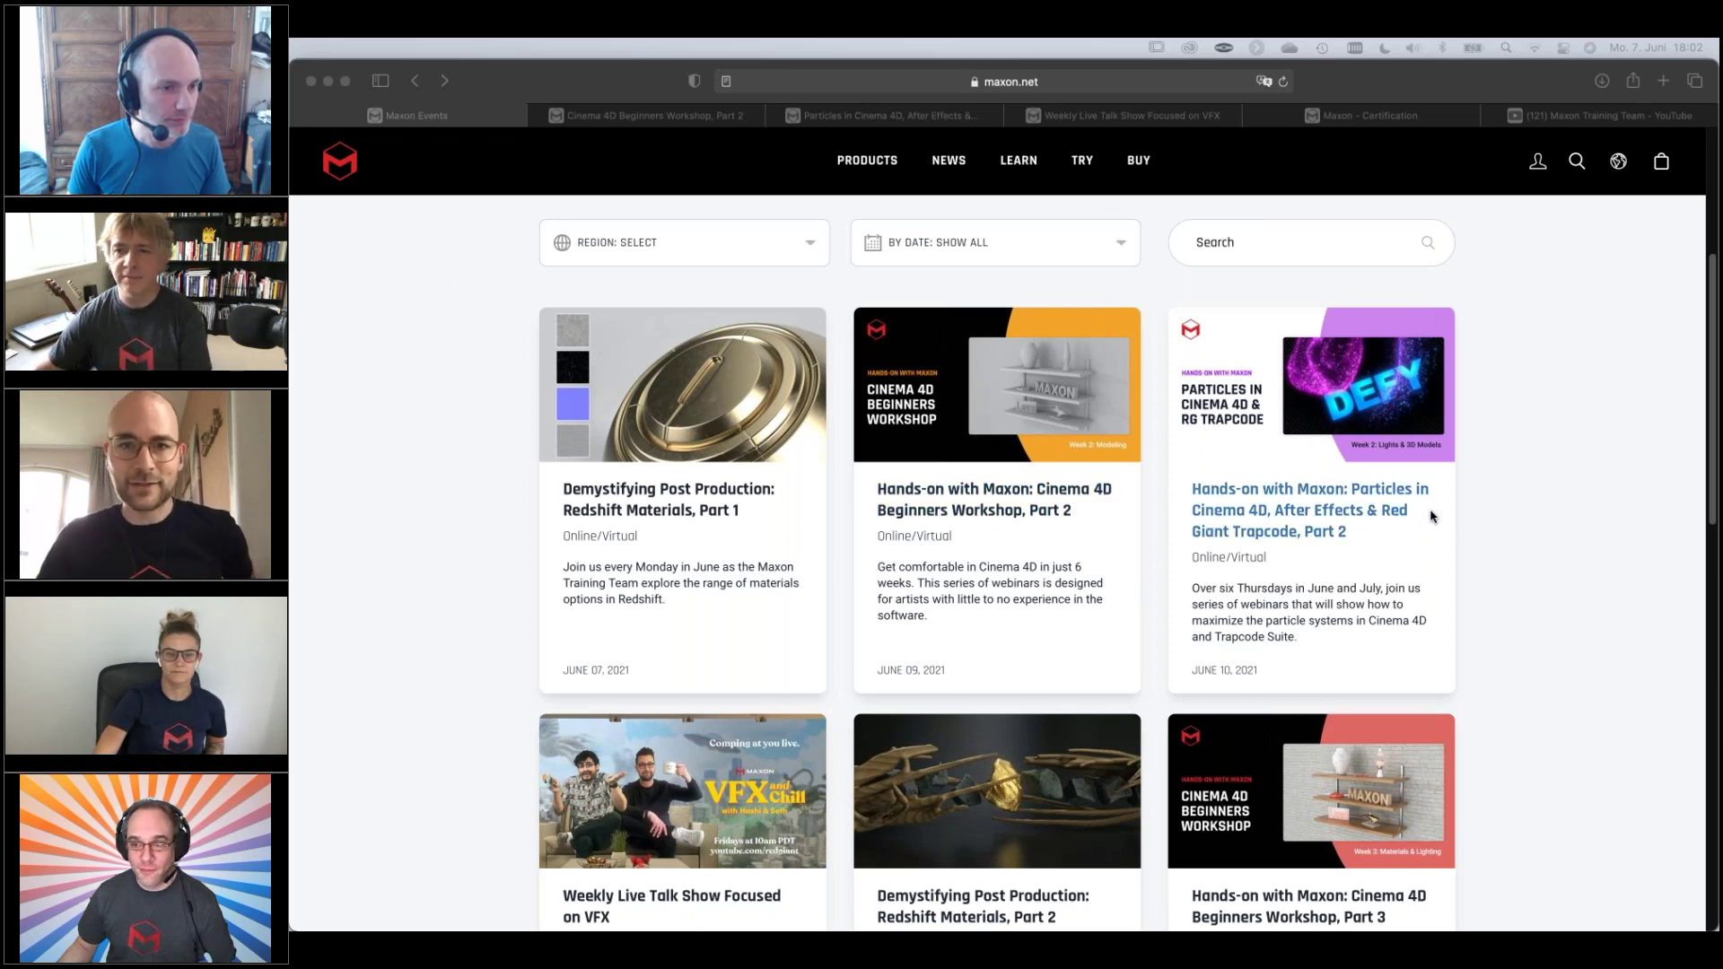
- Scroll the maxon.net events list and open the 'Demystifying Post Production: Redshift Materials, Part 1' event
{"action": "scroll", "coordinate": [990, 538], "scroll_direction": "up", "scroll_amount": 1}
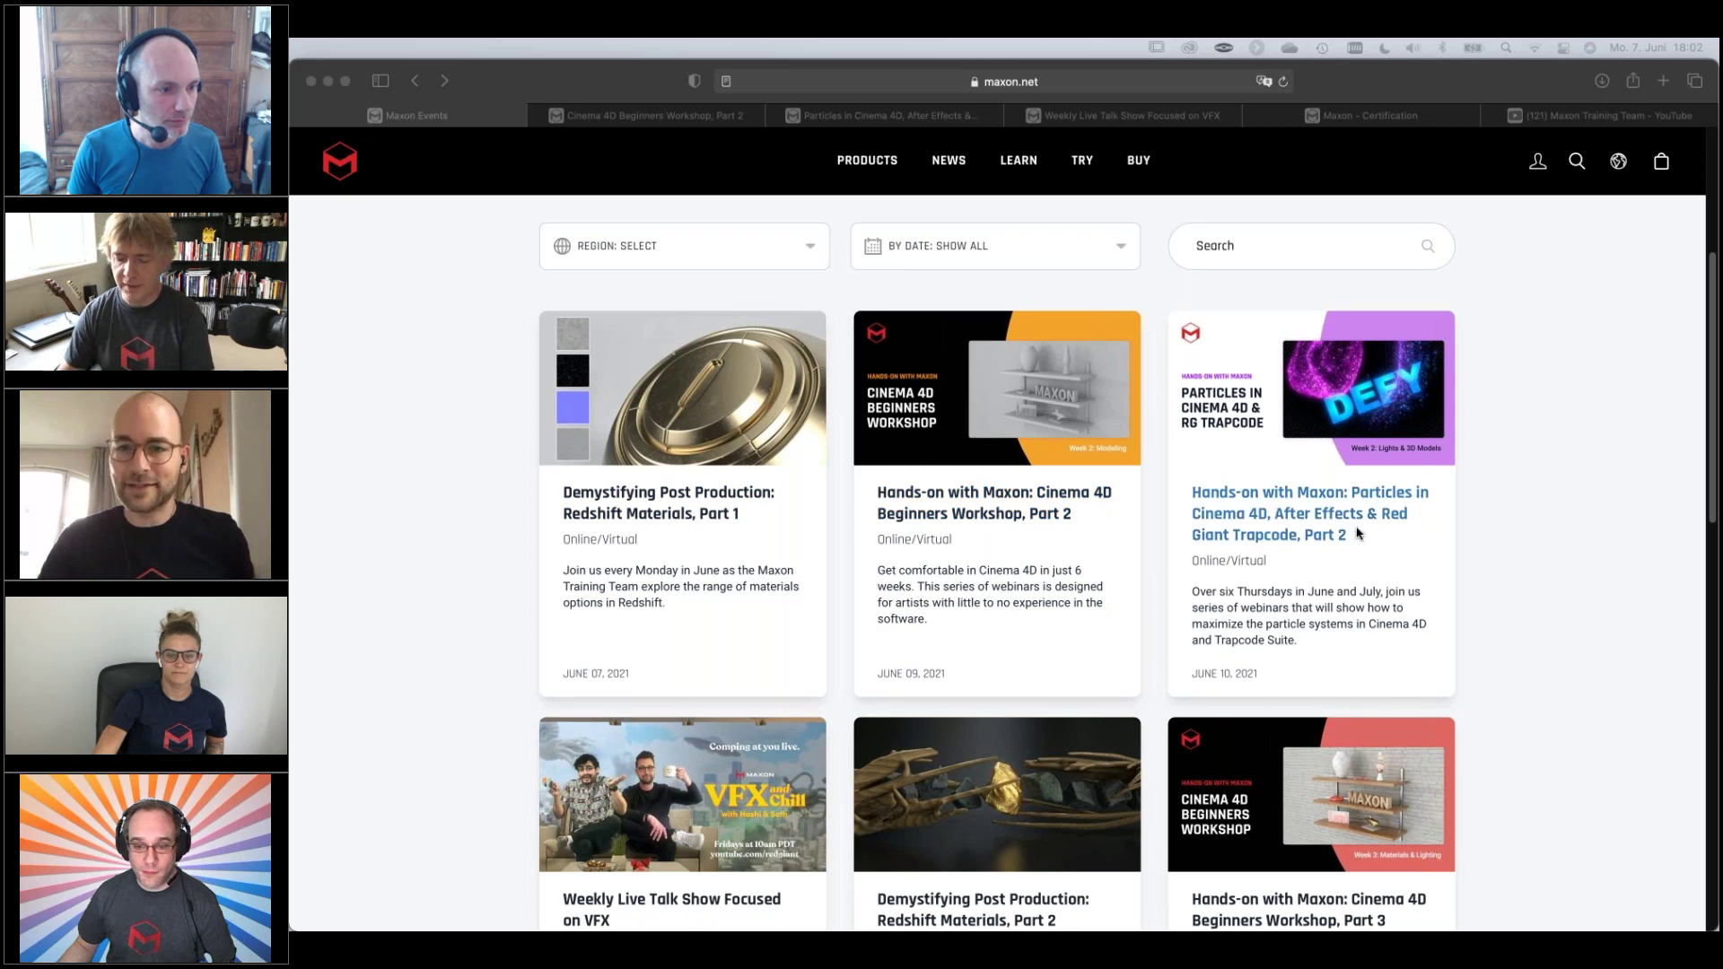
{"action": "scroll", "coordinate": [1359, 534], "scroll_direction": "down", "scroll_amount": 2}
{"action": "scroll", "coordinate": [1383, 561], "scroll_direction": "down", "scroll_amount": 6}
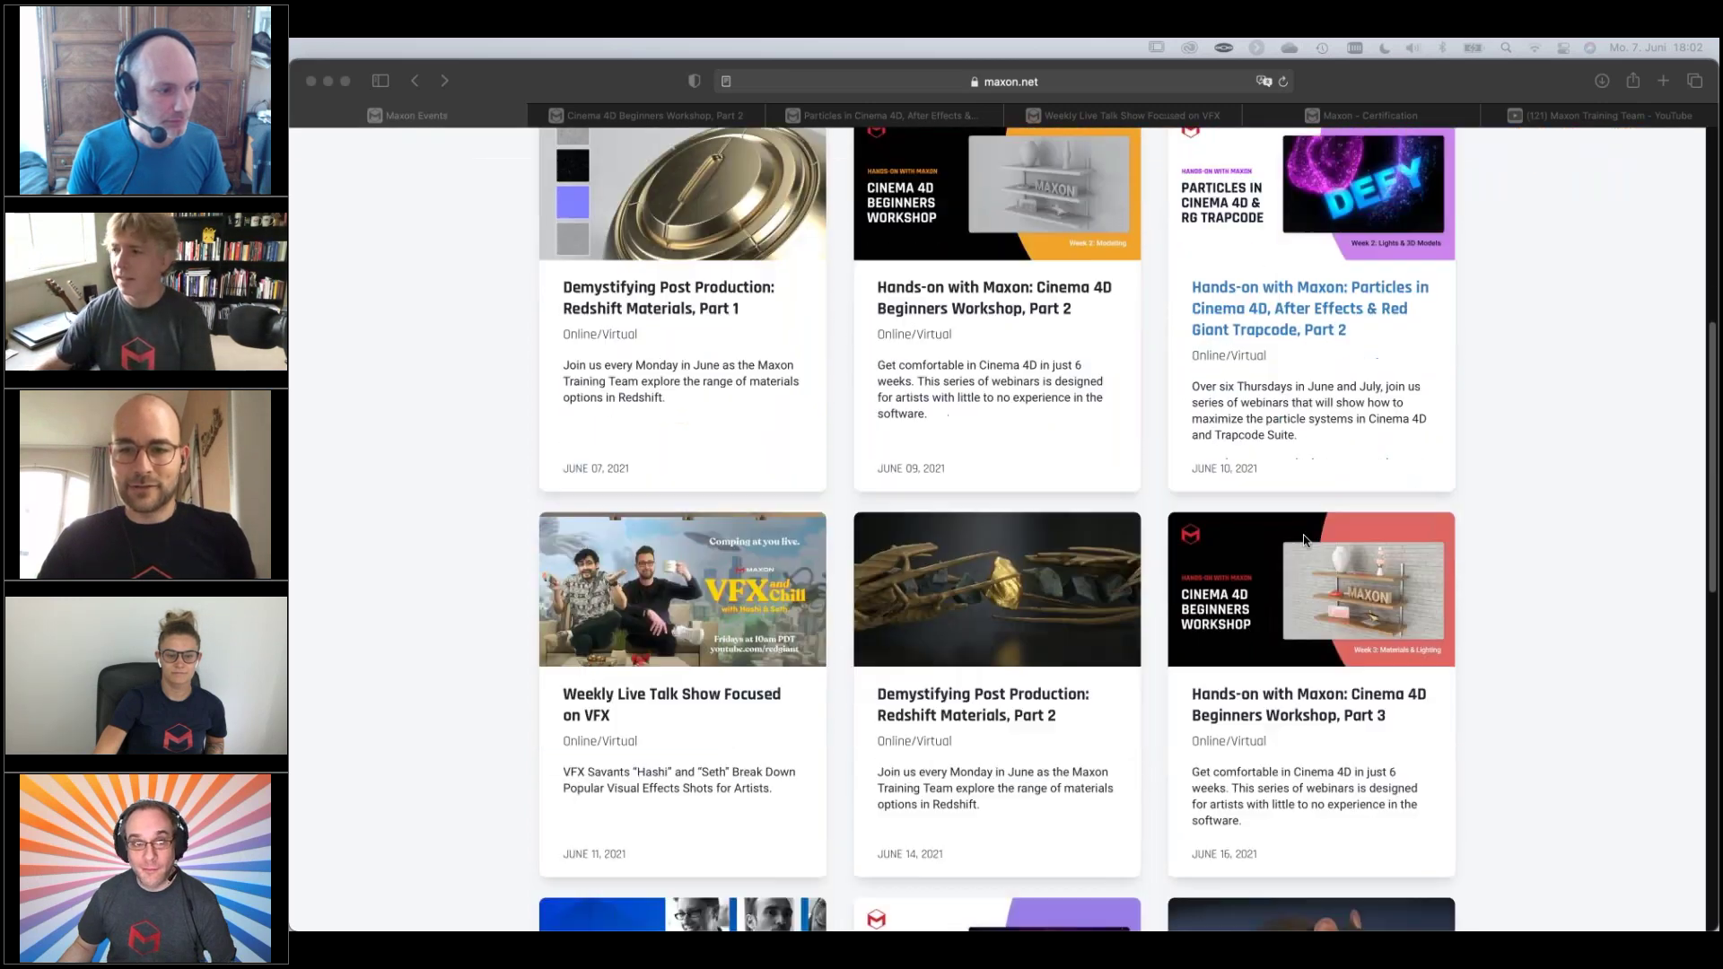
{"action": "scroll", "coordinate": [1265, 539], "scroll_direction": "down", "scroll_amount": 4}
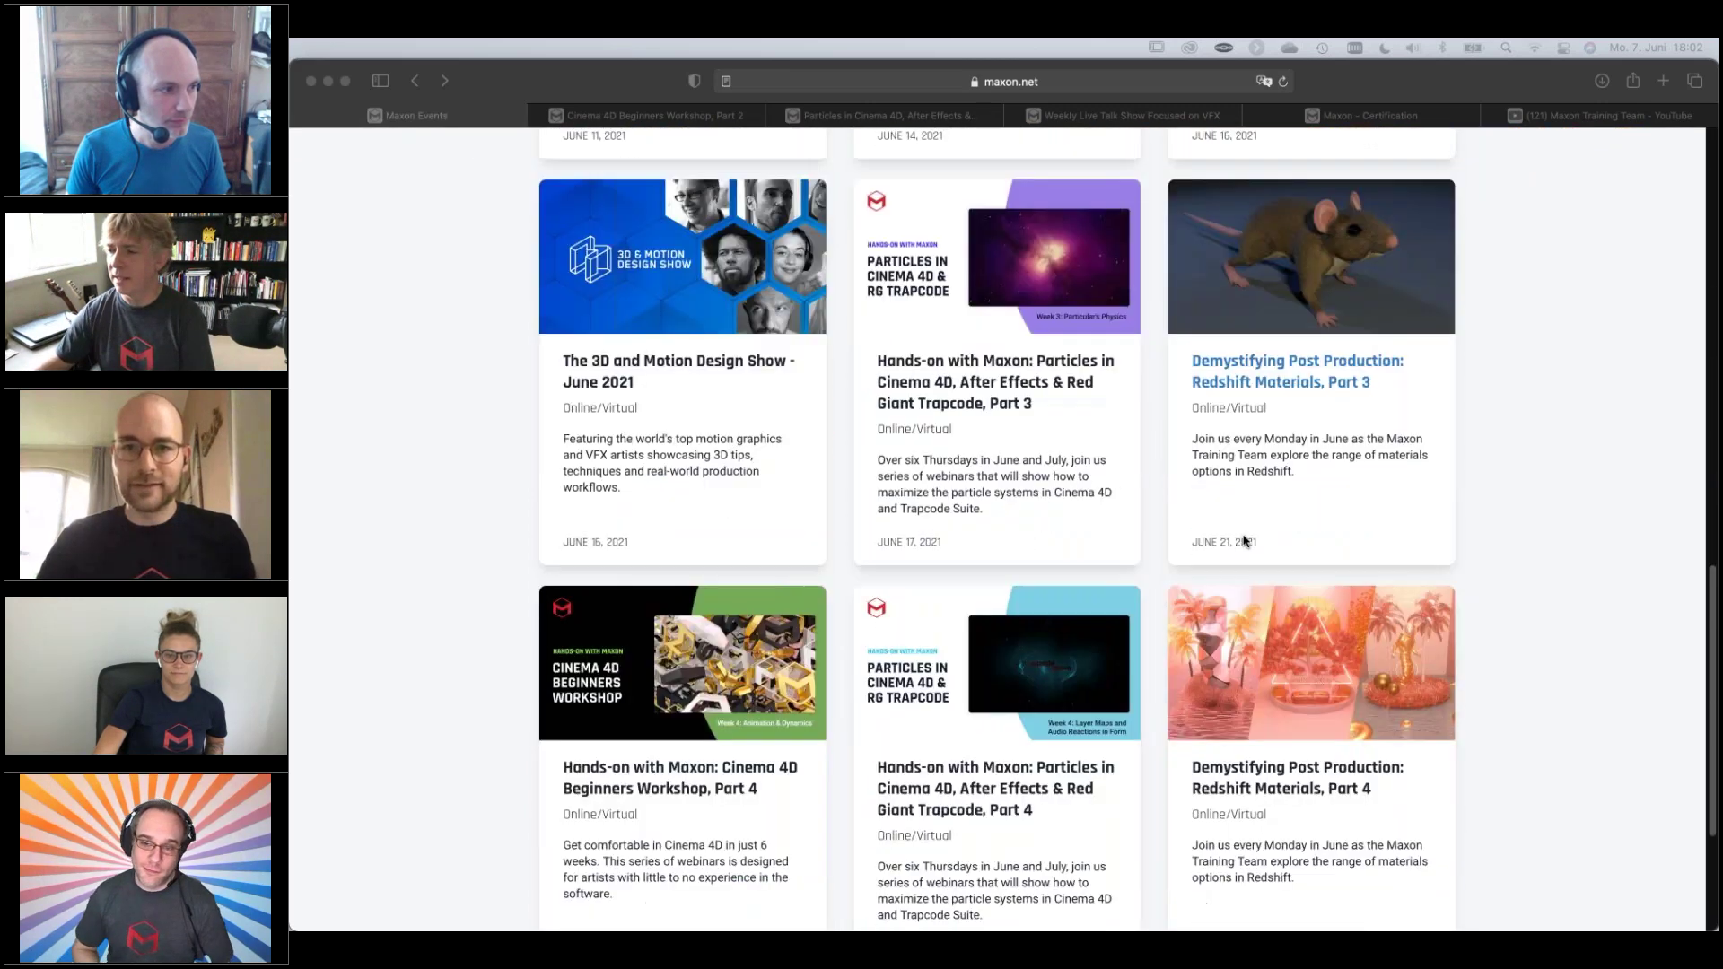
{"action": "scroll", "coordinate": [1268, 548], "scroll_direction": "up", "scroll_amount": 12}
{"action": "scroll", "coordinate": [1266, 554], "scroll_direction": "down", "scroll_amount": 4}
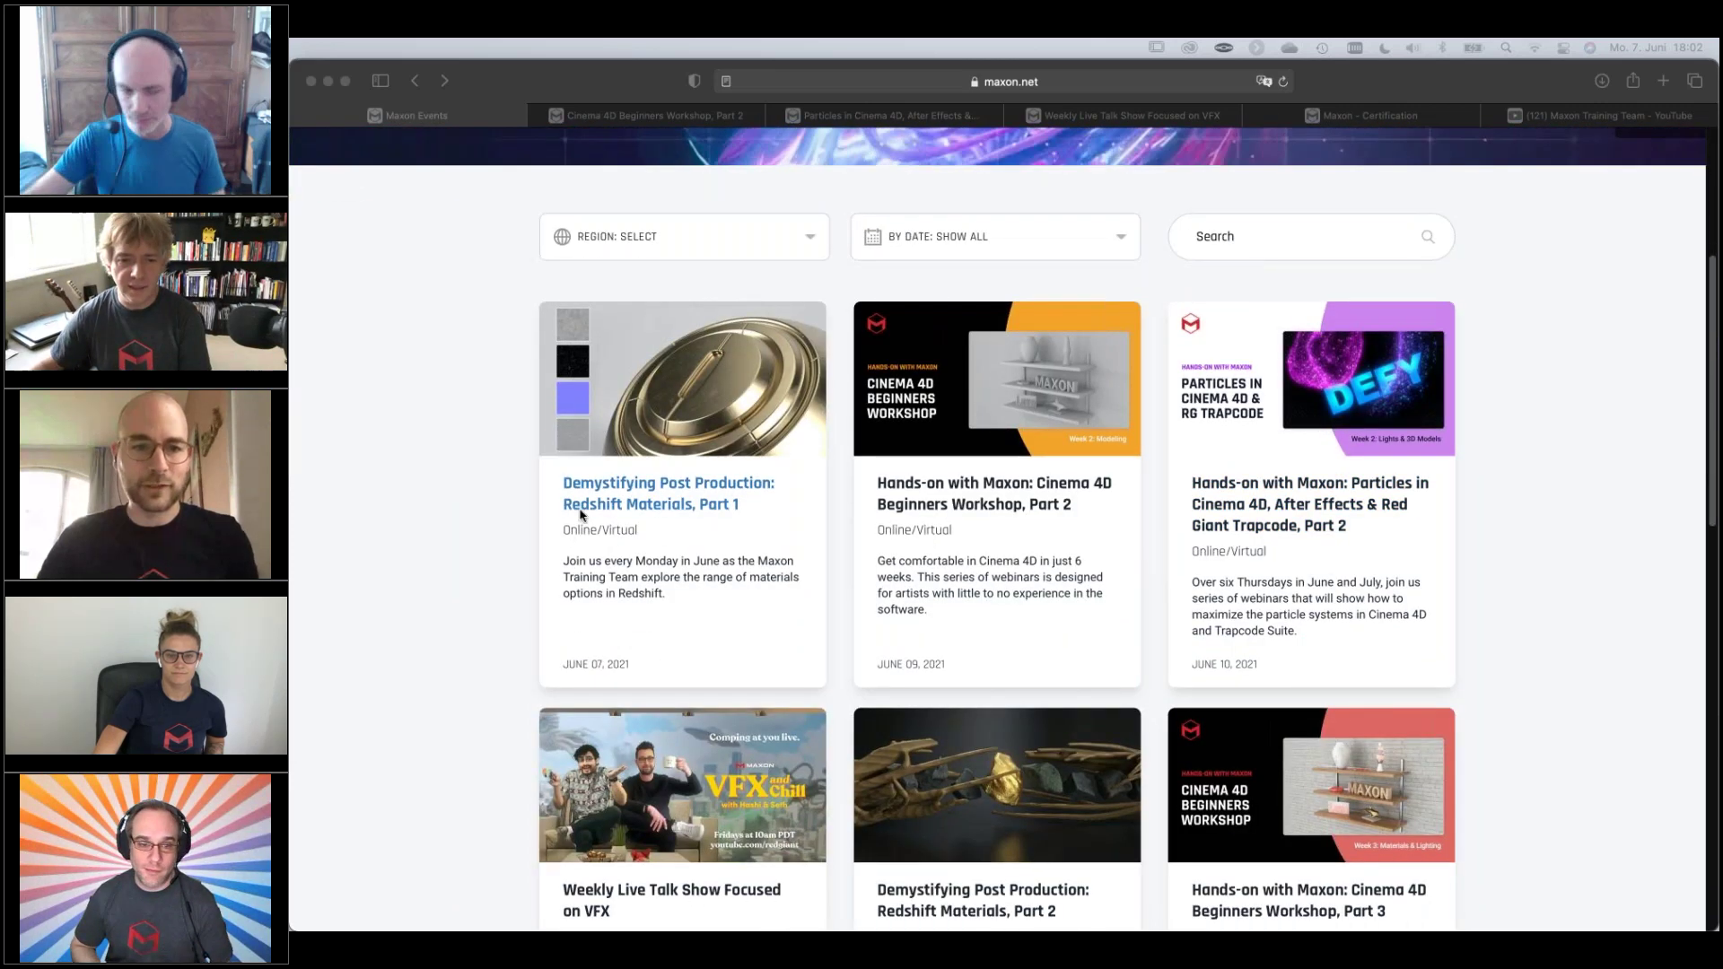
{"action": "left_click", "coordinate": [735, 491]}
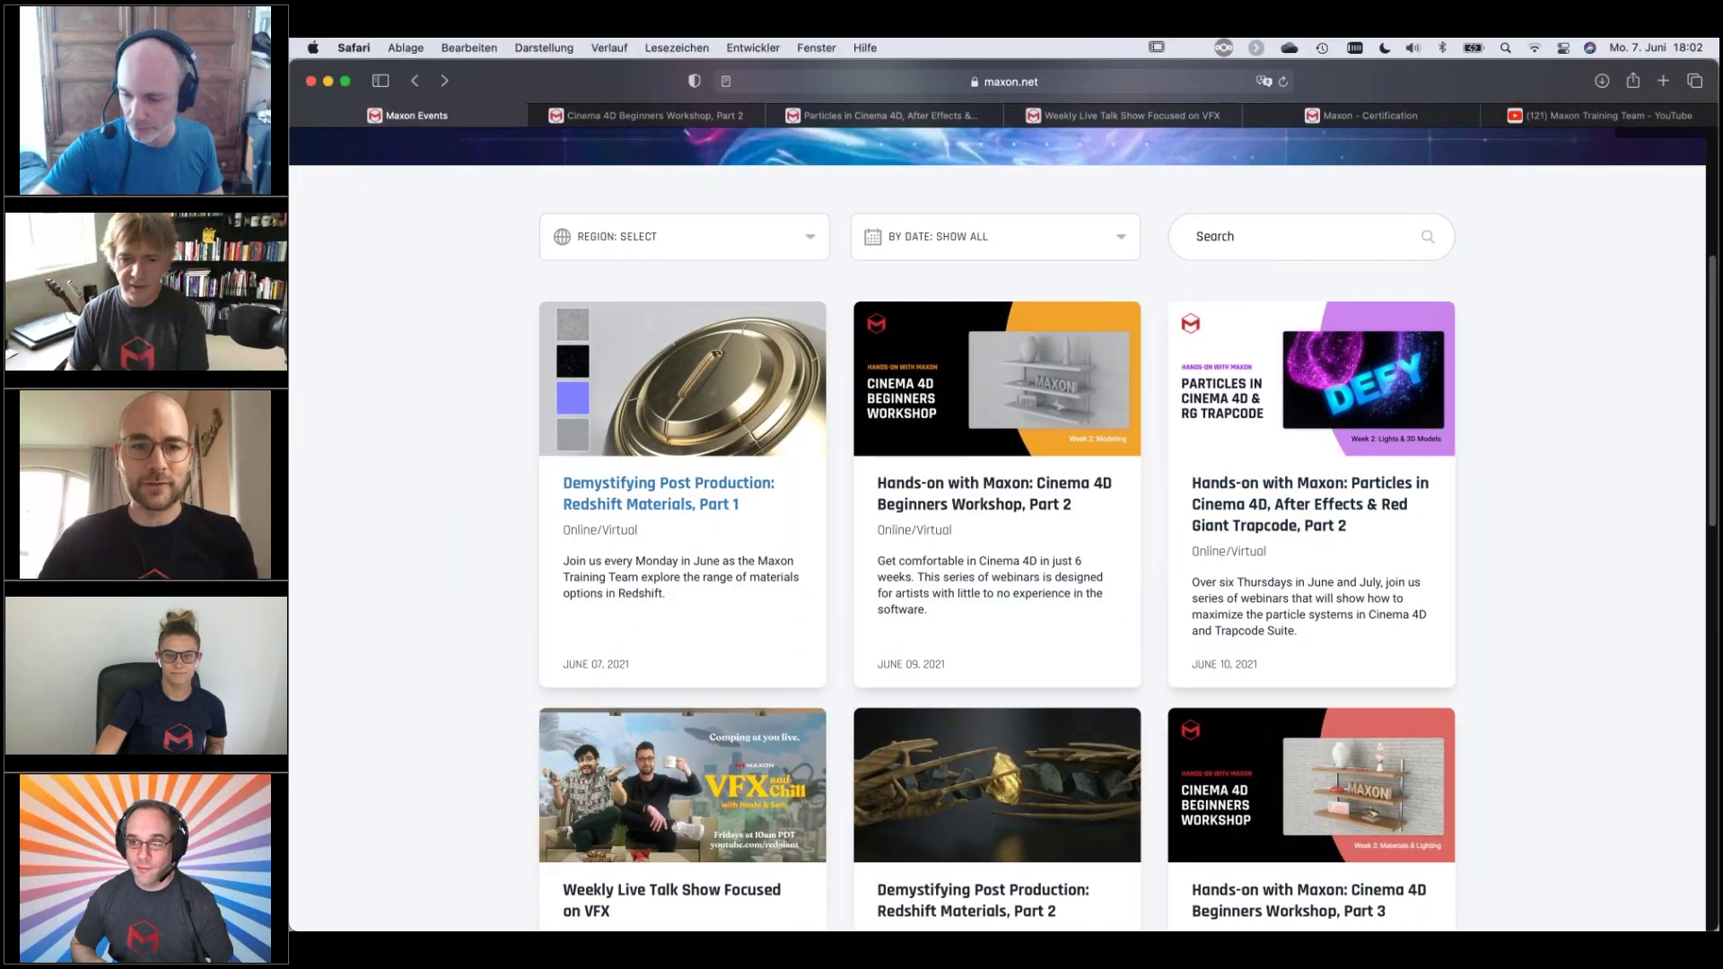
{"action": "left_click", "coordinate": [736, 491]}
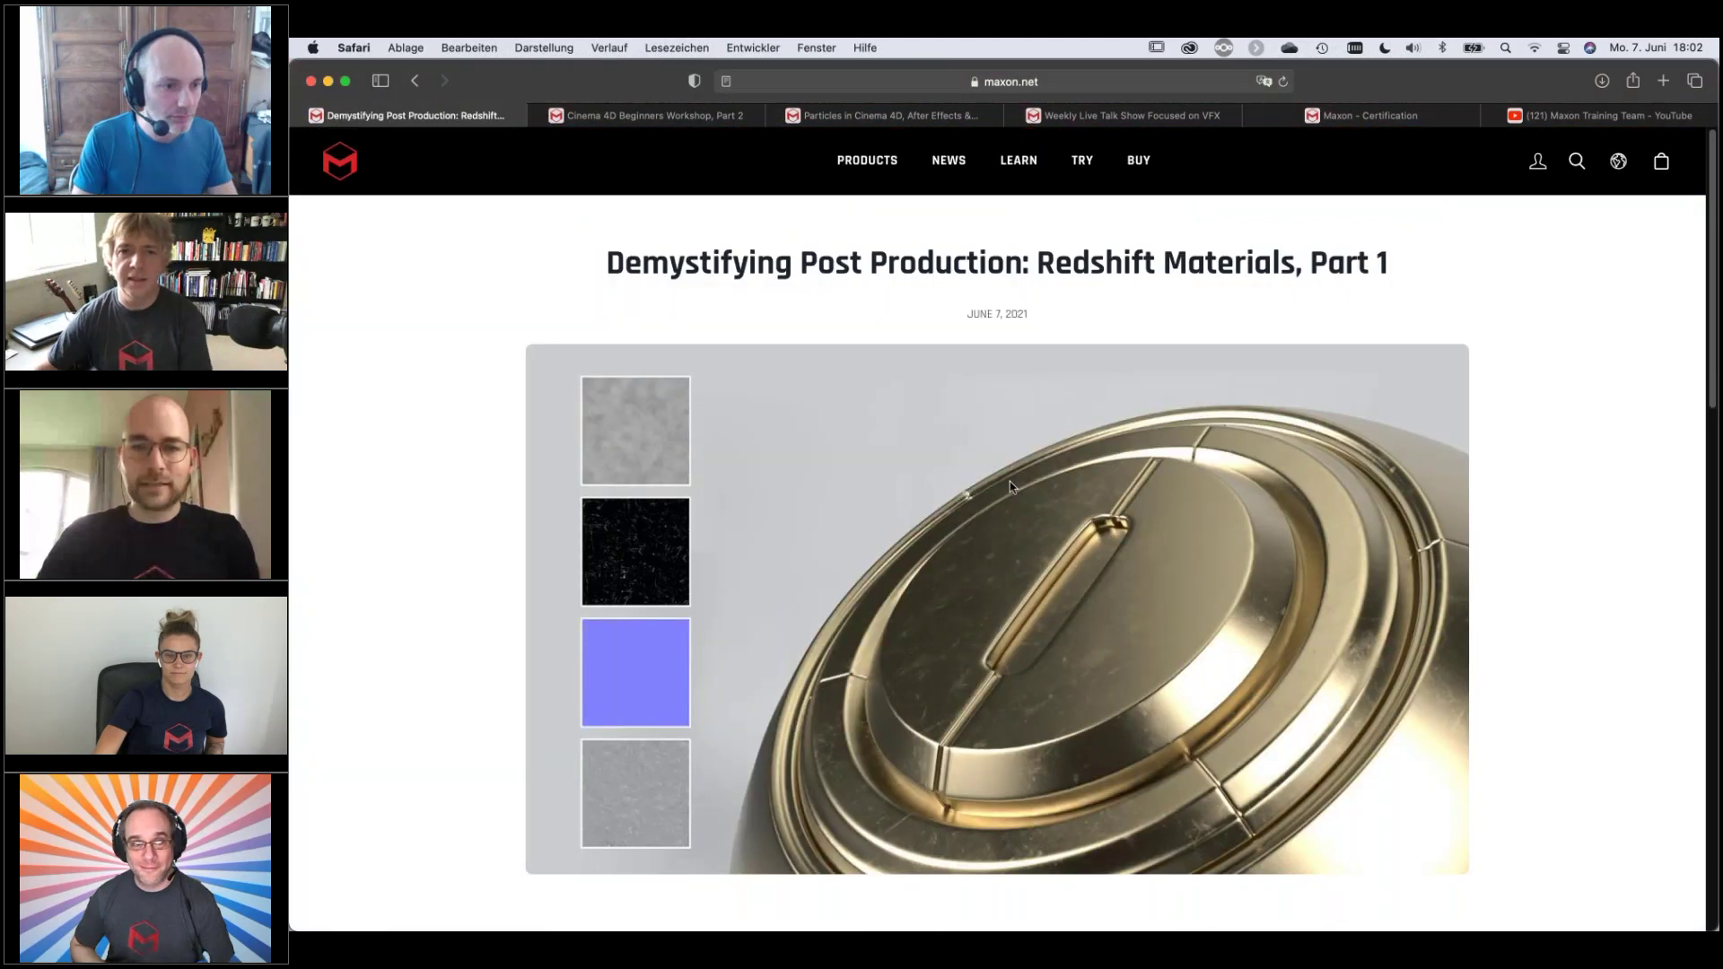
- Read the four June sessions in the Topics list, then switch to the Cinema 4D Beginners Workshop page
{"action": "scroll", "coordinate": [1122, 472], "scroll_direction": "down", "scroll_amount": 10}
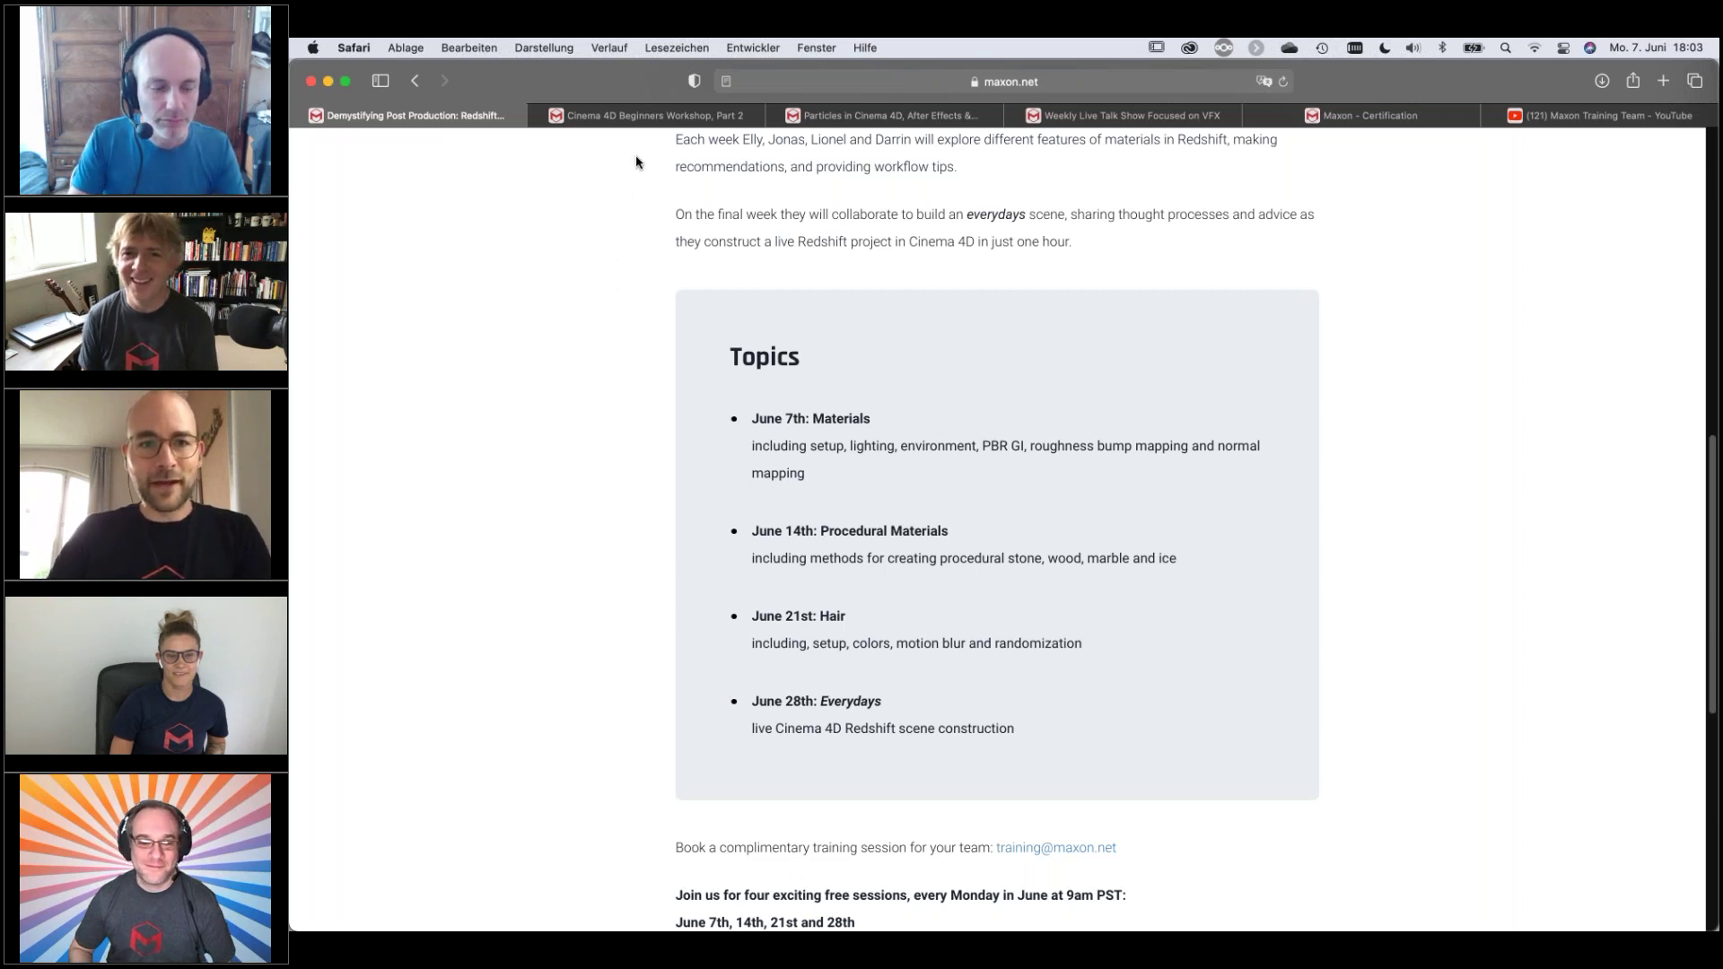
{"action": "scroll", "coordinate": [636, 165], "scroll_direction": "up", "scroll_amount": 1}
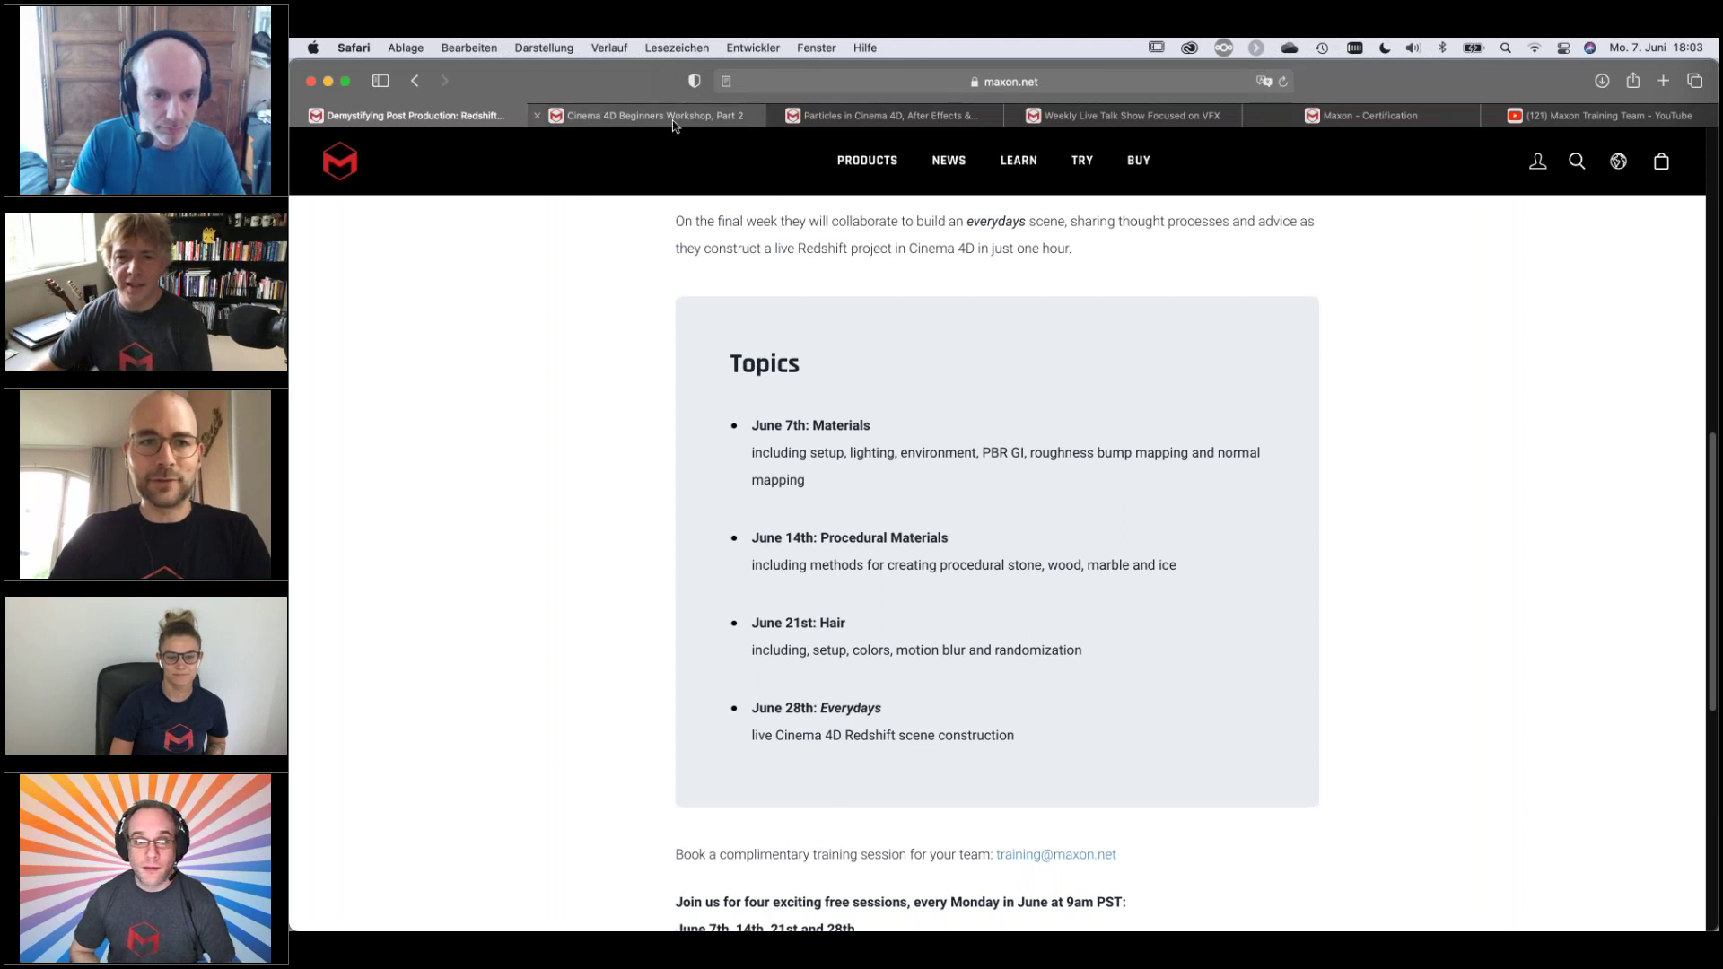
{"action": "left_click", "coordinate": [679, 123]}
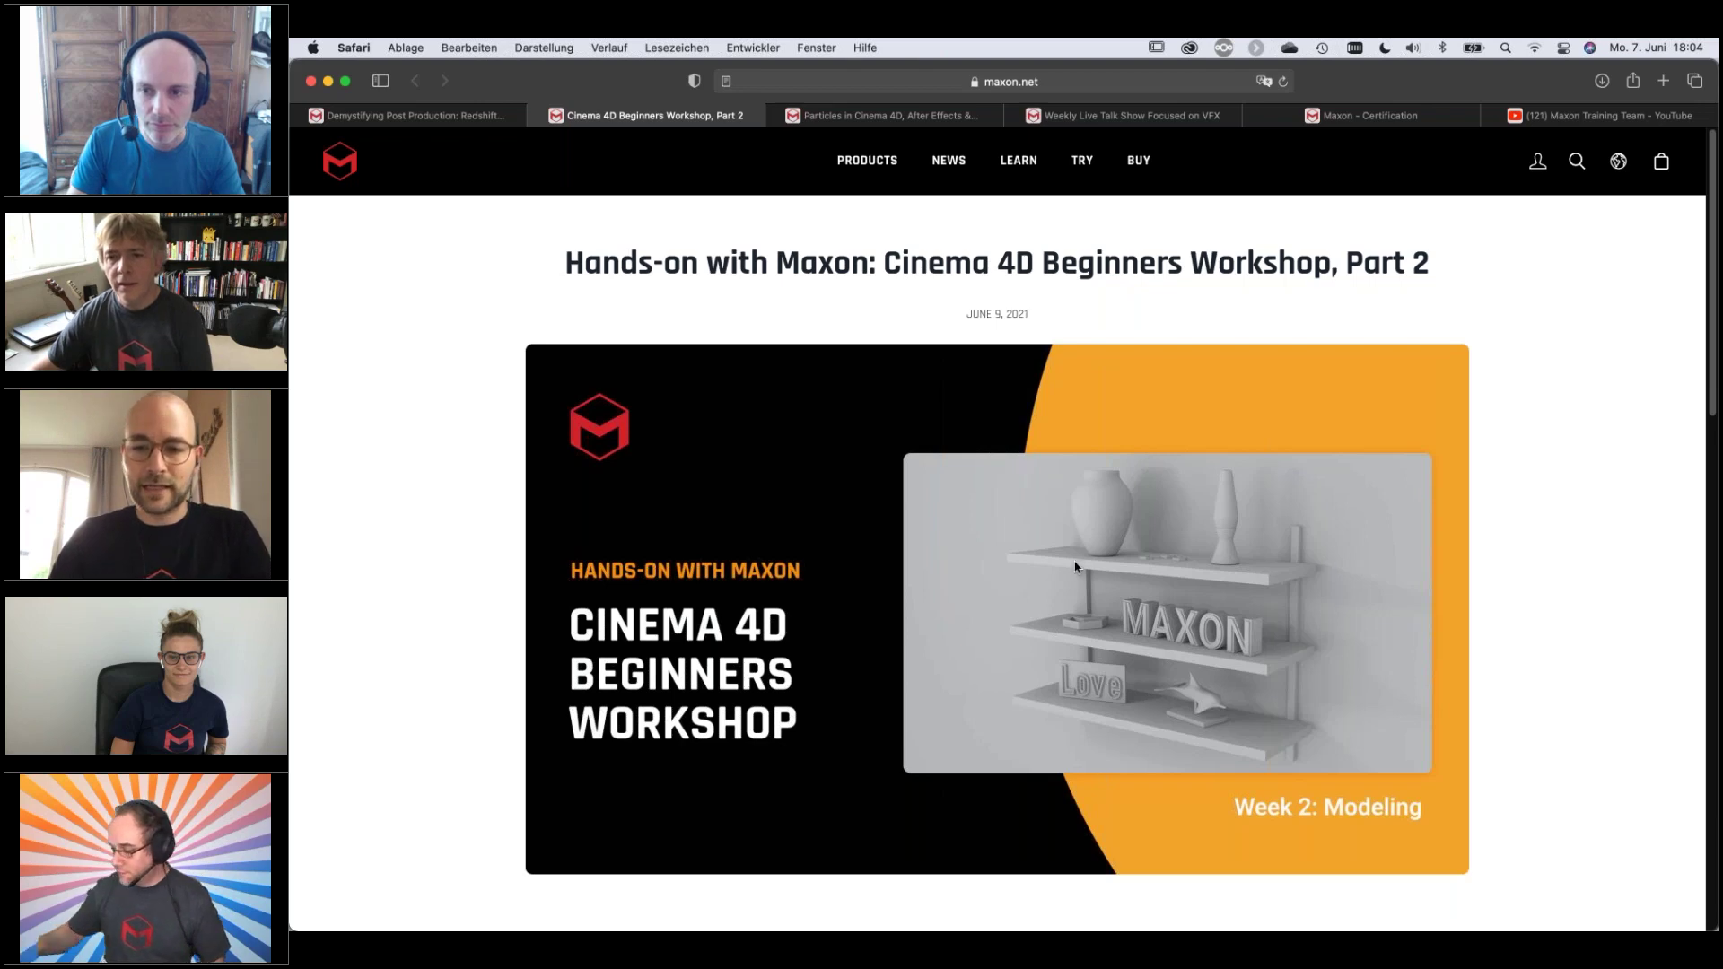
- Scroll through the Beginners Workshop's six session dates, then move to the Particles workshop tab
{"action": "scroll", "coordinate": [1076, 567], "scroll_direction": "down", "scroll_amount": 5}
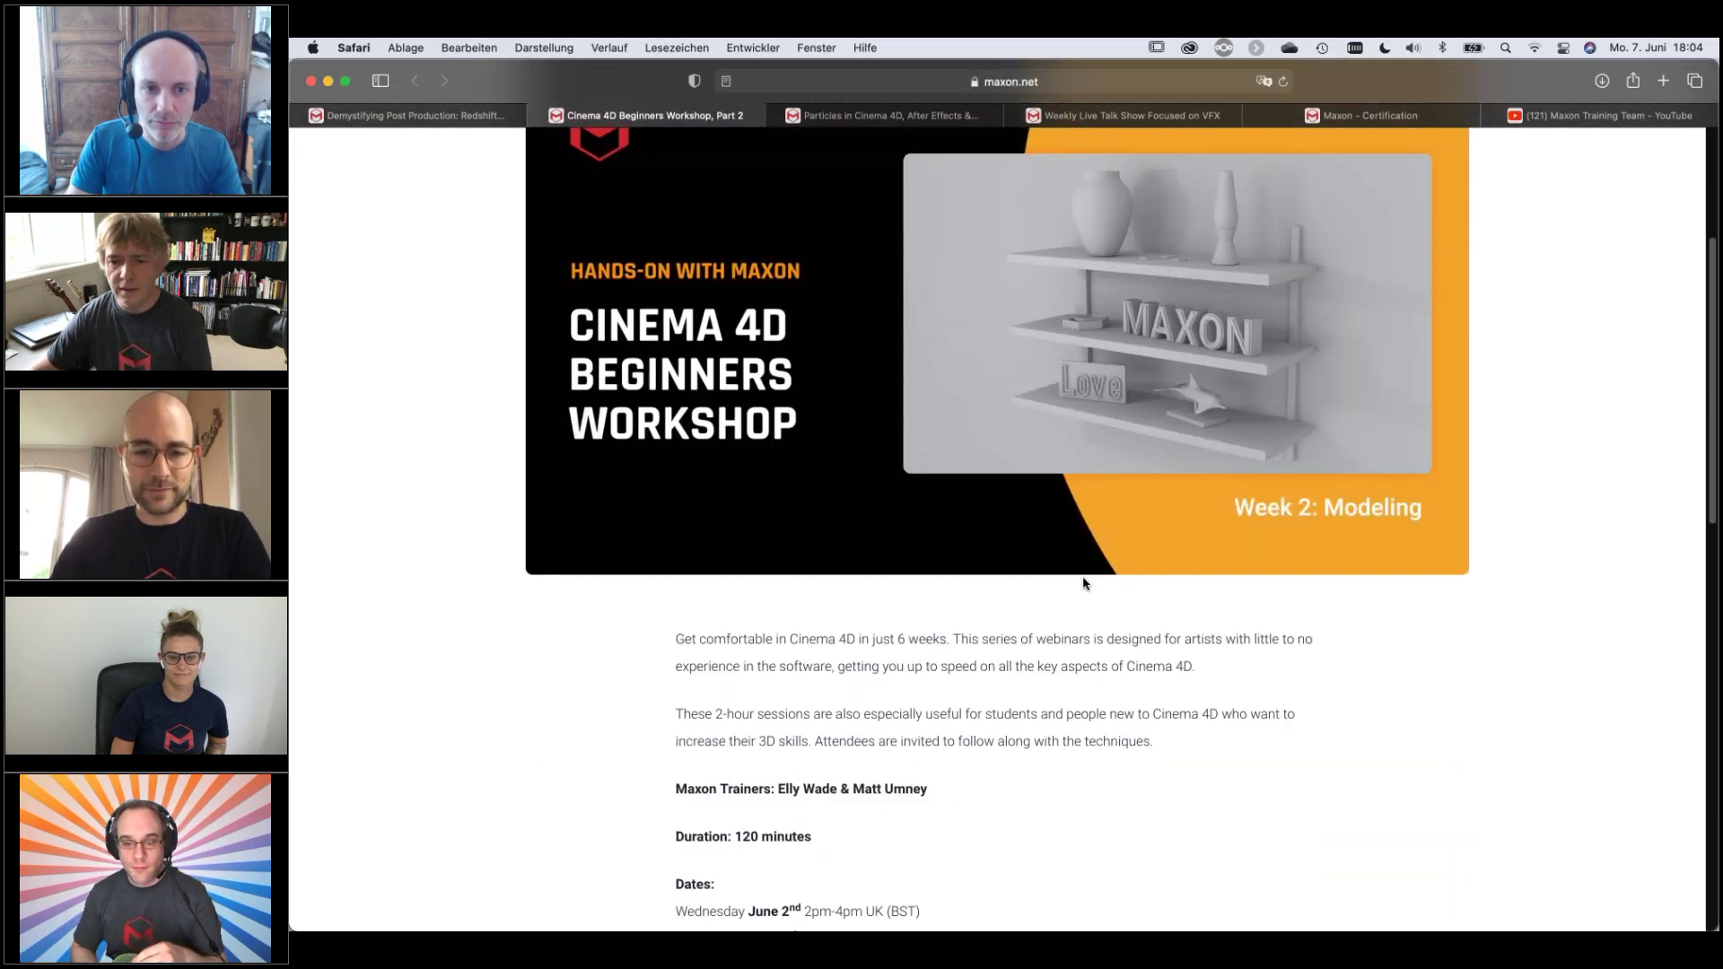
{"action": "scroll", "coordinate": [1083, 585], "scroll_direction": "down", "scroll_amount": 4}
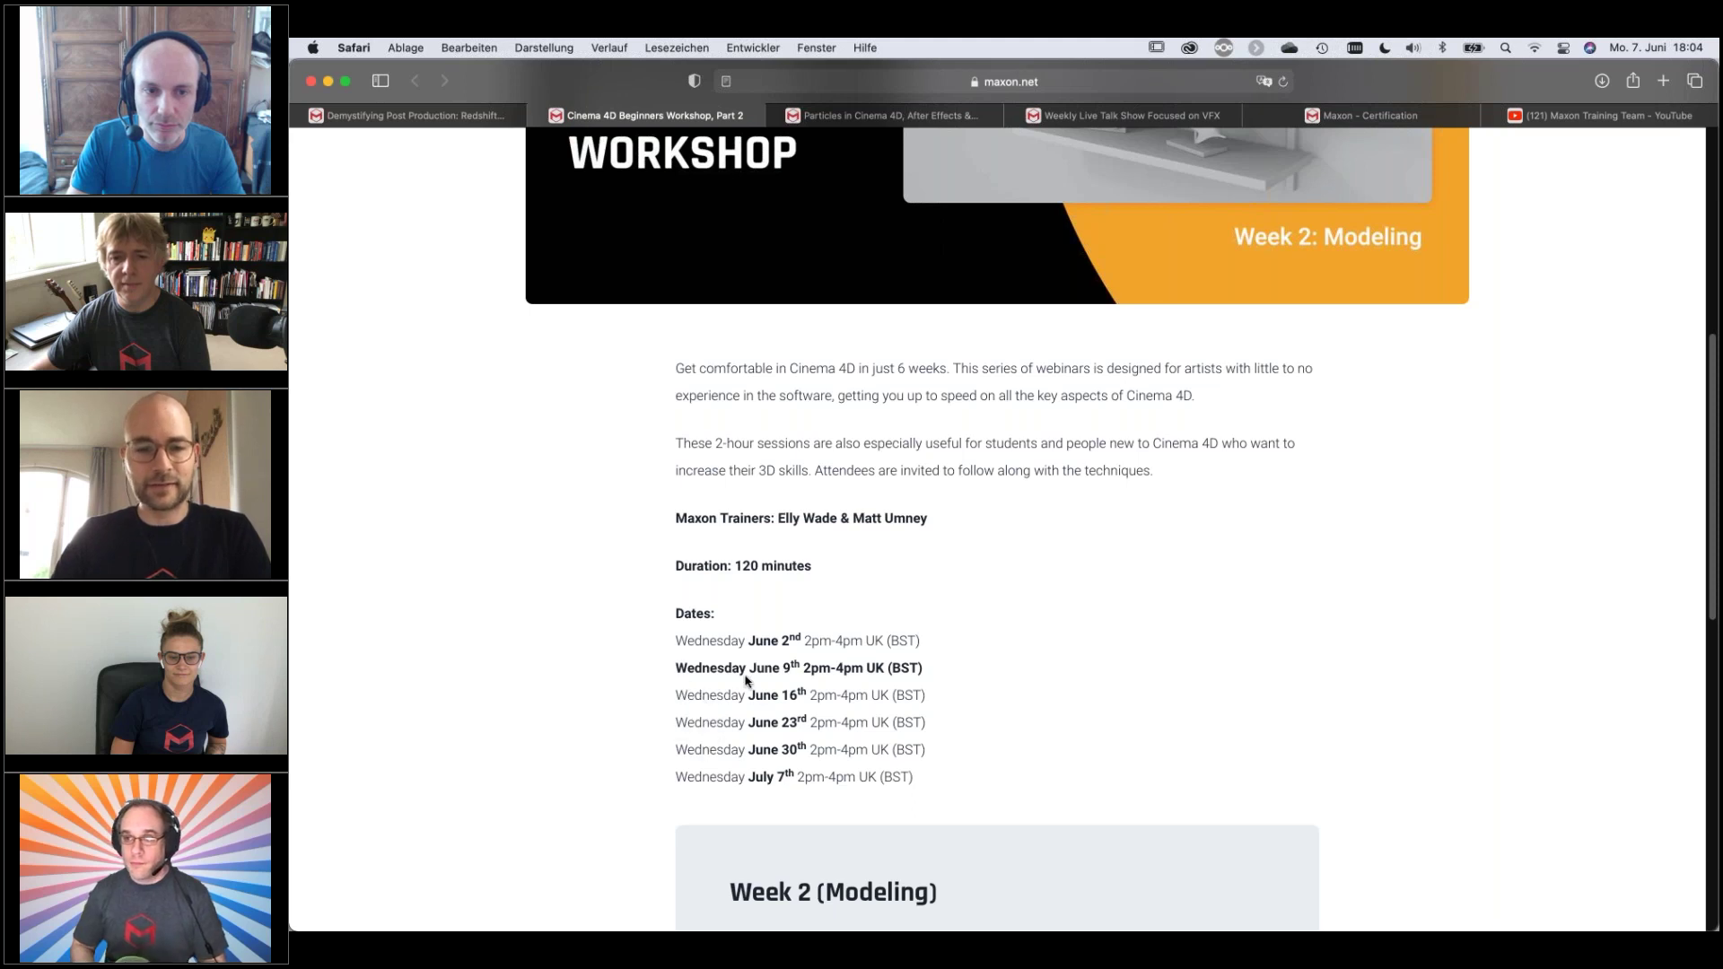
{"action": "scroll", "coordinate": [1078, 686], "scroll_direction": "down", "scroll_amount": 1}
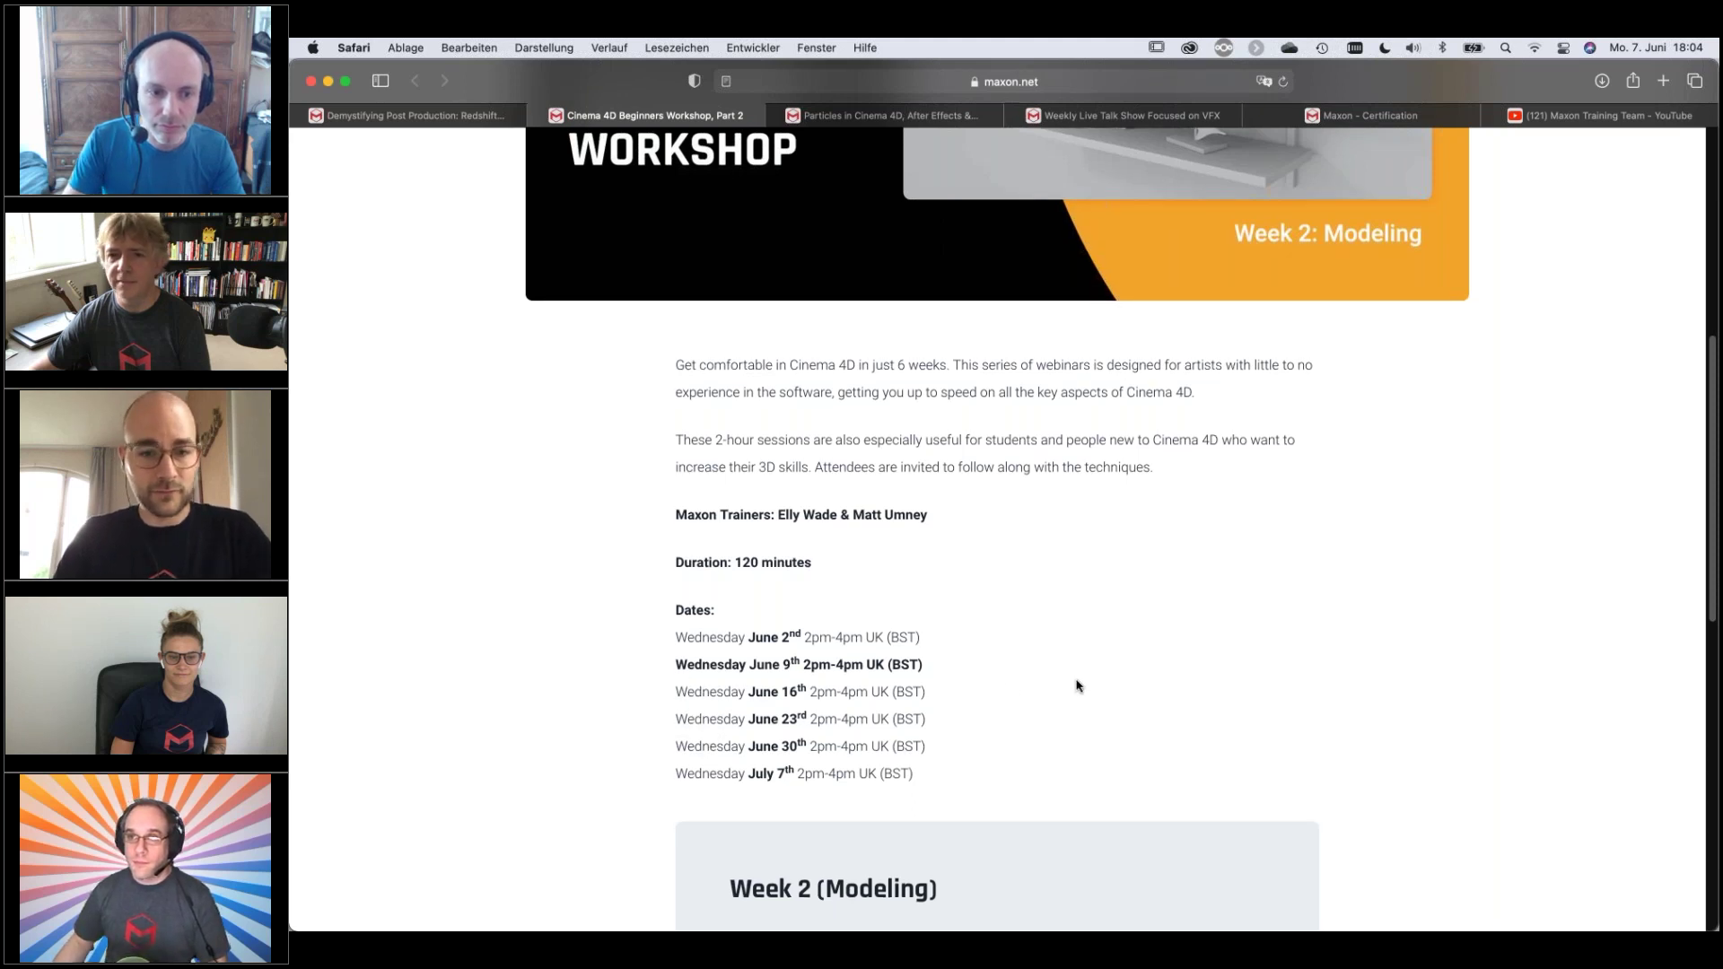
{"action": "scroll", "coordinate": [1078, 687], "scroll_direction": "down", "scroll_amount": 5}
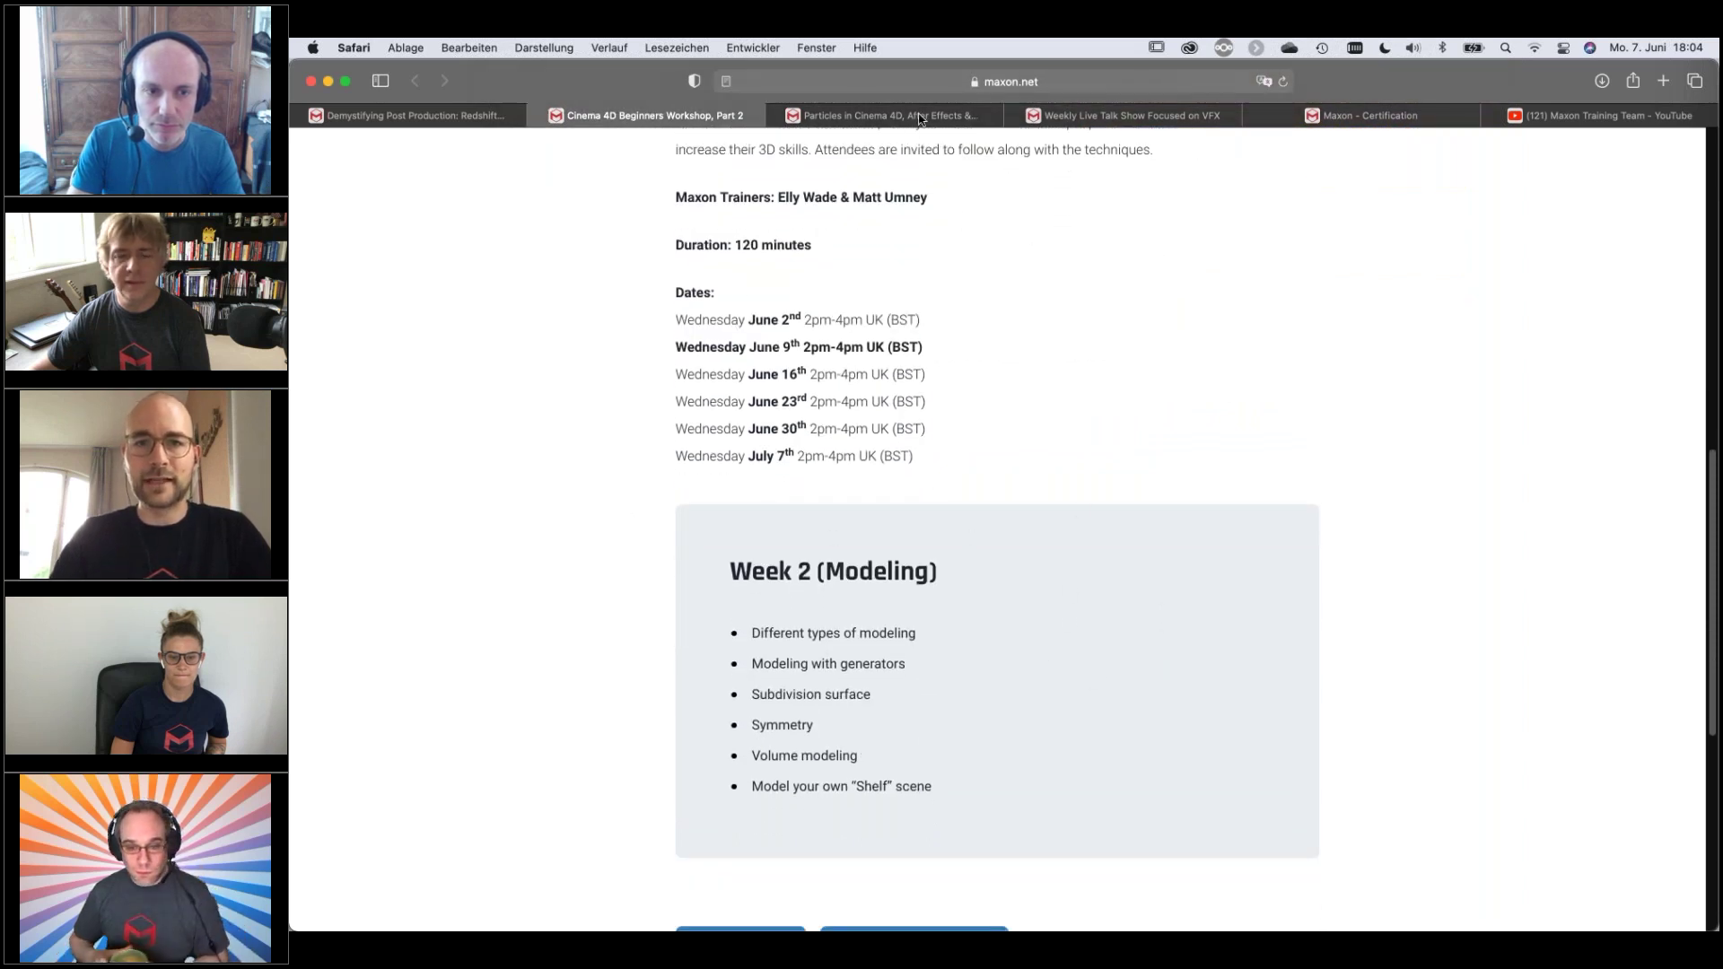
{"action": "key", "text": "ctrl+Tab"}
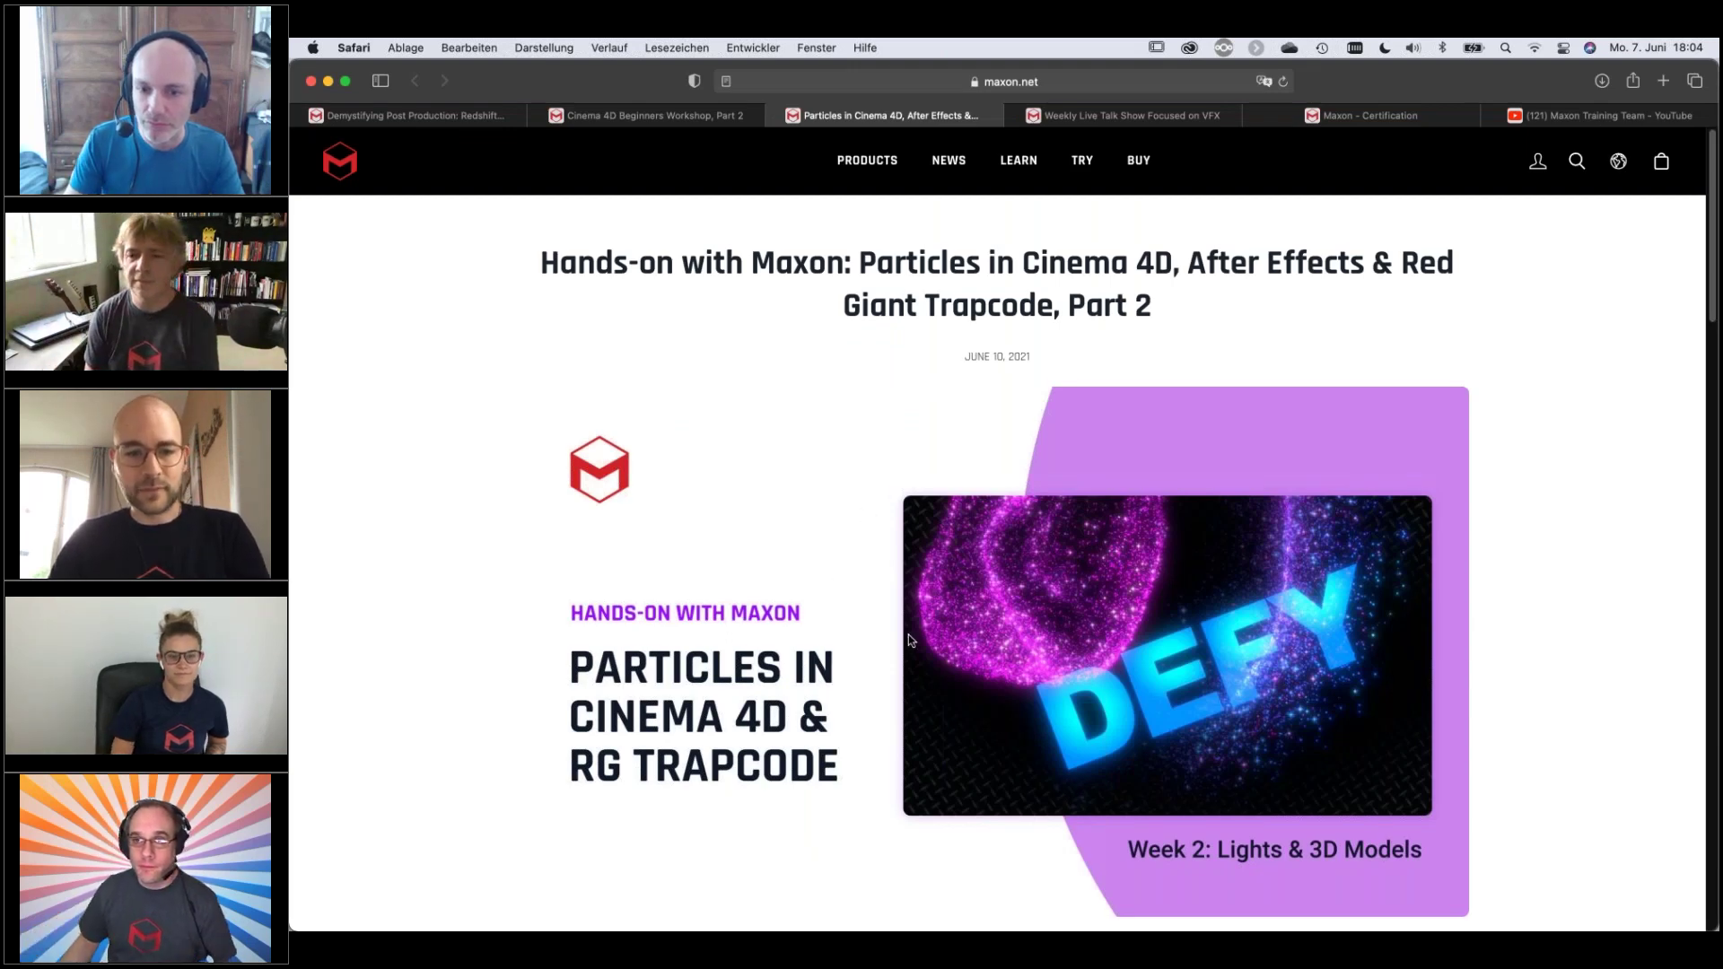
- Skim the Particles page and the weekly VFX talk show page, then open the Maxon Training Team YouTube channel
{"action": "scroll", "coordinate": [909, 634], "scroll_direction": "down", "scroll_amount": 2}
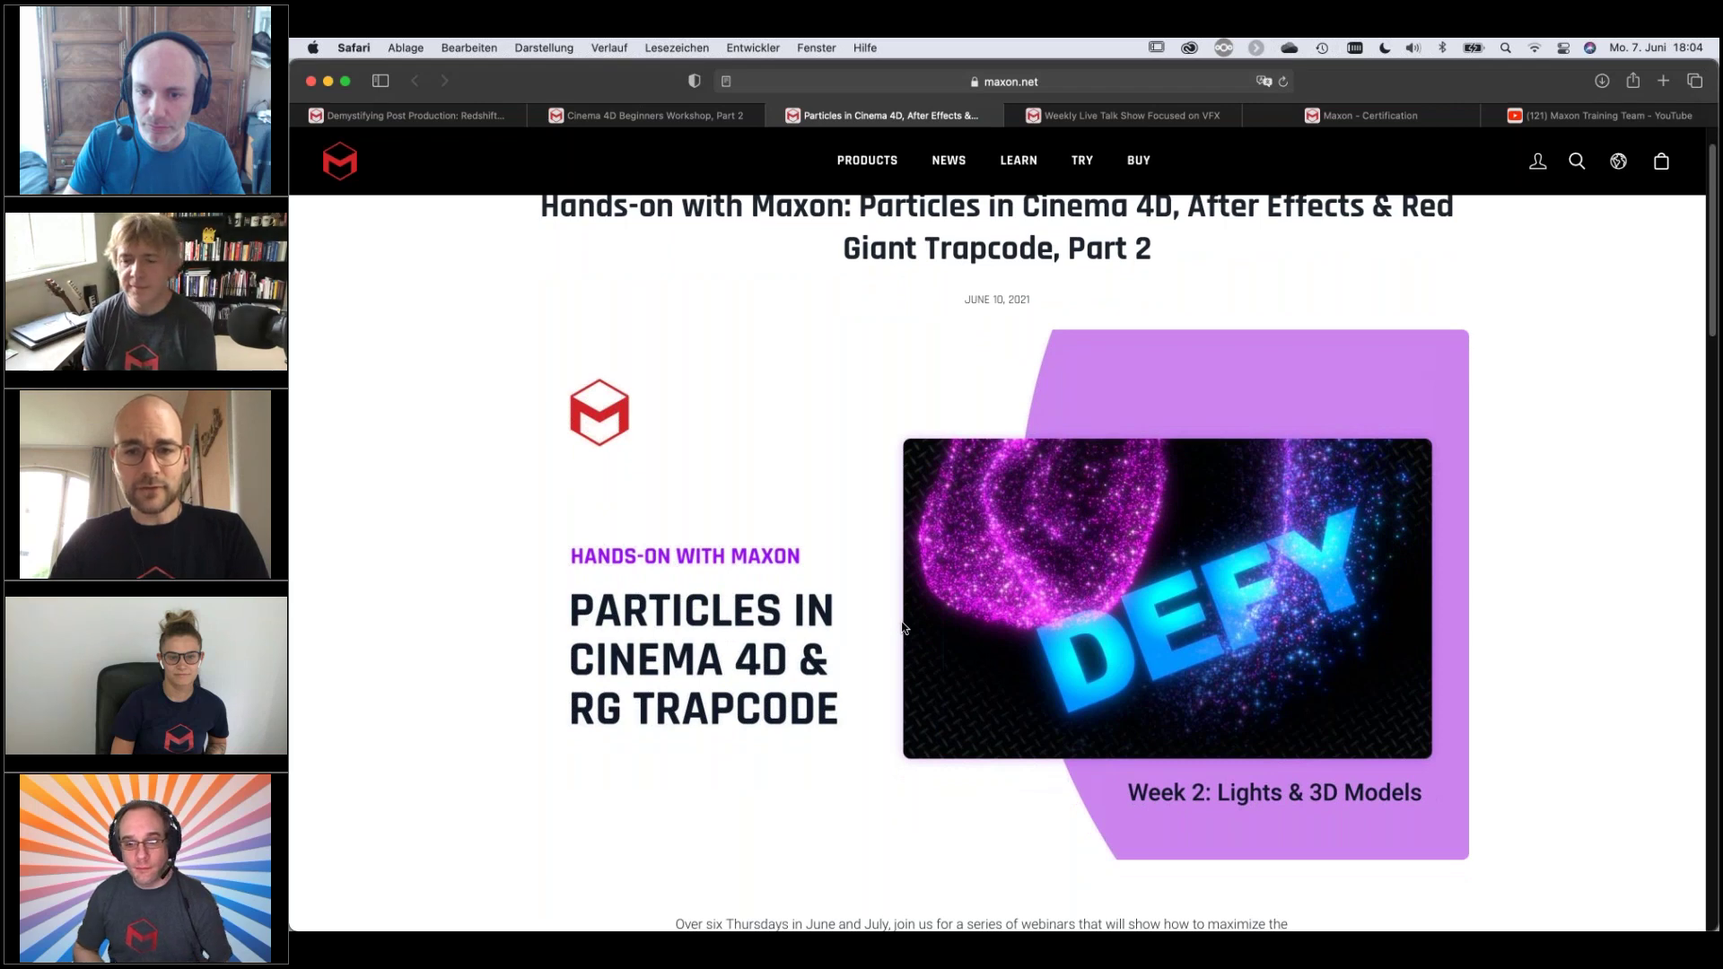
{"action": "scroll", "coordinate": [907, 629], "scroll_direction": "down", "scroll_amount": 2}
{"action": "scroll", "coordinate": [908, 629], "scroll_direction": "down", "scroll_amount": 2}
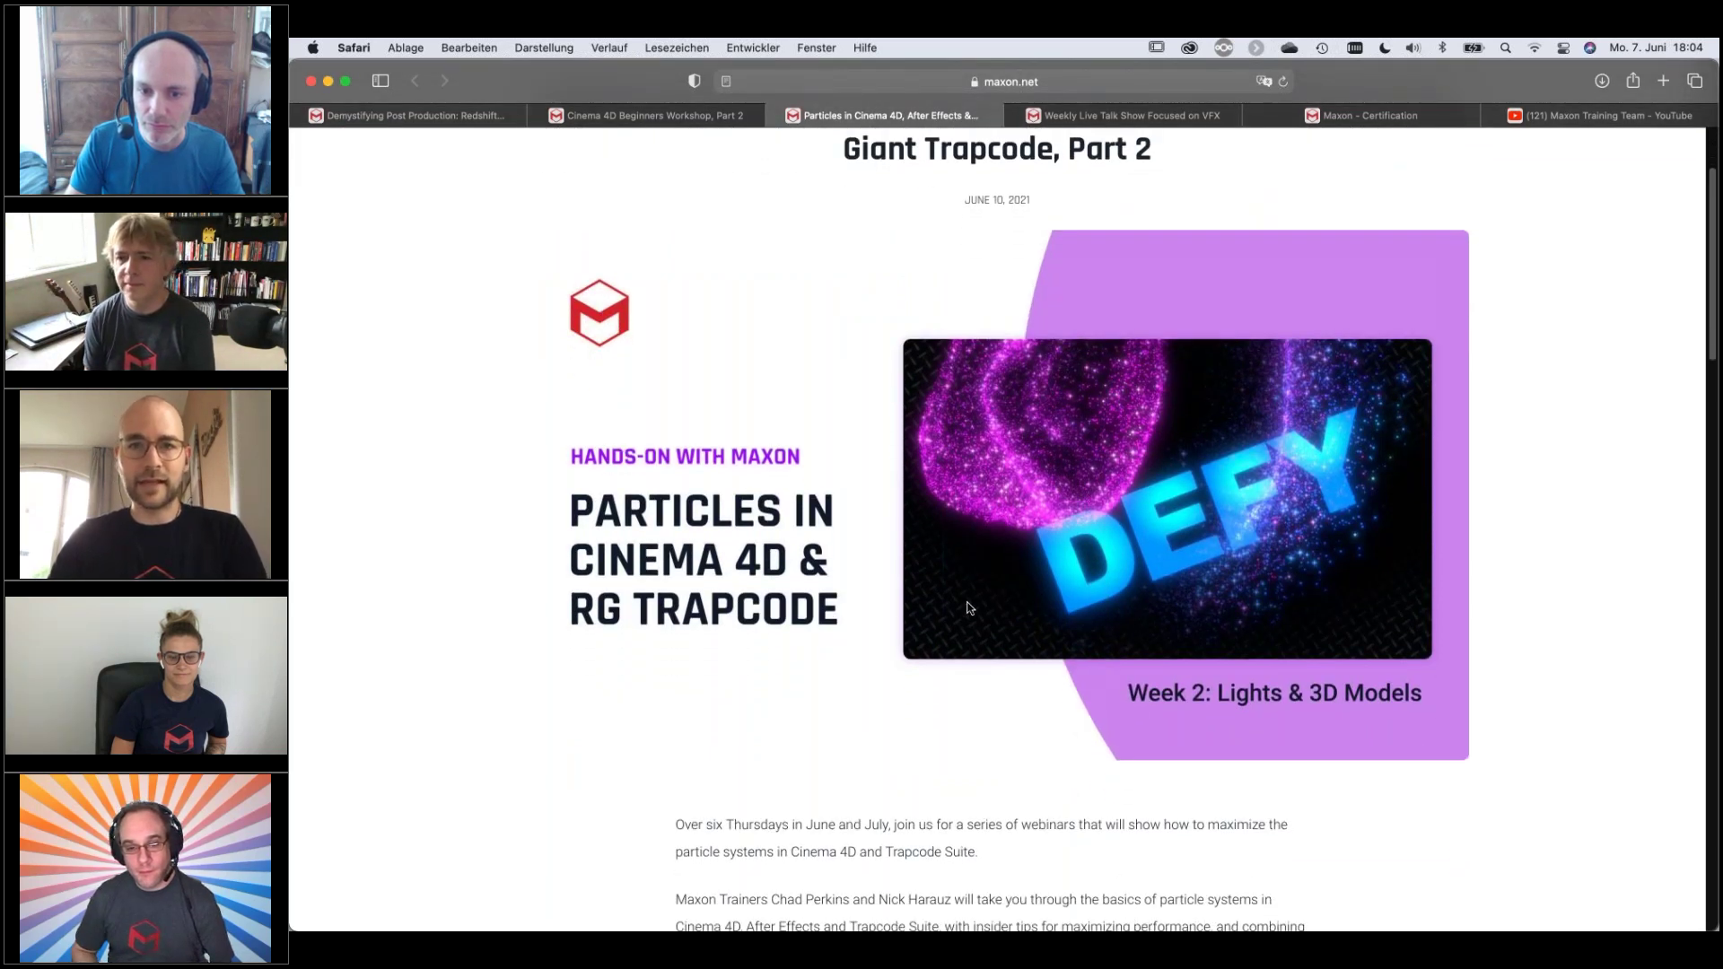
{"action": "left_click", "coordinate": [1154, 120]}
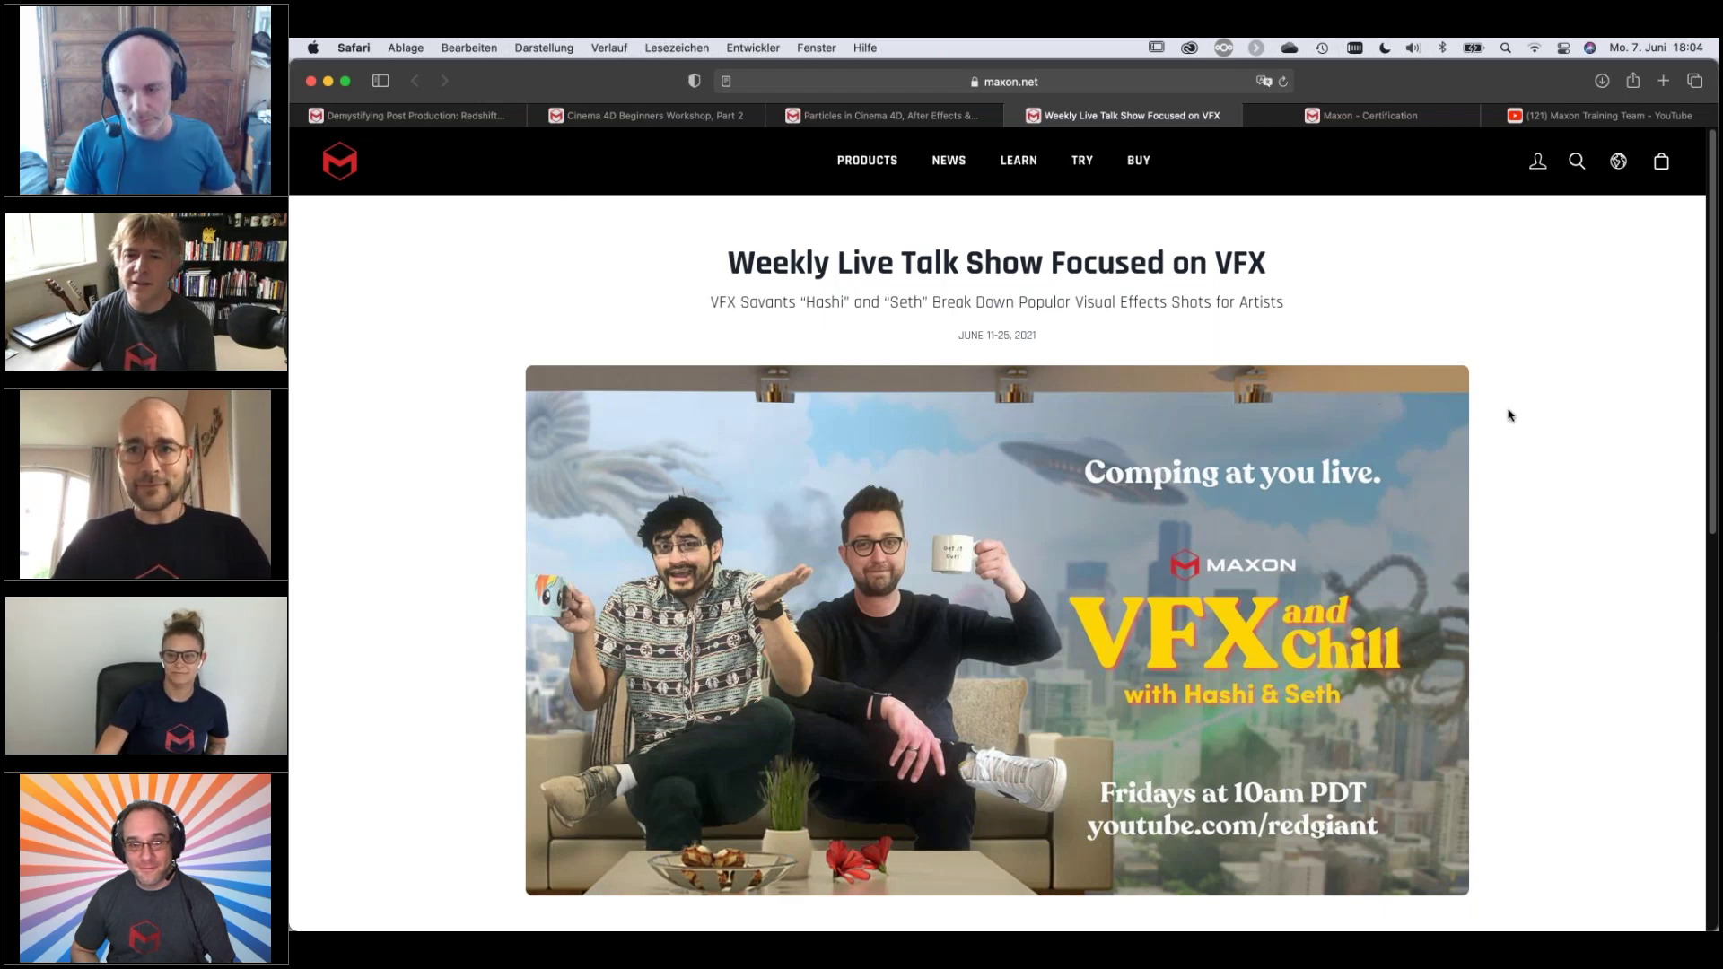
{"action": "left_click", "coordinate": [1573, 124]}
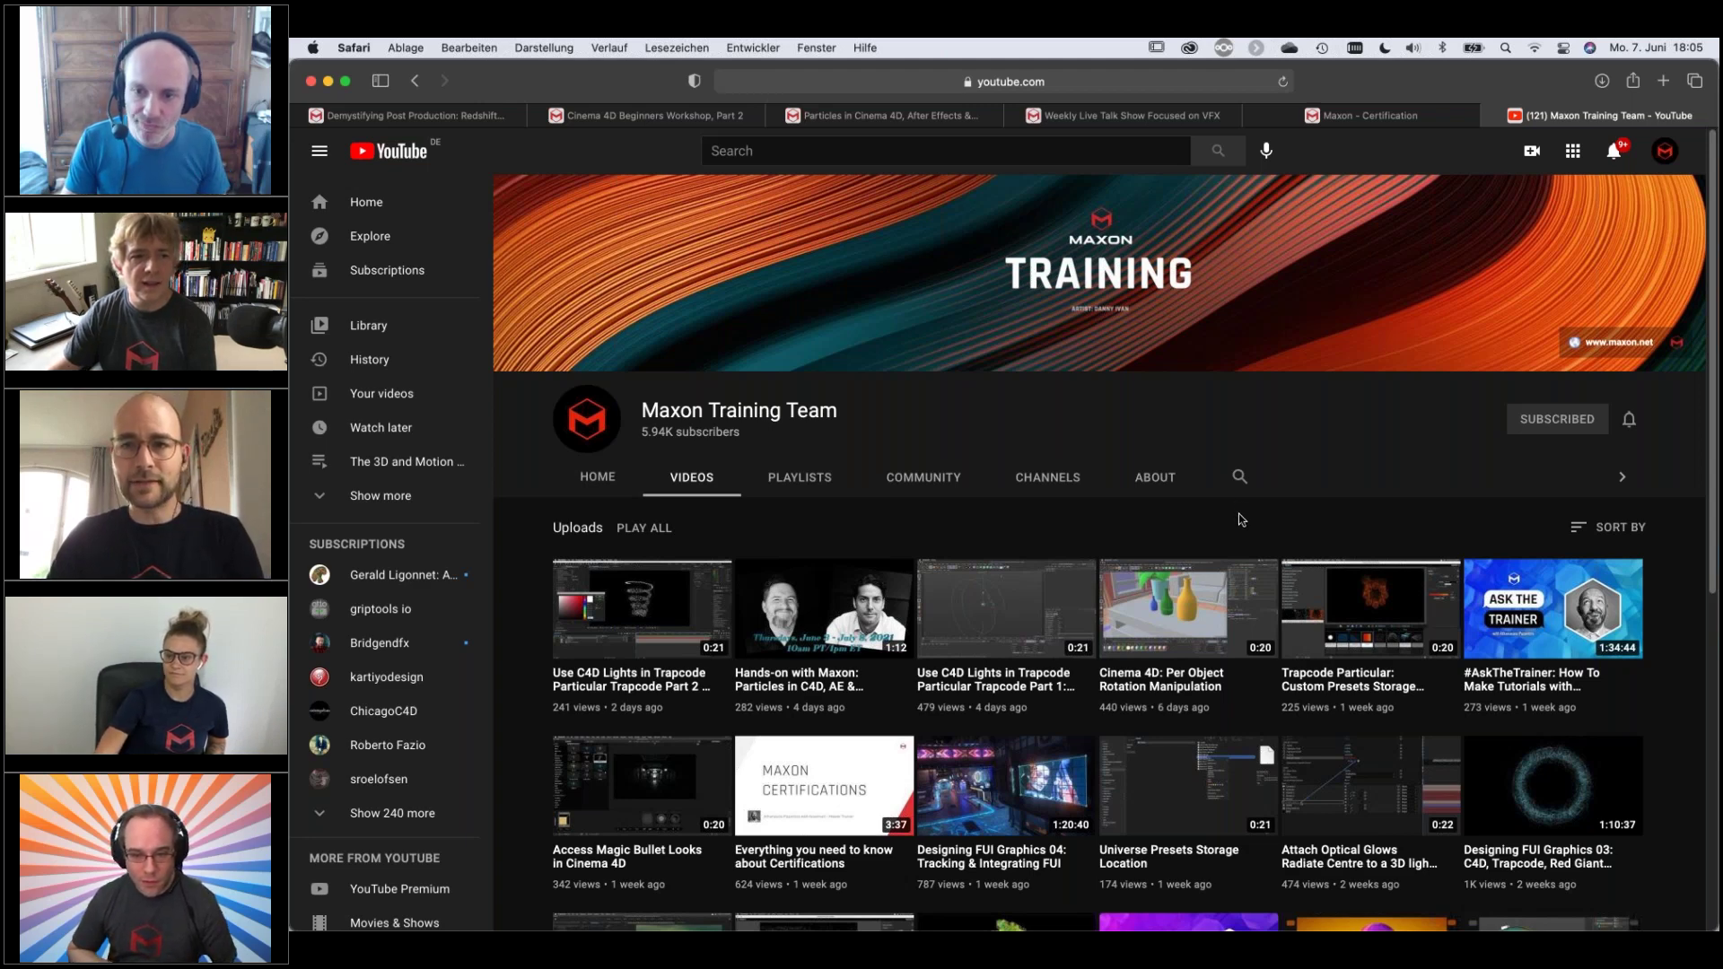
- Scroll the Maxon Training Team channel's Videos page to browse its recent uploads
{"action": "scroll", "coordinate": [1206, 516], "scroll_direction": "down", "scroll_amount": 1}
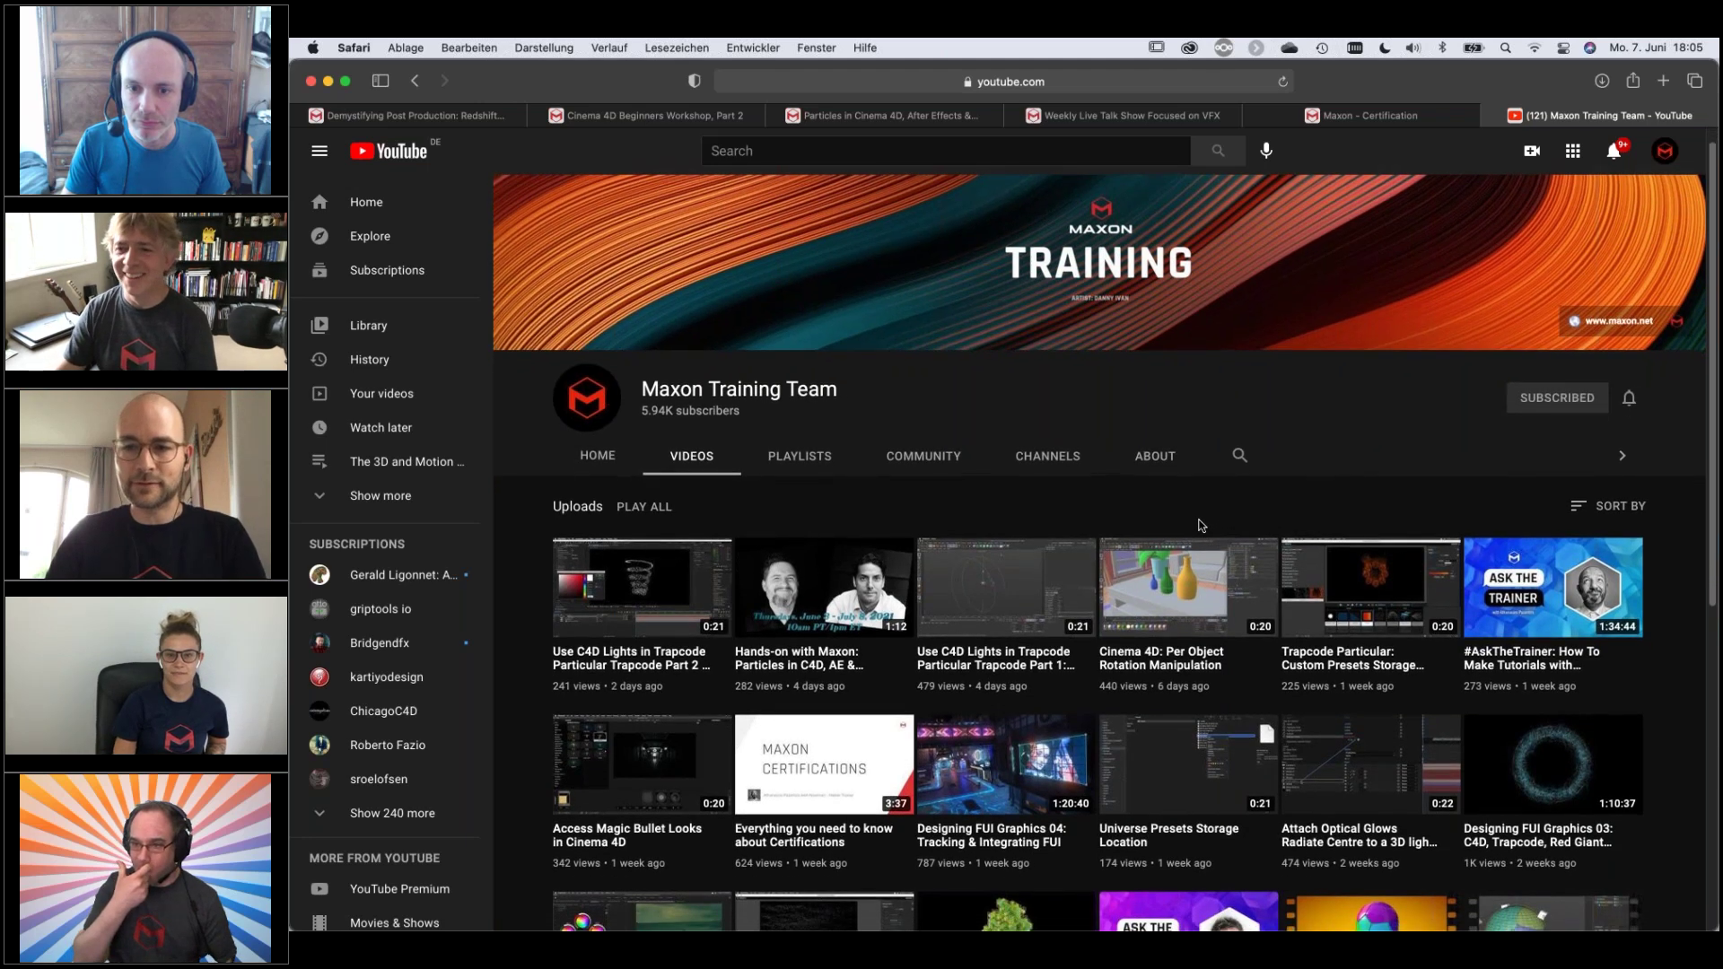
{"action": "scroll", "coordinate": [1202, 526], "scroll_direction": "down", "scroll_amount": 2}
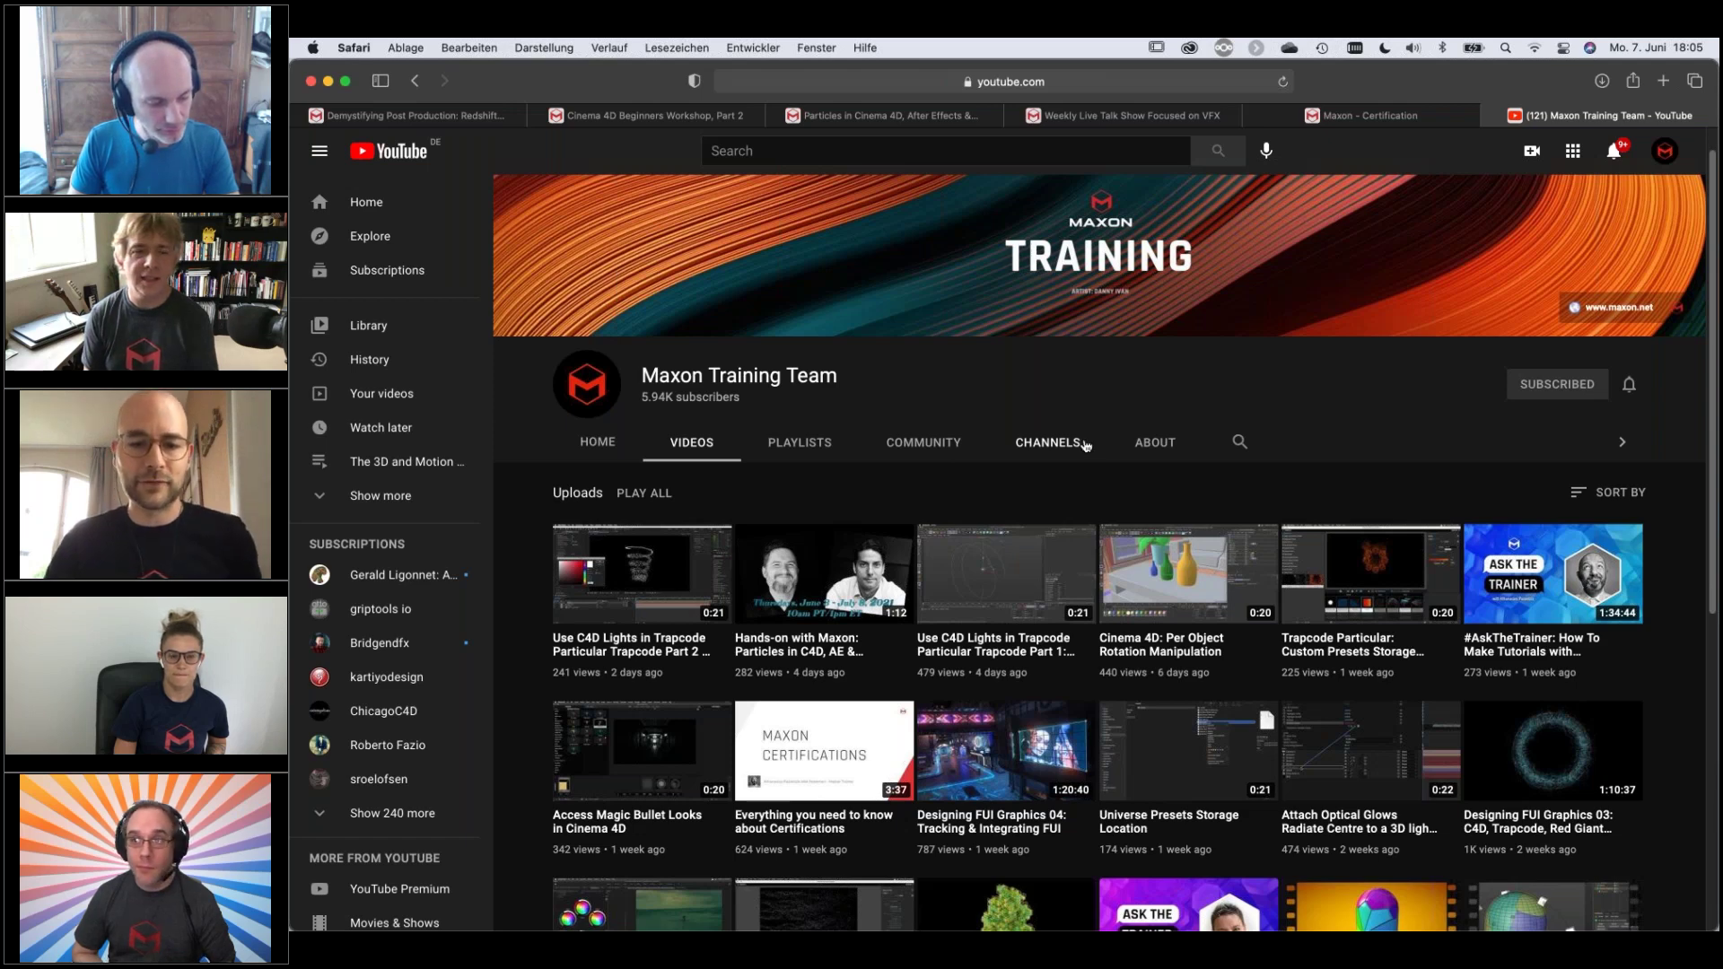
{"action": "mouse_move", "coordinate": [876, 716]}
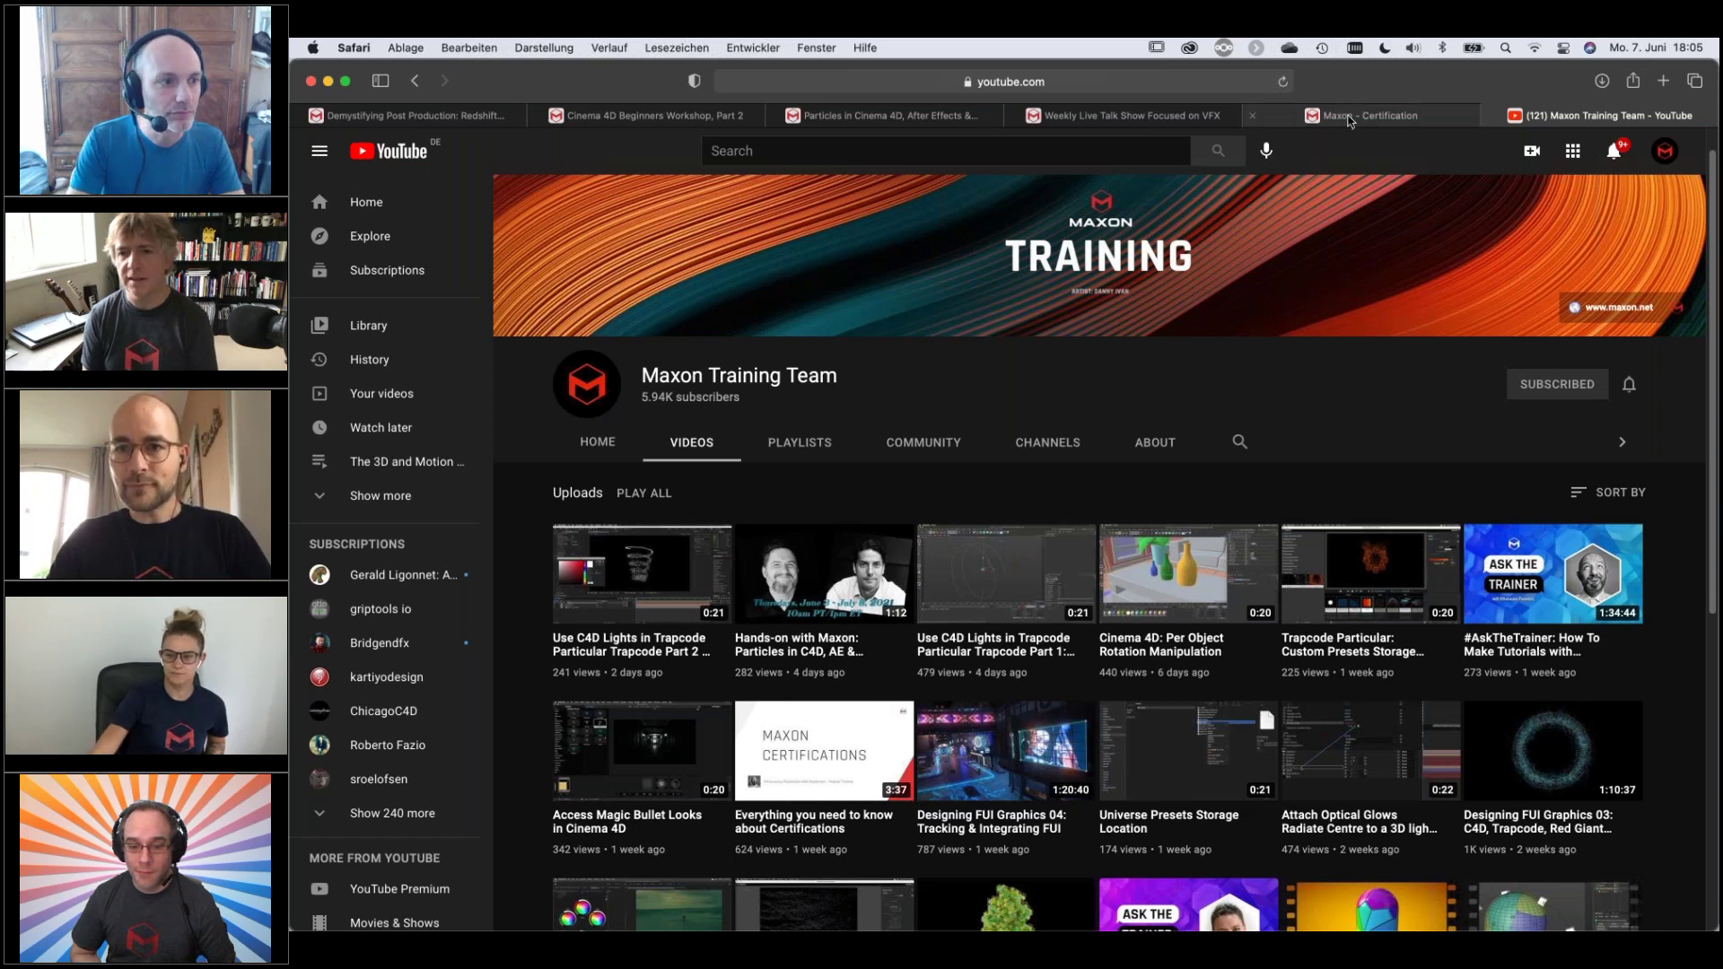
- On the Maxon certification page, expand the Elementary Knowledge Tests details
{"action": "left_click", "coordinate": [1350, 118]}
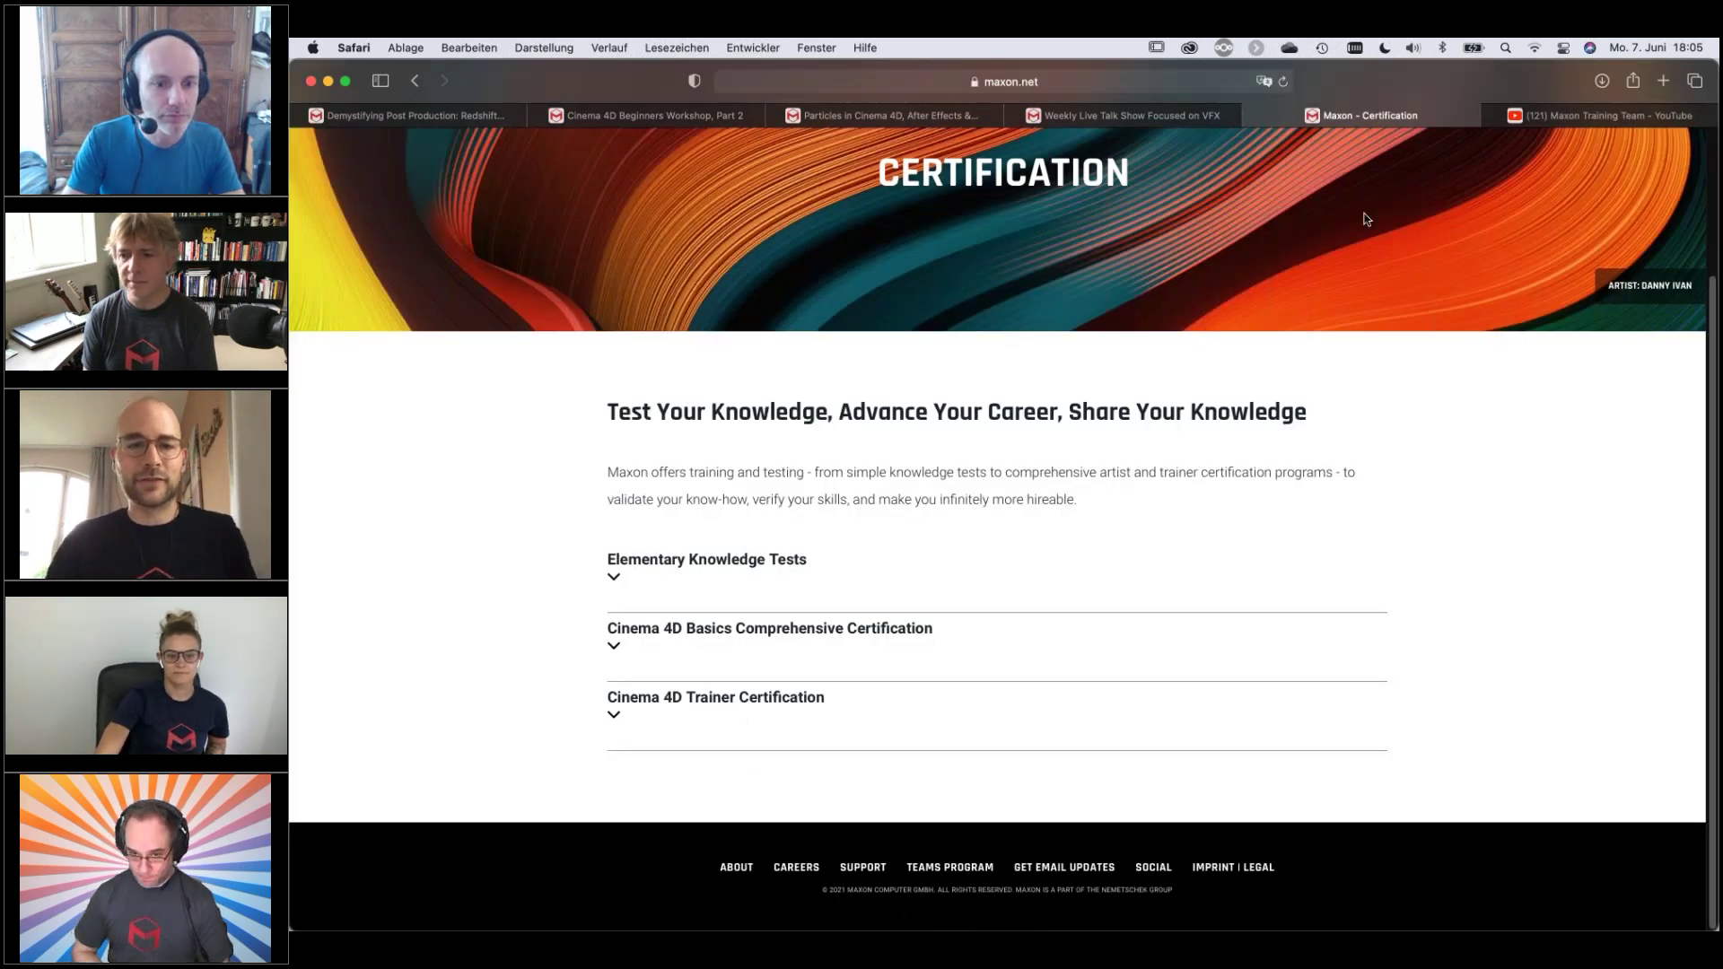
{"action": "left_click", "coordinate": [615, 578]}
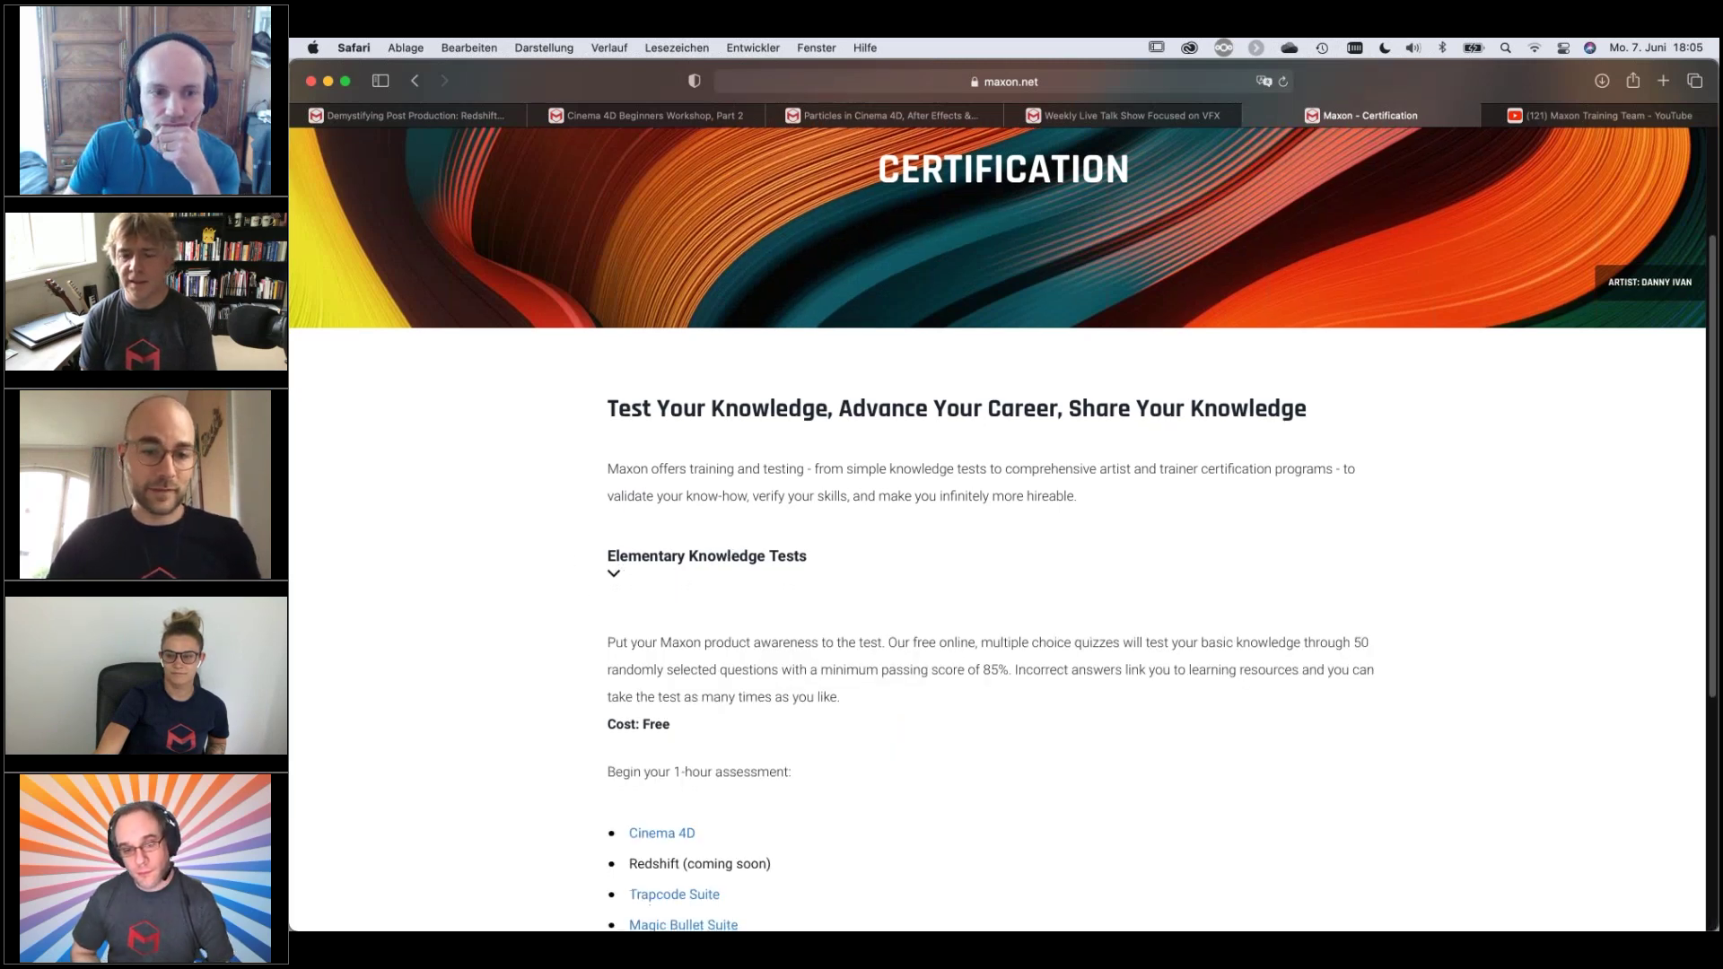
{"action": "scroll", "coordinate": [880, 619], "scroll_direction": "down", "scroll_amount": 4}
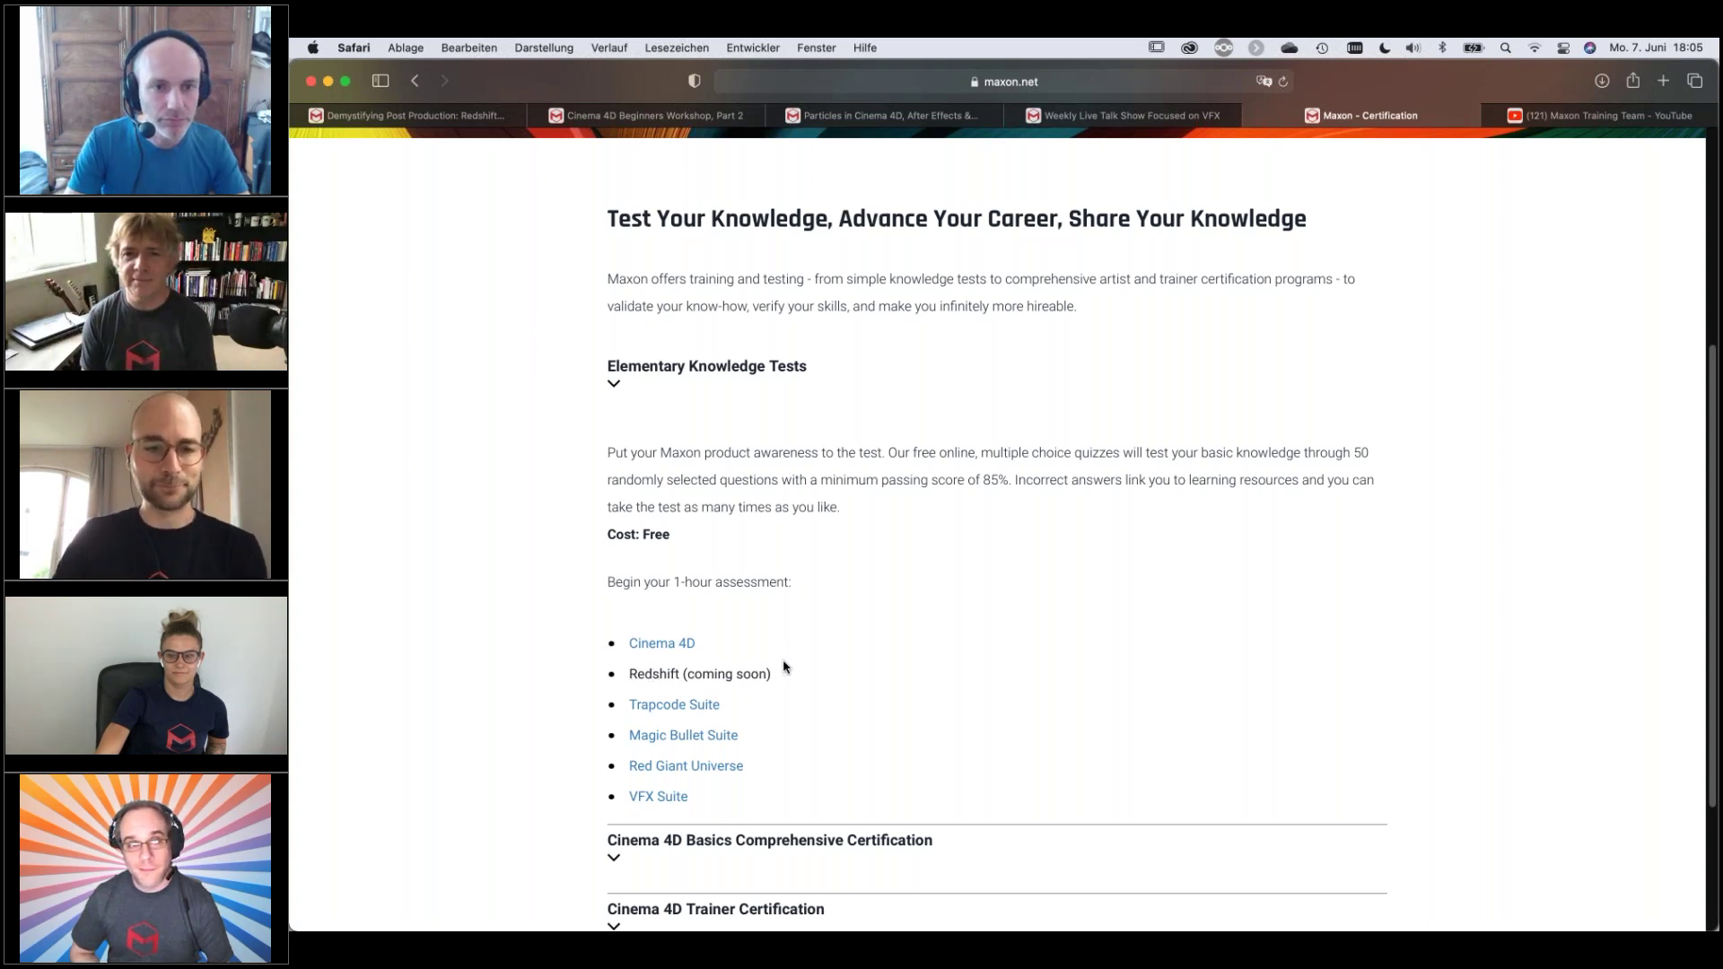
- Scroll down and expand the Cinema 4D Basics Comprehensive Certification description
{"action": "scroll", "coordinate": [786, 668], "scroll_direction": "down", "scroll_amount": 1}
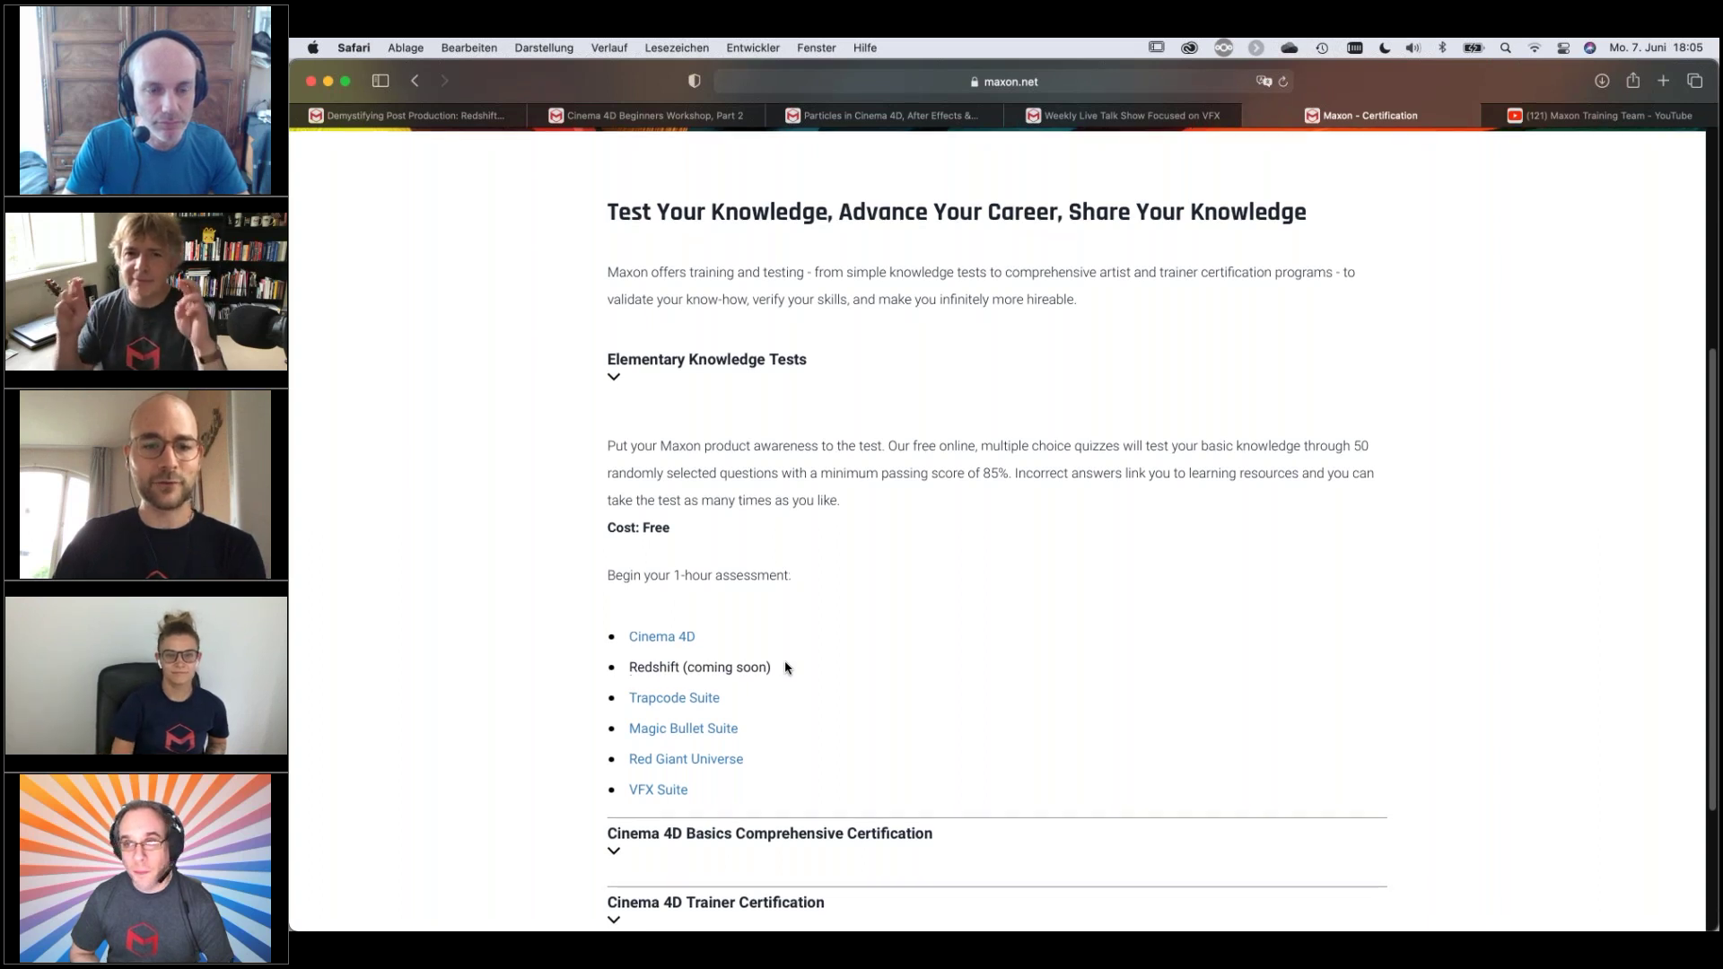
{"action": "scroll", "coordinate": [786, 667], "scroll_direction": "down", "scroll_amount": 2}
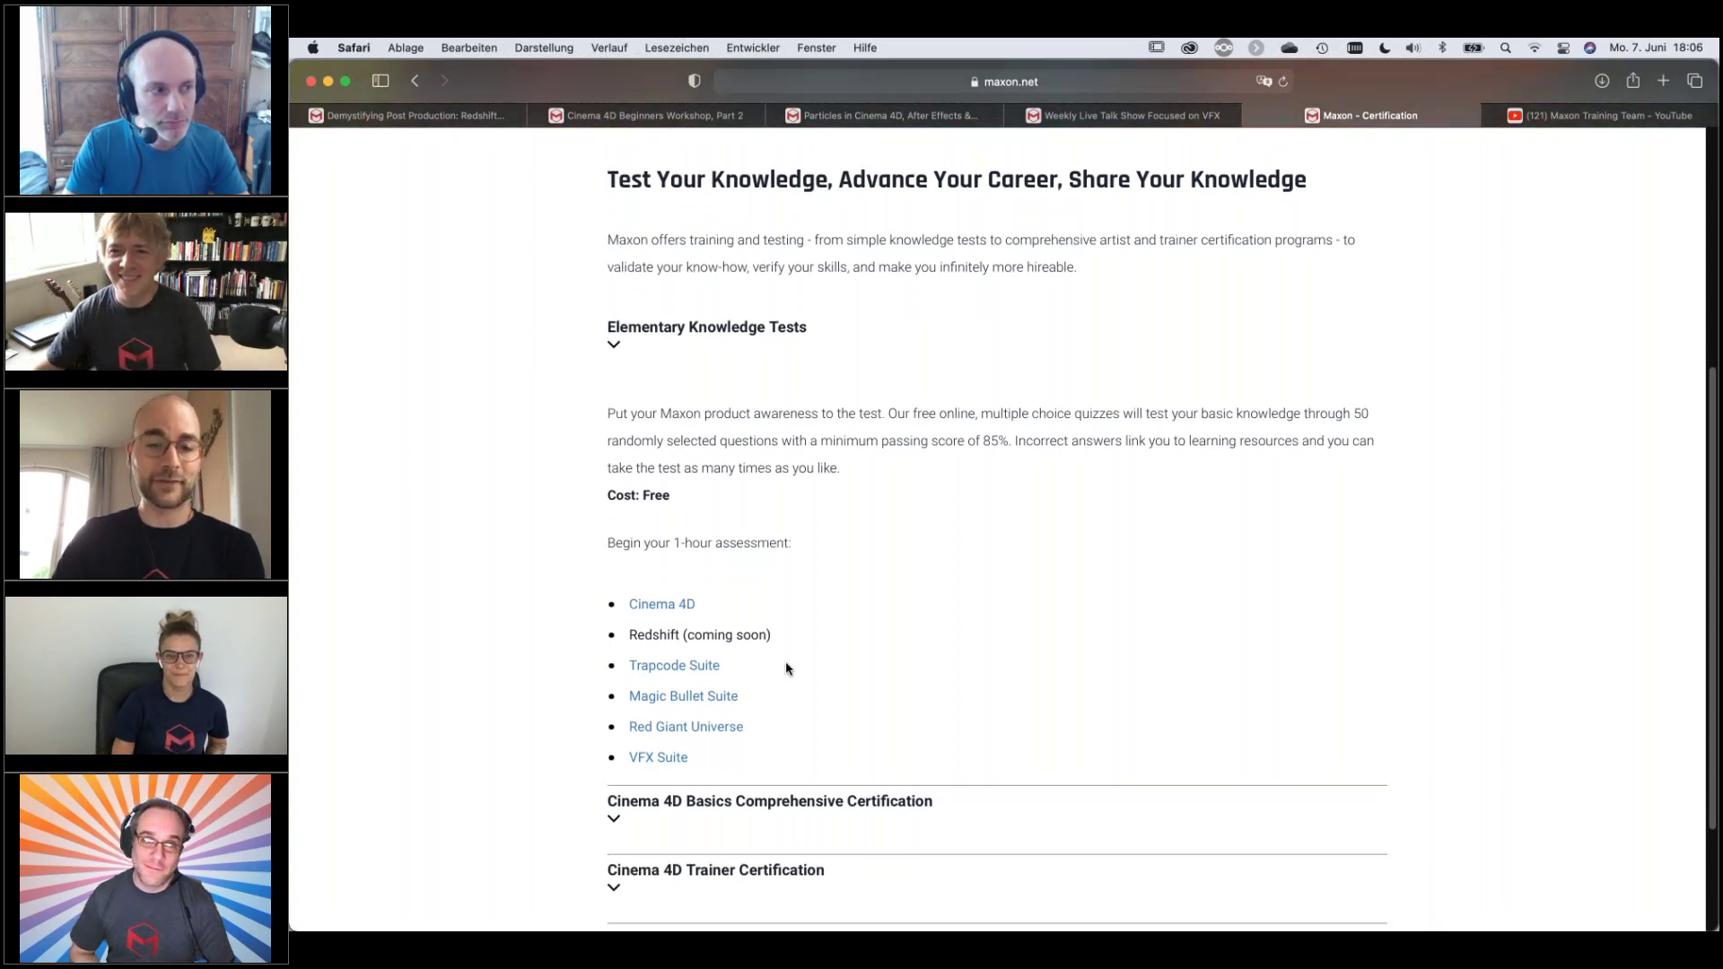
{"action": "scroll", "coordinate": [808, 736], "scroll_direction": "down", "scroll_amount": 2}
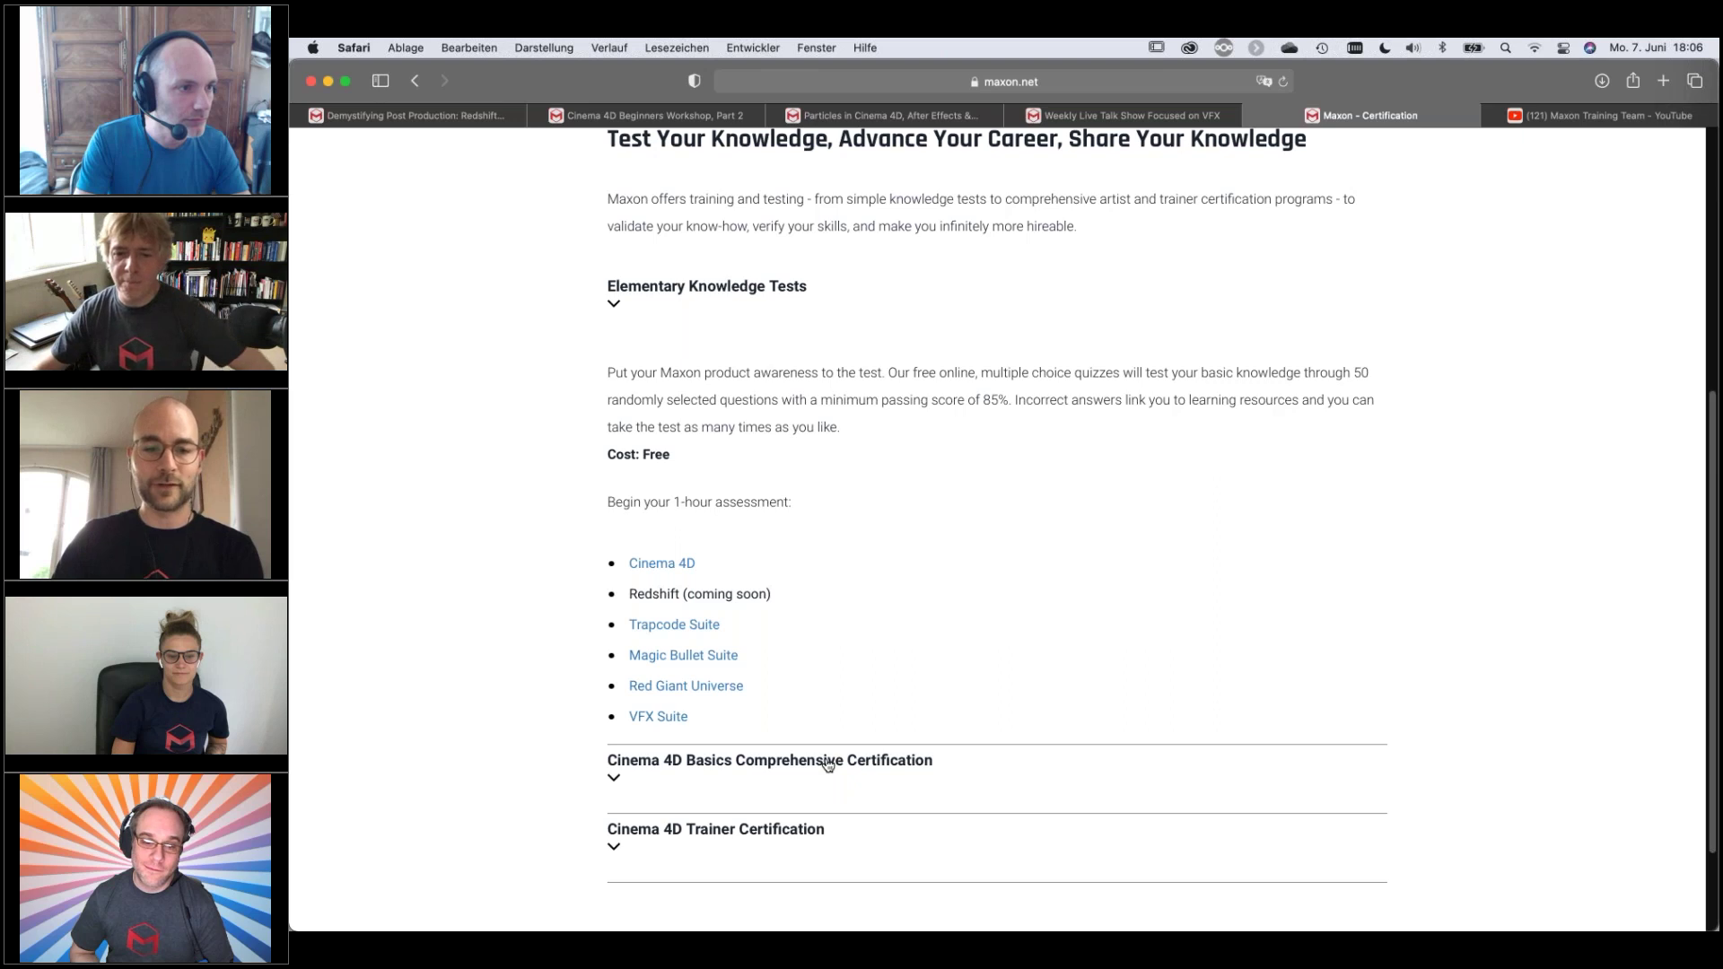
{"action": "left_click", "coordinate": [759, 767]}
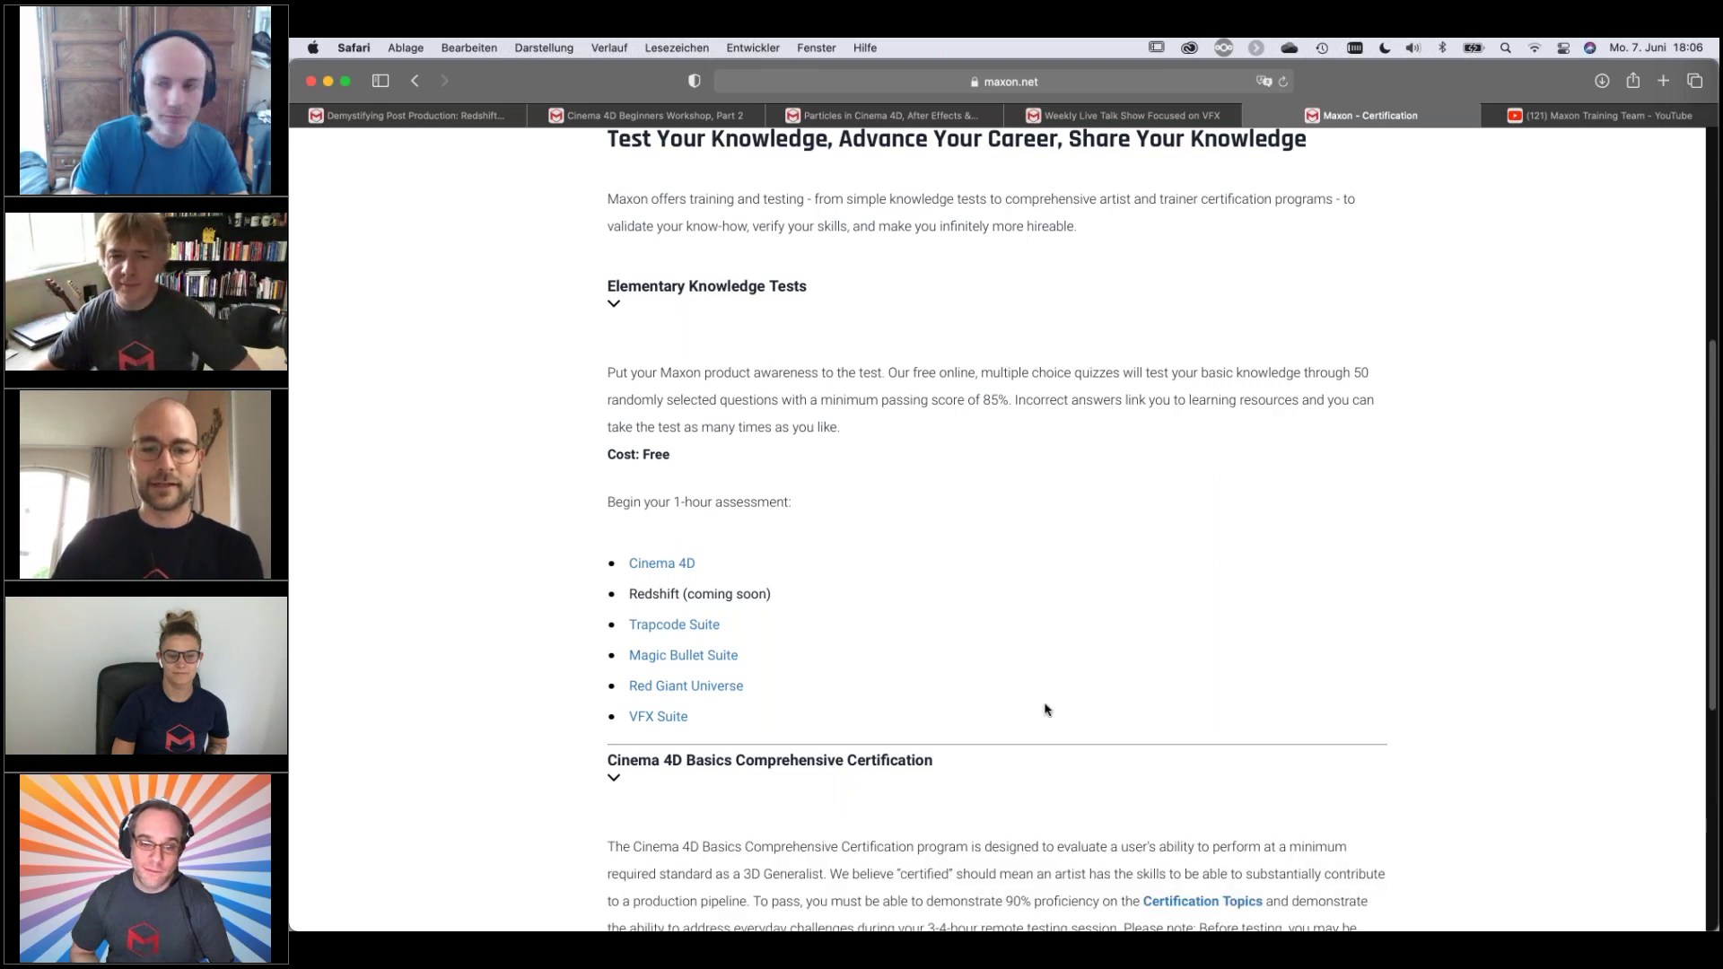
{"action": "scroll", "coordinate": [1032, 682], "scroll_direction": "down", "scroll_amount": 10}
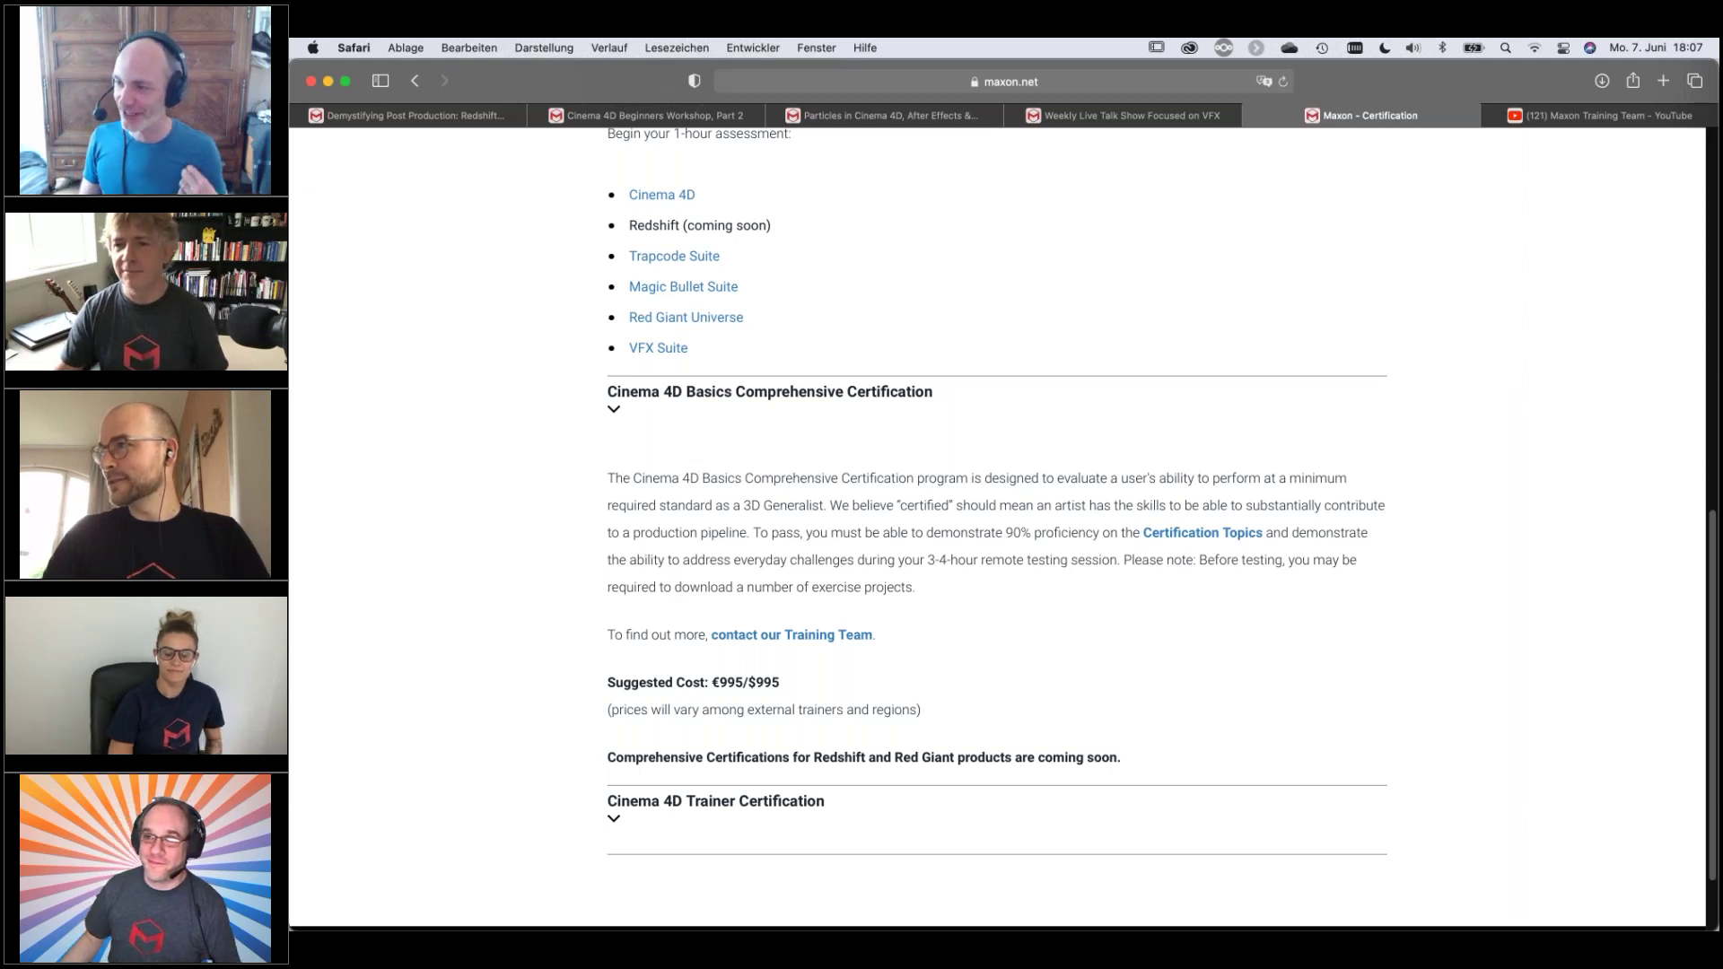
- Switch from Safari to Cinema 4D's shader_ball_alt245_02.c4d scene
{"action": "key", "text": "super+Tab"}
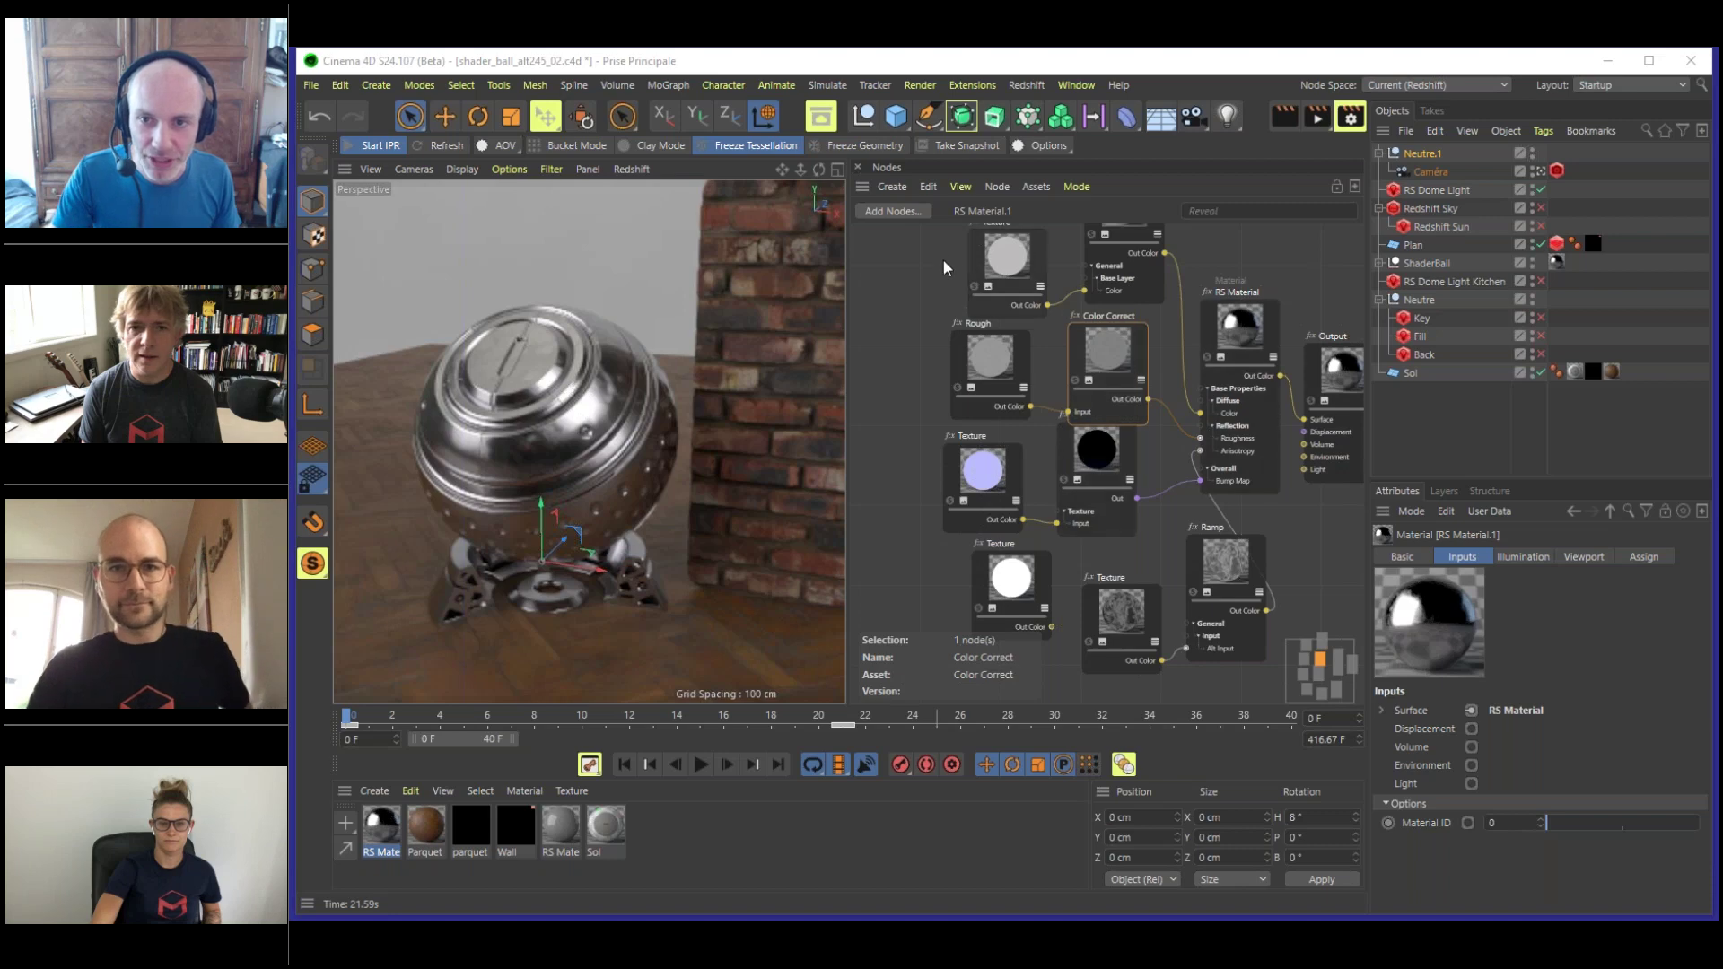
{"action": "left_click", "coordinate": [1352, 118]}
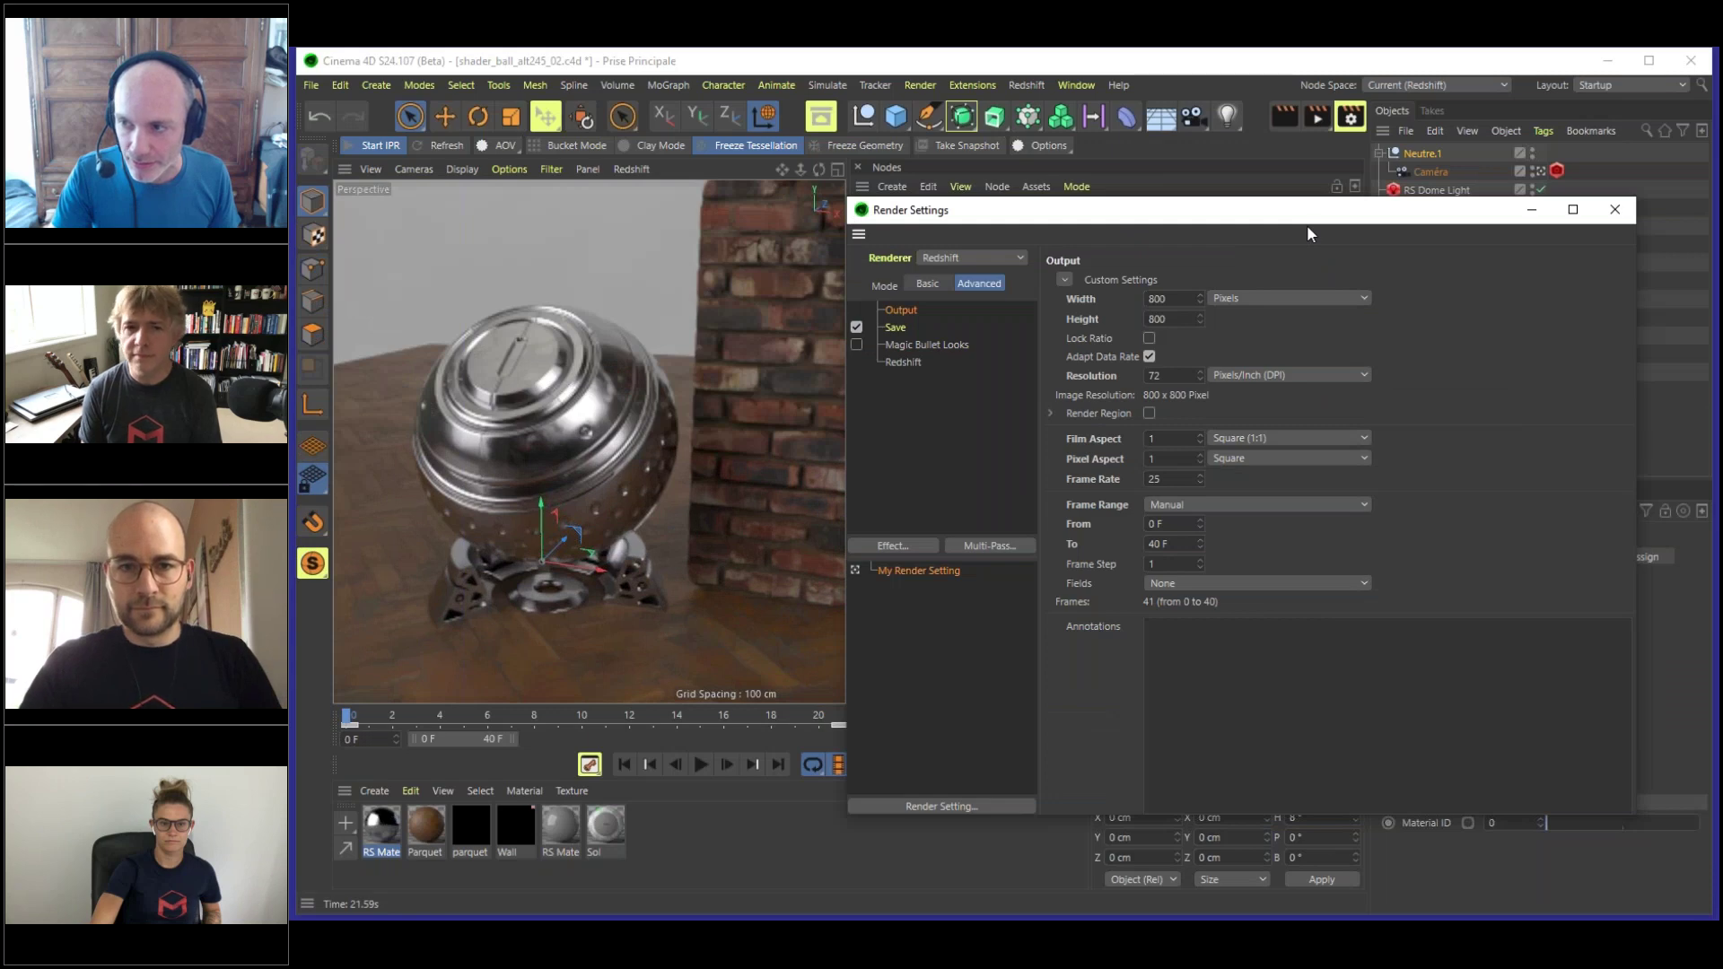
{"action": "left_click_drag", "start_coordinate": [1306, 213], "coordinate": [1124, 243]}
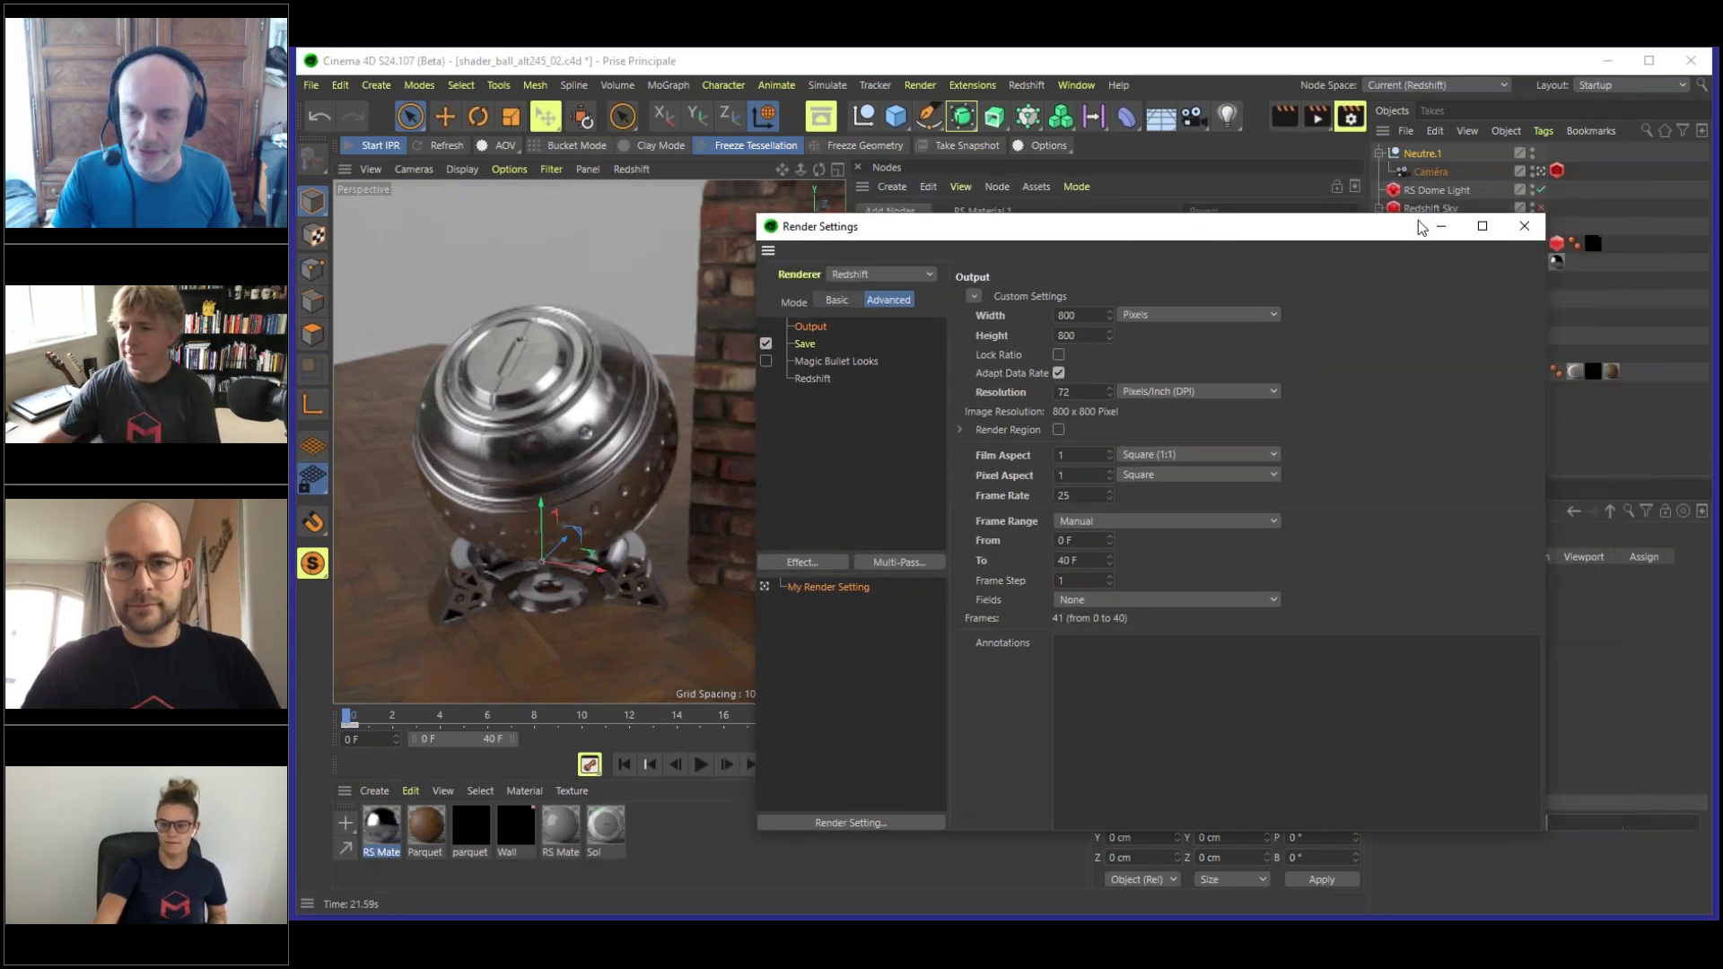
{"action": "left_click", "coordinate": [1524, 225]}
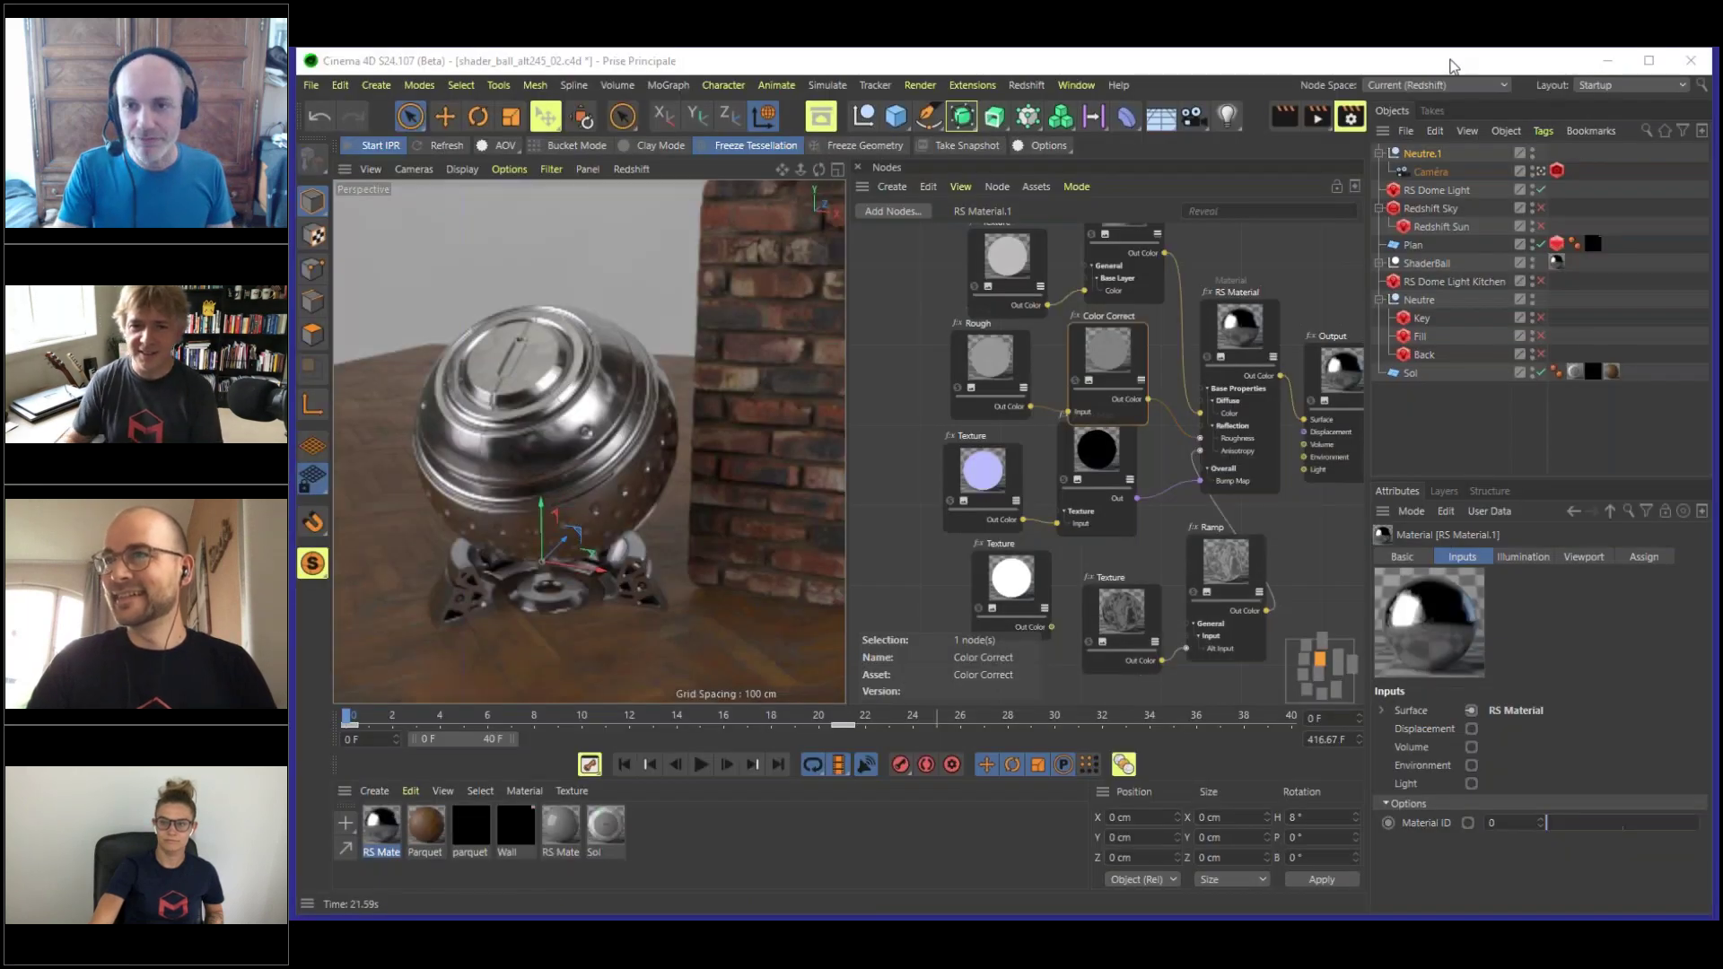
{"action": "left_click", "coordinate": [1452, 65]}
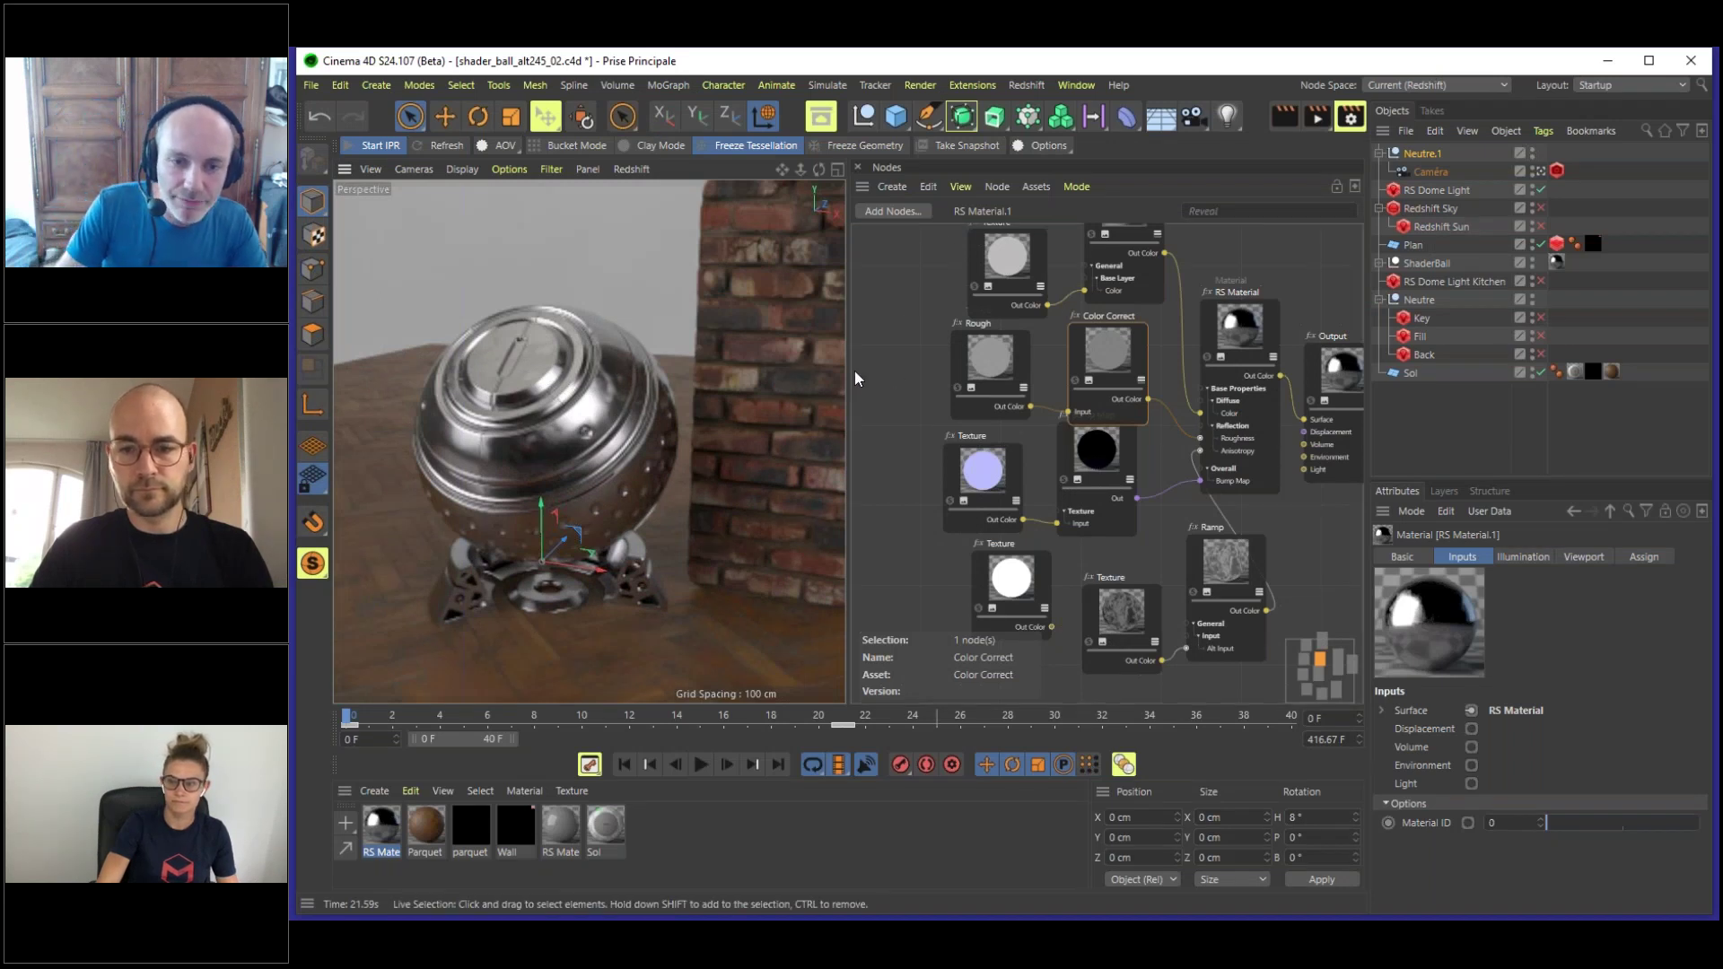
- Widen the viewport beside the node editor, stop the IPR, and orbit and zoom toward the shader ball
{"action": "left_click_drag", "start_coordinate": [851, 371], "coordinate": [964, 371]}
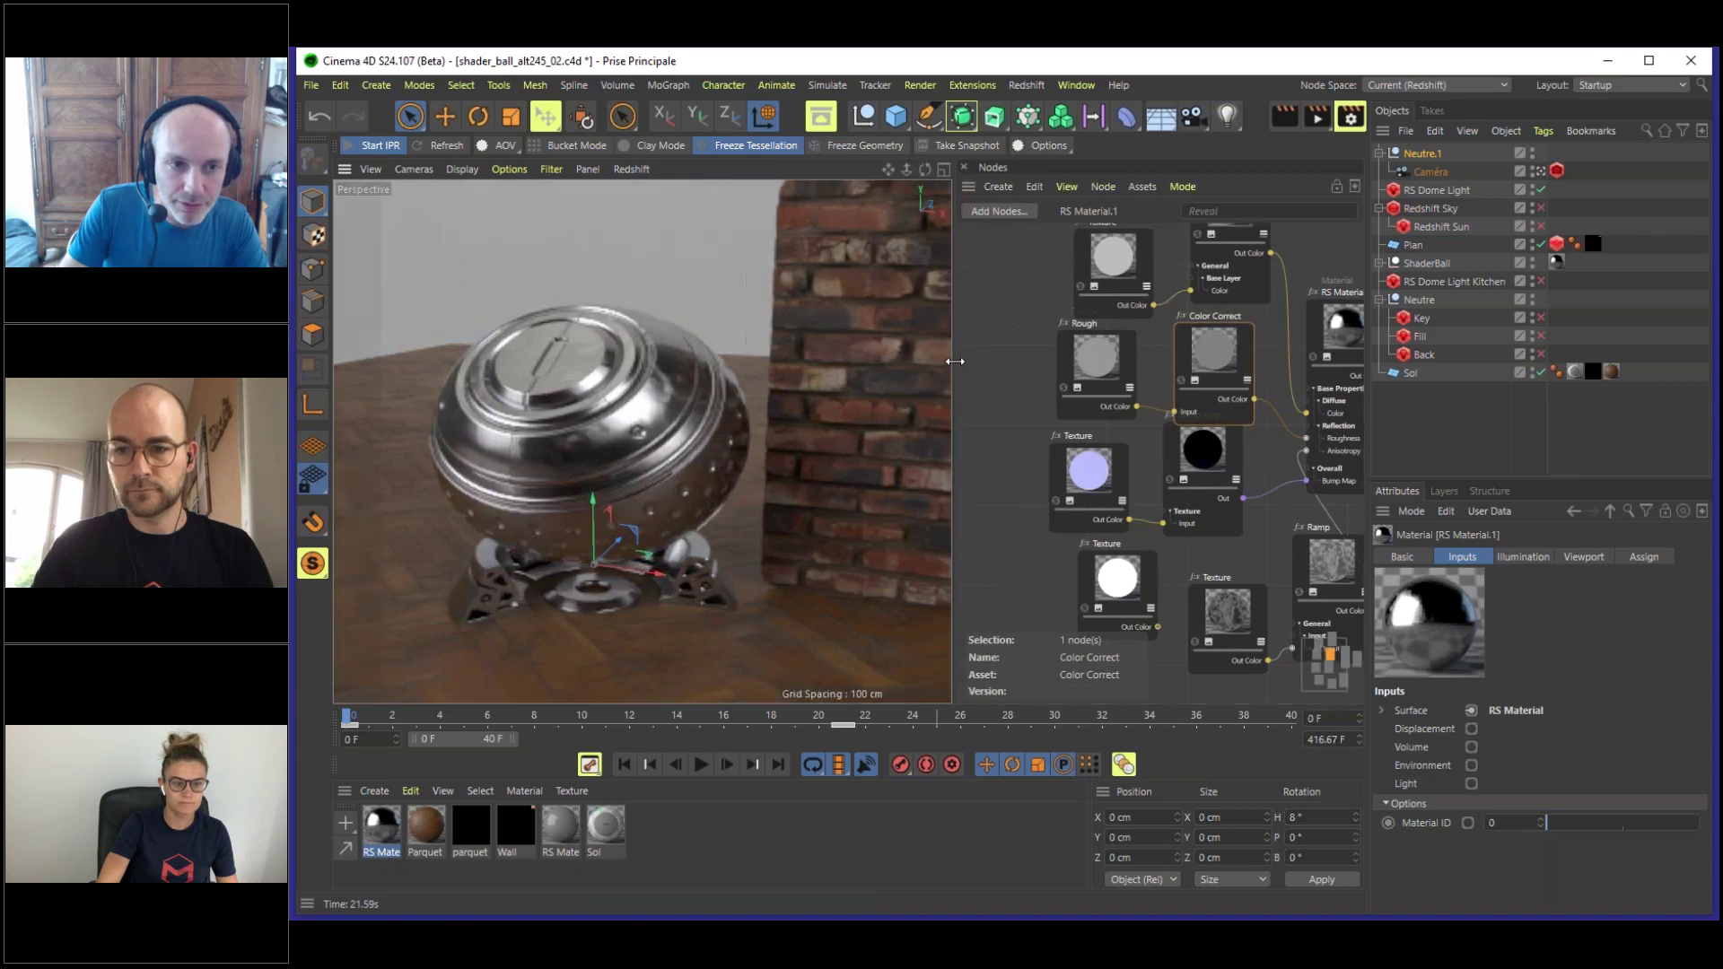
{"action": "left_click", "coordinate": [372, 145]}
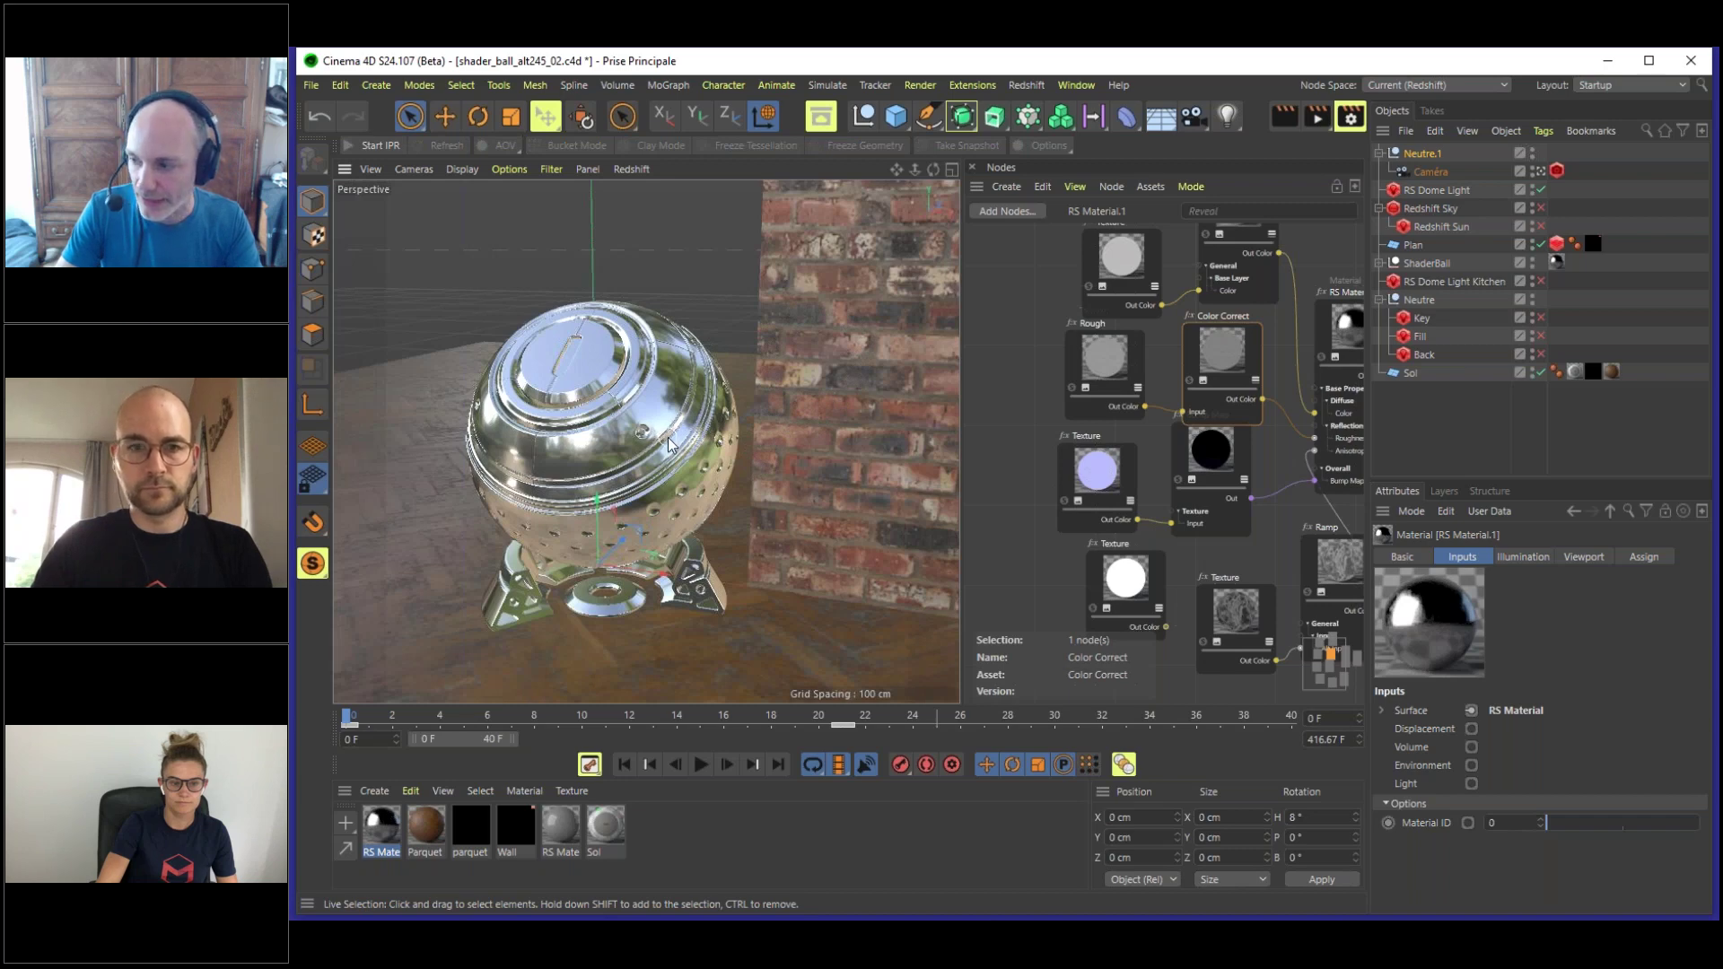
{"action": "left_click_drag", "start_coordinate": [662, 440], "coordinate": [806, 377], "text": "alt"}
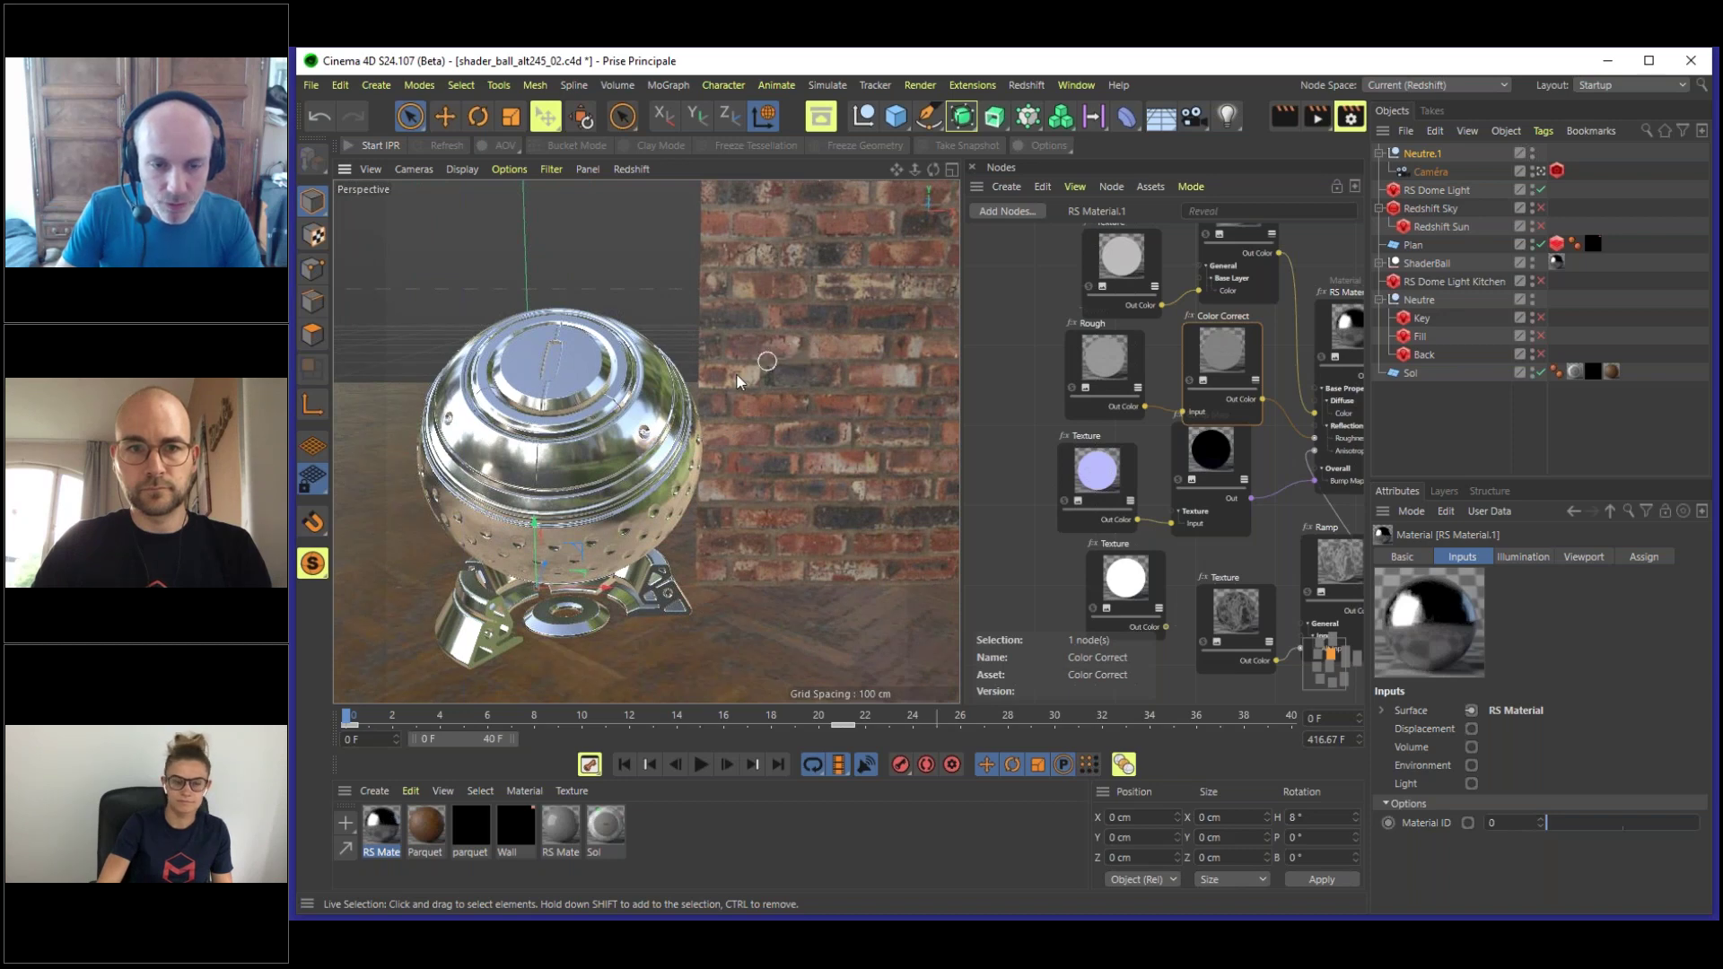
{"action": "right_click_drag", "start_coordinate": [736, 373], "coordinate": [749, 413], "text": "alt"}
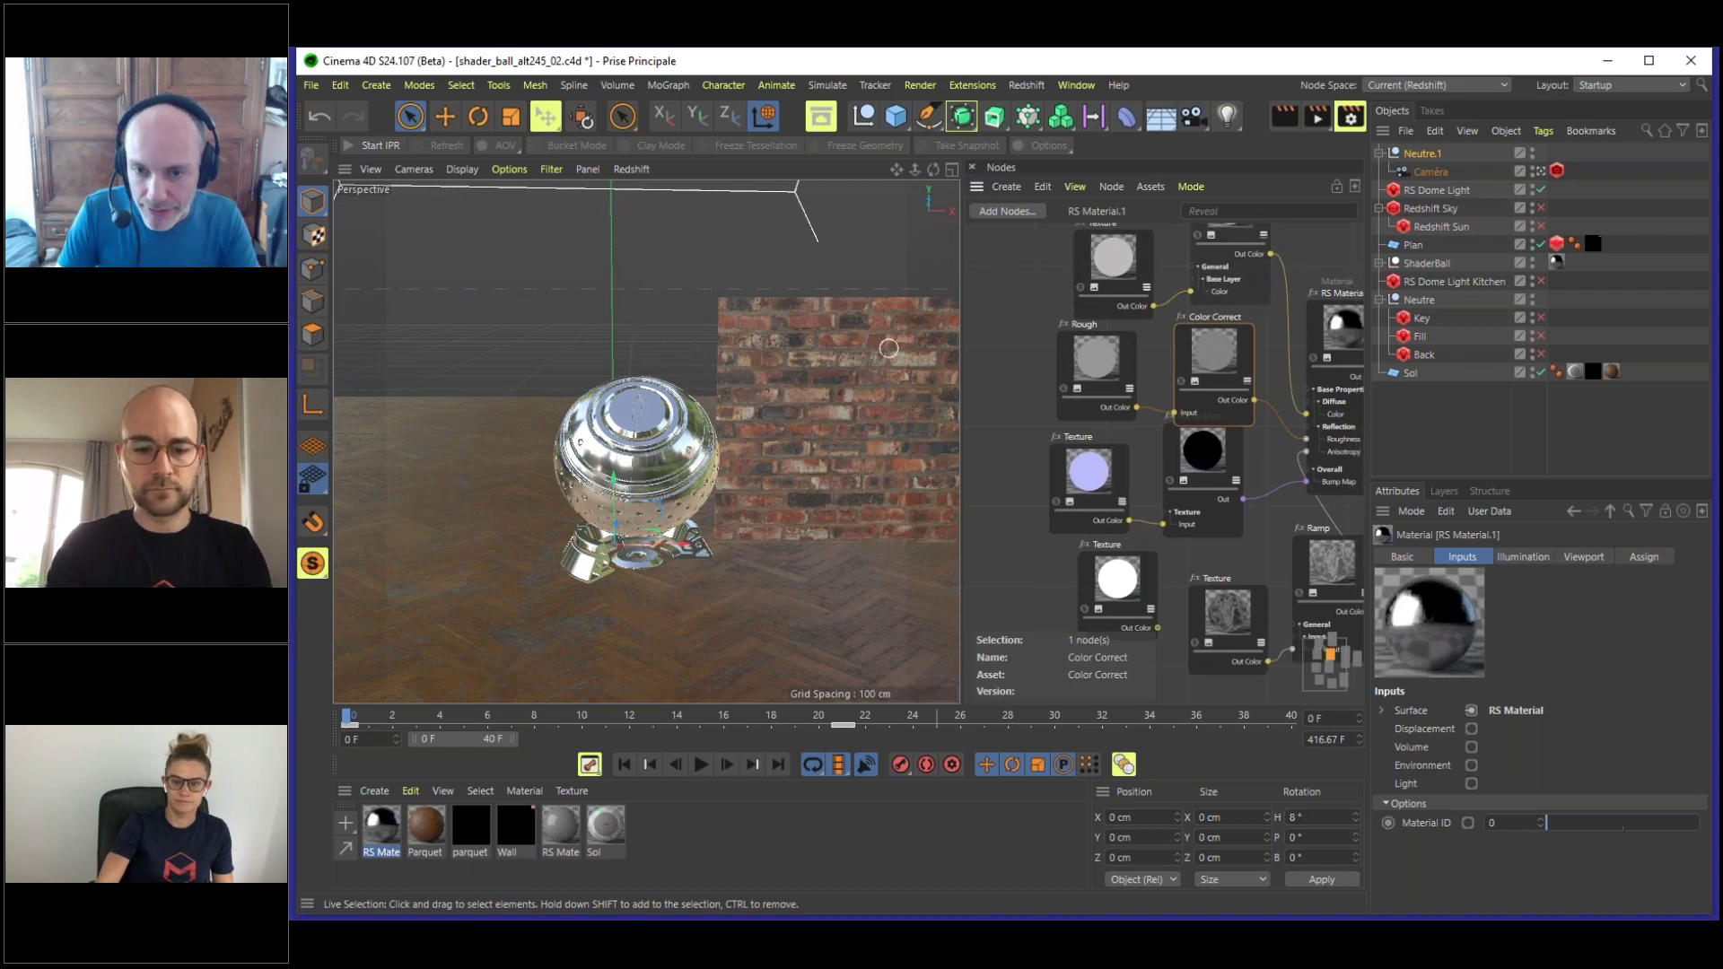
{"action": "middle_click_drag", "start_coordinate": [1139, 327], "coordinate": [1204, 313]}
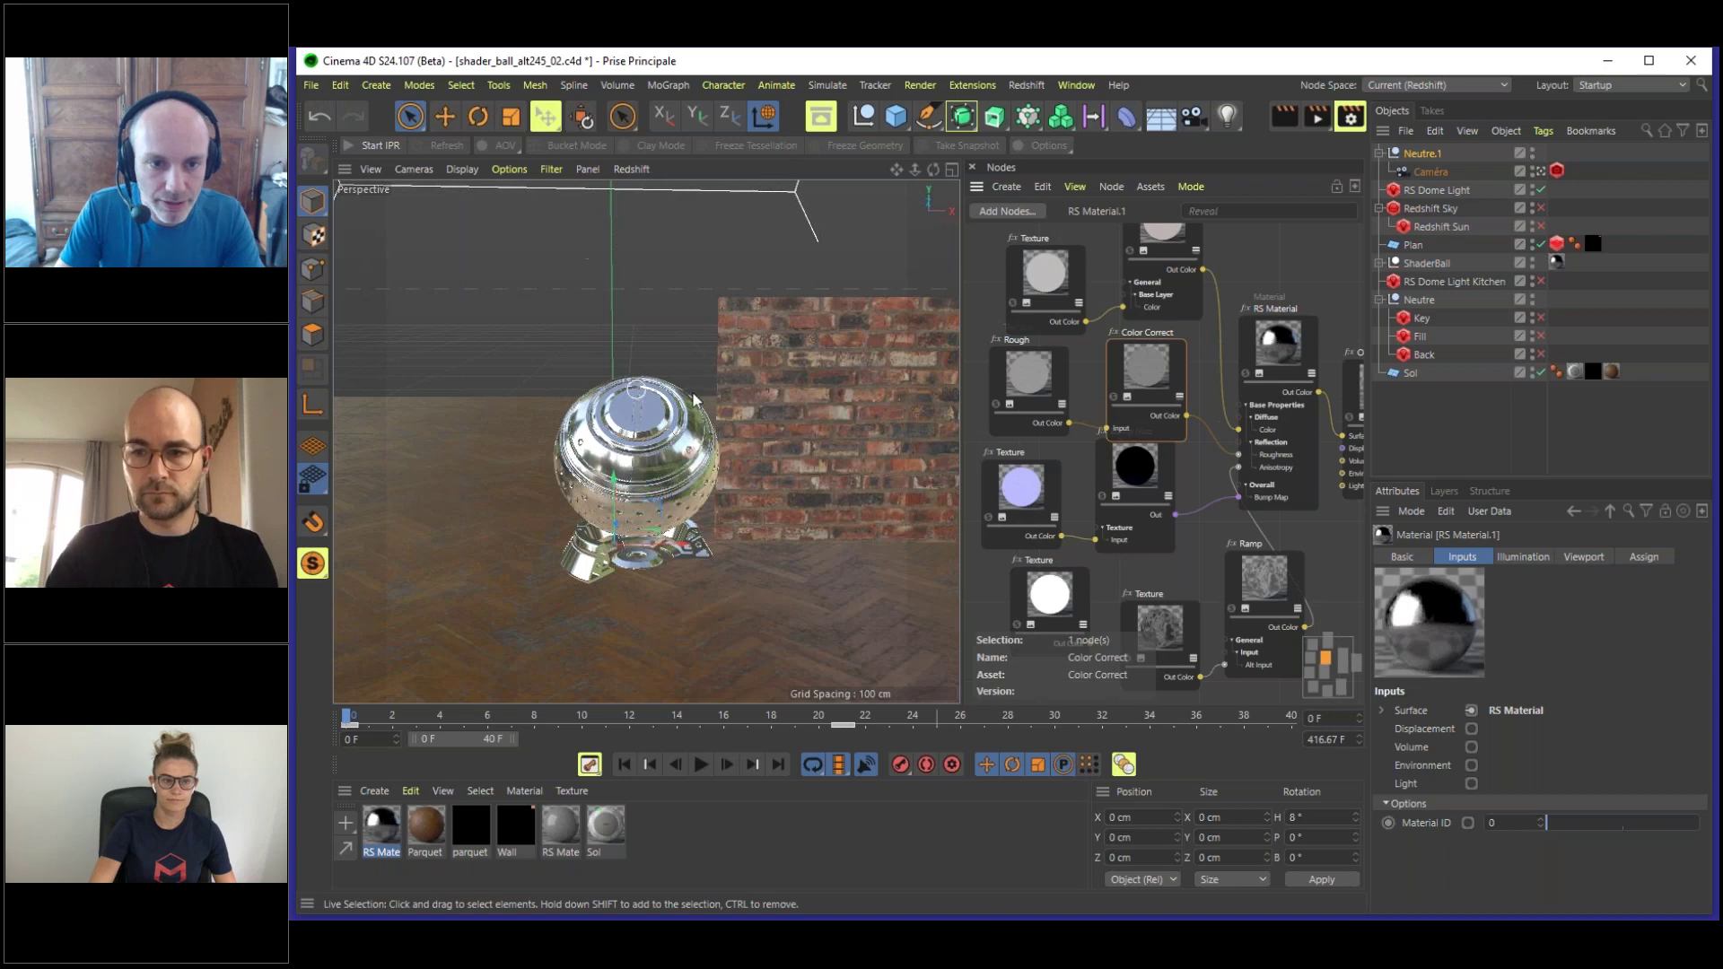
{"action": "scroll", "coordinate": [646, 458], "scroll_direction": "up", "scroll_amount": 5}
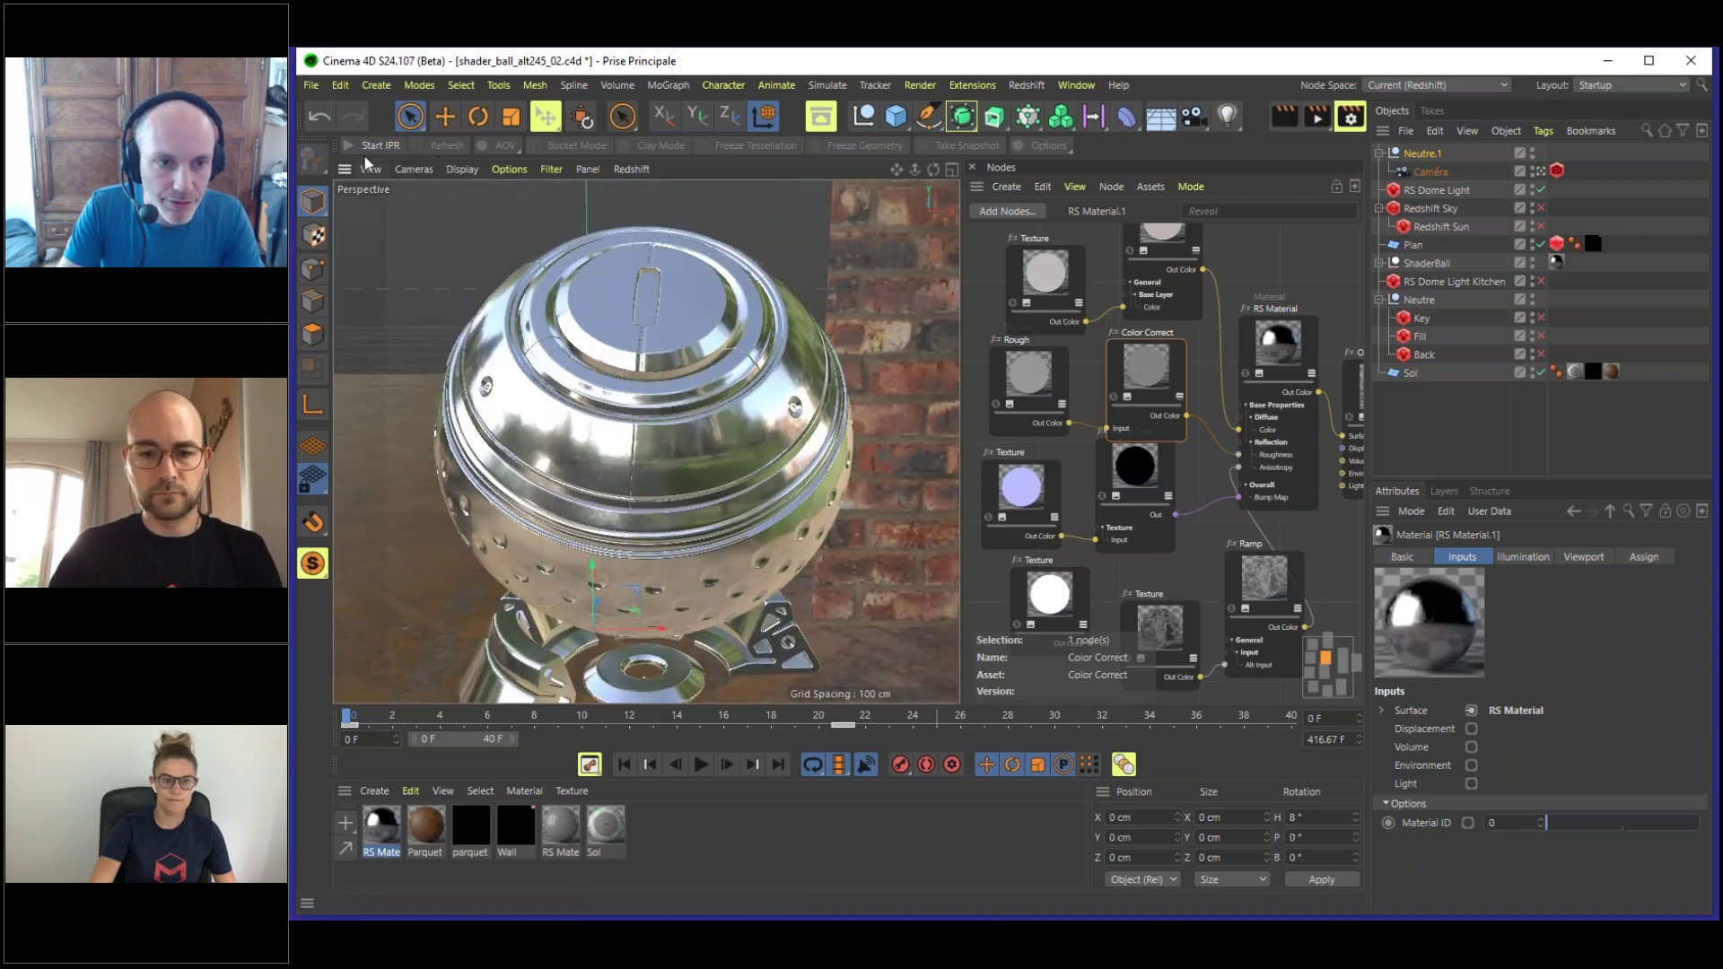
- Start the Redshift IPR with Ctrl+R and frame a close-up of the ball's brushed metal top cap
{"action": "key", "text": "ctrl+r"}
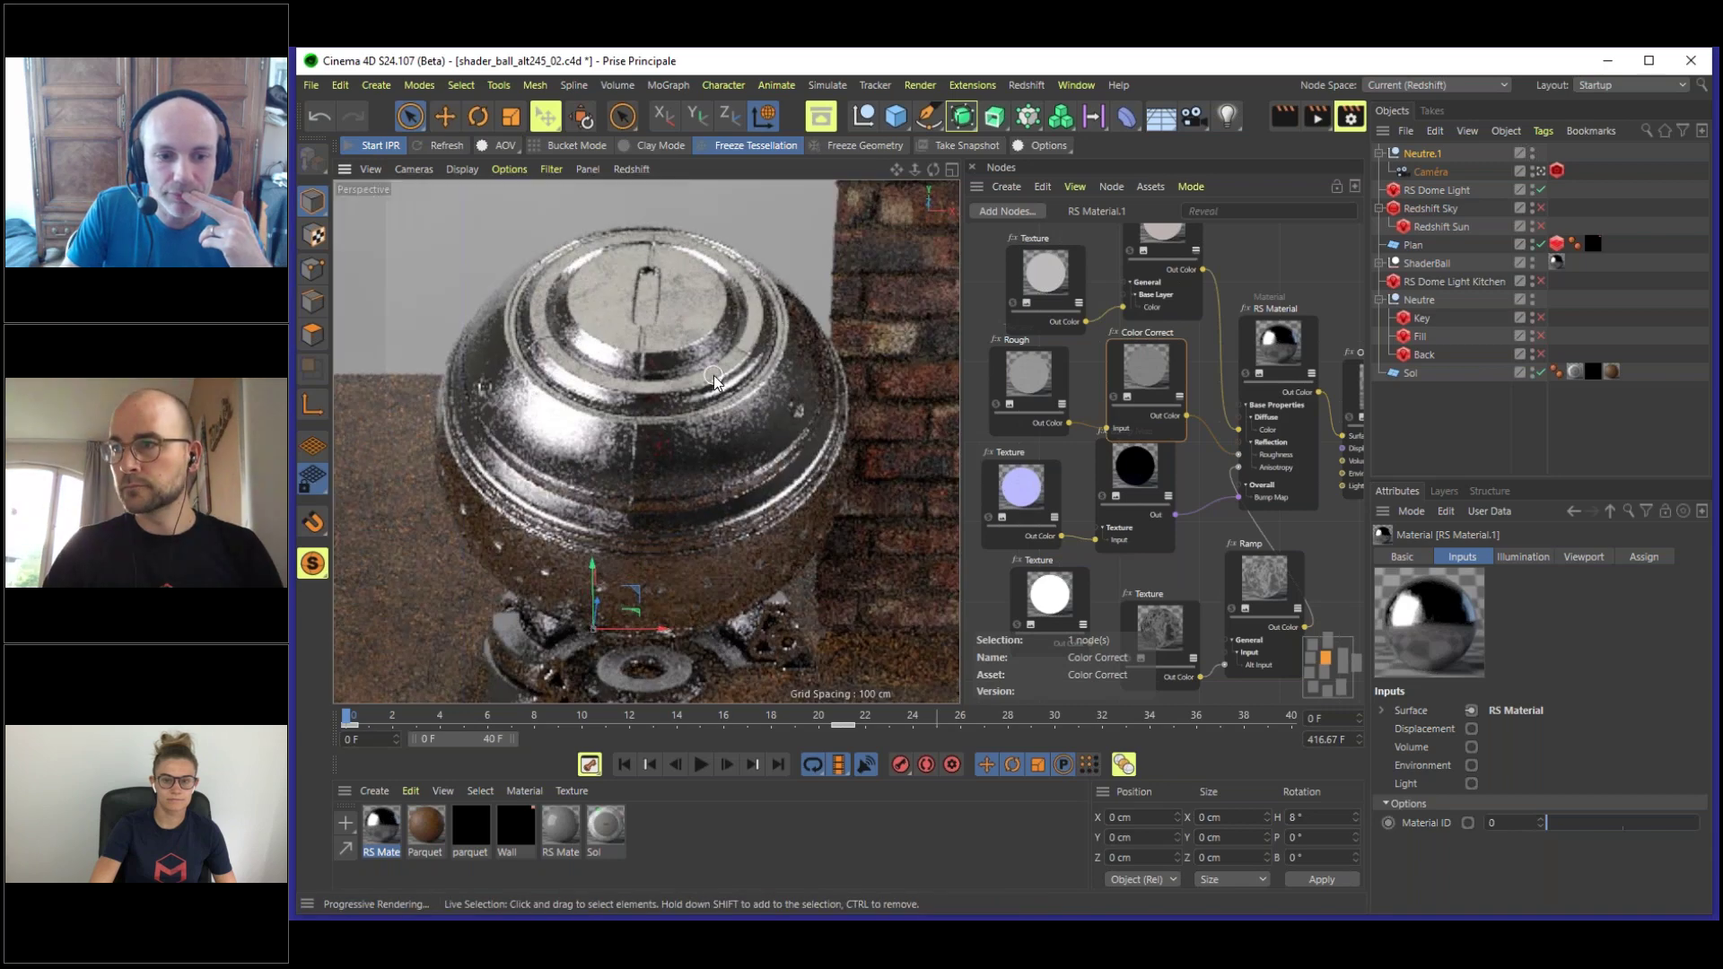
{"action": "left_click_drag", "start_coordinate": [638, 404], "coordinate": [569, 438], "text": "alt"}
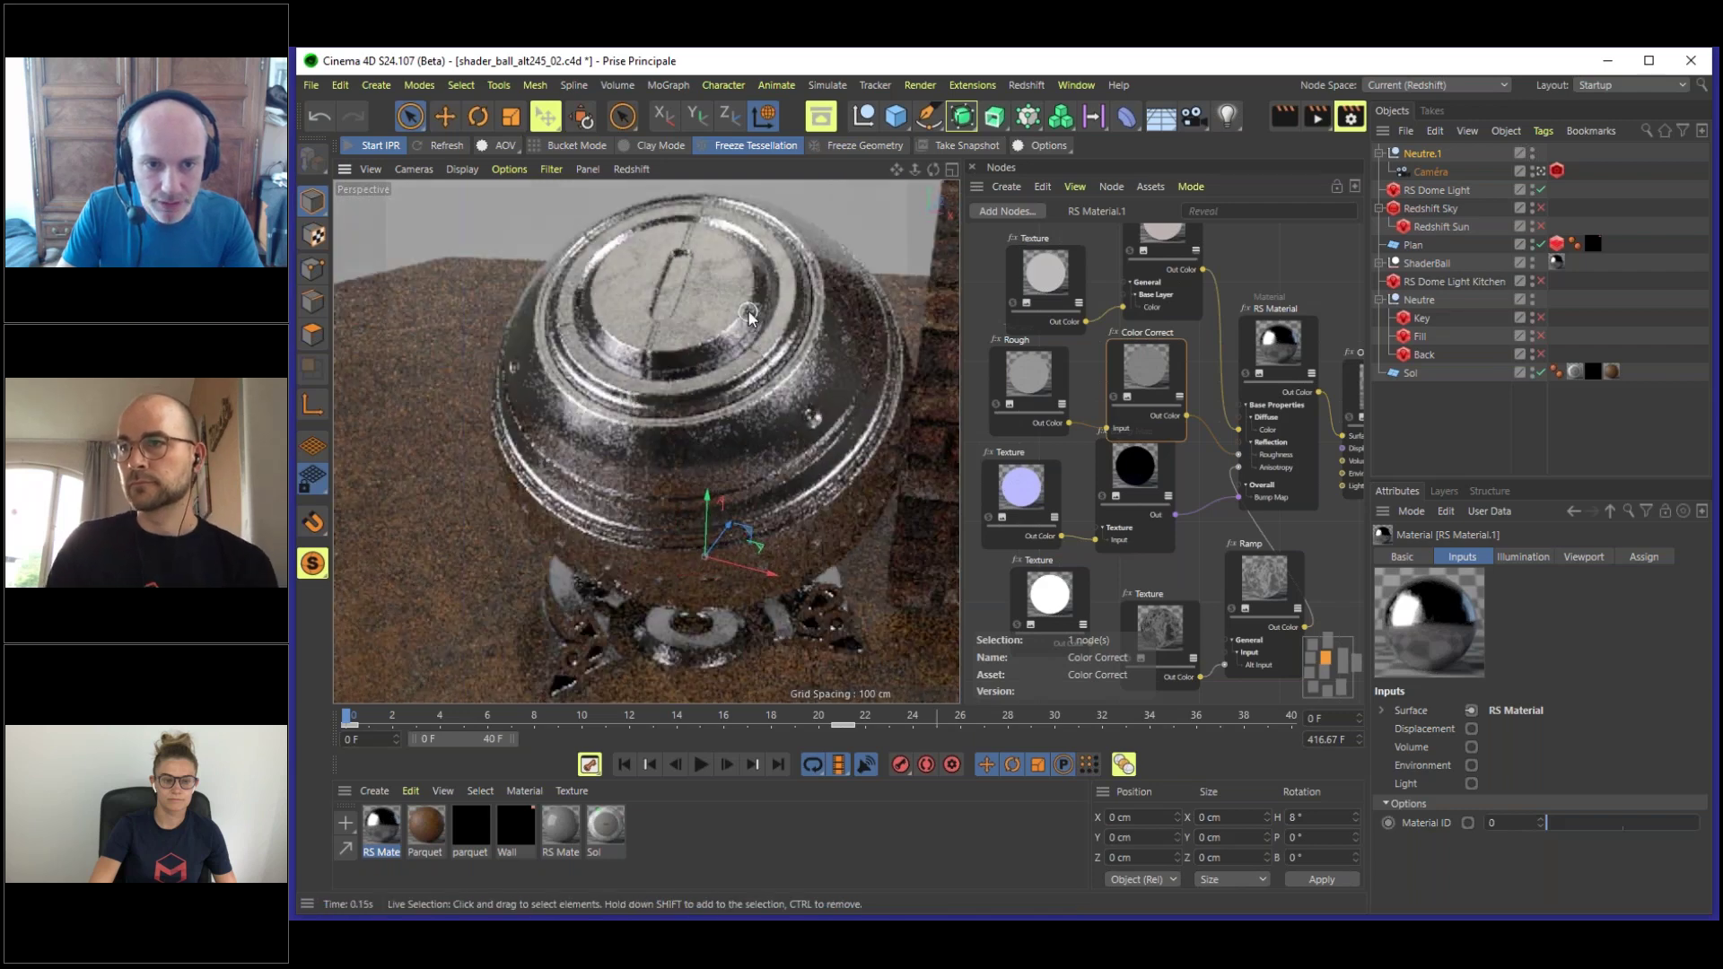
{"action": "scroll", "coordinate": [754, 309], "scroll_direction": "up", "scroll_amount": 3}
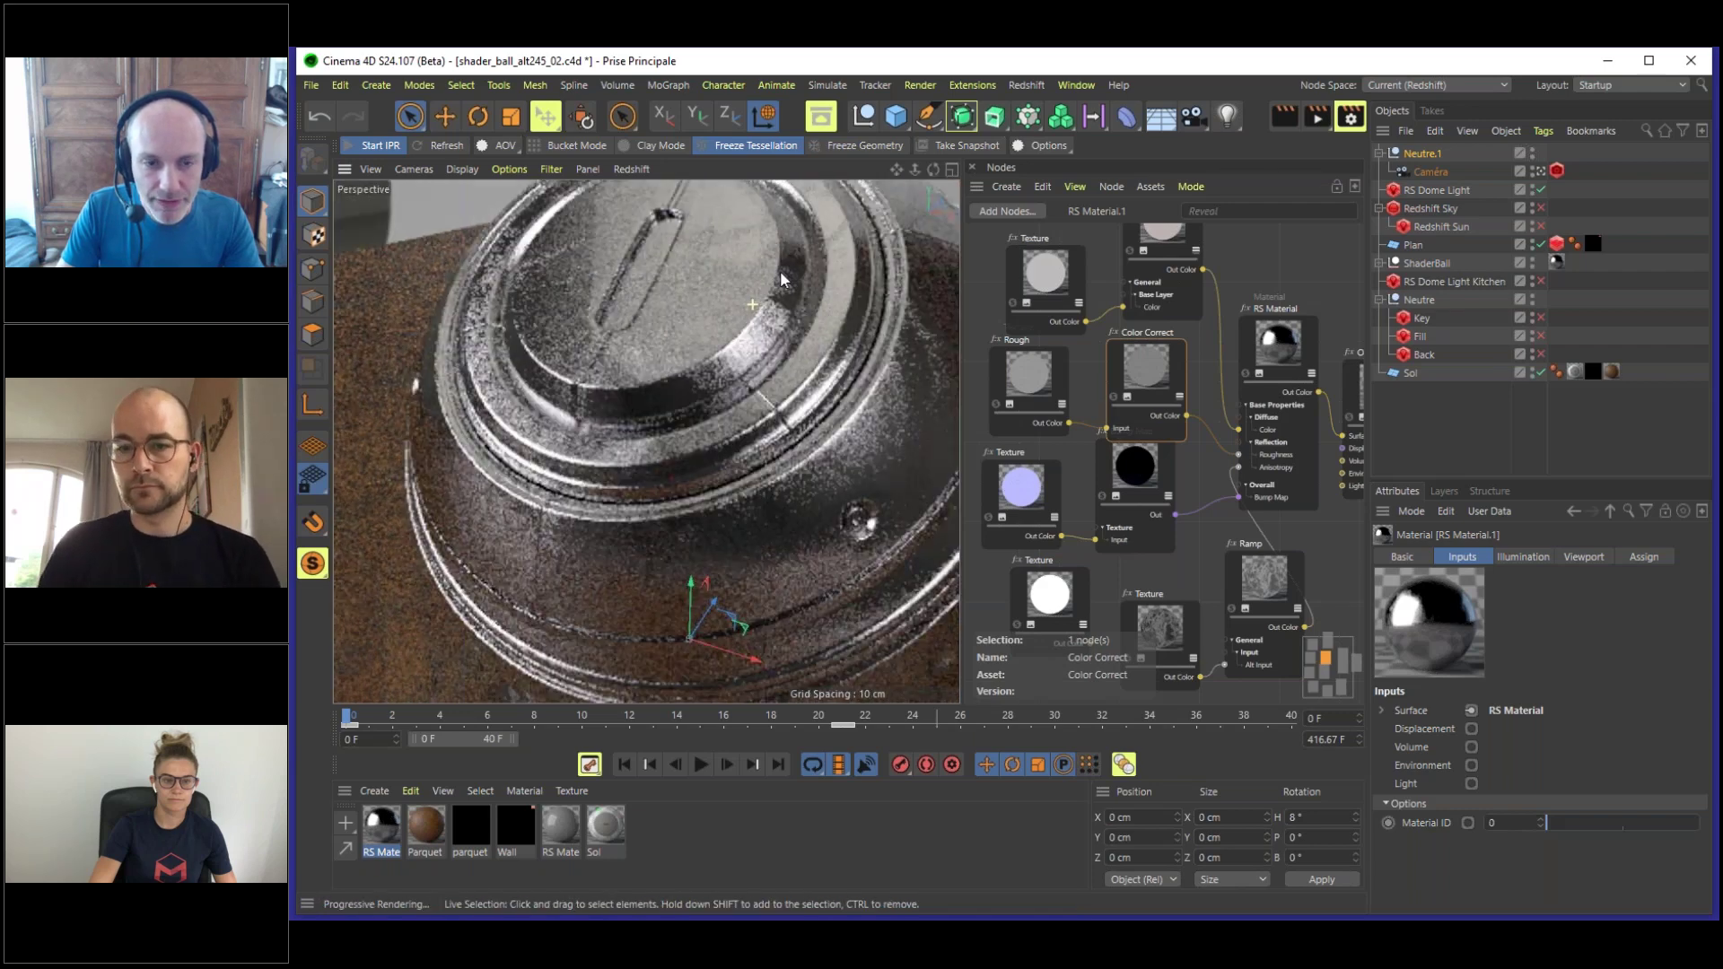
{"action": "left_click_drag", "start_coordinate": [765, 301], "coordinate": [716, 345], "text": "alt"}
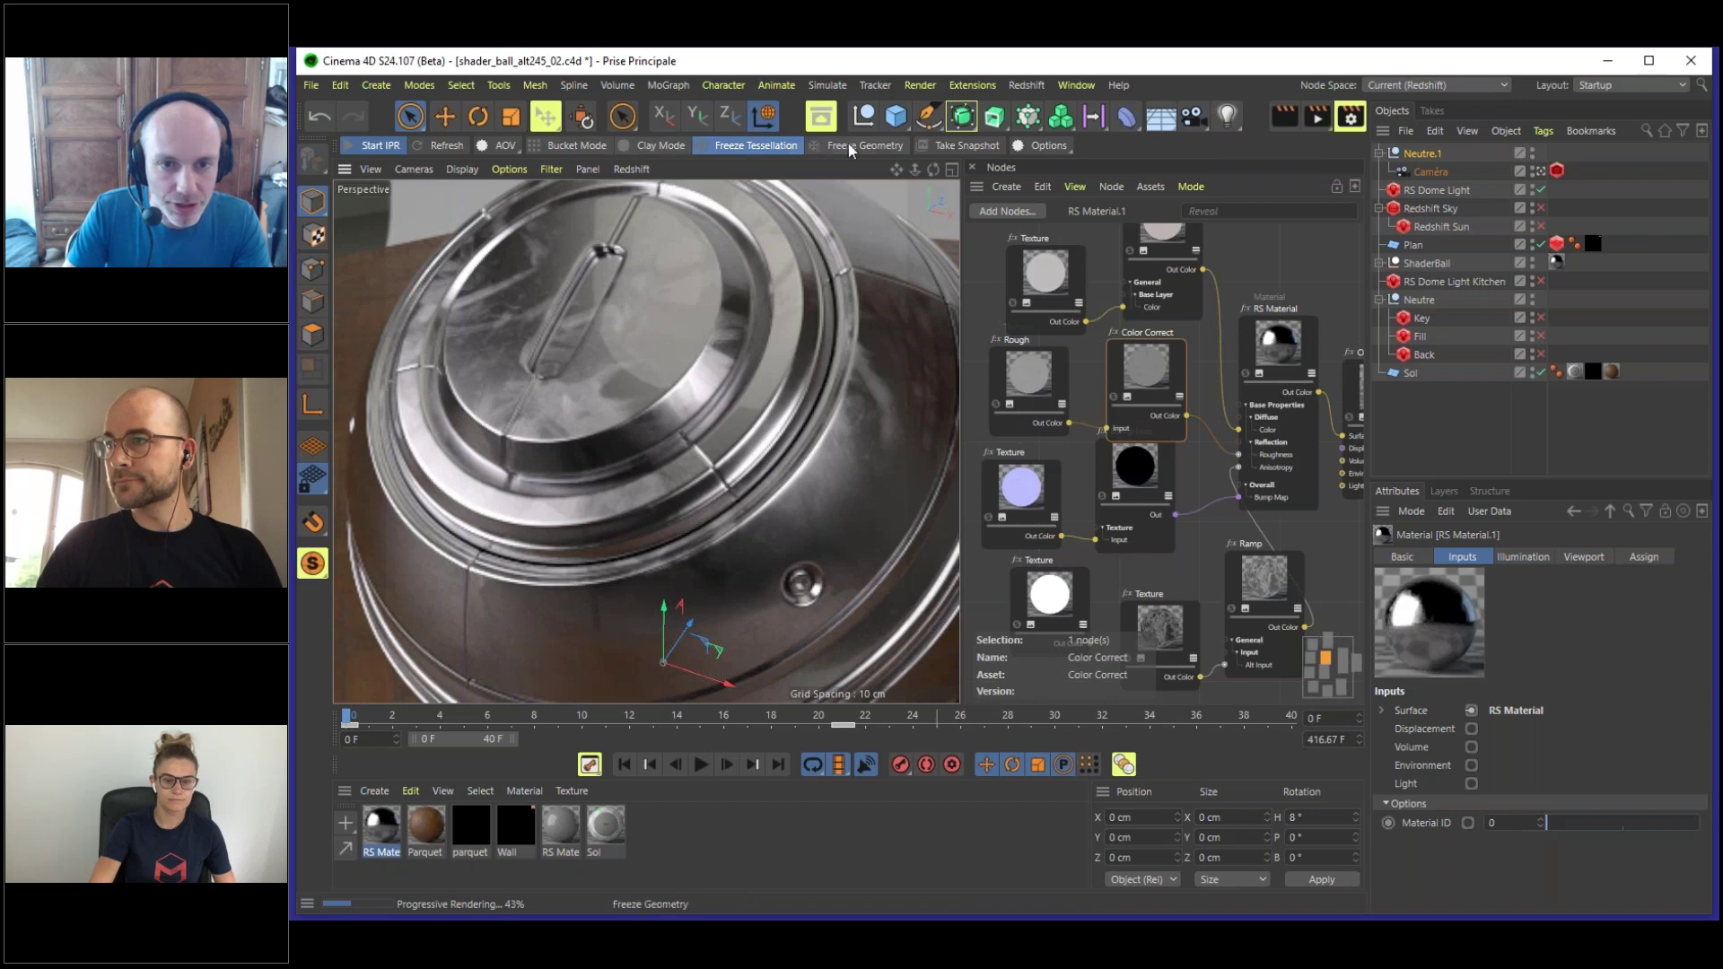
- Set the interactive render preview scale to 100 in the IPR Options
{"action": "left_click", "coordinate": [1076, 146]}
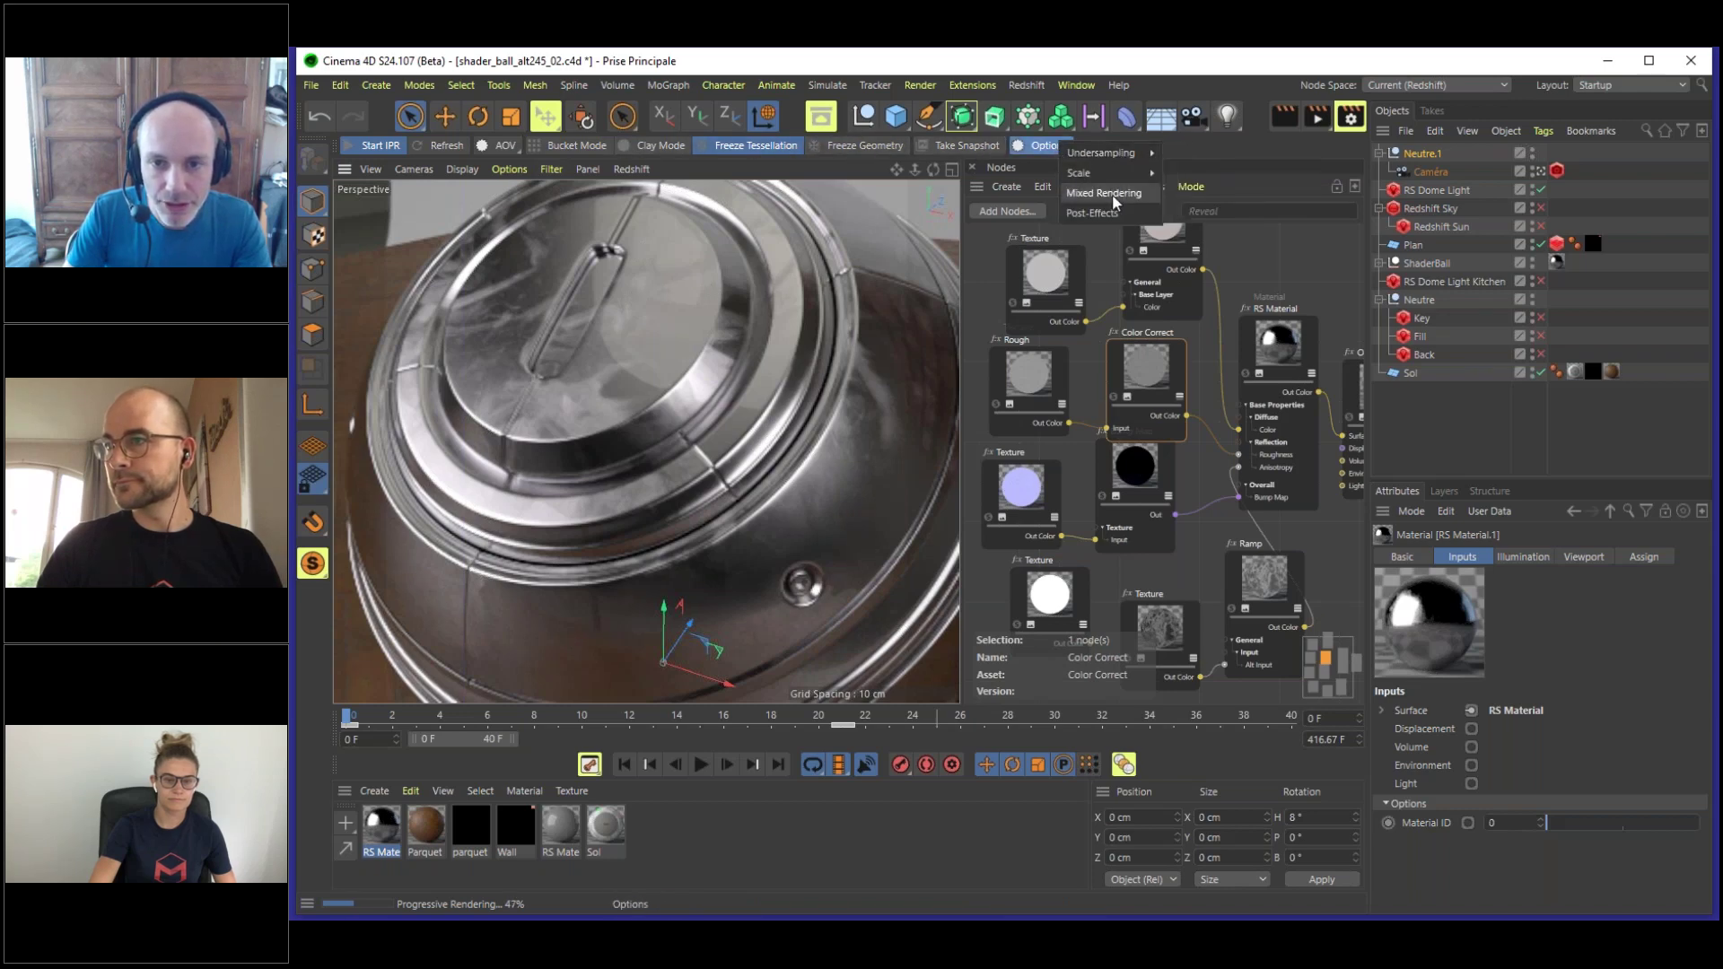
{"action": "mouse_move", "coordinate": [1123, 173]}
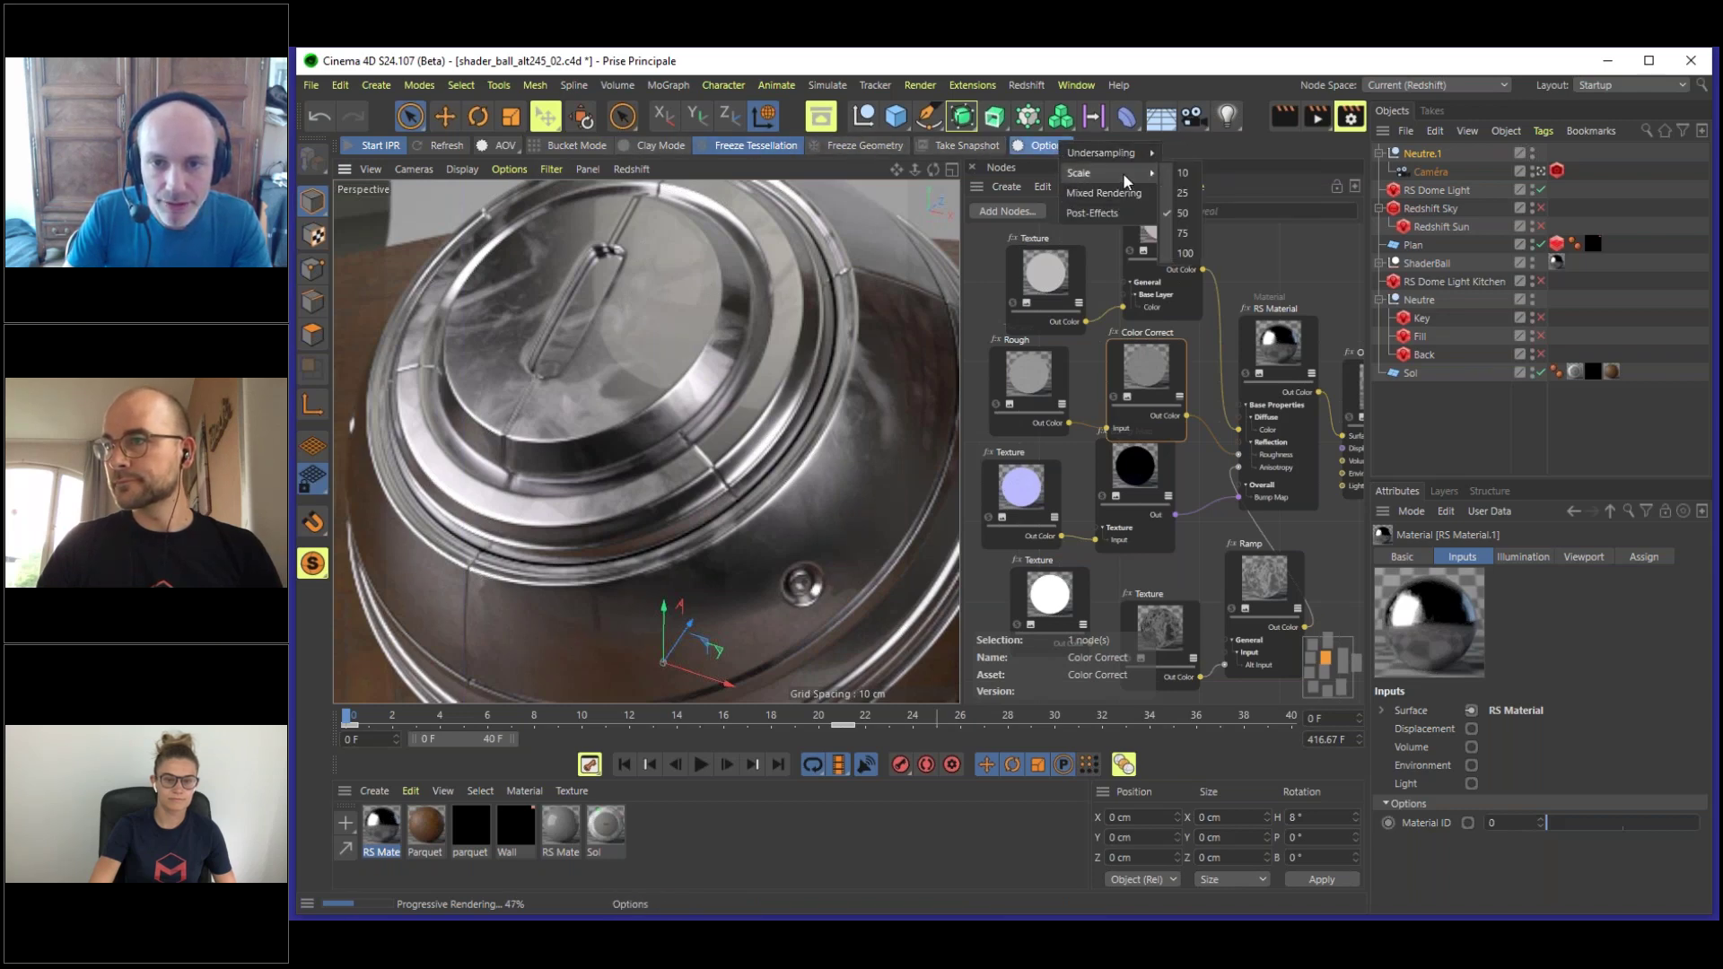
{"action": "left_click", "coordinate": [1186, 252]}
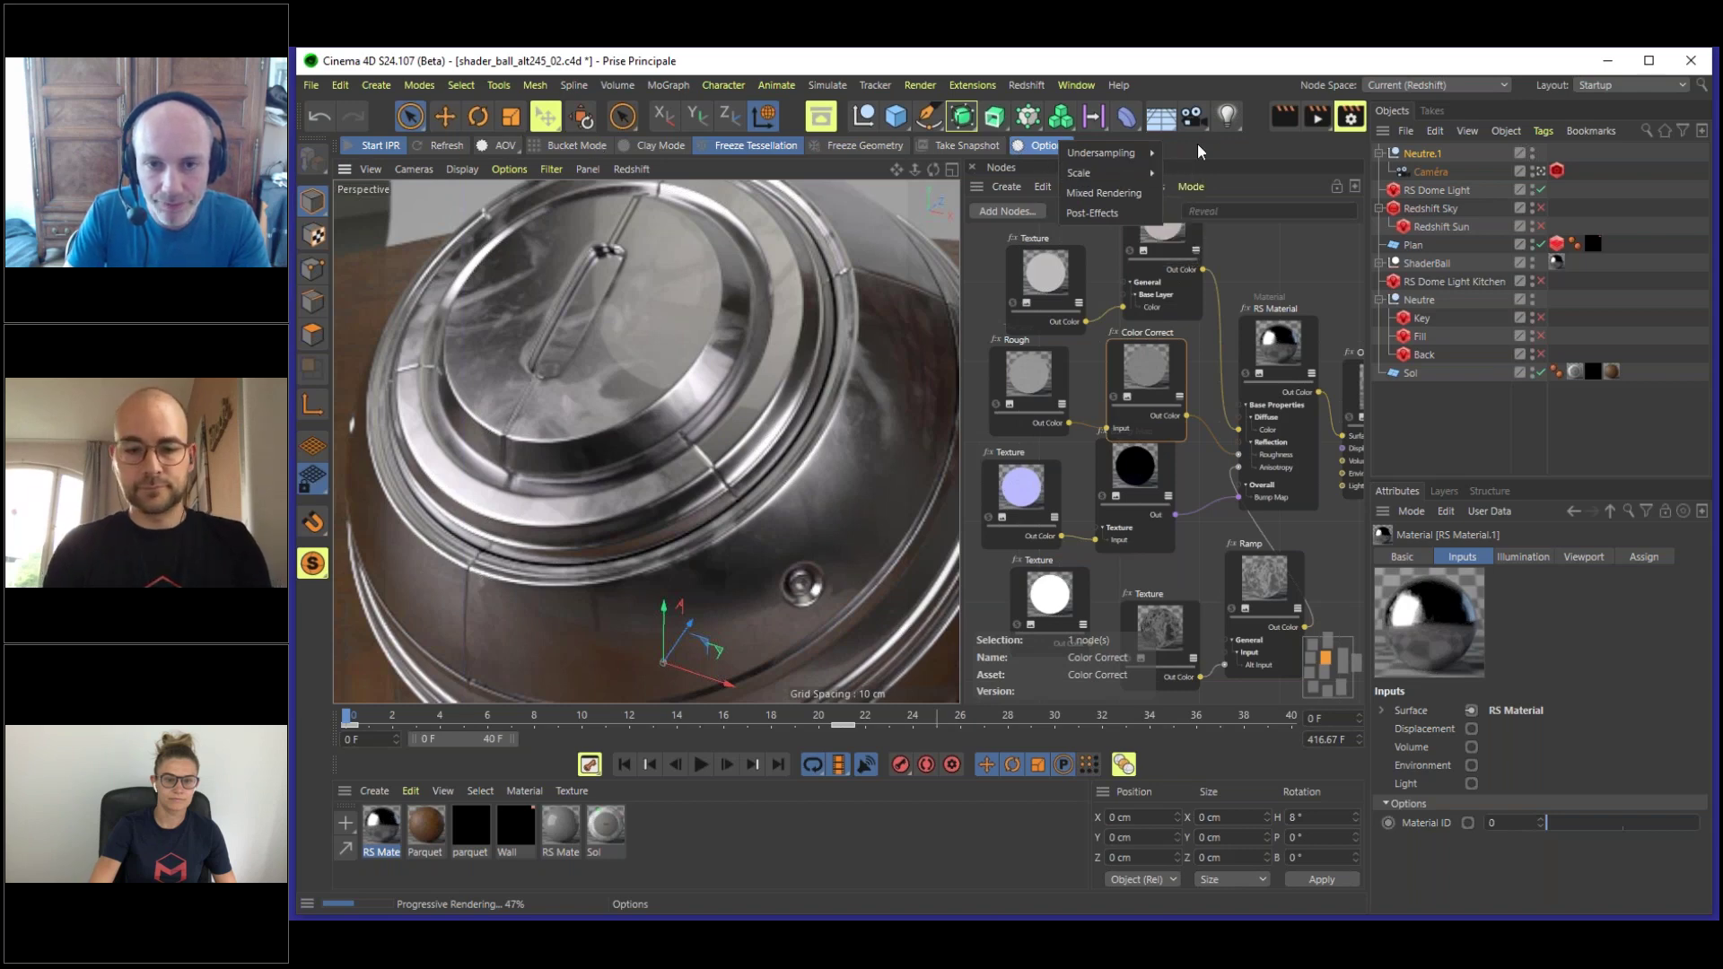
{"action": "left_click", "coordinate": [1224, 144]}
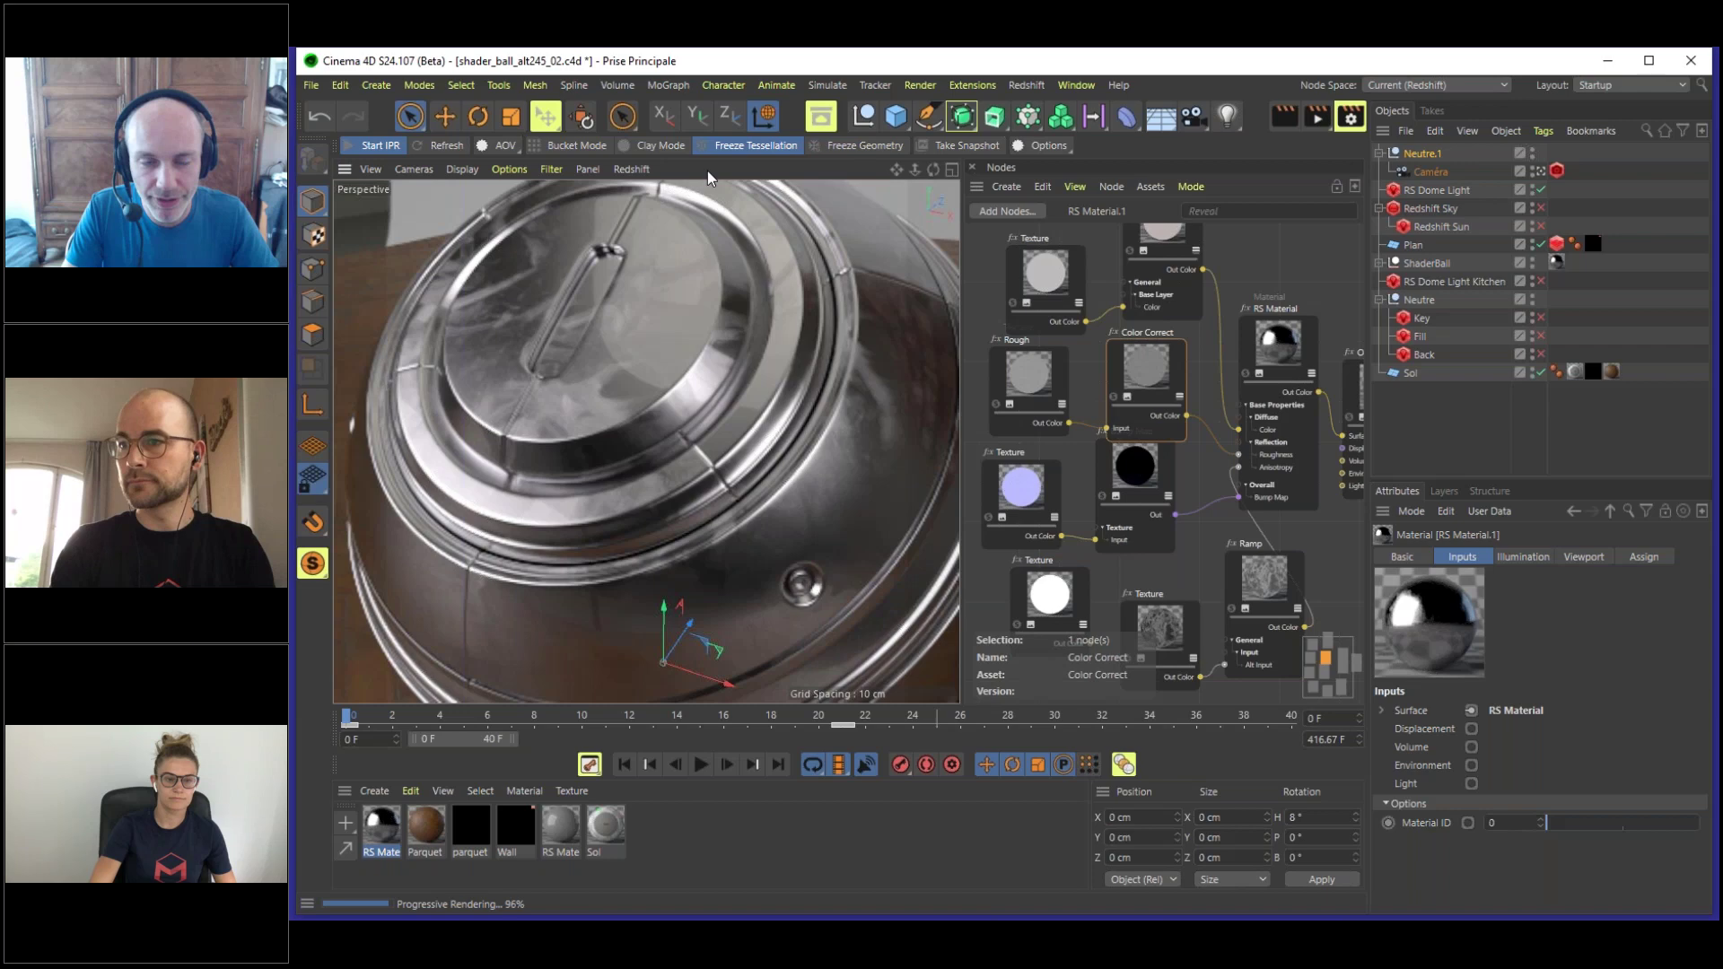
- Tear off the viewport's Redshift menu into a floating palette and close it
{"action": "left_click", "coordinate": [633, 169]}
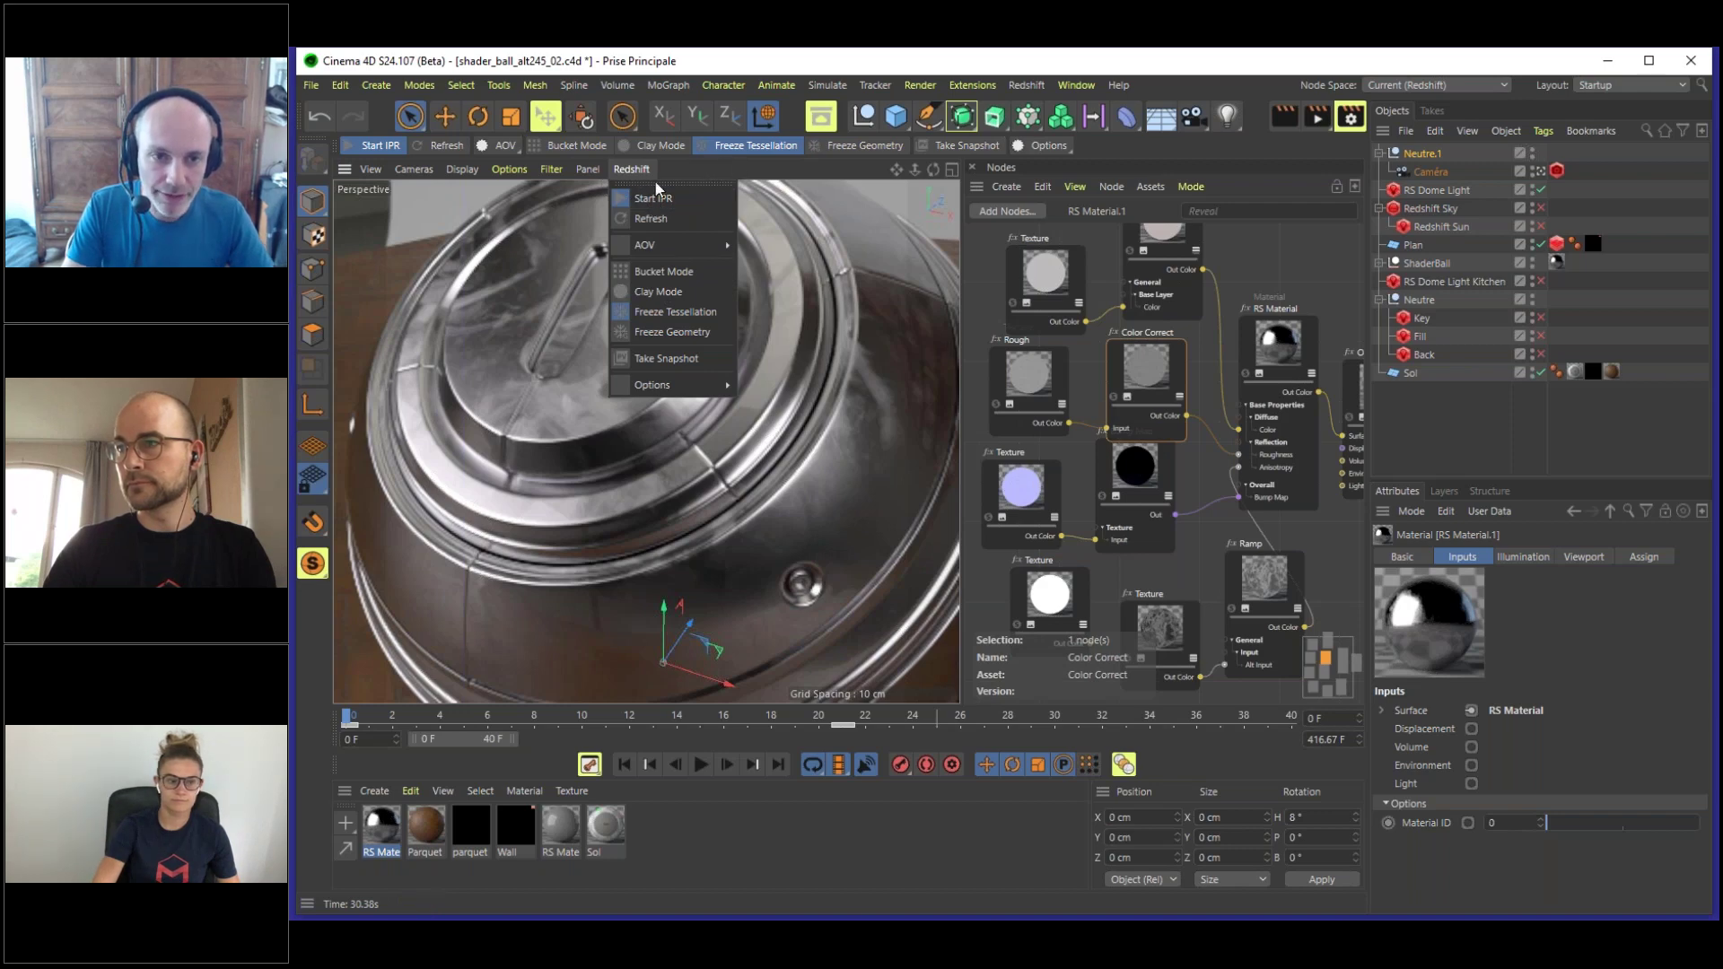
{"action": "left_click", "coordinate": [656, 183]}
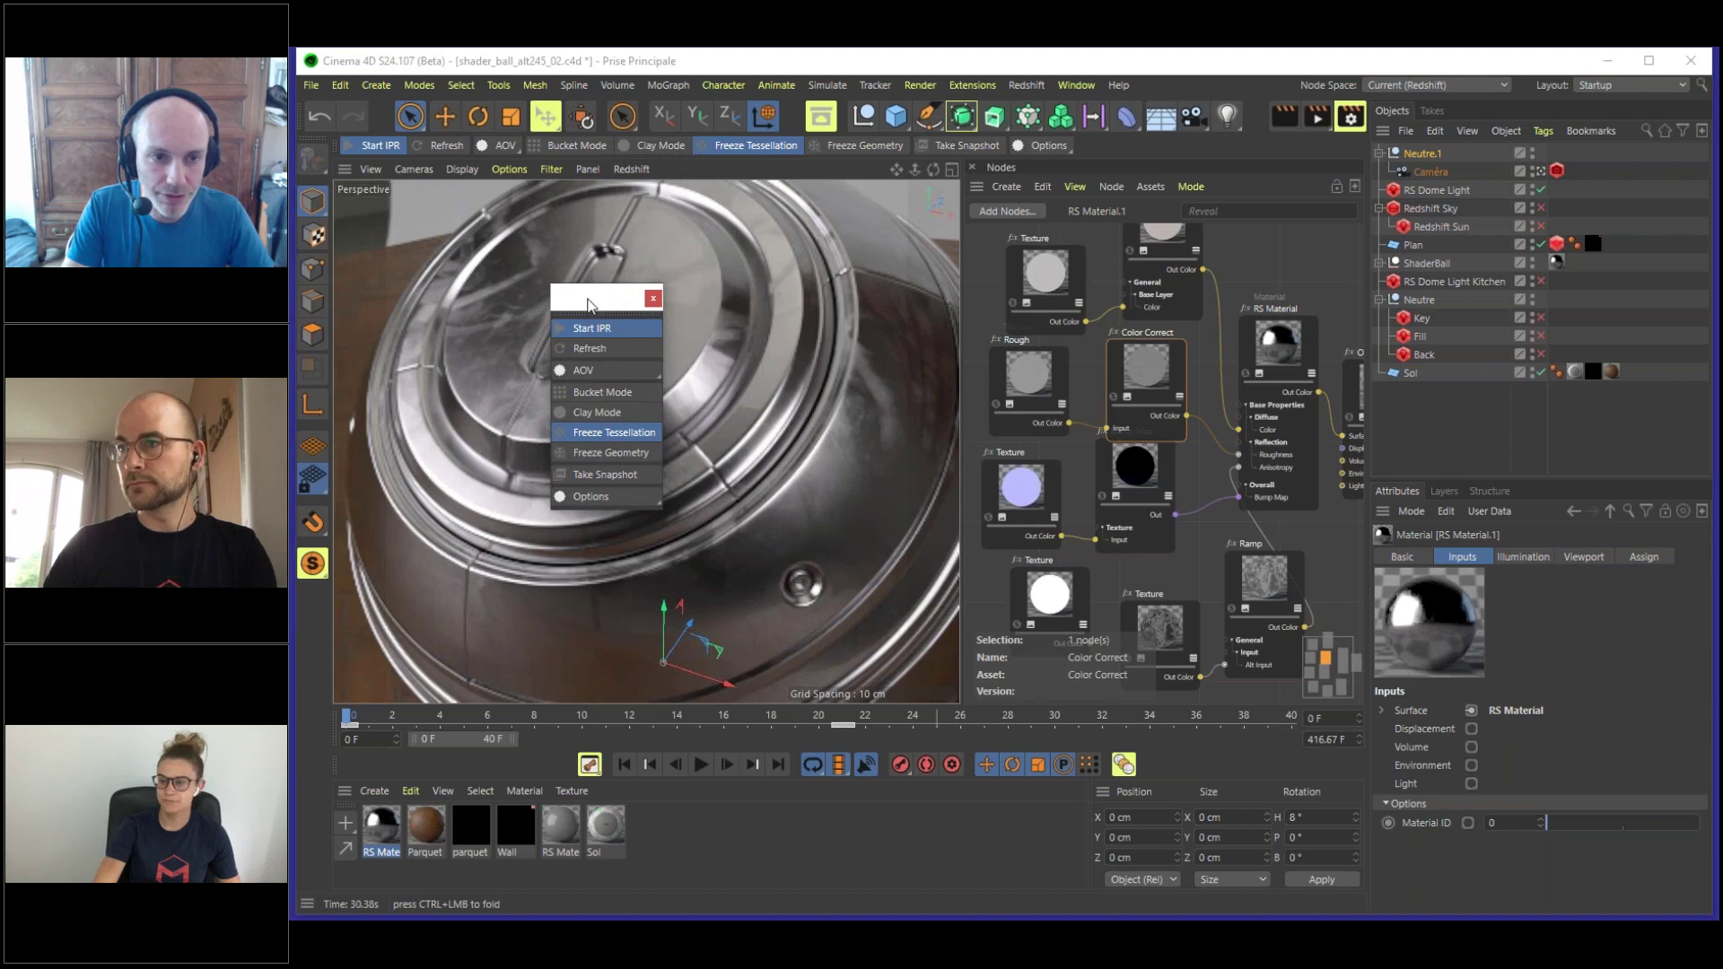
{"action": "left_click", "coordinate": [654, 298]}
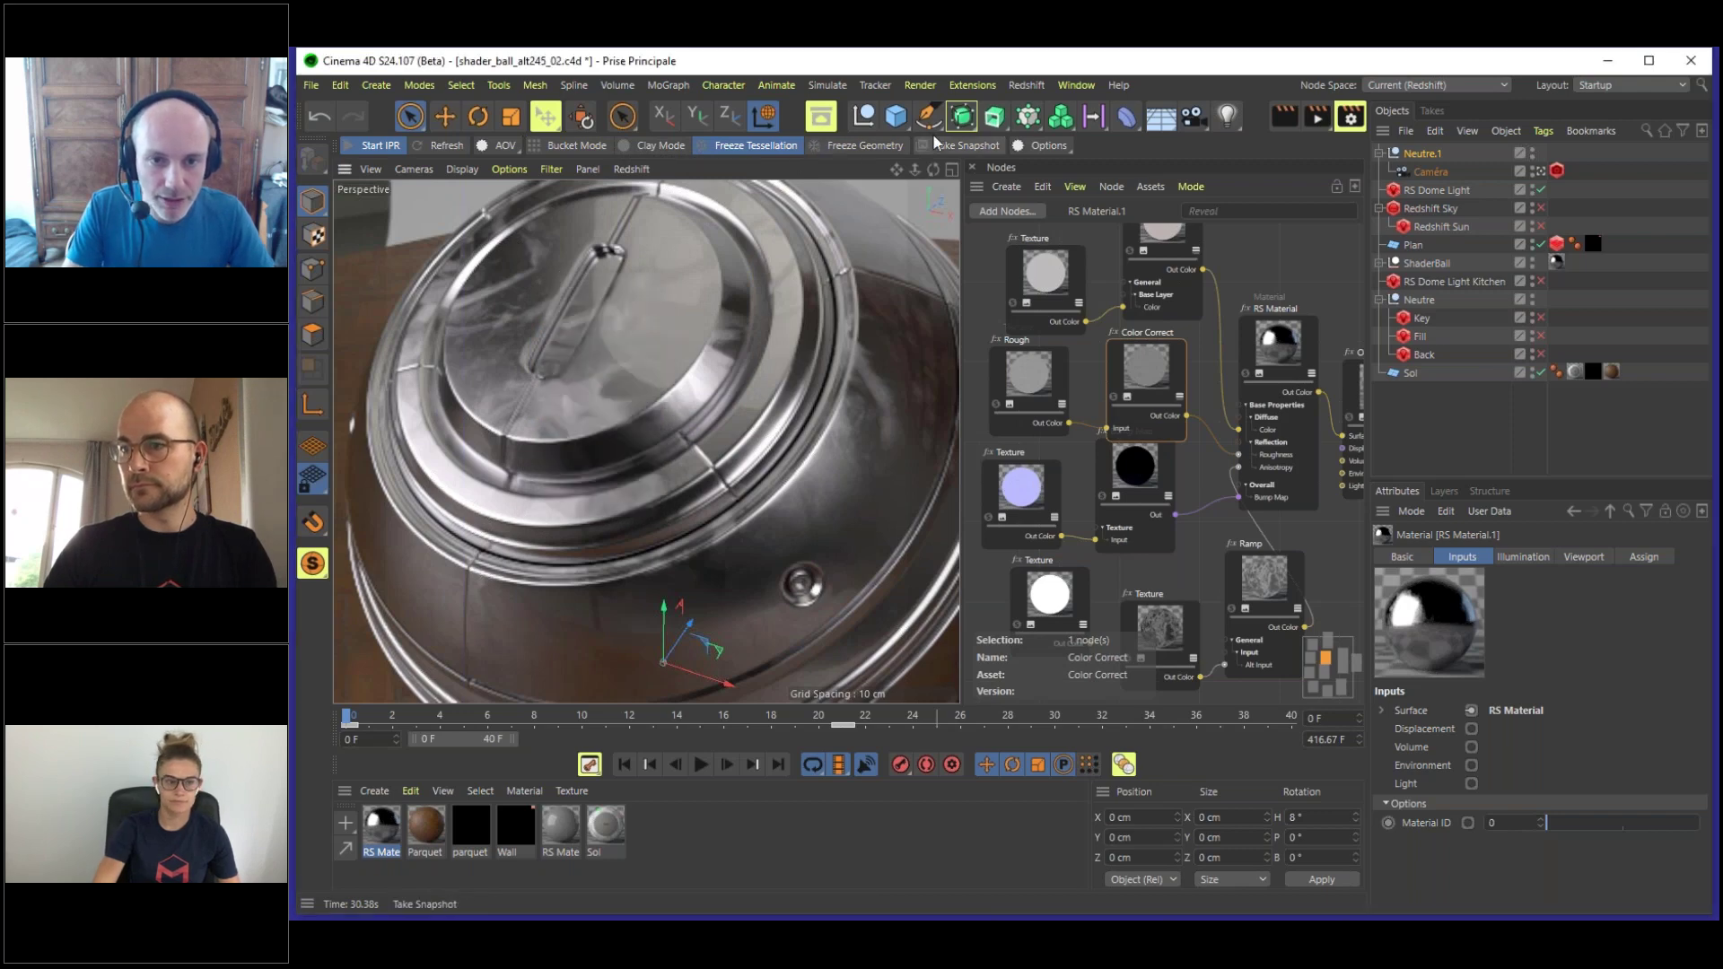
- Reapply the 100 preview scale so the IPR re-renders at full resolution
{"action": "left_click", "coordinate": [1062, 146]}
{"action": "mouse_move", "coordinate": [1116, 174]}
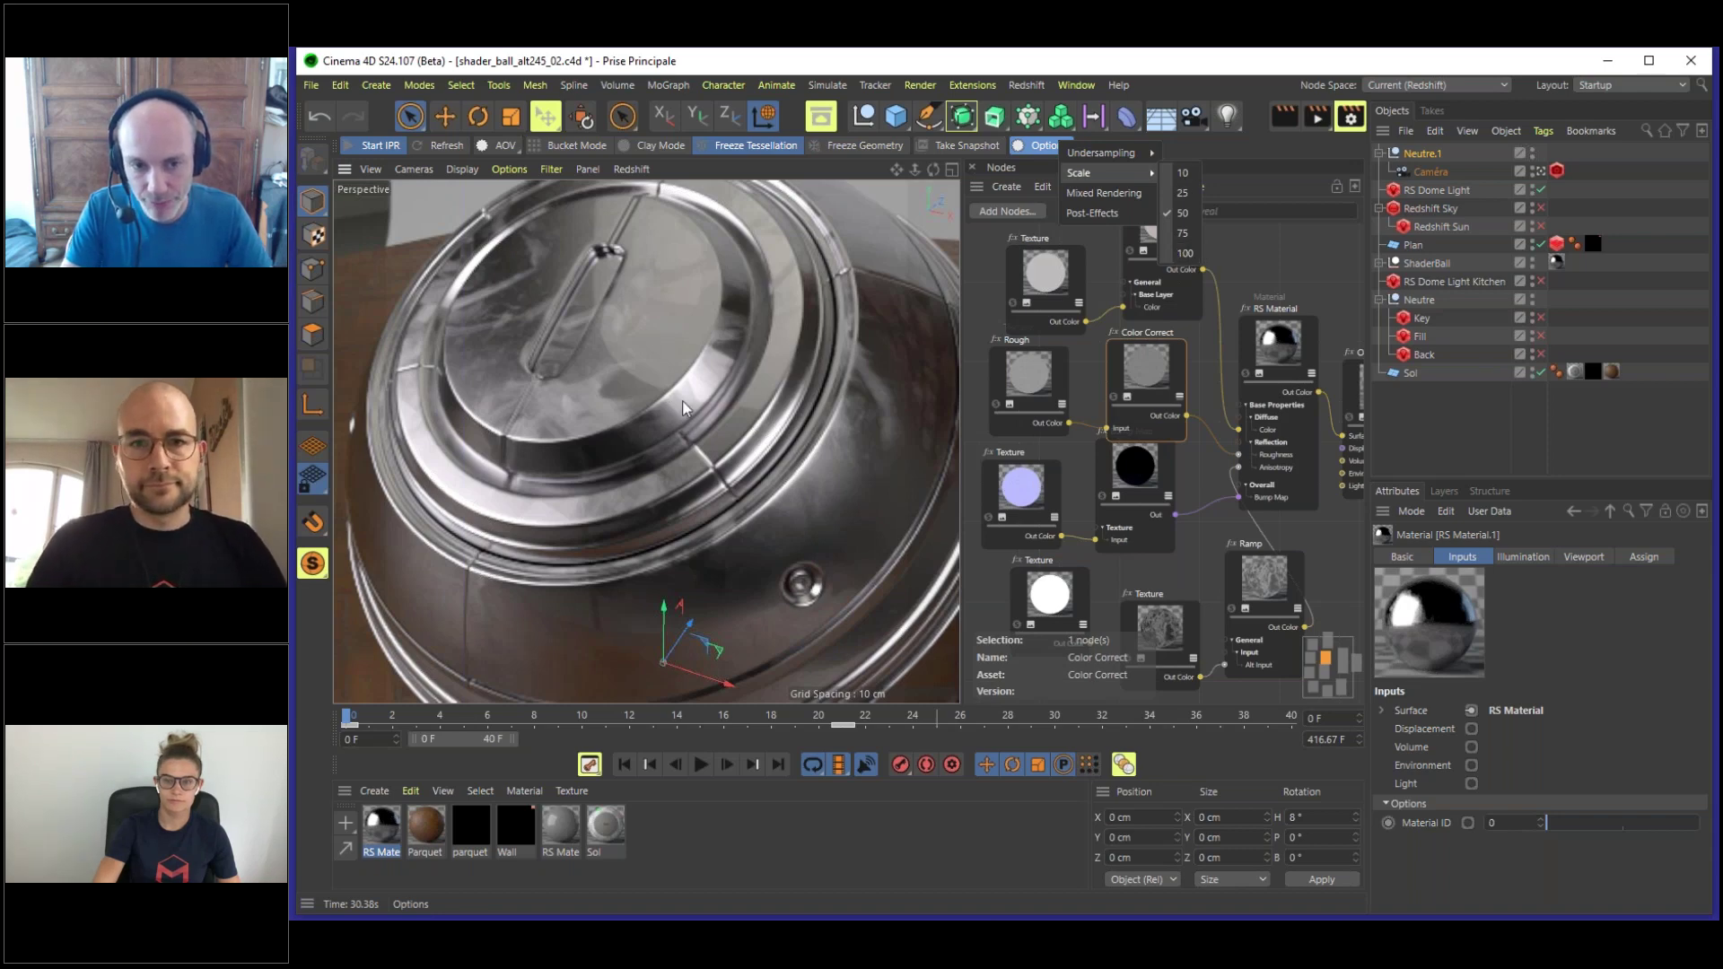
{"action": "left_click", "coordinate": [1186, 252]}
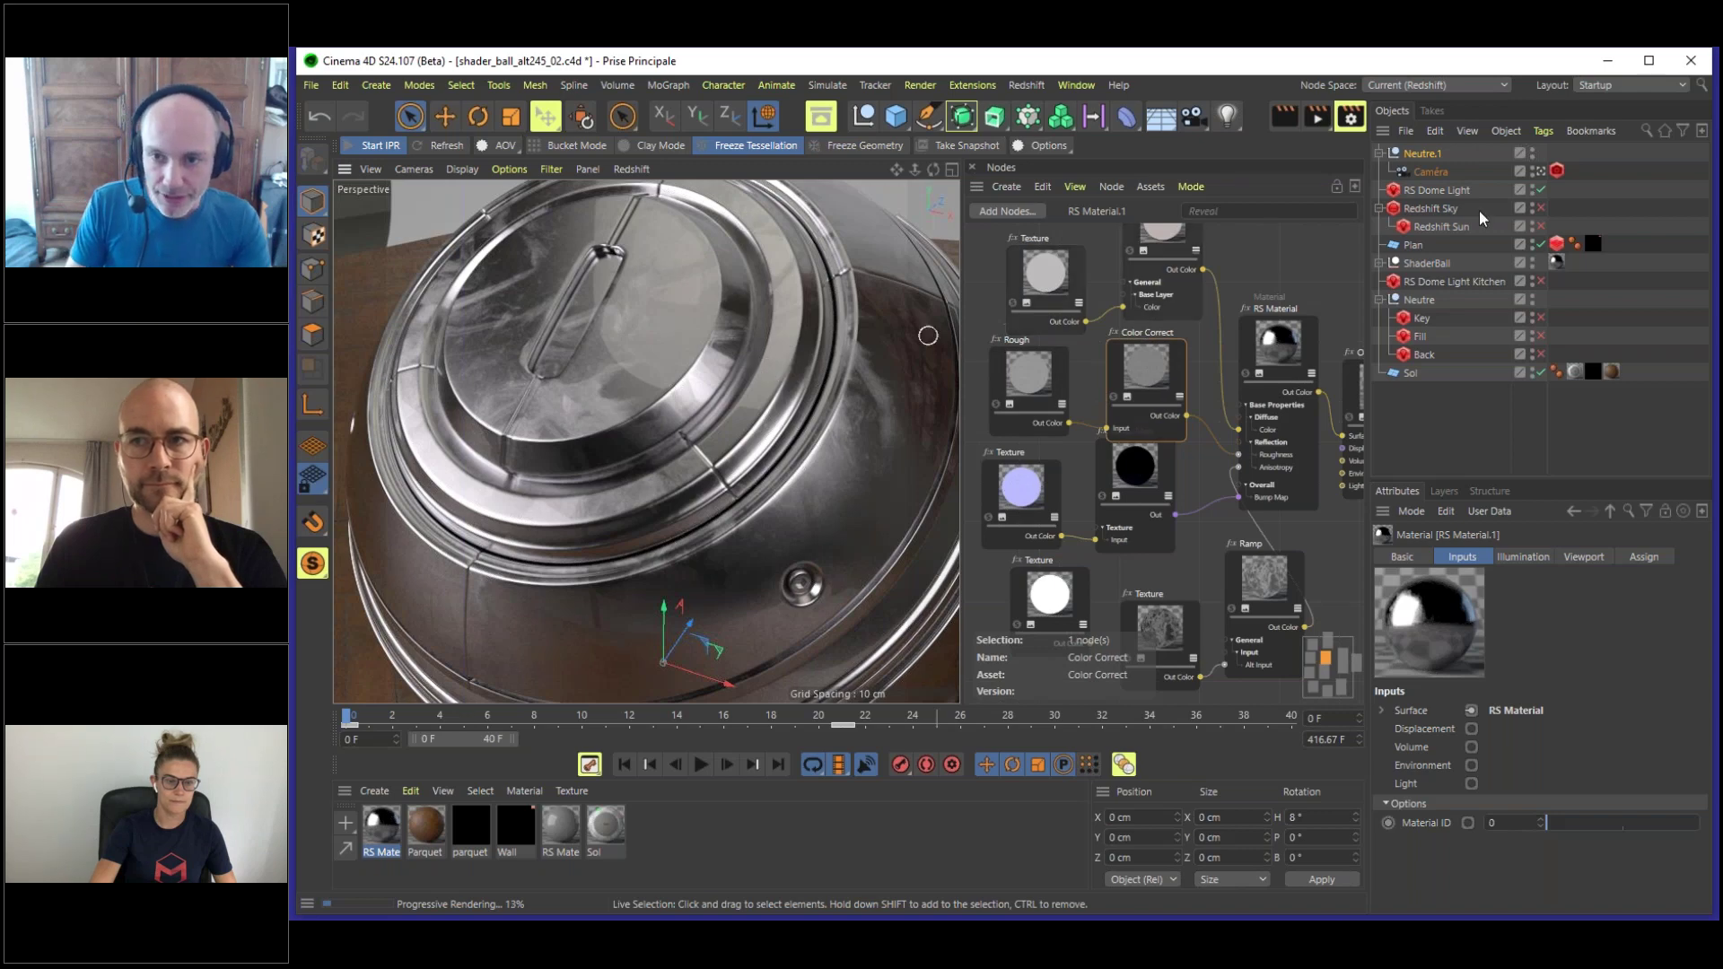
- Show the RS Dome Light's settings, then stop the interactive Redshift render preview
{"action": "left_click", "coordinate": [1428, 190]}
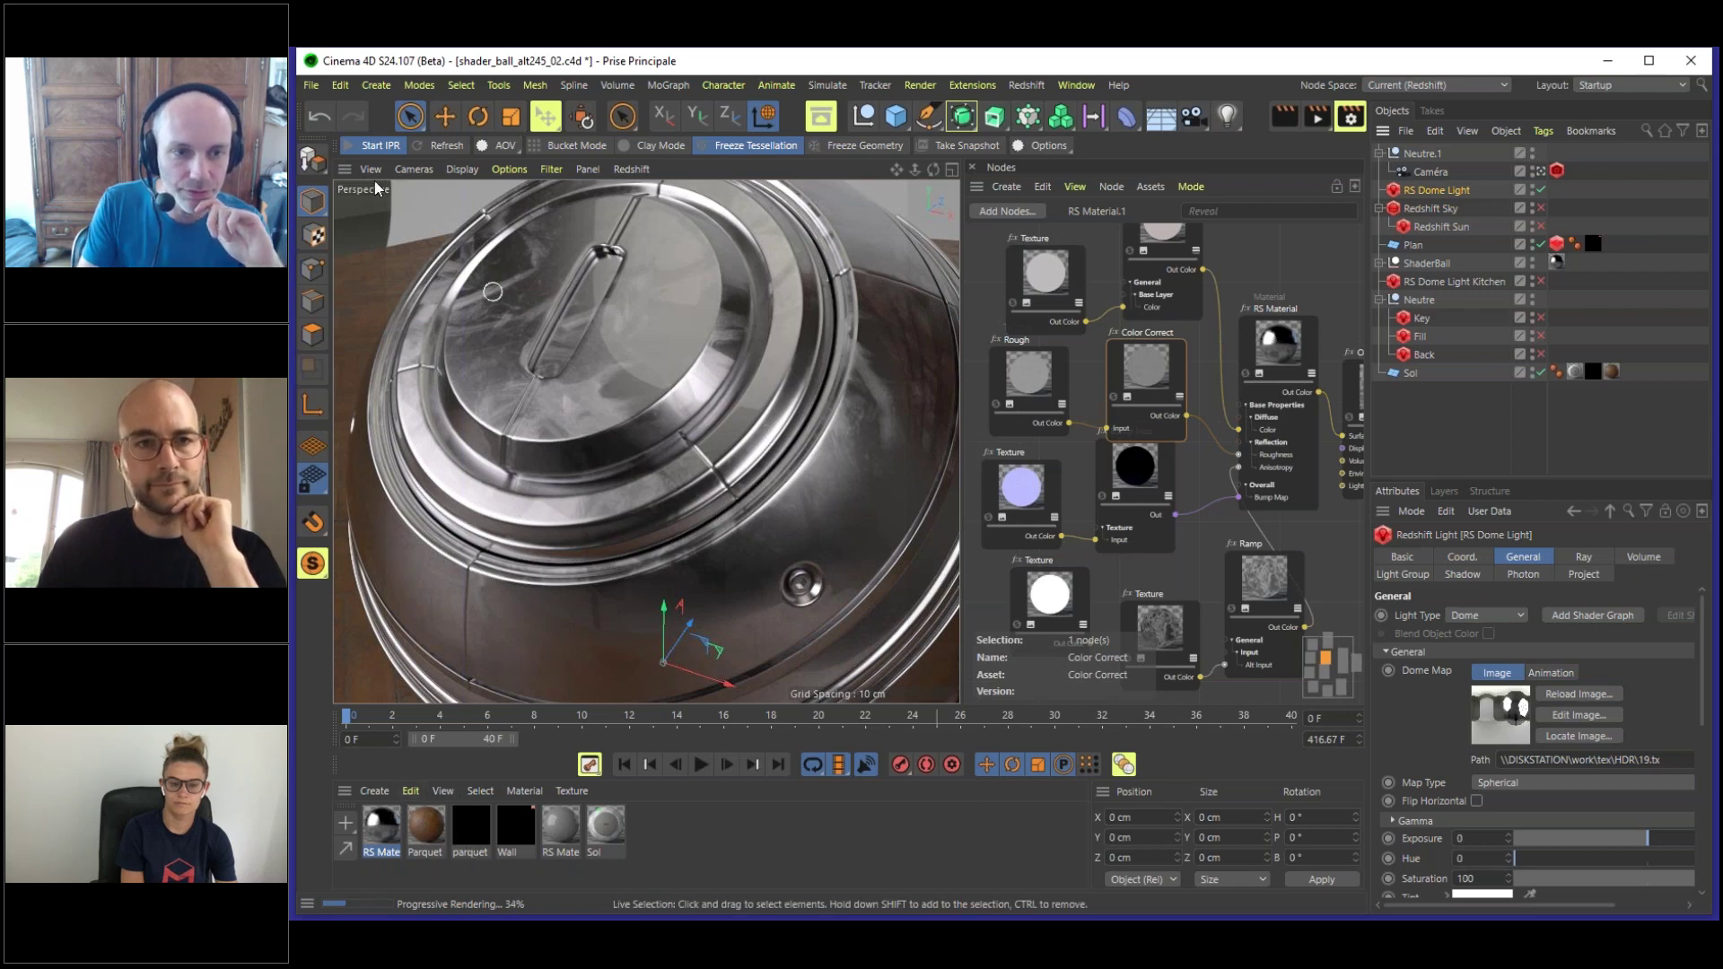
{"action": "left_click", "coordinate": [374, 145]}
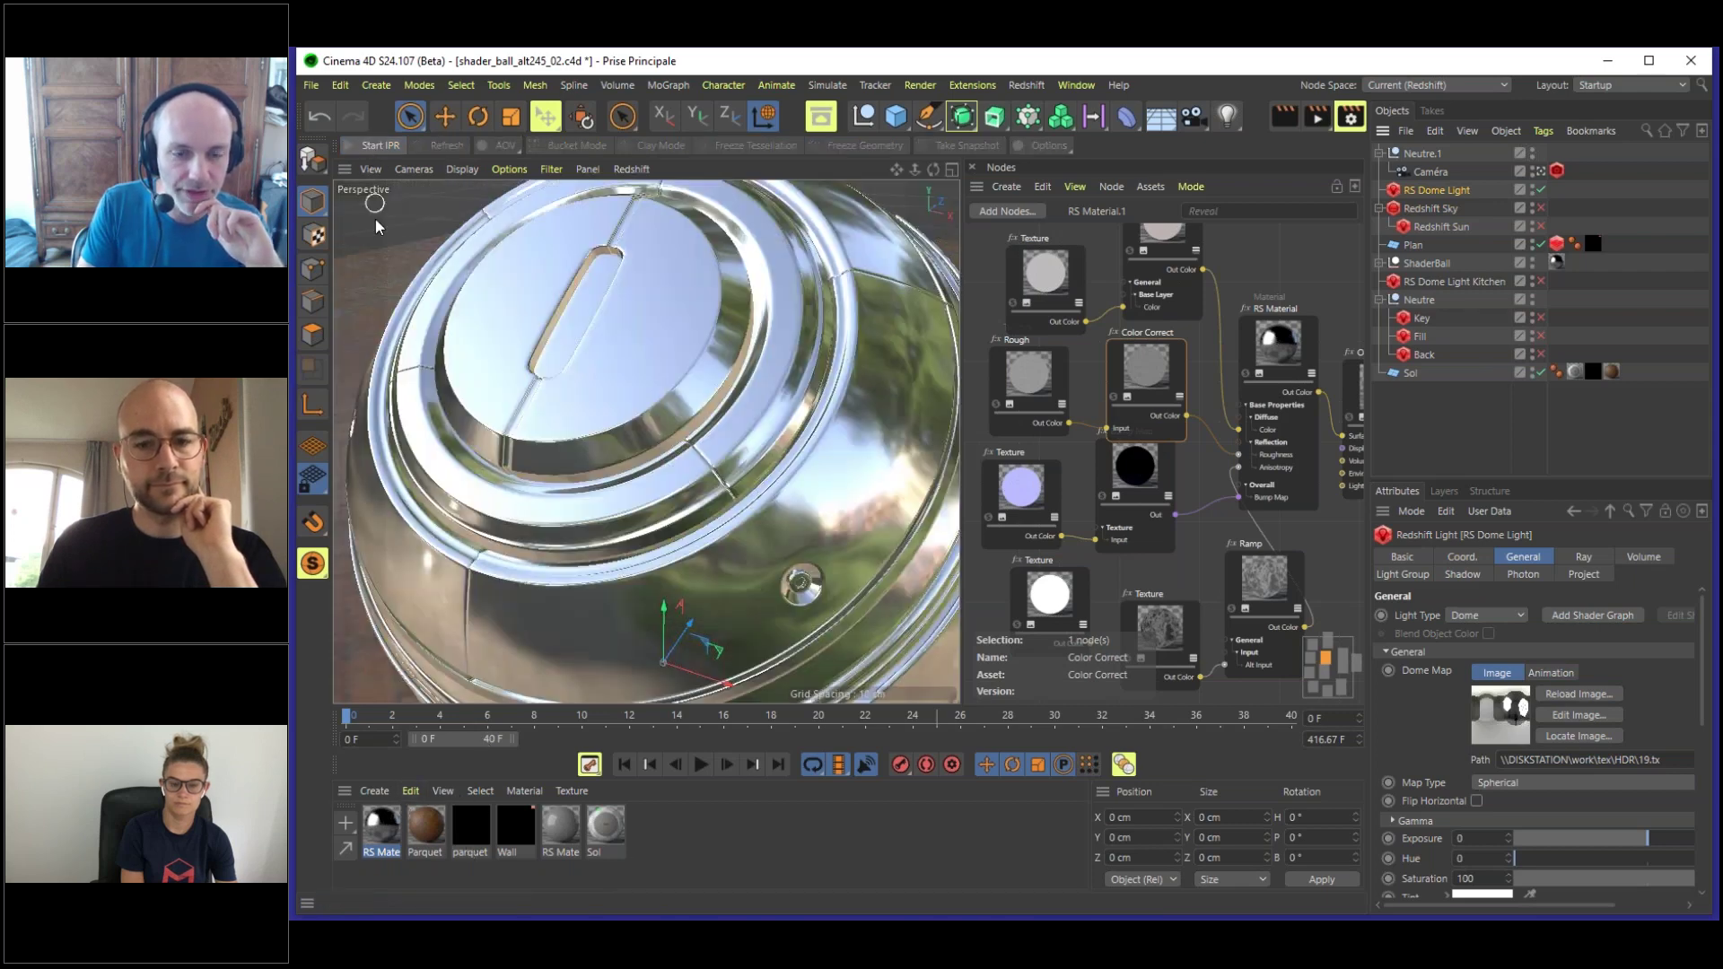
- Add a new Redshift material, RS Material.2, and open its node graph
{"action": "left_click", "coordinate": [374, 793]}
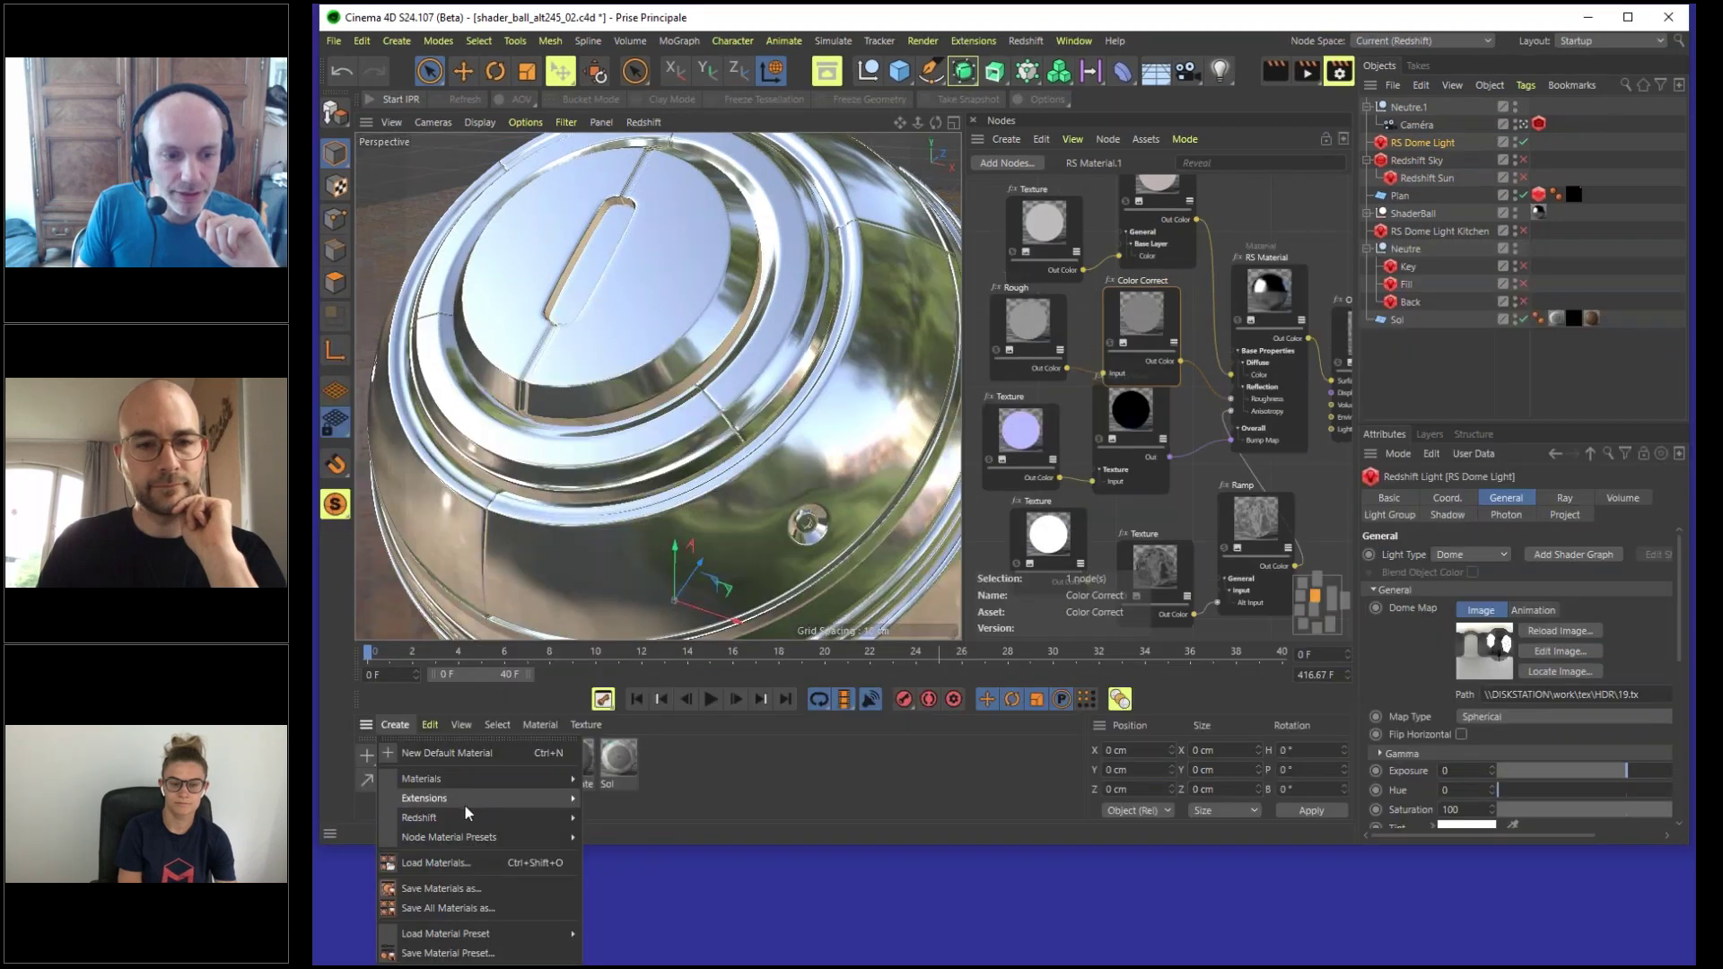
{"action": "mouse_move", "coordinate": [551, 823]}
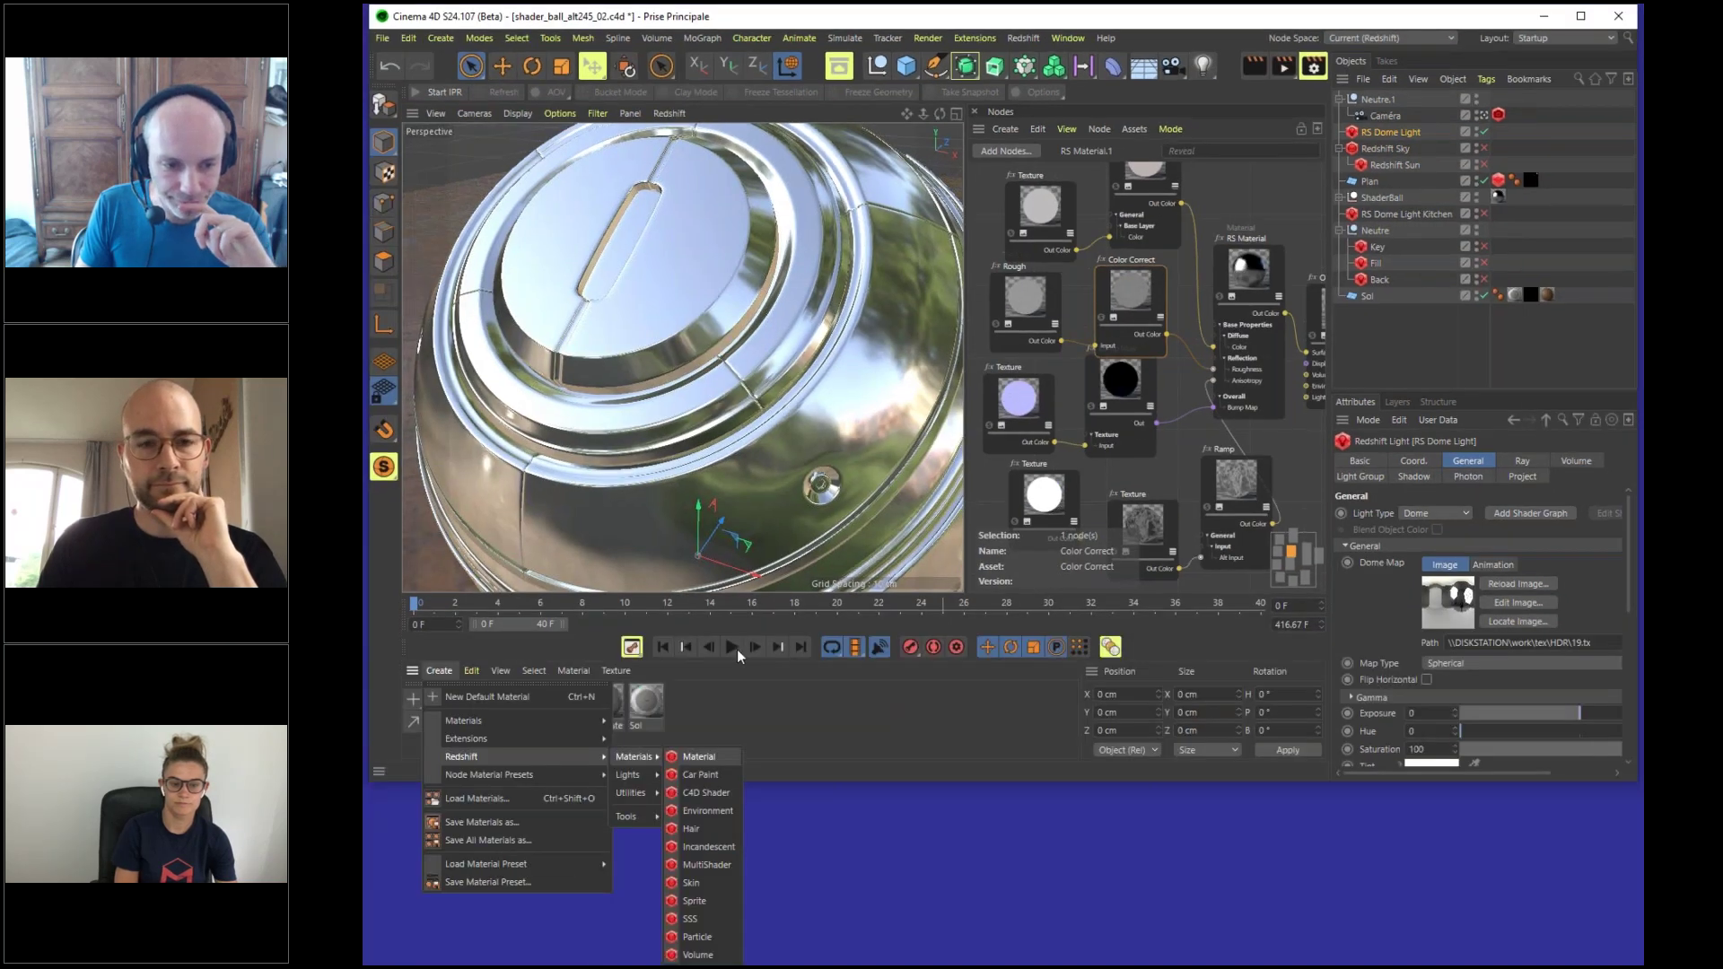
{"action": "left_click", "coordinate": [691, 852]}
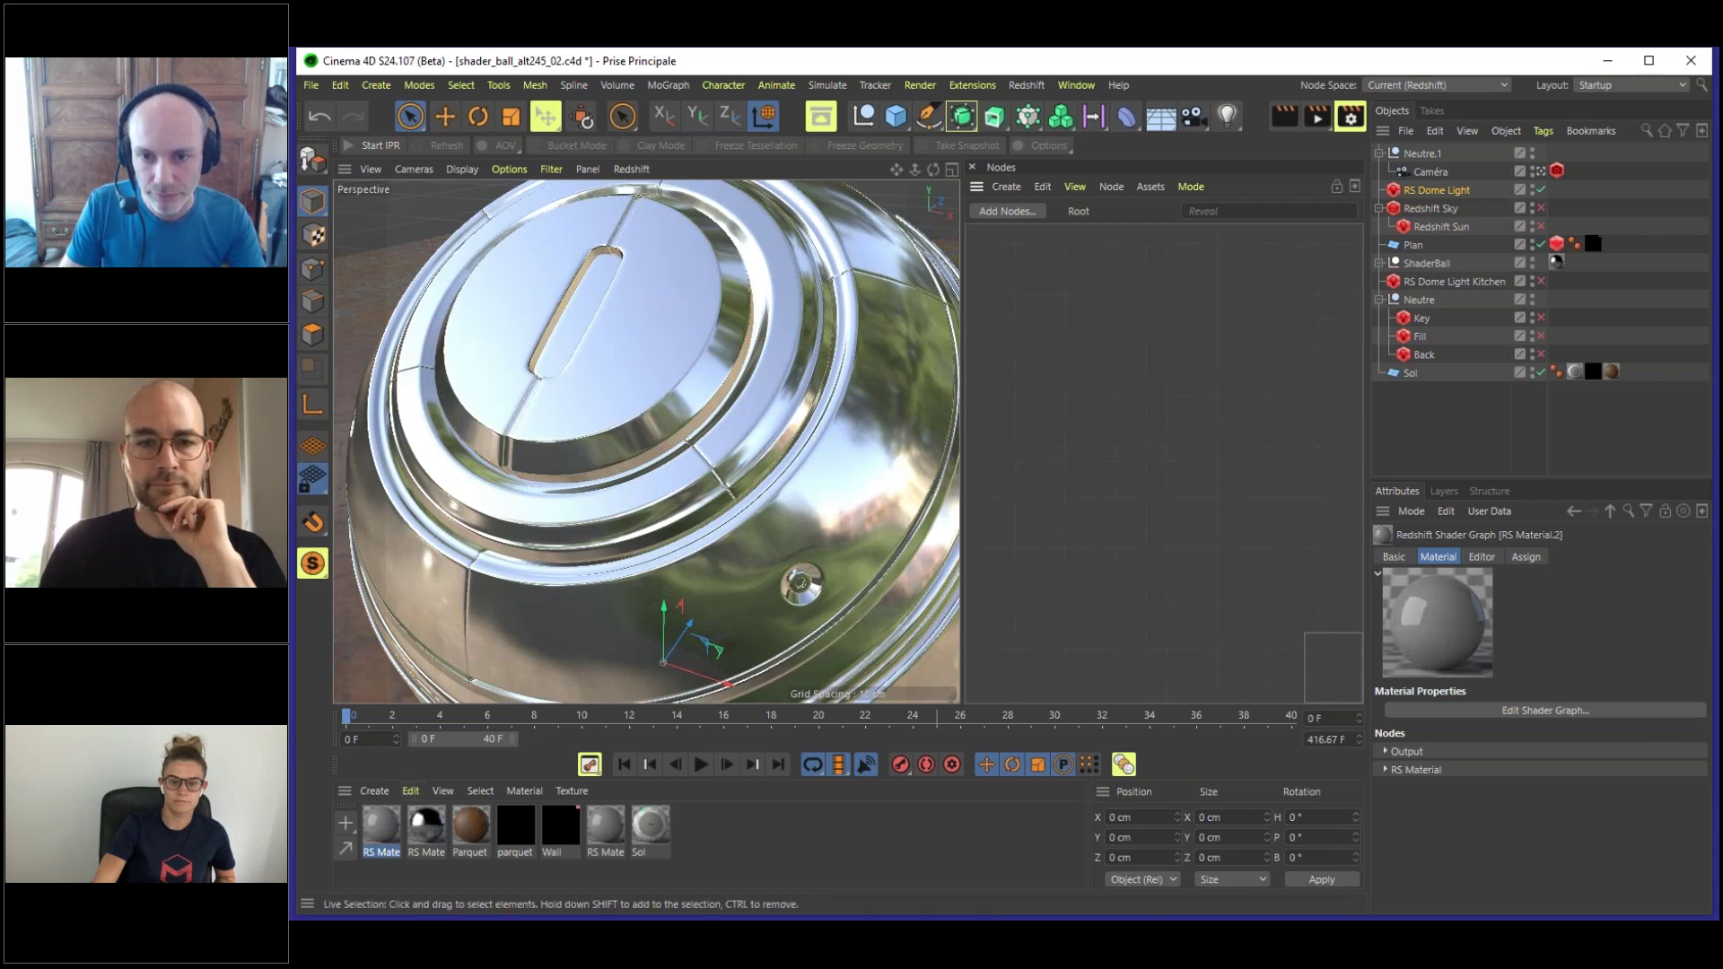
{"action": "left_click", "coordinate": [392, 837]}
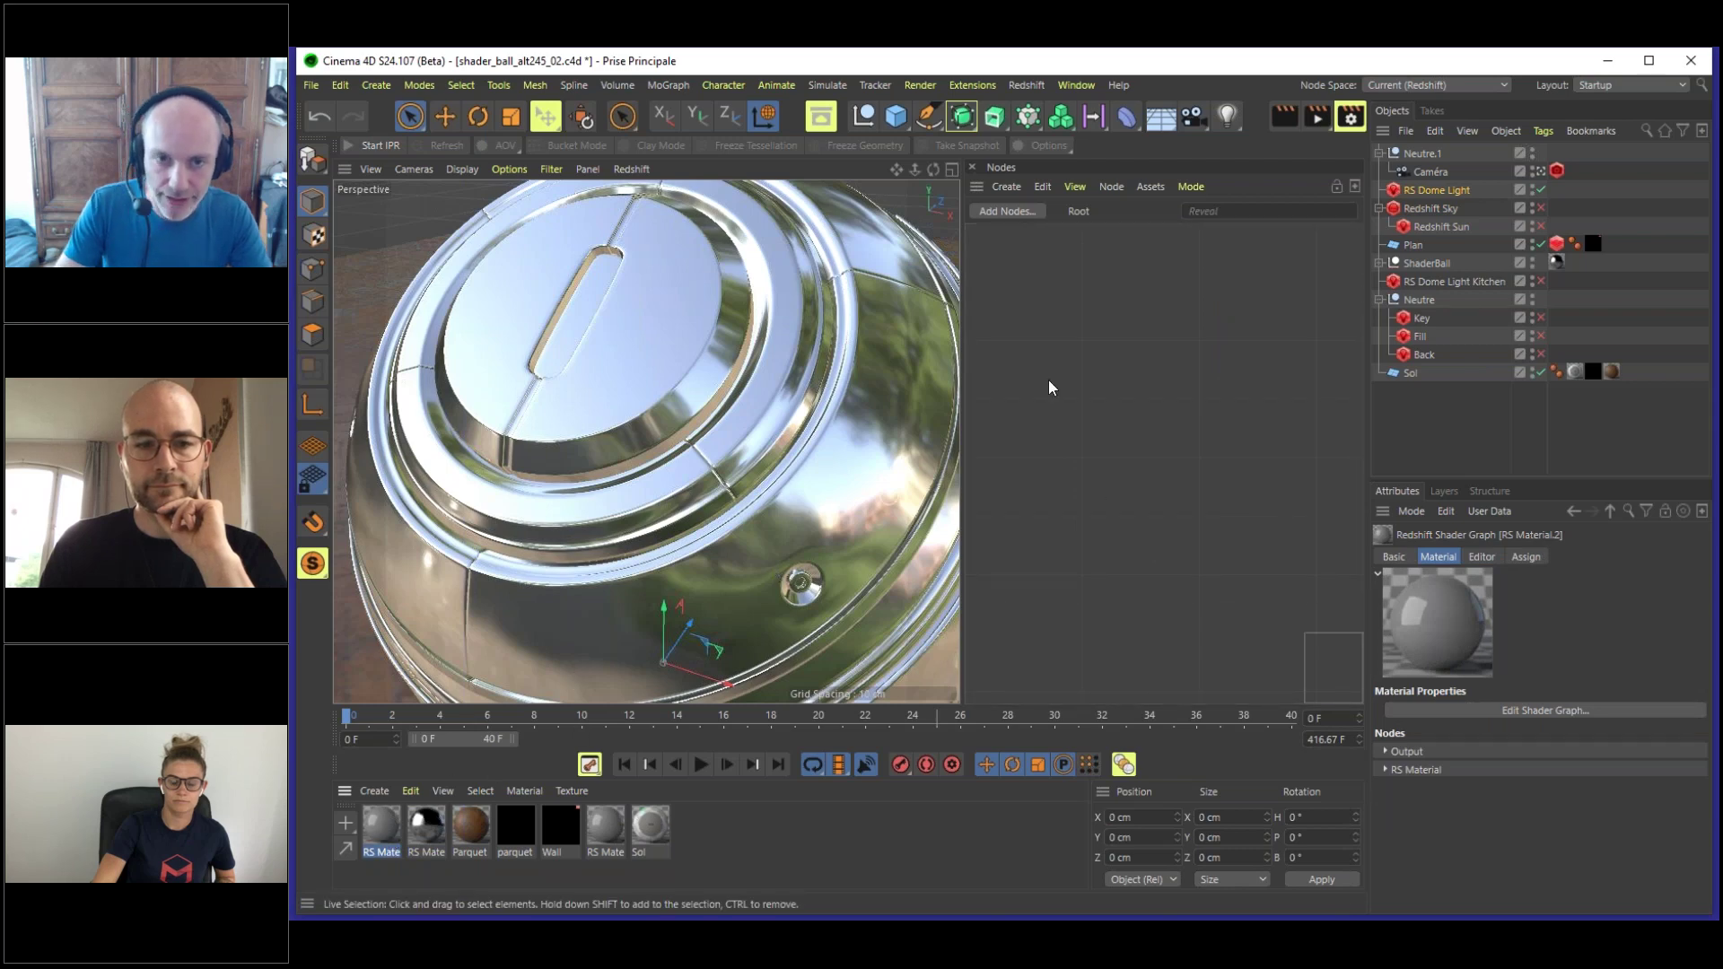
- Enable Use Node Materials for Presets in Redshift's material tools
{"action": "left_click", "coordinate": [1026, 84]}
{"action": "mouse_move", "coordinate": [1085, 178]}
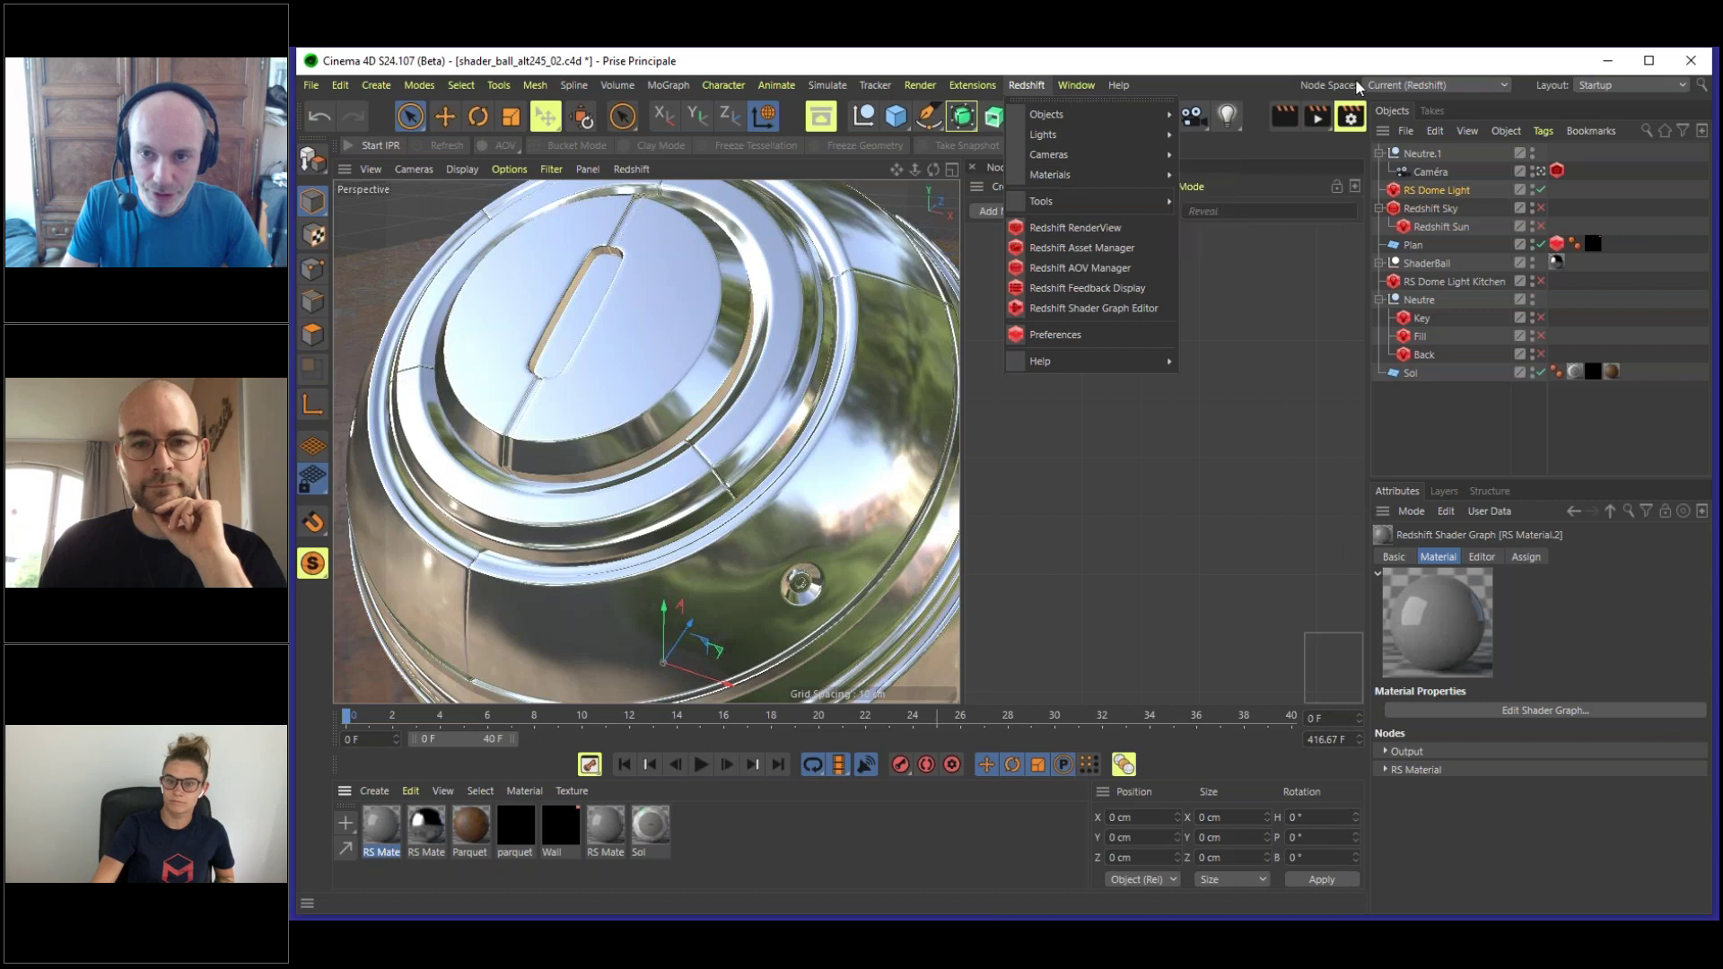
{"action": "left_click", "coordinate": [1242, 78]}
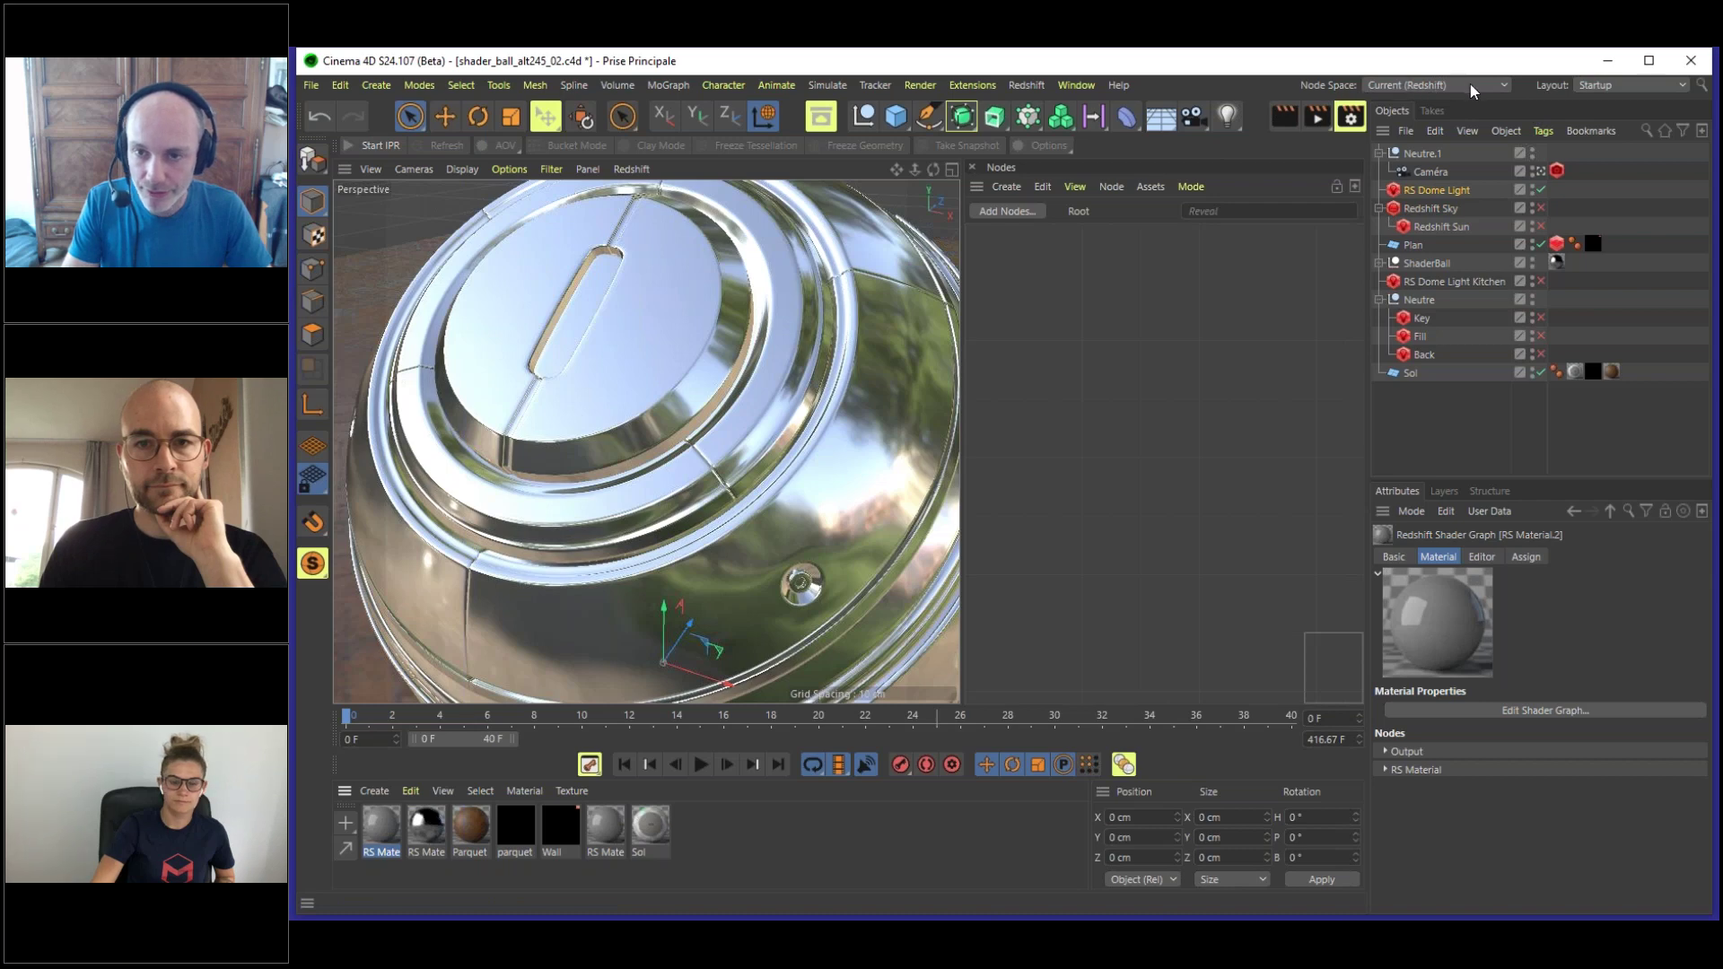
{"action": "left_click", "coordinate": [1027, 84]}
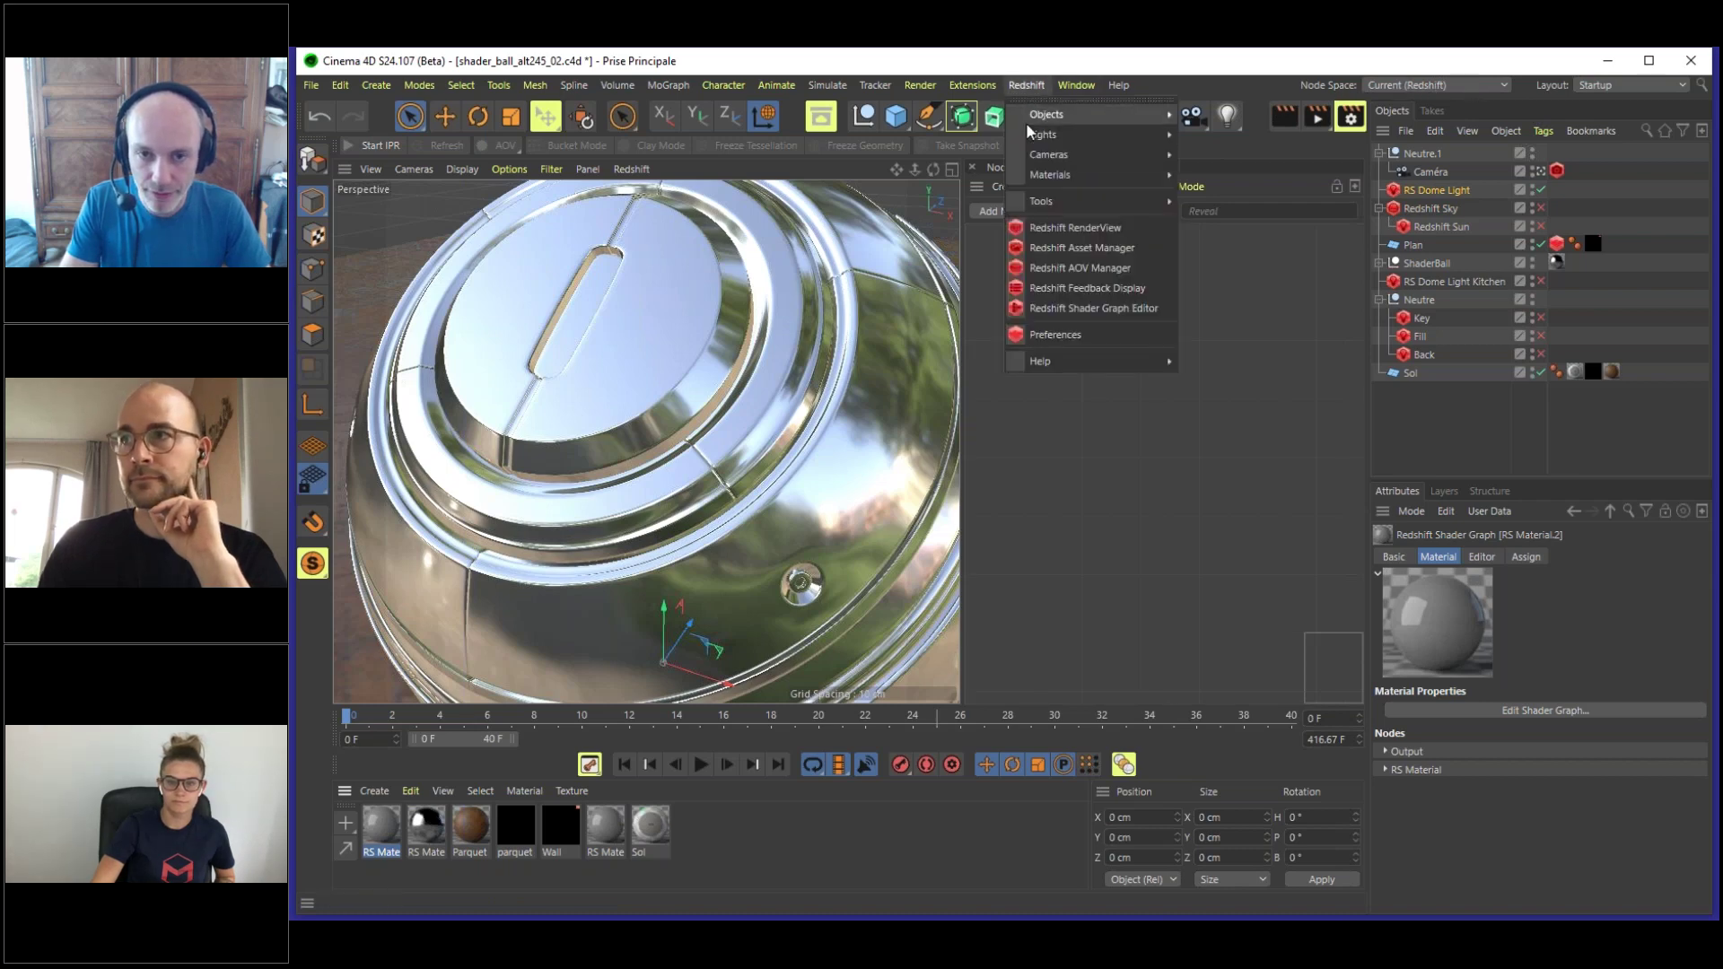
{"action": "mouse_move", "coordinate": [1193, 174]}
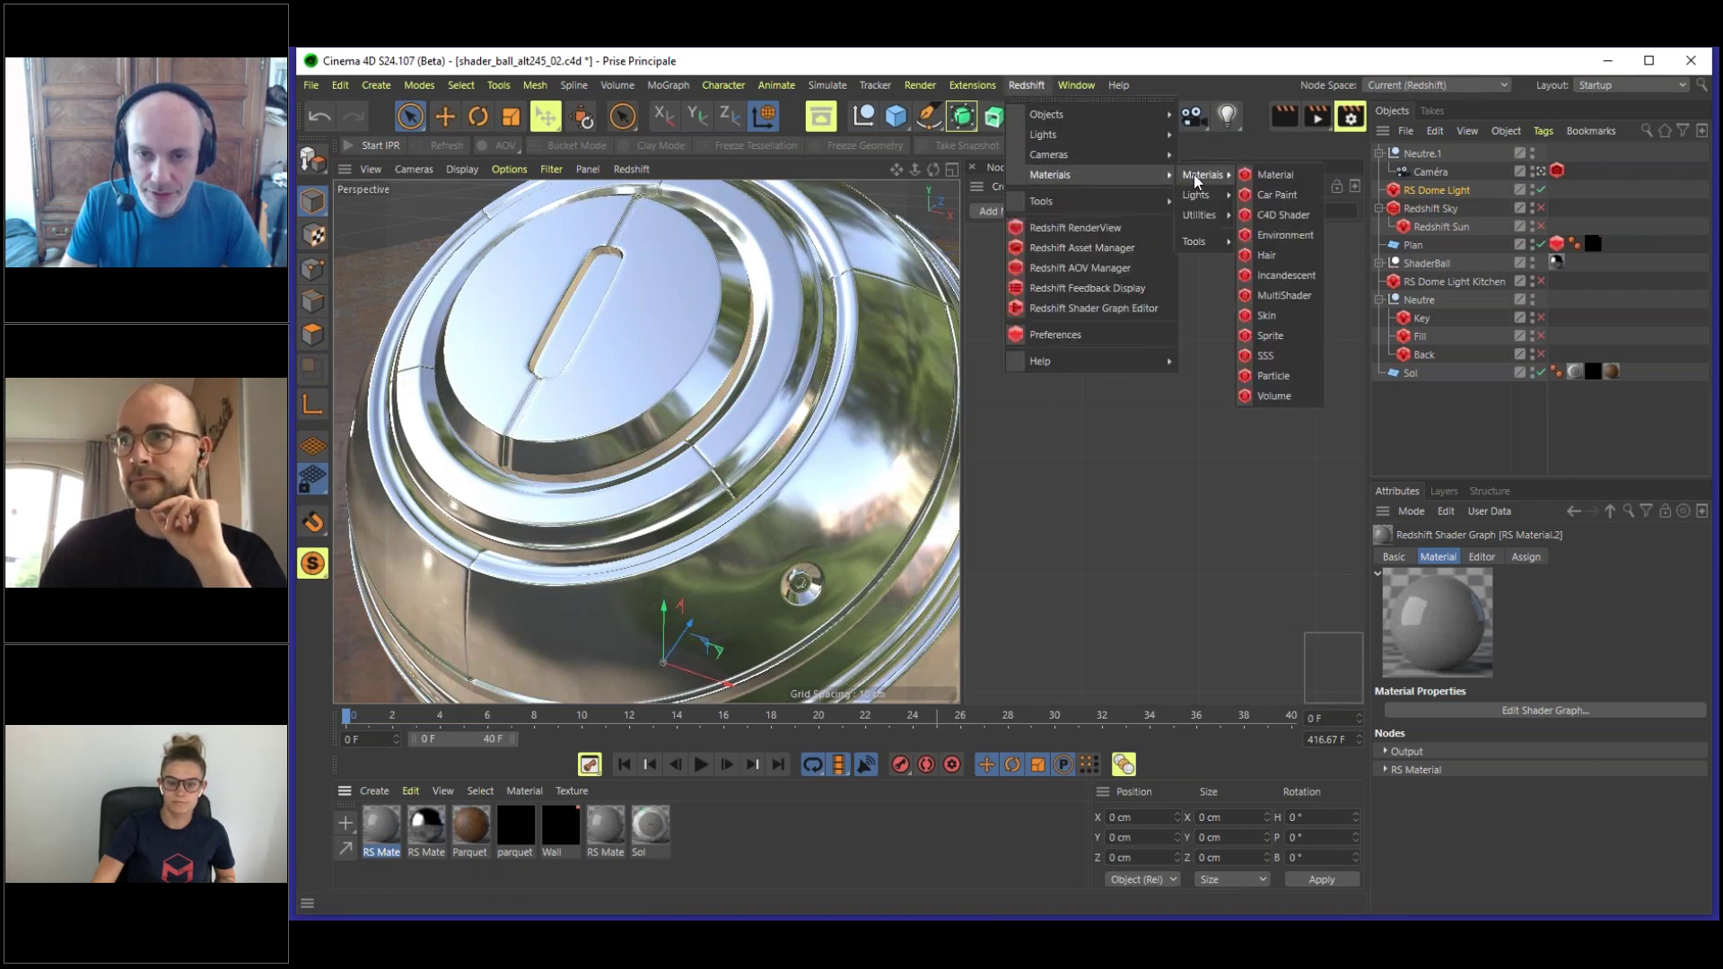
{"action": "mouse_move", "coordinate": [1202, 239]}
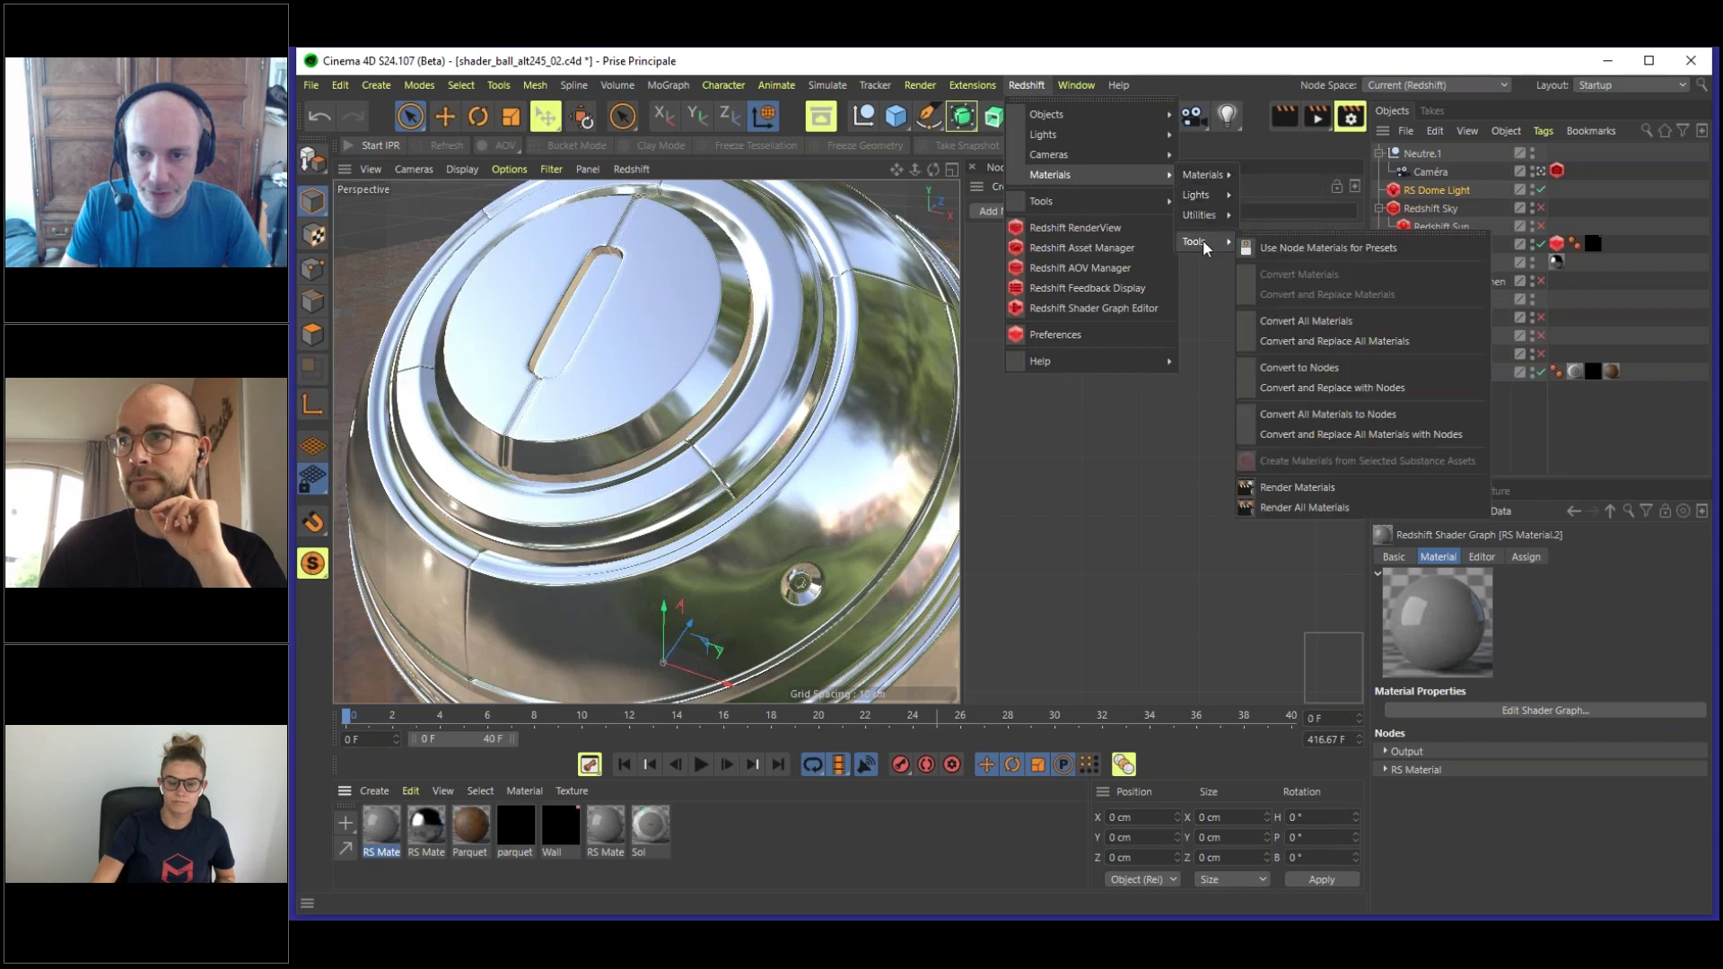
{"action": "left_click", "coordinate": [1308, 248]}
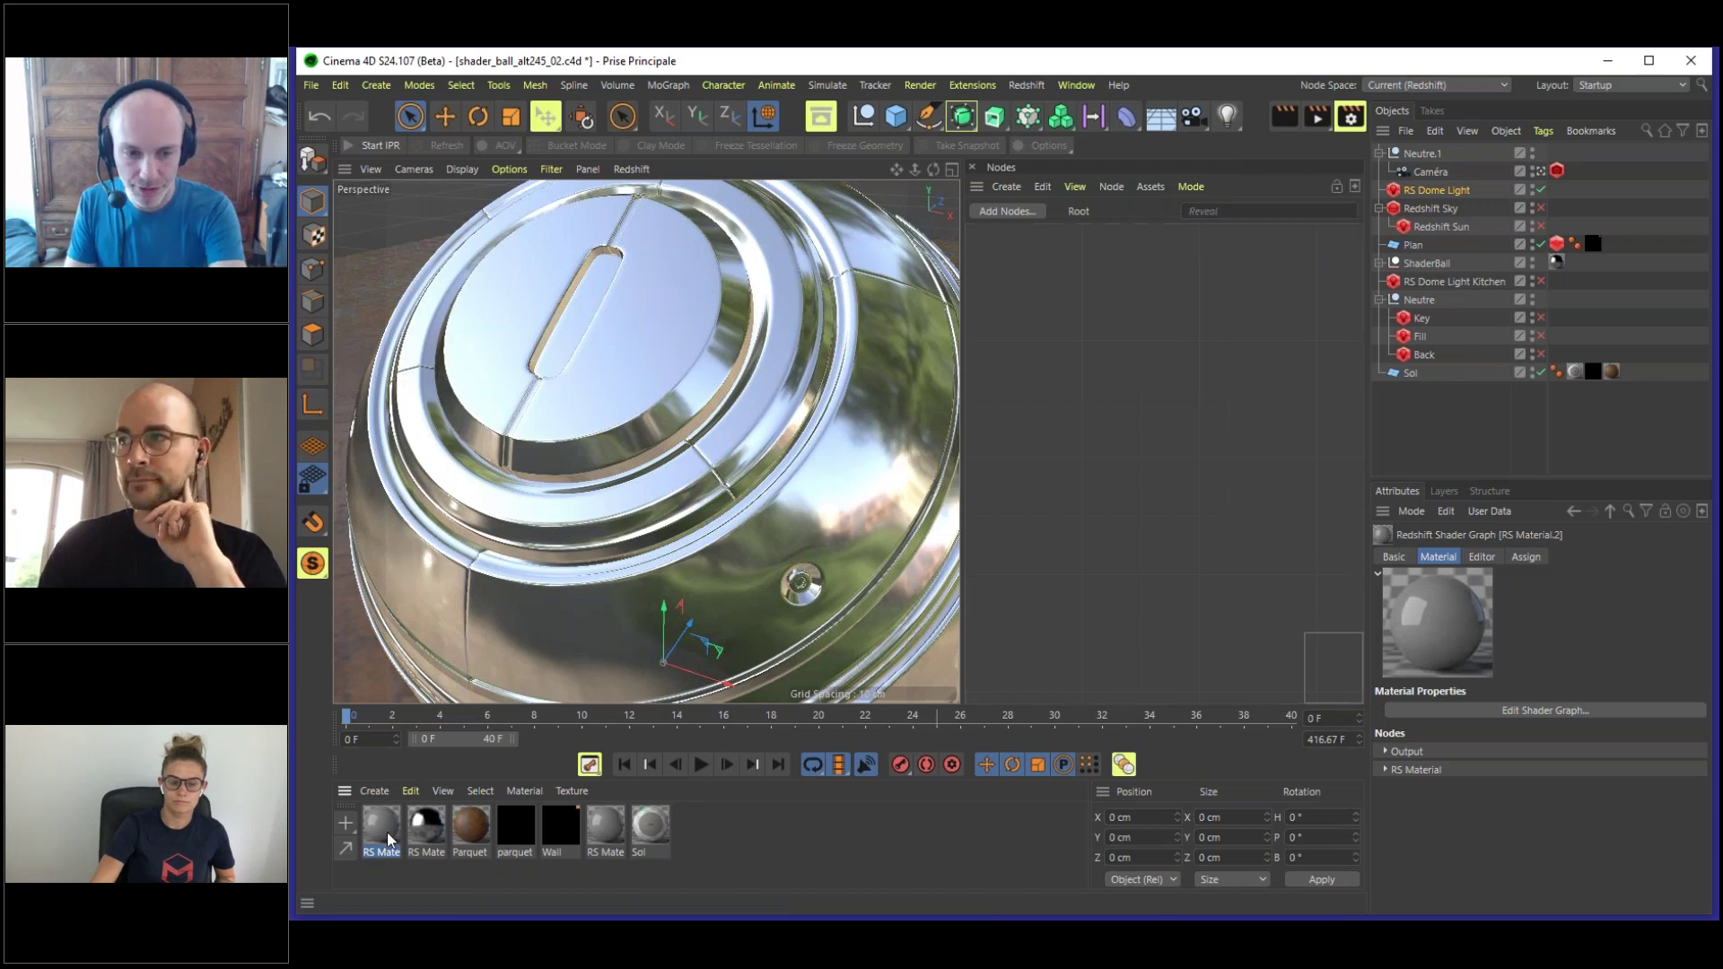
- Delete the empty material and create a new Redshift node material
{"action": "key", "text": "Delete"}
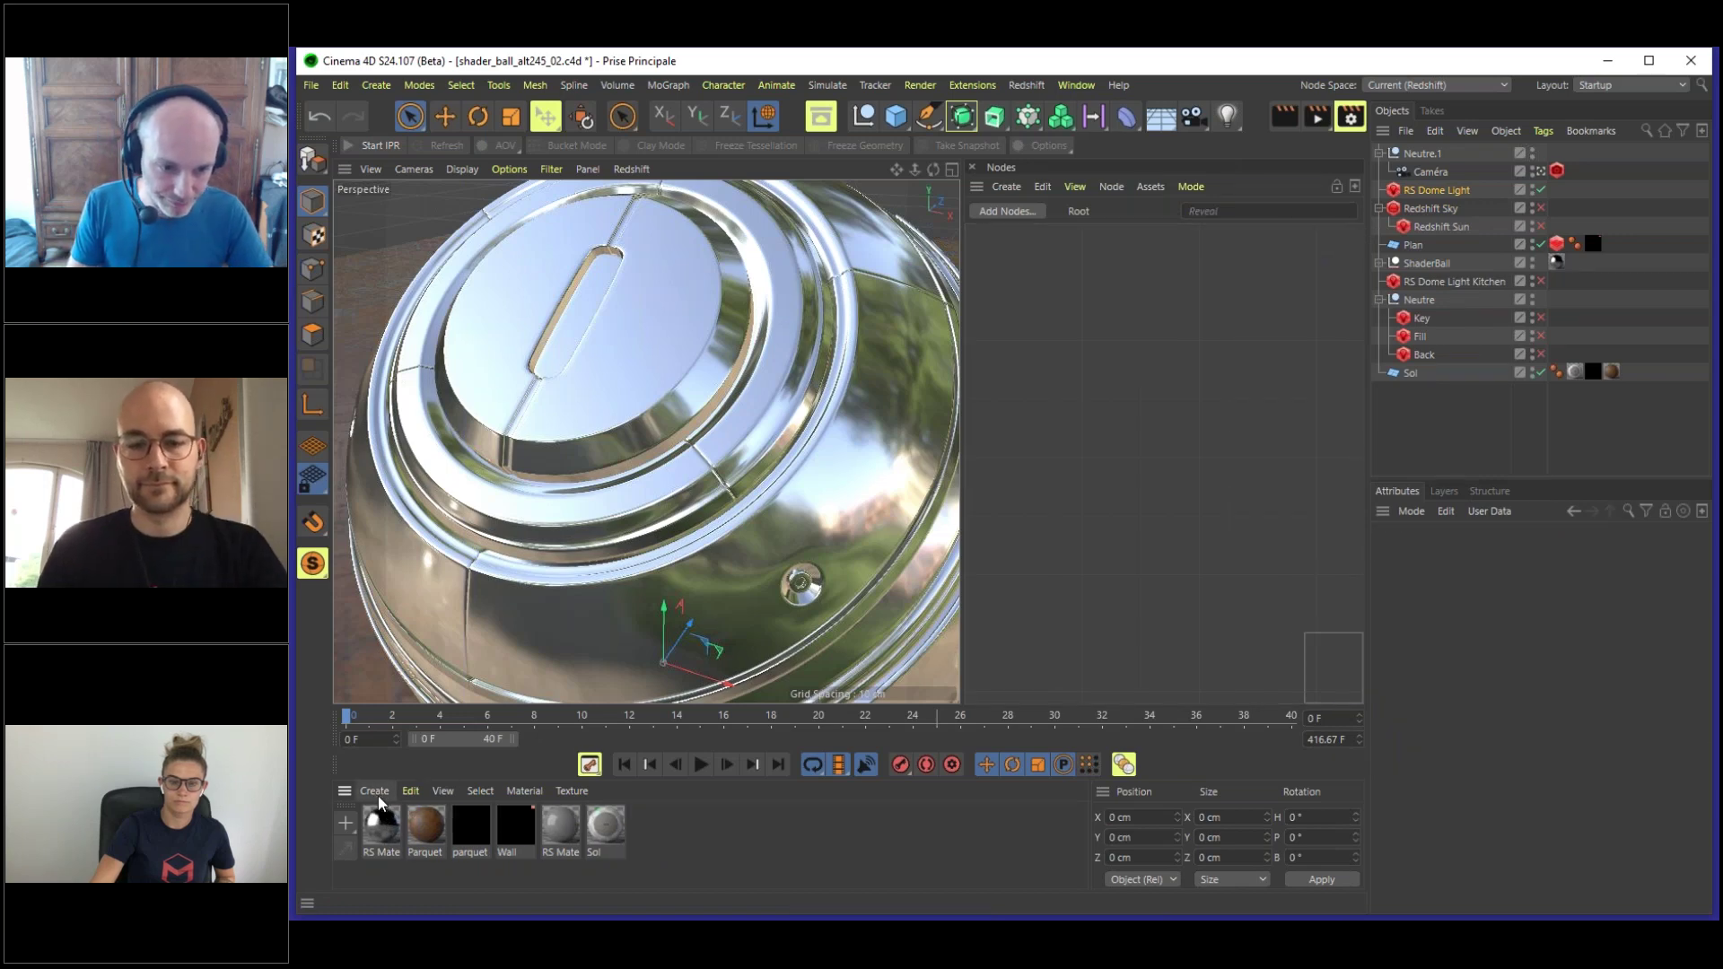
{"action": "left_click", "coordinate": [375, 791]}
{"action": "mouse_move", "coordinate": [445, 887]}
{"action": "mouse_move", "coordinate": [591, 887]}
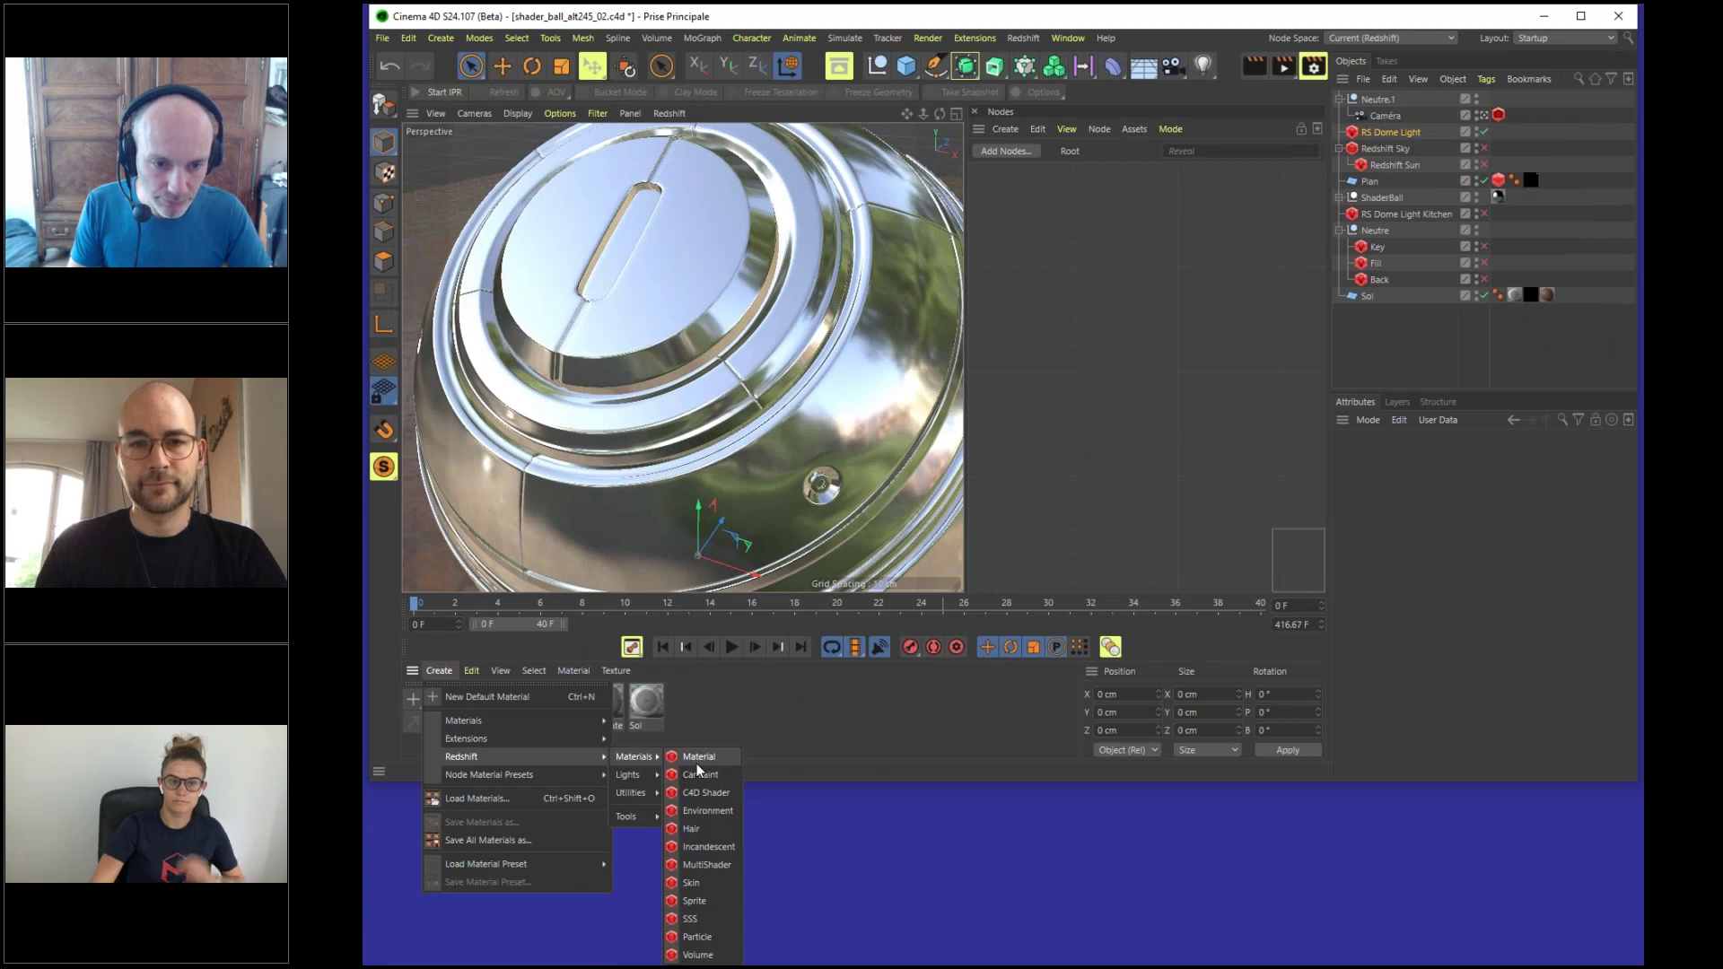
{"action": "left_click", "coordinate": [699, 759]}
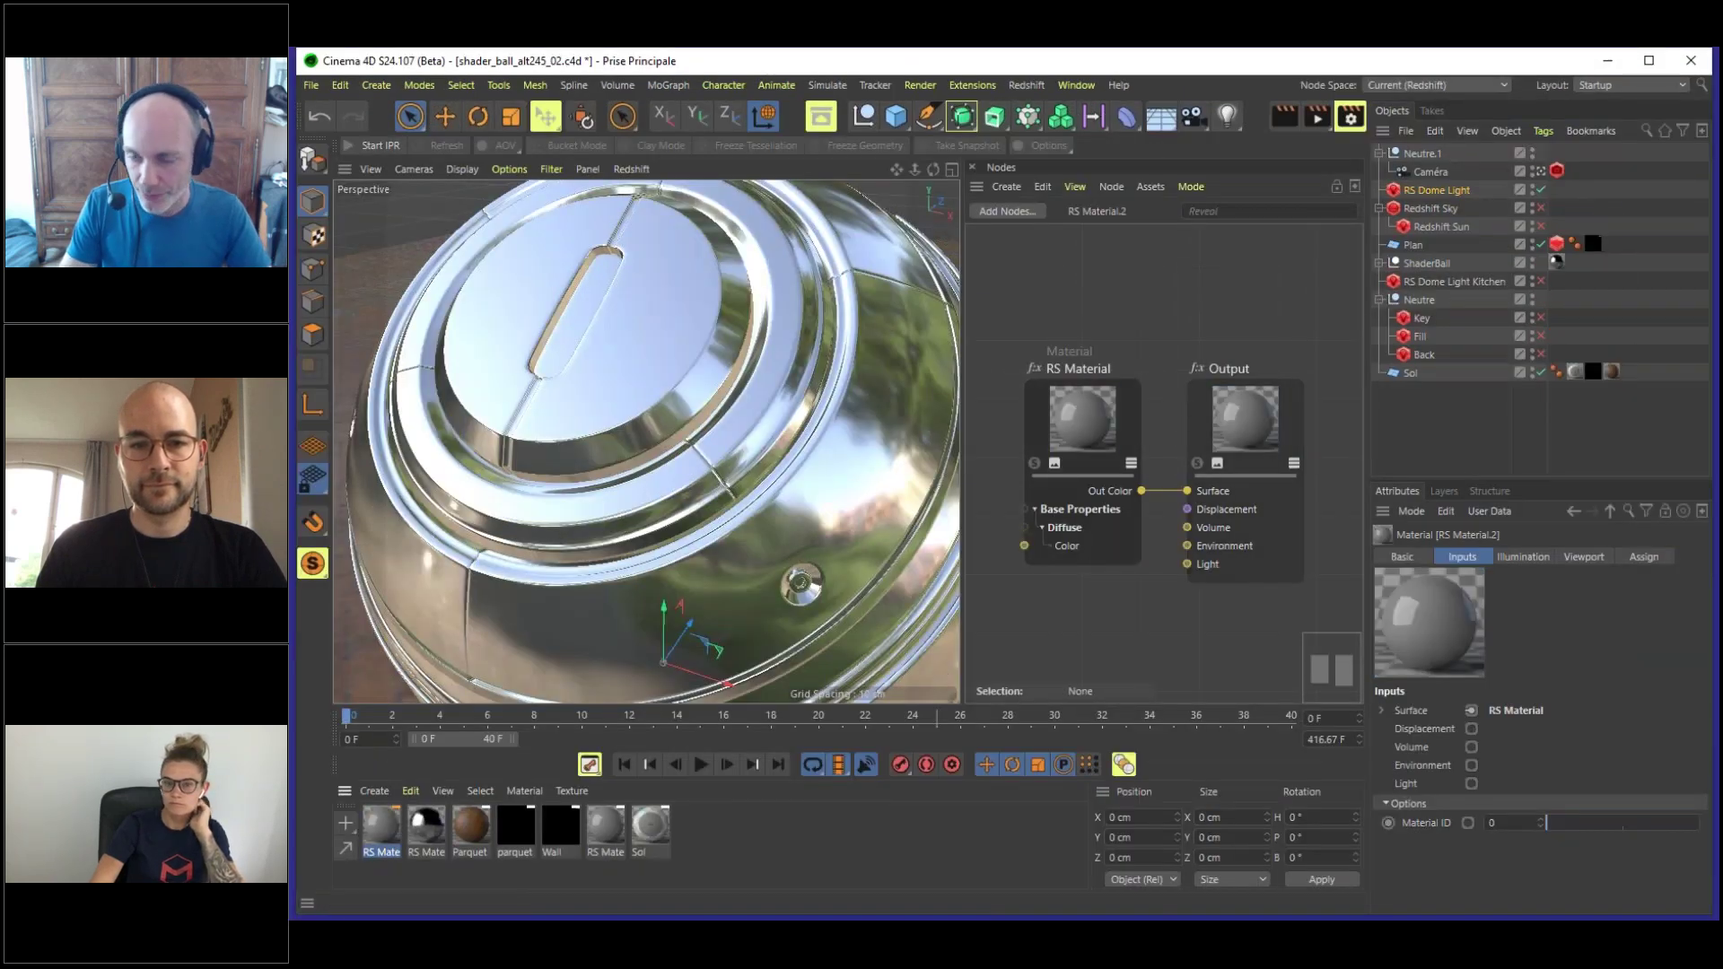
- Widen the node editor, move the RS Material and Output nodes right, then show the desktop
{"action": "left_click_drag", "start_coordinate": [1289, 331], "coordinate": [991, 459]}
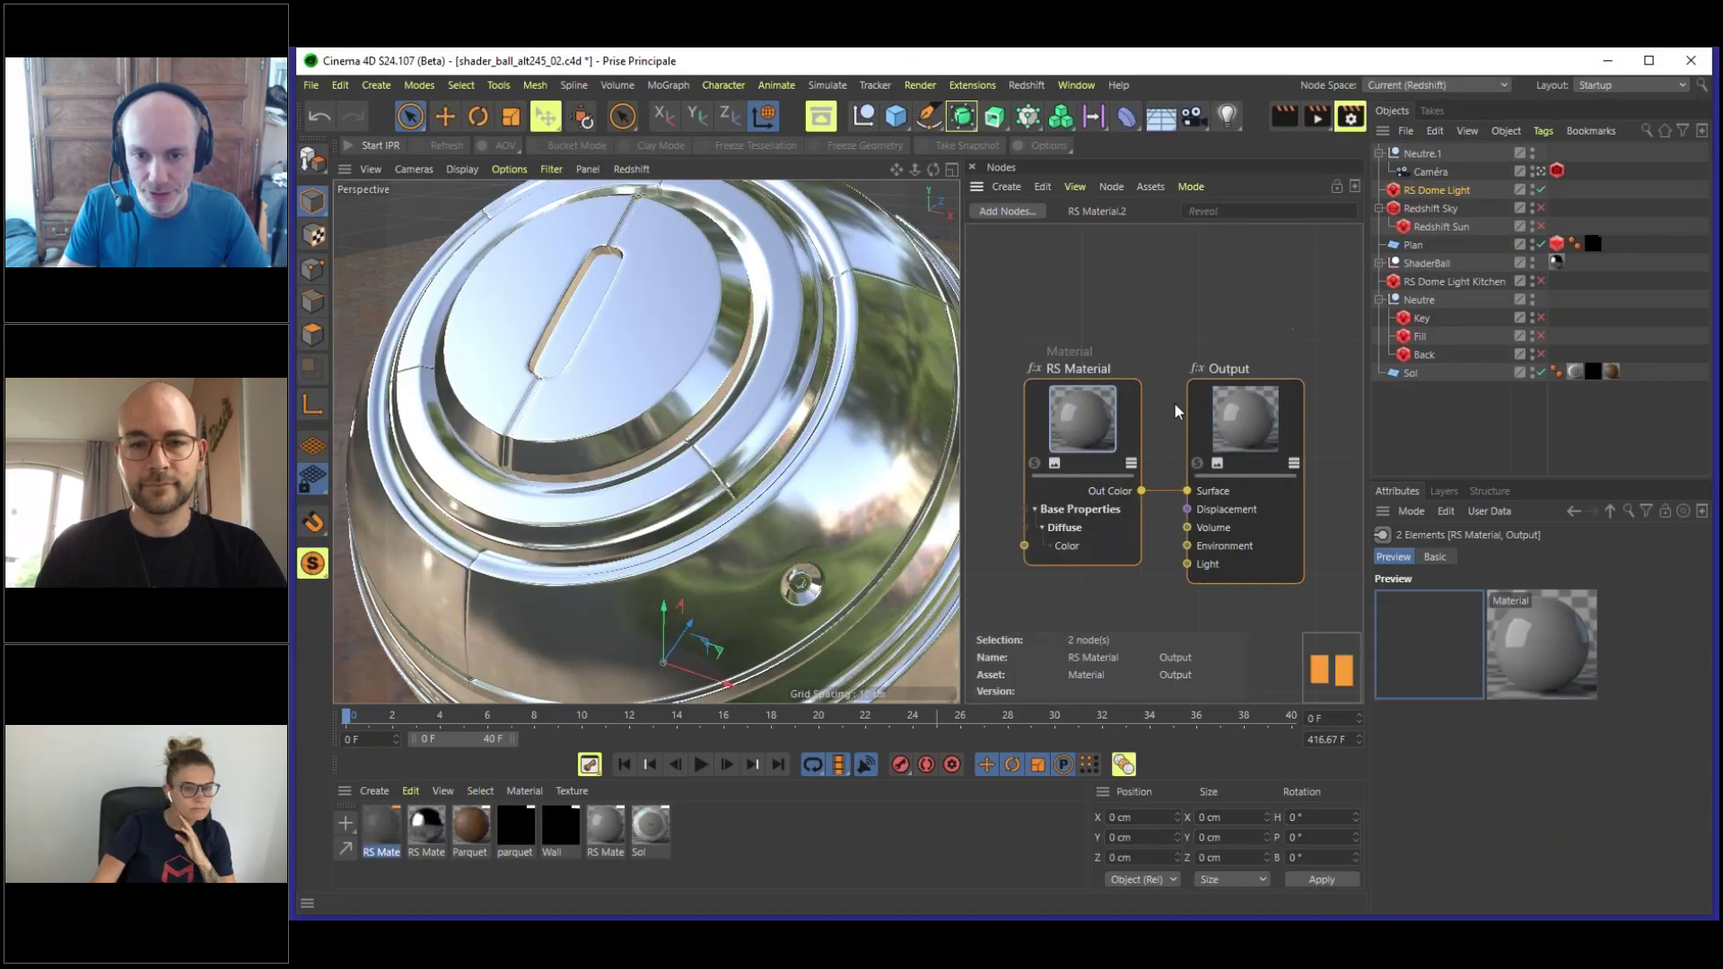
{"action": "left_click_drag", "start_coordinate": [959, 348], "coordinate": [708, 381]}
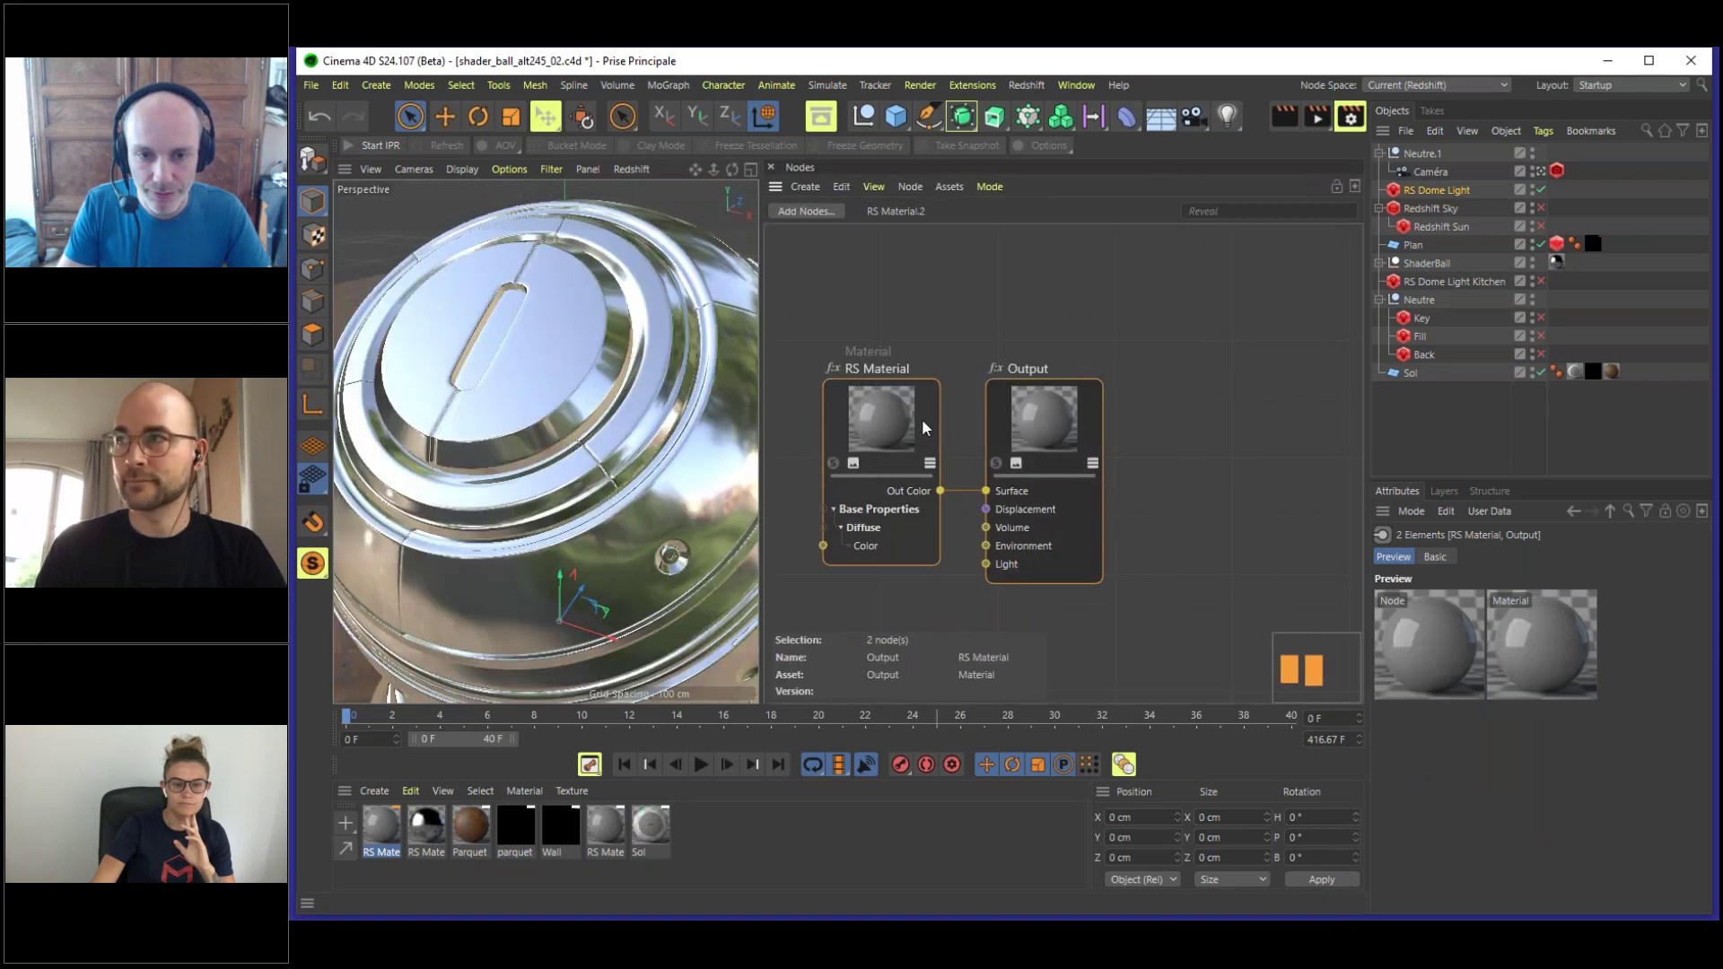
{"action": "left_click_drag", "start_coordinate": [922, 418], "coordinate": [1226, 381]}
{"action": "left_click", "coordinate": [1000, 358]}
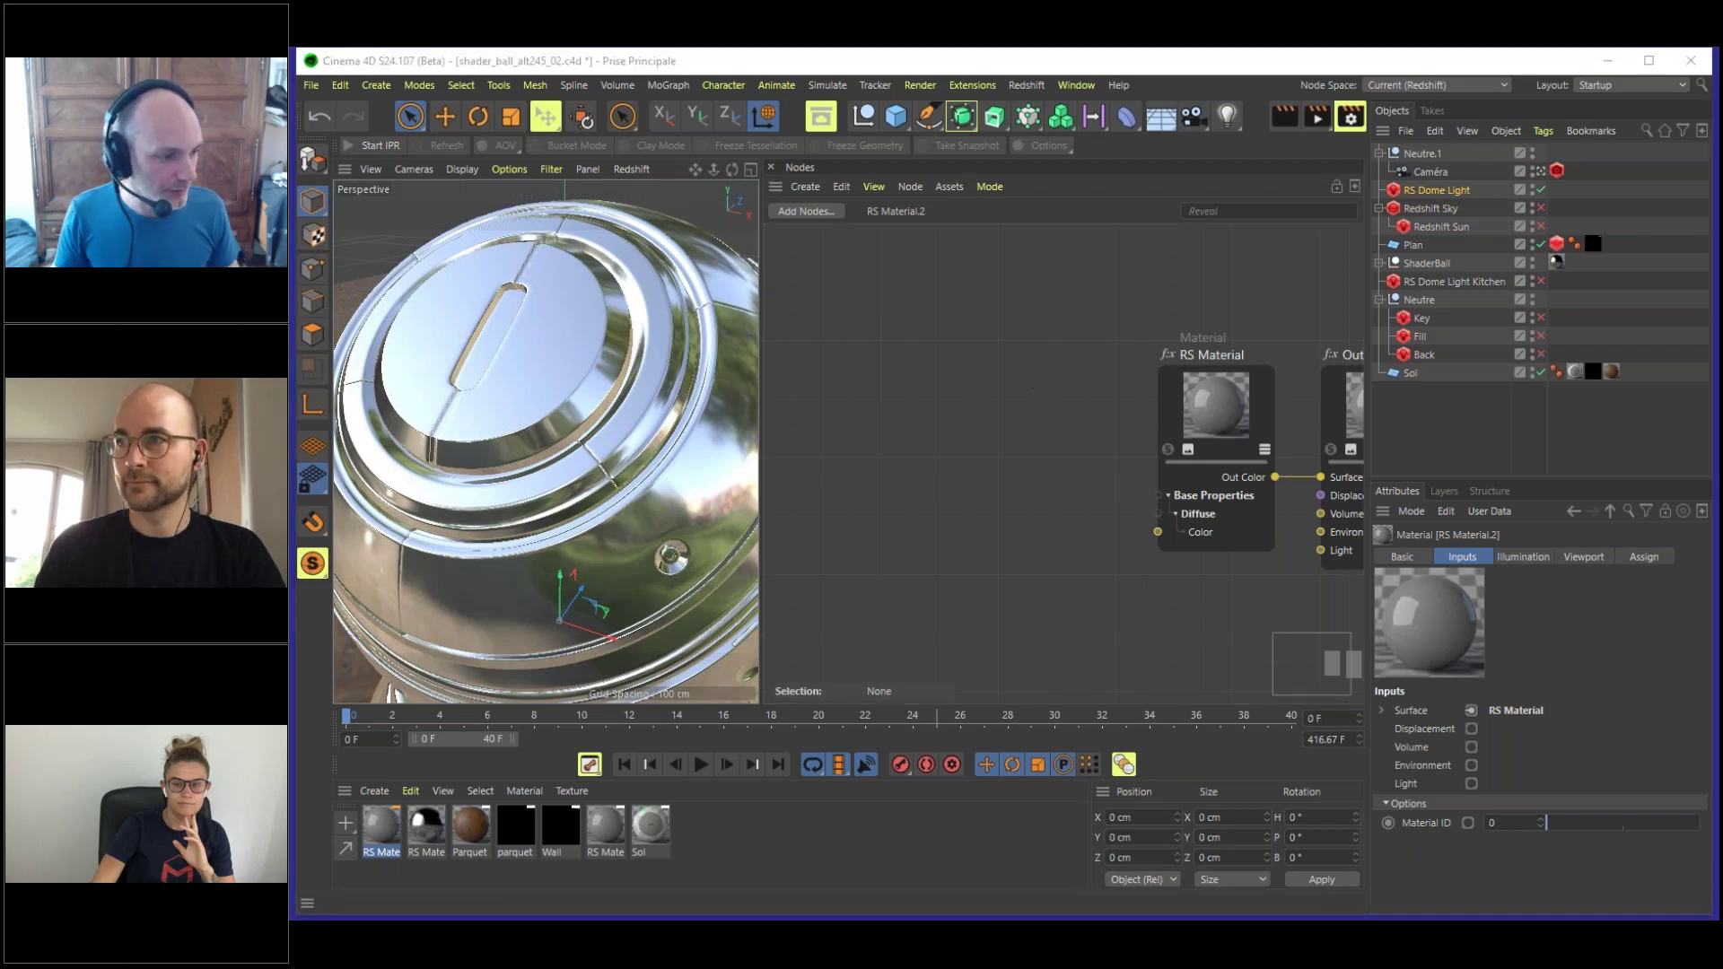
{"action": "key", "text": "super+d"}
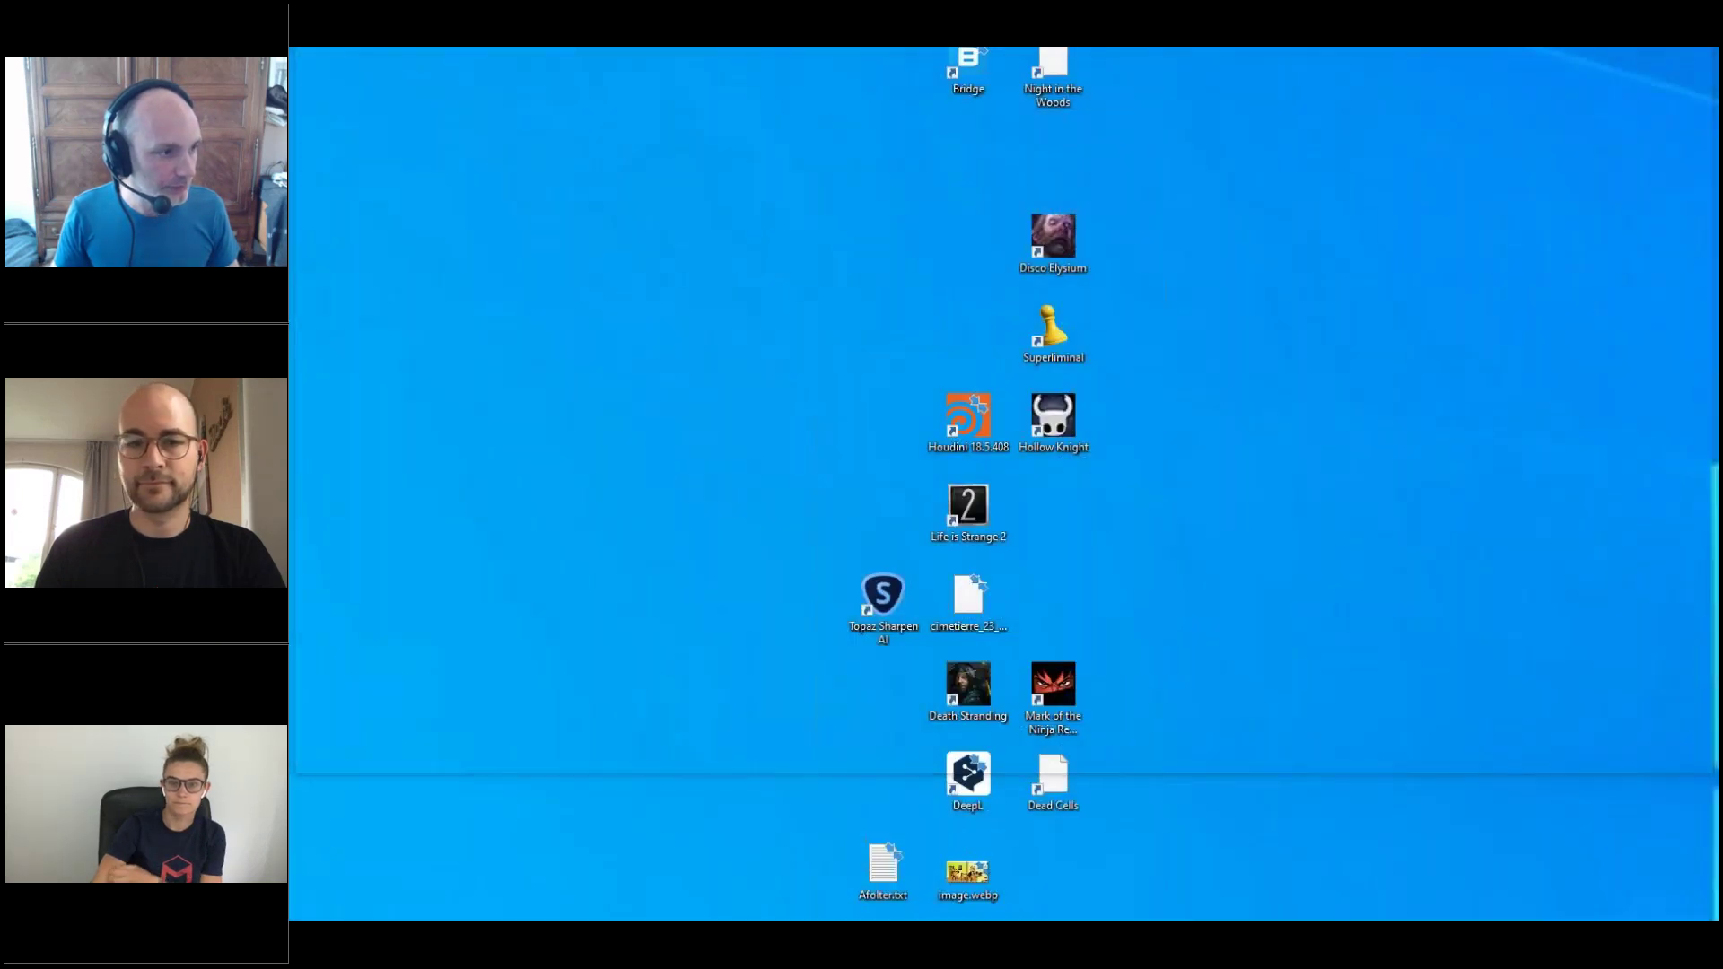
- Bring the Cinema 4D window back with the show-desktop shortcut
{"action": "key", "text": "super+d"}
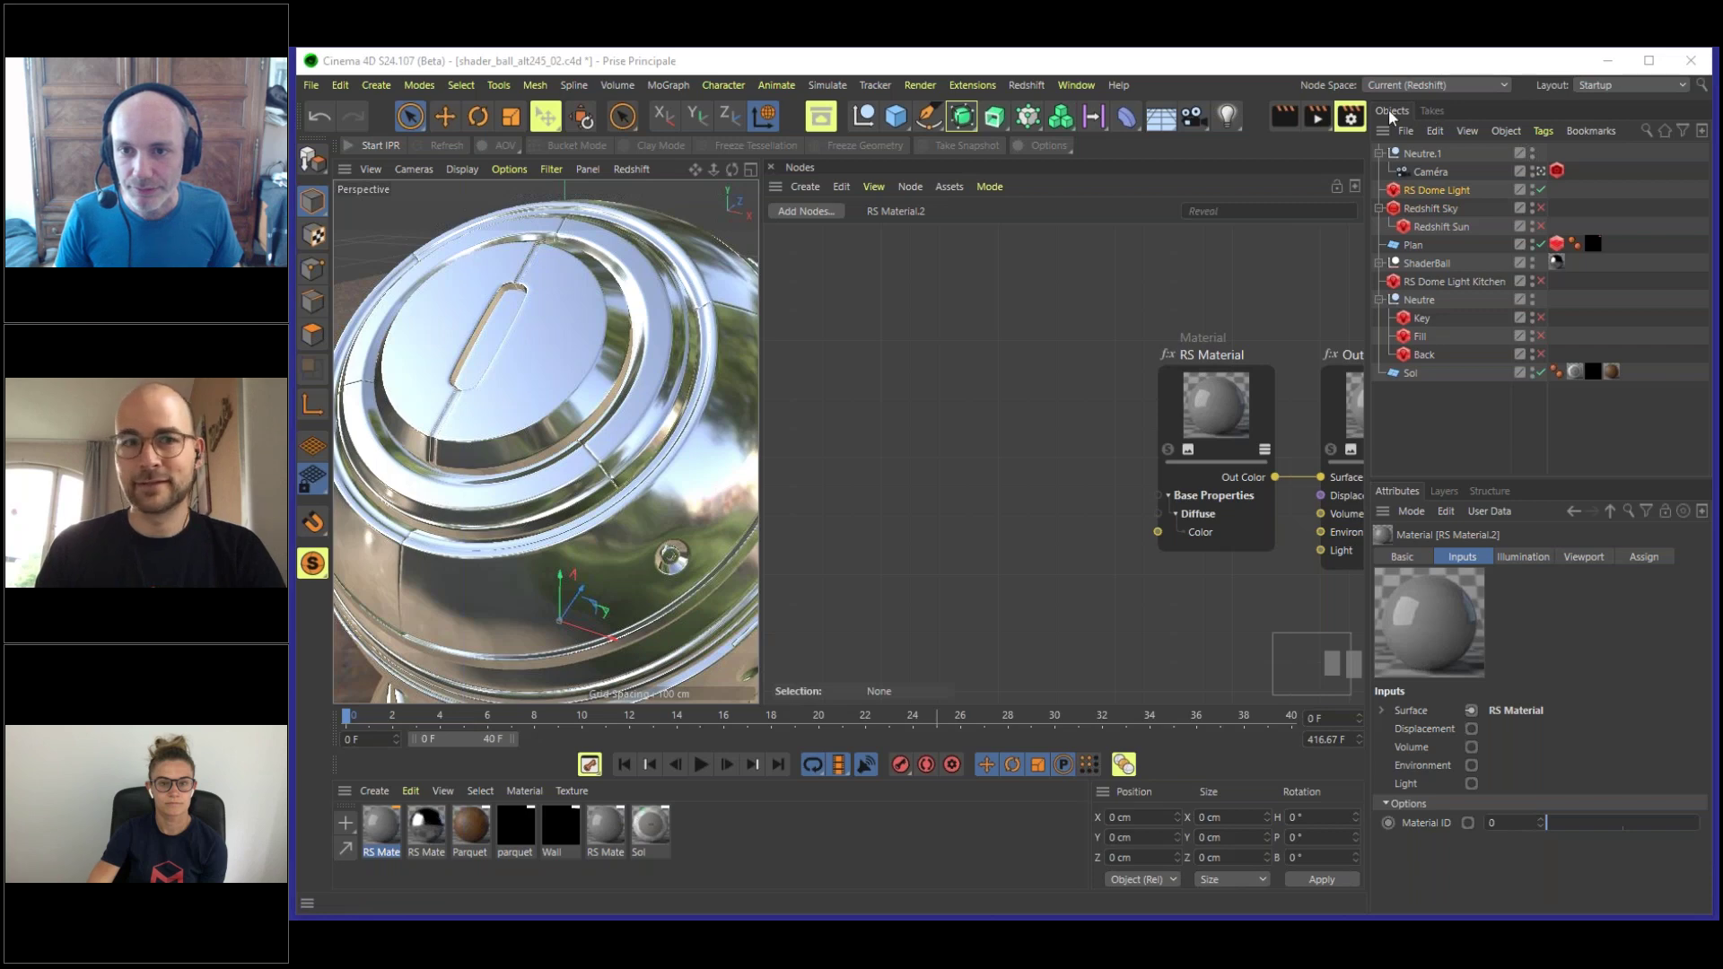
- Open an empty Picture Viewer from the Window menu
{"action": "left_click", "coordinate": [1074, 87]}
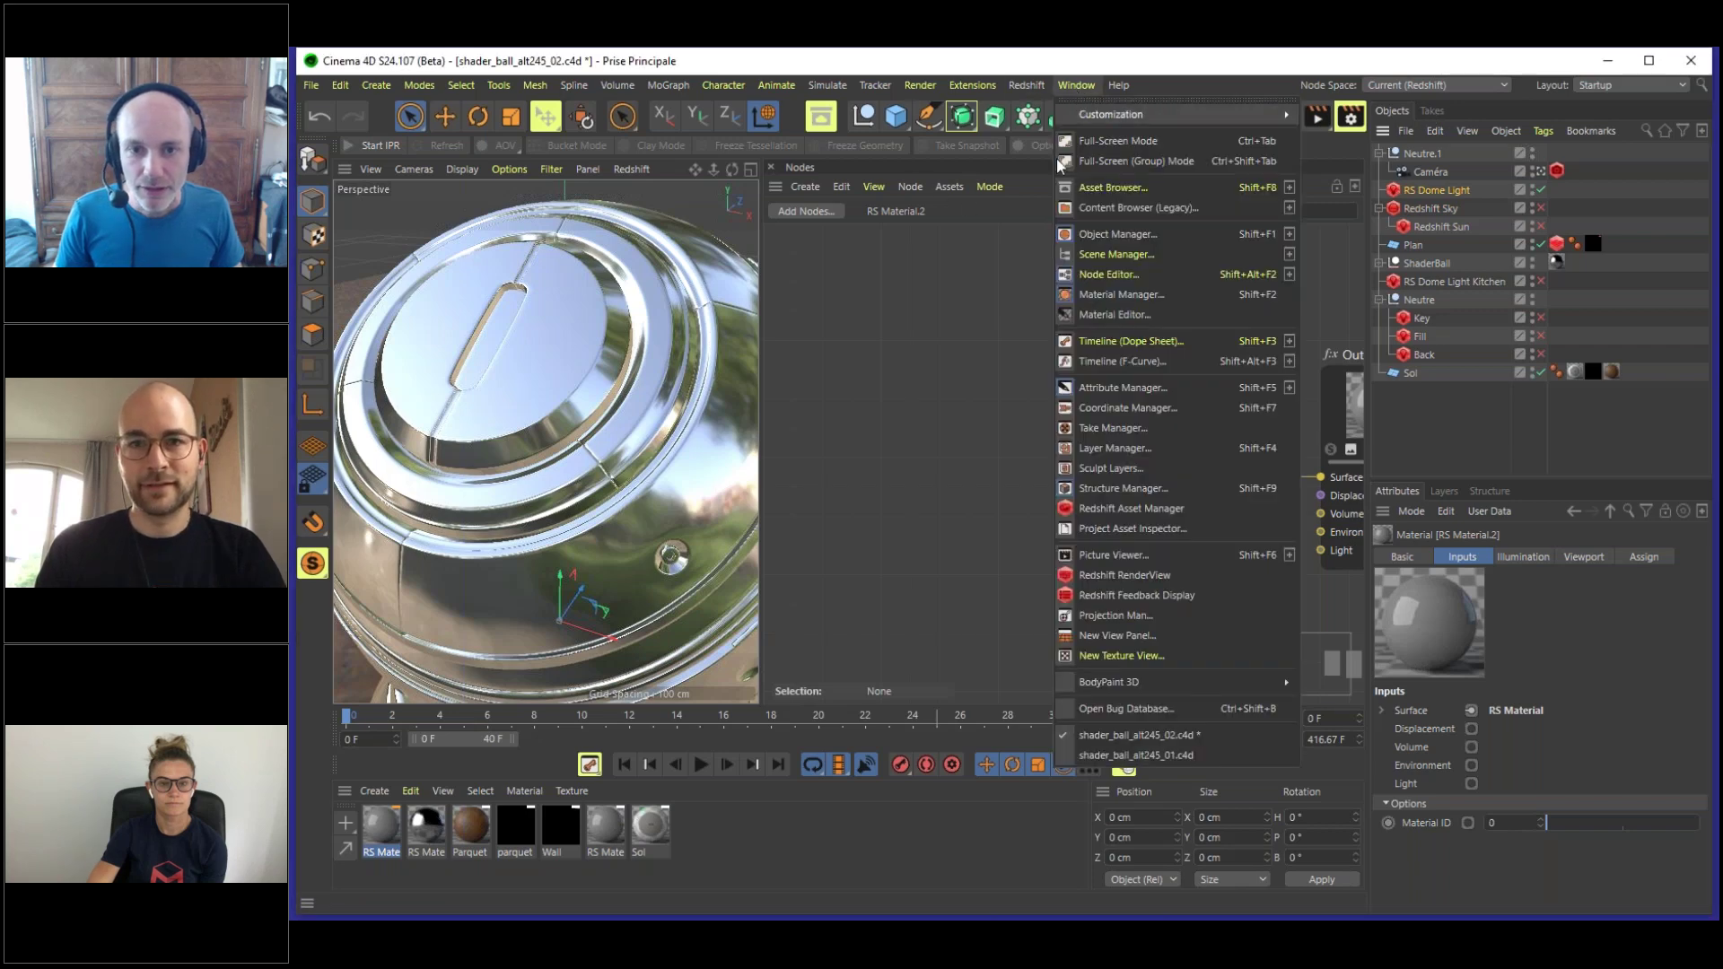
{"action": "mouse_move", "coordinate": [1135, 122]}
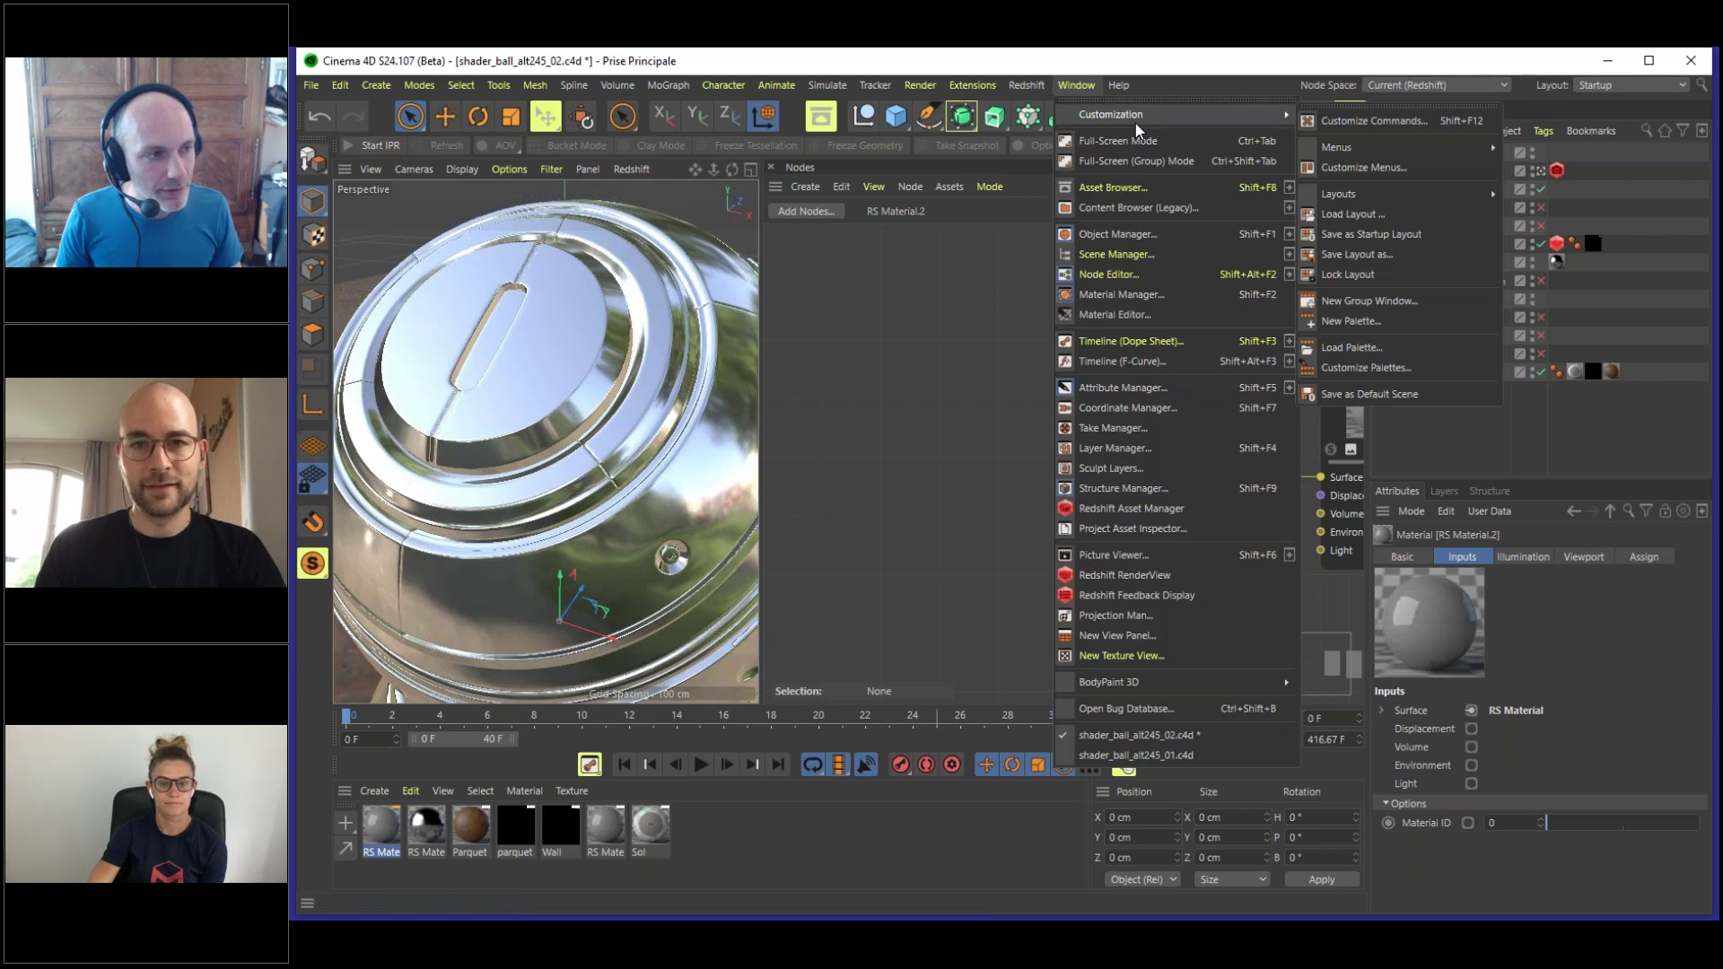
{"action": "left_click", "coordinate": [929, 58]}
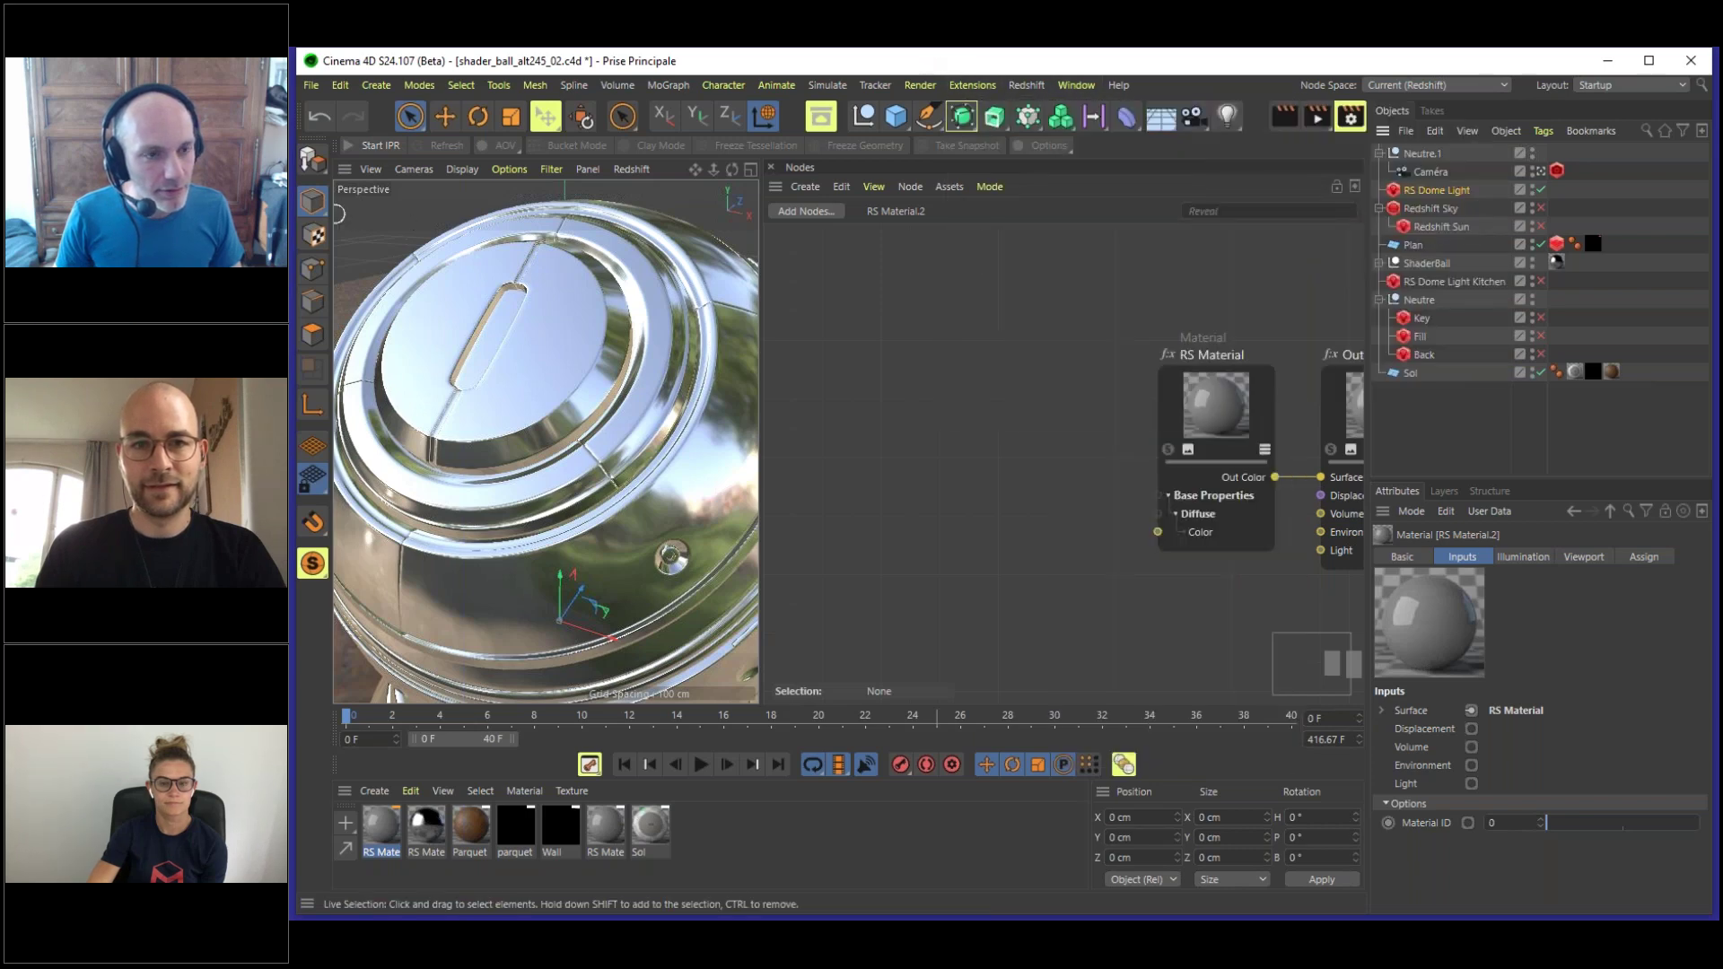
{"action": "left_click", "coordinate": [1076, 85]}
{"action": "mouse_move", "coordinate": [1198, 675]}
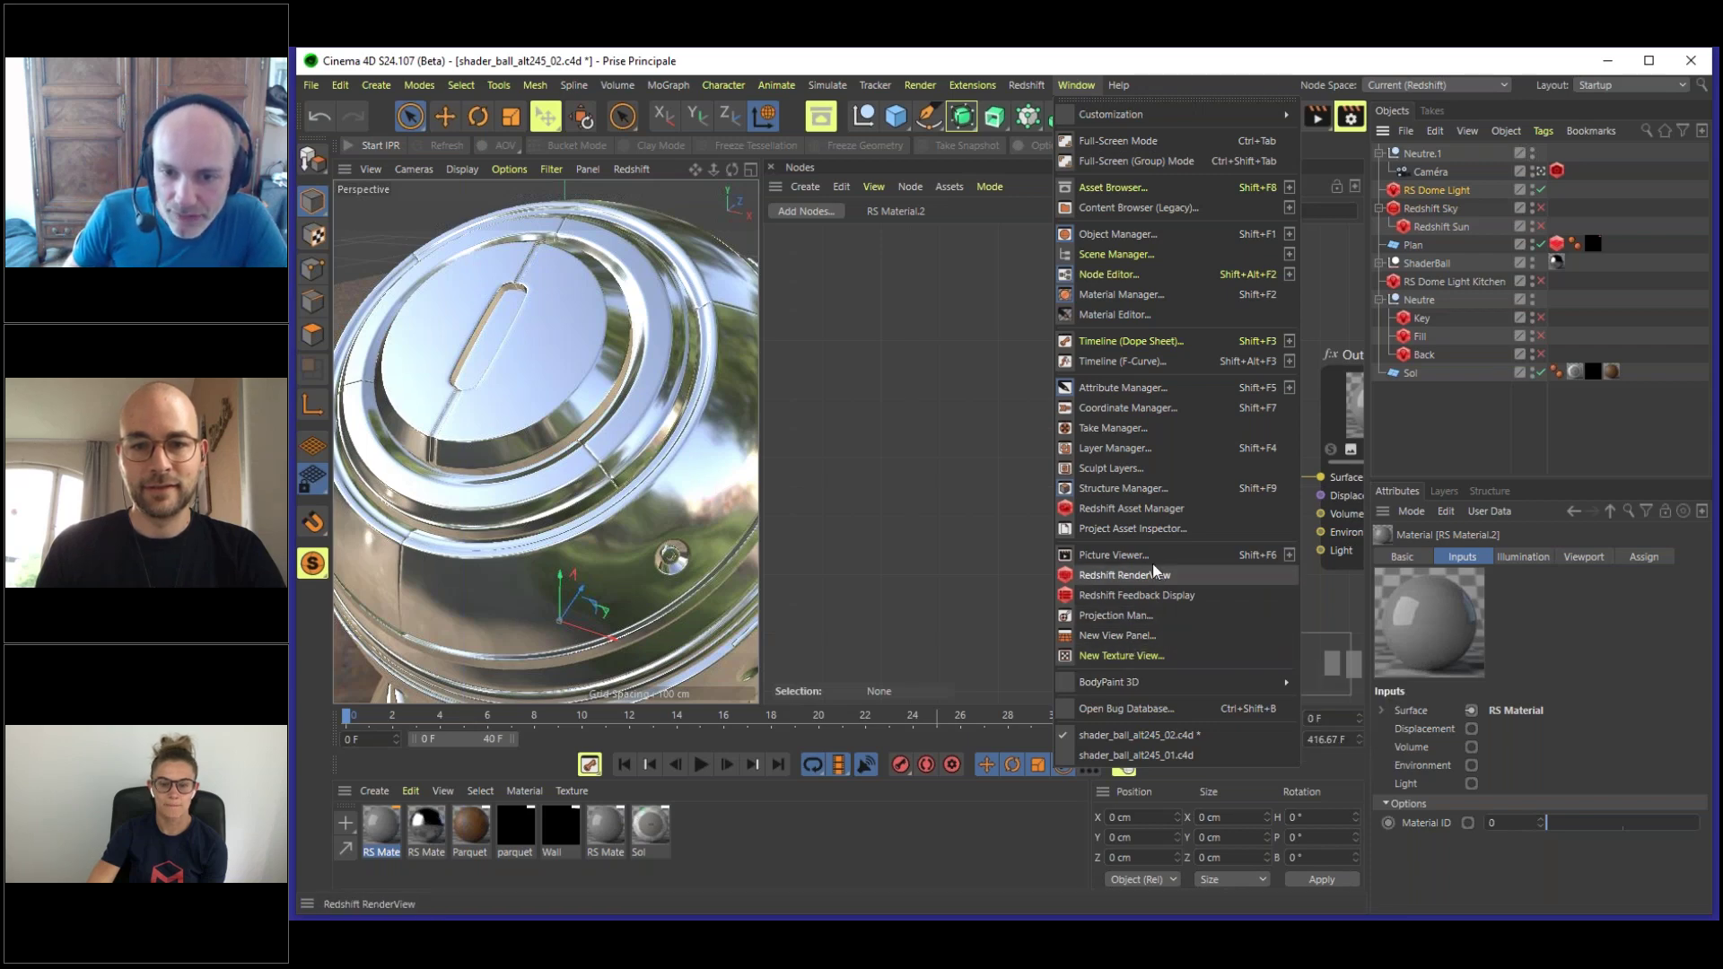
{"action": "left_click", "coordinate": [1117, 554]}
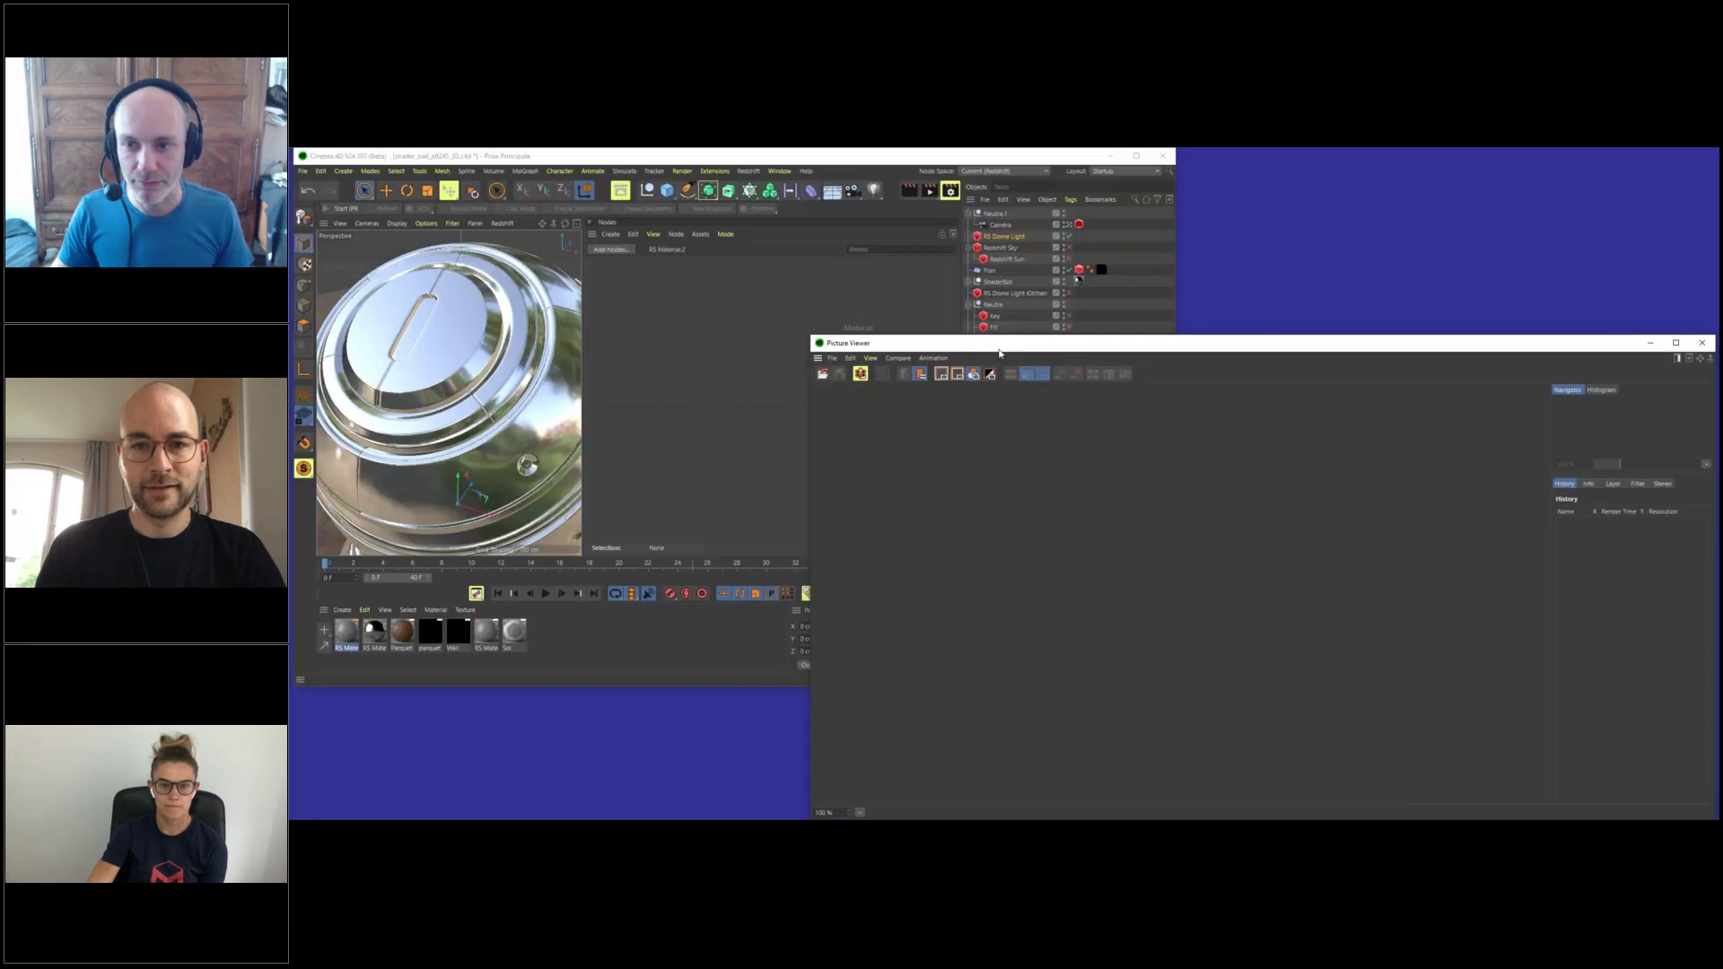
- Move the Picture Viewer over the scene, inspect the 4096×4096 Albedo map, and load Metalness
{"action": "left_click_drag", "start_coordinate": [999, 352], "coordinate": [458, 185]}
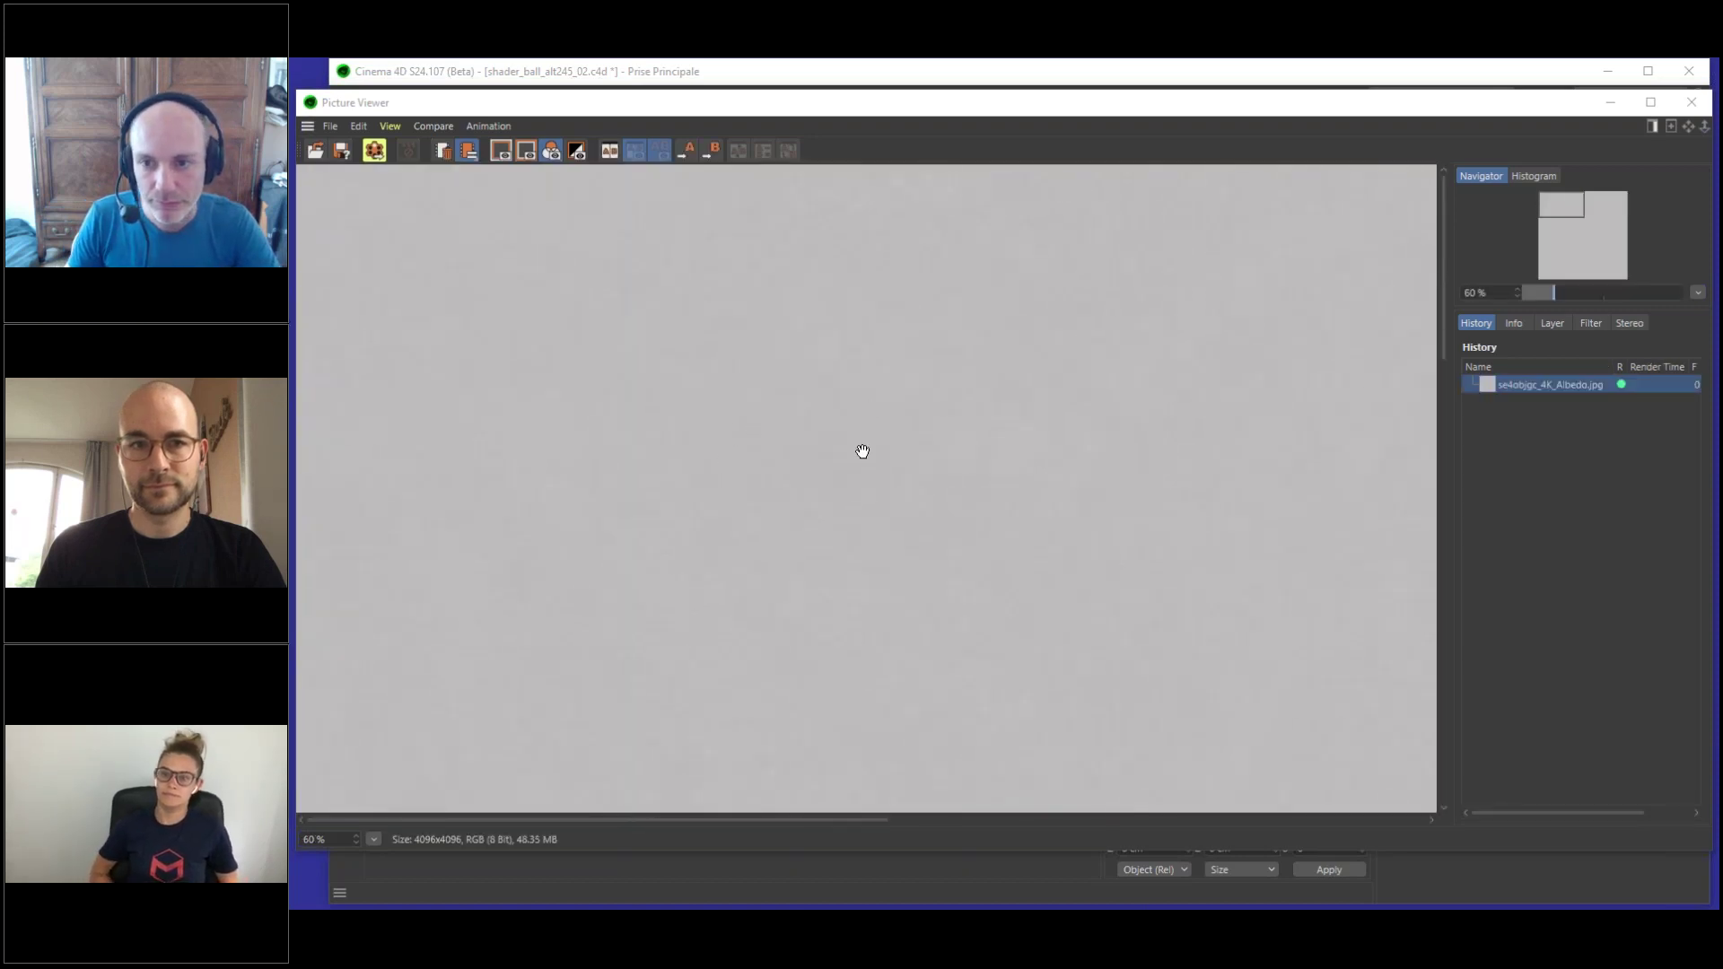
{"action": "scroll", "coordinate": [862, 450], "scroll_direction": "down", "scroll_amount": 5}
{"action": "scroll", "coordinate": [857, 458], "scroll_direction": "up", "scroll_amount": 3}
{"action": "scroll", "coordinate": [852, 458], "scroll_direction": "down", "scroll_amount": 4}
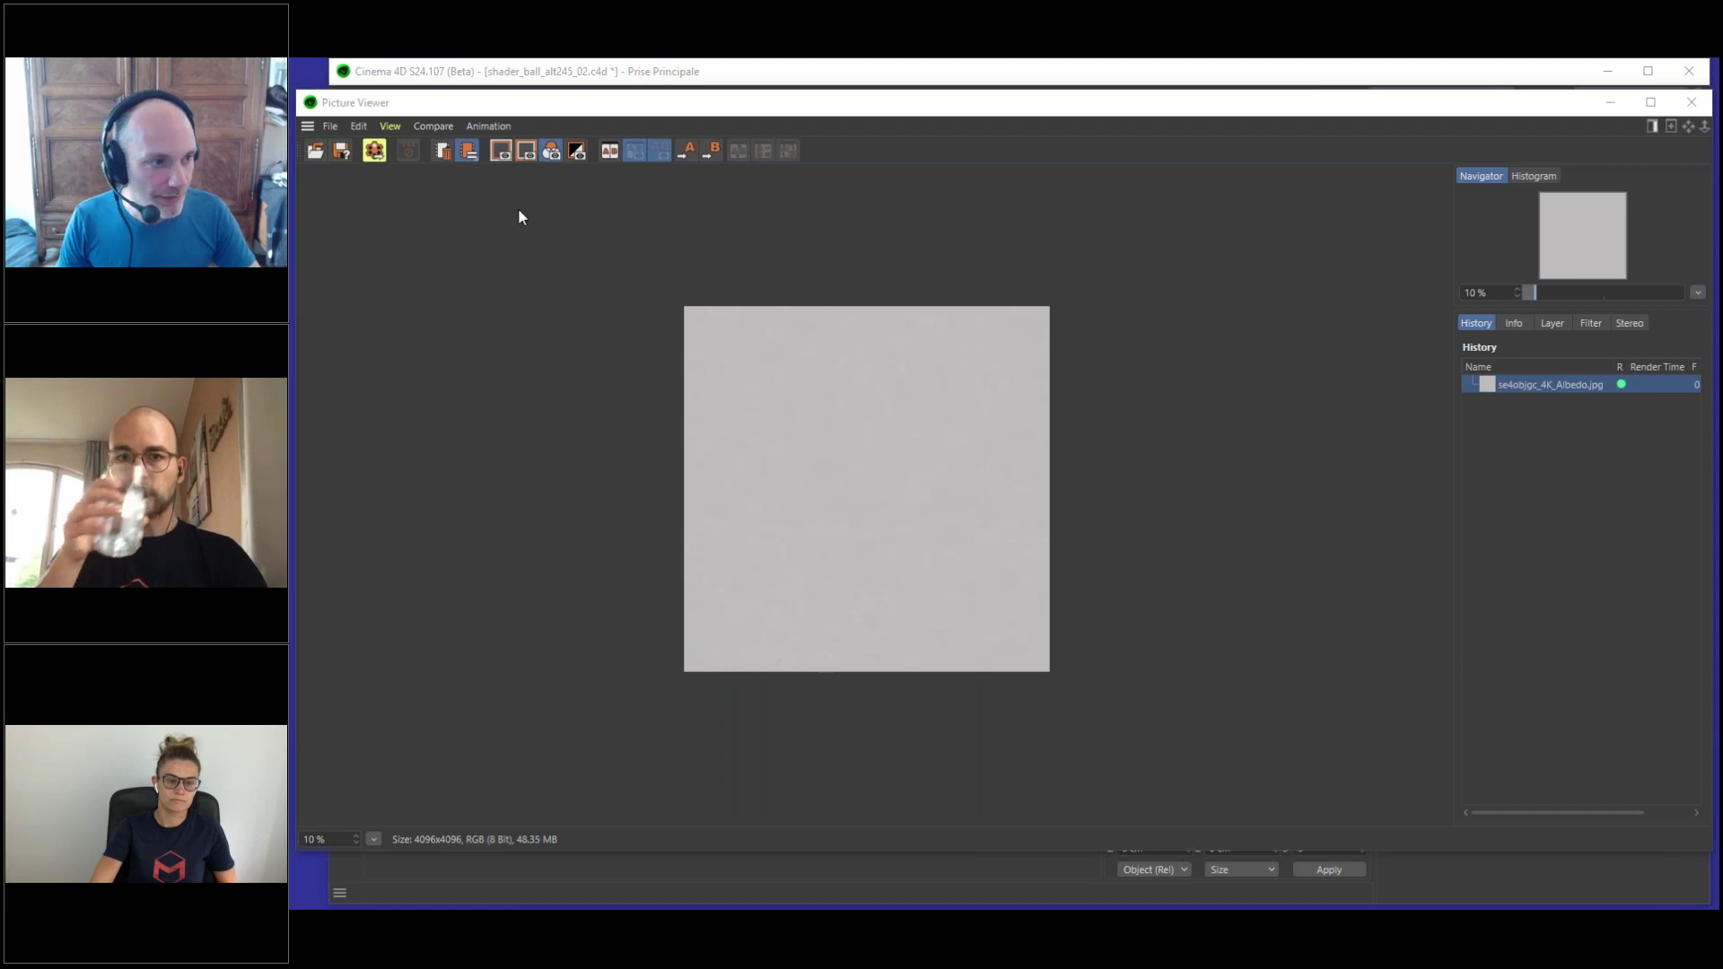
{"action": "left_click_drag", "start_coordinate": [519, 216], "coordinate": [905, 505]}
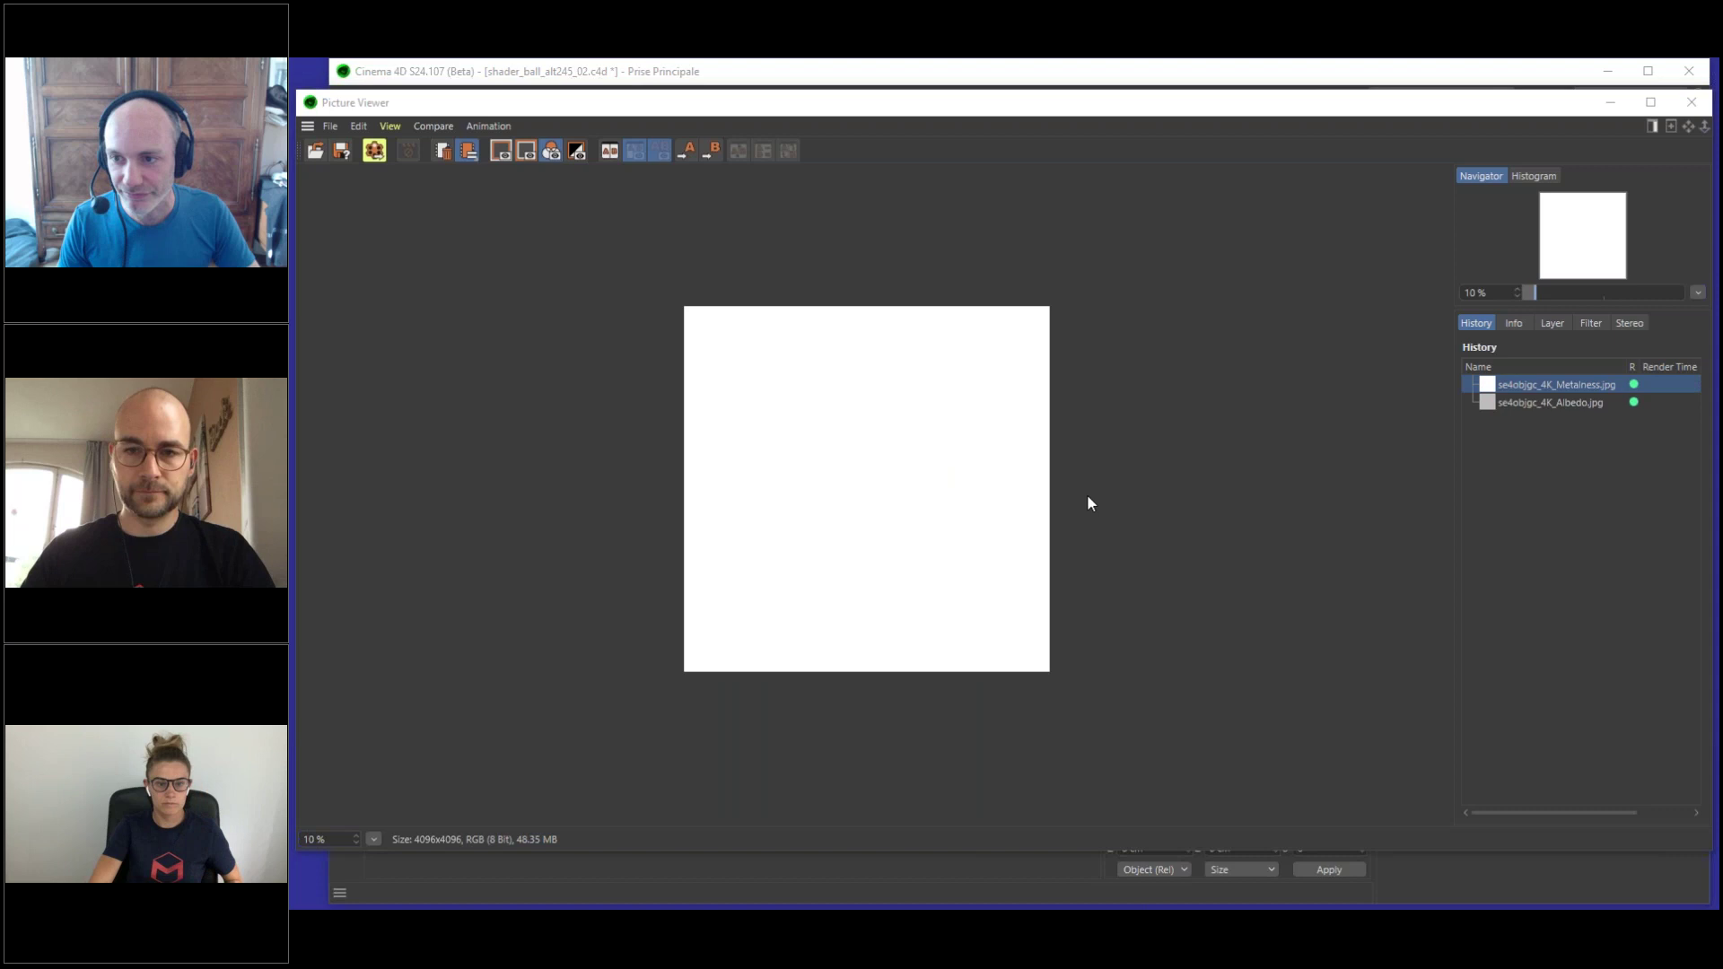
- Load the Normal map into the Picture Viewer
{"action": "scroll", "coordinate": [844, 455], "scroll_direction": "up", "scroll_amount": 3}
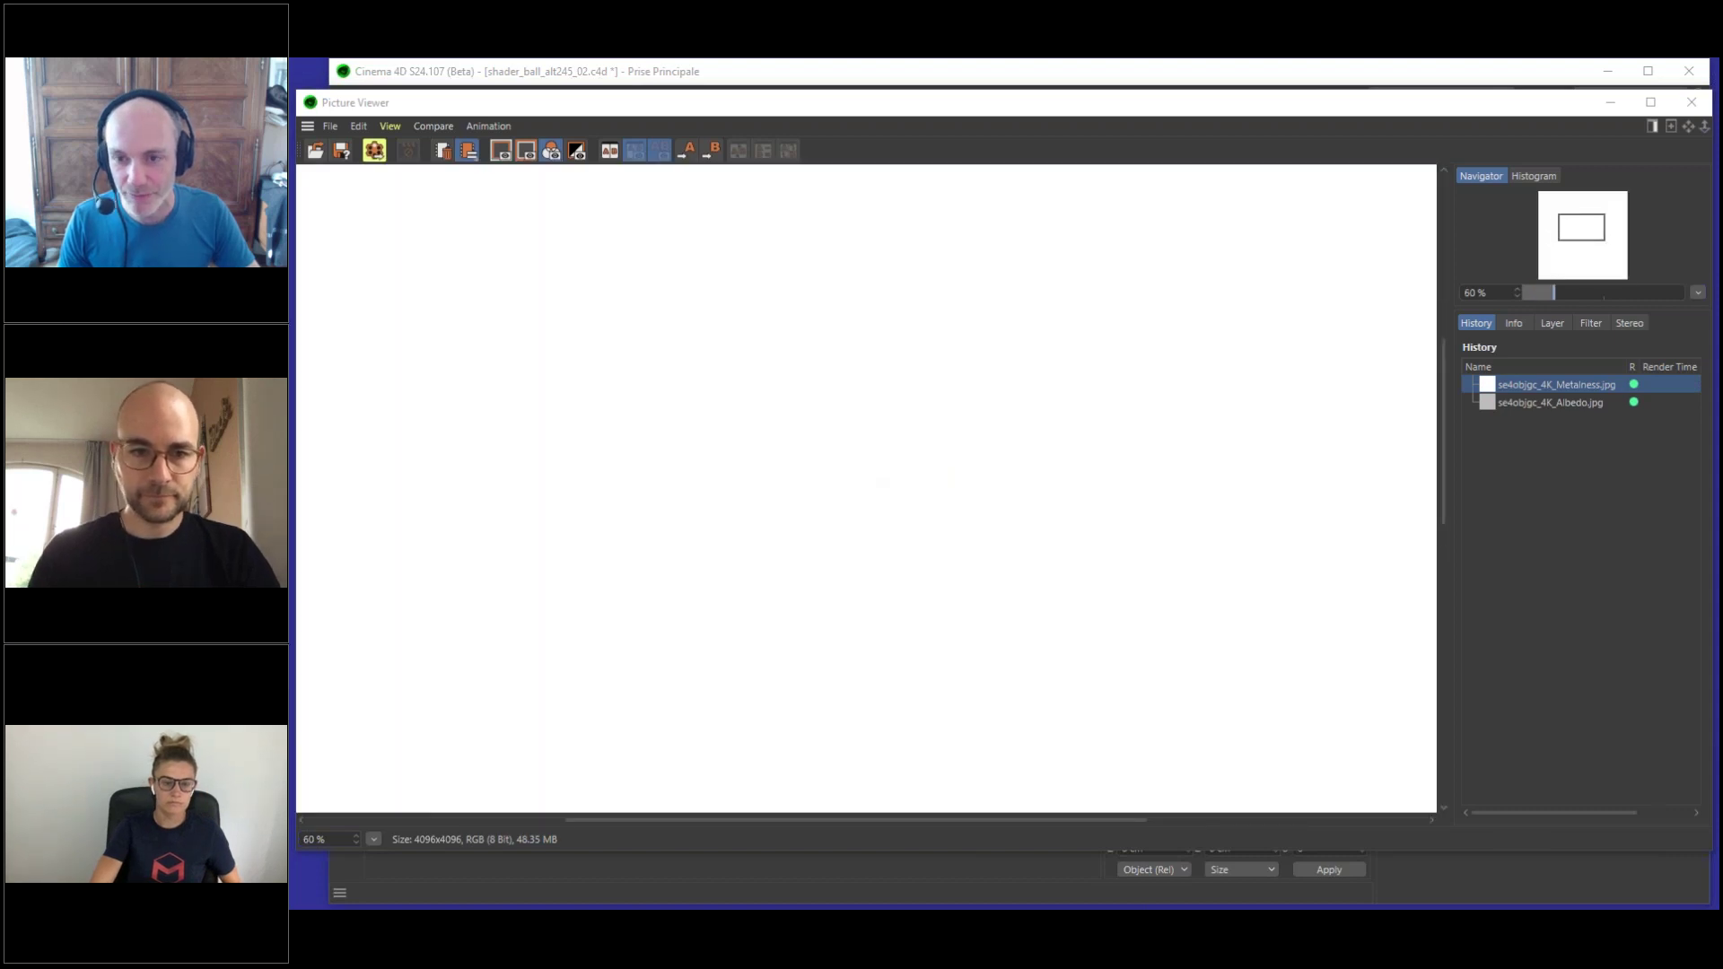
{"action": "scroll", "coordinate": [848, 439], "scroll_direction": "down", "scroll_amount": 2}
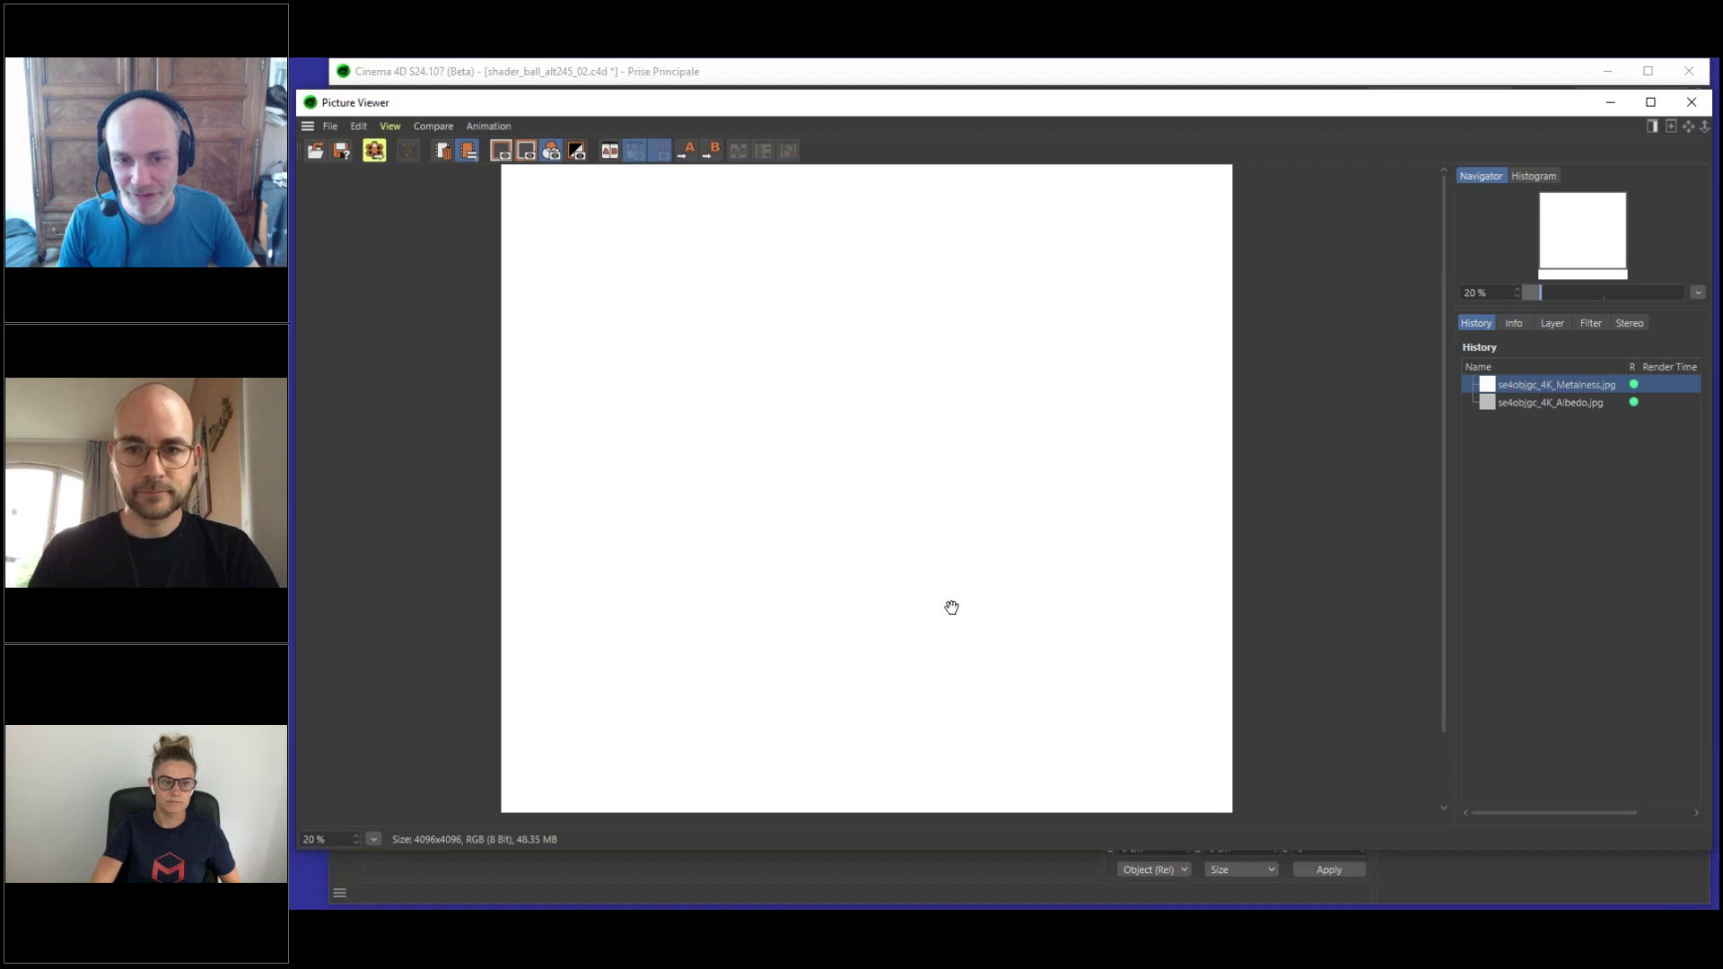
{"action": "scroll", "coordinate": [964, 385], "scroll_direction": "down", "scroll_amount": 1}
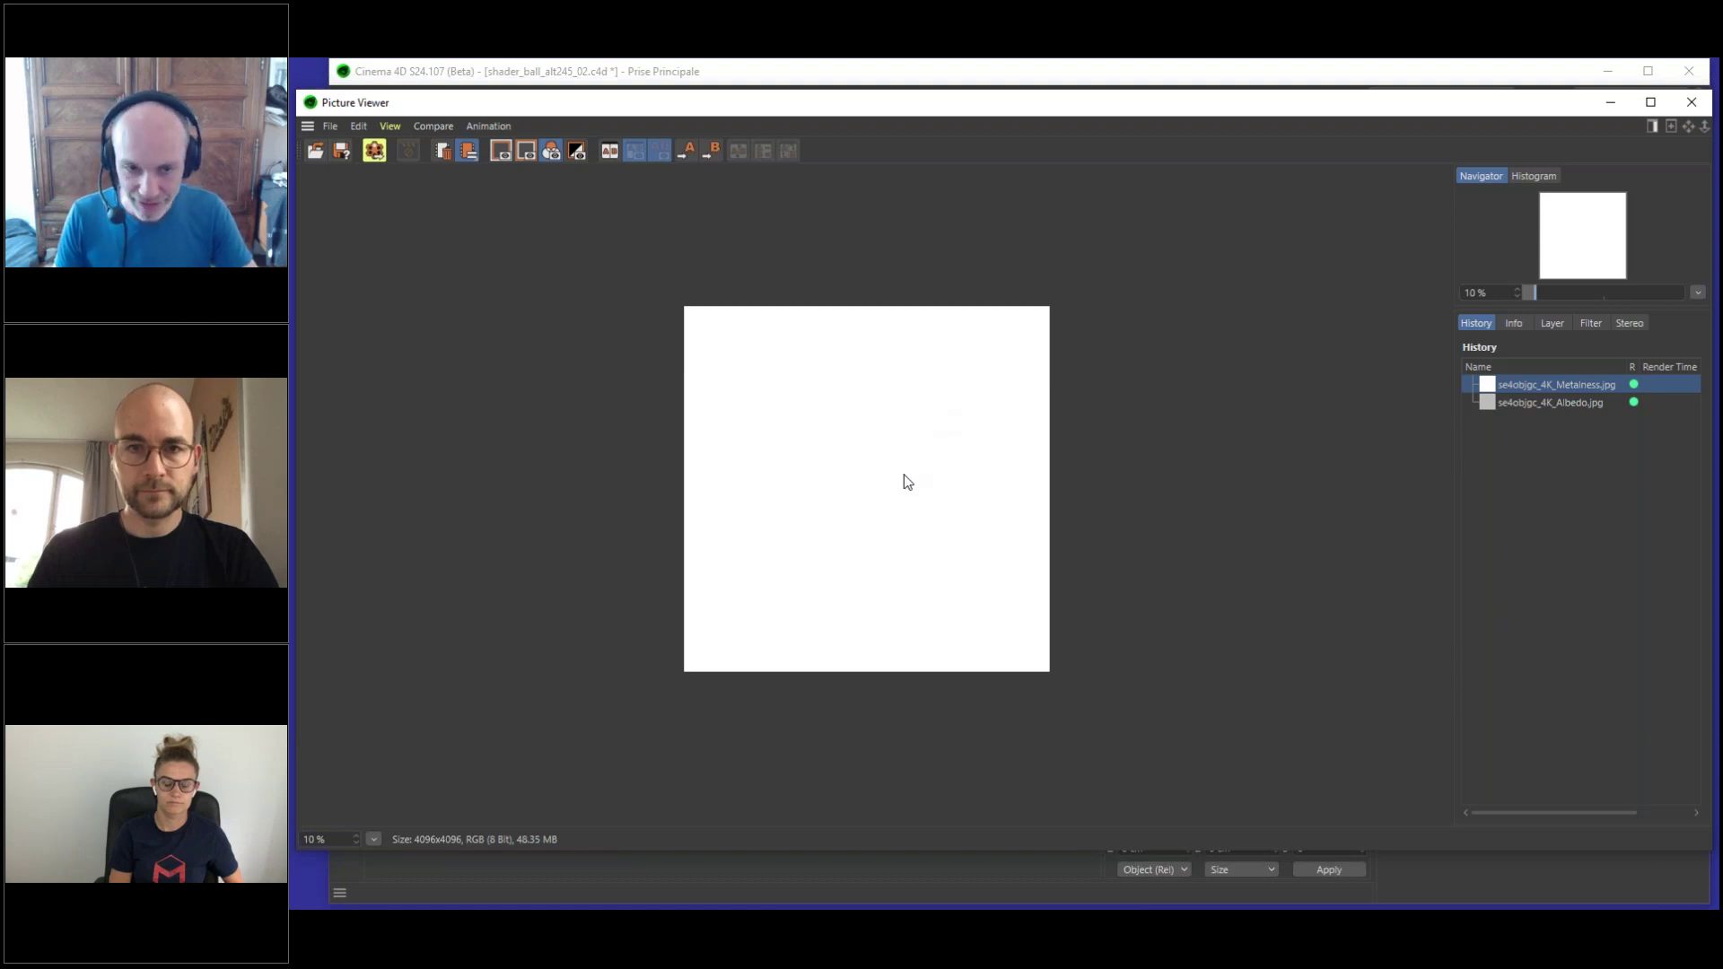
{"action": "scroll", "coordinate": [906, 482], "scroll_direction": "up", "scroll_amount": 1}
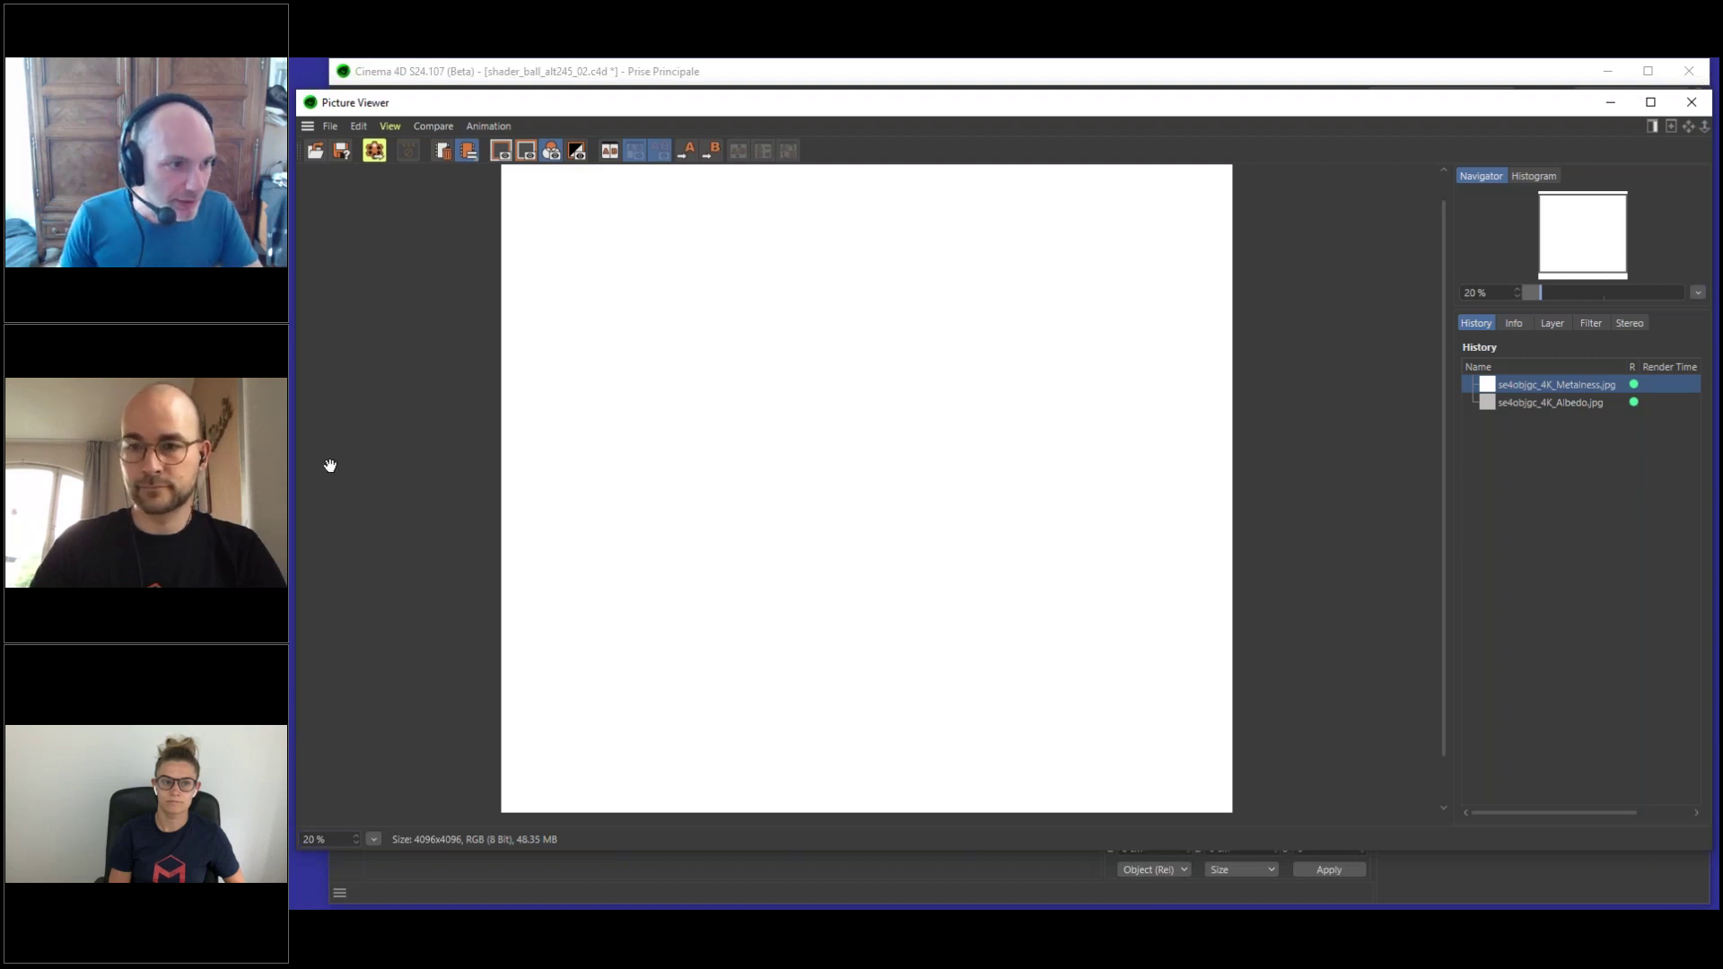
{"action": "left_click_drag", "start_coordinate": [331, 465], "coordinate": [869, 623]}
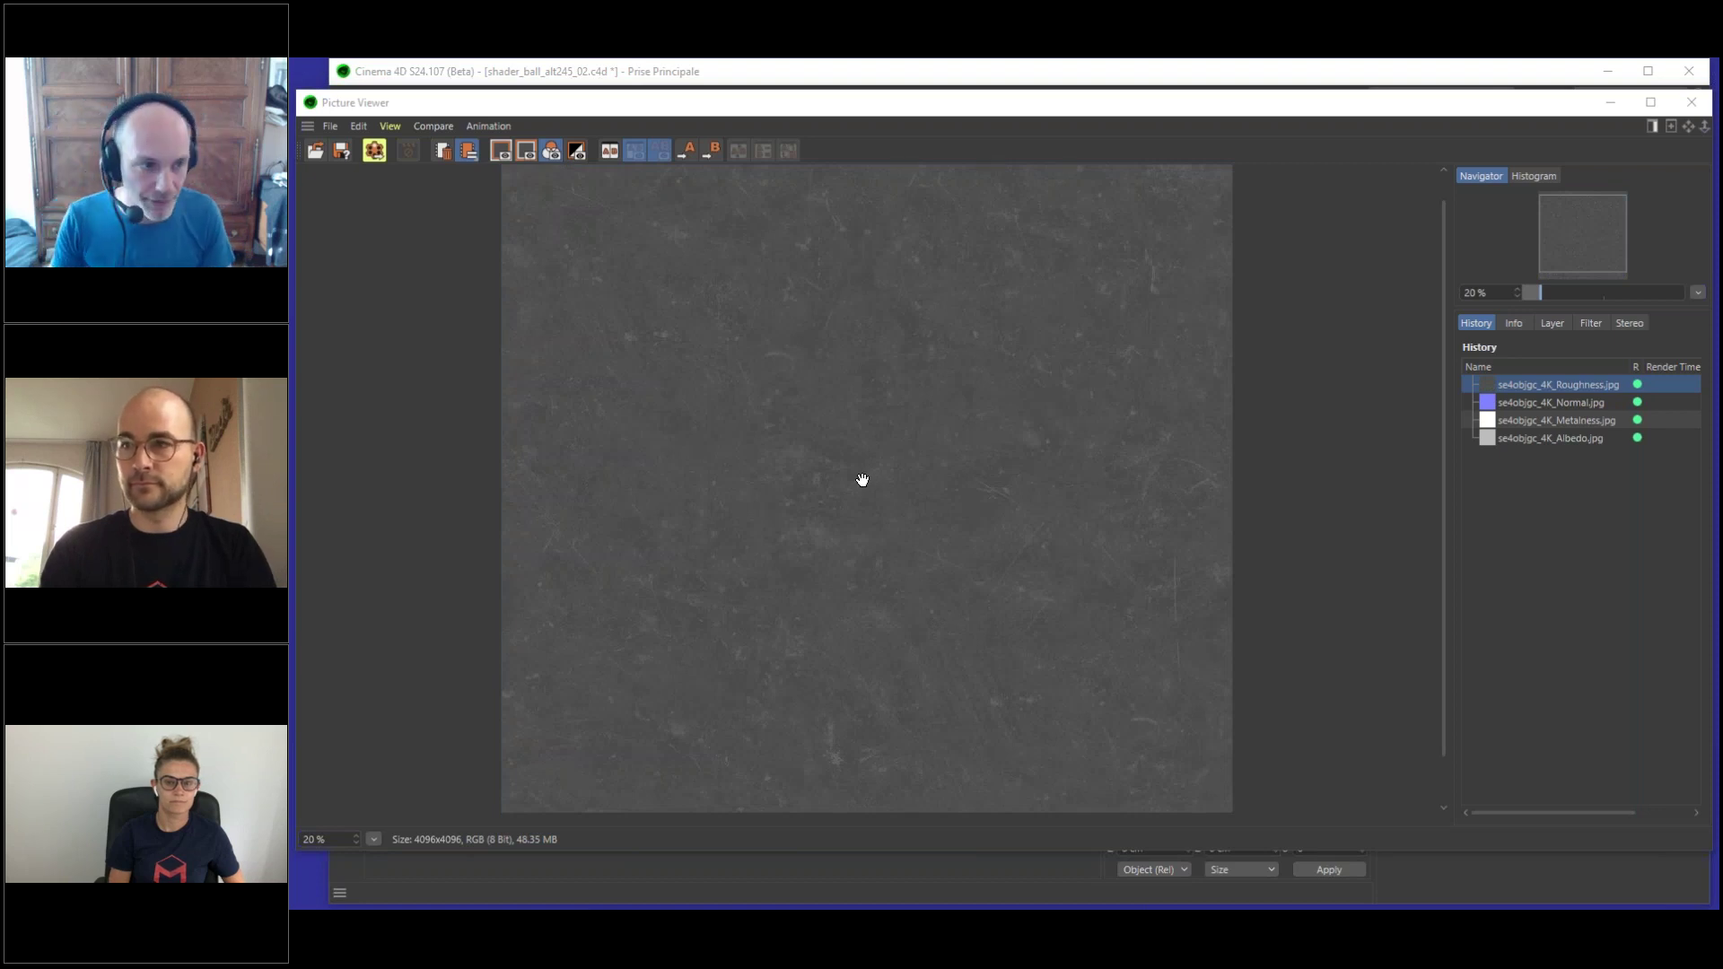
- Compare the Normal, Roughness and Albedo maps from the history, then close the viewer
{"action": "left_click", "coordinate": [1575, 404]}
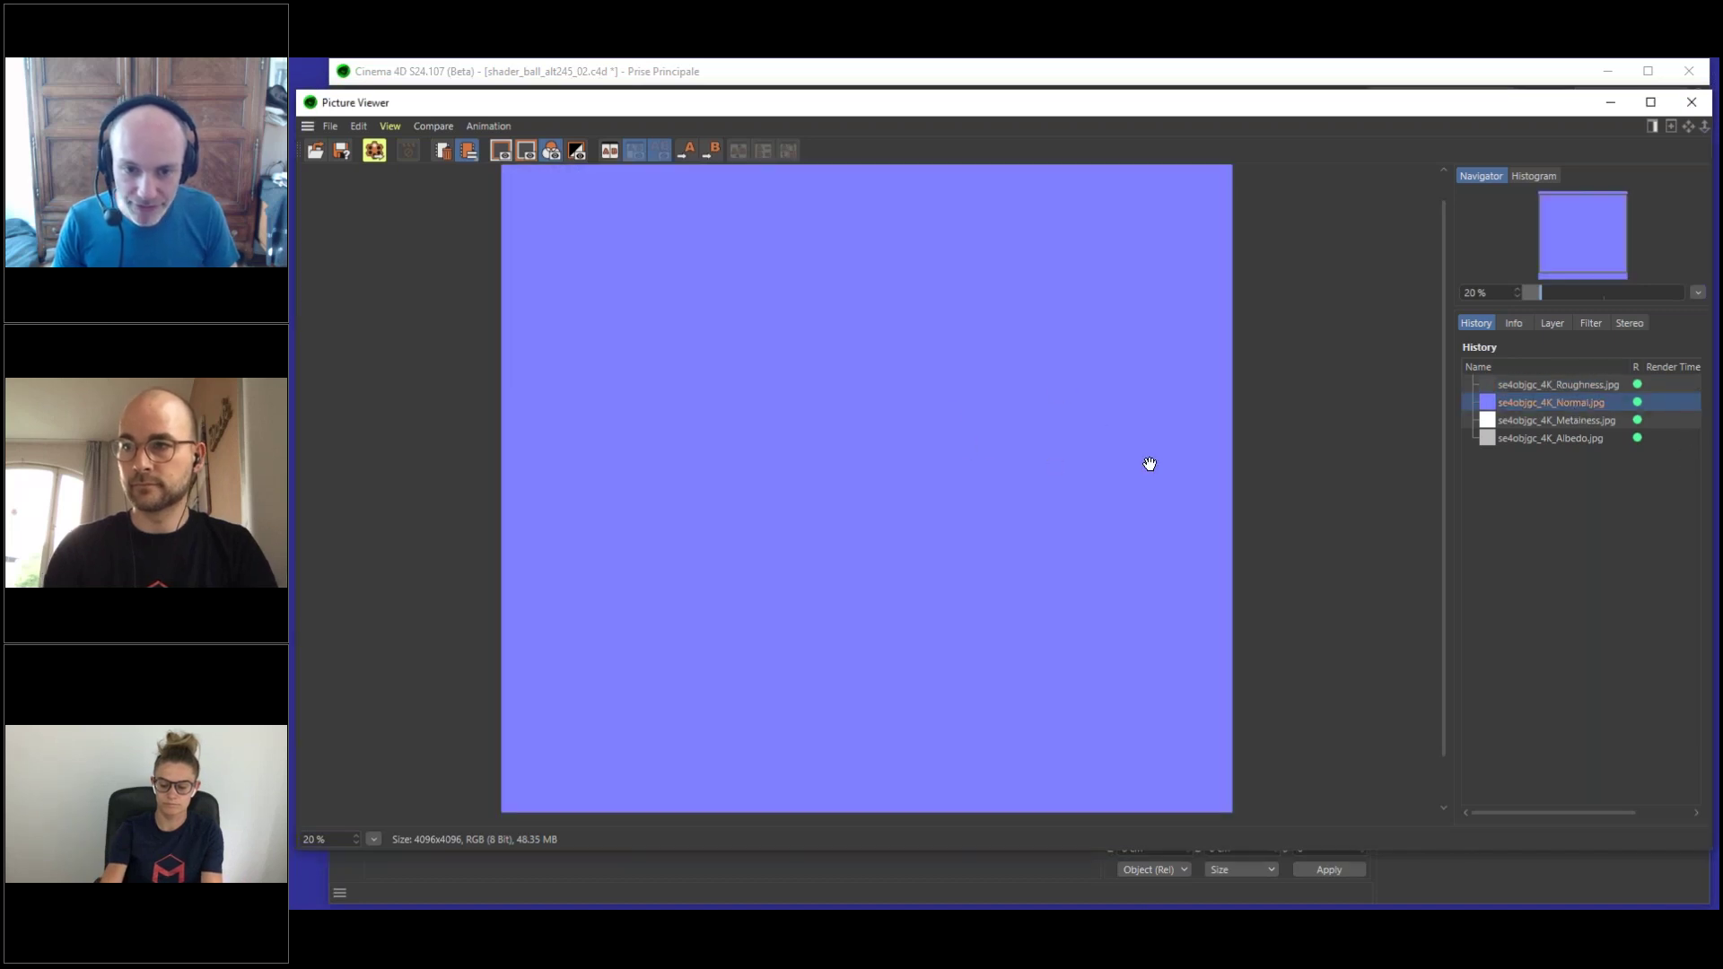
{"action": "left_click", "coordinate": [1569, 384]}
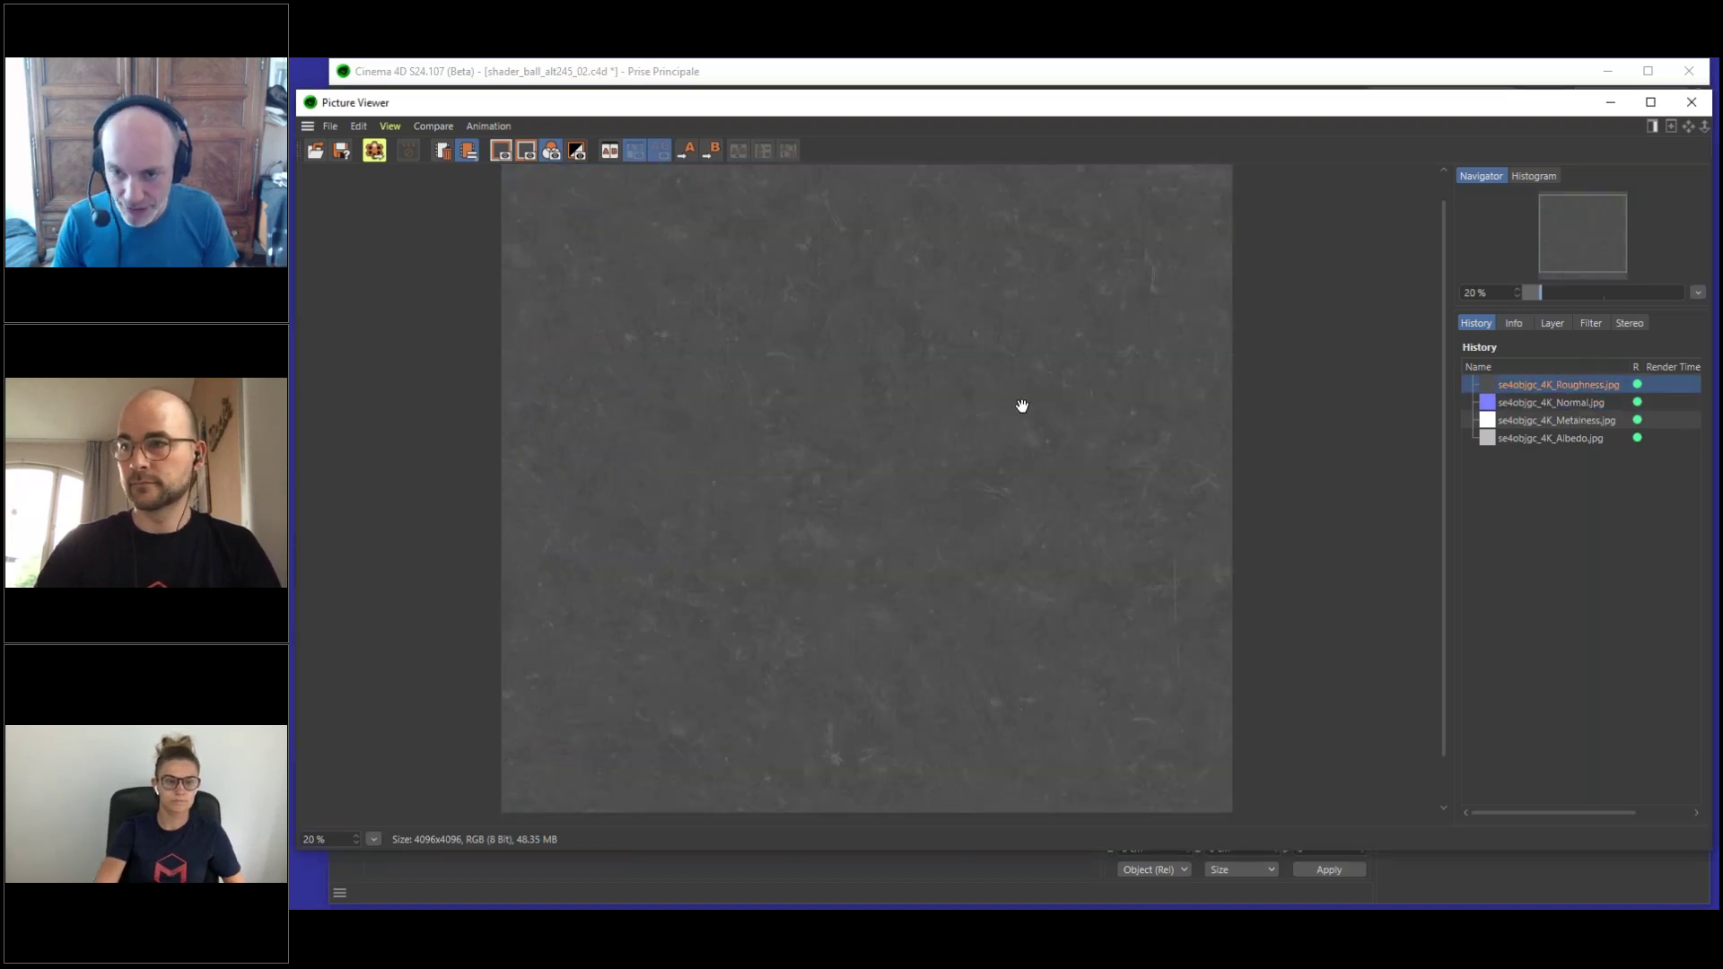
{"action": "left_click", "coordinate": [1544, 439]}
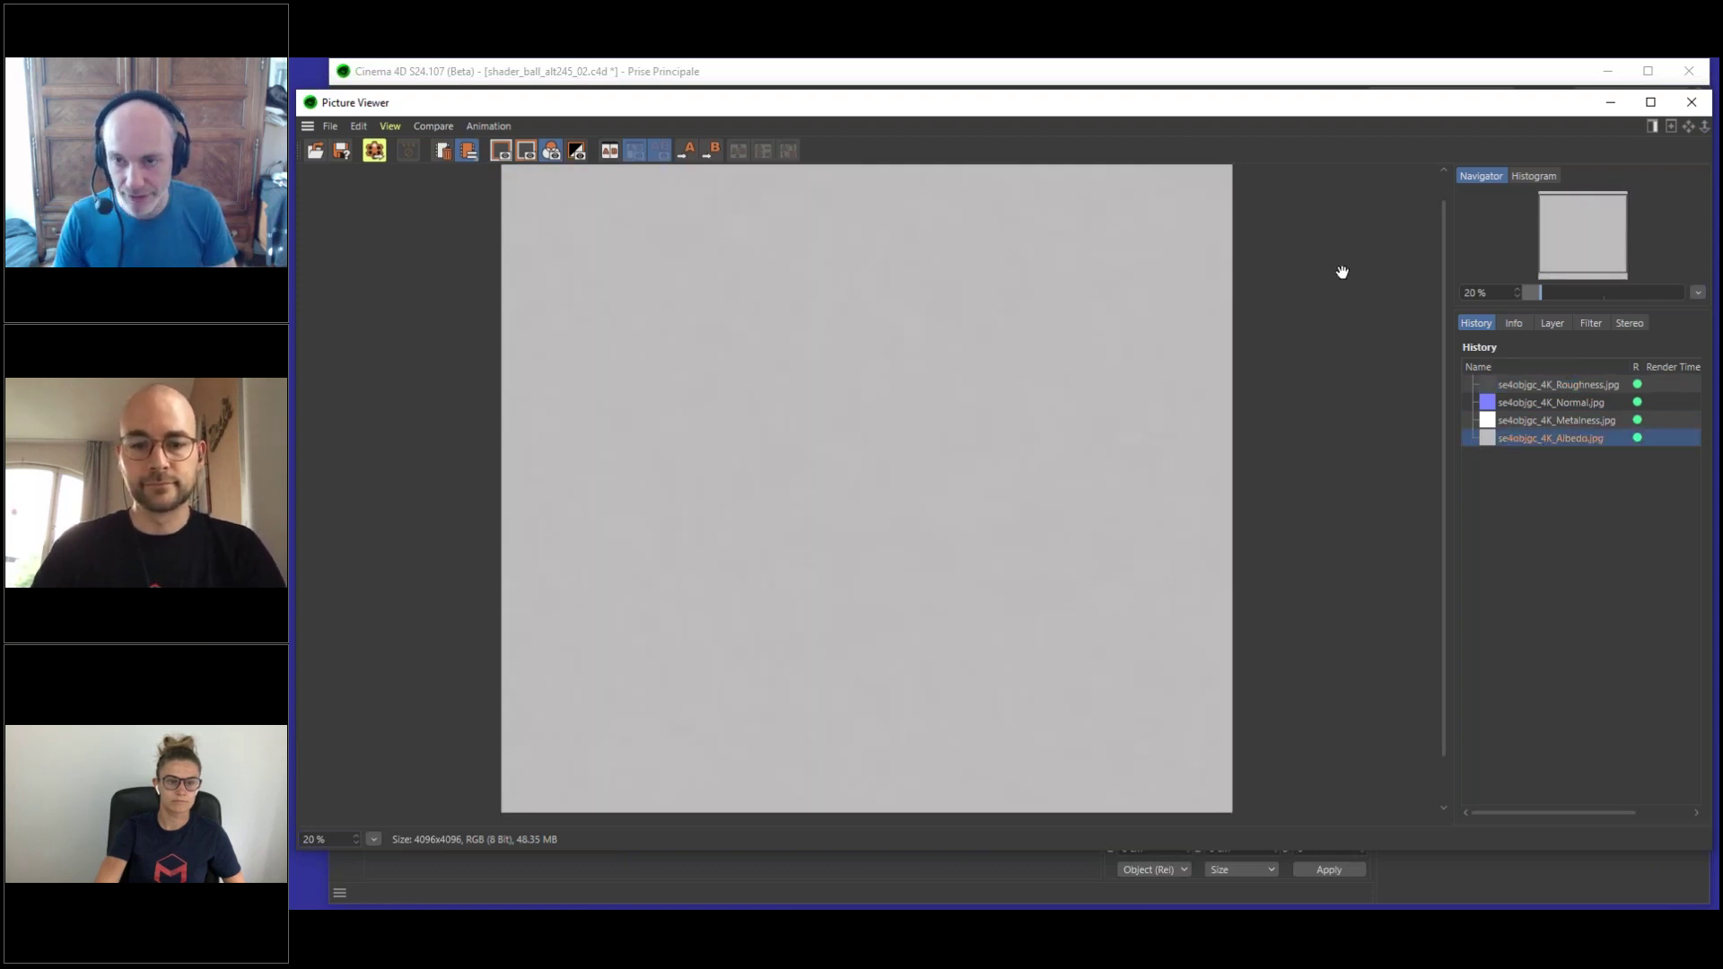
{"action": "left_click", "coordinate": [1692, 104]}
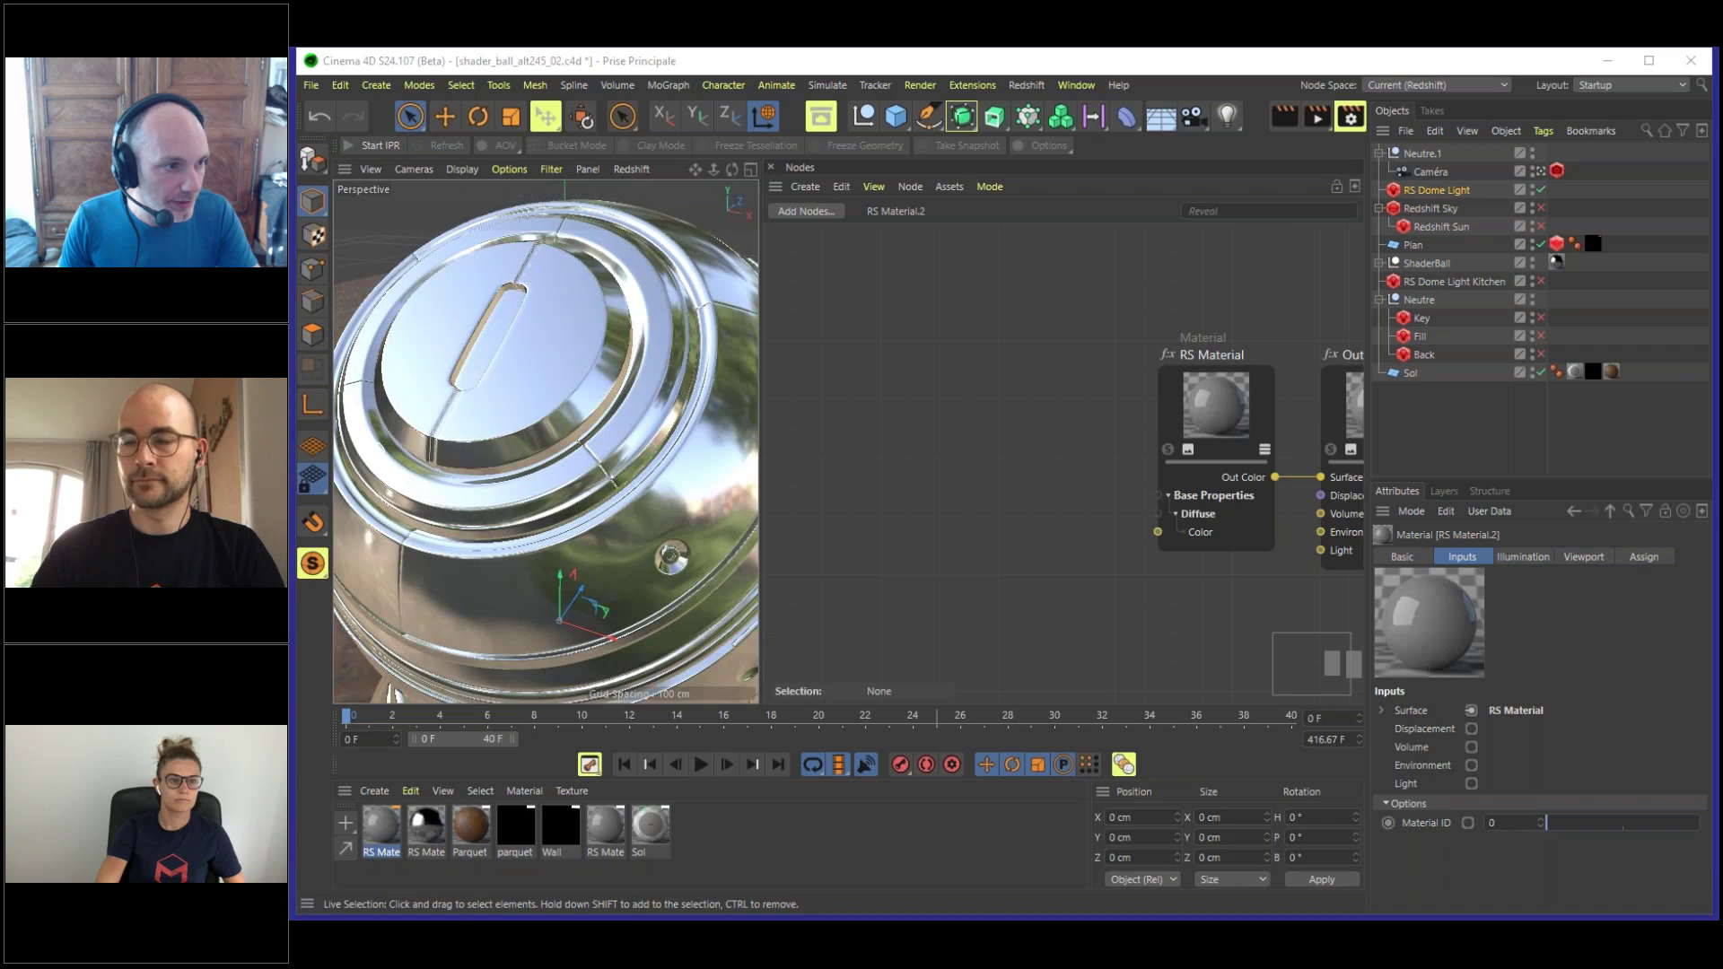
- Drop the four texture maps into RS Material.2's graph and stack the Texture nodes left of RS Material
{"action": "left_click_drag", "start_coordinate": [289, 492], "coordinate": [945, 400]}
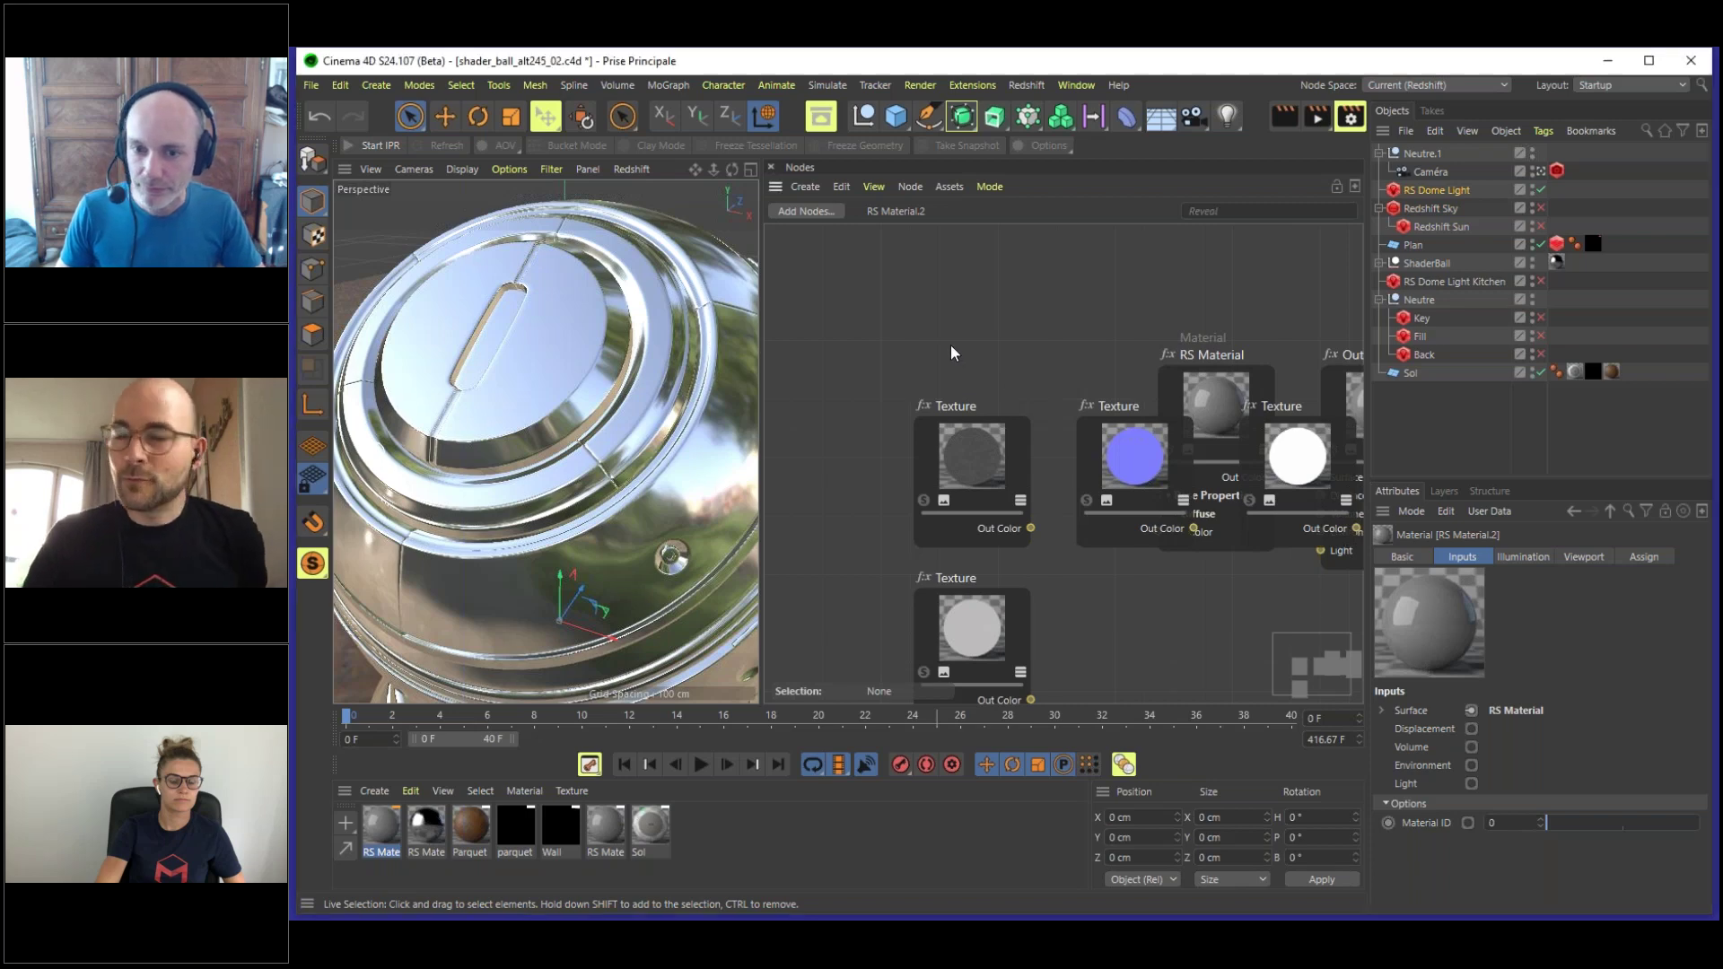
{"action": "left_click_drag", "start_coordinate": [983, 463], "coordinate": [928, 304]}
{"action": "left_click_drag", "start_coordinate": [1293, 455], "coordinate": [874, 440]}
{"action": "left_click_drag", "start_coordinate": [1129, 454], "coordinate": [1033, 479]}
{"action": "left_click_drag", "start_coordinate": [1000, 627], "coordinate": [887, 613]}
{"action": "left_click_drag", "start_coordinate": [1041, 463], "coordinate": [1036, 503]}
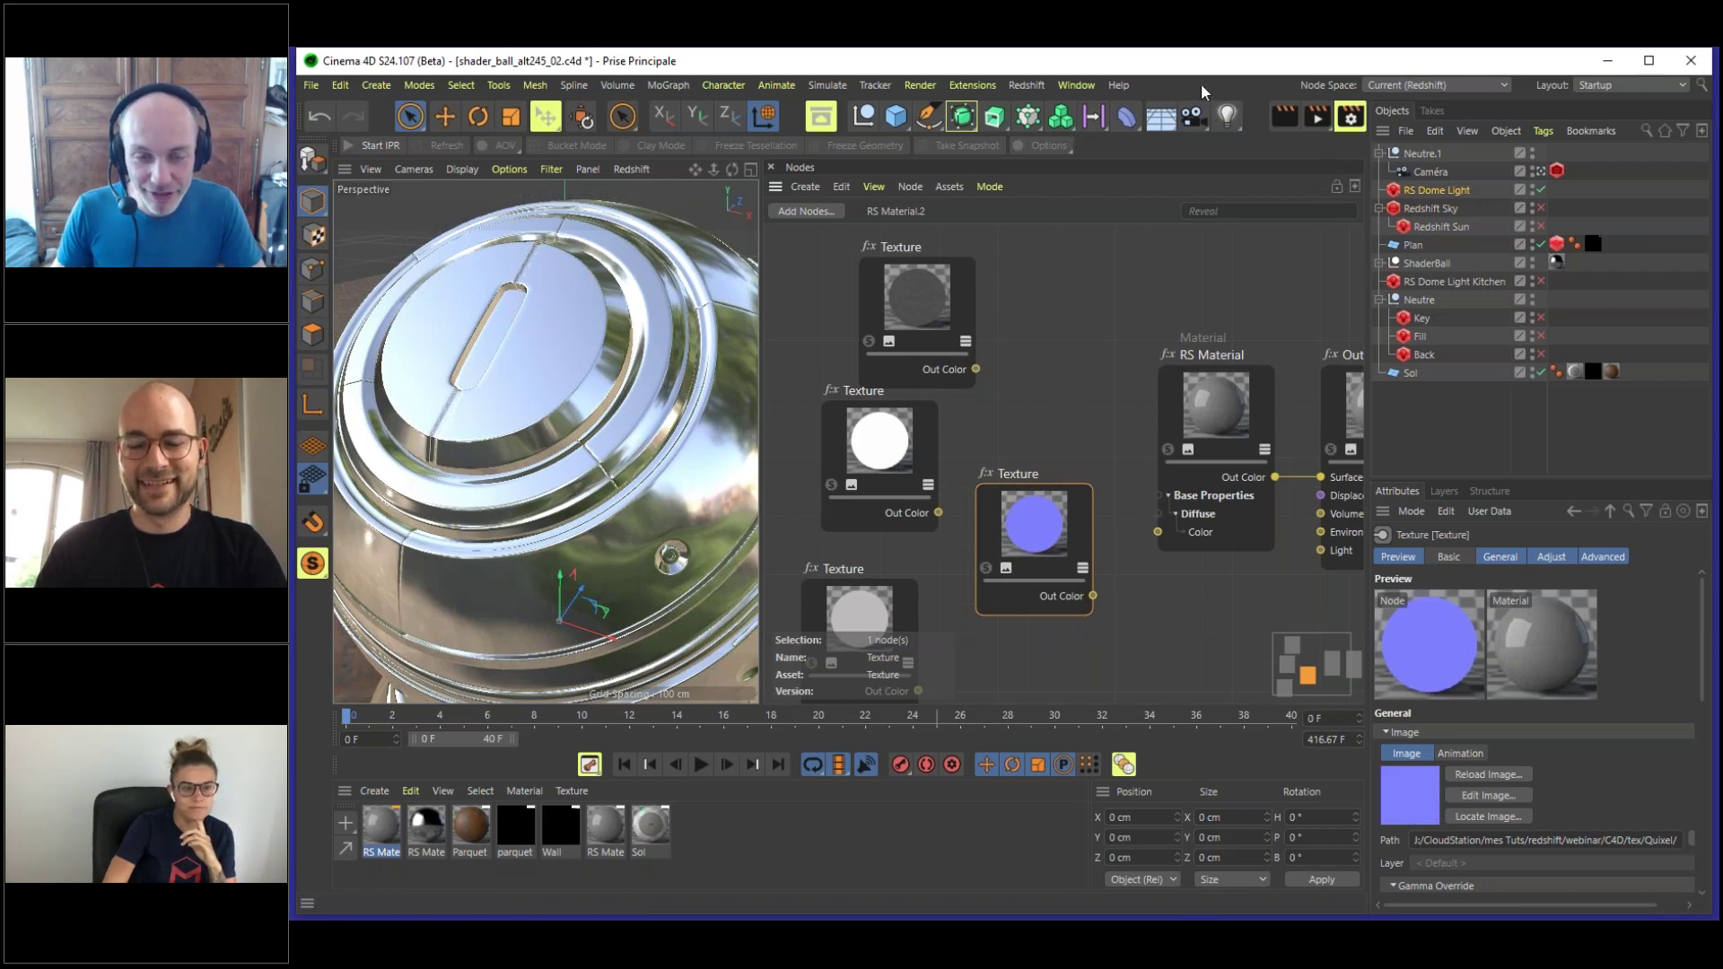
- Switch the interface to the Standard layout with the viewport on the shader ball
{"action": "left_click", "coordinate": [1606, 90]}
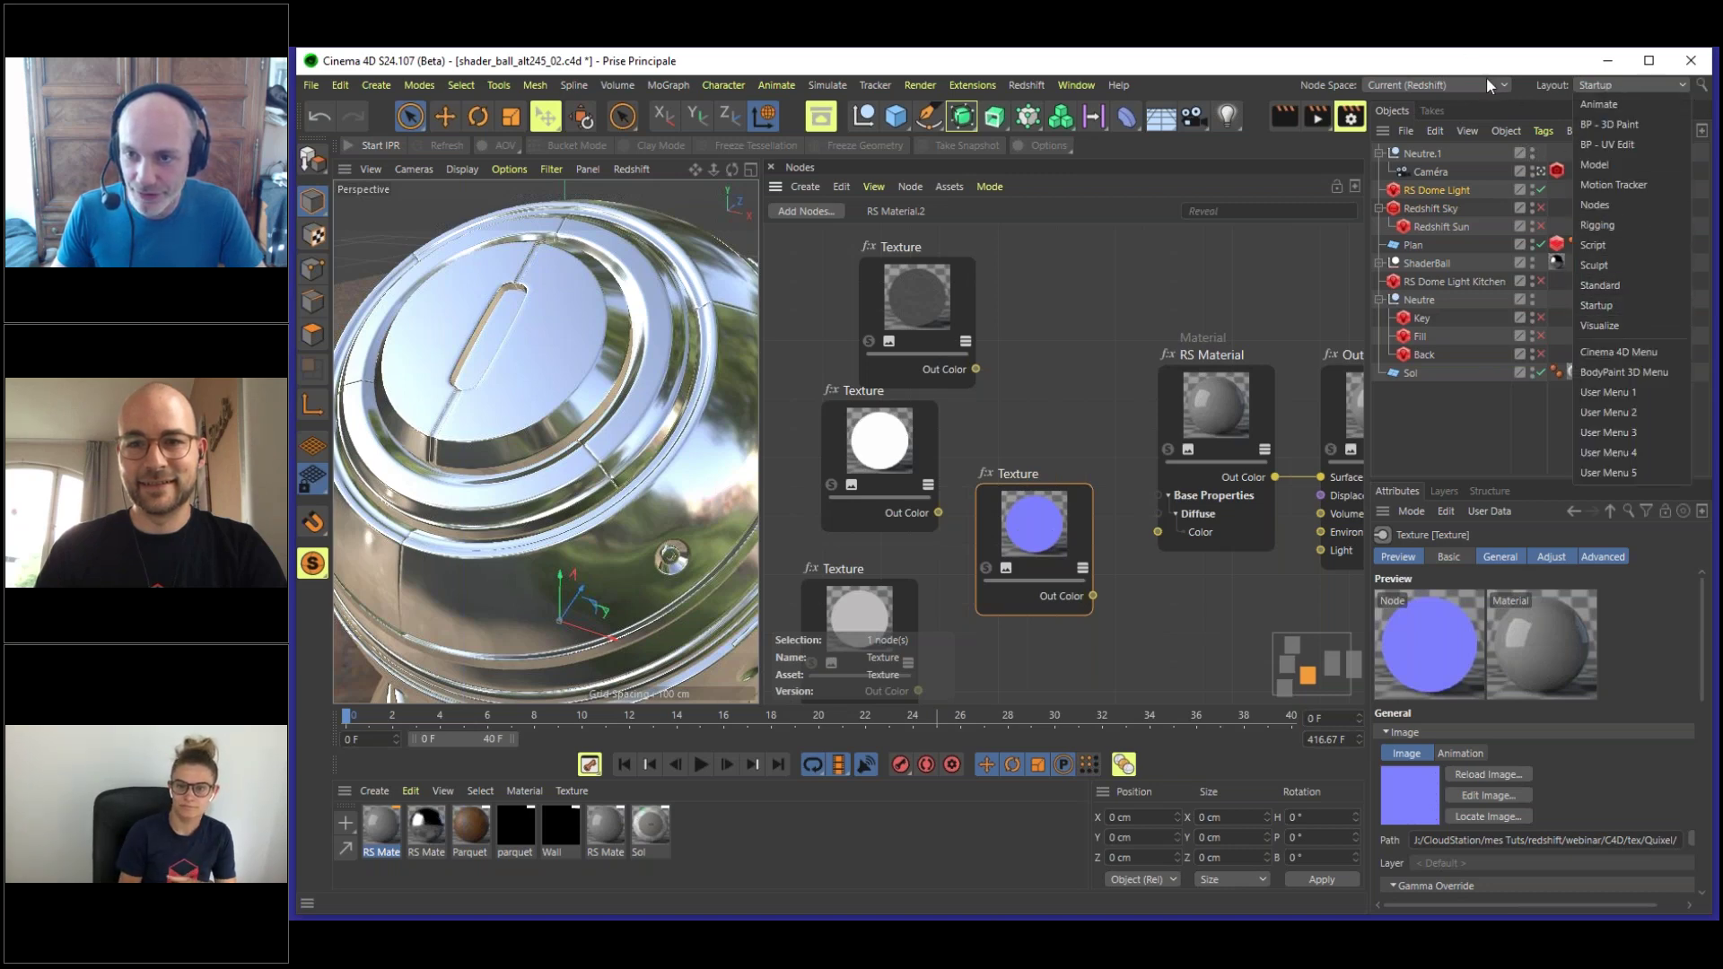
{"action": "left_click", "coordinate": [1409, 52]}
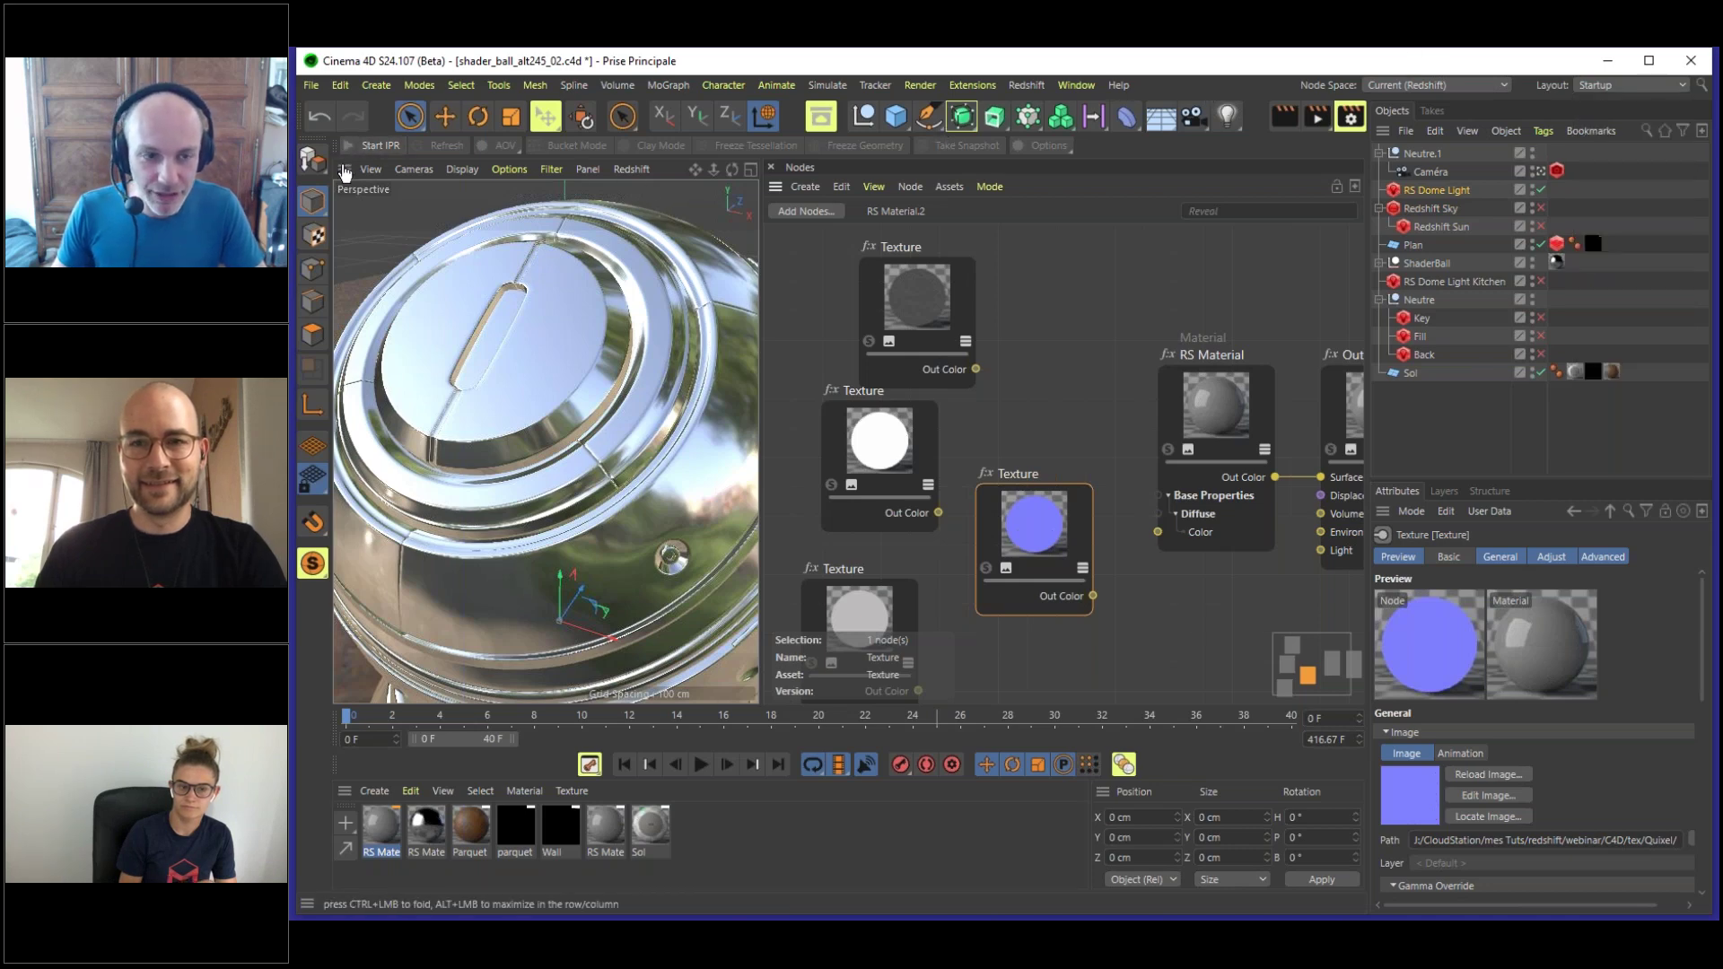
{"action": "left_click", "coordinate": [1610, 84]}
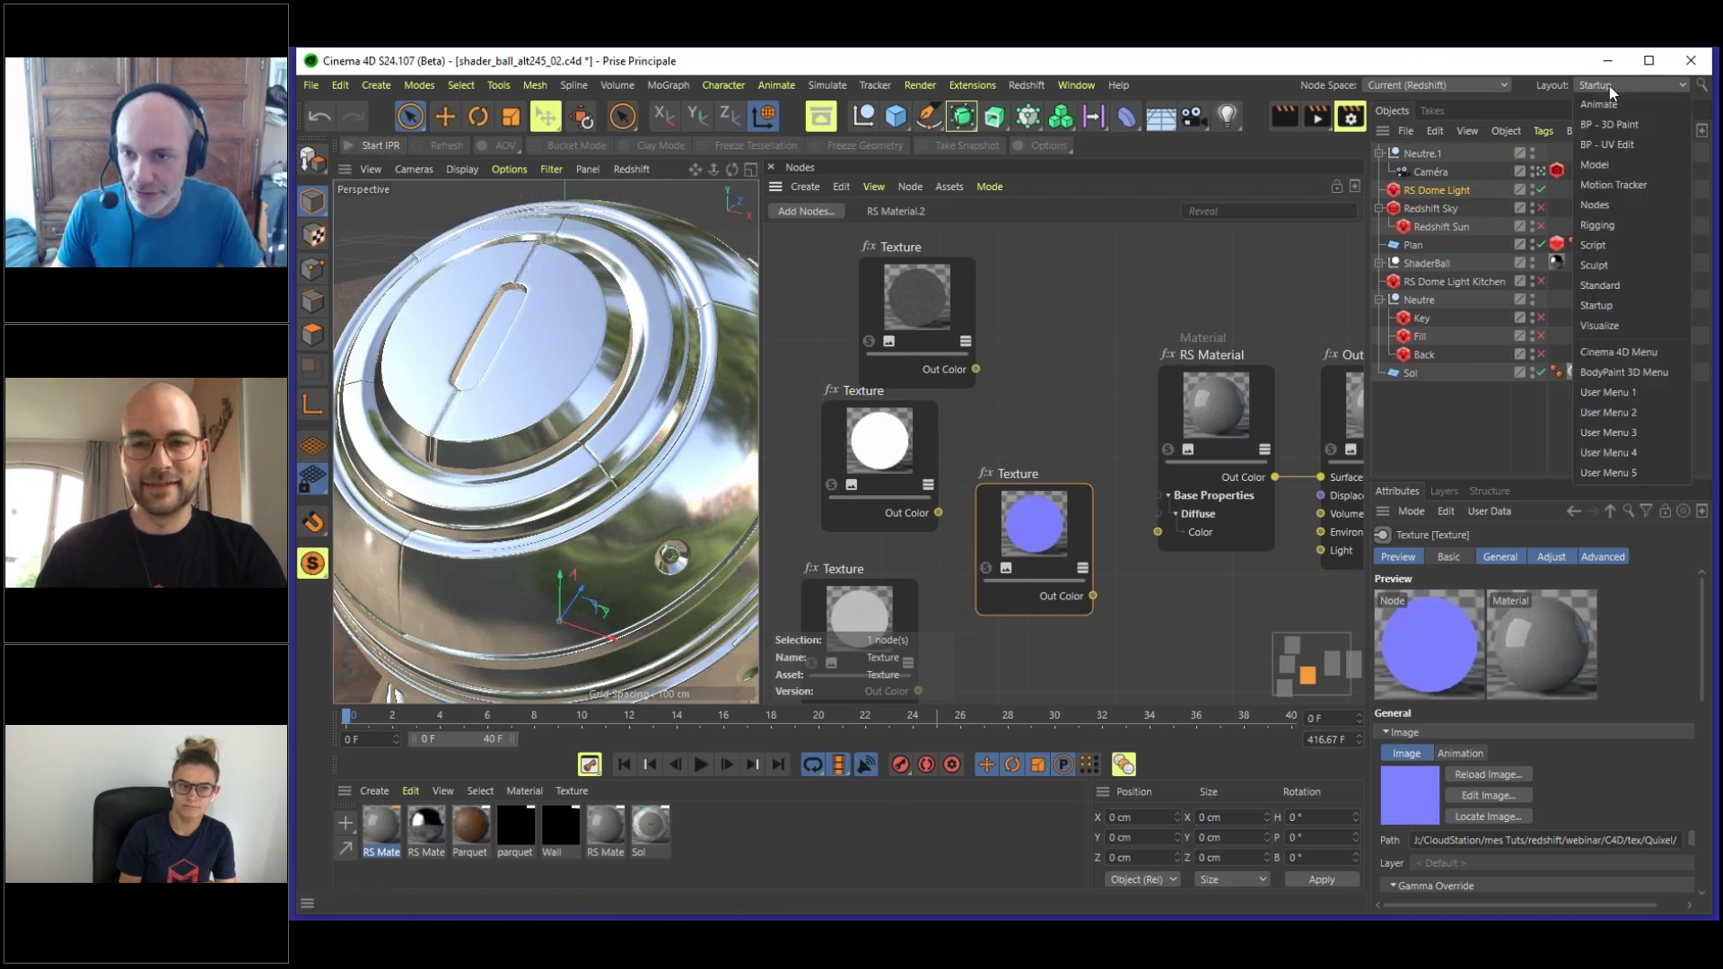
{"action": "left_click", "coordinate": [1601, 286]}
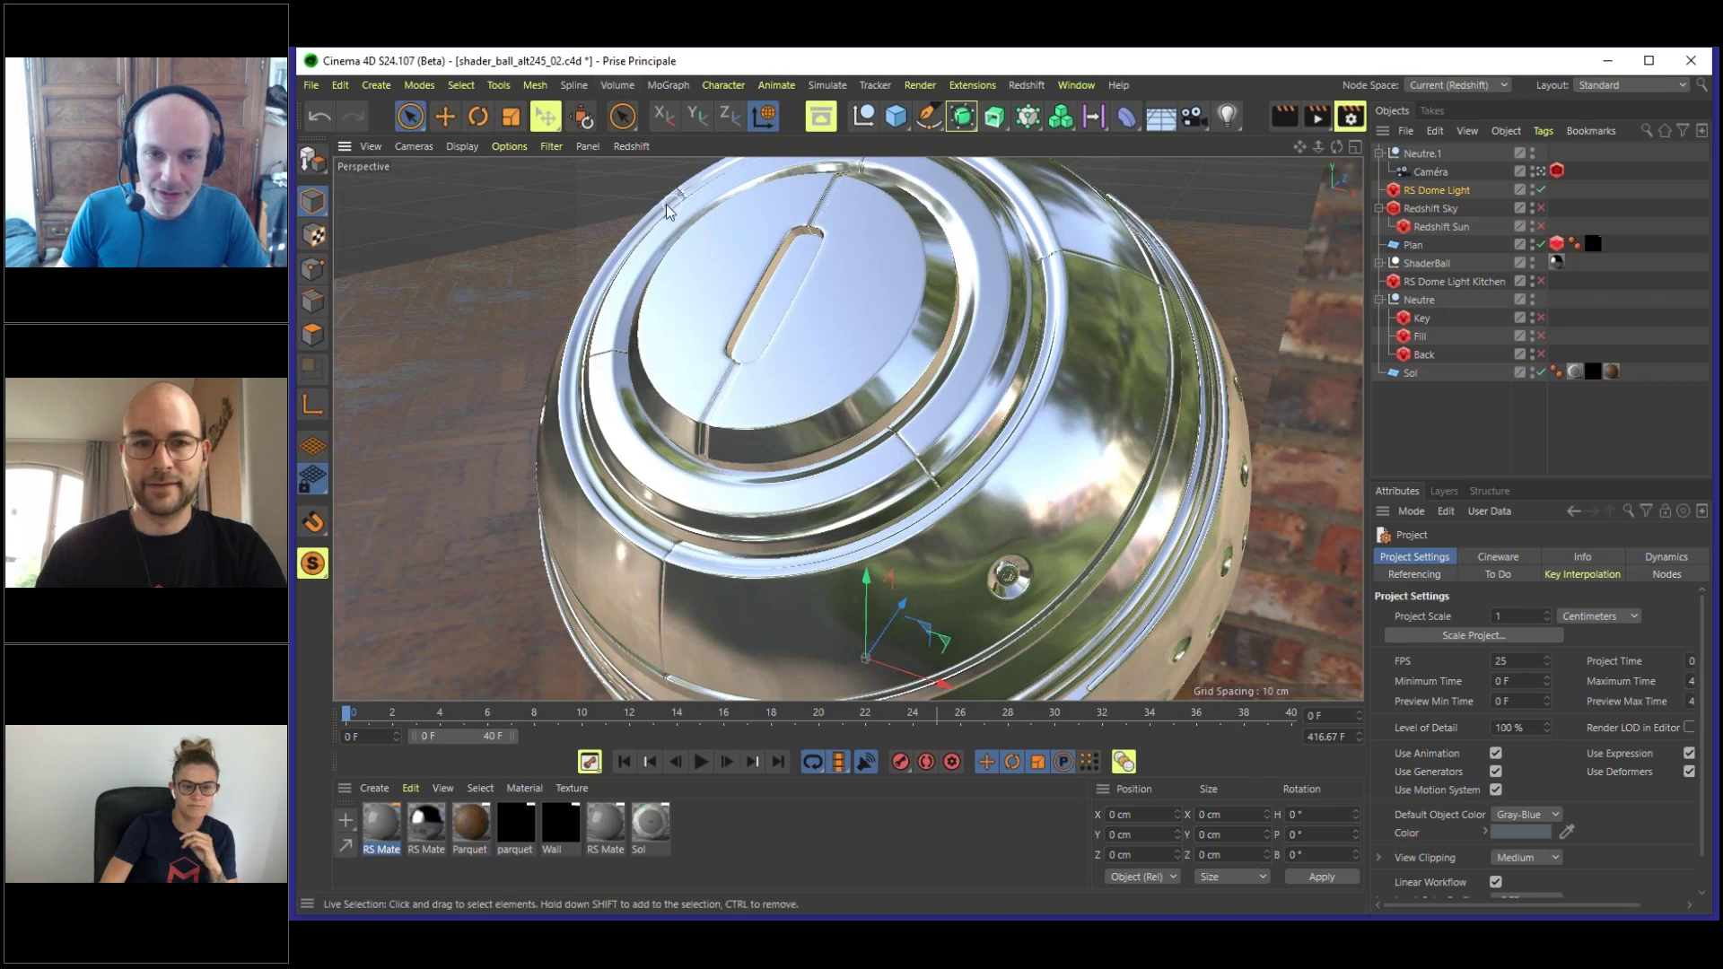
{"action": "left_click", "coordinate": [634, 147]}
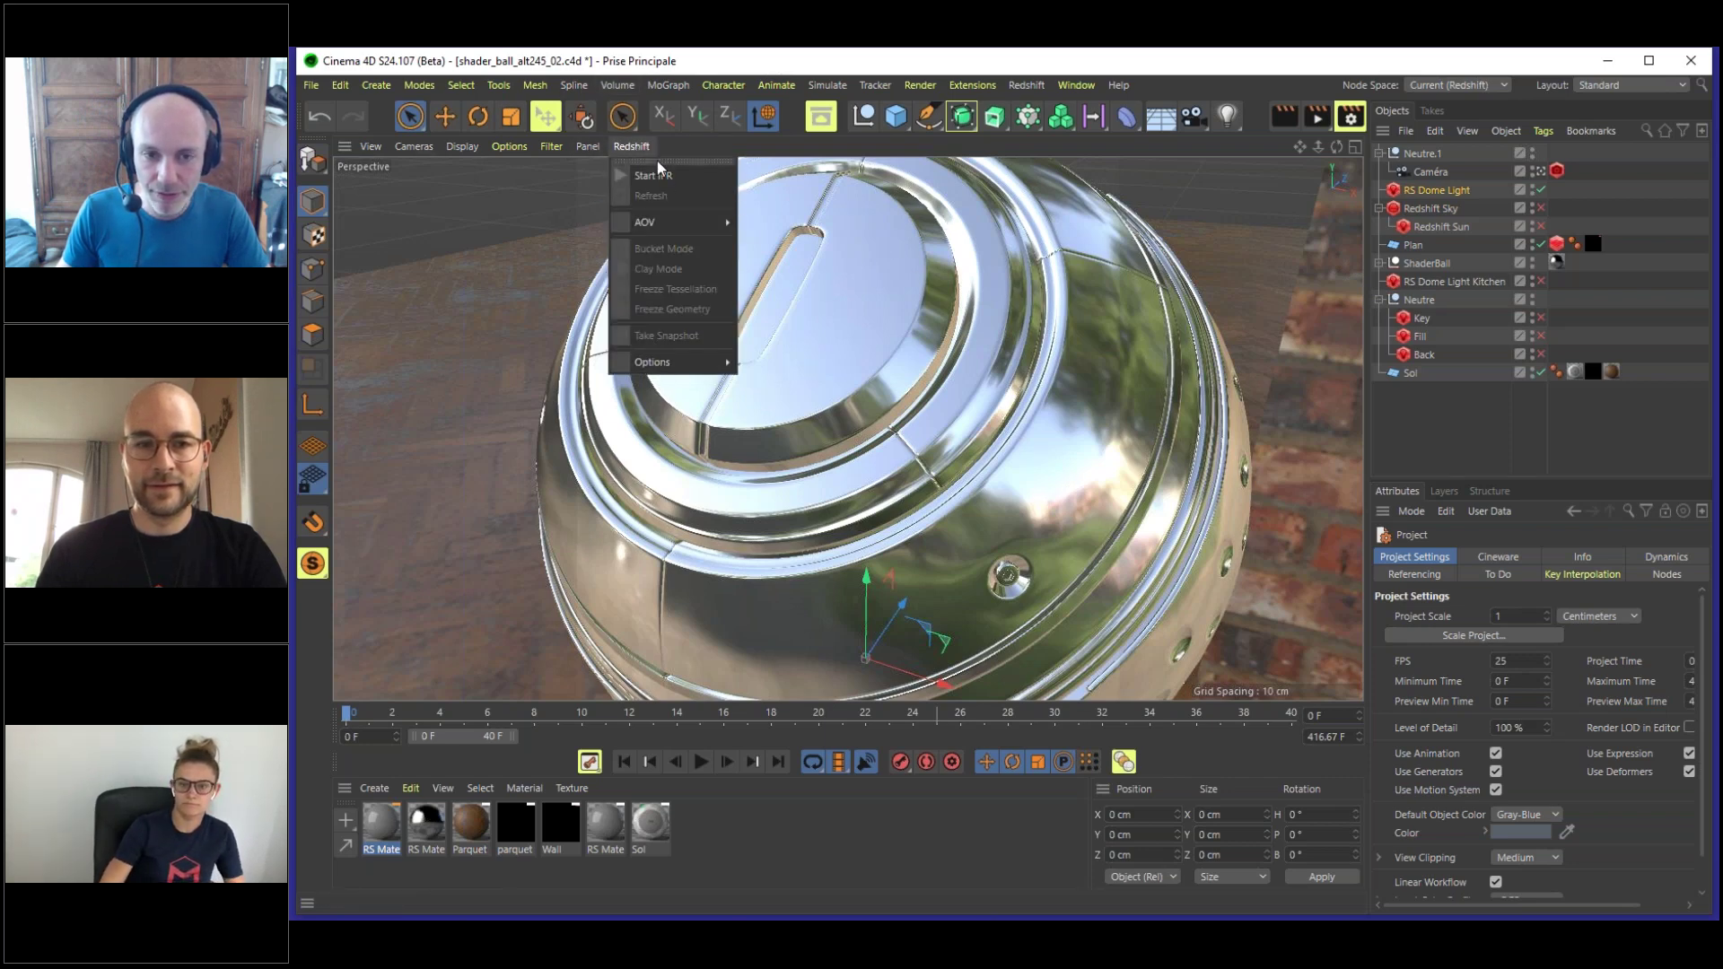
- Dock the Redshift render commands above the viewport and enlarge the viewport downward
{"action": "mouse_move", "coordinate": [661, 218]}
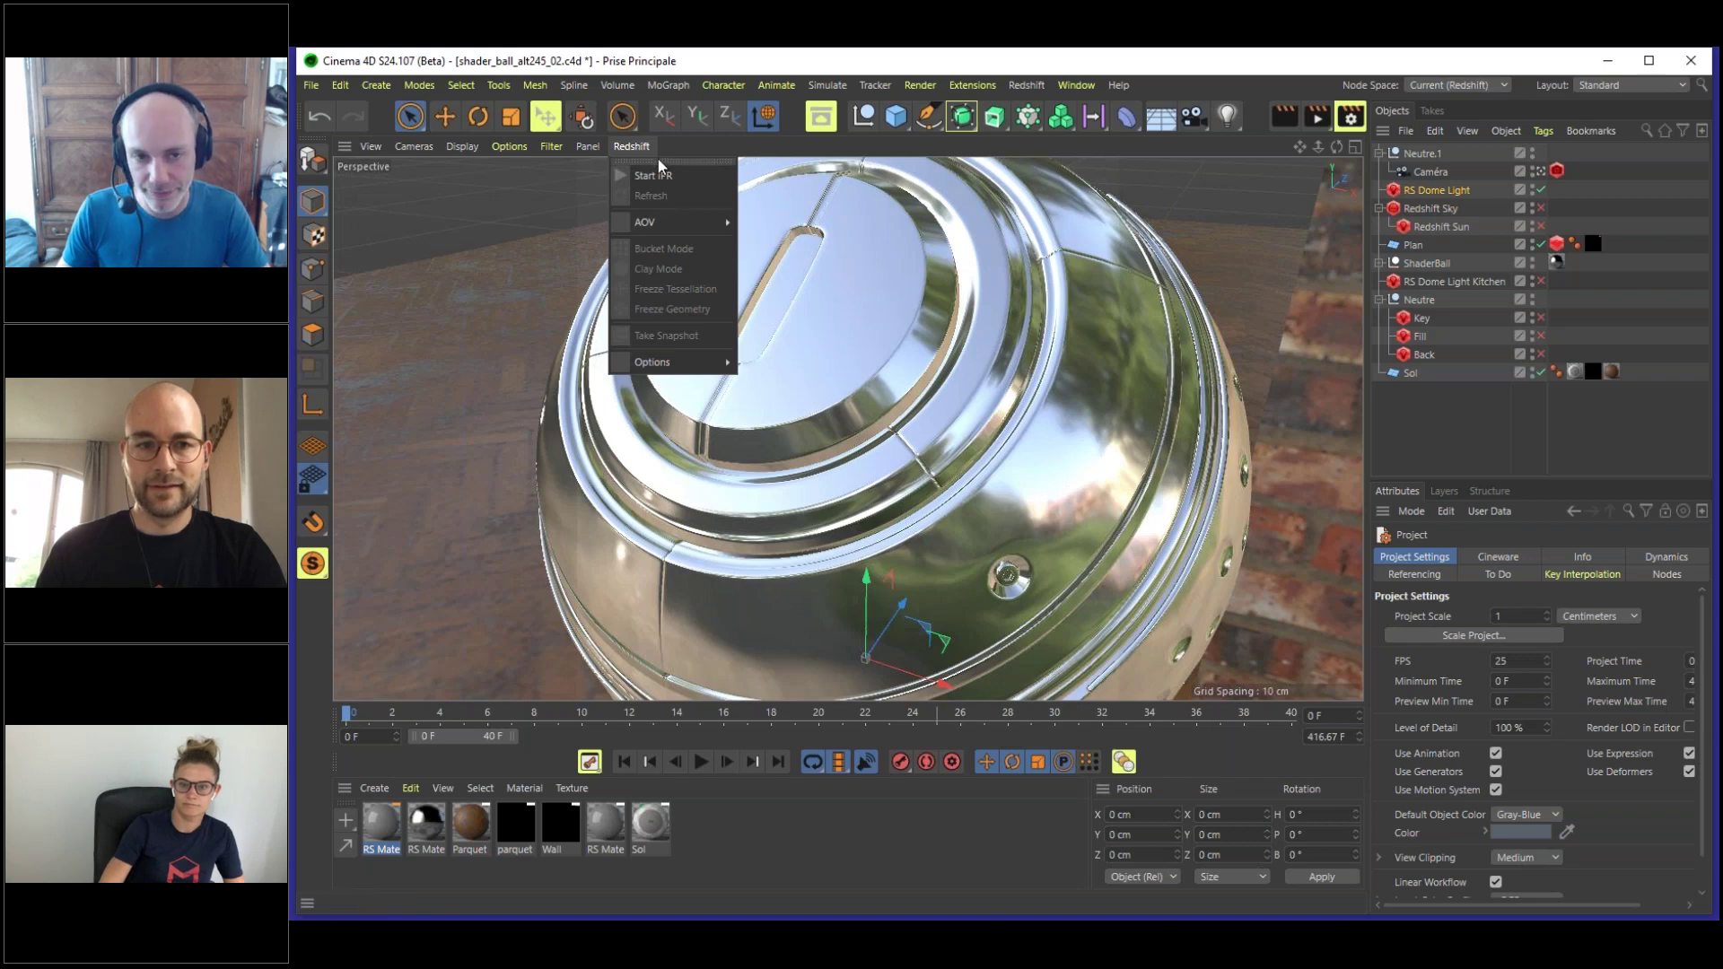
{"action": "left_click_drag", "start_coordinate": [675, 160], "coordinate": [722, 321]}
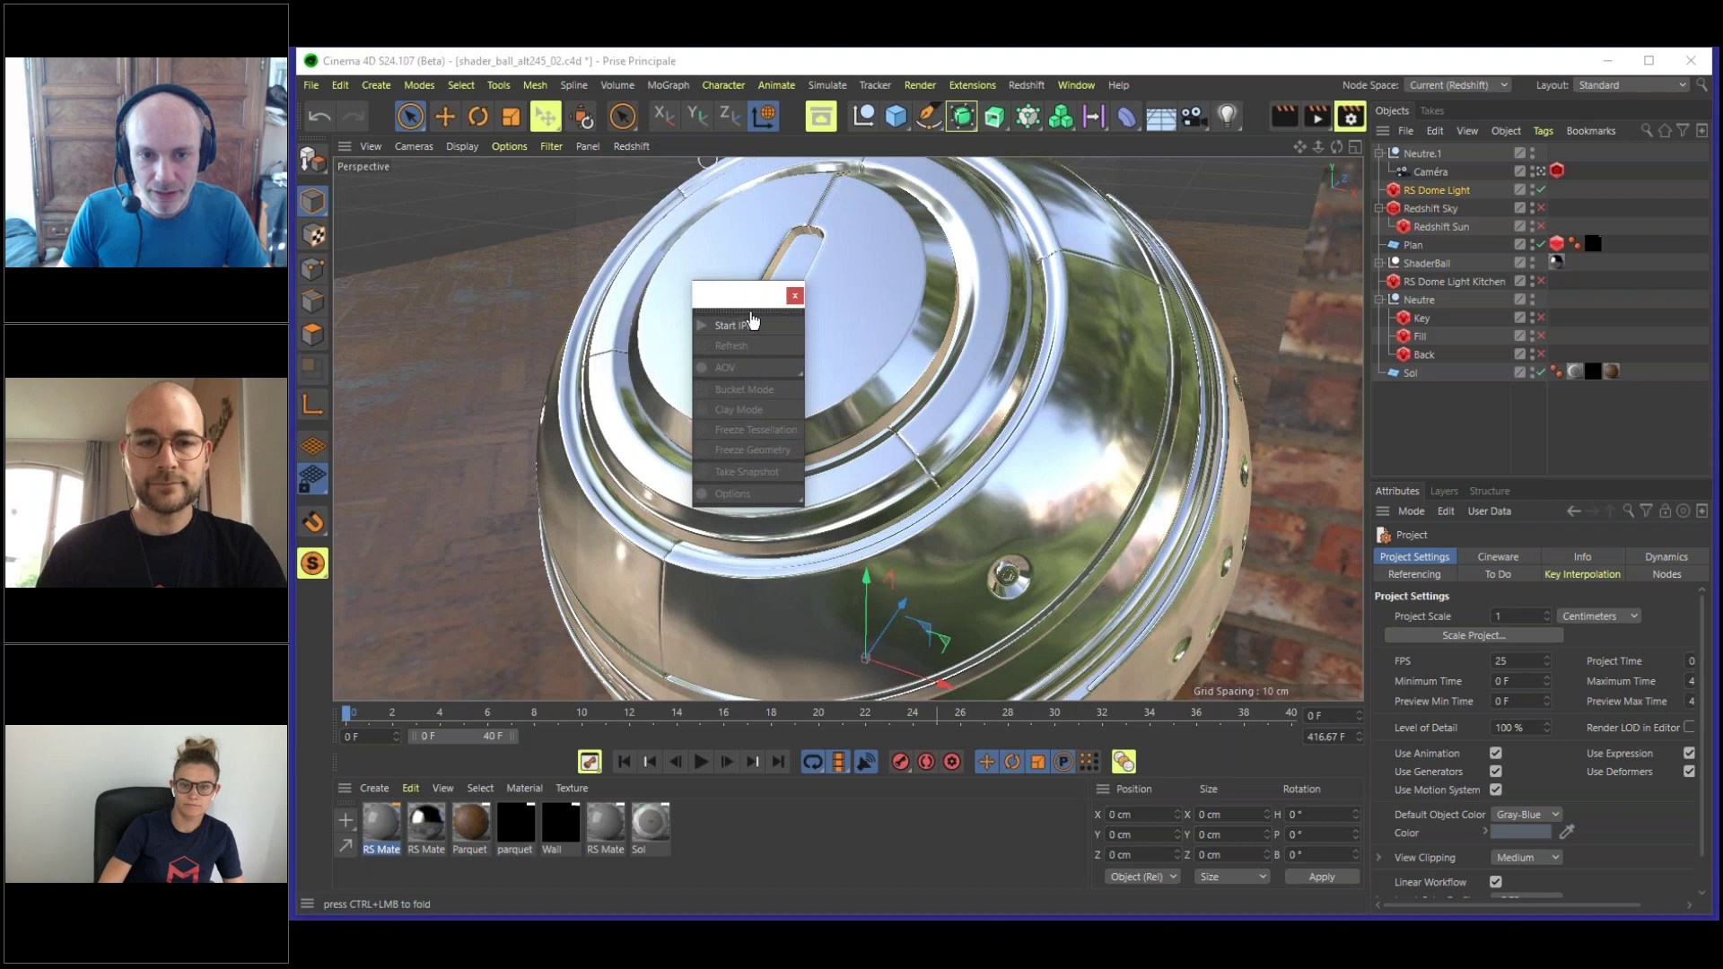
{"action": "left_click_drag", "start_coordinate": [470, 138], "coordinate": [470, 138]}
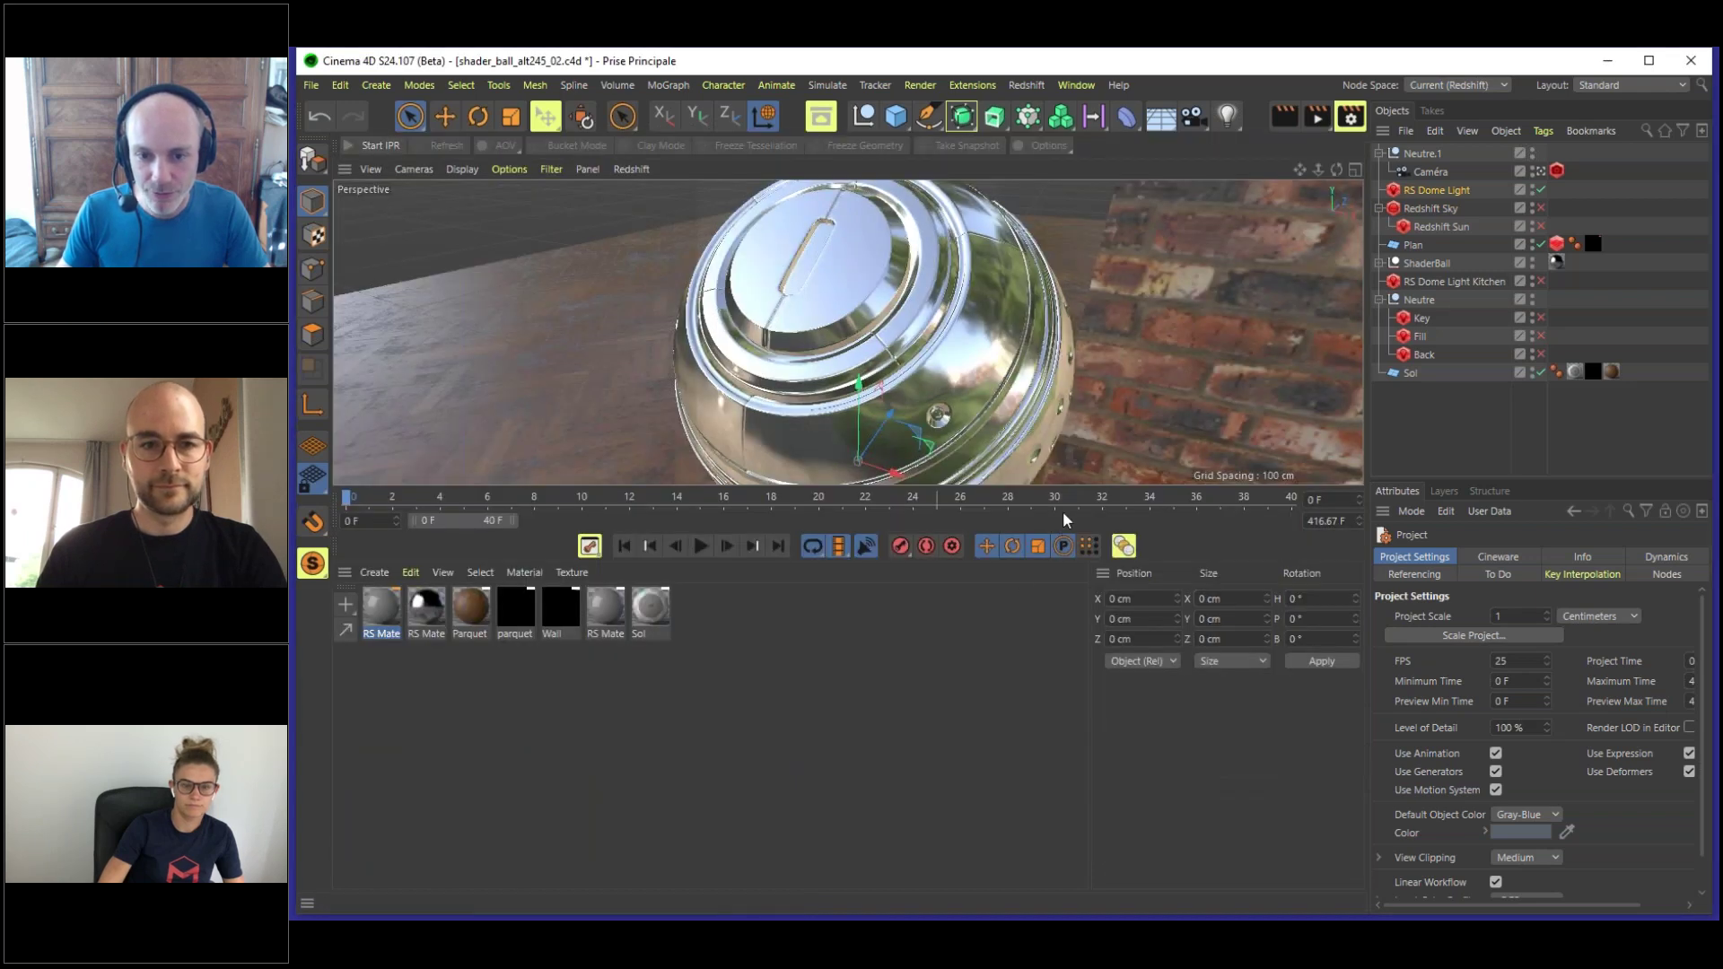
{"action": "left_click_drag", "start_coordinate": [1065, 490], "coordinate": [1059, 774]}
{"action": "left_click", "coordinate": [383, 829]}
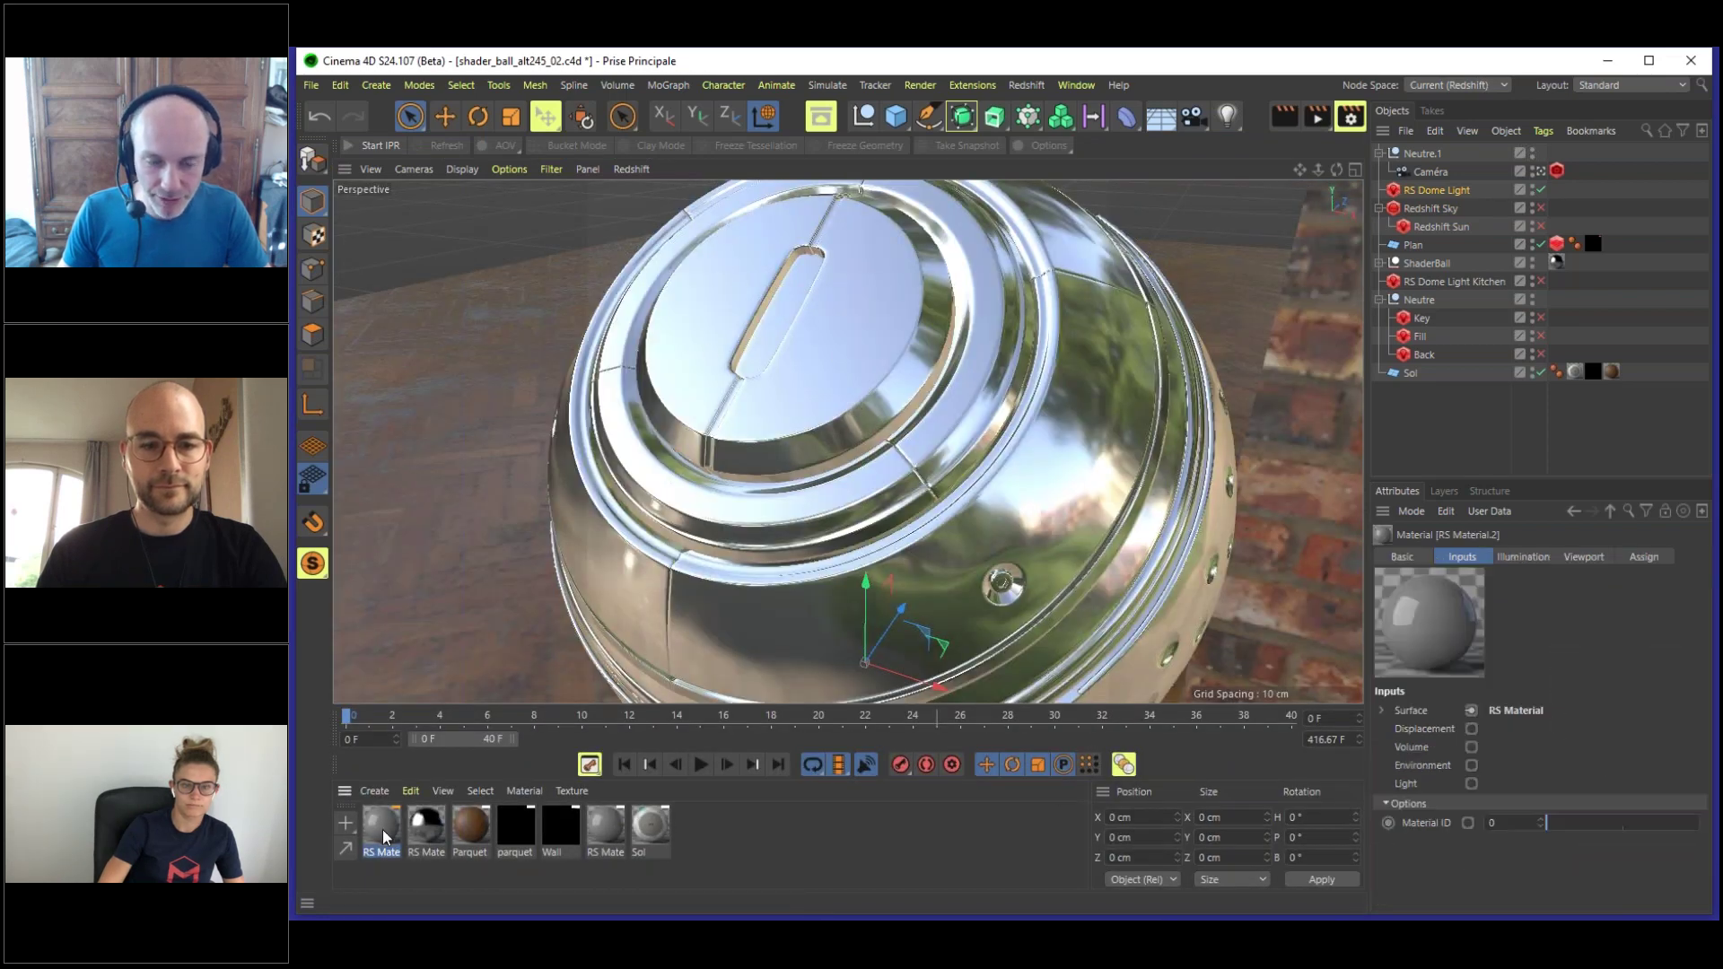
- Open RS Material.2's node graph in a floating Nodes window and move it off the side panels
{"action": "double_click", "coordinate": [382, 830]}
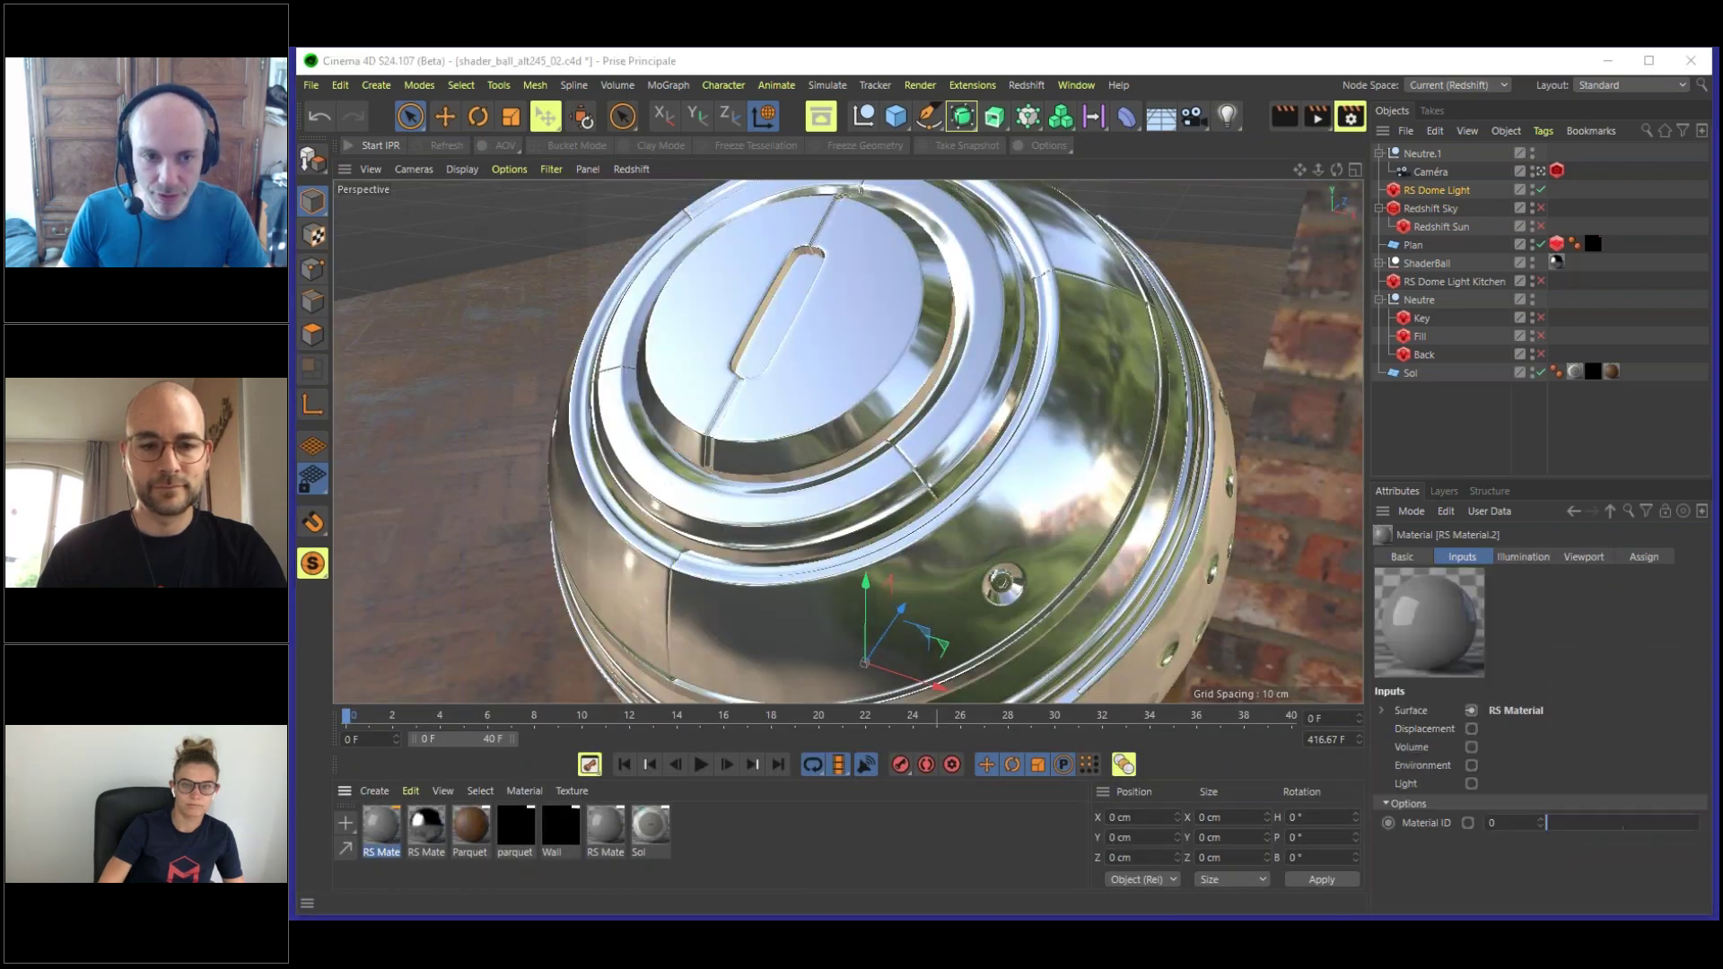
{"action": "left_click_drag", "start_coordinate": [692, 268], "coordinate": [995, 261]}
{"action": "left_click_drag", "start_coordinate": [795, 230], "coordinate": [569, 236]}
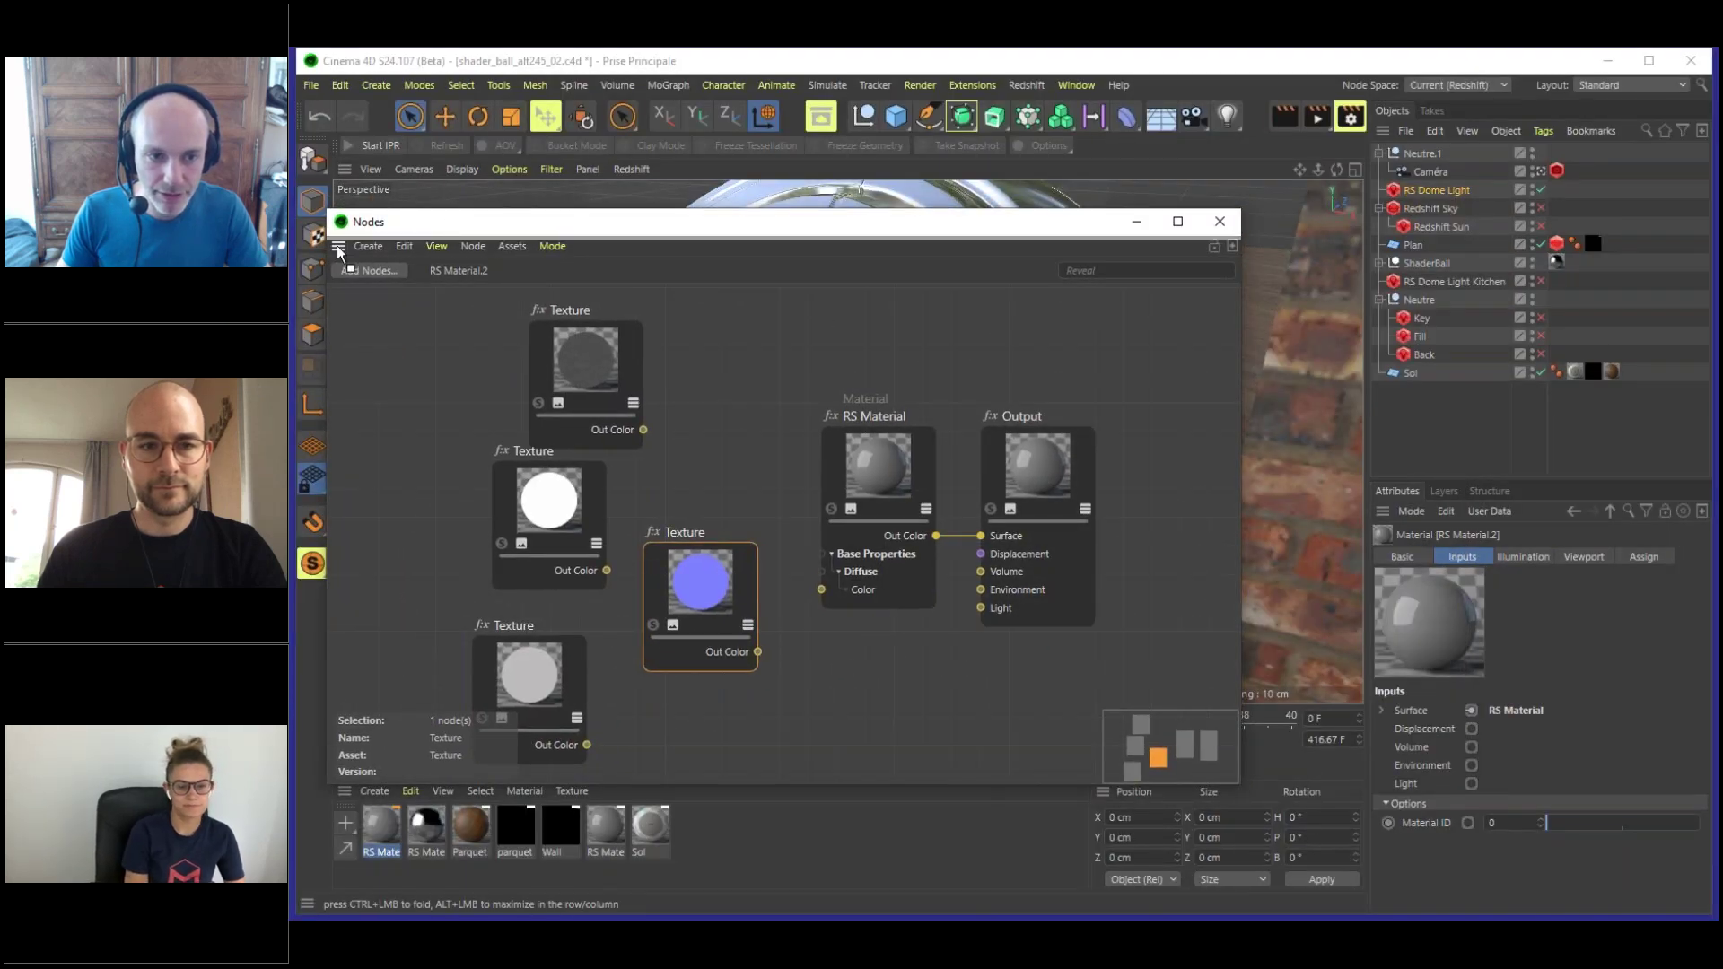
- Dock the Nodes panel right of the viewport, then browse the Redshift render and window options
{"action": "left_click", "coordinate": [1348, 334]}
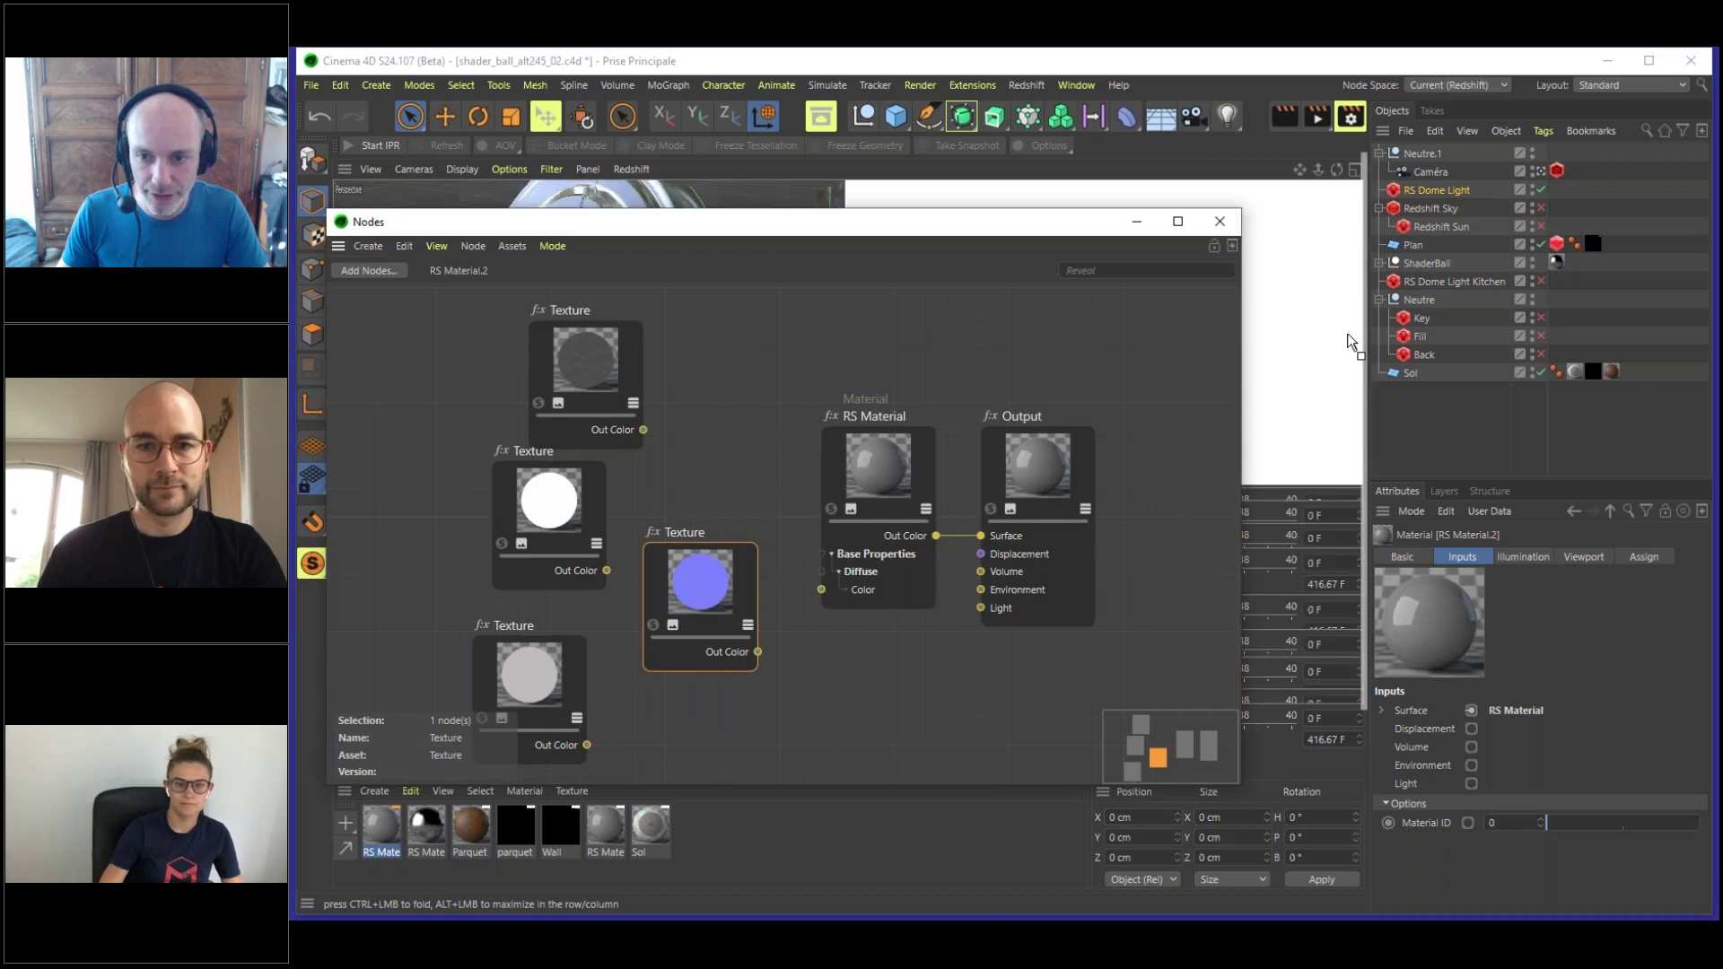
{"action": "left_click_drag", "start_coordinate": [1348, 332], "coordinate": [1346, 334]}
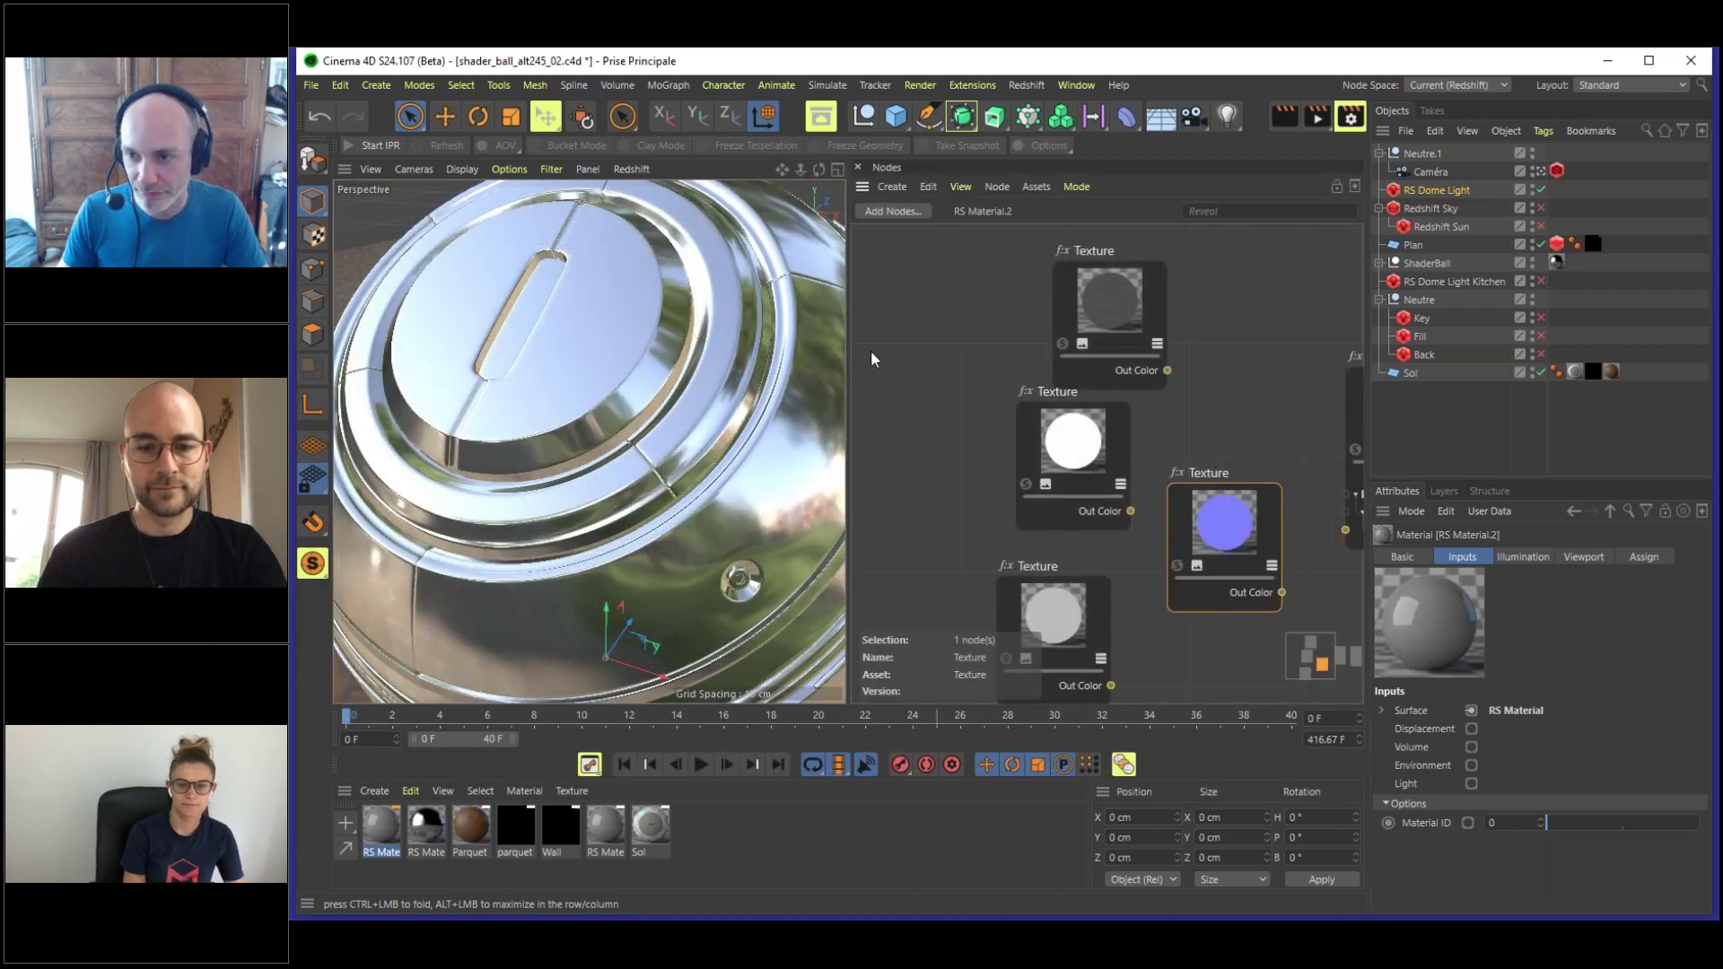
{"action": "left_click", "coordinate": [630, 169]}
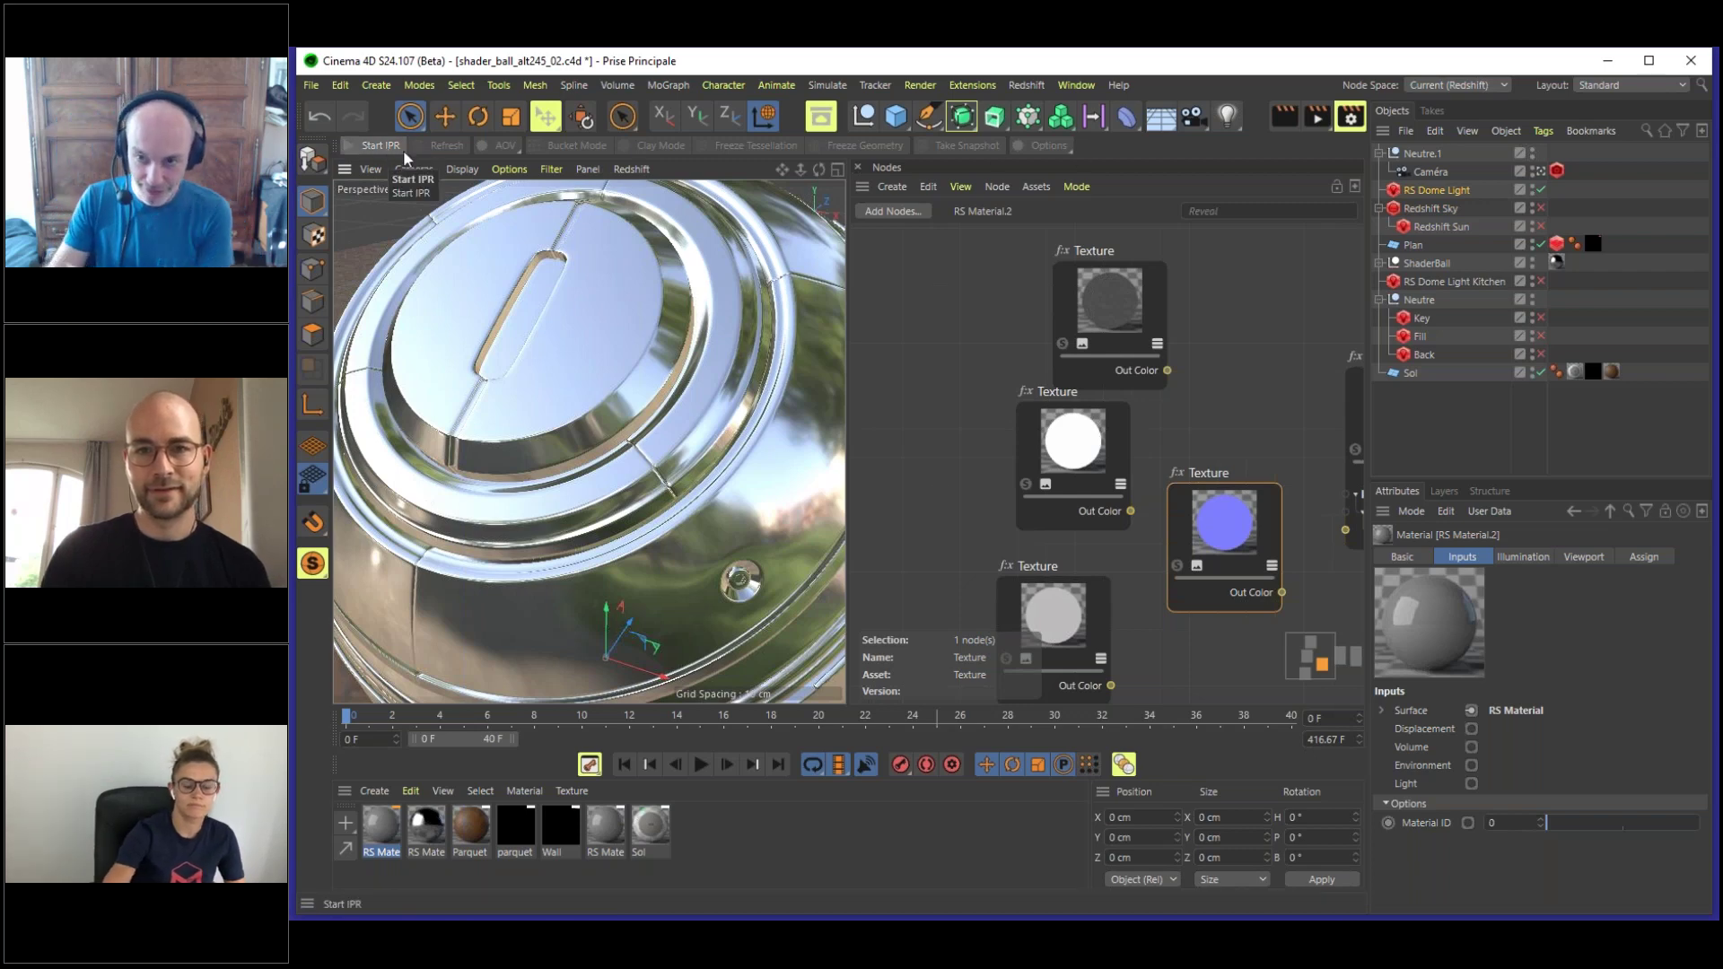
{"action": "left_click", "coordinate": [1077, 84]}
{"action": "mouse_move", "coordinate": [1188, 115]}
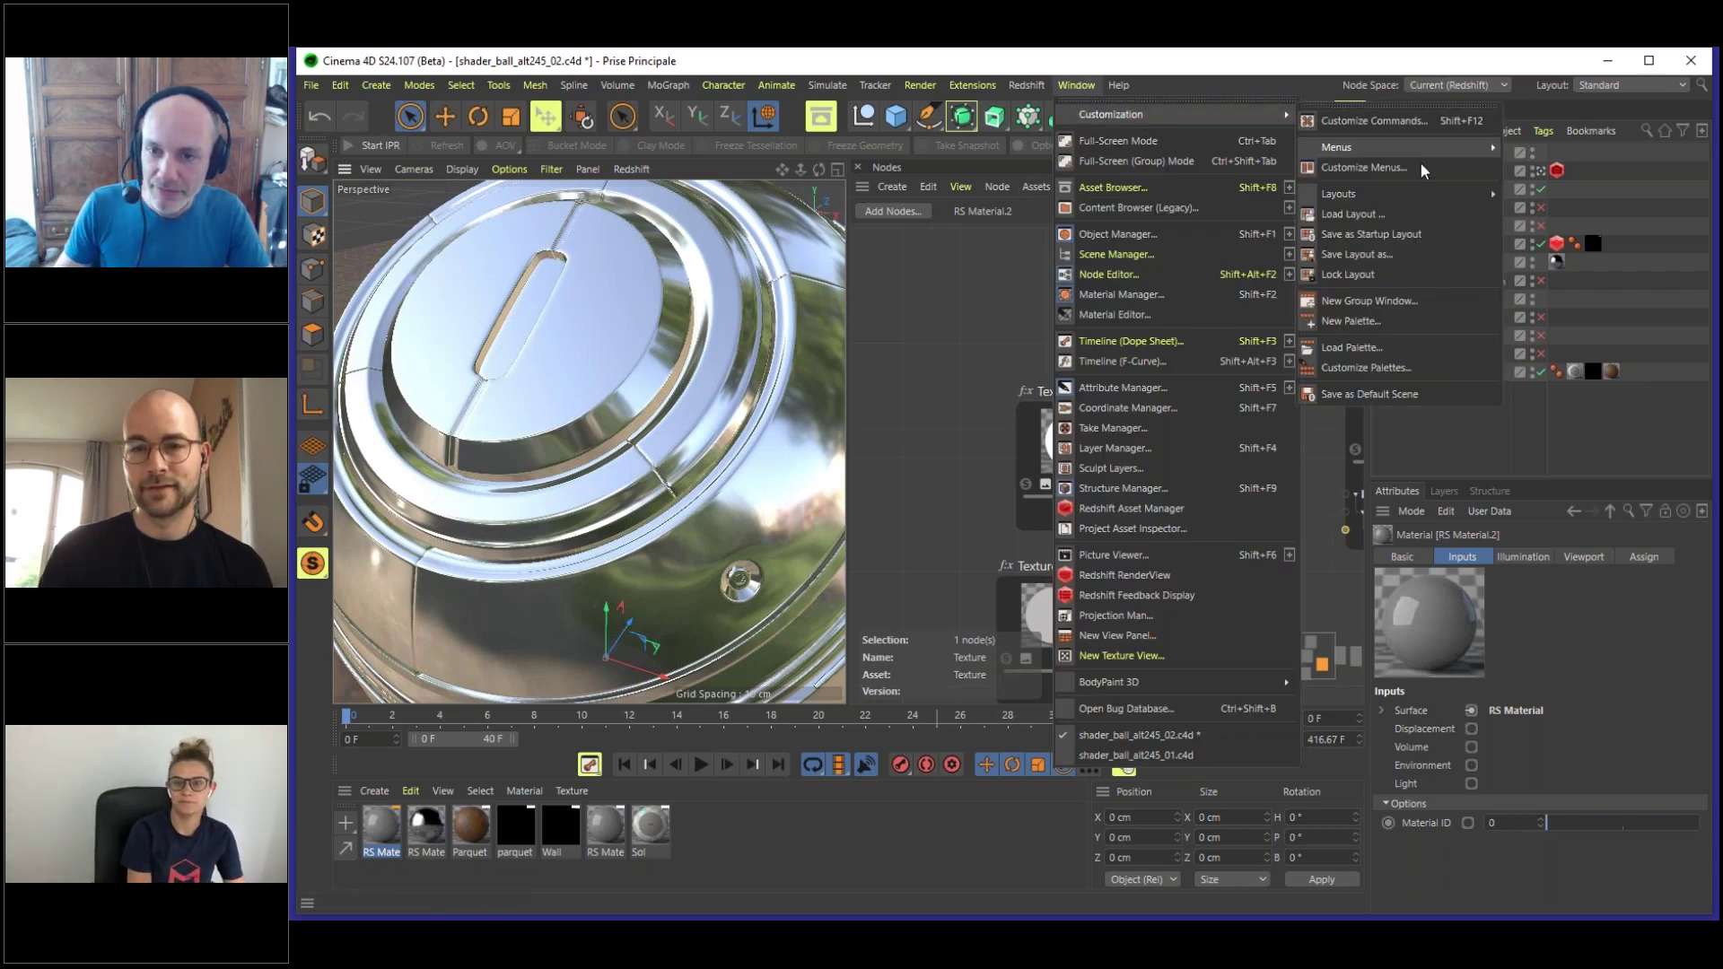
- Pan the node graph to reveal the RS Material node and raise the top Texture node slightly
{"action": "key", "text": "Escape"}
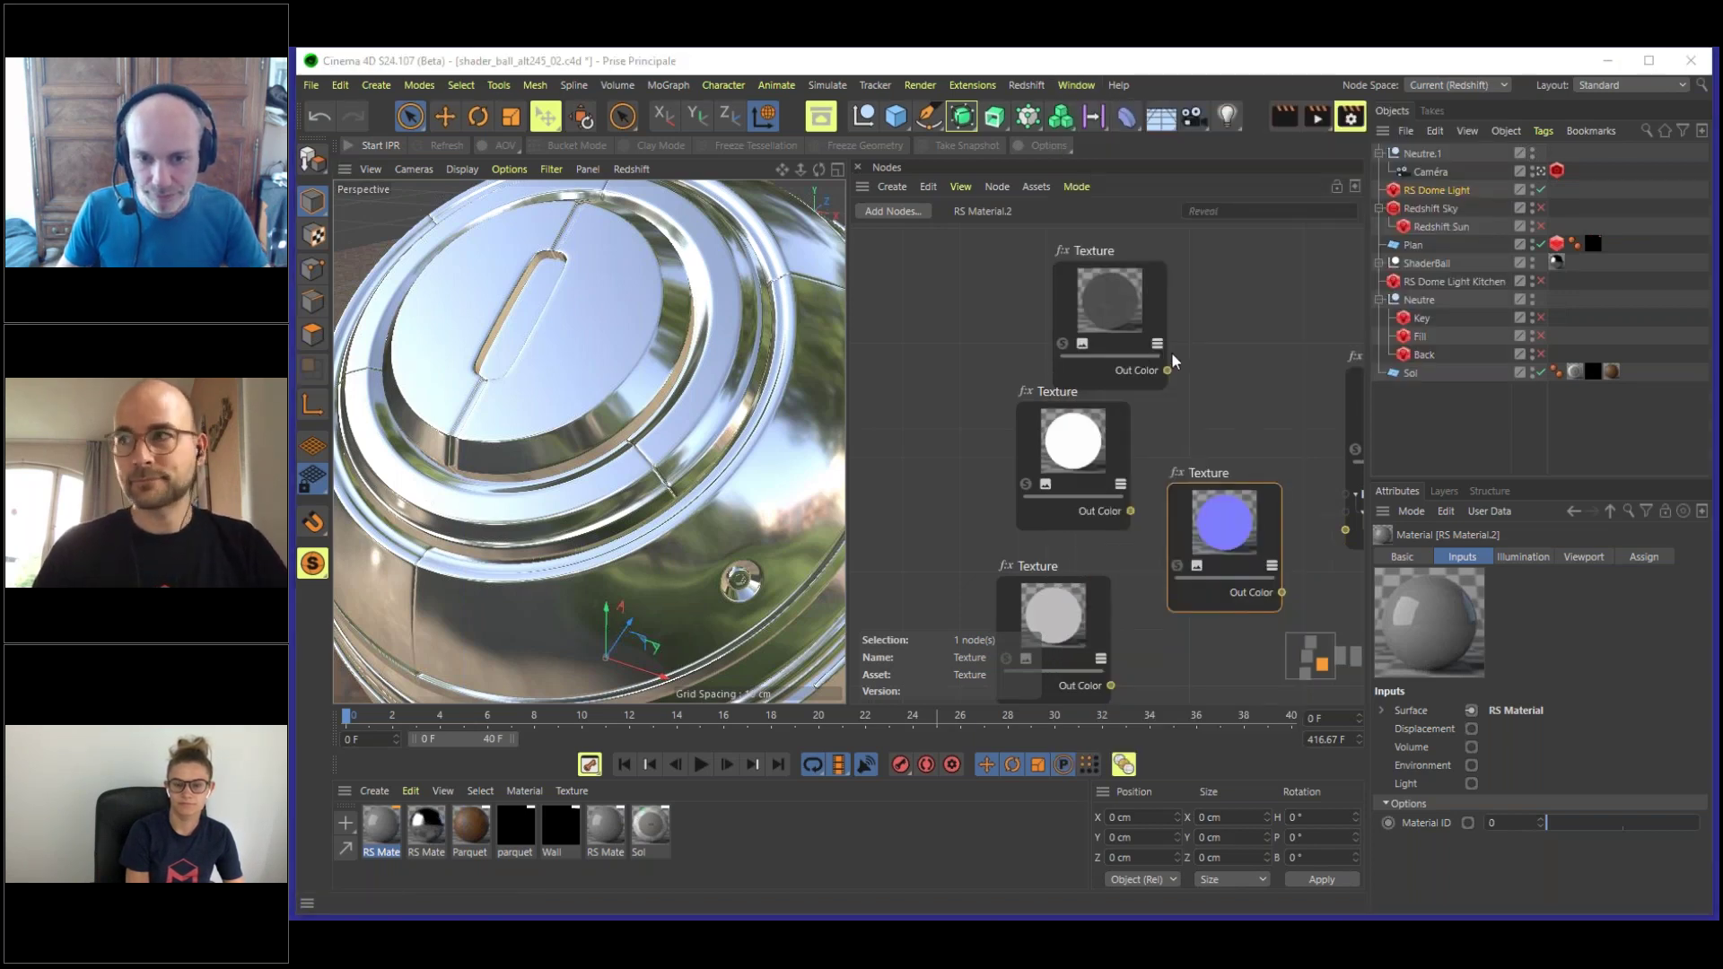
{"action": "left_click", "coordinate": [1201, 339]}
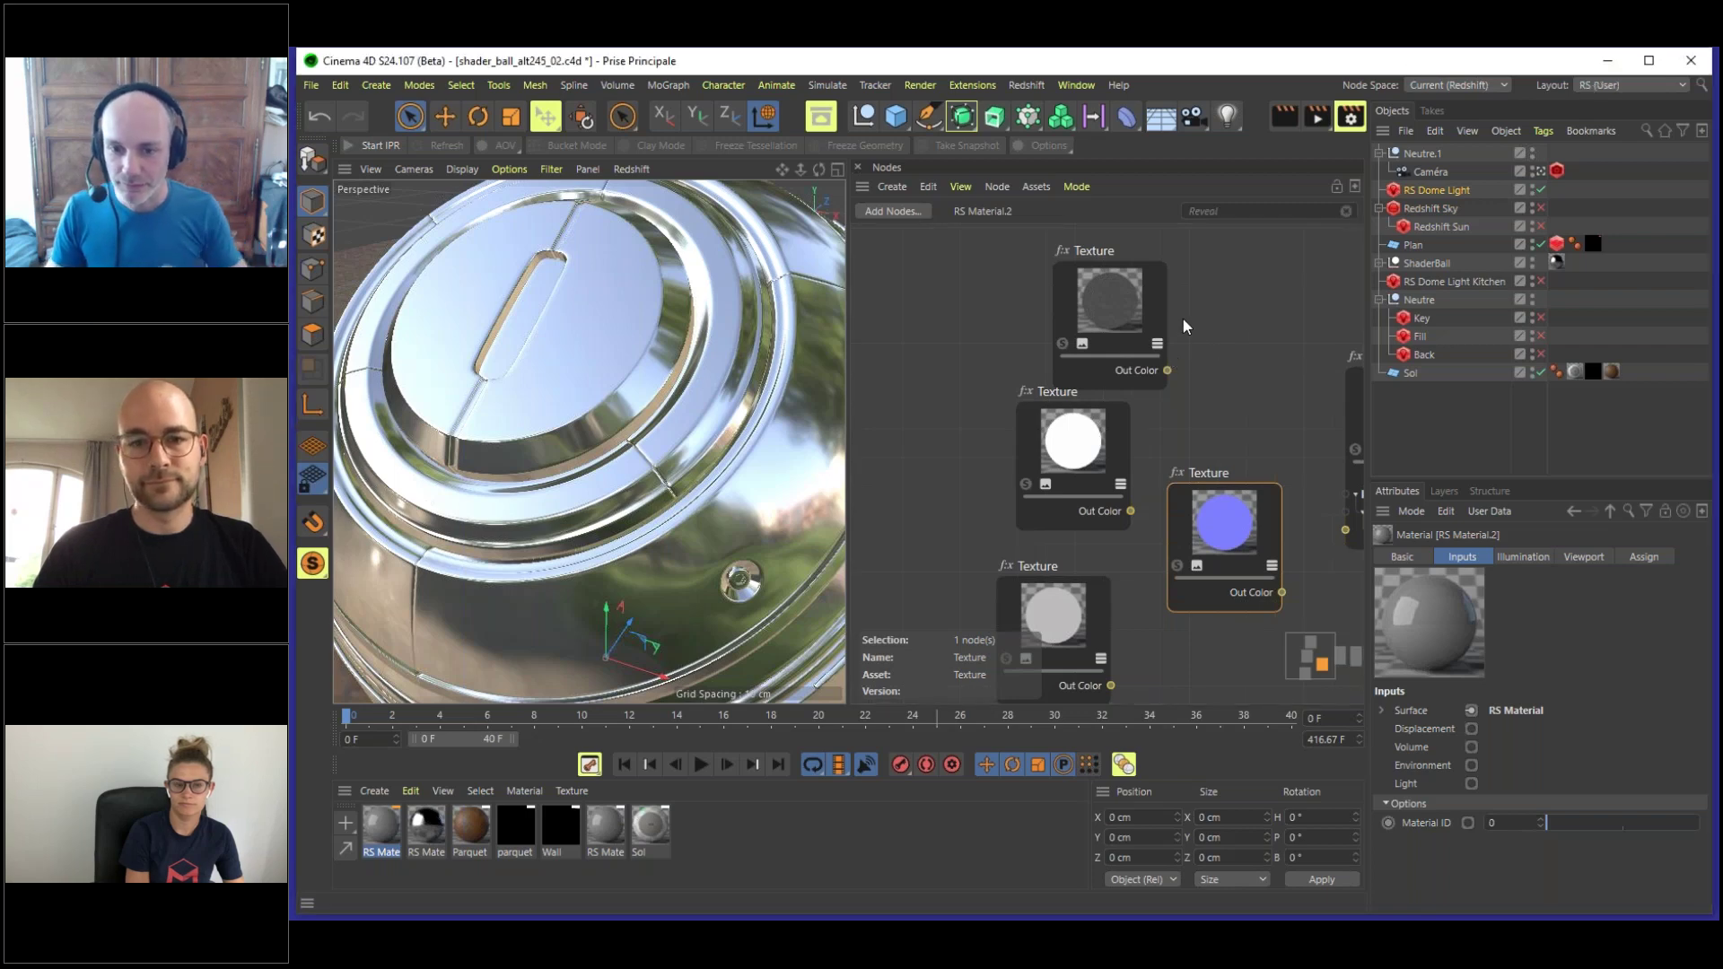
{"action": "middle_click_drag", "start_coordinate": [1219, 385], "coordinate": [1161, 382]}
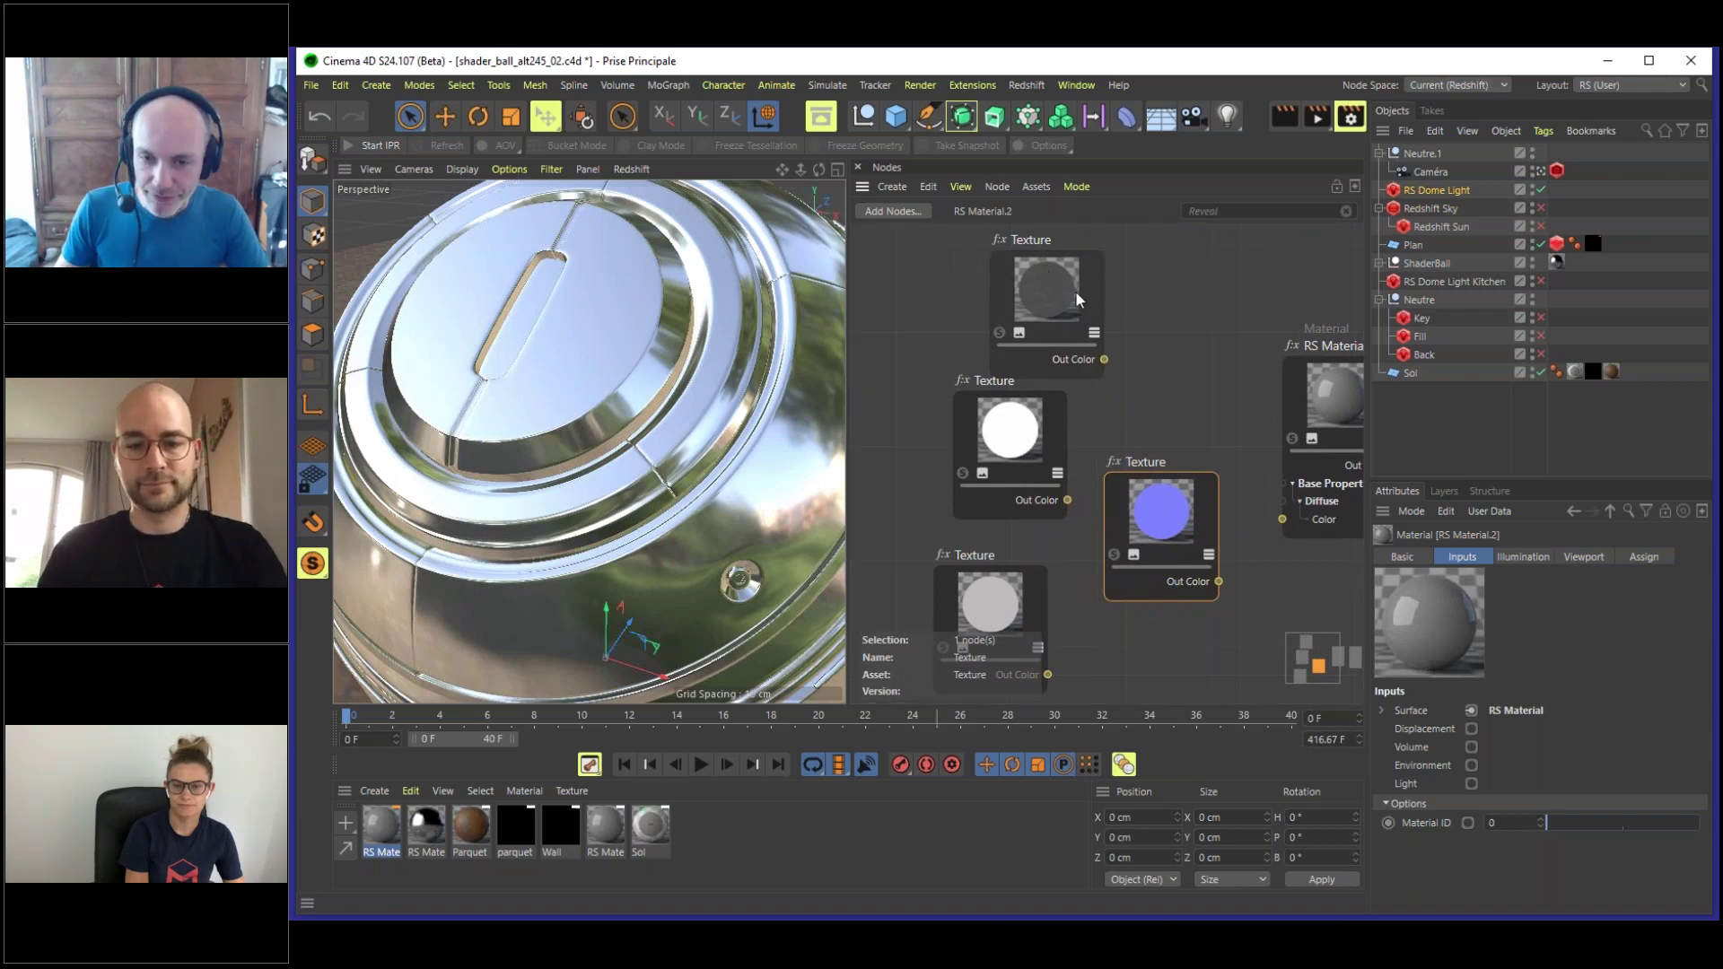
{"action": "left_click_drag", "start_coordinate": [1050, 286], "coordinate": [1101, 272]}
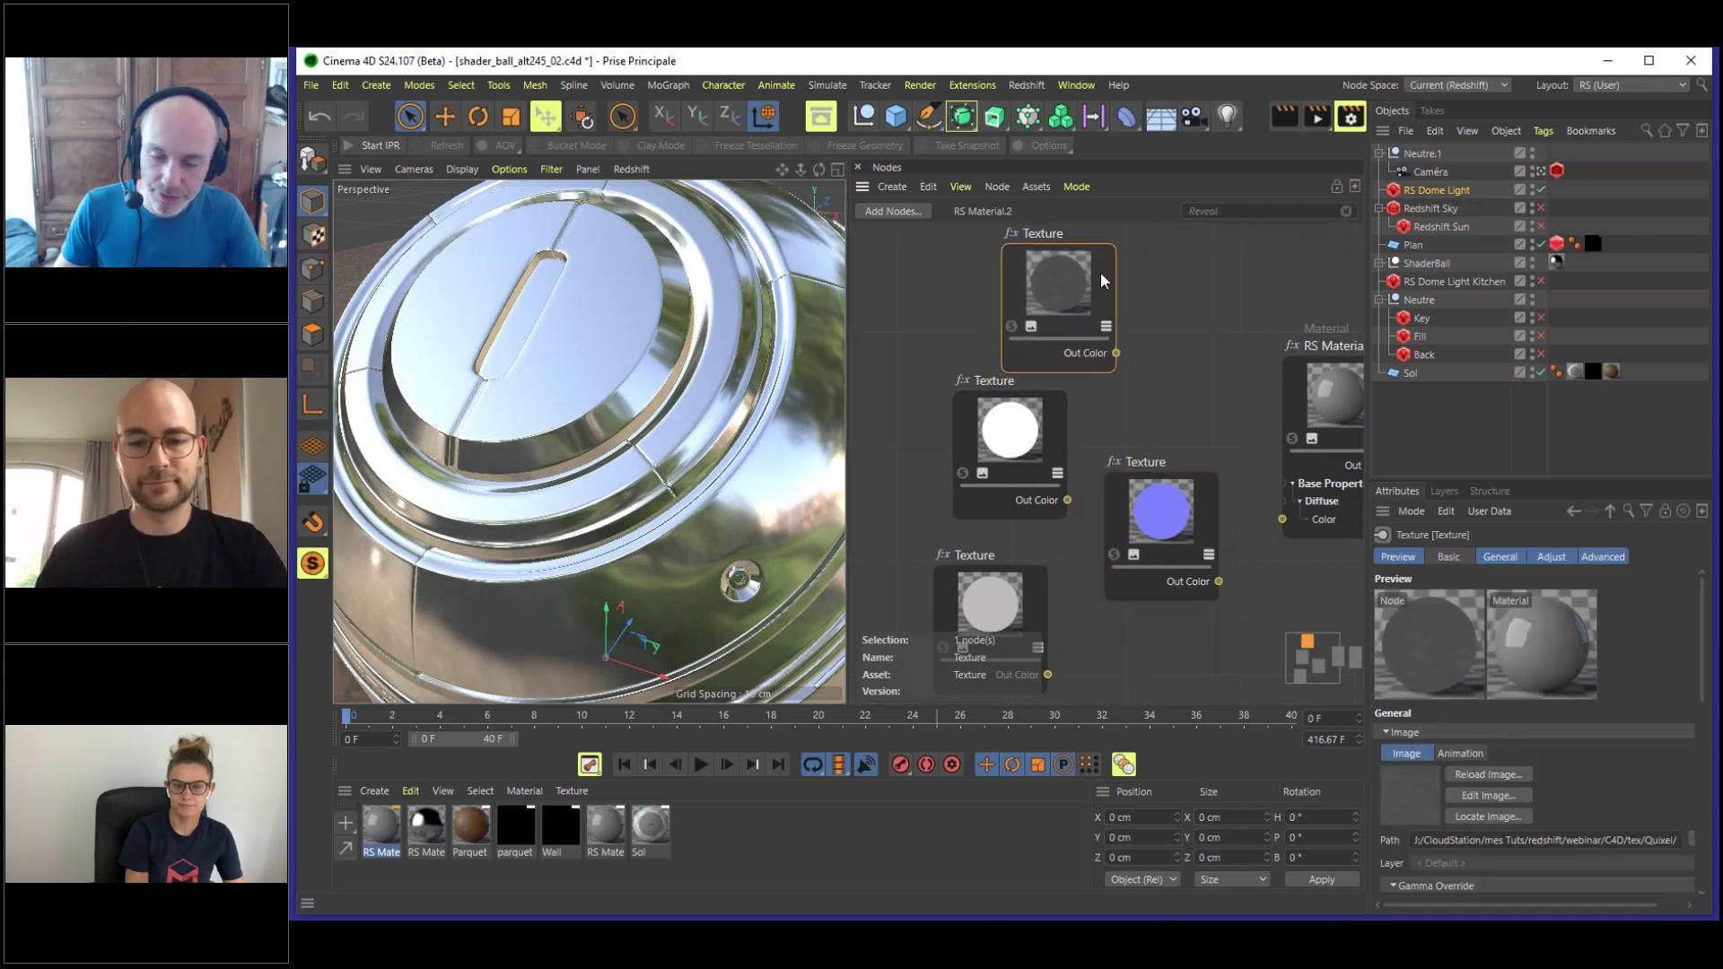
{"action": "middle_click_drag", "start_coordinate": [1086, 266], "coordinate": [1074, 304]}
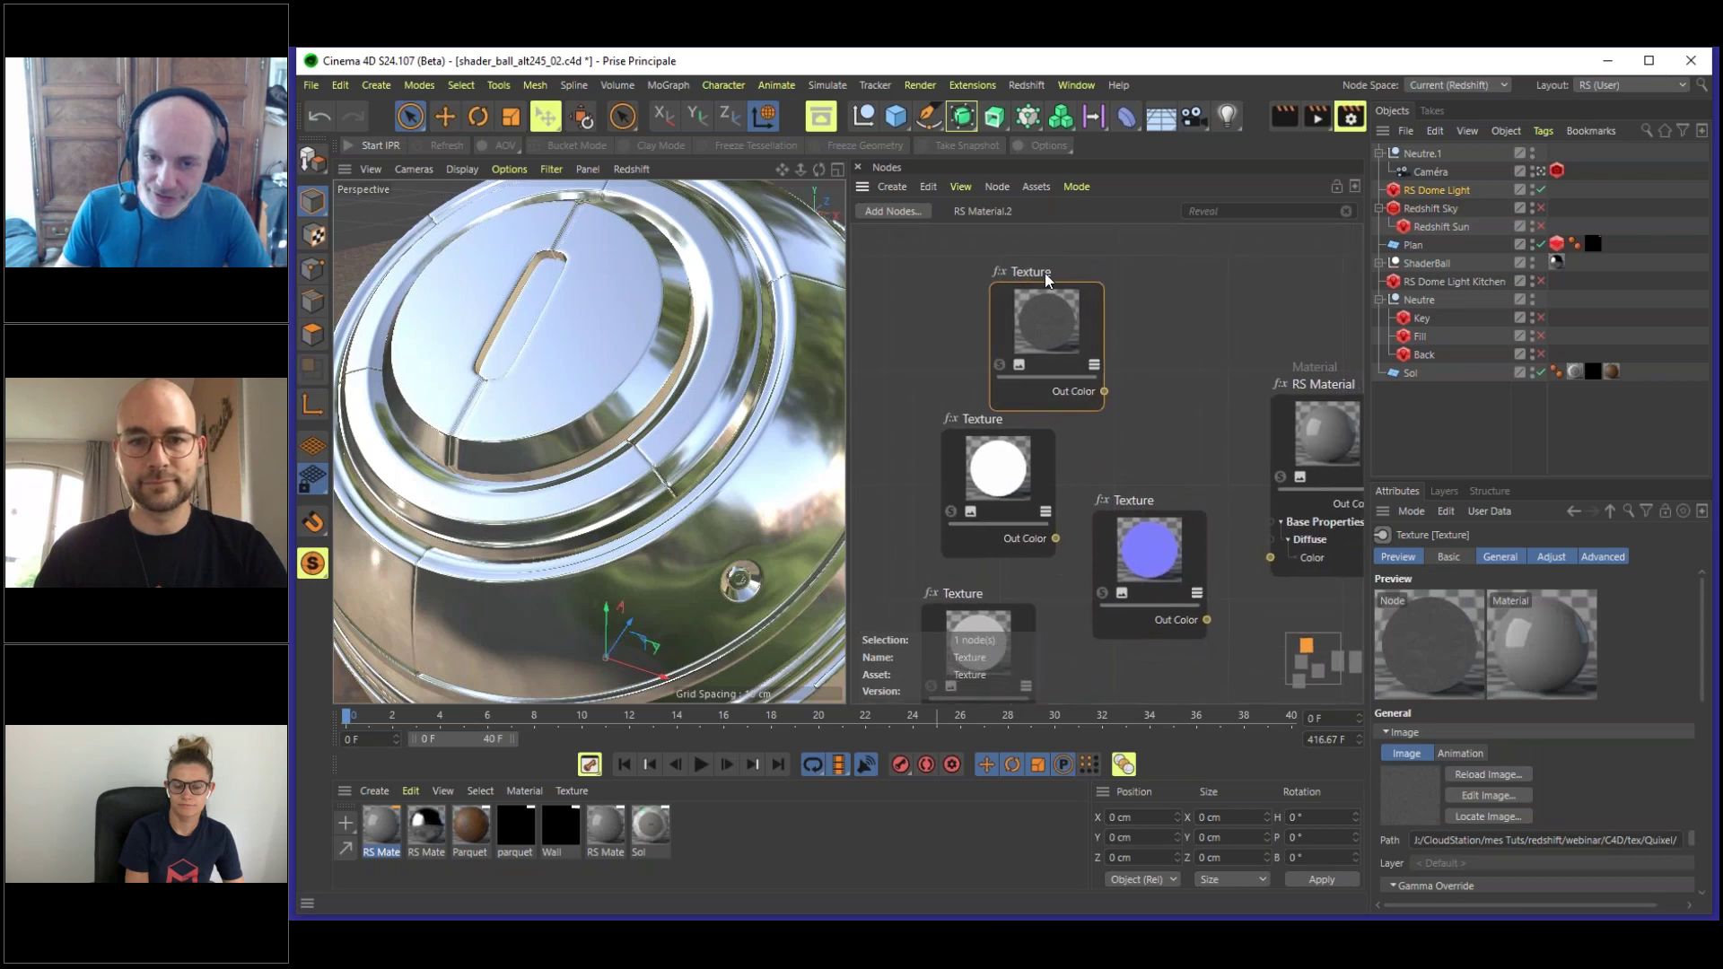
- Nudge the roughness Texture node and read the top node's Path to identify its map
{"action": "mouse_move", "coordinate": [1042, 272]}
{"action": "left_mouse_down"}
{"action": "mouse_move", "coordinate": [1015, 278]}
{"action": "mouse_move", "coordinate": [1032, 273]}
{"action": "left_mouse_up"}
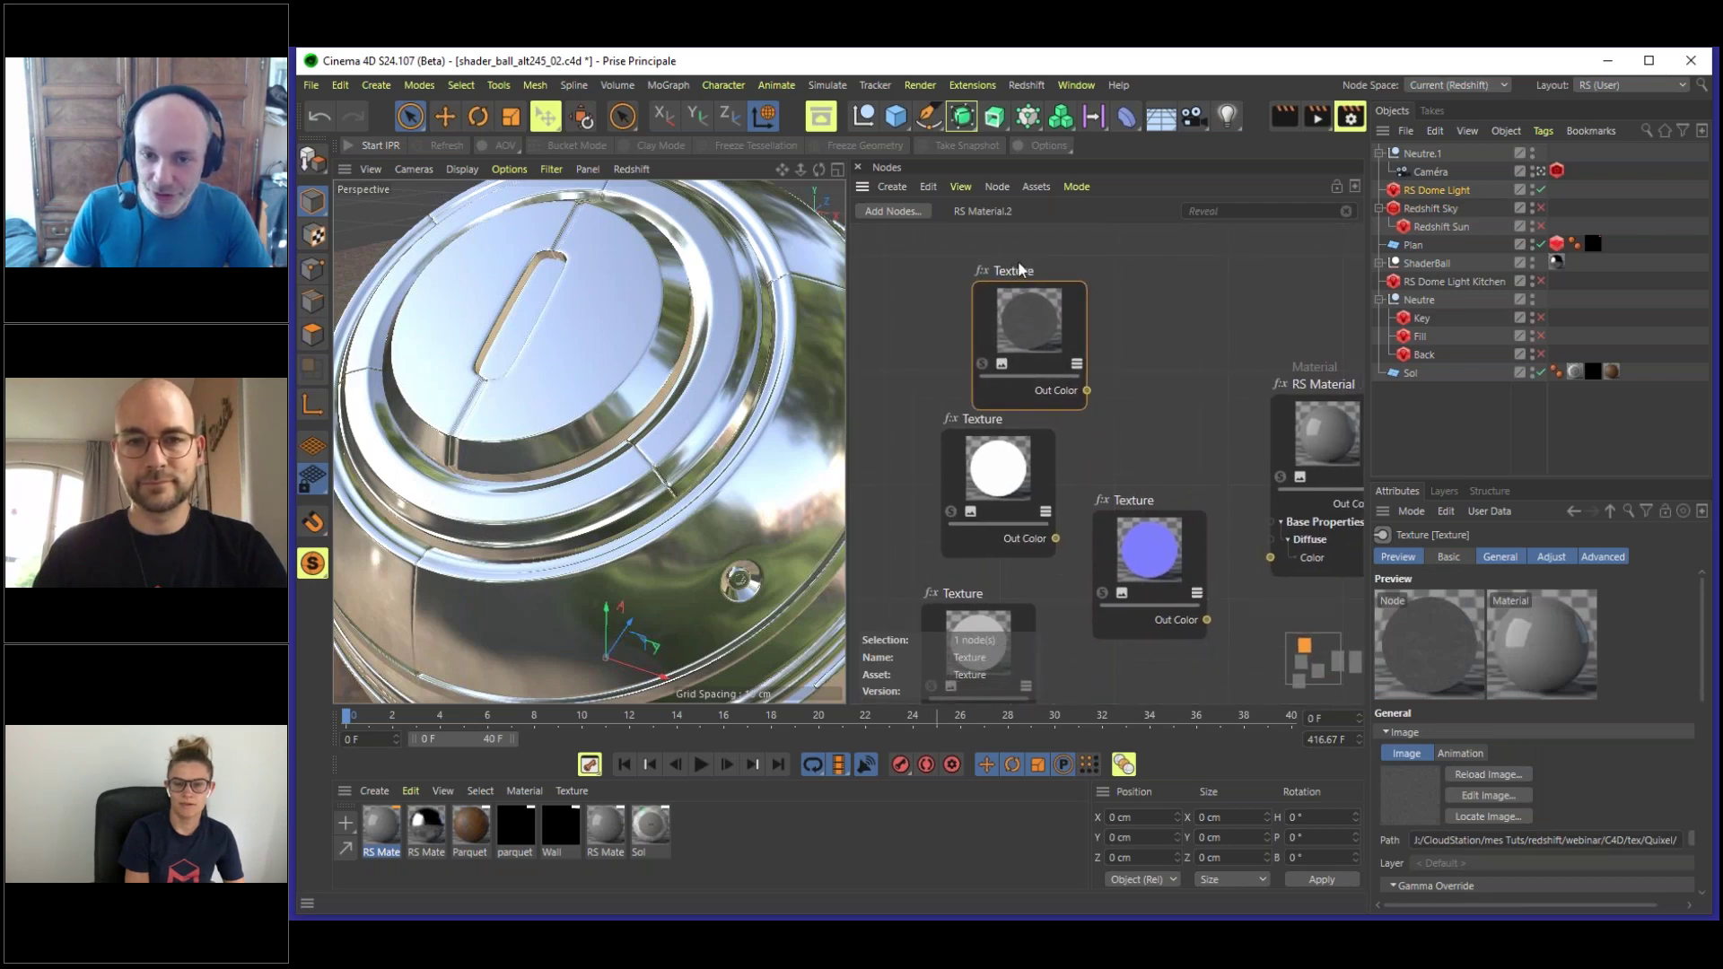
{"action": "left_click_drag", "start_coordinate": [1030, 278], "coordinate": [1026, 263]}
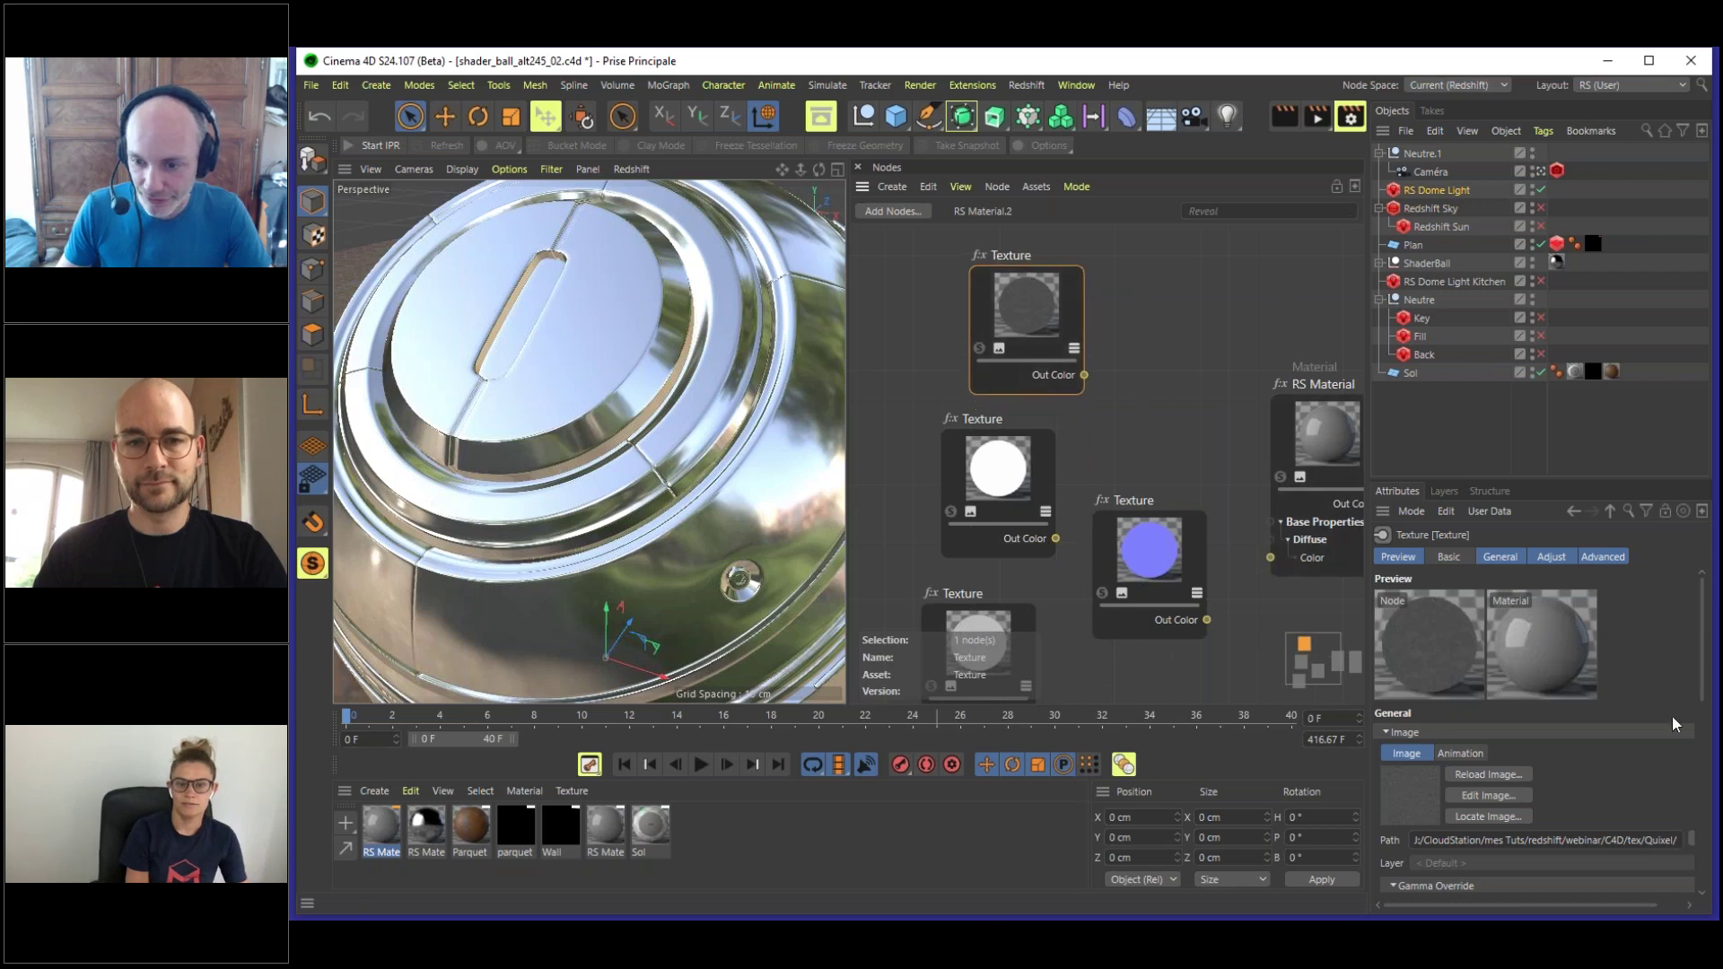
{"action": "left_click", "coordinate": [1499, 840]}
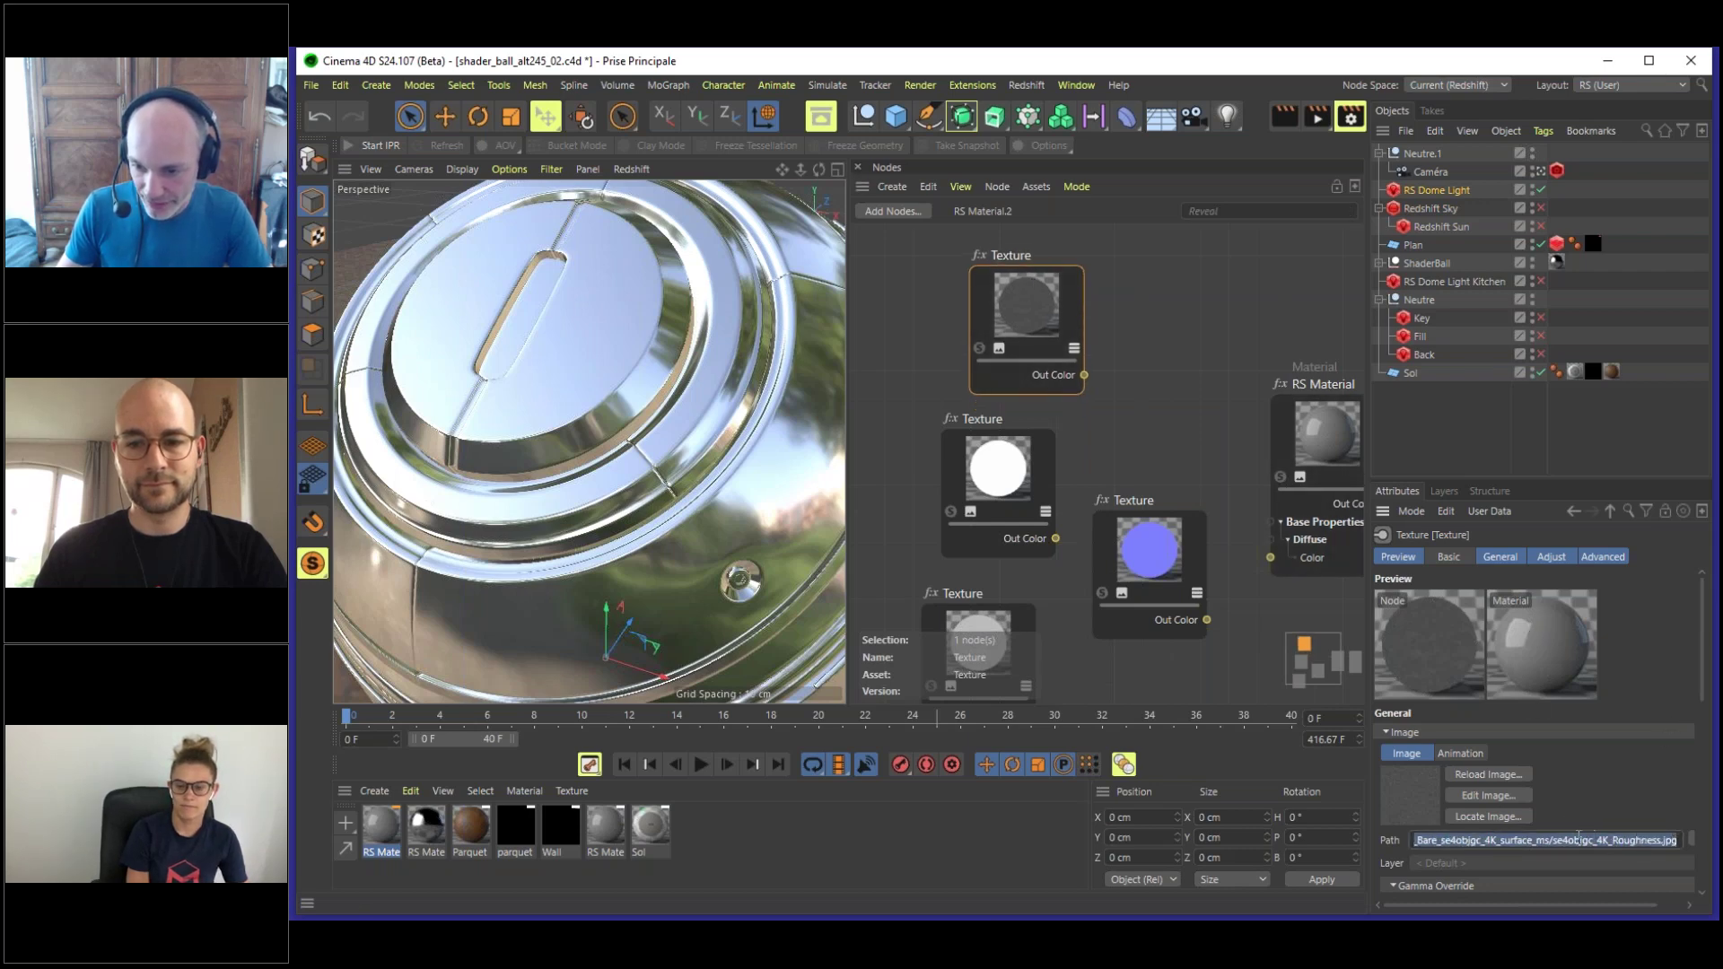
{"action": "left_click", "coordinate": [1612, 840]}
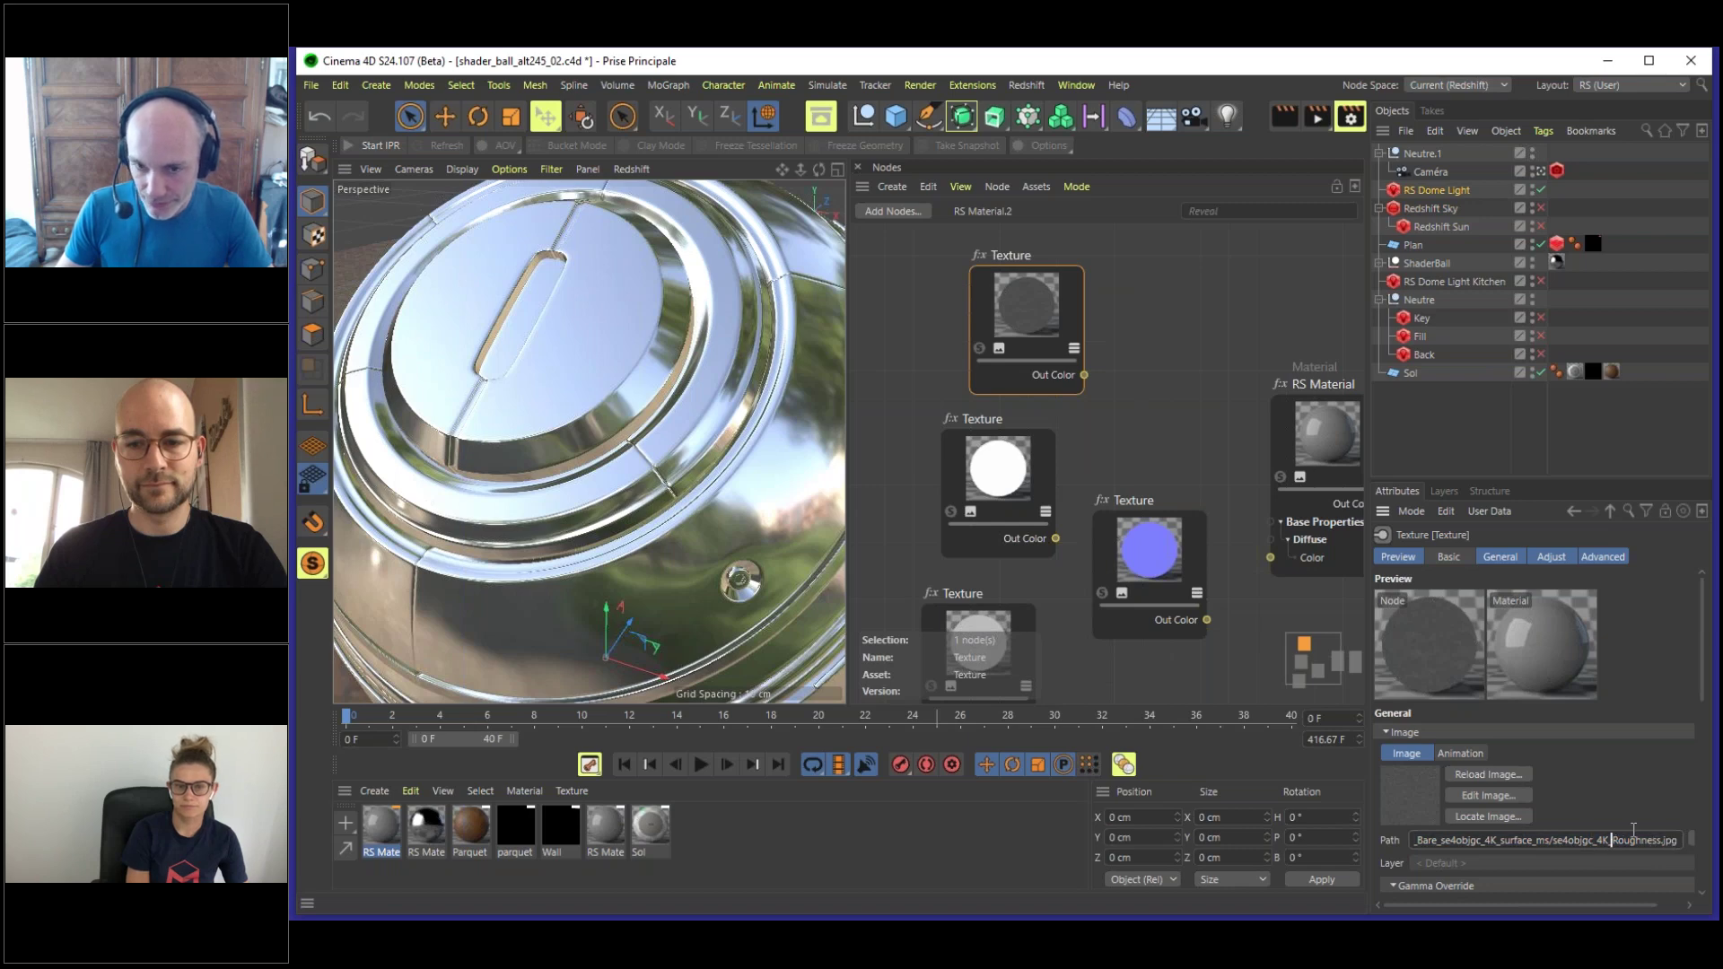
- Place roughness on the left, albedo at the top, metalness lower and normal in the middle
{"action": "left_click_drag", "start_coordinate": [1022, 381], "coordinate": [880, 535]}
{"action": "left_click_drag", "start_coordinate": [1004, 613], "coordinate": [1065, 271]}
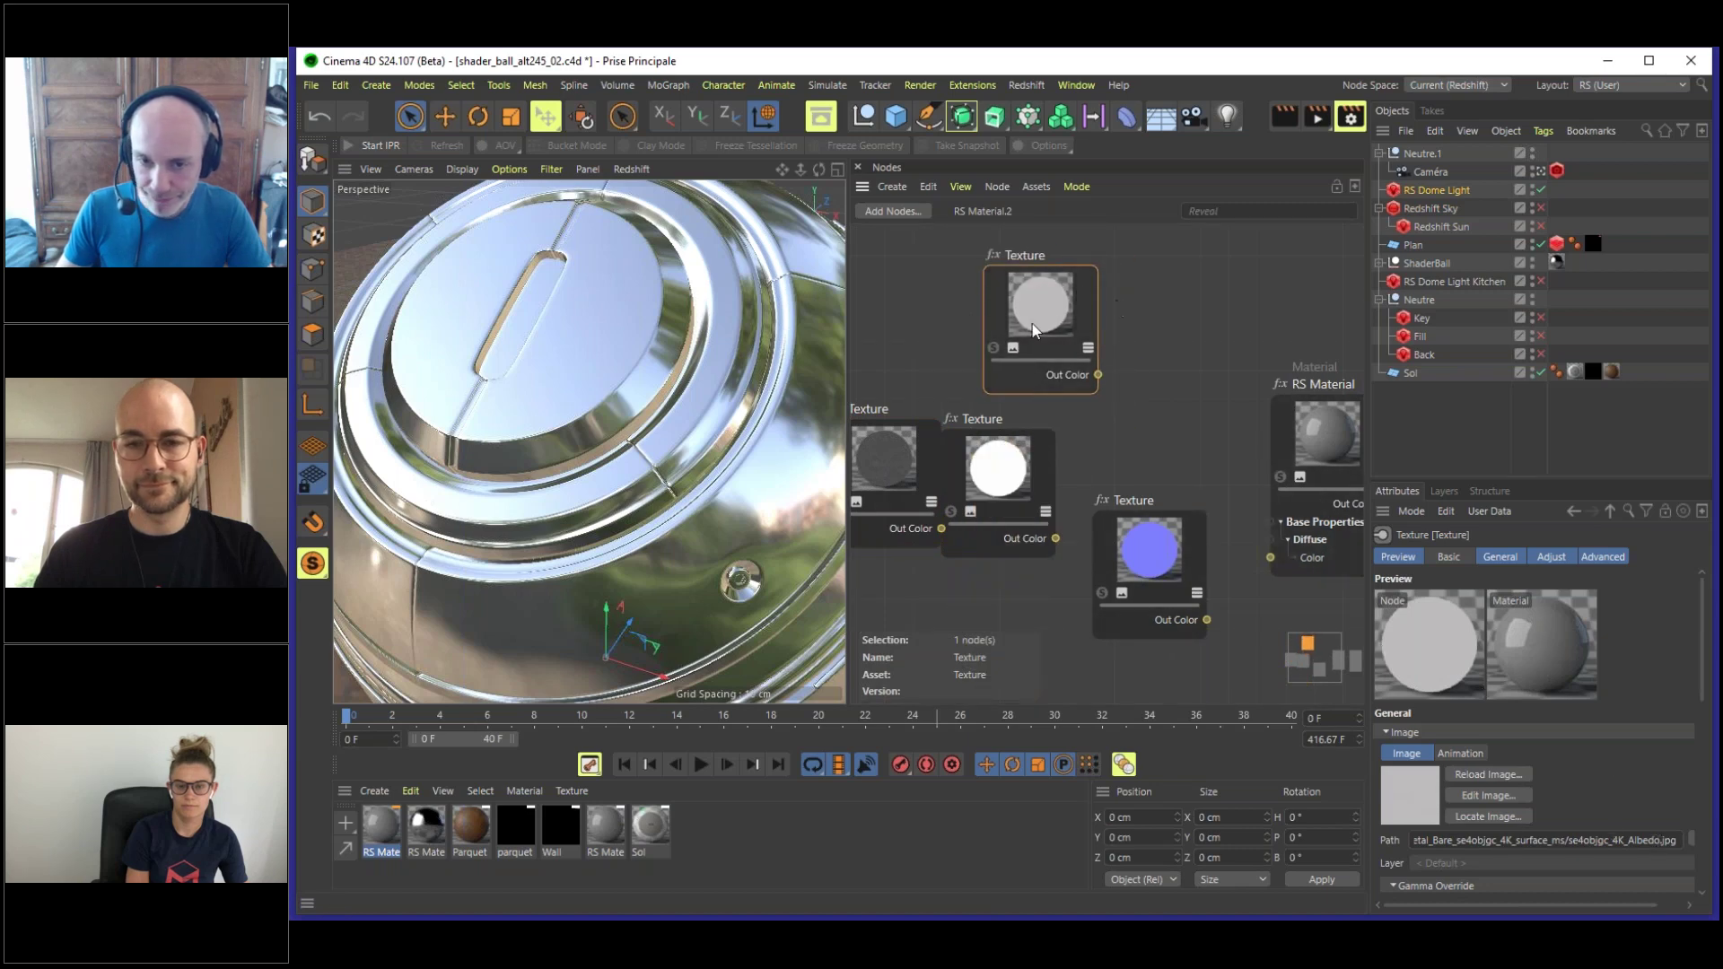
{"action": "left_click_drag", "start_coordinate": [1009, 483], "coordinate": [981, 641]}
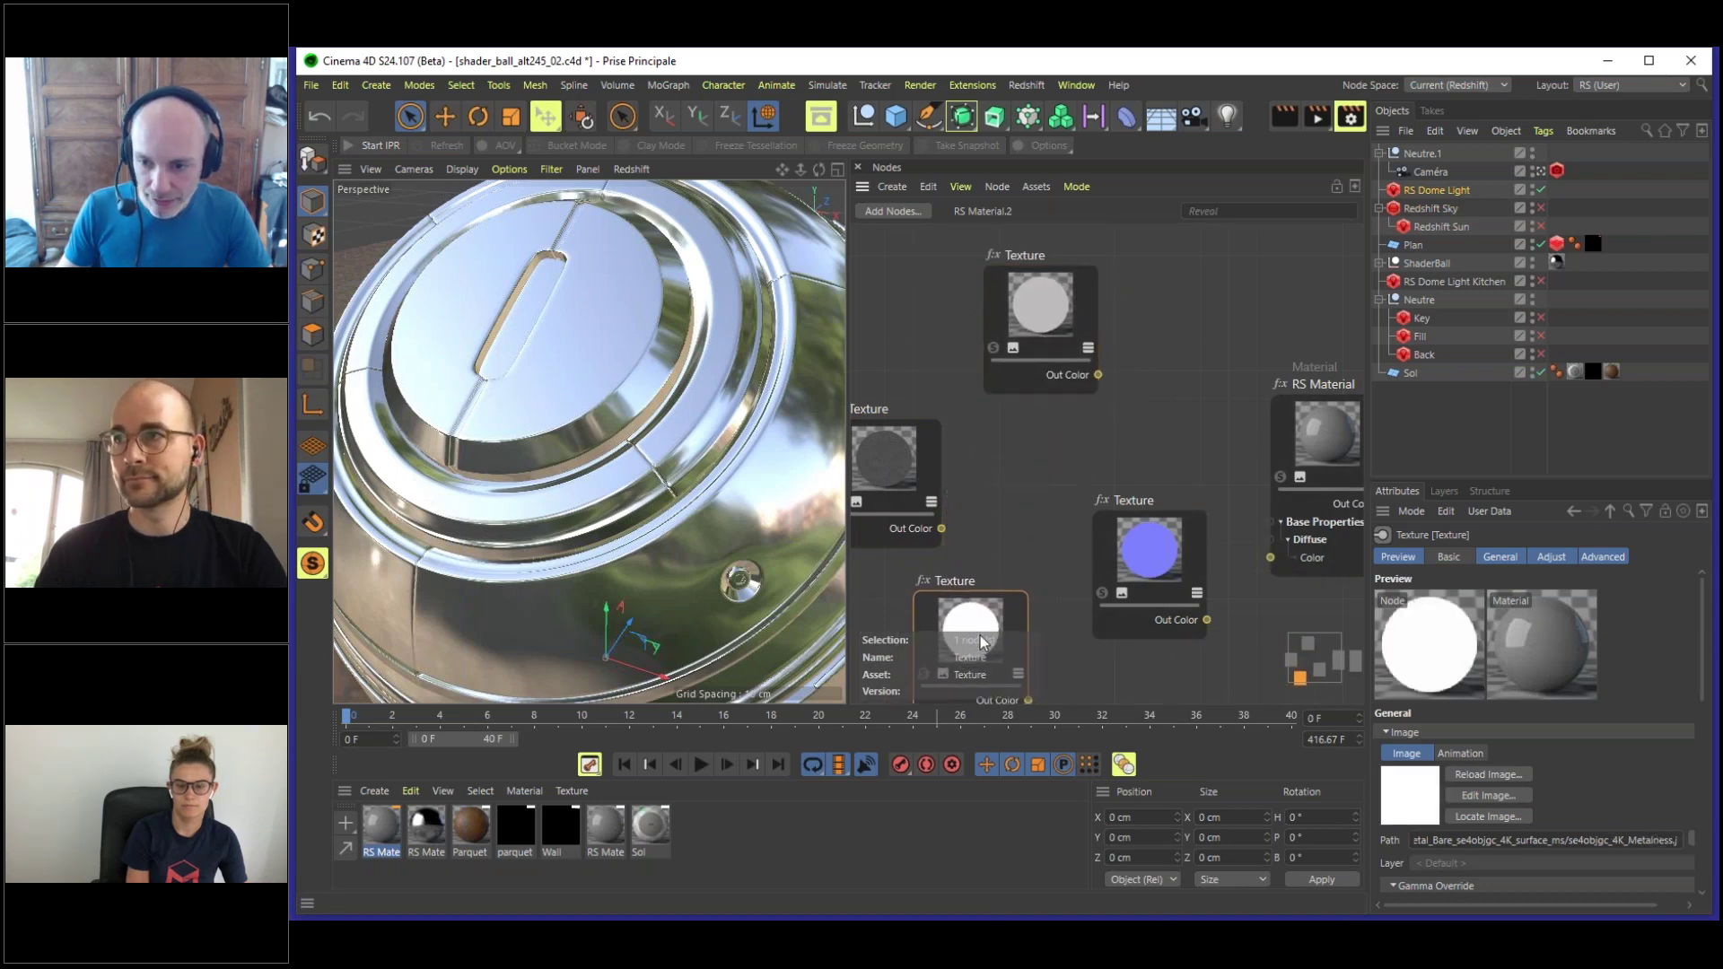
{"action": "left_click_drag", "start_coordinate": [1163, 551], "coordinate": [1045, 488]}
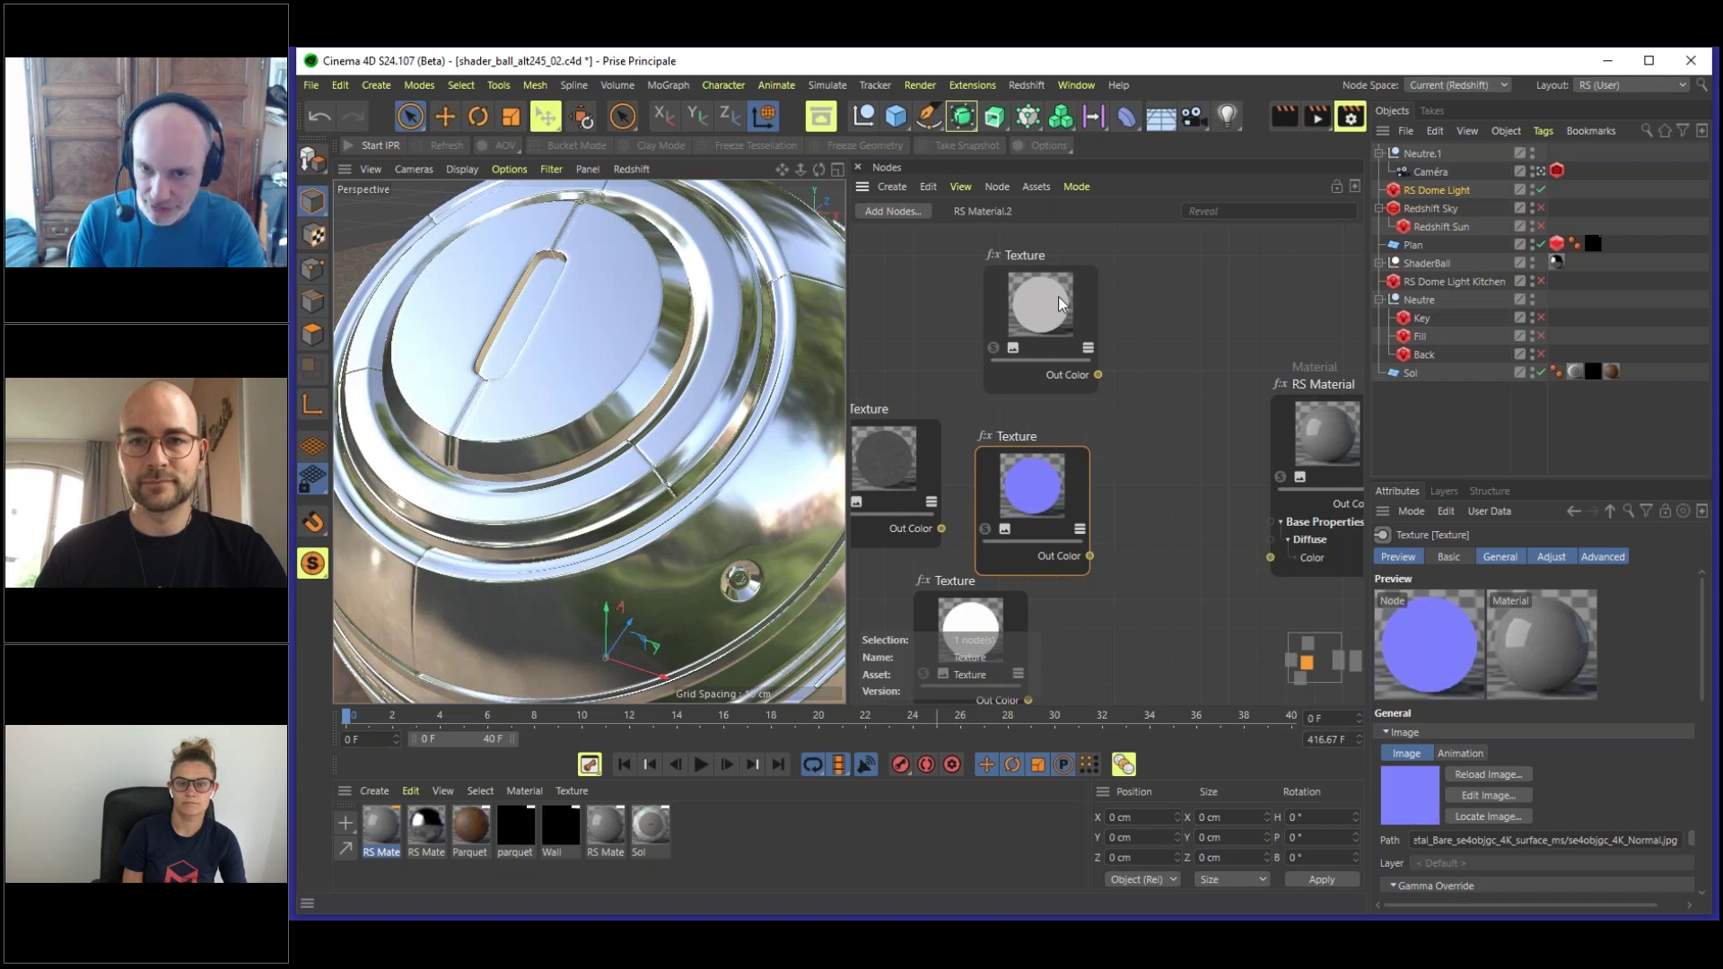
{"action": "left_click_drag", "start_coordinate": [1059, 296], "coordinate": [1073, 302]}
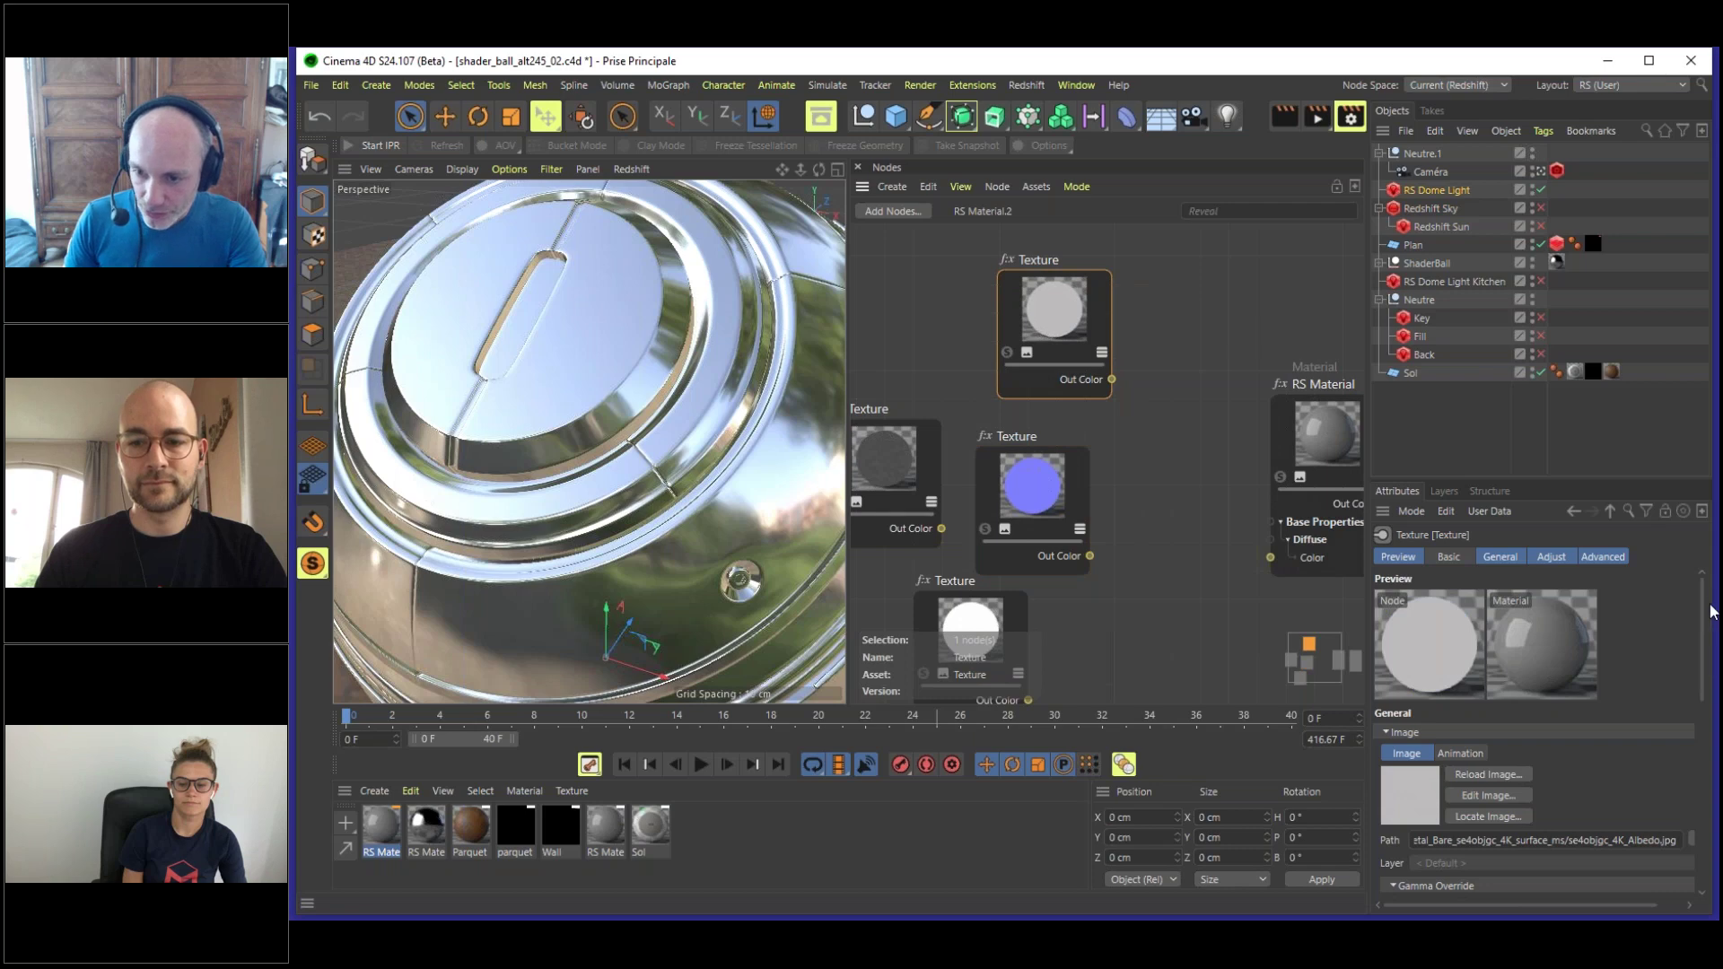
- Move the Albedo Texture node up and right, and raise the Normal Texture node slightly
{"action": "scroll", "coordinate": [1707, 615], "scroll_direction": "down", "scroll_amount": 3}
{"action": "scroll", "coordinate": [1707, 601], "scroll_direction": "up", "scroll_amount": 3}
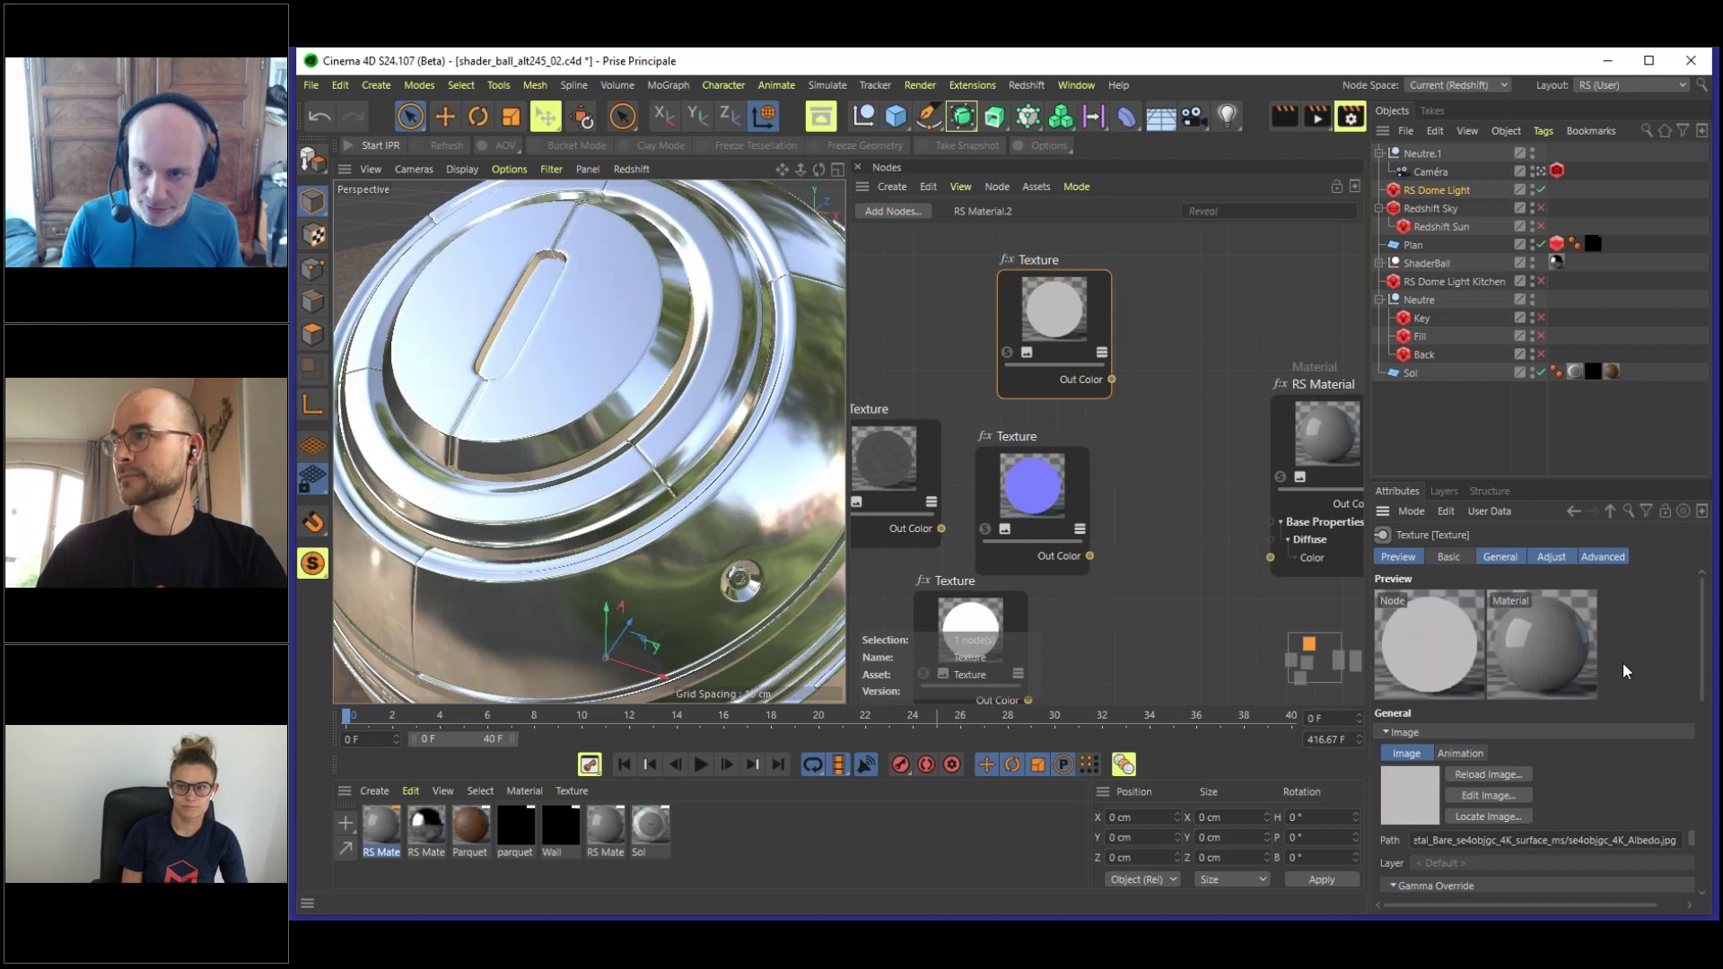
{"action": "left_click_drag", "start_coordinate": [1104, 386], "coordinate": [1139, 353]}
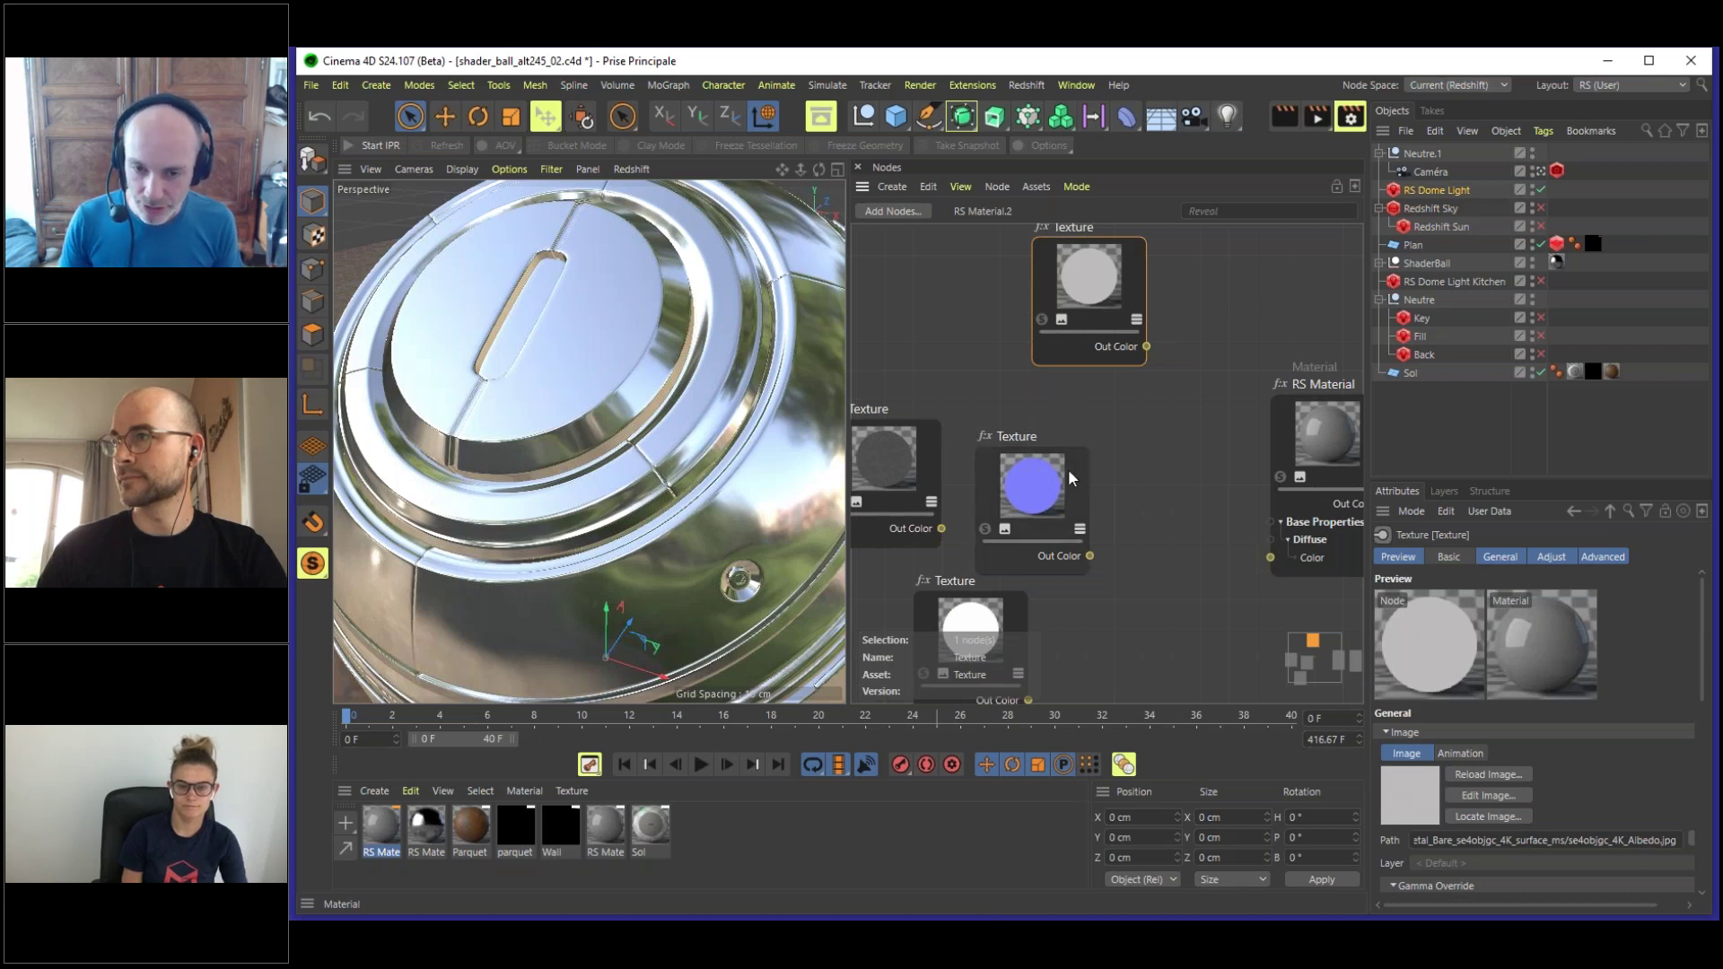
{"action": "left_click_drag", "start_coordinate": [1050, 477], "coordinate": [1056, 450]}
{"action": "scroll", "coordinate": [1706, 594], "scroll_direction": "down", "scroll_amount": 5}
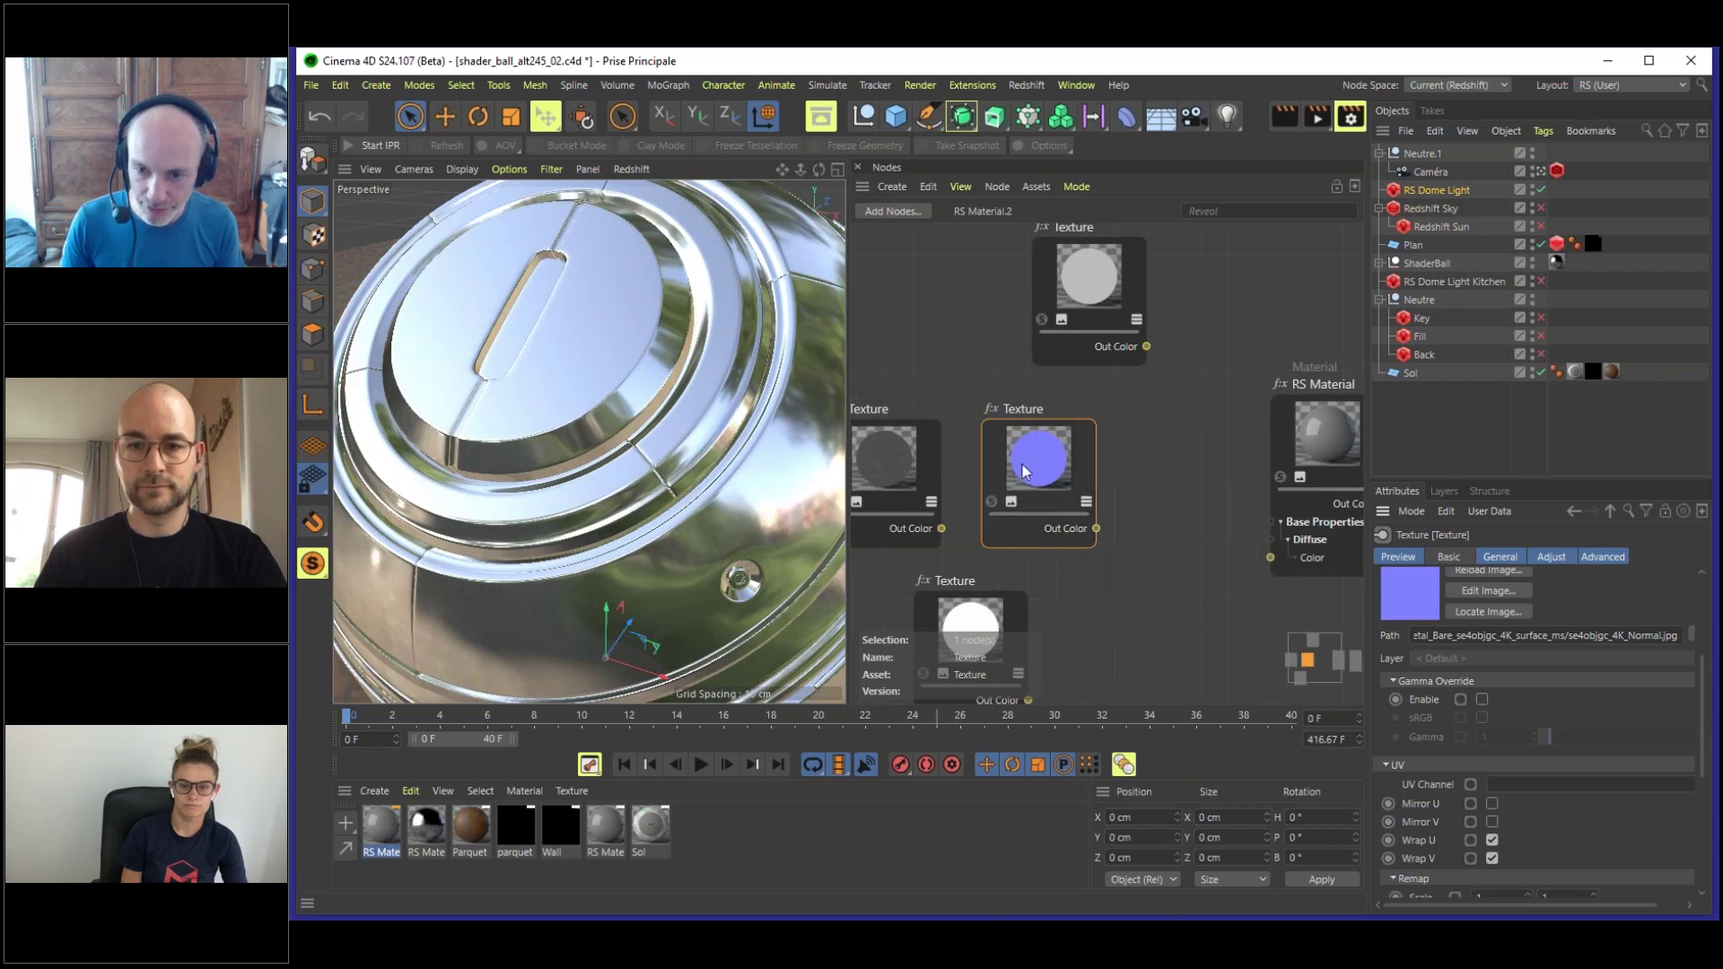
- Enable Gamma Override on the Normal, Roughness and Metalness Texture nodes
{"action": "left_click", "coordinate": [1483, 700]}
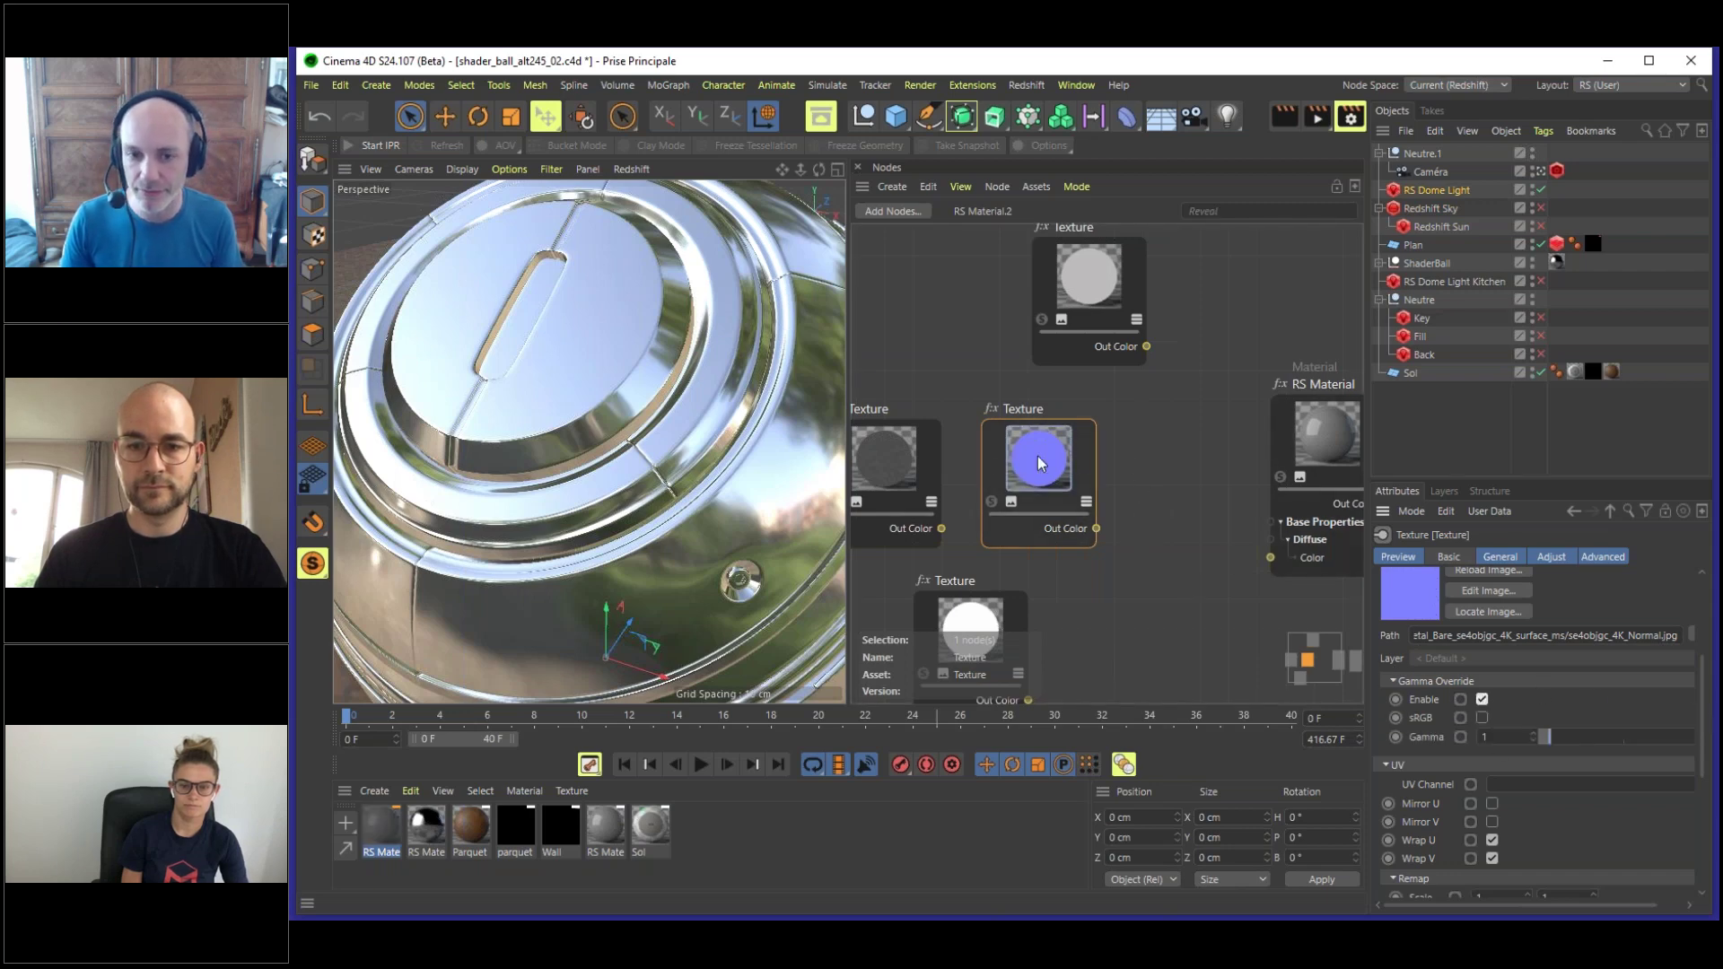
{"action": "left_click_drag", "start_coordinate": [907, 445], "coordinate": [920, 393]}
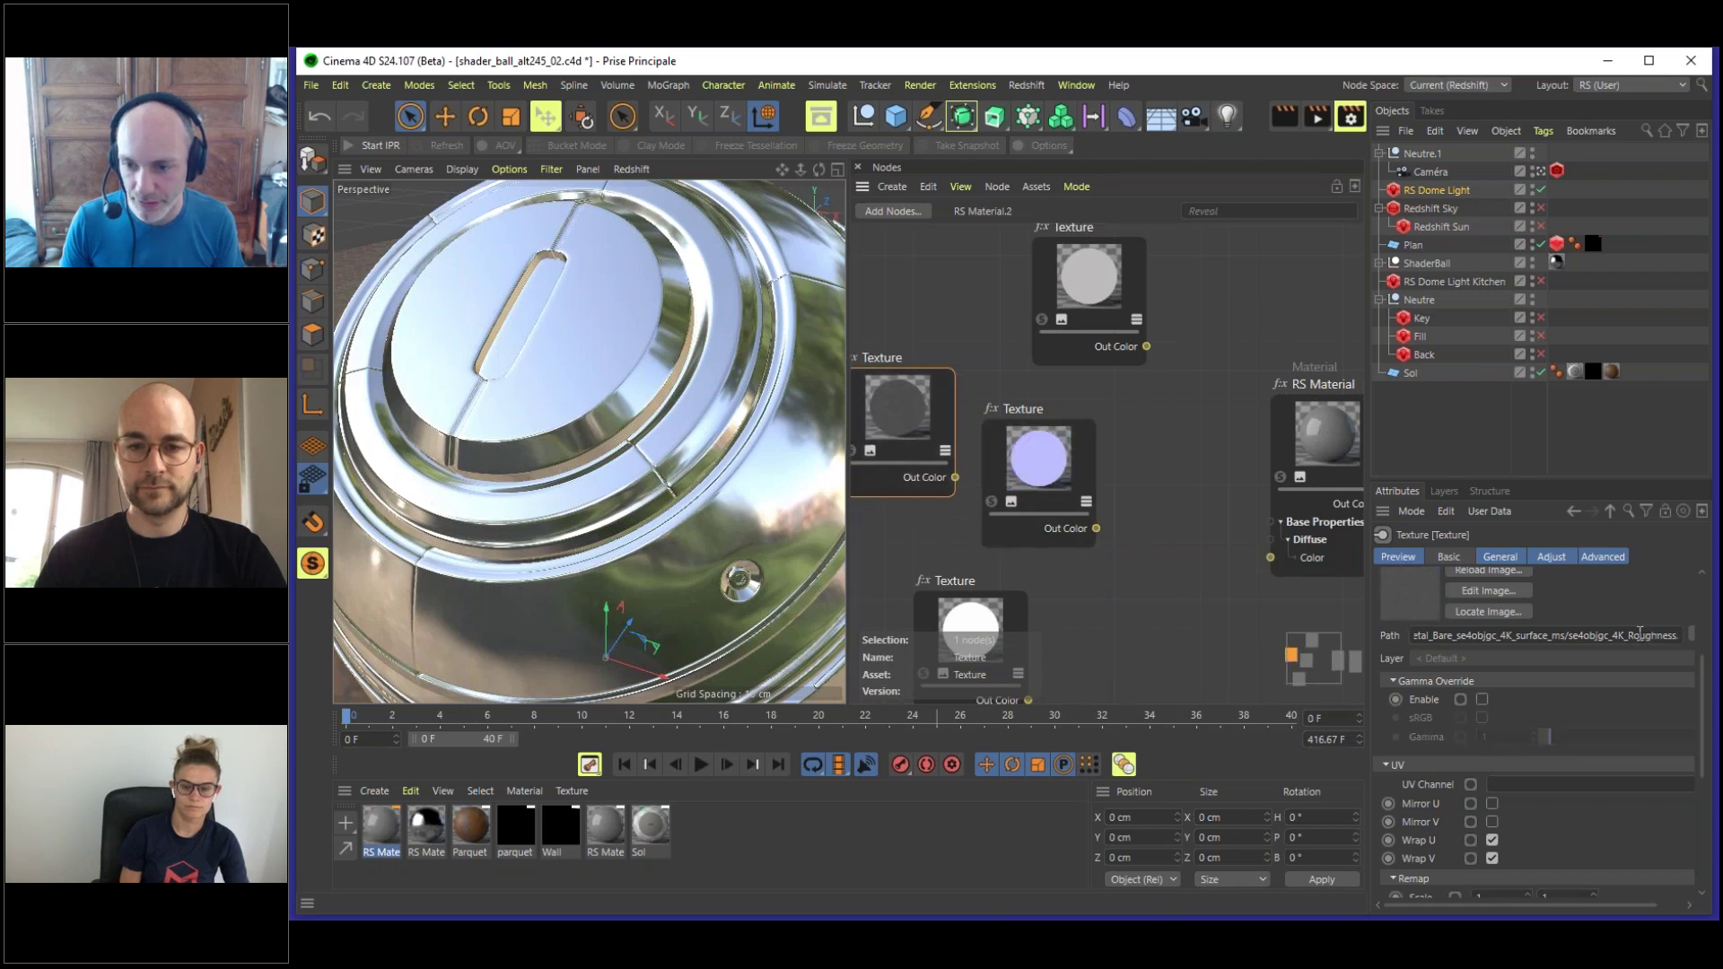
{"action": "left_click", "coordinate": [1483, 699]}
{"action": "left_click_drag", "start_coordinate": [977, 610], "coordinate": [959, 550]}
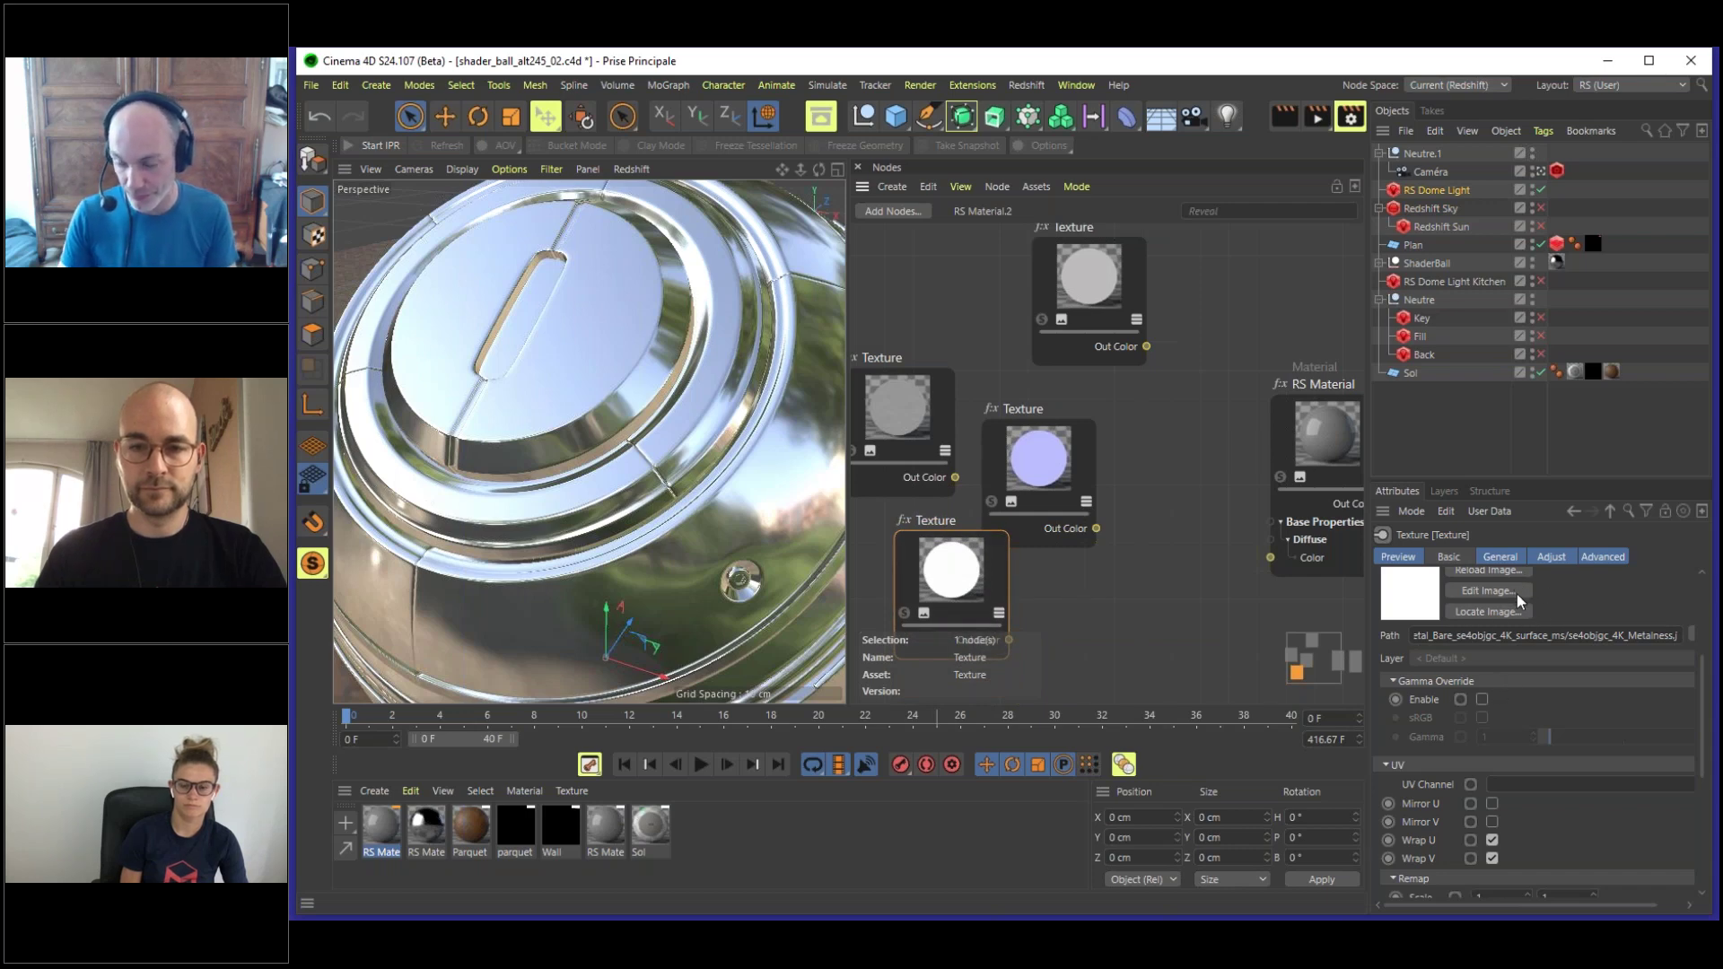
{"action": "left_click", "coordinate": [1481, 700]}
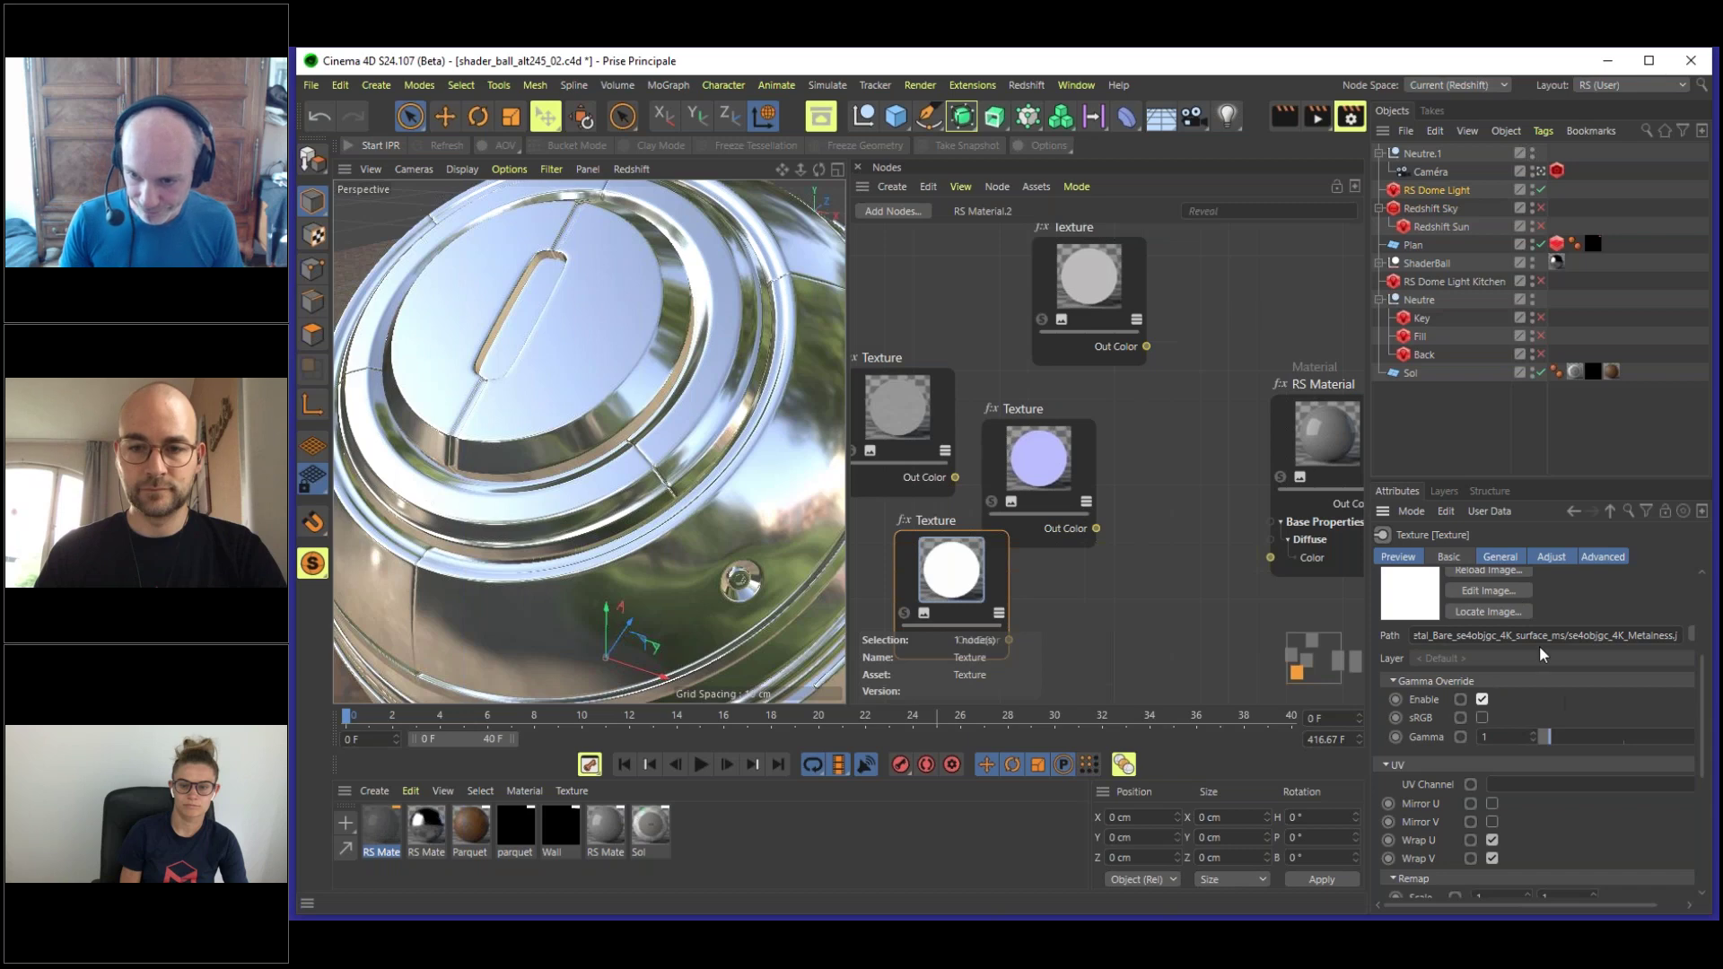
{"action": "mouse_move", "coordinate": [1145, 536]}
{"action": "middle_mouse_down"}
{"action": "mouse_move", "coordinate": [1190, 455]}
{"action": "mouse_move", "coordinate": [1158, 539]}
{"action": "middle_mouse_up"}
{"action": "middle_click_drag", "start_coordinate": [1182, 475], "coordinate": [1177, 509]}
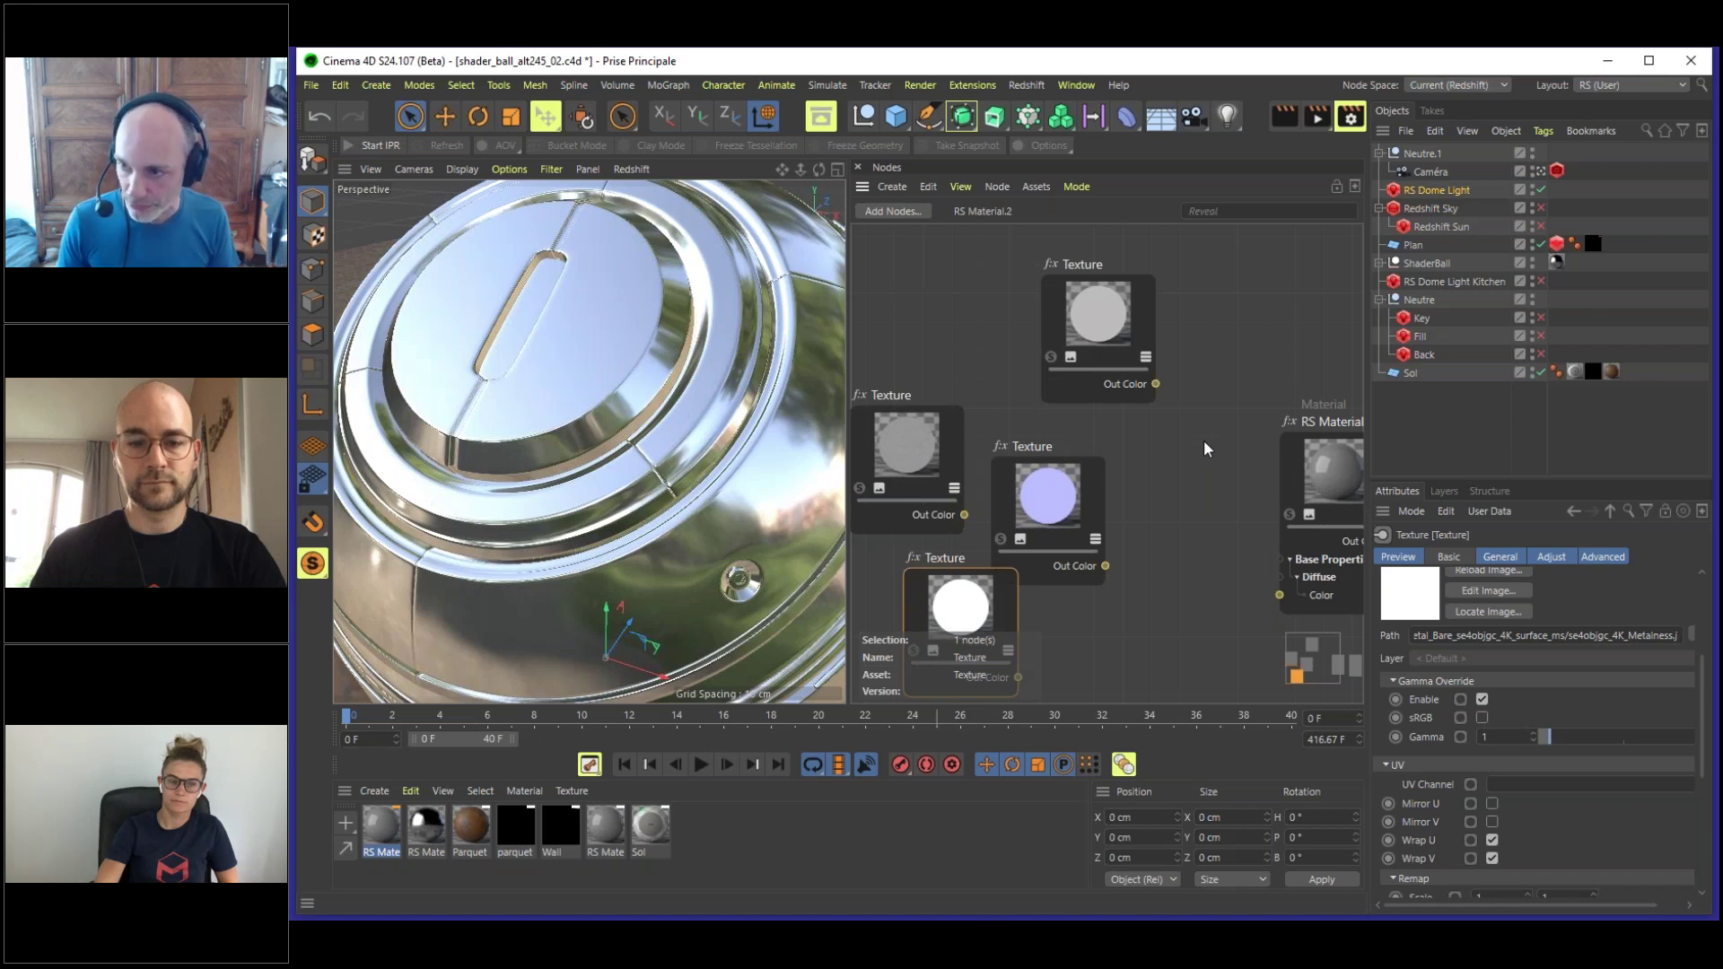
- Connect the Albedo Texture's Out Color to the RS Material's Diffuse Color input
{"action": "mouse_move", "coordinate": [1095, 290]}
{"action": "left_mouse_down"}
{"action": "mouse_move", "coordinate": [1110, 285]}
{"action": "mouse_move", "coordinate": [1095, 278]}
{"action": "left_mouse_up"}
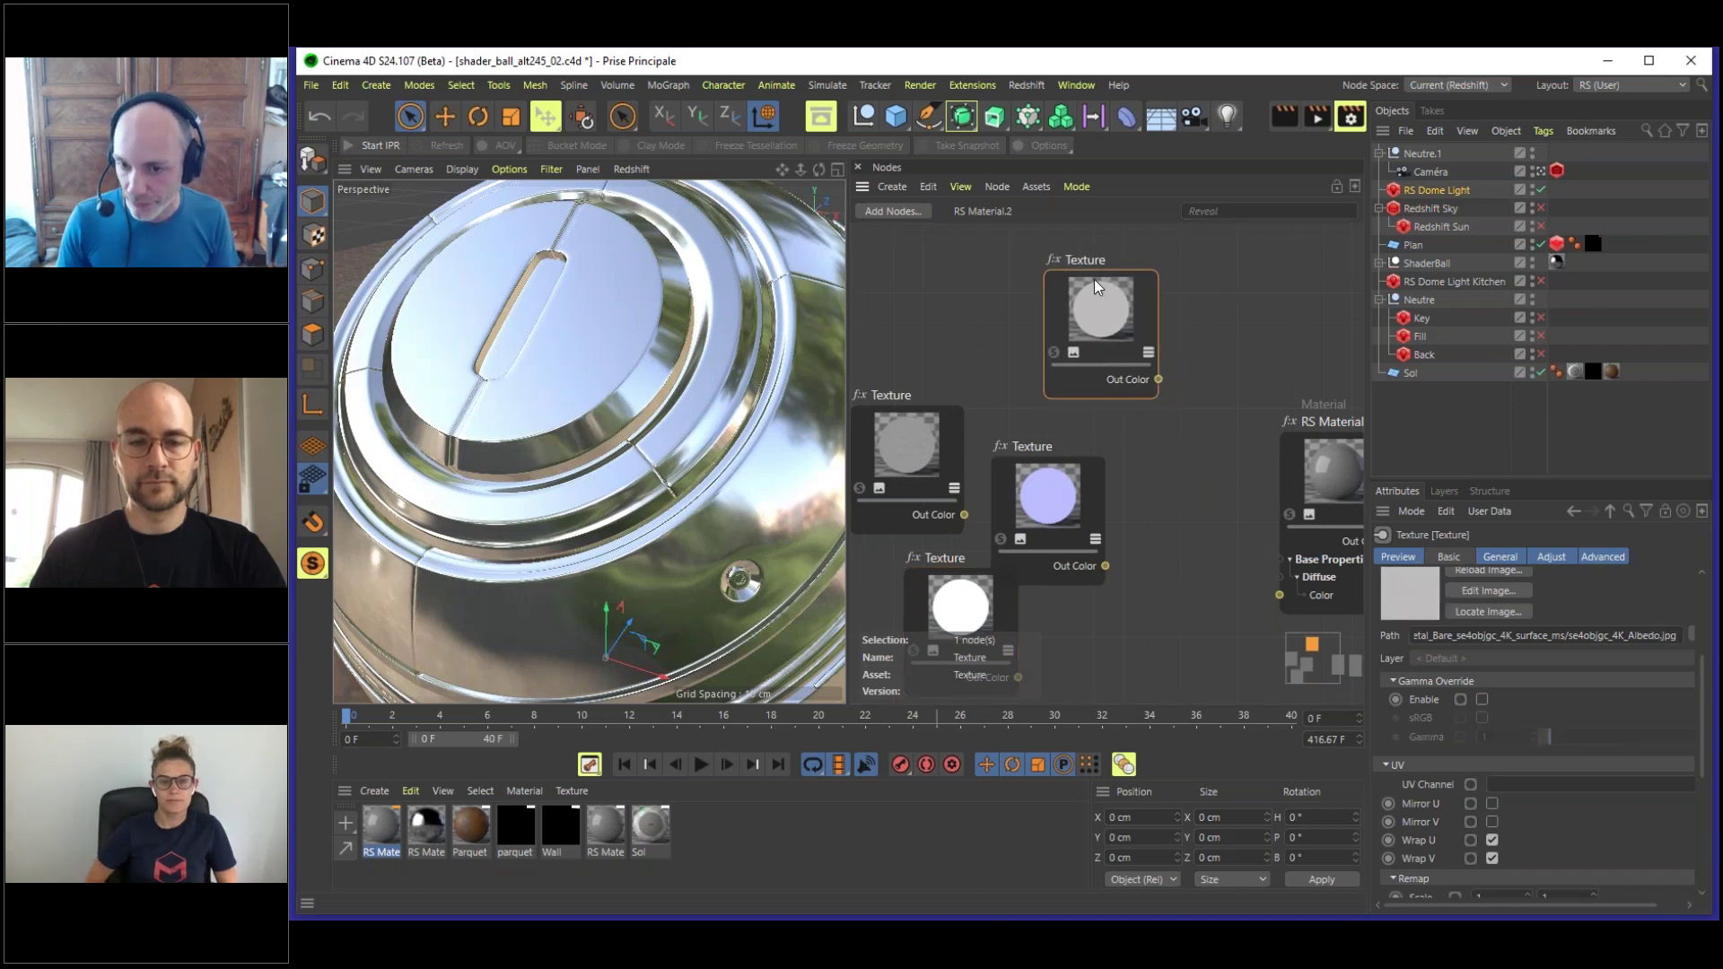
{"action": "left_click_drag", "start_coordinate": [1318, 468], "coordinate": [1285, 331]}
{"action": "left_click", "coordinate": [1109, 298]}
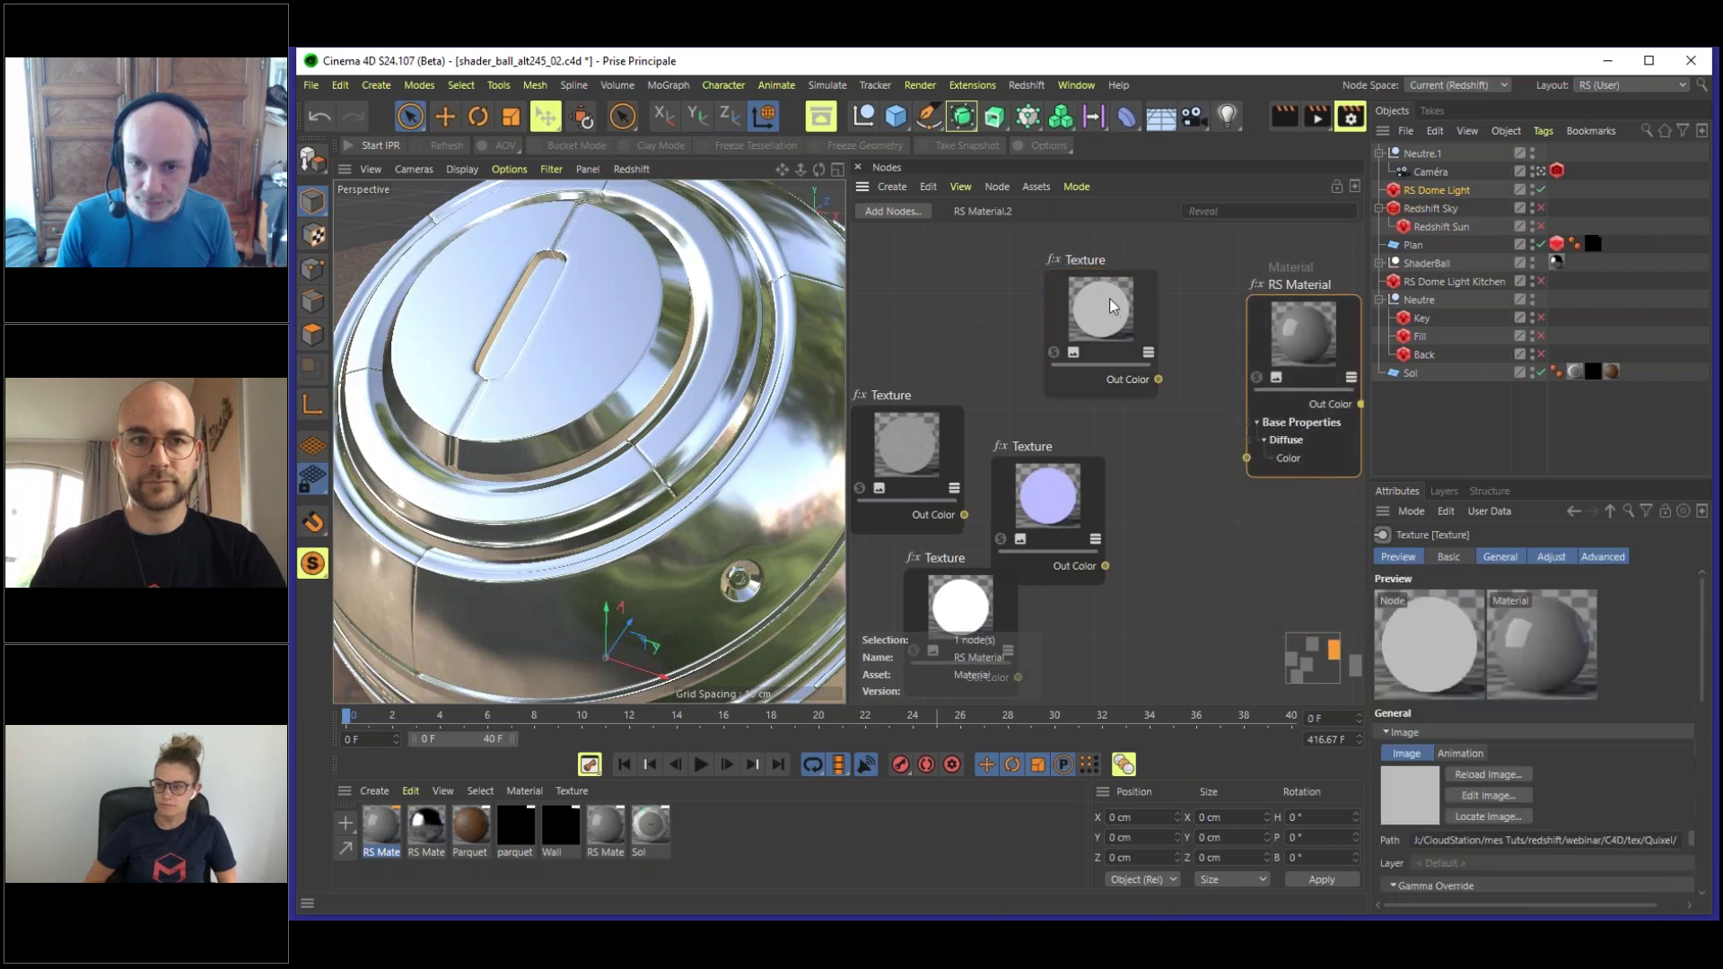
{"action": "left_click_drag", "start_coordinate": [1110, 298], "coordinate": [1096, 273]}
{"action": "left_click_drag", "start_coordinate": [1145, 355], "coordinate": [1247, 458]}
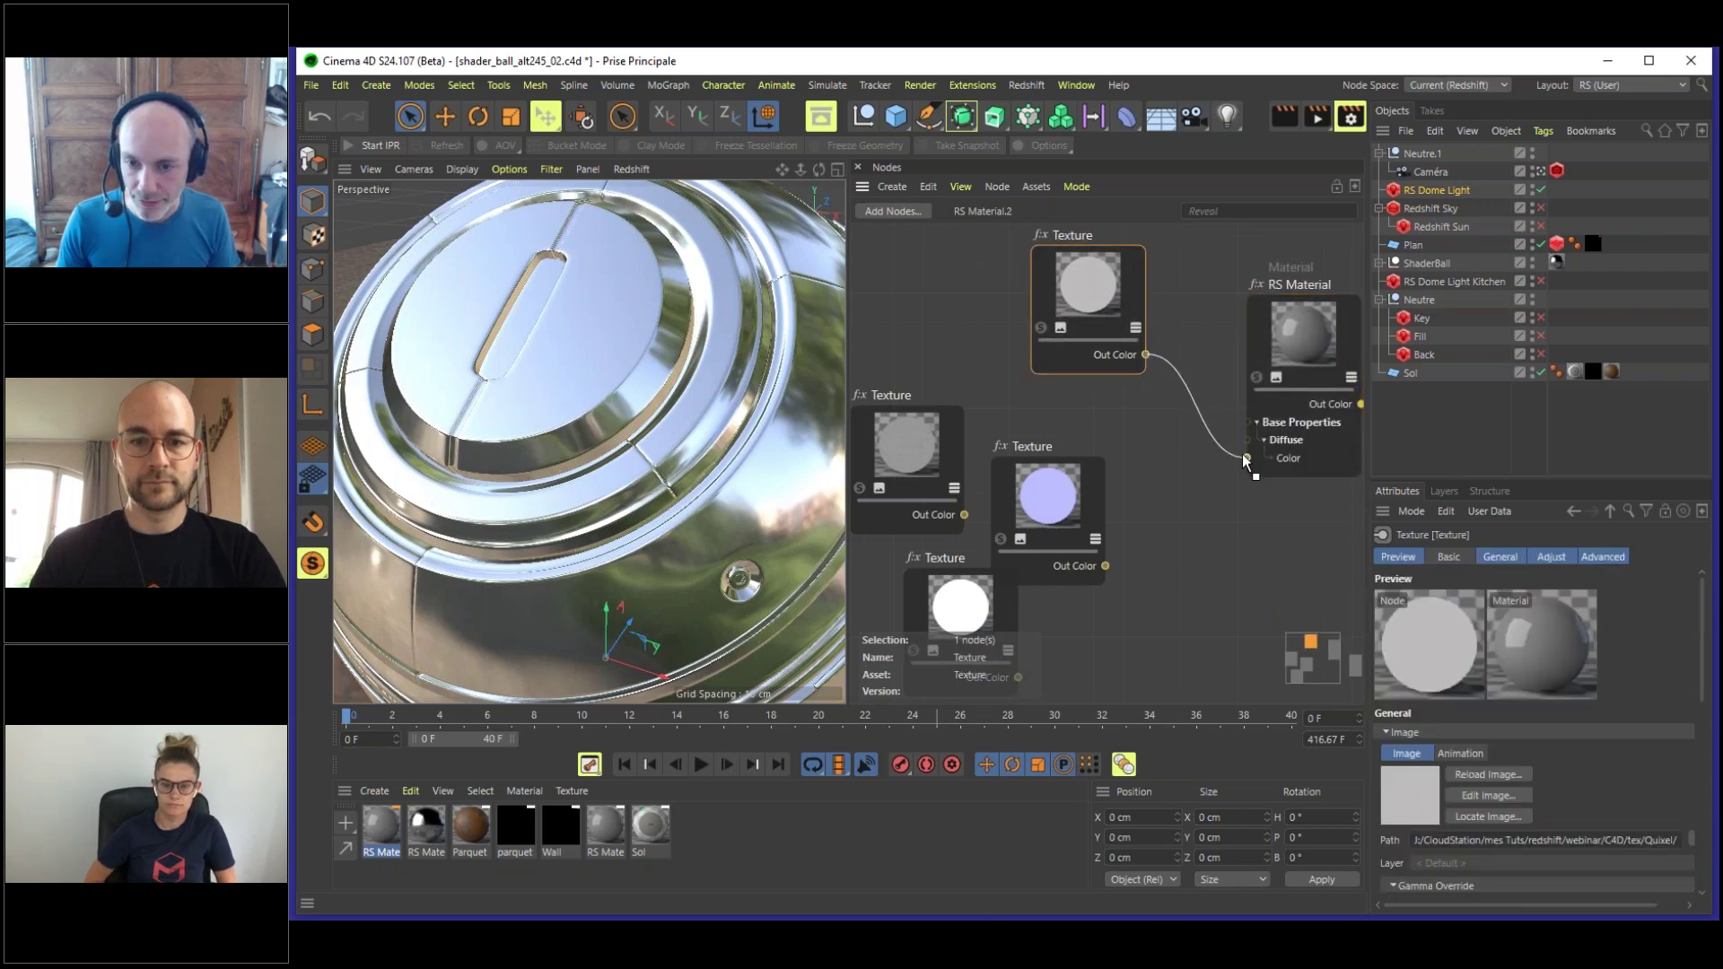
- Check the Metalness texture's file path and move the RS Material node up and left
{"action": "left_click_drag", "start_coordinate": [960, 603], "coordinate": [946, 600]}
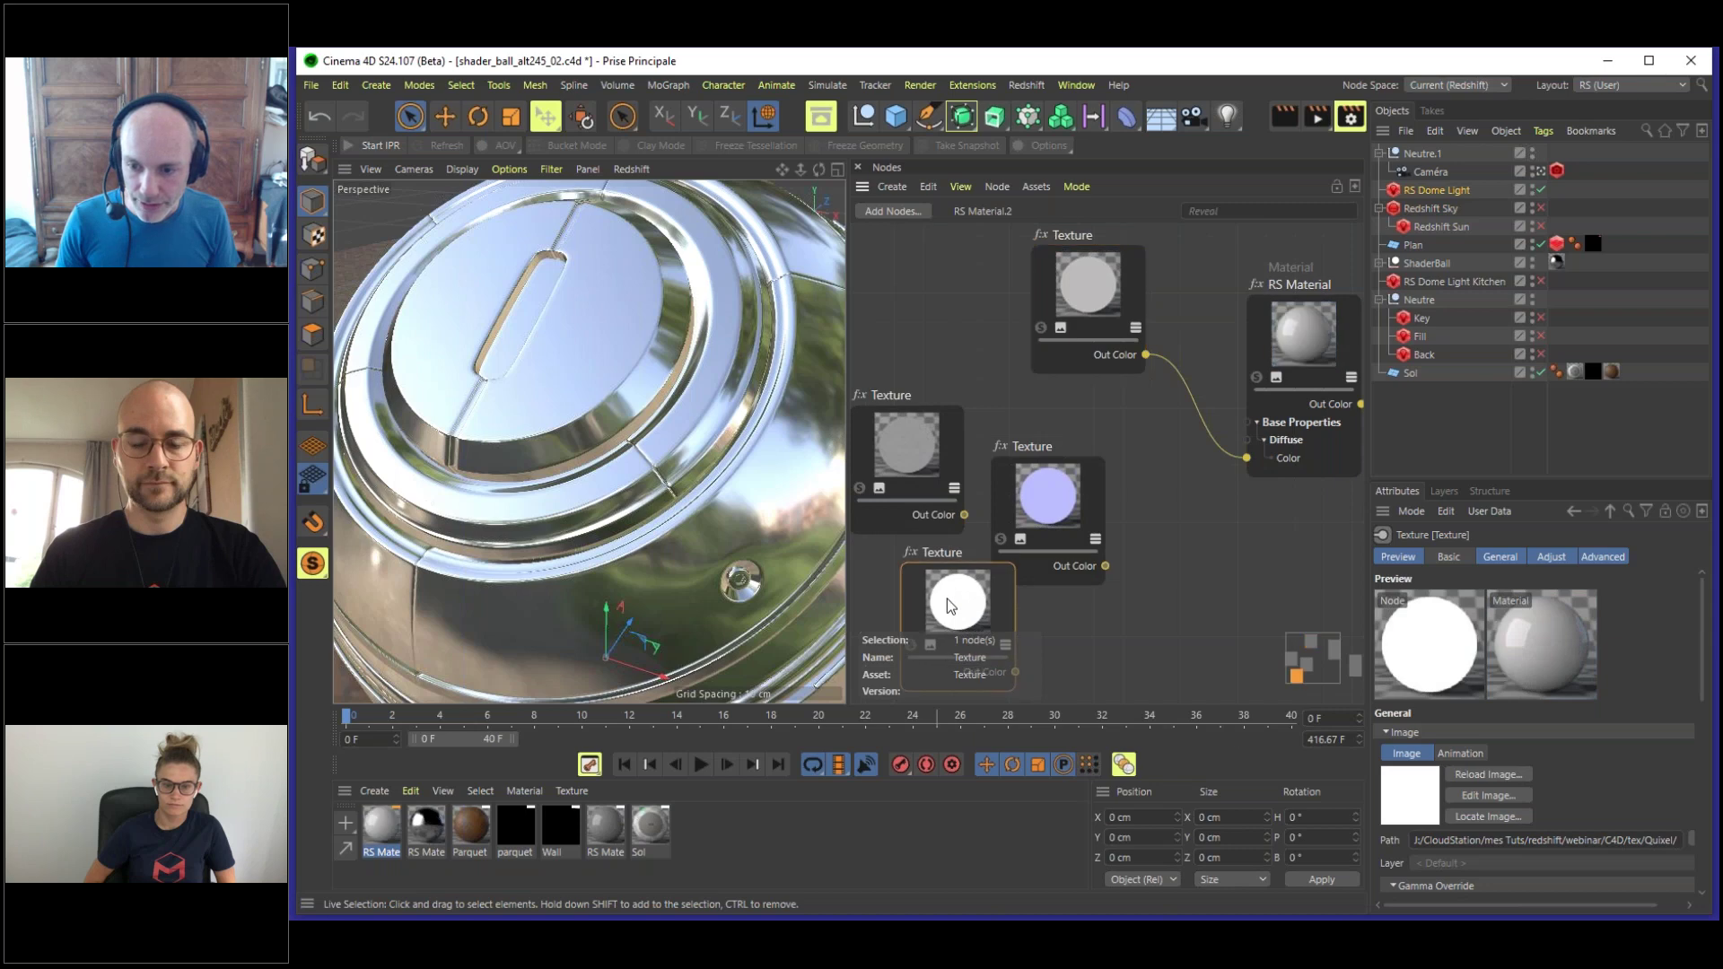
{"action": "left_click", "coordinate": [1592, 845]}
{"action": "left_click_drag", "start_coordinate": [1312, 332], "coordinate": [1279, 322]}
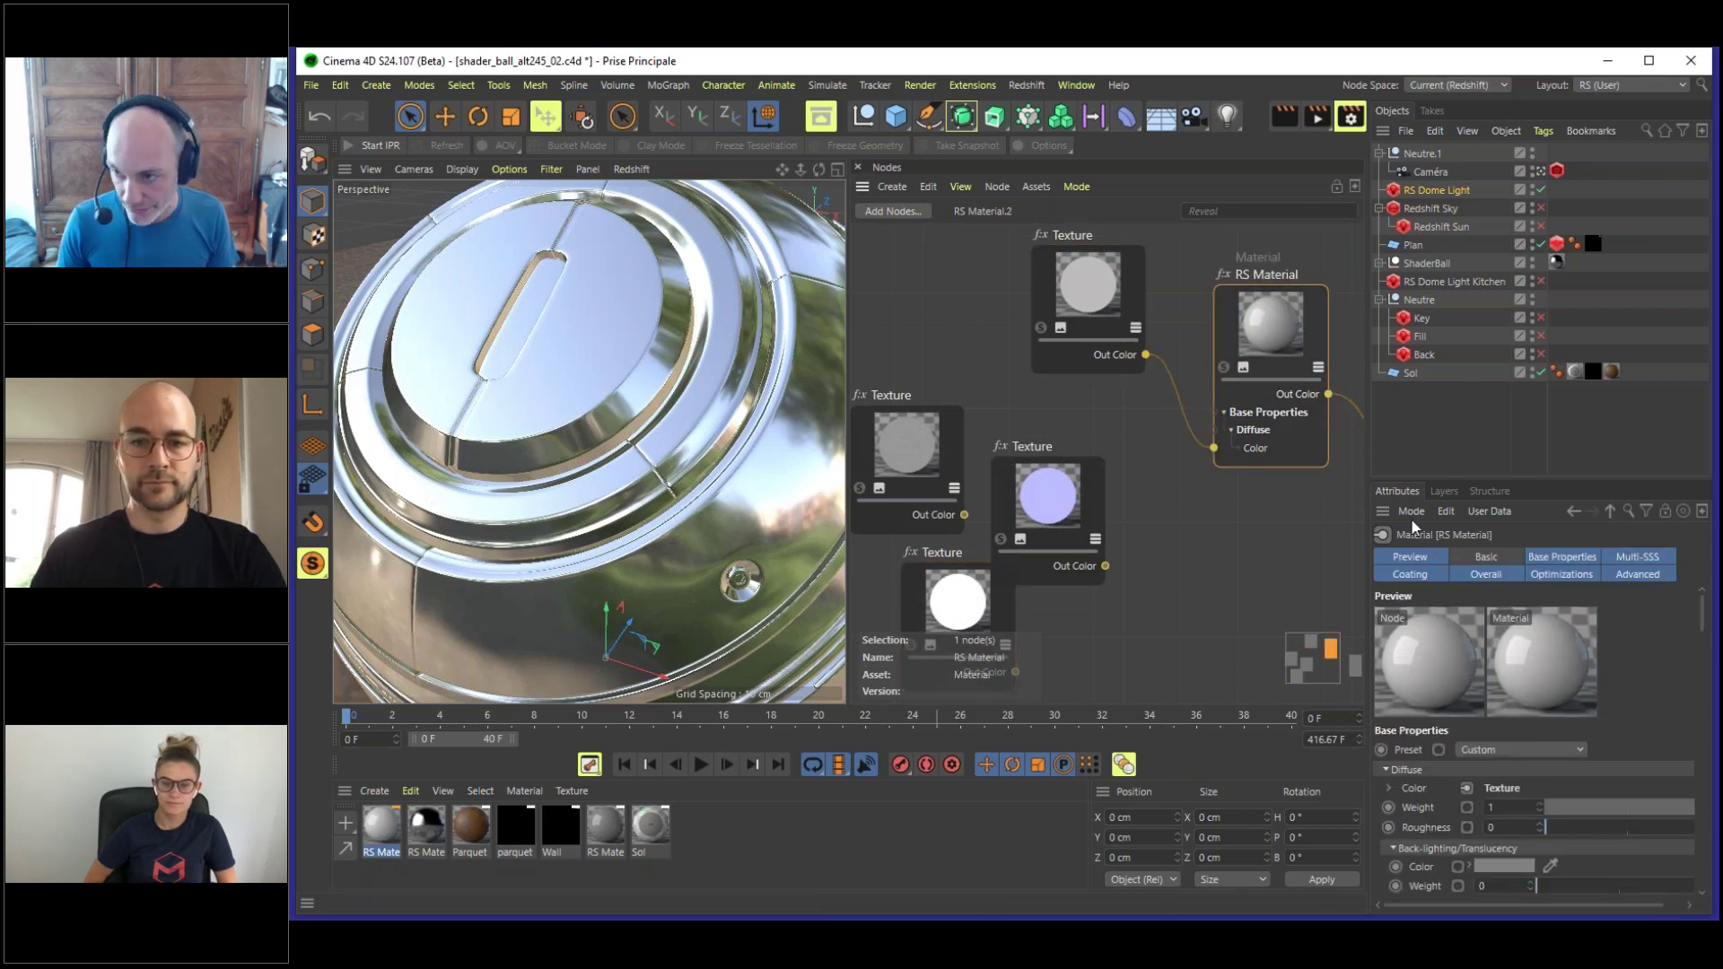
- Switch the RS Material's reflection Fresnel type to Metalness, then reposition the white Texture node
{"action": "left_click", "coordinate": [1559, 559]}
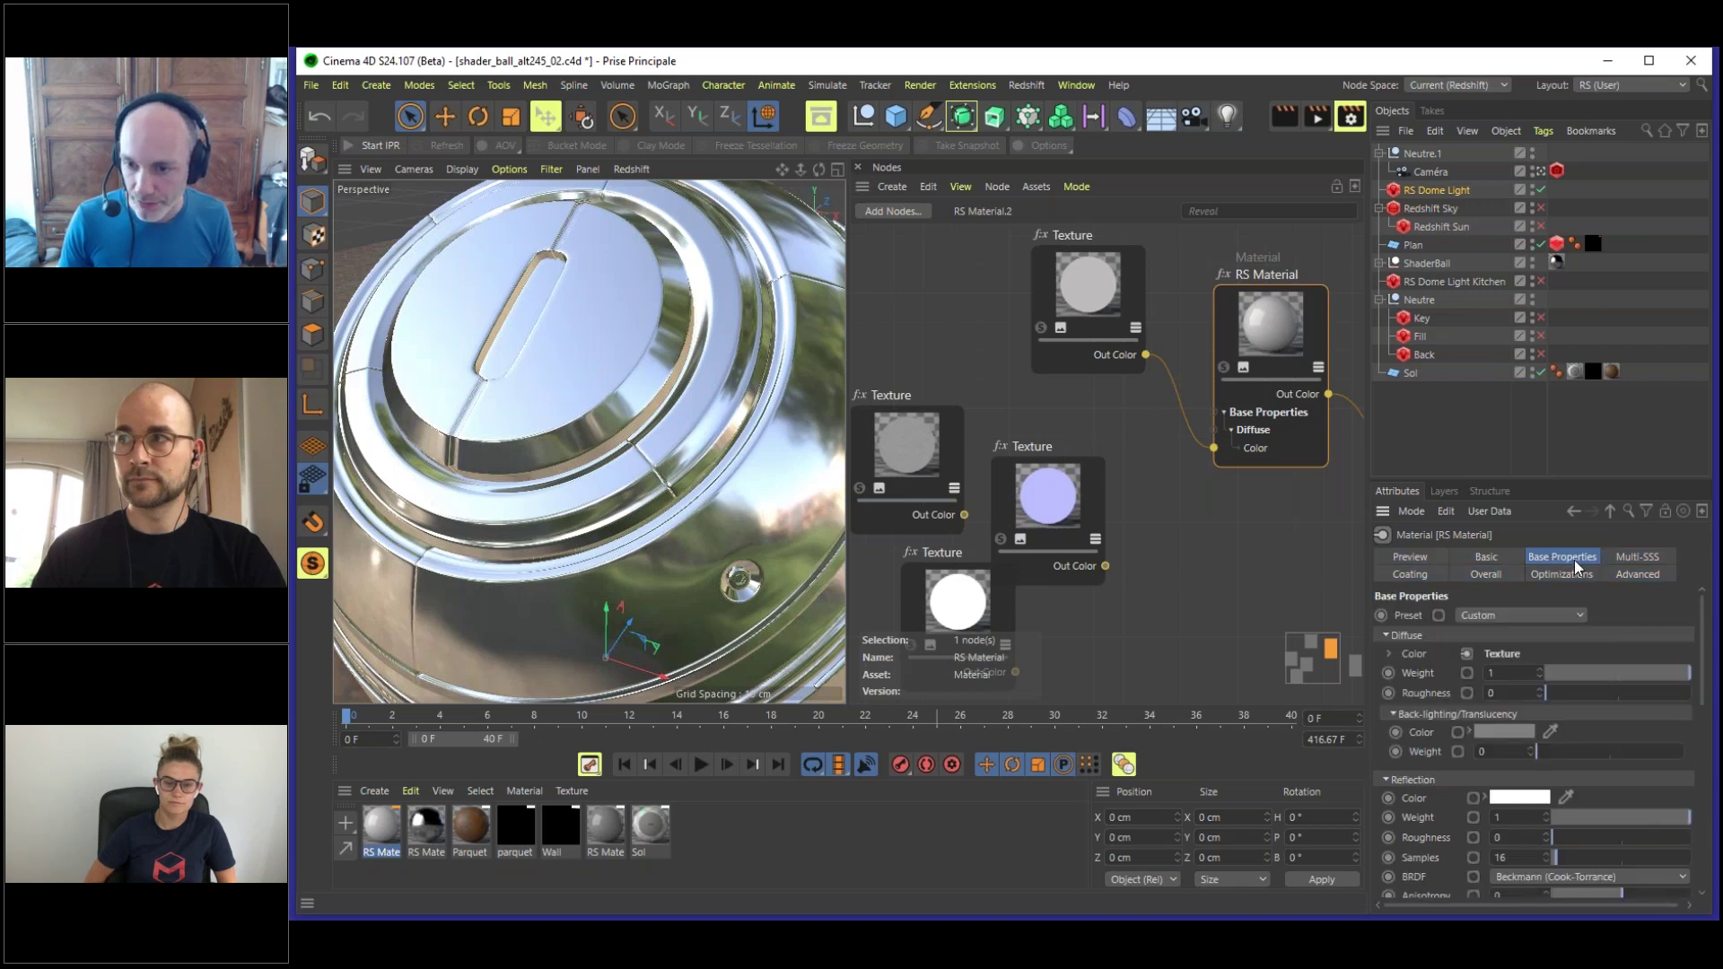
{"action": "left_click_drag", "start_coordinate": [1703, 631], "coordinate": [1700, 684]}
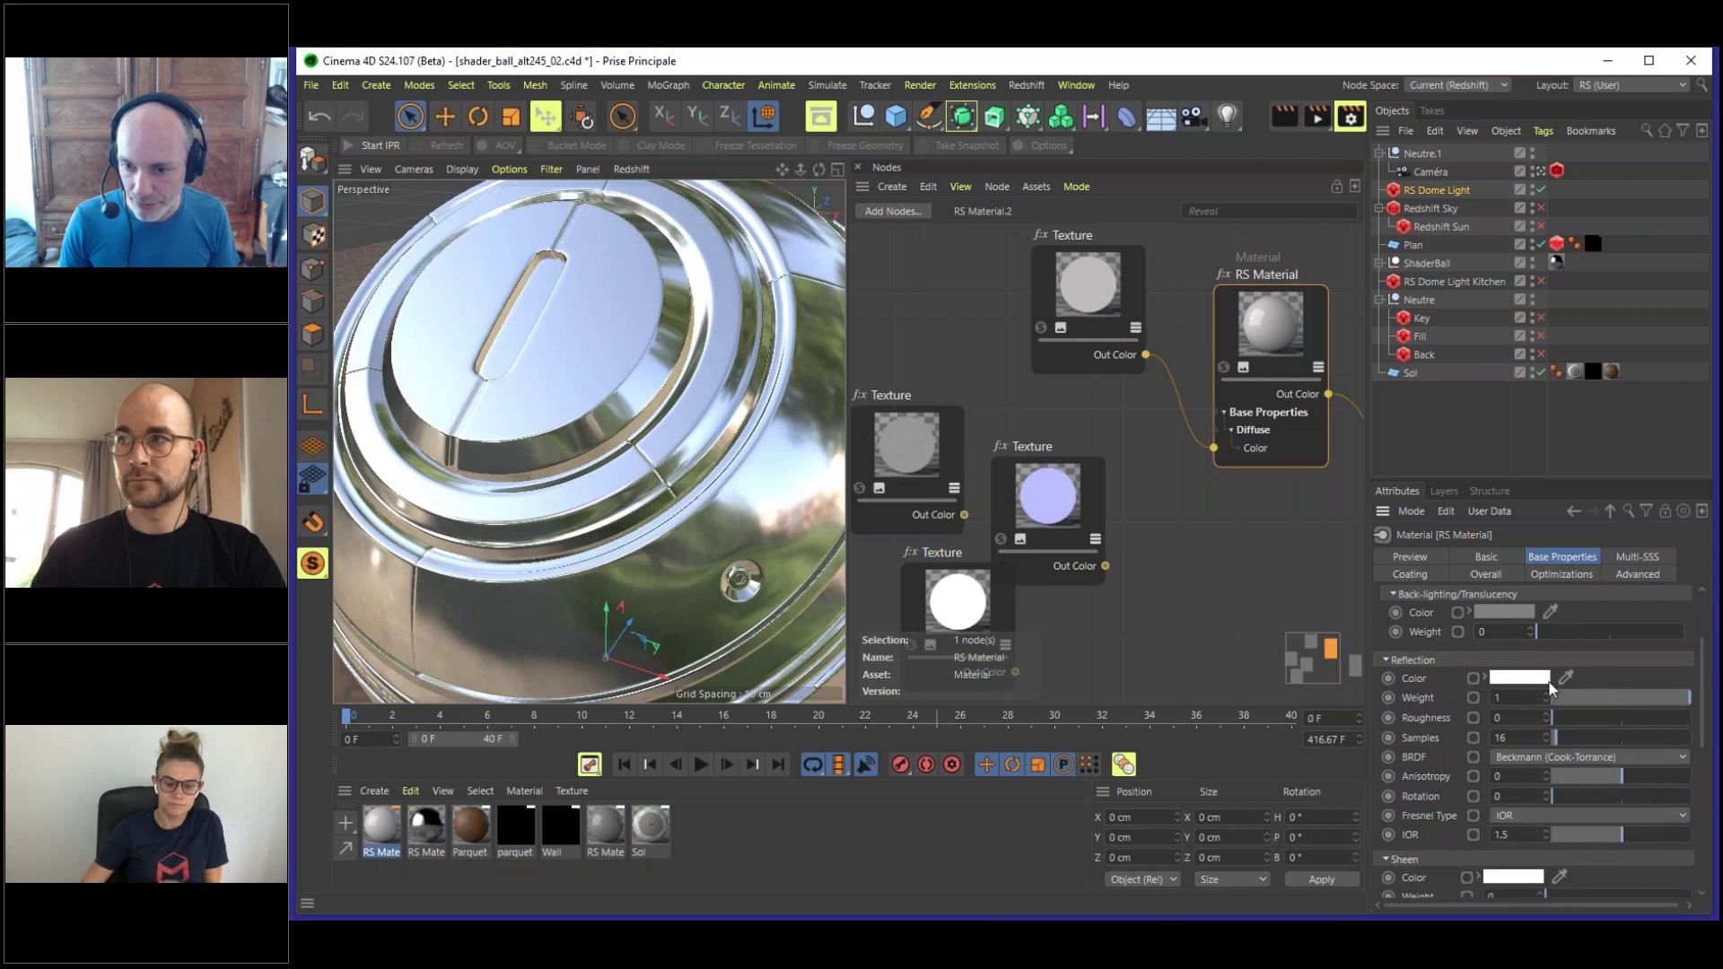
{"action": "left_click", "coordinate": [1514, 823]}
{"action": "left_click", "coordinate": [1441, 779]}
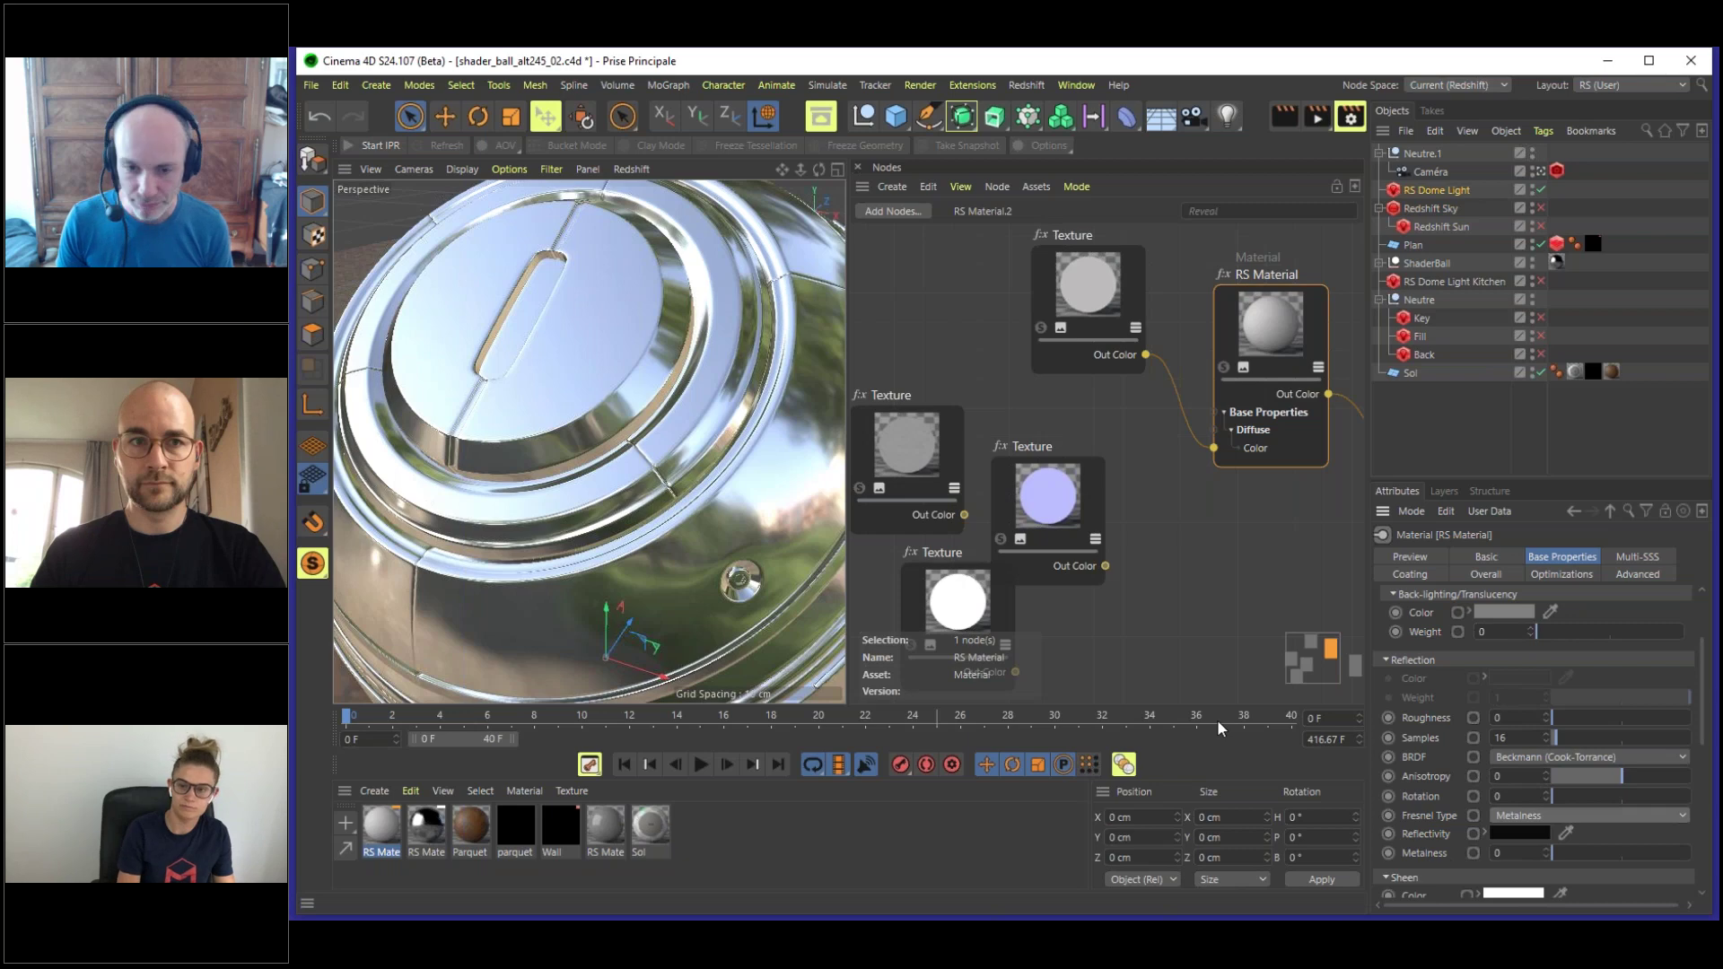
{"action": "mouse_move", "coordinate": [966, 629]}
{"action": "left_mouse_down"}
{"action": "mouse_move", "coordinate": [962, 584]}
{"action": "mouse_move", "coordinate": [957, 603]}
{"action": "left_mouse_up"}
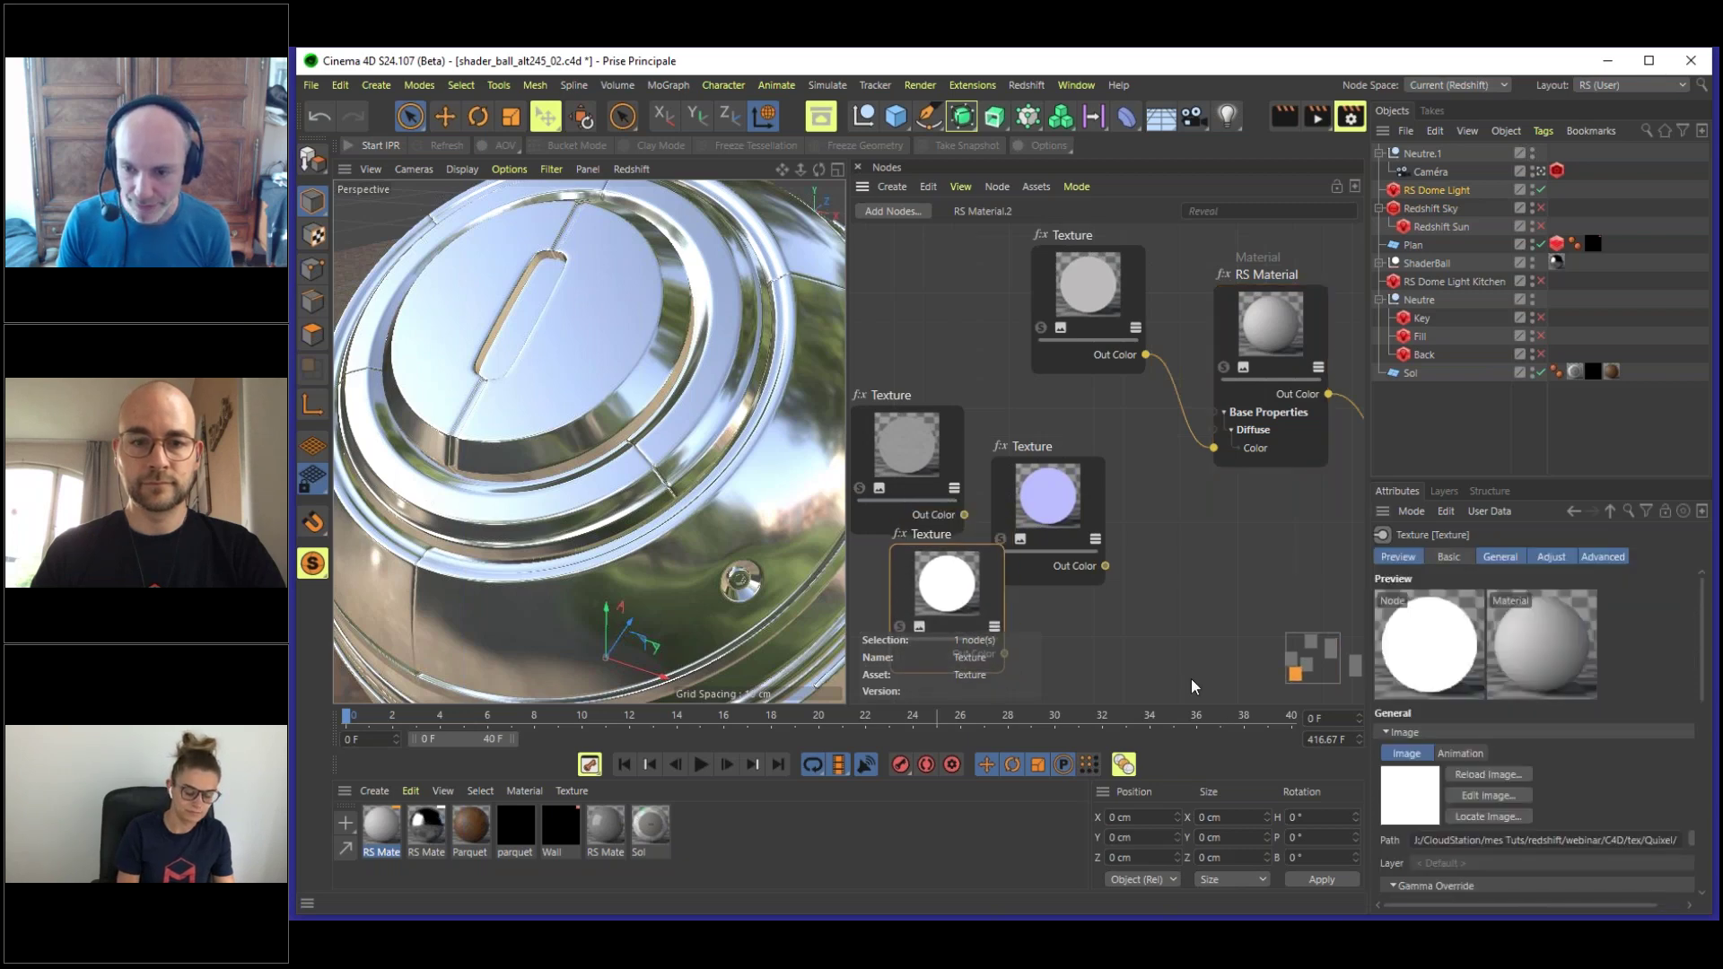
{"action": "mouse_move", "coordinate": [979, 608]}
{"action": "left_mouse_down"}
{"action": "mouse_move", "coordinate": [966, 579]}
{"action": "mouse_move", "coordinate": [1041, 583]}
{"action": "mouse_move", "coordinate": [1251, 316]}
{"action": "mouse_move", "coordinate": [1286, 327]}
{"action": "mouse_move", "coordinate": [1324, 492]}
{"action": "mouse_move", "coordinate": [1312, 628]}
{"action": "mouse_move", "coordinate": [1472, 631]}
{"action": "mouse_move", "coordinate": [1312, 587]}
{"action": "mouse_move", "coordinate": [1307, 464]}
{"action": "mouse_move", "coordinate": [1305, 603]}
{"action": "mouse_move", "coordinate": [1312, 417]}
{"action": "mouse_move", "coordinate": [1311, 621]}
{"action": "mouse_move", "coordinate": [1315, 390]}
{"action": "mouse_move", "coordinate": [1396, 392]}
{"action": "mouse_move", "coordinate": [1436, 630]}
{"action": "left_mouse_up"}
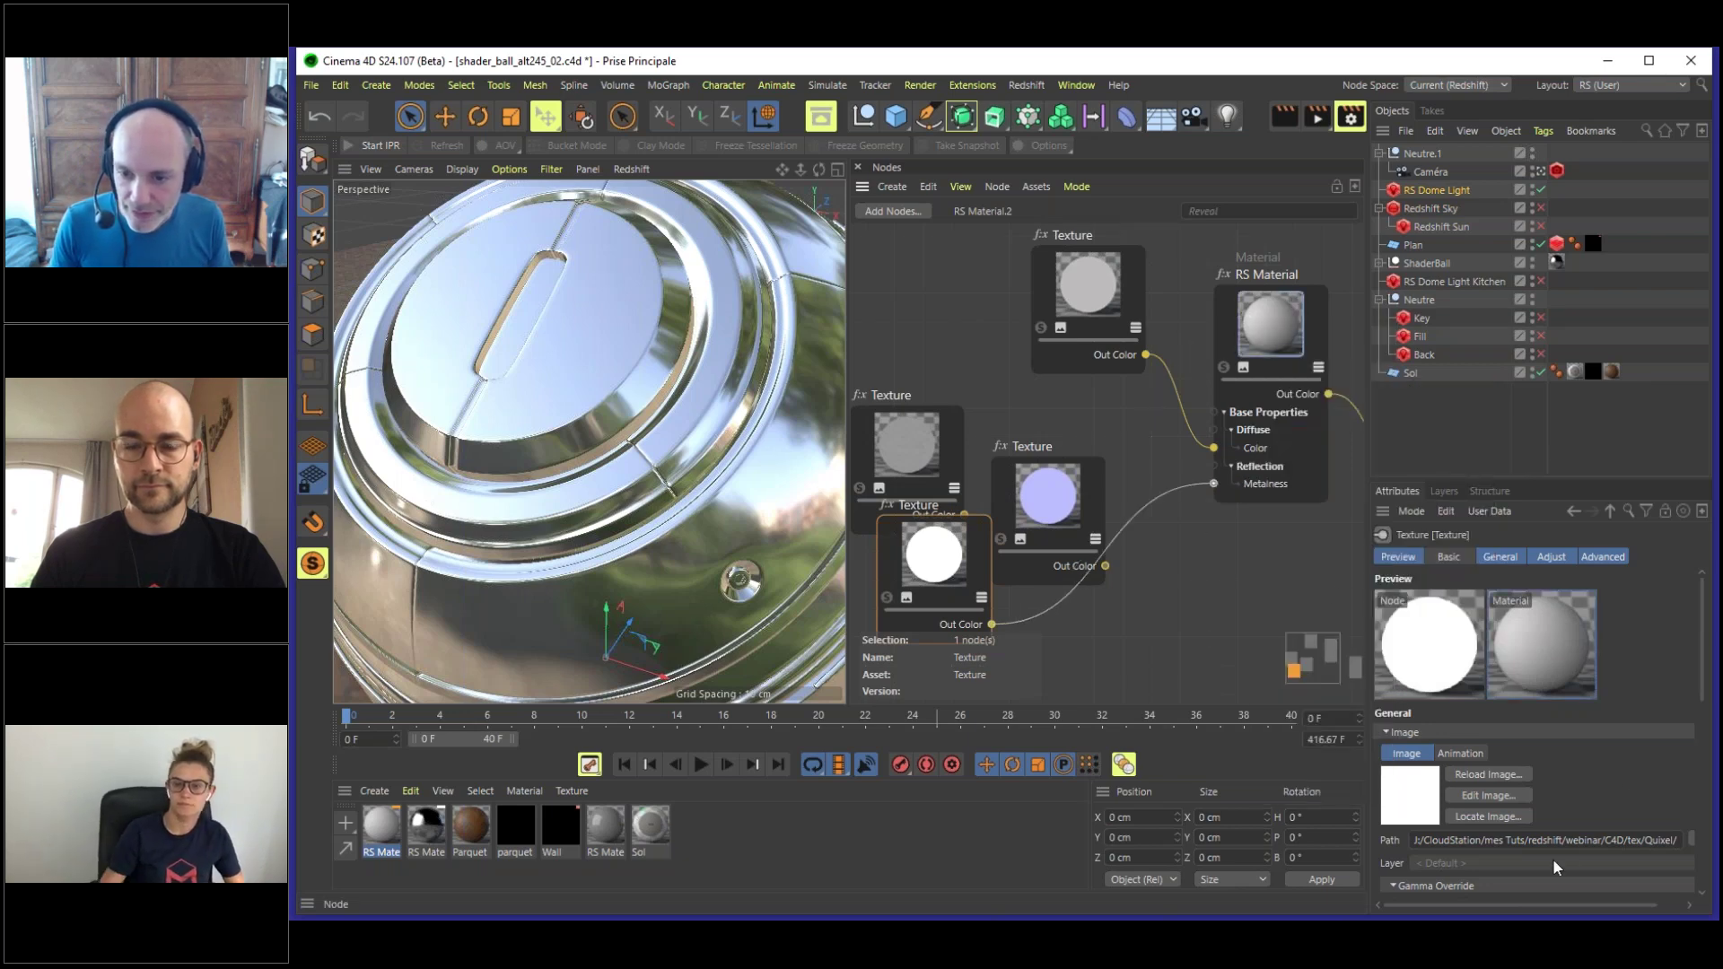
{"action": "left_click", "coordinate": [1309, 370]}
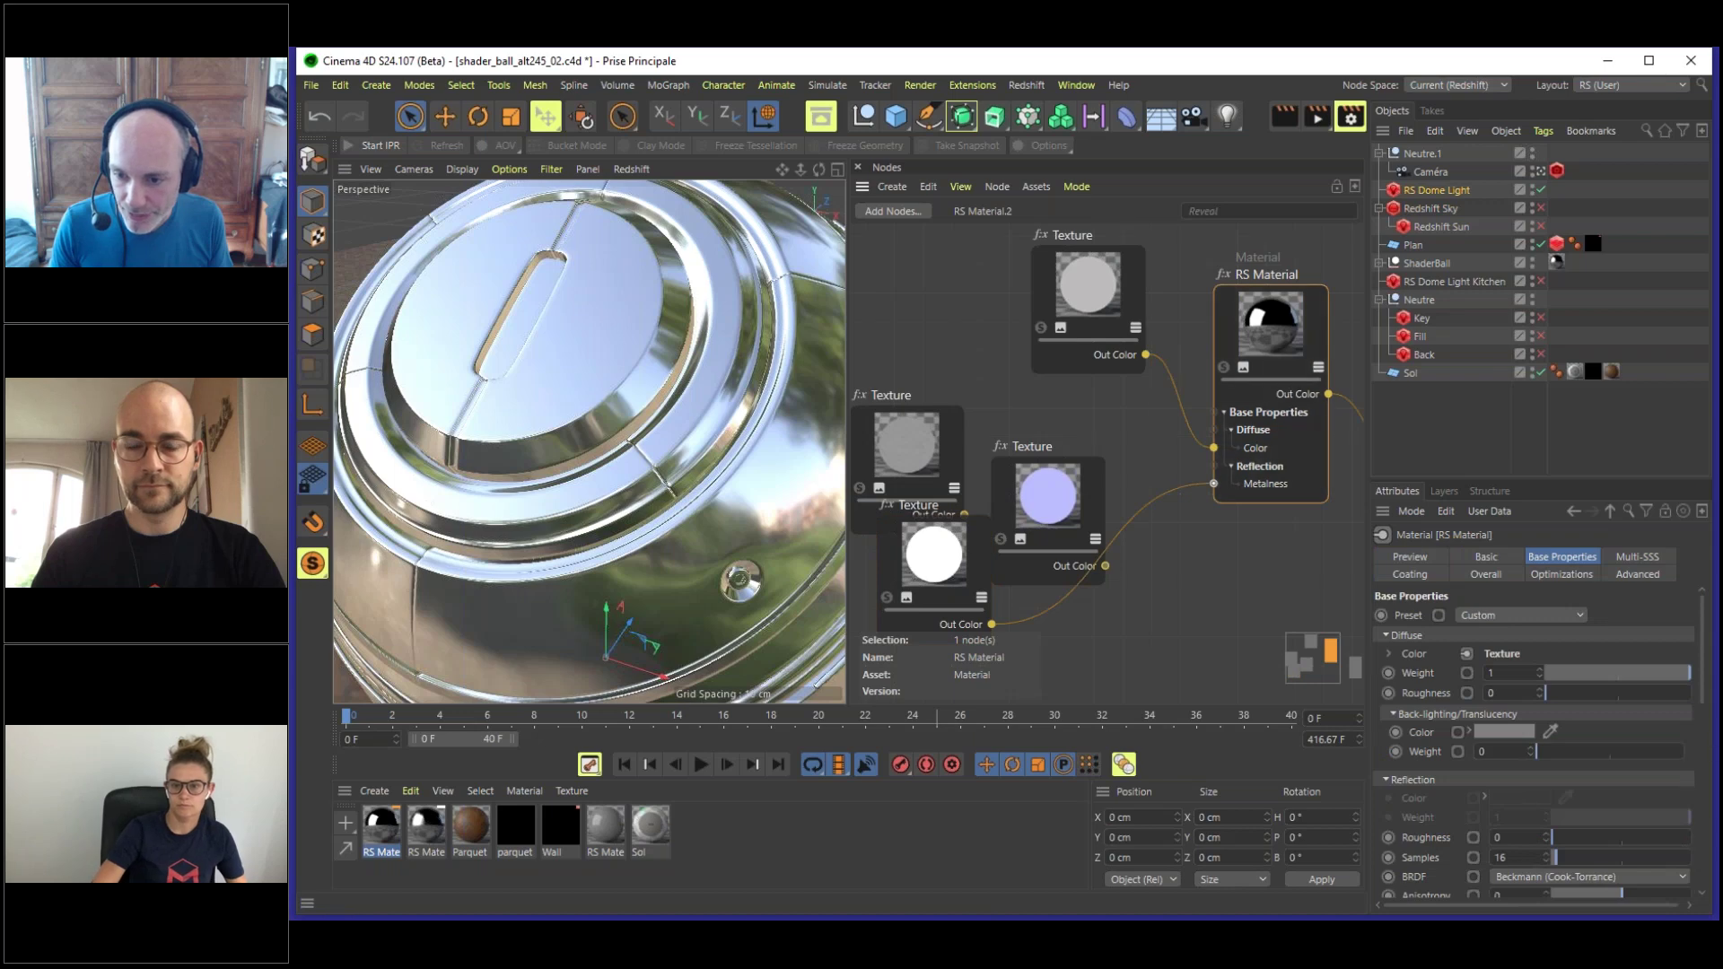
{"action": "scroll", "coordinate": [1397, 736], "scroll_direction": "down", "scroll_amount": 5}
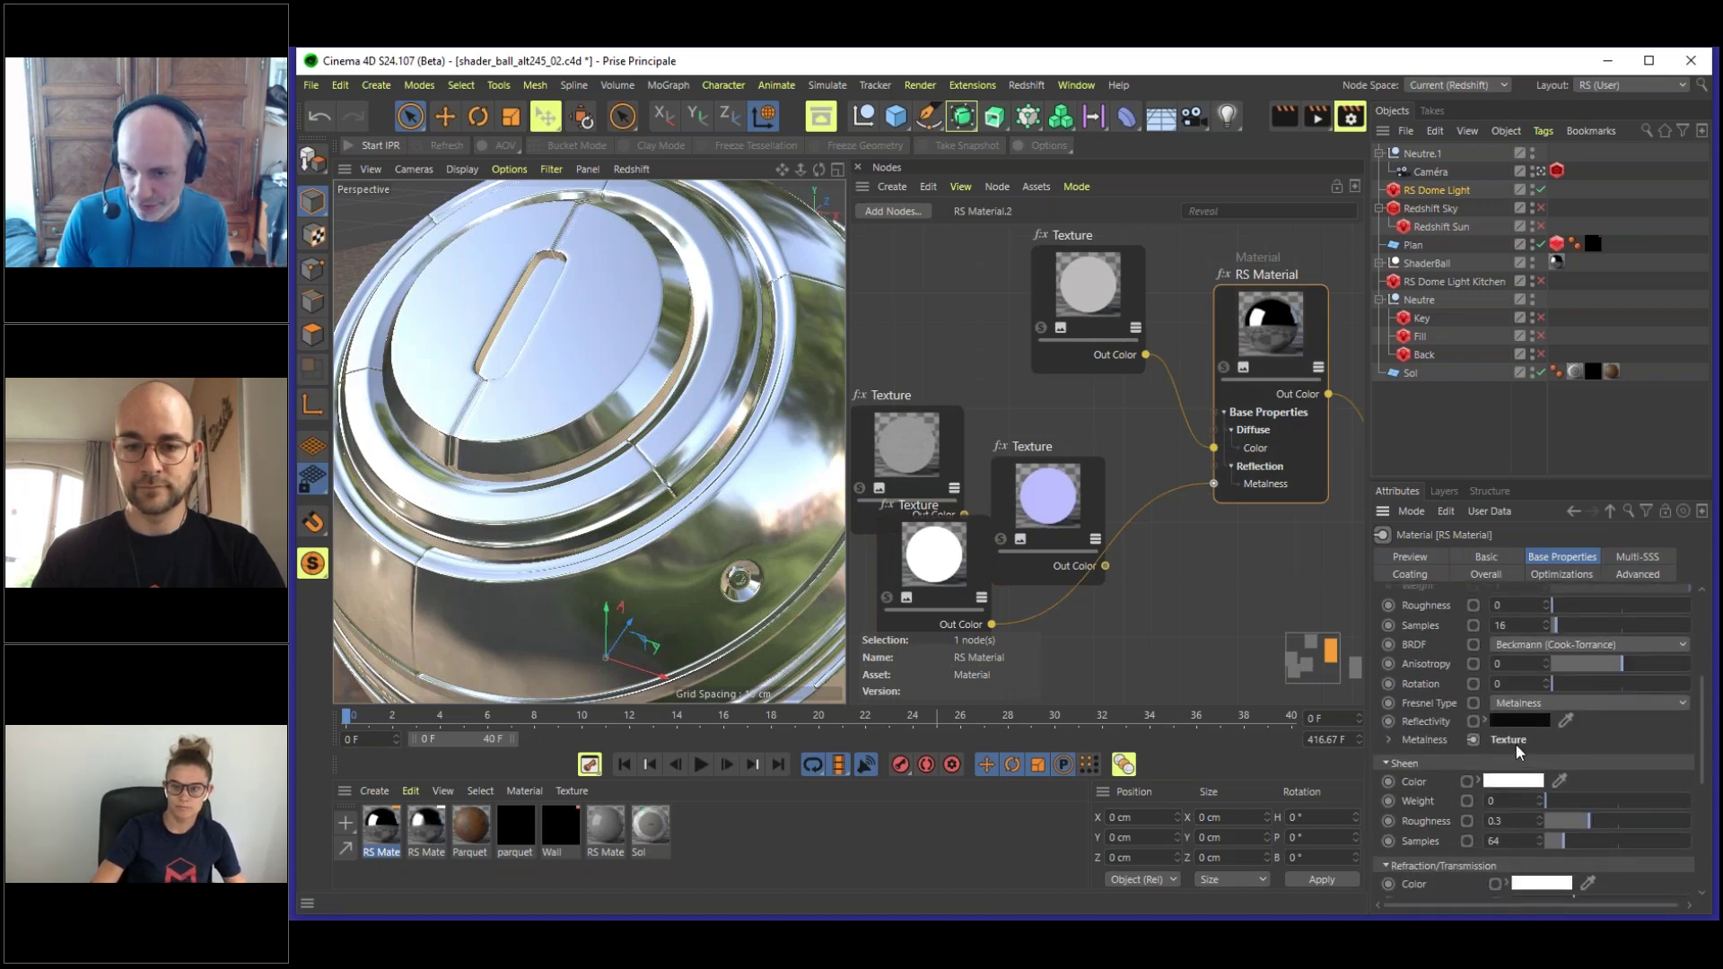
{"action": "left_click_drag", "start_coordinate": [1703, 700], "coordinate": [1696, 671]}
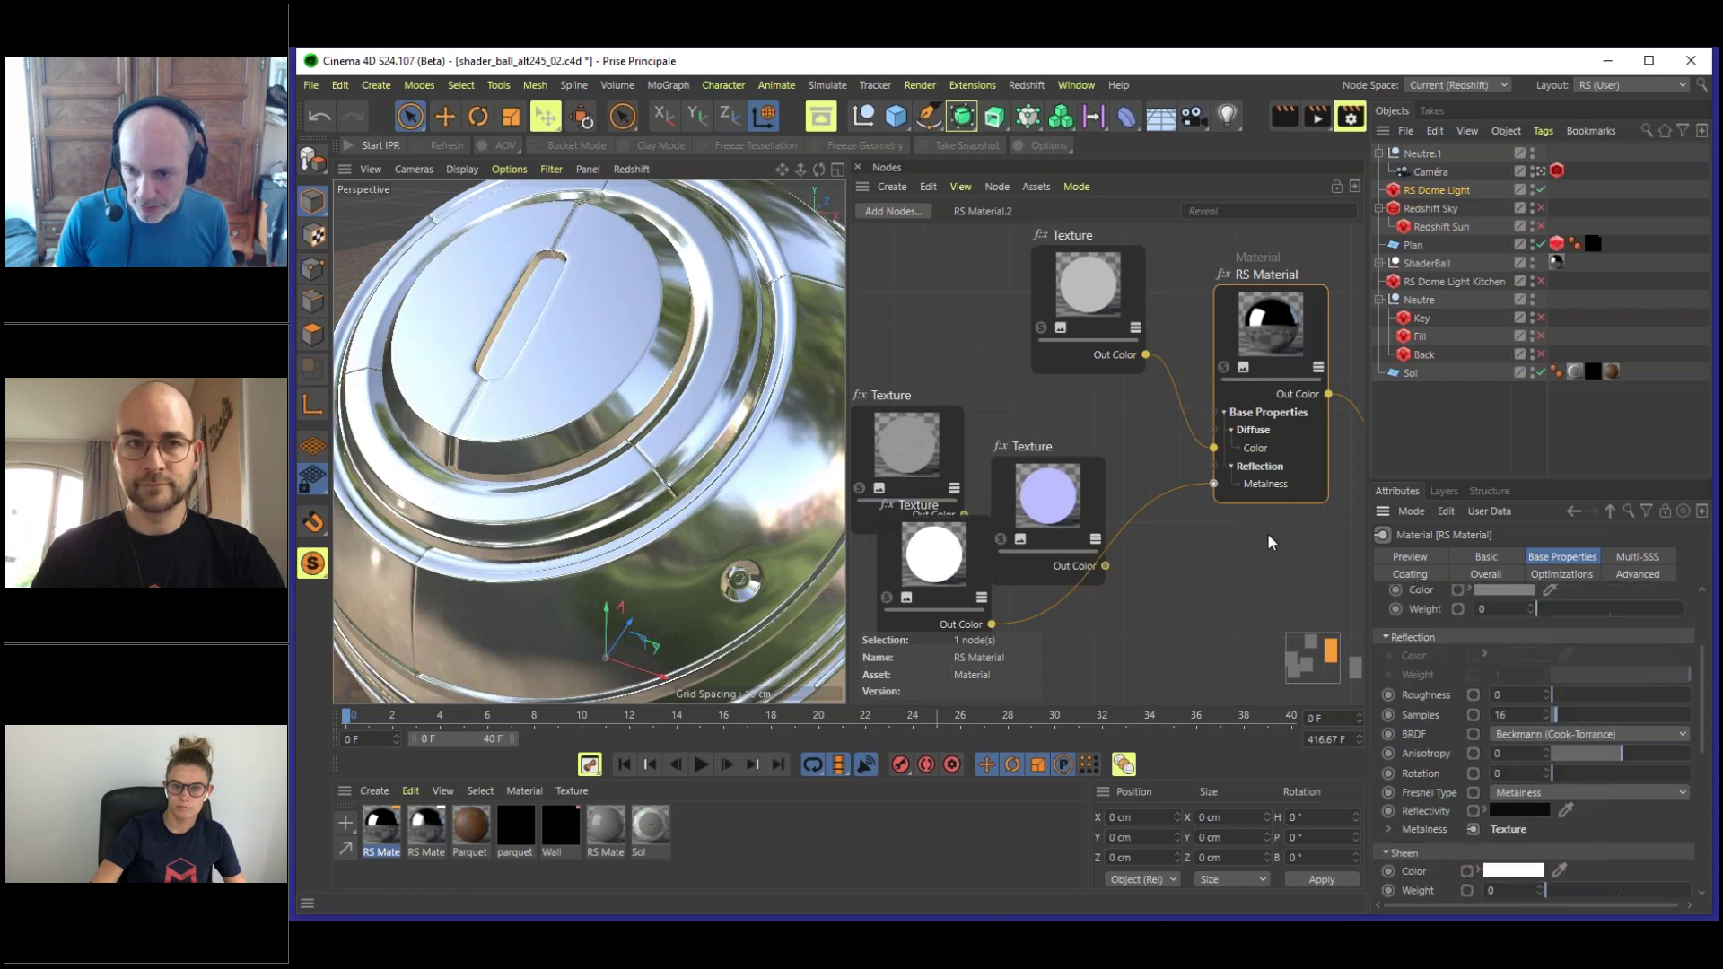
{"action": "mouse_move", "coordinate": [954, 565]}
{"action": "left_mouse_down"}
{"action": "mouse_move", "coordinate": [972, 579]}
{"action": "mouse_move", "coordinate": [954, 585]}
{"action": "left_mouse_up"}
{"action": "left_click", "coordinate": [1279, 330]}
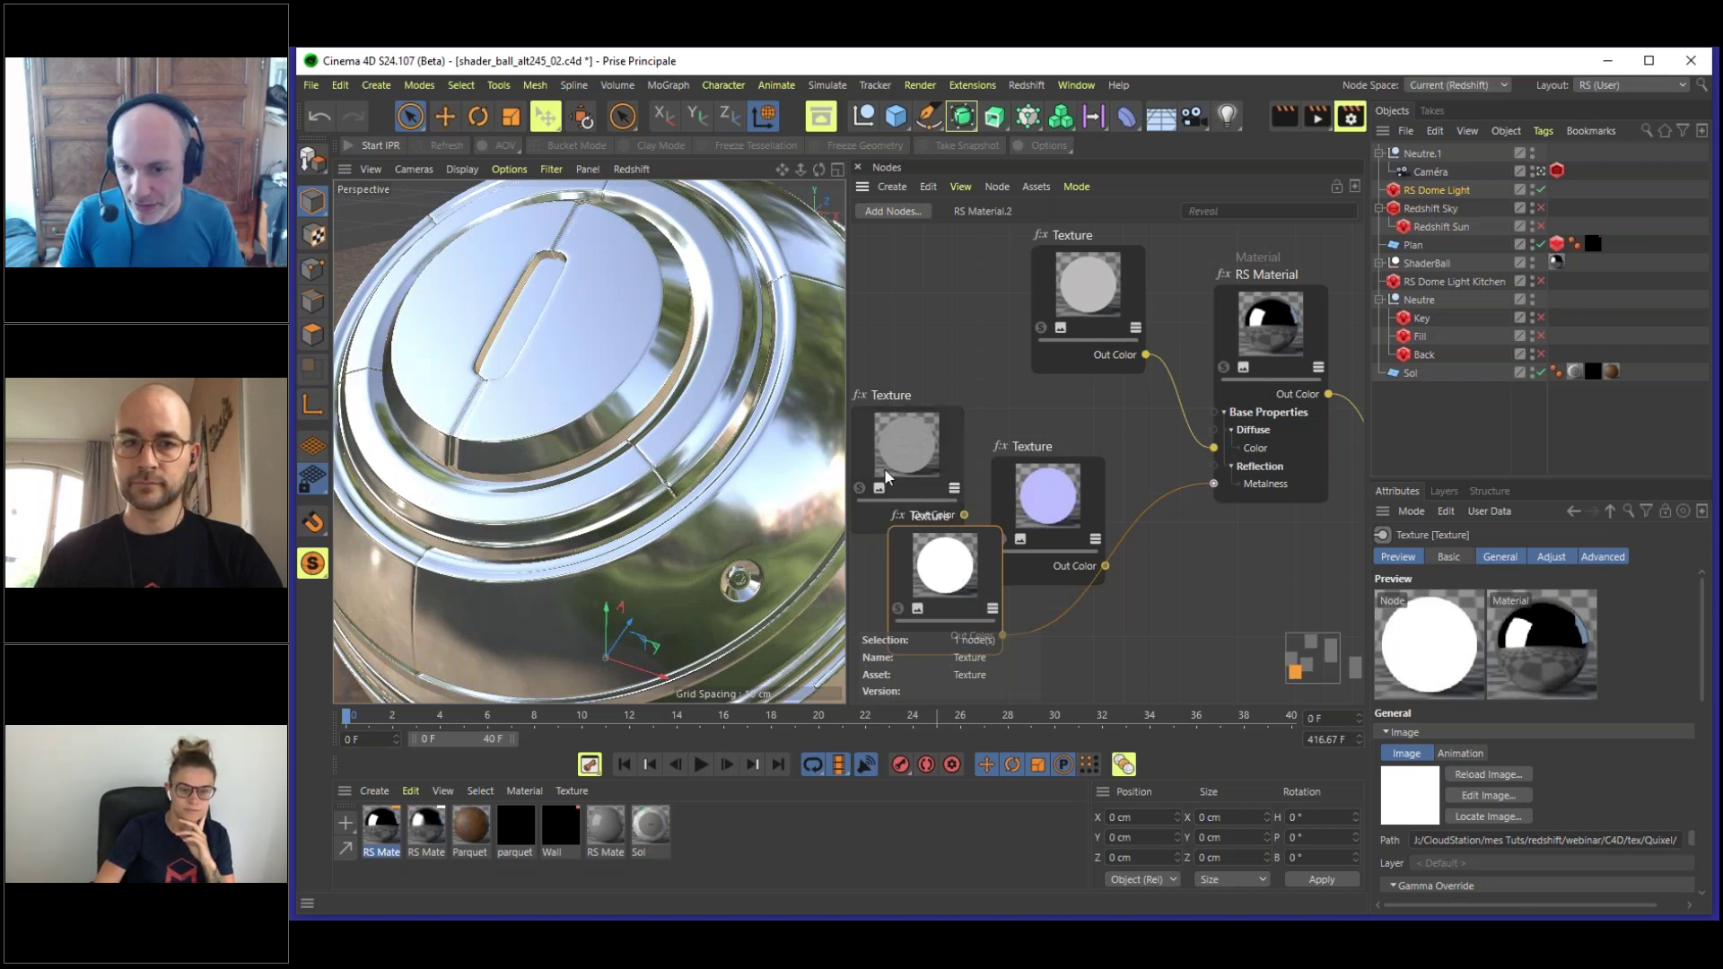
{"action": "left_click_drag", "start_coordinate": [1210, 484], "coordinate": [1172, 520]}
- Set the RS Material's Reflection Metalness value from 0 to 1
{"action": "left_click", "coordinate": [1261, 335]}
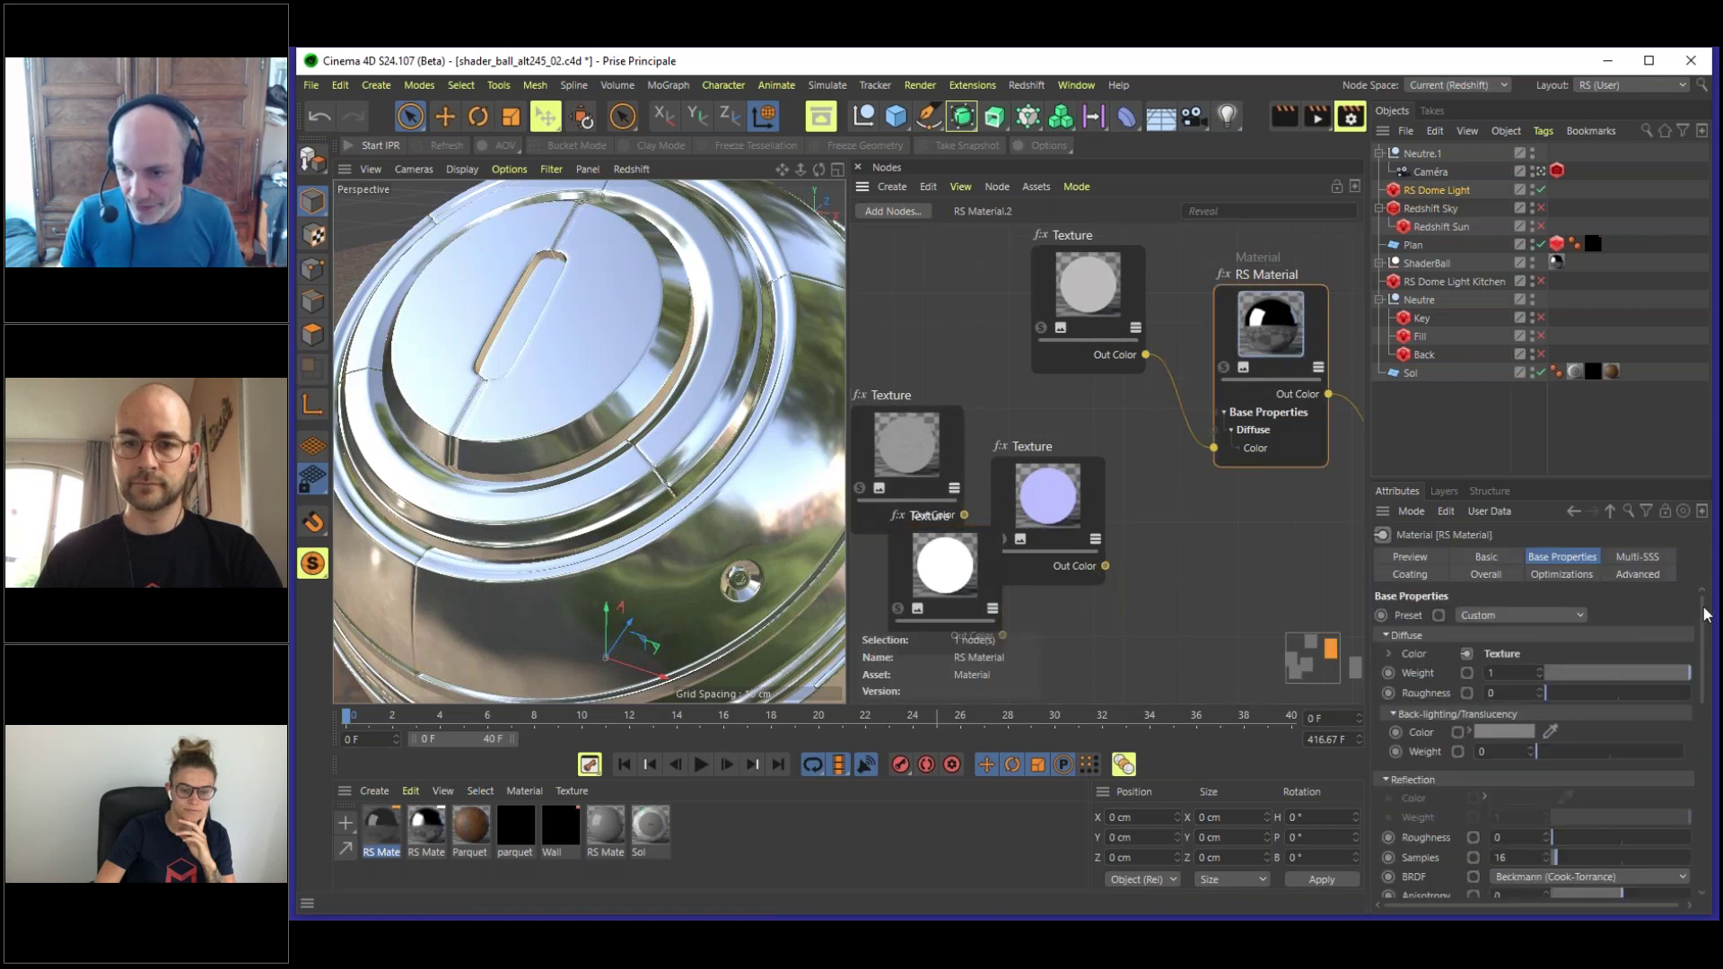
{"action": "scroll", "coordinate": [1706, 614], "scroll_direction": "down", "scroll_amount": 5}
{"action": "left_click_drag", "start_coordinate": [1552, 723], "coordinate": [1697, 718]}
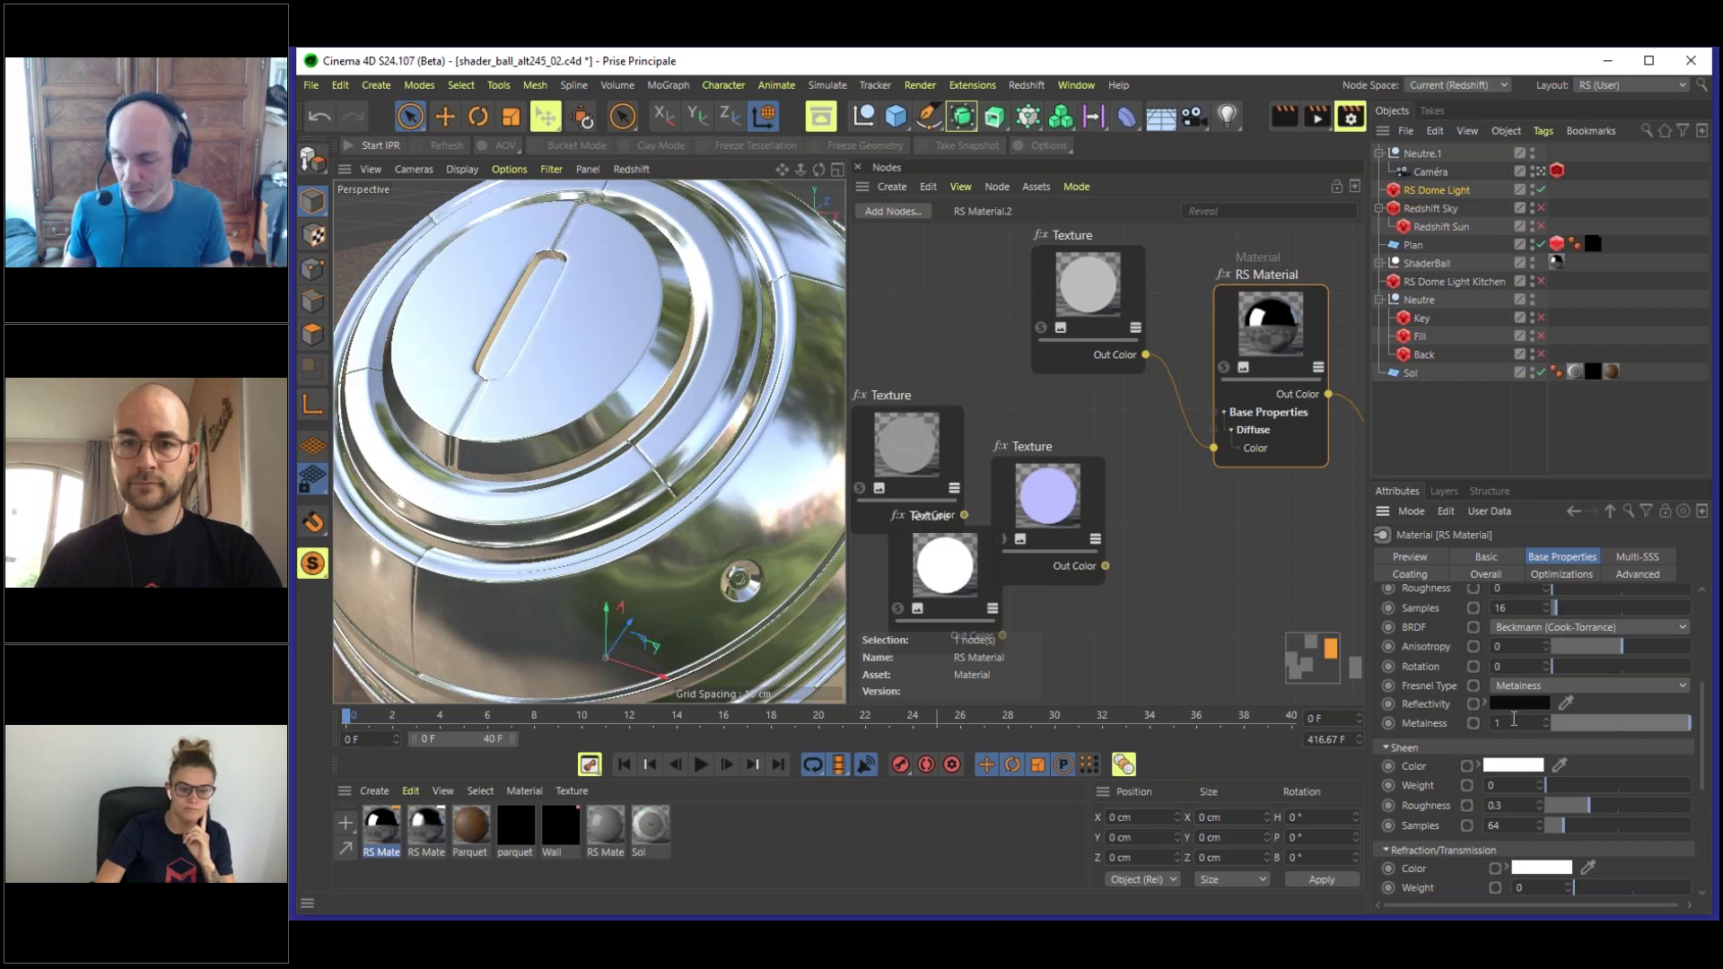
- Tuck the white Texture node lower and raise the grey Texture node, checking its image path
{"action": "left_click_drag", "start_coordinate": [932, 566], "coordinate": [975, 590]}
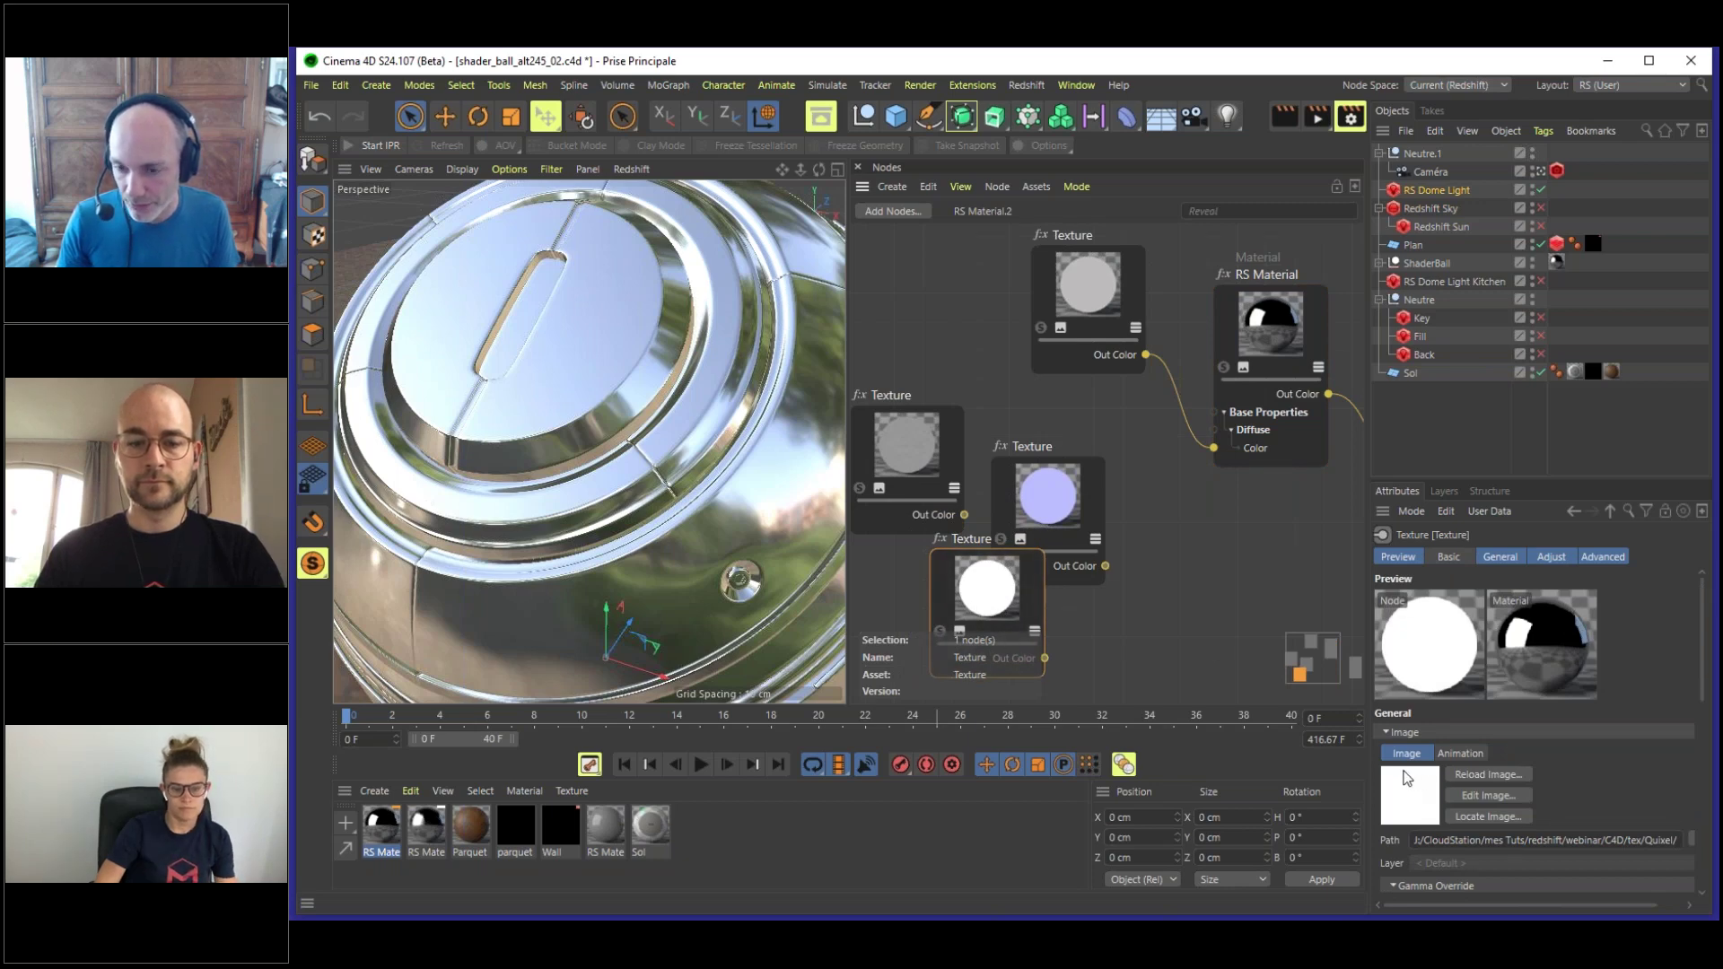
{"action": "left_click", "coordinate": [1266, 334]}
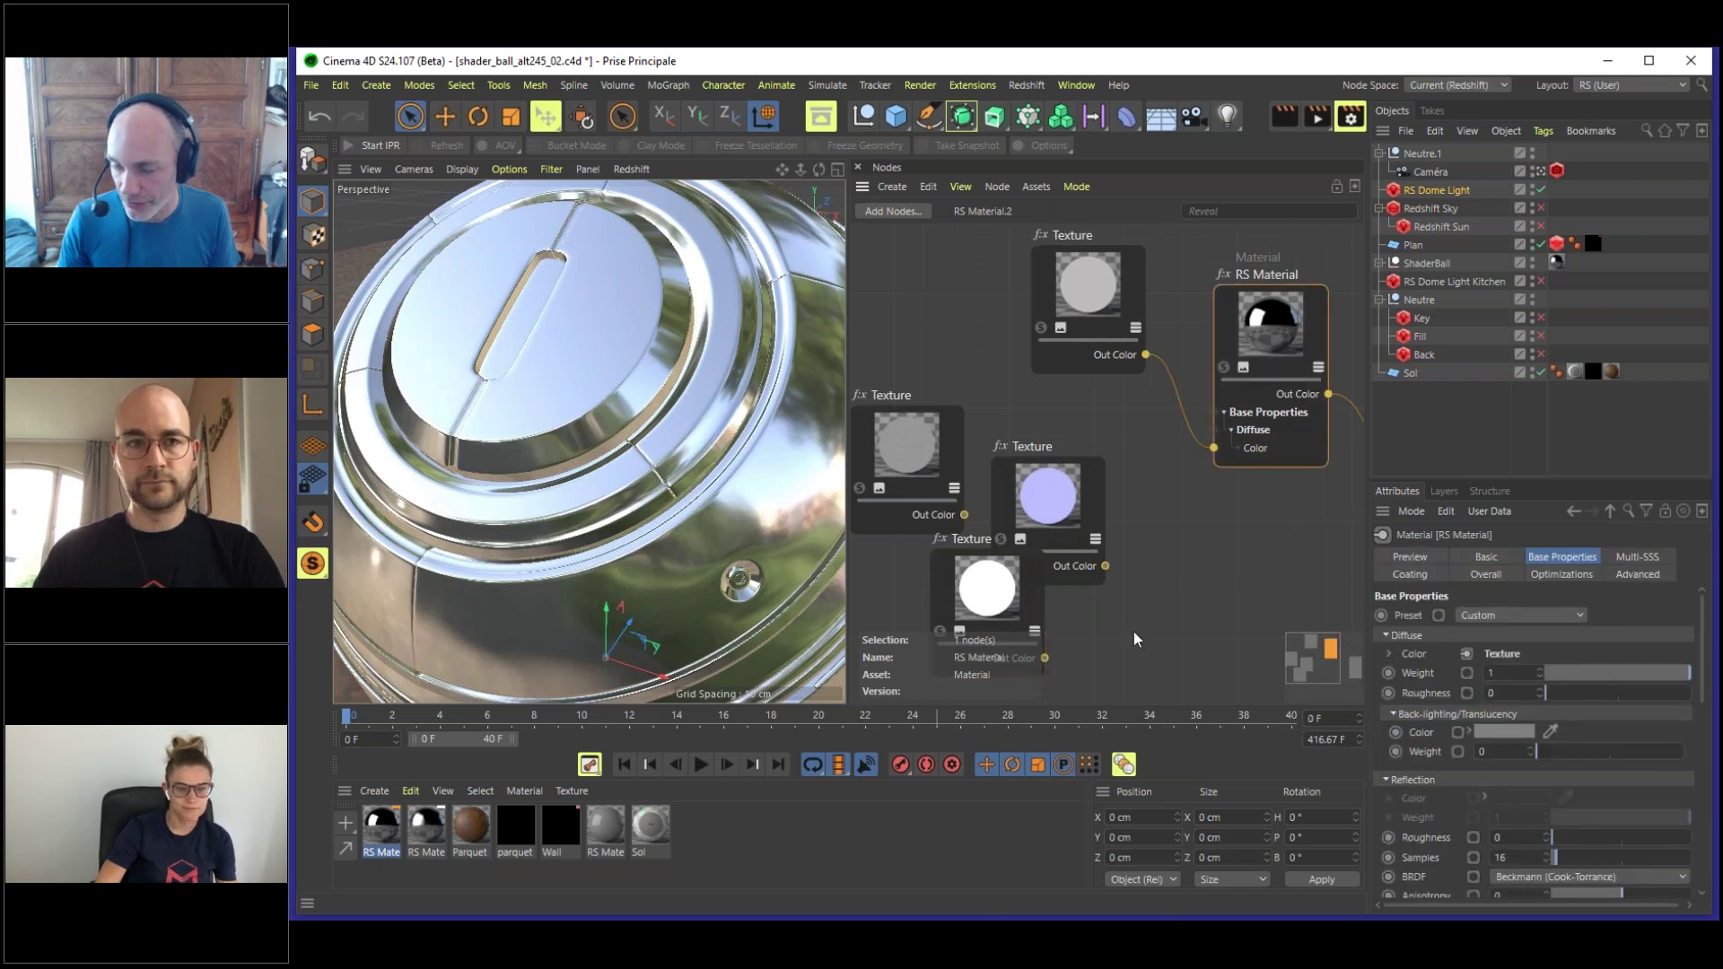
{"action": "left_click_drag", "start_coordinate": [982, 577], "coordinate": [904, 678]}
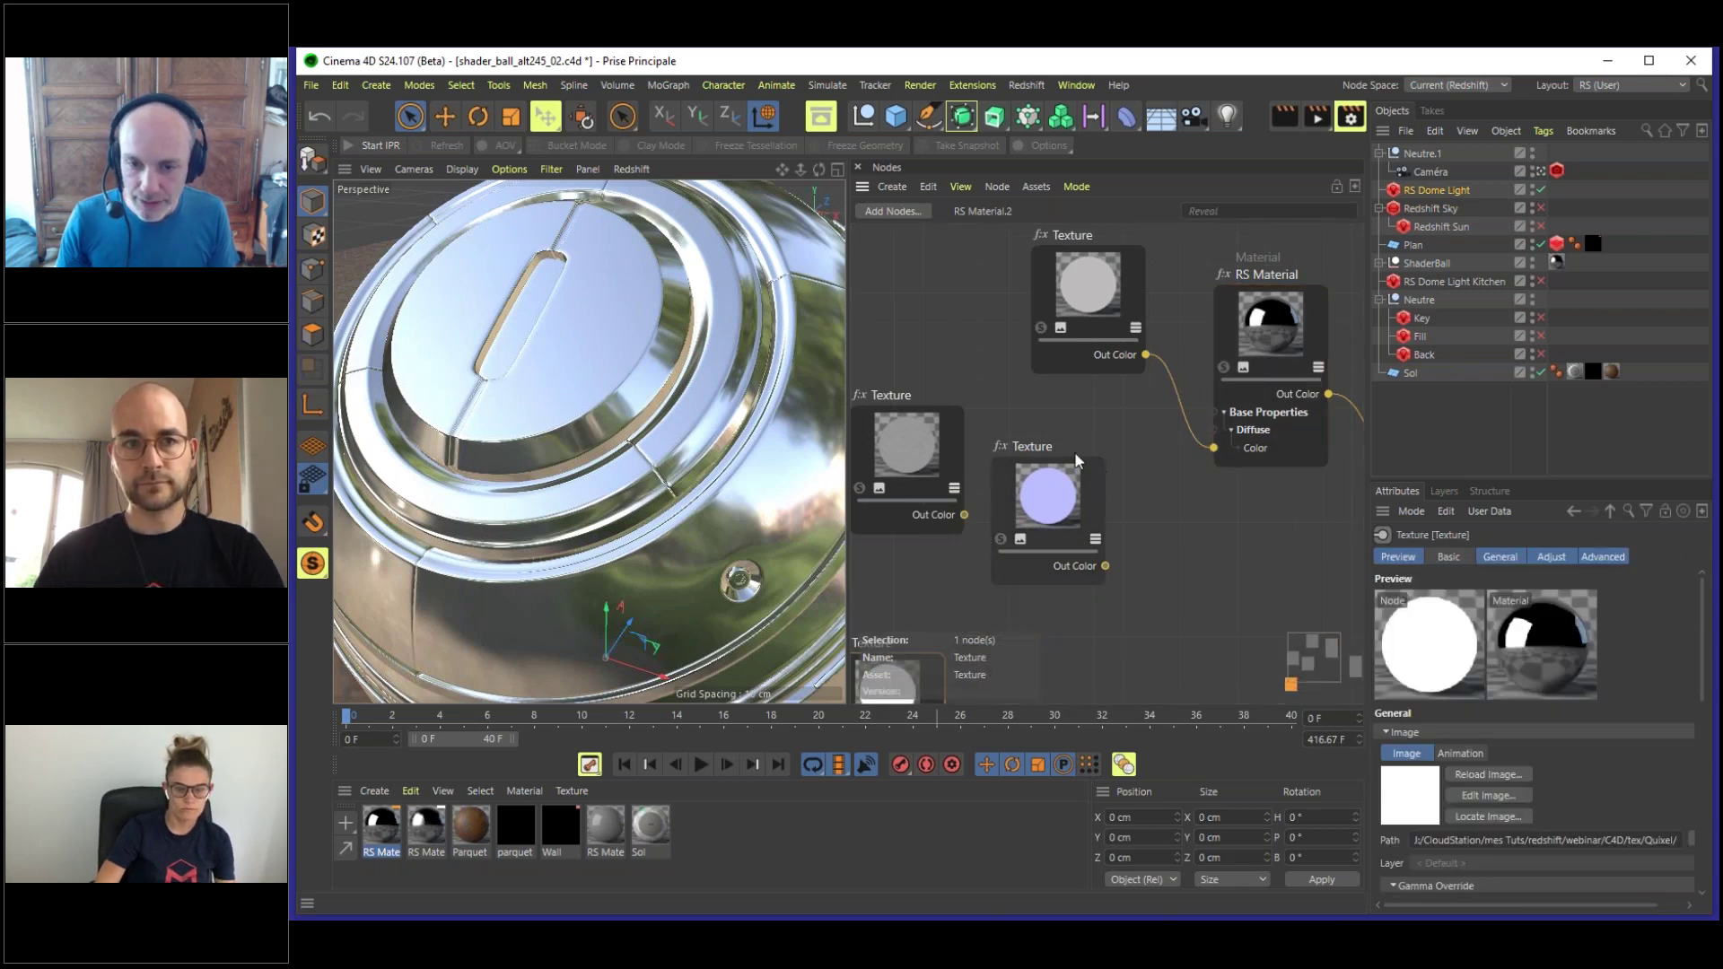
{"action": "left_click_drag", "start_coordinate": [908, 437], "coordinate": [919, 398]}
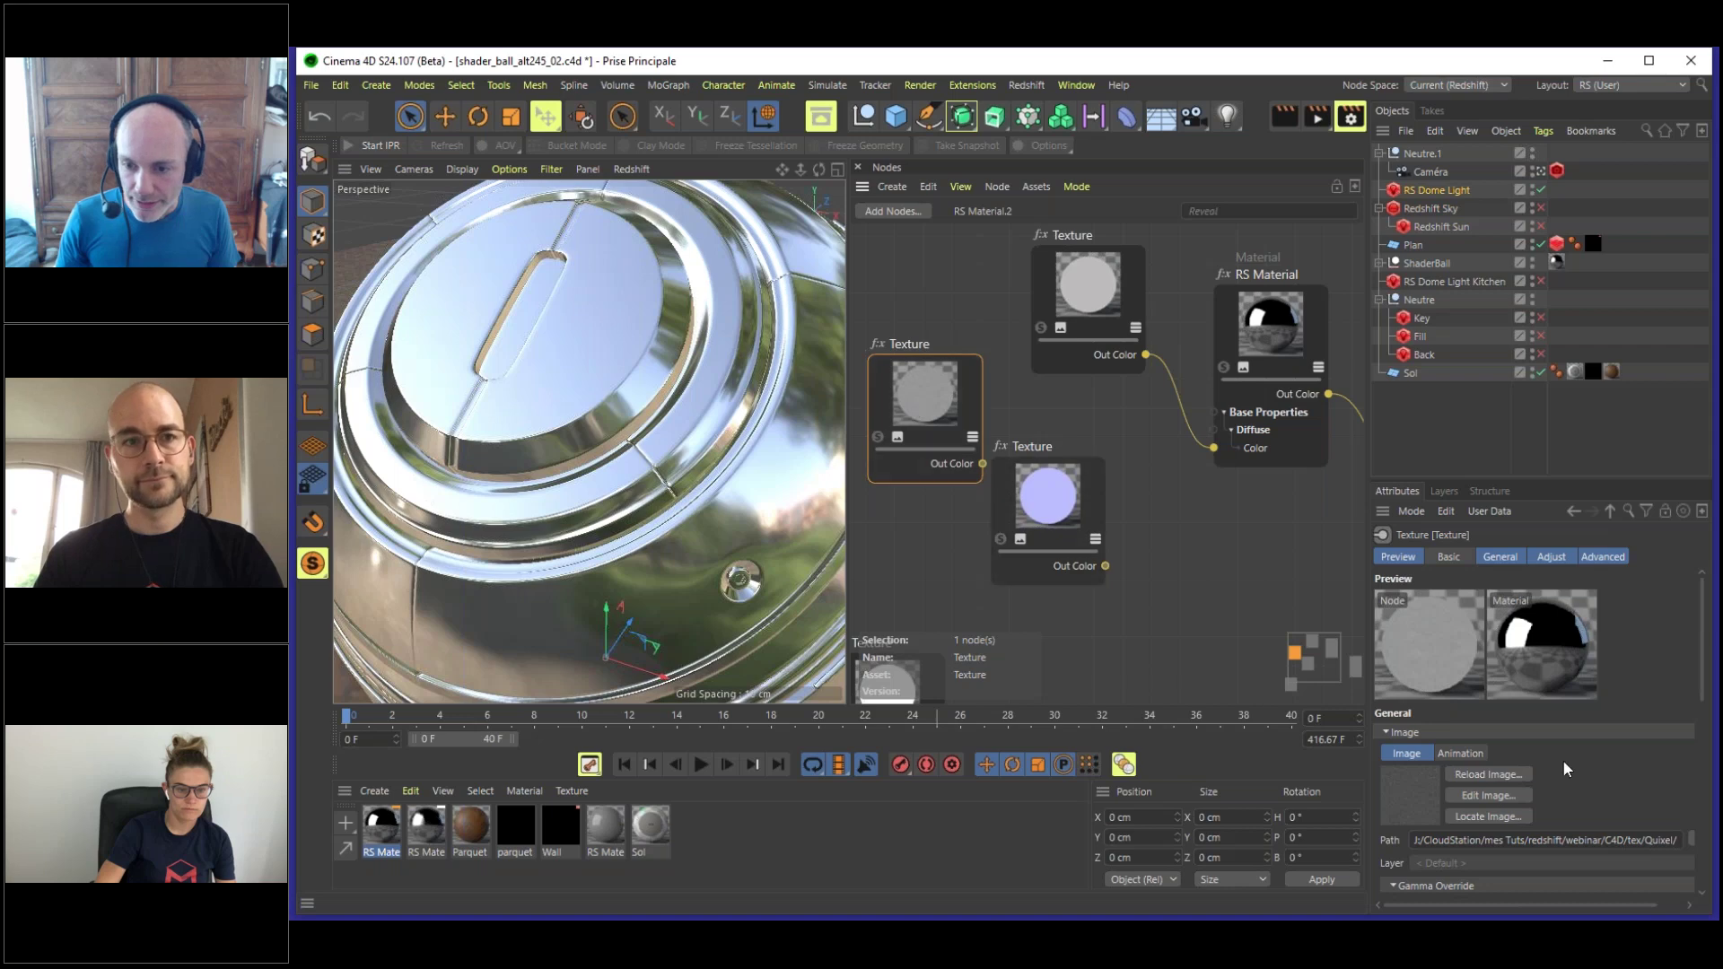
{"action": "left_click", "coordinate": [1658, 835]}
{"action": "left_click", "coordinate": [916, 399]}
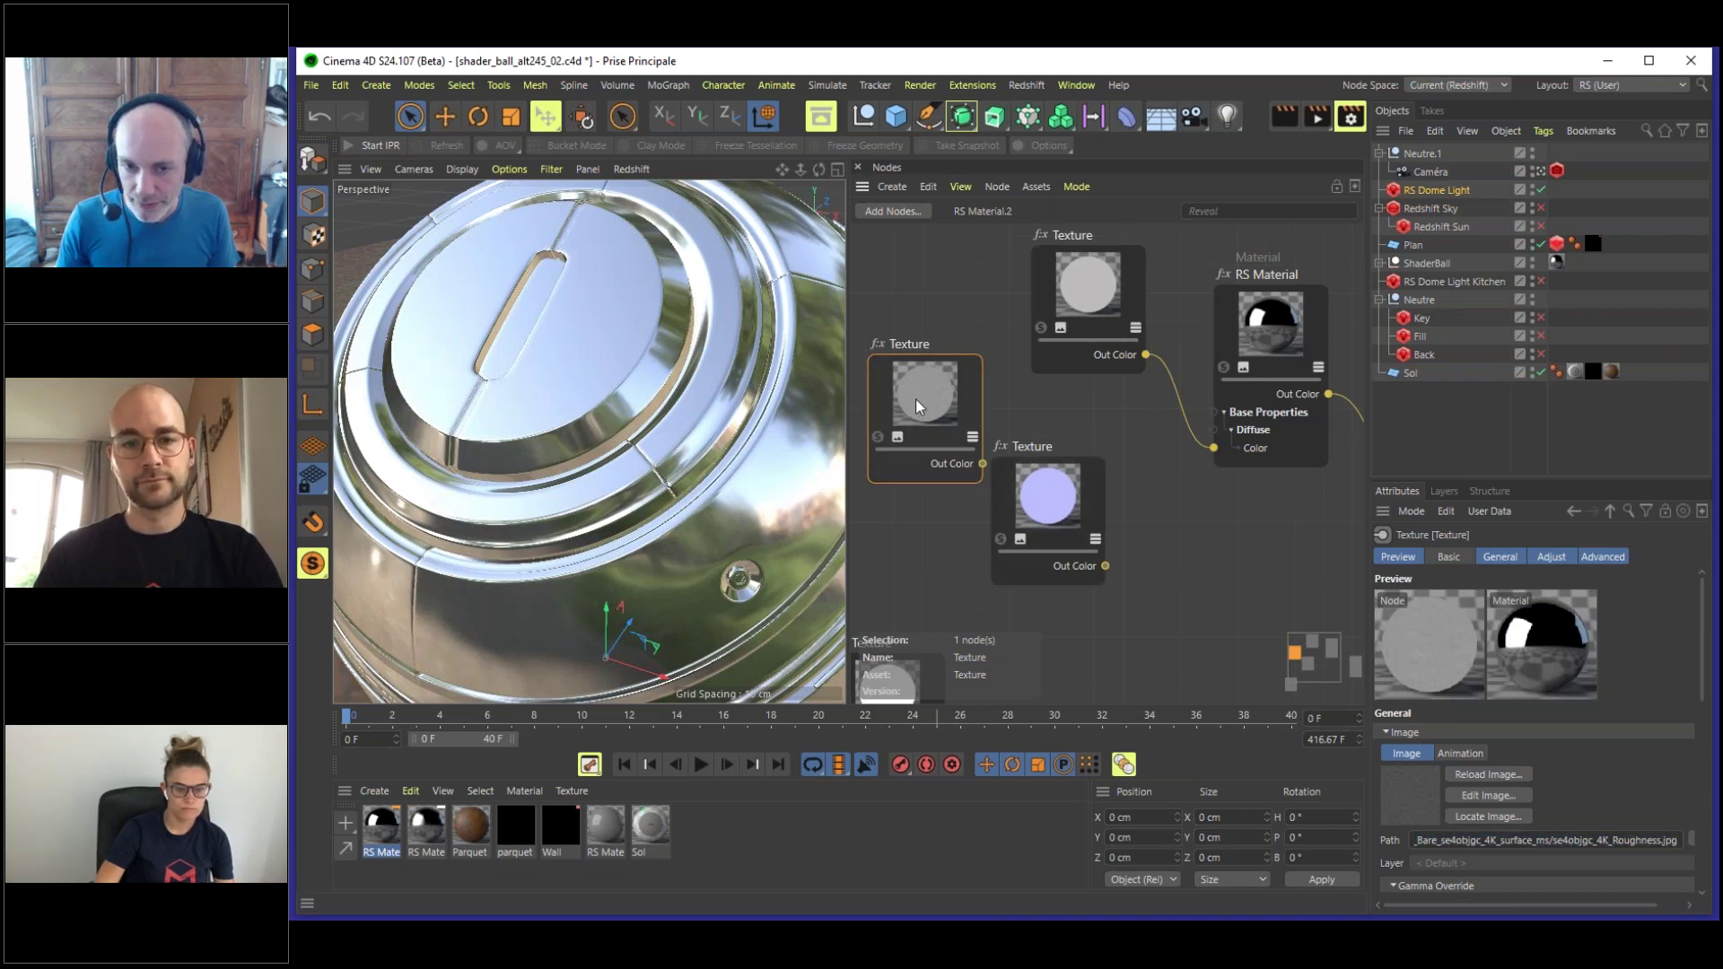
- Wire the grey Texture's Out Color into the RS Material's Reflection Roughness
{"action": "left_click_drag", "start_coordinate": [983, 463], "coordinate": [1248, 308]}
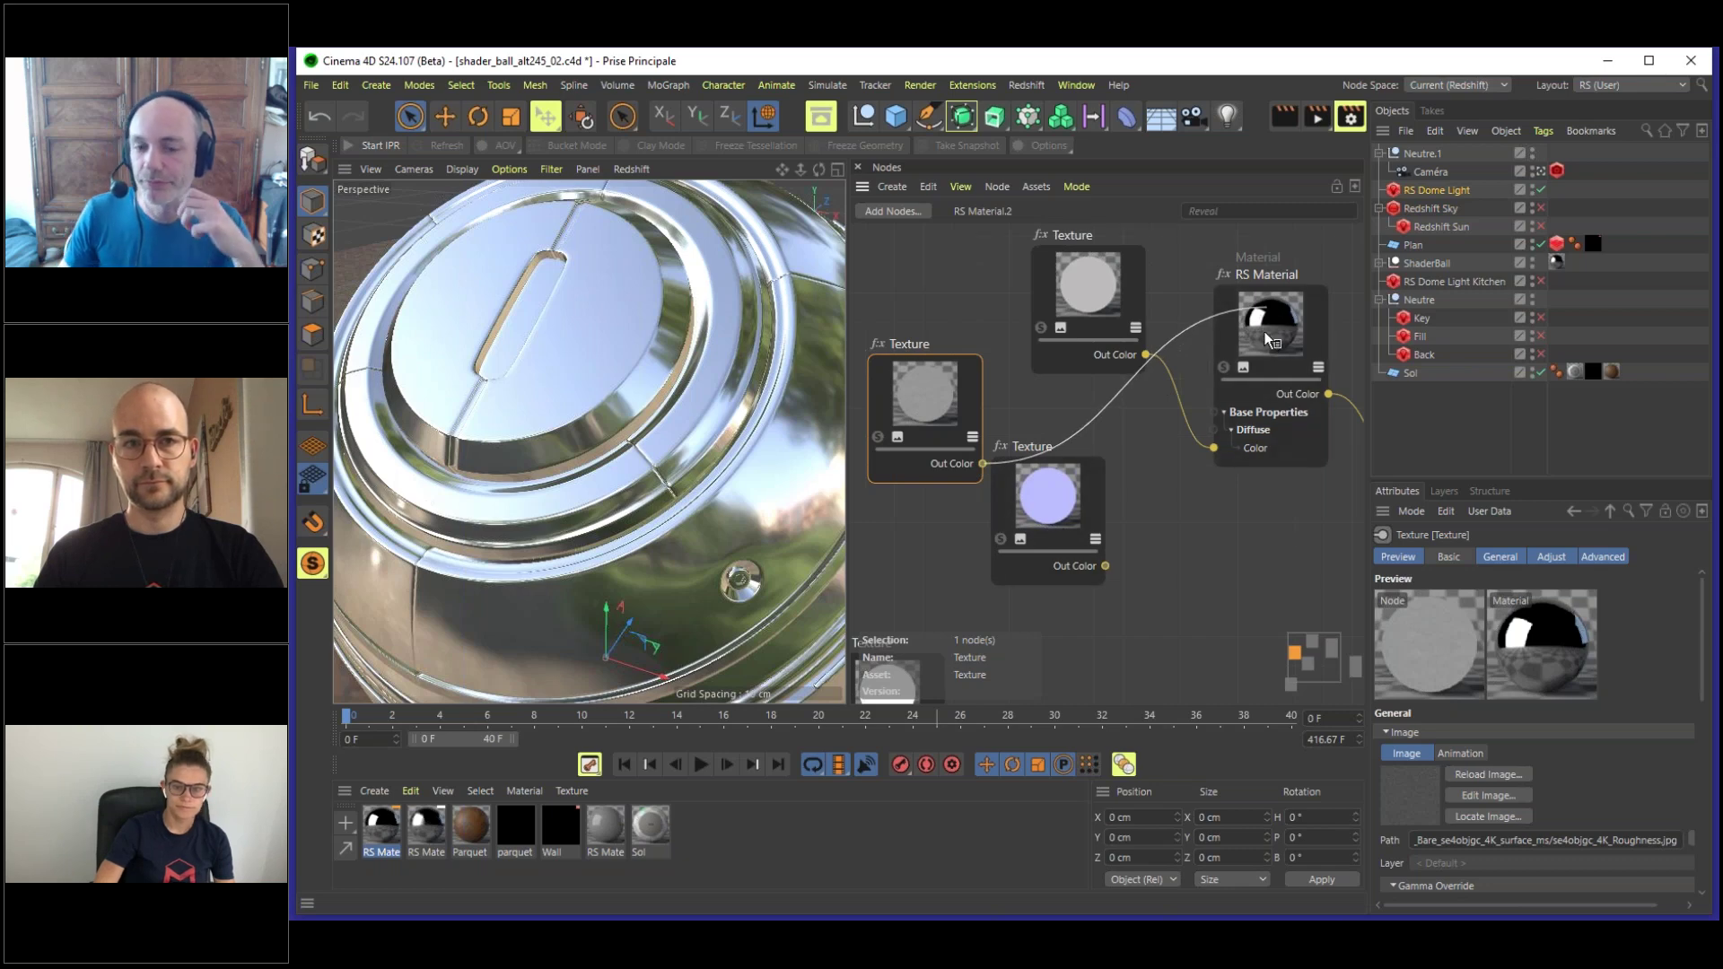
{"action": "left_click_drag", "start_coordinate": [1268, 338], "coordinate": [1273, 354]}
{"action": "mouse_move", "coordinate": [1279, 370]}
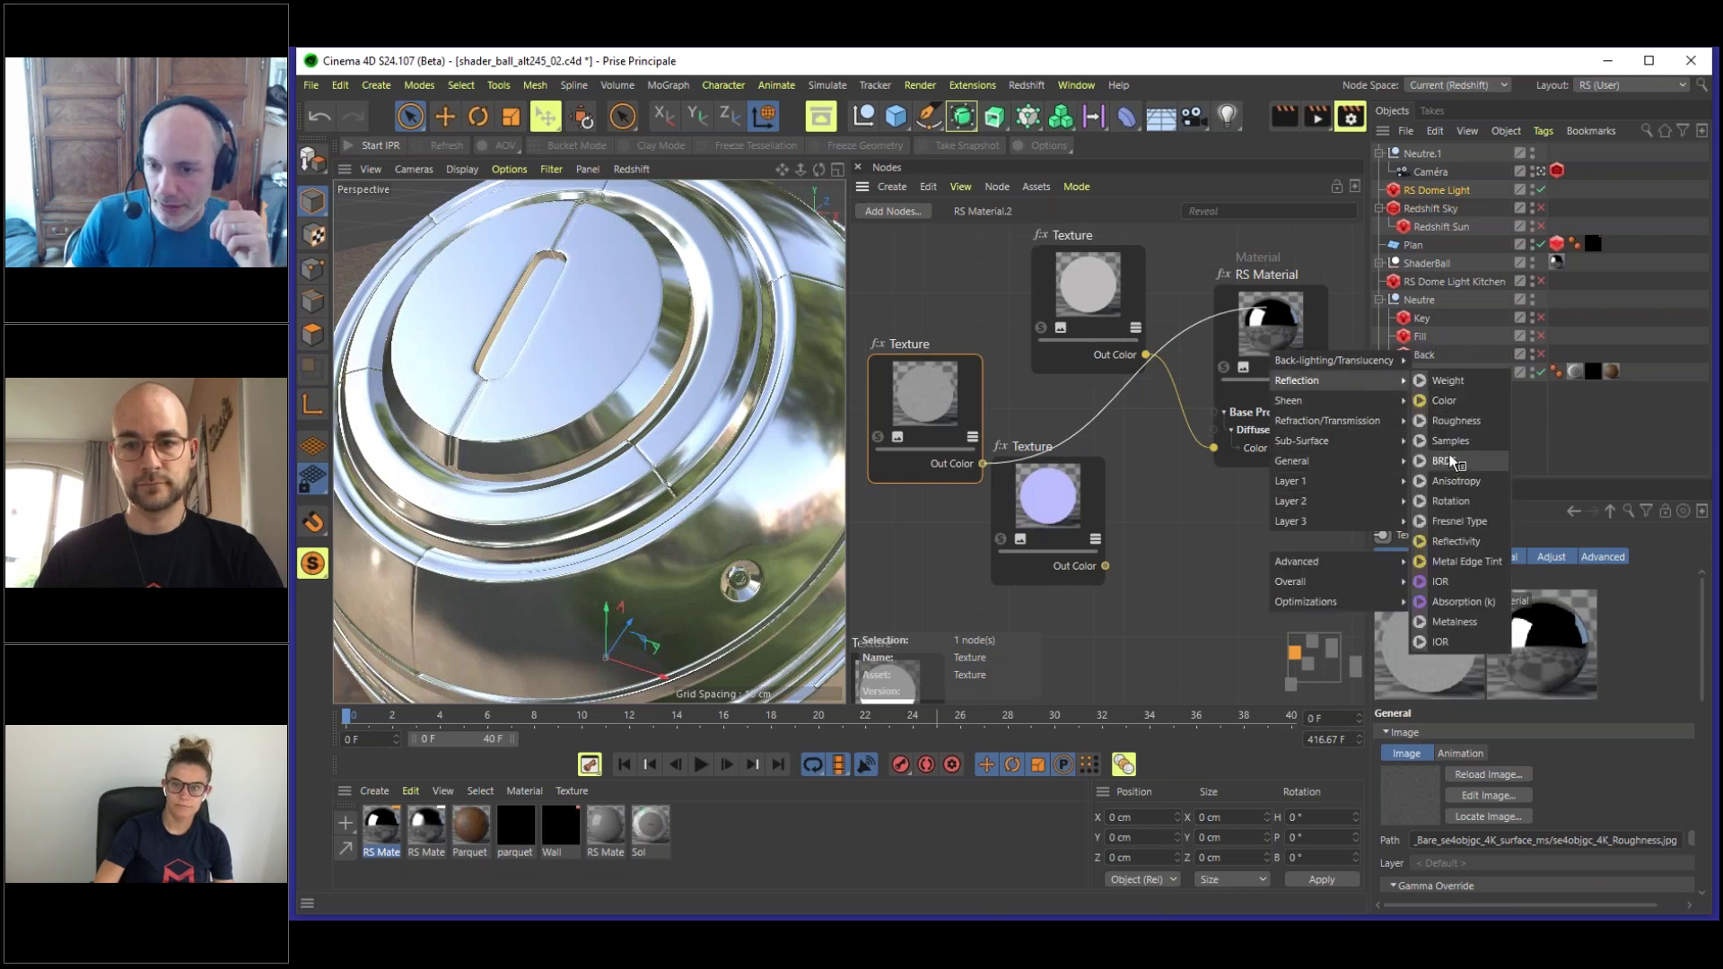
{"action": "left_click", "coordinate": [1456, 420]}
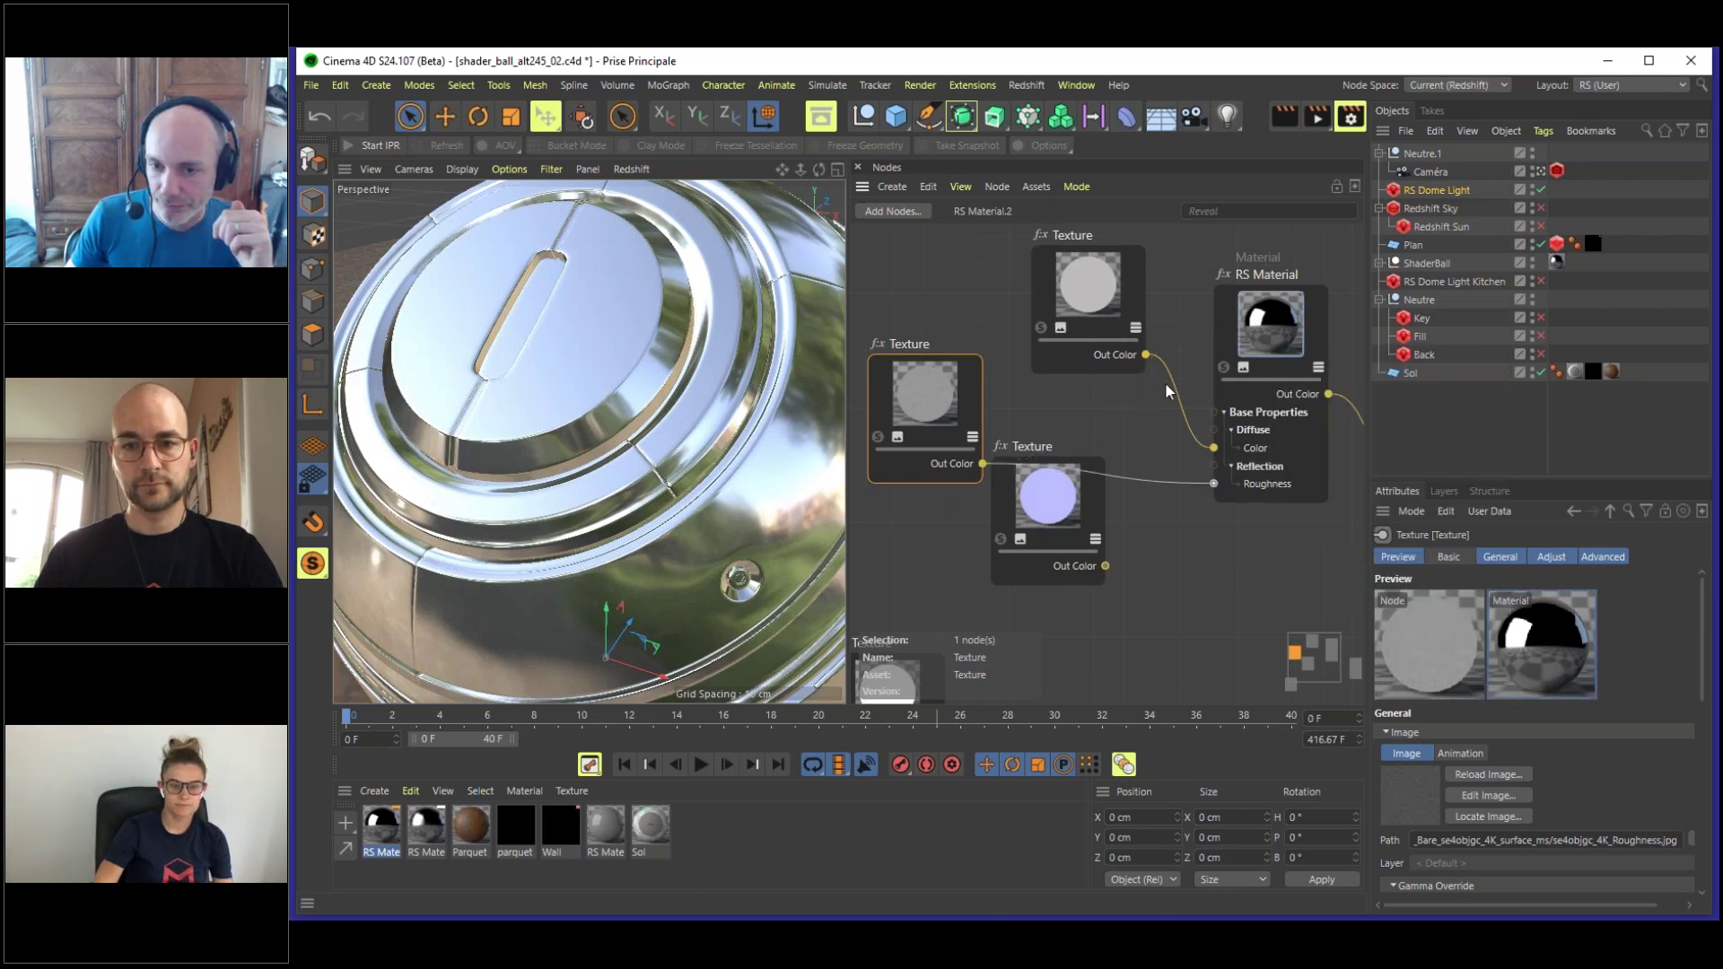
- Nudge the grey Texture node and move the purple normal Texture node lower
{"action": "mouse_move", "coordinate": [950, 374]}
{"action": "left_mouse_down"}
{"action": "mouse_move", "coordinate": [935, 375]}
{"action": "mouse_move", "coordinate": [953, 368]}
{"action": "left_mouse_up"}
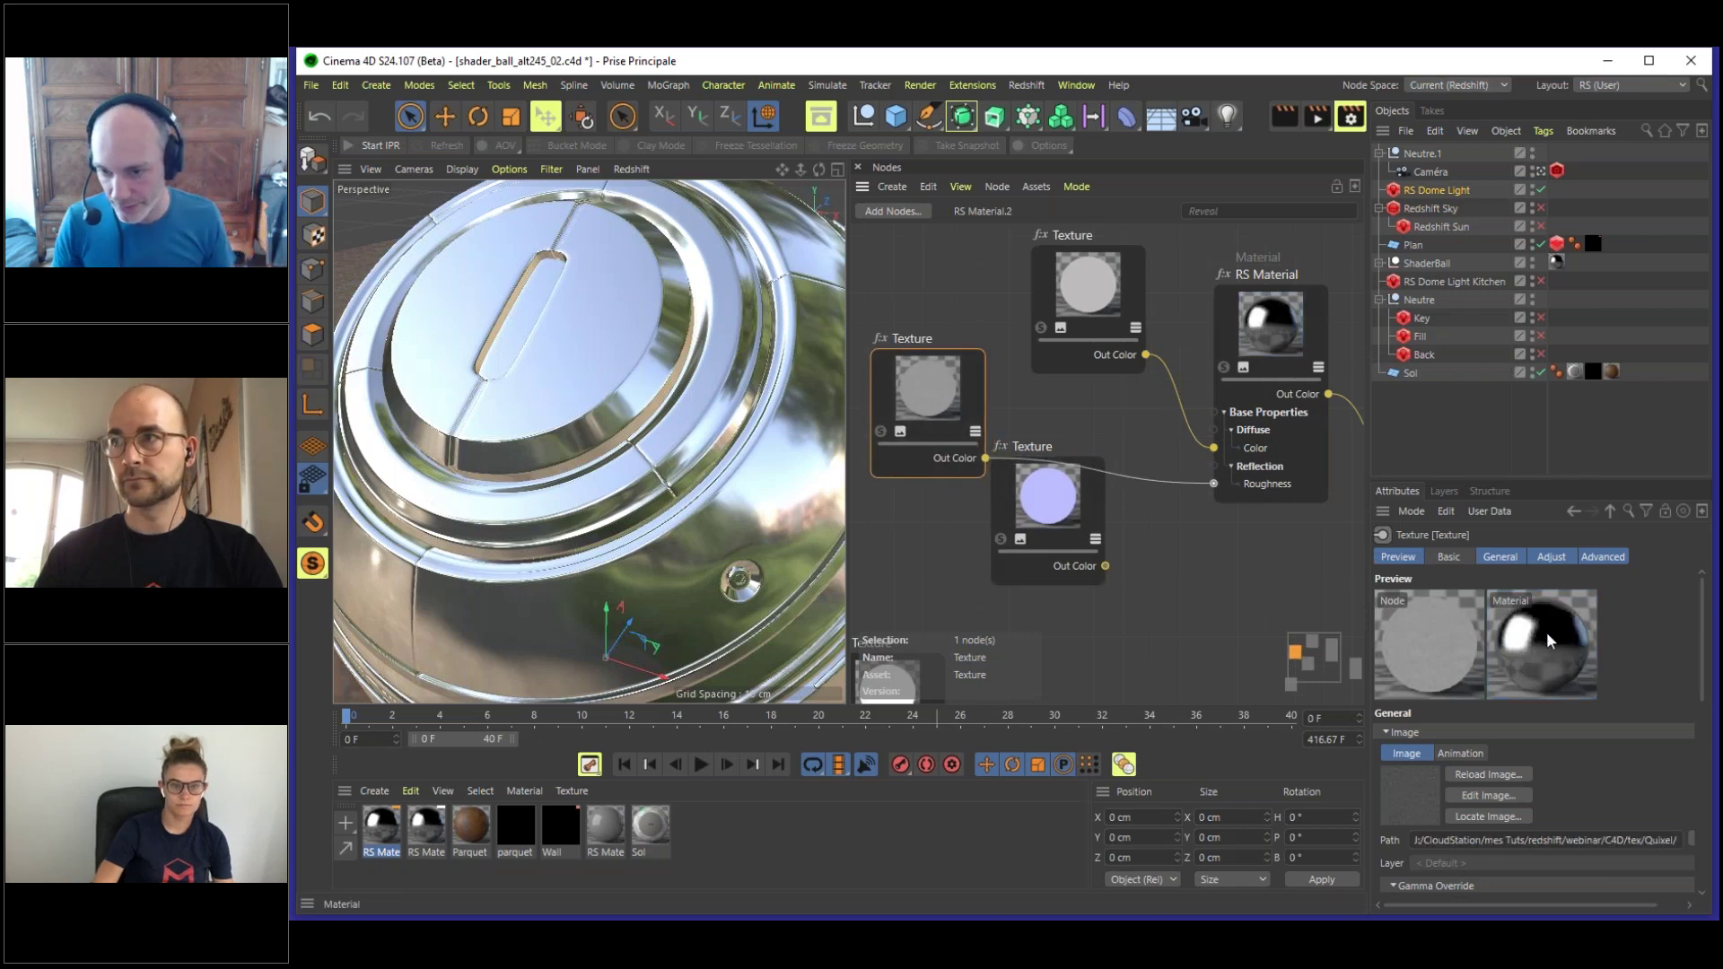
{"action": "left_click_drag", "start_coordinate": [1059, 496], "coordinate": [994, 540]}
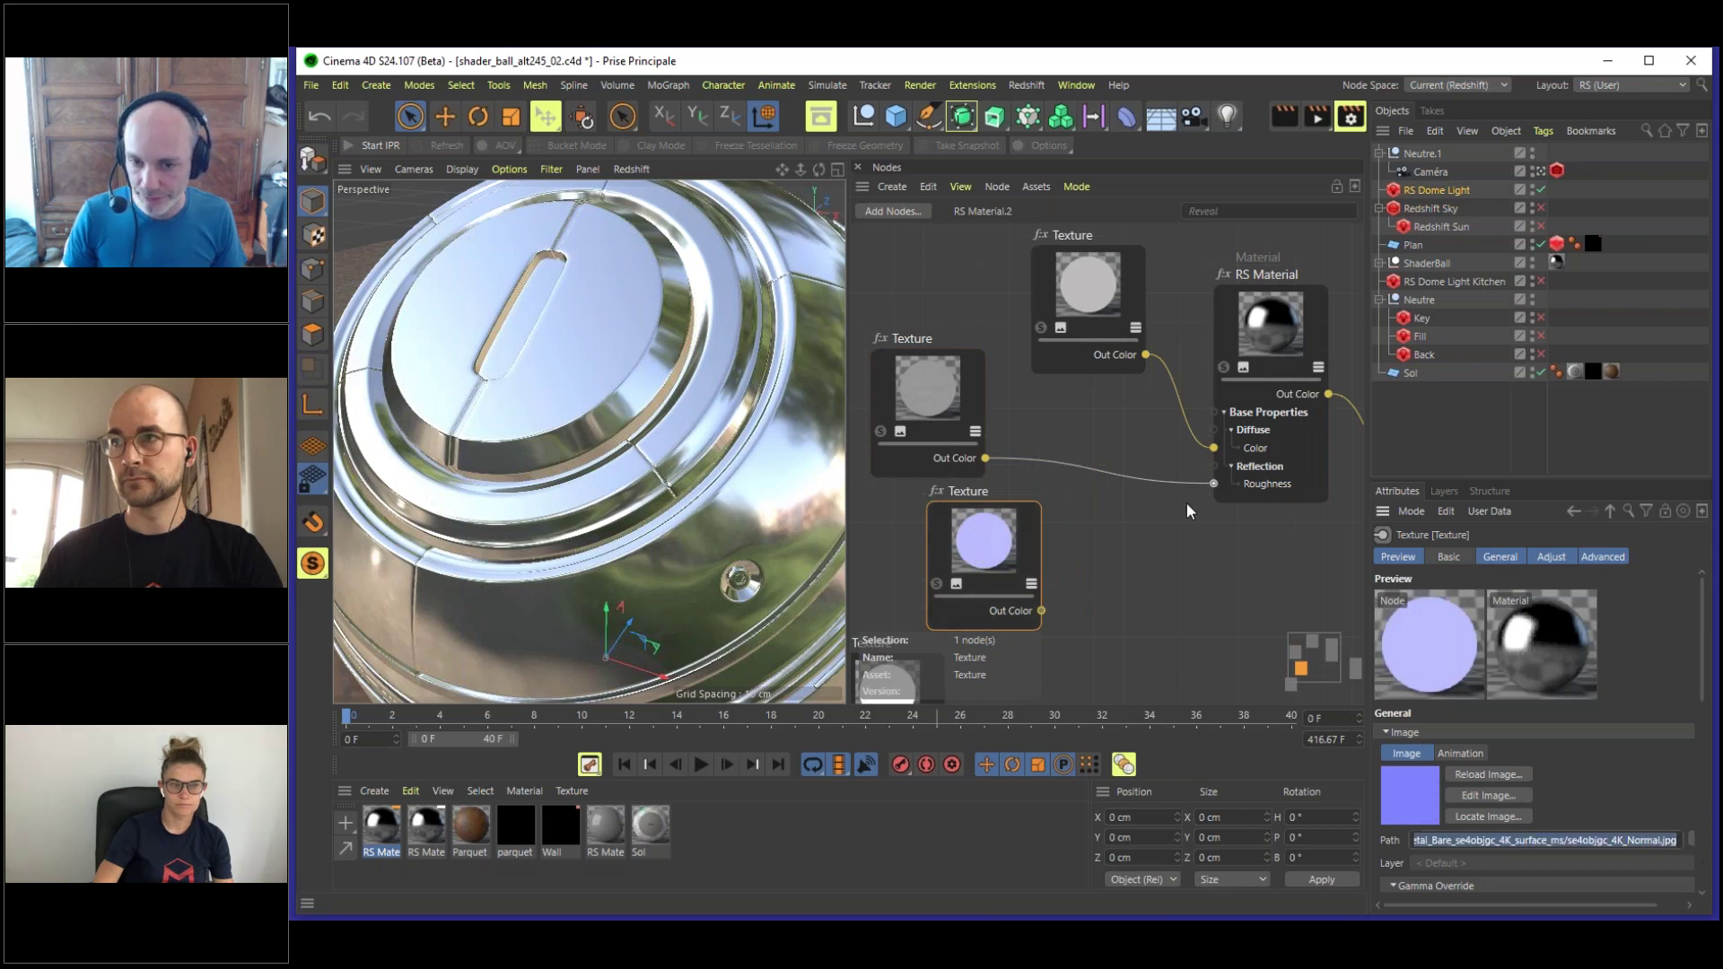
{"action": "key", "text": "Return"}
{"action": "left_click", "coordinate": [1155, 540]}
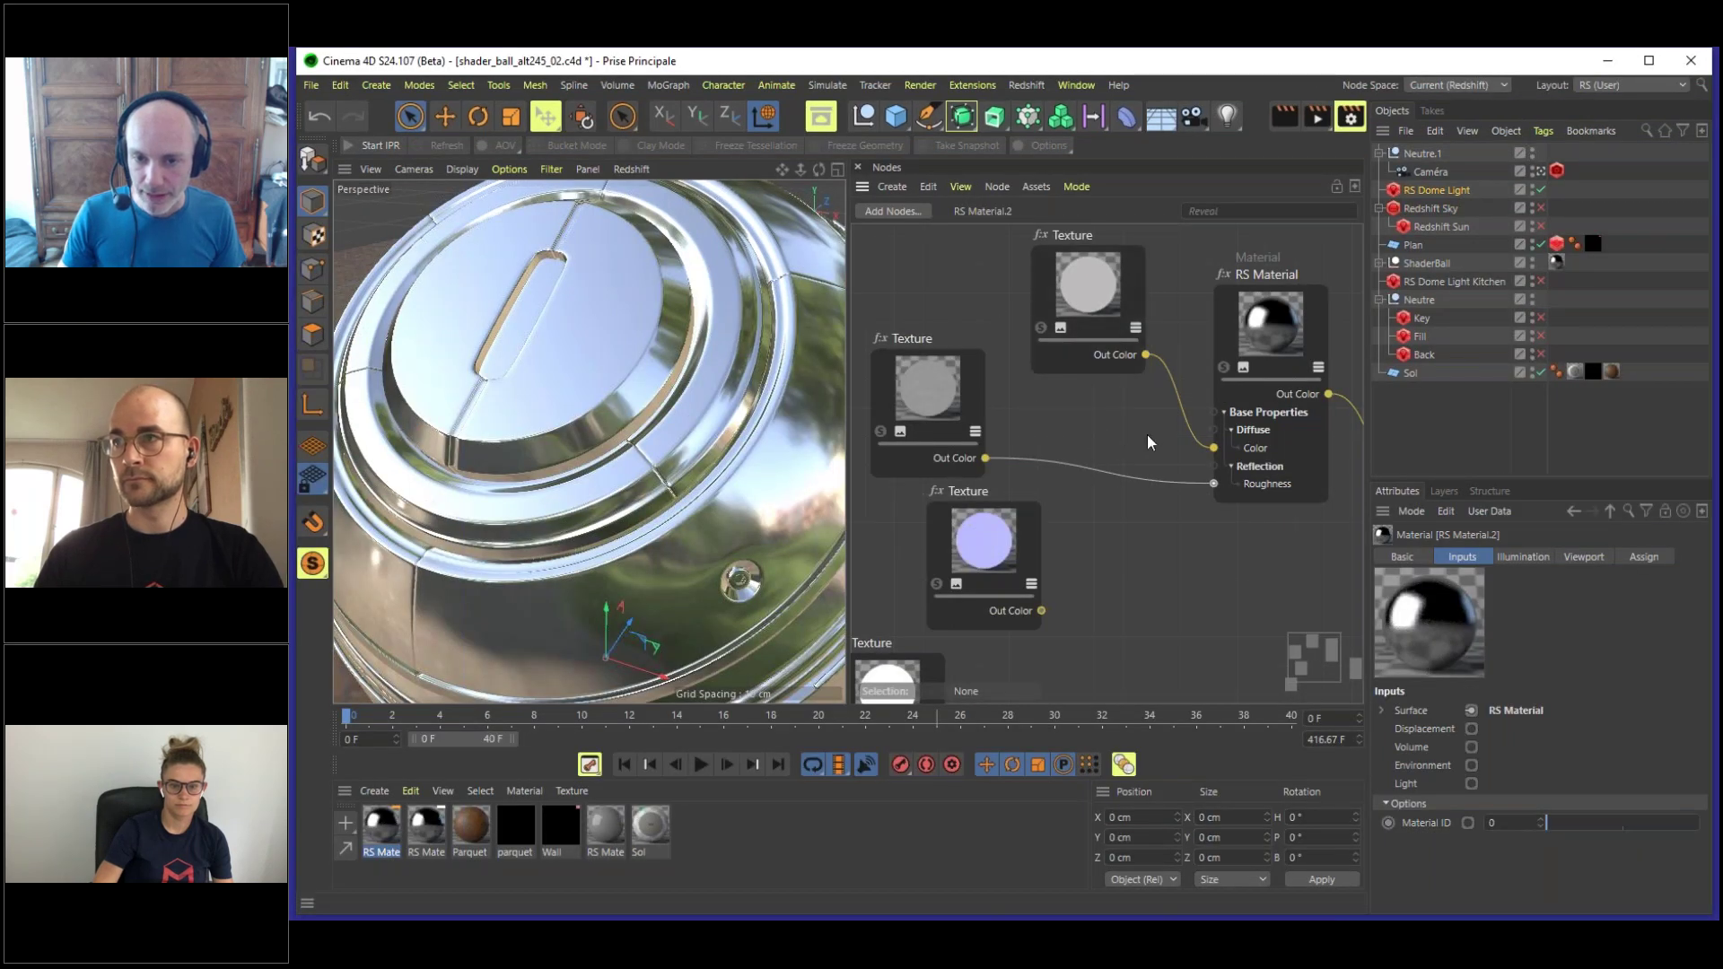
- Add a Bump Map node with input type set to Tangent-Space Normal
{"action": "key", "text": "shift+c"}
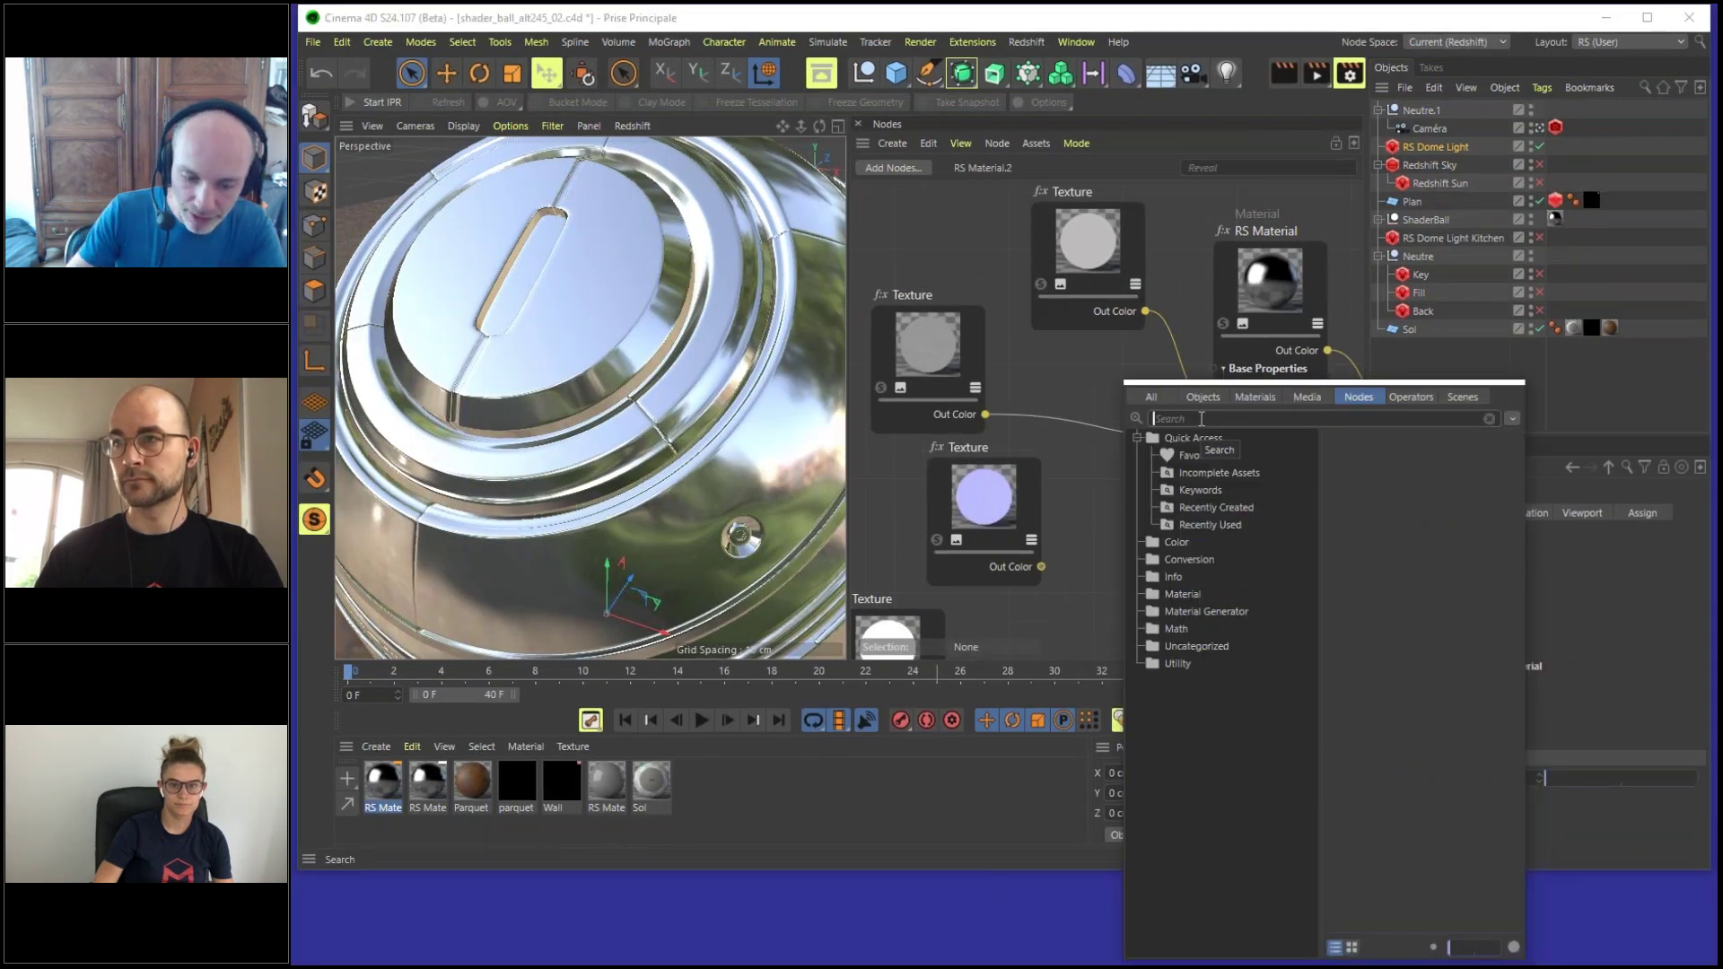
{"action": "type", "text": "bump"}
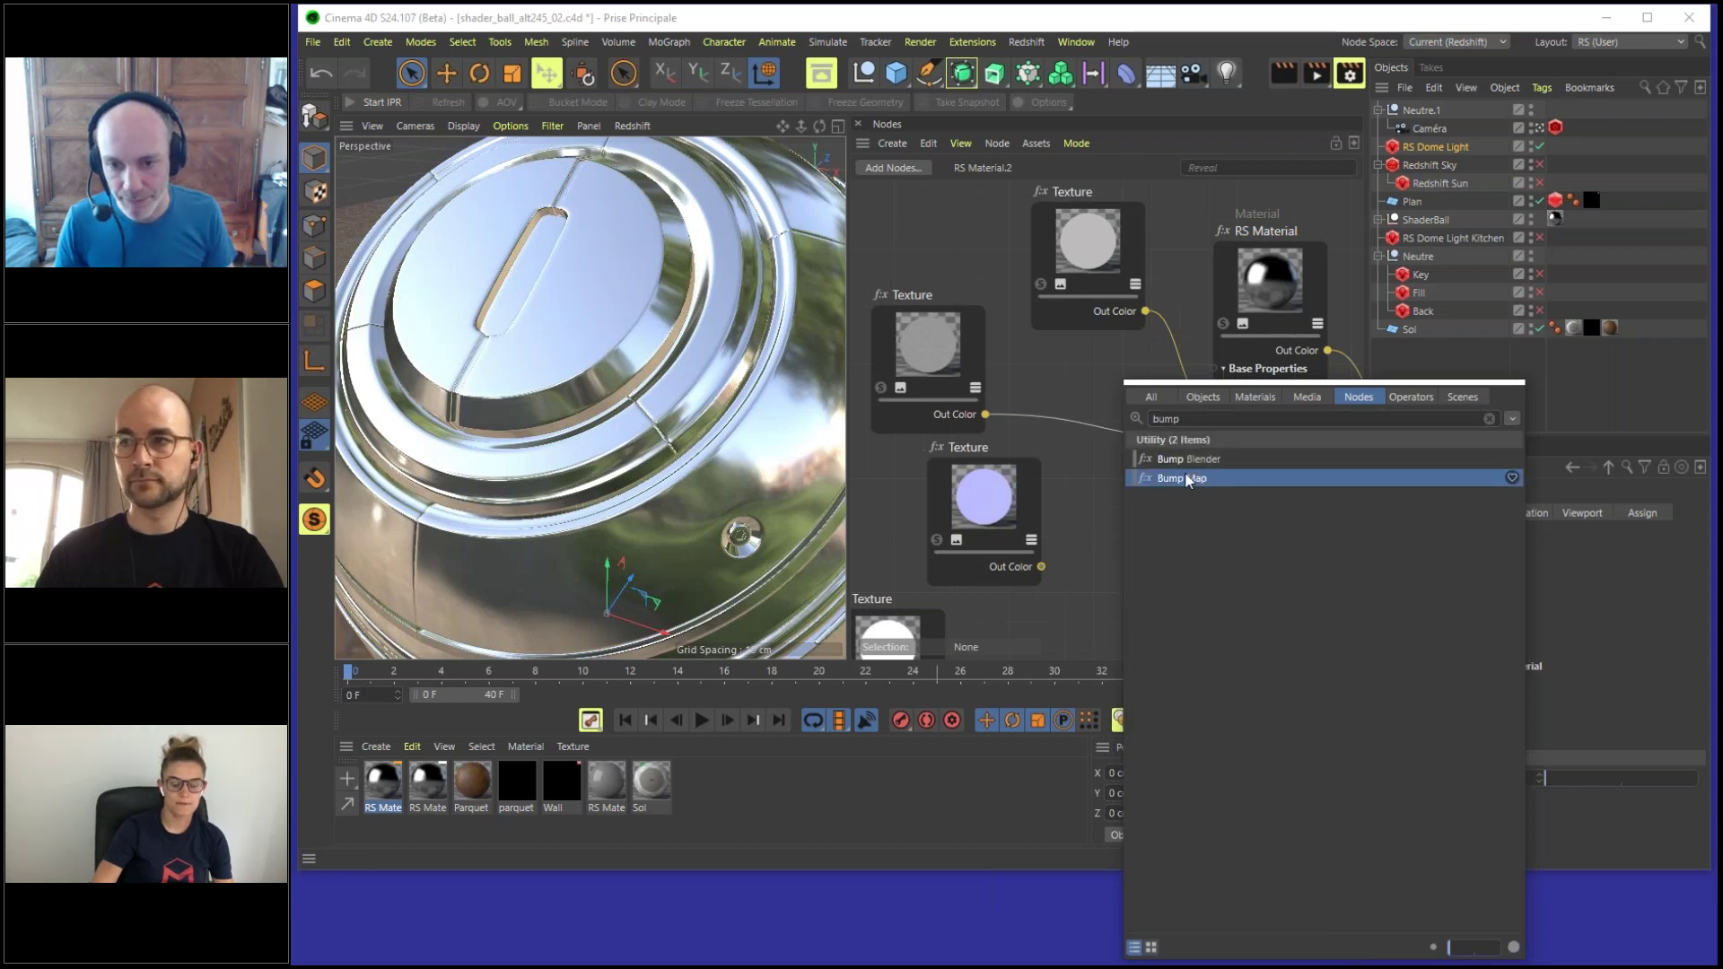
{"action": "left_click_drag", "start_coordinate": [1074, 504], "coordinate": [1116, 486]}
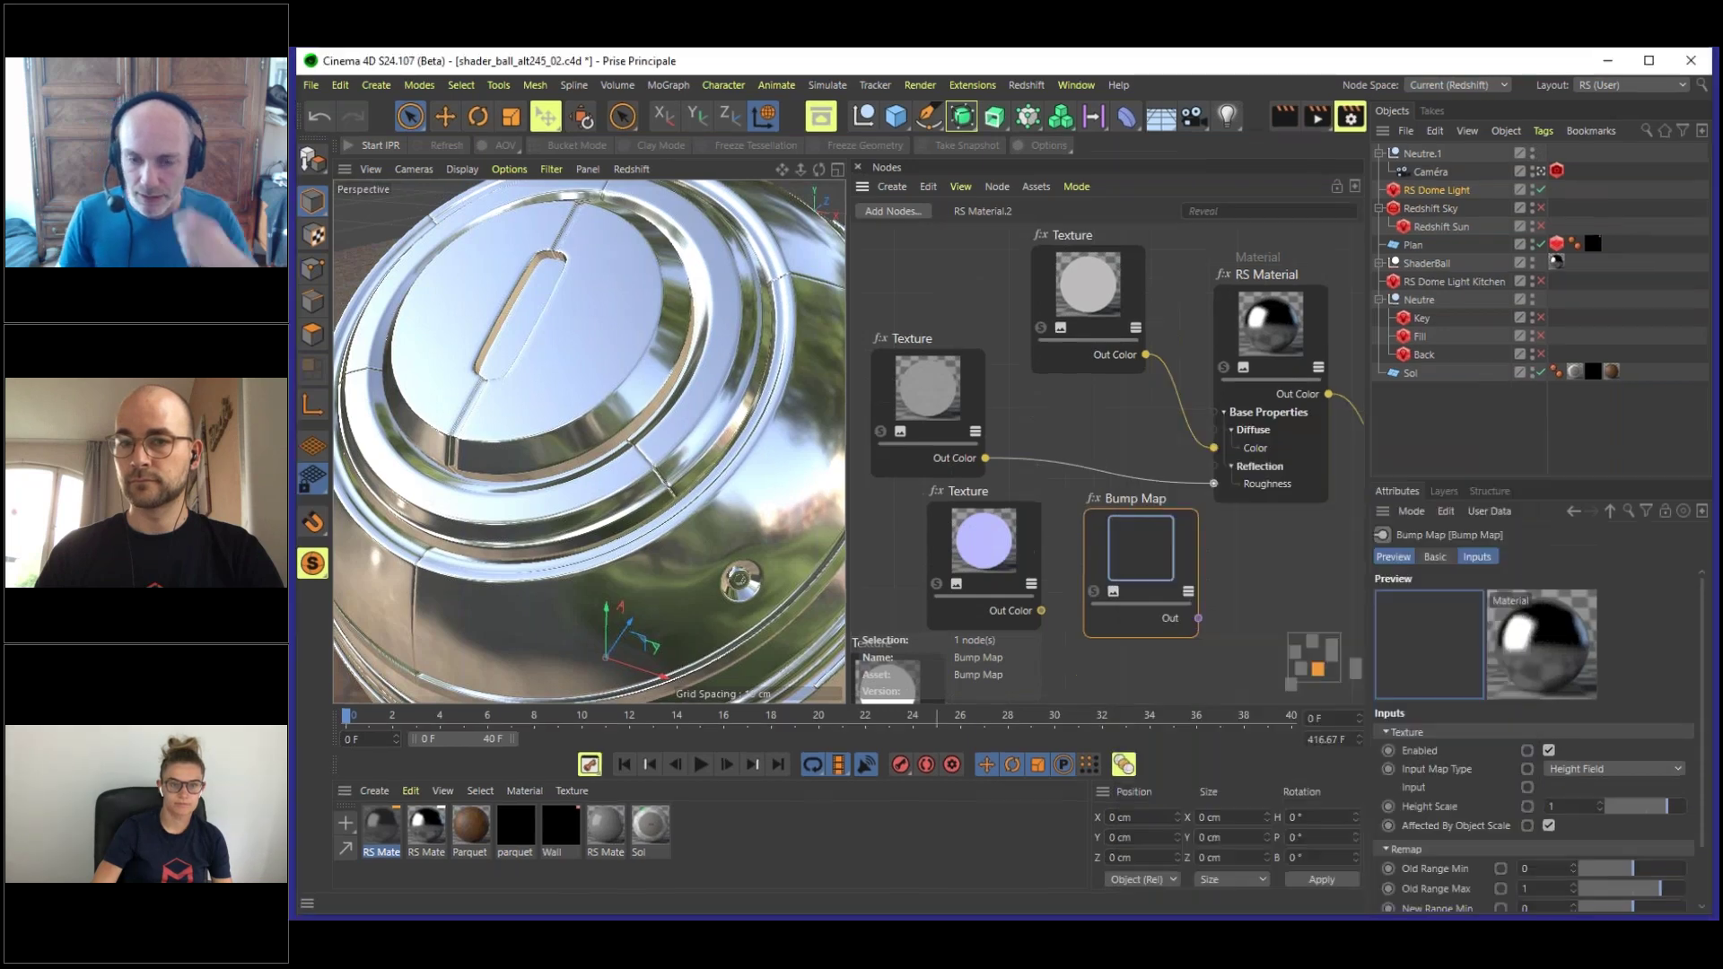
{"action": "left_click", "coordinate": [998, 534]}
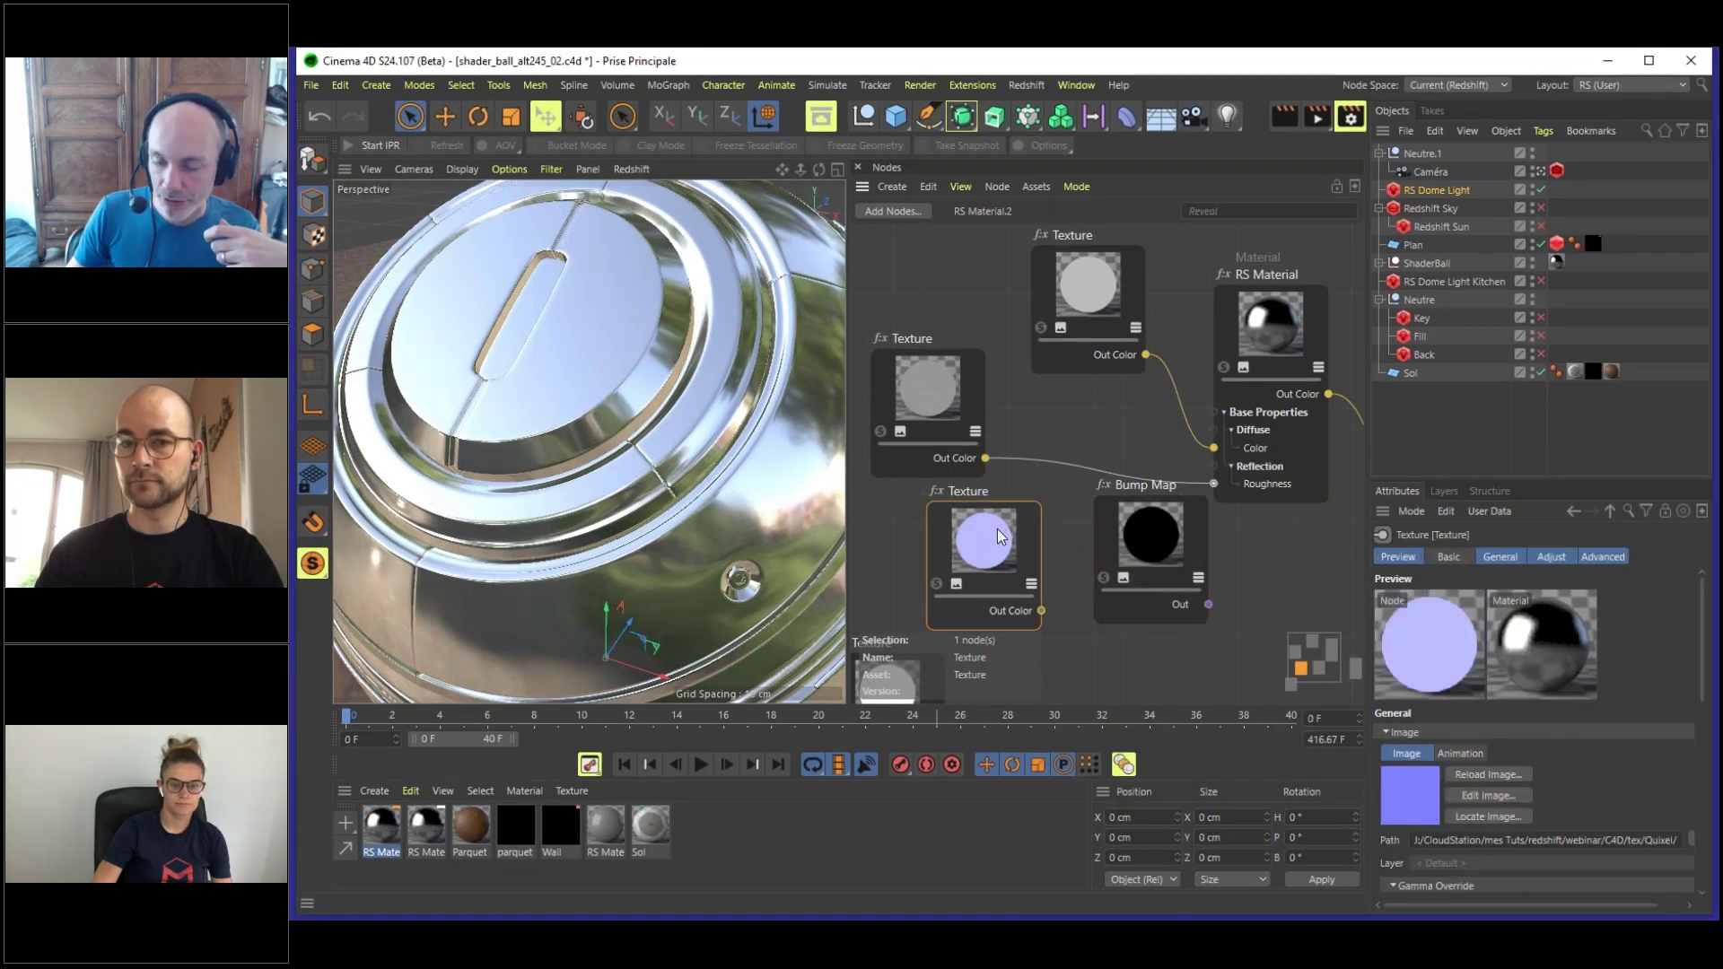
{"action": "left_click", "coordinate": [1151, 504]}
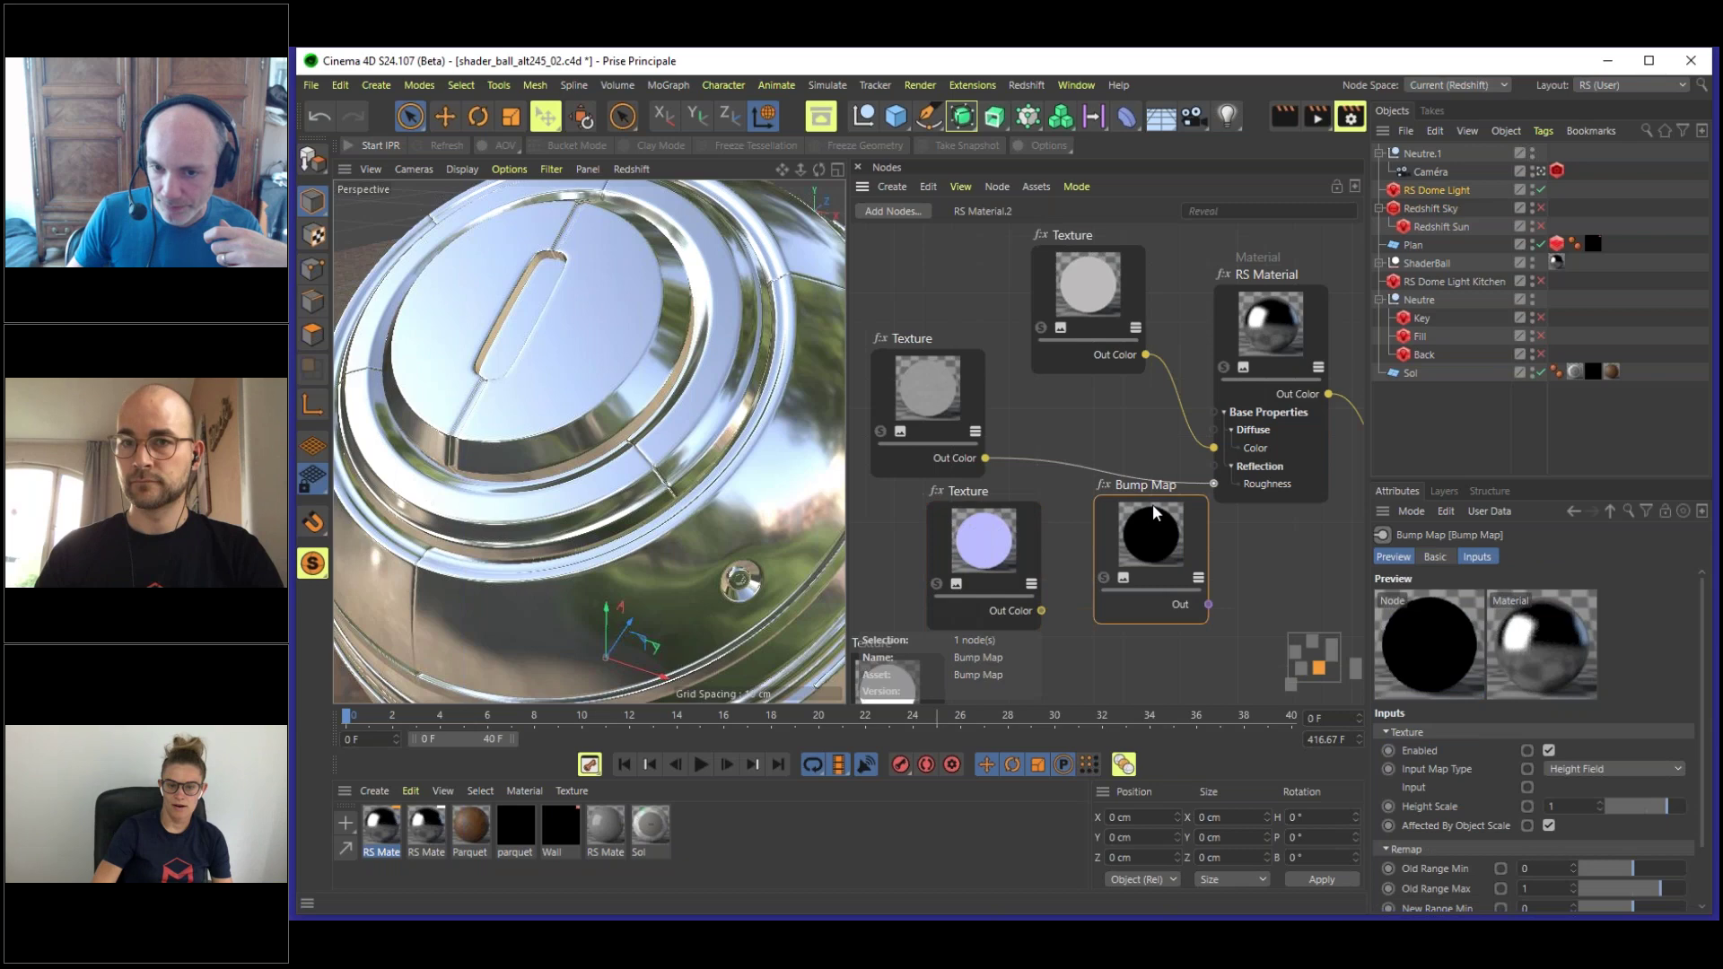
{"action": "left_click", "coordinate": [1623, 768]}
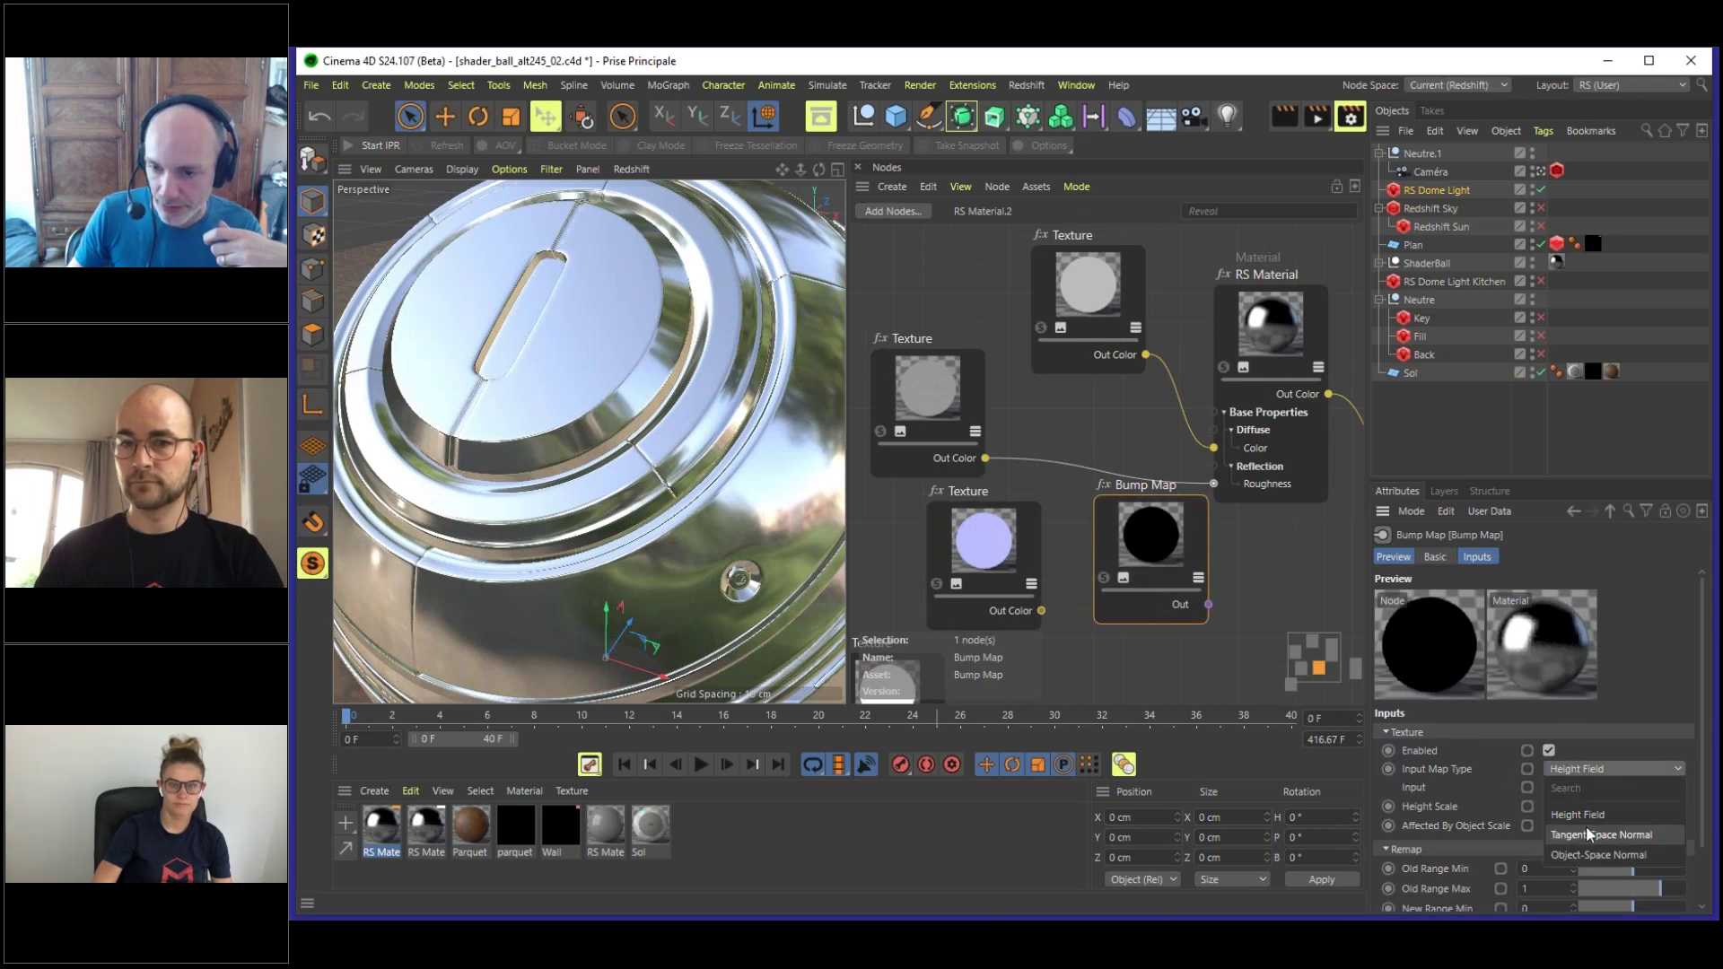
{"action": "left_click", "coordinate": [1631, 836]}
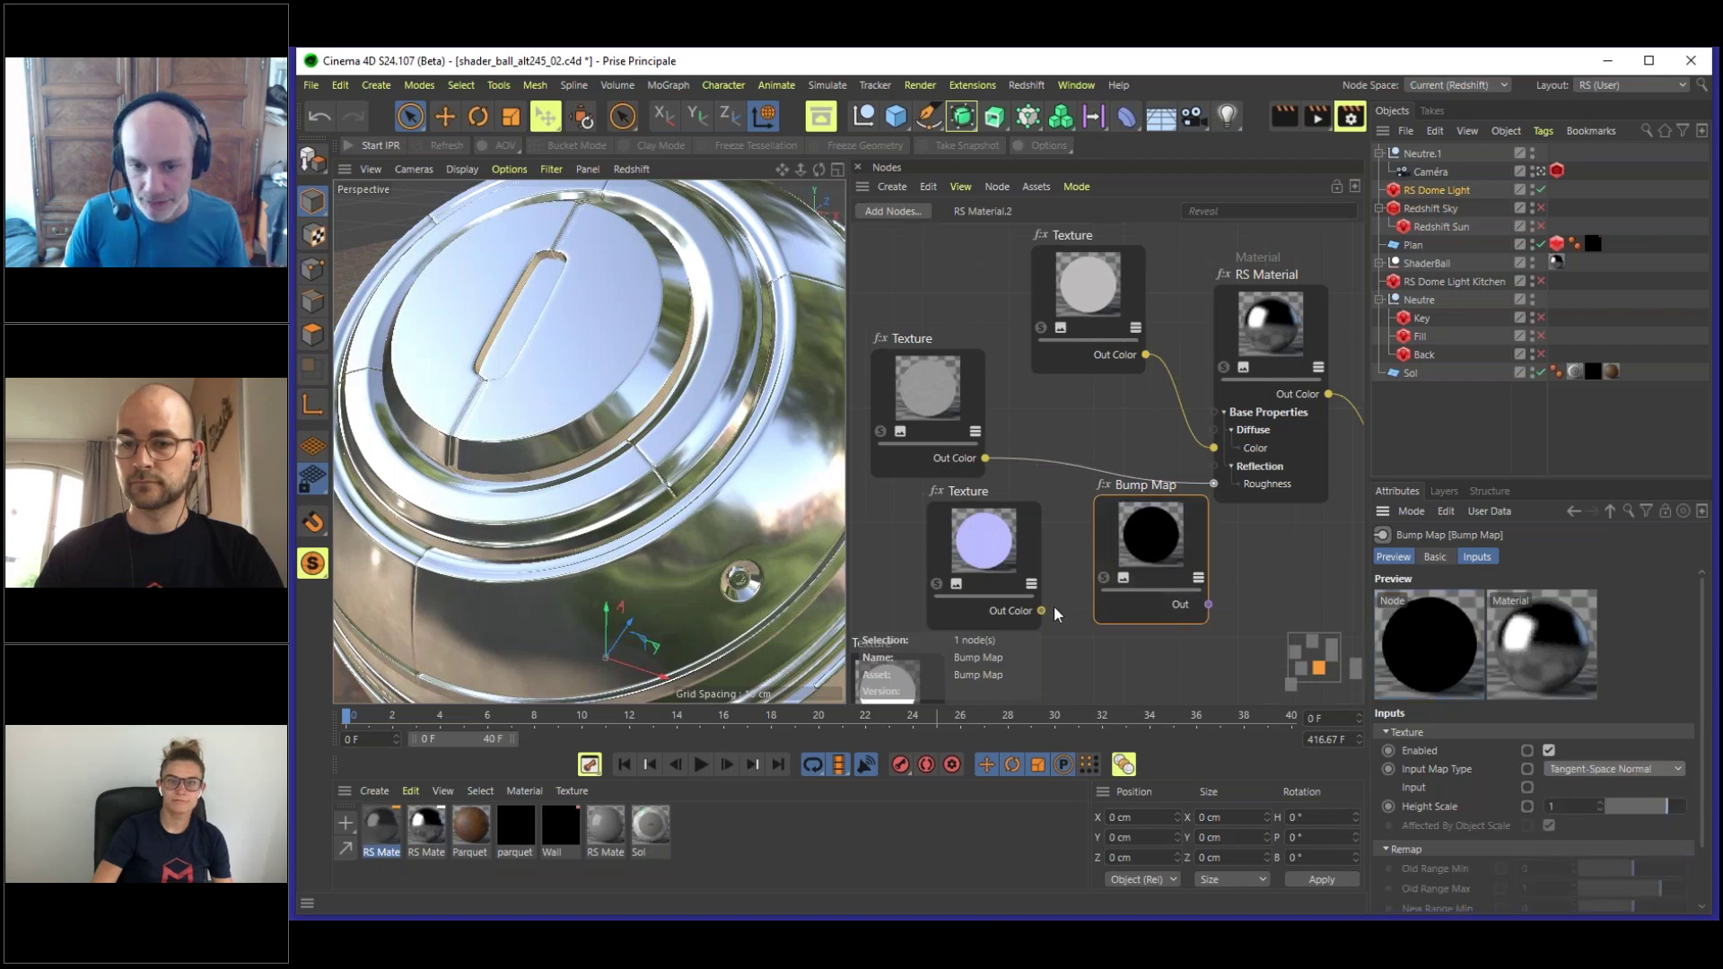
- Wire the normal-map texture into the Bump Map, feed it to the material's Overall Bump Map, and apply the material to ShaderBall
{"action": "left_click_drag", "start_coordinate": [1041, 611], "coordinate": [1192, 556]}
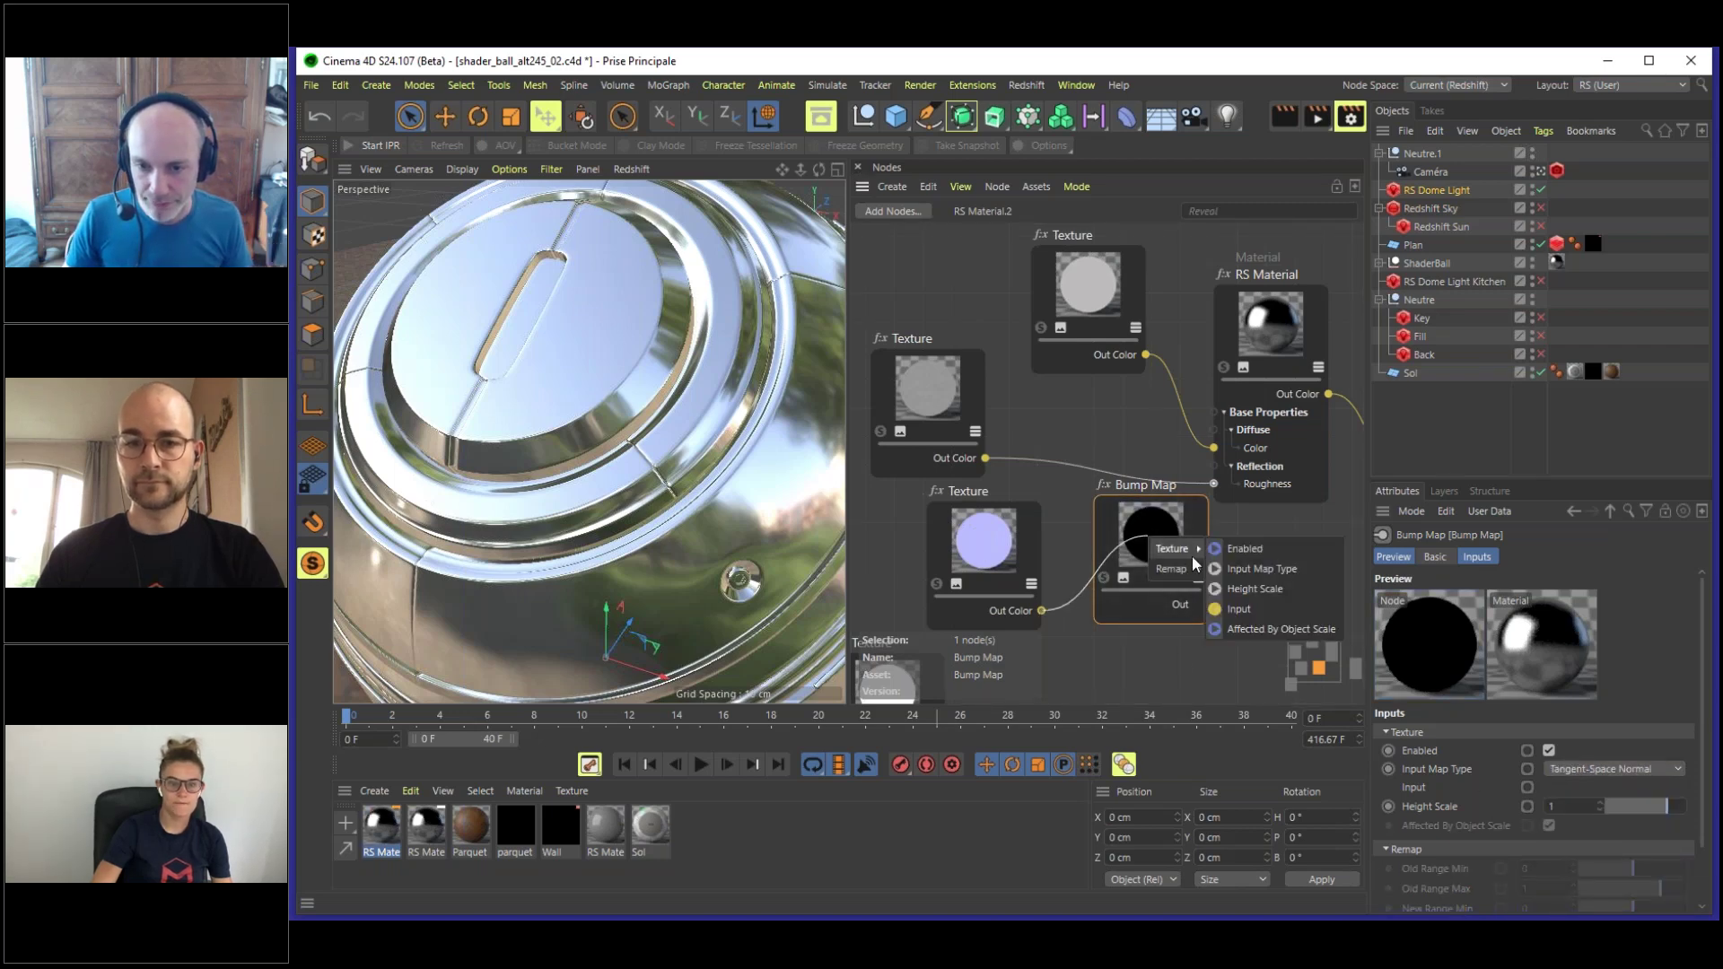
{"action": "left_click_drag", "start_coordinate": [1253, 621], "coordinate": [1363, 603]}
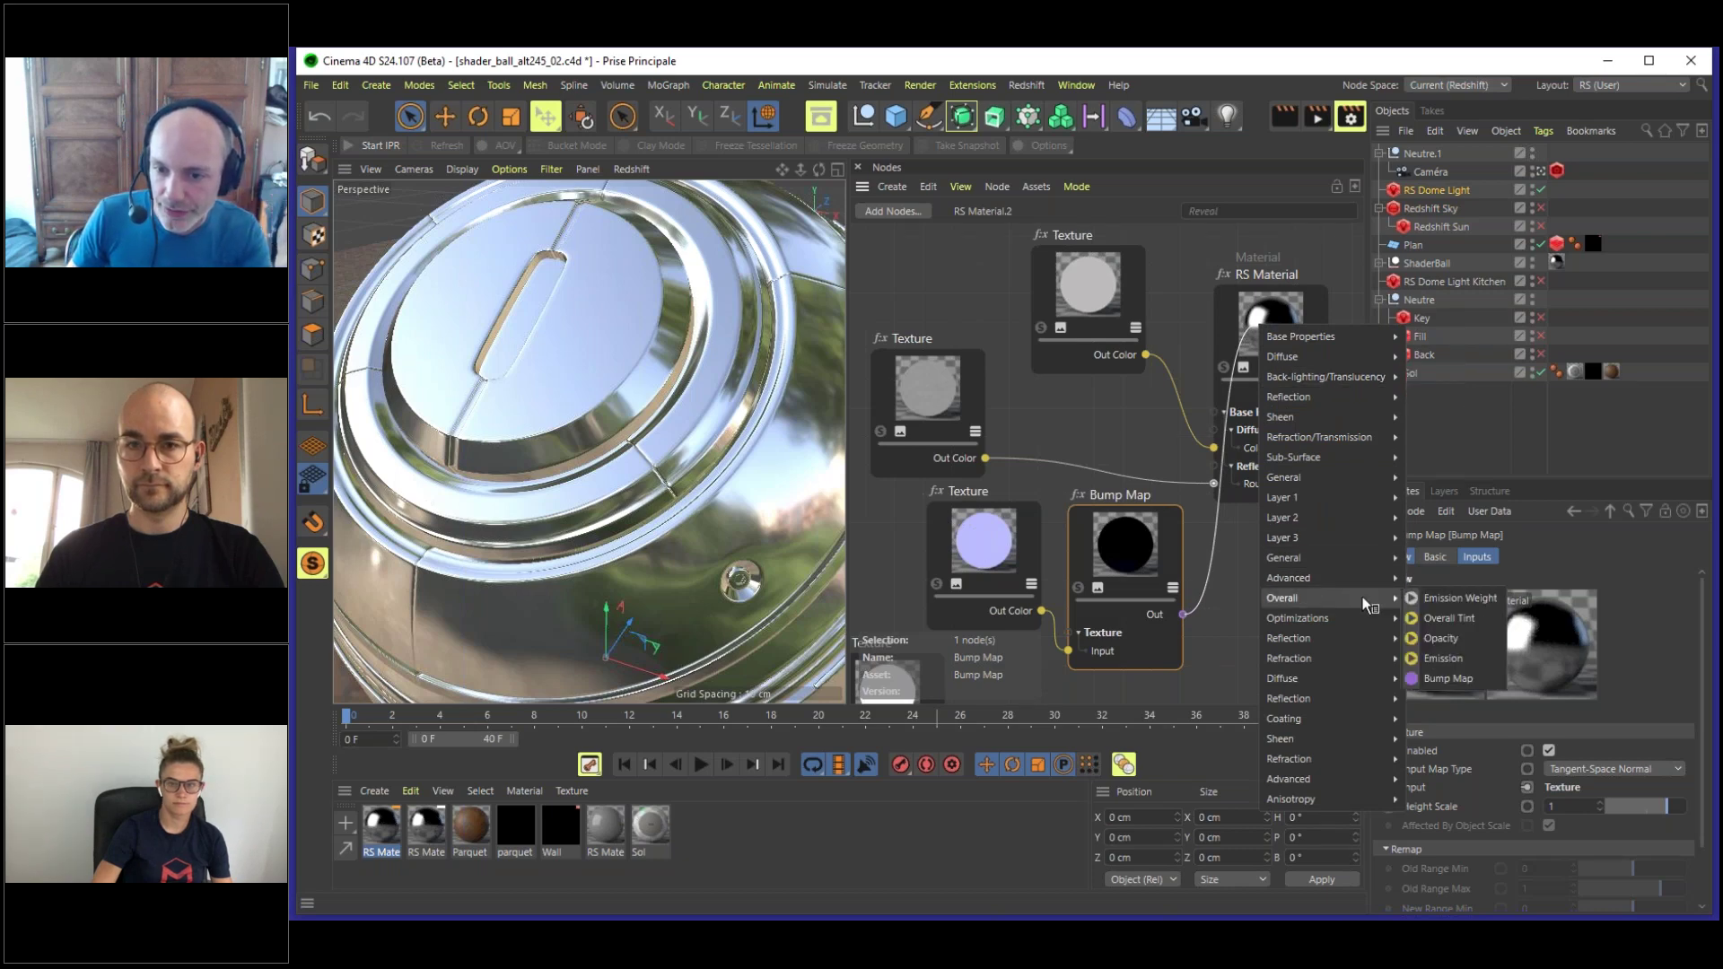
{"action": "left_click_drag", "start_coordinate": [1456, 682], "coordinate": [1456, 682]}
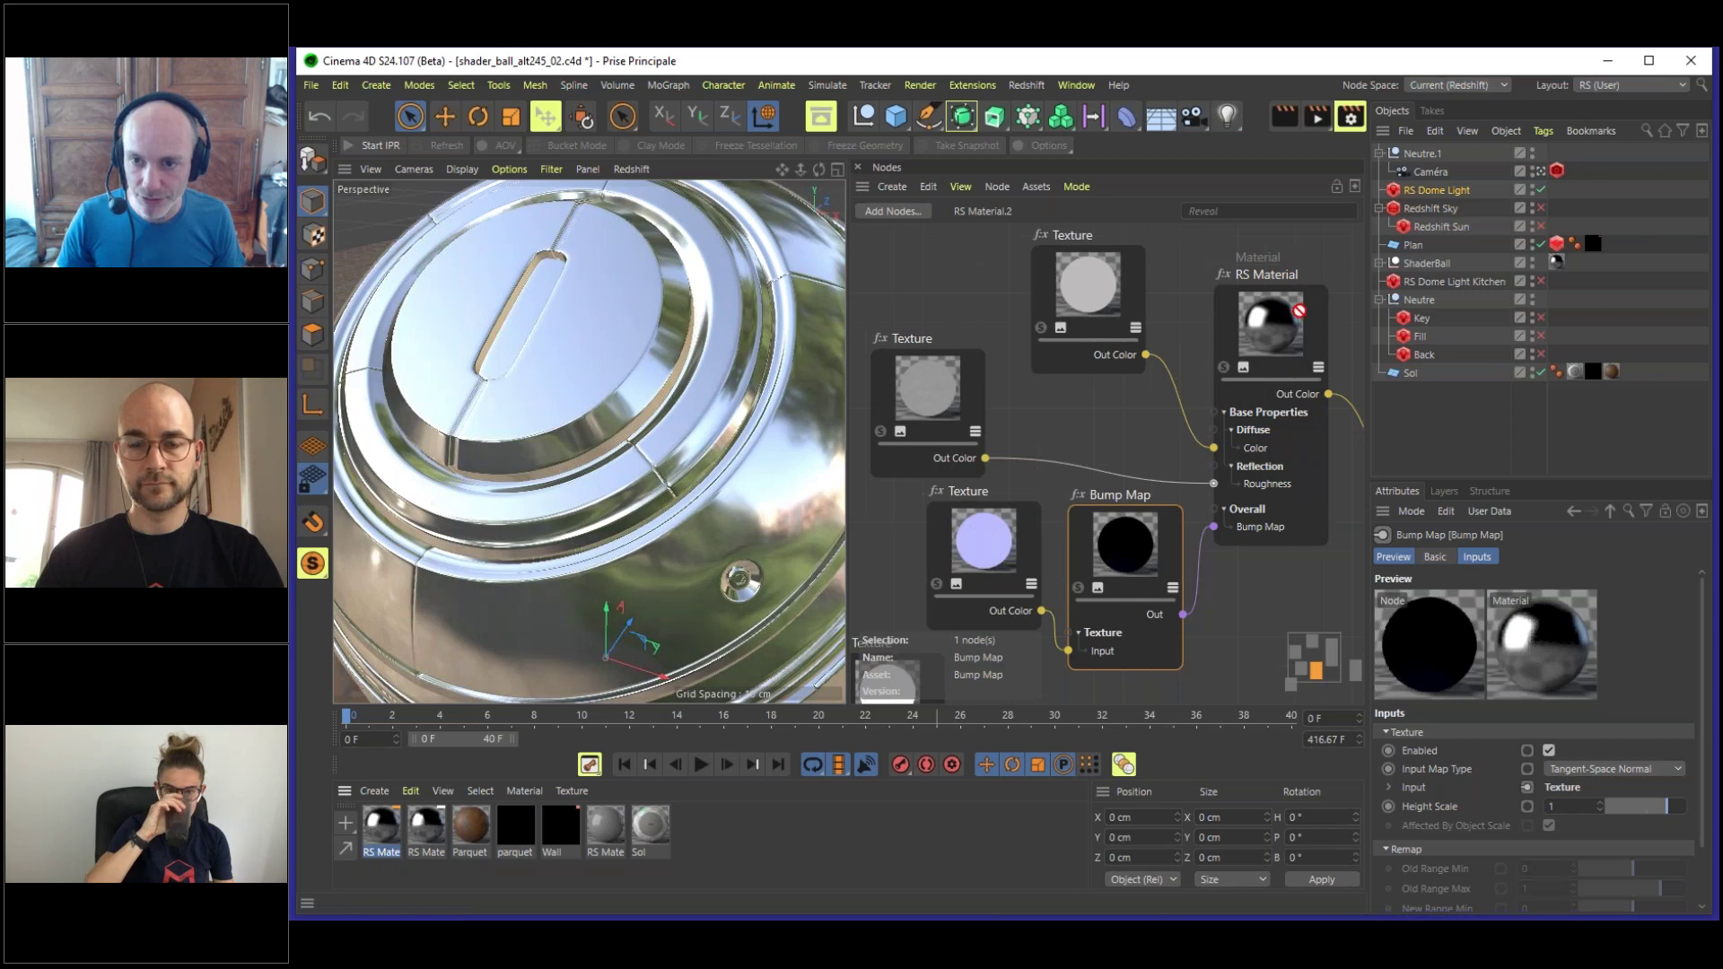
{"action": "left_click_drag", "start_coordinate": [1427, 256], "coordinate": [1418, 261]}
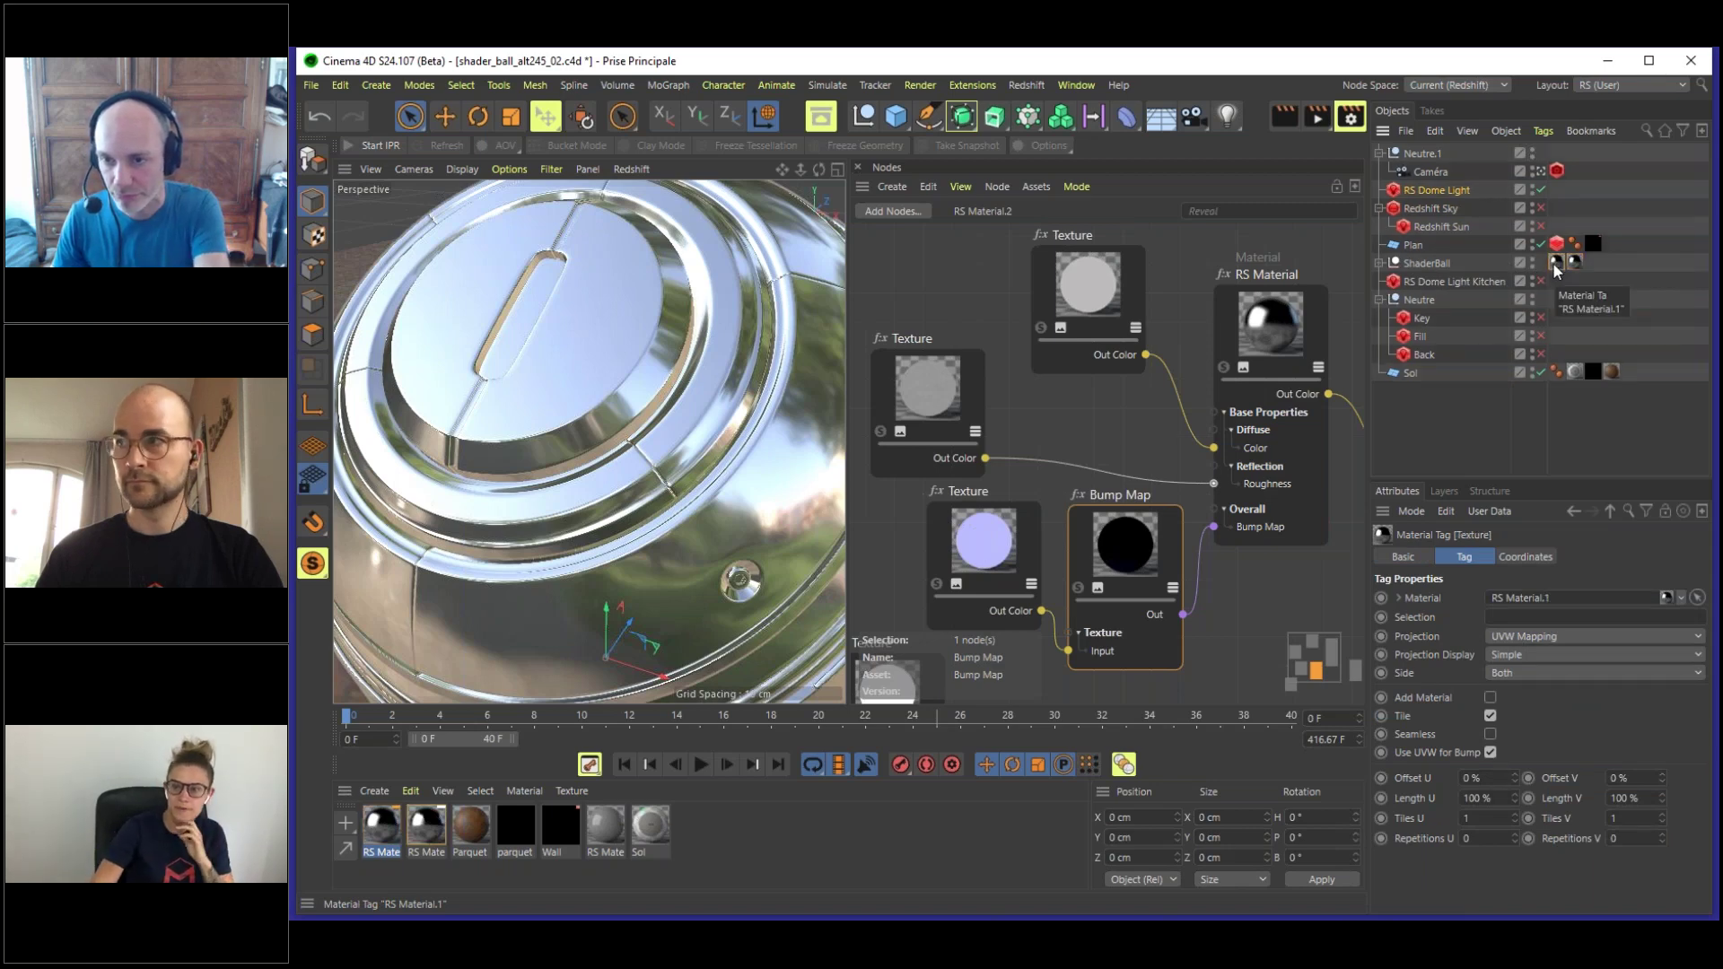
- Delete the old material tag from ShaderBall and rename the new material NEW METAL
{"action": "key", "text": "Delete"}
{"action": "double_click", "coordinate": [384, 852]}
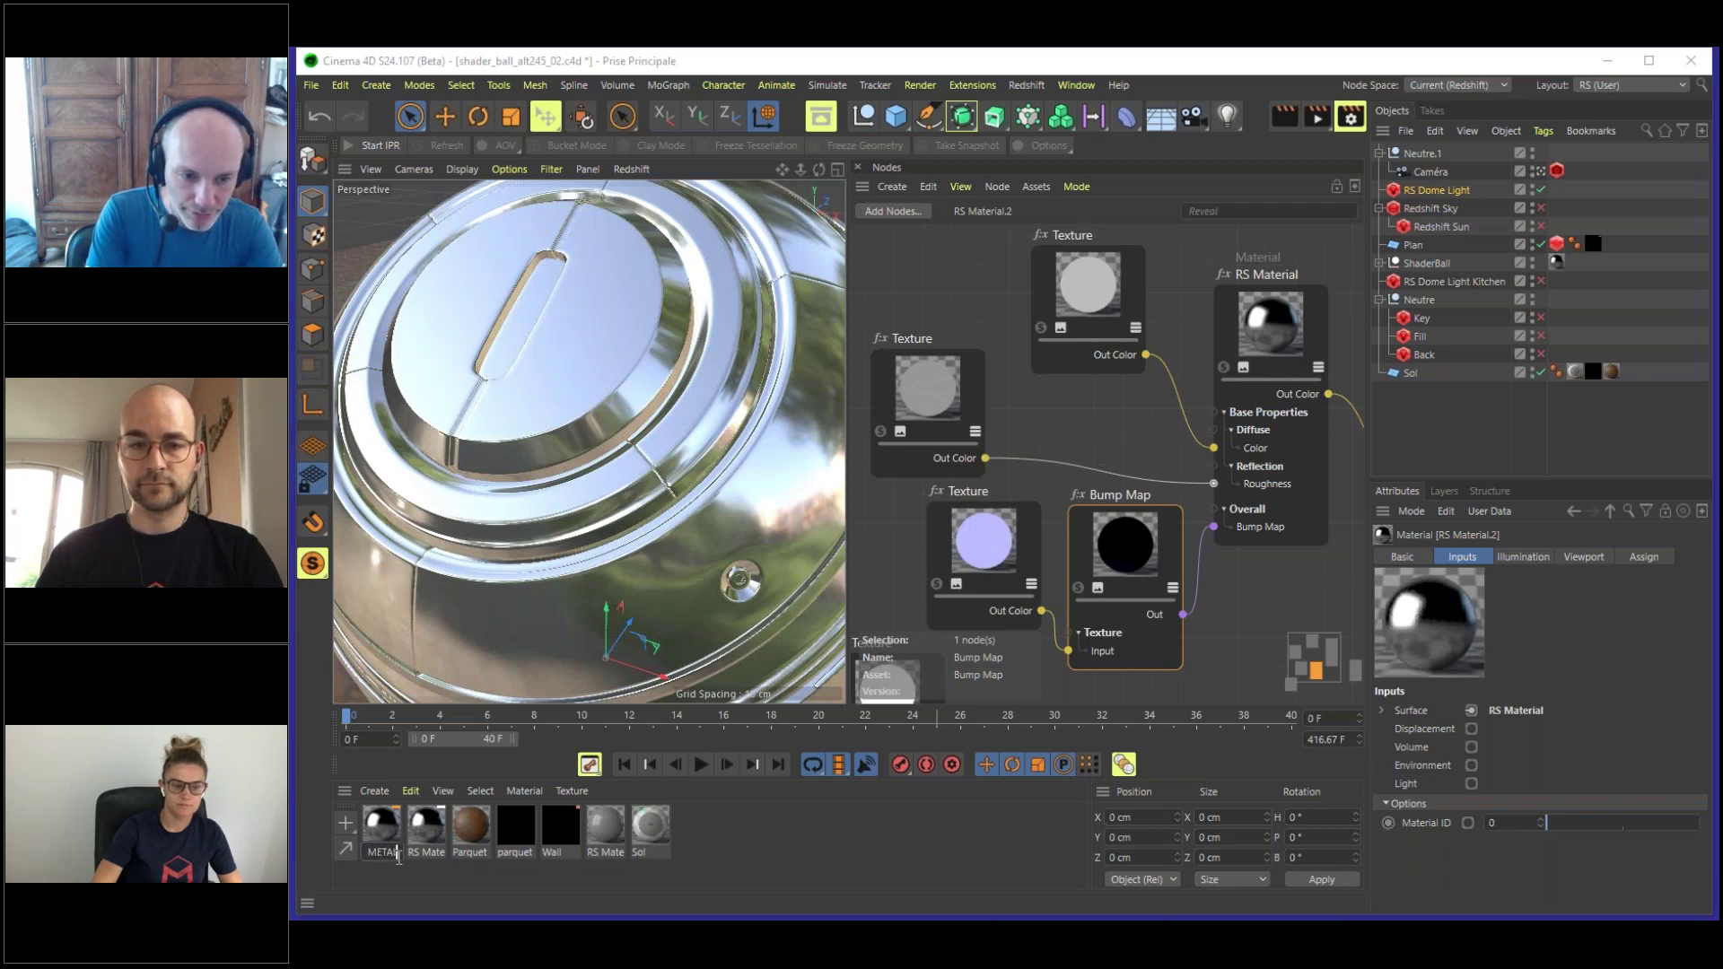
{"action": "key", "text": "Return"}
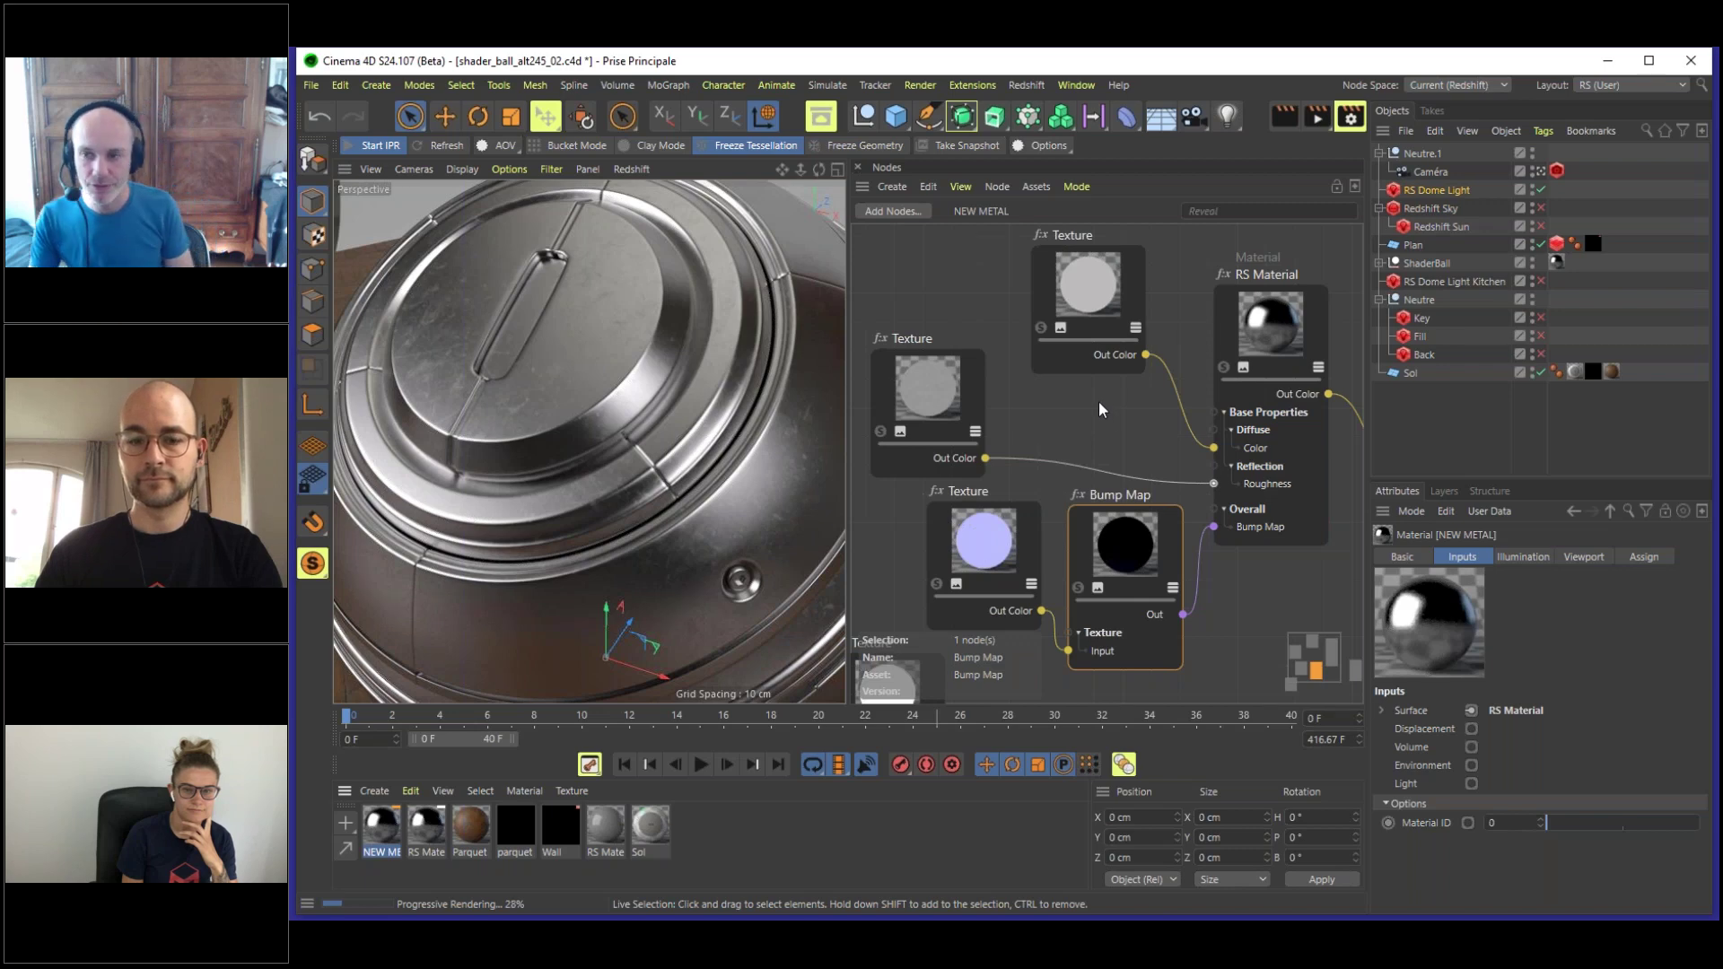
- Disable Gamma Override on the lavender normal-map Texture node
{"action": "left_click", "coordinate": [978, 524]}
{"action": "scroll", "coordinate": [1525, 683], "scroll_direction": "down", "scroll_amount": 5}
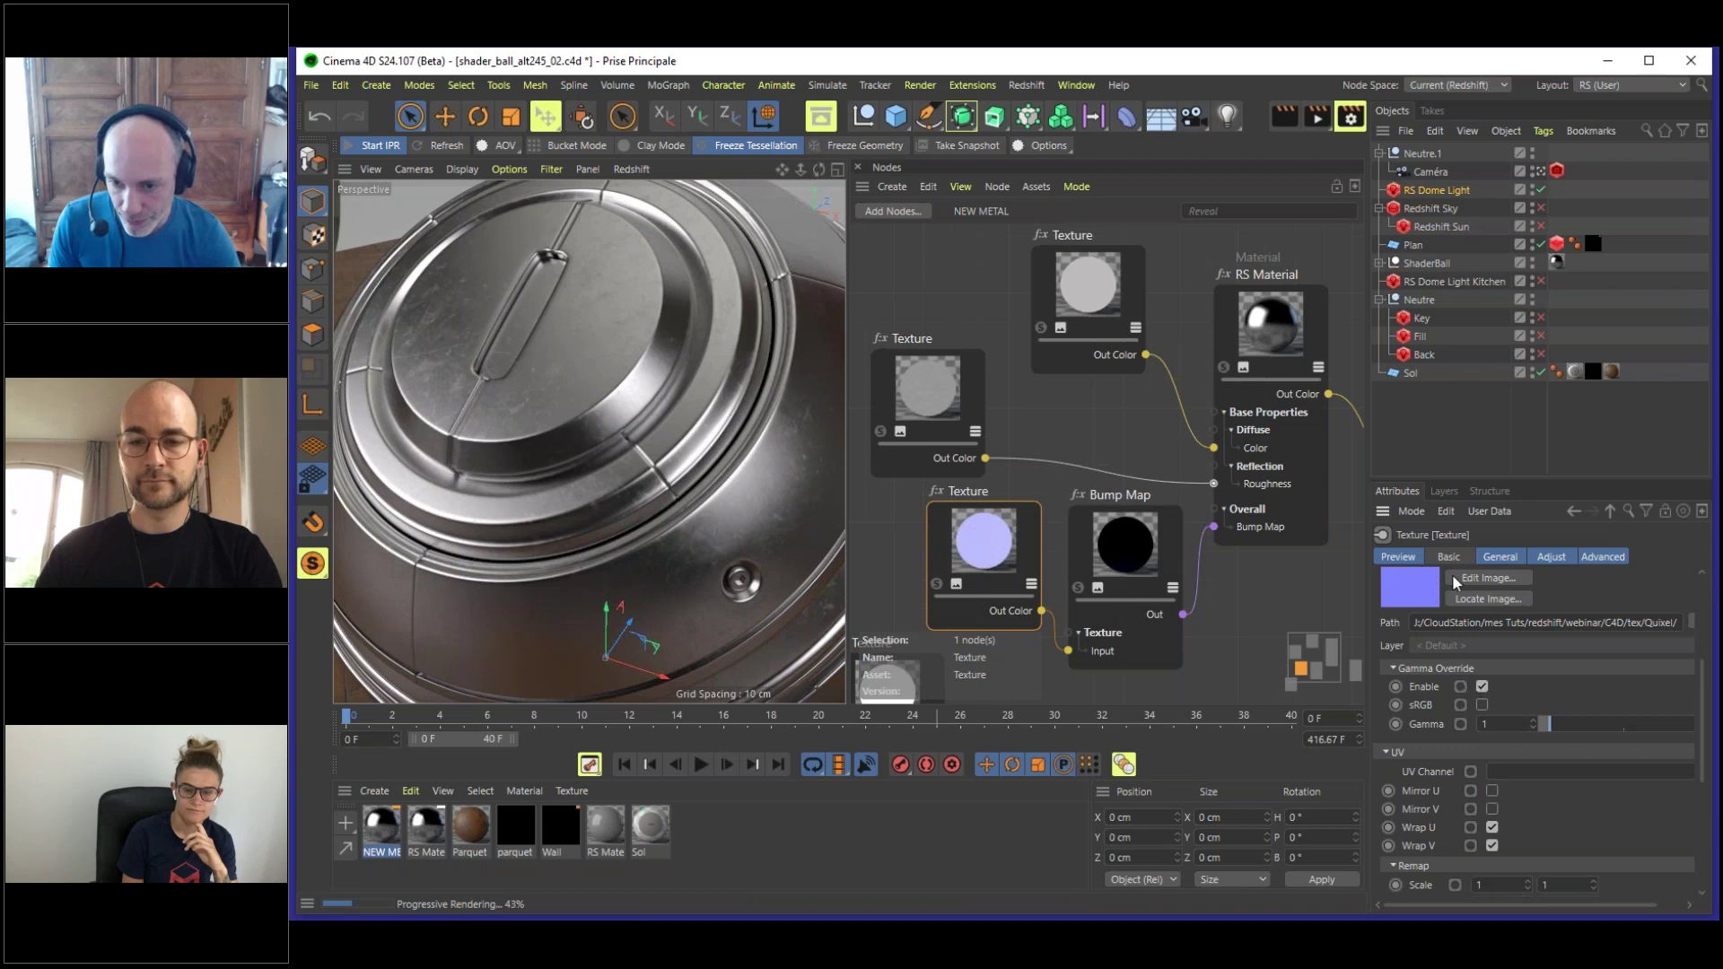
{"action": "left_click", "coordinate": [1481, 687]}
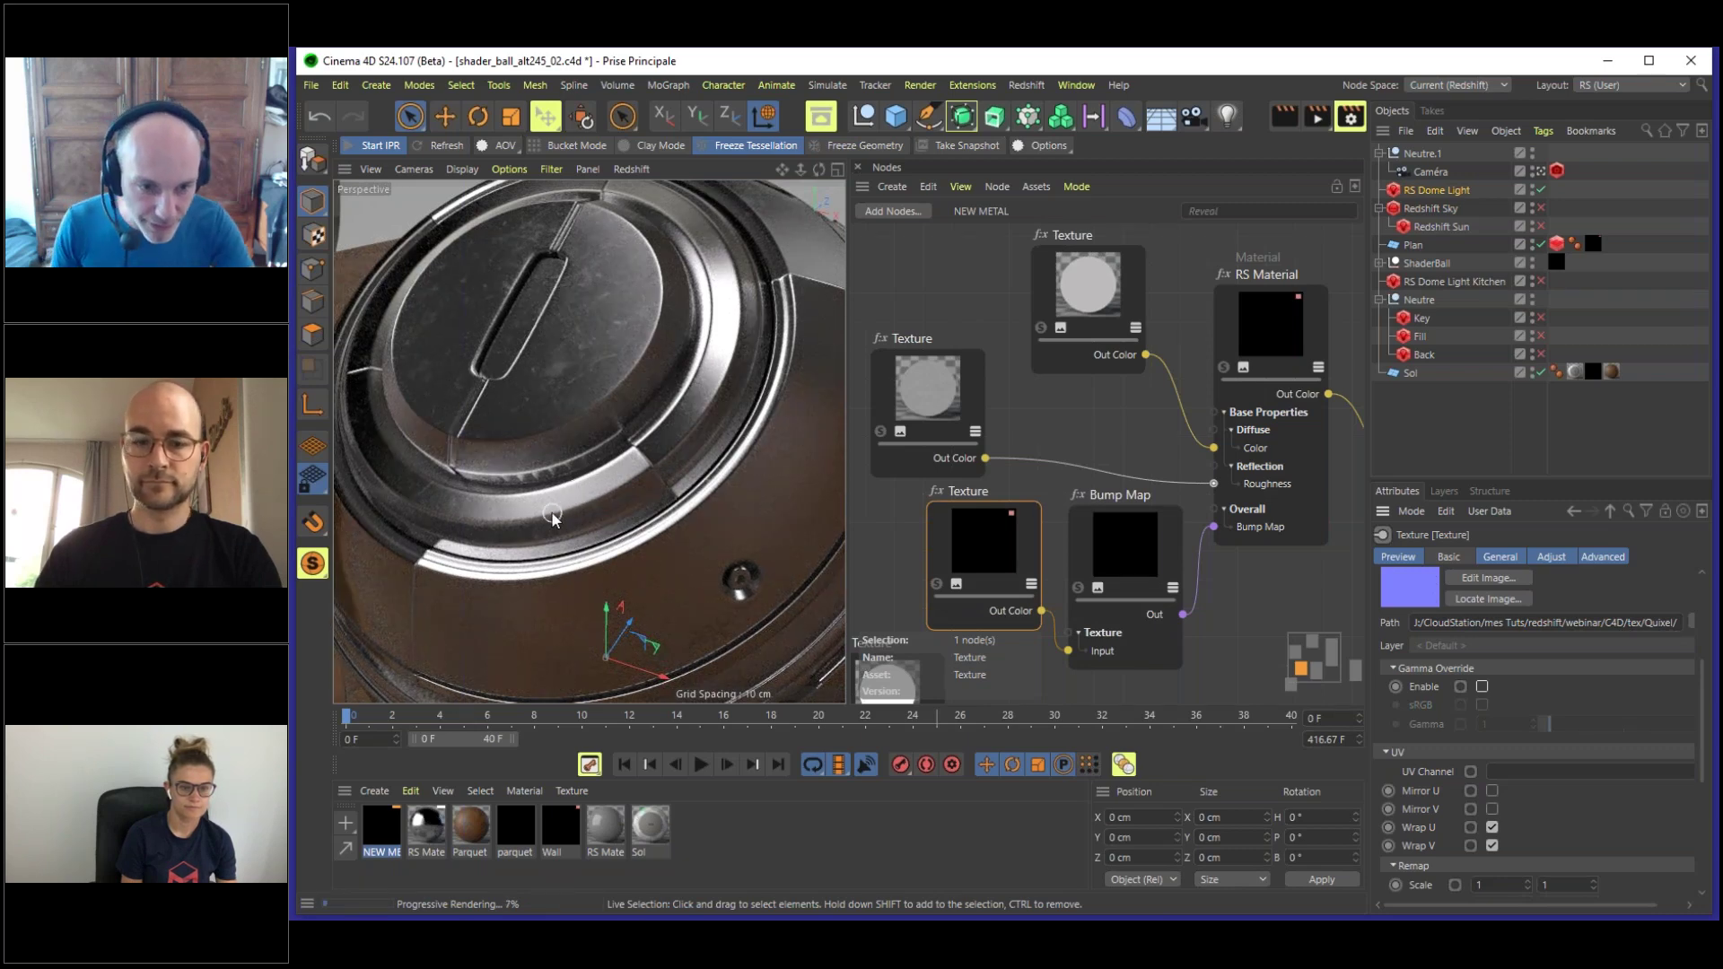
{"action": "scroll", "coordinate": [548, 480], "scroll_direction": "down", "scroll_amount": 1}
{"action": "scroll", "coordinate": [534, 484], "scroll_direction": "up", "scroll_amount": 1}
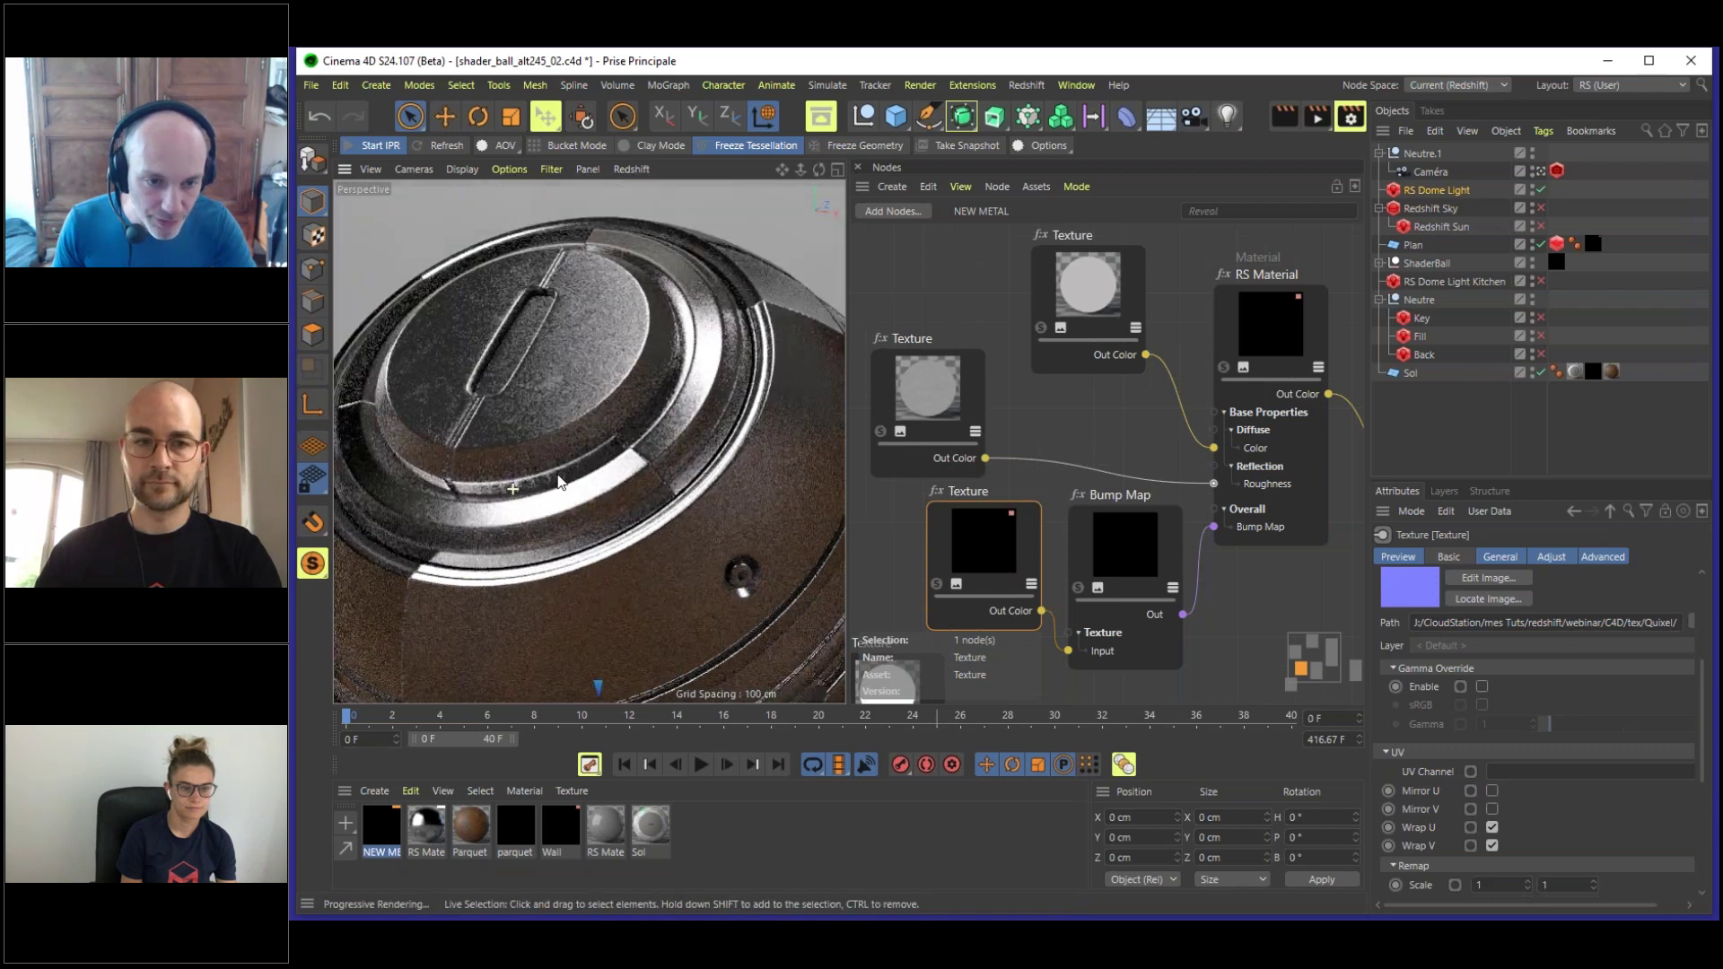
{"action": "scroll", "coordinate": [525, 494], "scroll_direction": "up", "scroll_amount": 1}
{"action": "scroll", "coordinate": [549, 485], "scroll_direction": "up", "scroll_amount": 2}
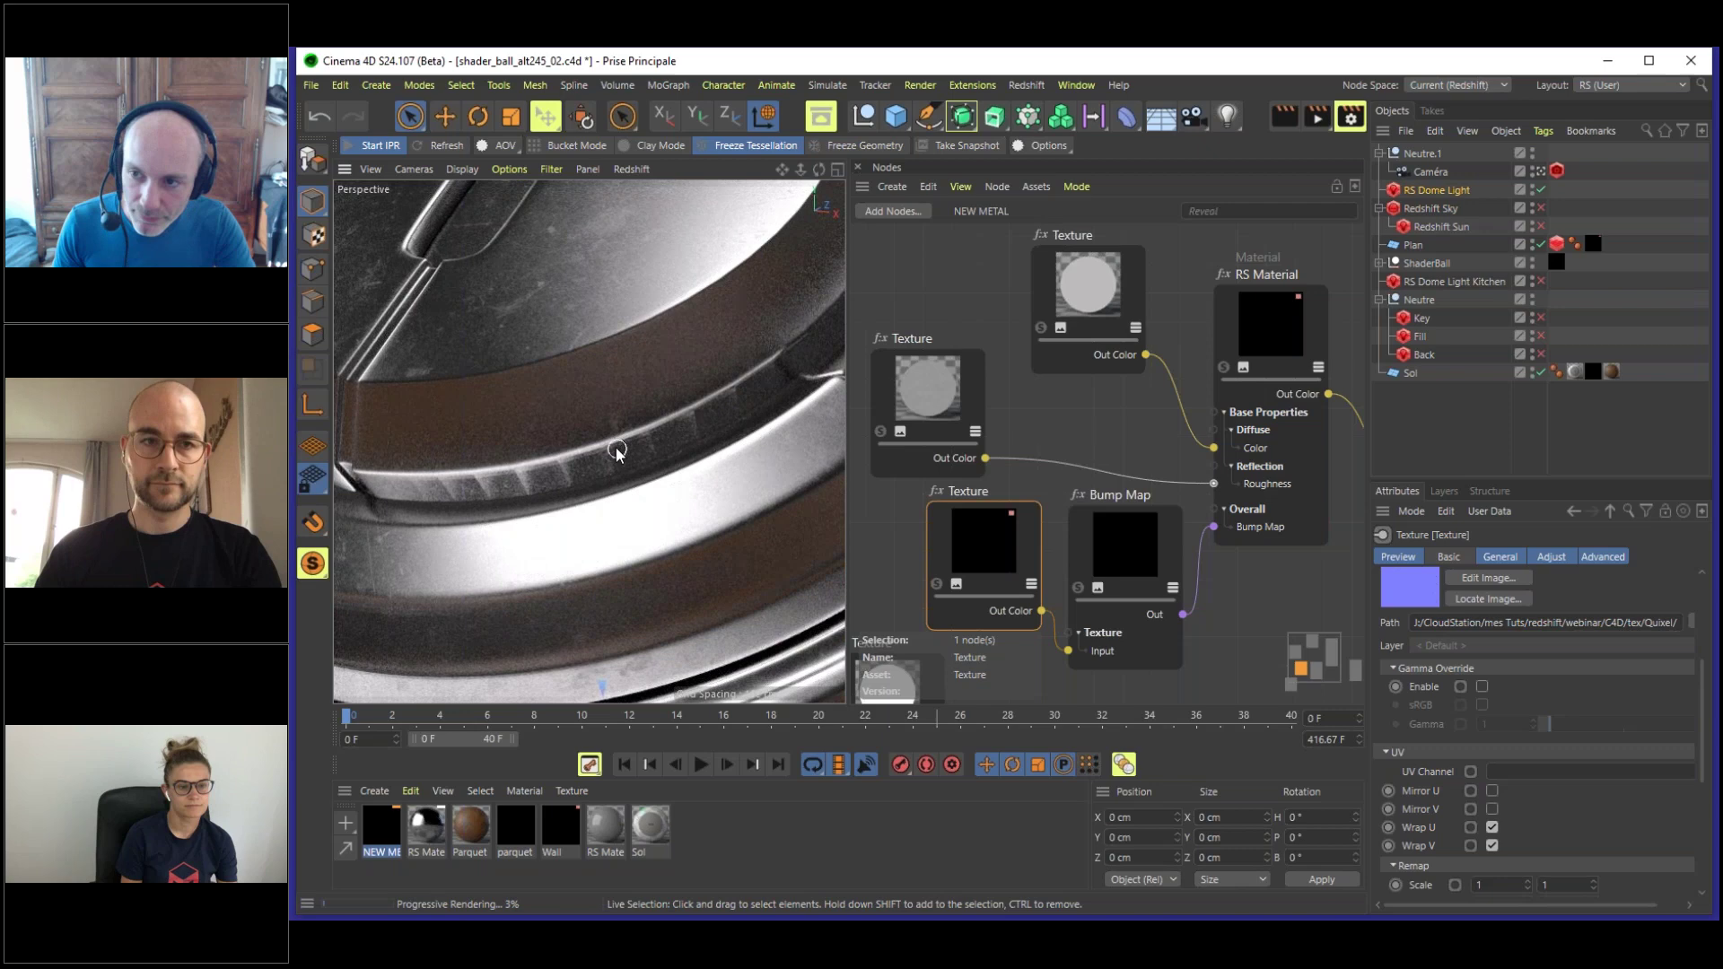
{"action": "left_click_drag", "start_coordinate": [616, 380], "coordinate": [583, 419], "text": "alt"}
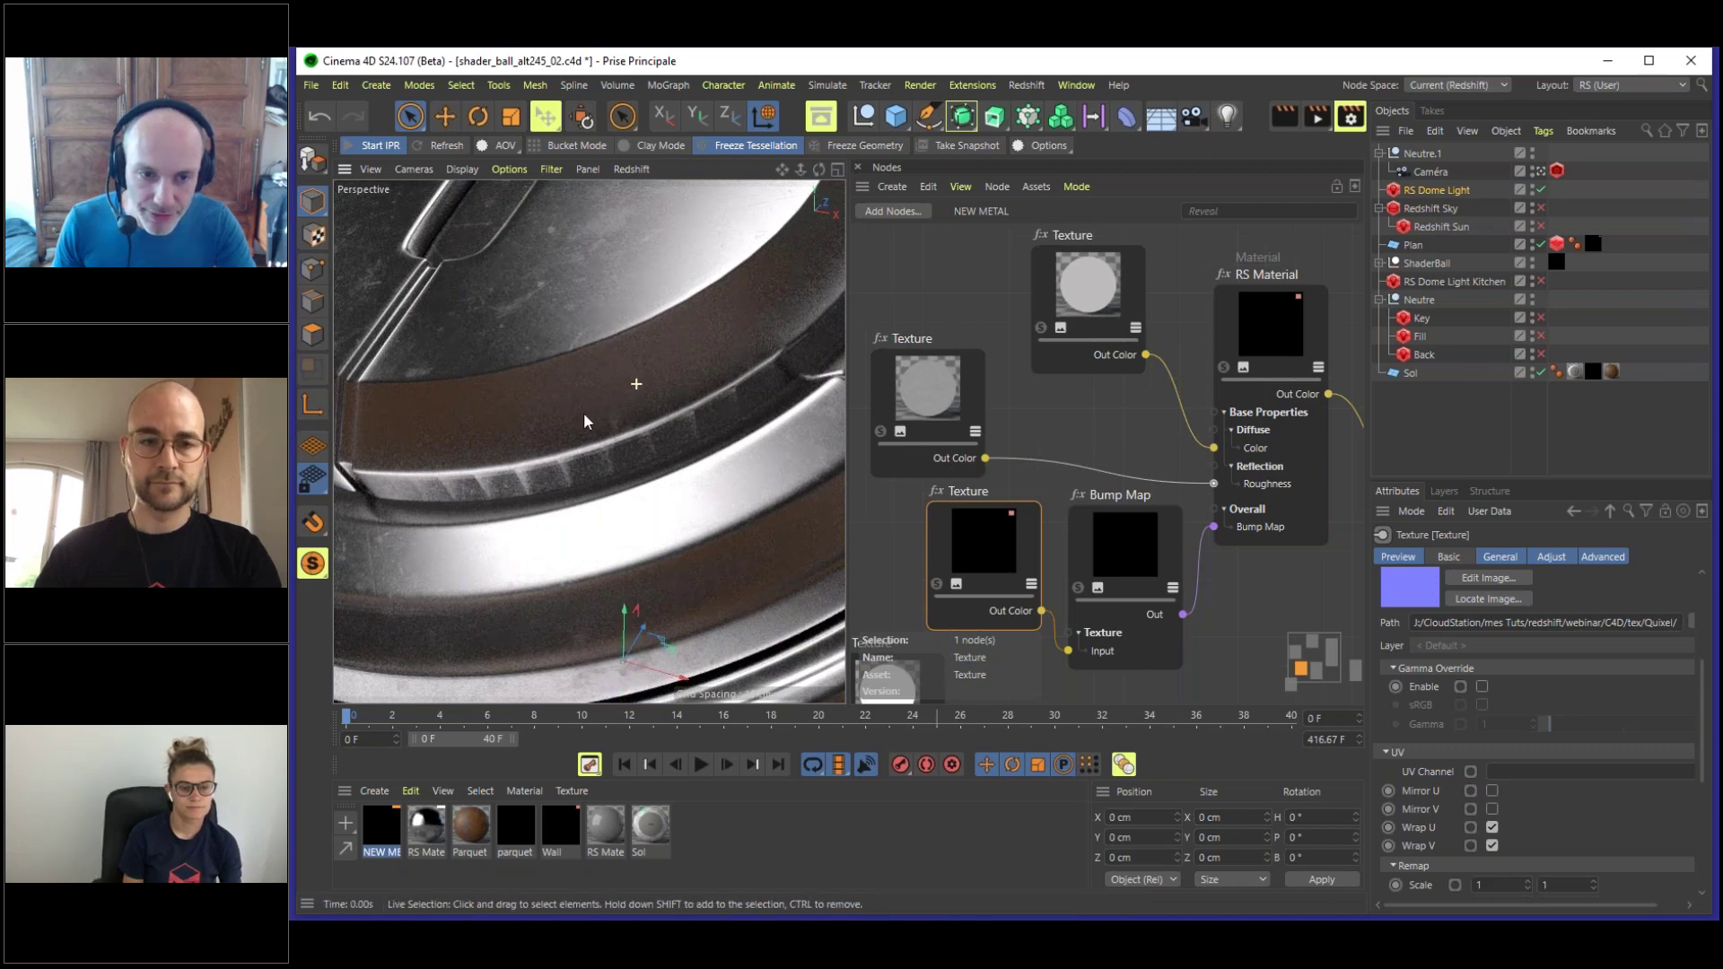
{"action": "scroll", "coordinate": [615, 377], "scroll_direction": "down", "scroll_amount": 3}
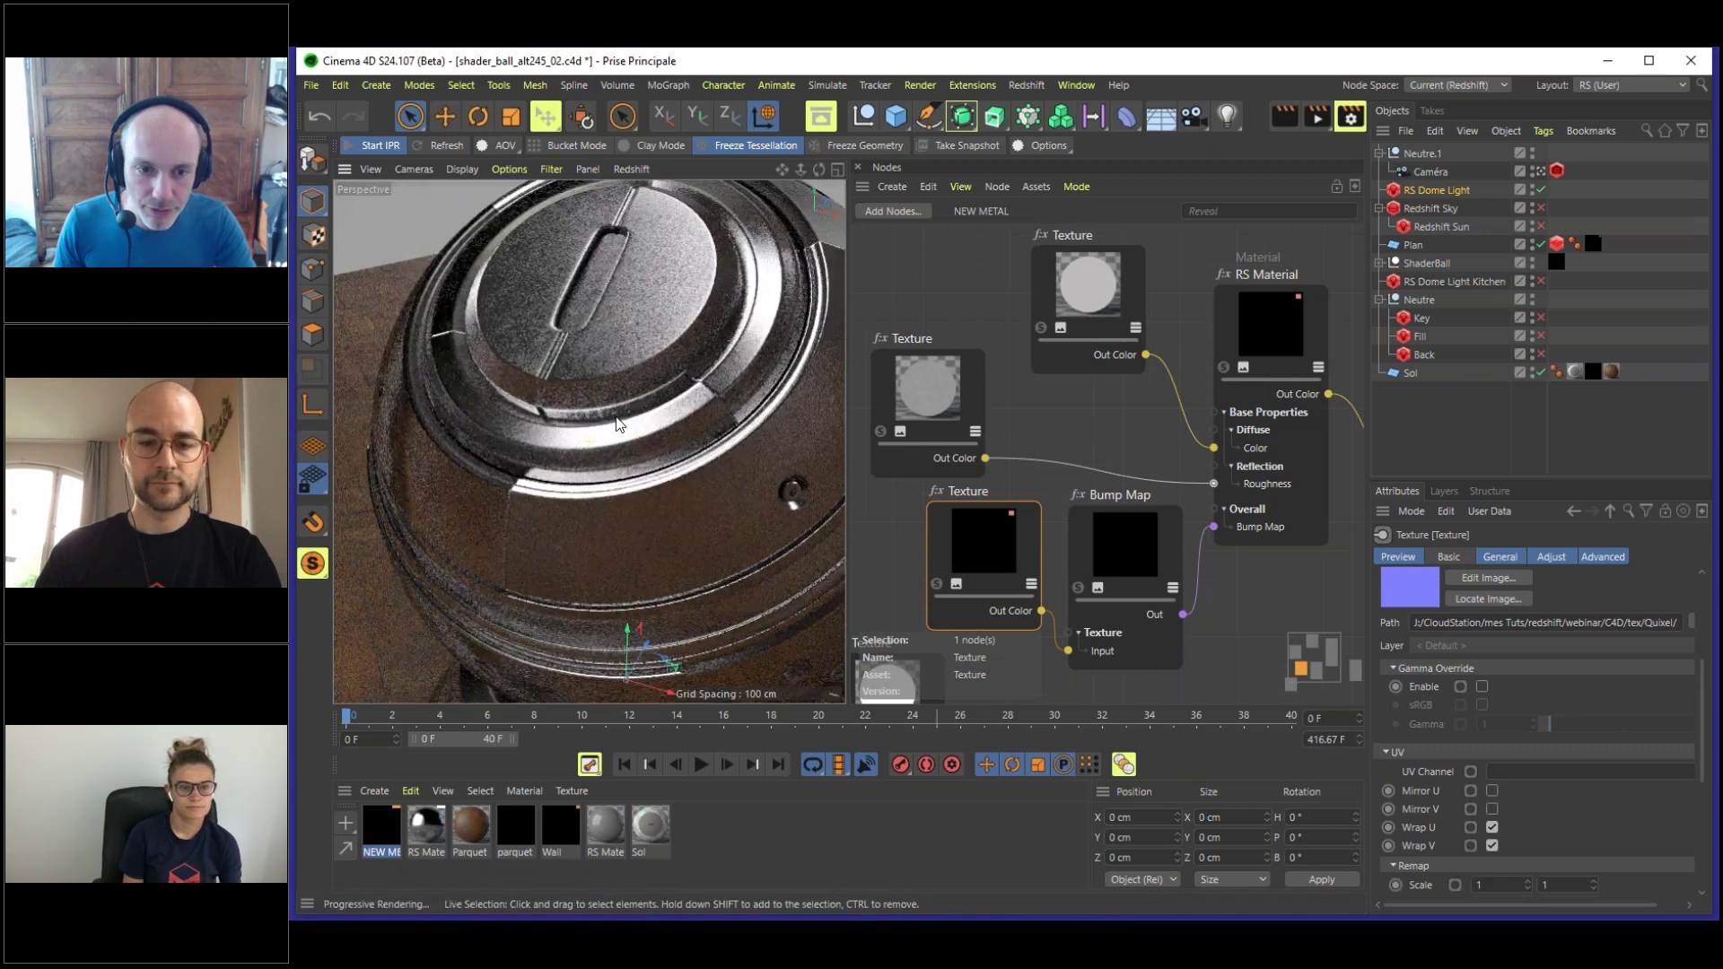
{"action": "left_click_drag", "start_coordinate": [618, 425], "coordinate": [664, 328], "text": "alt"}
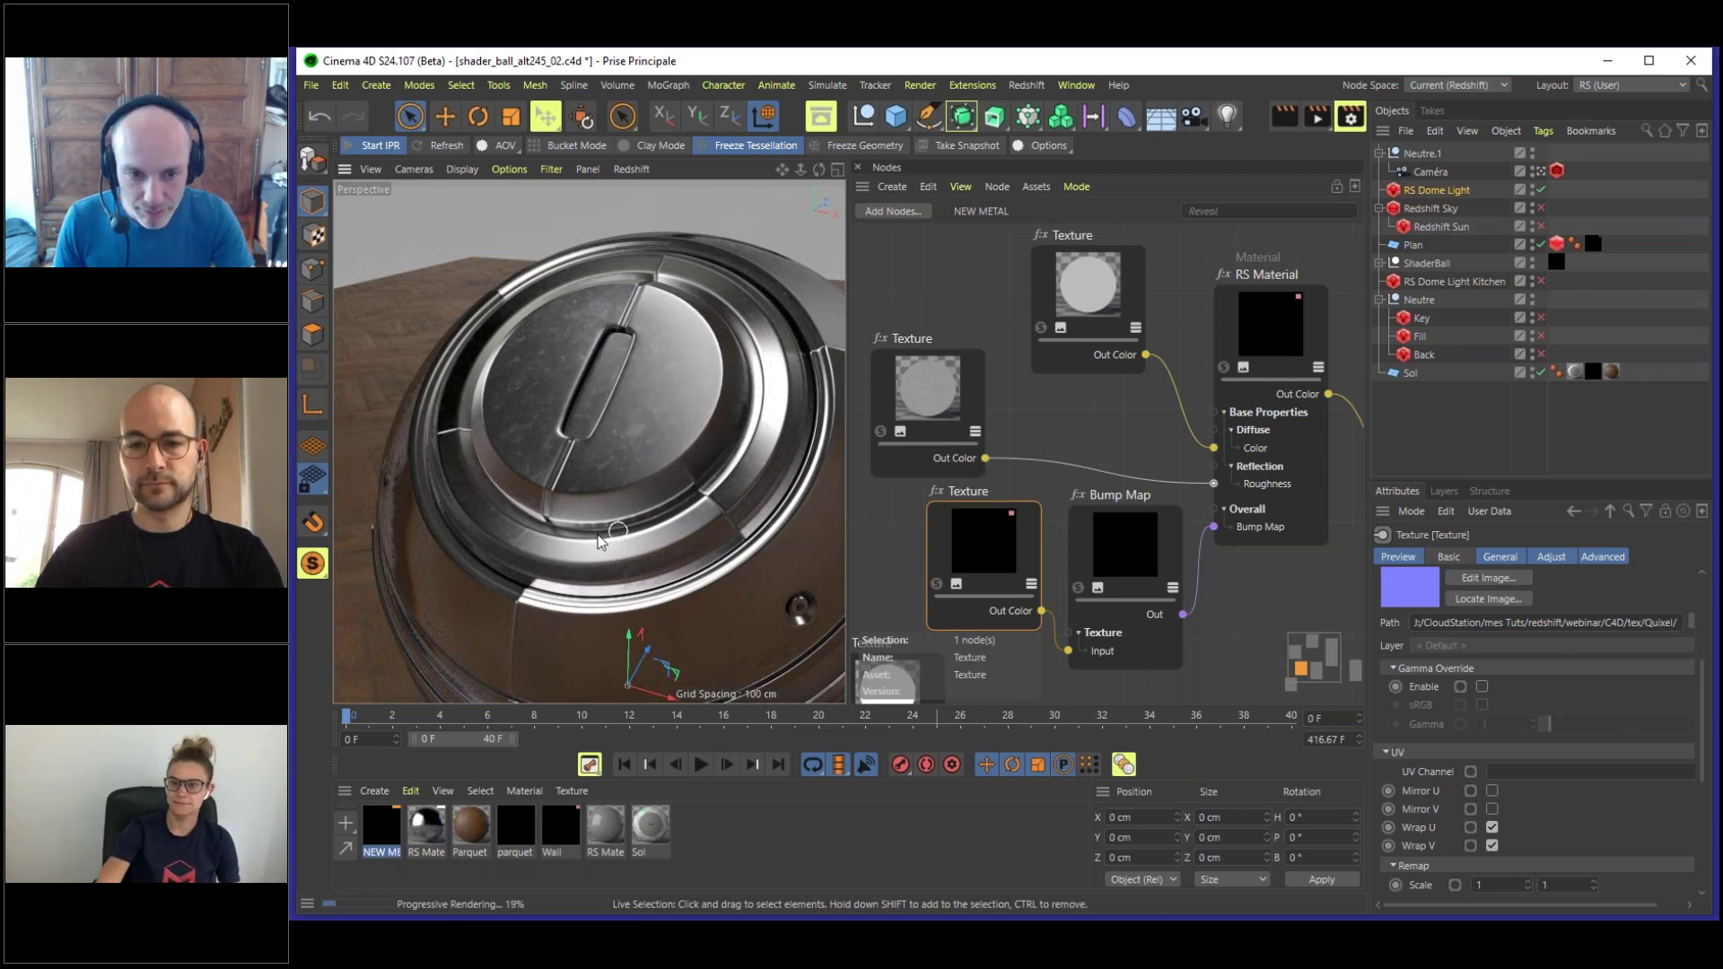
{"action": "left_click", "coordinate": [628, 519]}
{"action": "scroll", "coordinate": [639, 494], "scroll_direction": "up", "scroll_amount": 5}
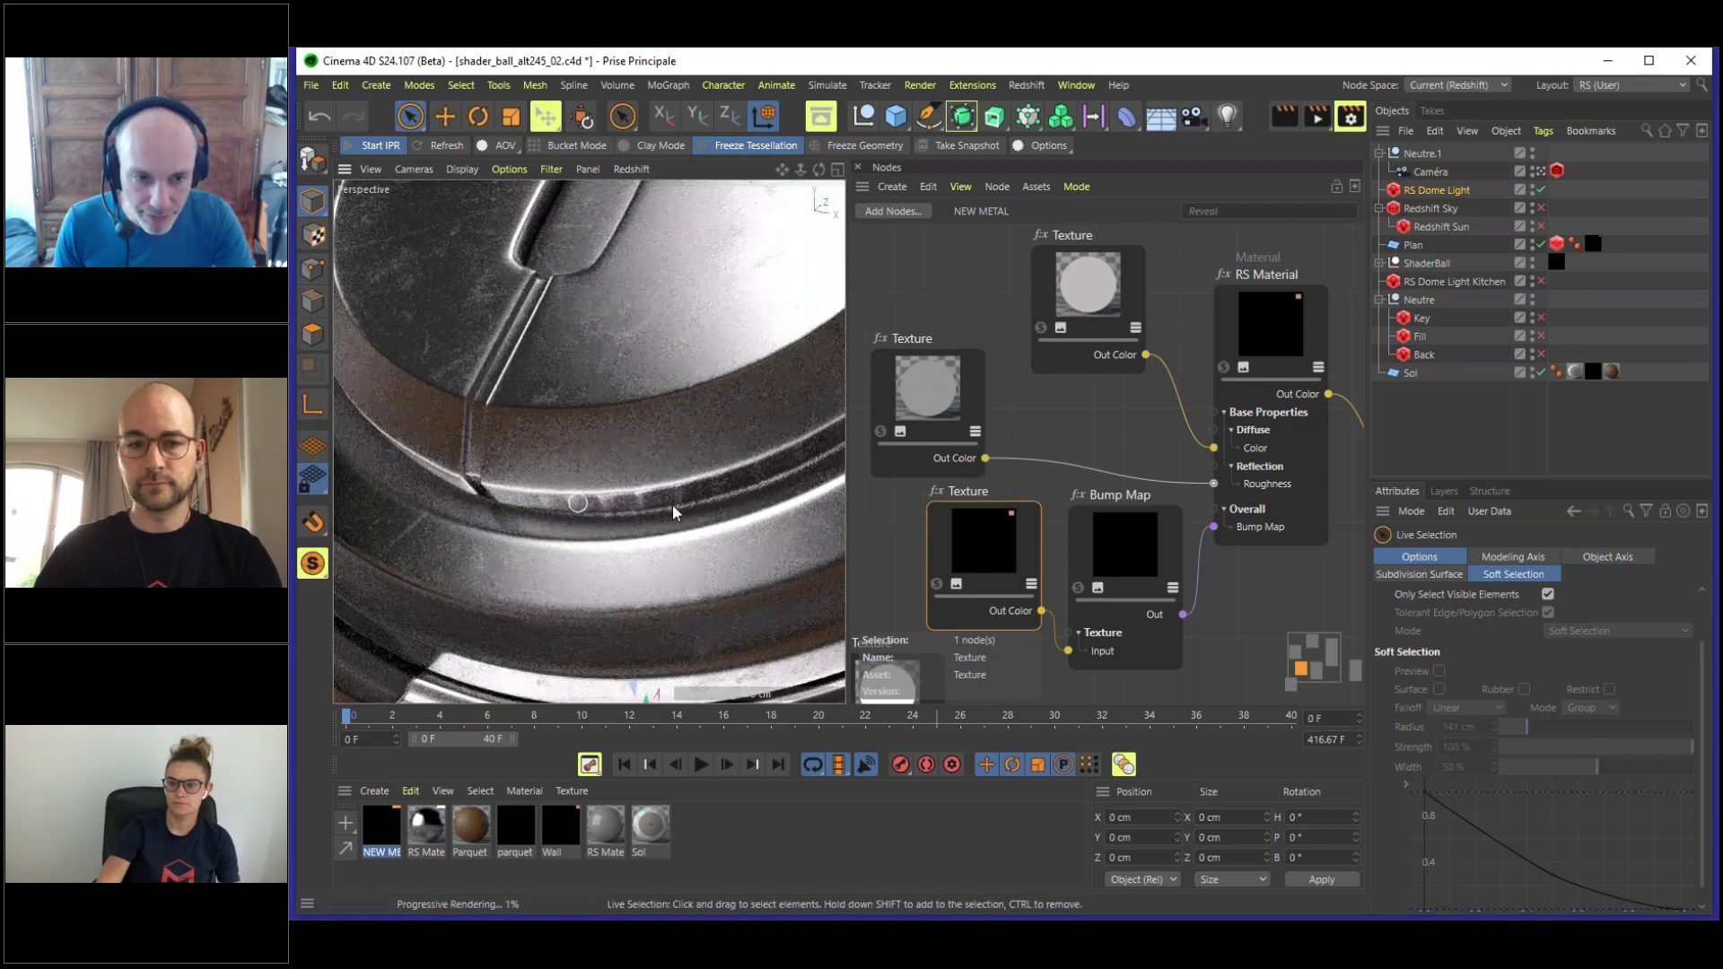
{"action": "scroll", "coordinate": [638, 411], "scroll_direction": "down", "scroll_amount": 4}
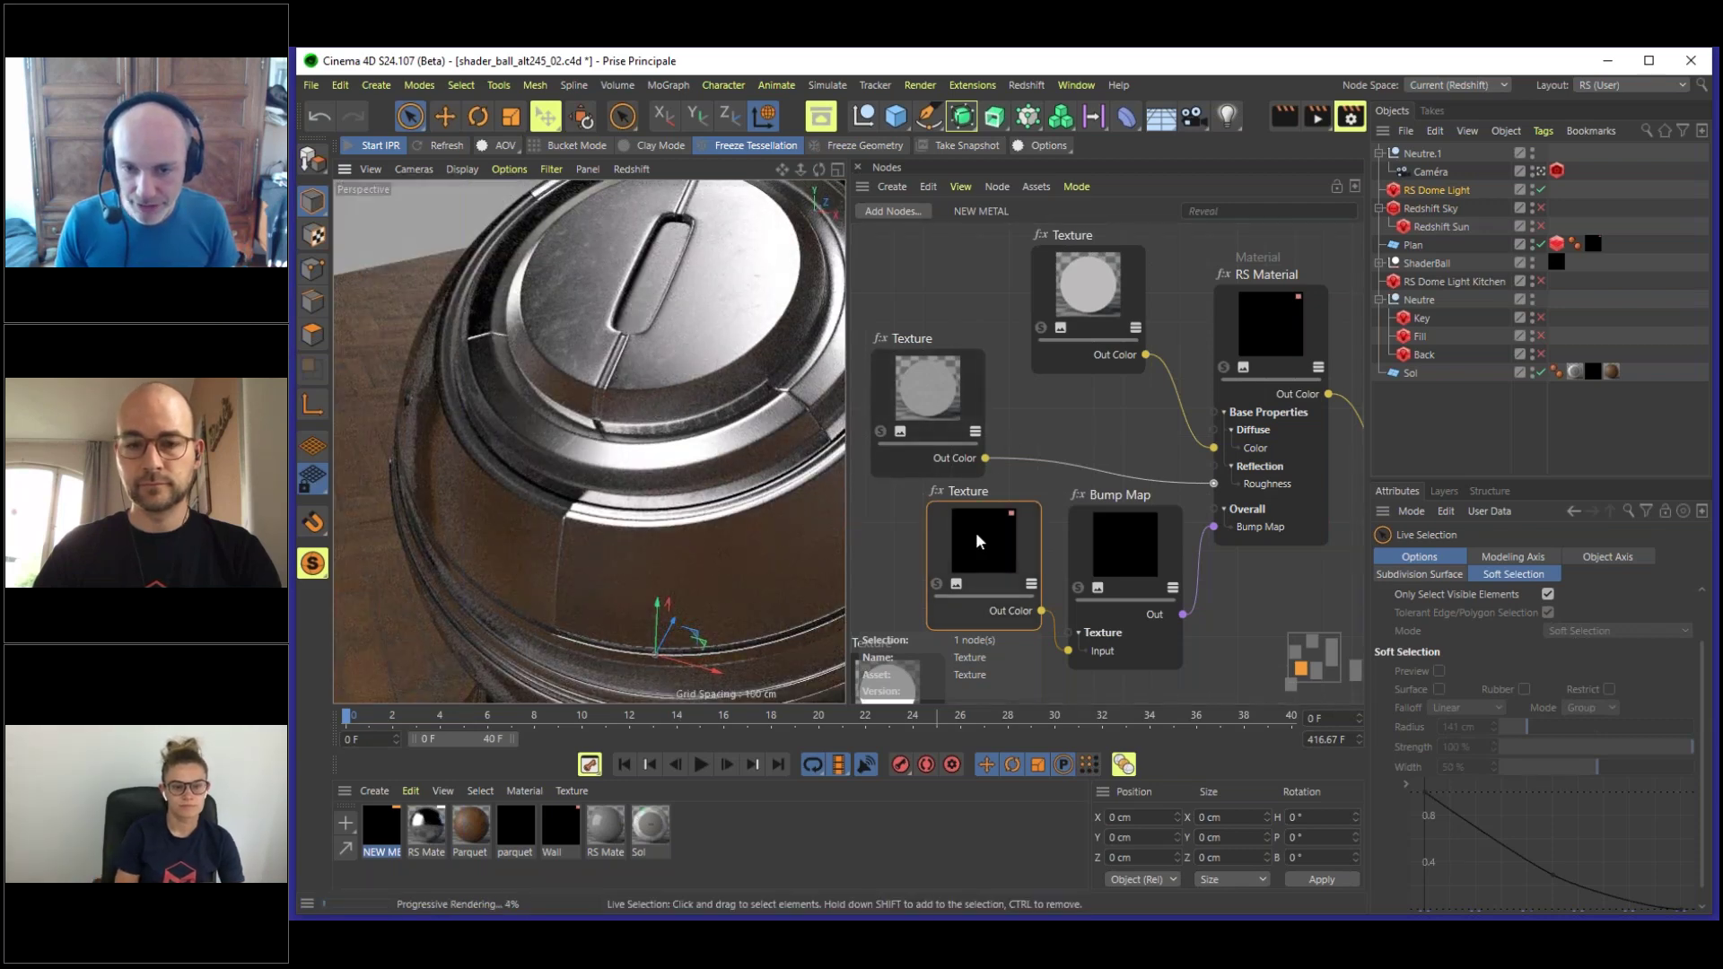
- Review the normal-map texture's attributes, then bring up the roughness Texture node's settings
{"action": "left_click", "coordinate": [976, 531]}
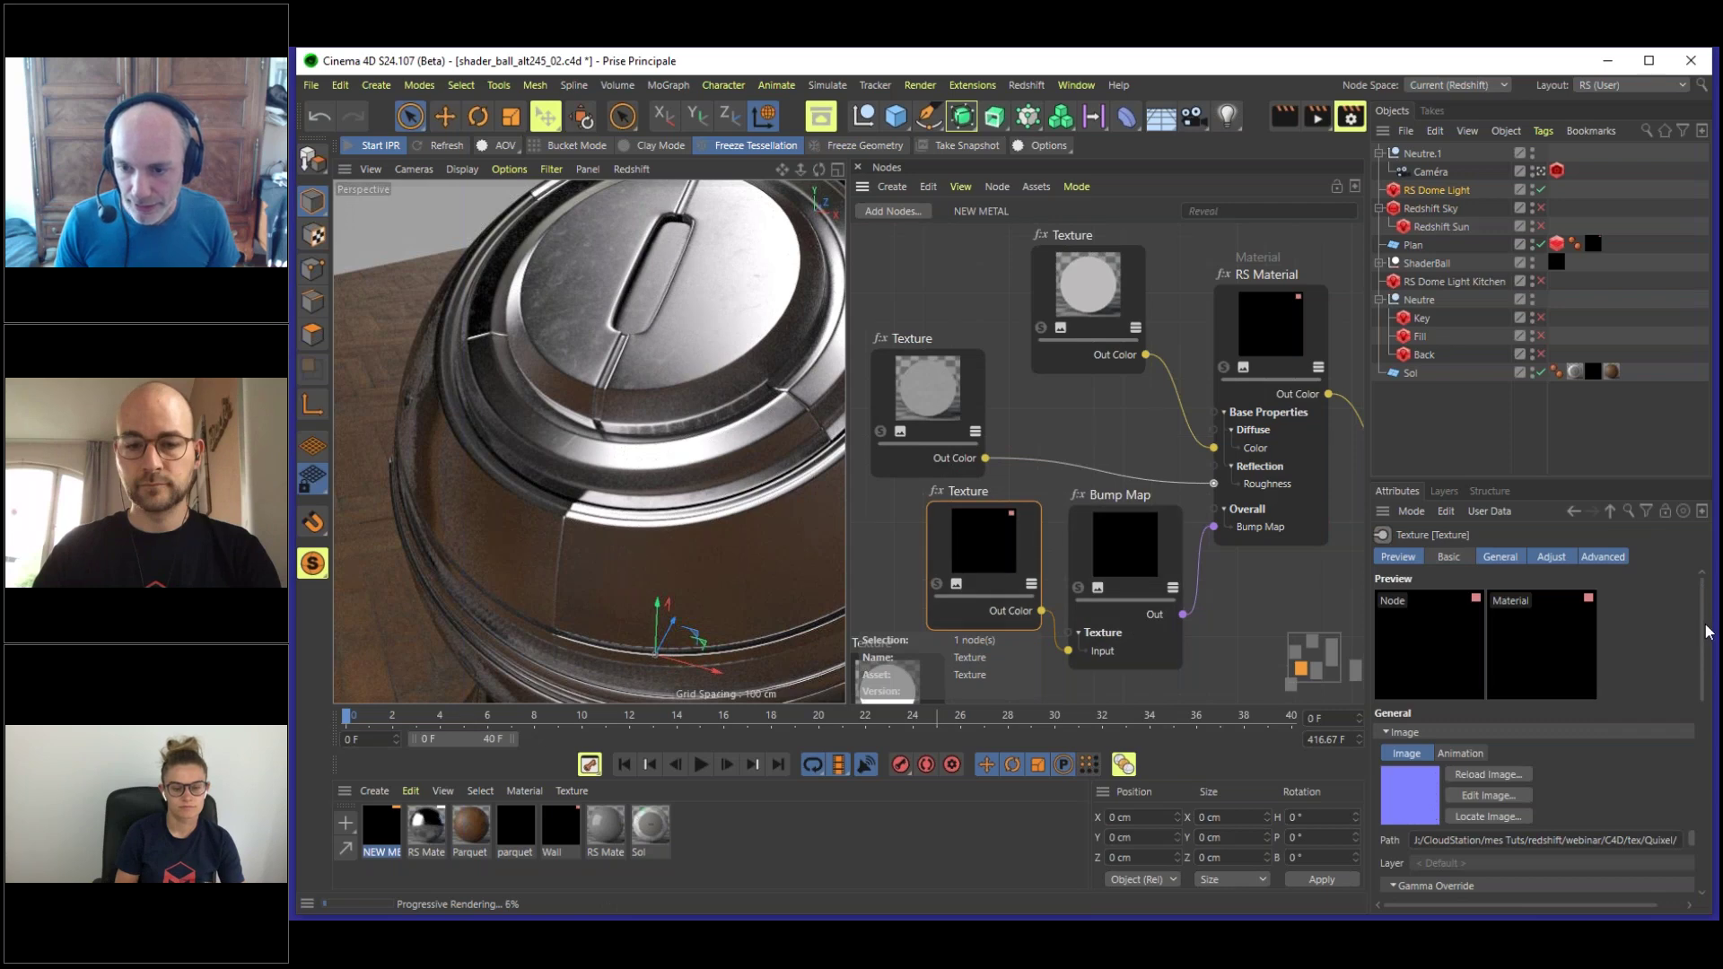
{"action": "scroll", "coordinate": [1490, 702], "scroll_direction": "down", "scroll_amount": 5}
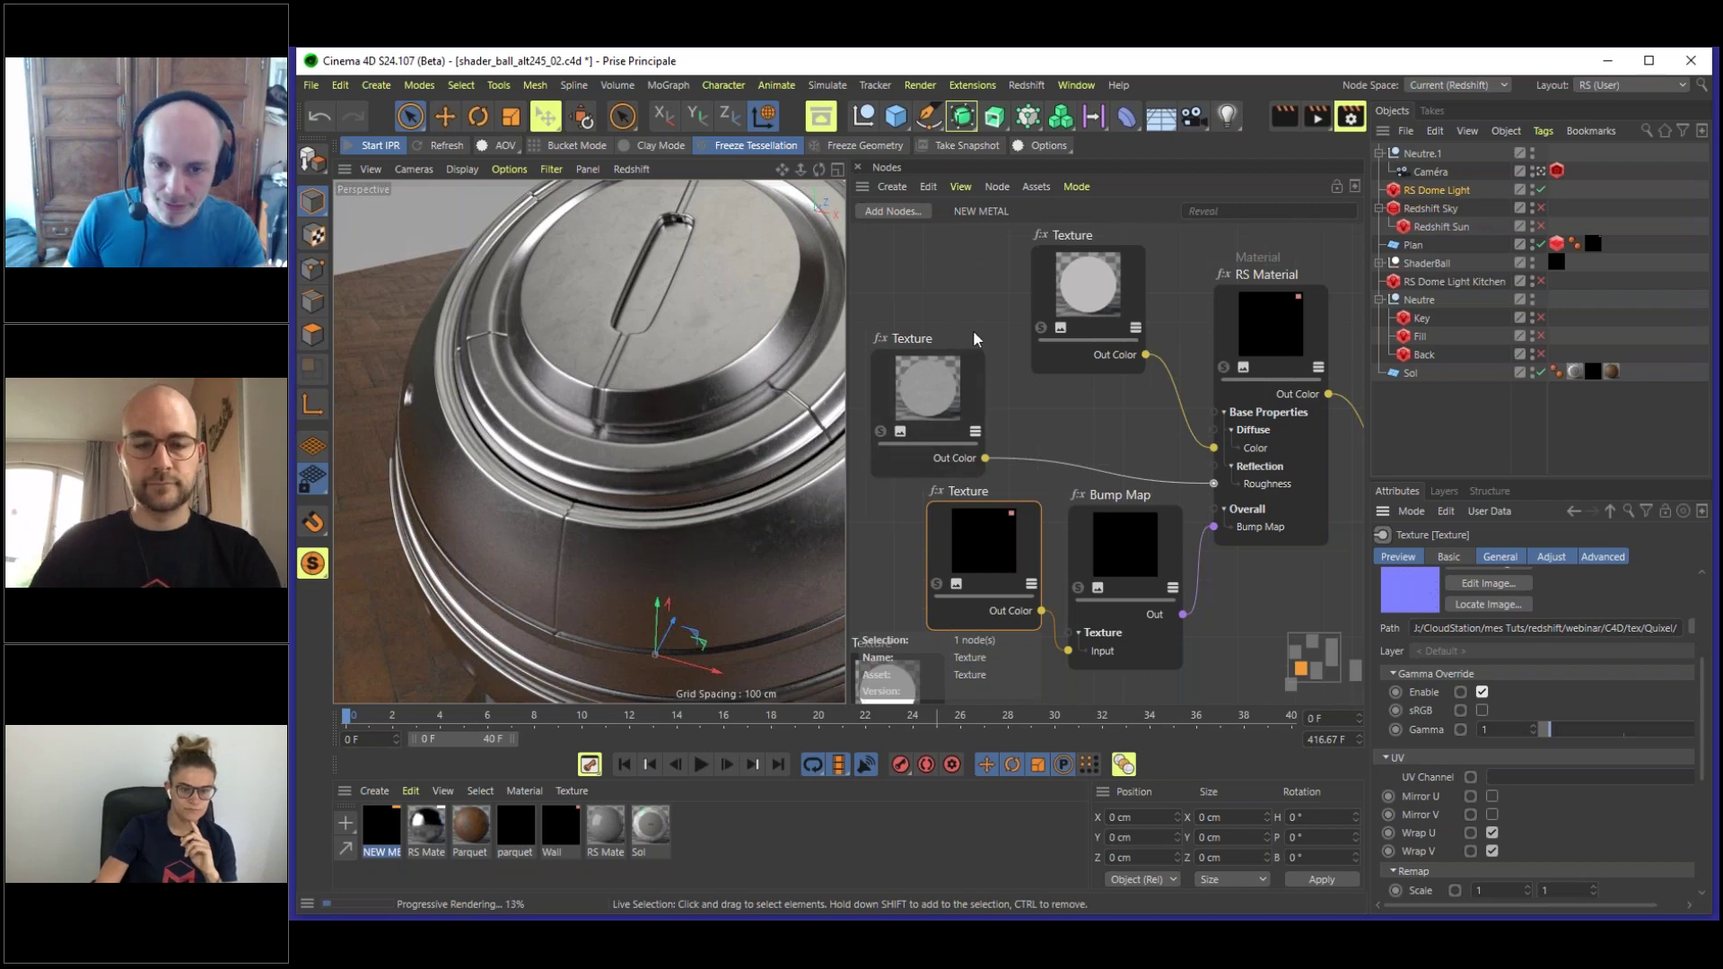
{"action": "left_click_drag", "start_coordinate": [925, 380], "coordinate": [934, 378]}
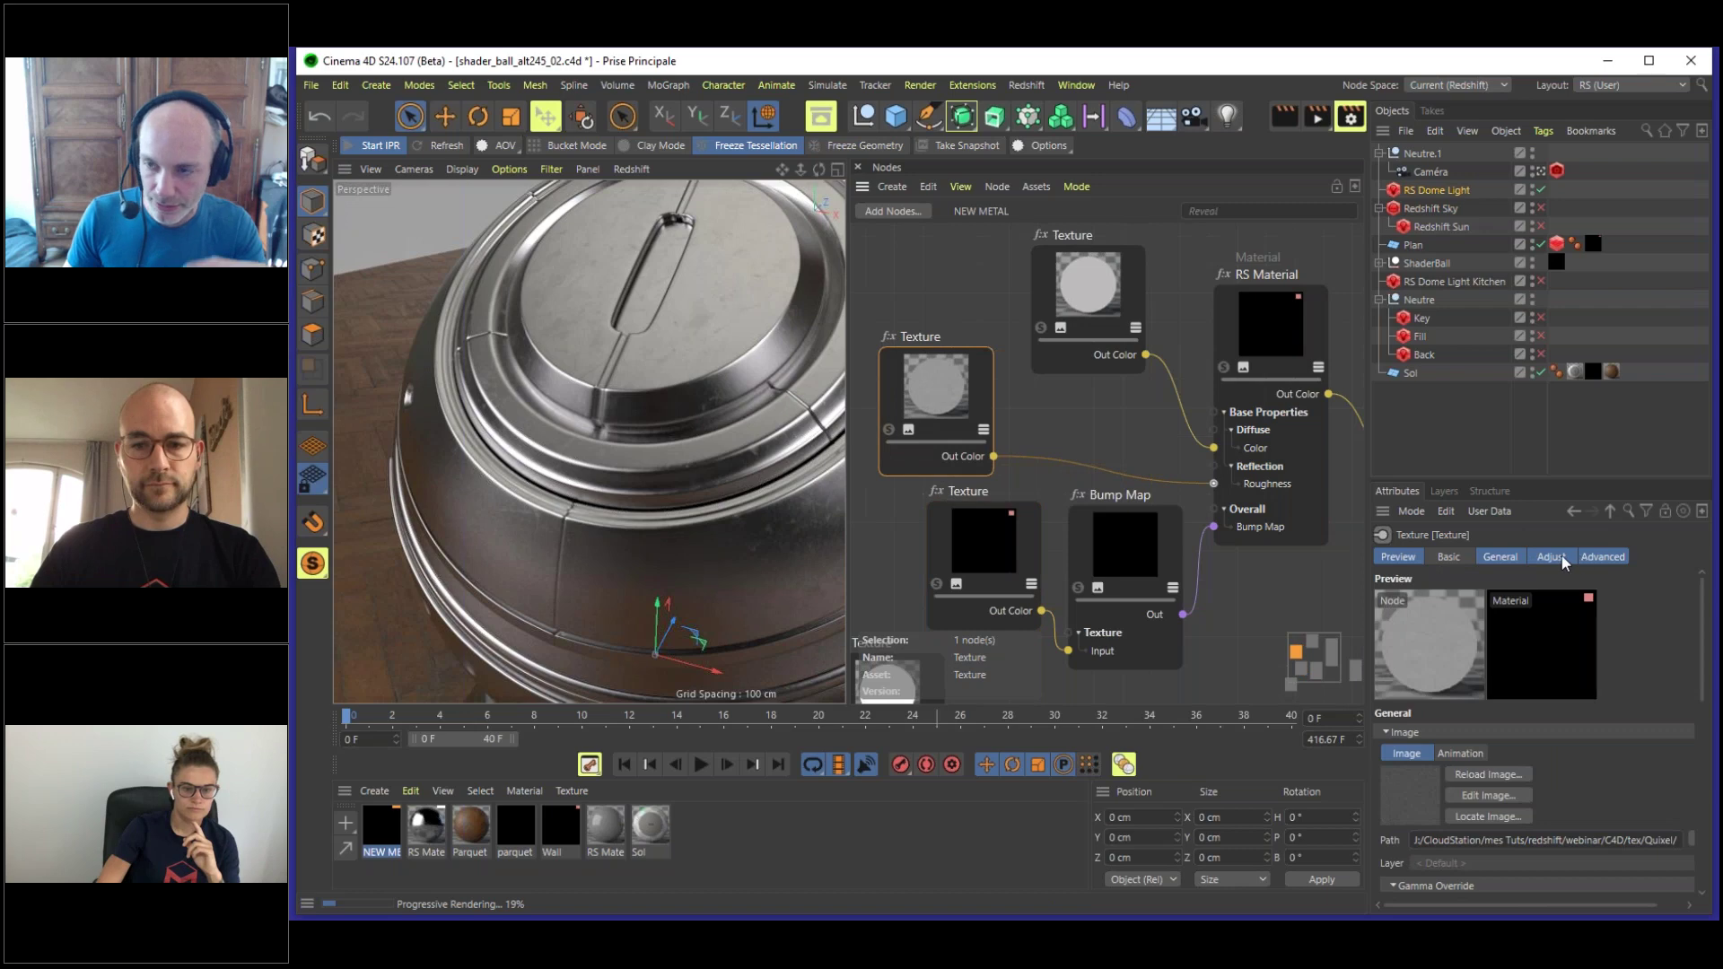
{"action": "left_click", "coordinate": [1500, 557]}
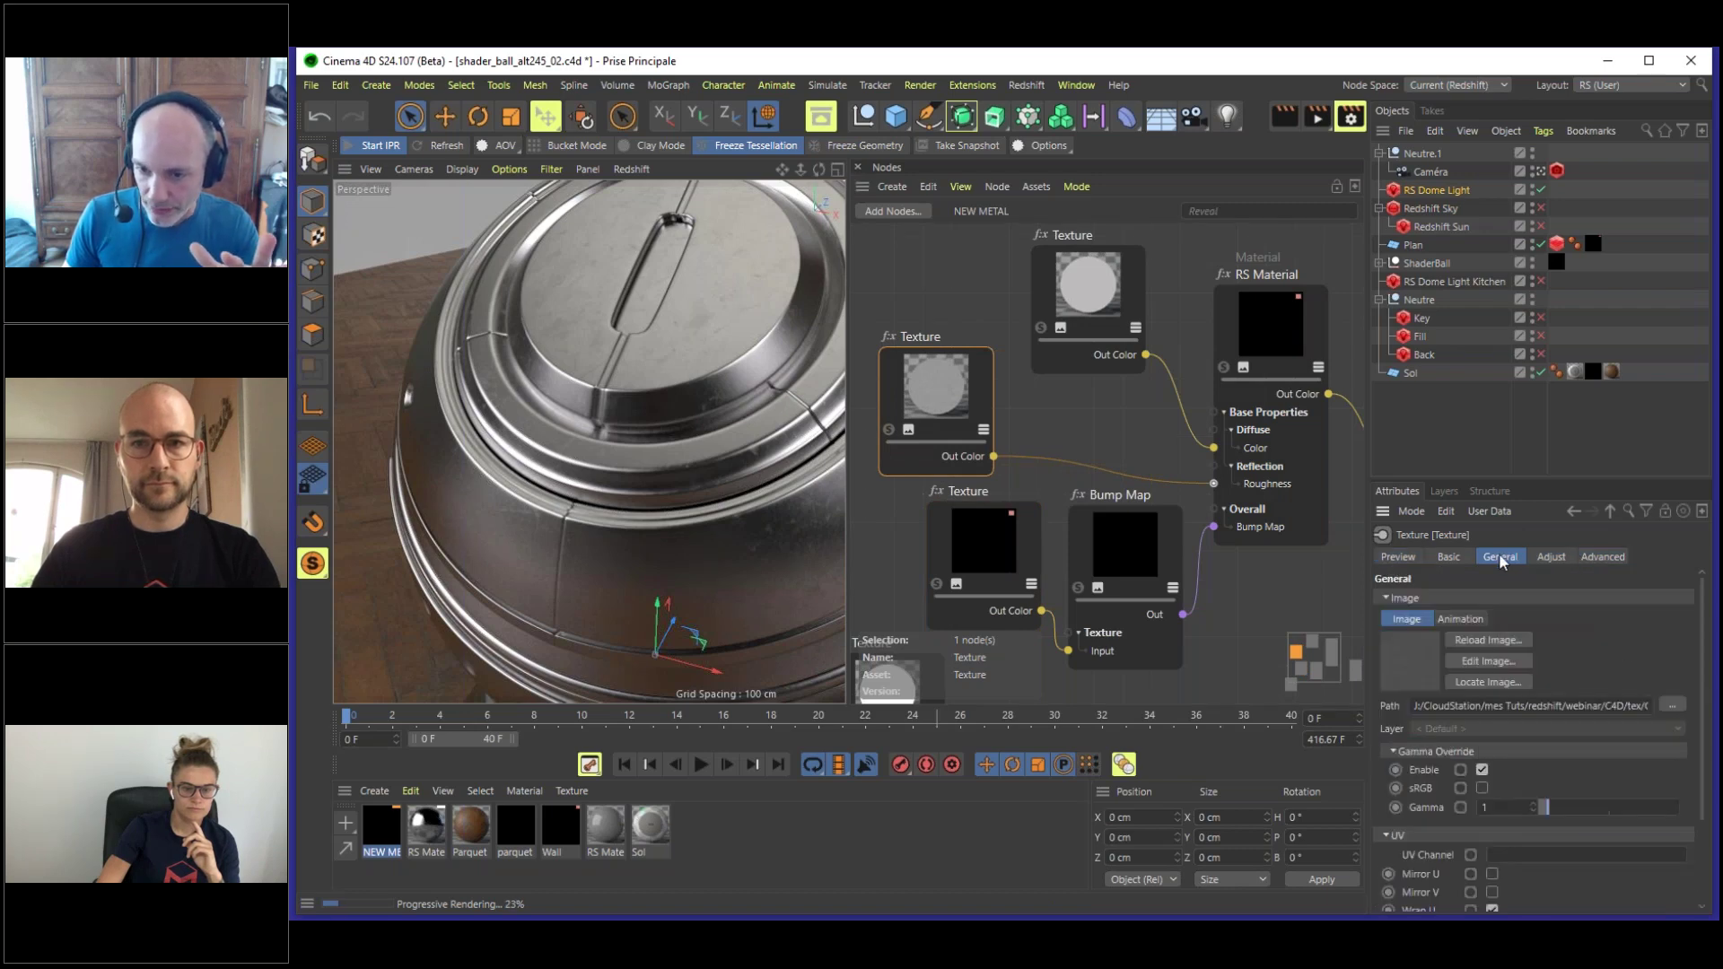
{"action": "left_click", "coordinate": [1478, 769]}
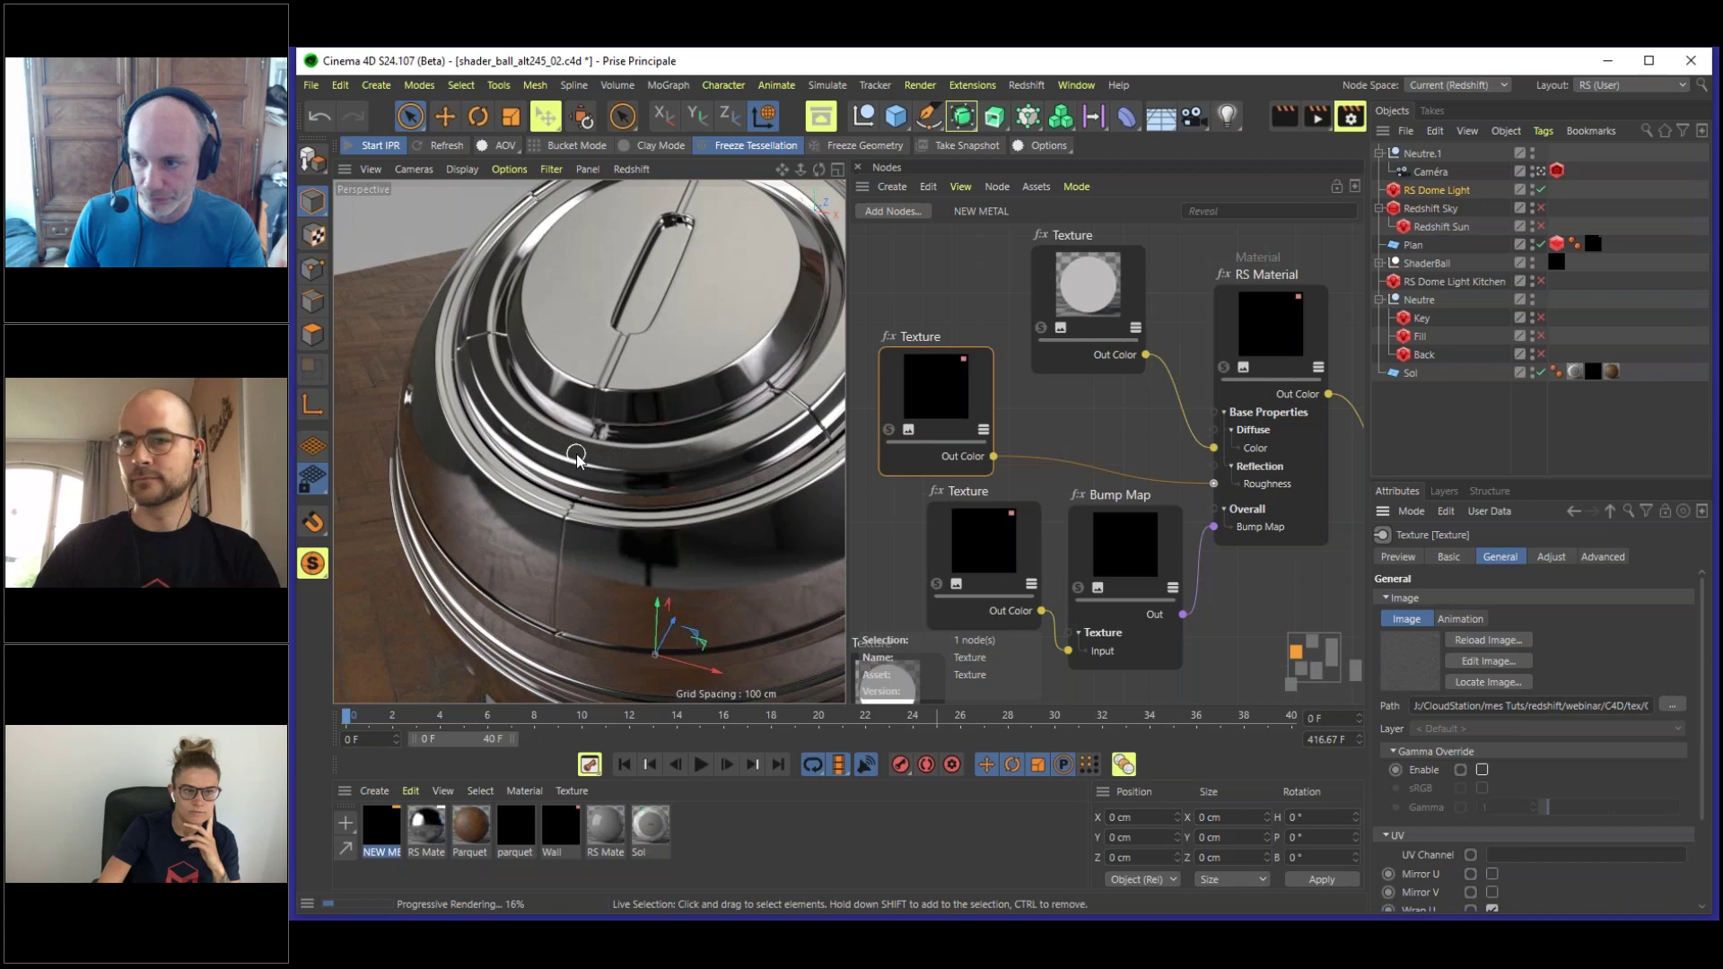
{"action": "left_click", "coordinate": [1482, 770]}
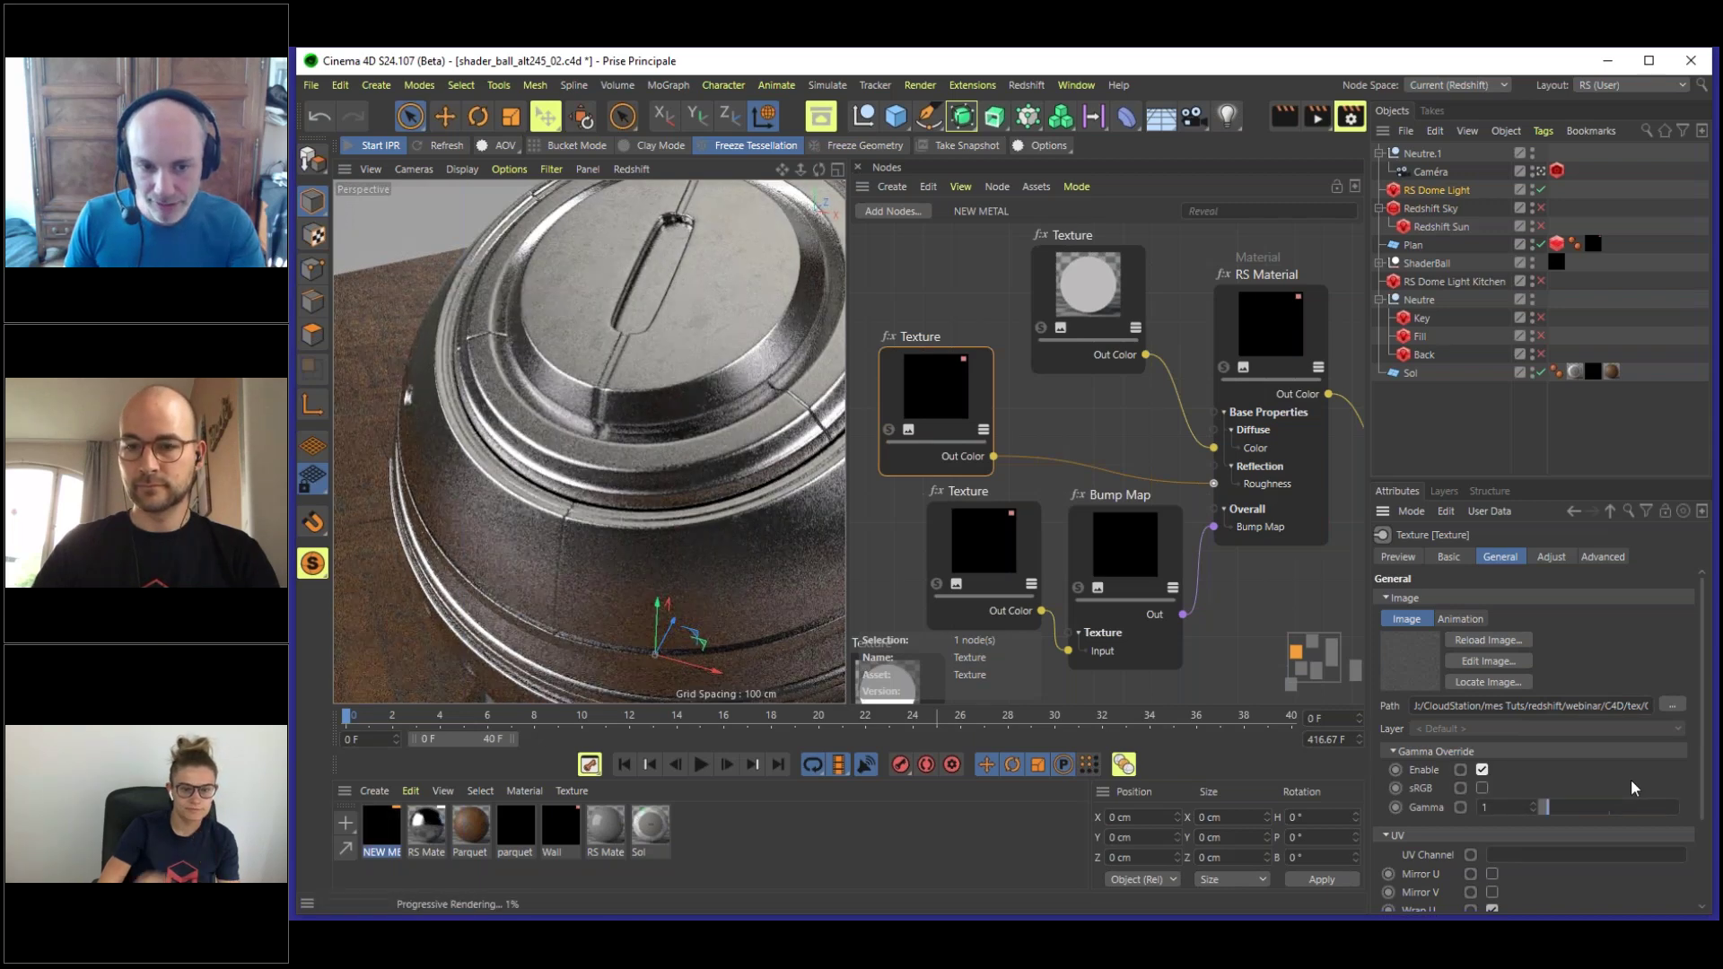
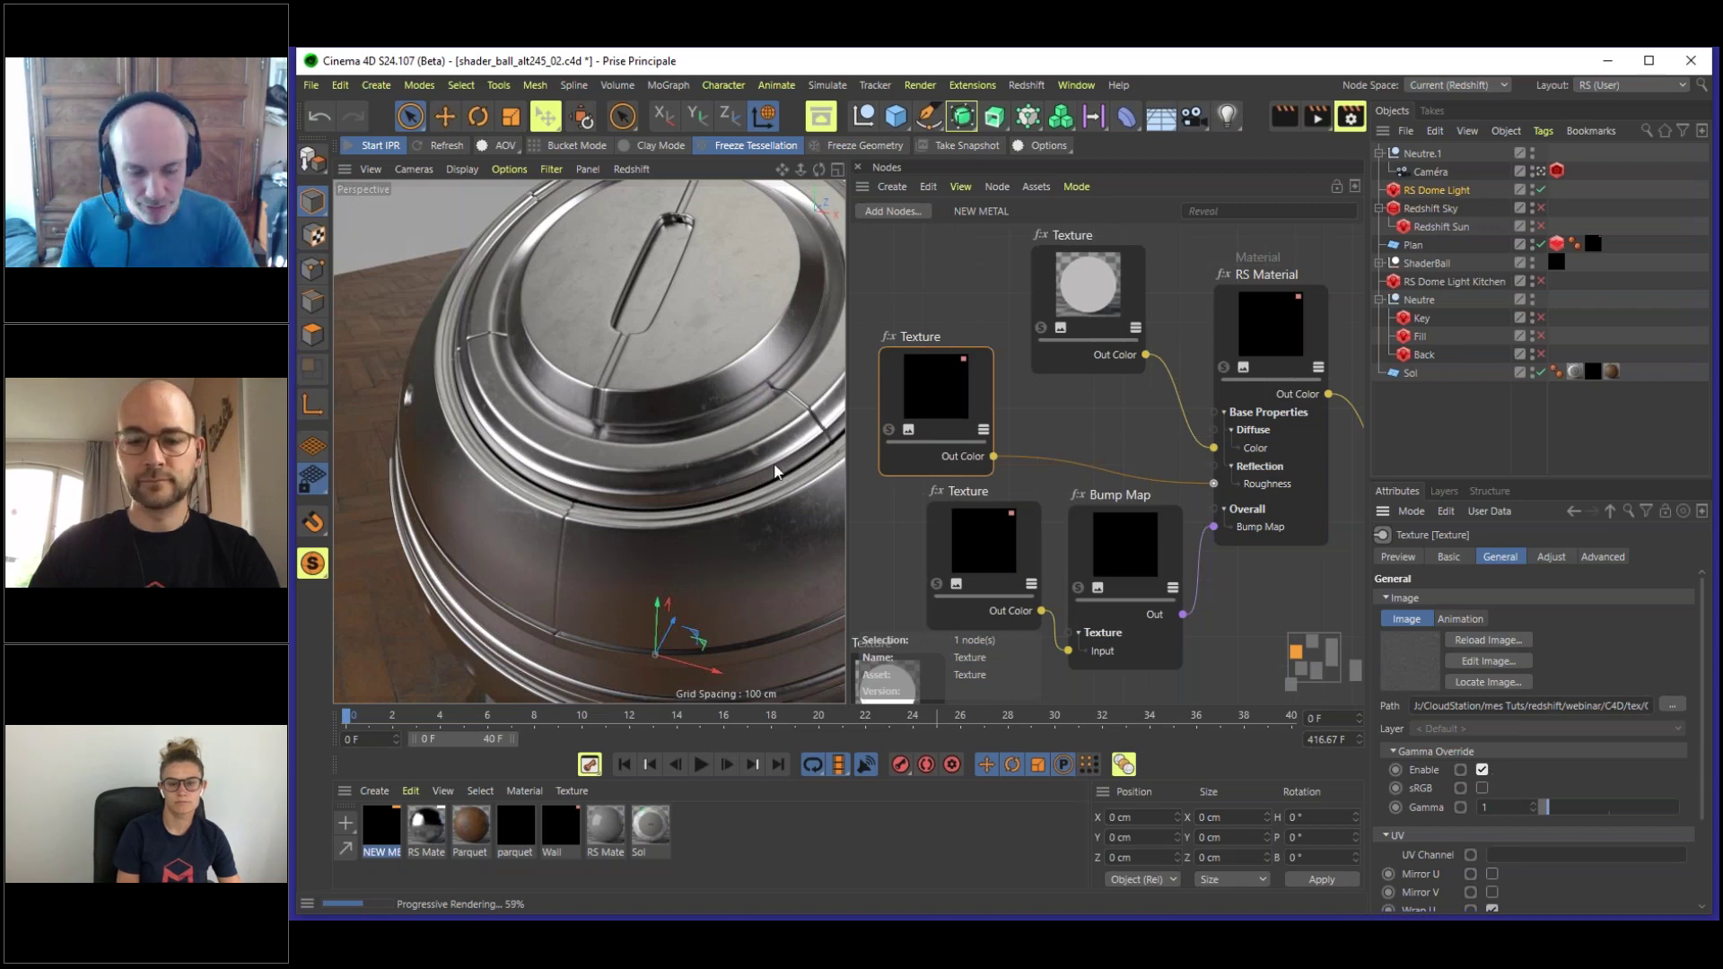
- Stop the Redshift IPR and lower the Perspective camera to frame the whole shader ball
{"action": "left_click", "coordinate": [379, 145]}
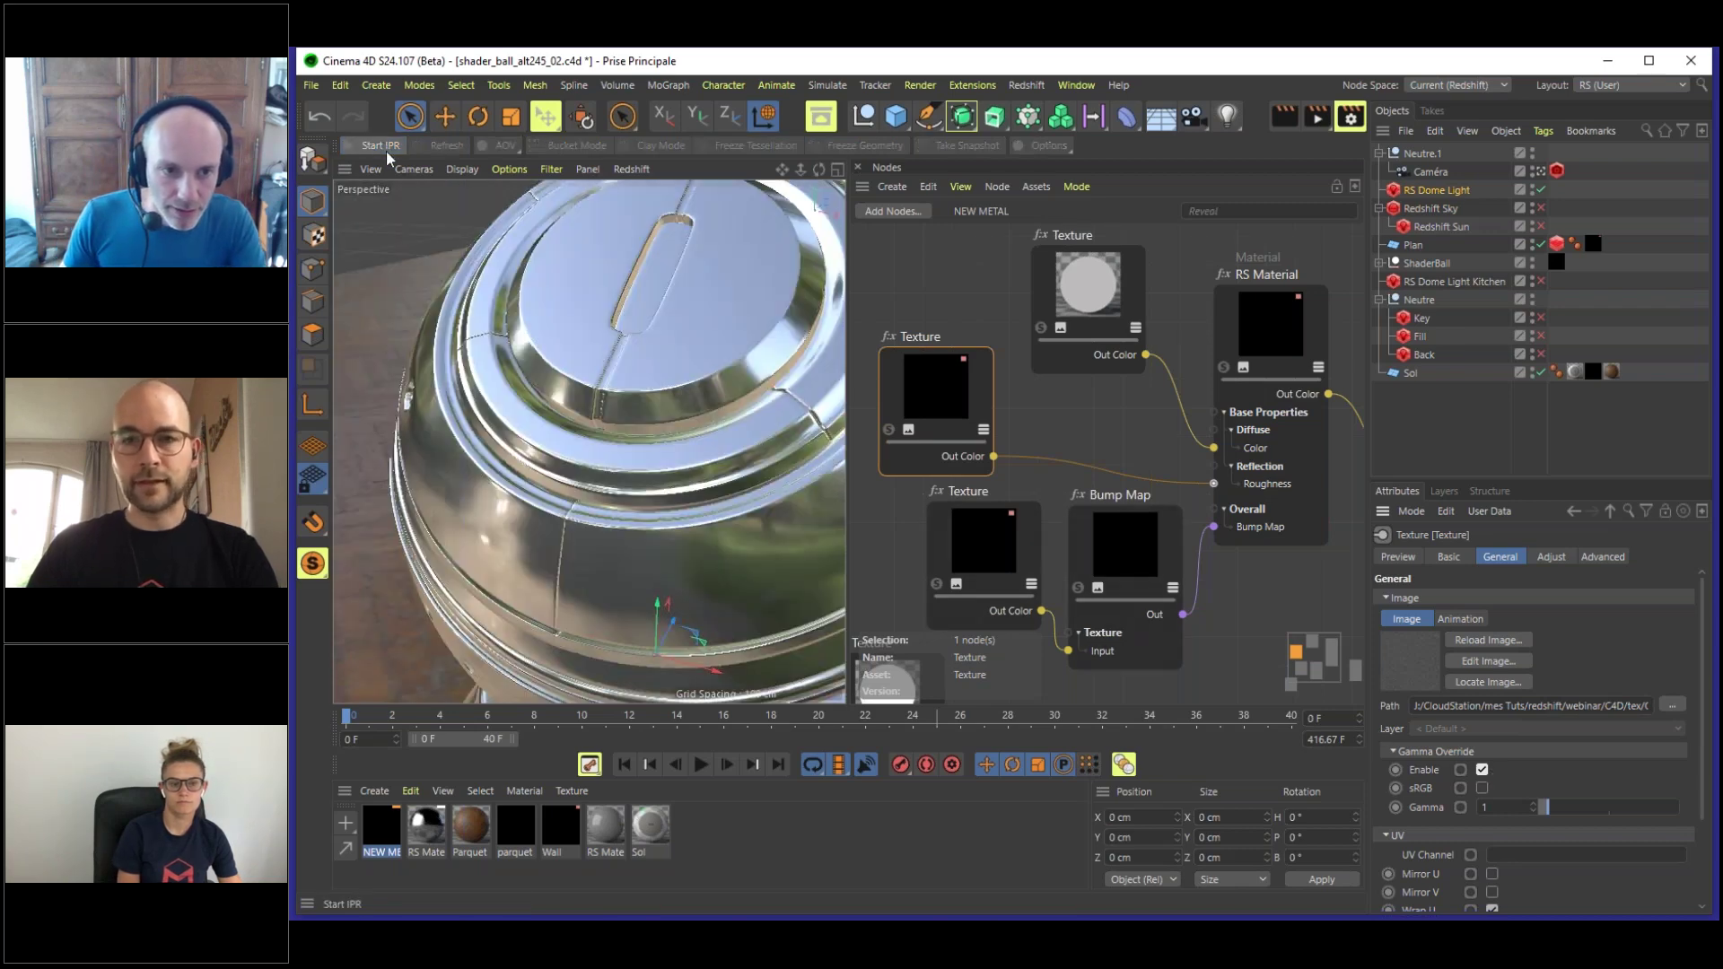
{"action": "scroll", "coordinate": [649, 406], "scroll_direction": "down", "scroll_amount": 5}
{"action": "left_click_drag", "start_coordinate": [650, 406], "coordinate": [574, 449], "text": "alt"}
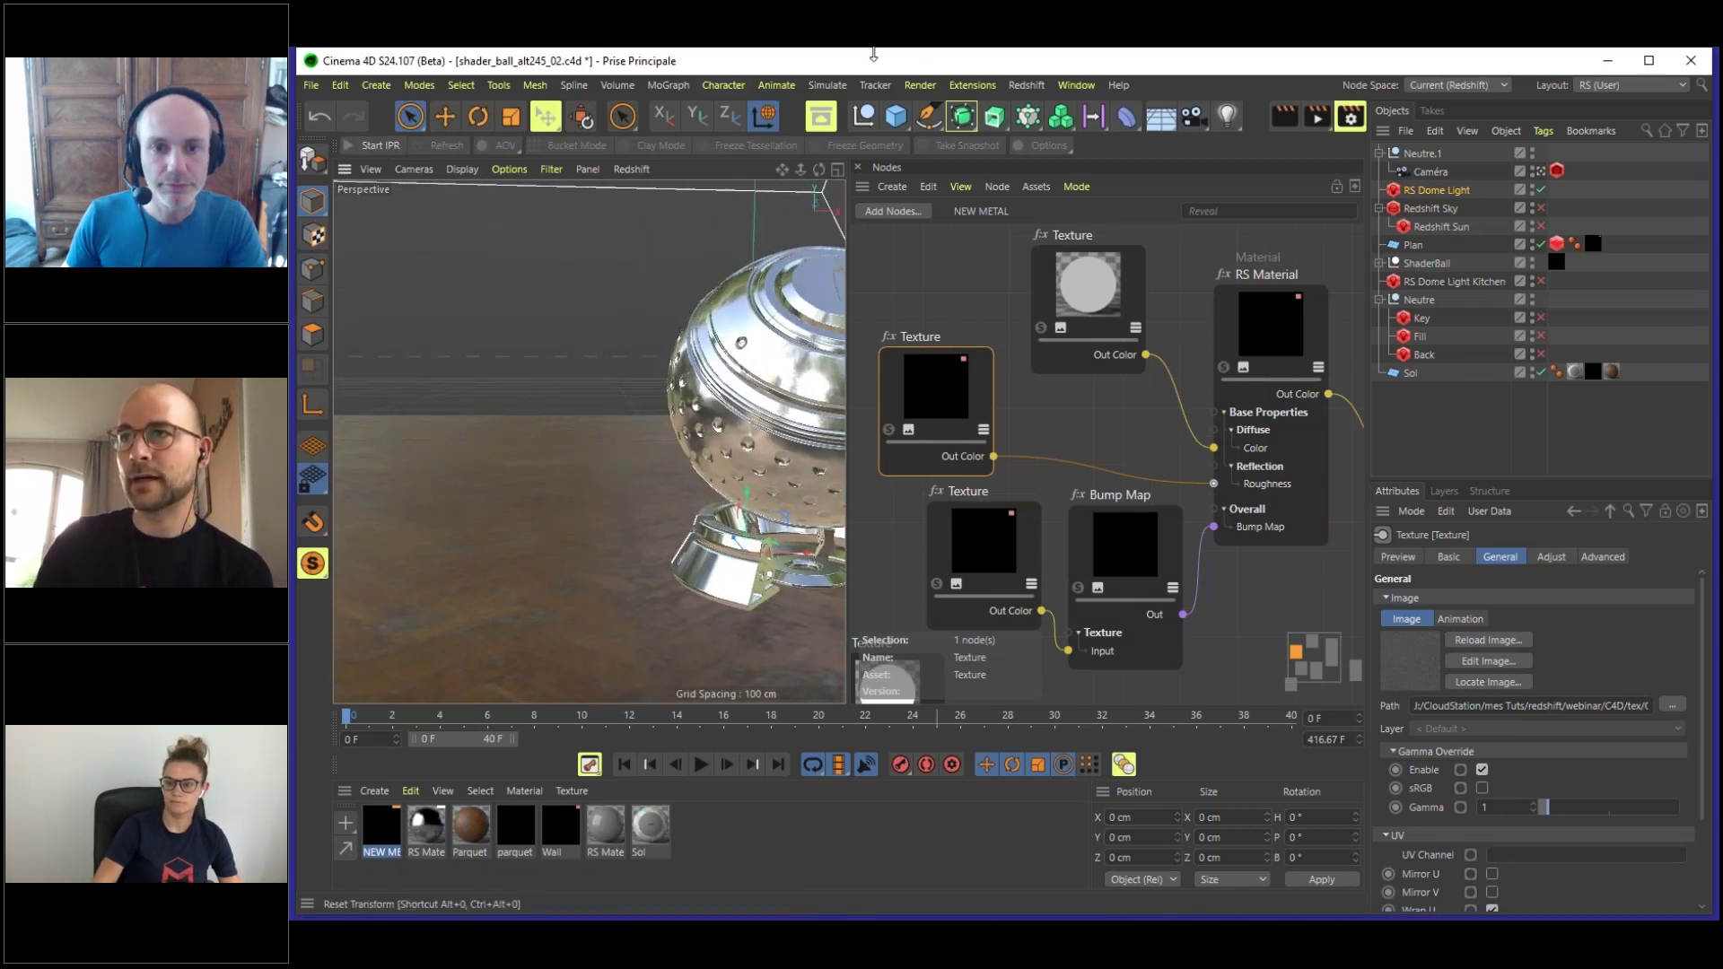
{"action": "left_click", "coordinate": [896, 116]}
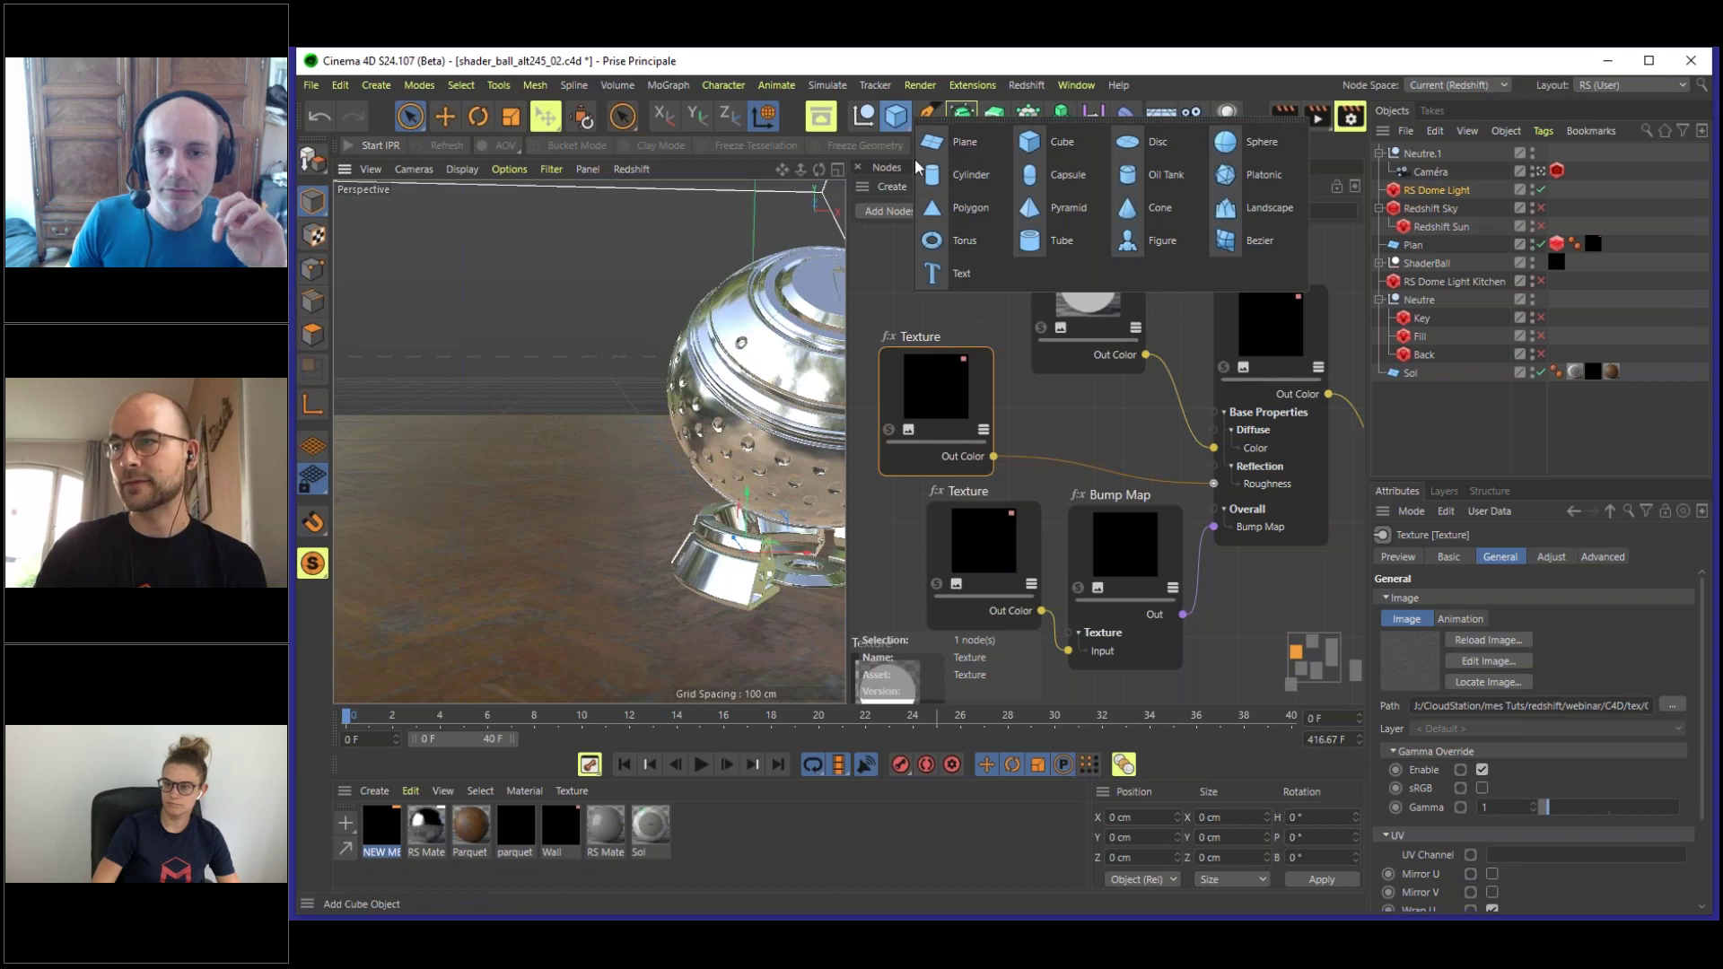
- Add a plane, scale it to 130 cm and move it left of the ball to -85.741, 8.455, 0.316 cm
{"action": "left_click", "coordinate": [950, 145]}
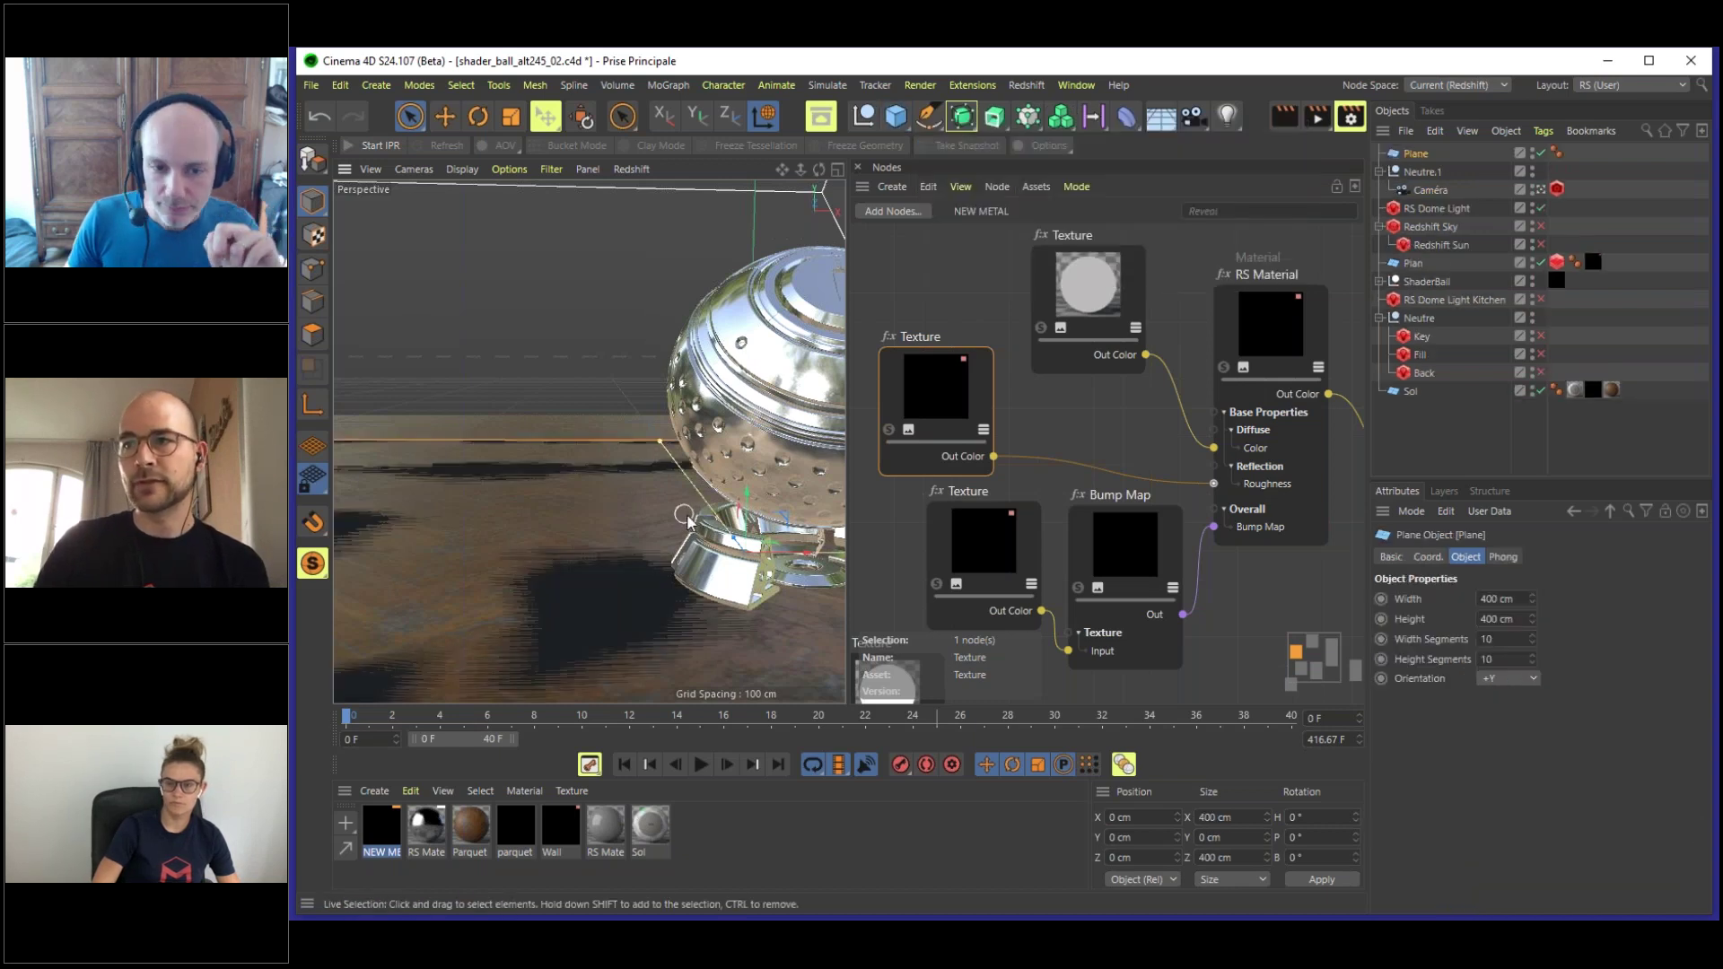
{"action": "key", "text": "t"}
{"action": "left_click_drag", "start_coordinate": [673, 529], "coordinate": [502, 602]}
{"action": "key", "text": "e"}
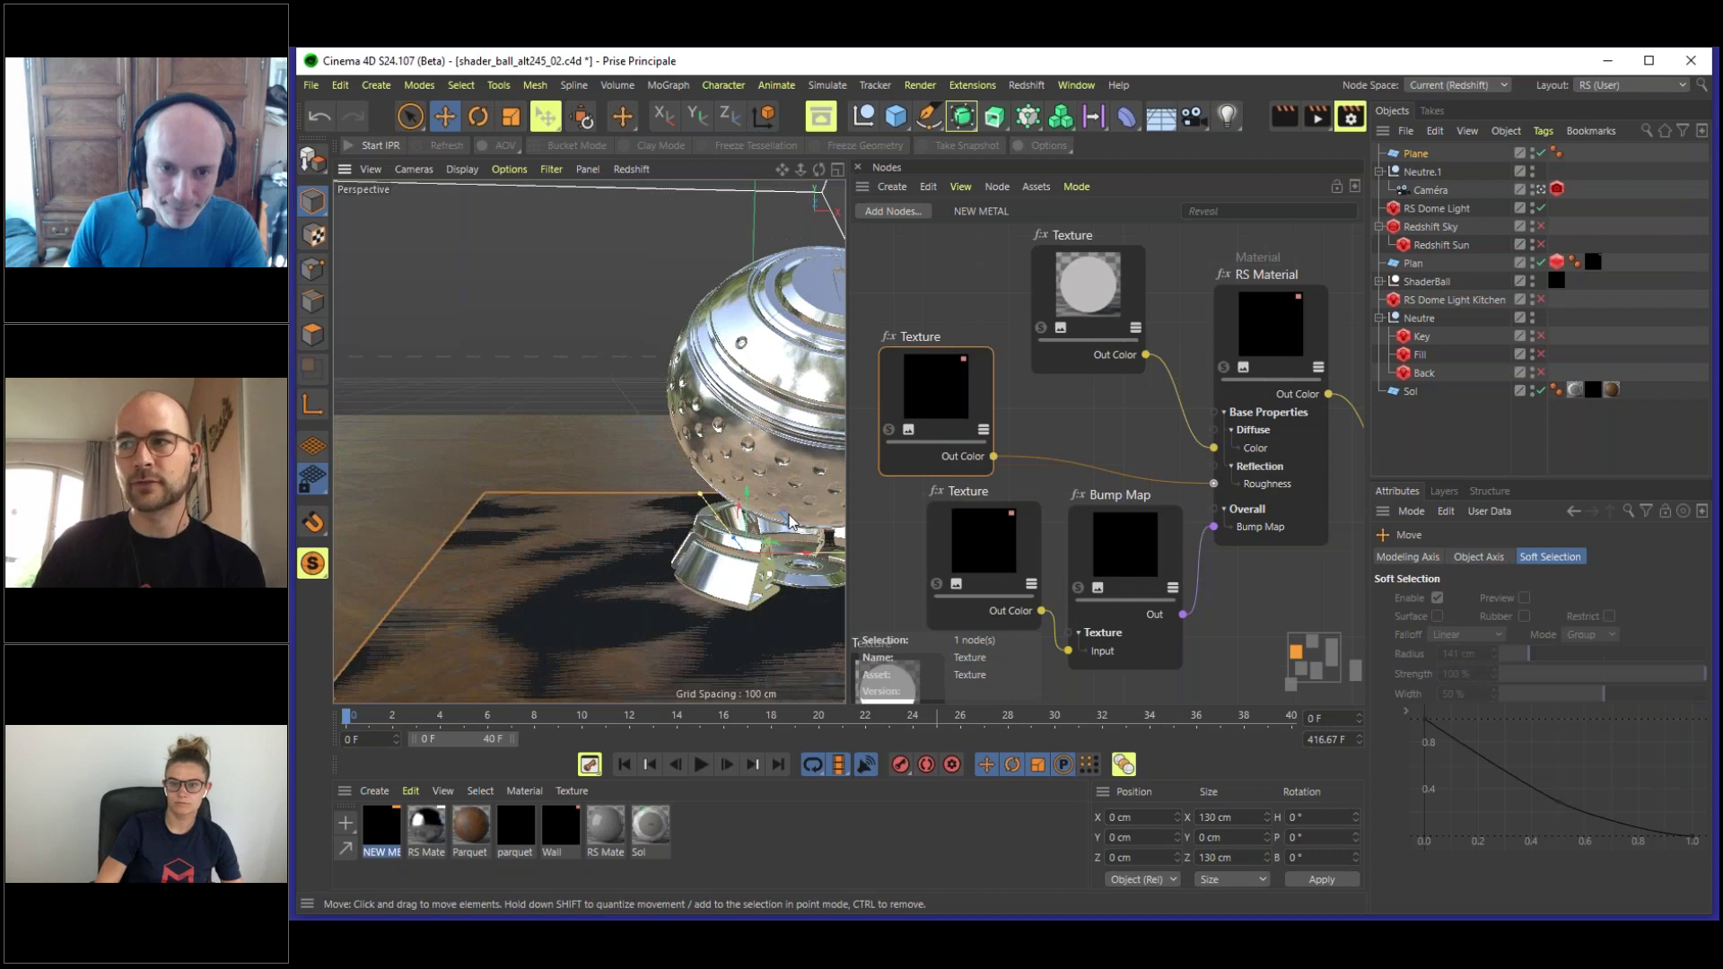
{"action": "left_click_drag", "start_coordinate": [790, 520], "coordinate": [526, 482]}
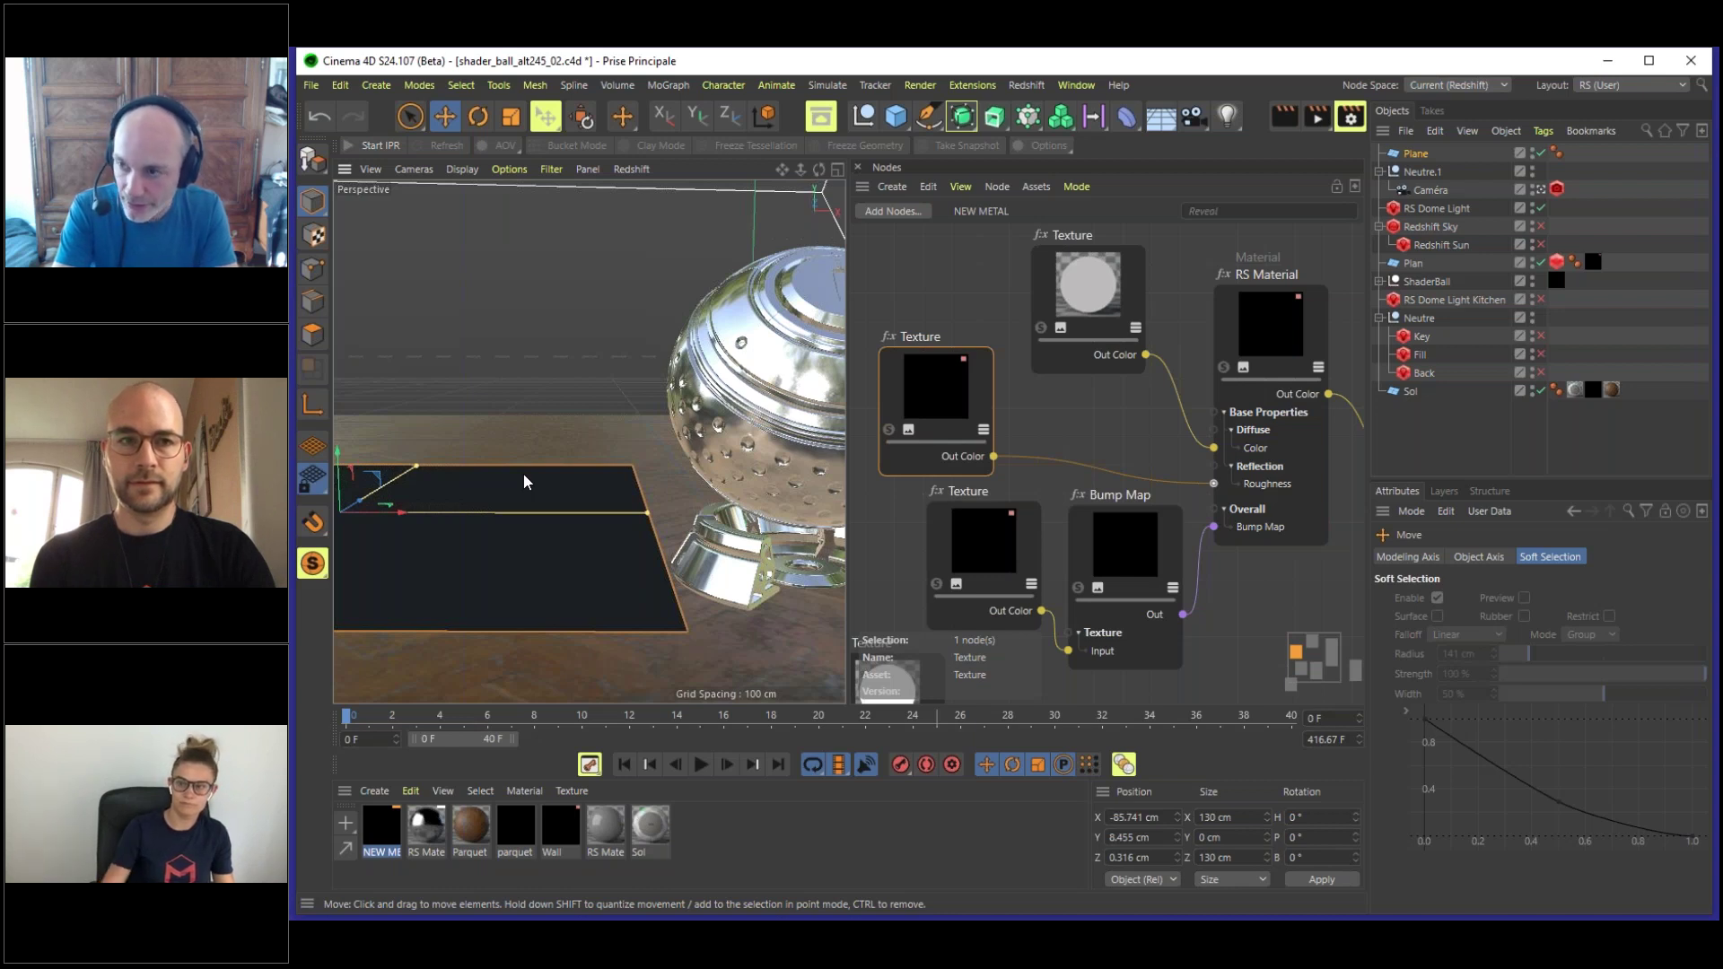
- Inspect the bump Texture node's Gamma field, then nudge the top Texture node slightly left
{"action": "left_click", "coordinate": [959, 520]}
{"action": "scroll", "coordinate": [1708, 595], "scroll_direction": "down", "scroll_amount": 2}
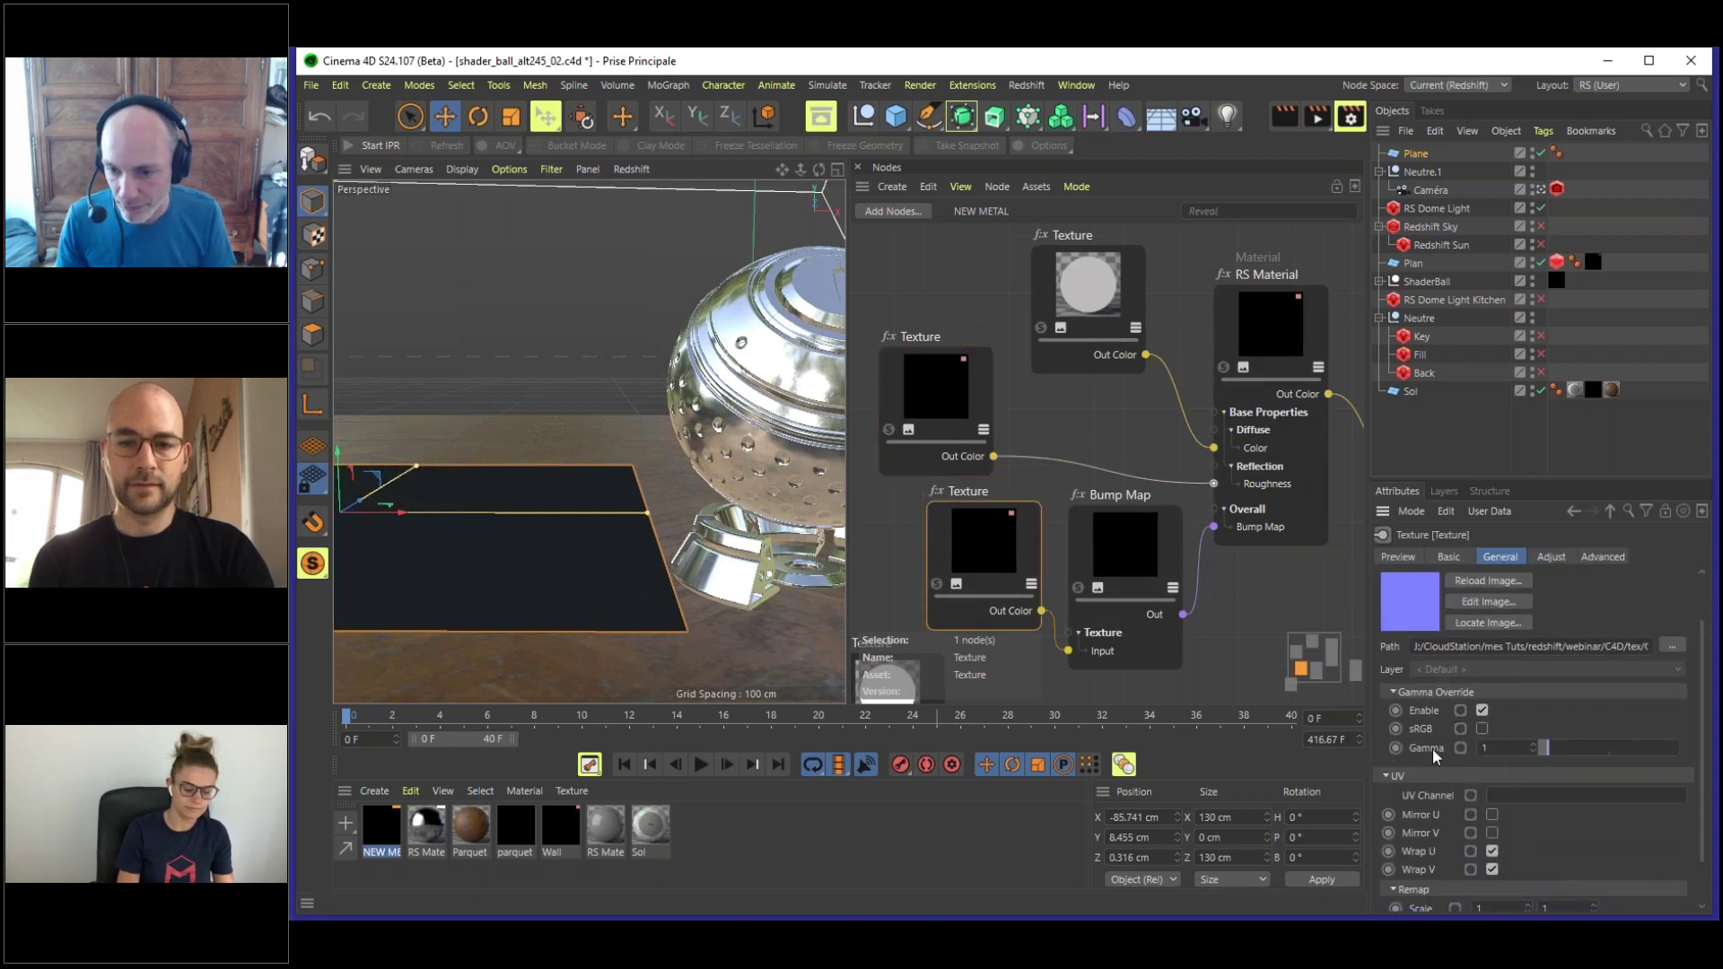
{"action": "left_click", "coordinate": [1486, 751]}
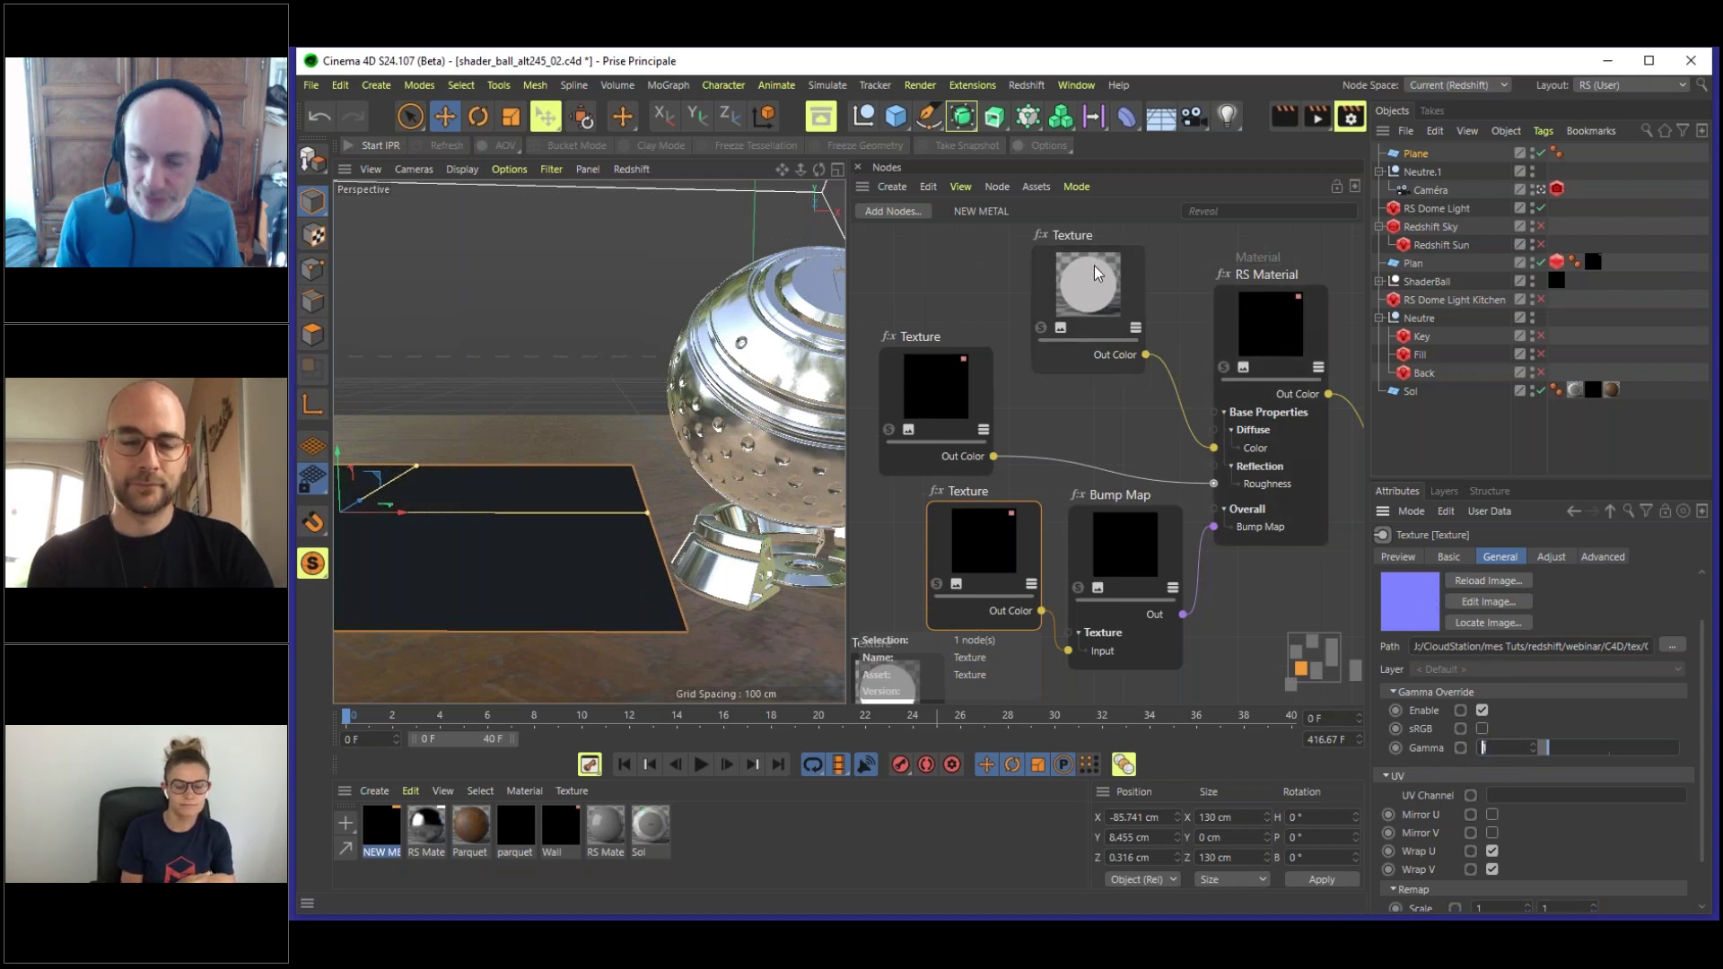
{"action": "left_click_drag", "start_coordinate": [1095, 273], "coordinate": [1059, 273]}
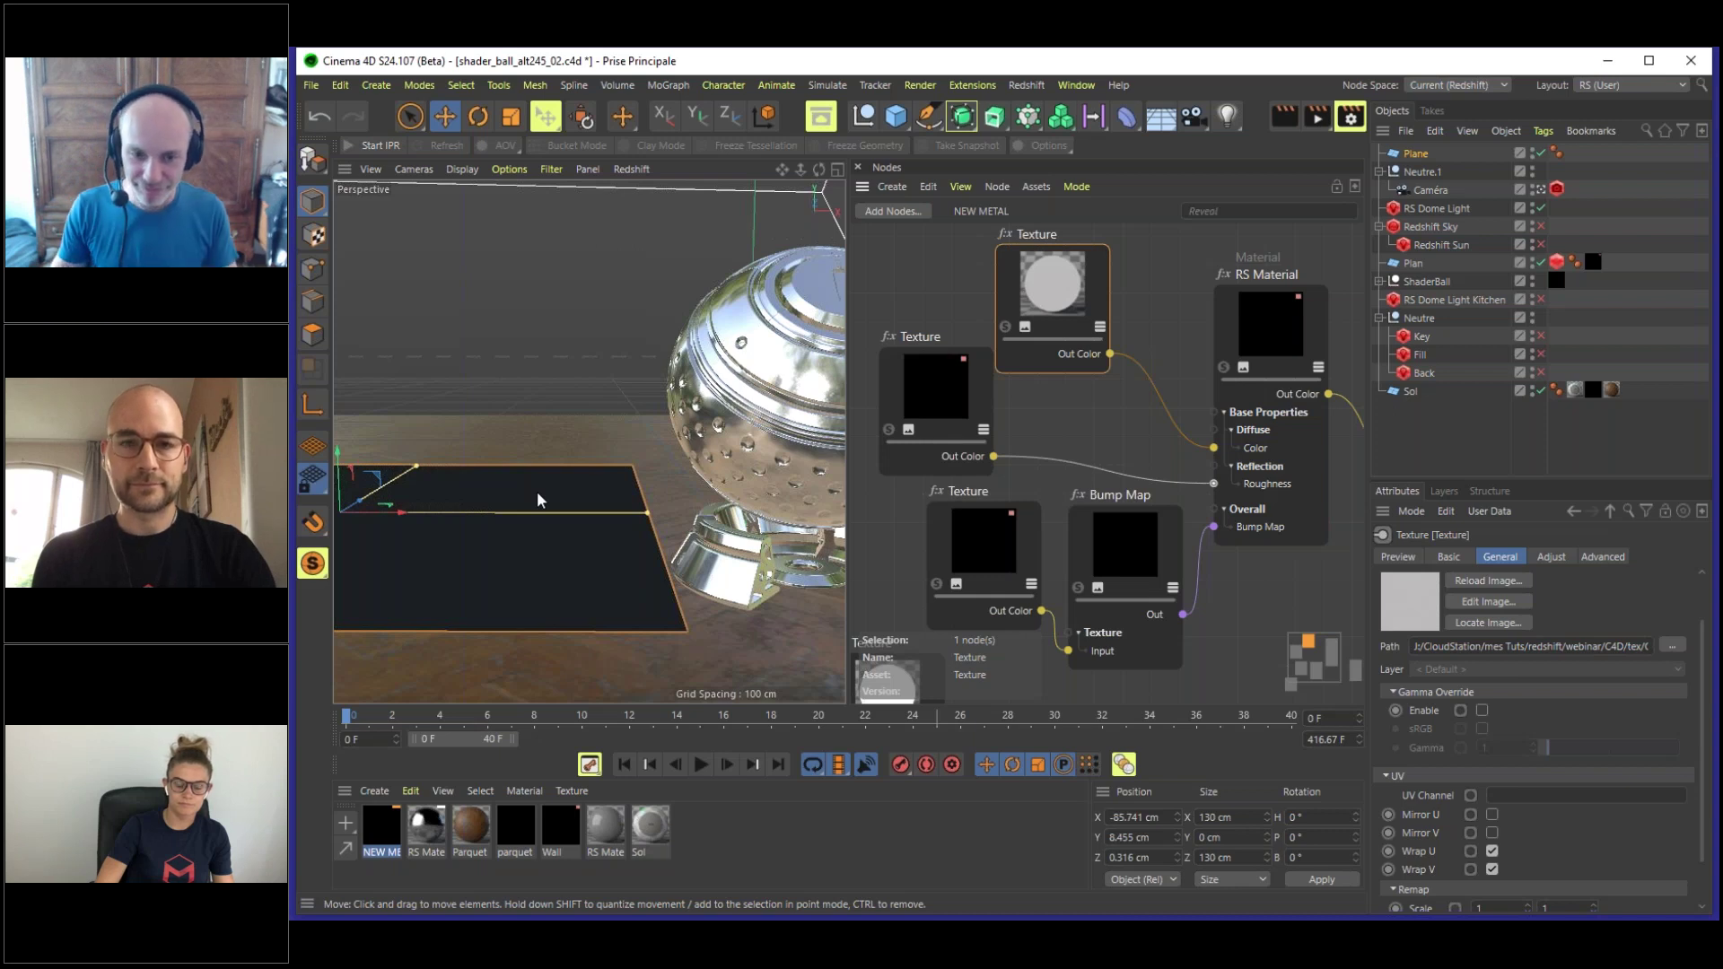
{"action": "middle_click_drag", "start_coordinate": [473, 519], "coordinate": [619, 477], "text": "alt"}
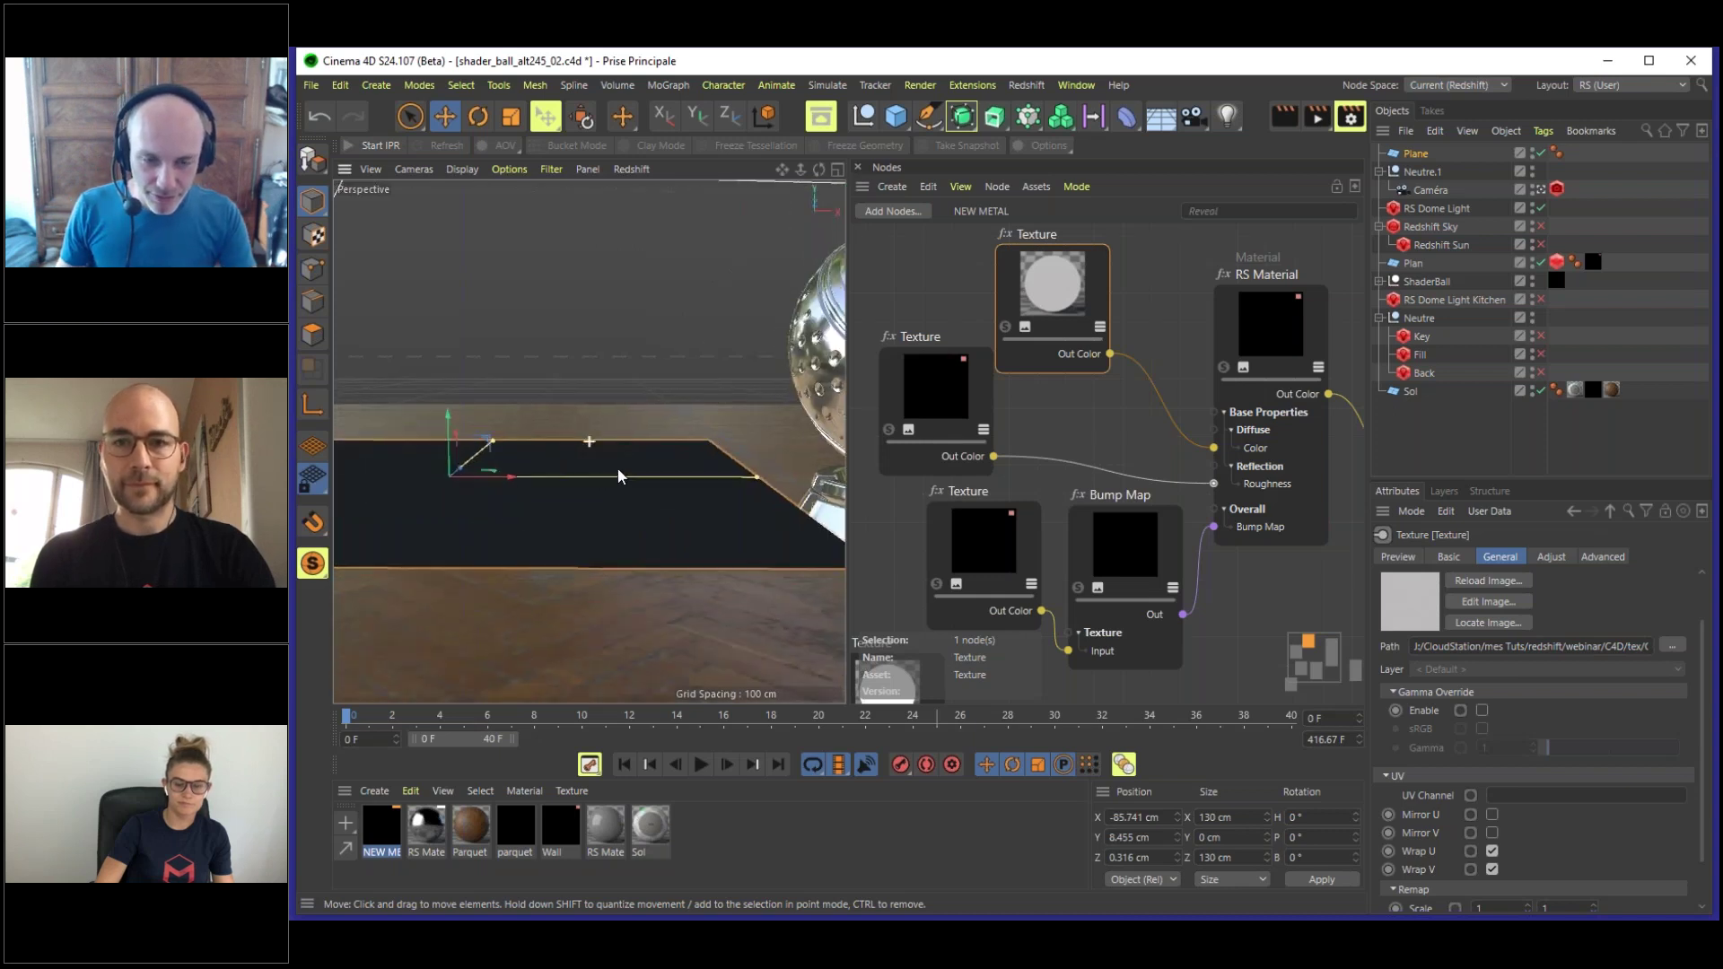
- Add a Redshift Object tag to the plane
{"action": "left_click_drag", "start_coordinate": [619, 476], "coordinate": [656, 479], "text": "alt"}
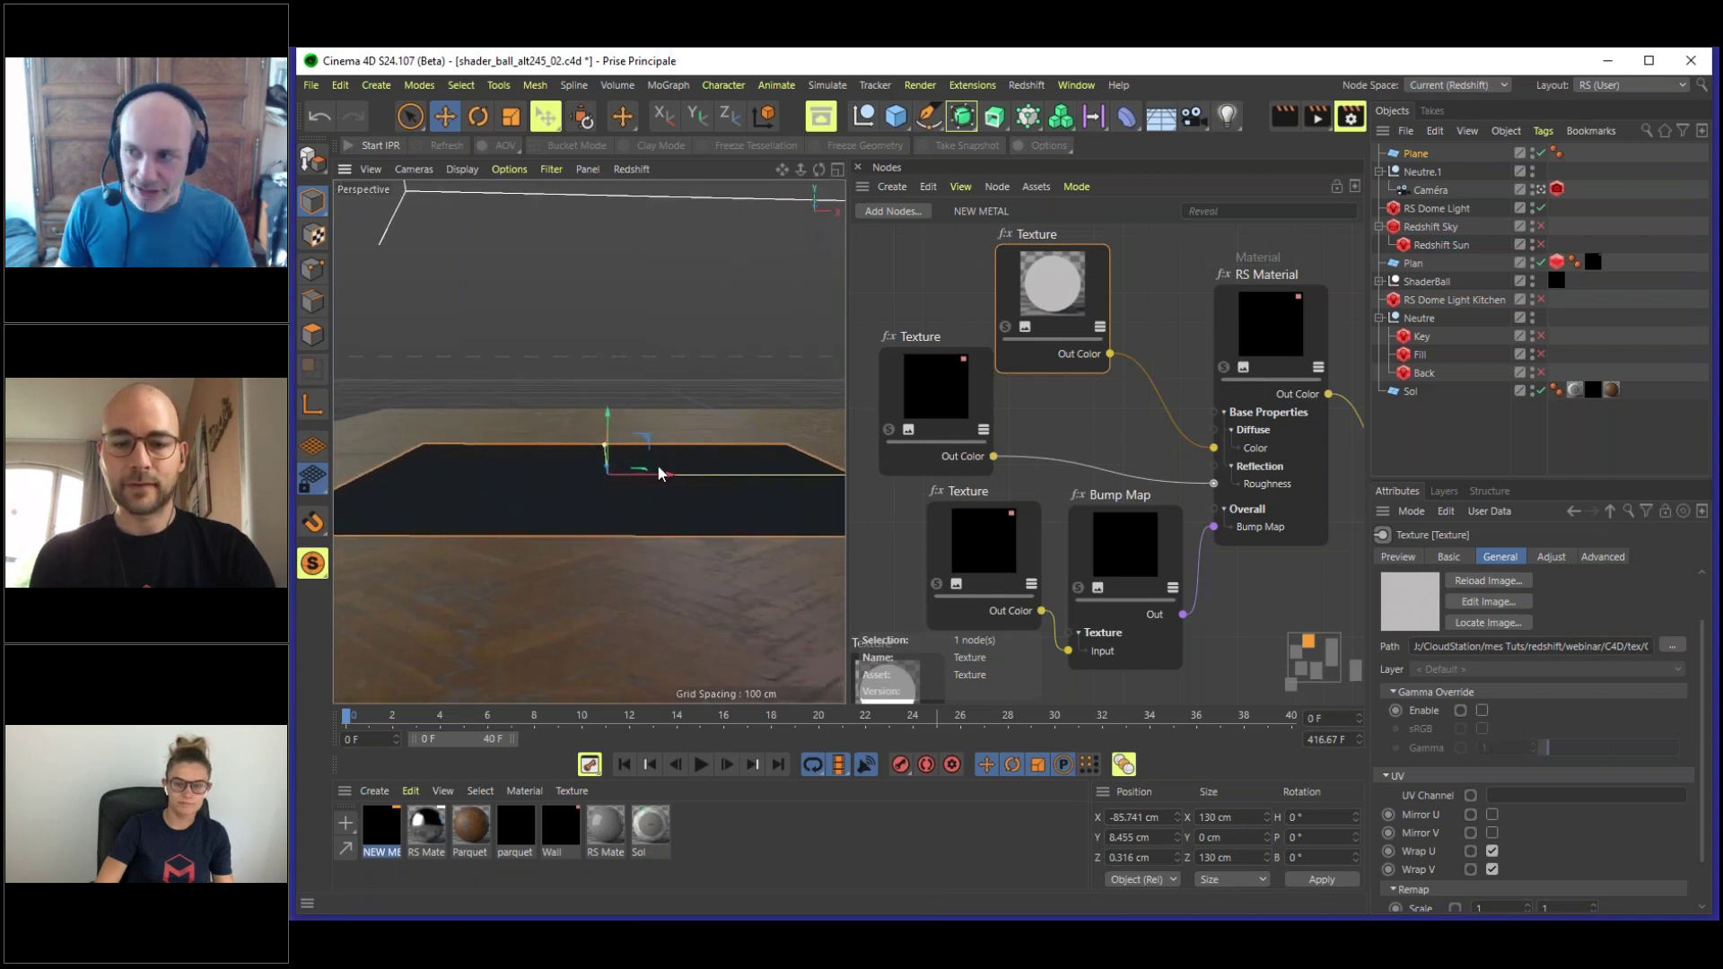
{"action": "left_click_drag", "start_coordinate": [631, 473], "coordinate": [583, 492], "text": "alt"}
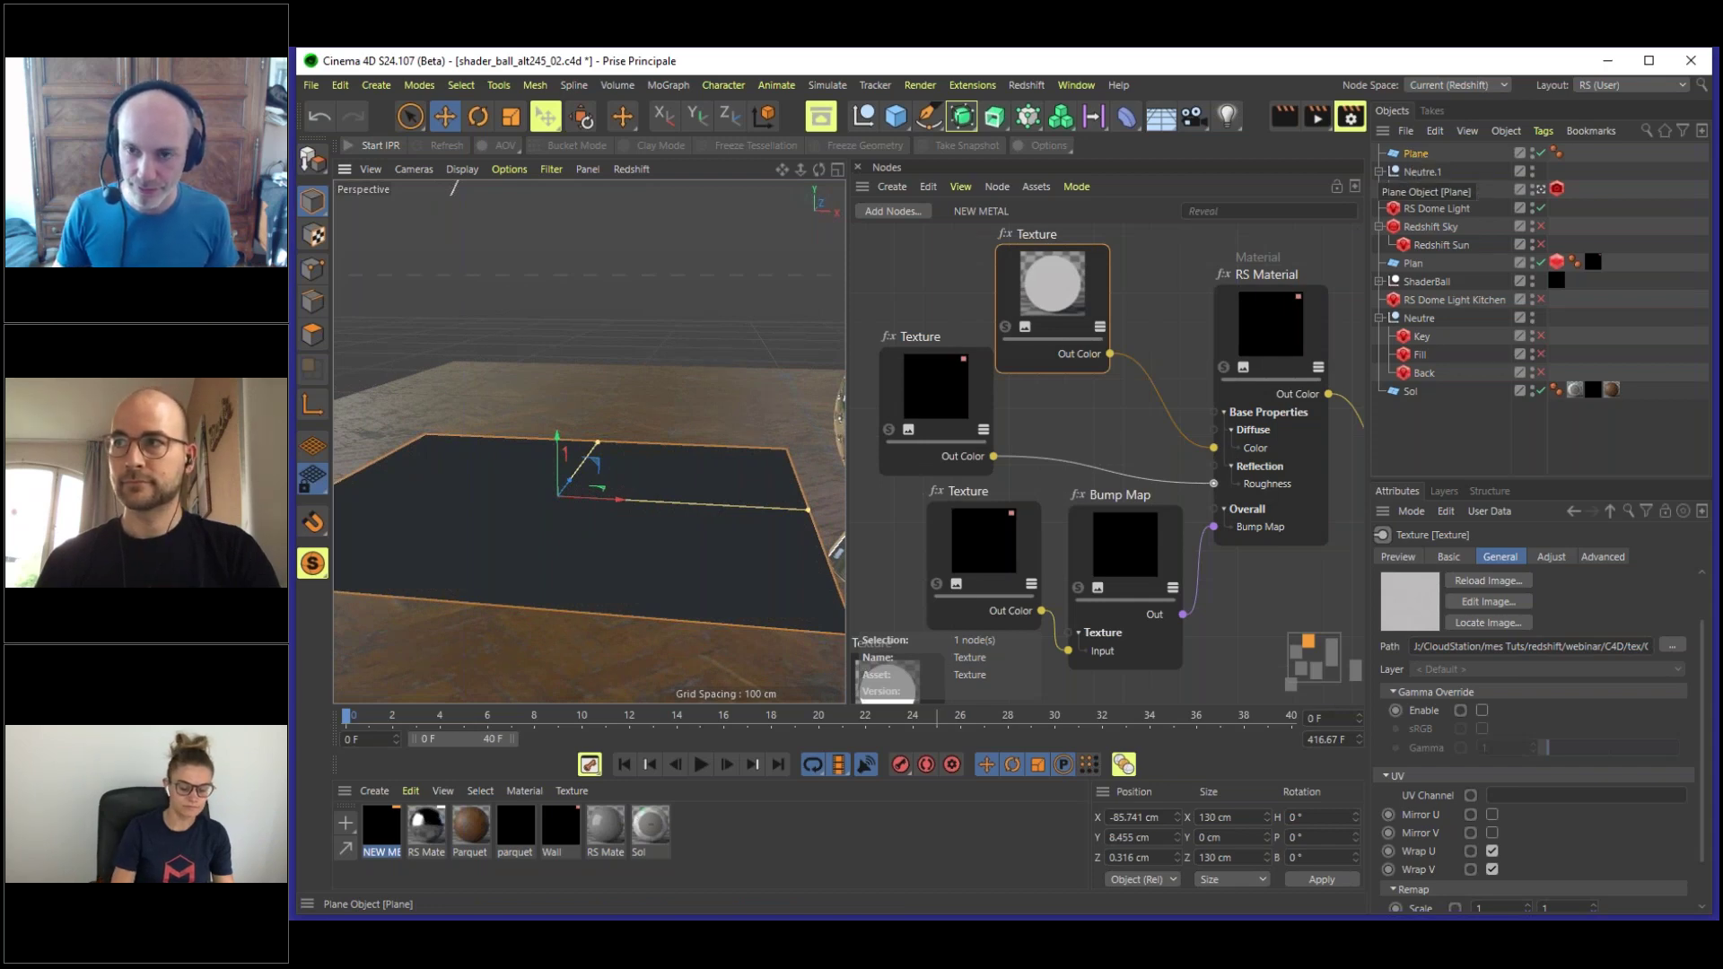
{"action": "right_click", "coordinate": [1411, 154]}
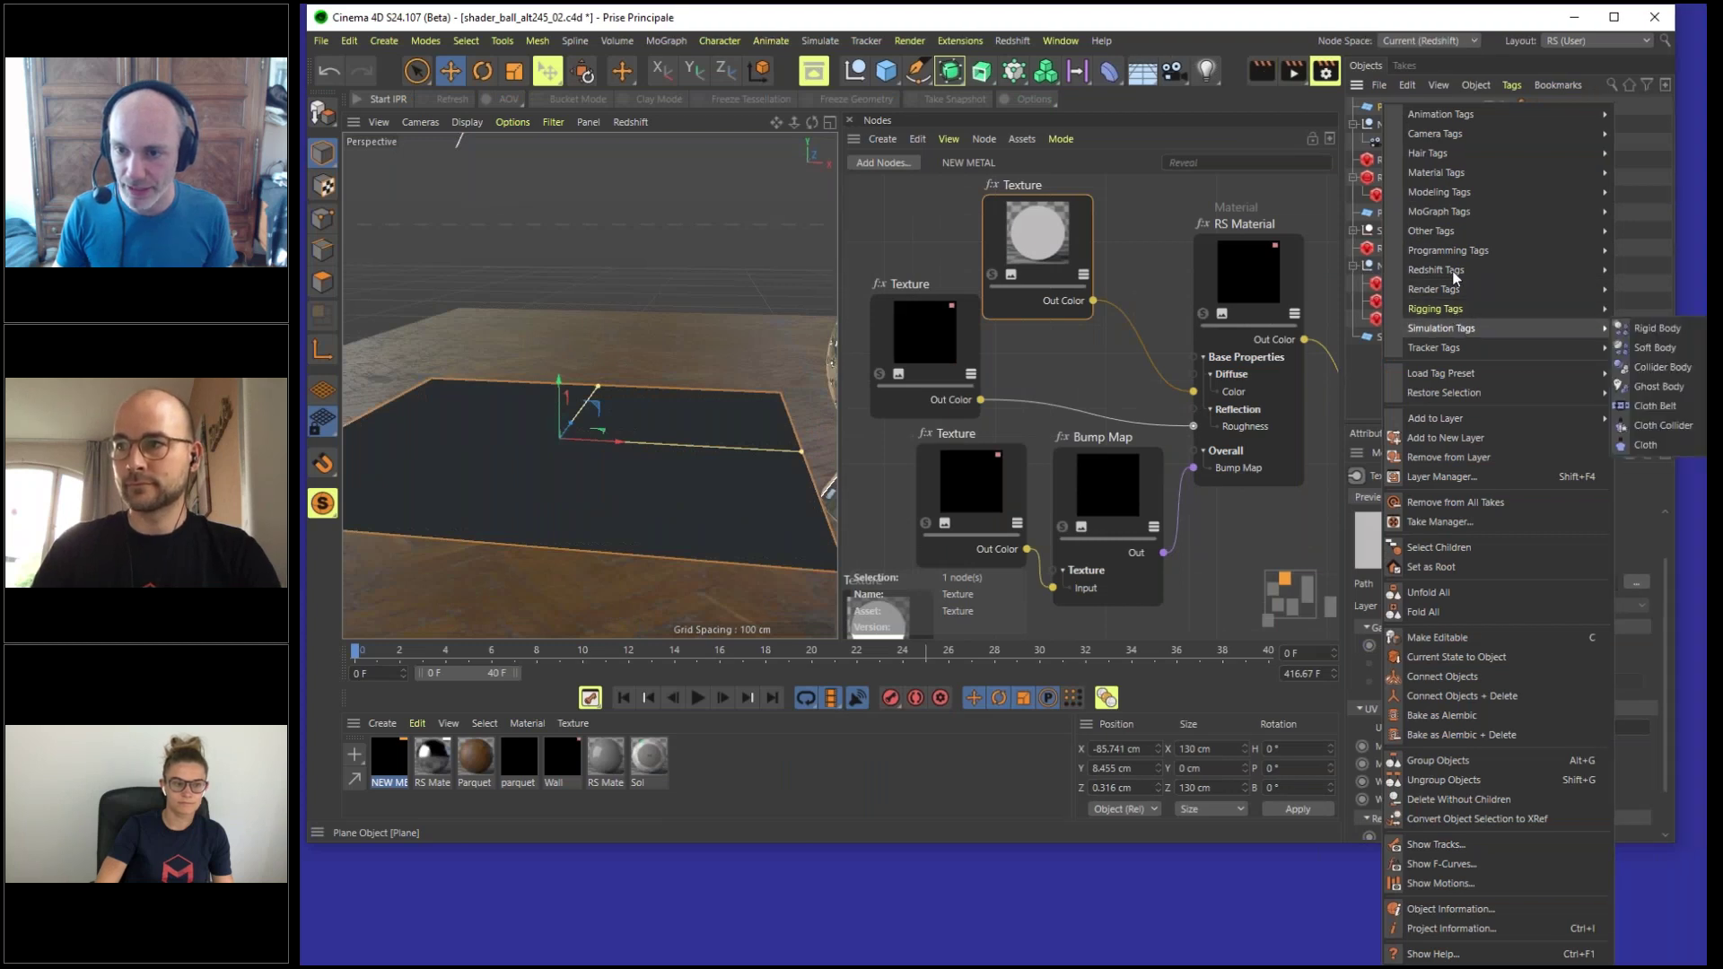
{"action": "mouse_move", "coordinate": [1456, 272]}
{"action": "left_click", "coordinate": [1656, 271]}
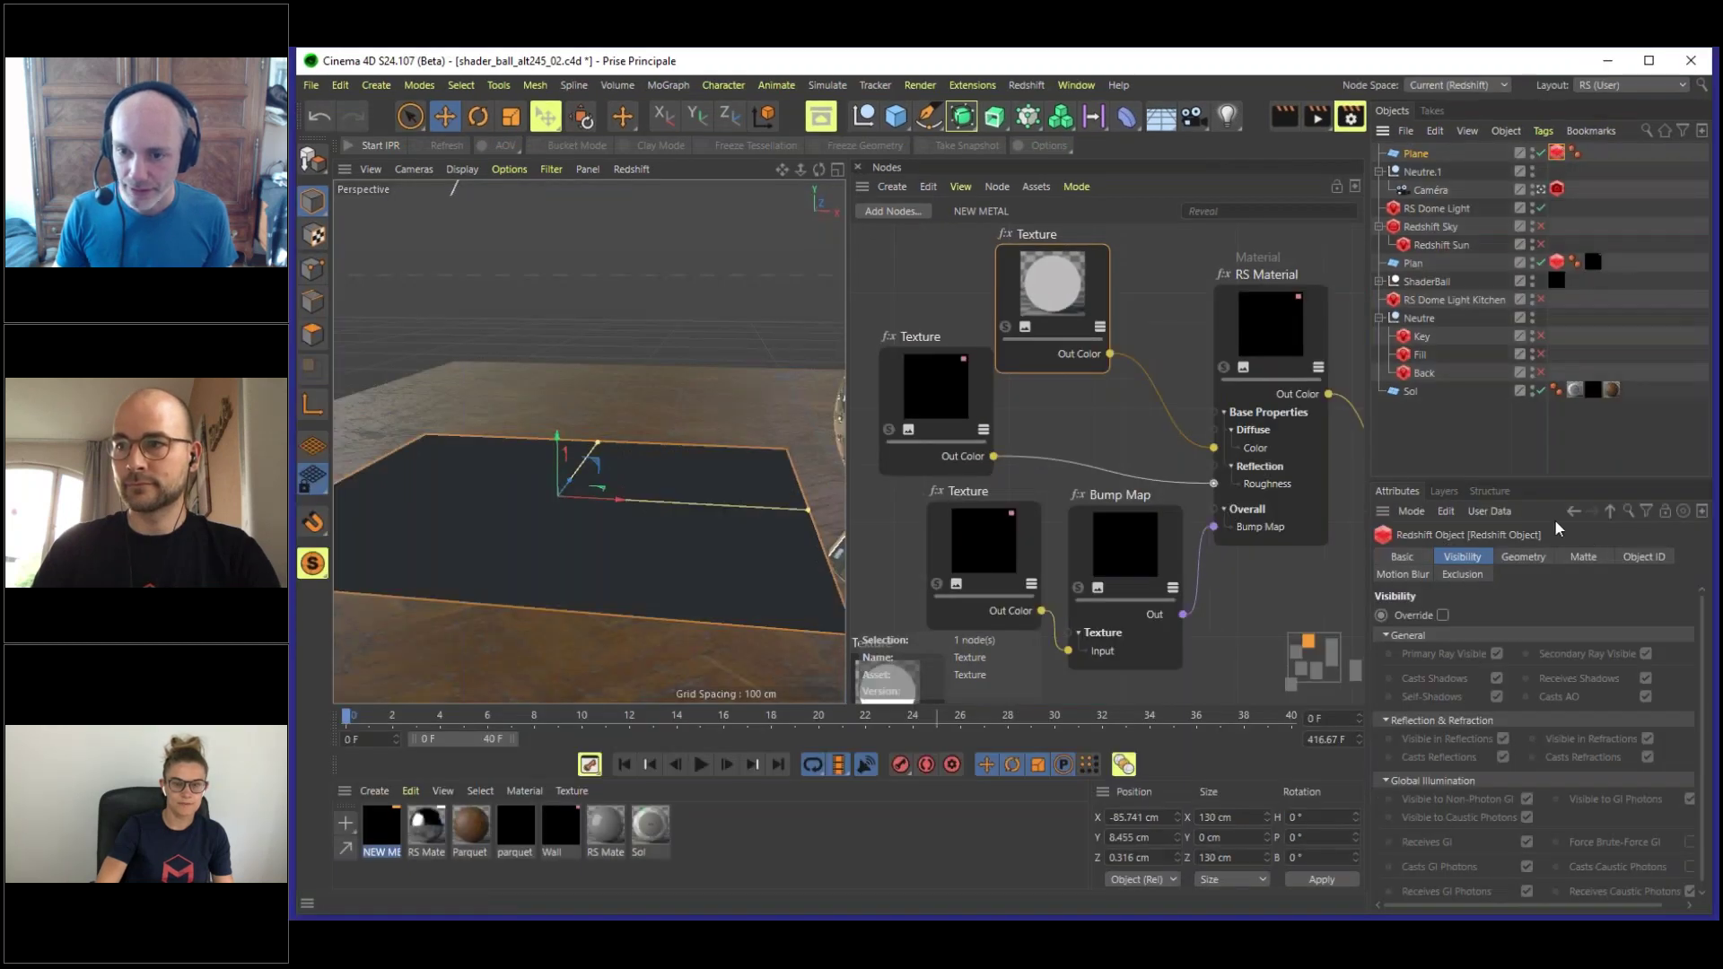
- In the tag's Geometry settings enable Override and Tessellation, with Minimum Edge Length 0
{"action": "left_click", "coordinate": [1523, 556]}
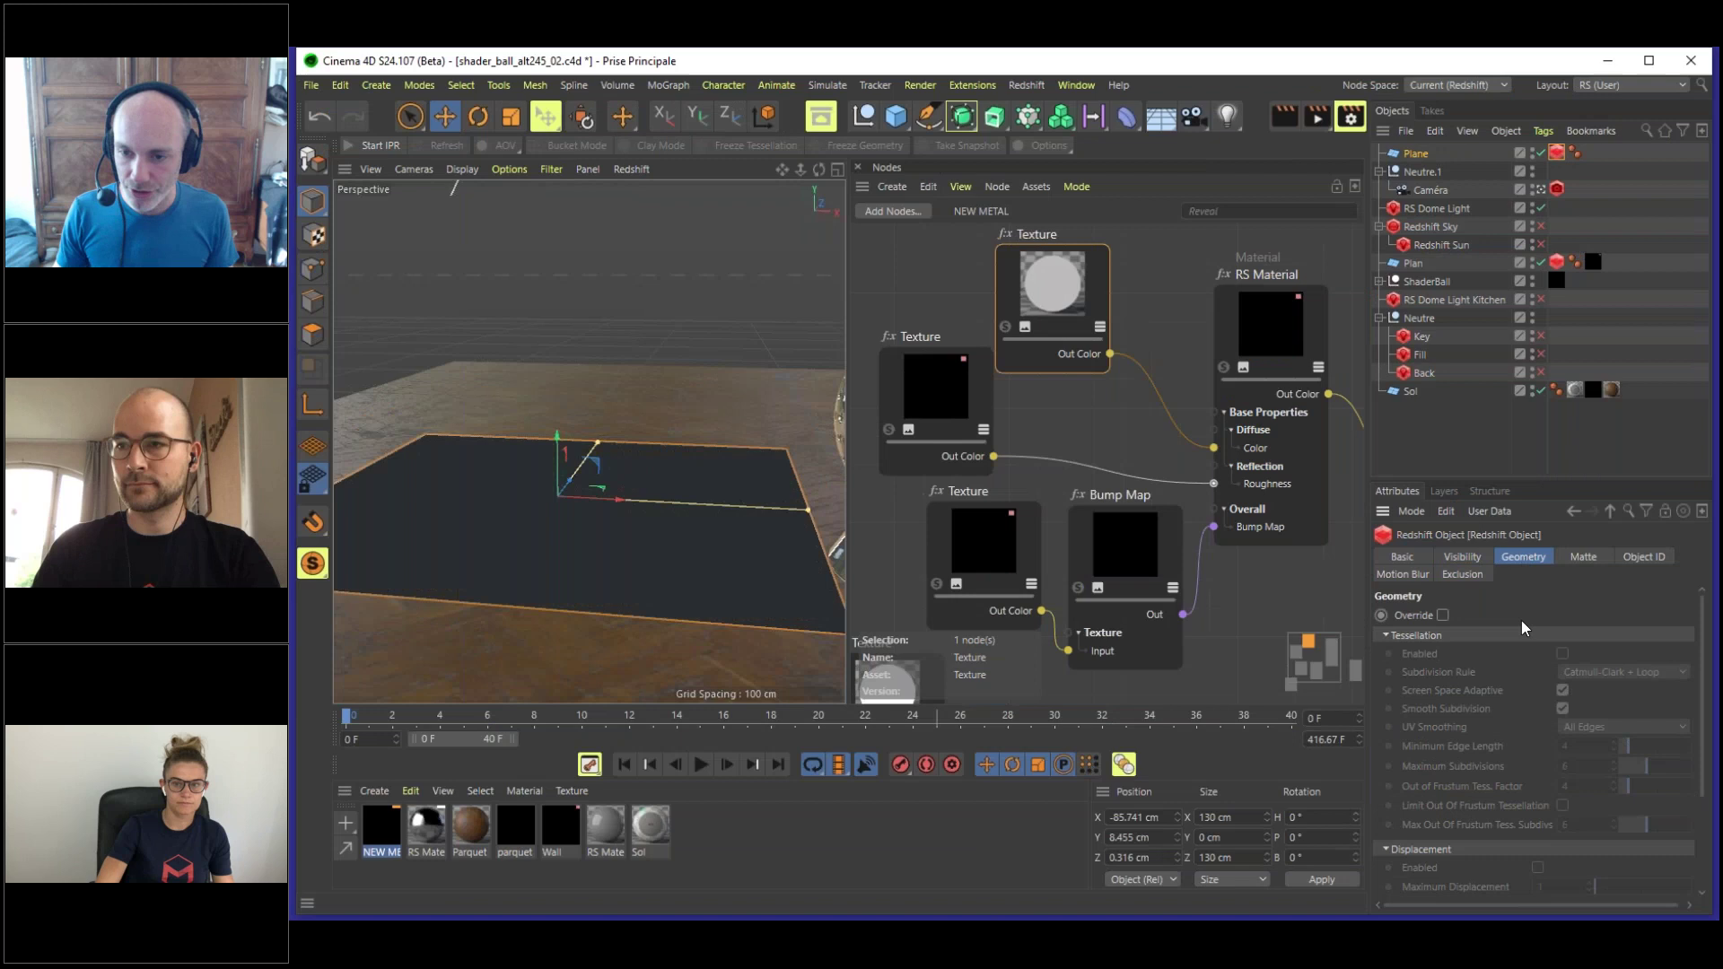
{"action": "left_click", "coordinate": [1445, 615]}
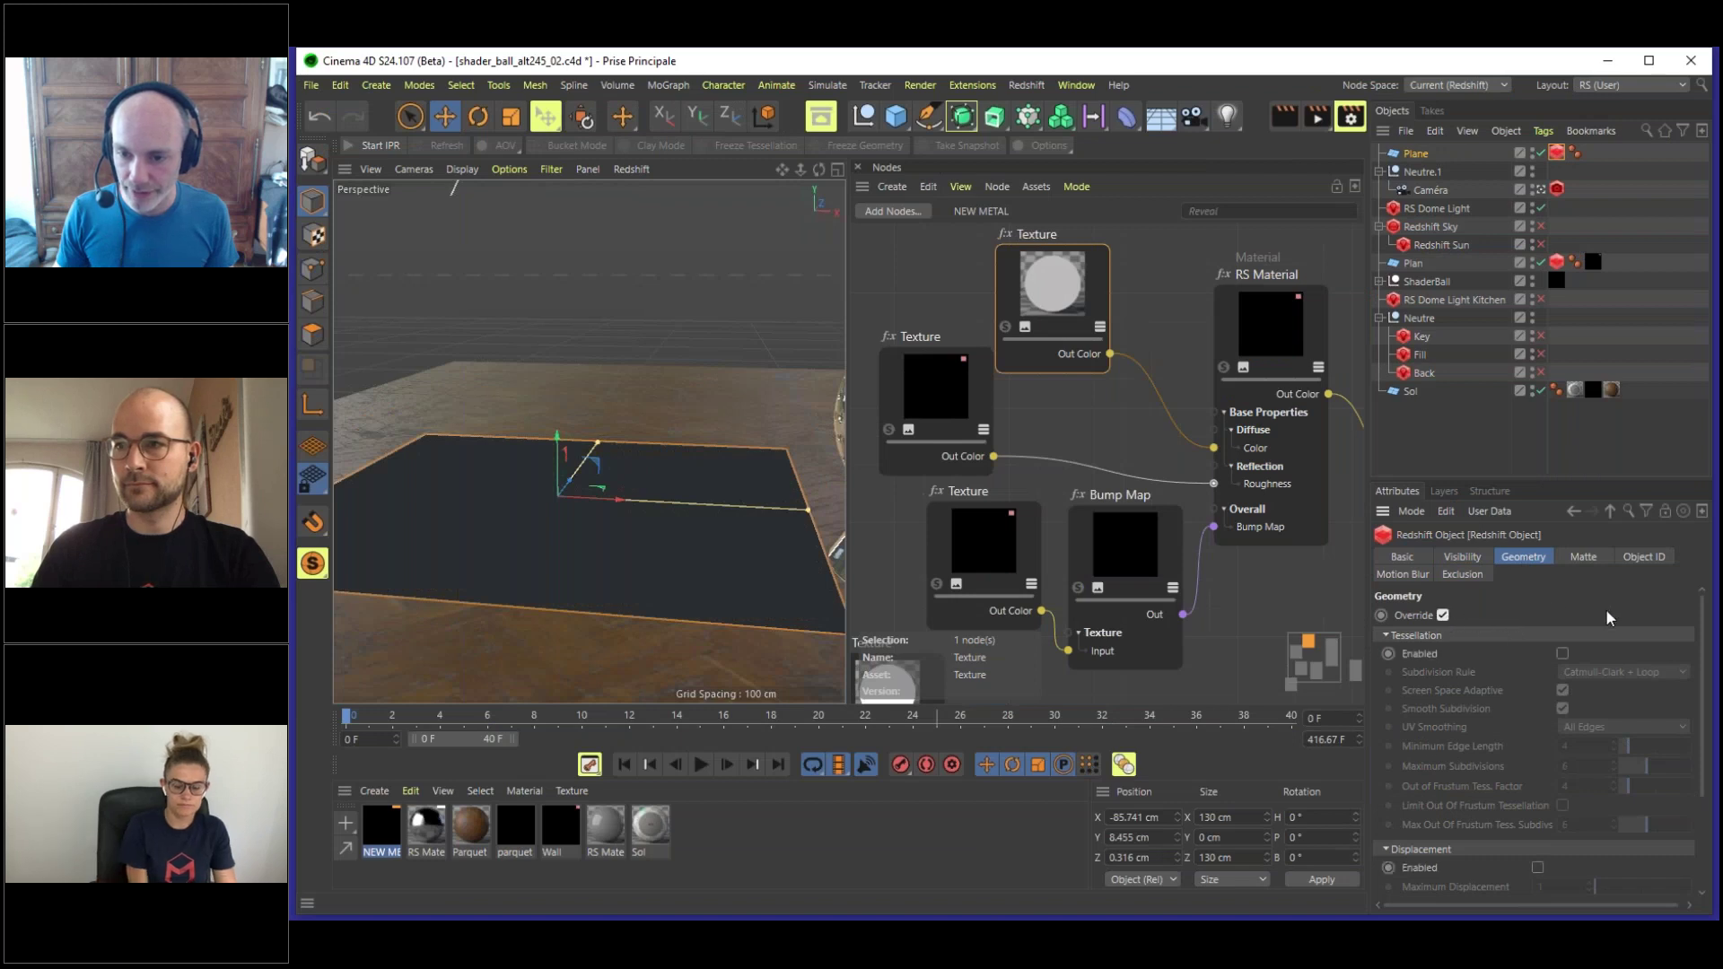
{"action": "left_click", "coordinate": [1562, 652]}
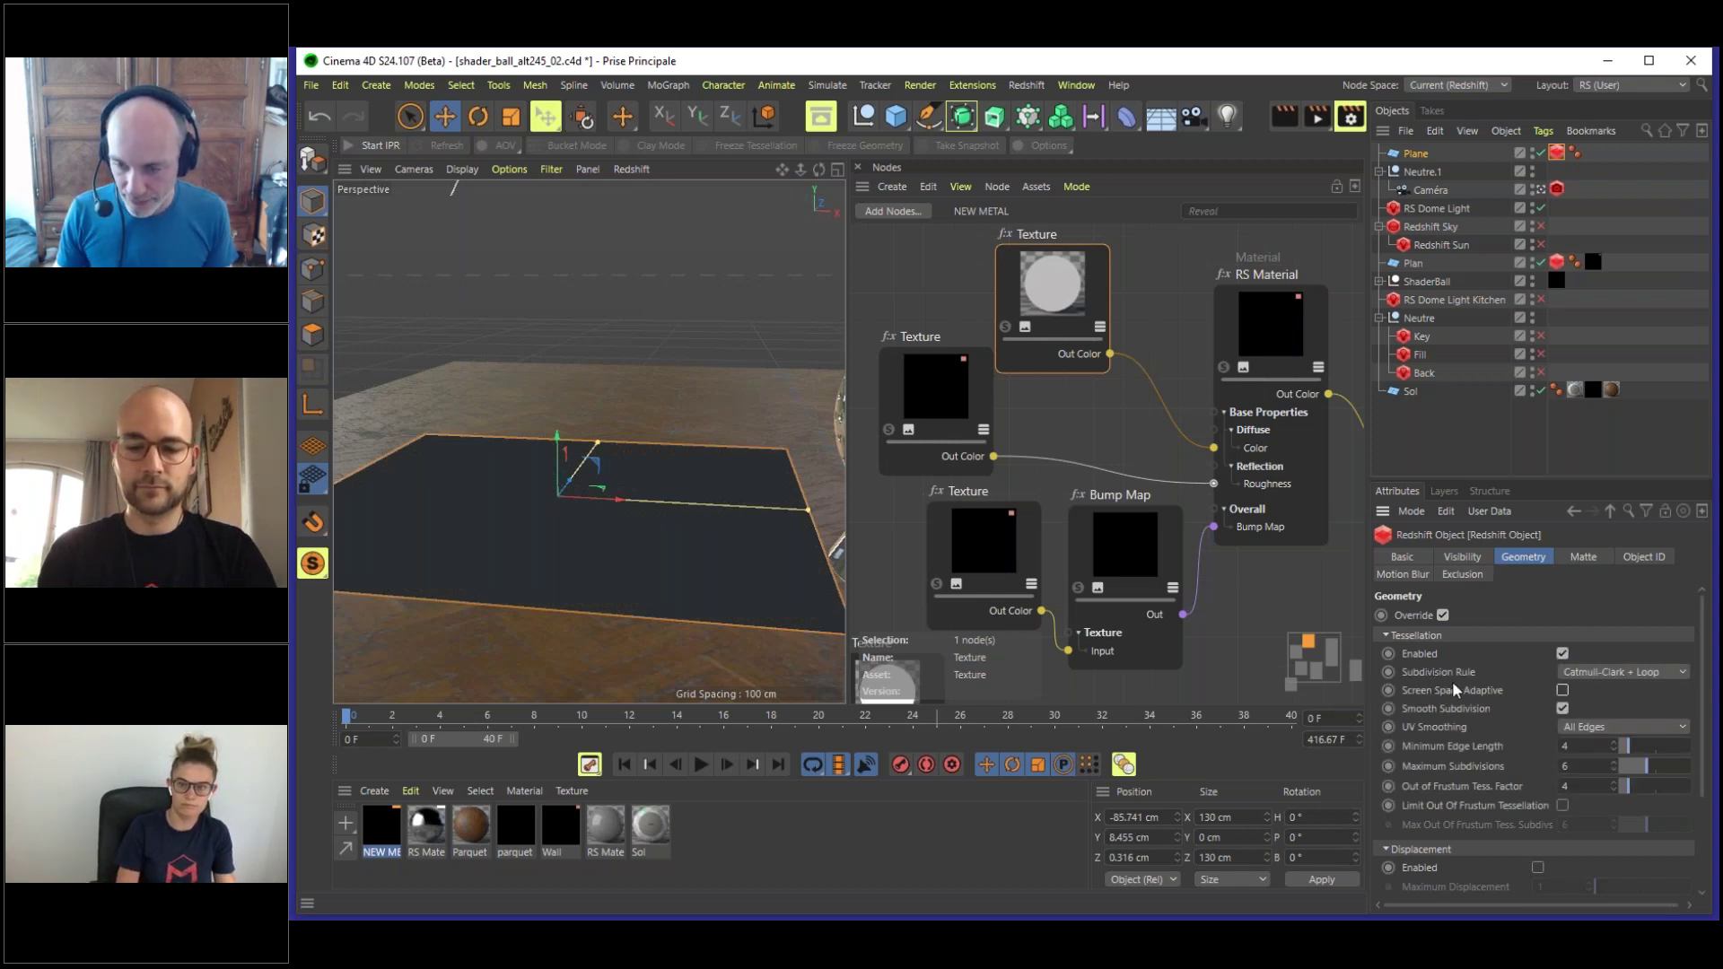
{"action": "left_click_drag", "start_coordinate": [1630, 747], "coordinate": [1567, 750]}
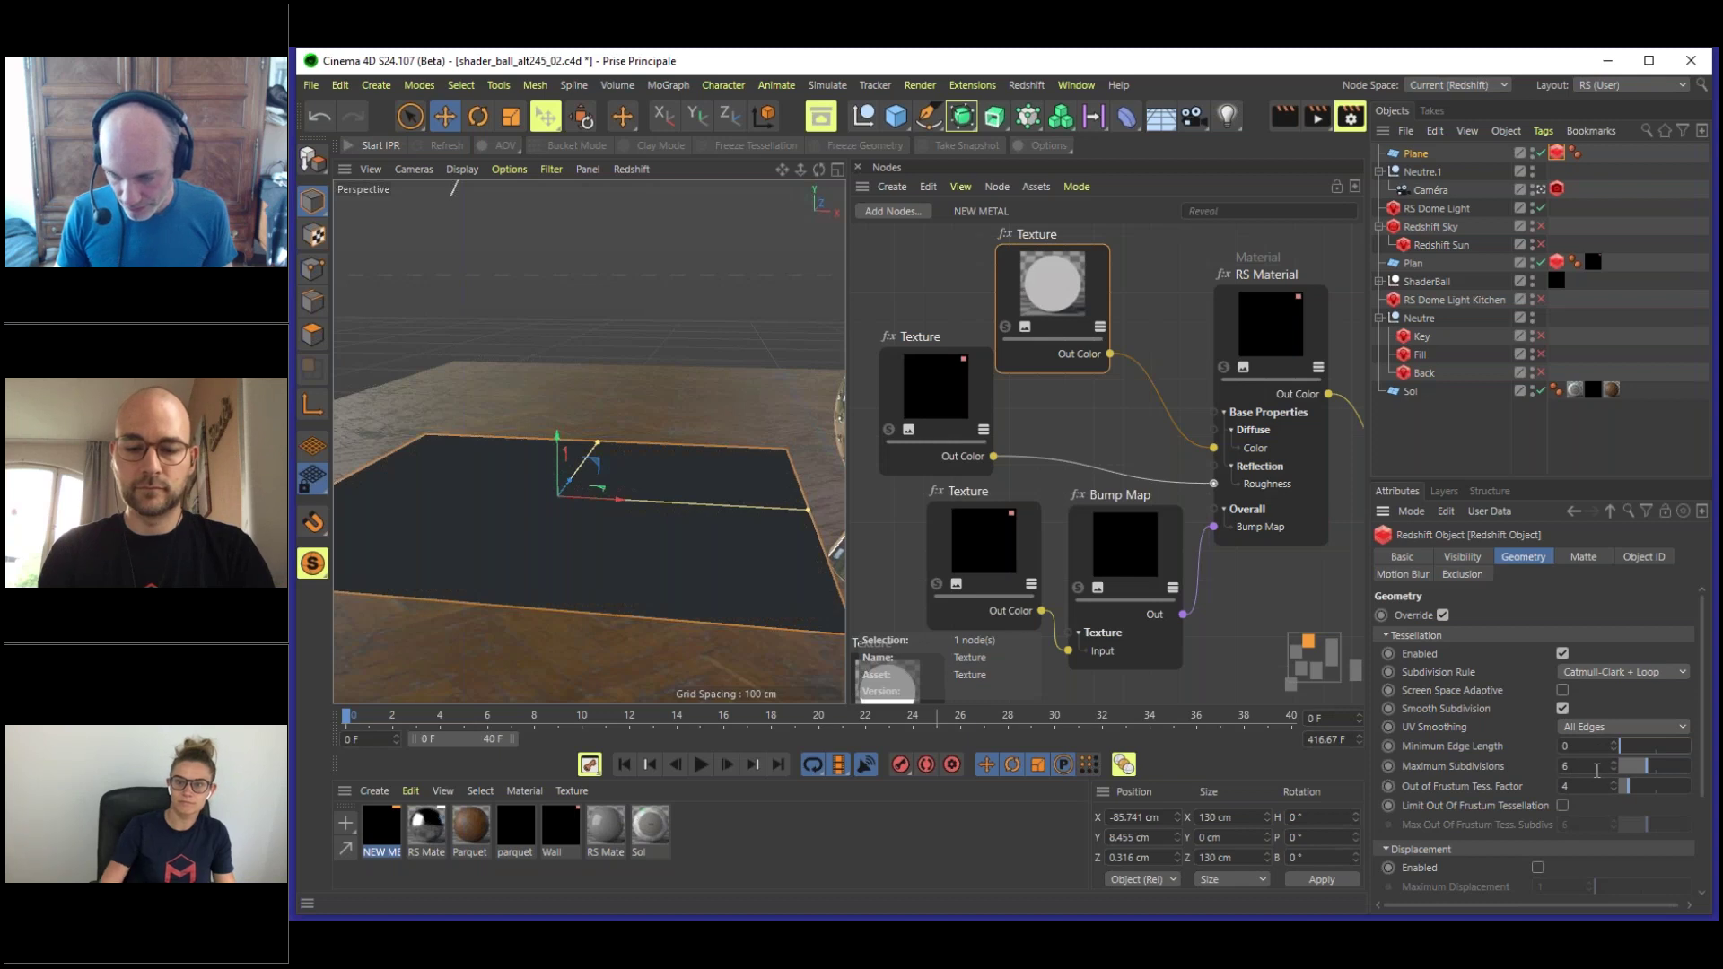
- Set the tag's Maximum Subdivisions to 3 and enable Displacement
{"action": "left_click", "coordinate": [1417, 154]}
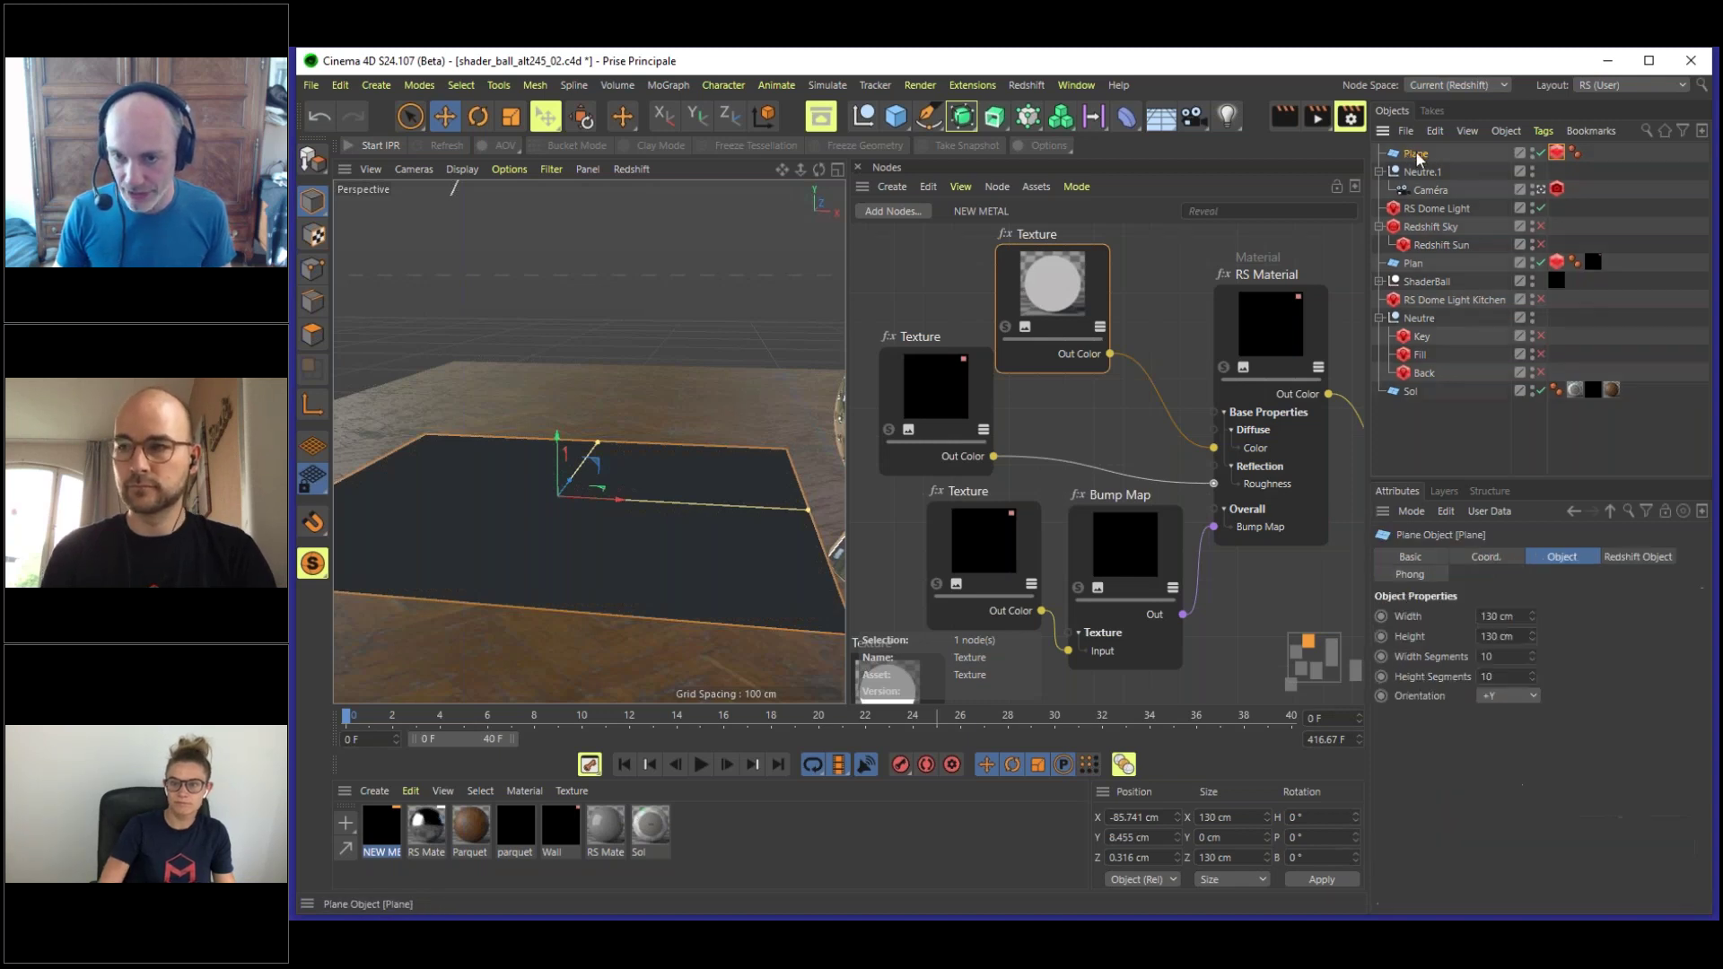
{"action": "left_click", "coordinate": [1558, 154]}
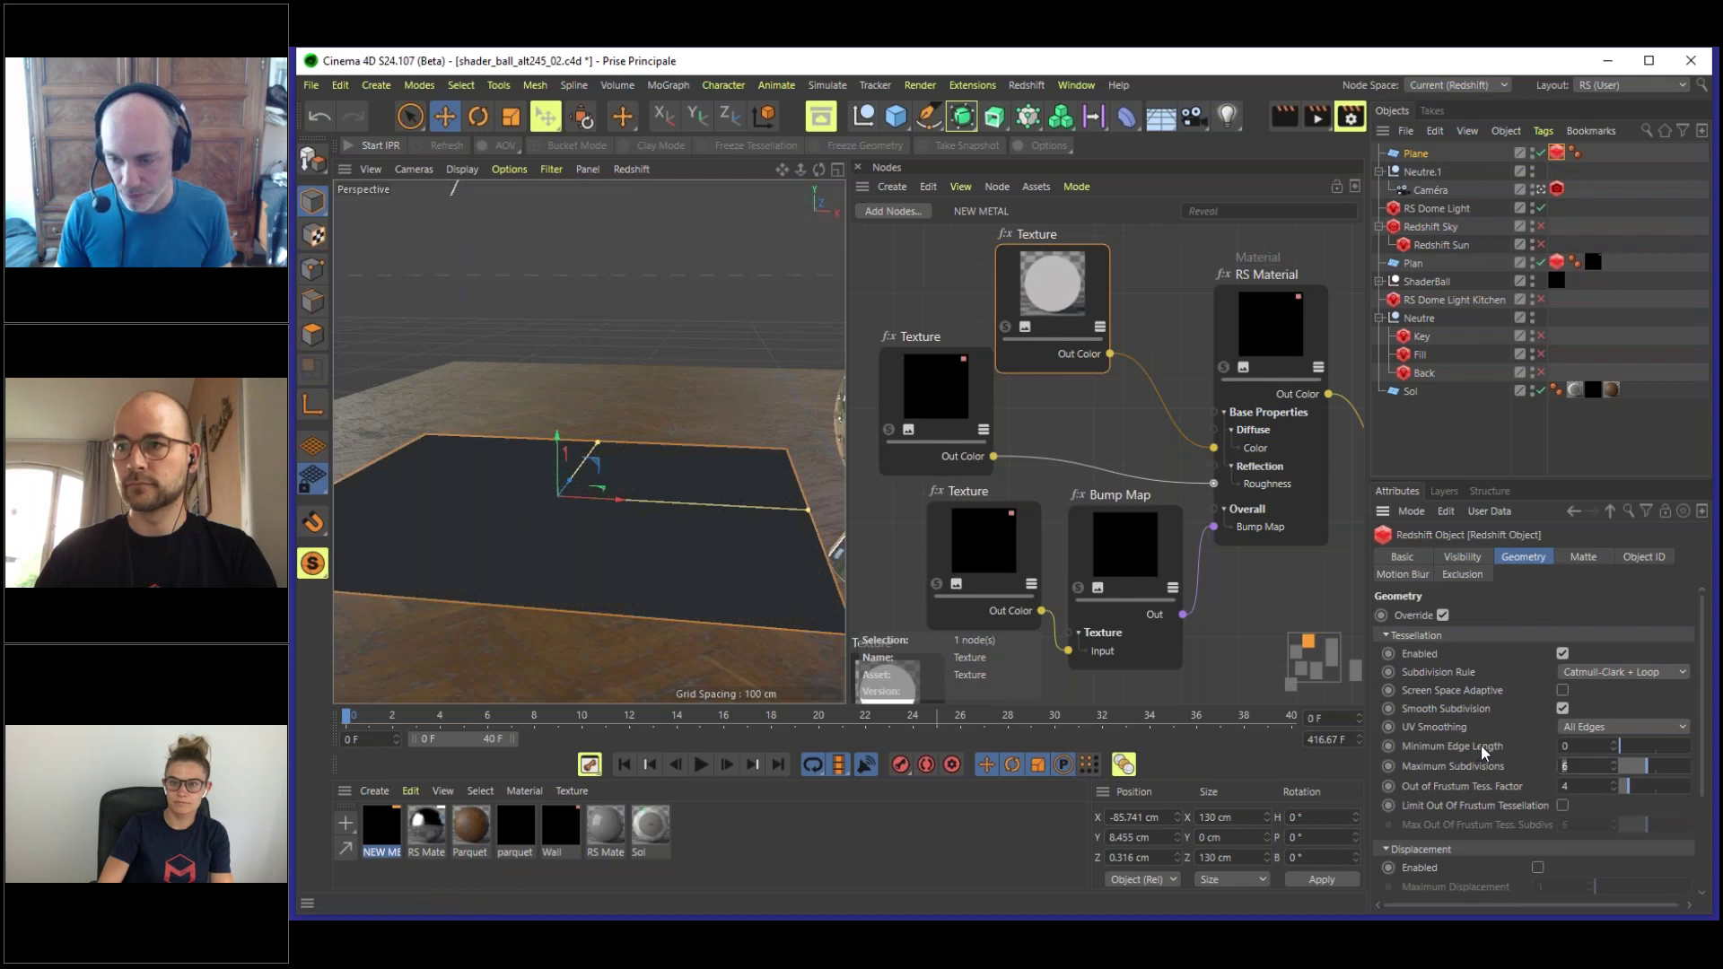
{"action": "type", "text": "3"}
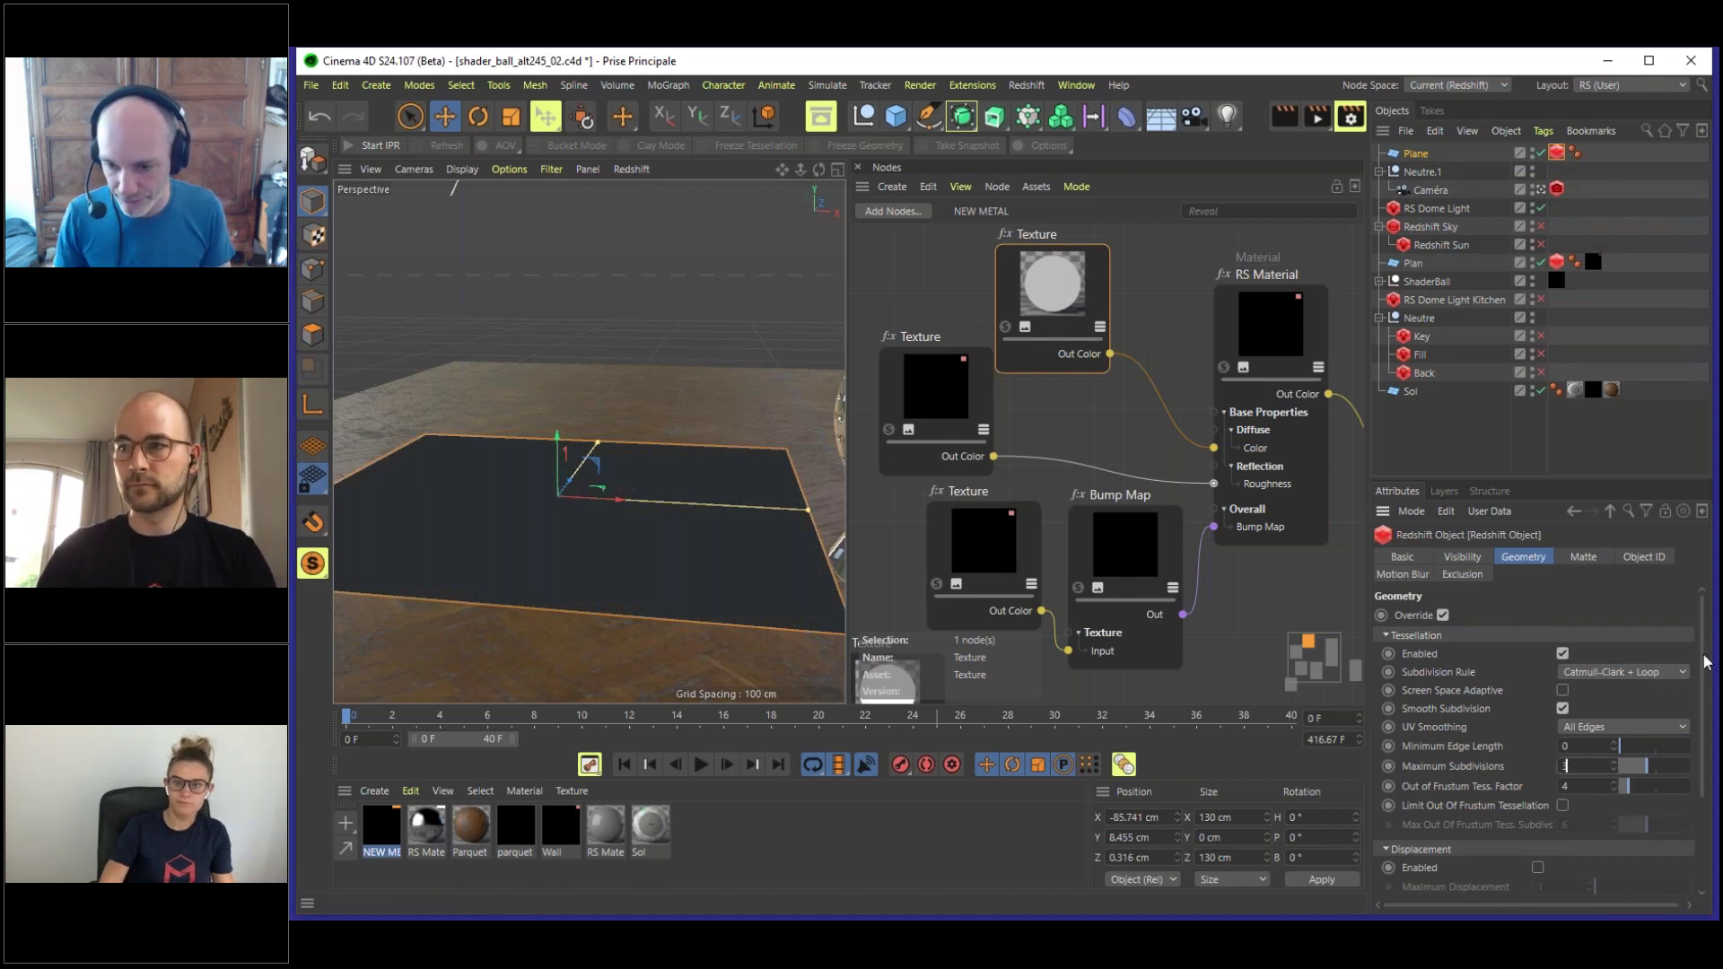
{"action": "scroll", "coordinate": [1706, 727], "scroll_direction": "down", "scroll_amount": 2}
{"action": "scroll", "coordinate": [1706, 727], "scroll_direction": "down", "scroll_amount": 1}
{"action": "left_click", "coordinate": [1538, 760]}
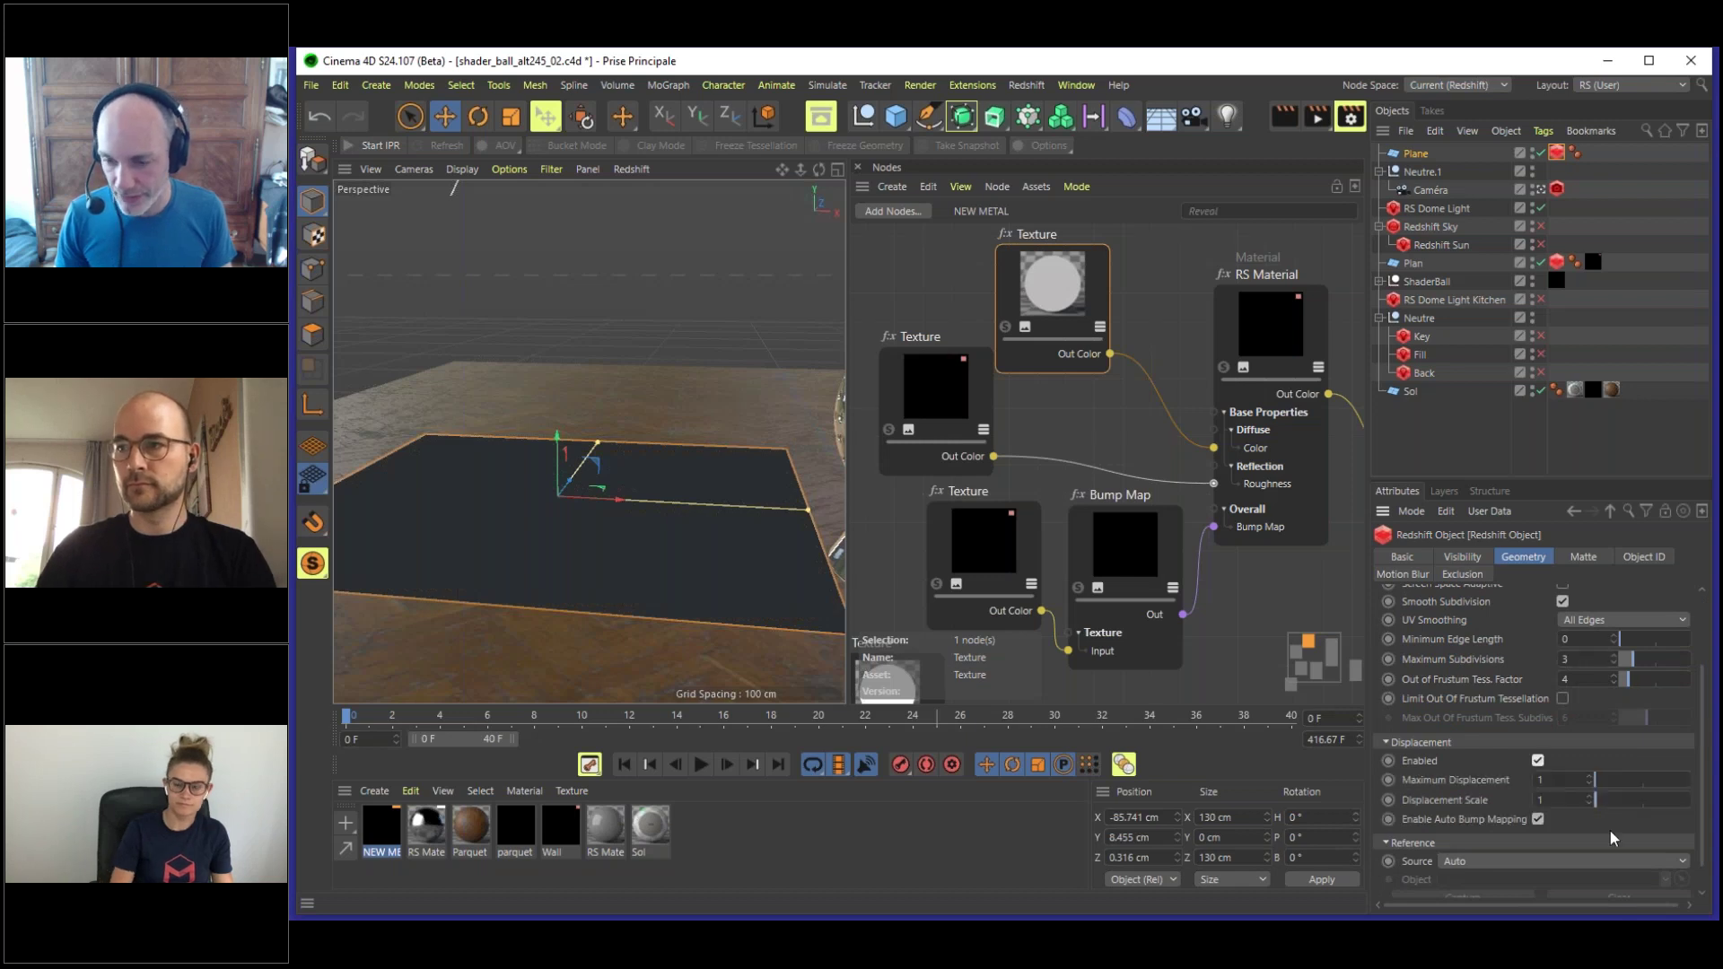
- Set Maximum Displacement to 70 on the plane's Redshift Object tag
{"action": "left_click", "coordinate": [1416, 154]}
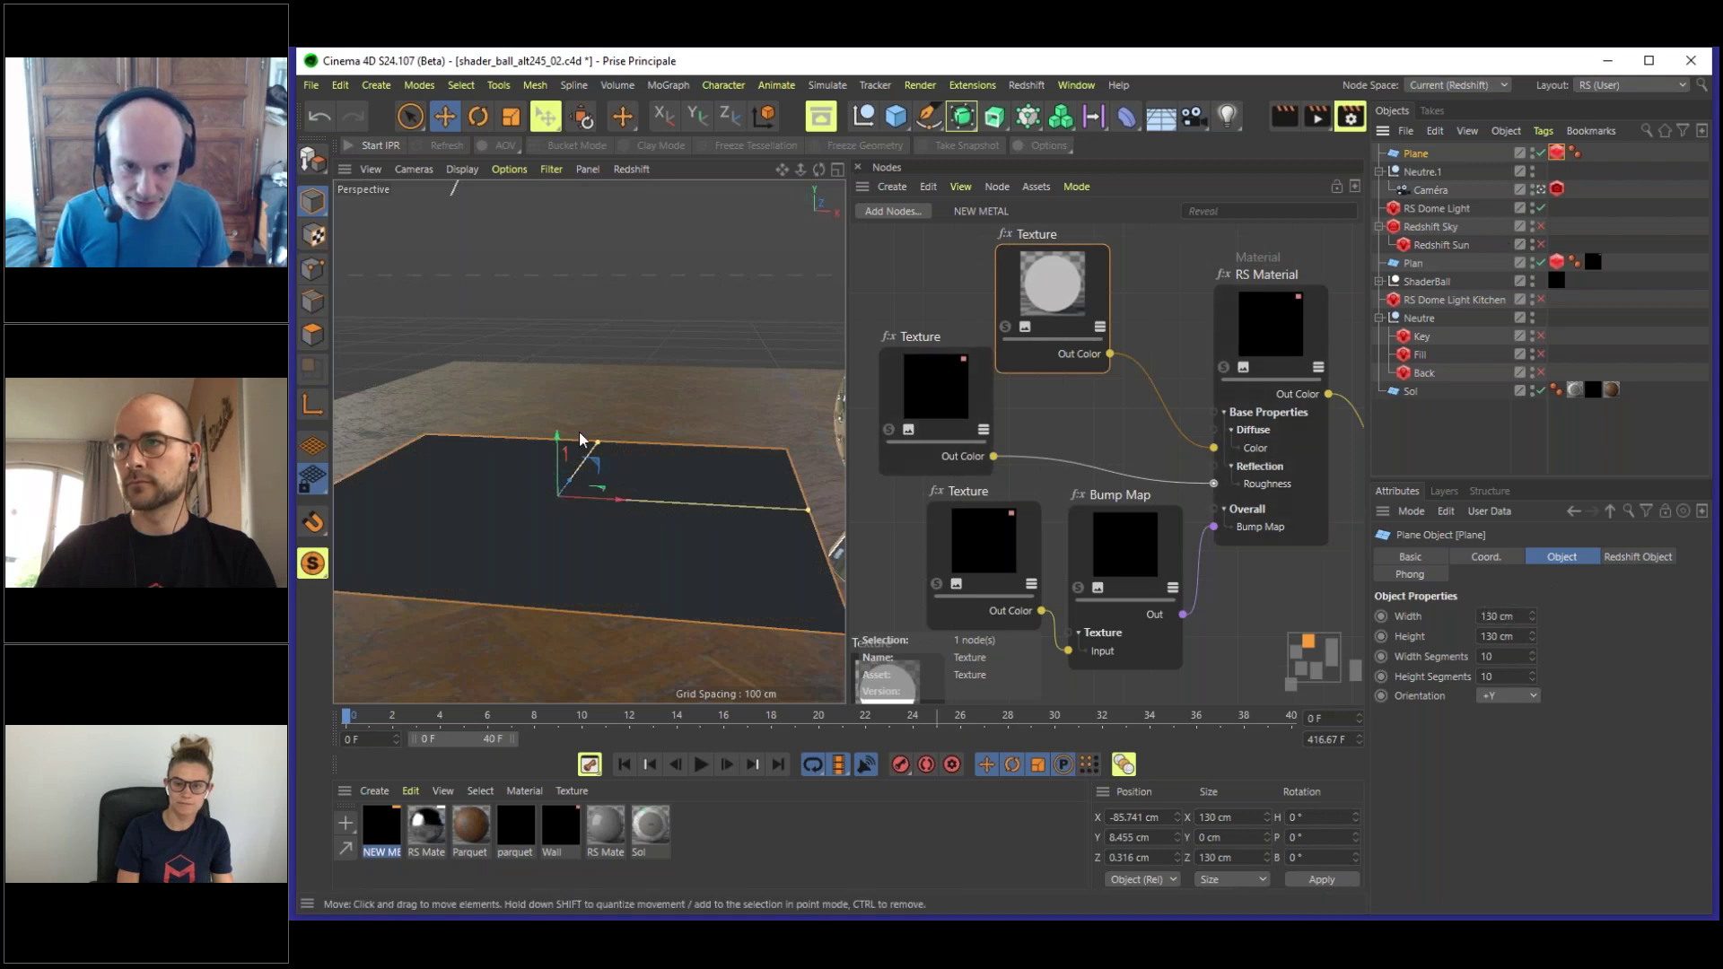
{"action": "left_click", "coordinate": [1558, 153]}
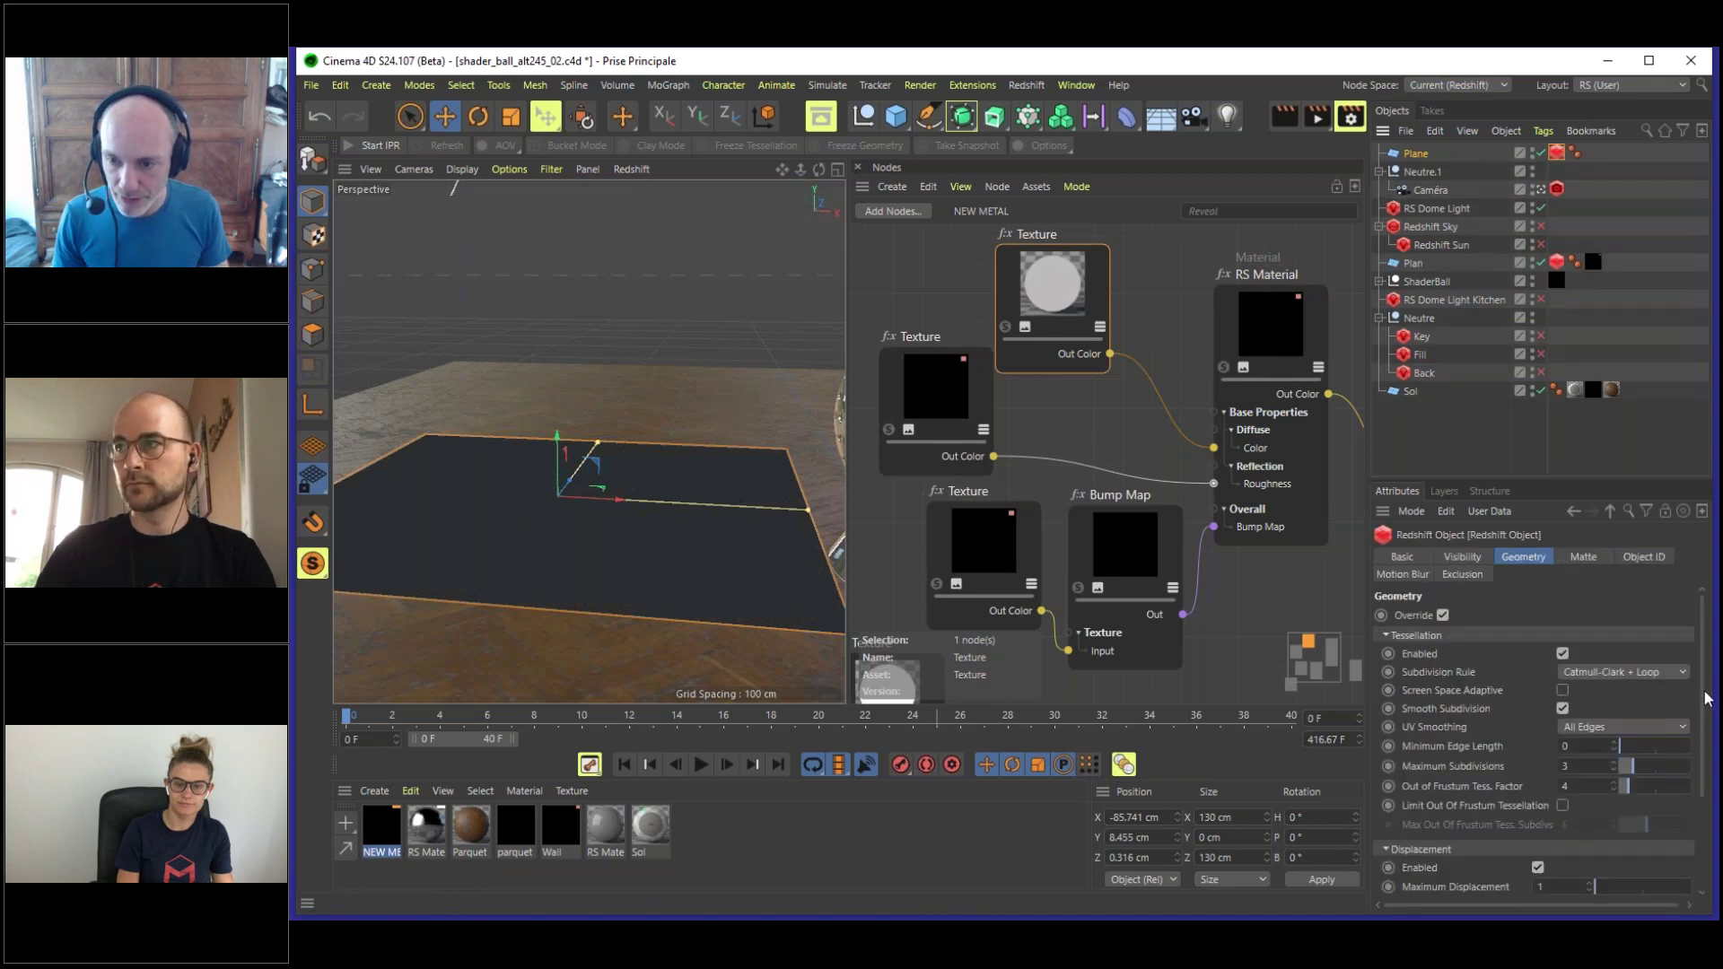
{"action": "scroll", "coordinate": [1660, 833], "scroll_direction": "down", "scroll_amount": 3}
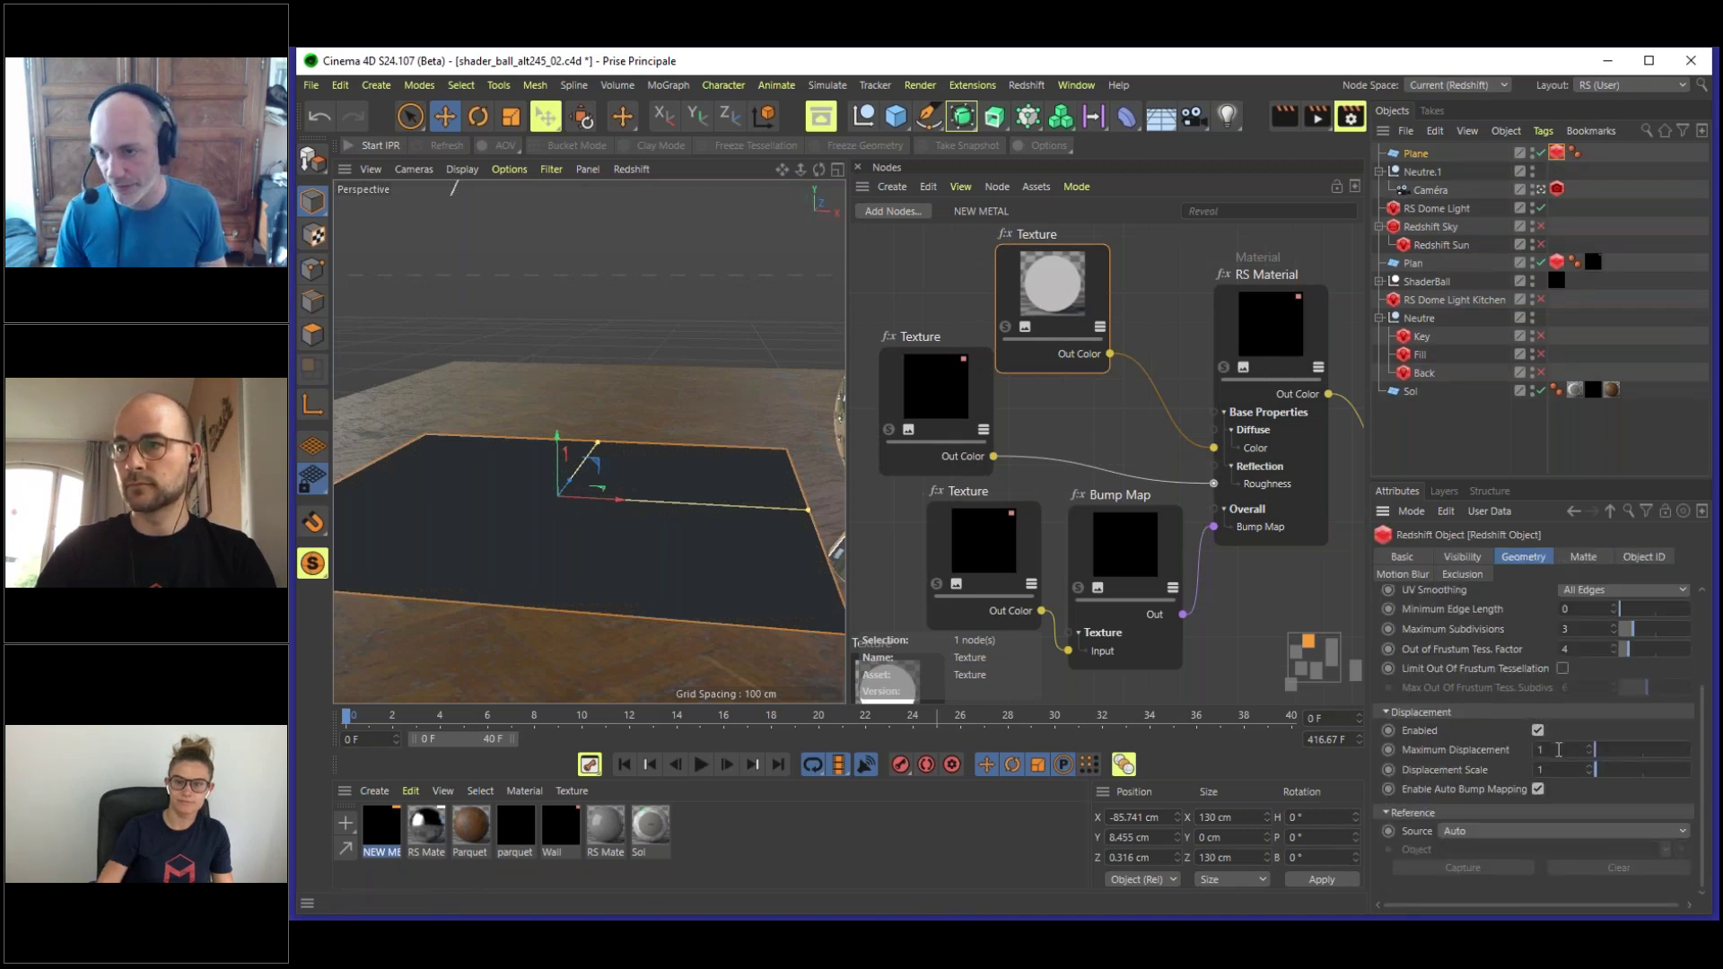
{"action": "left_click", "coordinate": [1417, 153]}
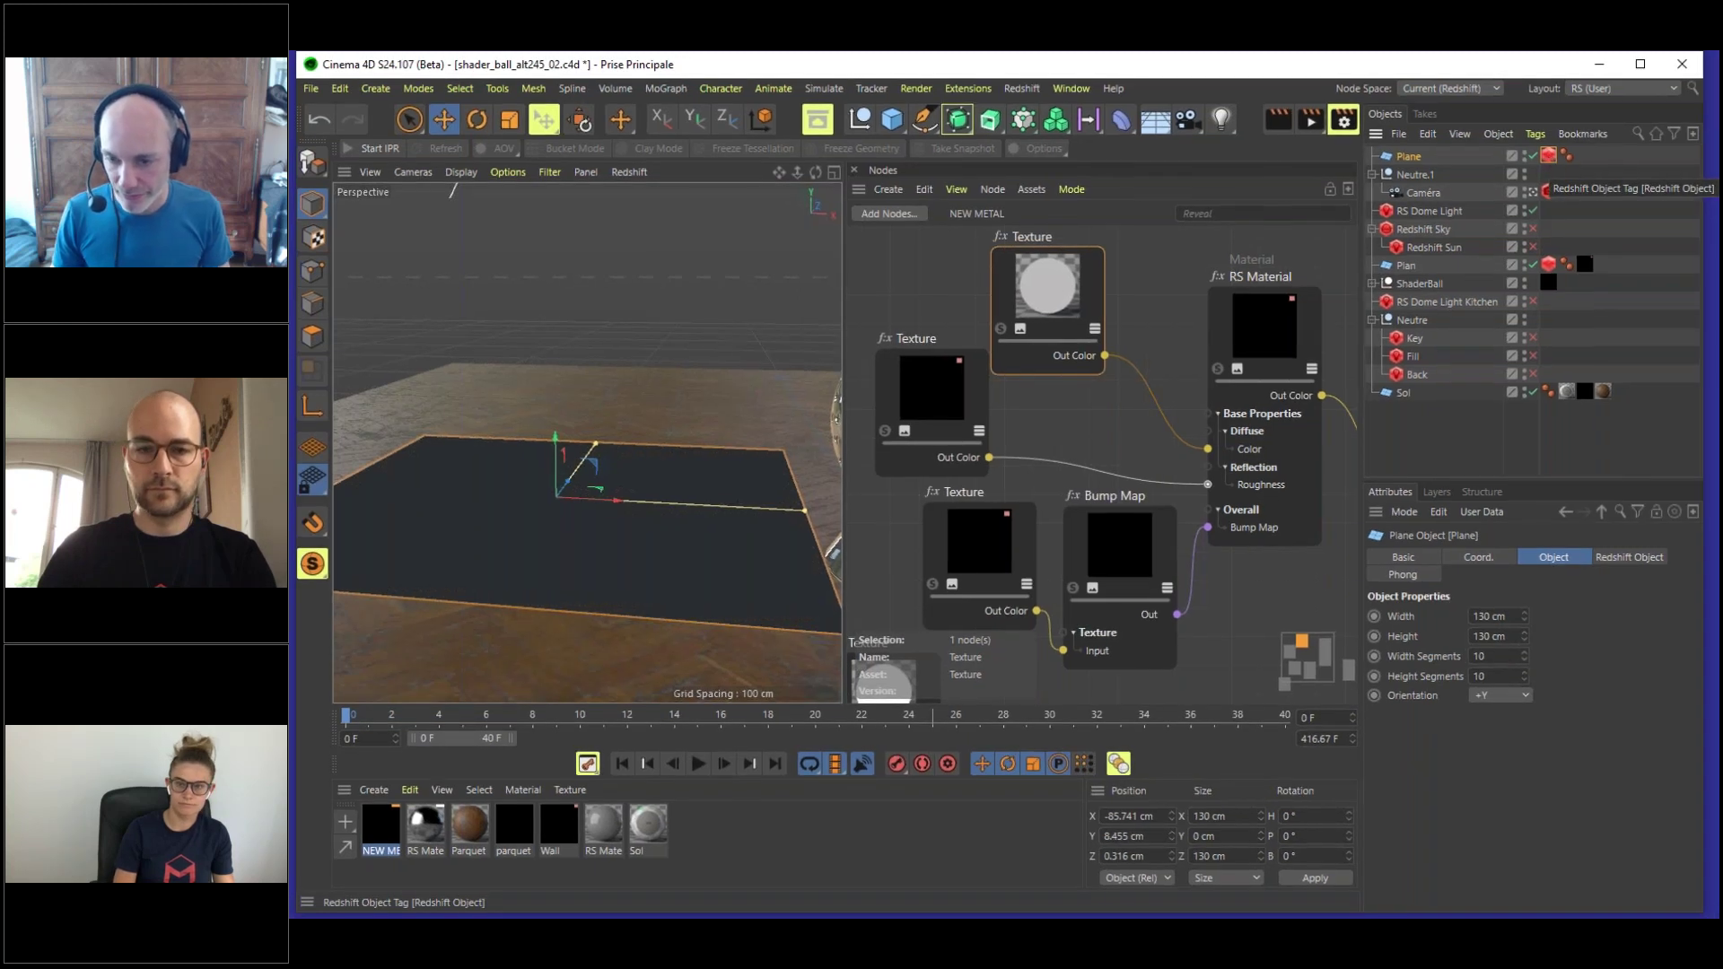
{"action": "left_click", "coordinate": [1548, 156]}
{"action": "scroll", "coordinate": [1702, 671], "scroll_direction": "down", "scroll_amount": 3}
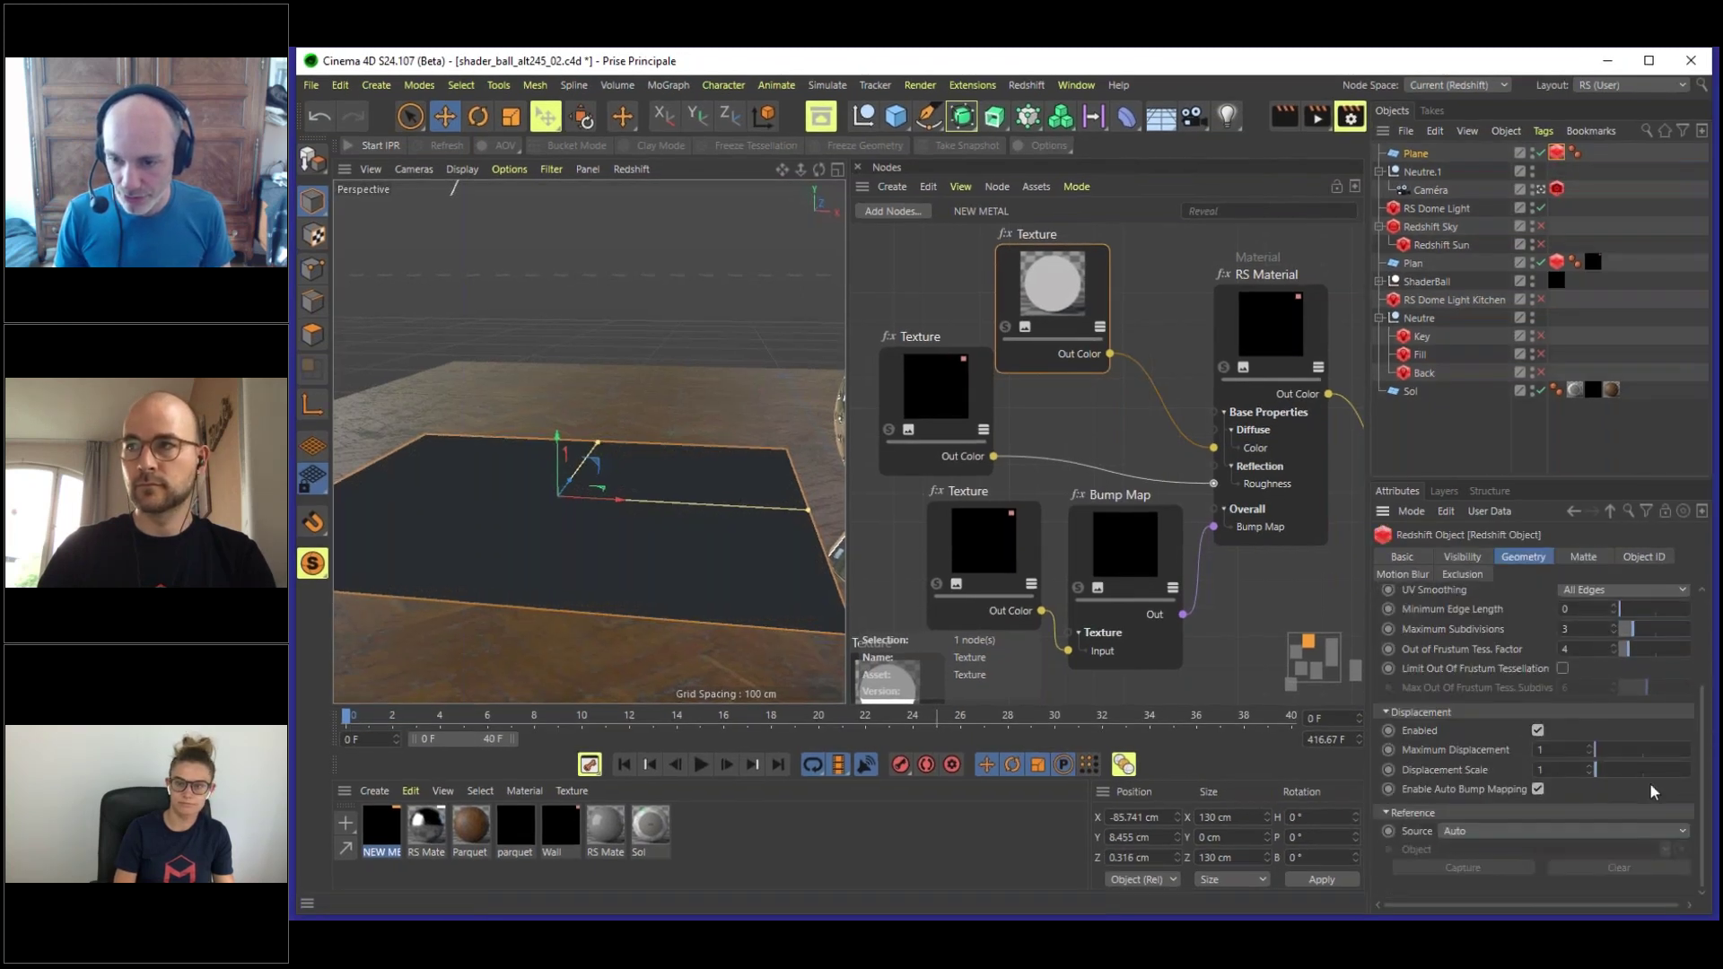
{"action": "type", "text": "70"}
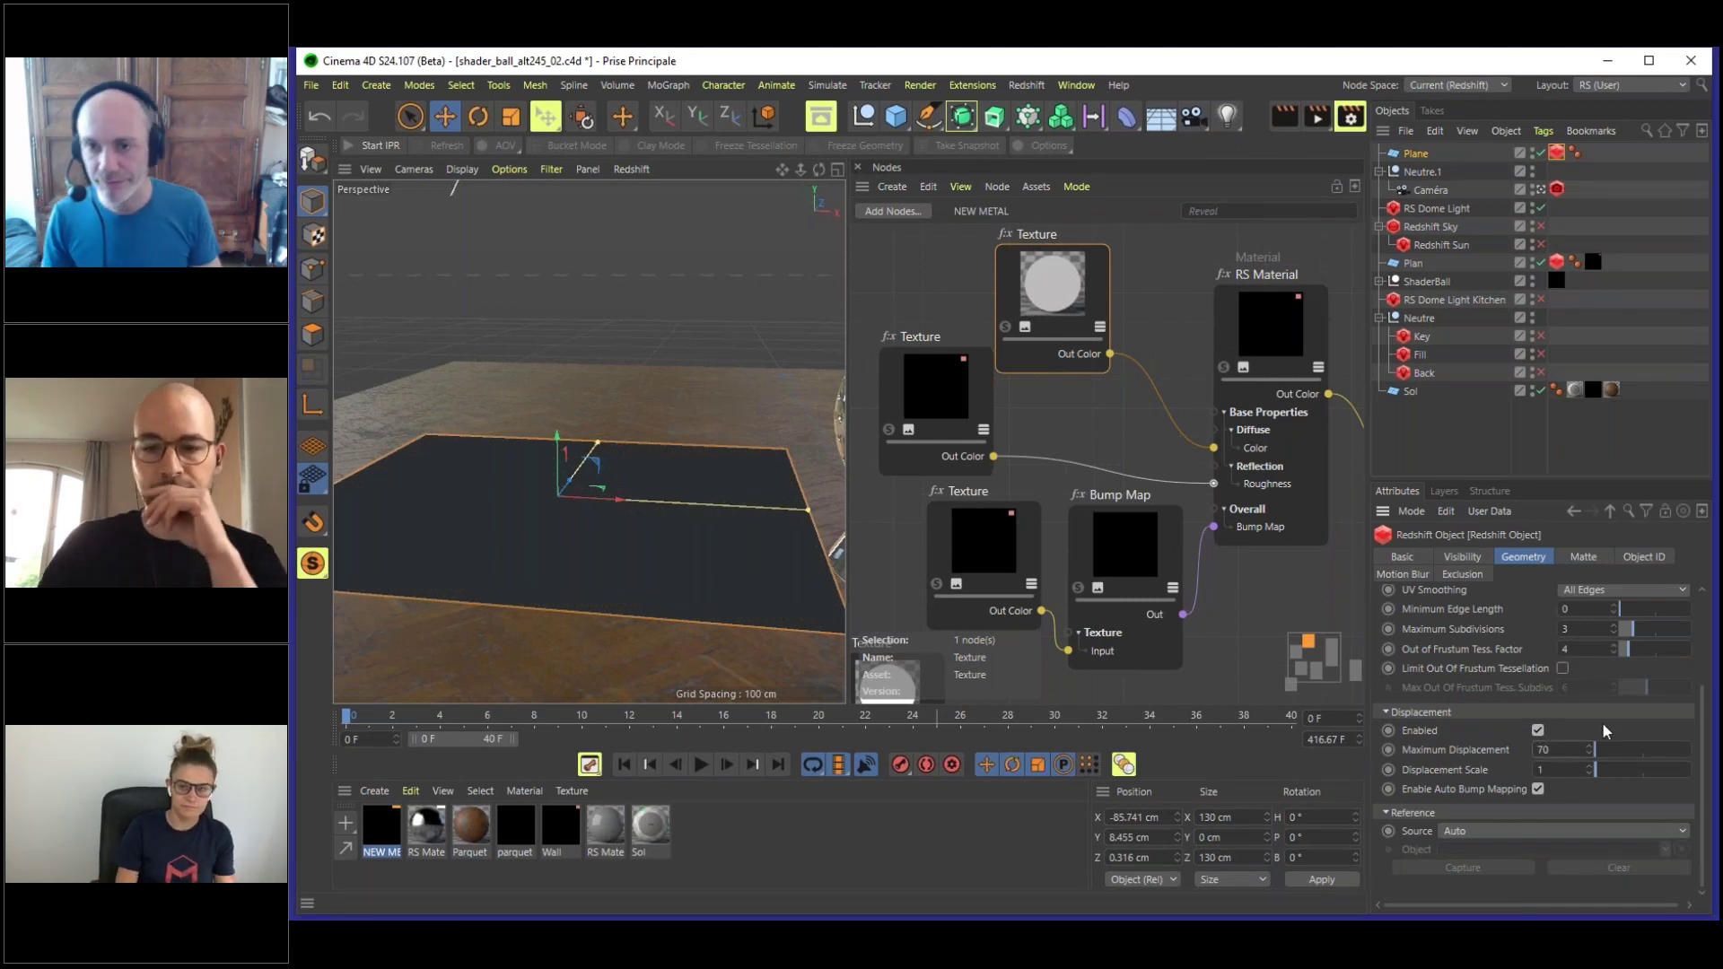
{"action": "key", "text": "Return"}
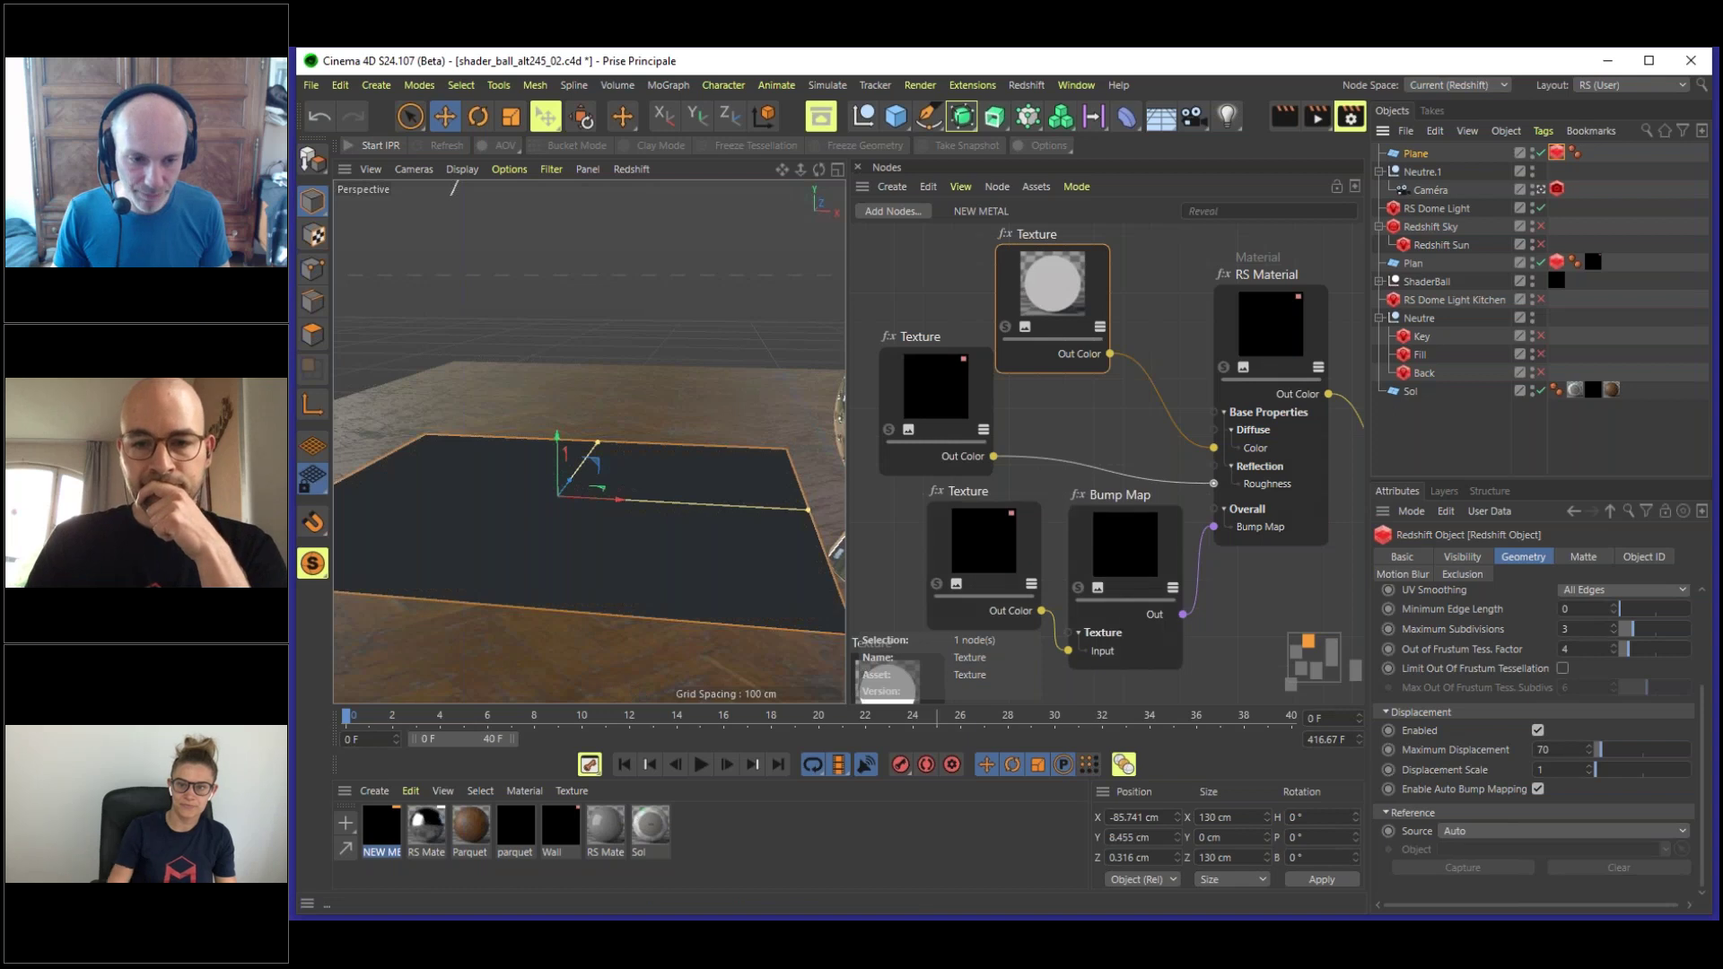
{"action": "left_click", "coordinate": [381, 786]}
{"action": "mouse_move", "coordinate": [401, 847]}
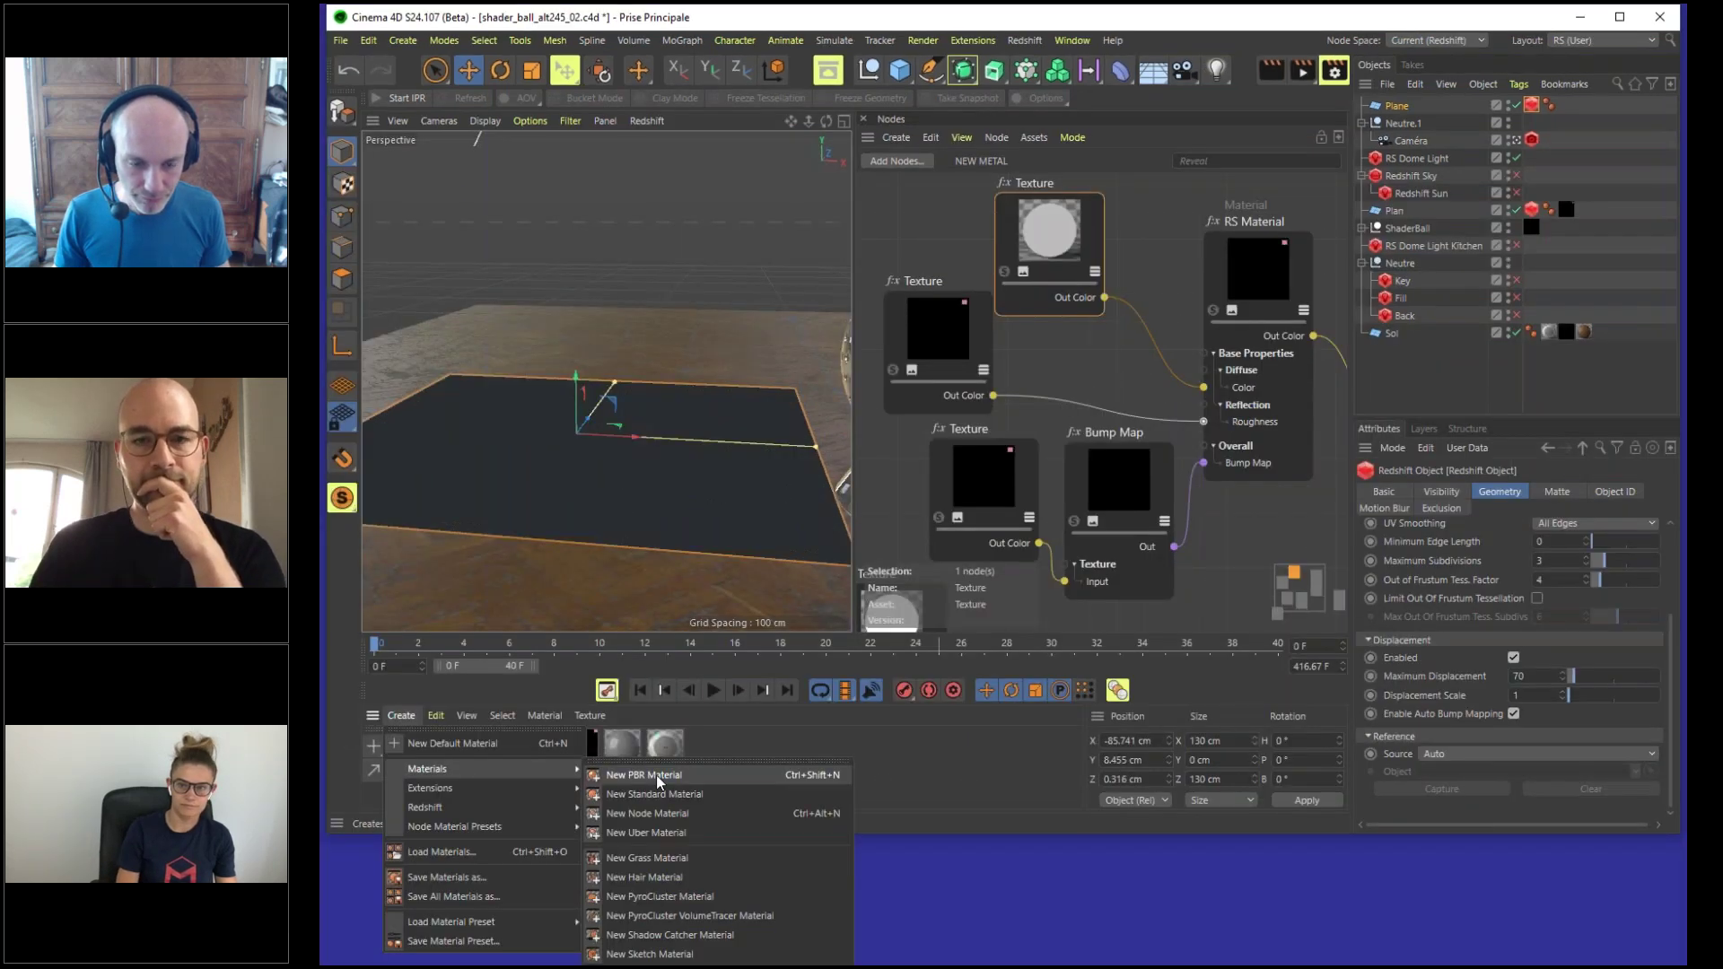
- Create a new Redshift material named TEST and apply it to the plane
{"action": "mouse_move", "coordinate": [556, 807]}
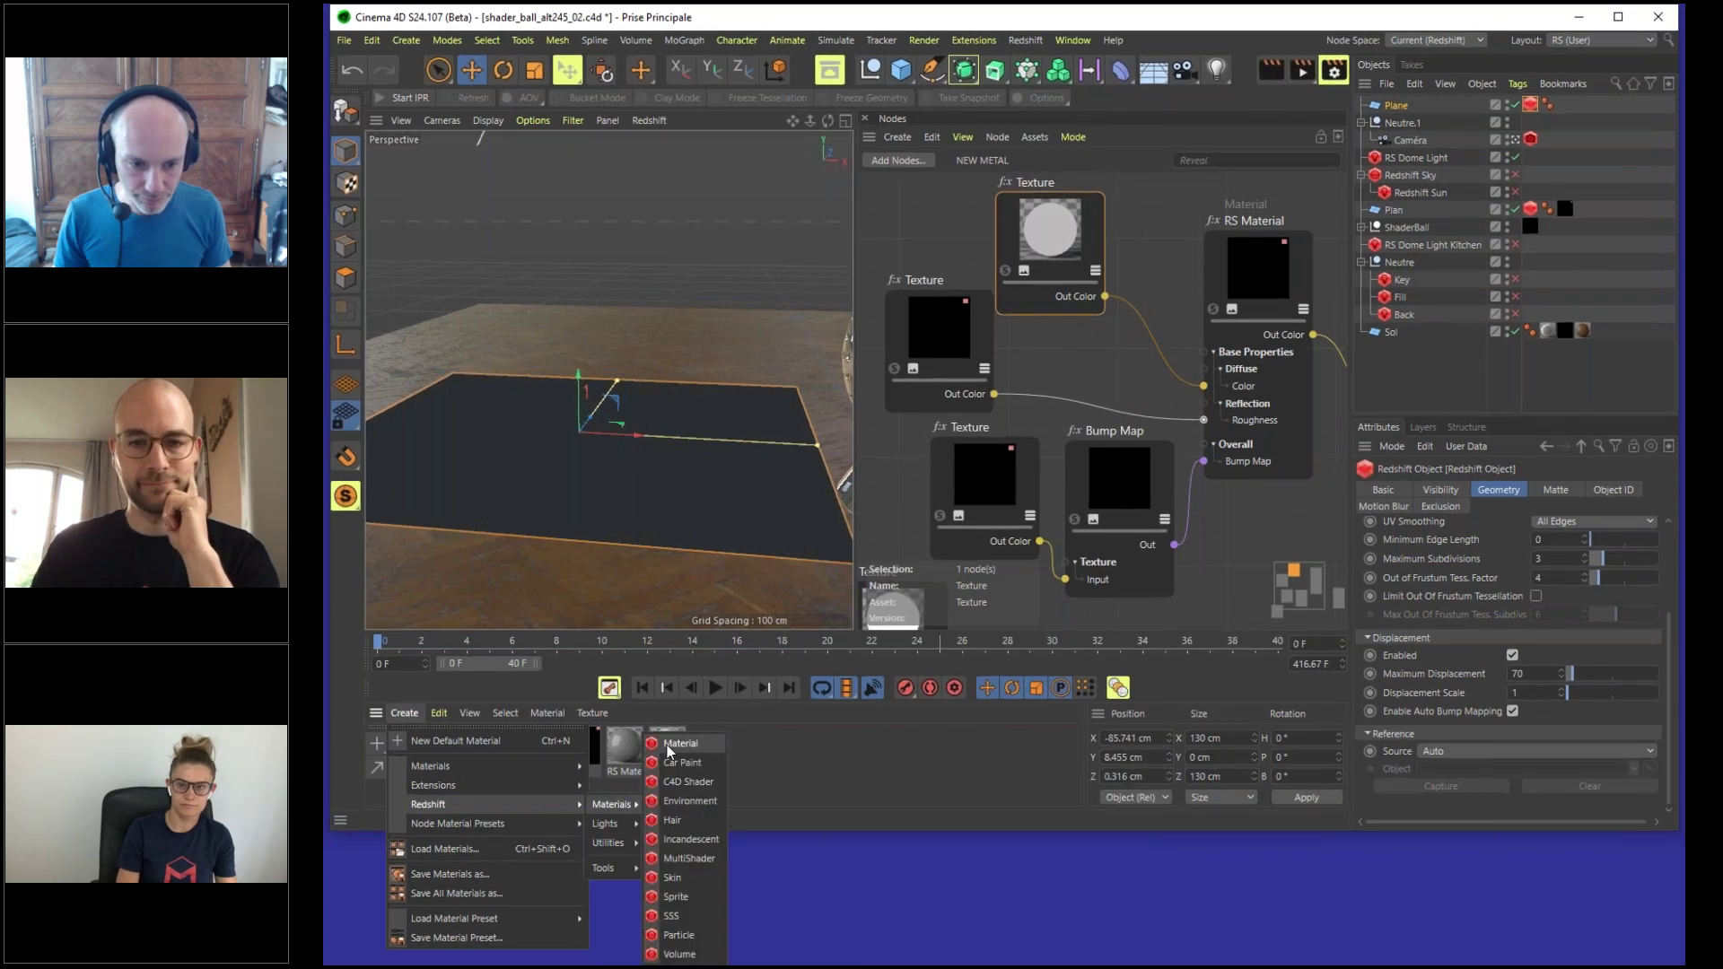
{"action": "left_click", "coordinate": [682, 808]}
{"action": "double_click", "coordinate": [376, 853]}
{"action": "type", "text": "TESTY"}
{"action": "key", "text": "BackSpace"}
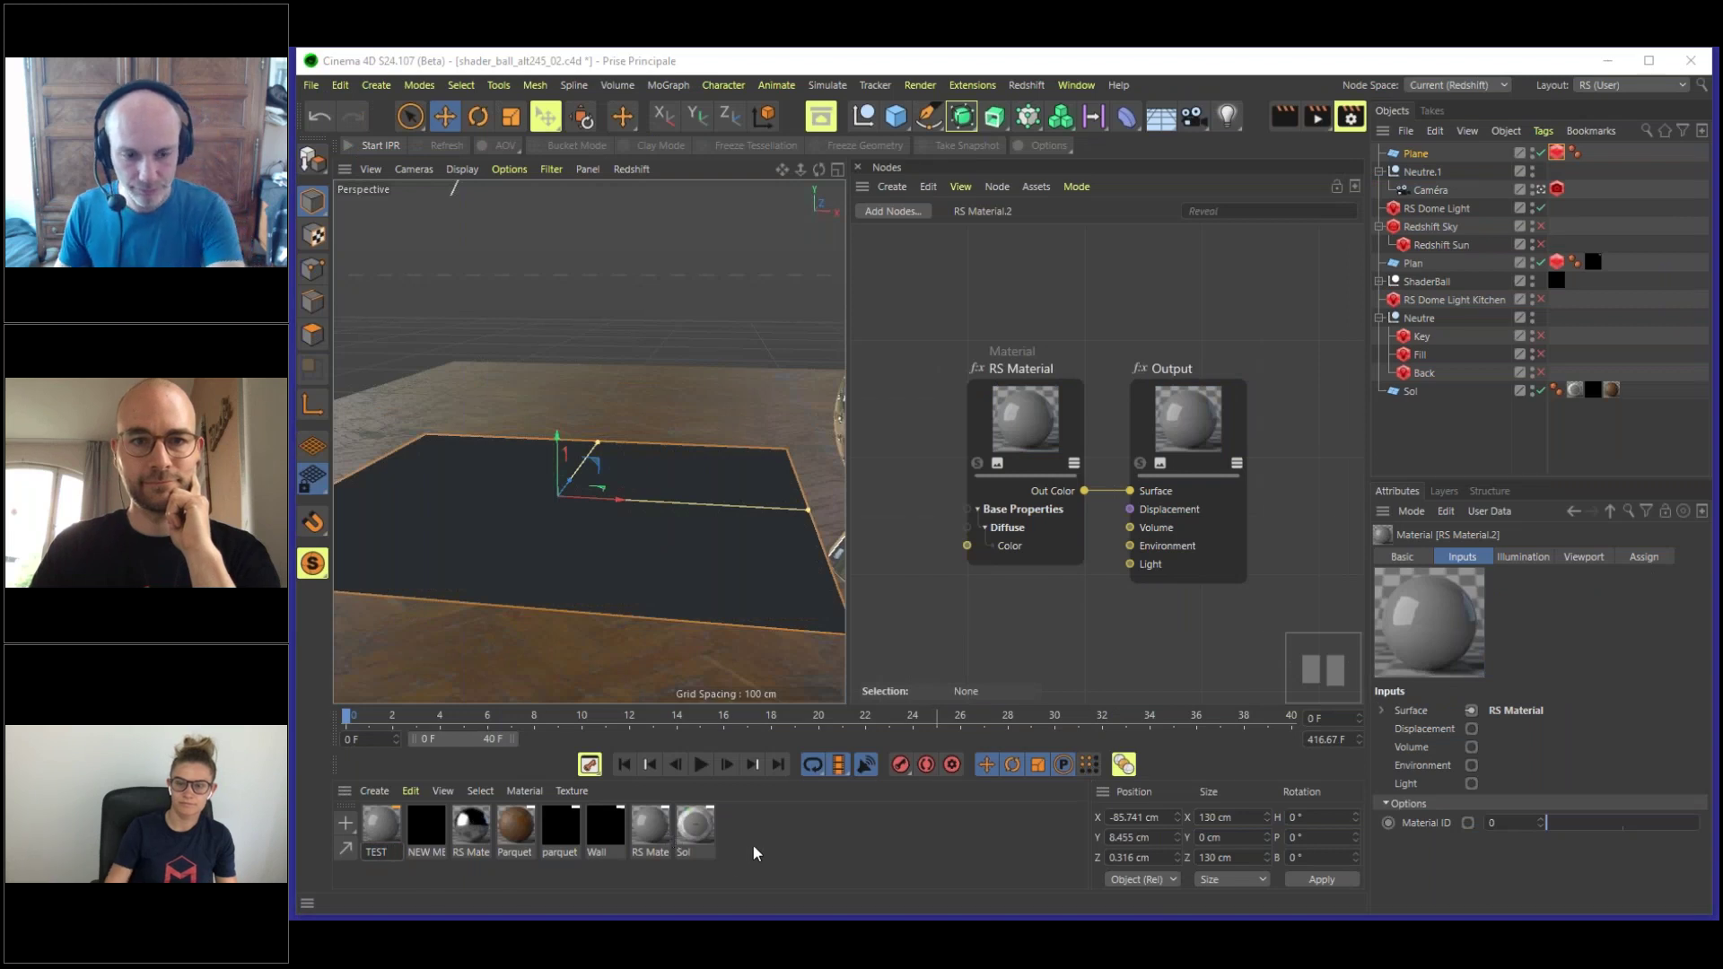
{"action": "key", "text": "Return"}
{"action": "left_click_drag", "start_coordinate": [605, 523], "coordinate": [515, 542]}
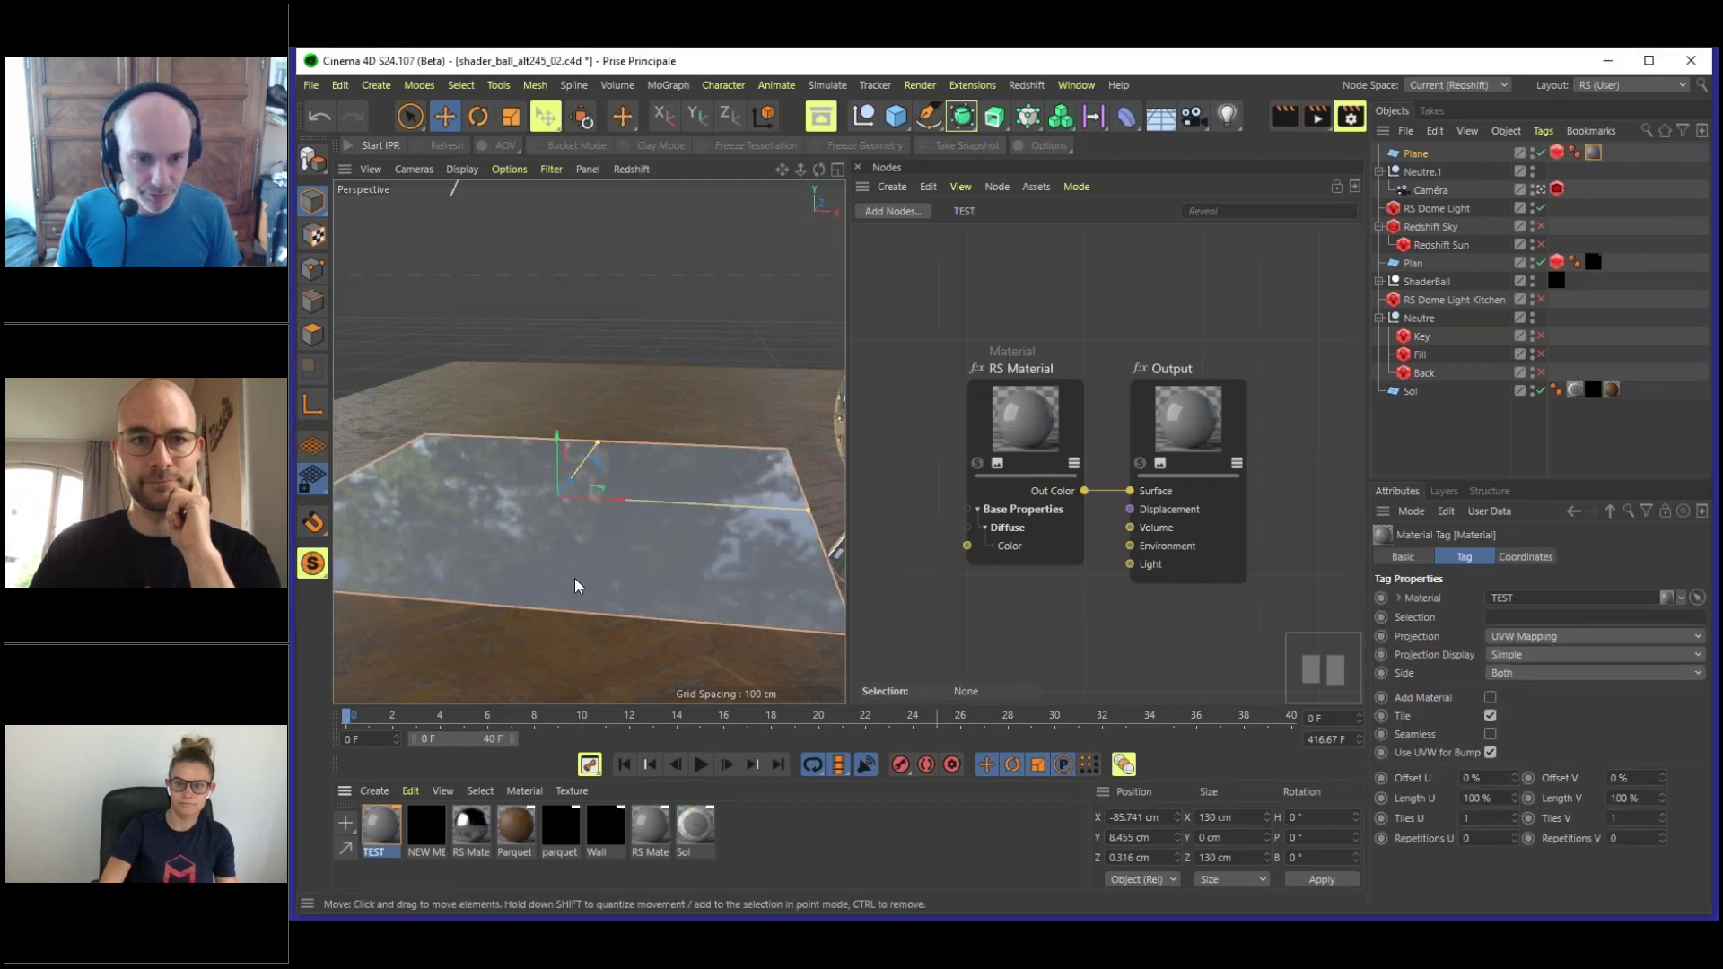
- Move the TEST graph's RS Material and Output nodes up and to the right
{"action": "left_click", "coordinate": [381, 822]}
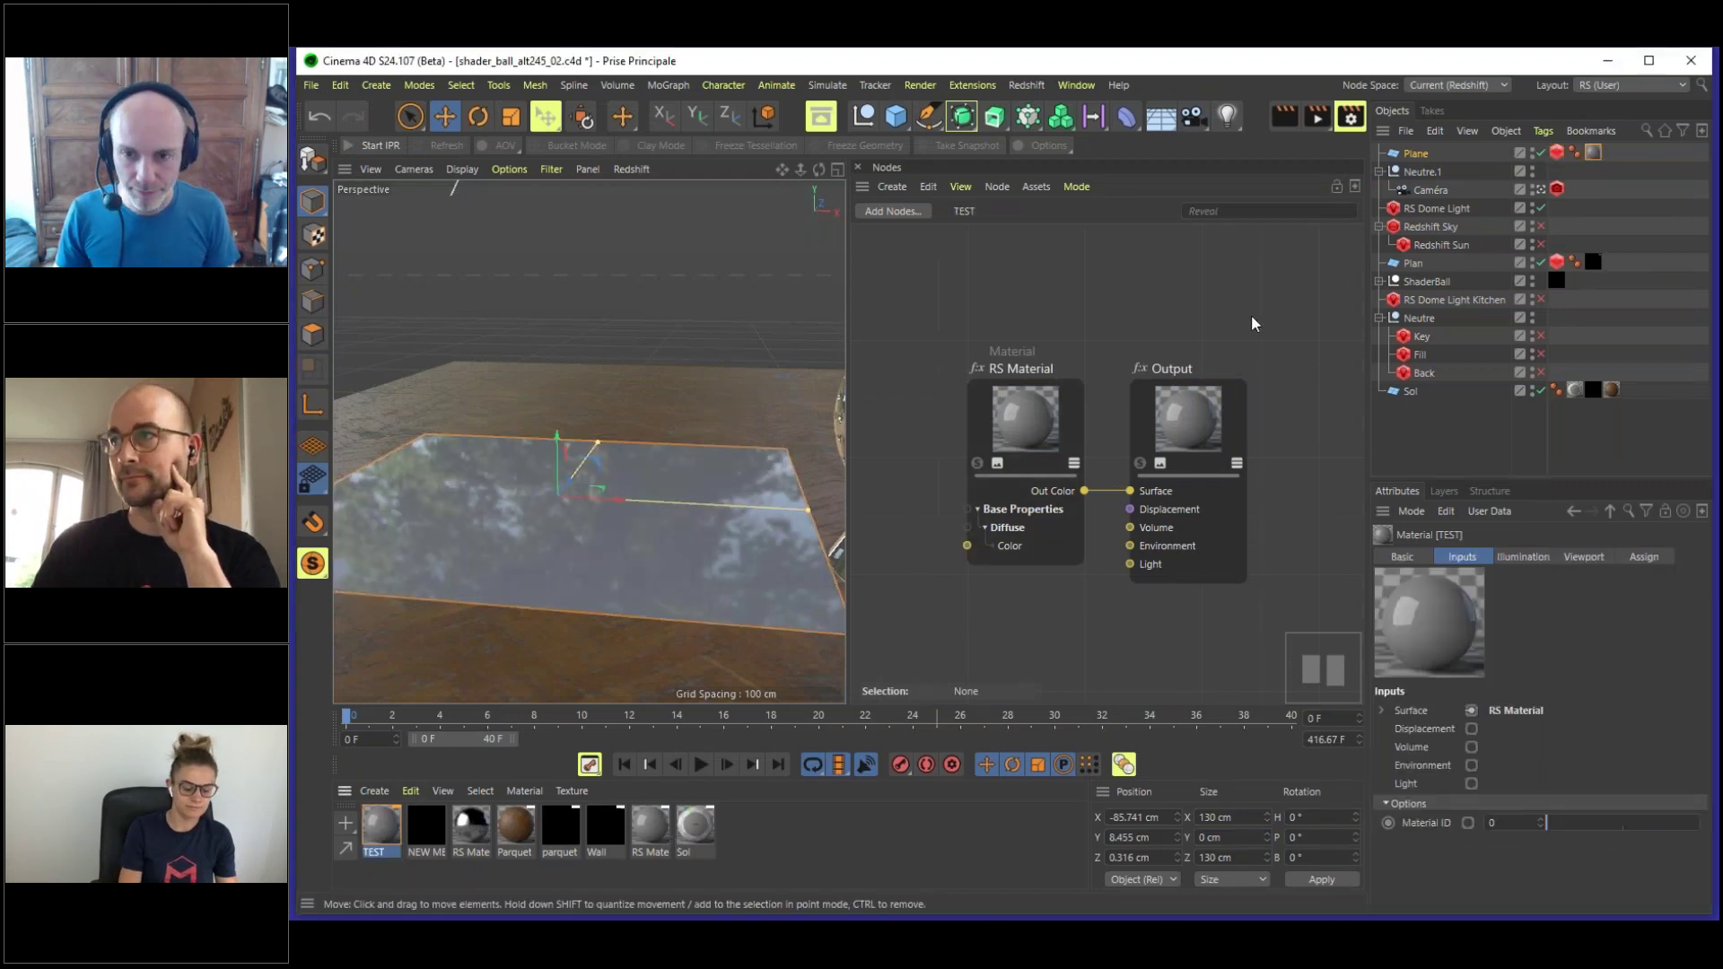
{"action": "left_click_drag", "start_coordinate": [1252, 314], "coordinate": [866, 528]}
{"action": "left_click_drag", "start_coordinate": [1177, 384], "coordinate": [1285, 323]}
{"action": "left_click", "coordinate": [943, 278]}
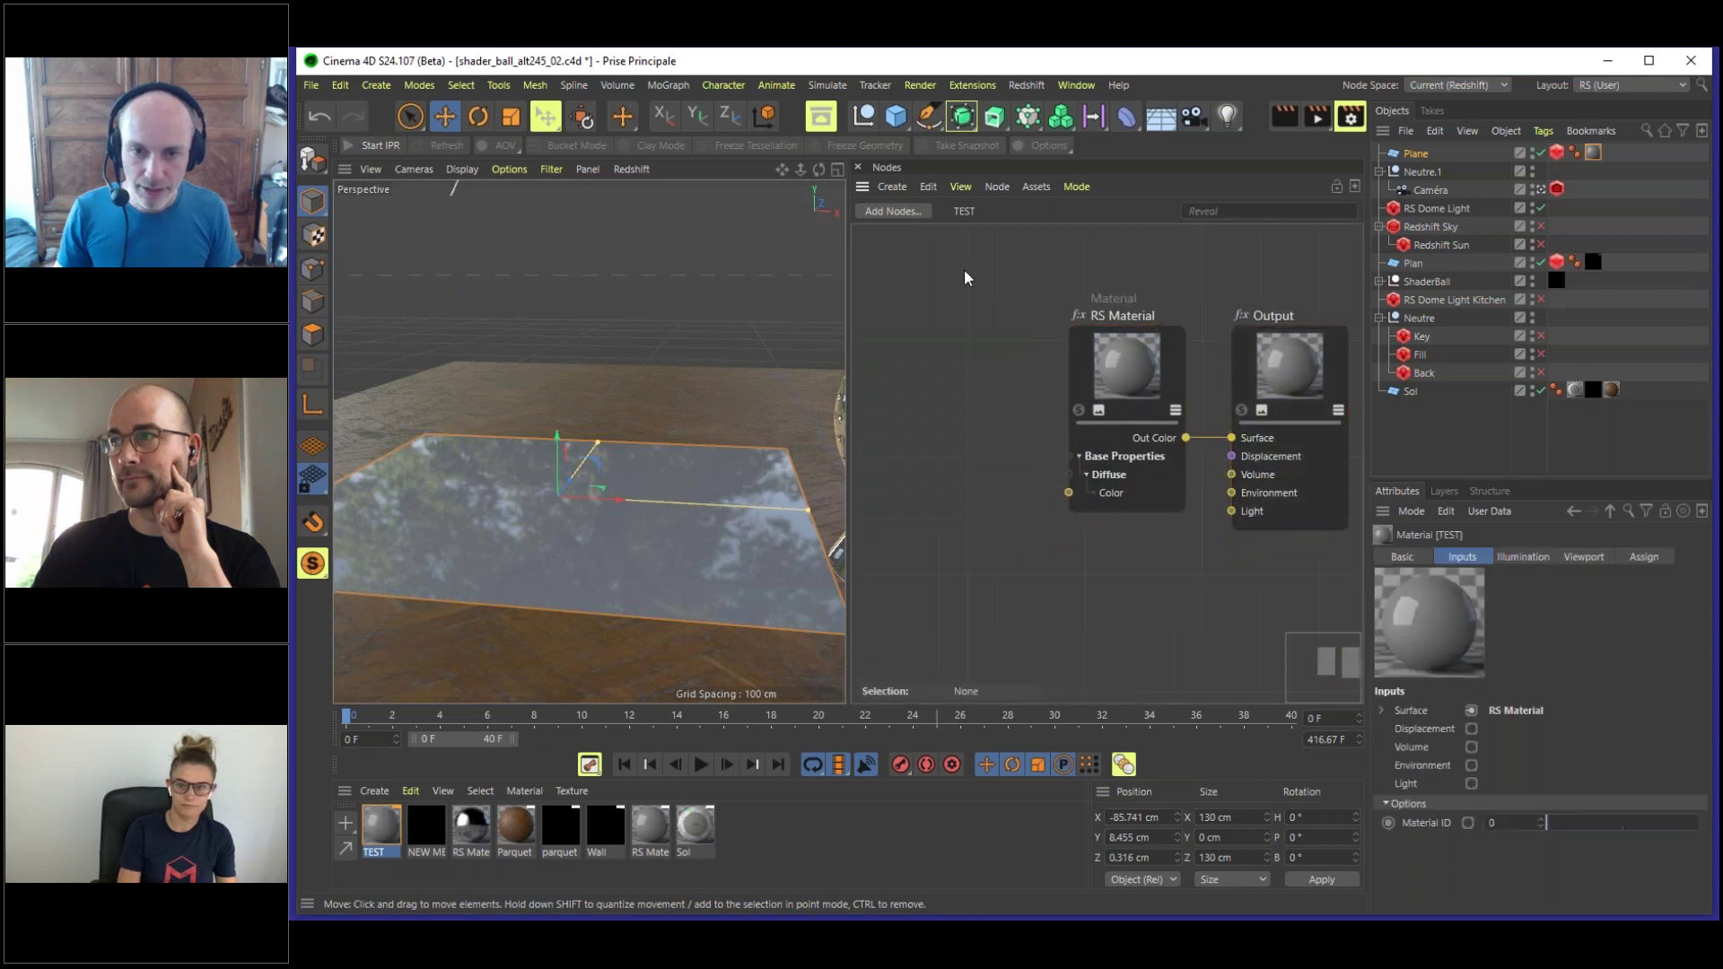
{"action": "double_click", "coordinate": [902, 300]}
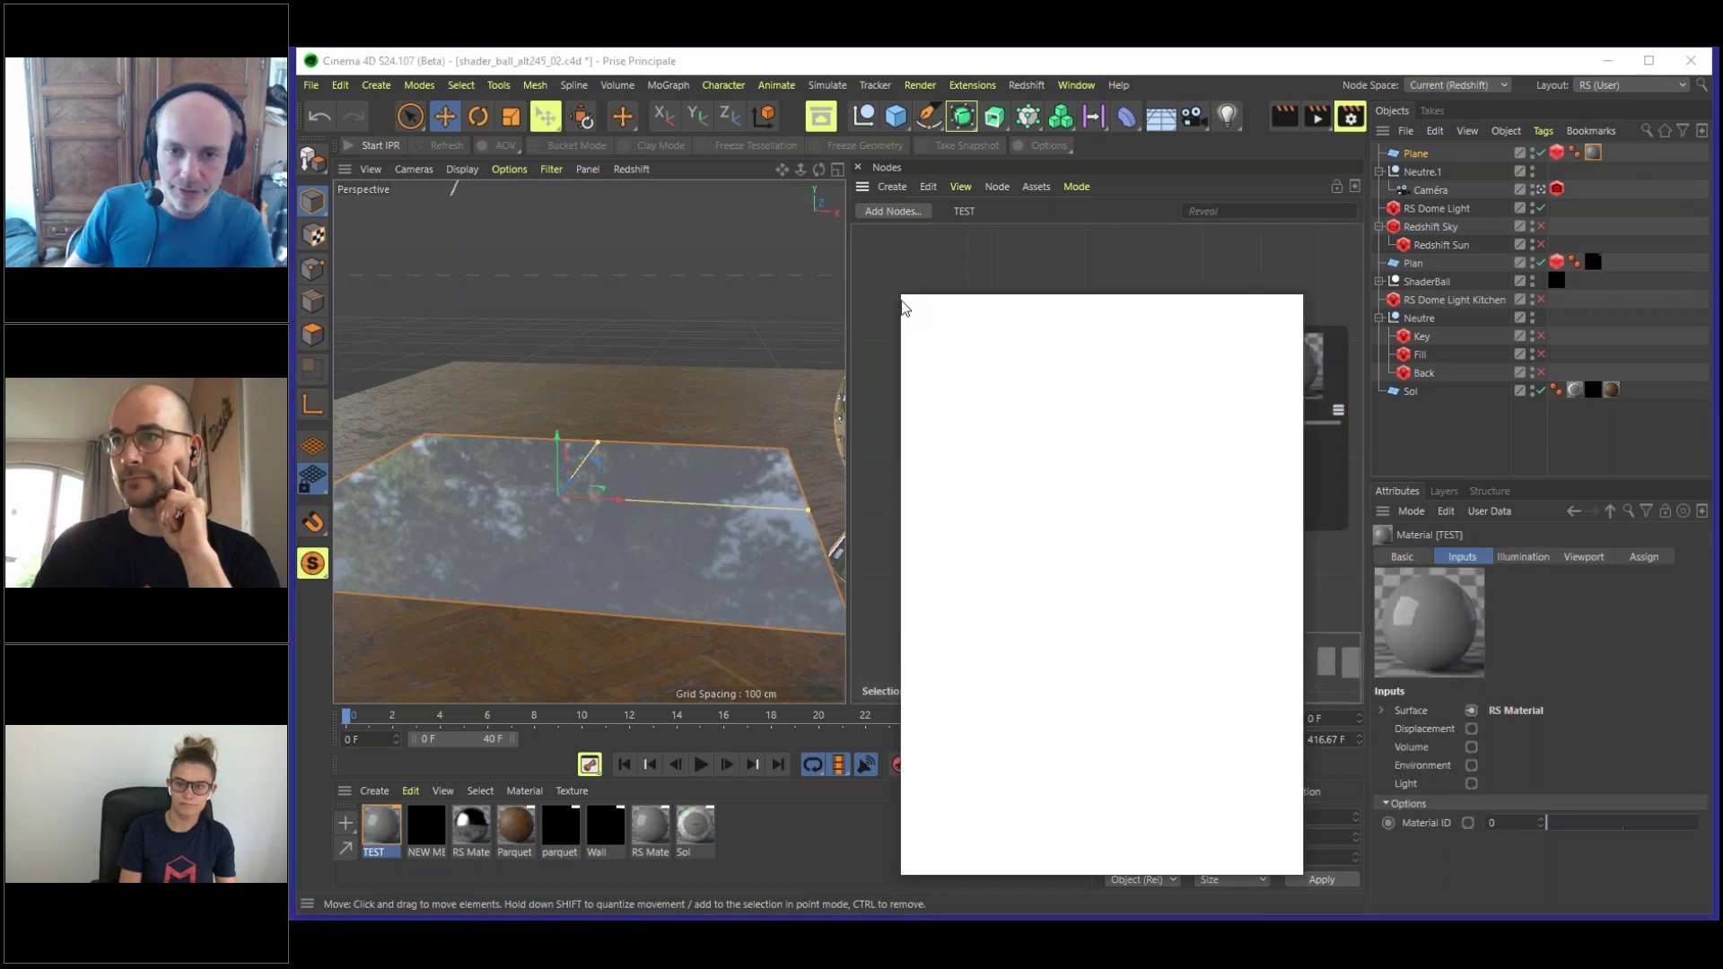
- Add a Displacement node and a Ramp node to the TEST material graph
{"action": "type", "text": "disp"}
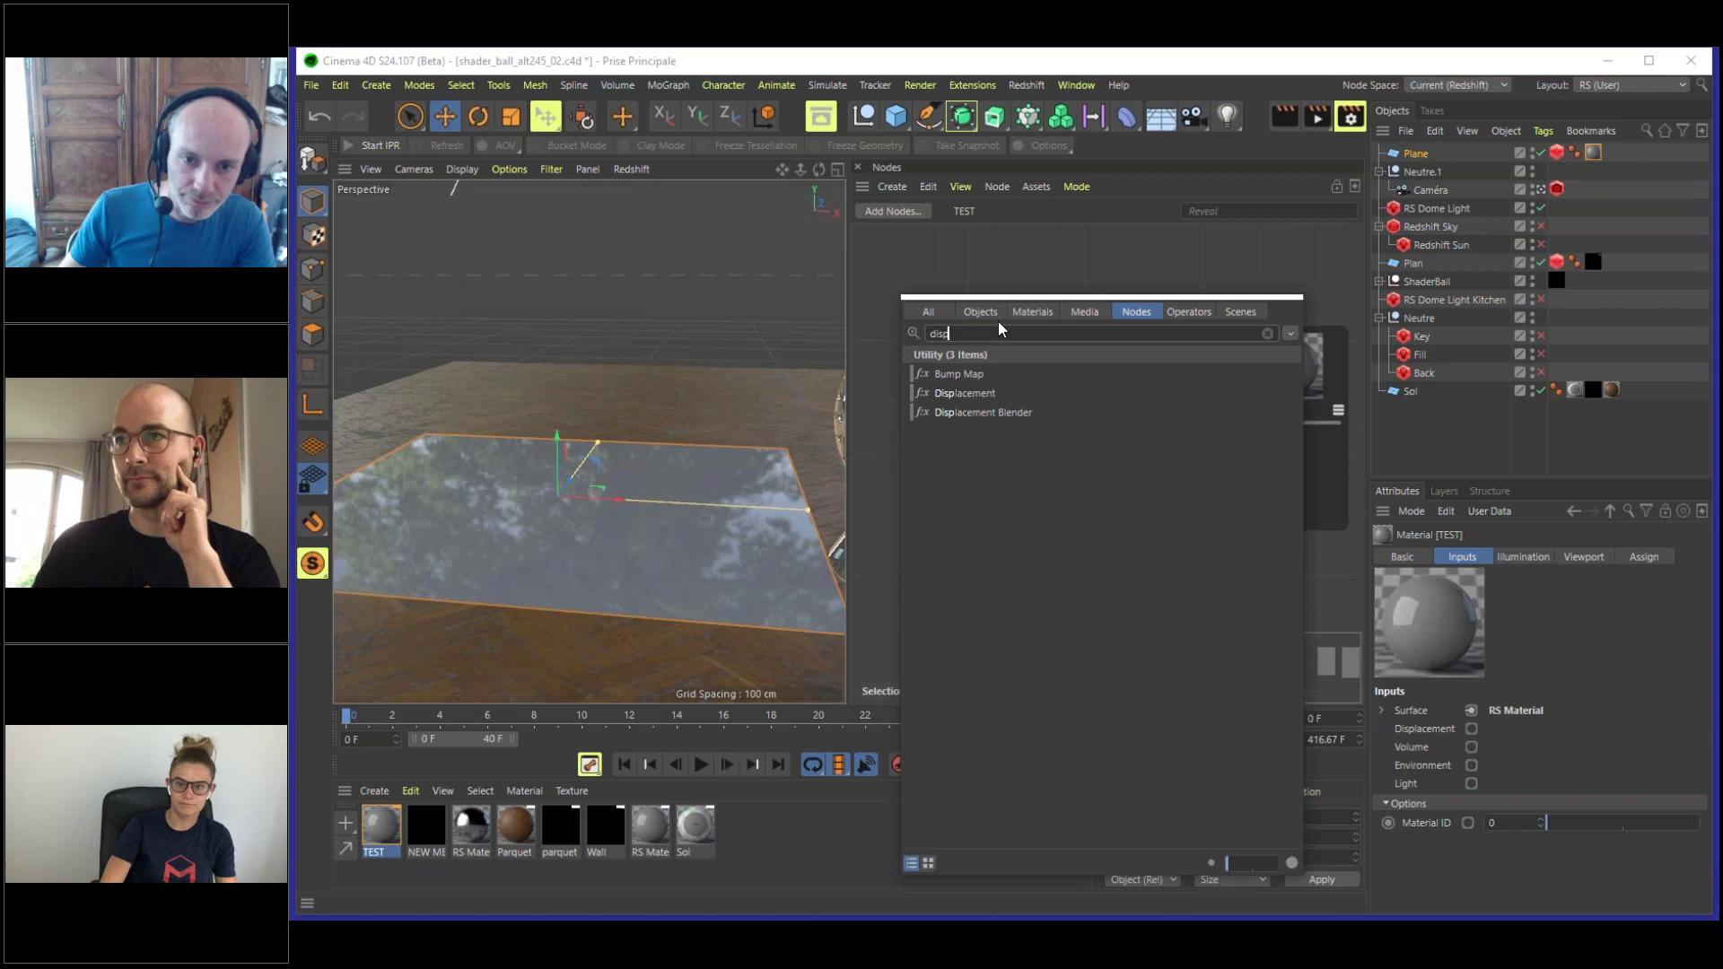
{"action": "mouse_move", "coordinate": [976, 392]}
{"action": "left_mouse_down"}
{"action": "mouse_move", "coordinate": [1077, 262]}
{"action": "mouse_move", "coordinate": [1025, 251]}
{"action": "mouse_move", "coordinate": [1079, 267]}
{"action": "mouse_move", "coordinate": [966, 465]}
{"action": "mouse_move", "coordinate": [972, 424]}
{"action": "left_mouse_up"}
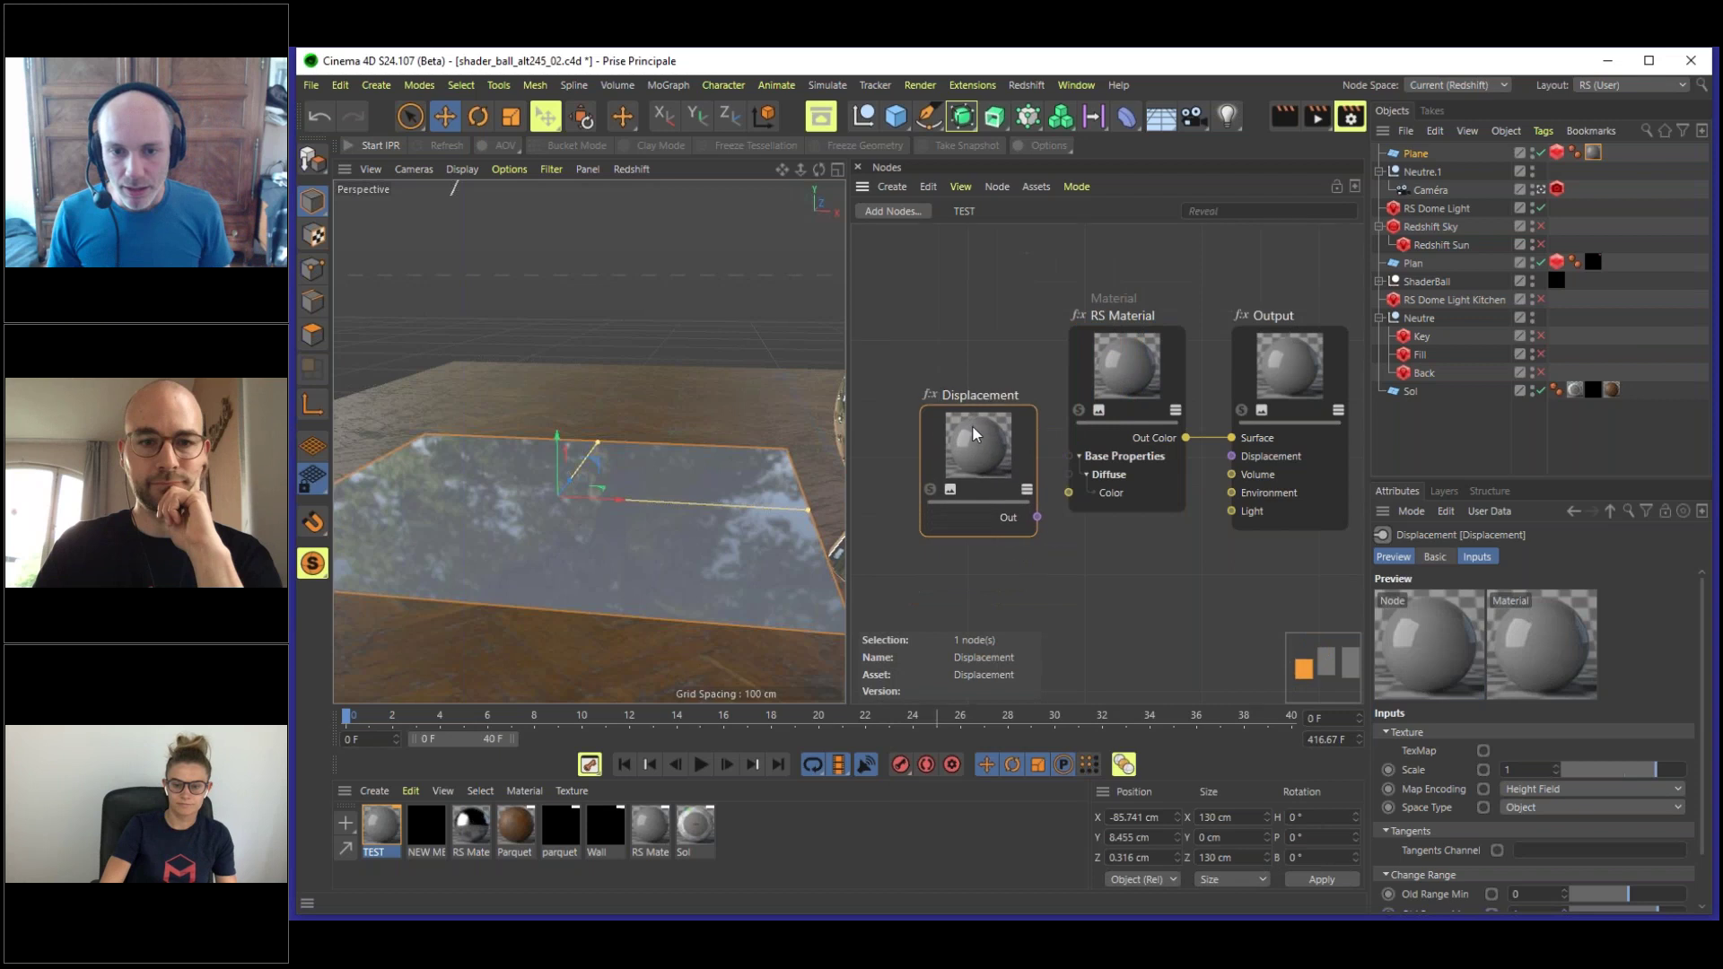
{"action": "double_click", "coordinate": [935, 273]}
{"action": "type", "text": "ramp"}
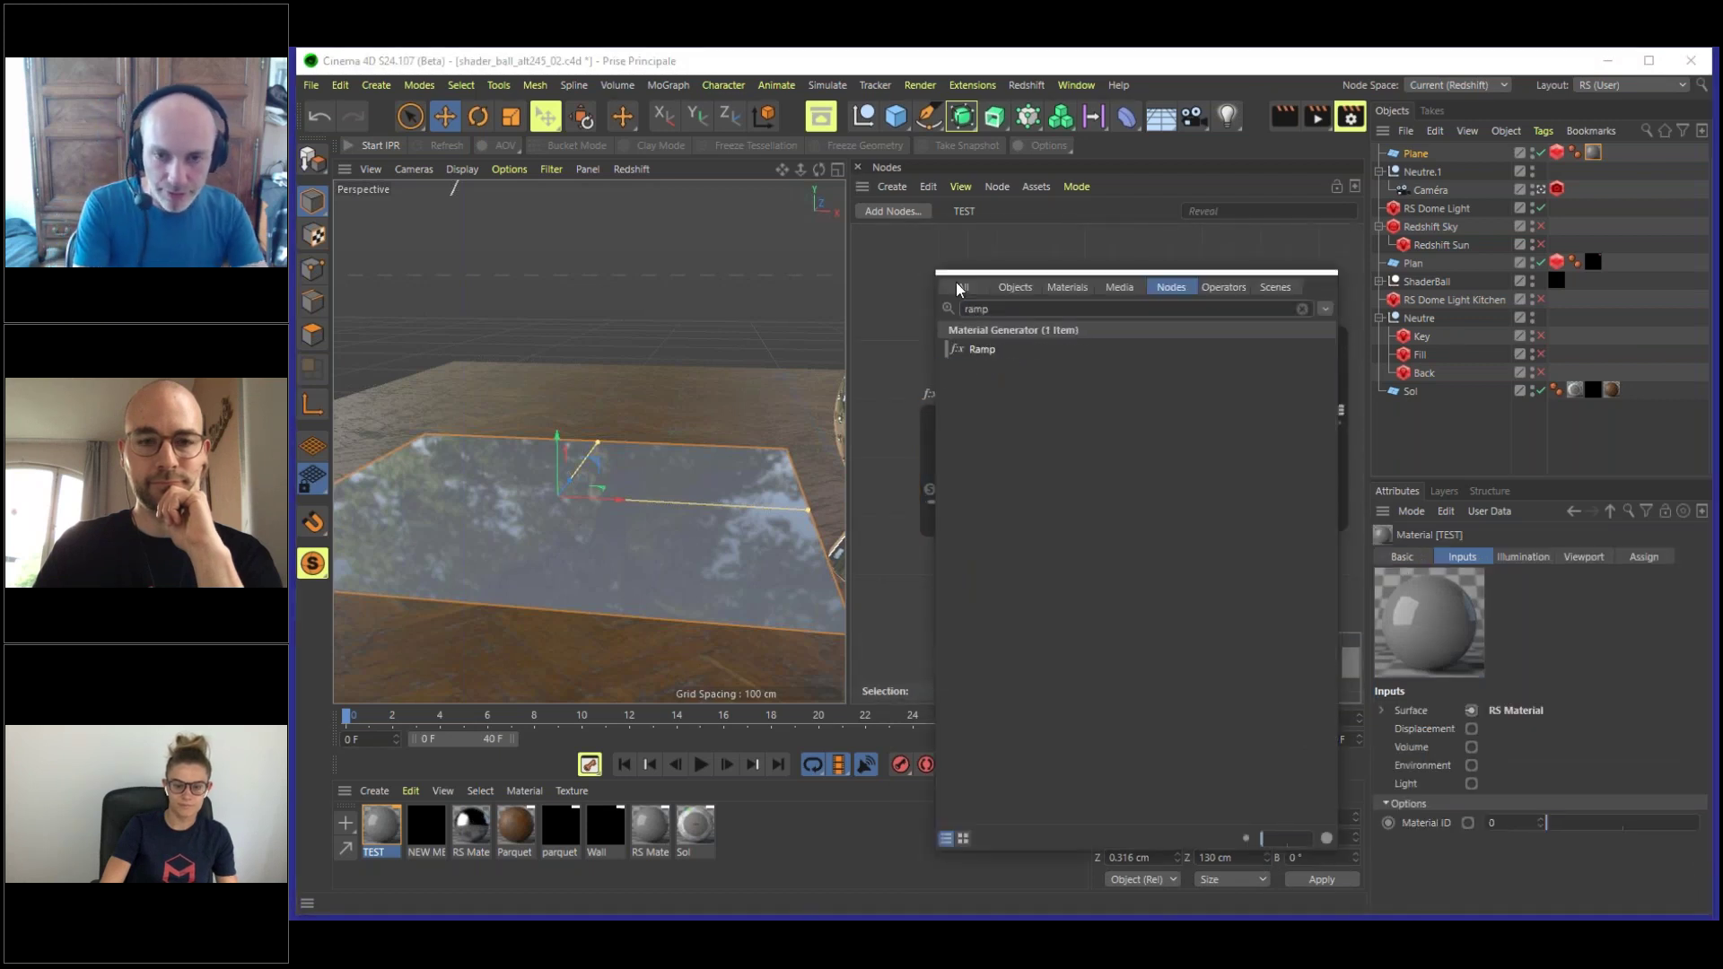
{"action": "left_click", "coordinate": [980, 351]}
{"action": "left_click_drag", "start_coordinate": [1118, 417], "coordinate": [948, 248]}
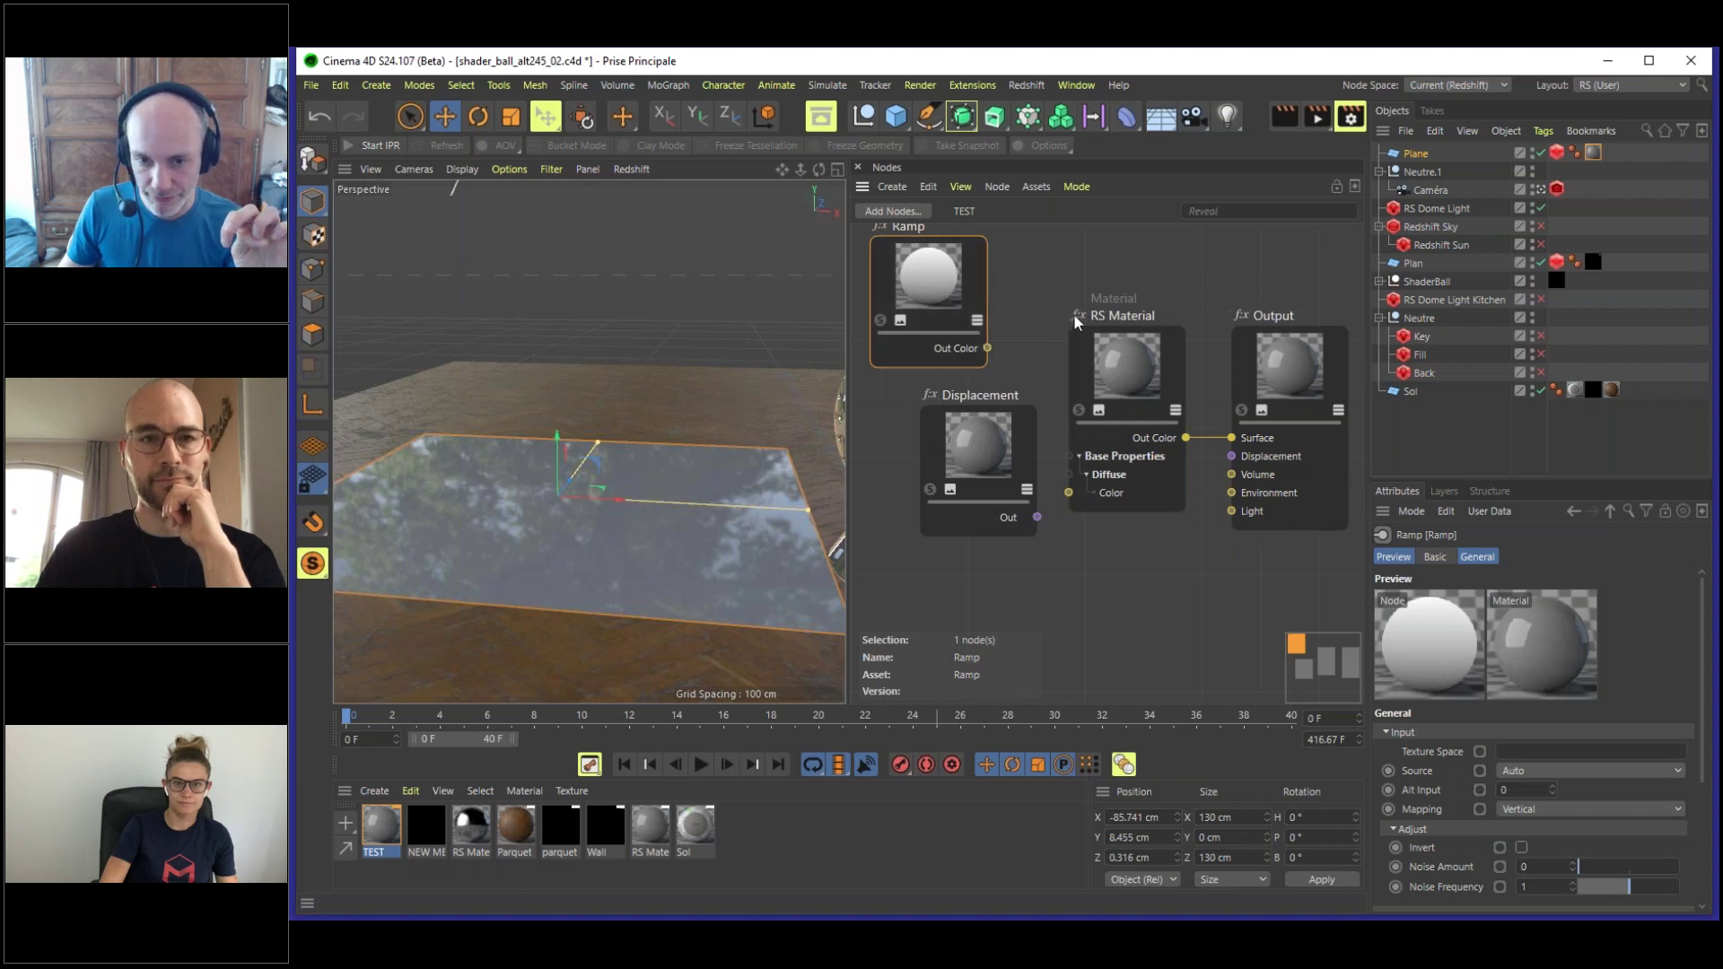
{"action": "middle_click_drag", "start_coordinate": [1074, 315], "coordinate": [1216, 327]}
{"action": "left_click_drag", "start_coordinate": [1031, 271], "coordinate": [931, 316]}
- Wire the Ramp's Out Color into the Displacement node's TexMap input
{"action": "left_click_drag", "start_coordinate": [1032, 408], "coordinate": [1111, 482]}
{"action": "mouse_move", "coordinate": [1170, 494]}
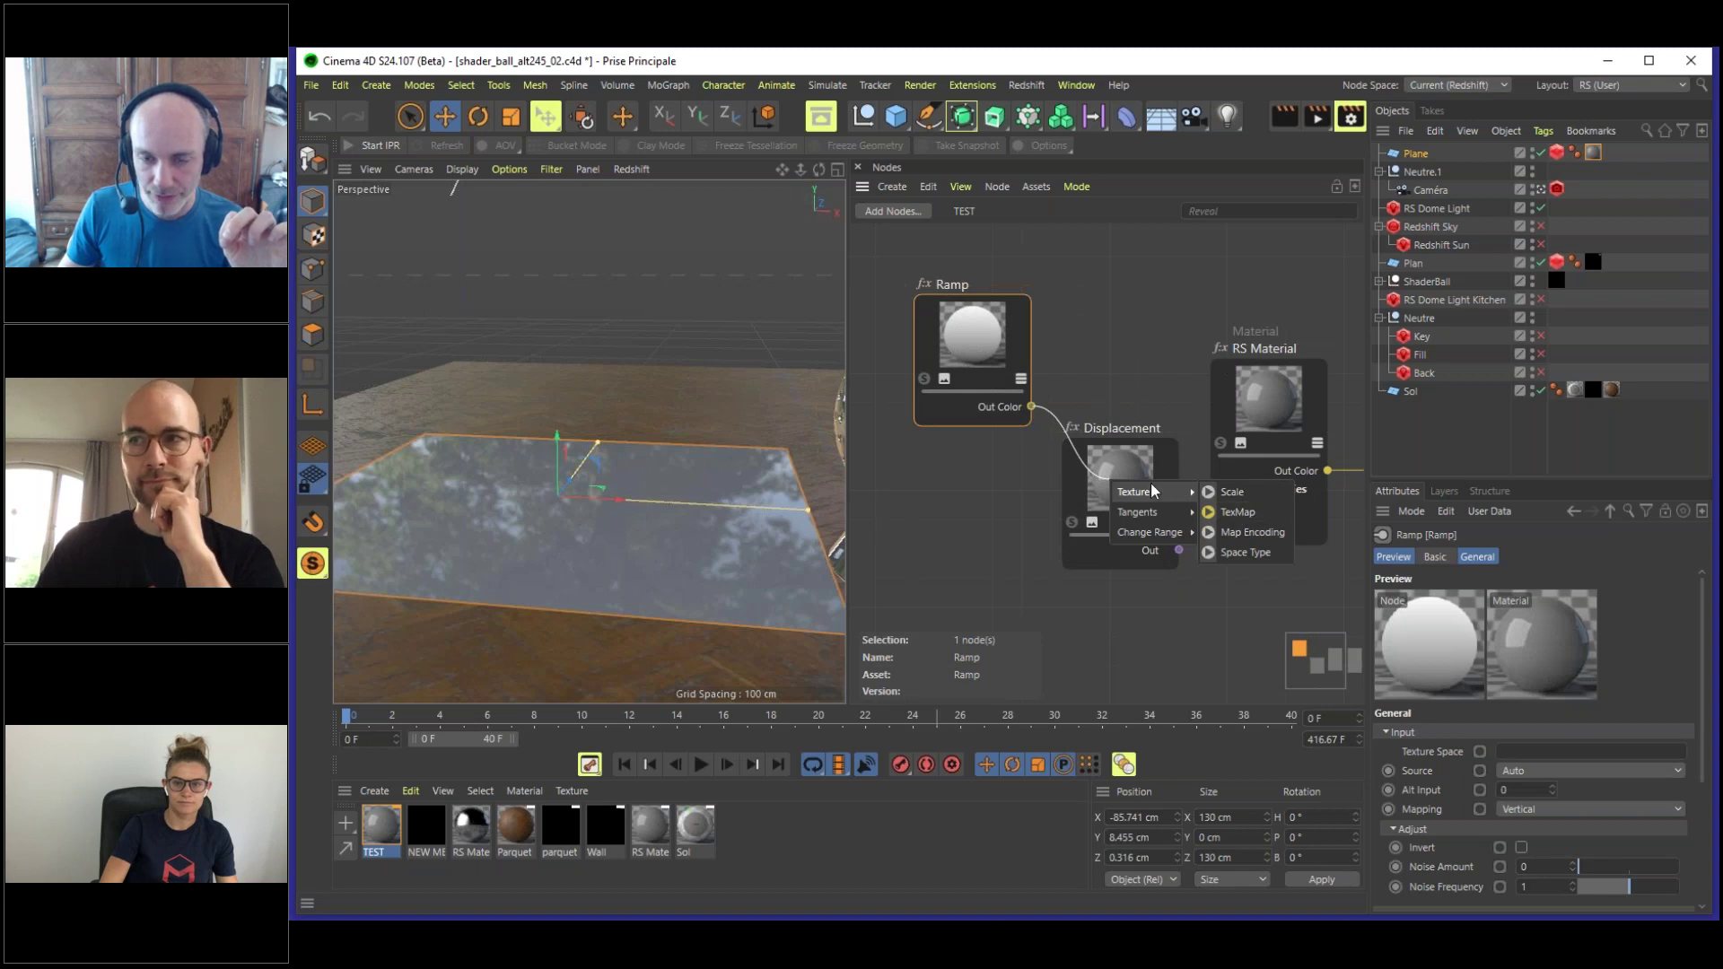
{"action": "left_click", "coordinate": [1208, 513]}
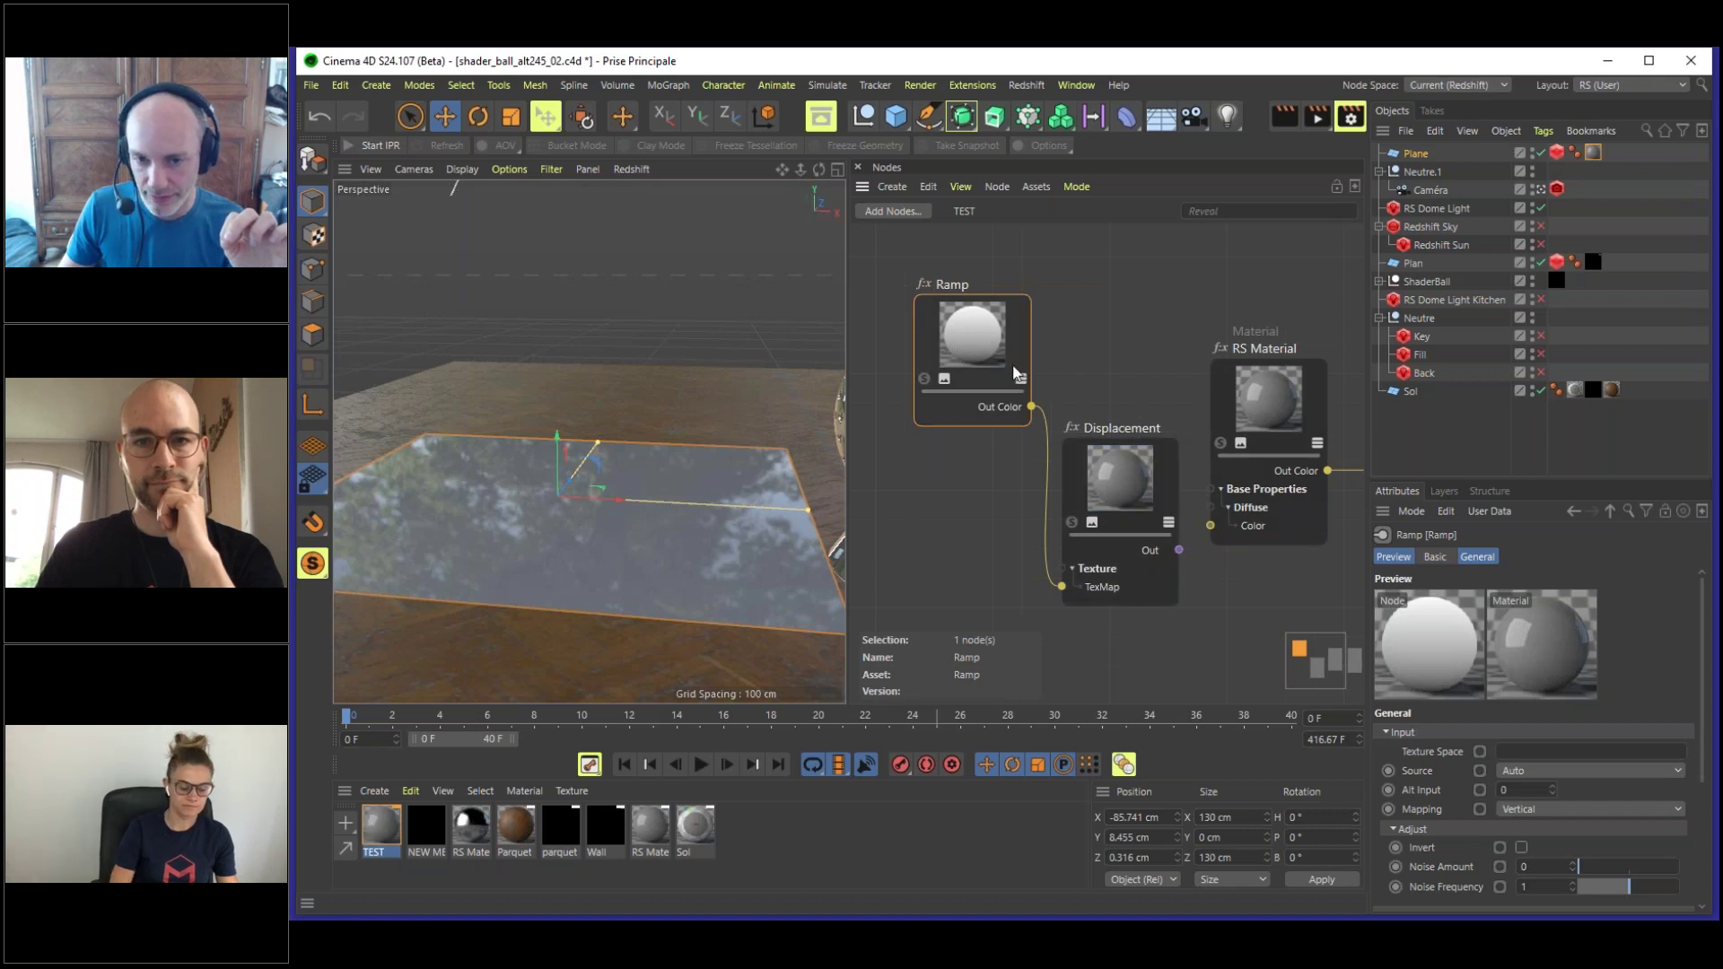
{"action": "left_click_drag", "start_coordinate": [1032, 407], "coordinate": [1136, 484]}
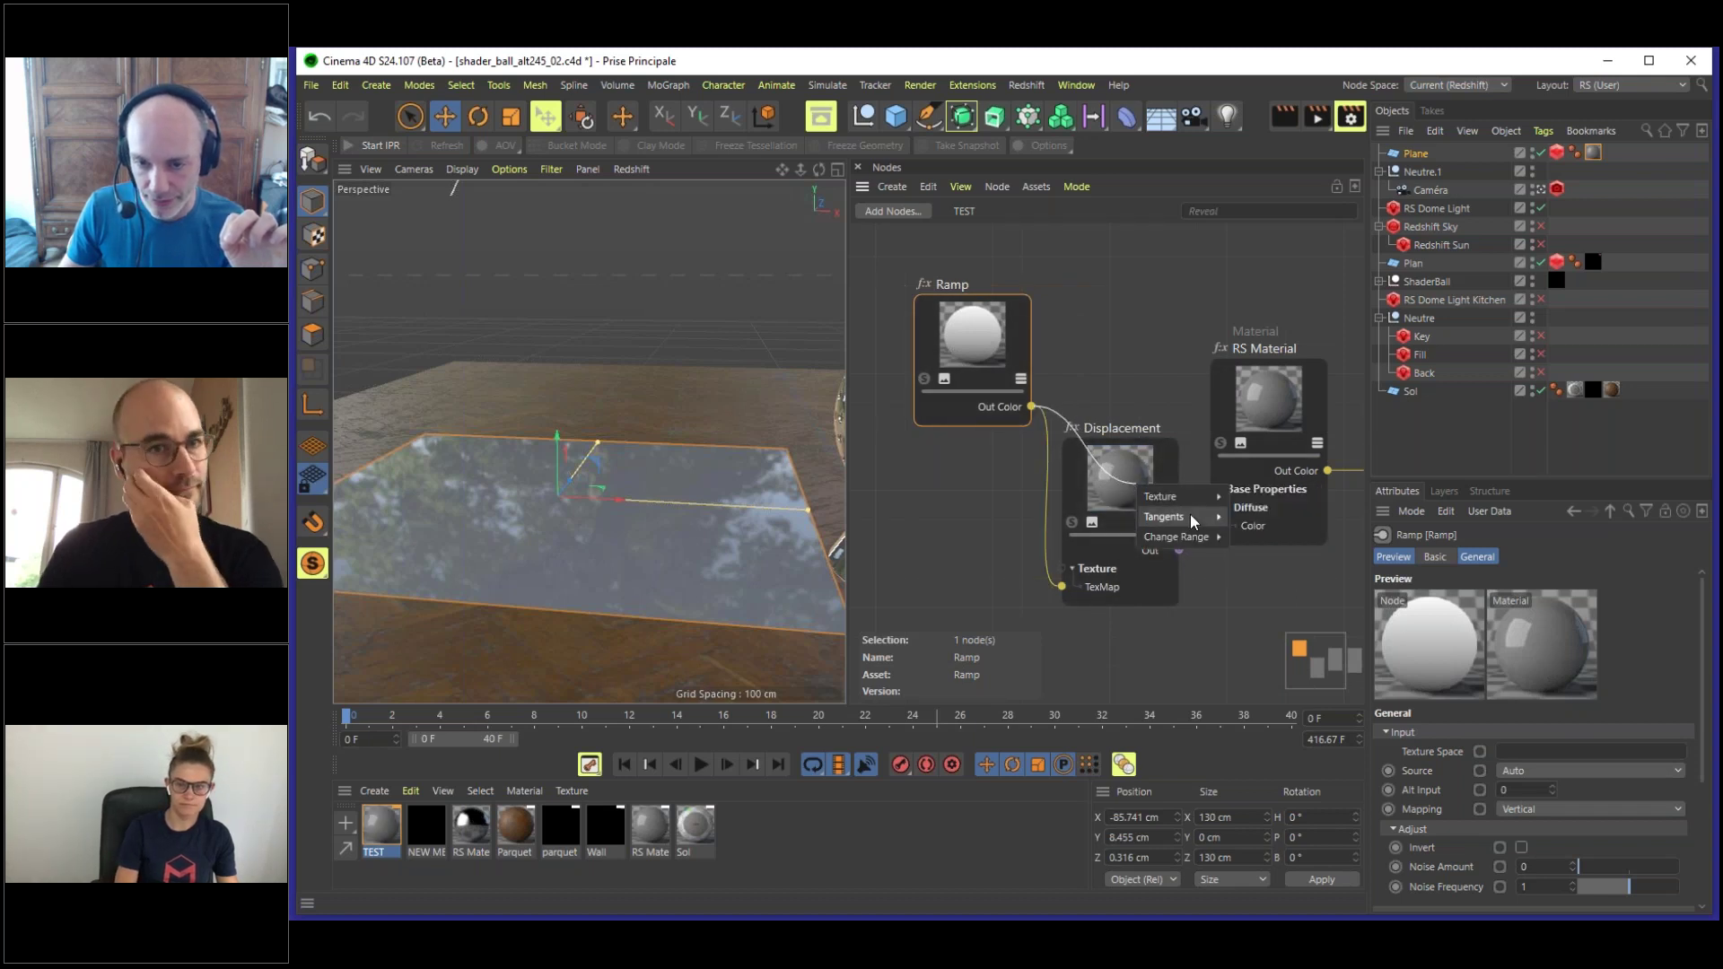
{"action": "mouse_move", "coordinate": [1193, 499]}
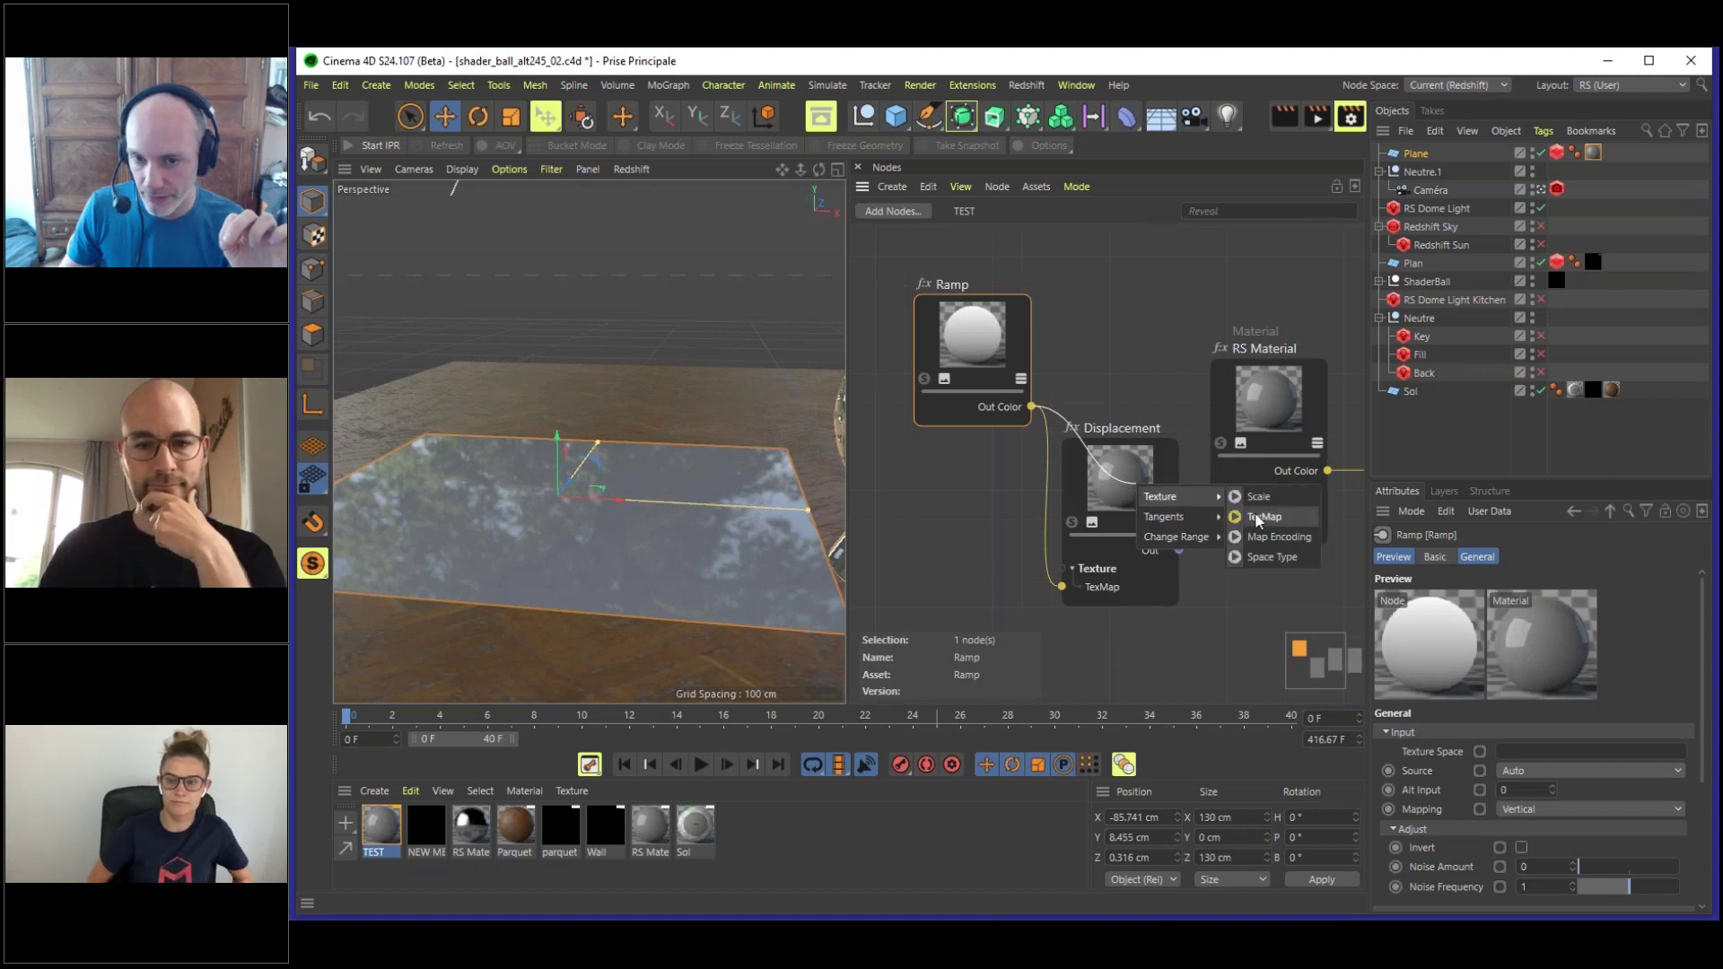
{"action": "left_click", "coordinate": [1054, 383]}
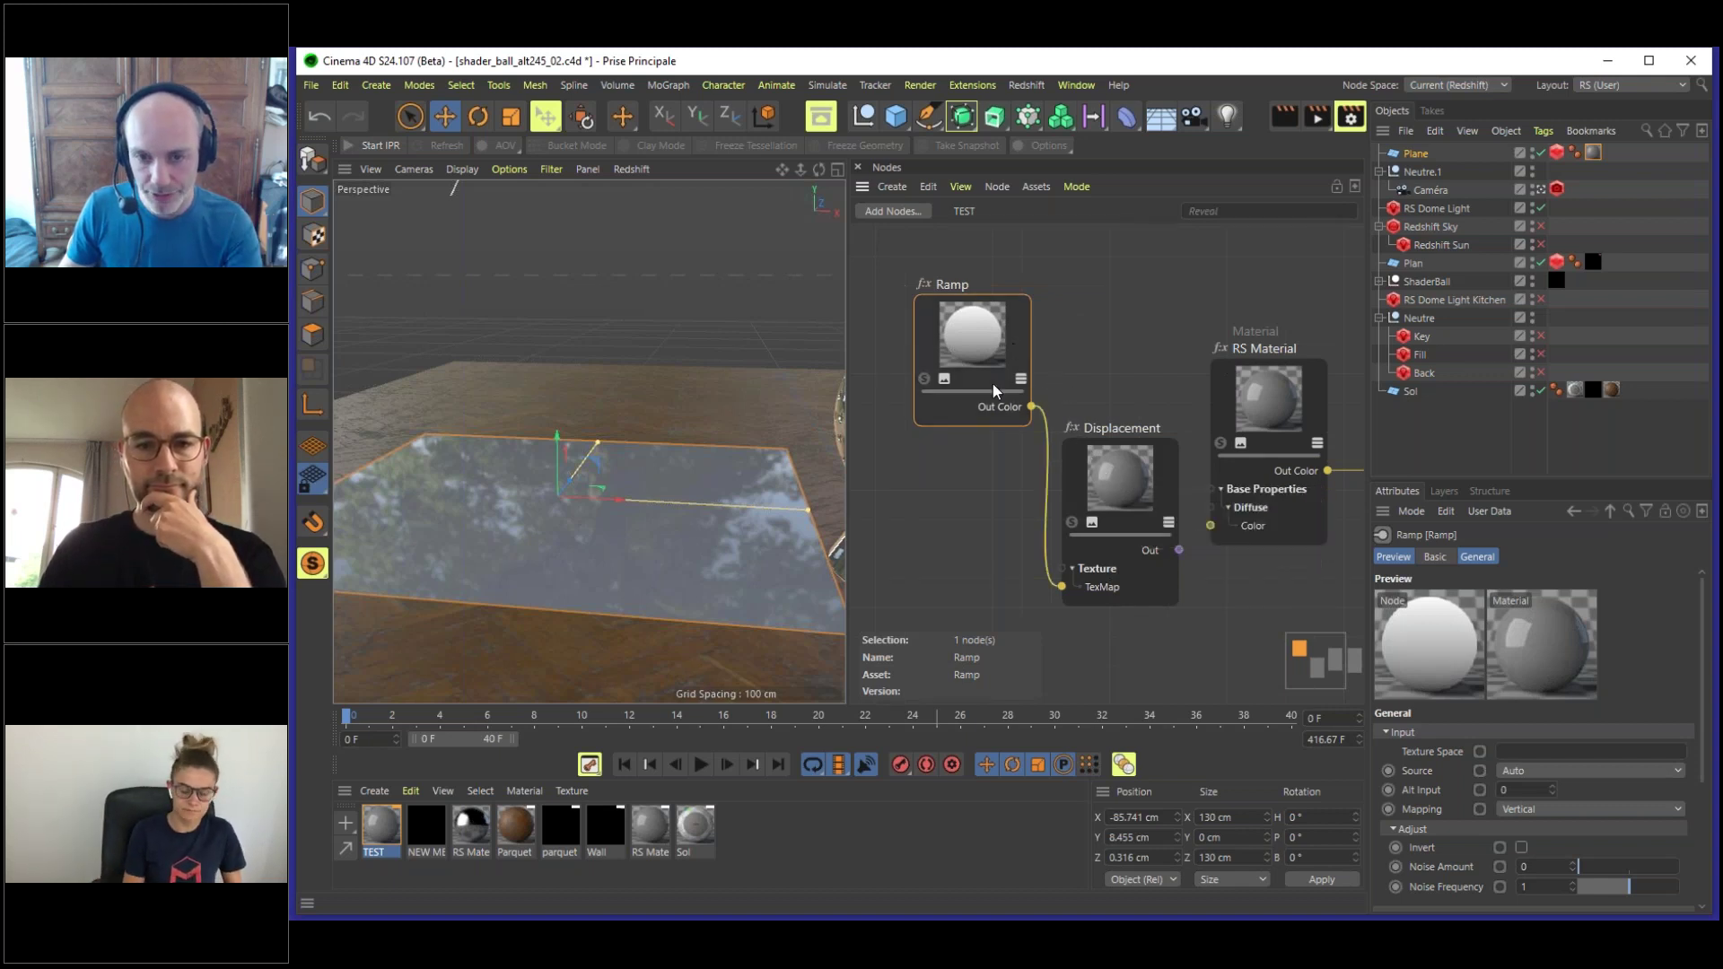
{"action": "left_click_drag", "start_coordinate": [990, 370], "coordinate": [948, 365]}
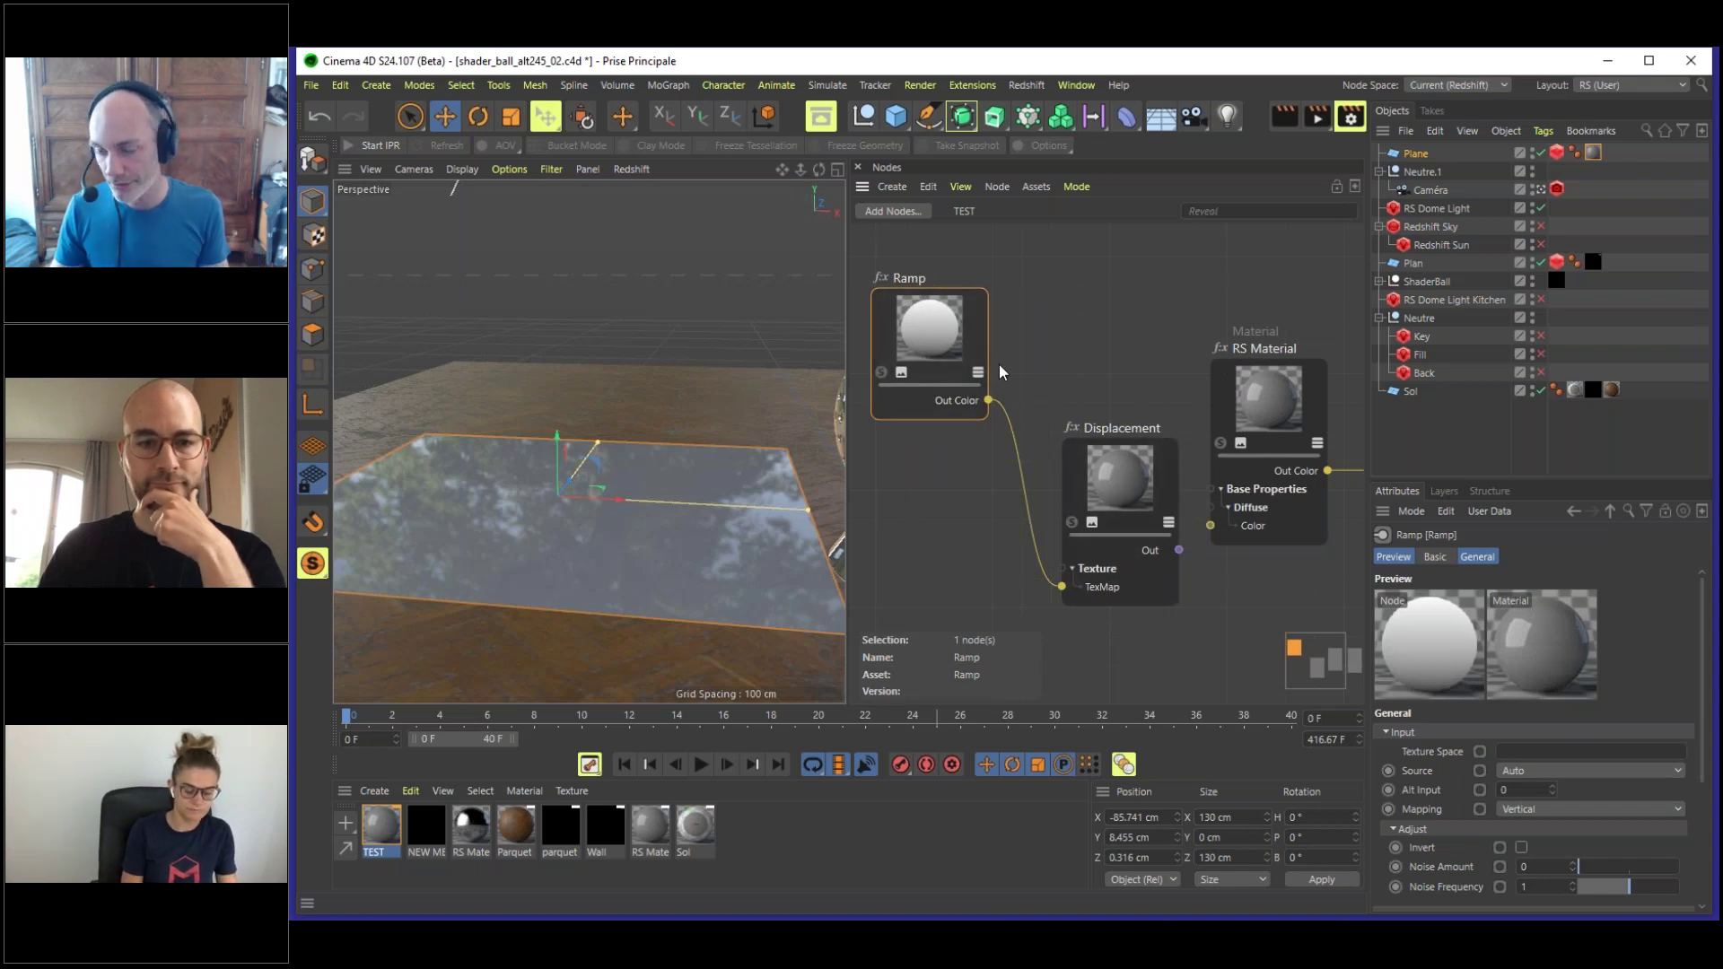
{"action": "mouse_move", "coordinate": [1099, 440]}
{"action": "left_mouse_down"}
{"action": "mouse_move", "coordinate": [1092, 407]}
{"action": "mouse_move", "coordinate": [1085, 438]}
{"action": "left_mouse_up"}
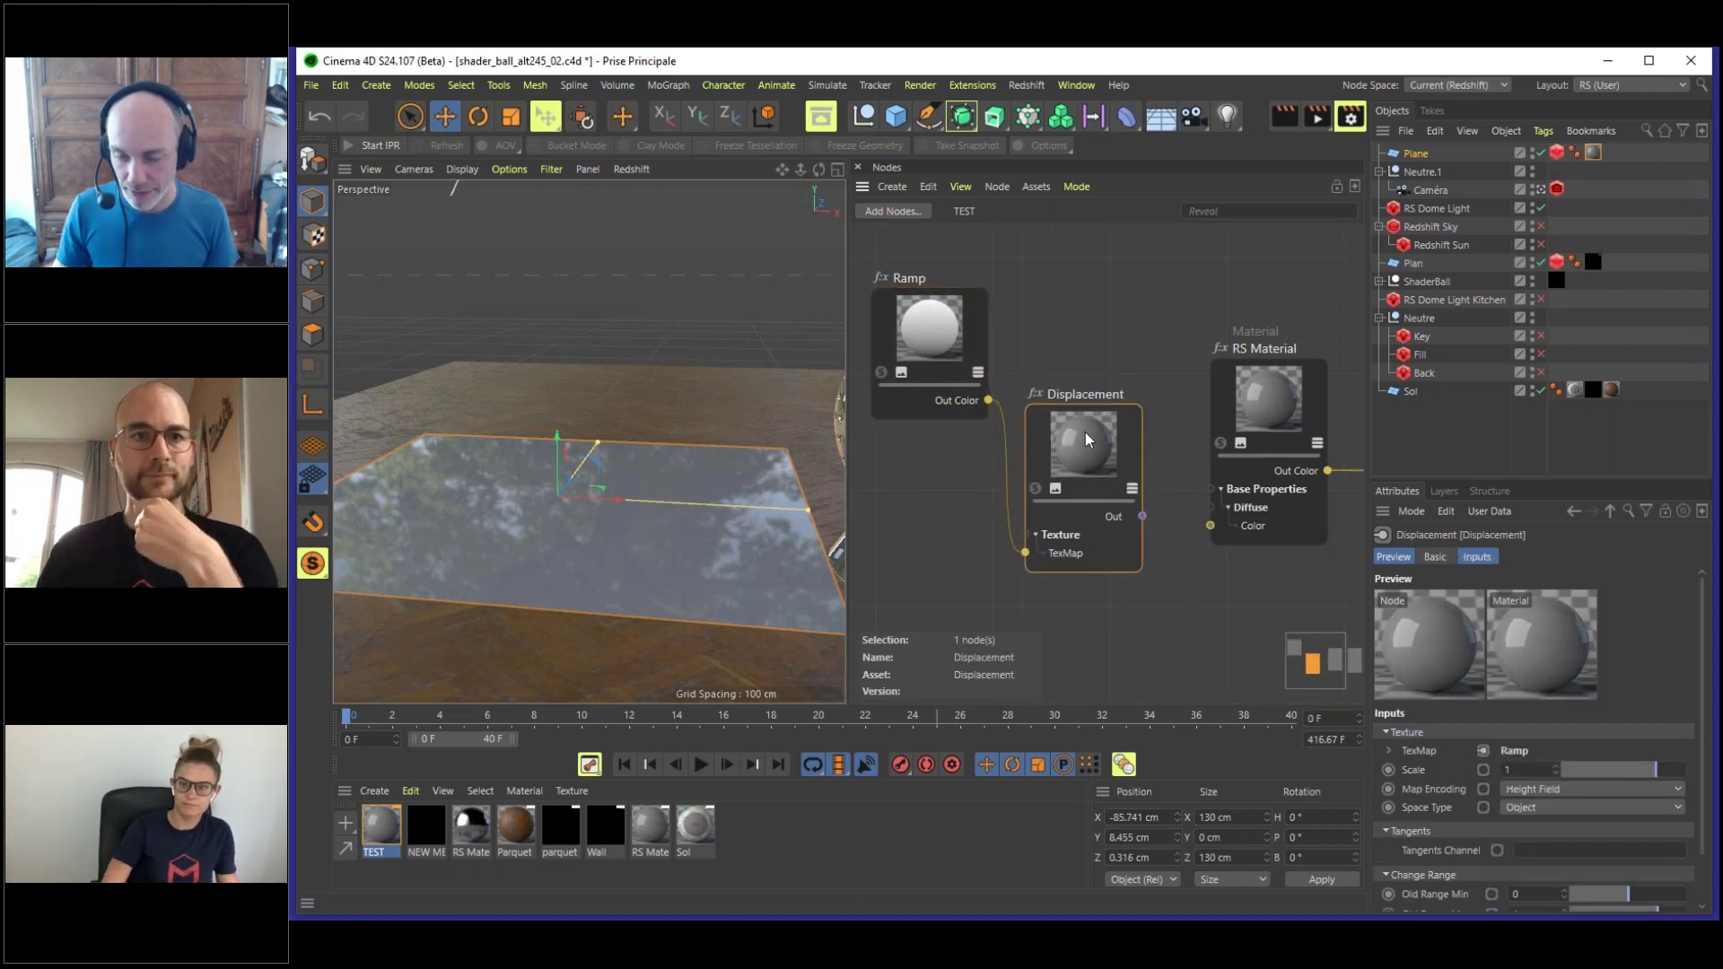
- Connect the Displacement node's Out to the Output node's Displacement input and tidy the layout
{"action": "middle_click_drag", "start_coordinate": [1267, 380], "coordinate": [1106, 355]}
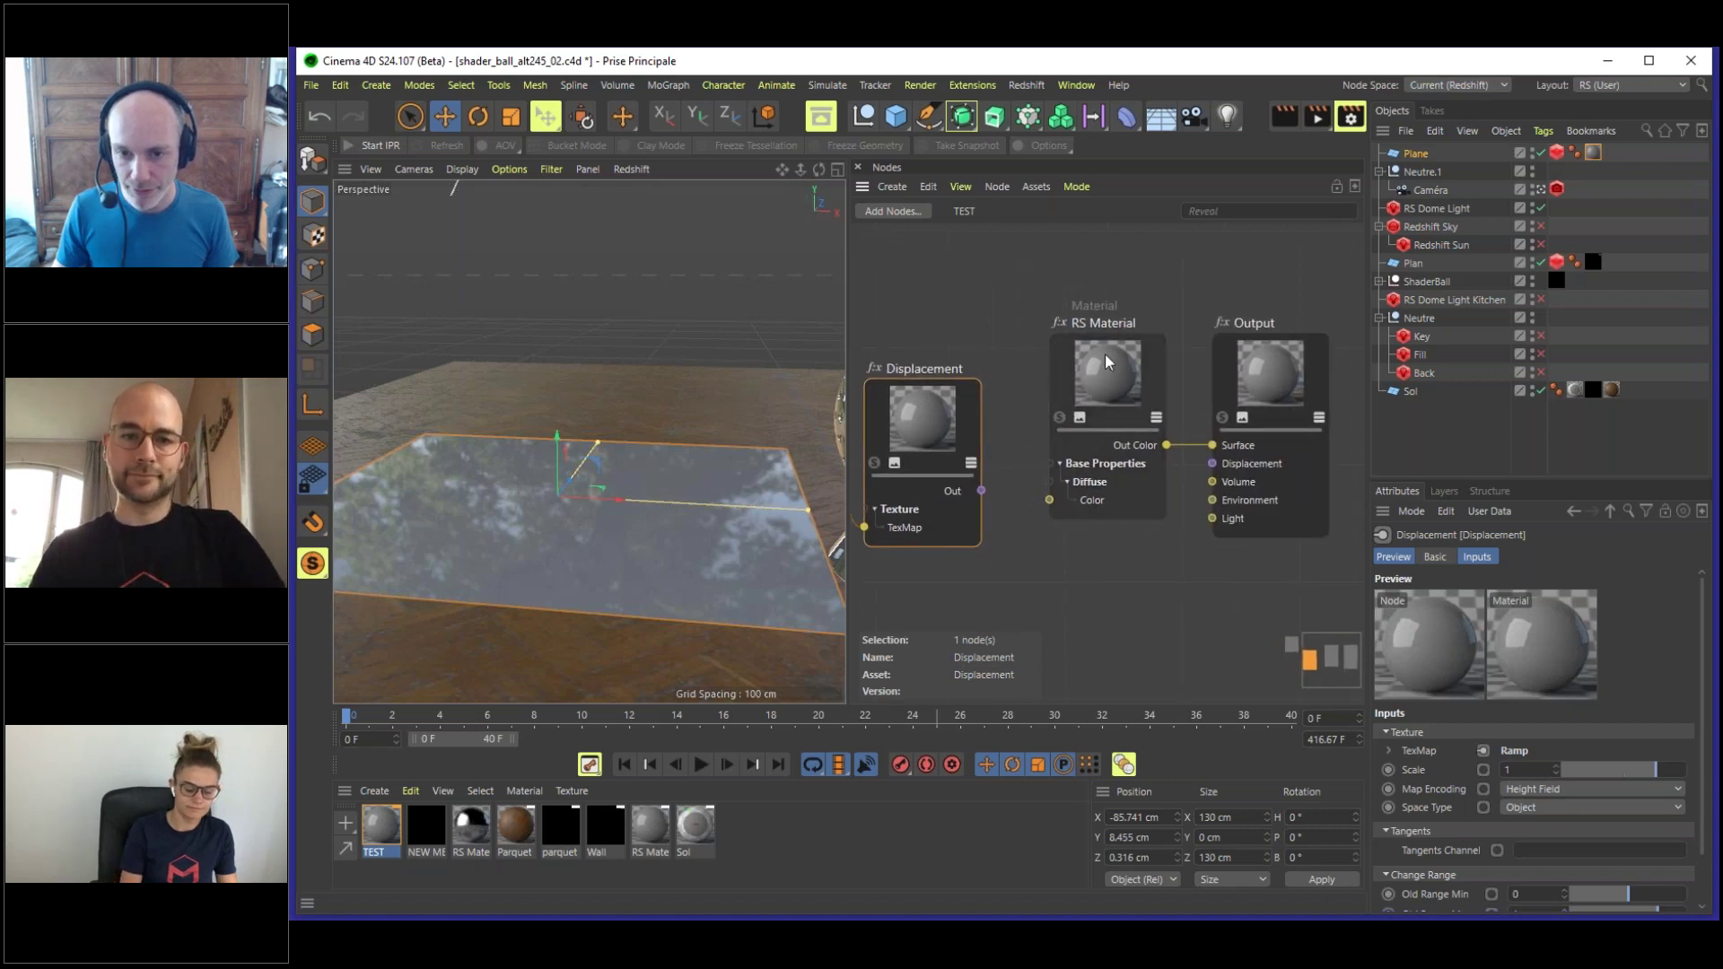
{"action": "left_click_drag", "start_coordinate": [1131, 365], "coordinate": [1125, 278]}
{"action": "middle_click_drag", "start_coordinate": [1106, 400], "coordinate": [1112, 416]}
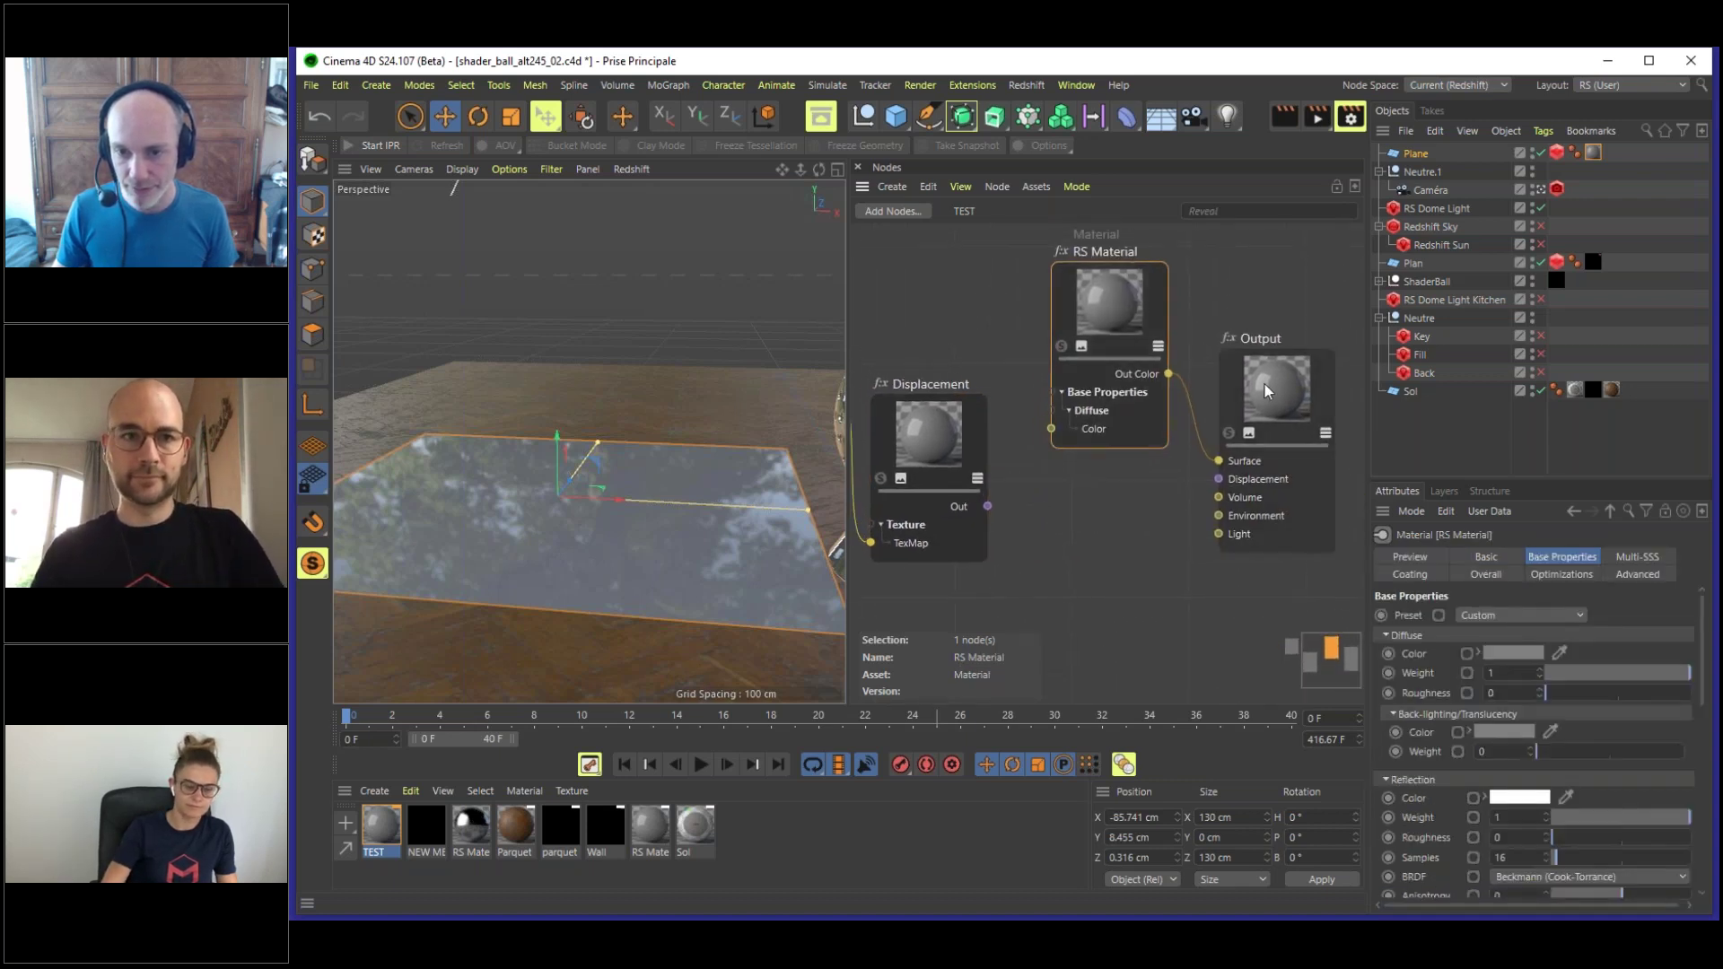
{"action": "left_click_drag", "start_coordinate": [967, 440], "coordinate": [1008, 515]}
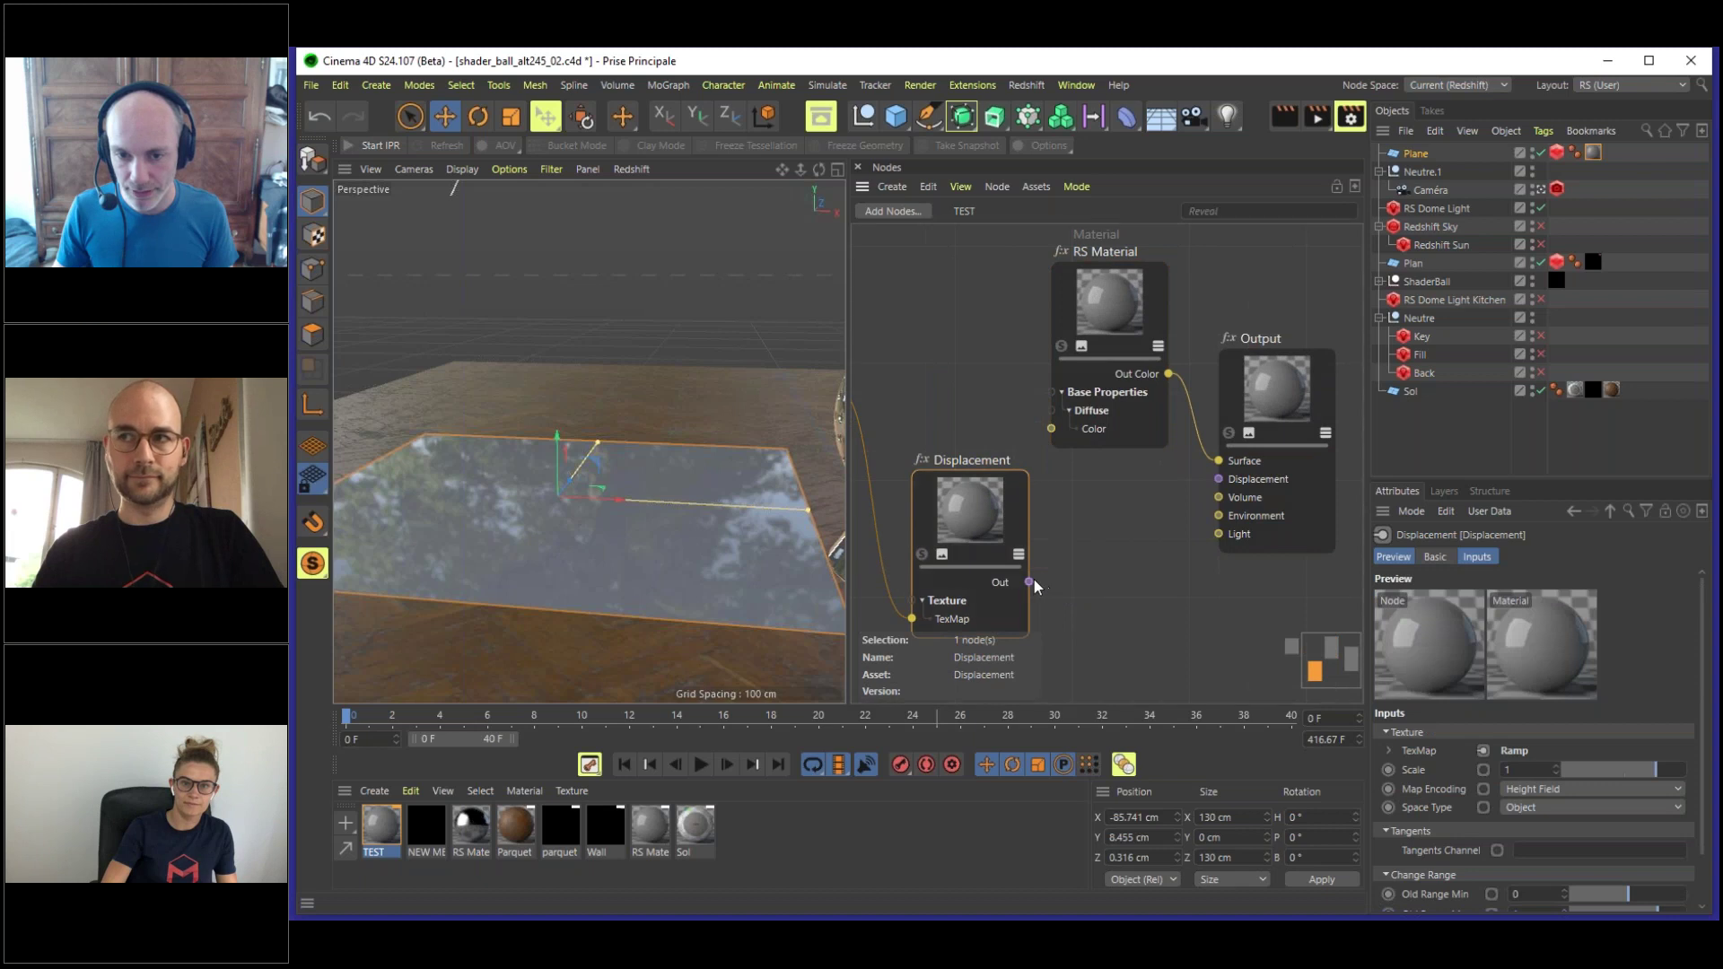
{"action": "left_click_drag", "start_coordinate": [1029, 583], "coordinate": [1219, 479]}
{"action": "middle_click_drag", "start_coordinate": [1077, 503], "coordinate": [1288, 465]}
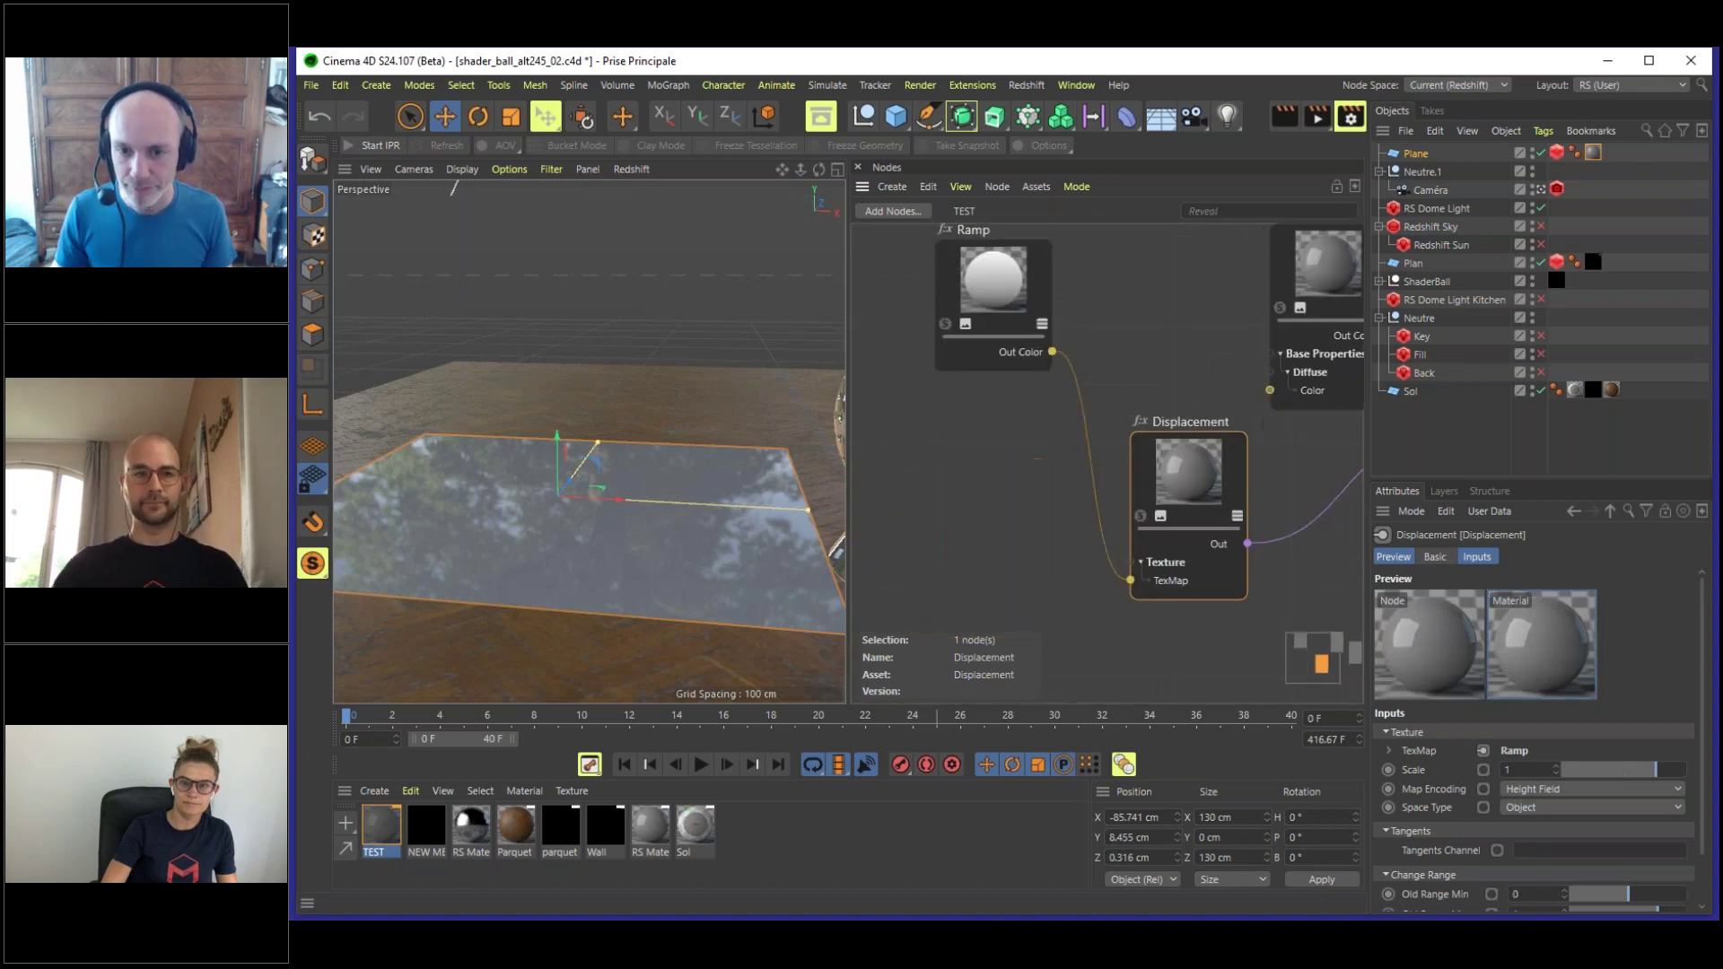
{"action": "middle_click_drag", "start_coordinate": [1192, 422], "coordinate": [1155, 438]}
{"action": "left_click_drag", "start_coordinate": [1133, 481], "coordinate": [1135, 475]}
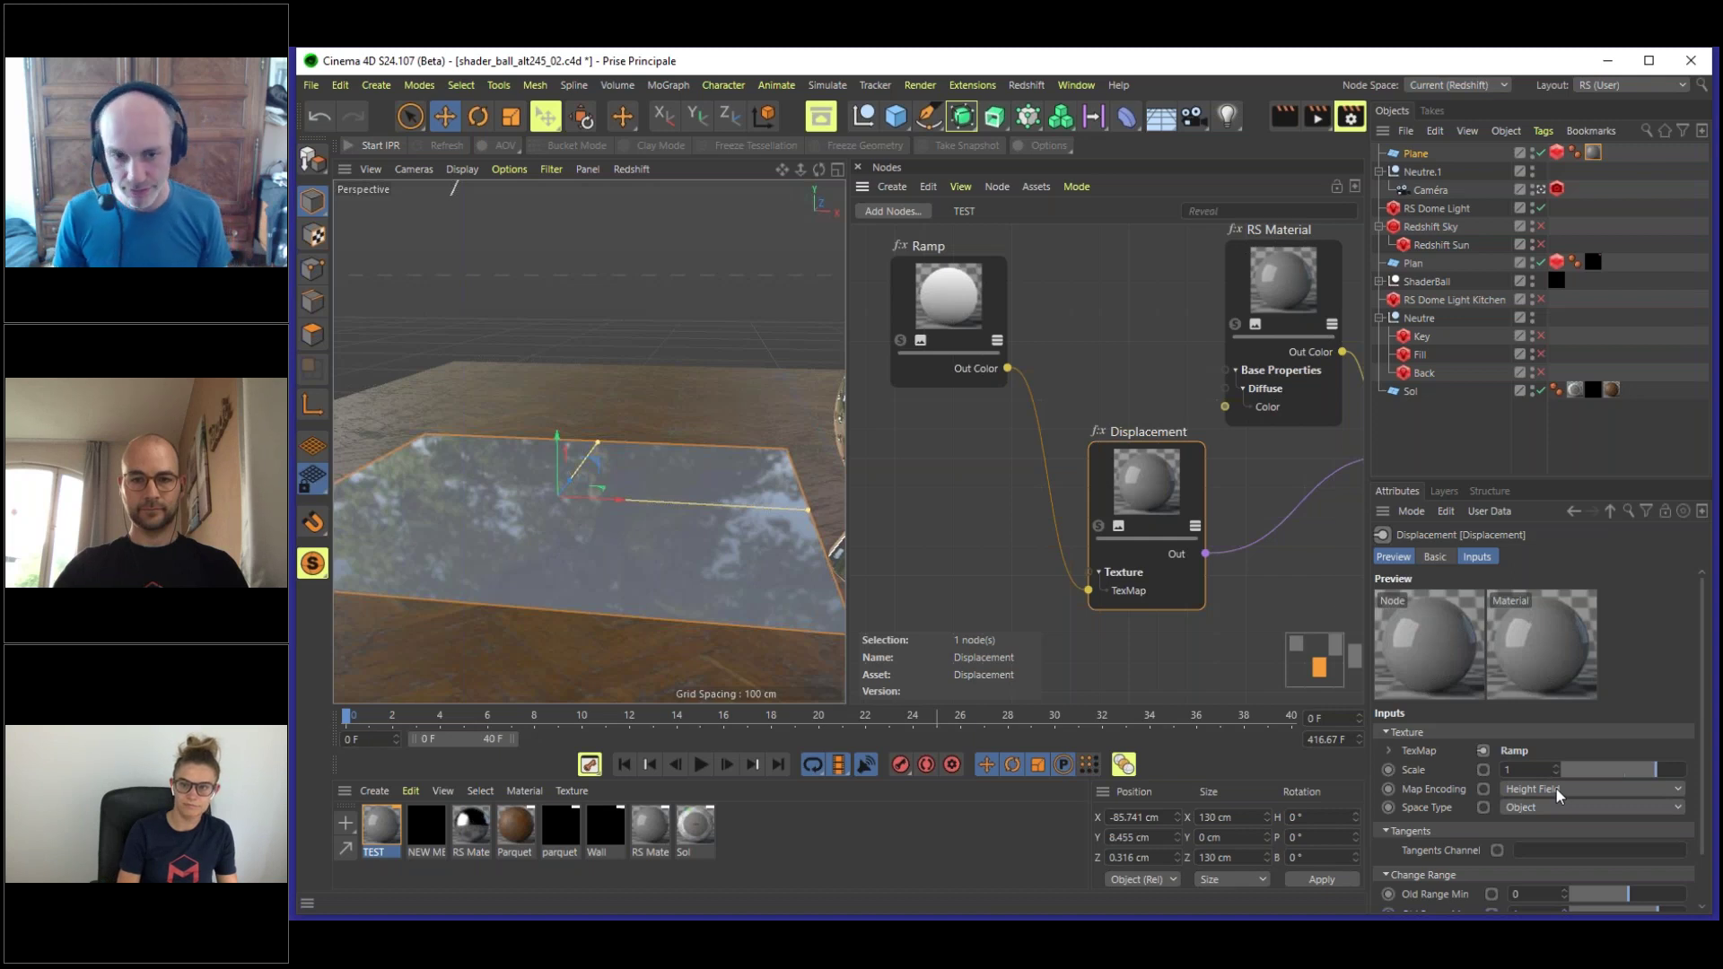
{"action": "left_click", "coordinate": [940, 305]}
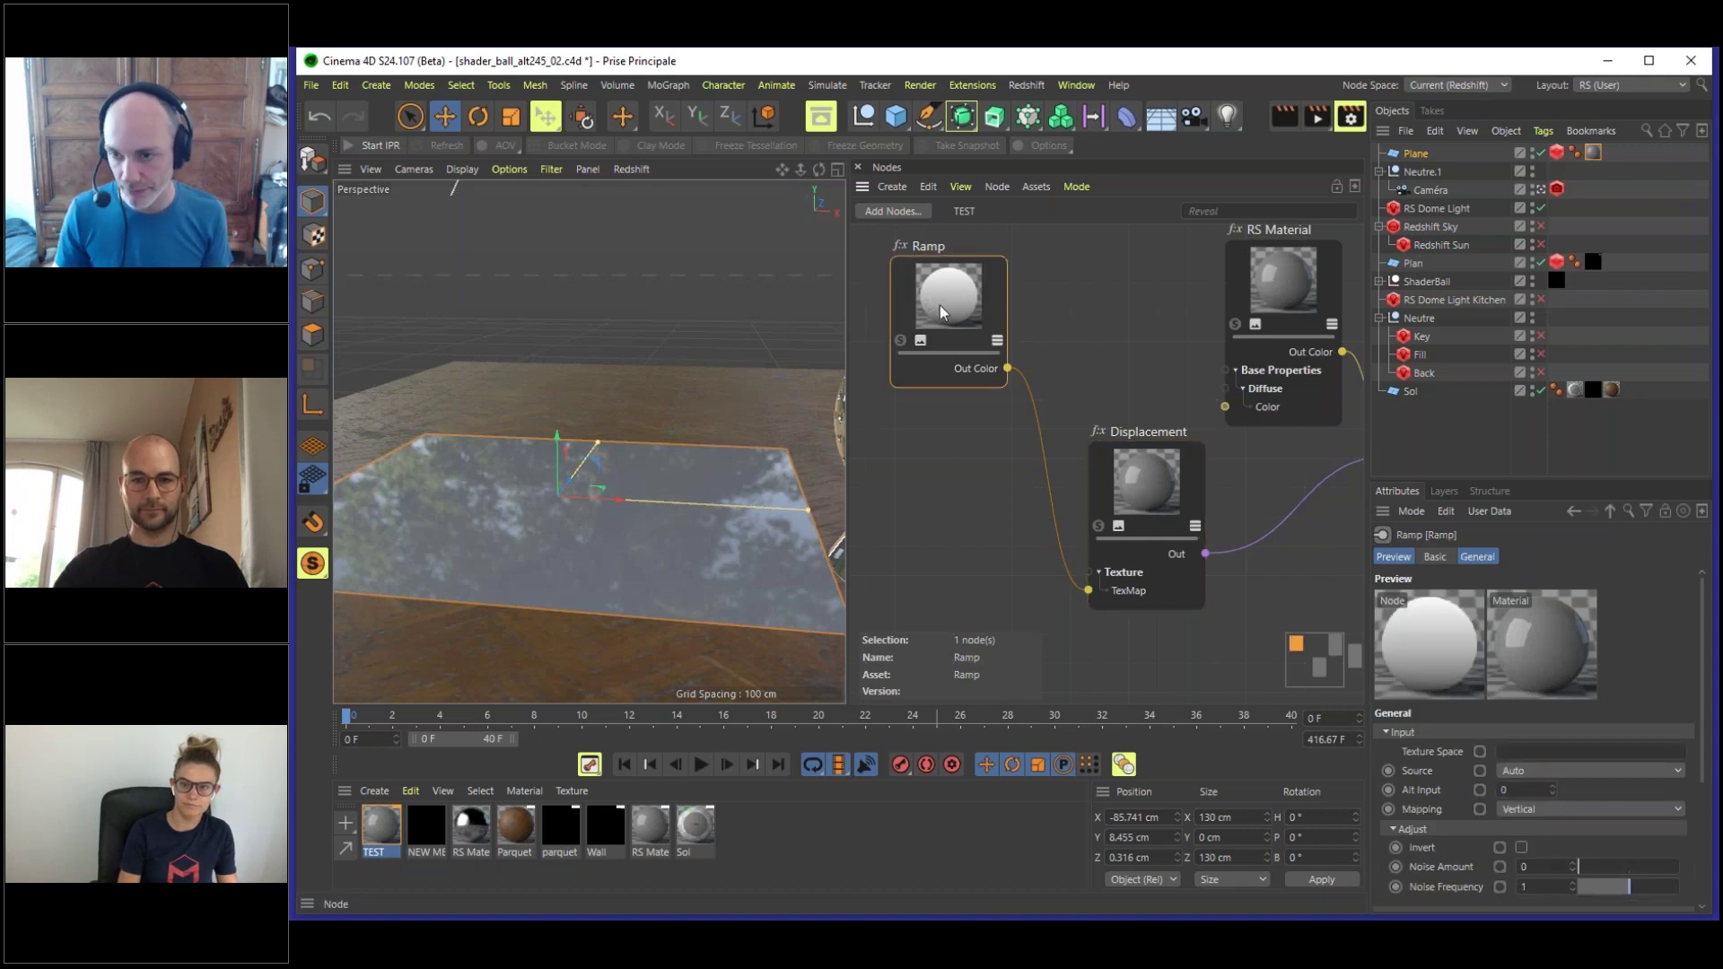
- Set the Displacement node's Scale to 70 and restart the interactive Redshift render
{"action": "left_click", "coordinate": [1121, 467]}
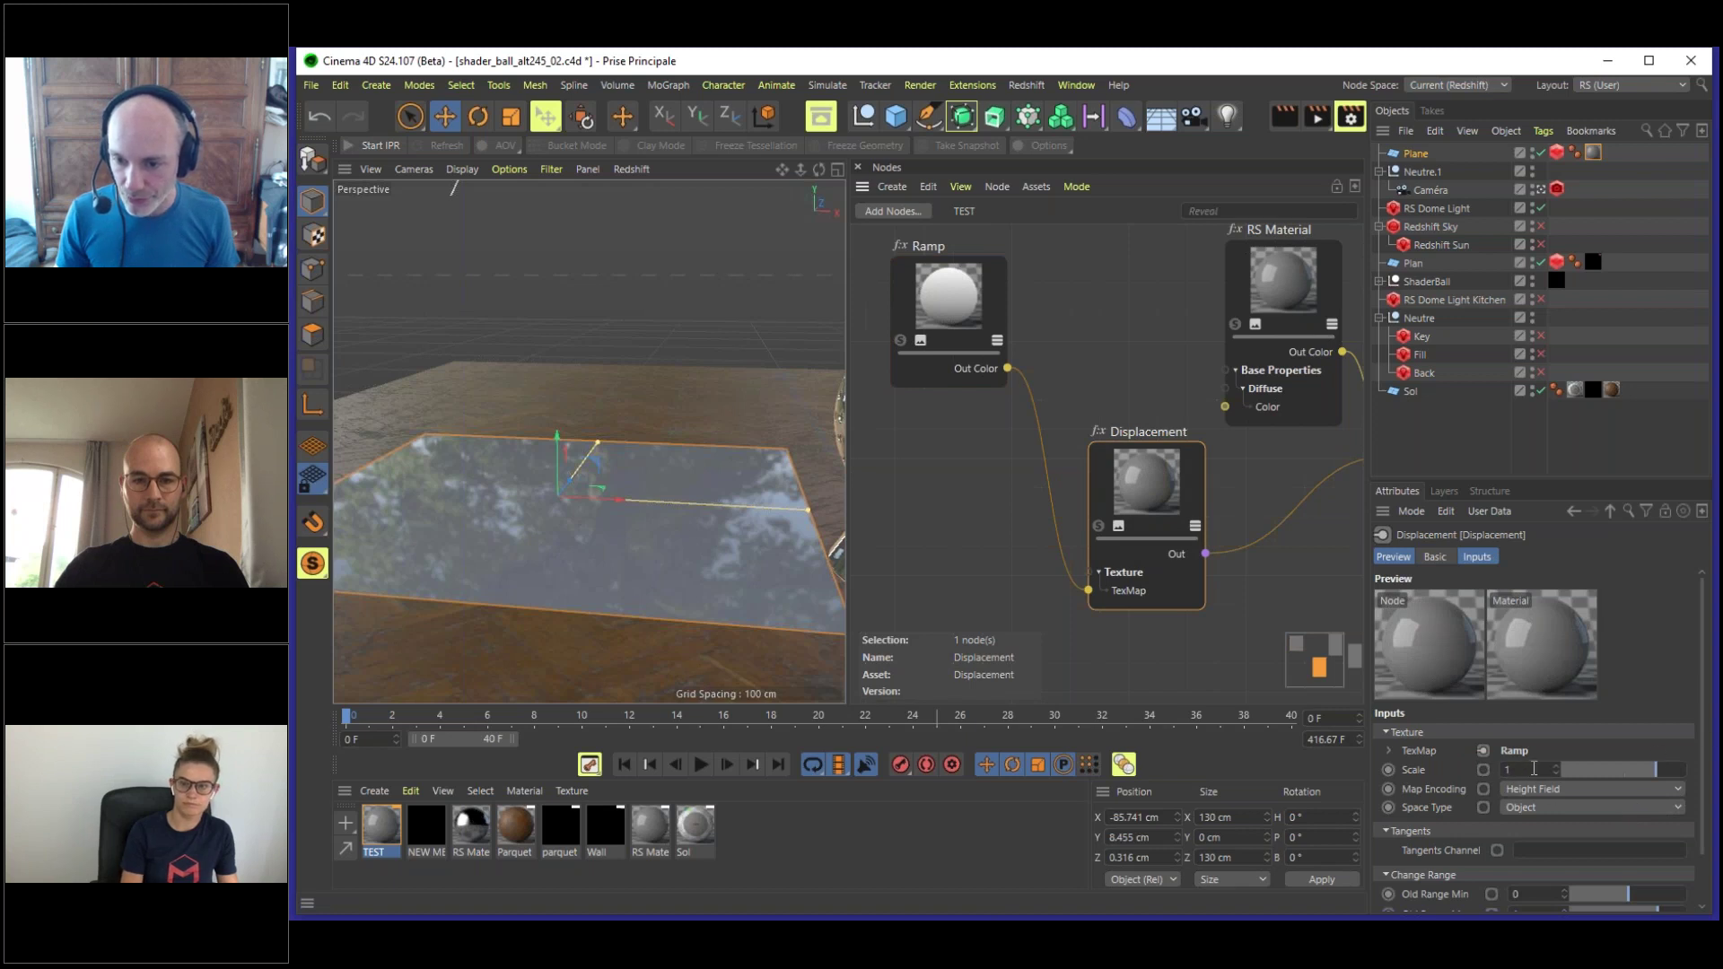
{"action": "left_click", "coordinate": [1557, 153]}
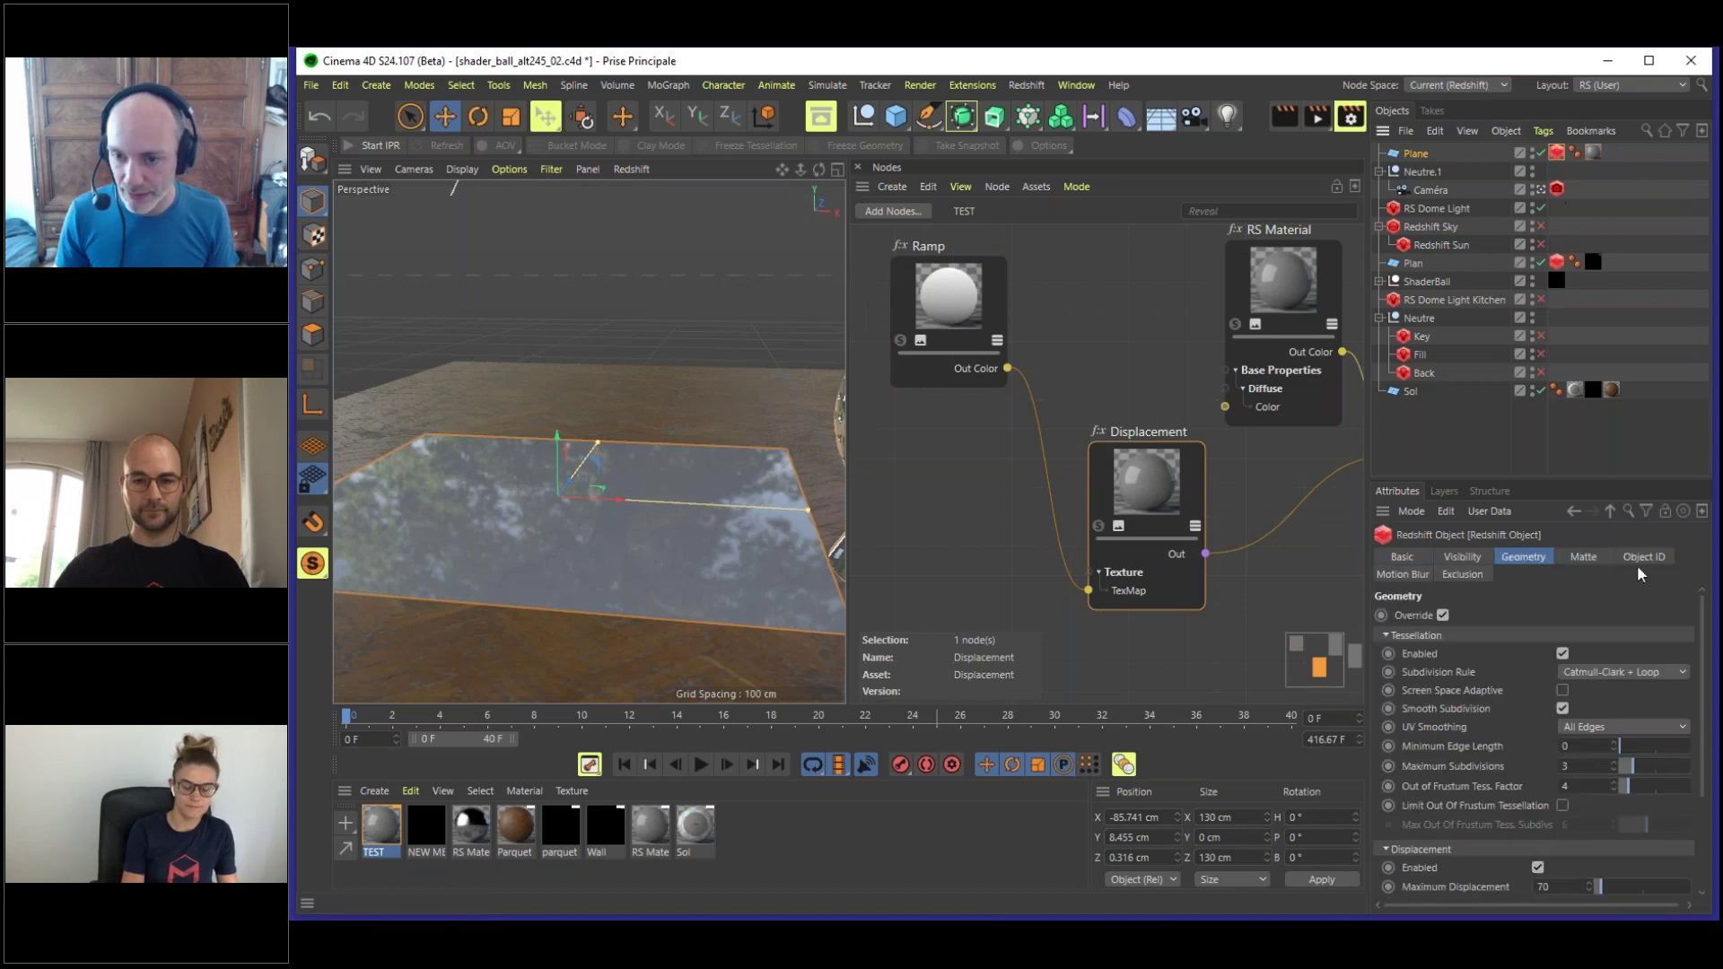
{"action": "scroll", "coordinate": [1705, 639], "scroll_direction": "down", "scroll_amount": 3}
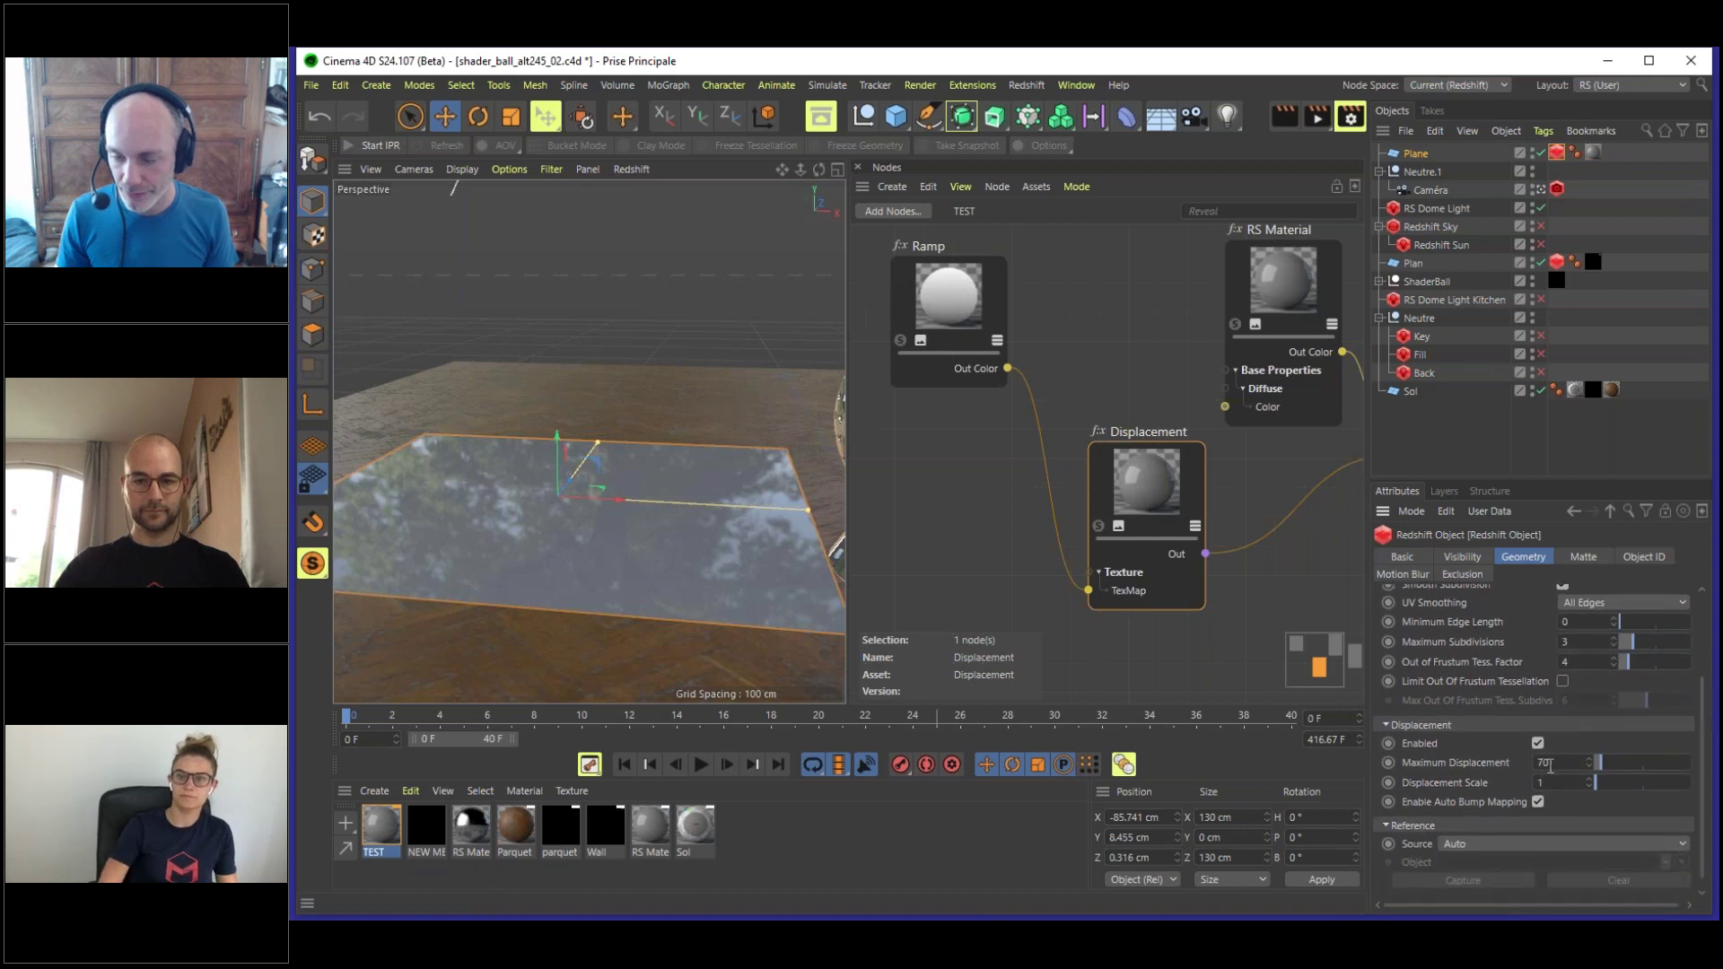
{"action": "left_click", "coordinate": [1147, 479]}
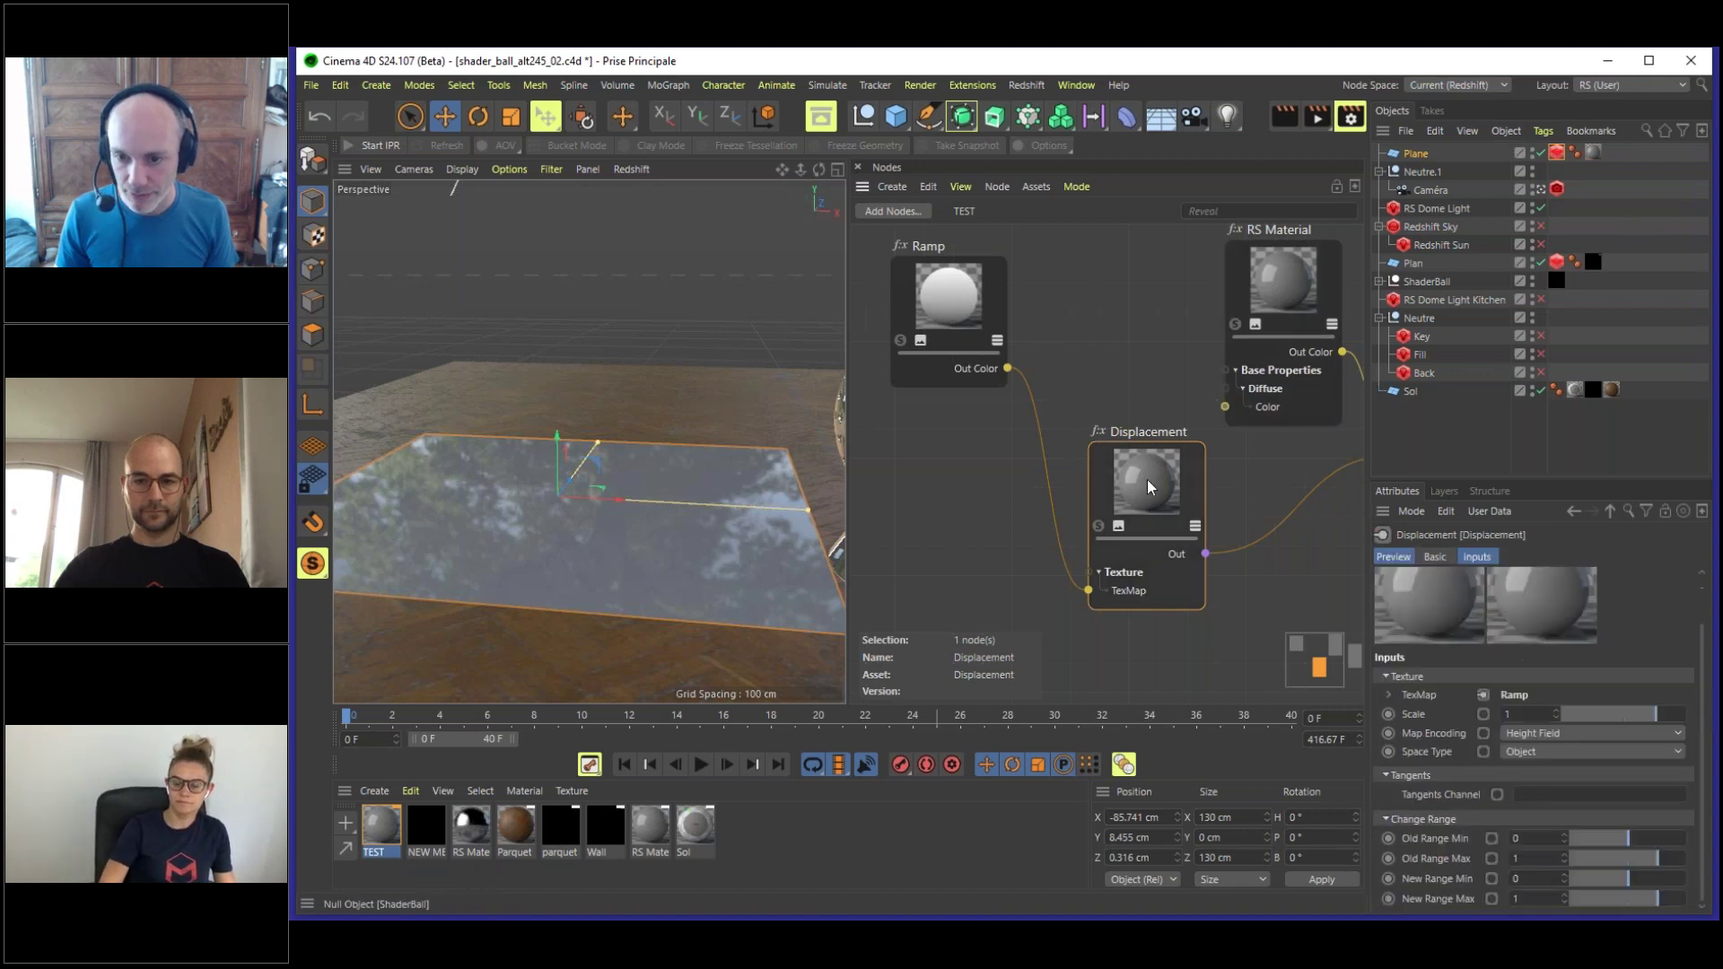
{"action": "type", "text": "70"}
{"action": "key", "text": "Return"}
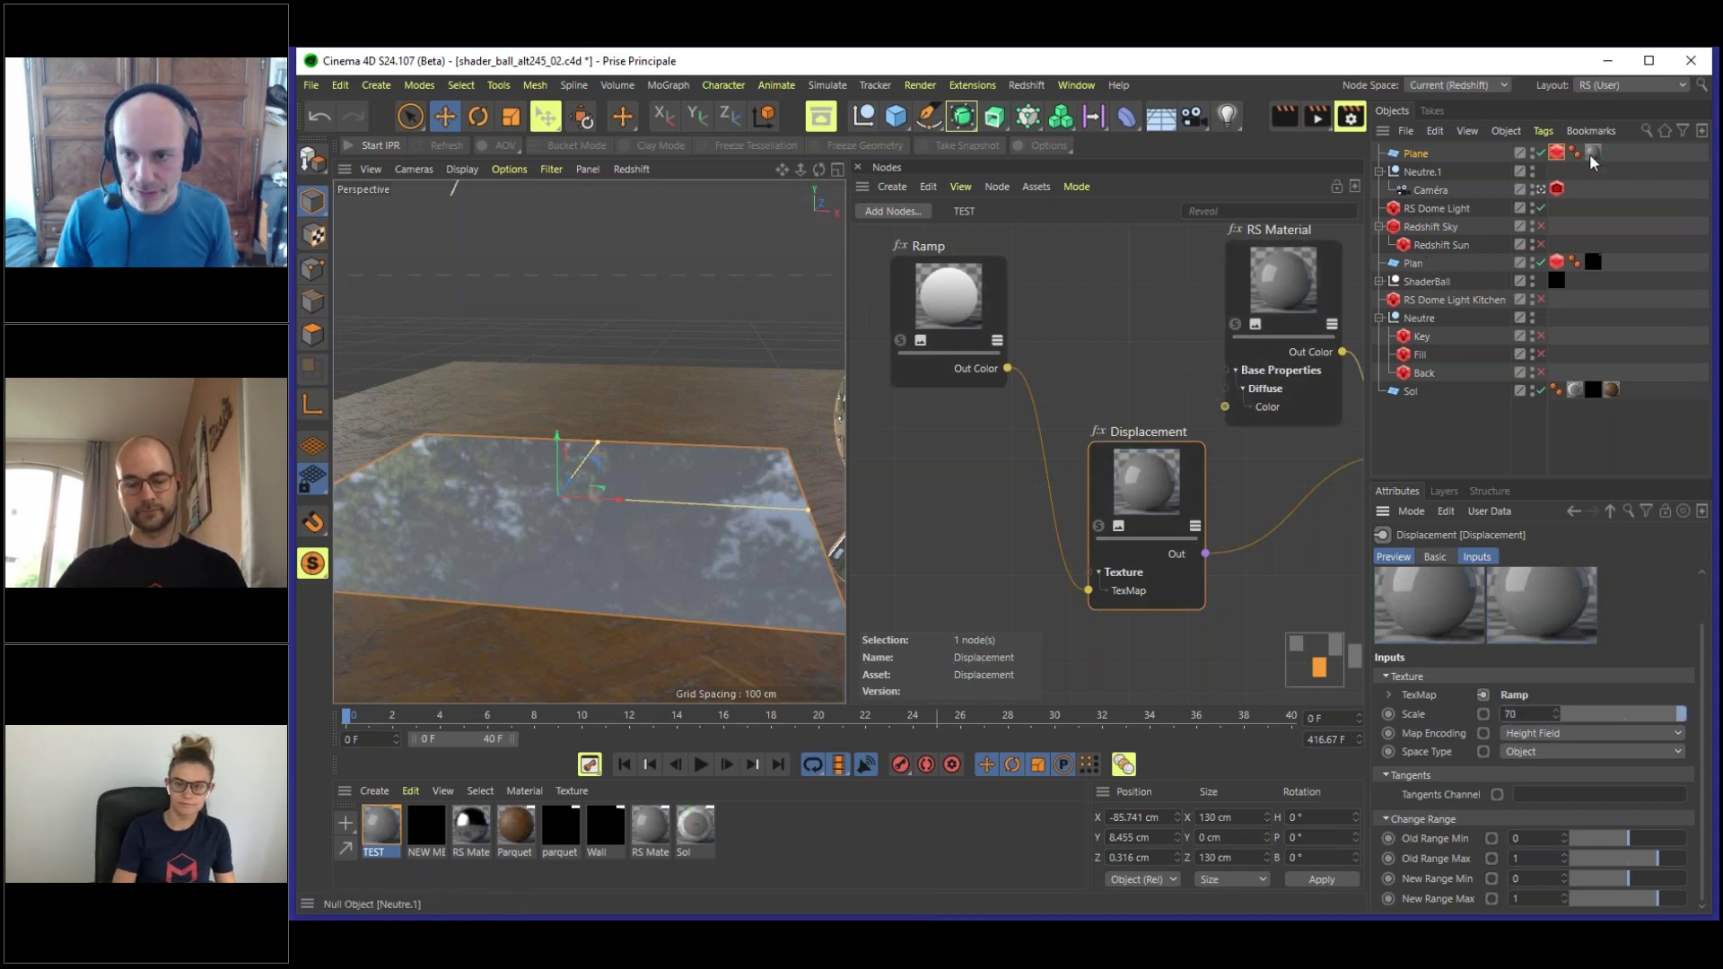
{"action": "left_click", "coordinate": [387, 153]}
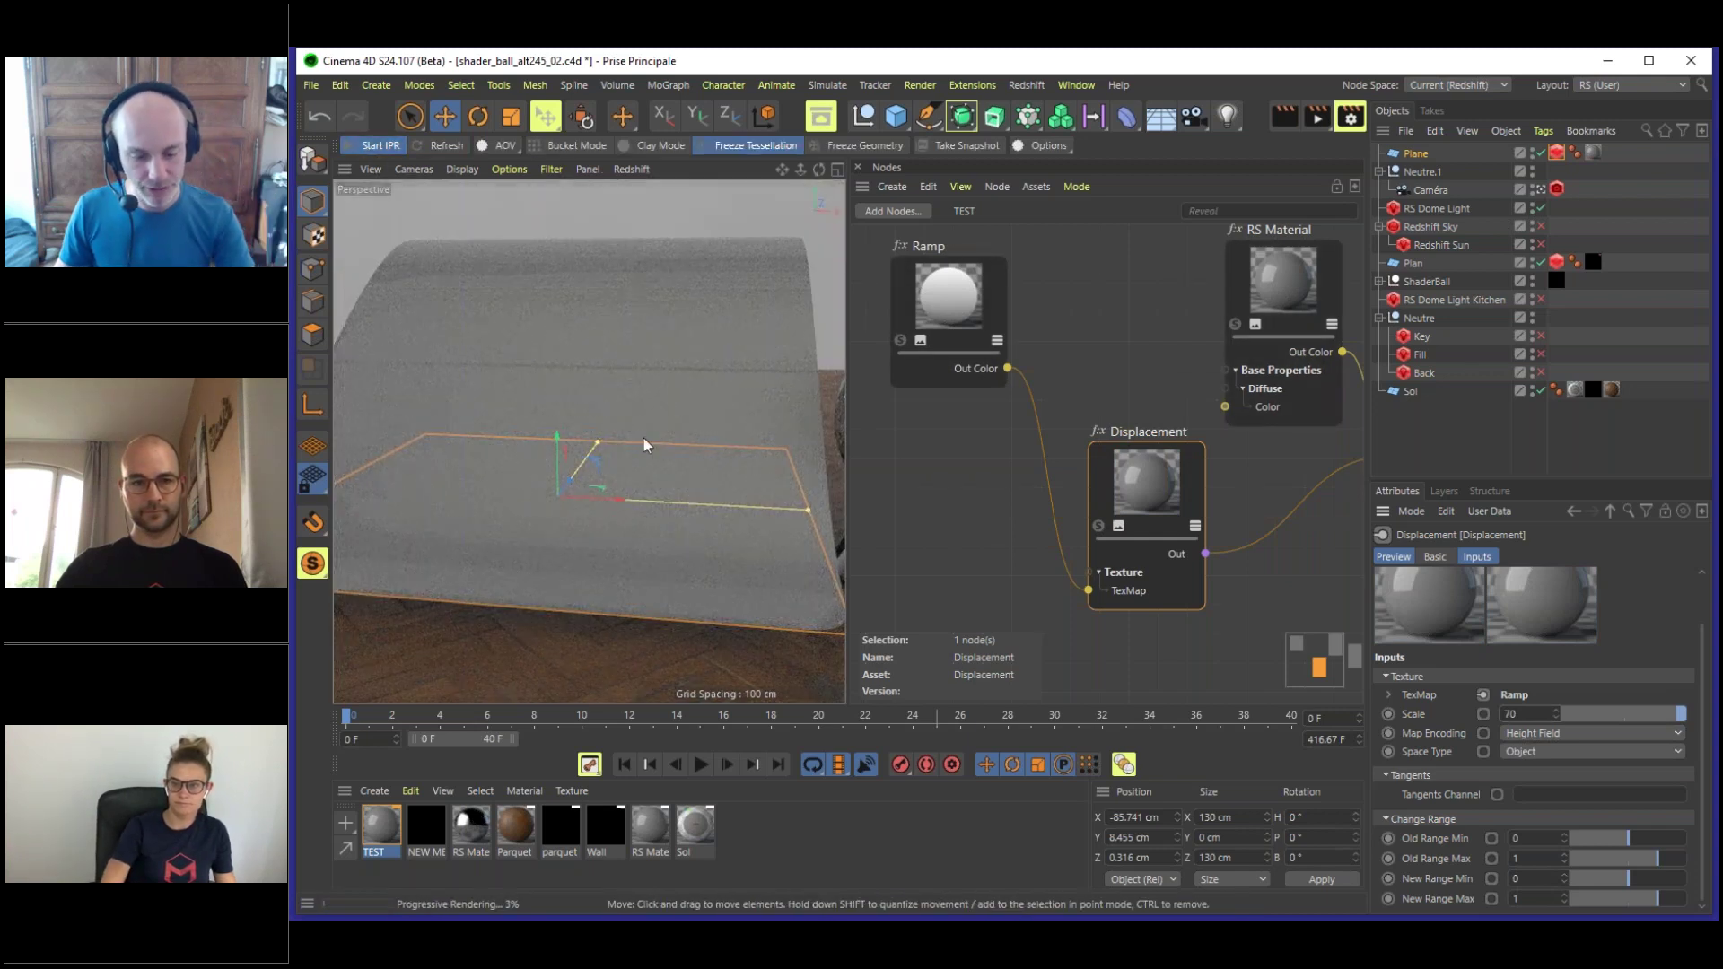
- Orbit the live render to inspect the wavy displaced plane around the shader ball
{"action": "left_click_drag", "start_coordinate": [714, 427], "coordinate": [583, 430], "text": "alt"}
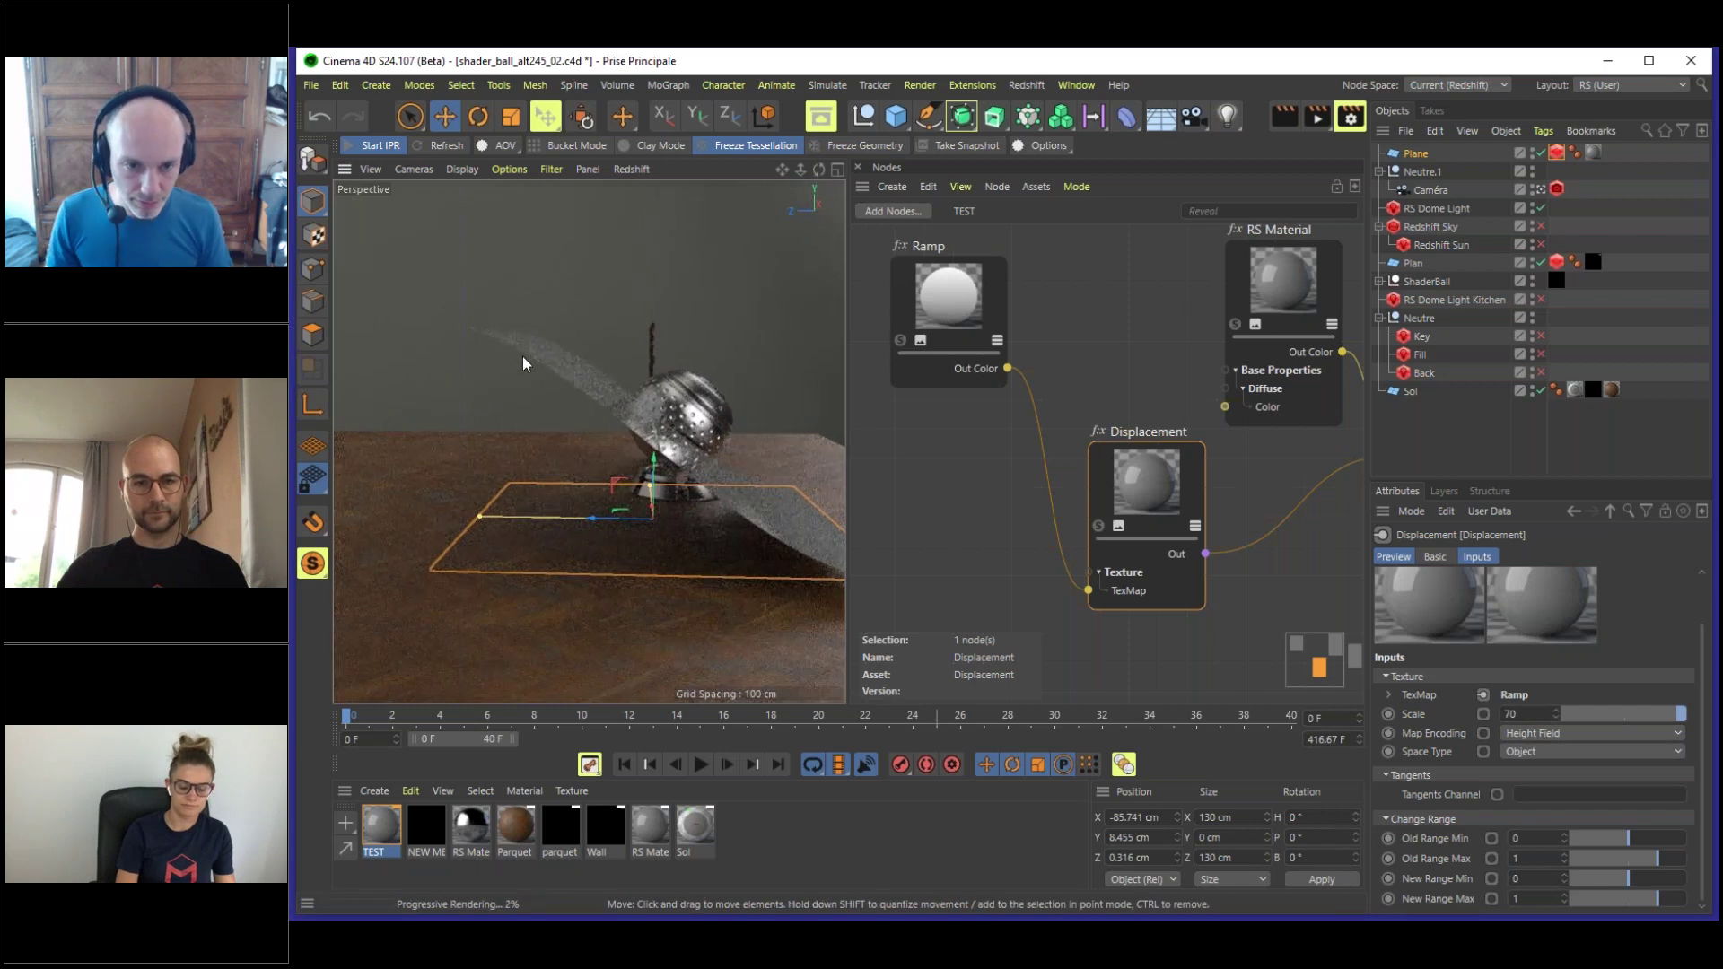
{"action": "left_click_drag", "start_coordinate": [633, 436], "coordinate": [623, 439], "text": "alt"}
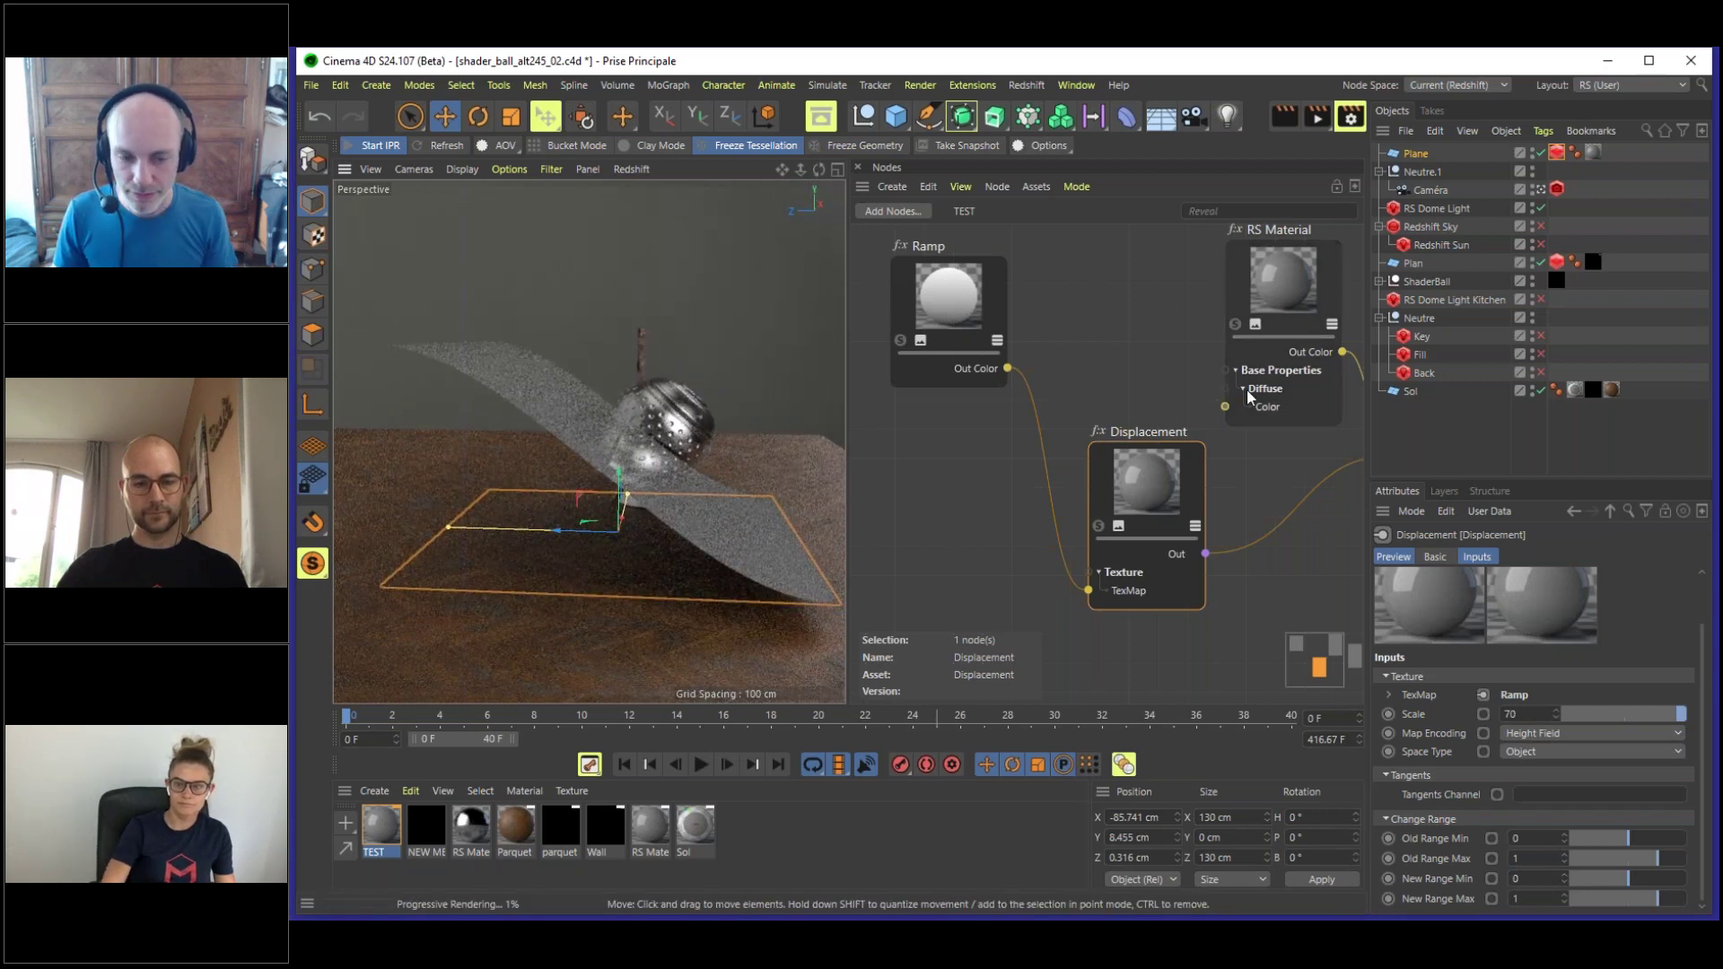
{"action": "left_click", "coordinate": [948, 302]}
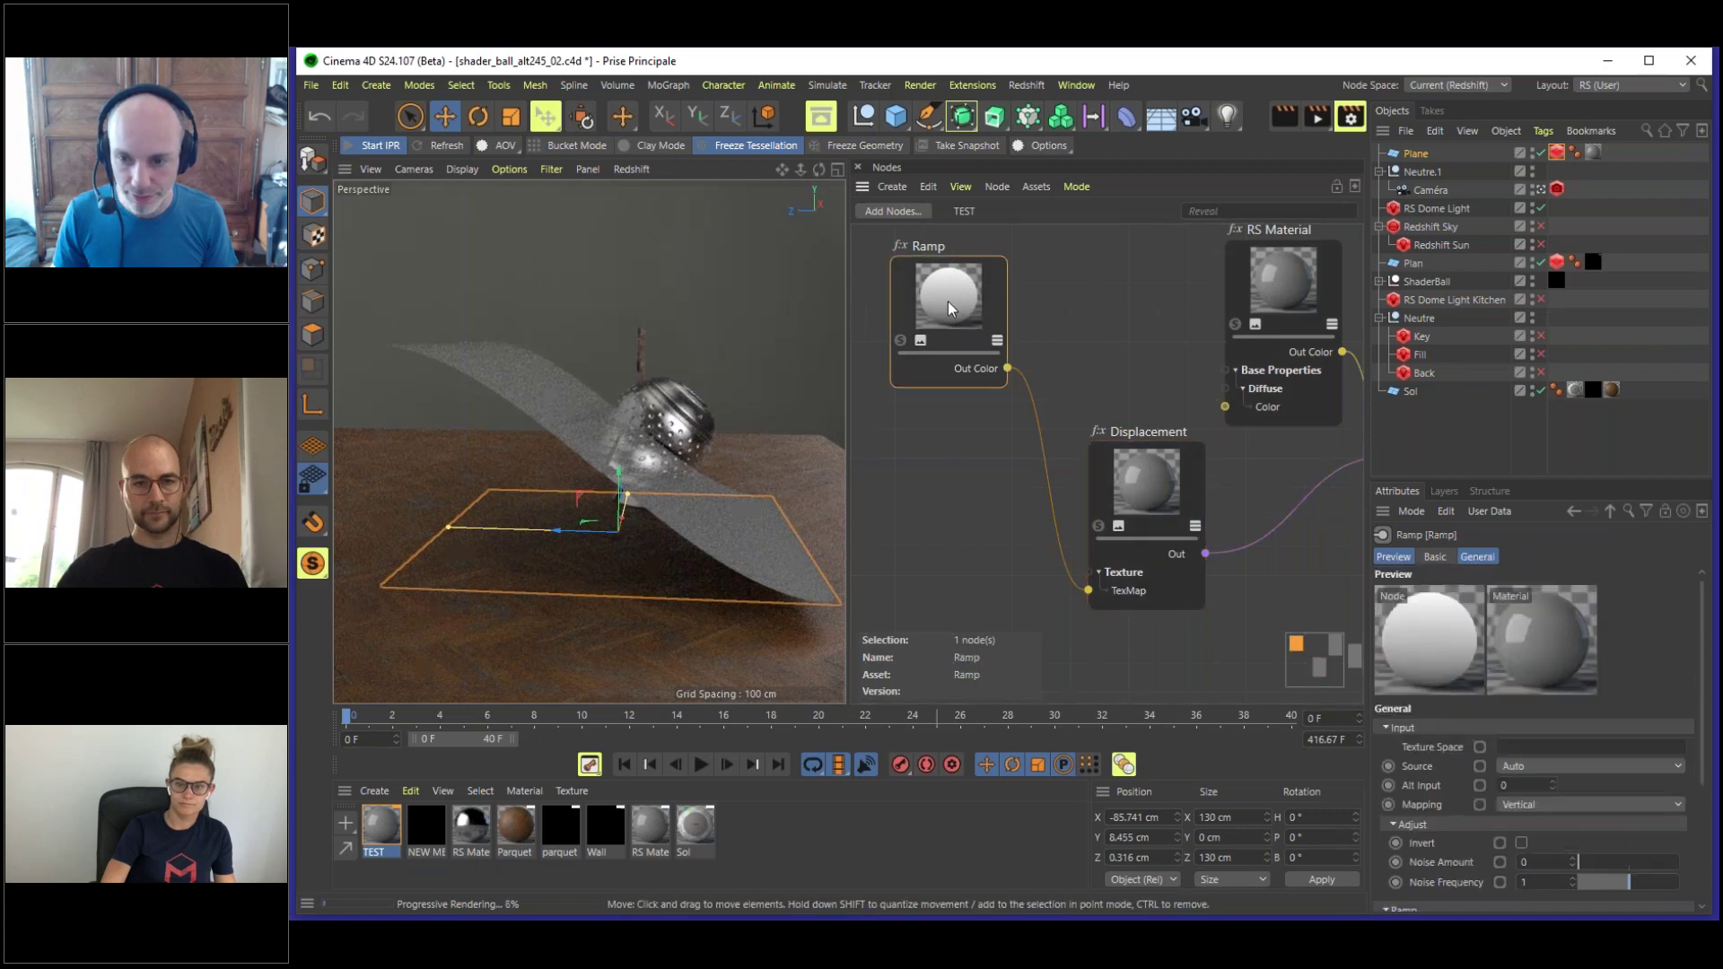
- Change the Ramp gradient's knot interpolation from Smooth to Linear
{"action": "left_click_drag", "start_coordinate": [1704, 596], "coordinate": [1682, 771]}
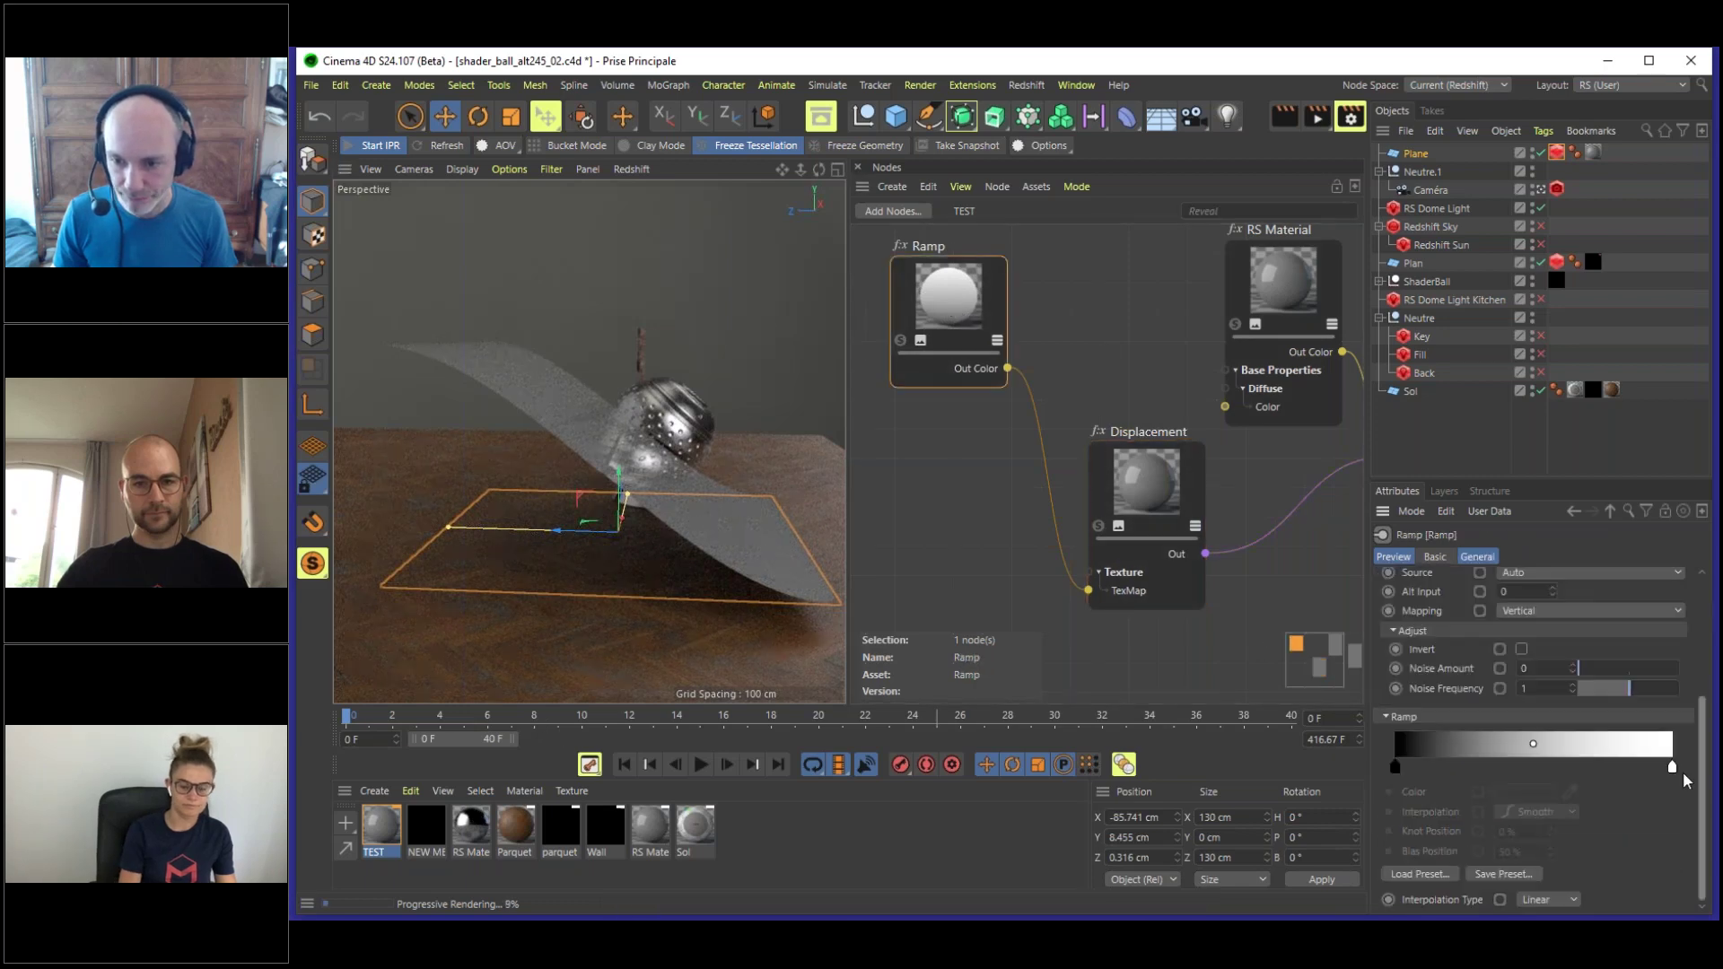
{"action": "left_click", "coordinate": [1403, 773]}
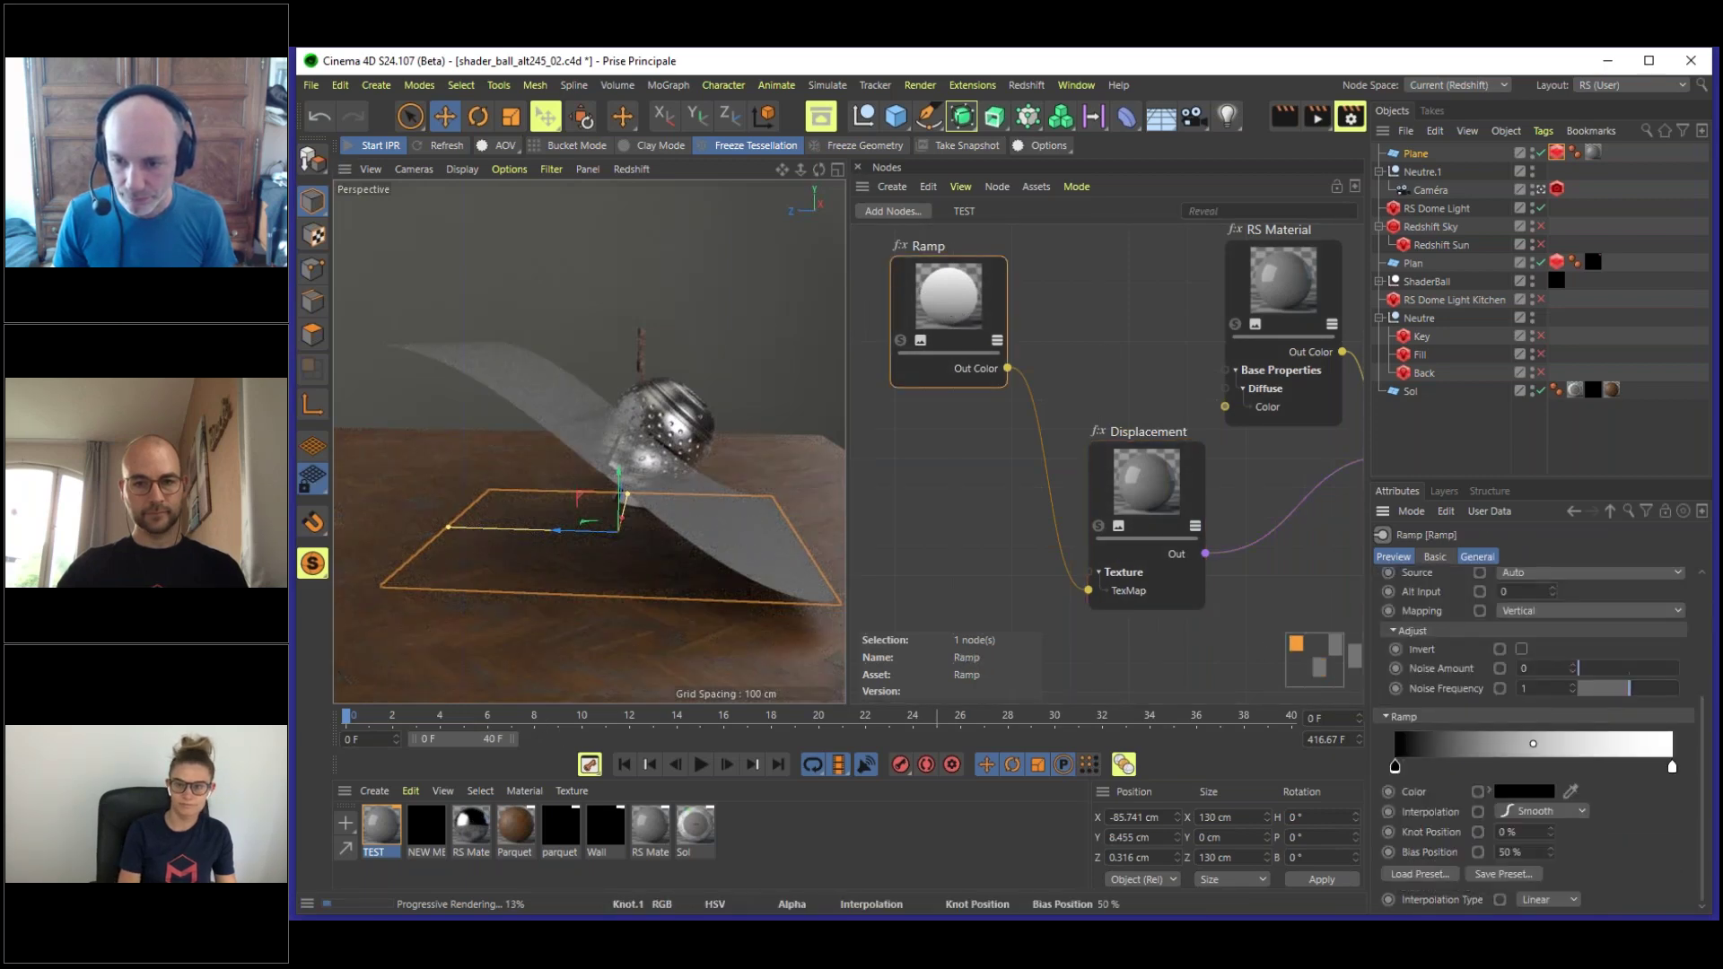
{"action": "left_click", "coordinate": [1672, 770]}
{"action": "left_click", "coordinate": [1396, 763]}
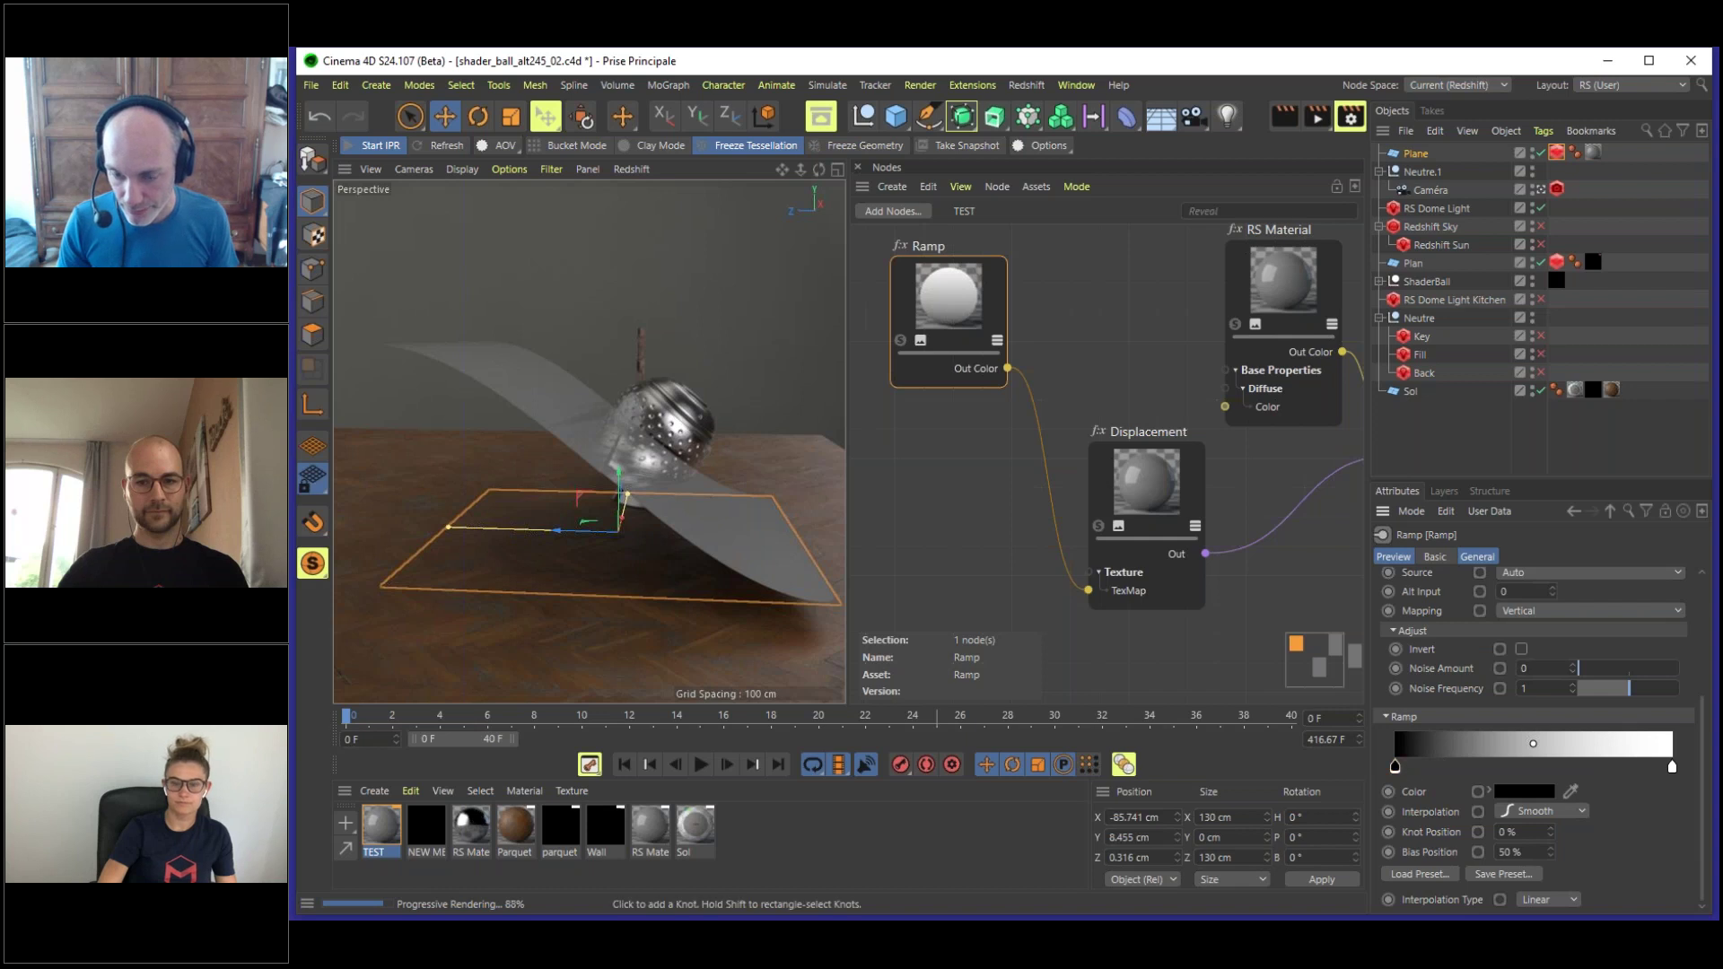
{"action": "left_click", "coordinate": [1672, 766]}
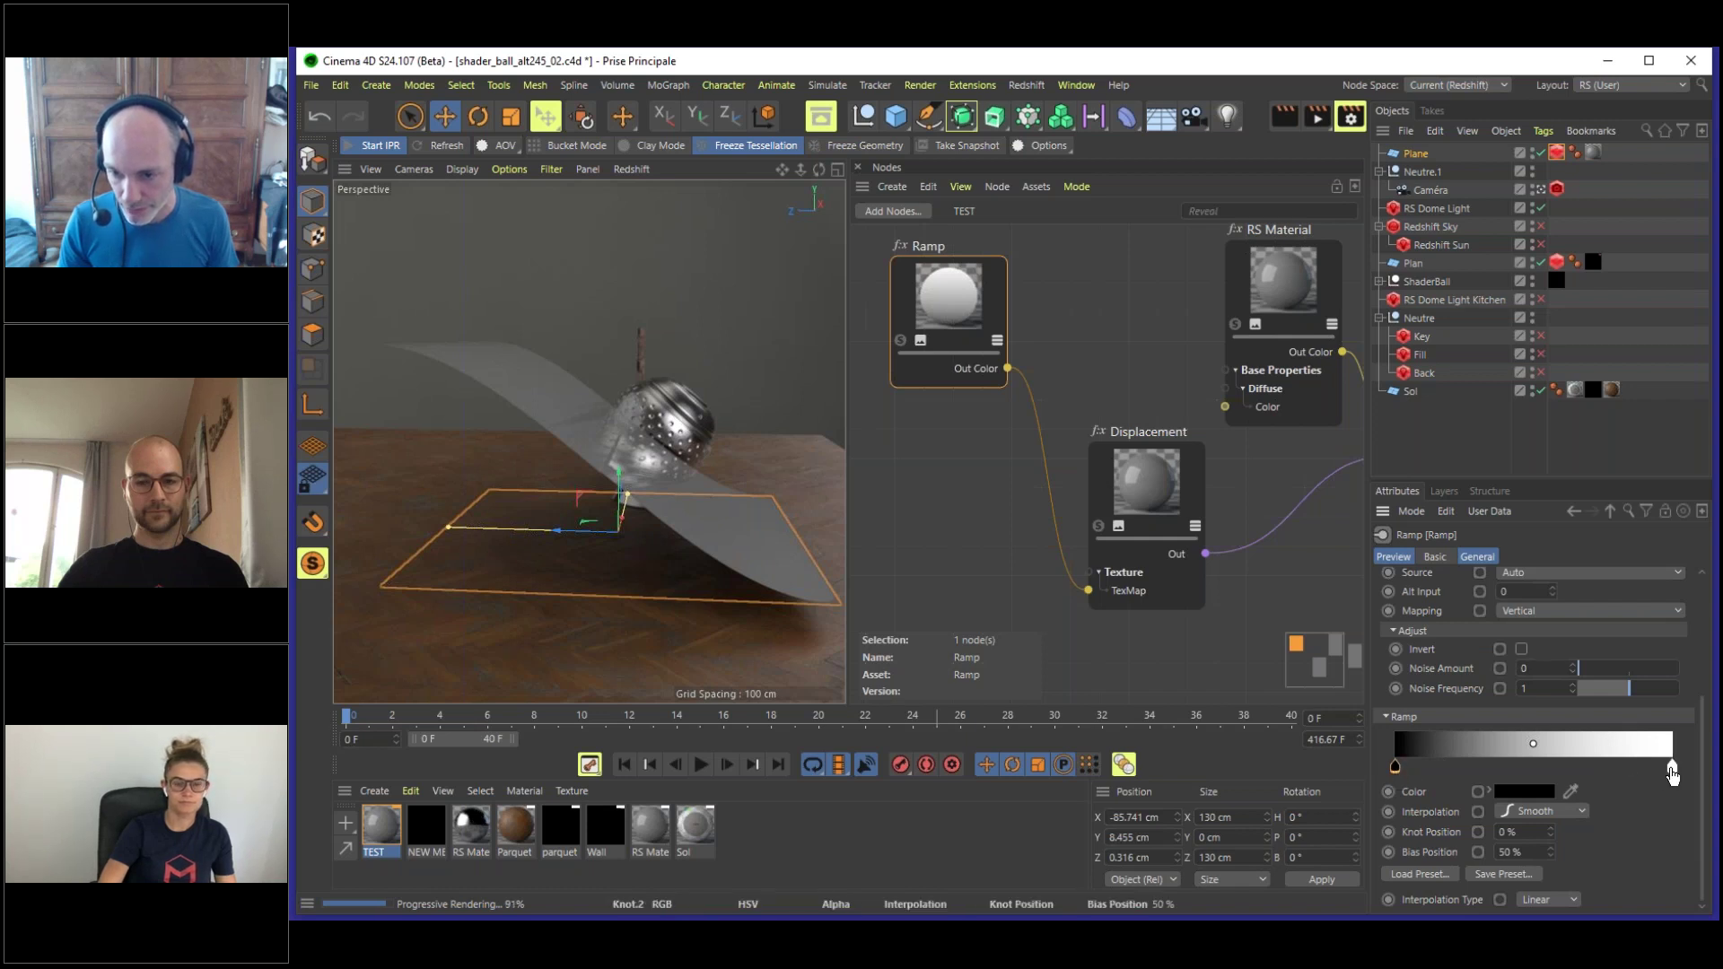
{"action": "left_click", "coordinate": [1394, 767]}
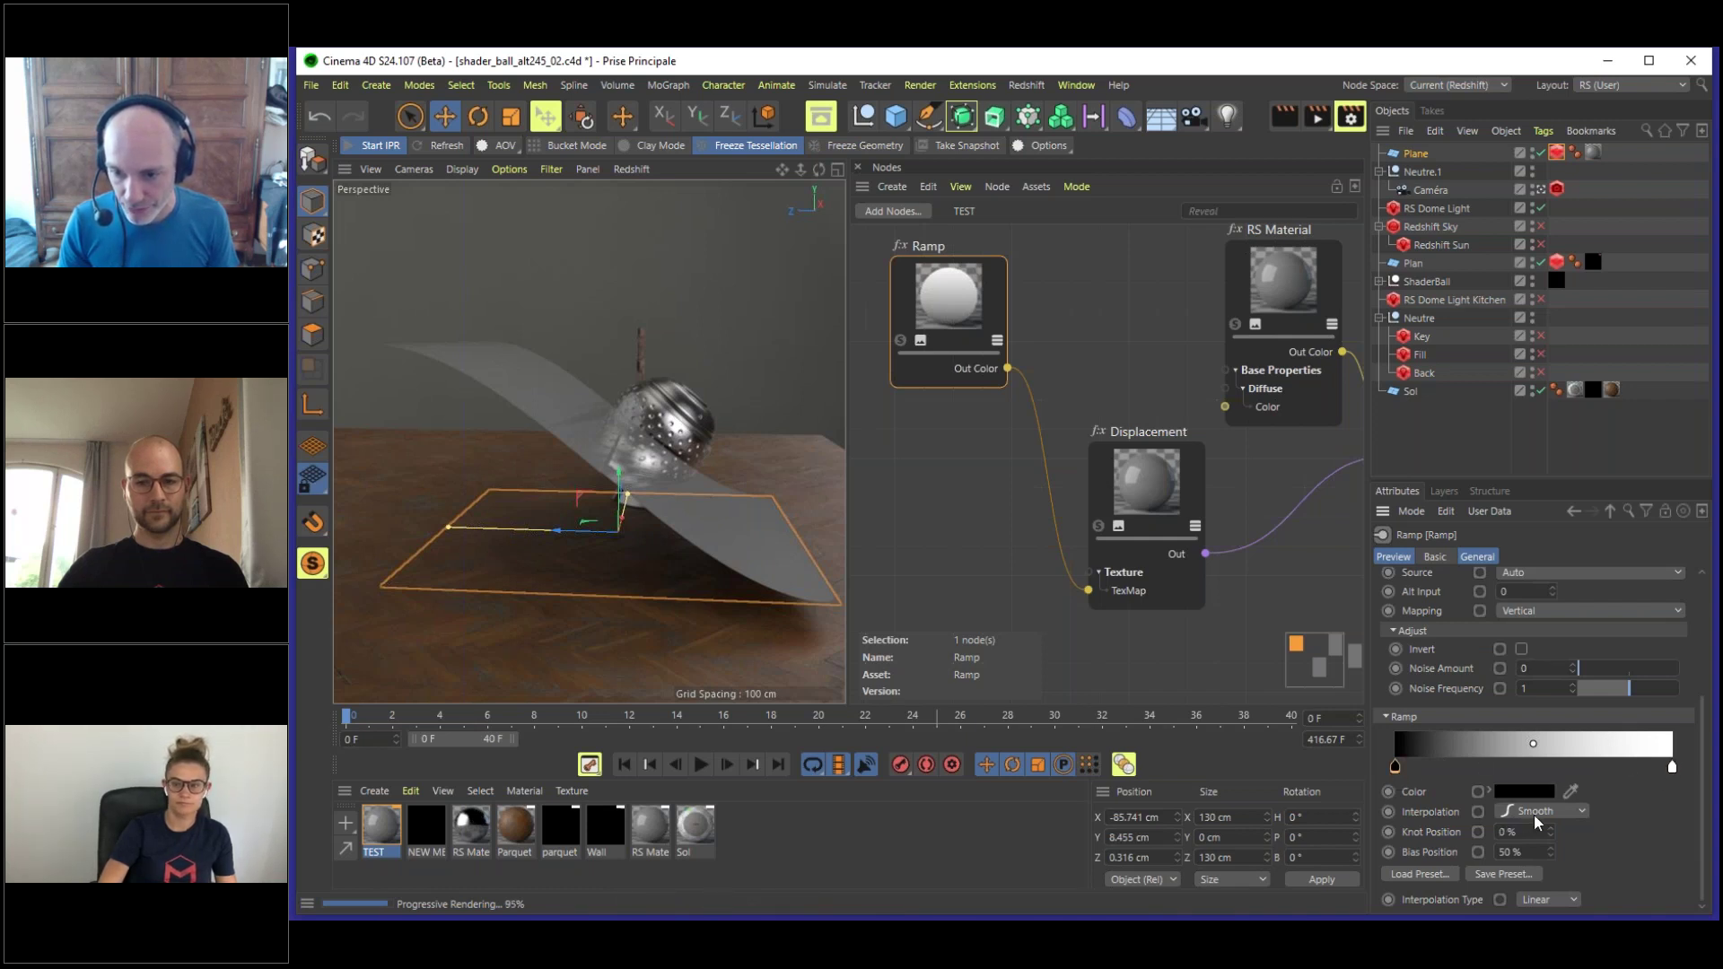
{"action": "left_click", "coordinate": [1533, 810]}
{"action": "left_click", "coordinate": [1672, 767]}
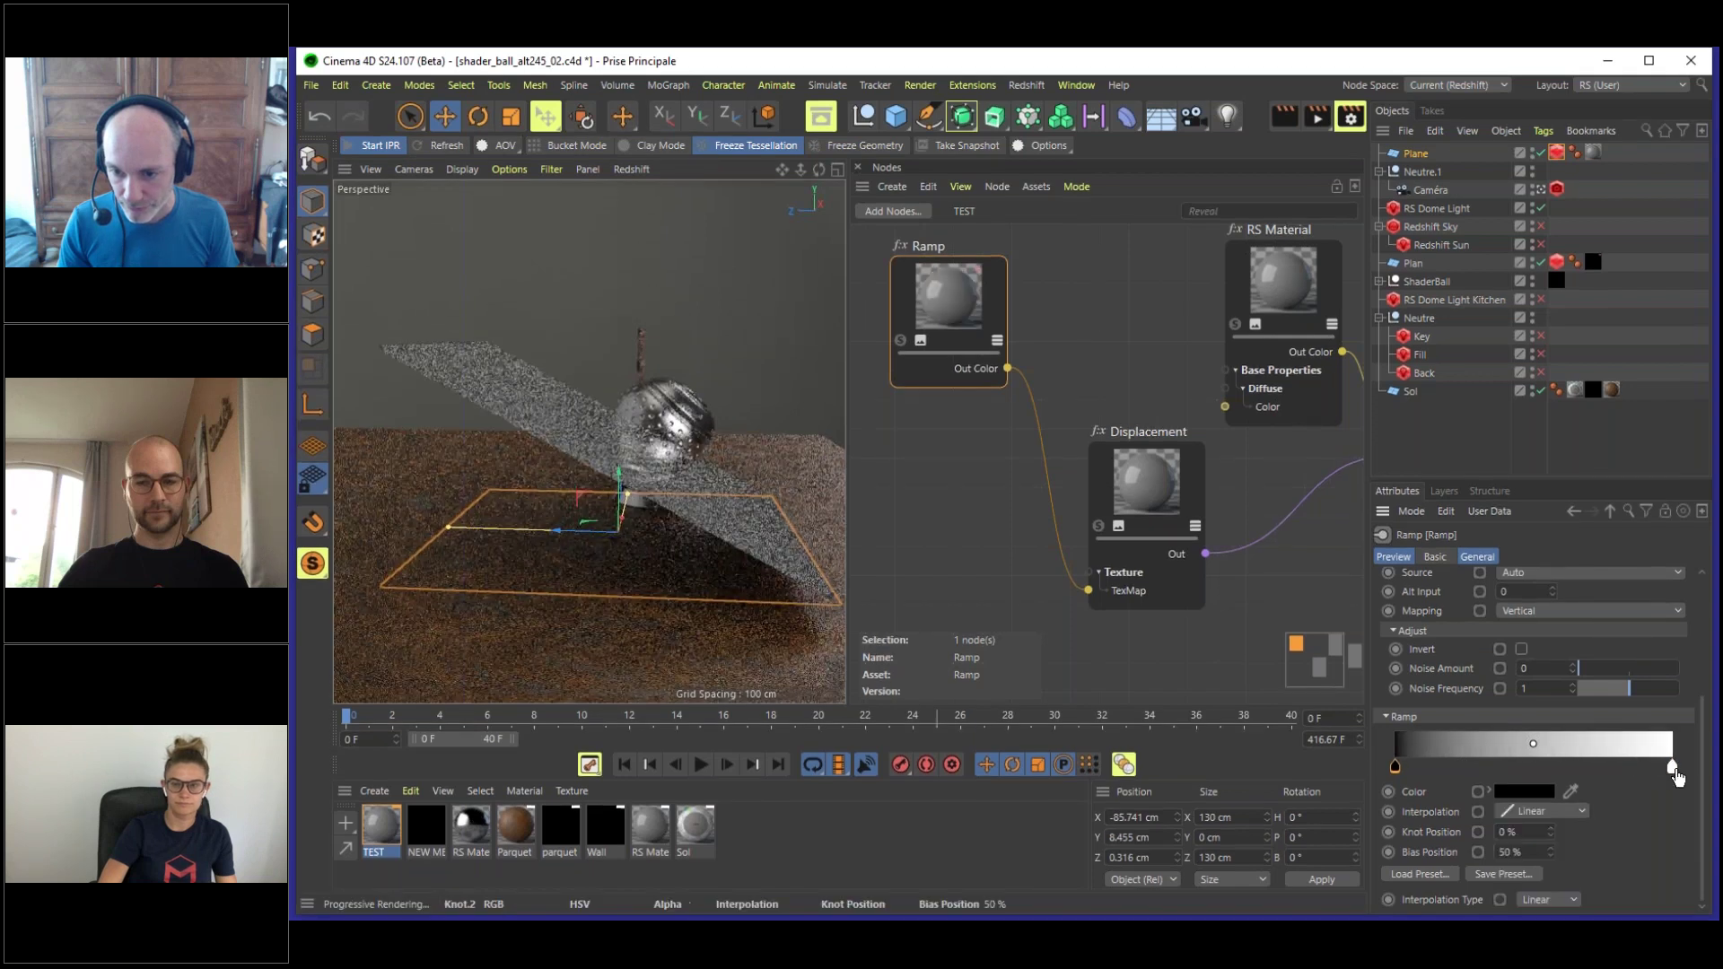
{"action": "left_click", "coordinate": [1537, 815]}
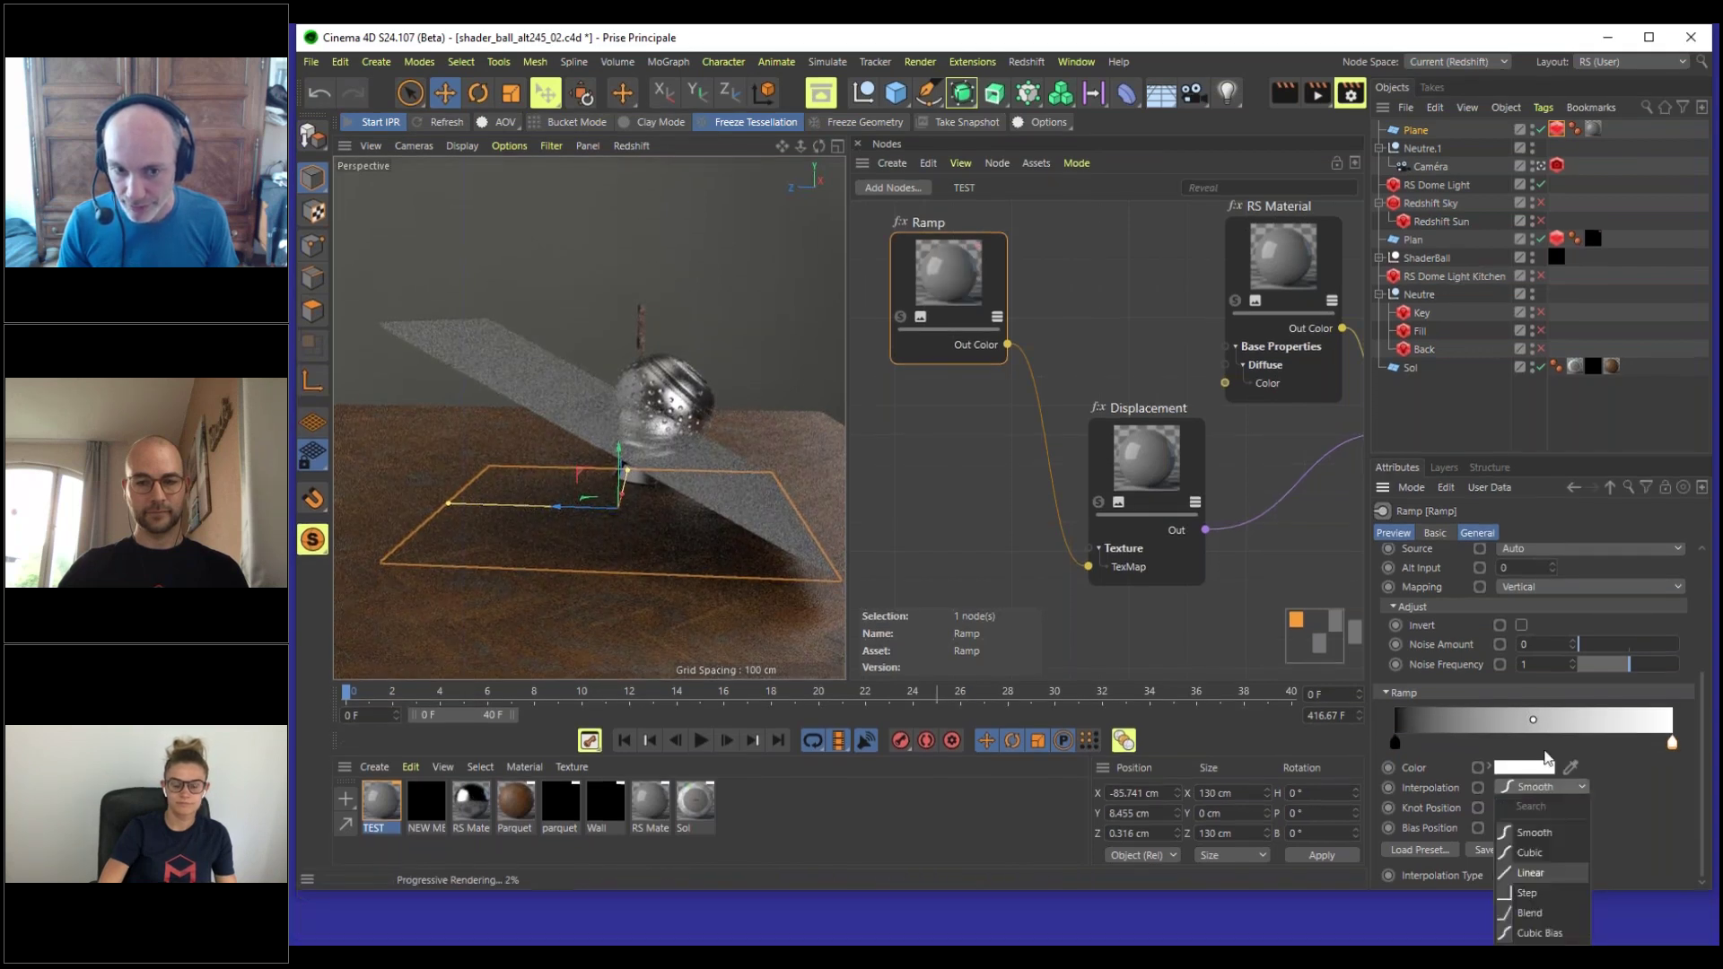
{"action": "left_click", "coordinate": [1531, 872]}
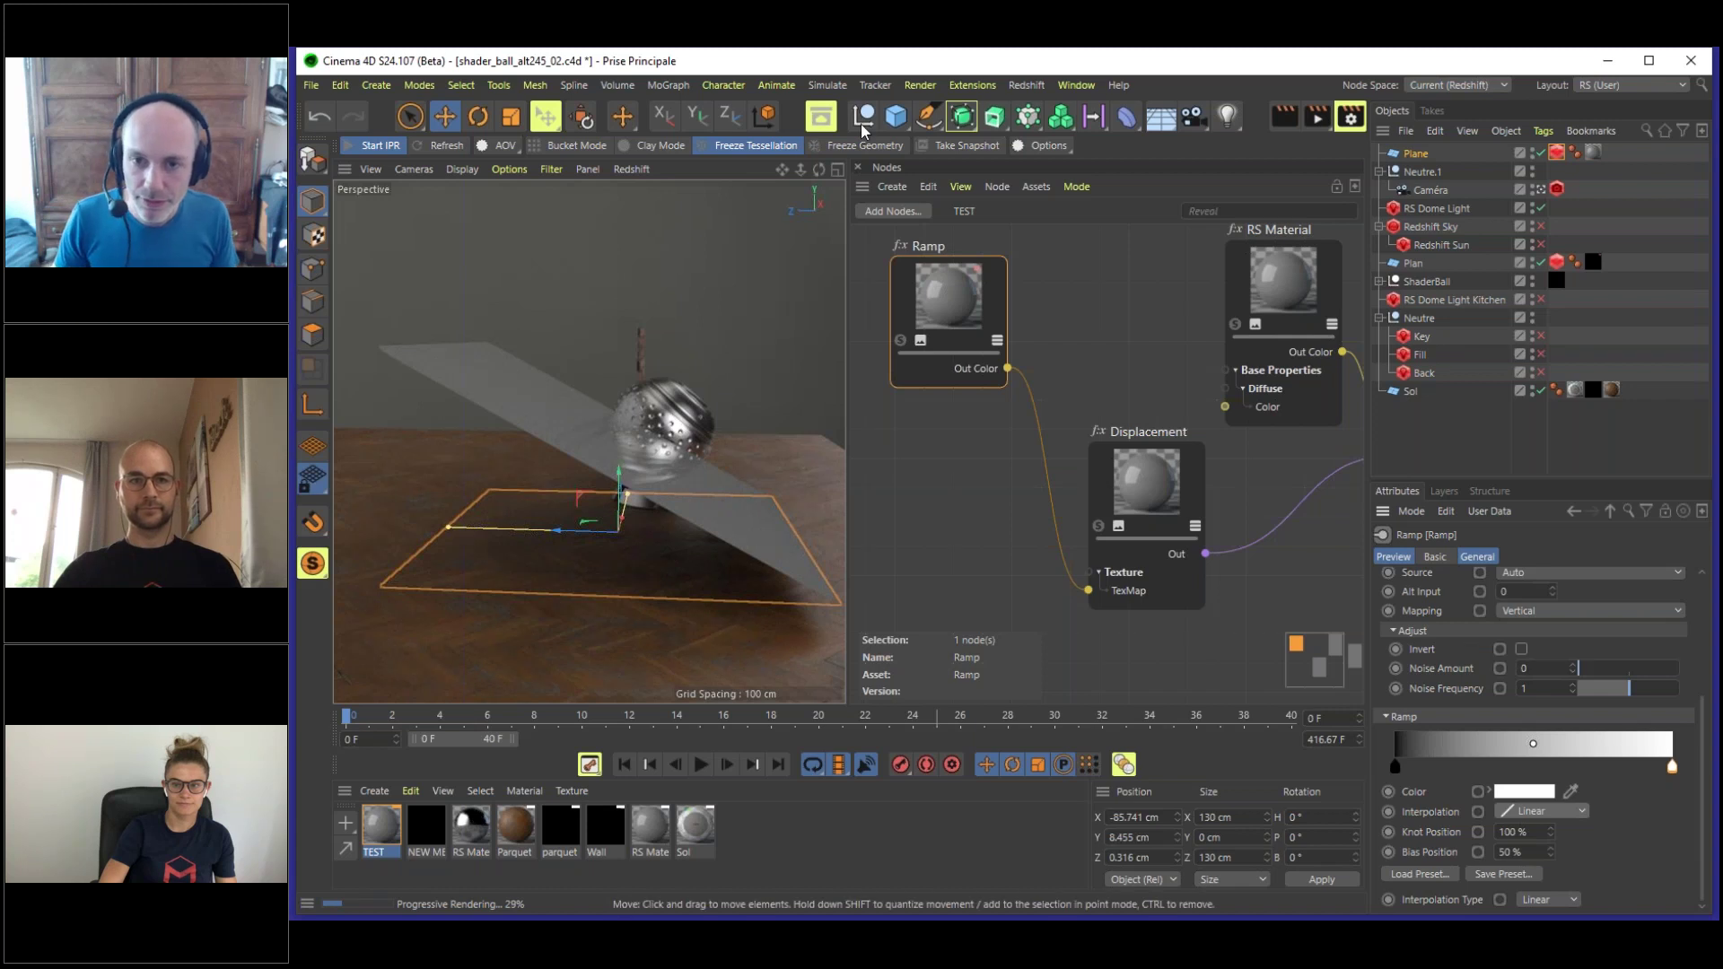
- Stop the IPR, inspect gradient16bits.png in the Picture Viewer, then close the viewer
{"action": "left_click", "coordinate": [372, 144]}
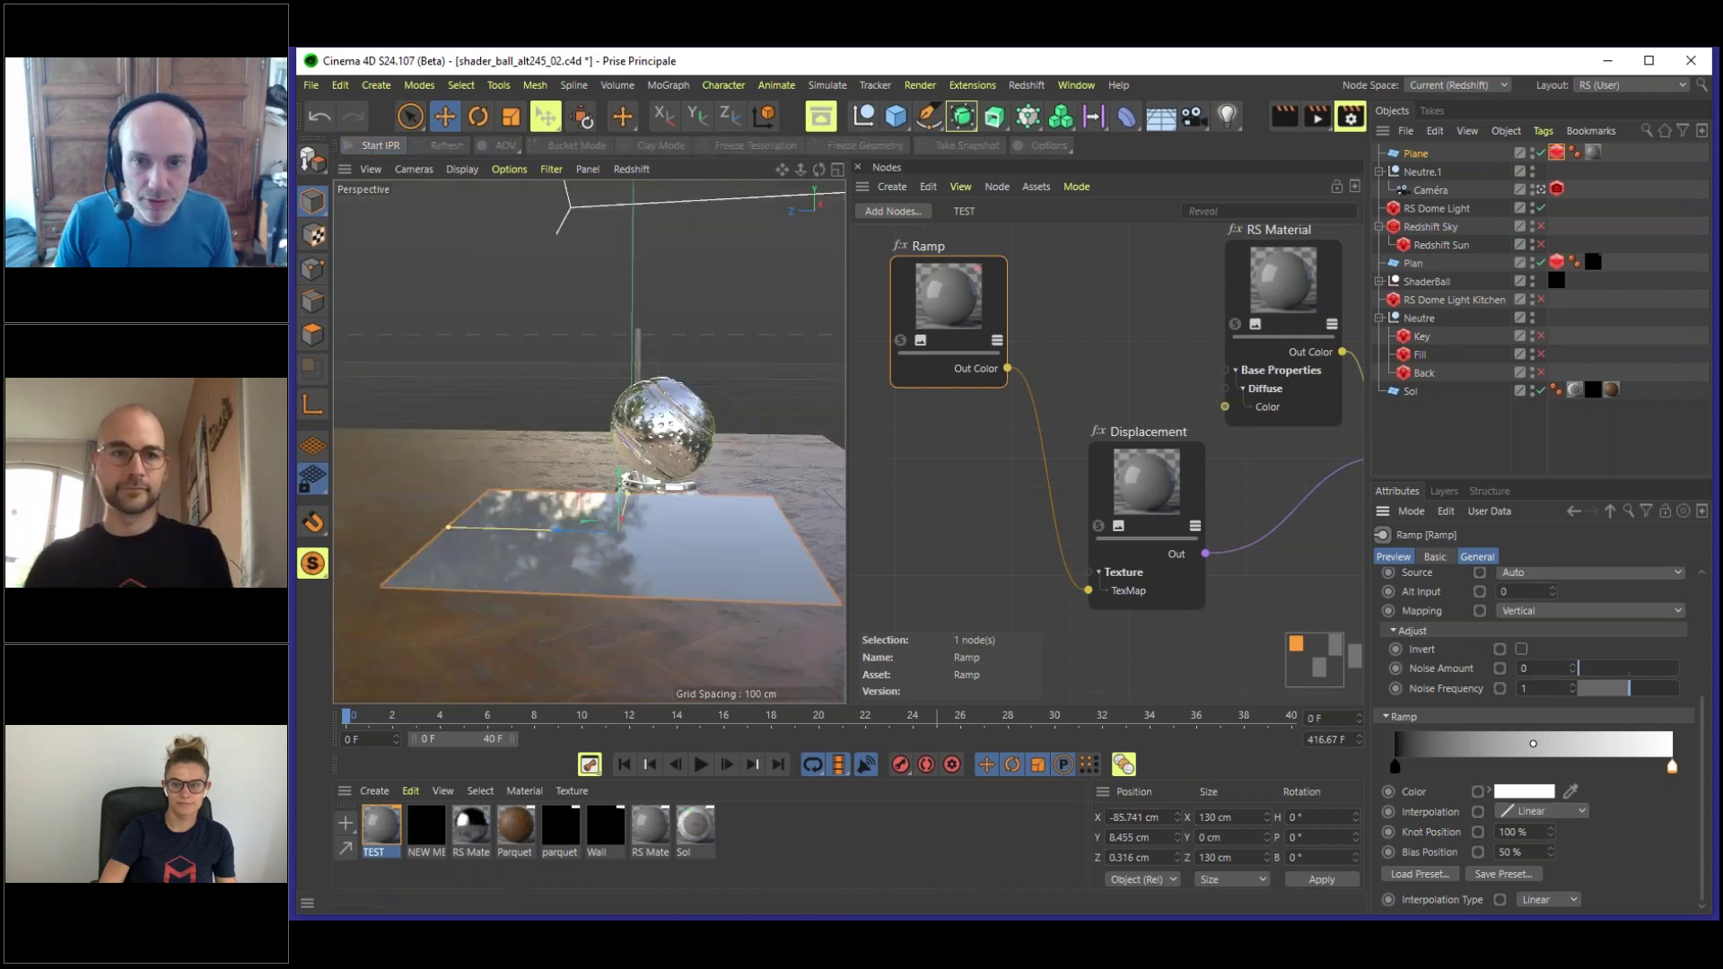
{"action": "left_click", "coordinate": [1076, 84]}
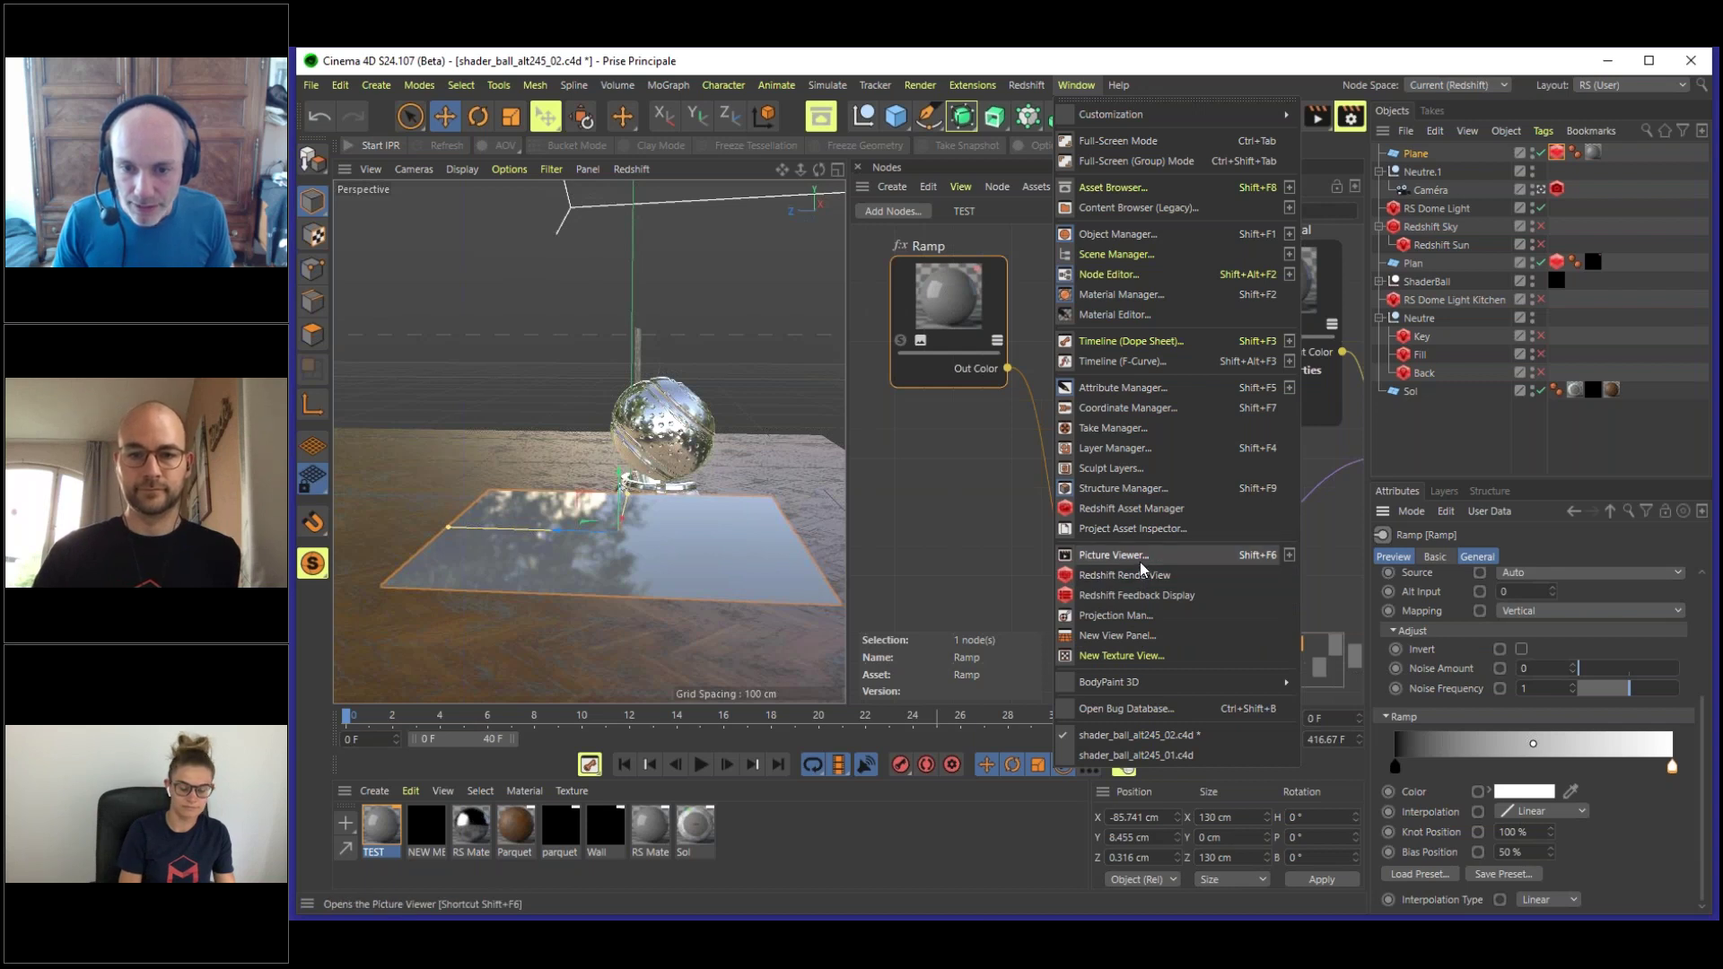
{"action": "left_click", "coordinate": [1115, 554]}
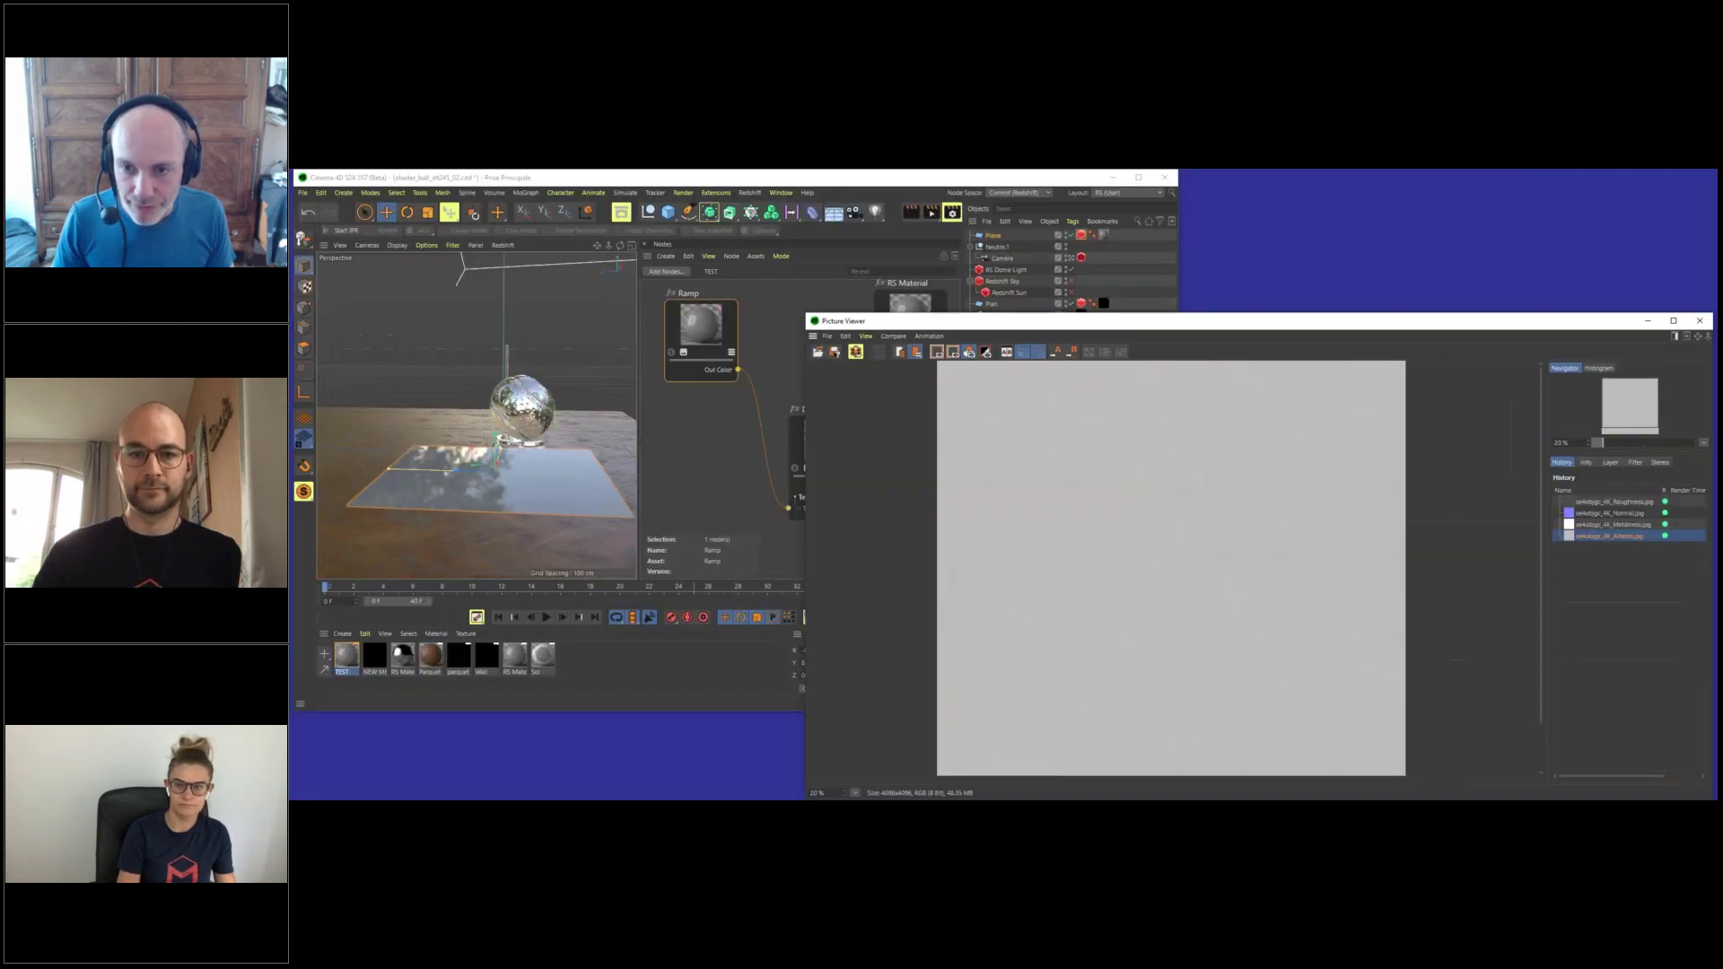
{"action": "left_click_drag", "start_coordinate": [935, 314], "coordinate": [460, 204]}
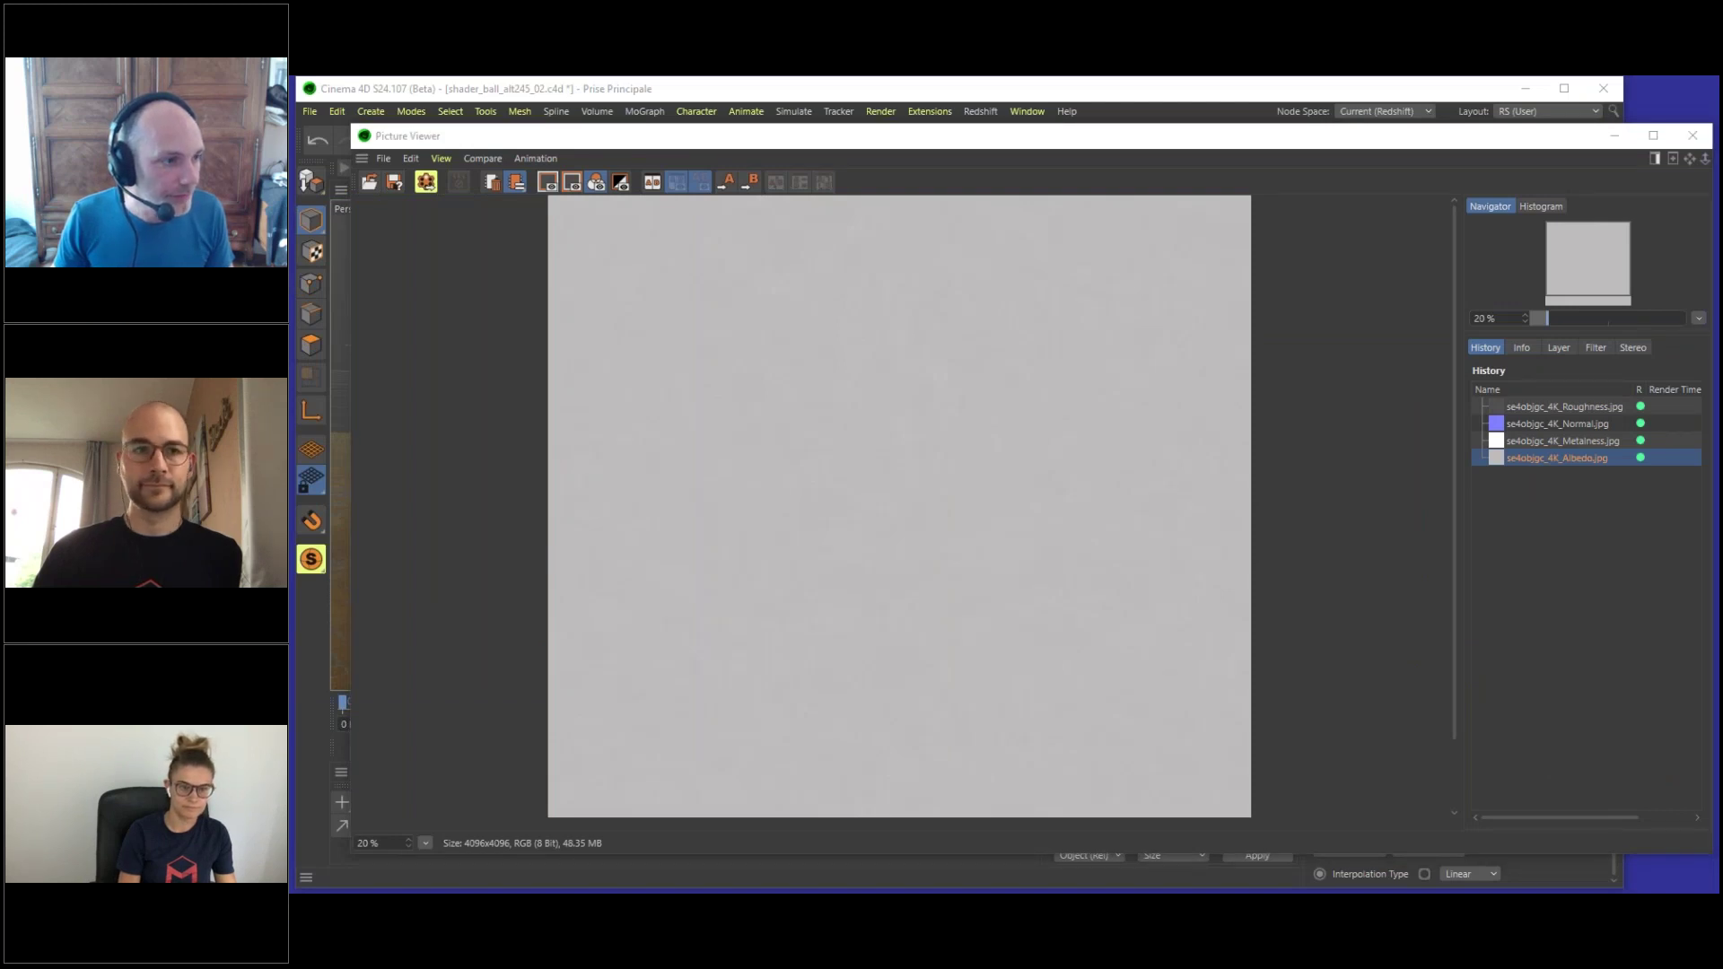
{"action": "left_click_drag", "start_coordinate": [920, 478], "coordinate": [1117, 492]}
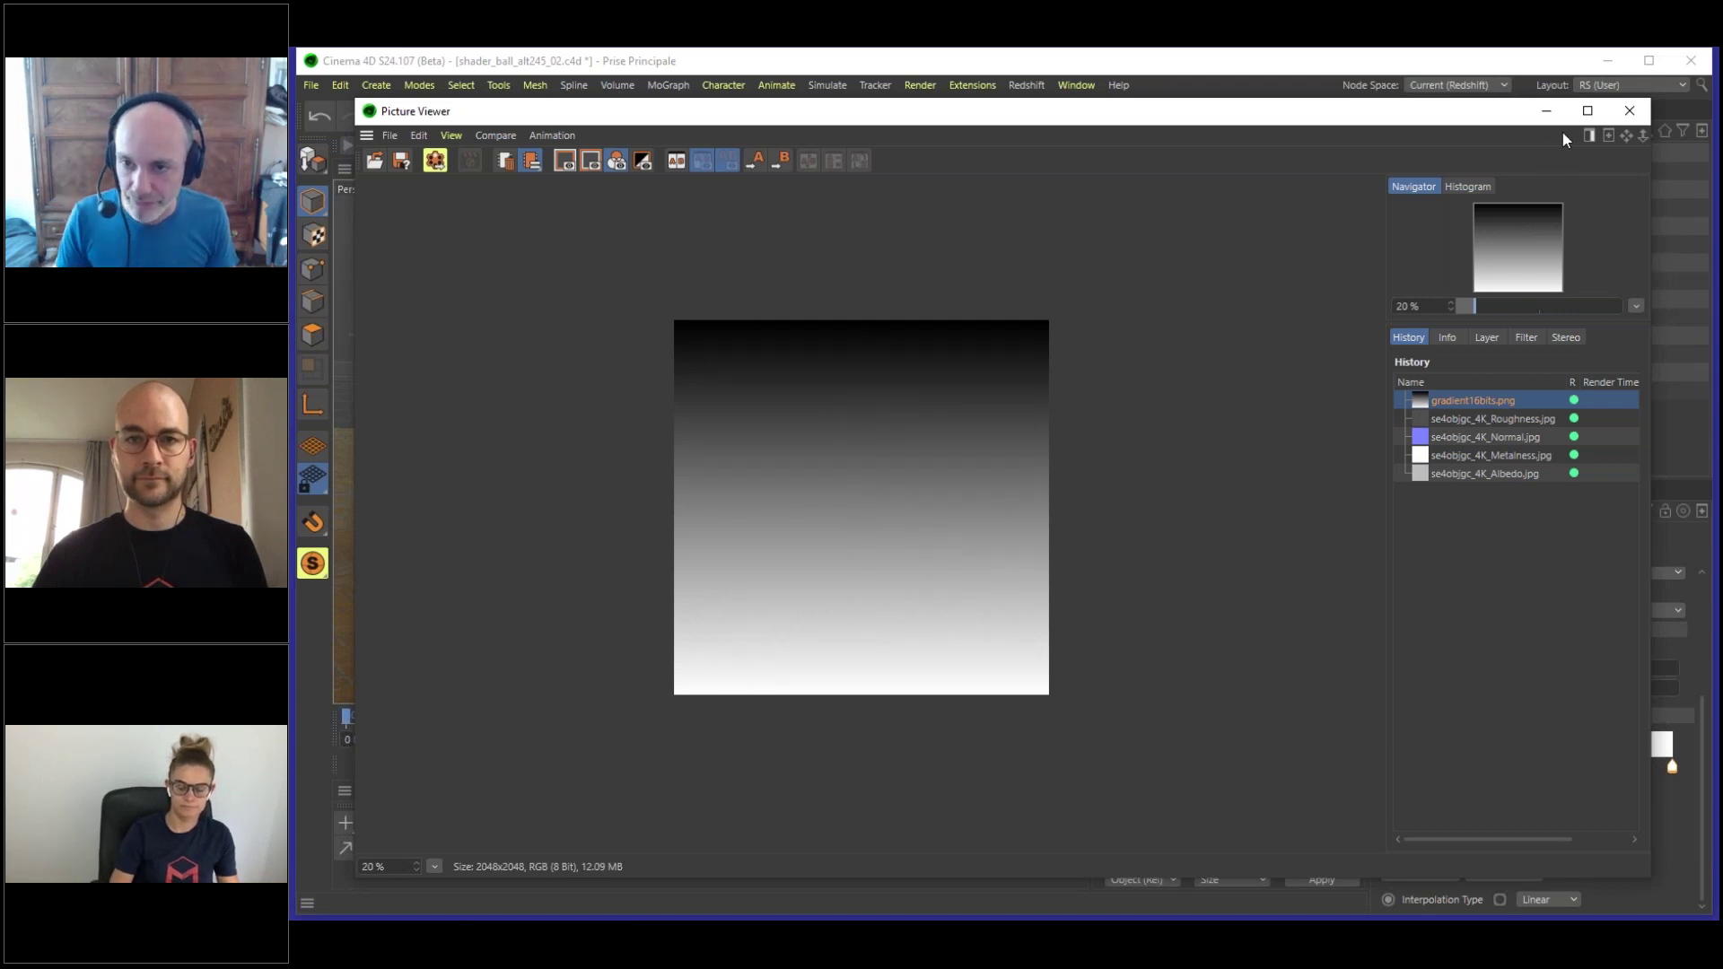
{"action": "left_click", "coordinate": [1629, 110]}
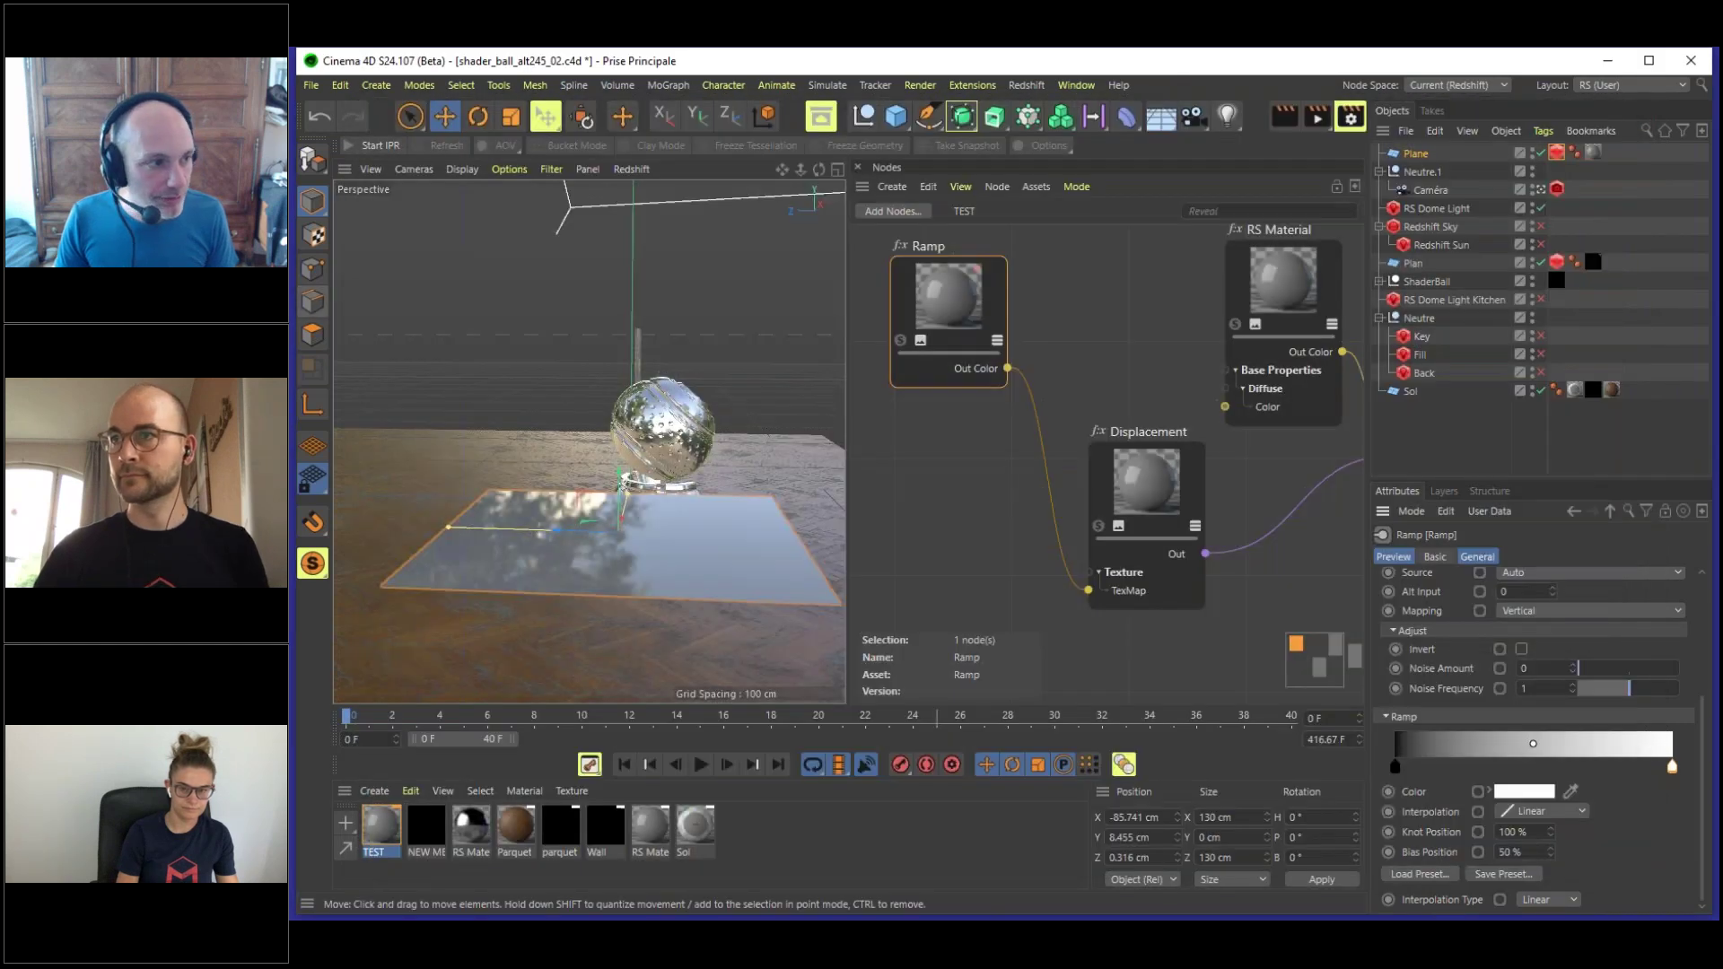
- Add a Texture node with the gradient image and wire its Out Color to Displacement TexMap
{"action": "mouse_move", "coordinate": [957, 537]}
{"action": "left_mouse_down"}
{"action": "mouse_move", "coordinate": [929, 532]}
{"action": "mouse_move", "coordinate": [946, 546]}
{"action": "left_mouse_up"}
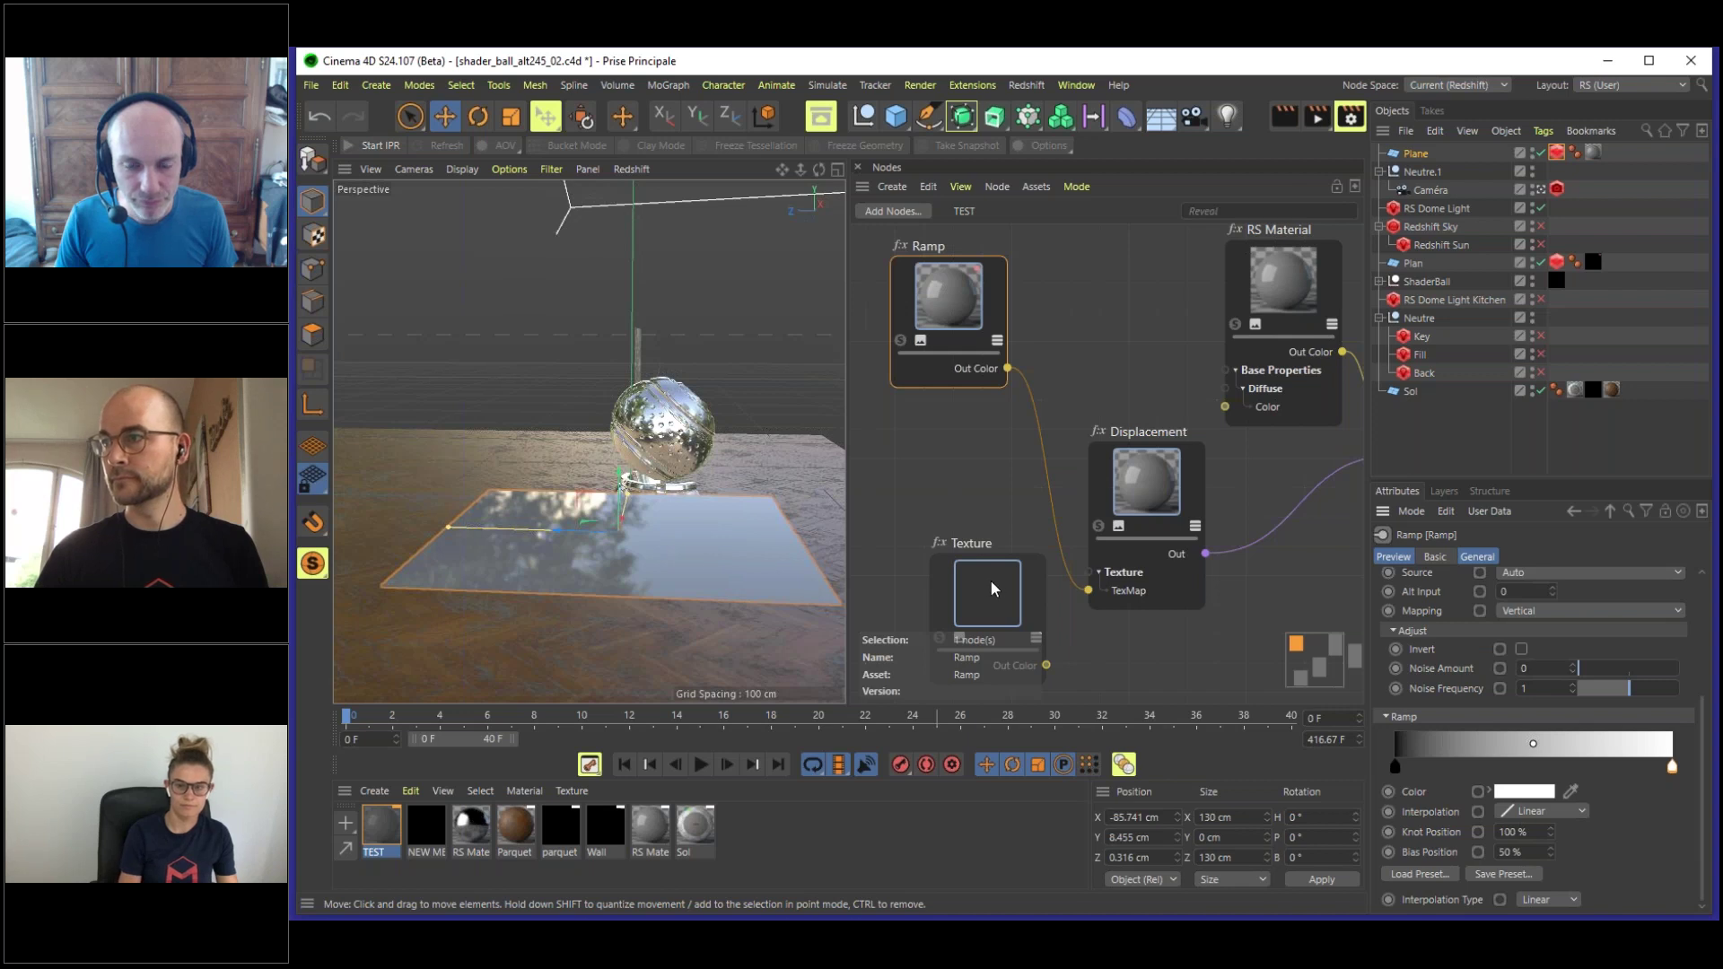
{"action": "left_click_drag", "start_coordinate": [988, 579], "coordinate": [939, 488]}
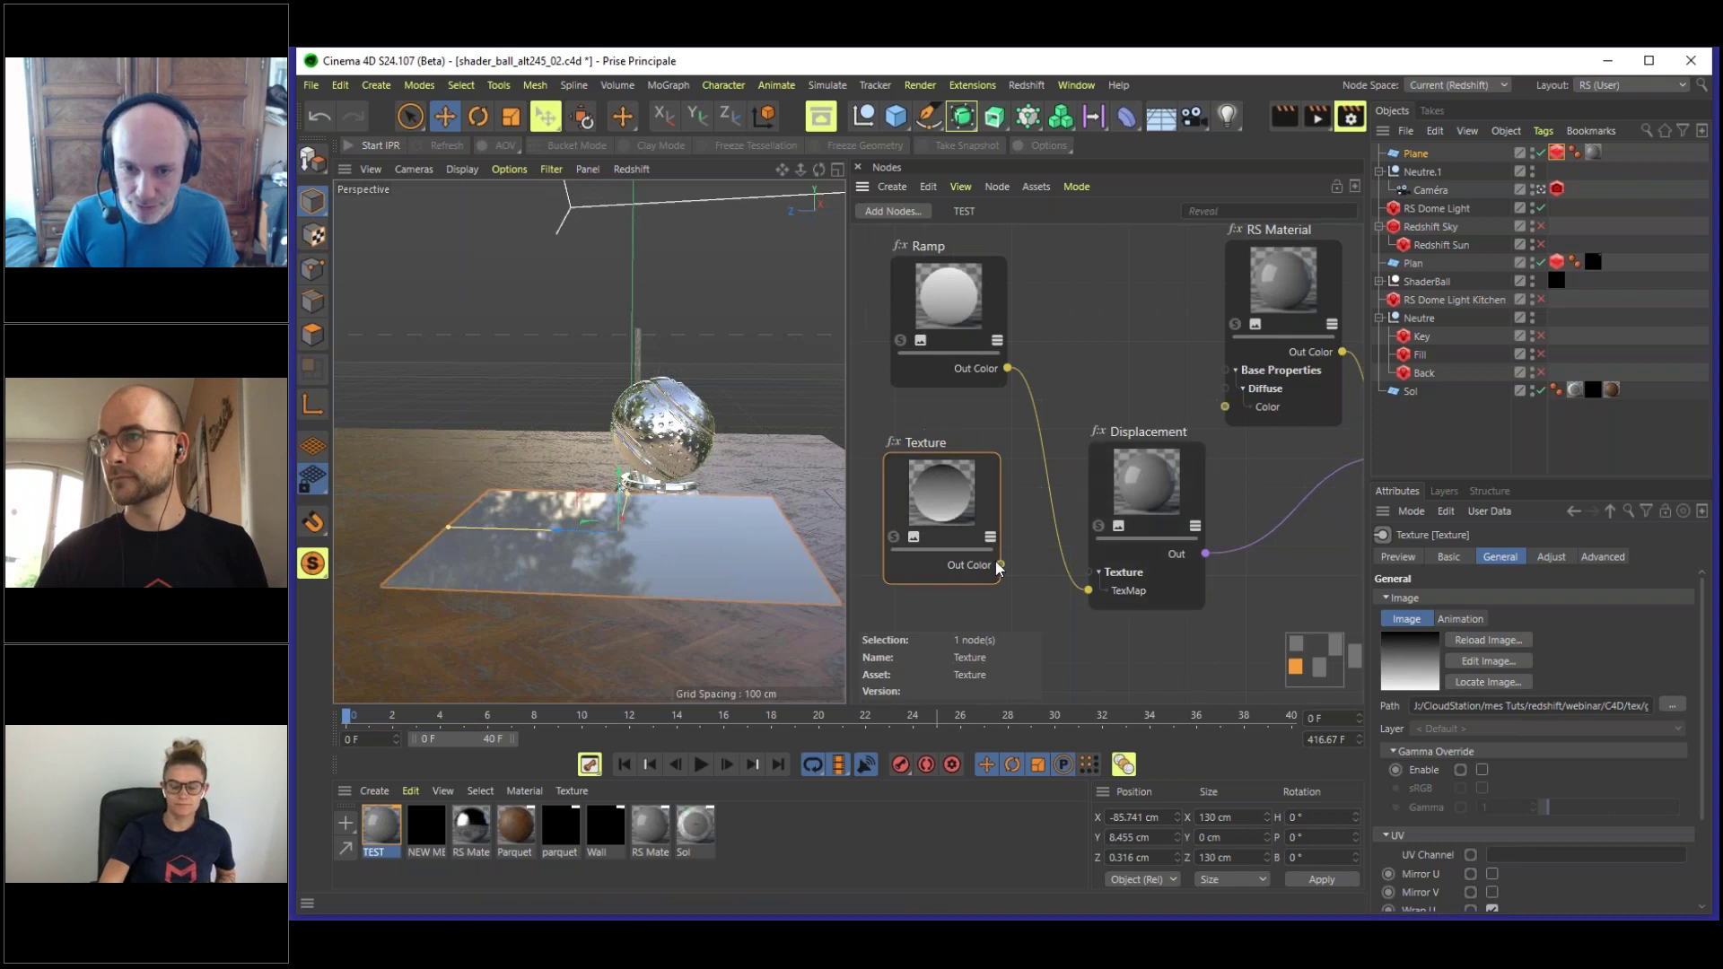
{"action": "left_click_drag", "start_coordinate": [1063, 474], "coordinate": [1089, 587]}
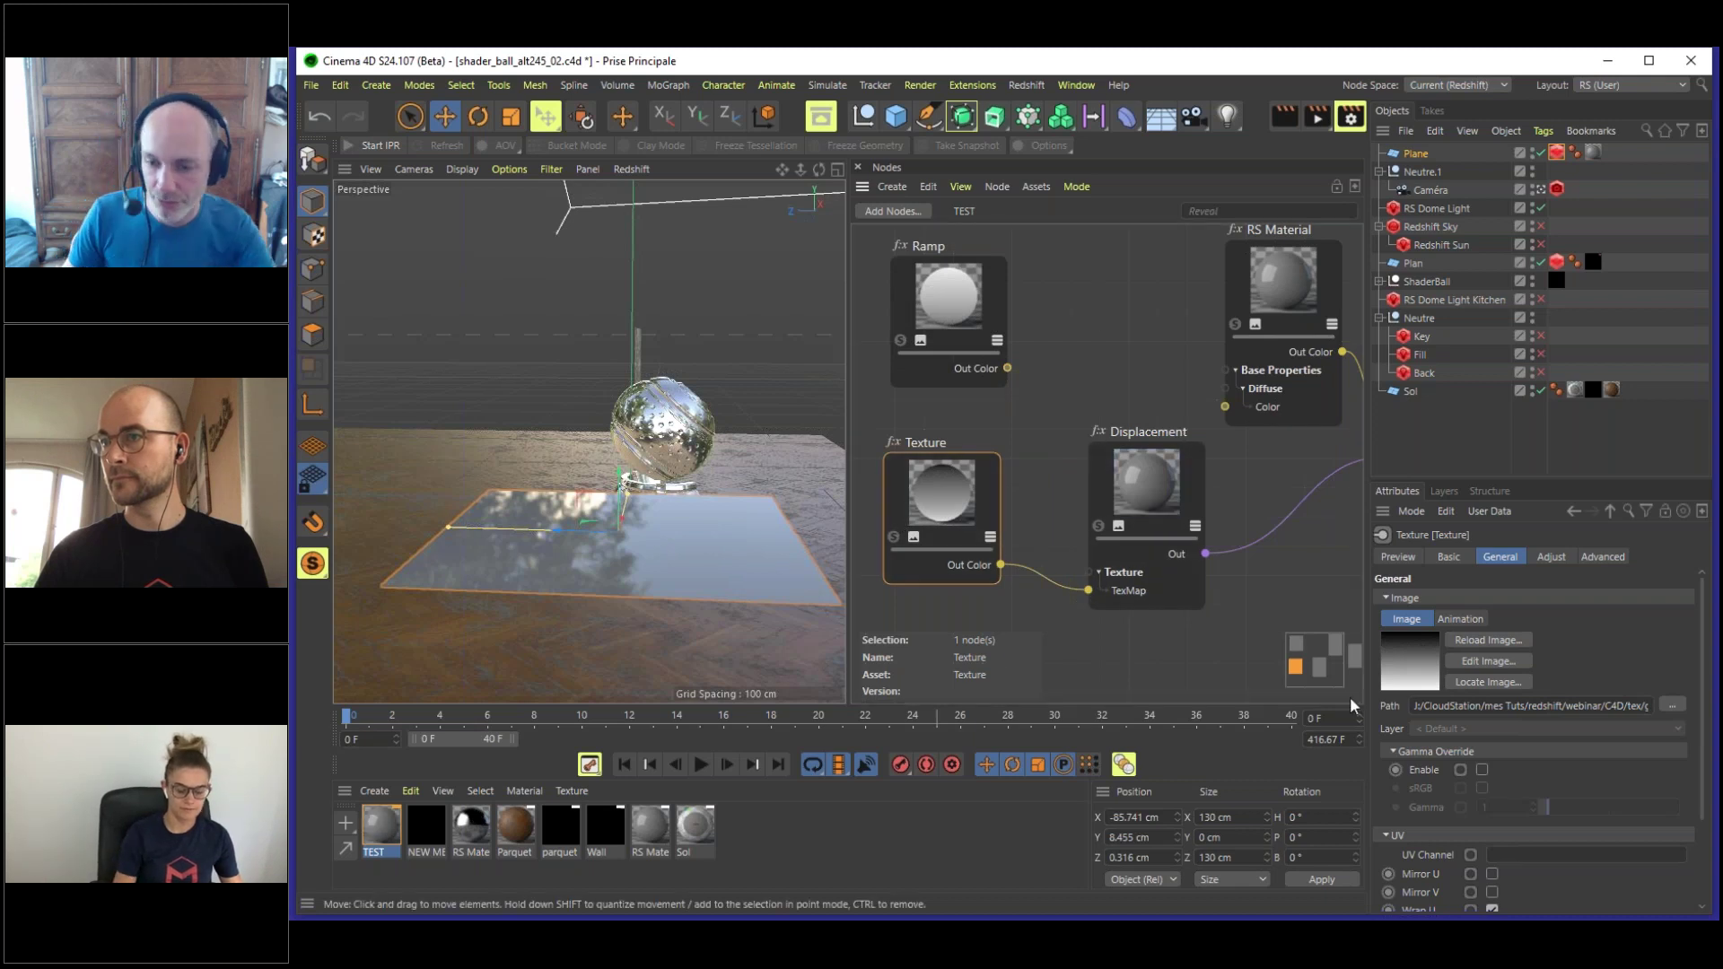
- Restart the IPR and set the plane material tag's Length U to 101%
{"action": "left_click", "coordinate": [375, 145]}
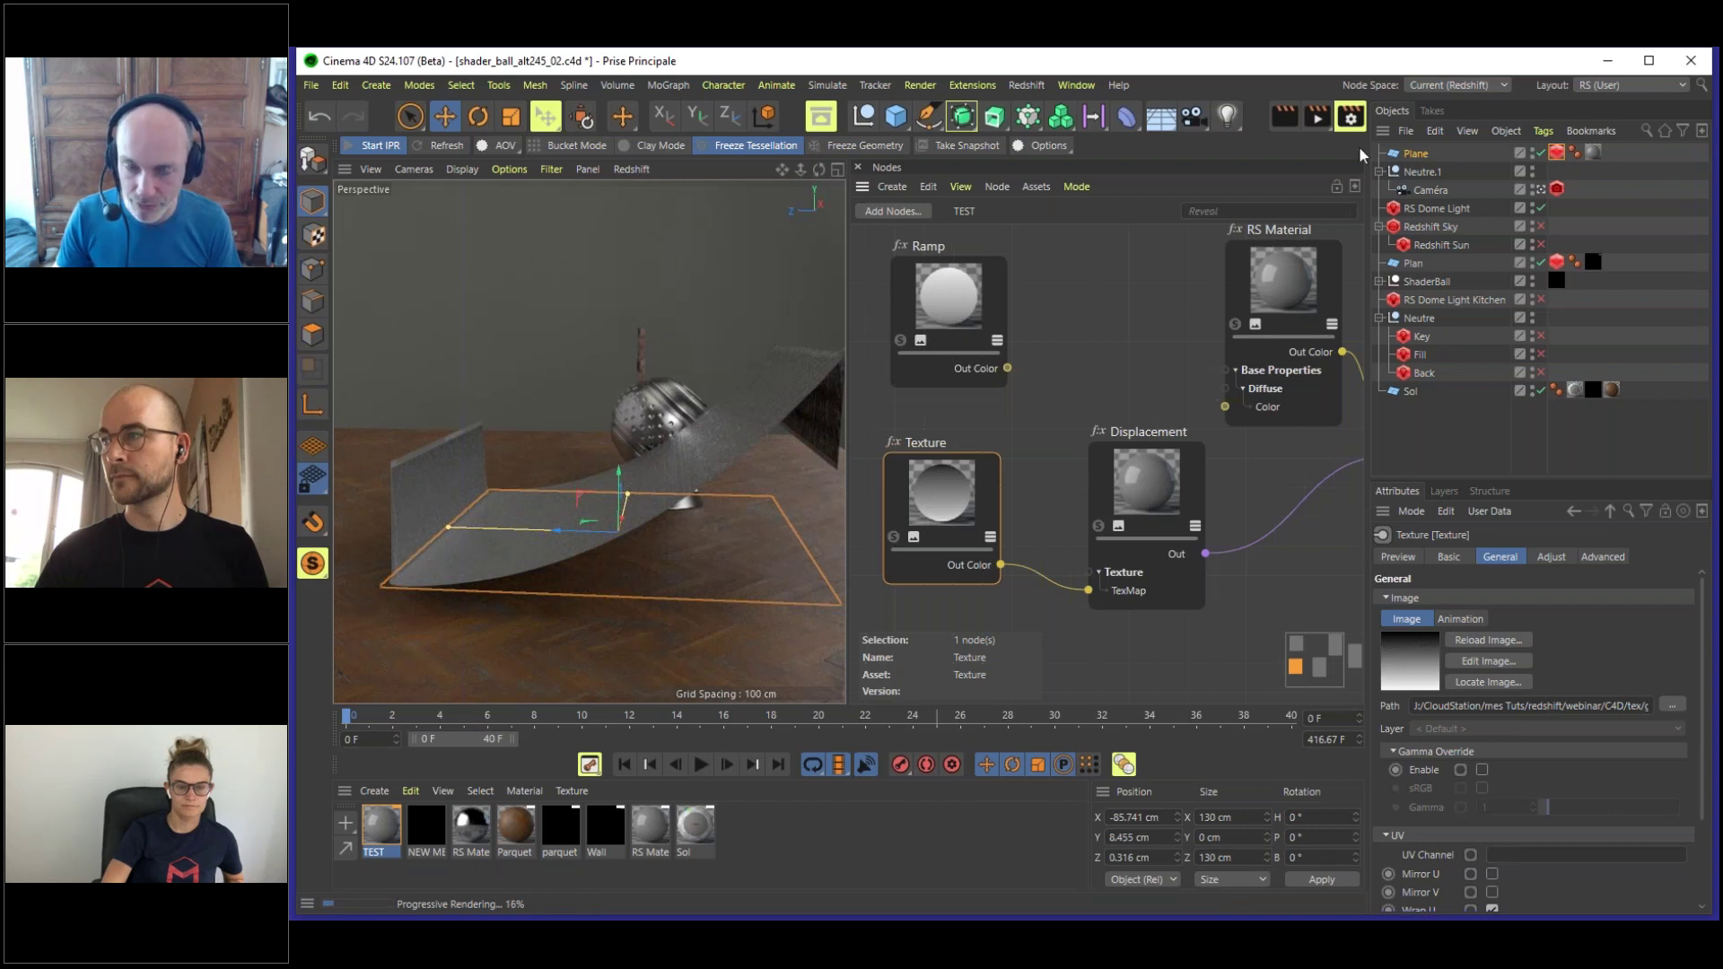
{"action": "left_click", "coordinate": [1593, 152]}
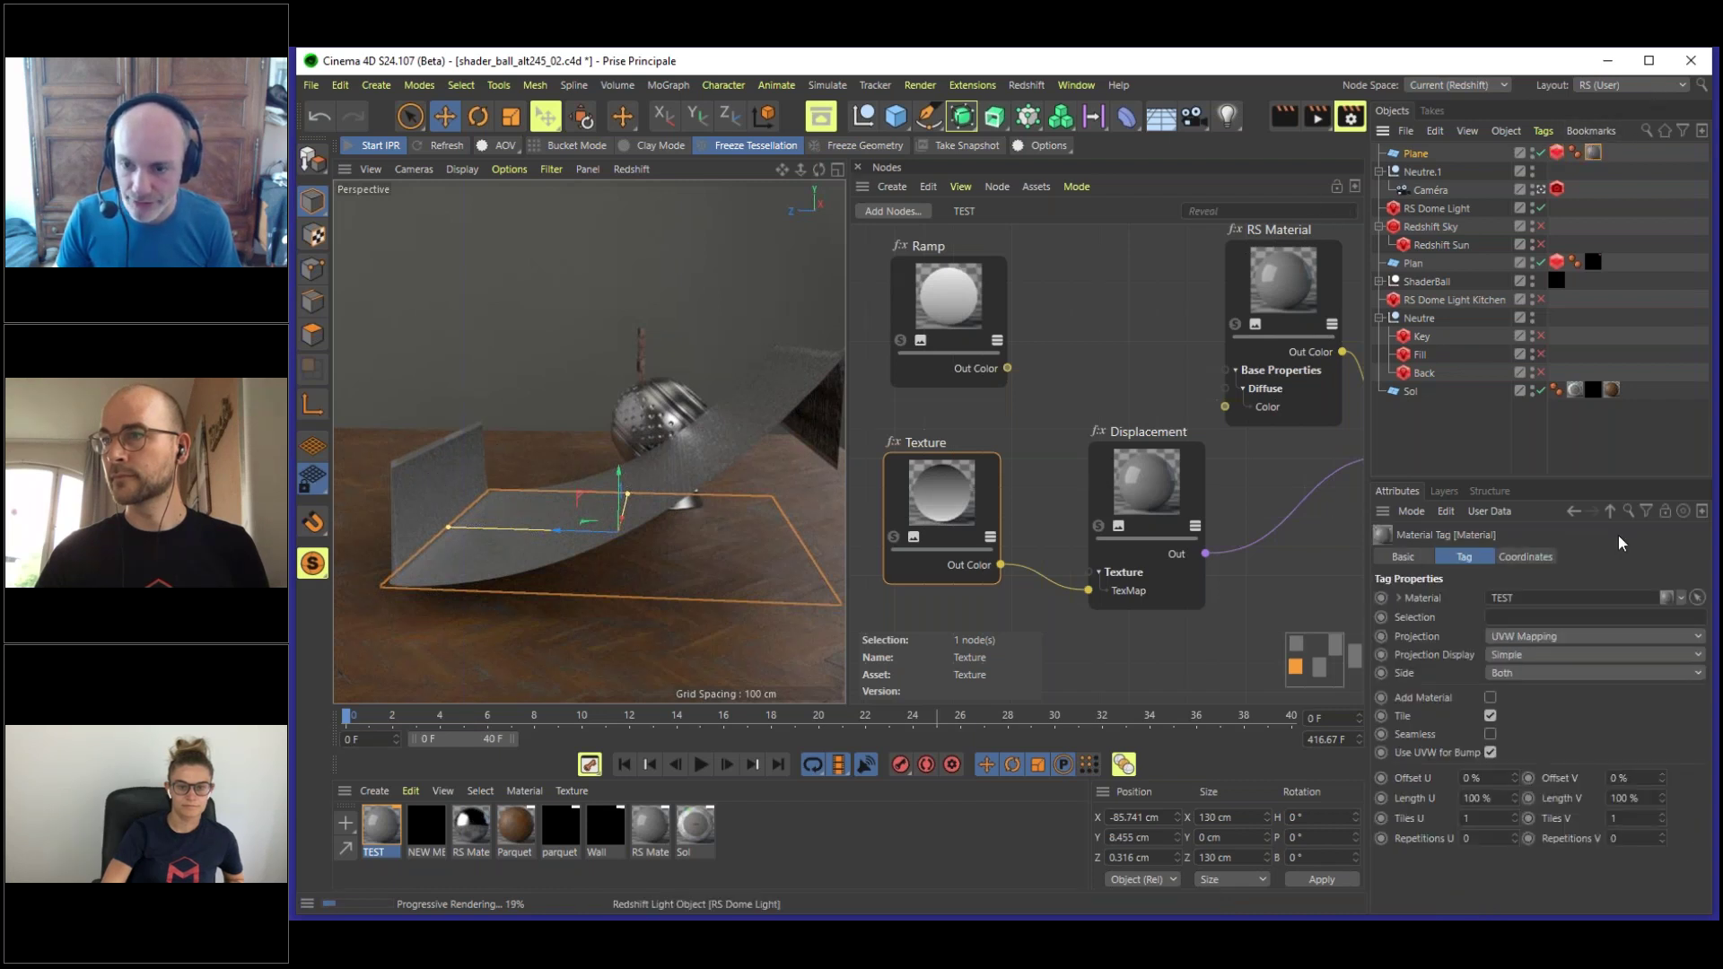
{"action": "double_click", "coordinate": [1493, 798]}
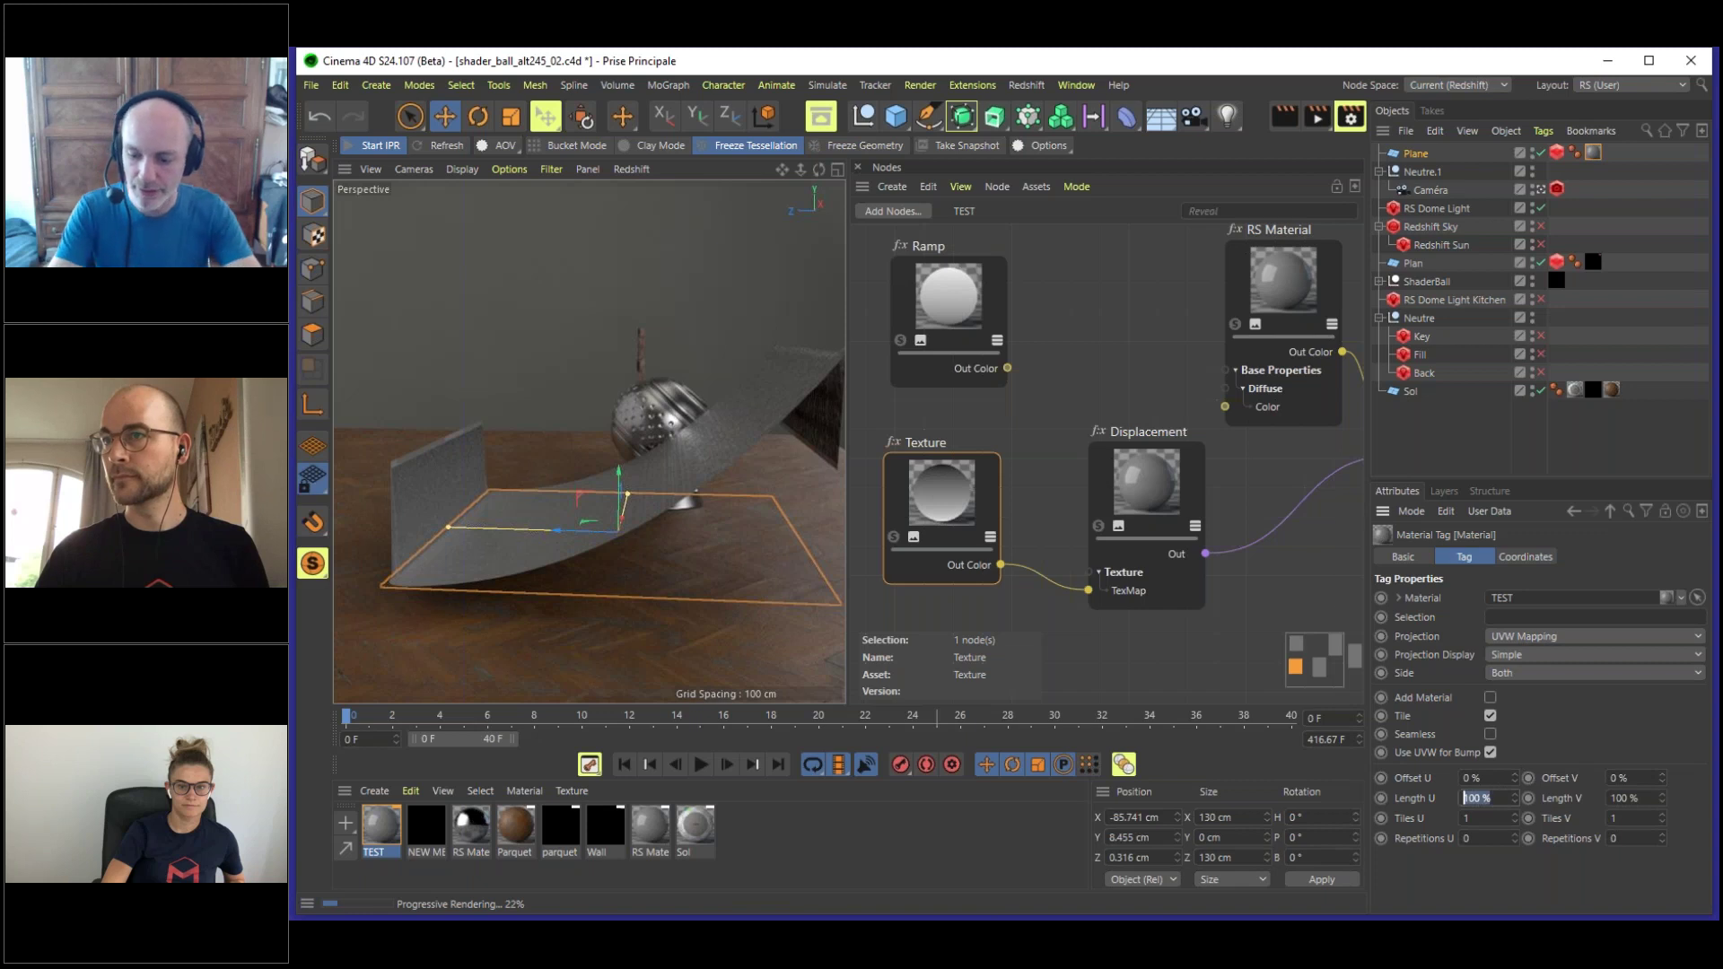
{"action": "type", "text": "101"}
{"action": "key", "text": "Return"}
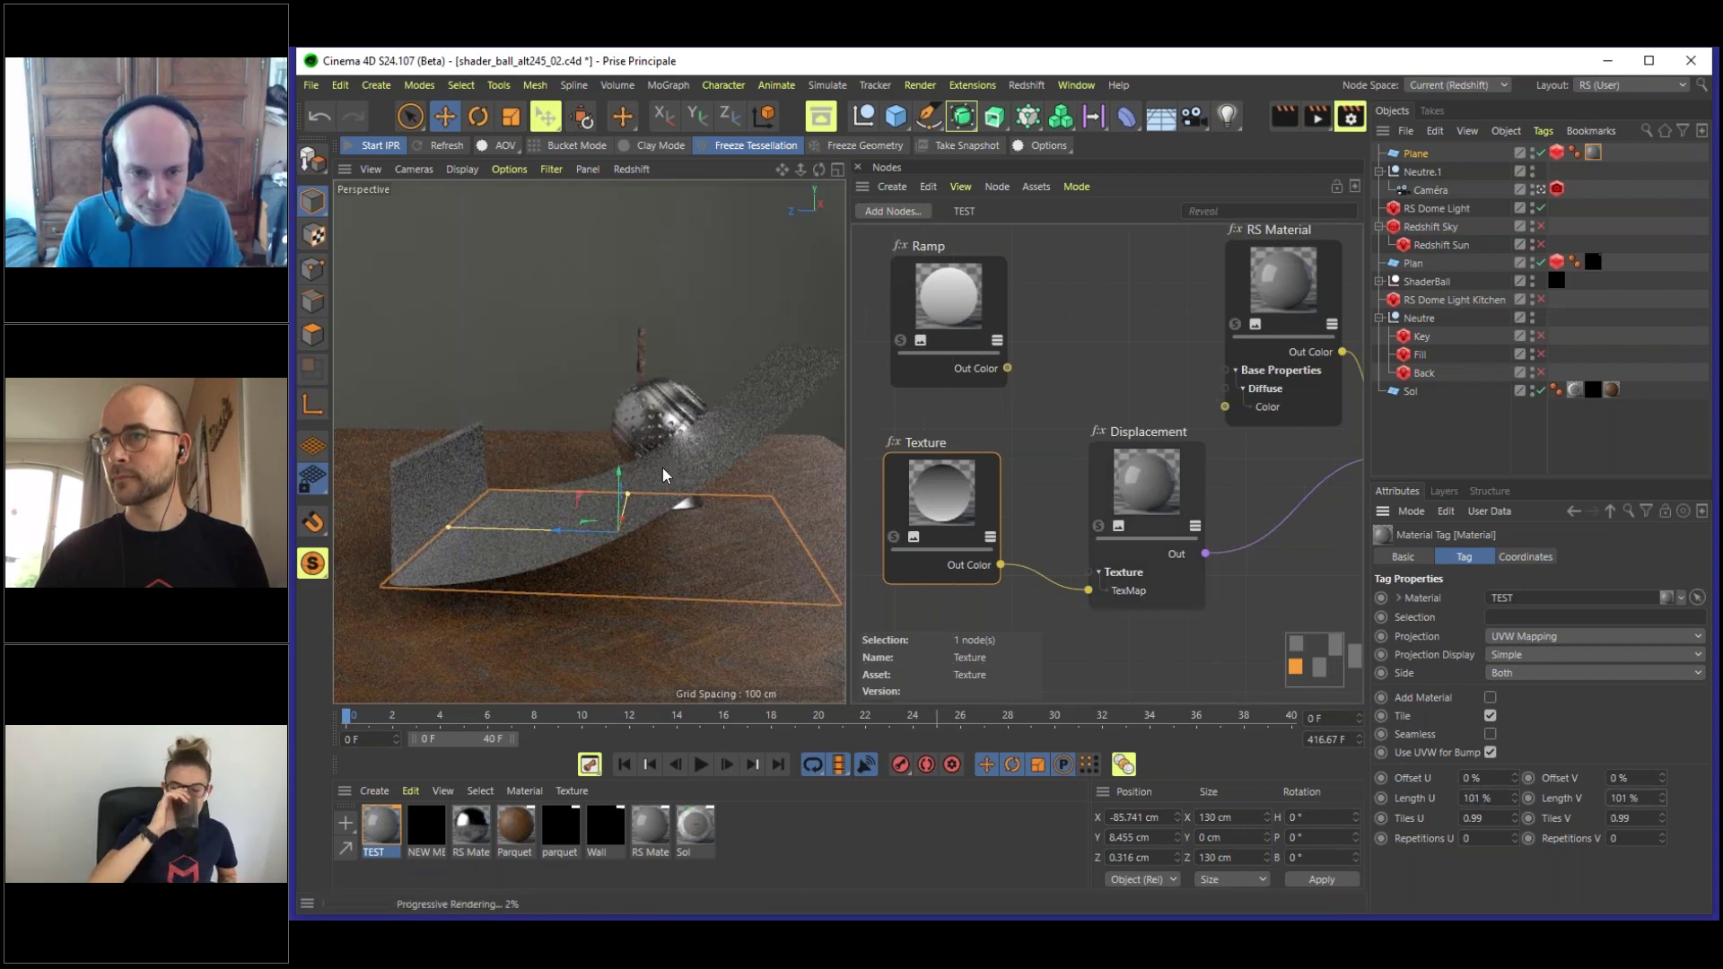
- Set the material tag's Length U and Length V to 102%
{"action": "double_click", "coordinate": [1488, 798]}
{"action": "type", "text": "102"}
{"action": "key", "text": "Tab"}
{"action": "type", "text": "102"}
{"action": "key", "text": "Return"}
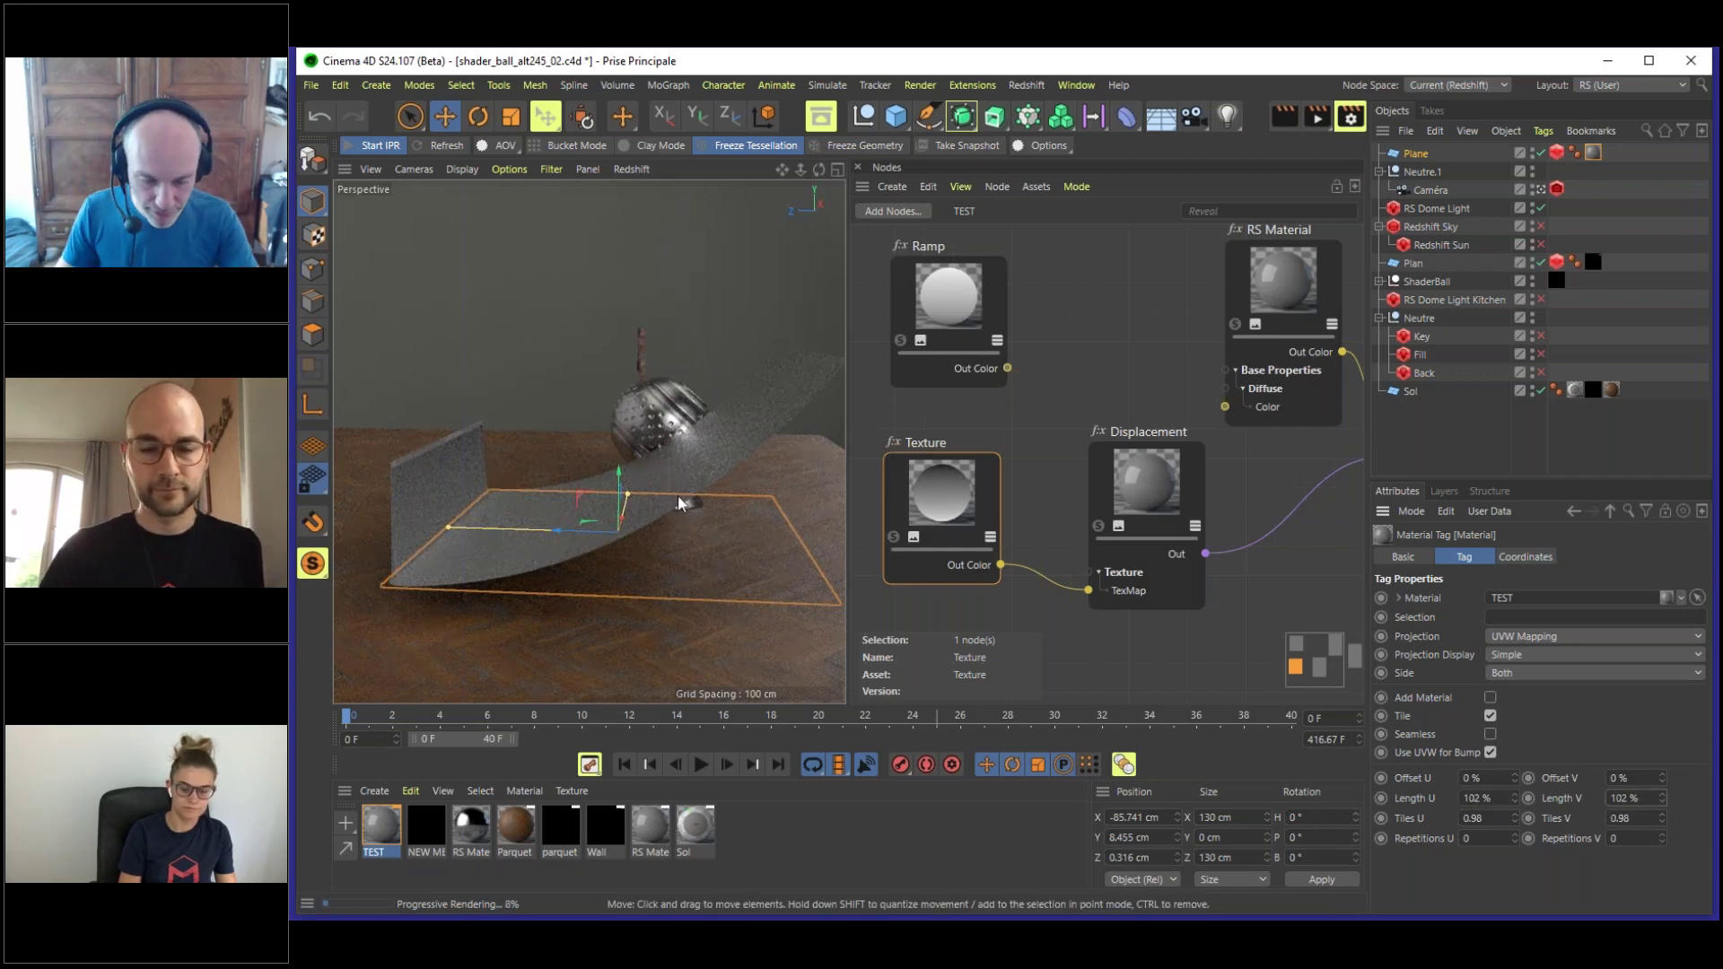
{"action": "left_click_drag", "start_coordinate": [645, 483], "coordinate": [648, 489], "text": "alt"}
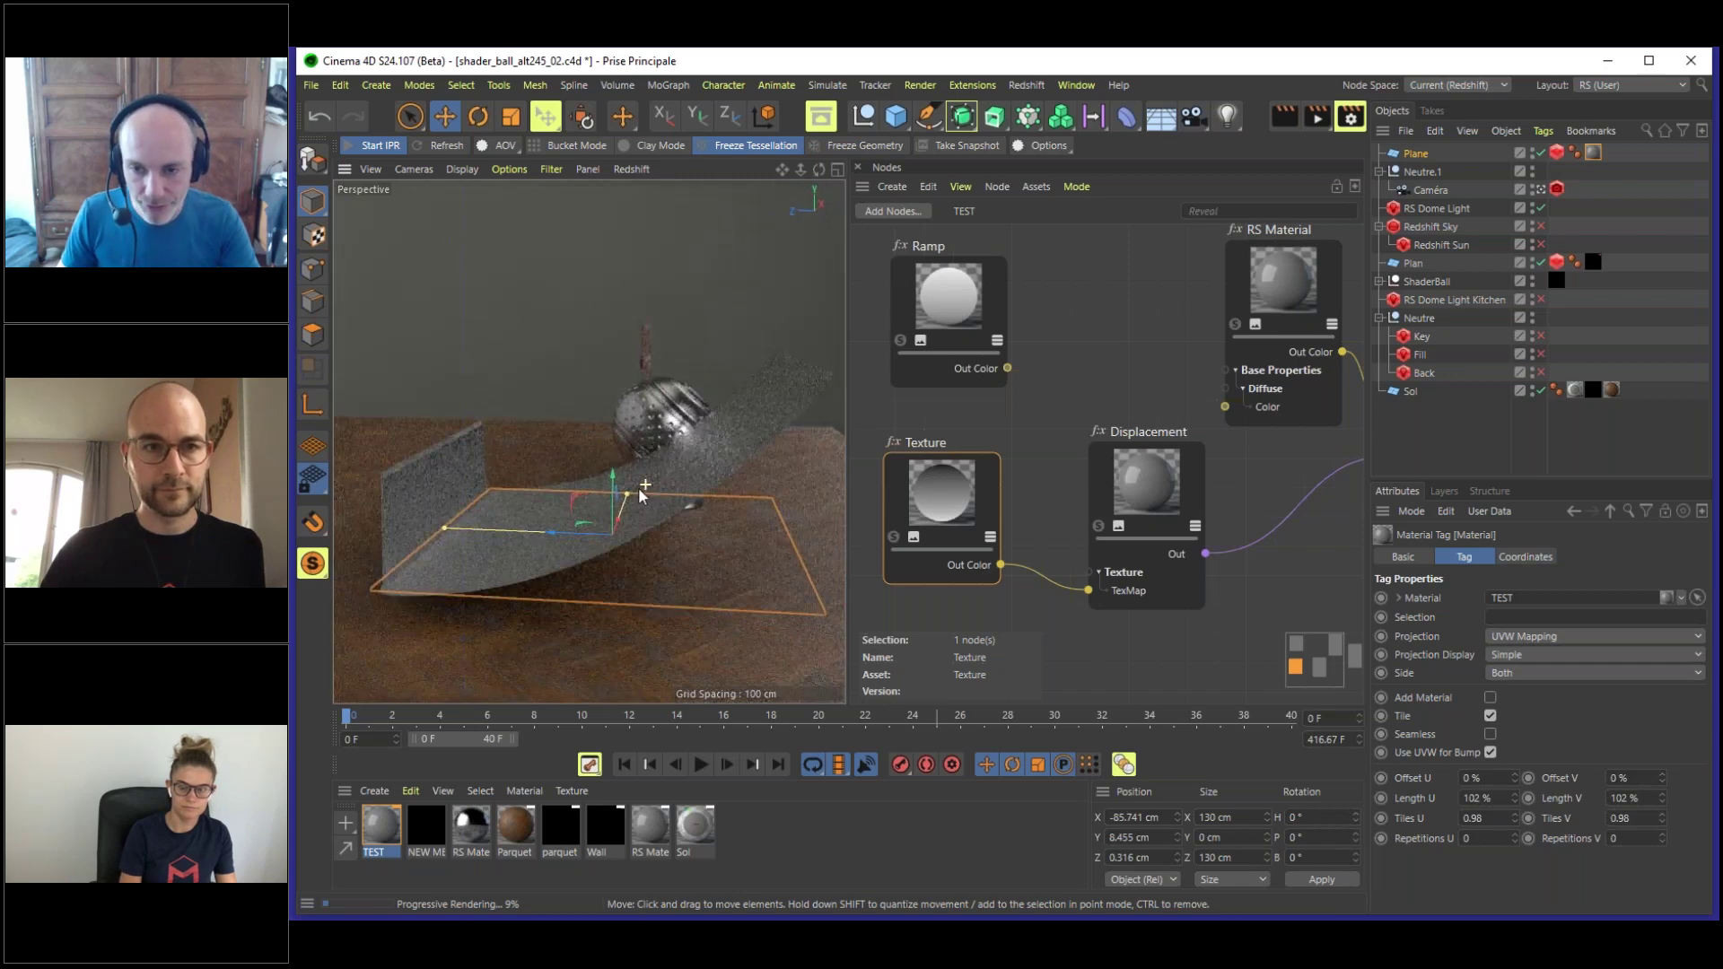
- Enable Gamma Override at gamma 1 on the gradient Texture node
{"action": "left_click", "coordinate": [950, 289]}
{"action": "scroll", "coordinate": [1703, 802], "scroll_direction": "down", "scroll_amount": 3}
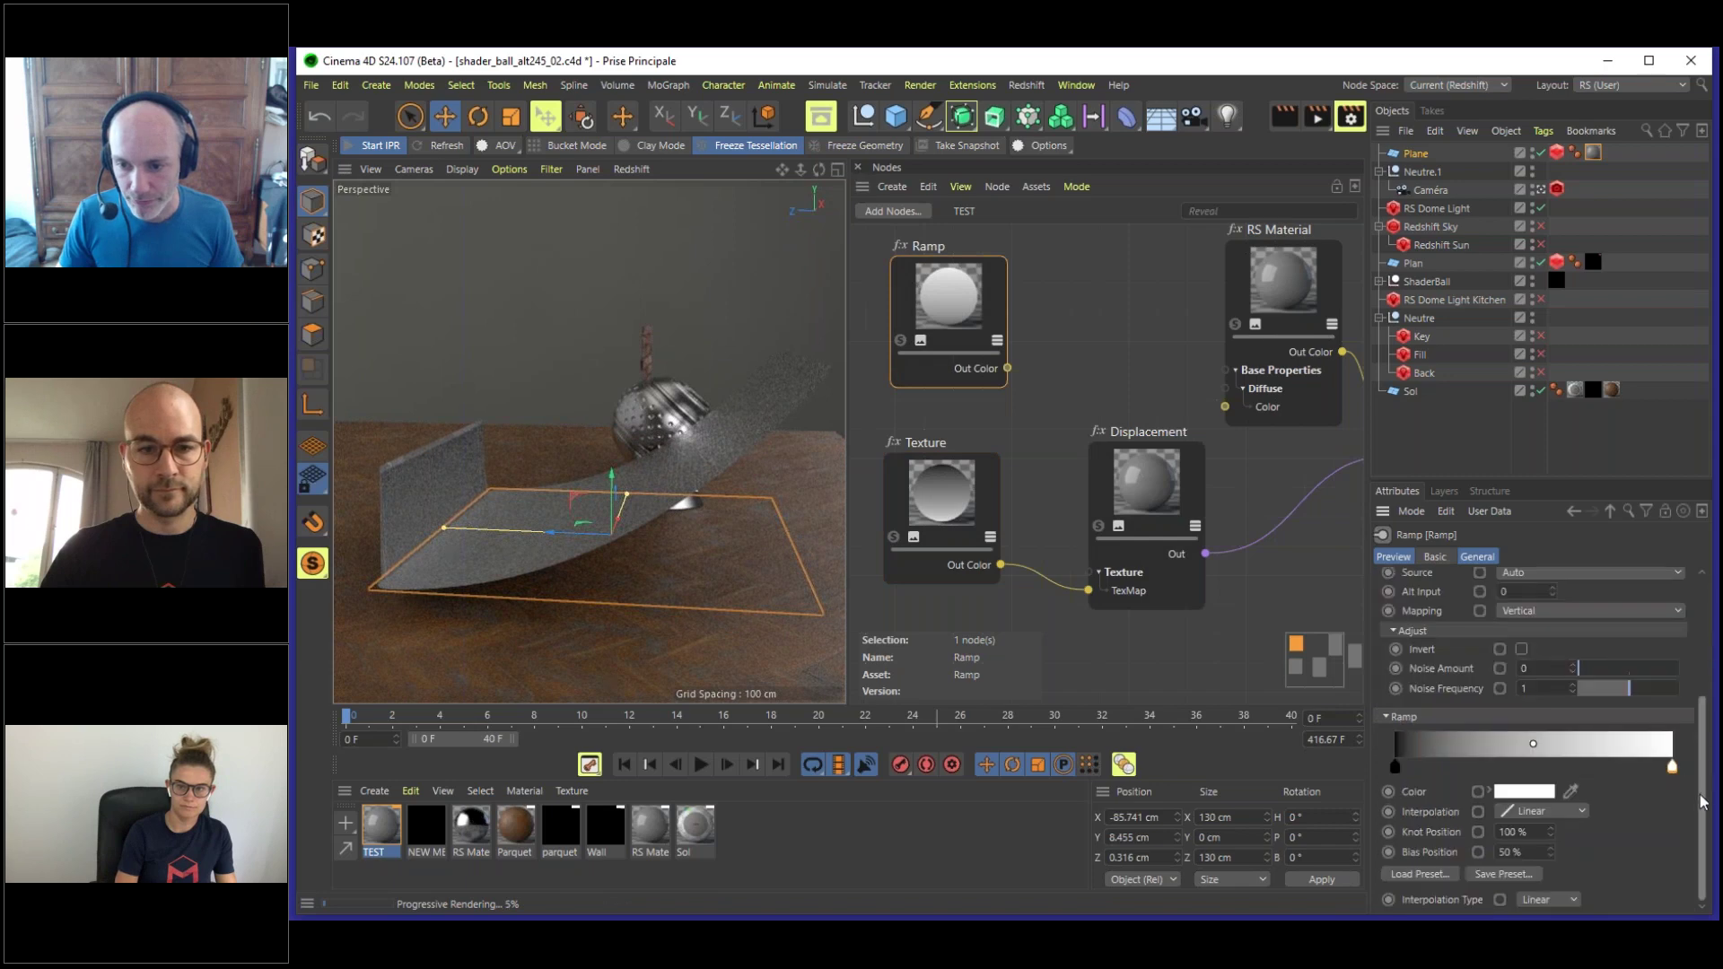
{"action": "left_click", "coordinate": [946, 479]}
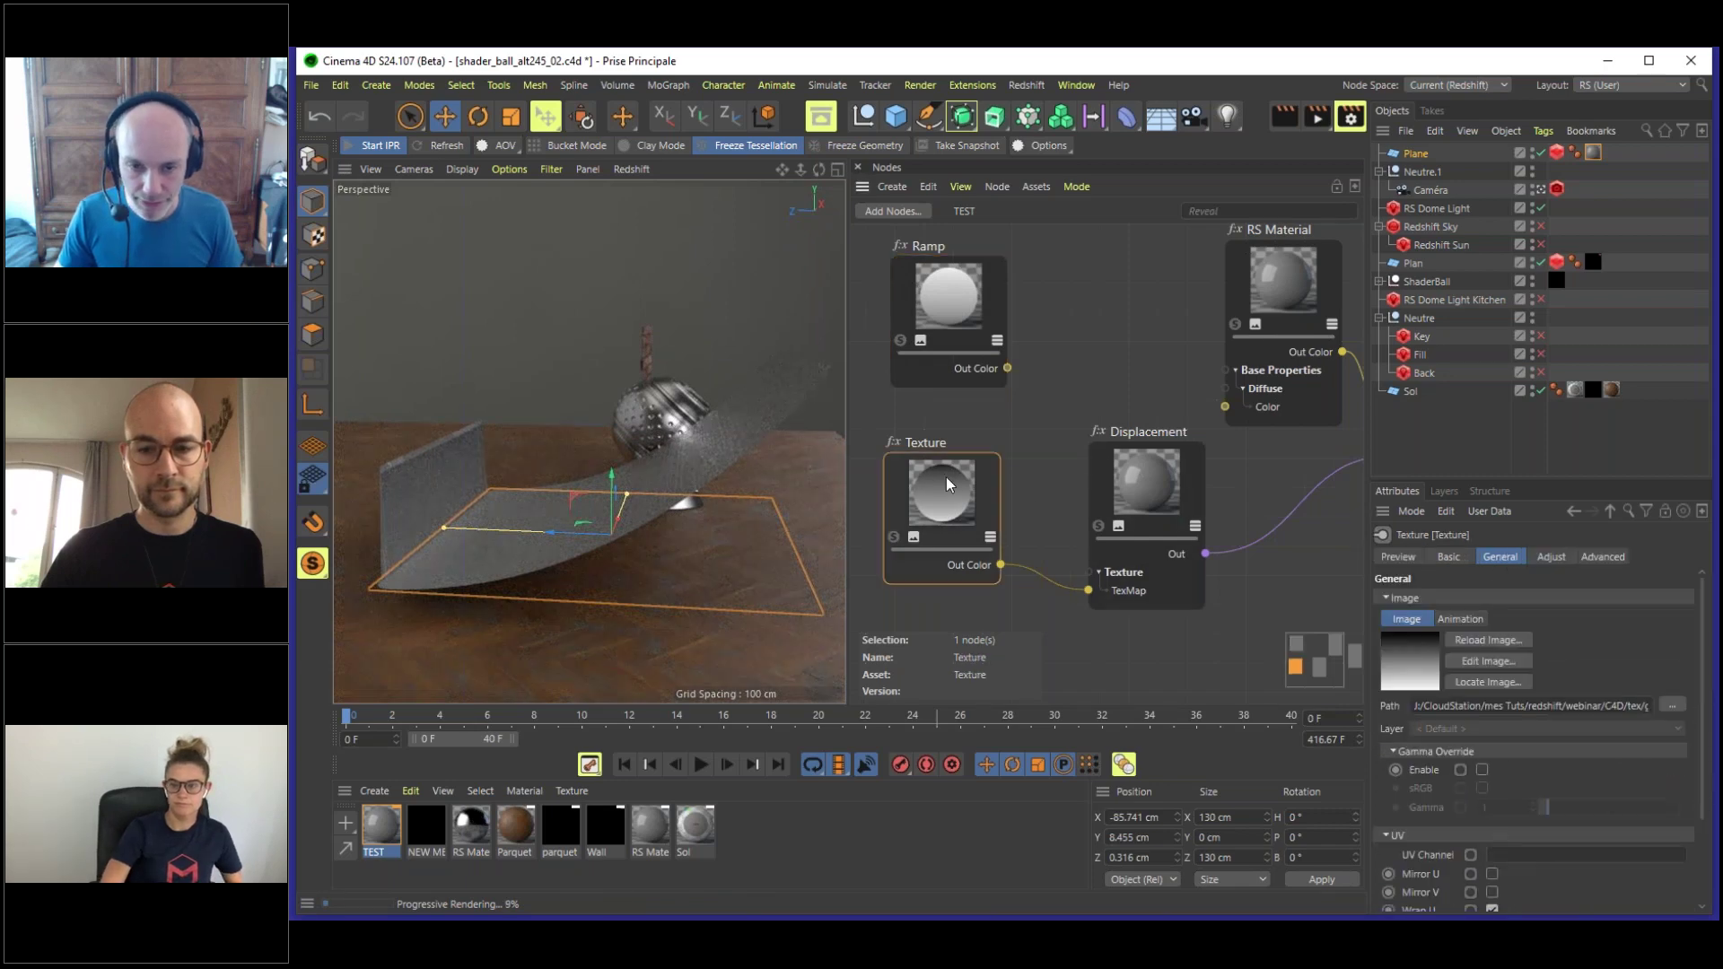
{"action": "left_click", "coordinate": [1483, 769]}
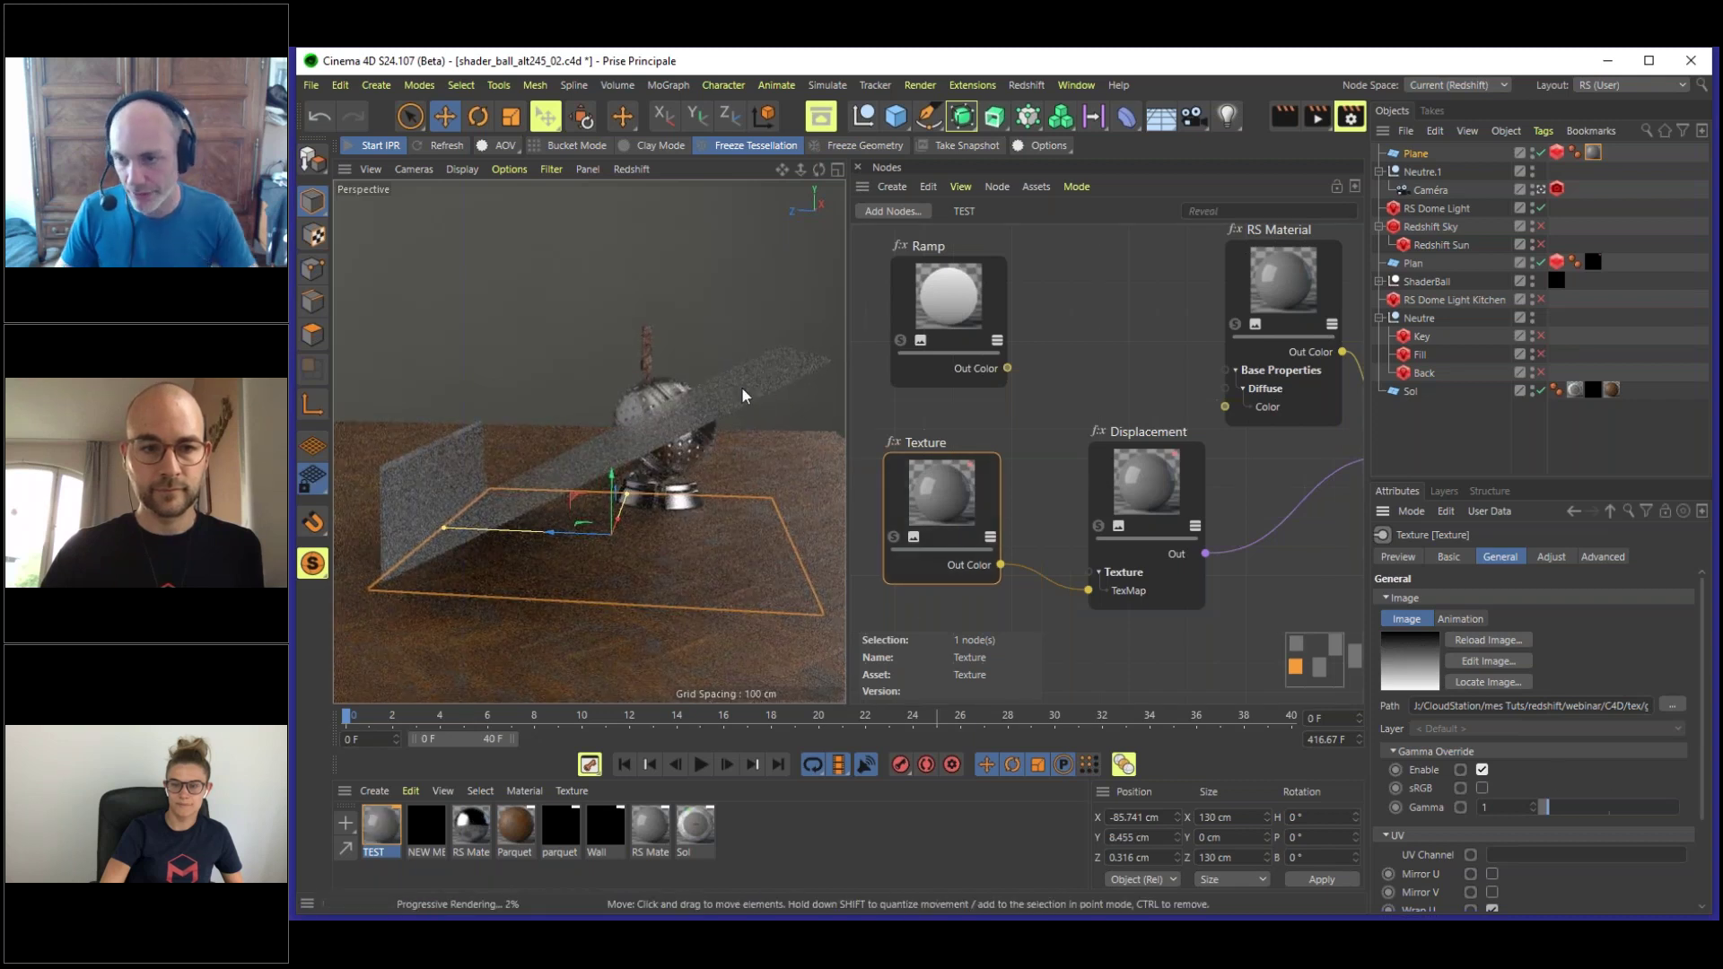
{"action": "left_click_drag", "start_coordinate": [659, 407], "coordinate": [664, 449], "text": "alt"}
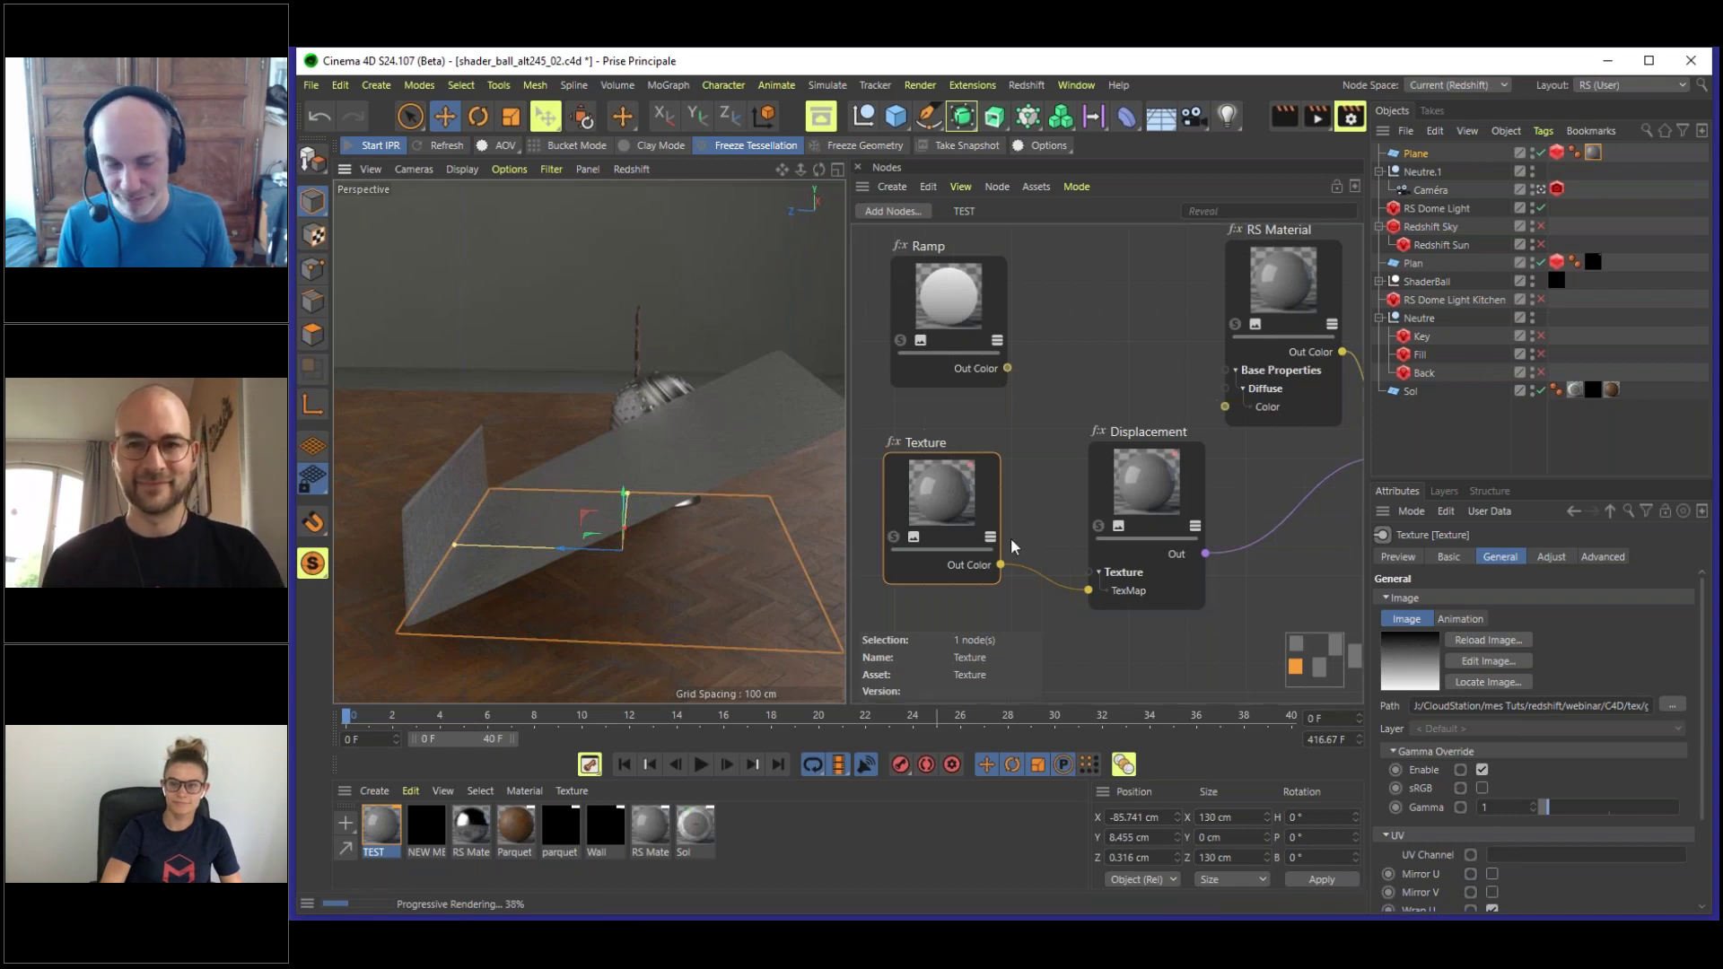
- Orbit and zoom the Perspective view in close on the metal shader ball's surface
{"action": "left_click_drag", "start_coordinate": [776, 388], "coordinate": [556, 395], "text": "alt"}
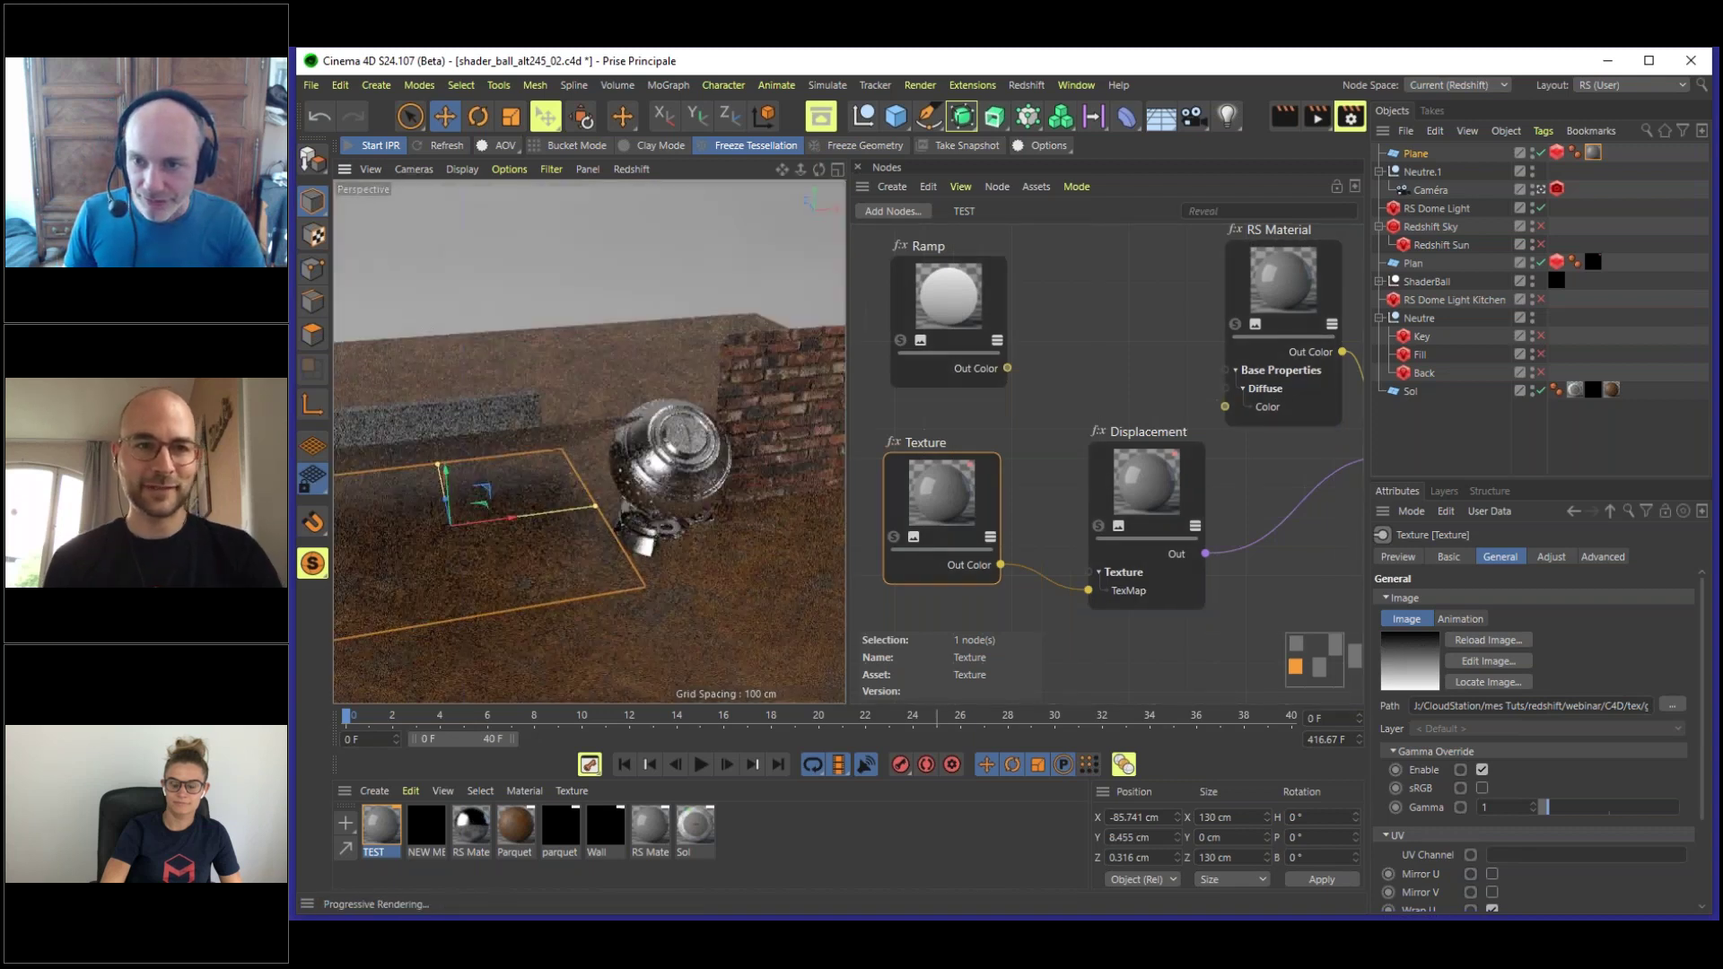
{"action": "left_click_drag", "start_coordinate": [672, 470], "coordinate": [605, 417], "text": "alt"}
{"action": "scroll", "coordinate": [655, 393], "scroll_direction": "up", "scroll_amount": 3}
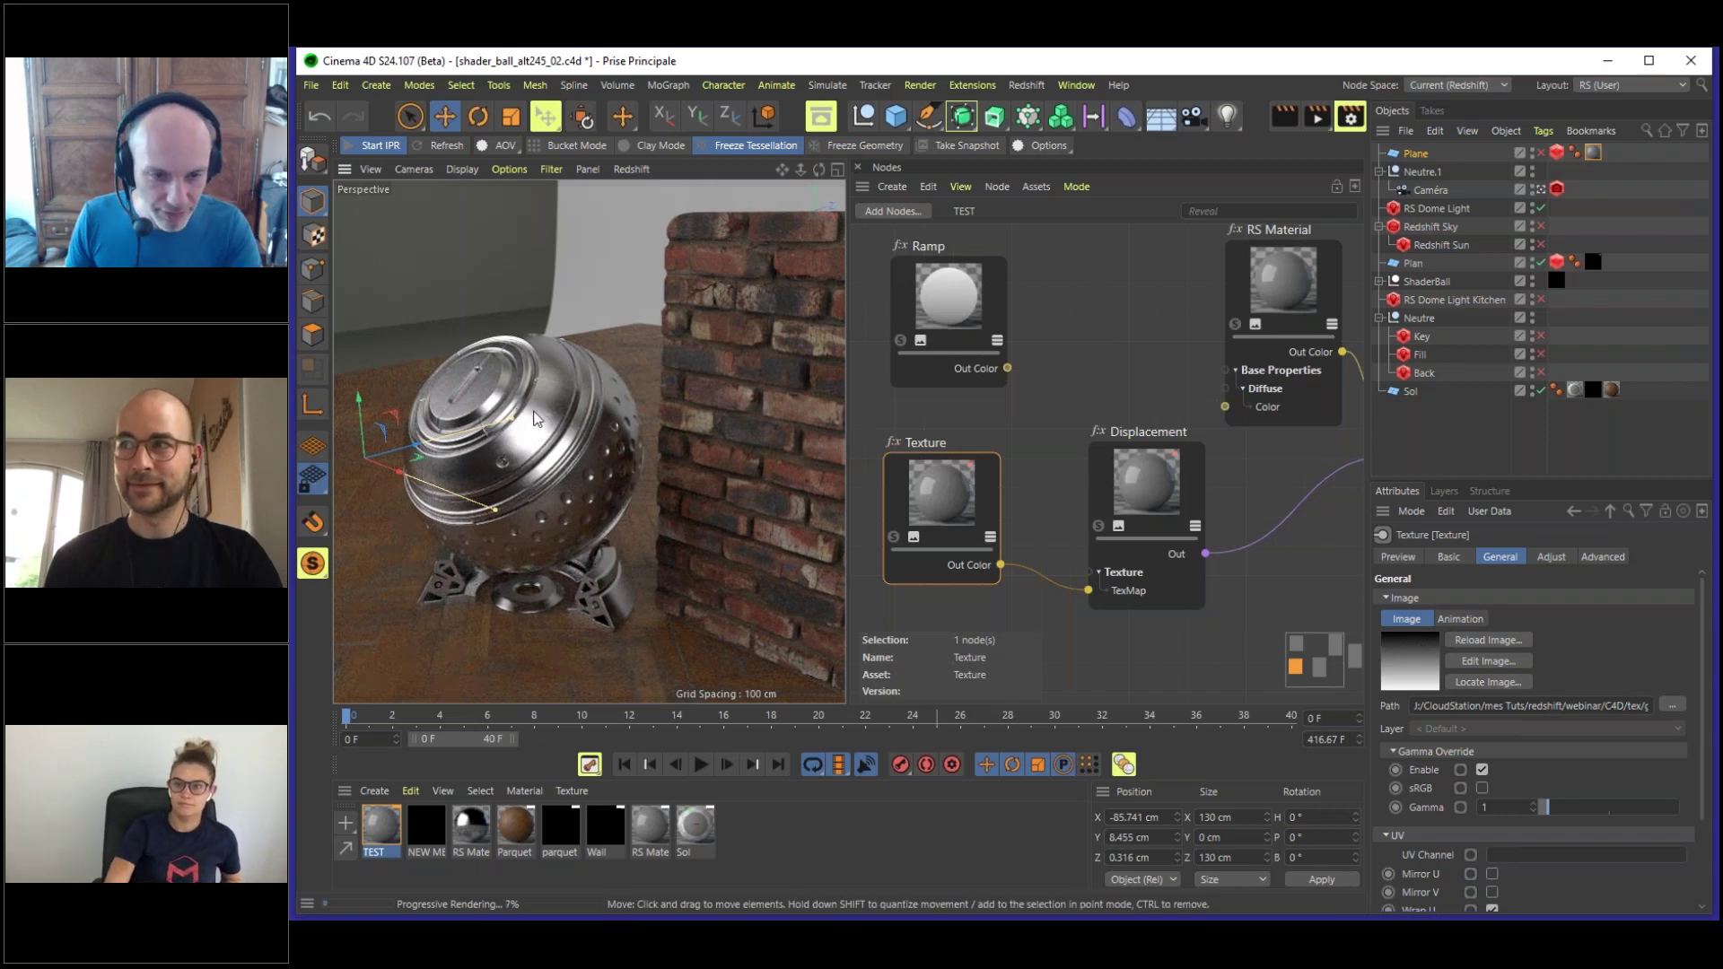
{"action": "left_click_drag", "start_coordinate": [538, 382], "coordinate": [610, 370], "text": "alt"}
{"action": "scroll", "coordinate": [583, 381], "scroll_direction": "up", "scroll_amount": 5}
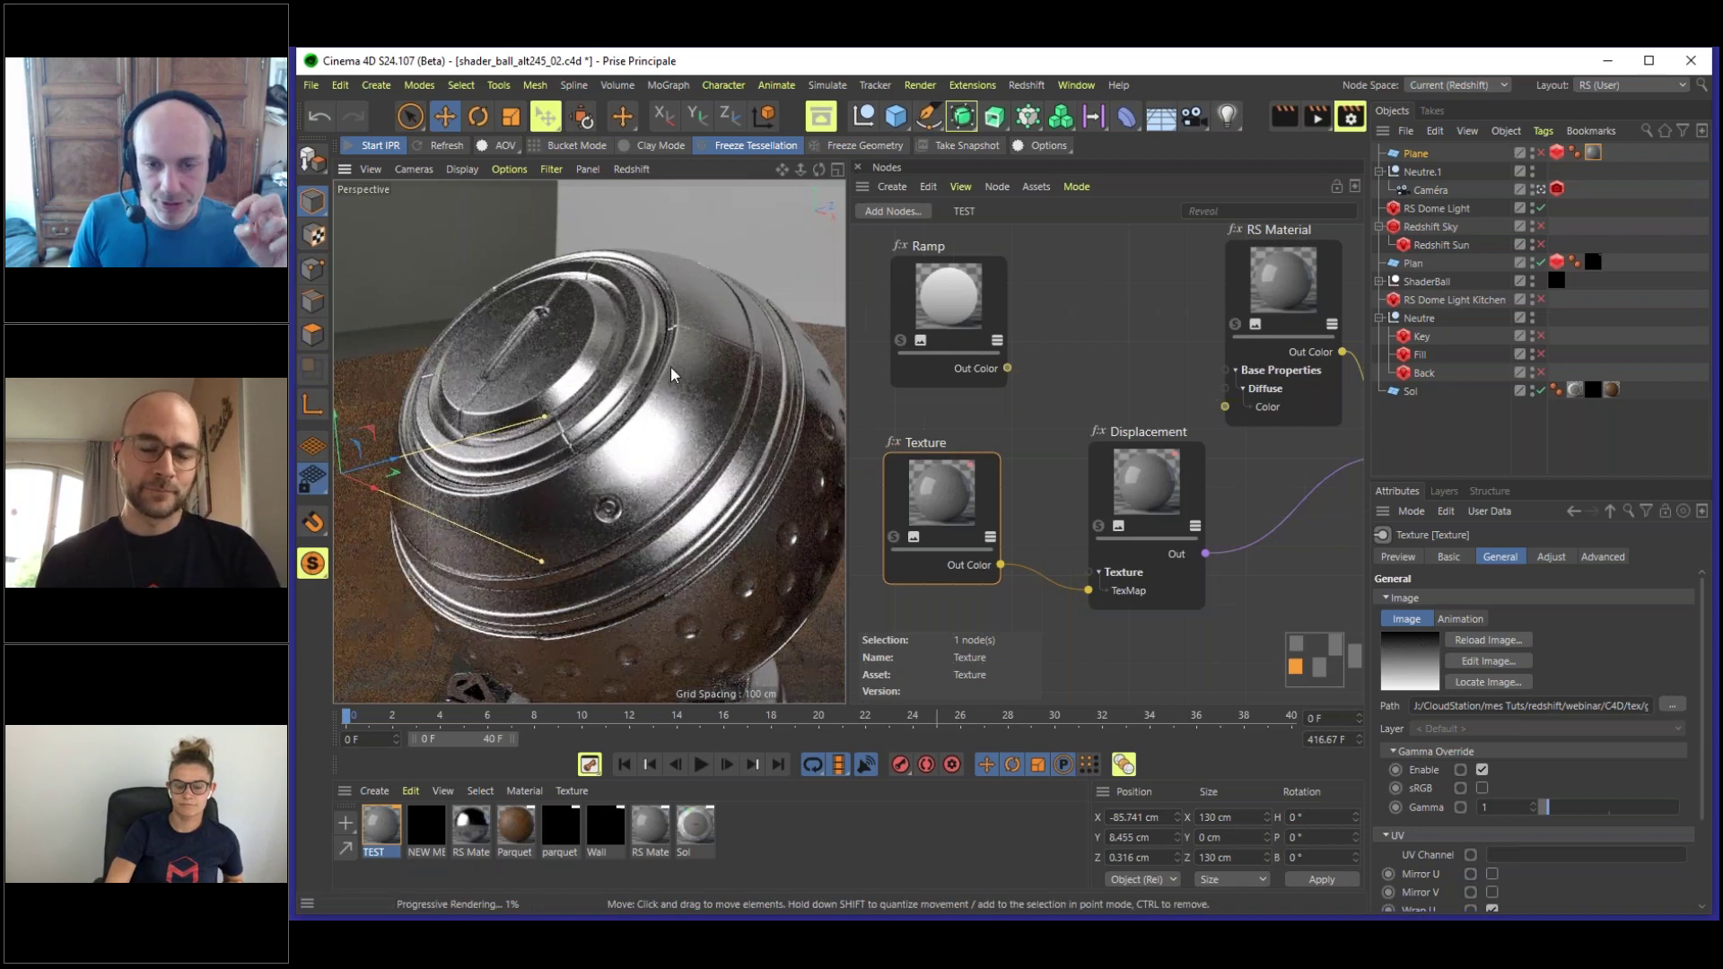
- Open the NEW METAL node graph and check the RS Material's Metalness Fresnel reflection settings
{"action": "left_click", "coordinate": [427, 838]}
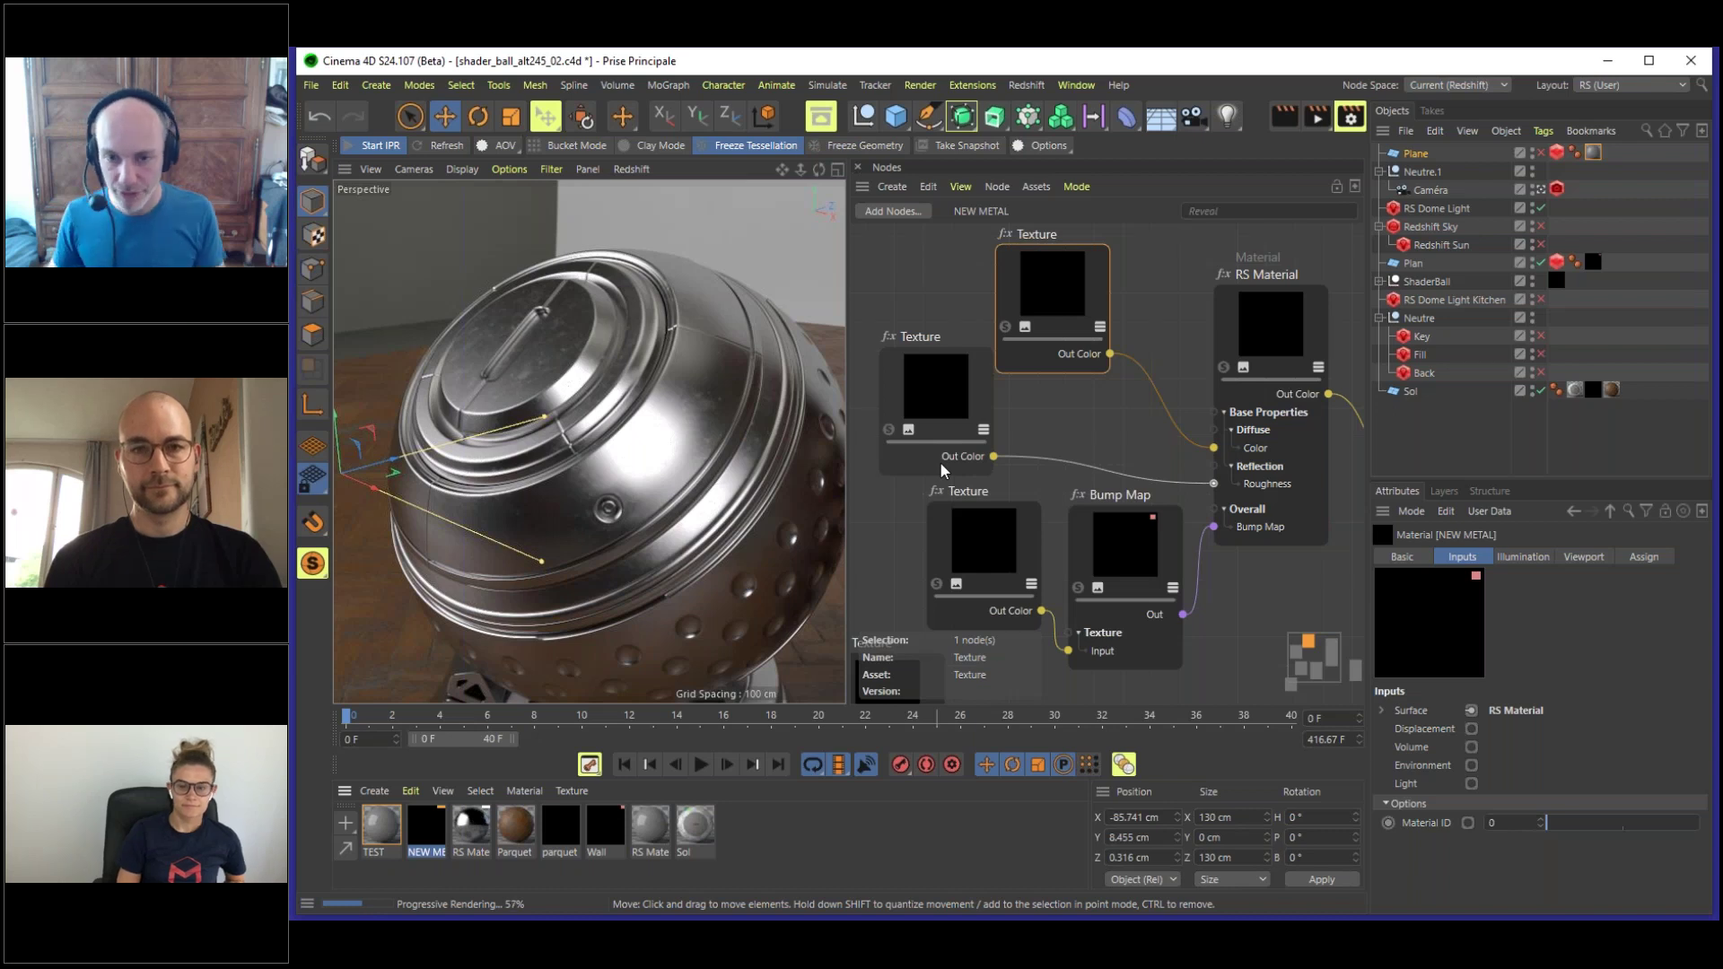
{"action": "left_click_drag", "start_coordinate": [1052, 260], "coordinate": [966, 247]}
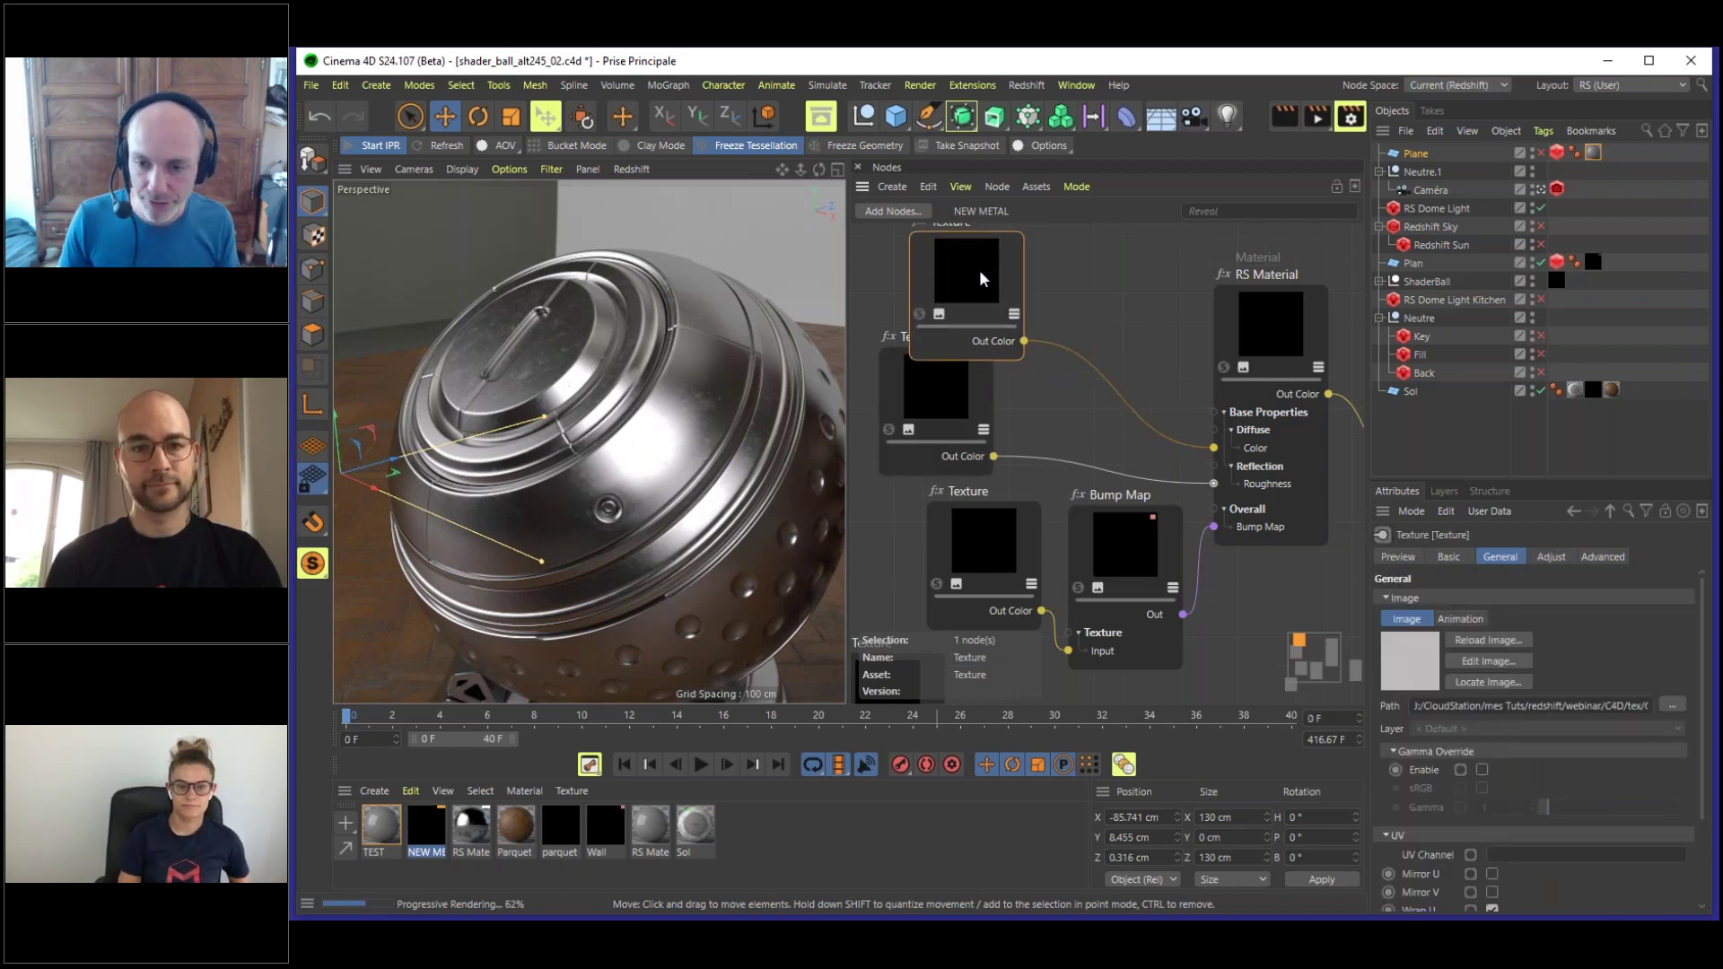
{"action": "left_click", "coordinate": [1279, 307]}
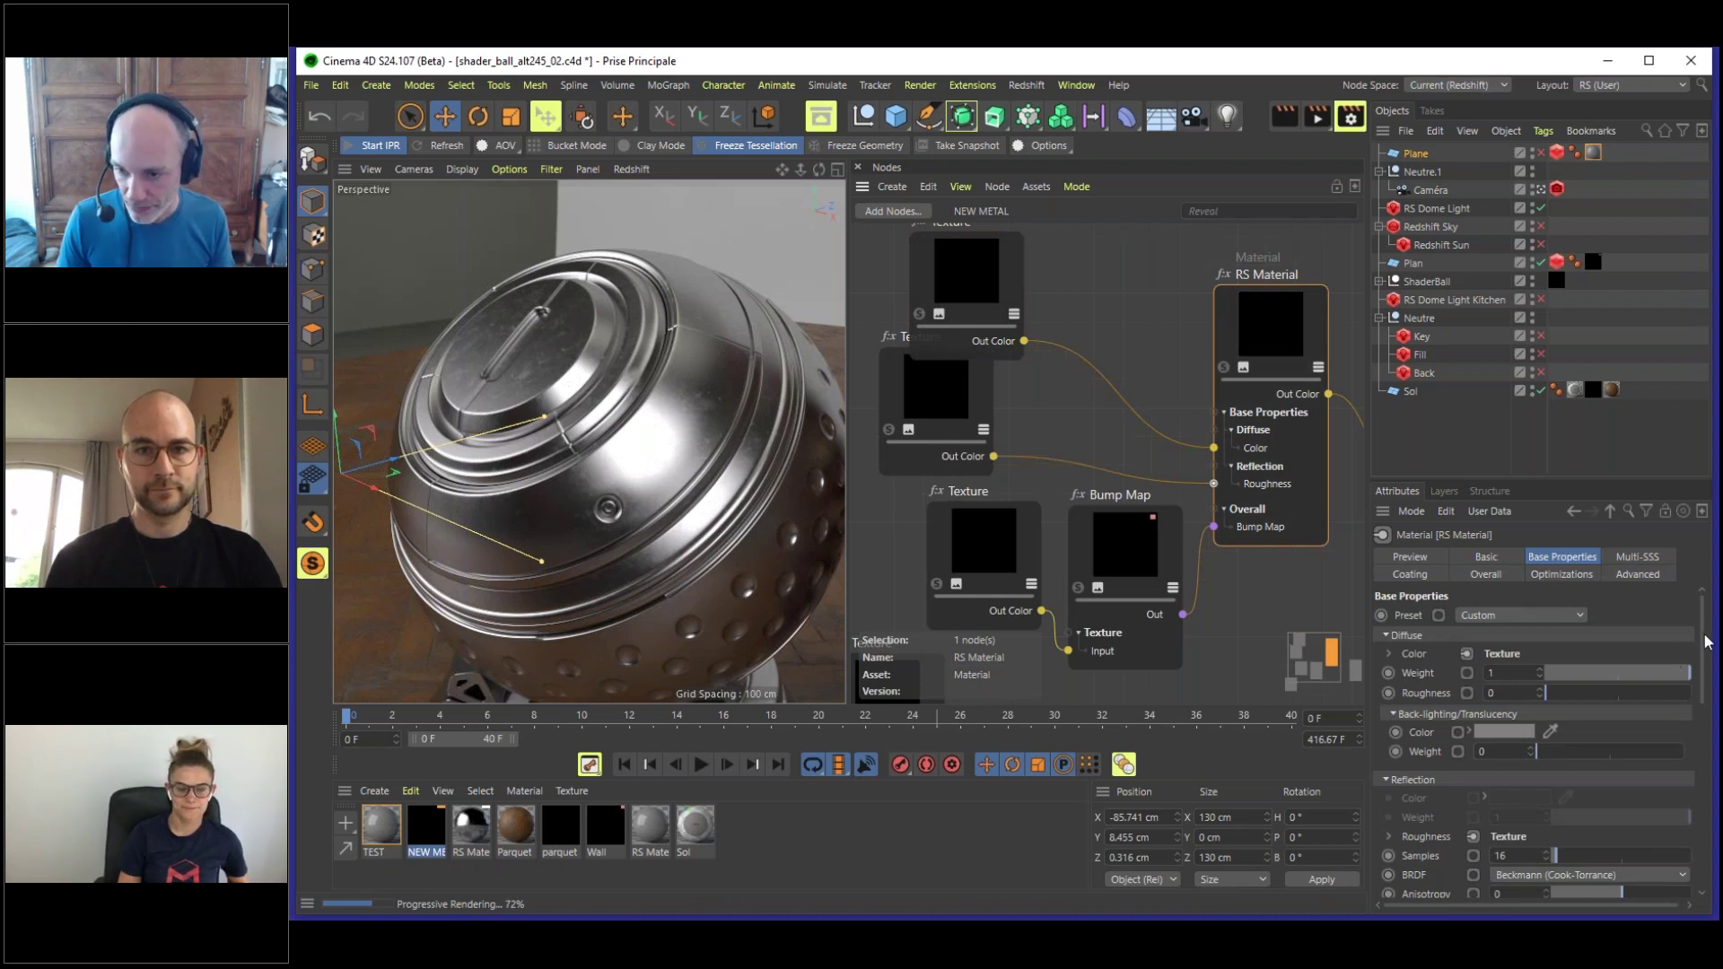
{"action": "left_click_drag", "start_coordinate": [1709, 639], "coordinate": [1709, 707]}
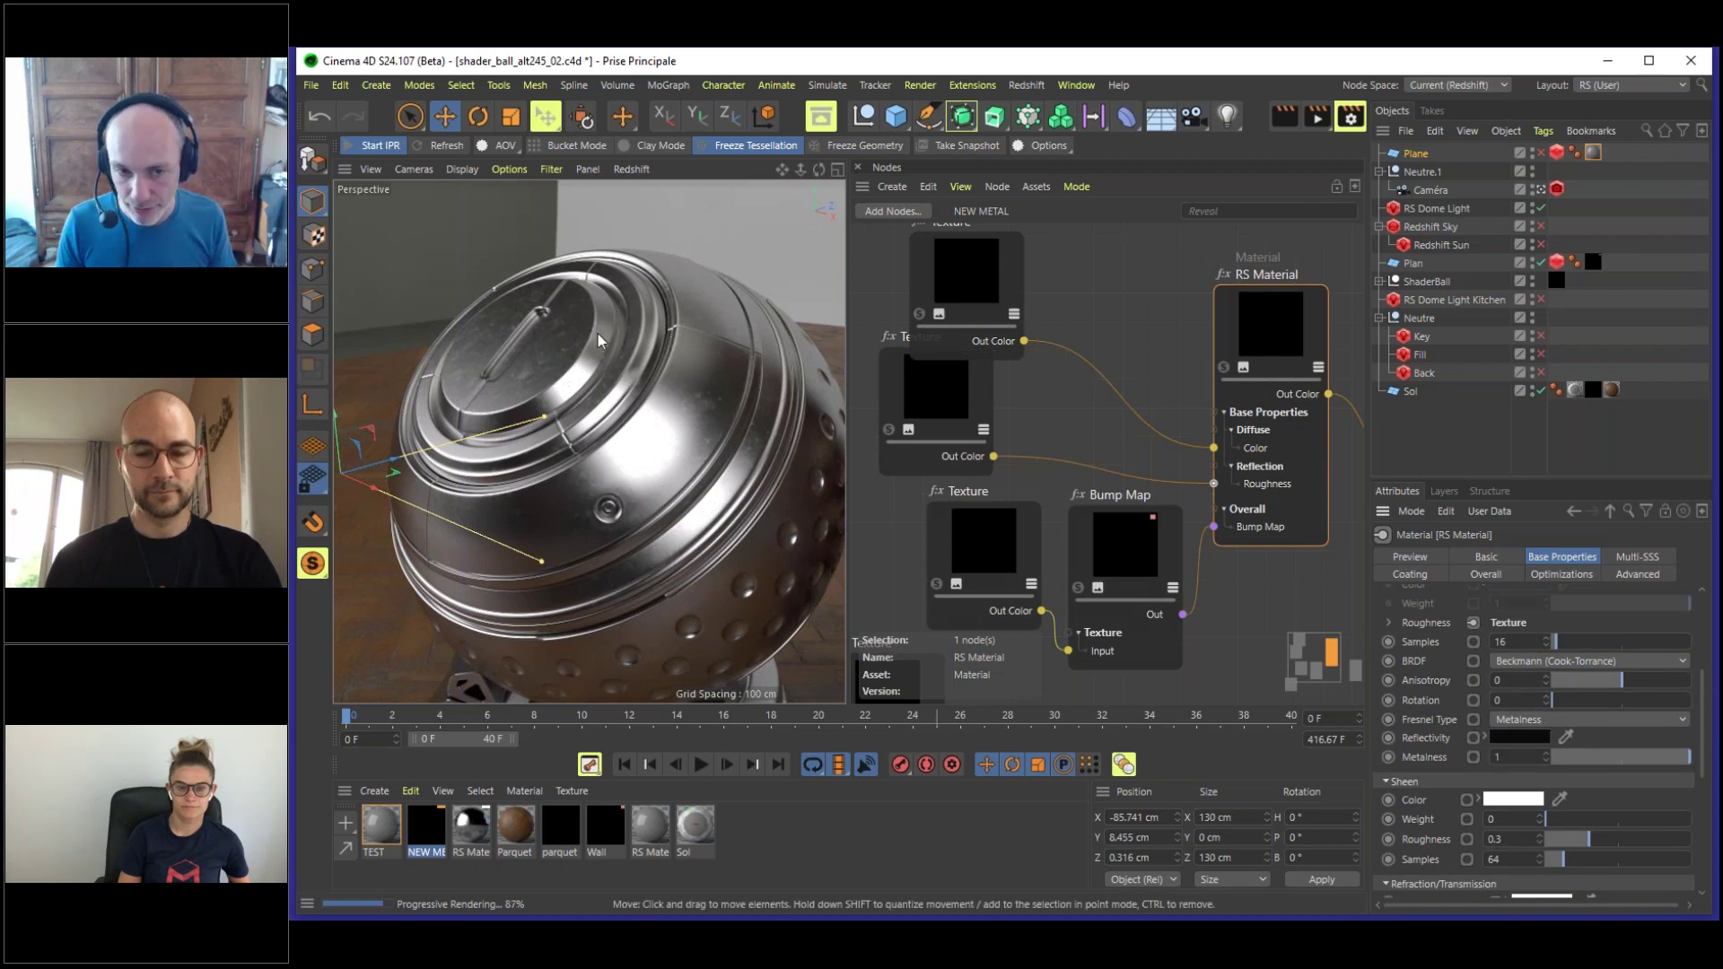
{"action": "left_click_drag", "start_coordinate": [1703, 691], "coordinate": [1702, 611]}
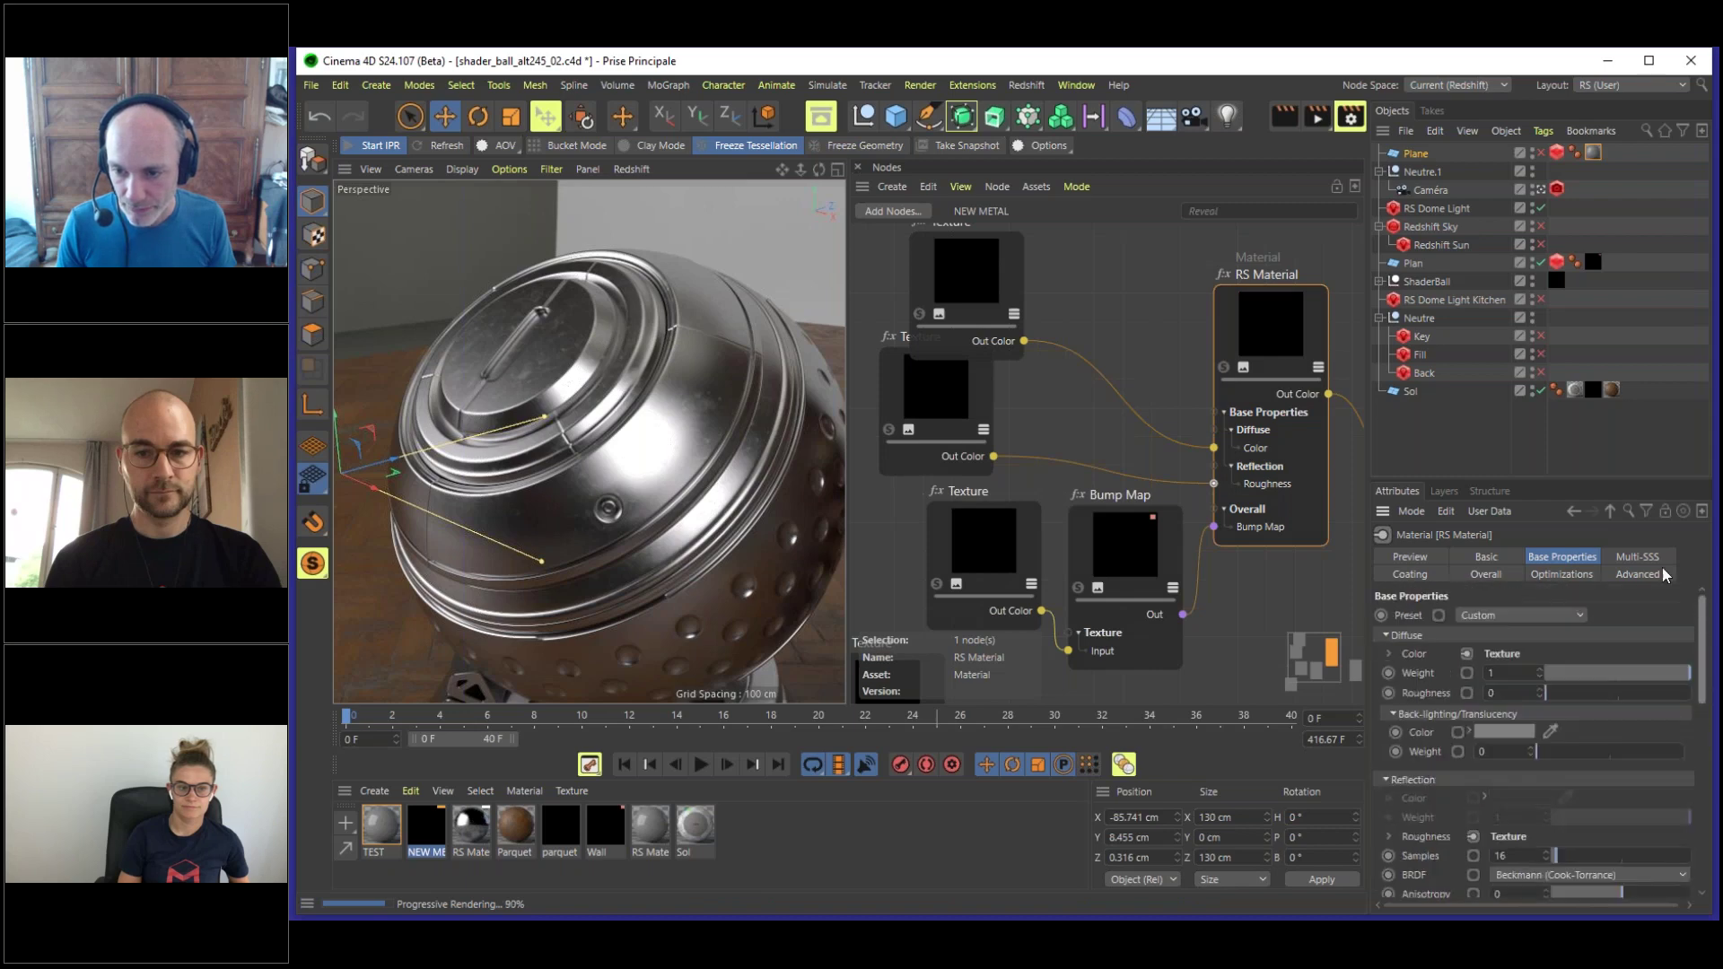
- Enlarge the Attributes panel and move the top Texture node up and left
{"action": "left_click_drag", "start_coordinate": [1543, 470], "coordinate": [1536, 275]}
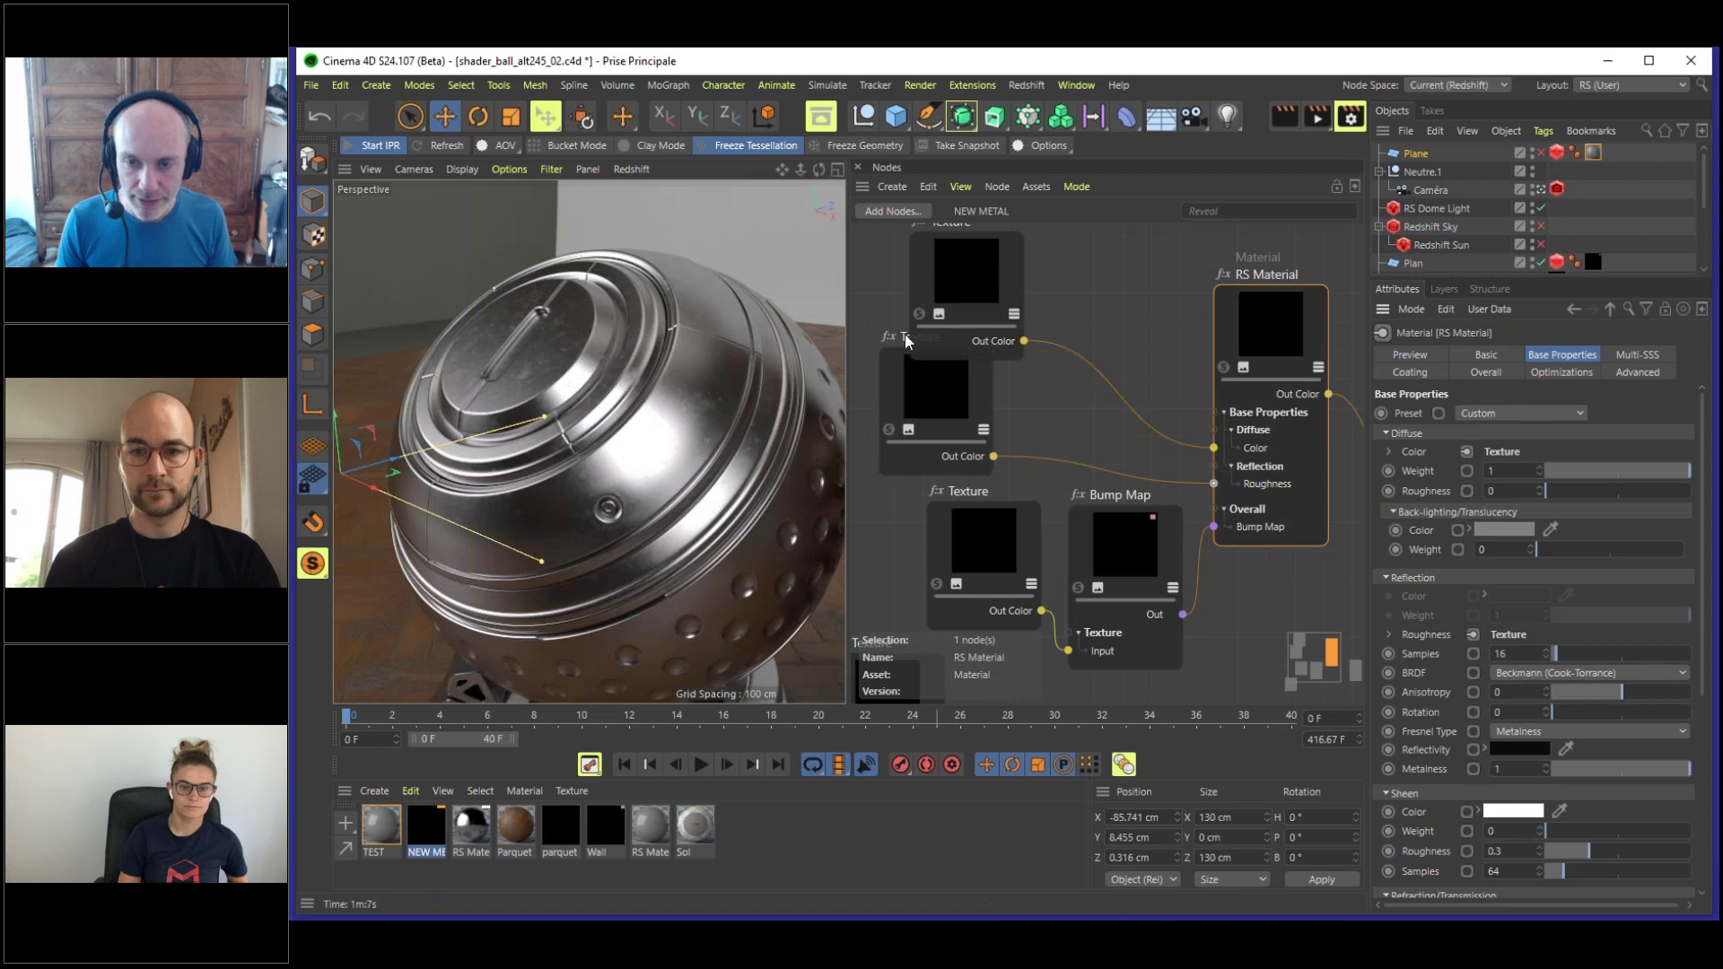
{"action": "middle_click_drag", "start_coordinate": [985, 277], "coordinate": [993, 342]}
{"action": "left_click_drag", "start_coordinate": [994, 342], "coordinate": [925, 293]}
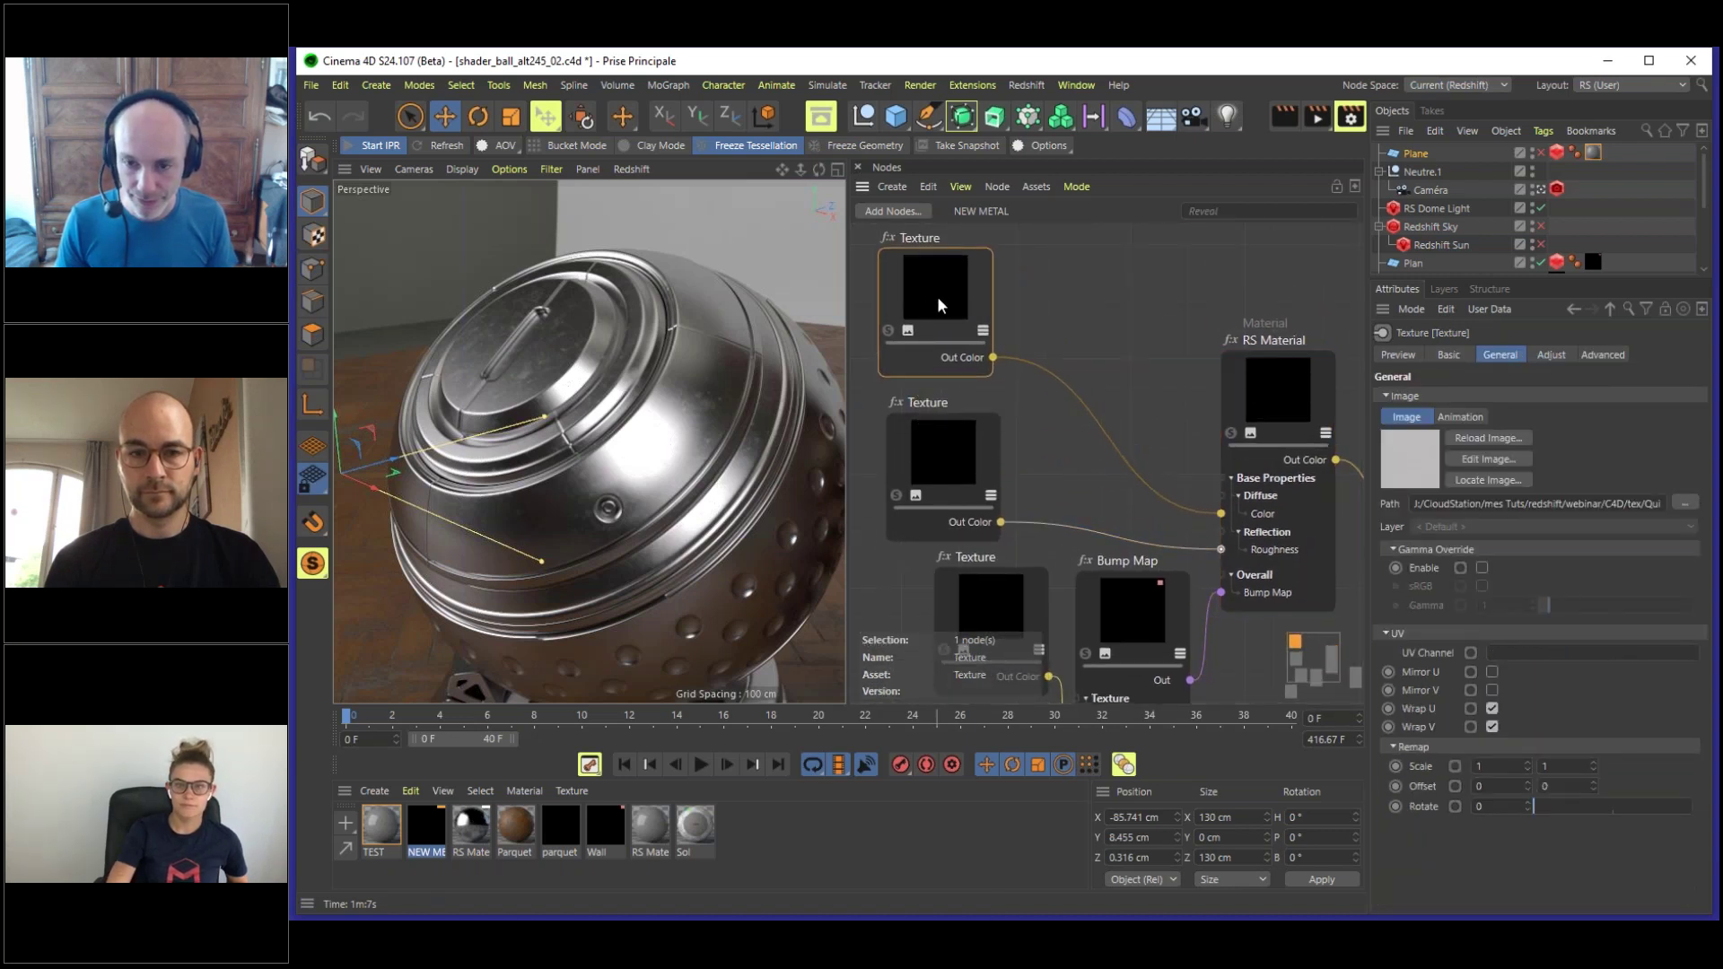
- Add a Color Layer node by searching 'layer' with Shift+C
{"action": "left_click", "coordinate": [1096, 270]}
{"action": "key", "text": "shift+c"}
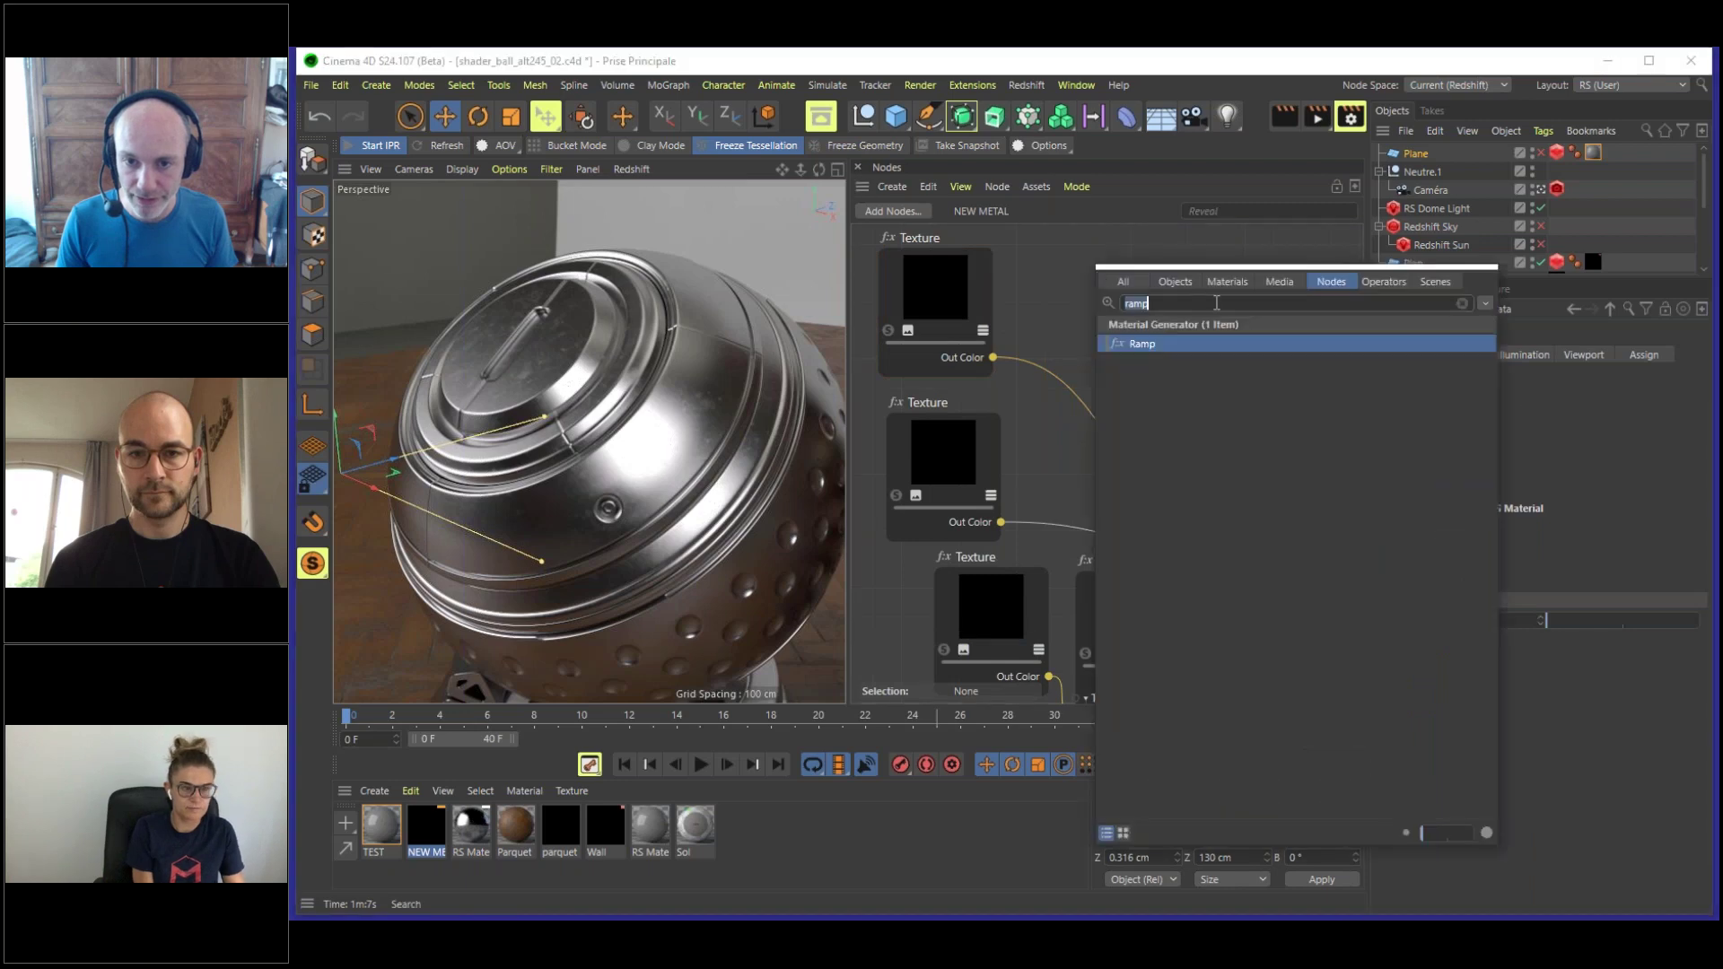
{"action": "type", "text": "layer"}
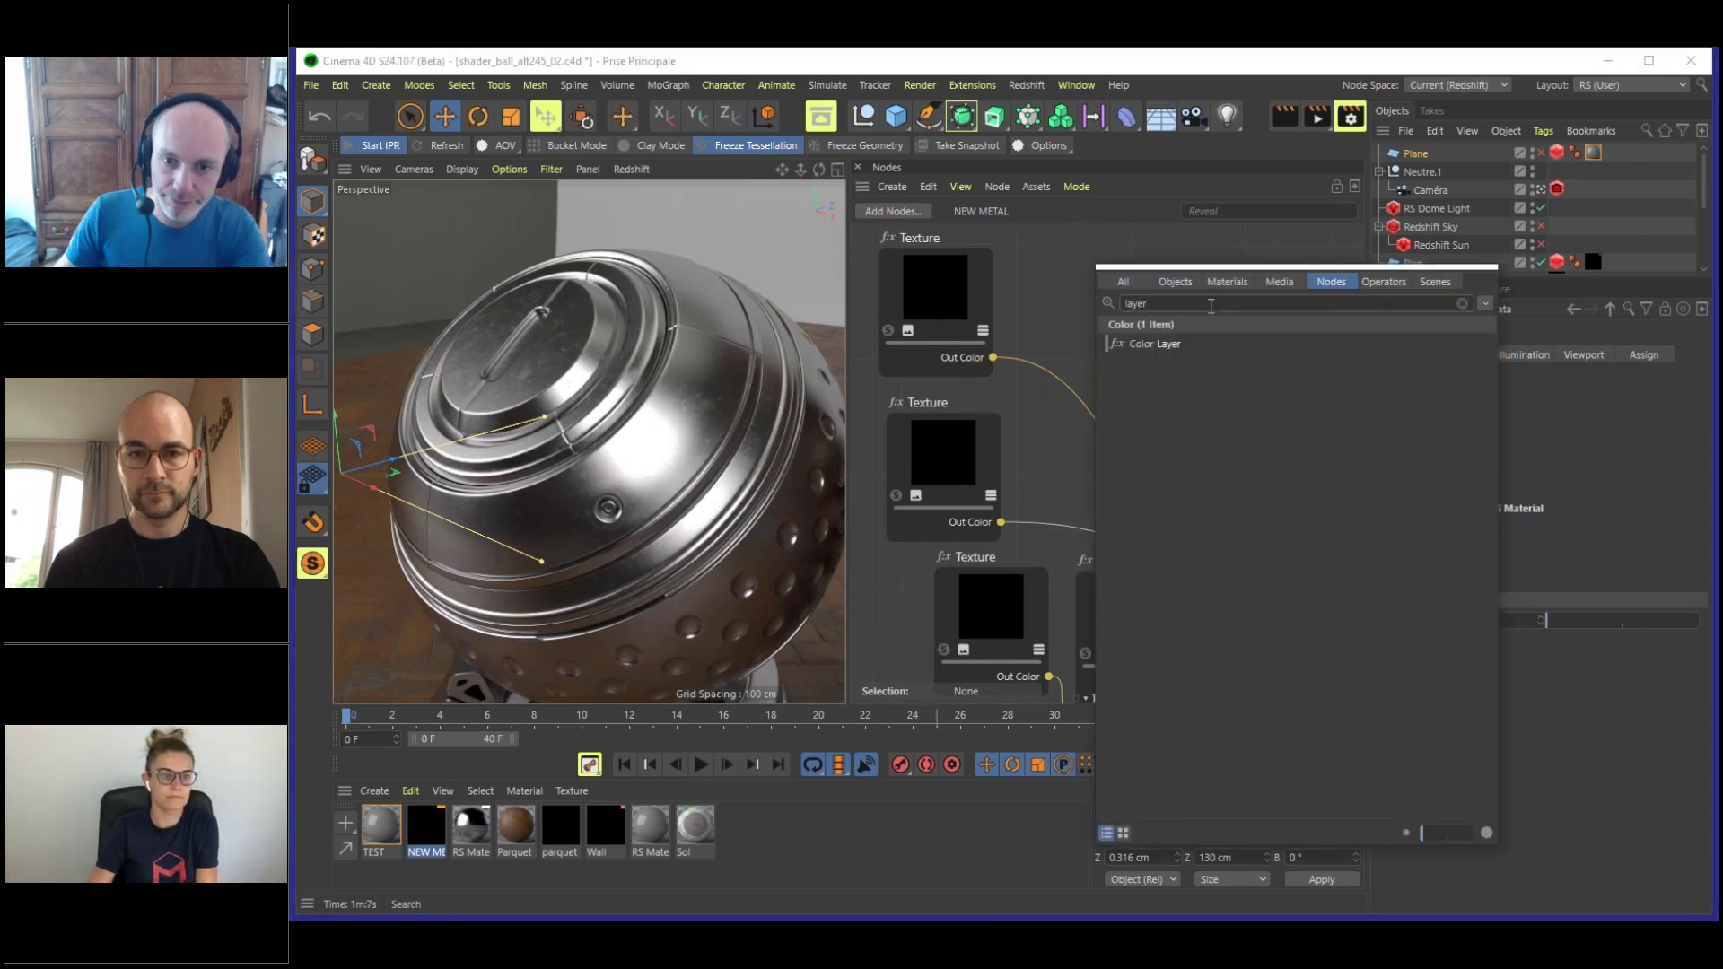
{"action": "left_click", "coordinate": [1149, 340]}
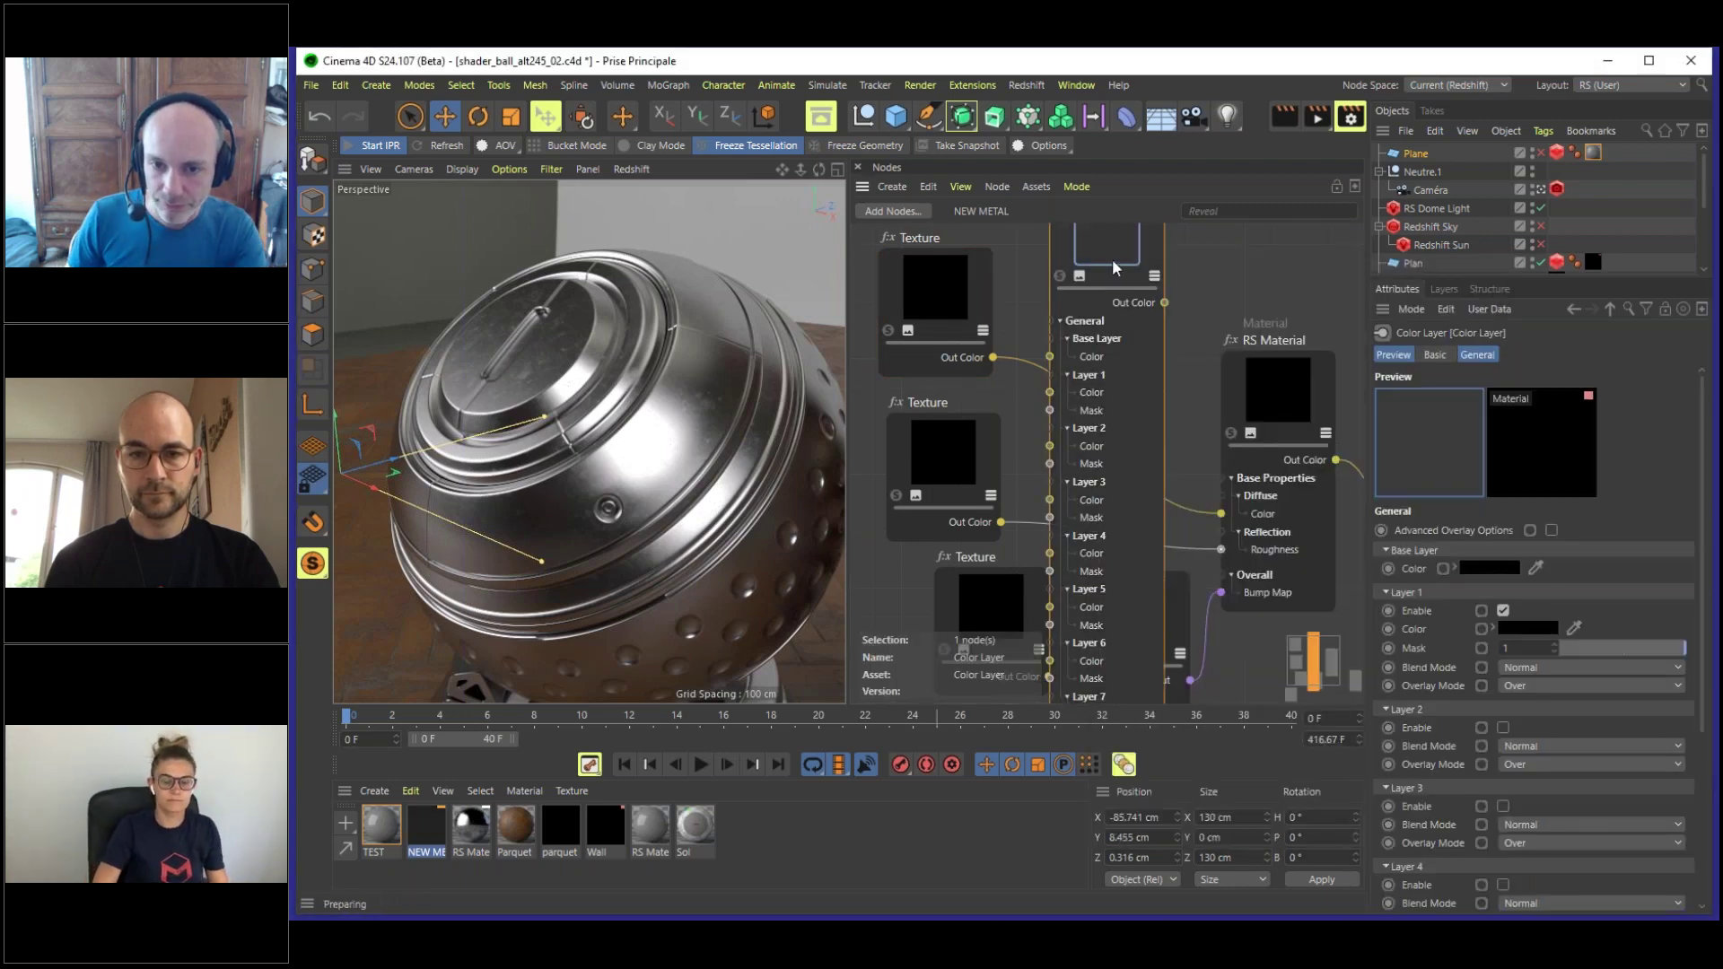
{"action": "left_click_drag", "start_coordinate": [1128, 239], "coordinate": [1169, 280]}
- Wire the top Texture into the Color Layer and the Color Layer into Diffuse Color
{"action": "left_click_drag", "start_coordinate": [996, 357], "coordinate": [1089, 395]}
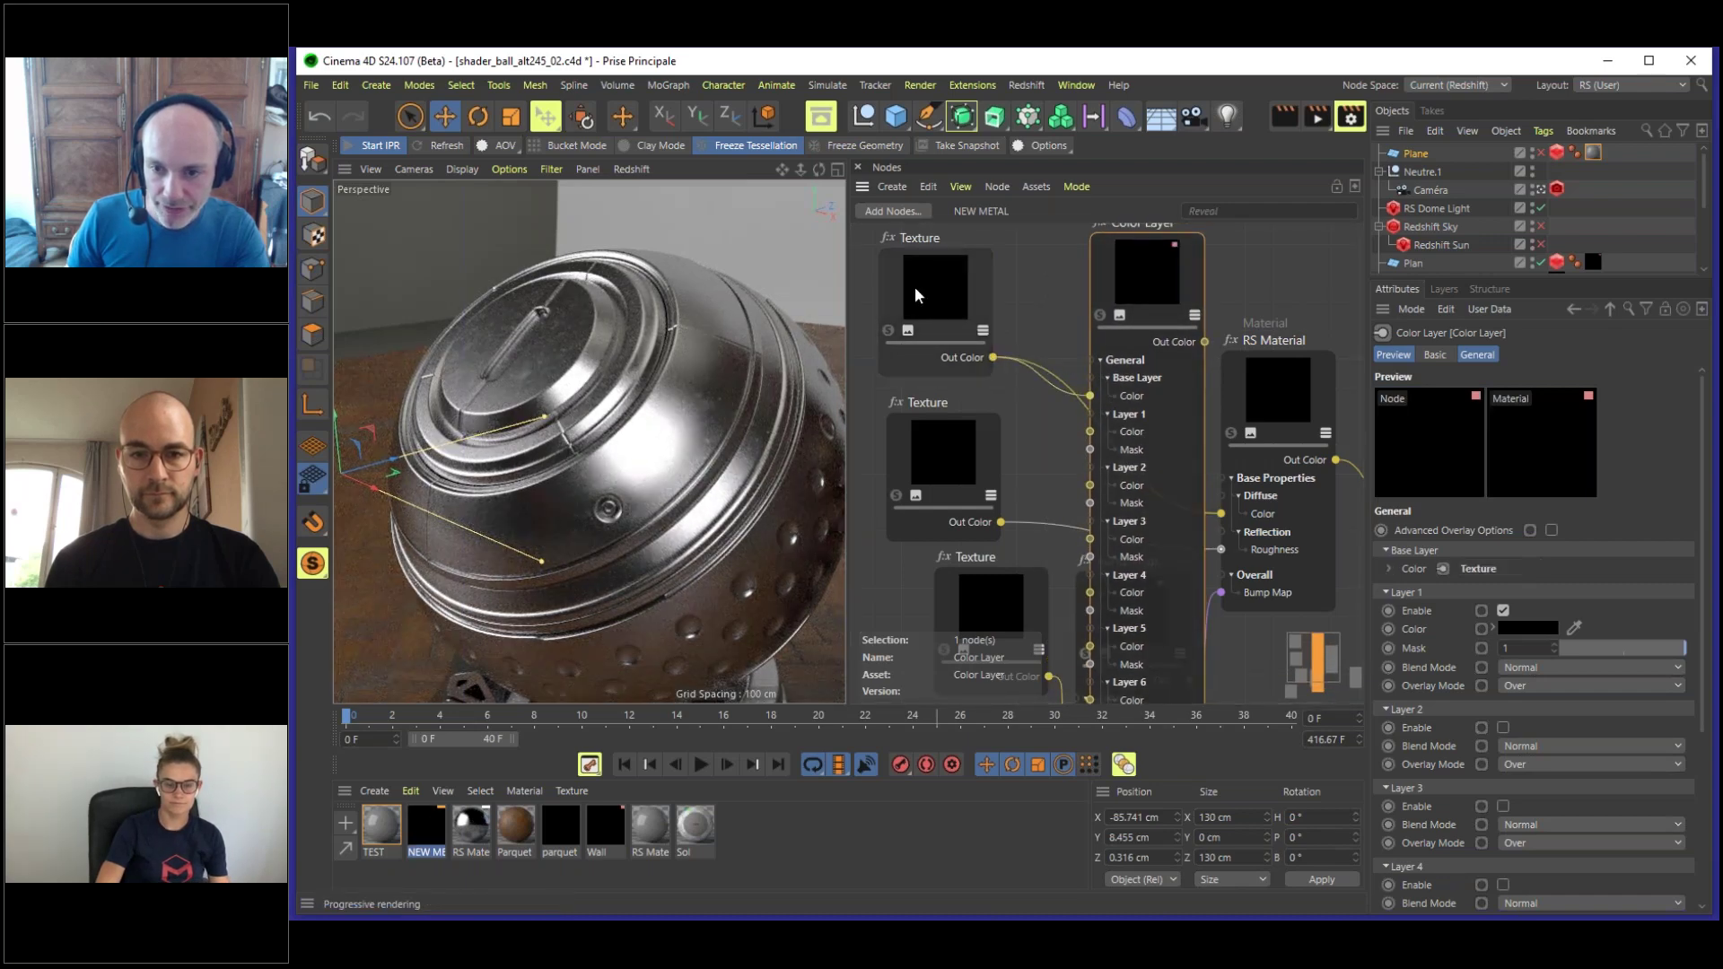
{"action": "left_click", "coordinate": [914, 288]}
{"action": "left_click_drag", "start_coordinate": [1133, 266], "coordinate": [1098, 266]}
{"action": "left_click_drag", "start_coordinate": [1172, 344], "coordinate": [1221, 514]}
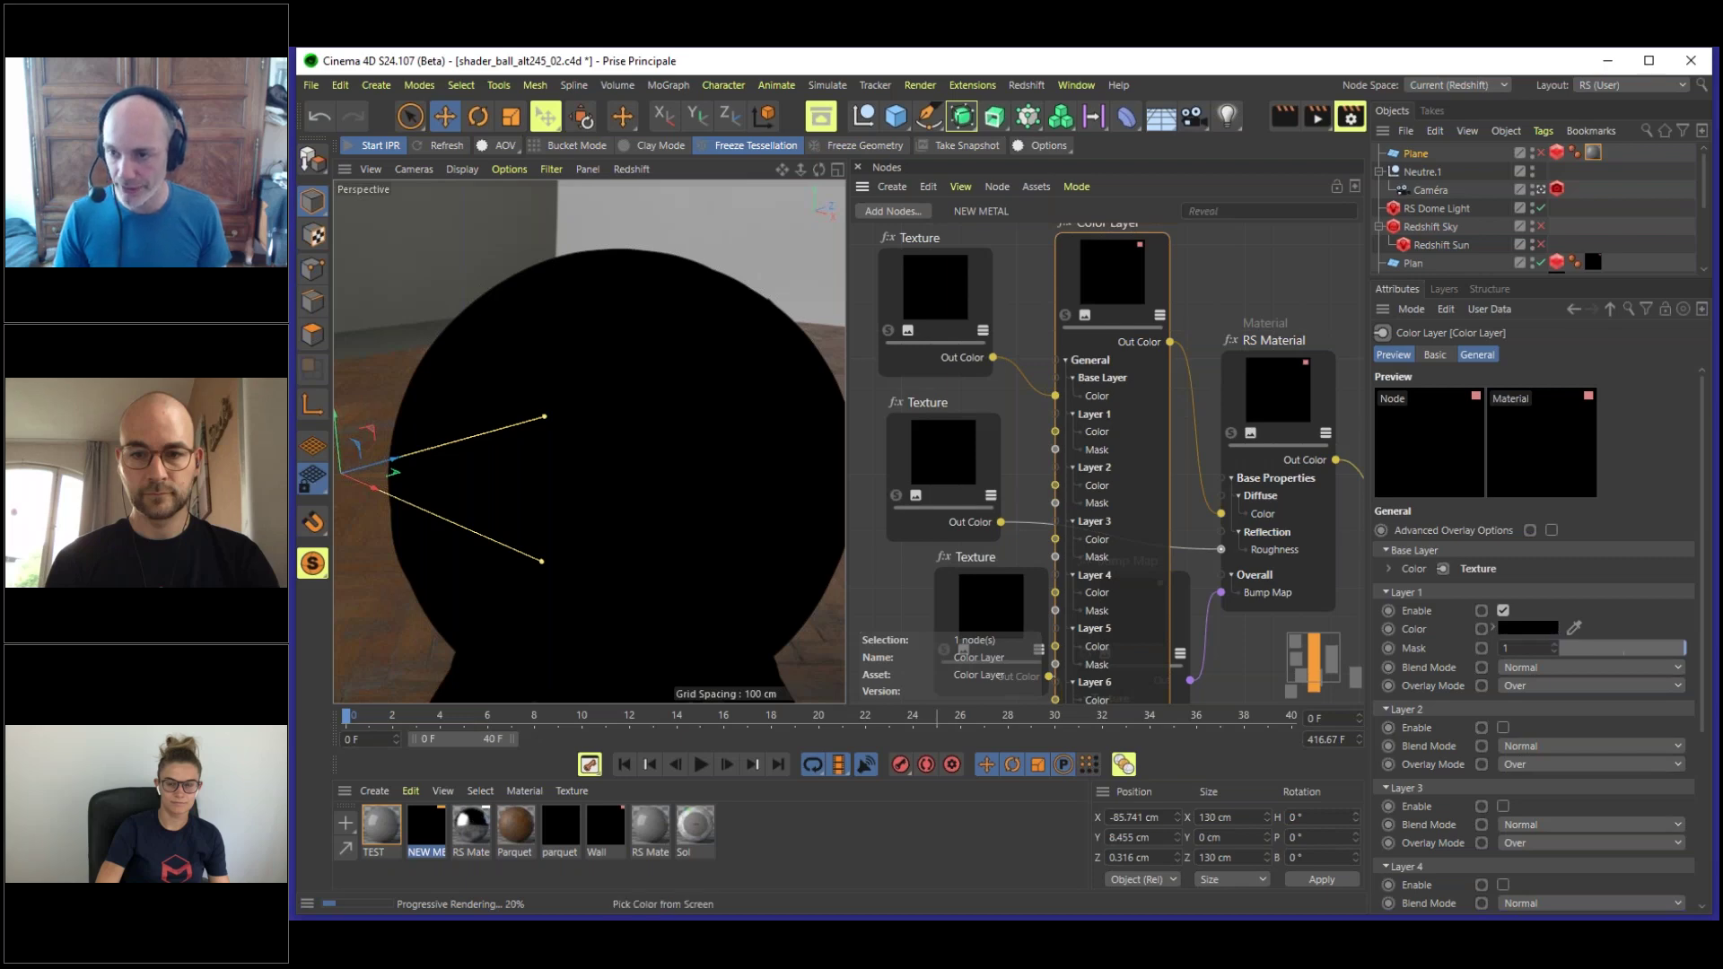
{"action": "left_click", "coordinate": [1522, 669]}
- Set Layer 1's blend mode to Average, after briefly trying Normal
{"action": "left_click", "coordinate": [1526, 687]}
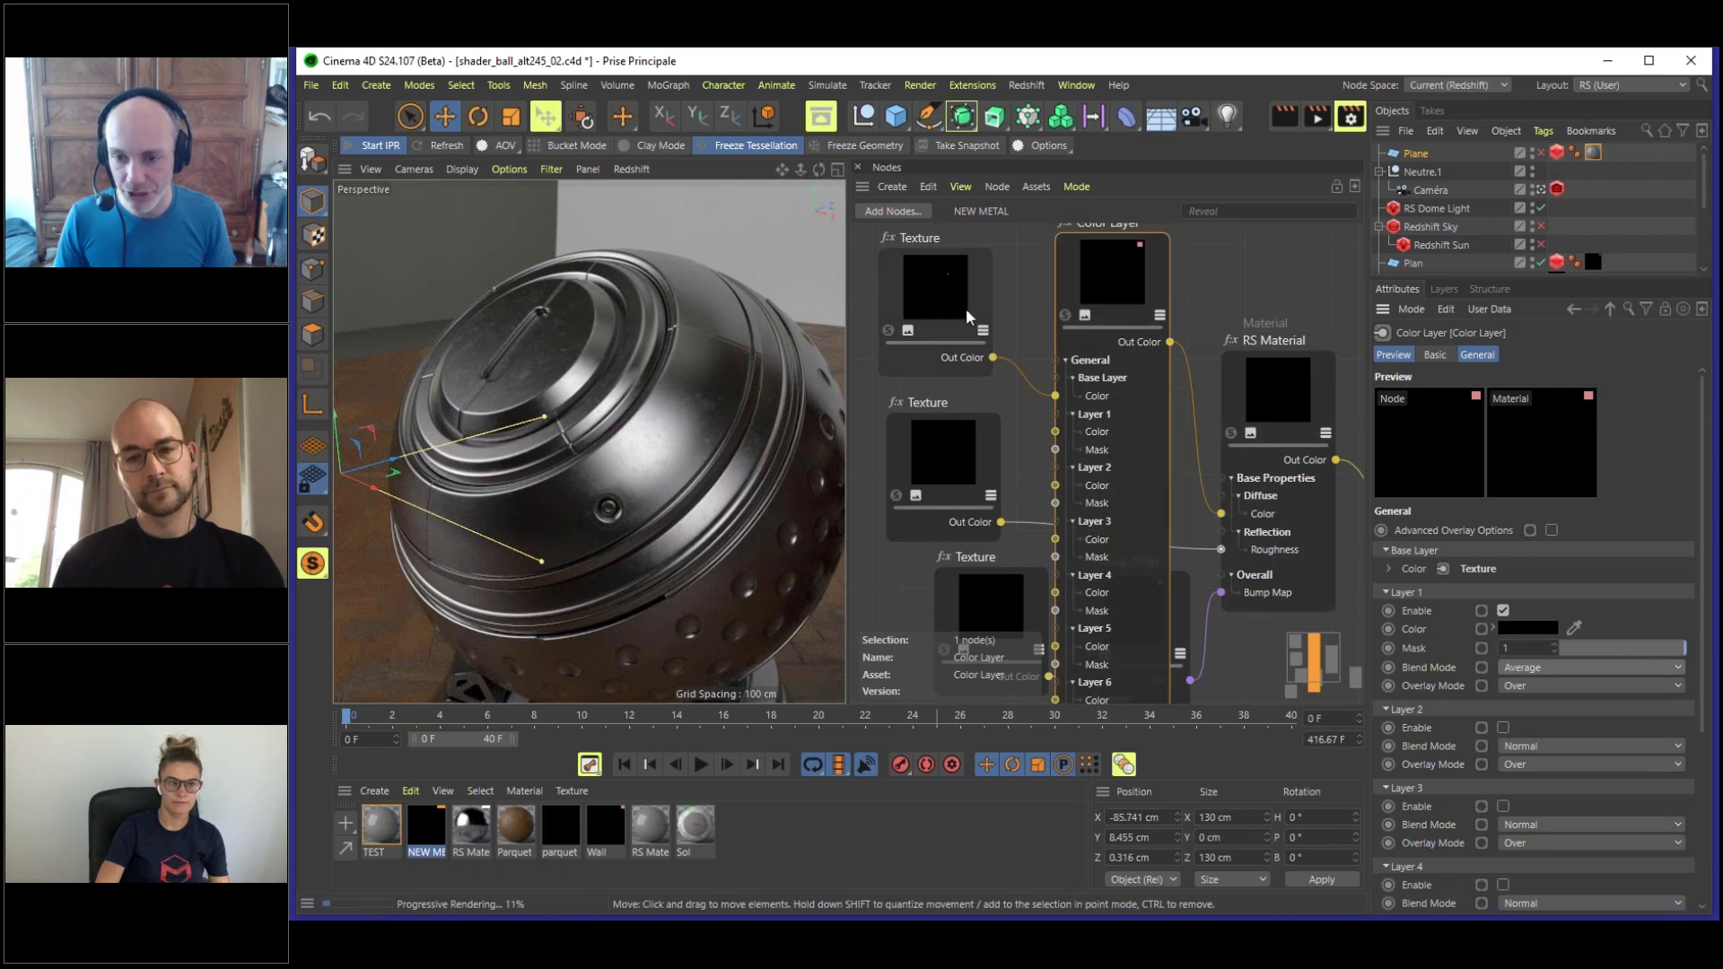
{"action": "left_click", "coordinate": [1526, 670]}
{"action": "left_click", "coordinate": [1414, 337]}
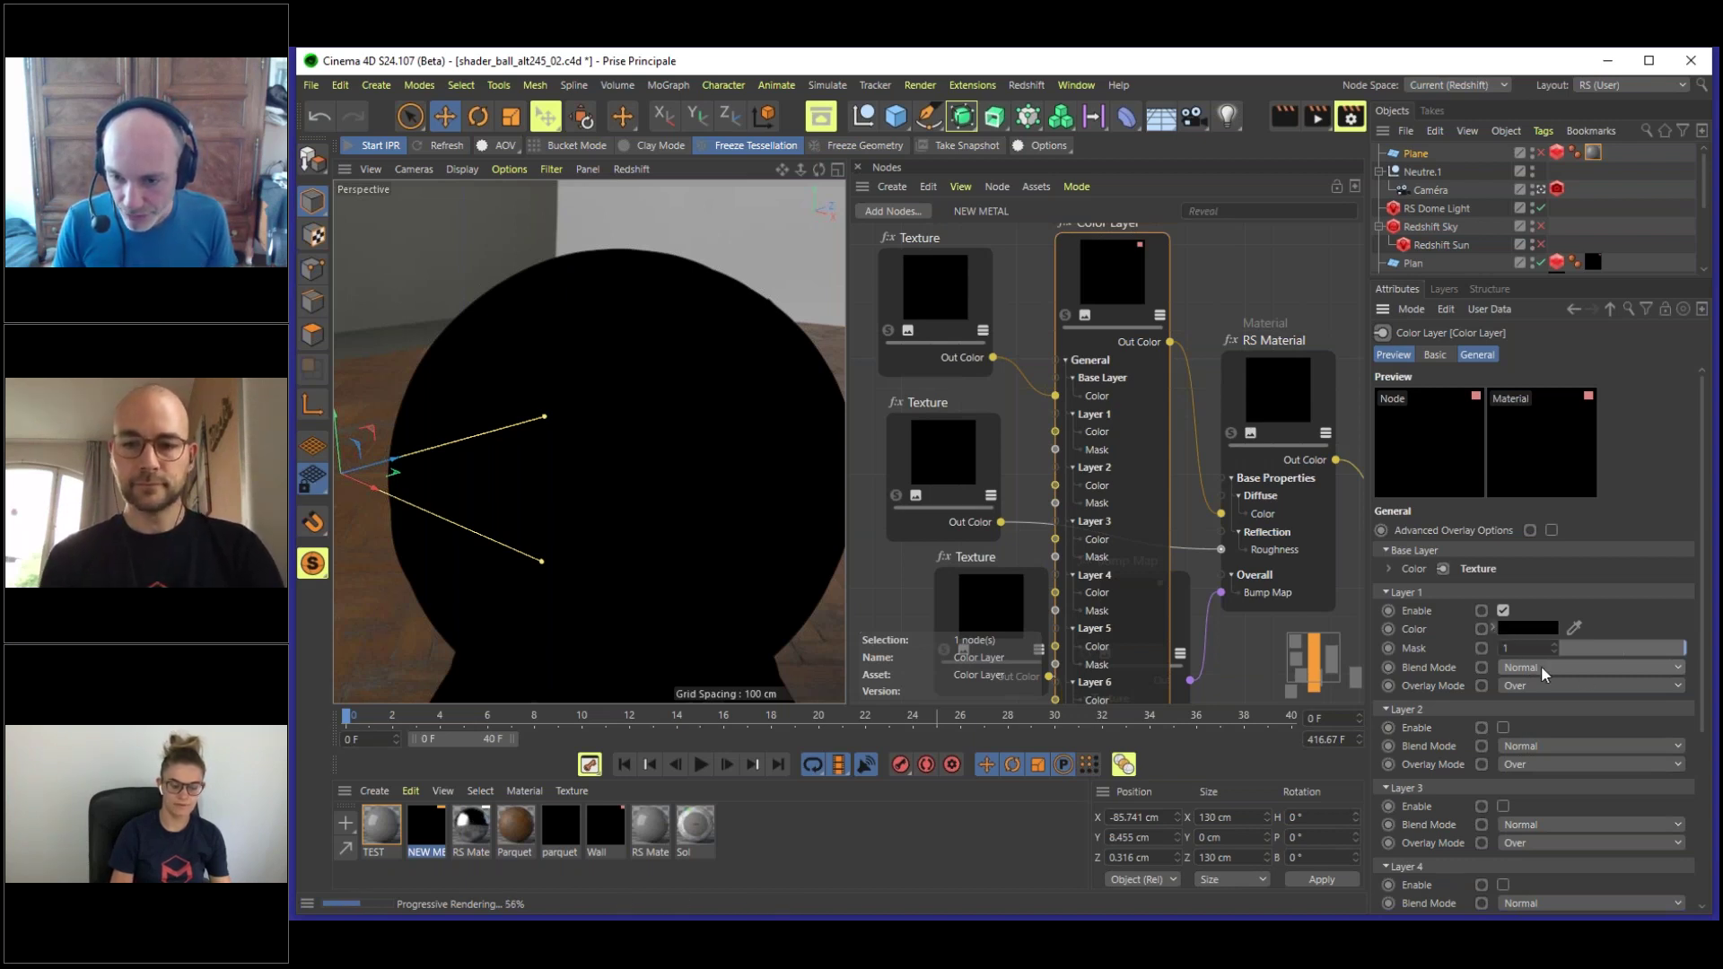
{"action": "left_click", "coordinate": [1542, 665]}
{"action": "left_click", "coordinate": [1542, 684]}
- Set Layer 1's colour to H 49°, S 89%, V 84% gold-yellow
{"action": "left_click", "coordinate": [1493, 628]}
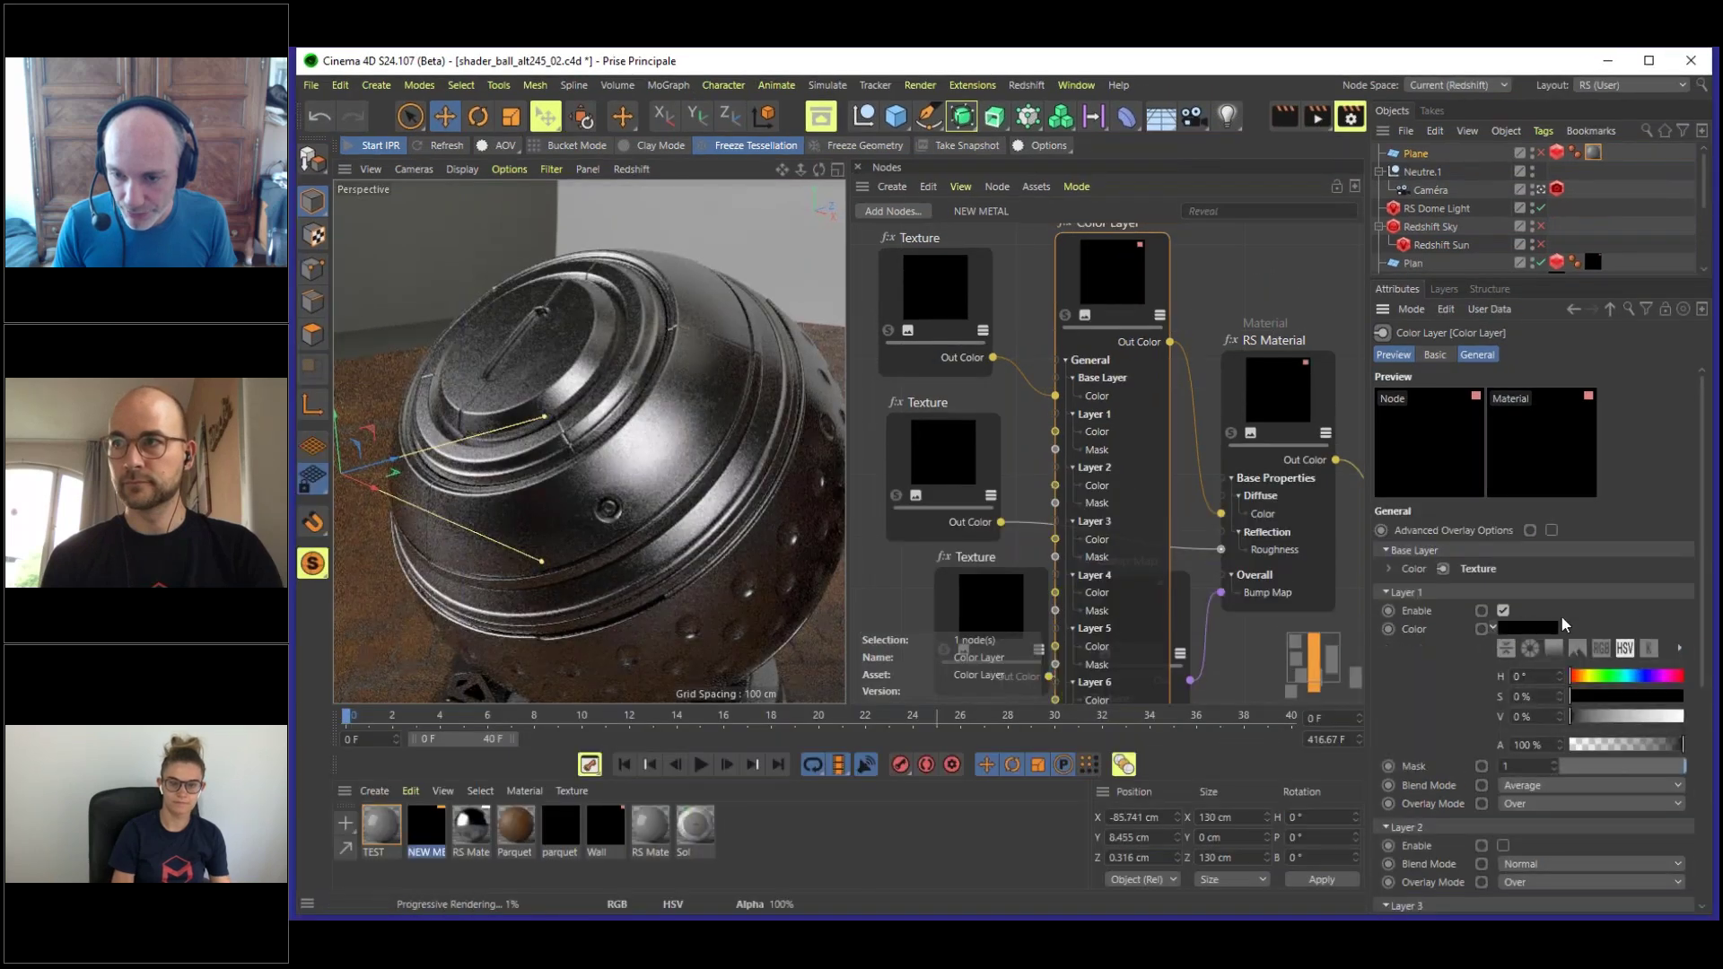
{"action": "left_click", "coordinate": [1585, 678]}
{"action": "left_click", "coordinate": [1678, 696]}
{"action": "left_click", "coordinate": [1666, 717]}
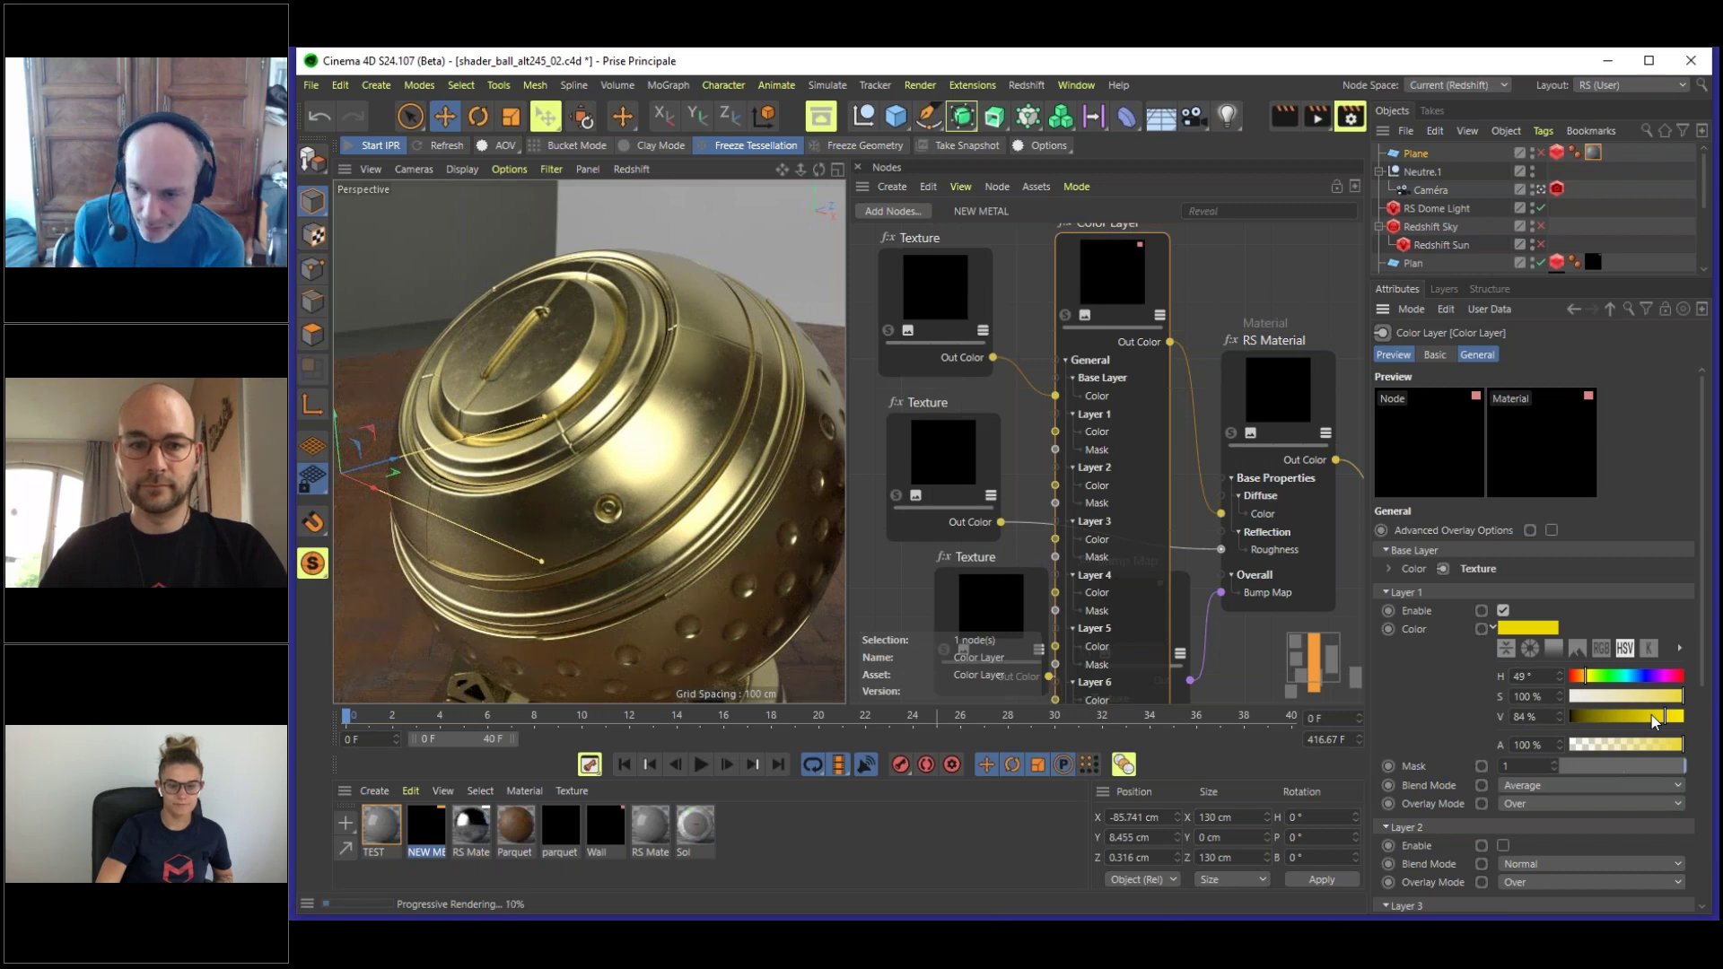
{"action": "left_click", "coordinate": [1671, 696]}
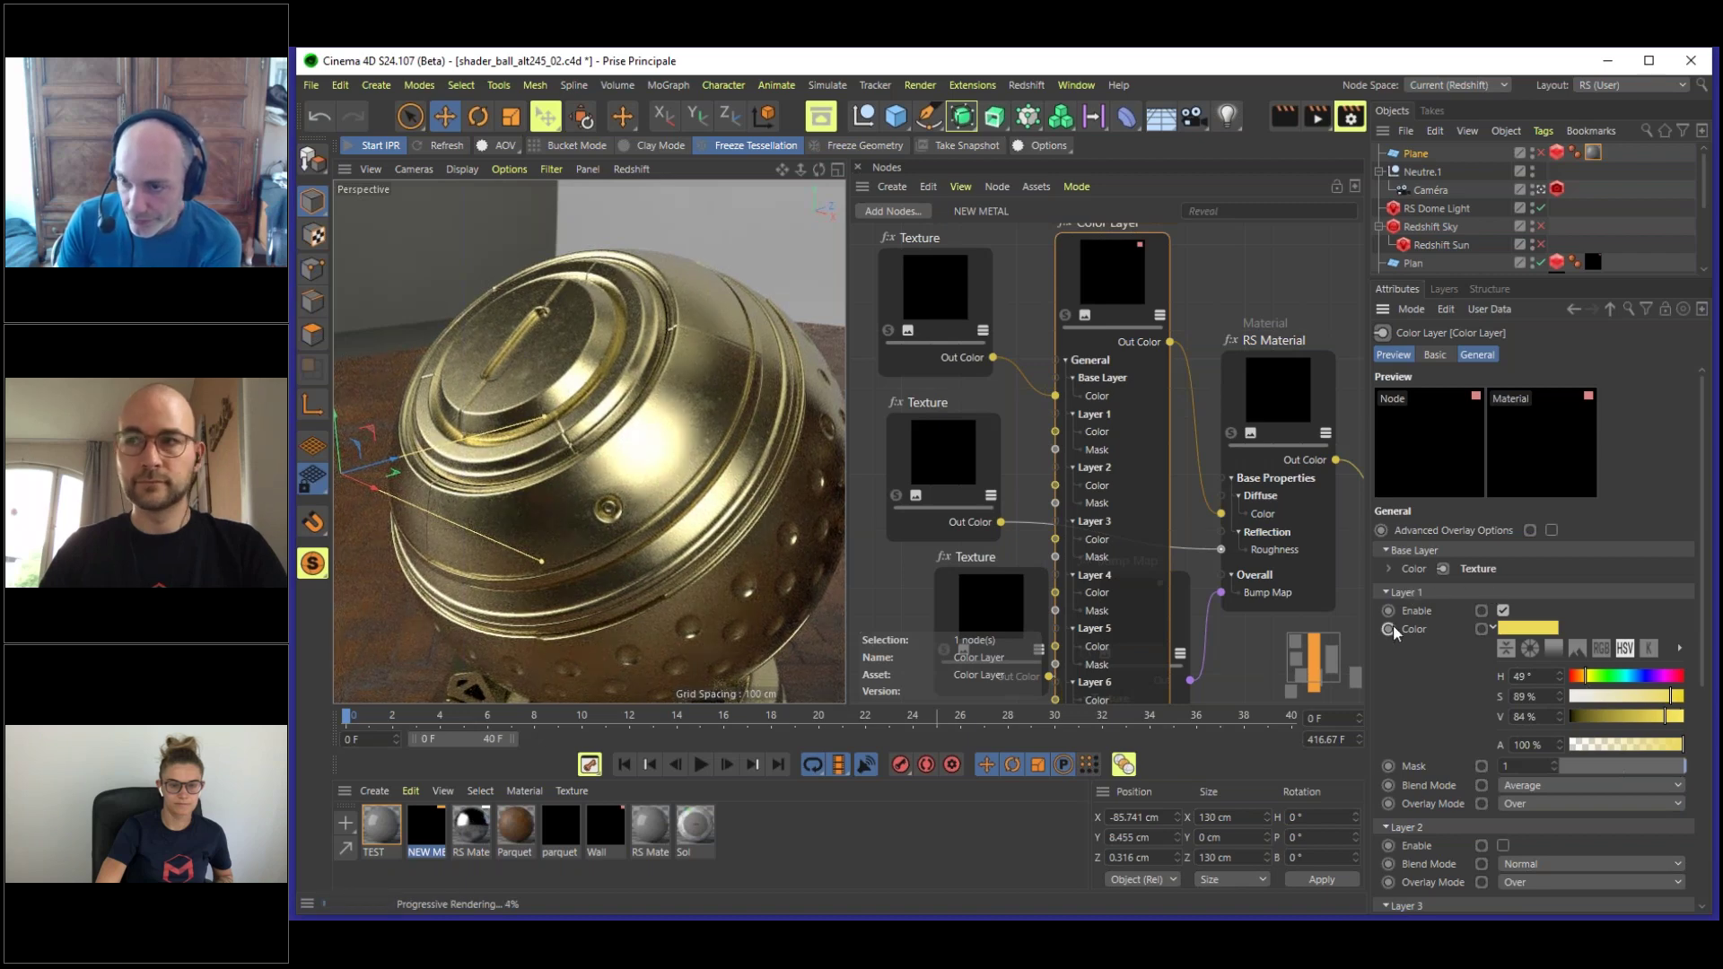
- Check the RS Material's reflection, then collapse the Color Layer node and move it down
{"action": "scroll", "coordinate": [1688, 493], "scroll_direction": "down", "scroll_amount": 5}
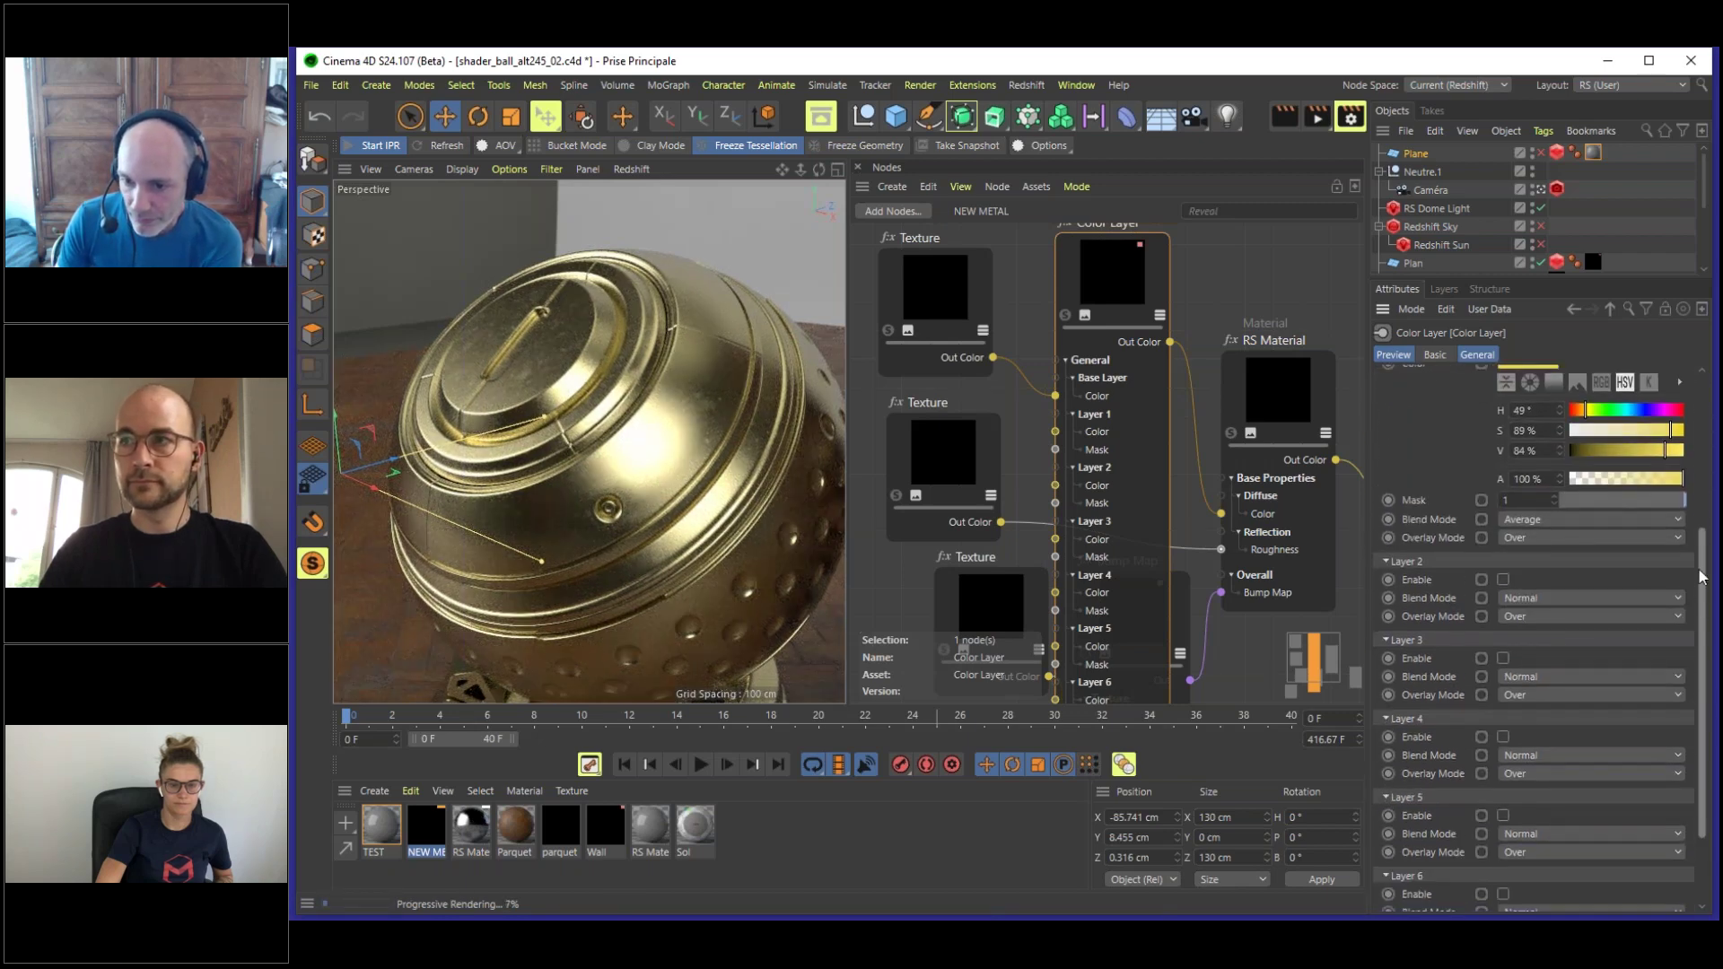
{"action": "left_click", "coordinate": [1281, 377]}
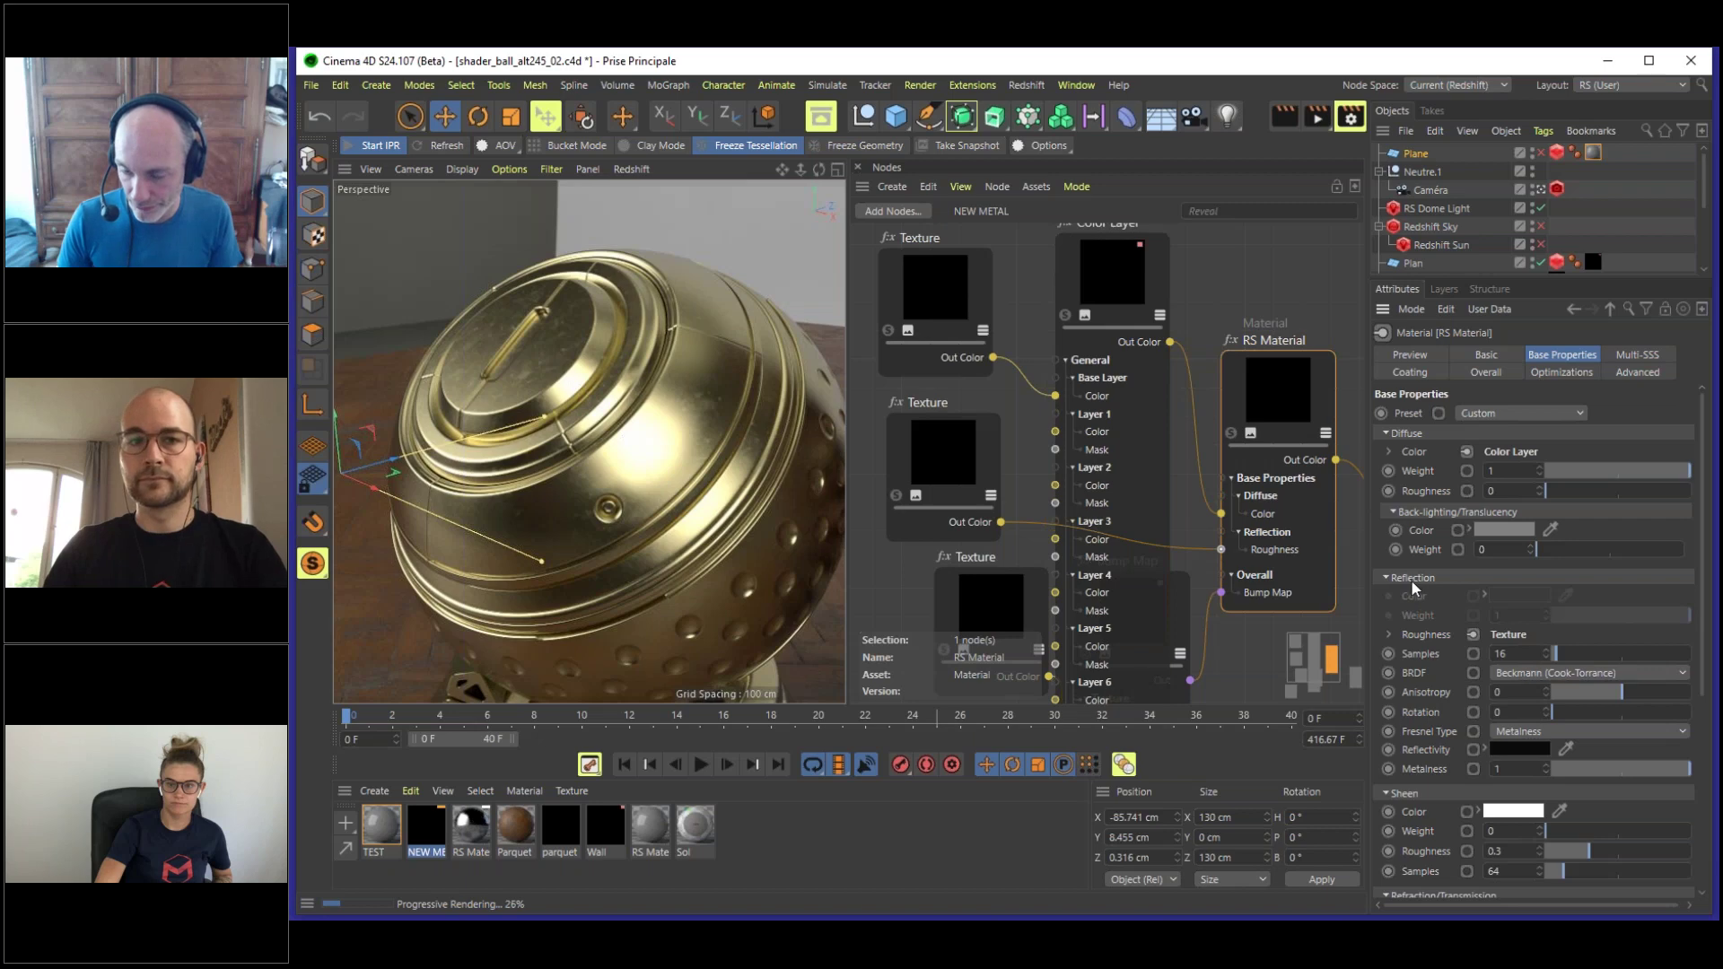
{"action": "mouse_move", "coordinate": [1541, 595]}
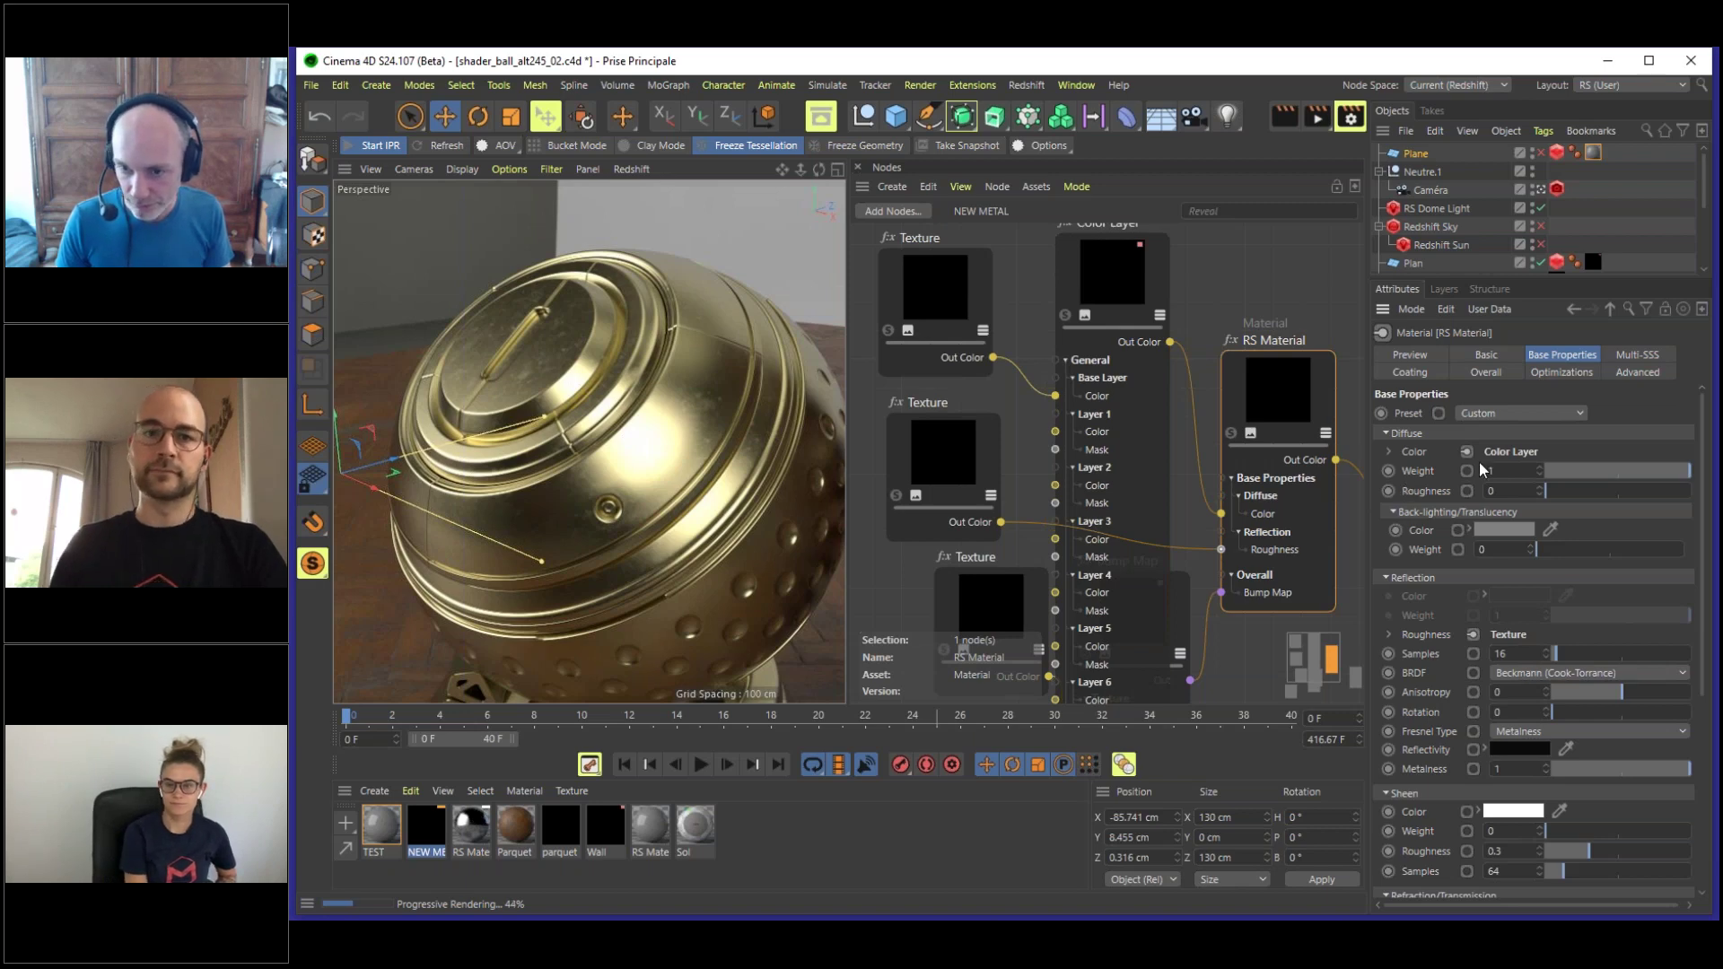
{"action": "left_click", "coordinate": [1122, 273]}
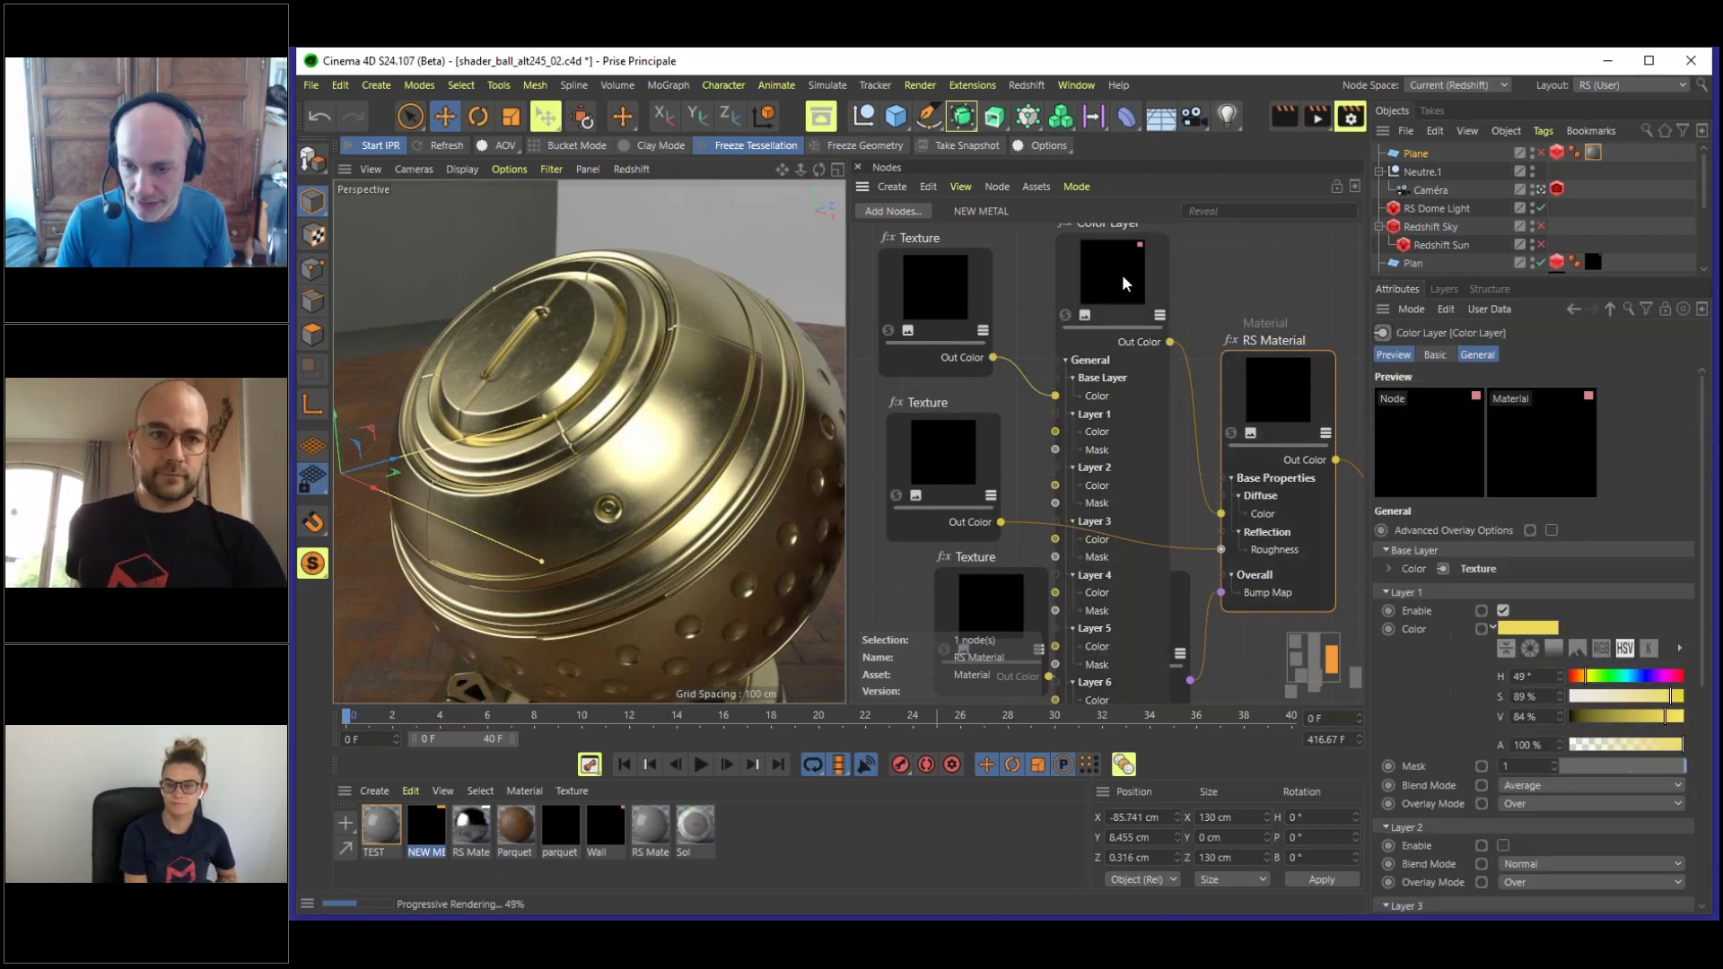
{"action": "left_click", "coordinate": [1160, 315]}
{"action": "left_click_drag", "start_coordinate": [1119, 261], "coordinate": [1134, 304]}
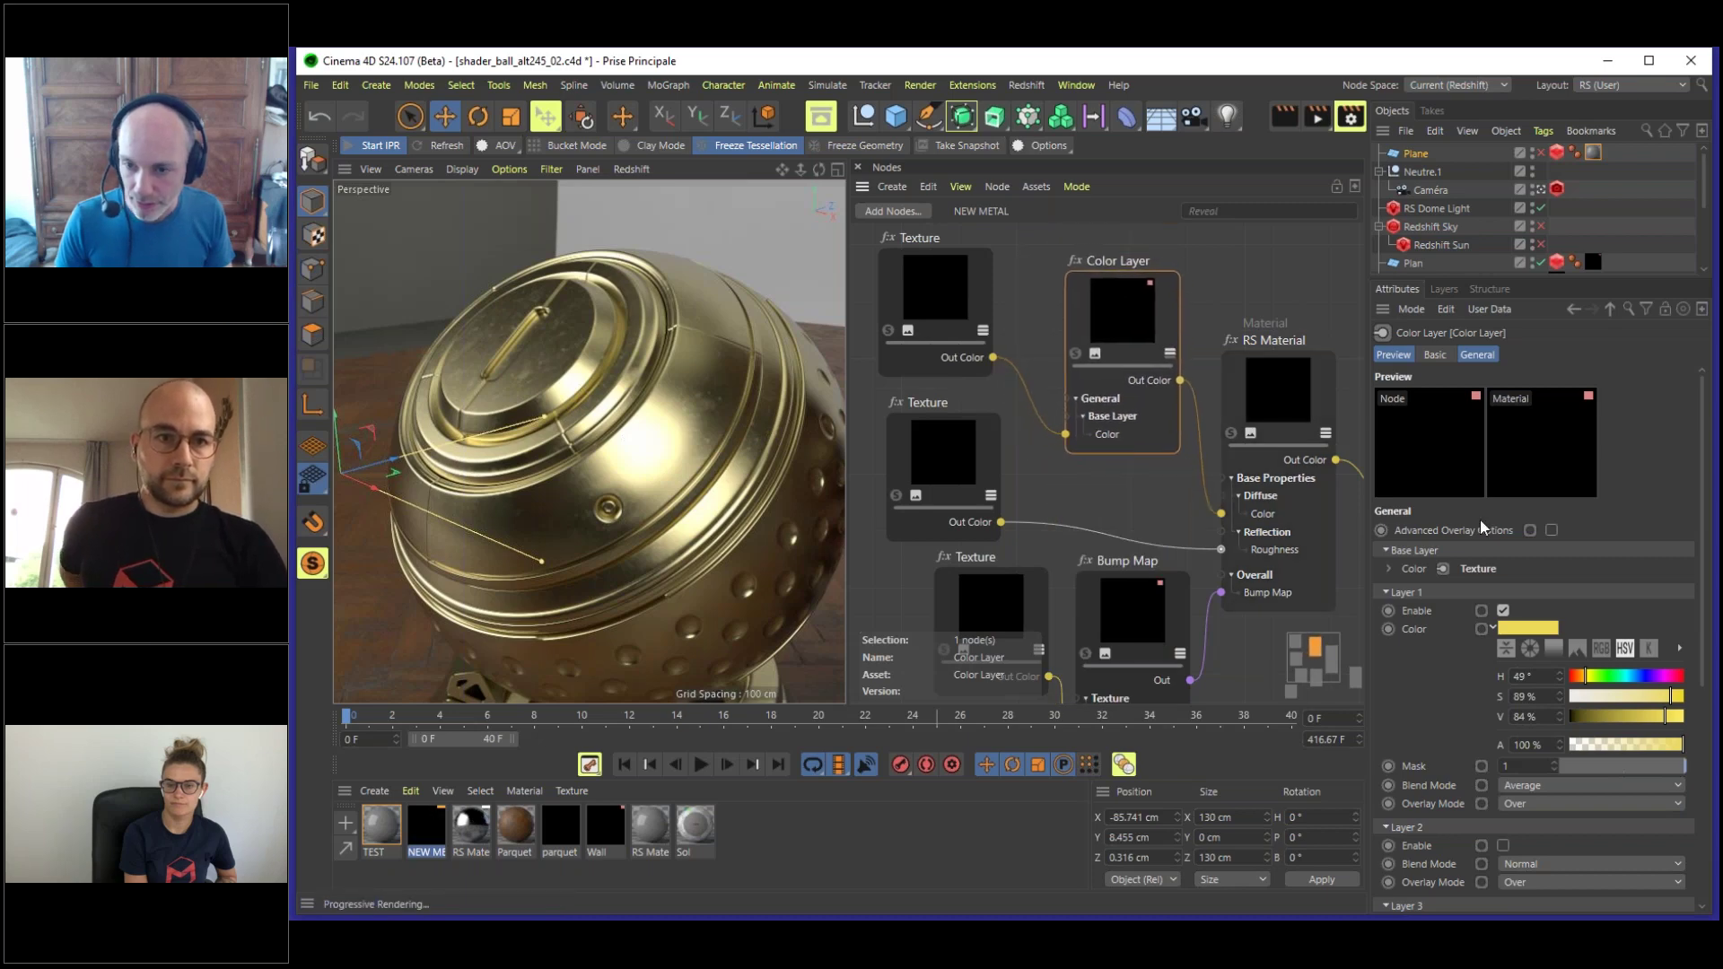
- Shift Layer 1's hue through blue and purple to about 26° orange
{"action": "scroll", "coordinate": [1703, 453], "scroll_direction": "down", "scroll_amount": 1}
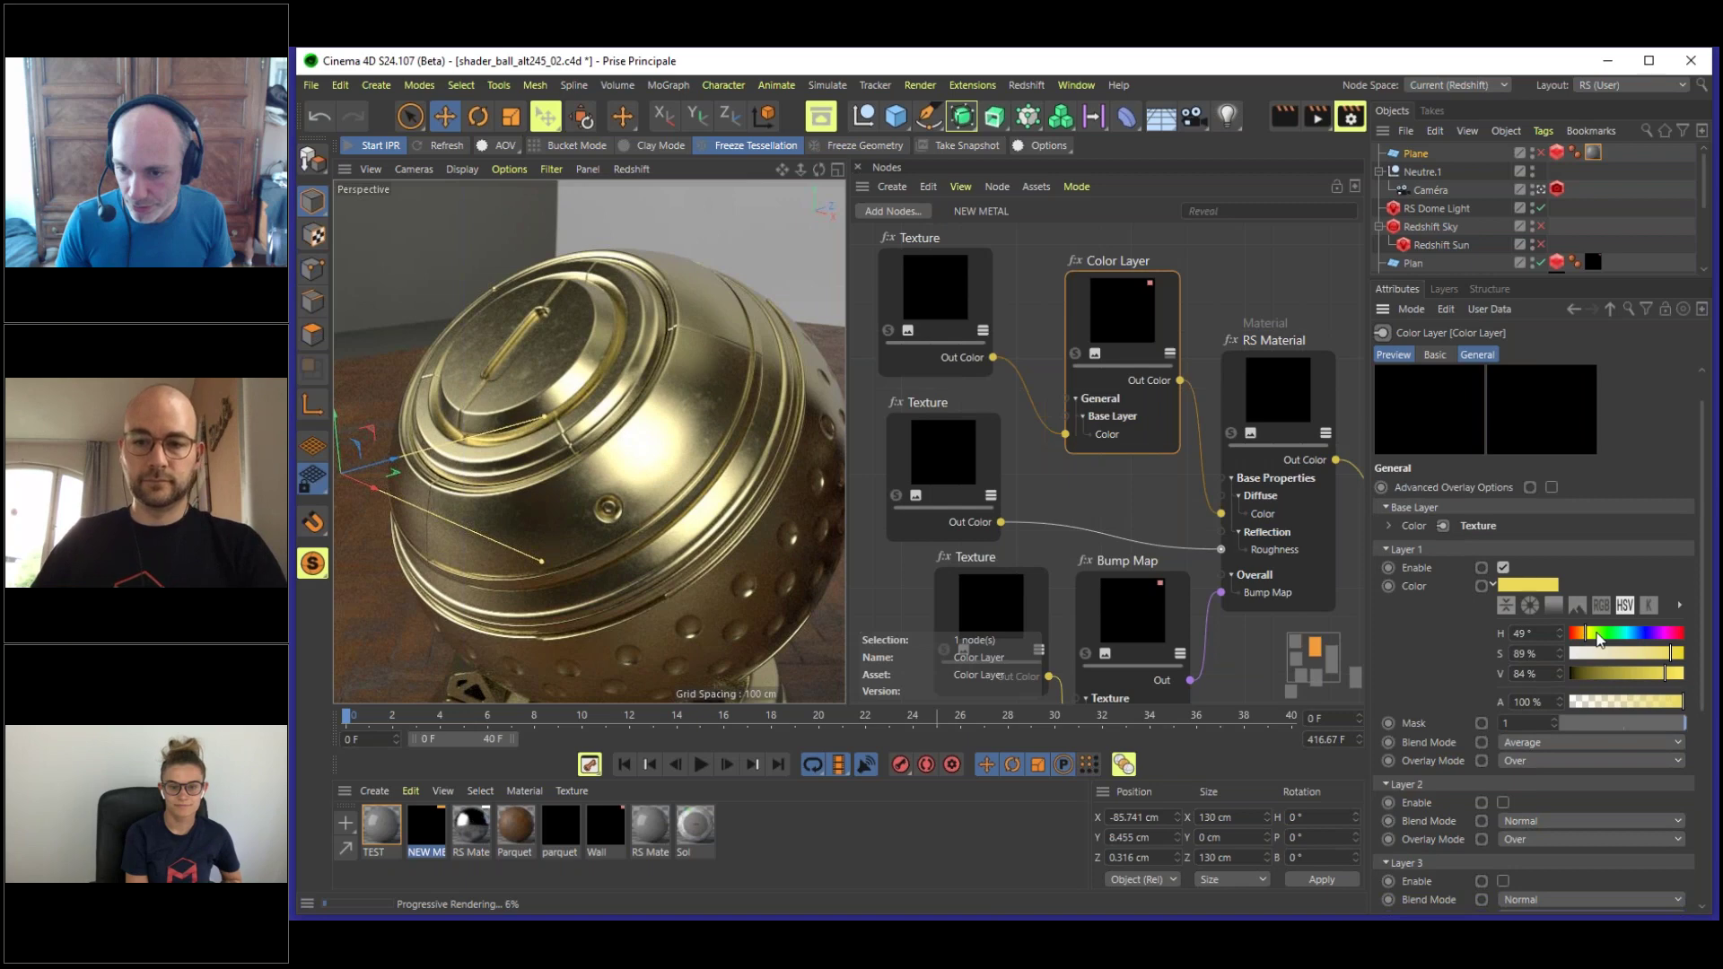
{"action": "left_click", "coordinate": [1635, 634]}
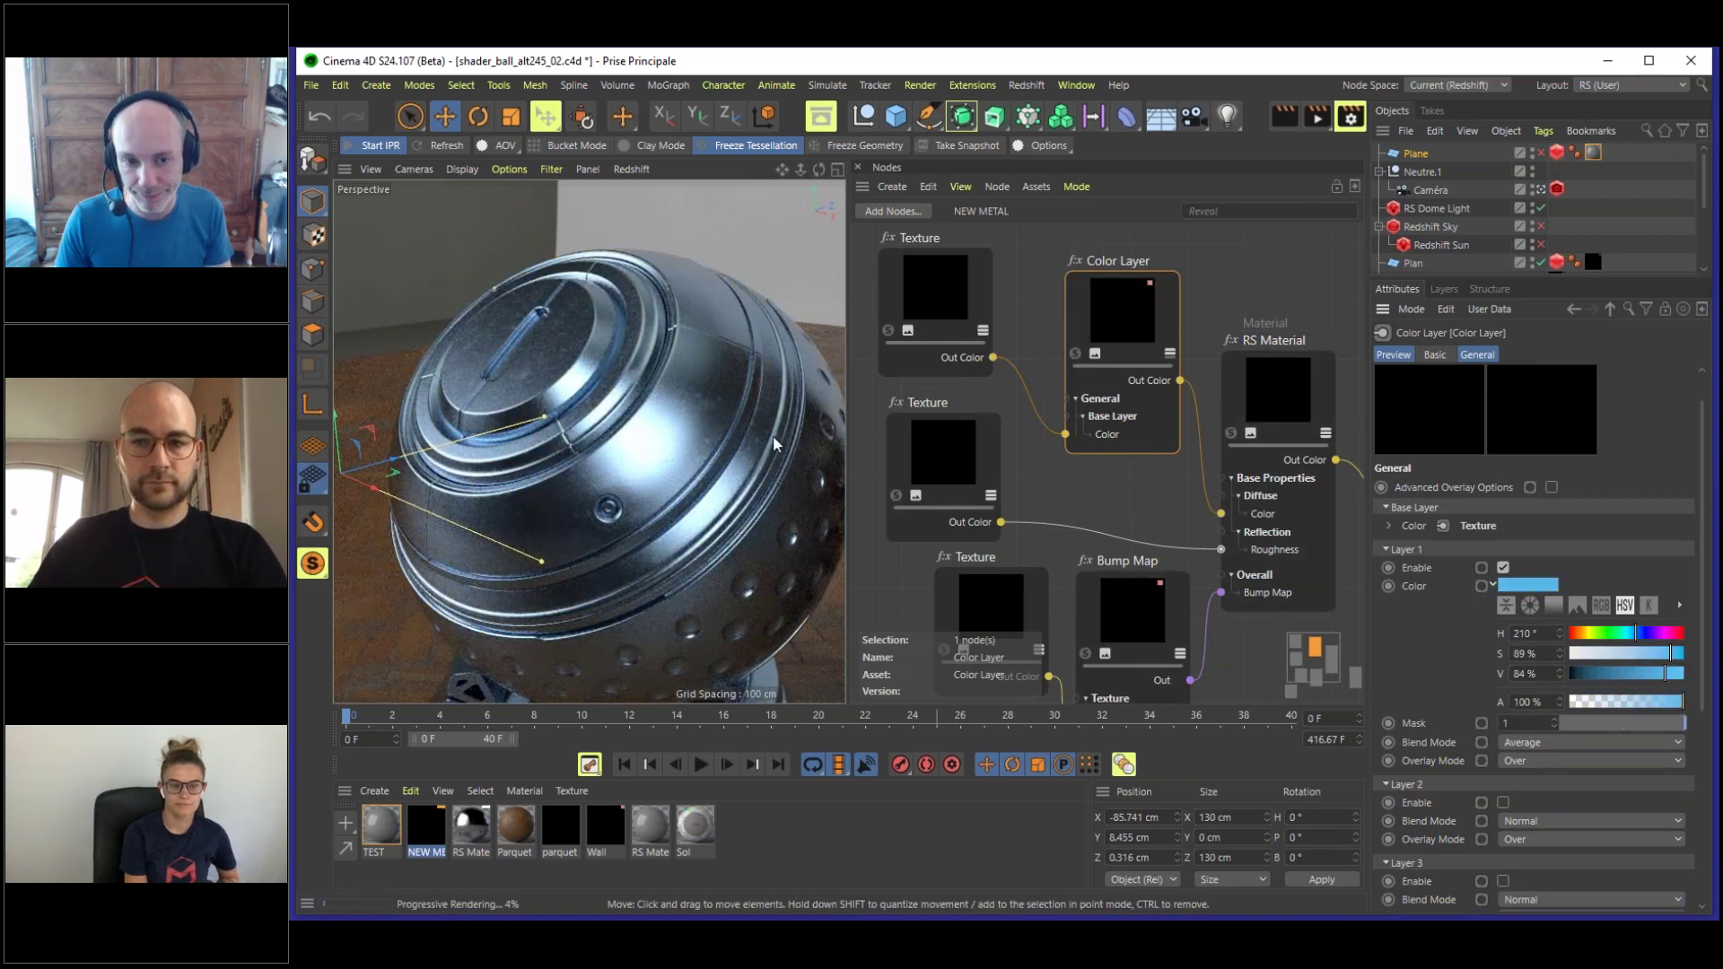
{"action": "left_click", "coordinate": [1657, 634]}
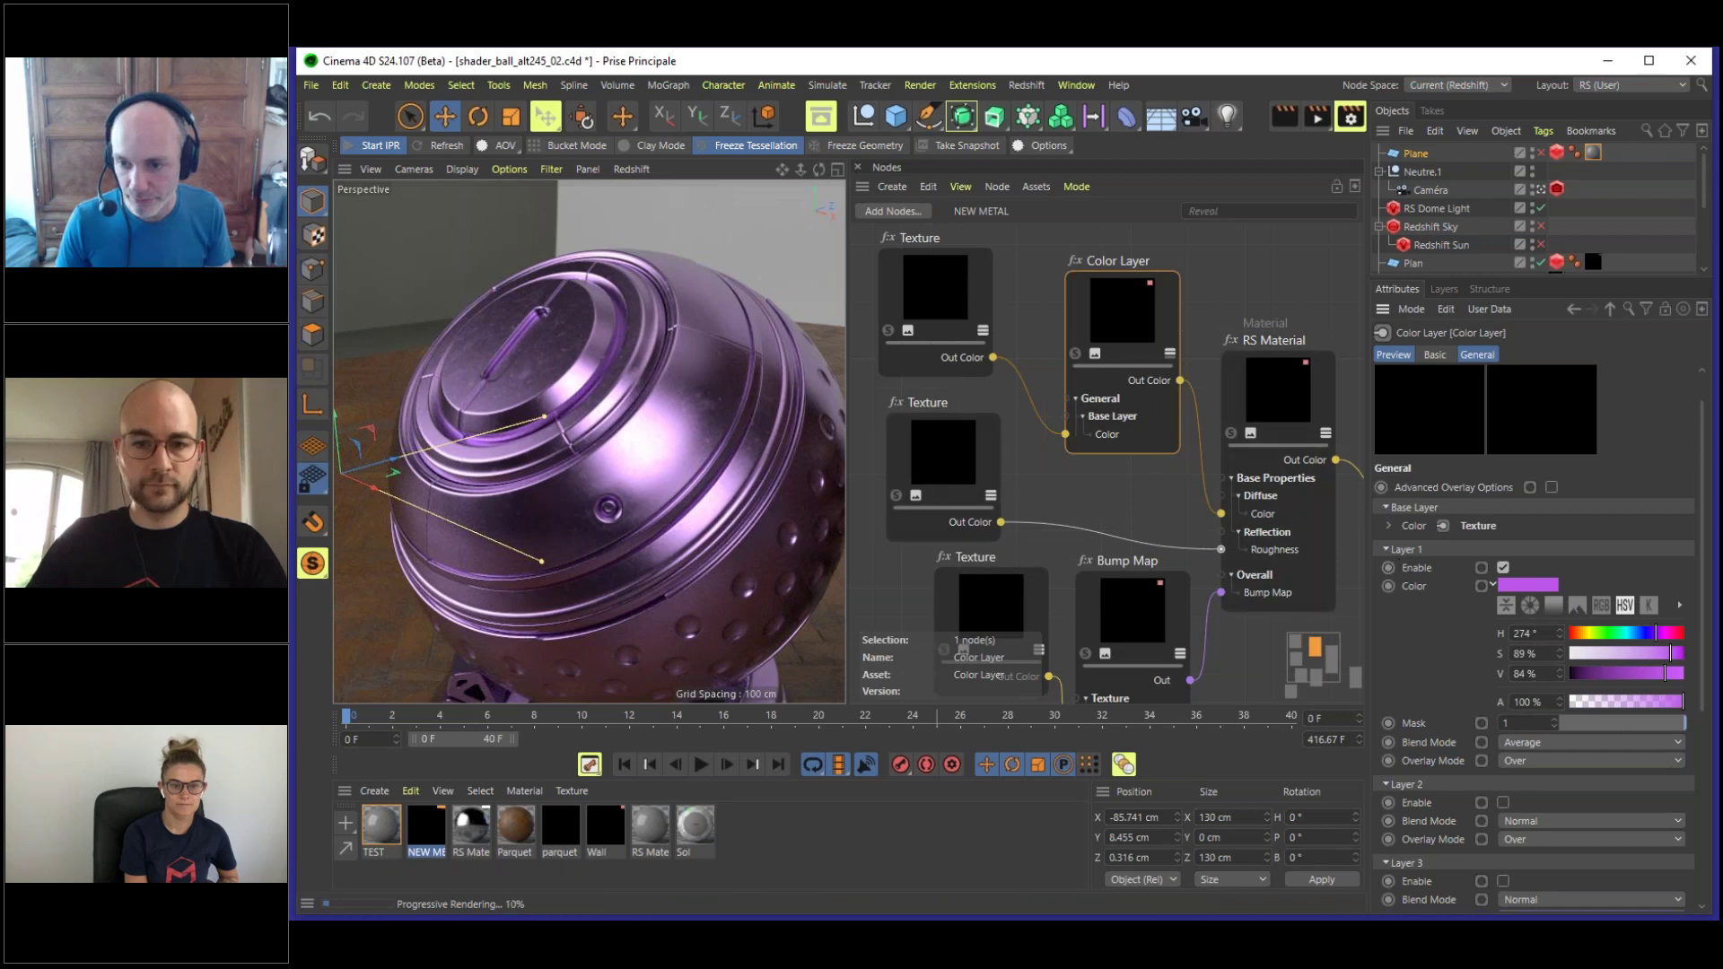
{"action": "left_click", "coordinate": [1581, 639]}
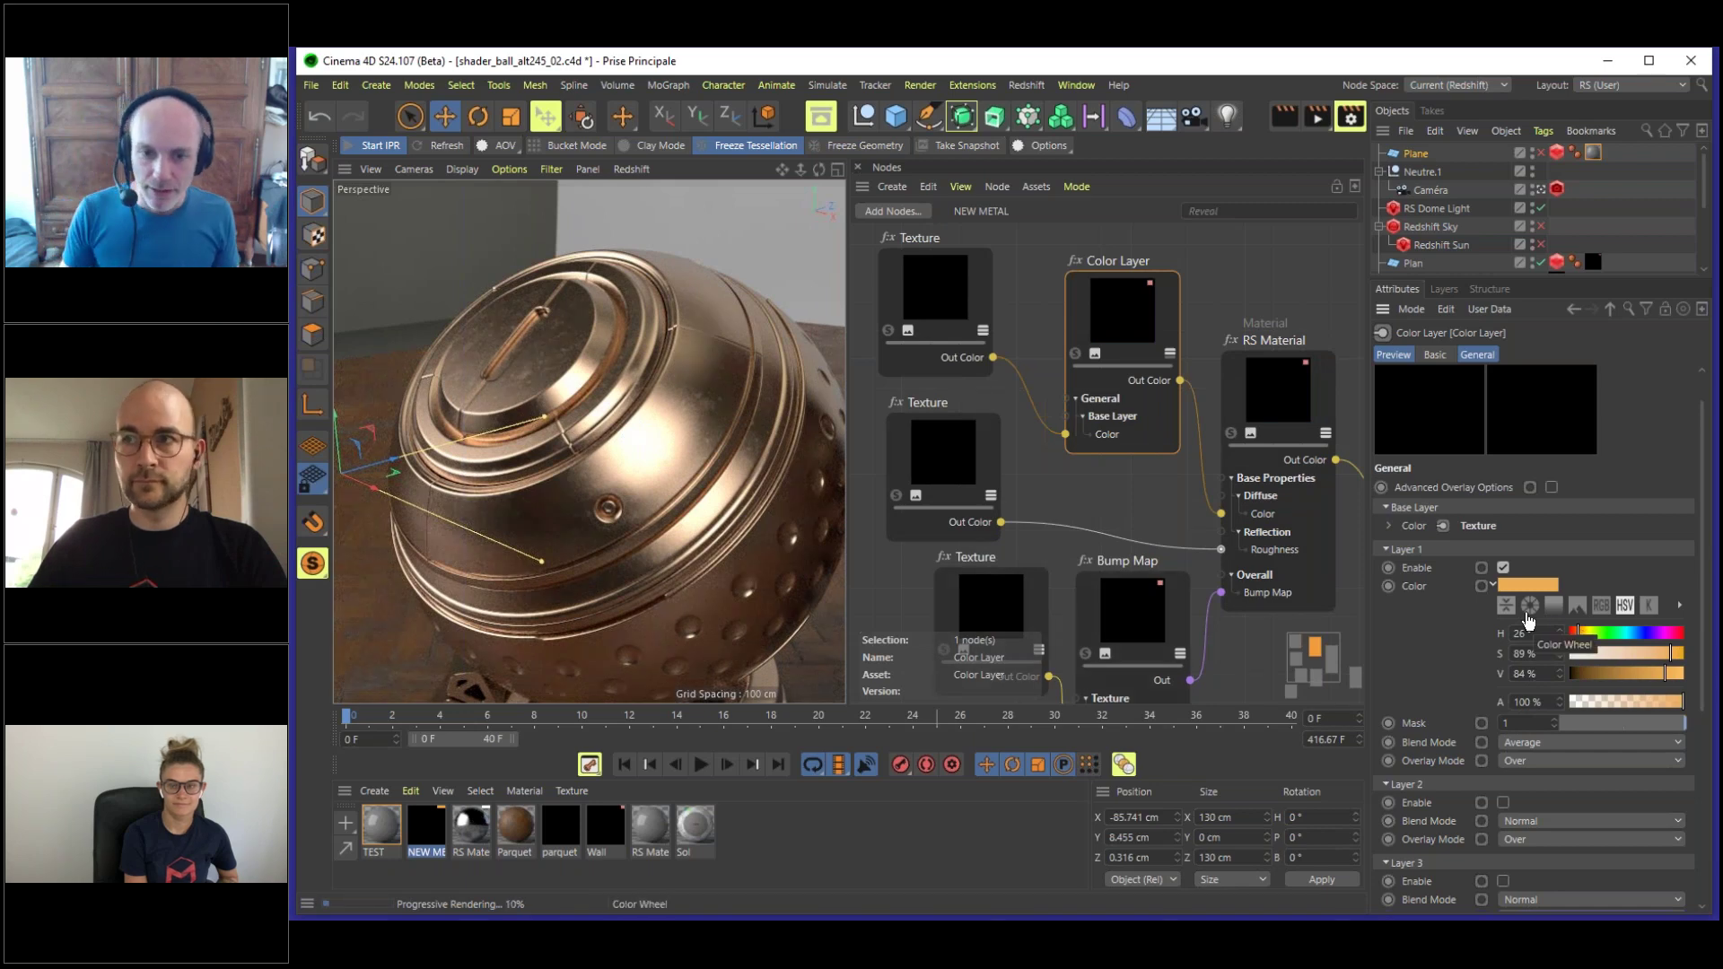
- Select the middle Texture node and nudge it slightly left
{"action": "left_click", "coordinate": [967, 433]}
{"action": "left_click_drag", "start_coordinate": [967, 433], "coordinate": [955, 437]}
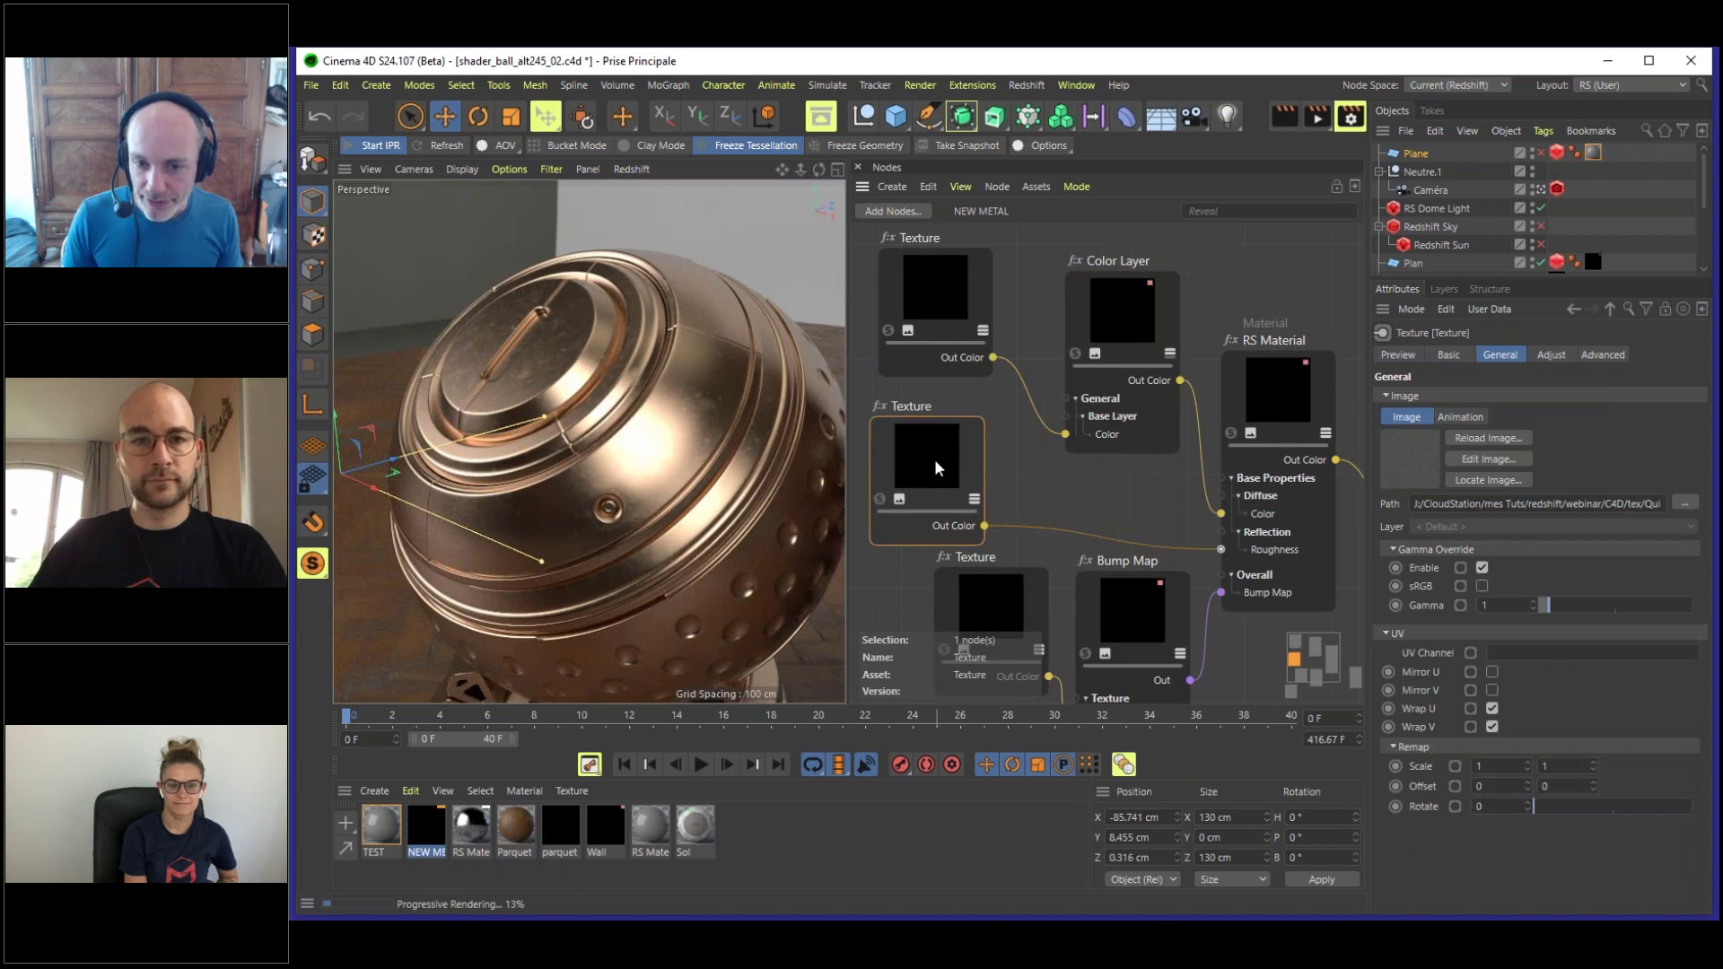
{"action": "left_click_drag", "start_coordinate": [913, 444], "coordinate": [918, 446]}
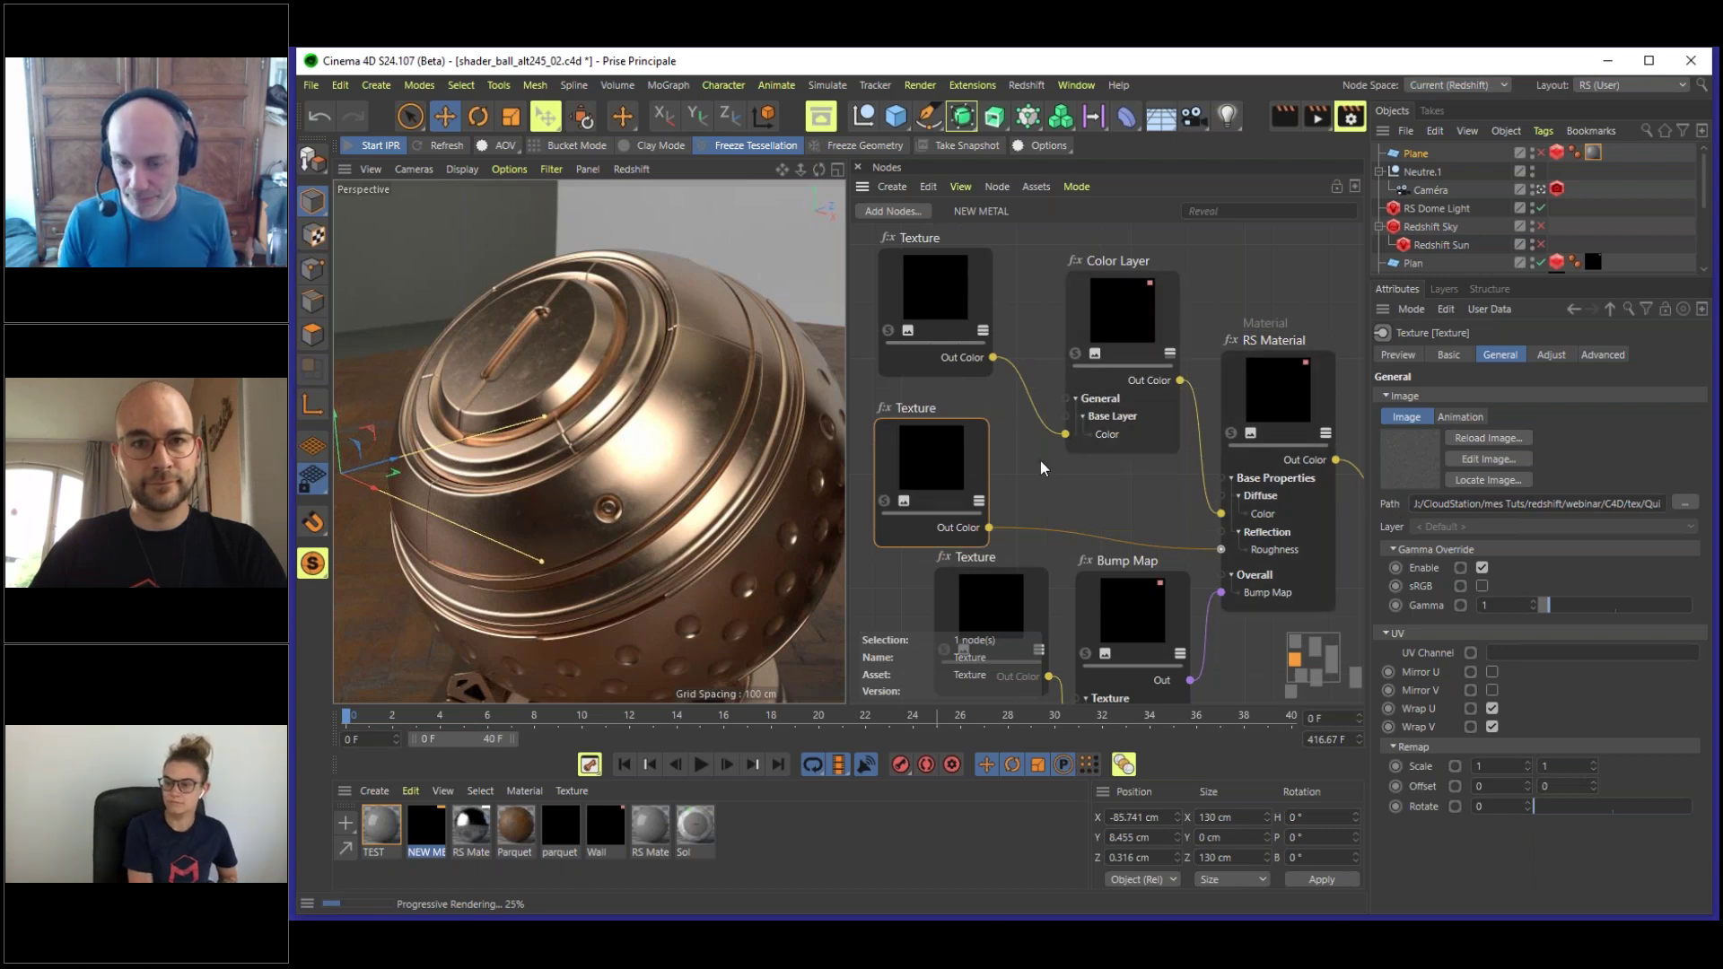
- Add a Color Correct node by searching 'corre'
{"action": "left_click", "coordinate": [1089, 488]}
{"action": "key", "text": "shift+c"}
{"action": "type", "text": "corre"}
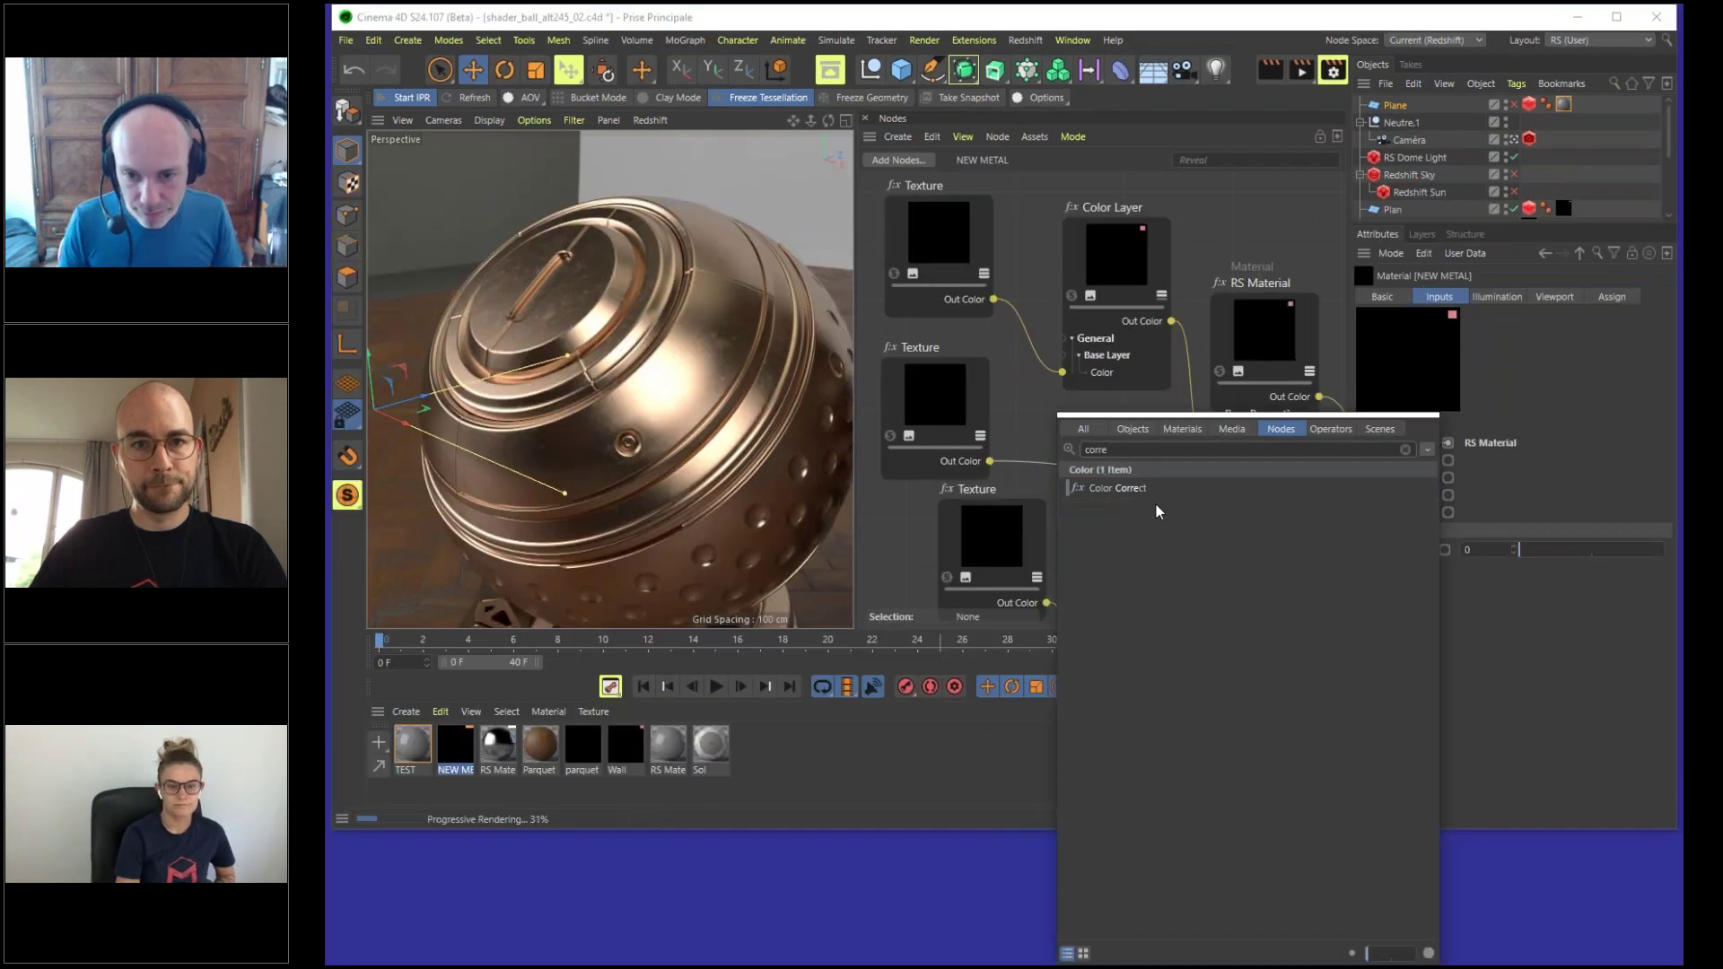
{"action": "key", "text": "Return"}
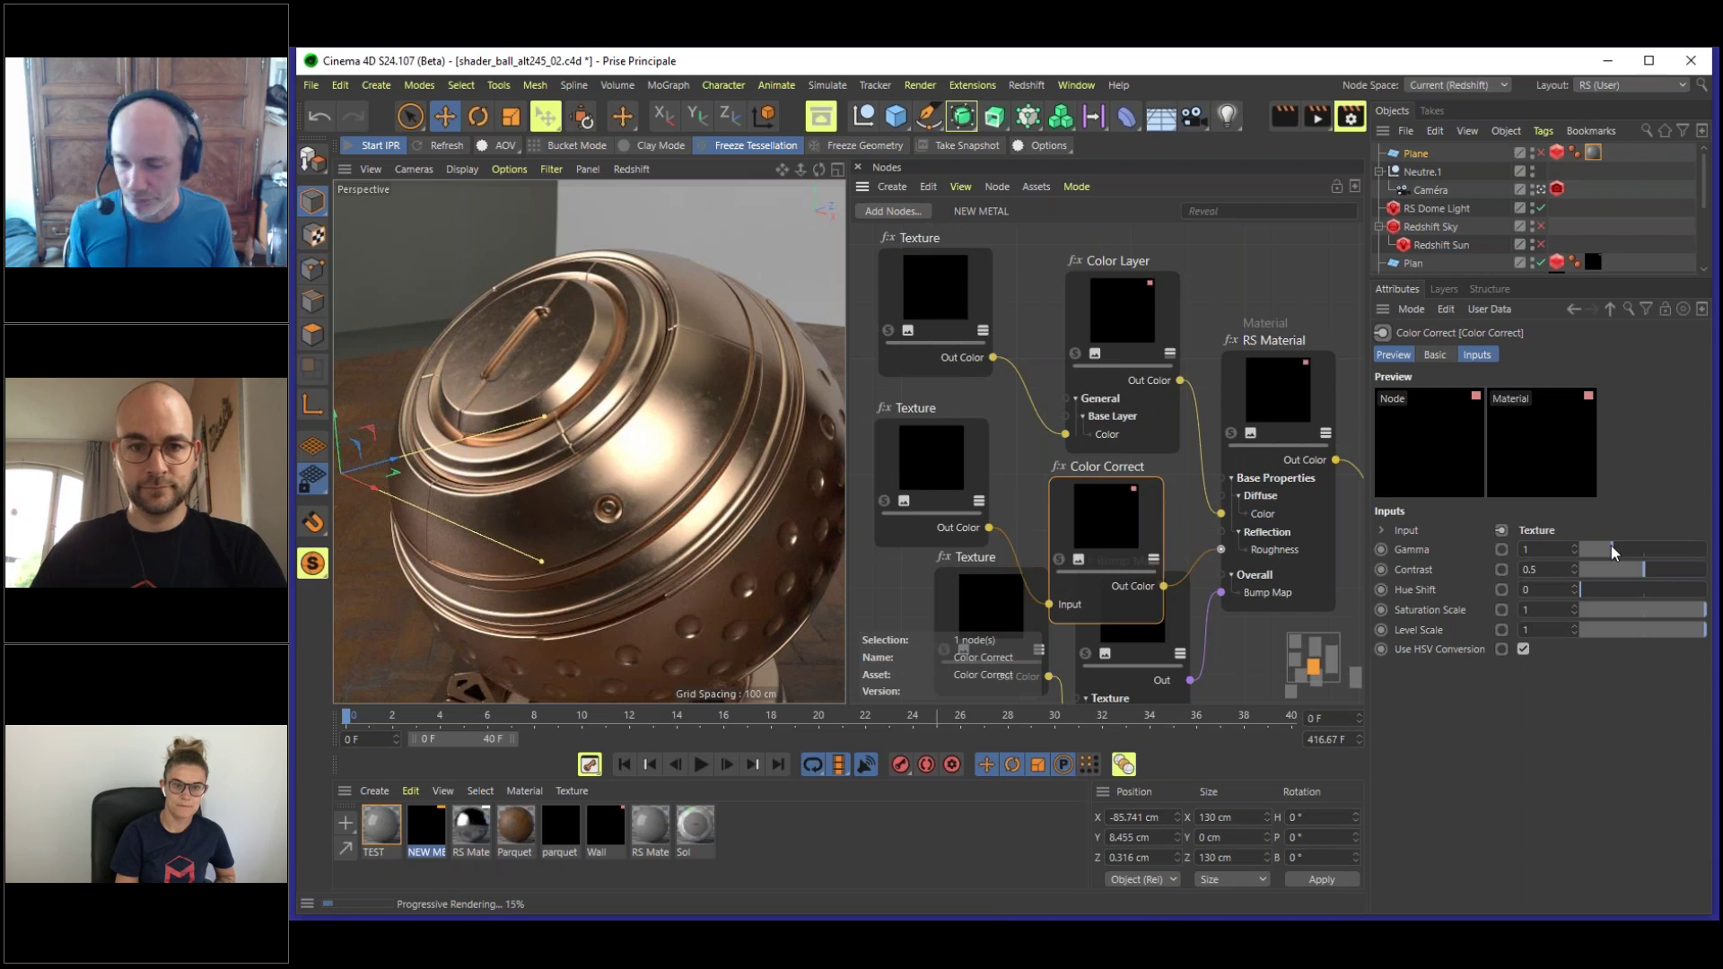
- Try Color Correct Gamma values 0.588, 1.28, 1.74 and 1.484, then set Gamma to 1
{"action": "left_click", "coordinate": [1598, 546]}
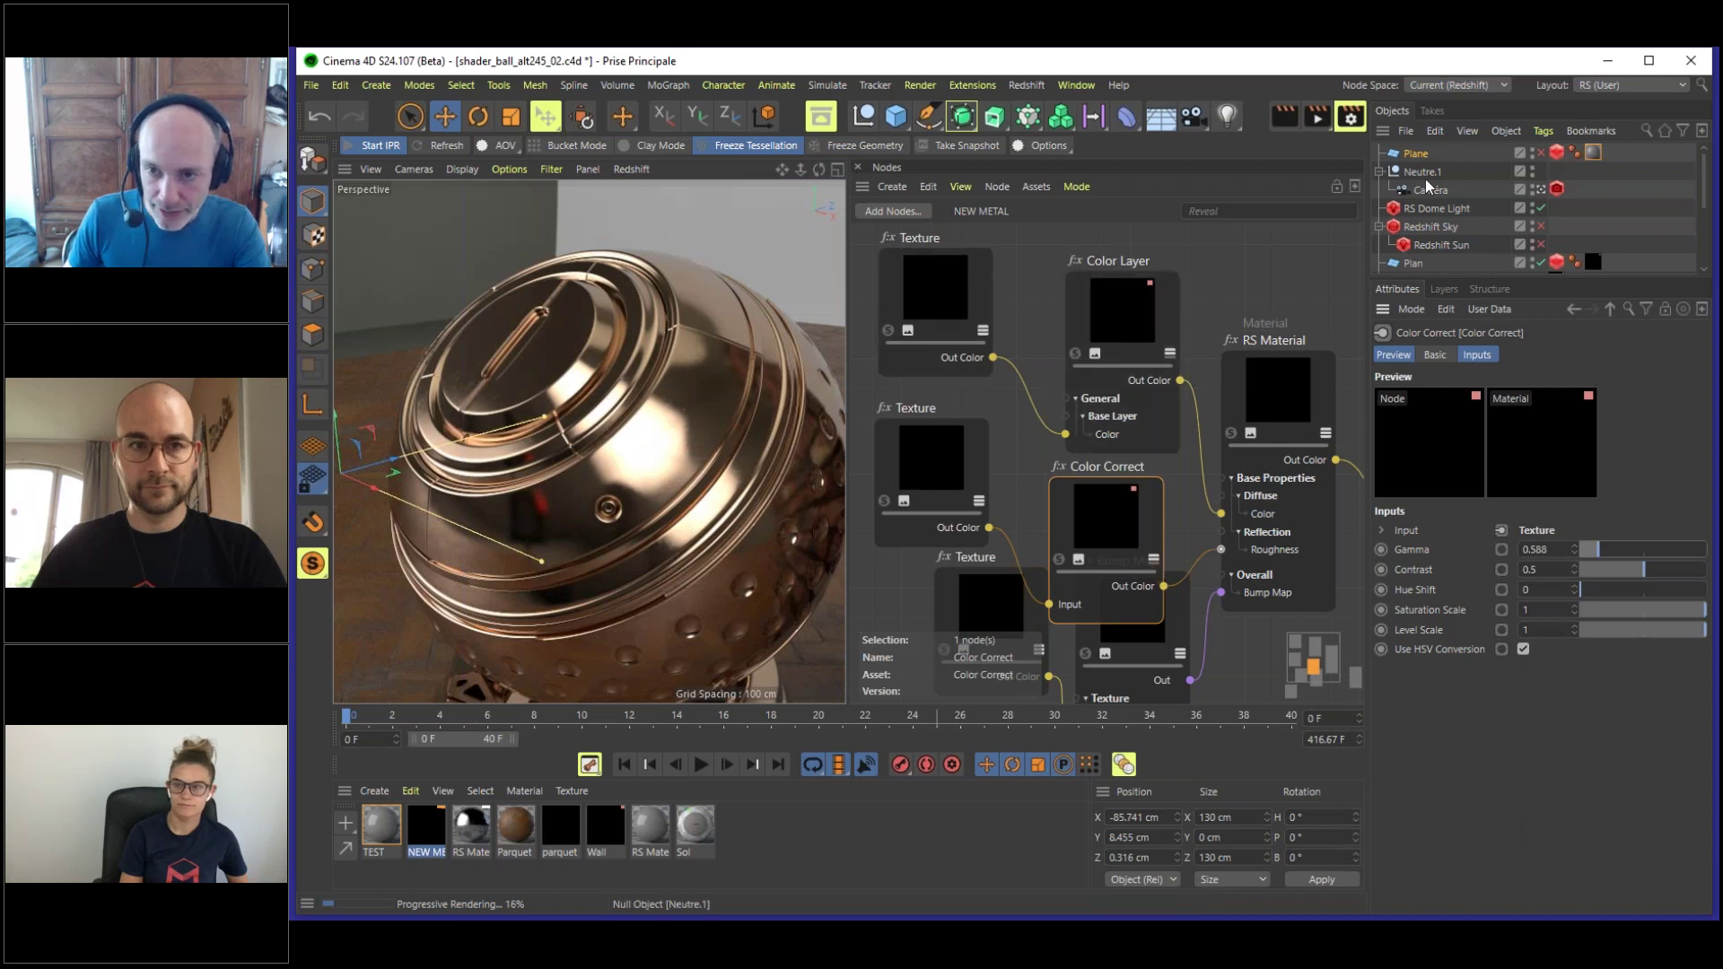
{"action": "left_click", "coordinate": [1621, 544]}
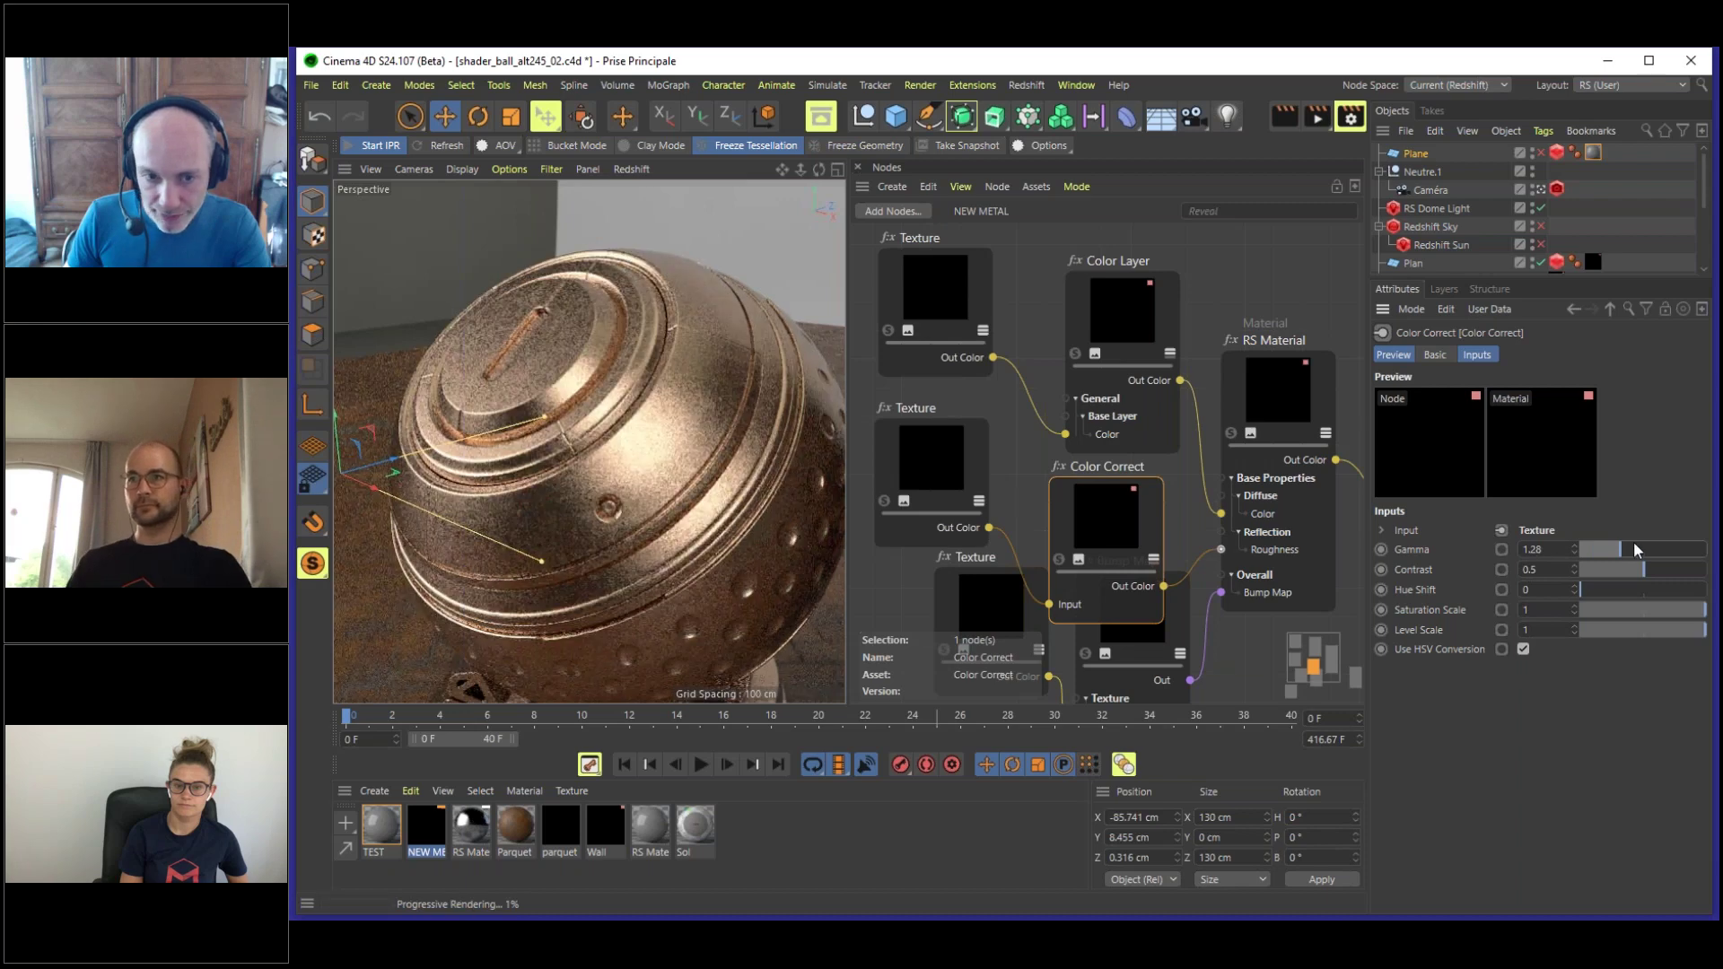
{"action": "left_click", "coordinate": [1635, 540]}
{"action": "left_click_drag", "start_coordinate": [1635, 541], "coordinate": [1628, 541]}
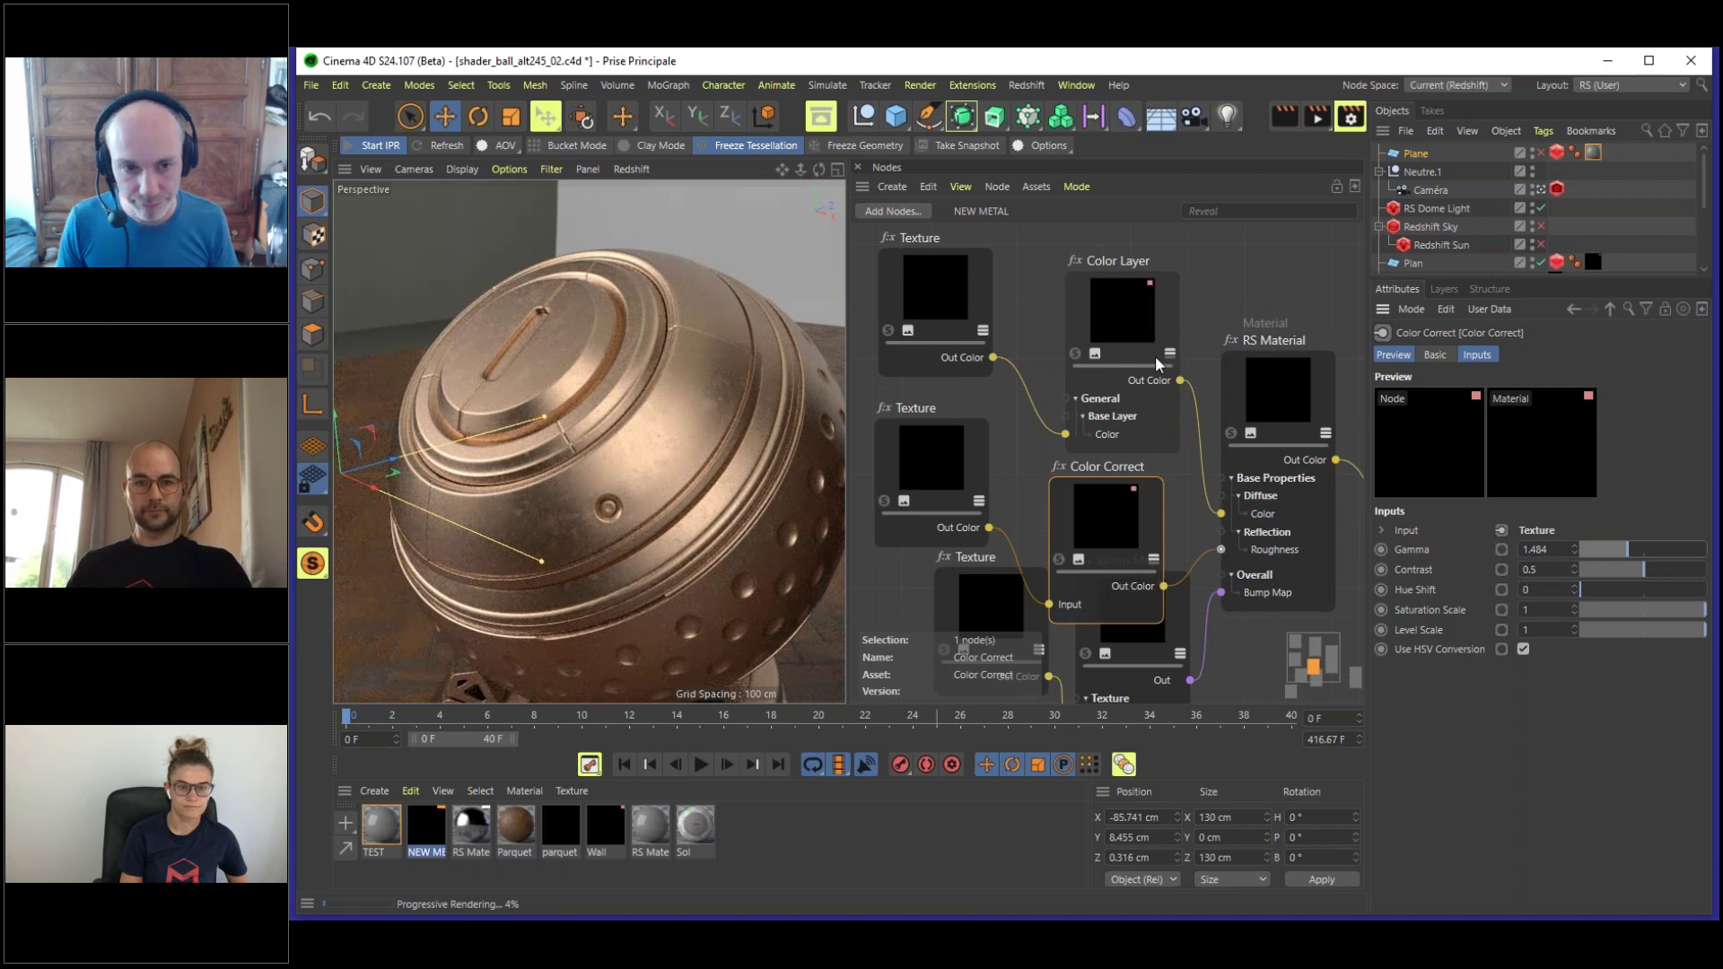
{"action": "left_click_drag", "start_coordinate": [1099, 490], "coordinate": [1095, 494]}
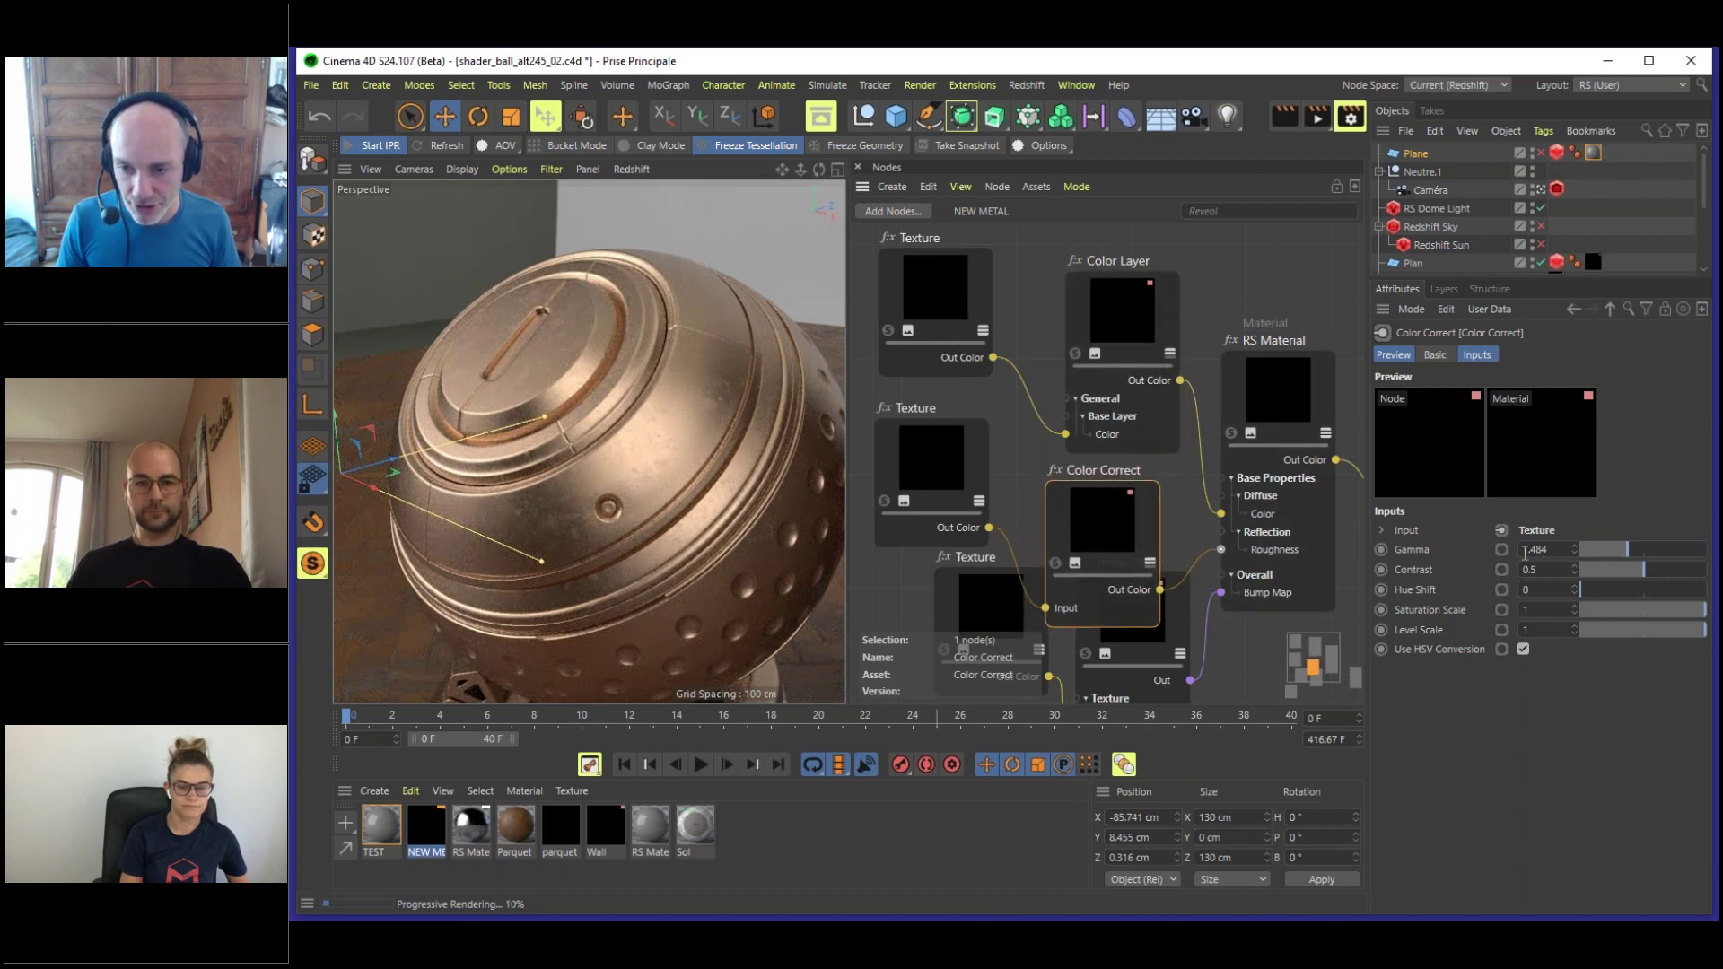
{"action": "type", "text": "1"}
{"action": "key", "text": "Return"}
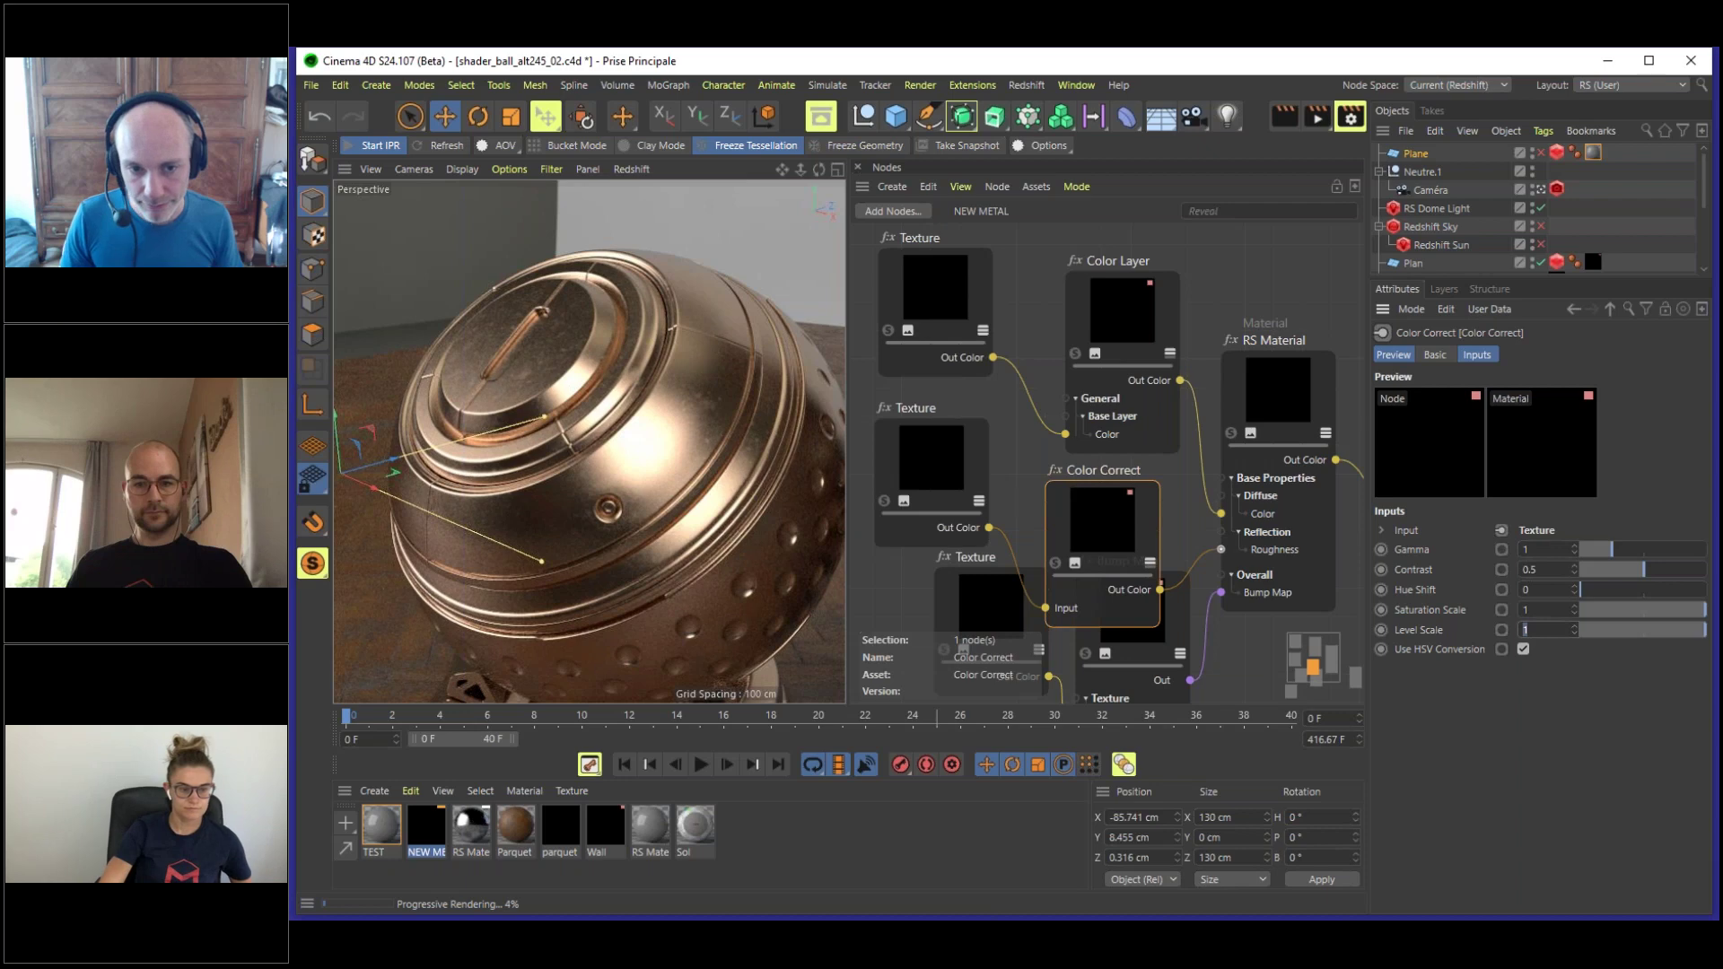
- Try Level Scale at 0.5 and 1.5, then return it to 1
{"action": "double_click", "coordinate": [1551, 637]}
{"action": "type", "text": "0.5"}
{"action": "key", "text": "Return"}
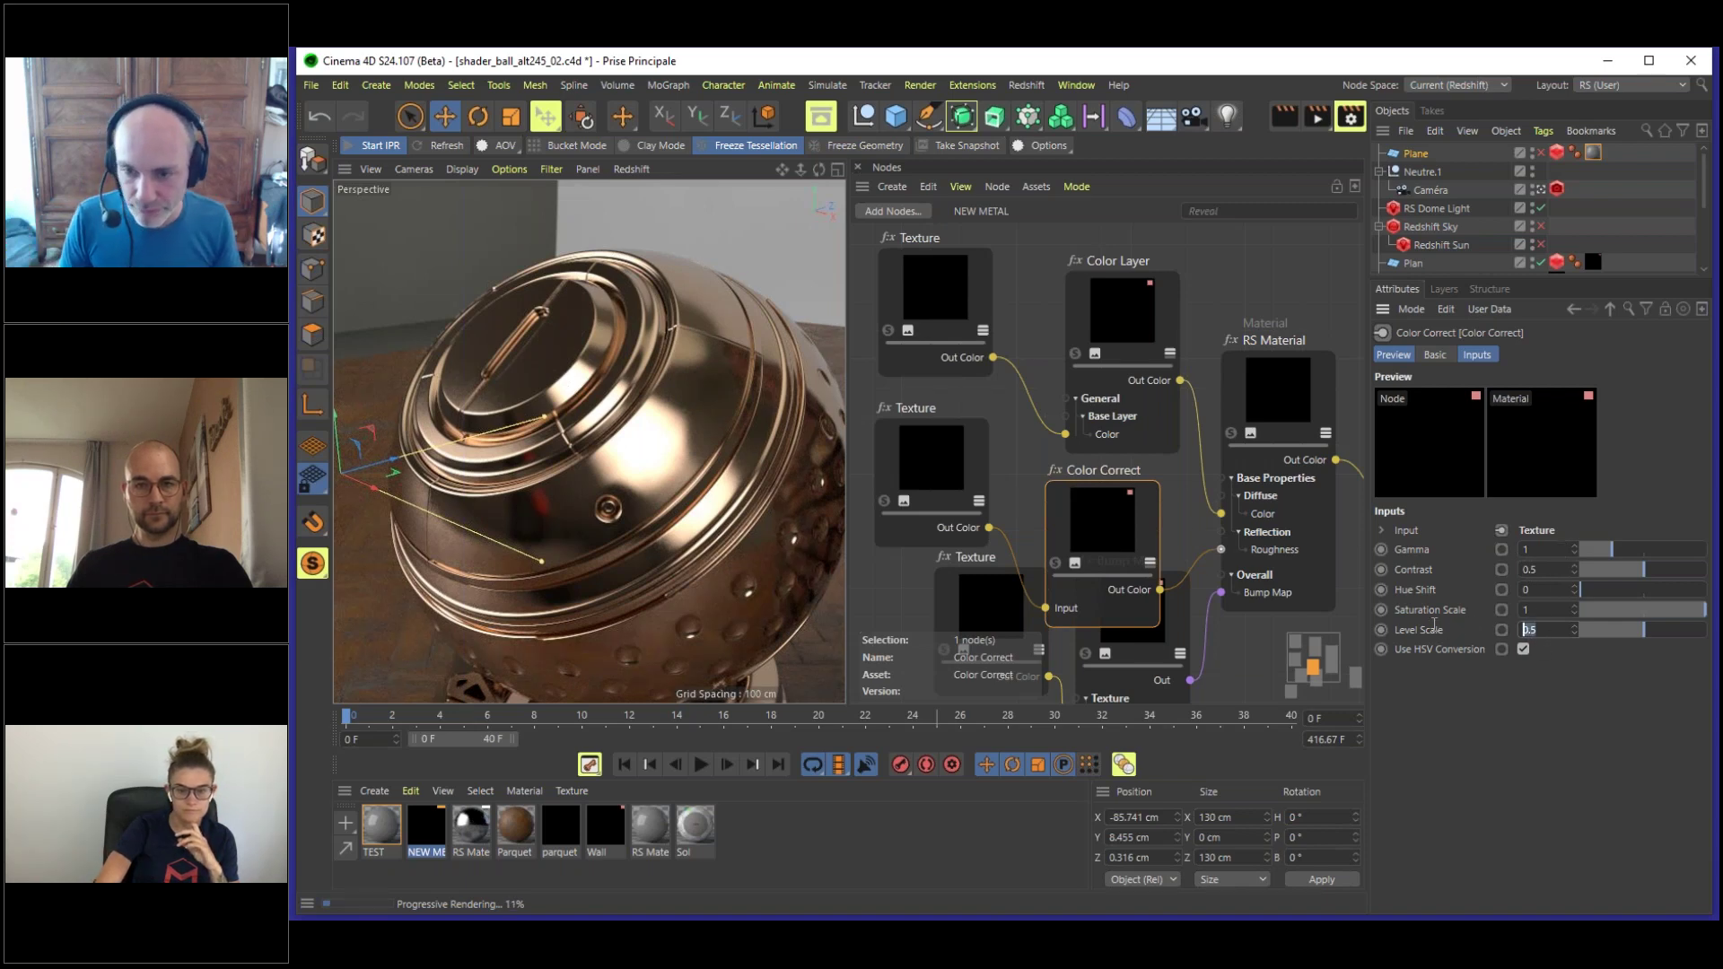
{"action": "type", "text": ".5"}
{"action": "key", "text": "Return"}
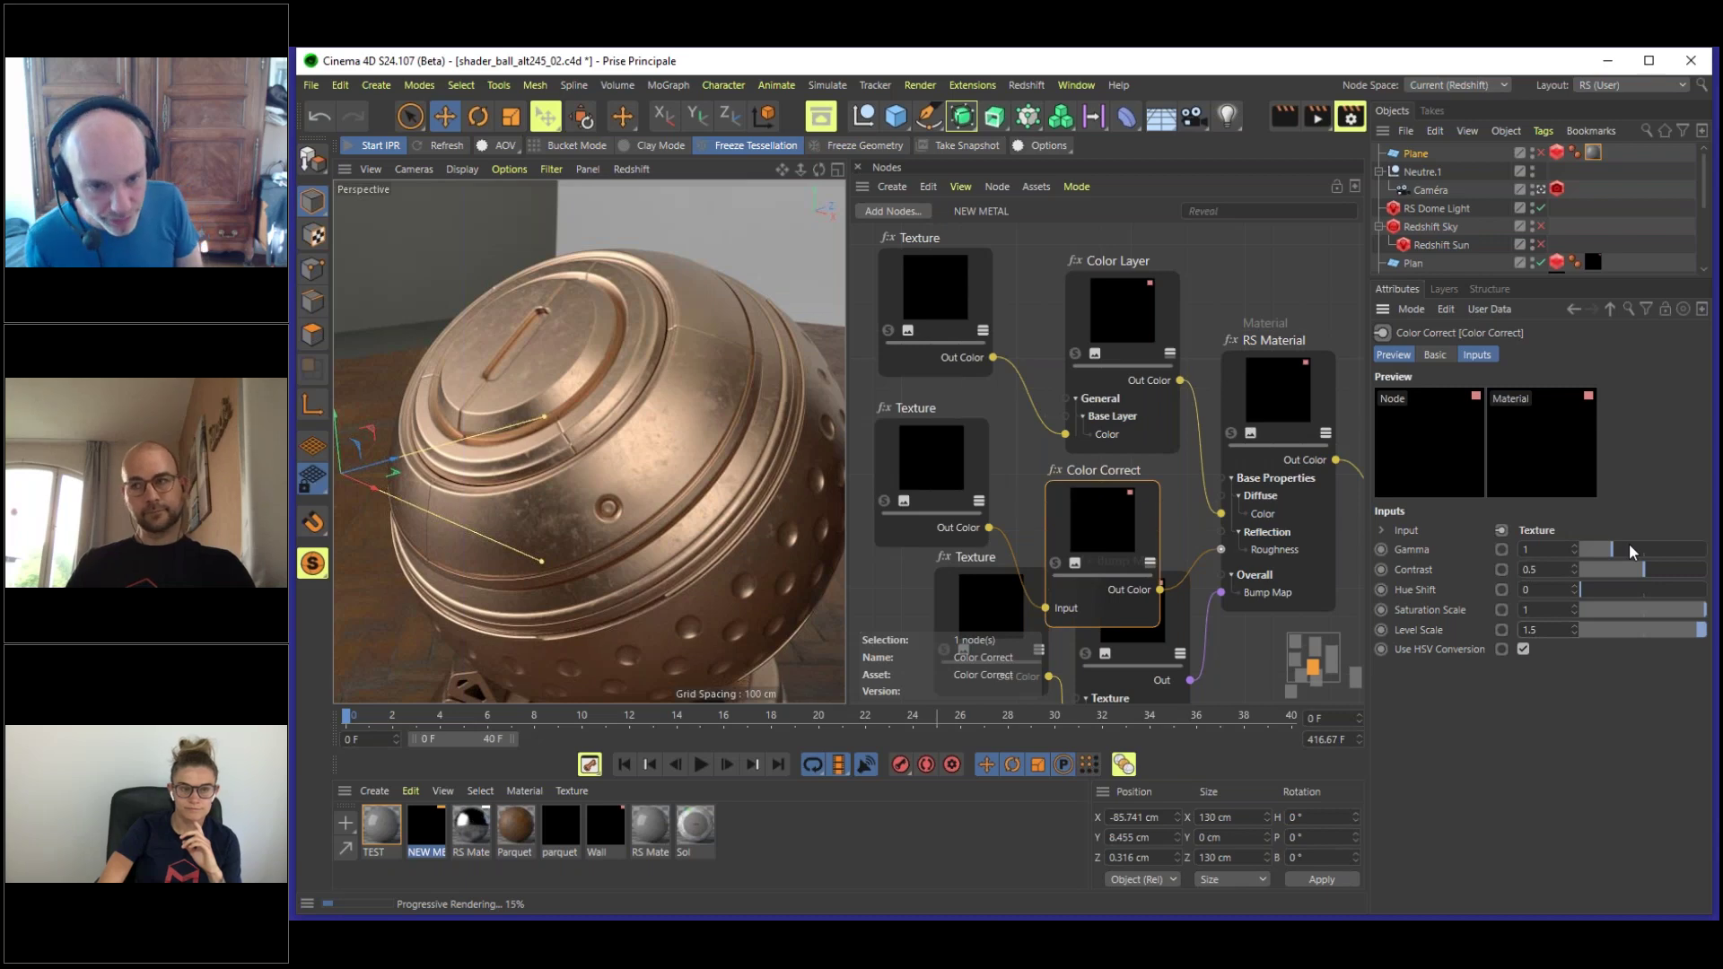
{"action": "left_click", "coordinate": [1523, 630]}
{"action": "type", "text": "1"}
{"action": "key", "text": "Return"}
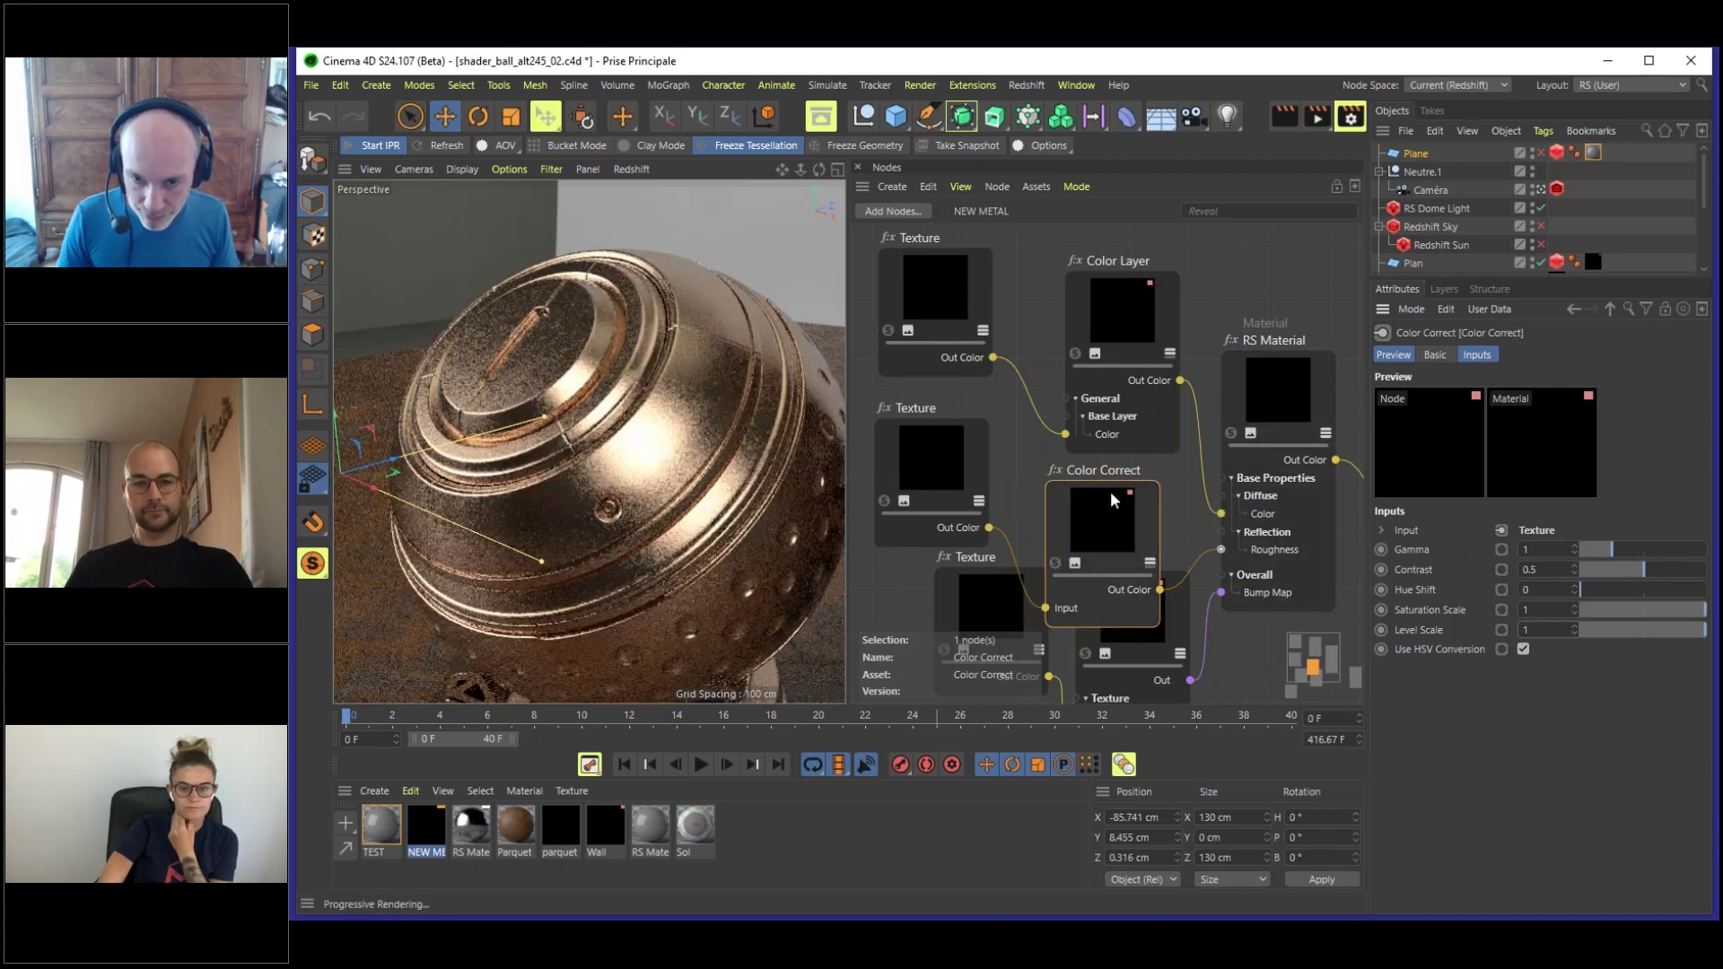
{"action": "left_click_drag", "start_coordinate": [1113, 492], "coordinate": [1104, 505]}
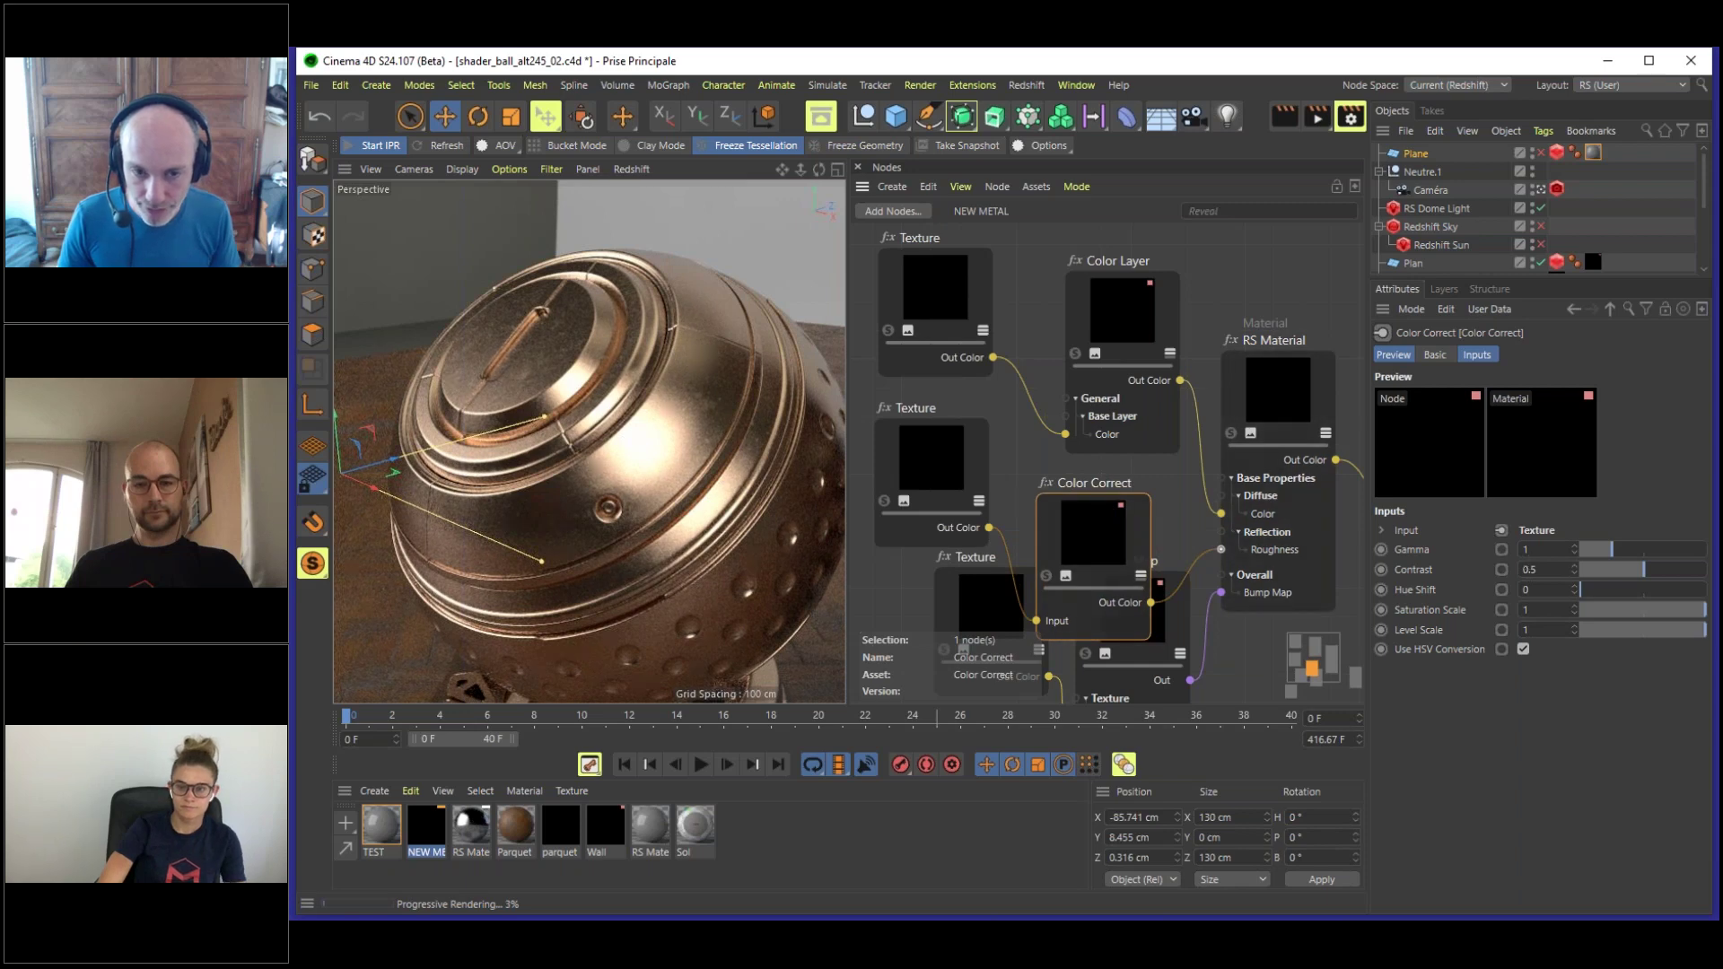
{"action": "double_click", "coordinate": [1006, 284]}
- Add a Ramp node from a 'ramp' search and delete Color Correct, putting the Ramp in its place
{"action": "type", "text": "ramp"}
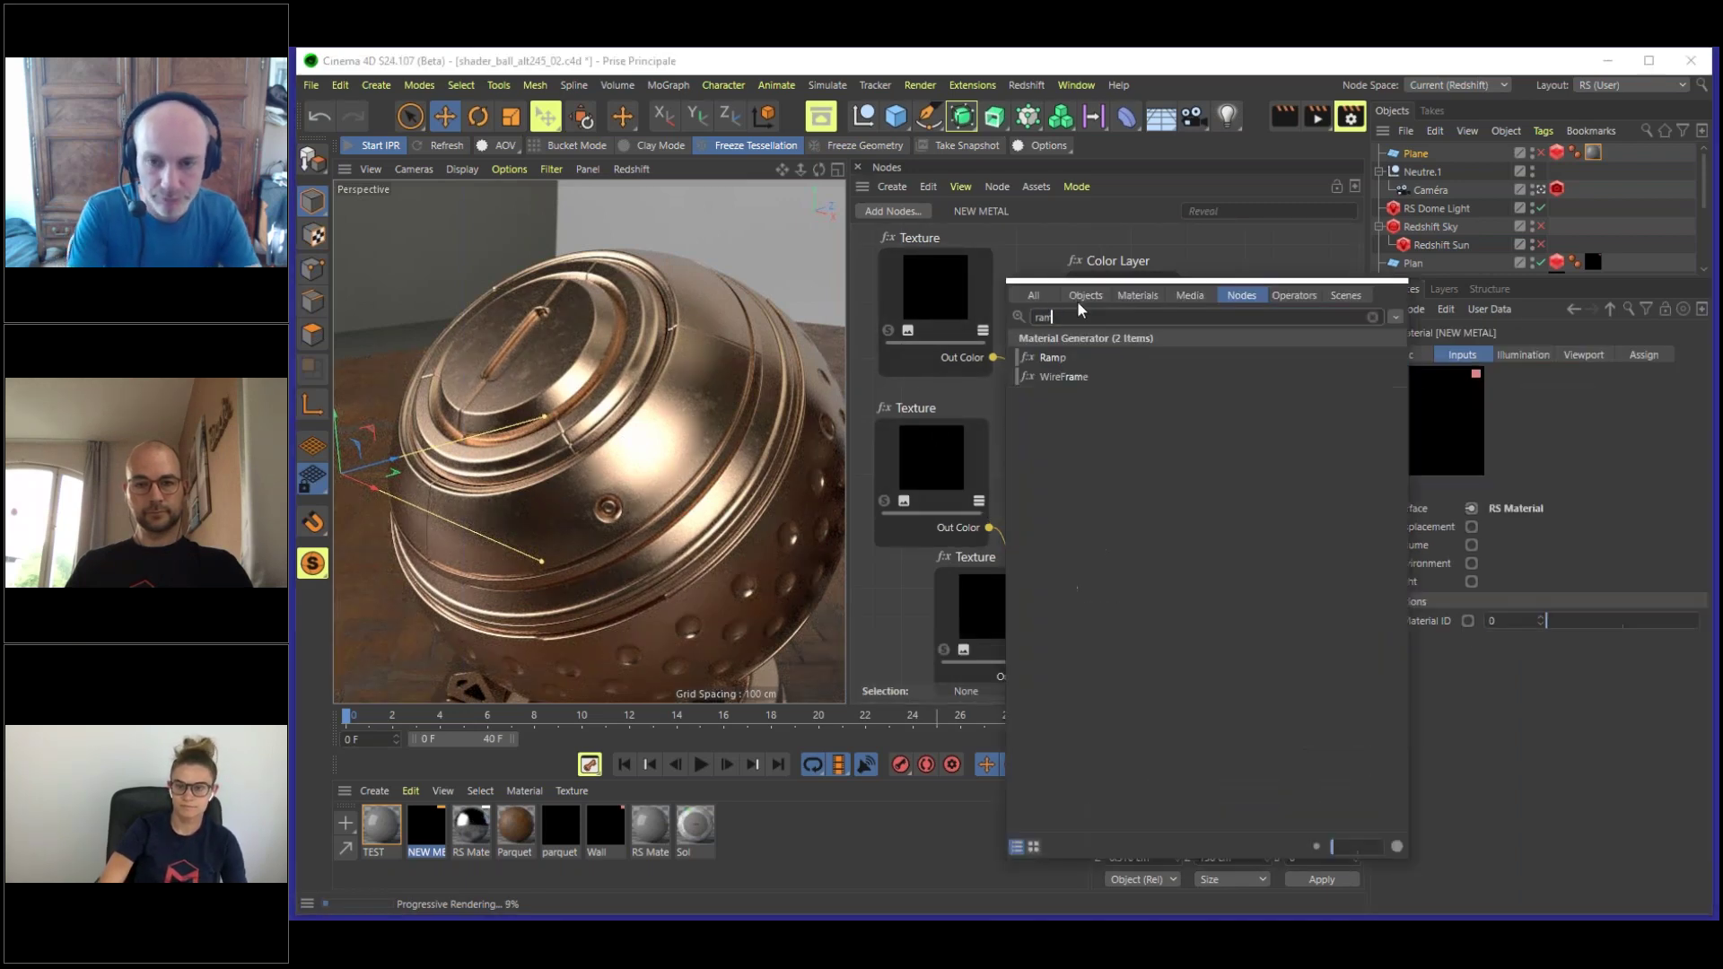
{"action": "left_click_drag", "start_coordinate": [1059, 361], "coordinate": [1006, 354]}
{"action": "left_click_drag", "start_coordinate": [1022, 263], "coordinate": [1025, 336]}
{"action": "left_click_drag", "start_coordinate": [1090, 505], "coordinate": [1116, 477]}
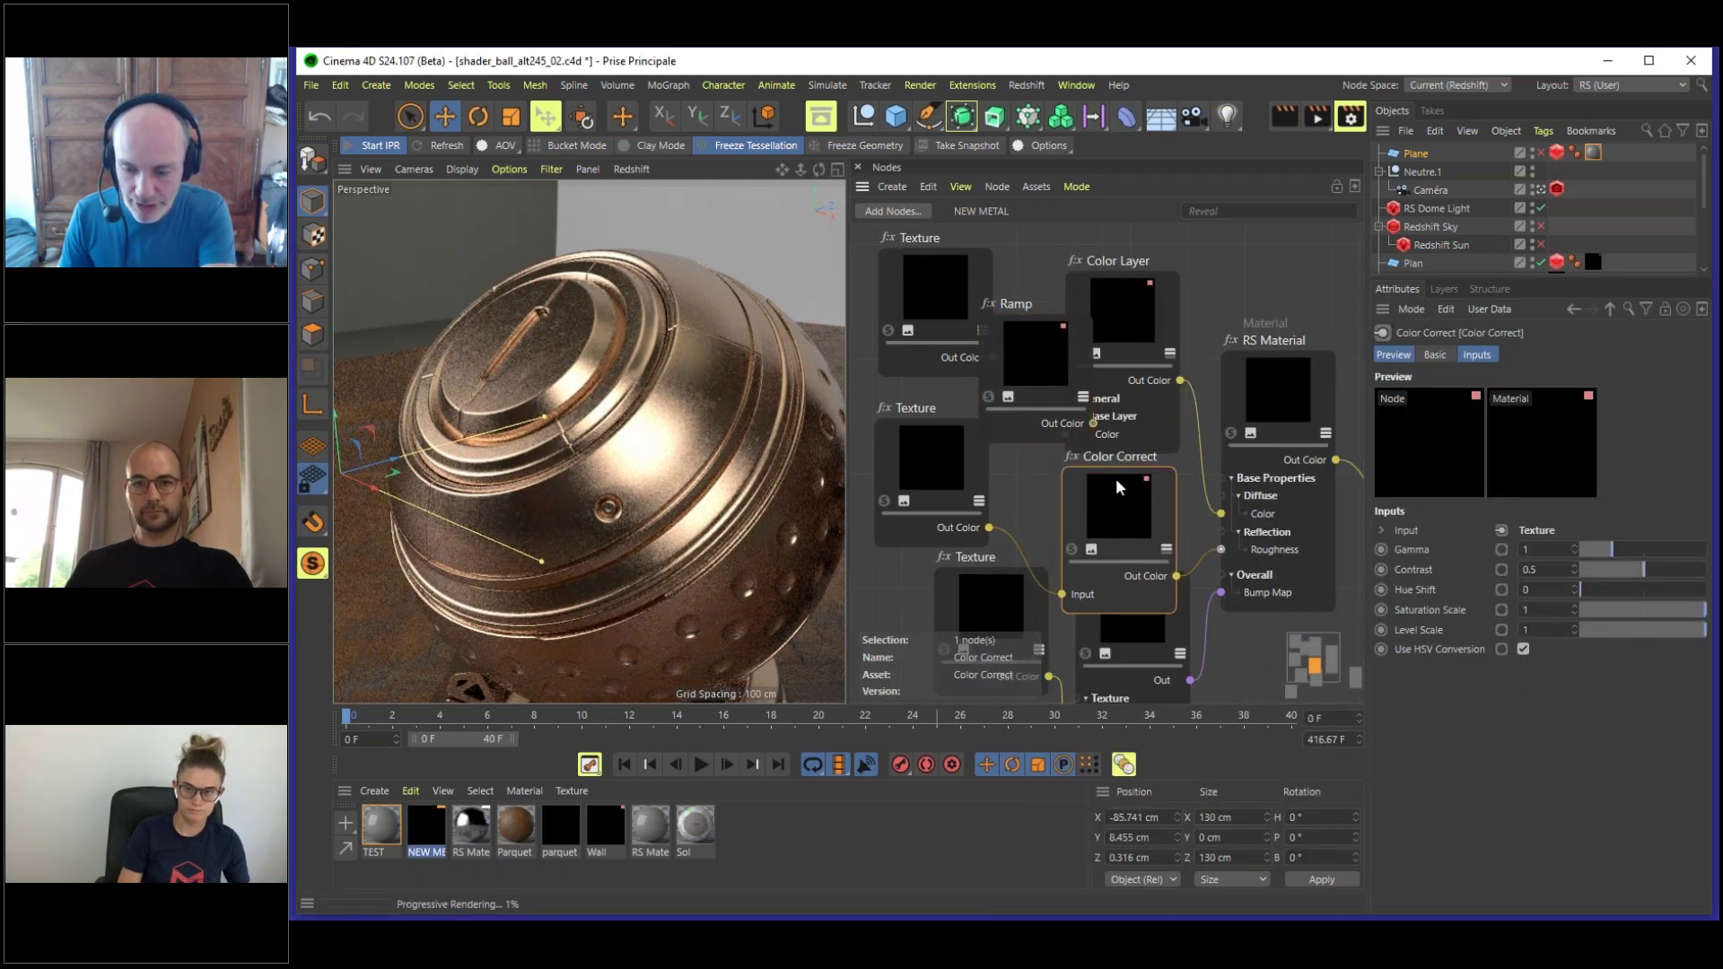
{"action": "key", "text": "Delete"}
{"action": "left_click_drag", "start_coordinate": [1025, 335], "coordinate": [1081, 429]}
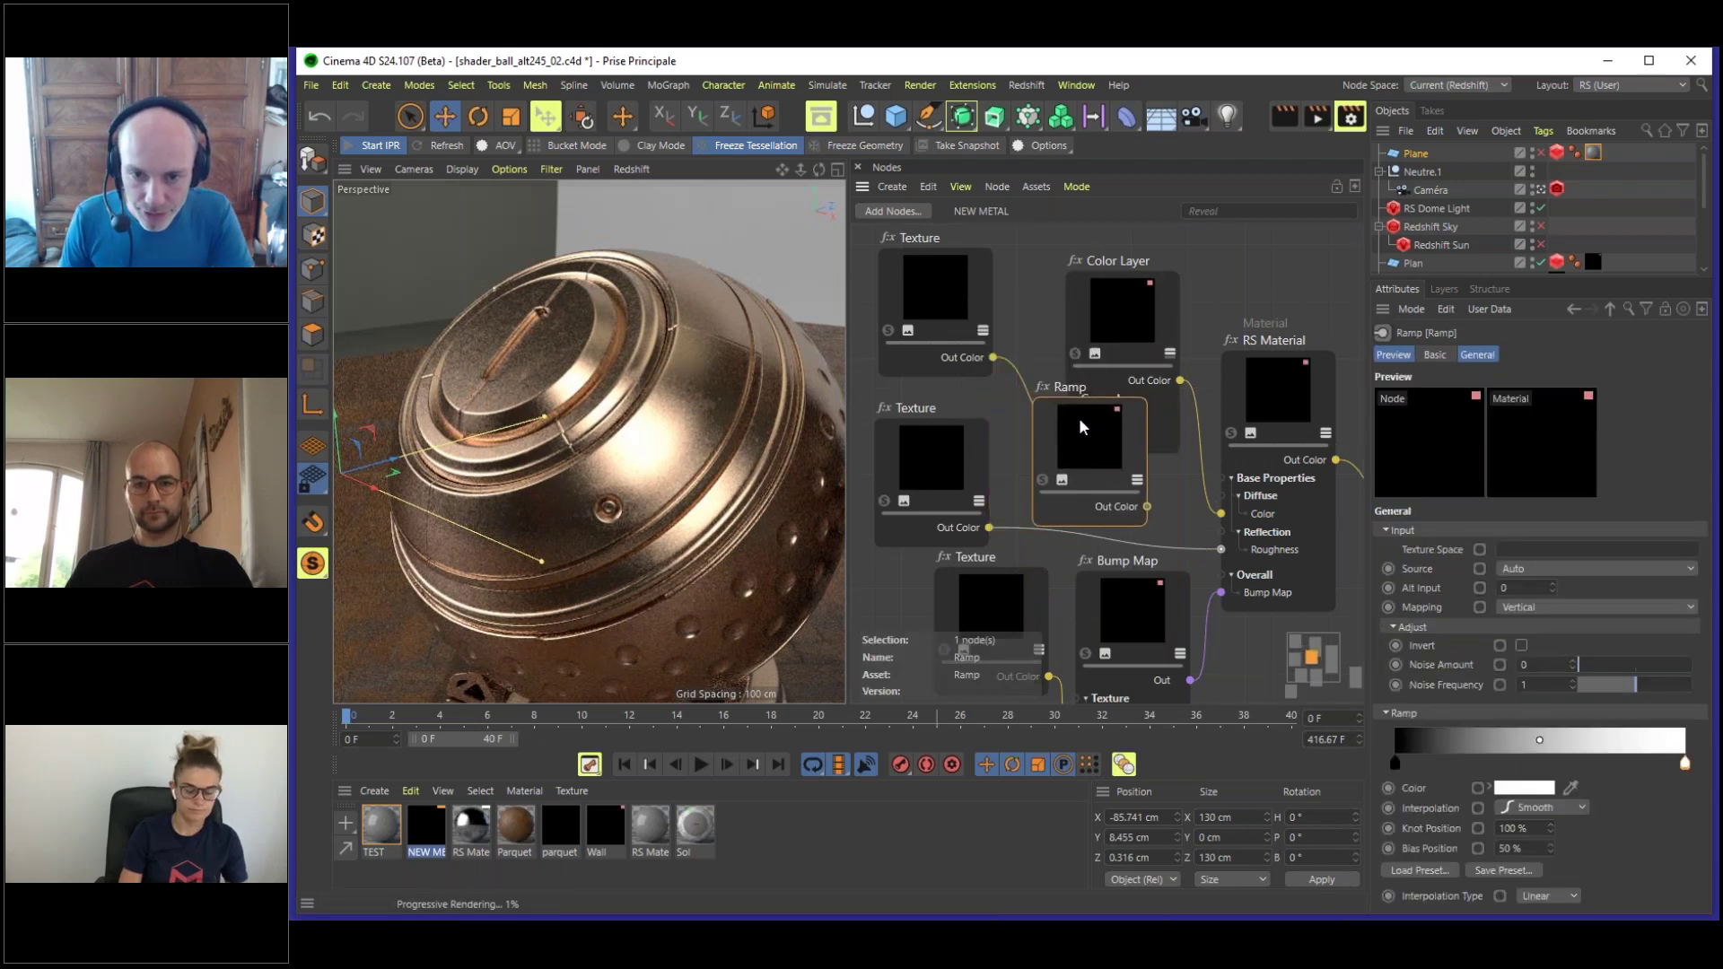
- Feed the Texture's Out Color into the Ramp's Alt Input and remove the middle grey knot
{"action": "left_click_drag", "start_coordinate": [989, 528], "coordinate": [1175, 491]}
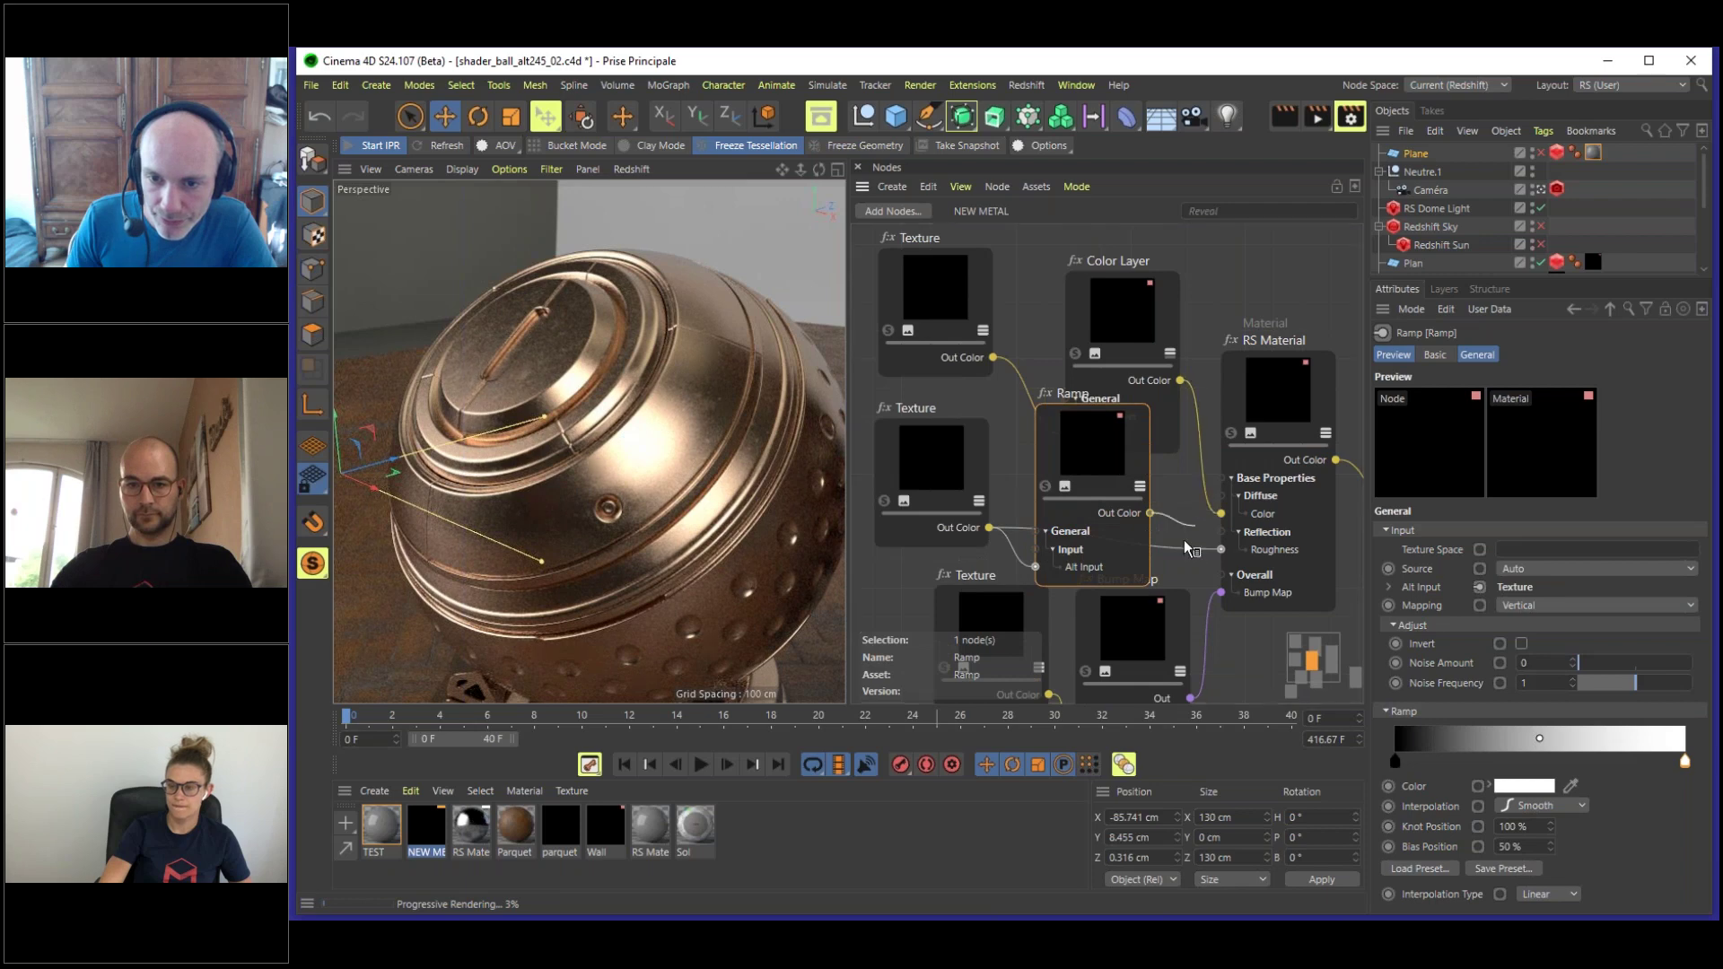
{"action": "left_click_drag", "start_coordinate": [1088, 521], "coordinate": [1093, 530]}
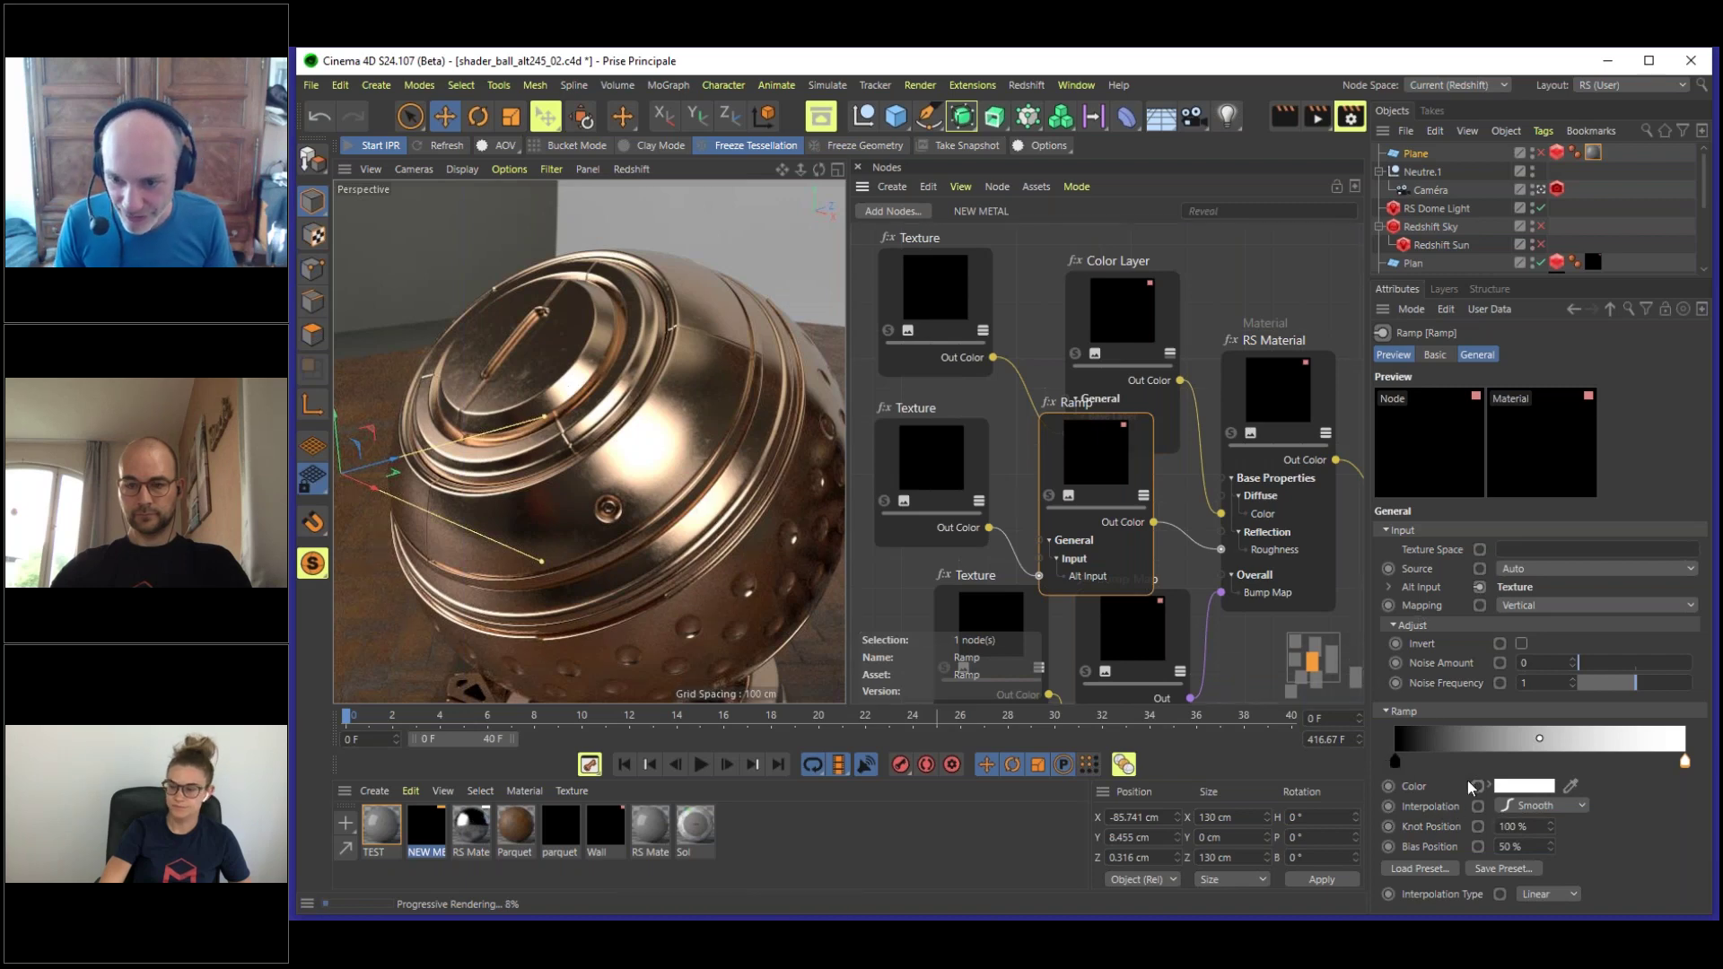
{"action": "left_click_drag", "start_coordinate": [1433, 761], "coordinate": [1436, 834]}
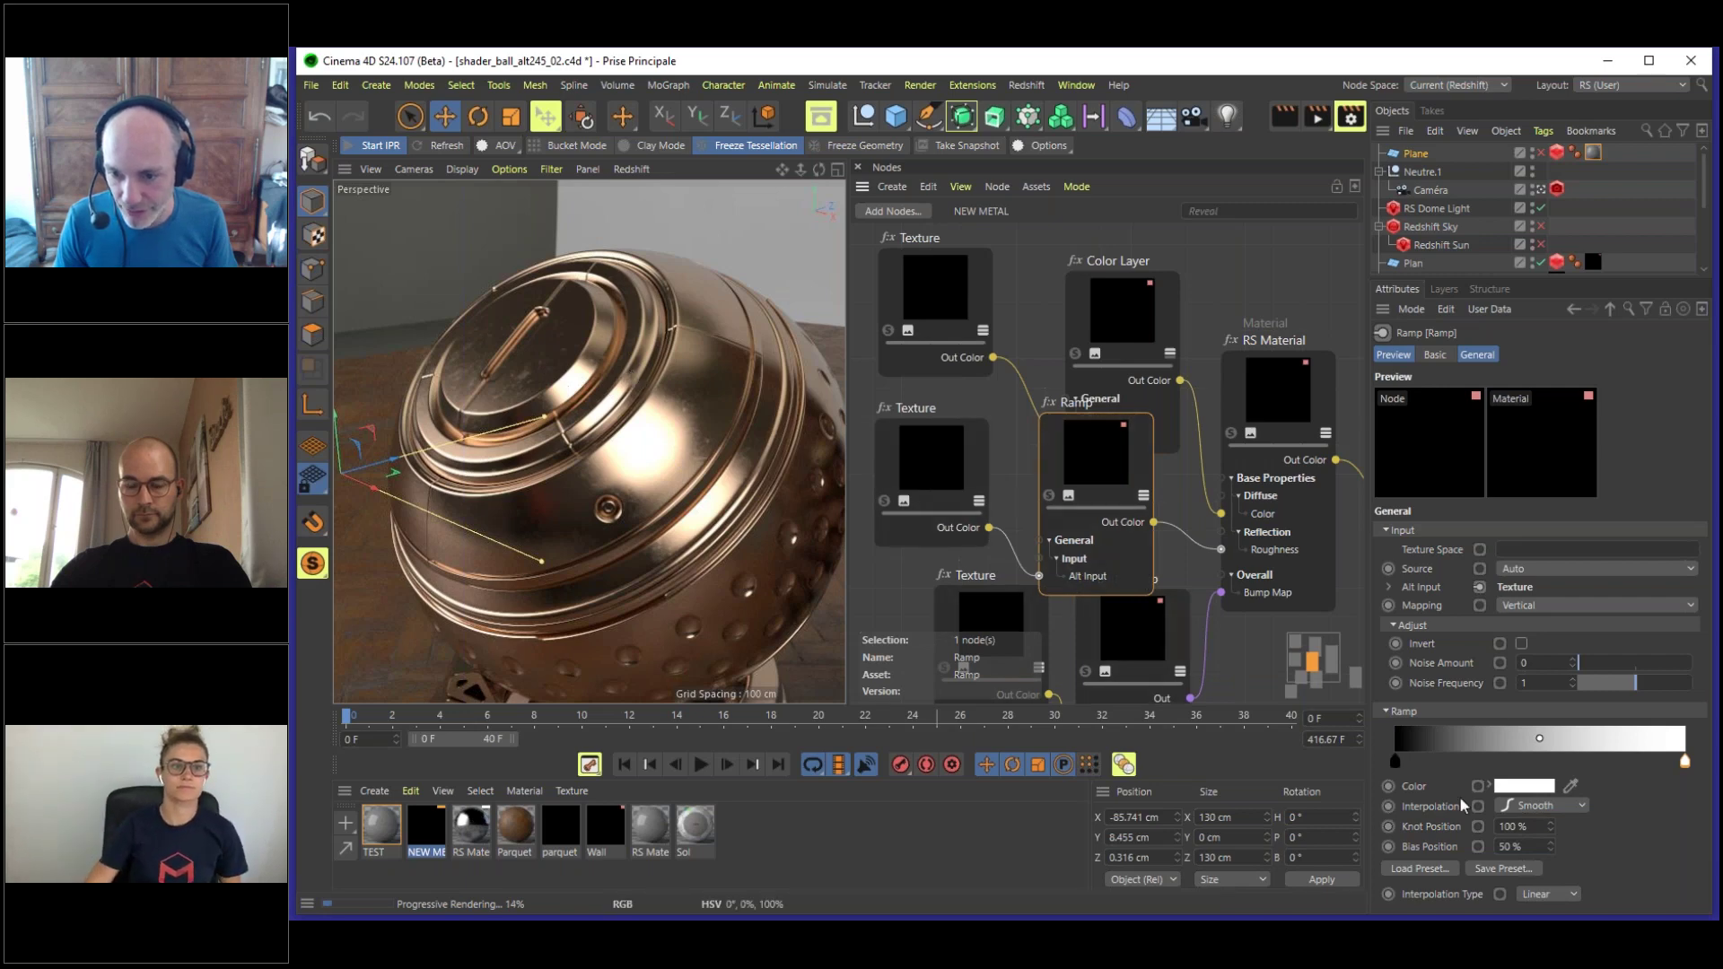
{"action": "left_click", "coordinate": [1544, 807]}
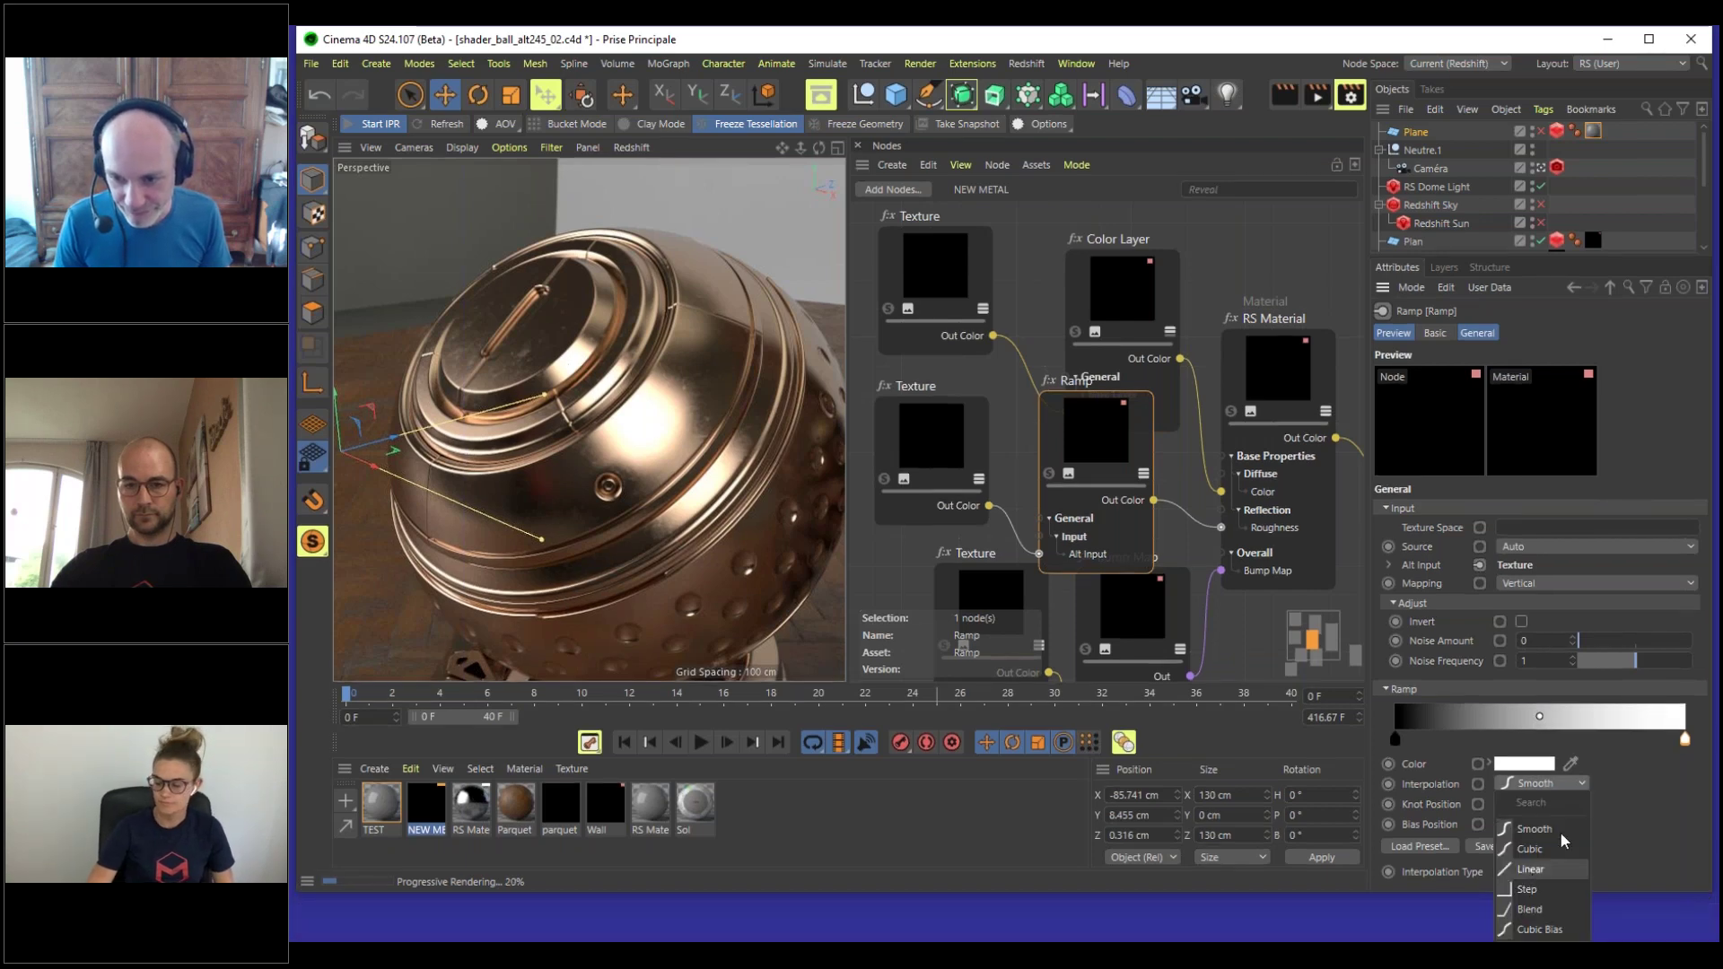
- Set the interpolation of both ramp knots to Linear
{"action": "left_click", "coordinate": [1537, 869]}
{"action": "left_click_drag", "start_coordinate": [1445, 761], "coordinate": [1440, 812]}
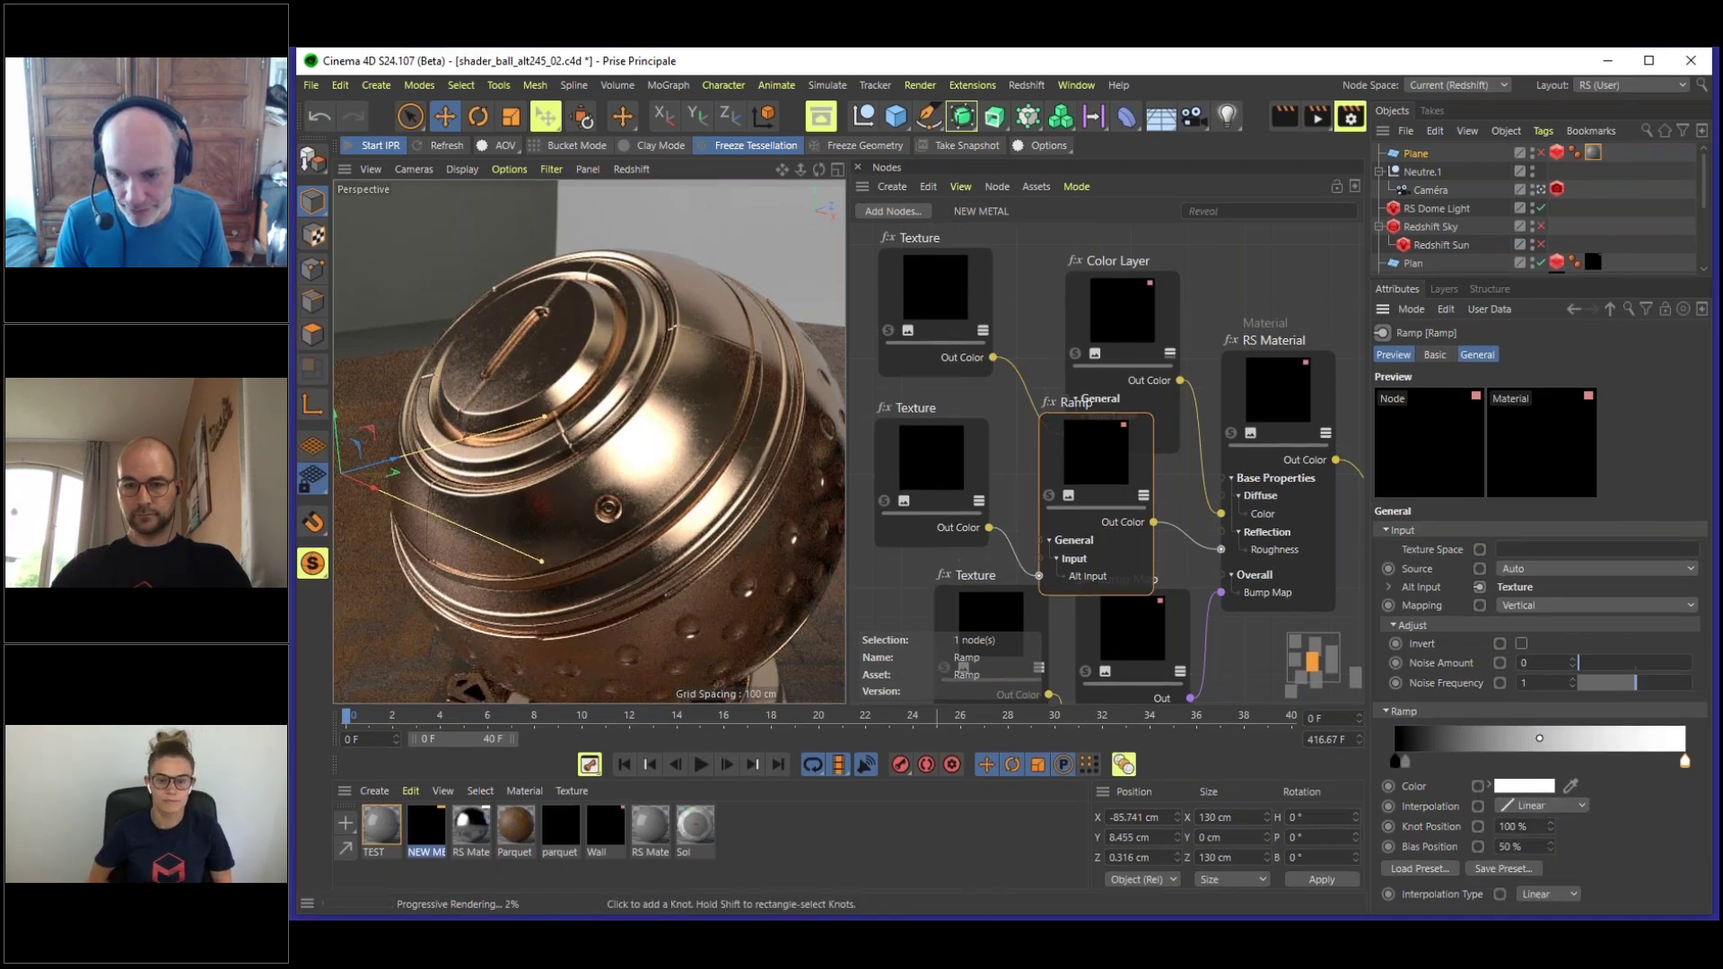
{"action": "left_click", "coordinate": [1396, 763]}
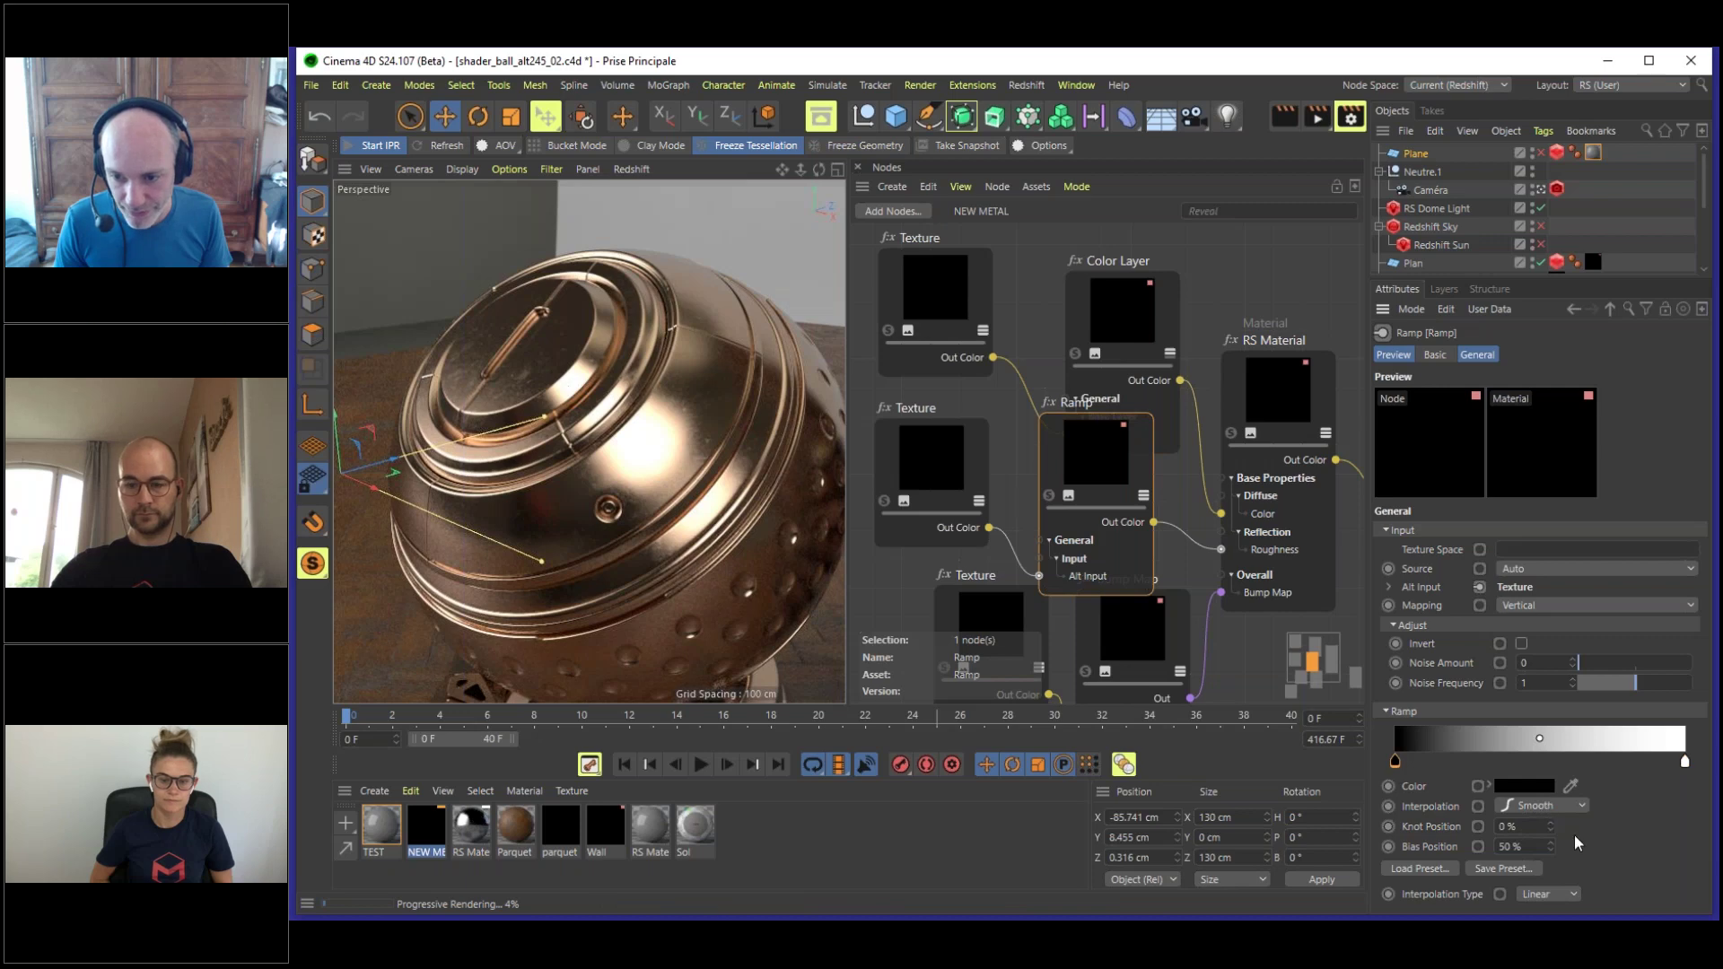
{"action": "left_click", "coordinate": [1540, 805]}
{"action": "left_click", "coordinate": [1537, 868]}
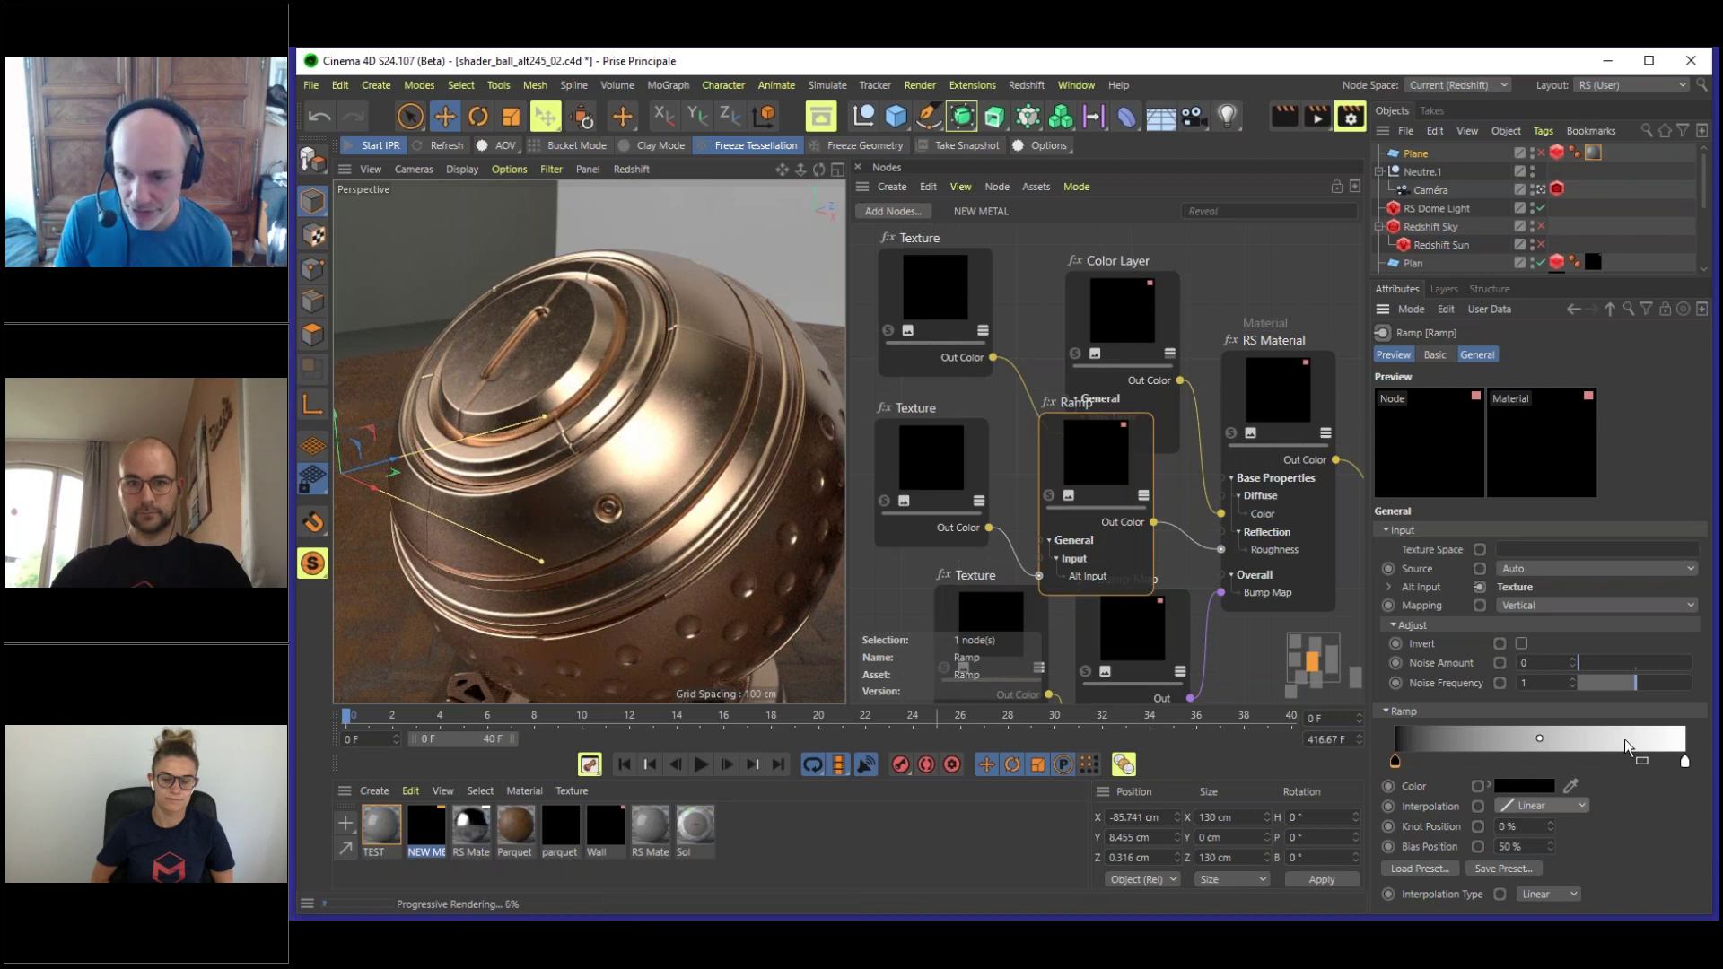
- Place the white ramp knot at 100% and the black knot at about 11.356%
{"action": "left_click_drag", "start_coordinate": [1684, 761], "coordinate": [1566, 763]}
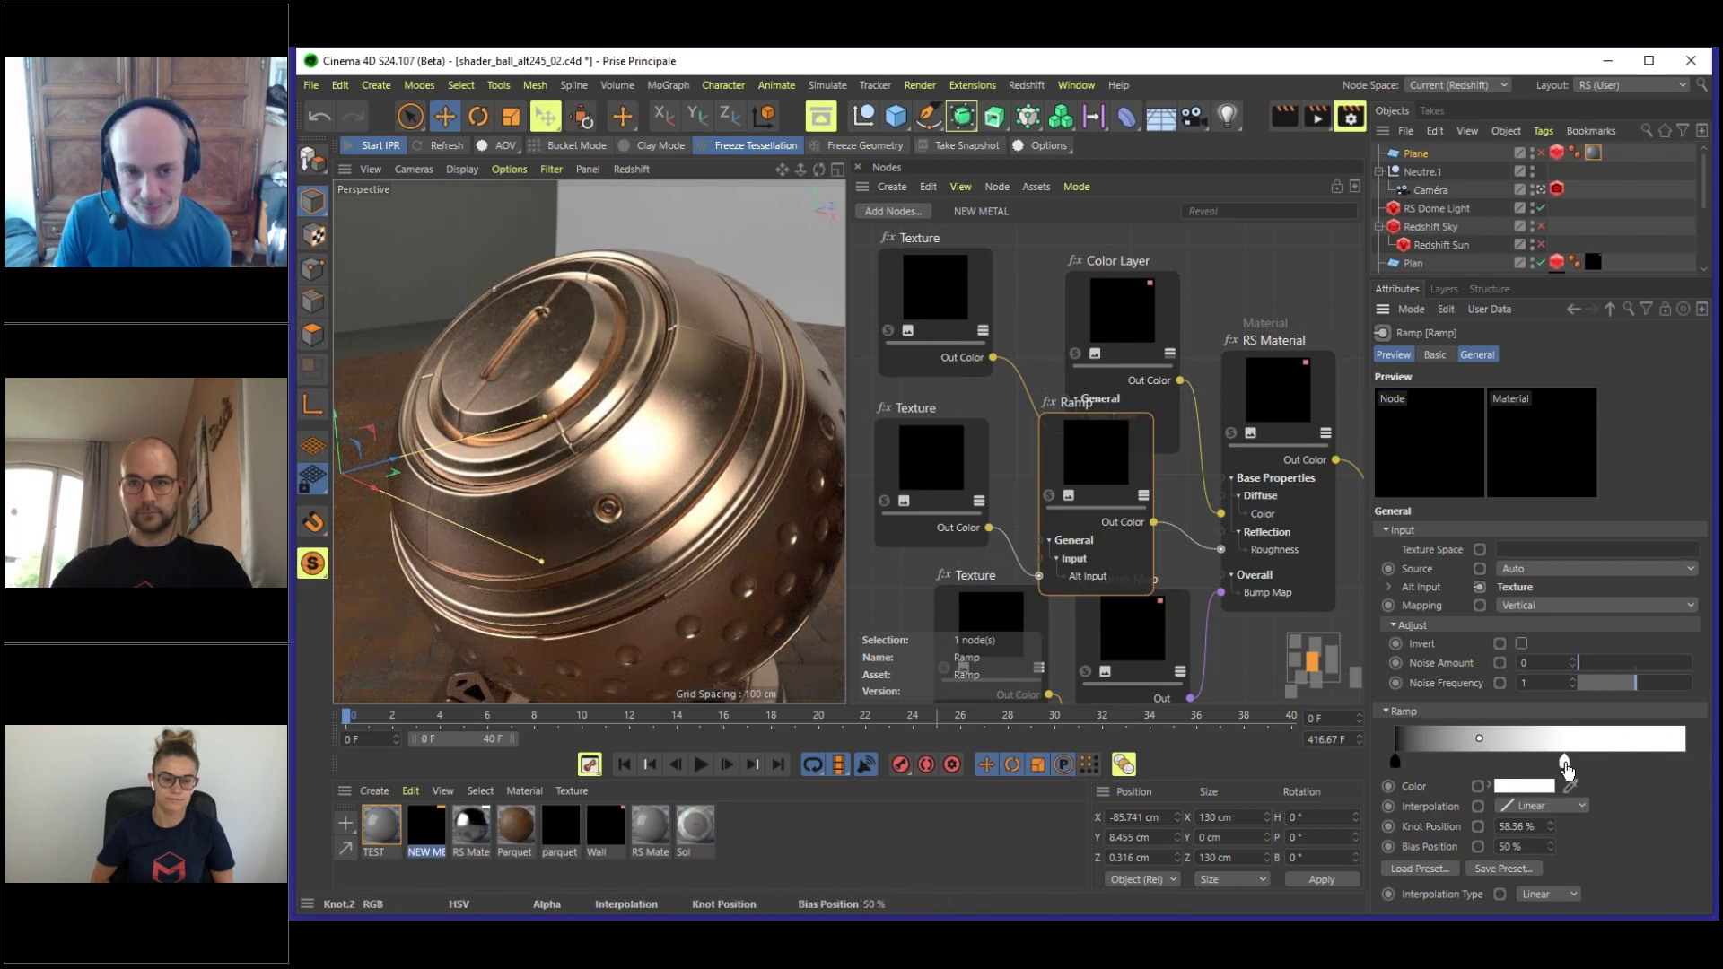
{"action": "mouse_move", "coordinate": [1566, 766]}
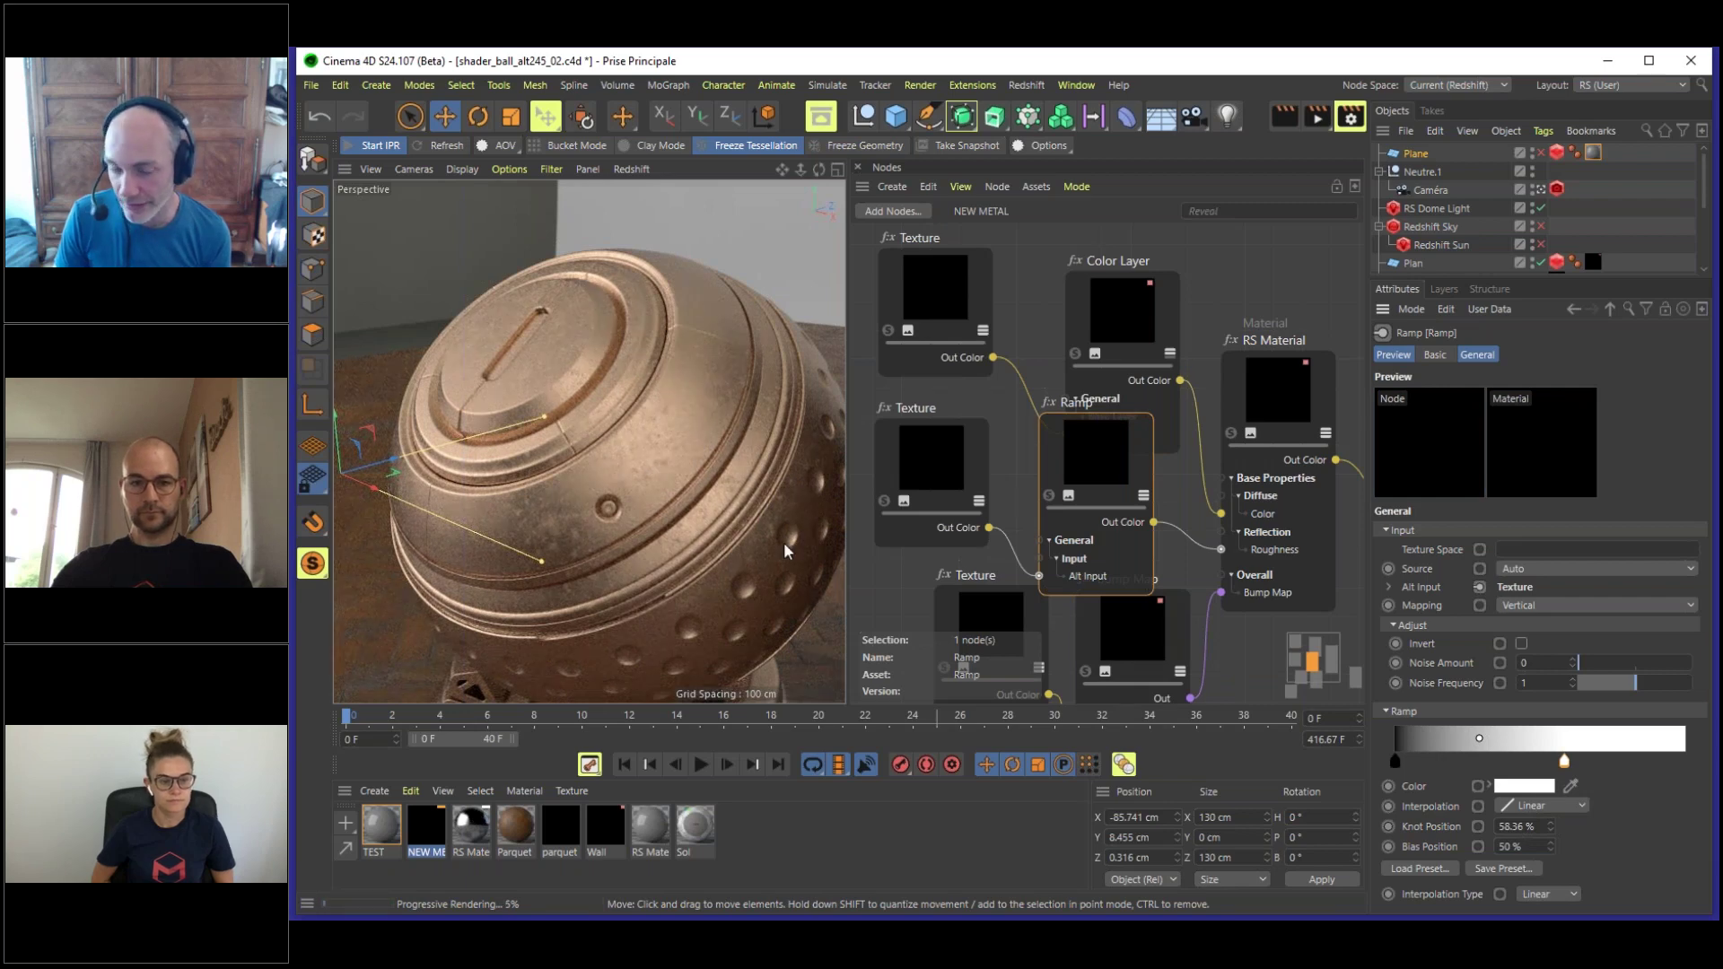
{"action": "left_click_drag", "start_coordinate": [1564, 761], "coordinate": [1685, 761]}
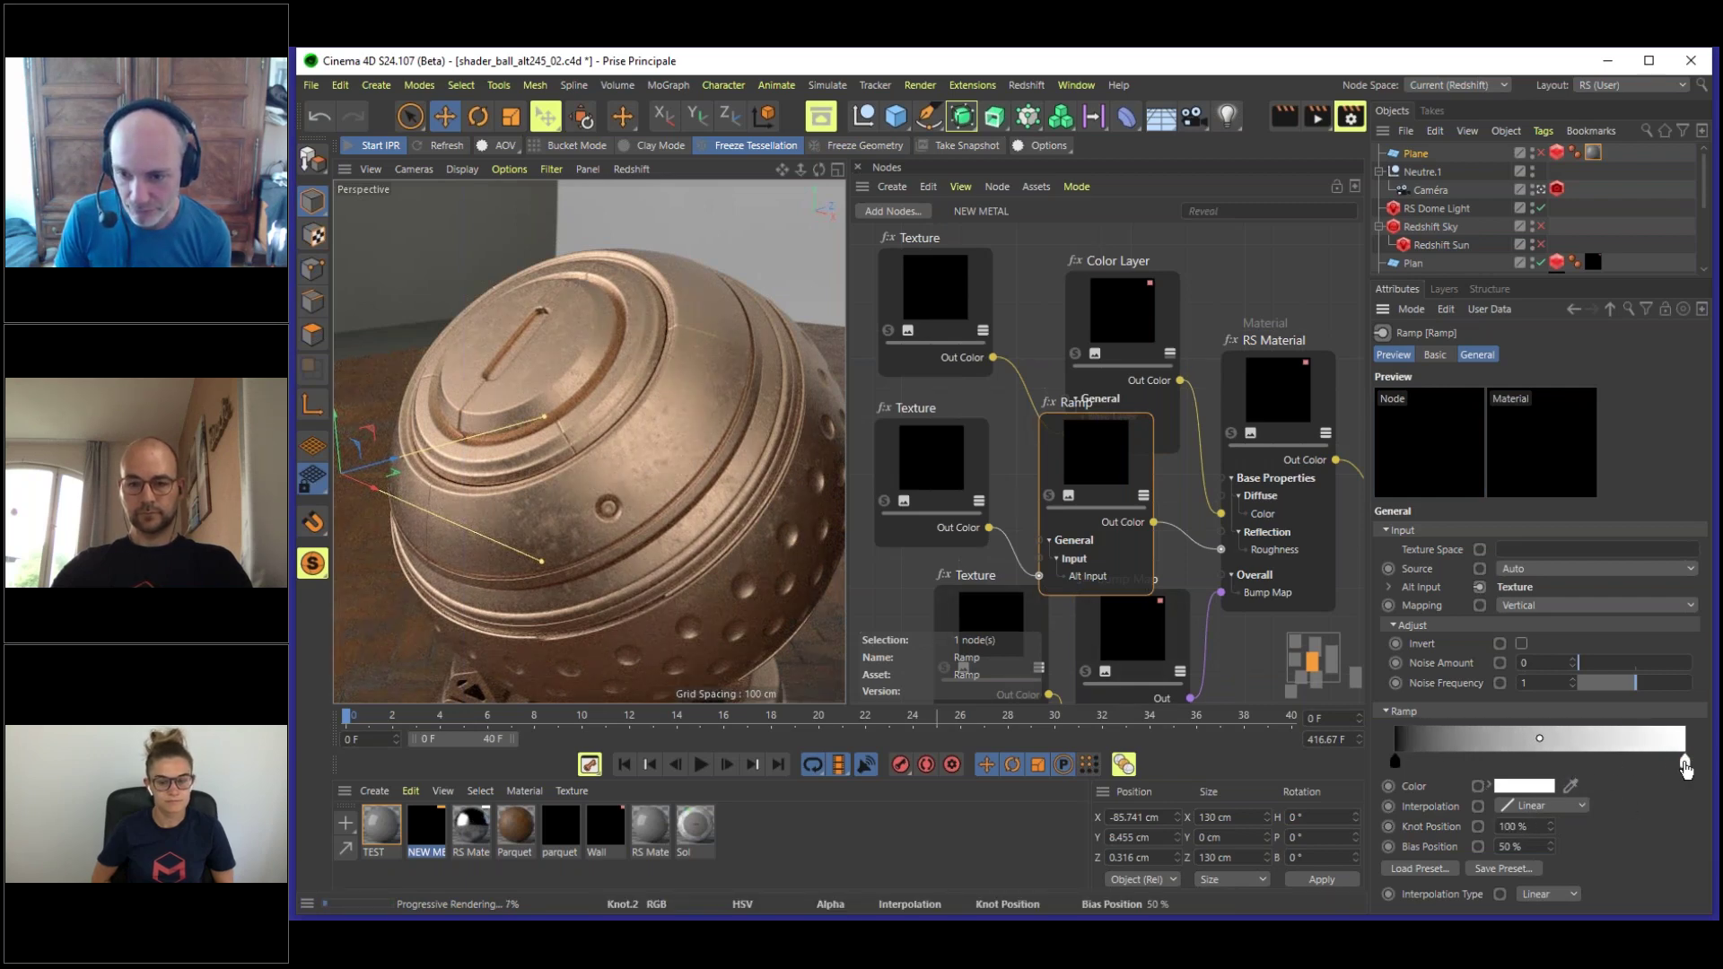
{"action": "left_click_drag", "start_coordinate": [1397, 761], "coordinate": [1479, 763]}
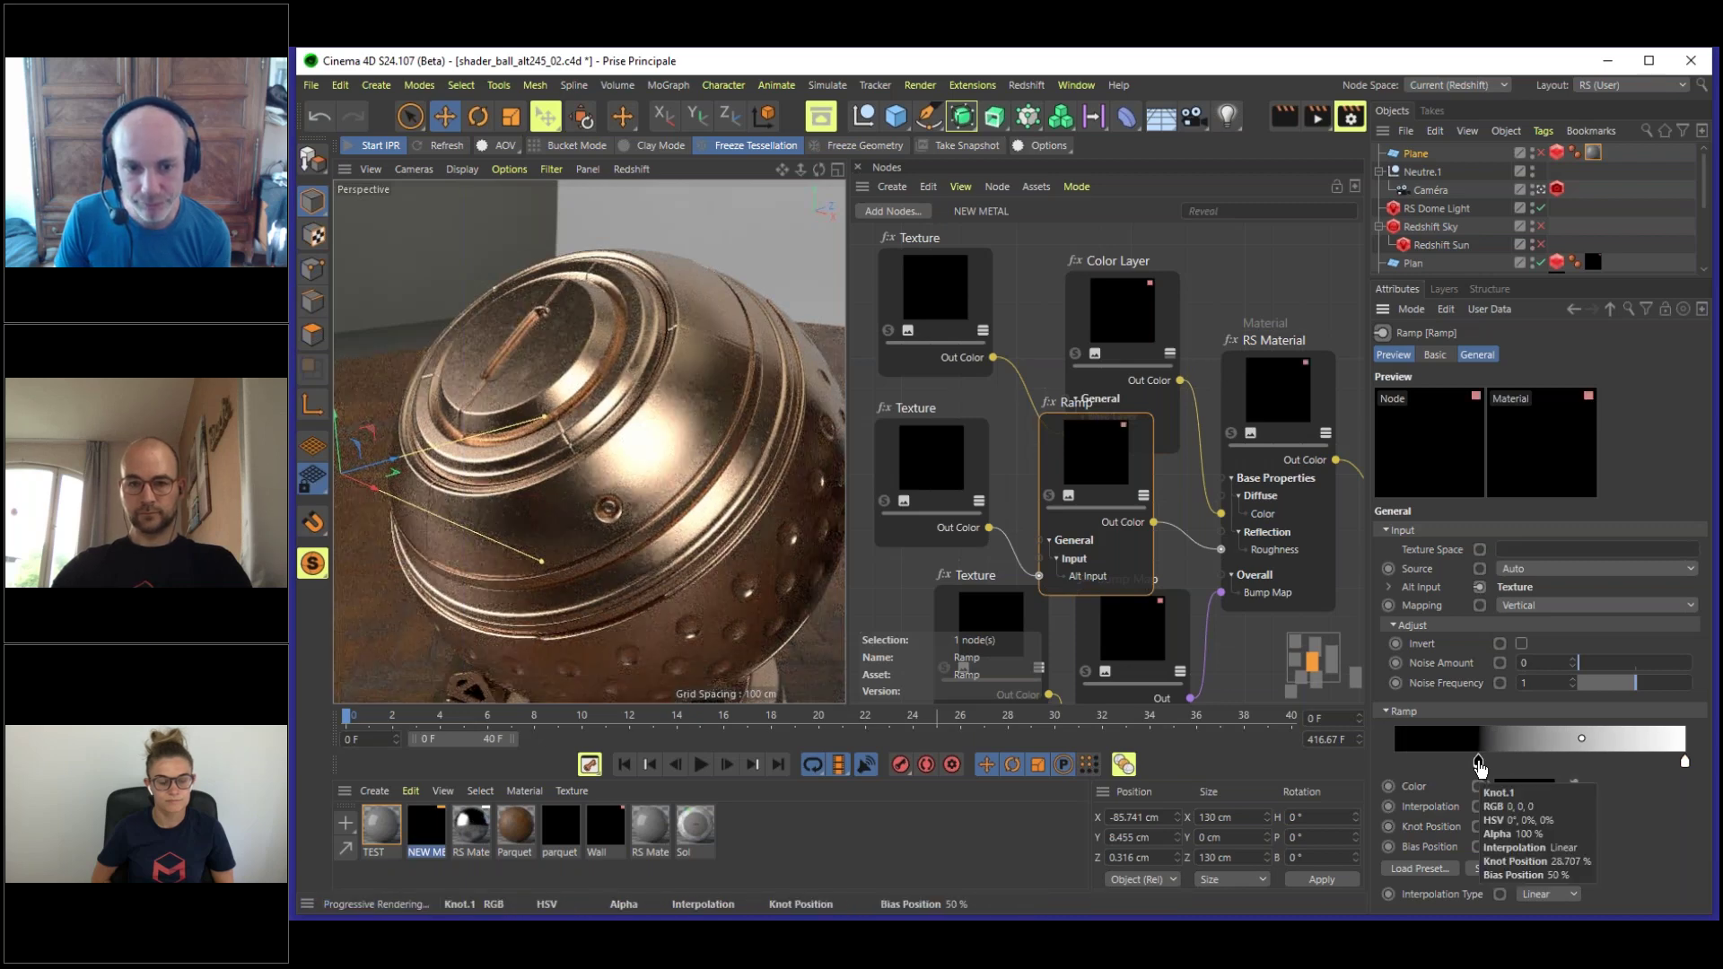
{"action": "left_click_drag", "start_coordinate": [1480, 762], "coordinate": [1428, 762]}
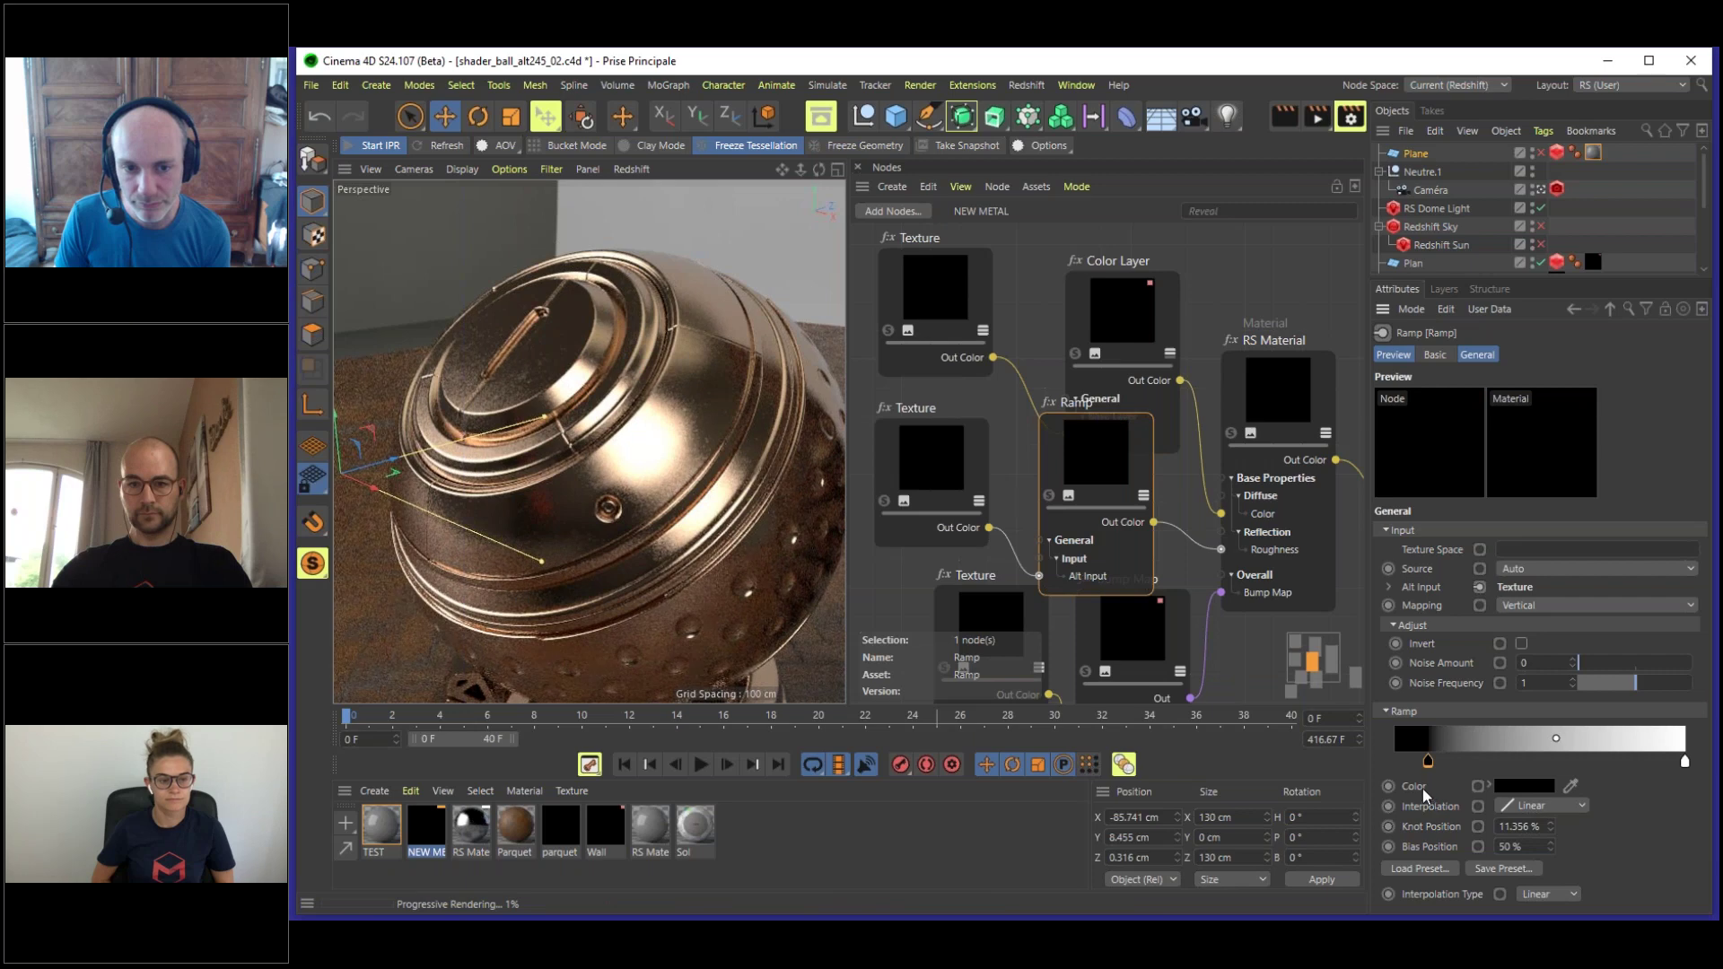
{"action": "right_click_drag", "start_coordinate": [682, 454], "coordinate": [734, 354], "text": "alt"}
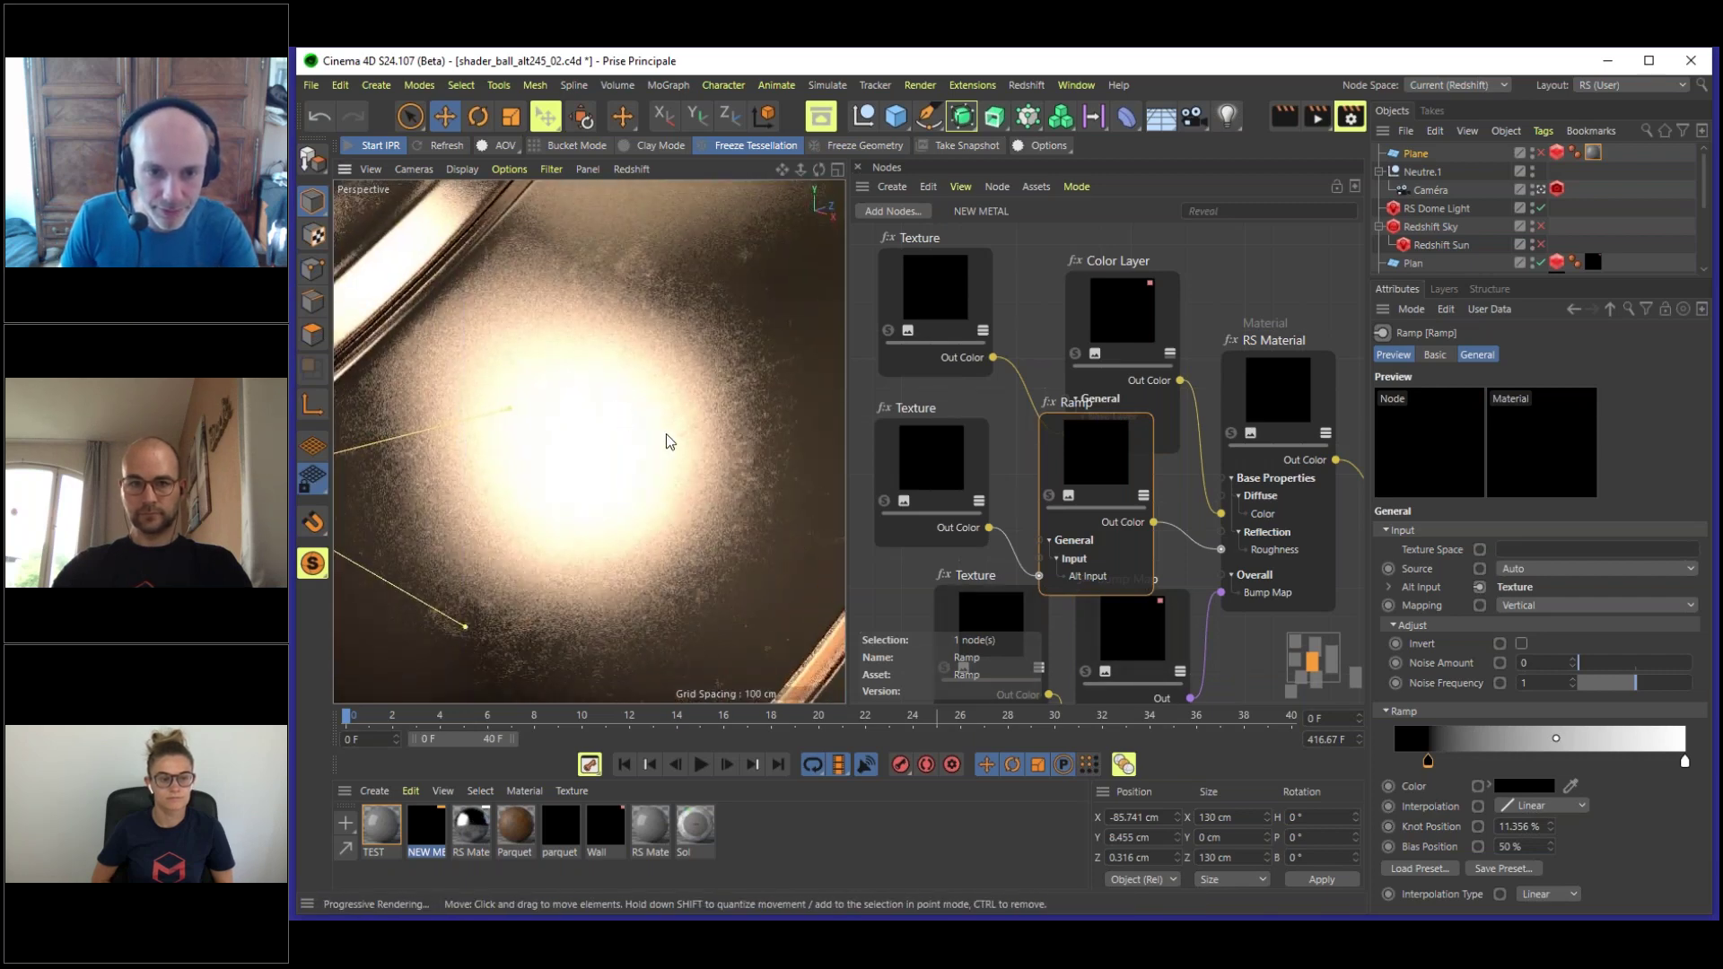
- Try the black knot at about 23% and 19% in the render, then return it to 0%
{"action": "right_click_drag", "start_coordinate": [666, 433], "coordinate": [653, 337], "text": "alt"}
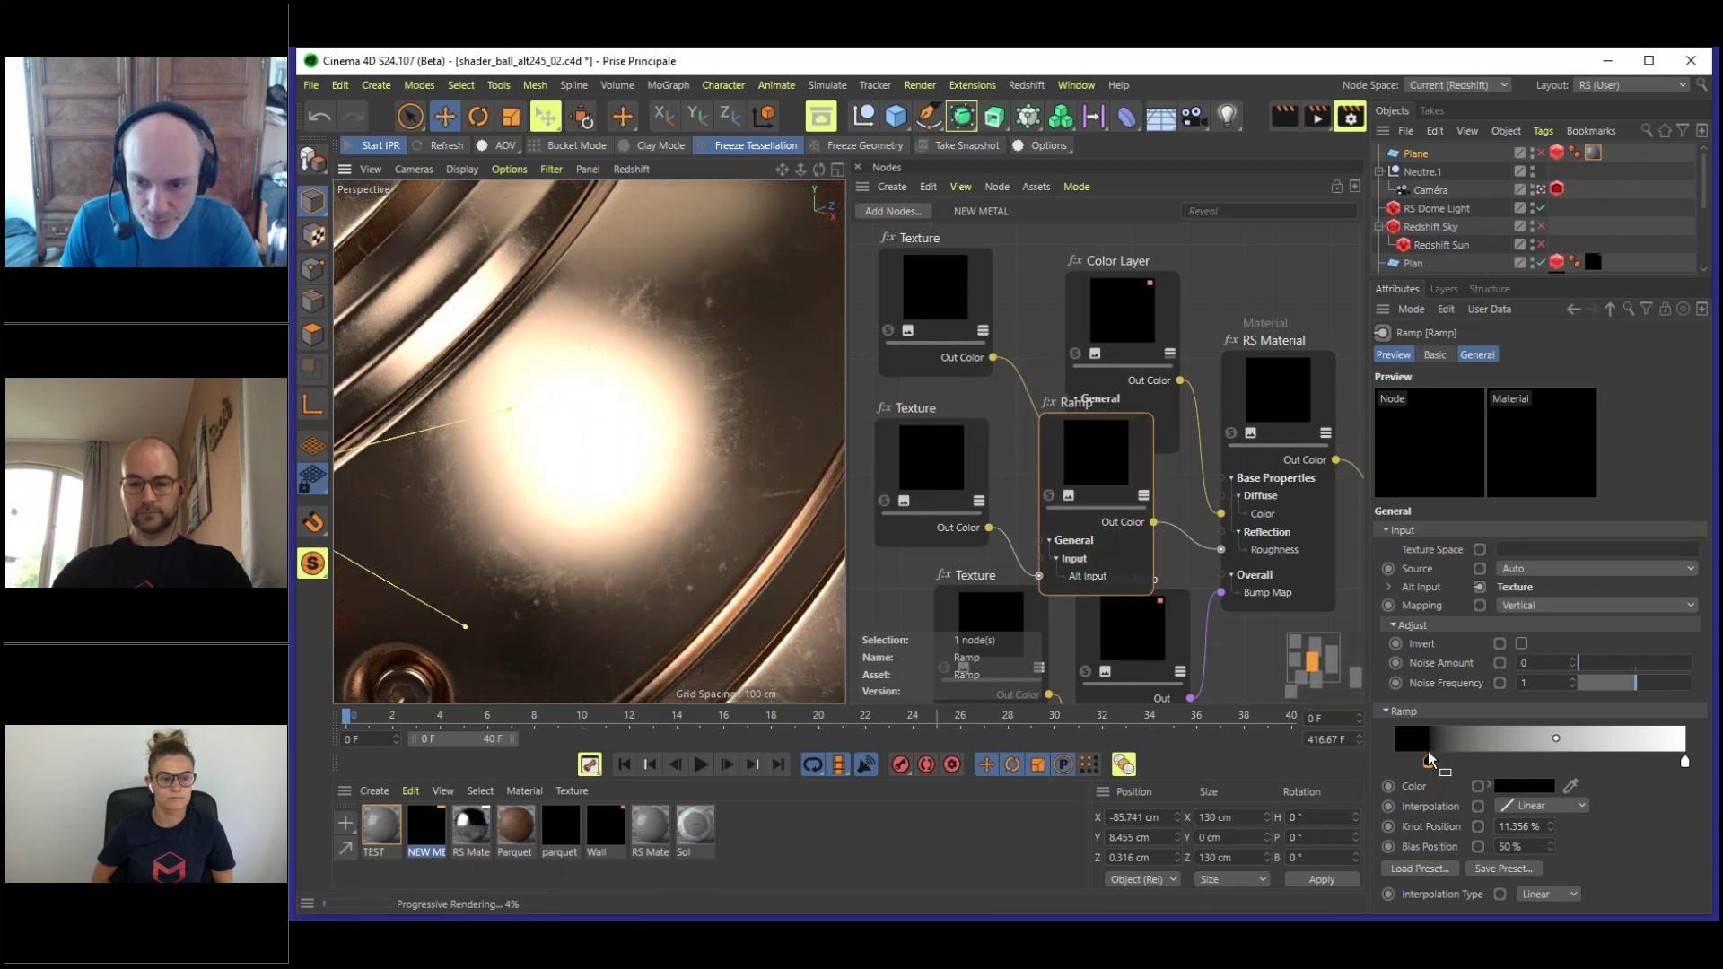
{"action": "left_click_drag", "start_coordinate": [1428, 762], "coordinate": [1460, 764]}
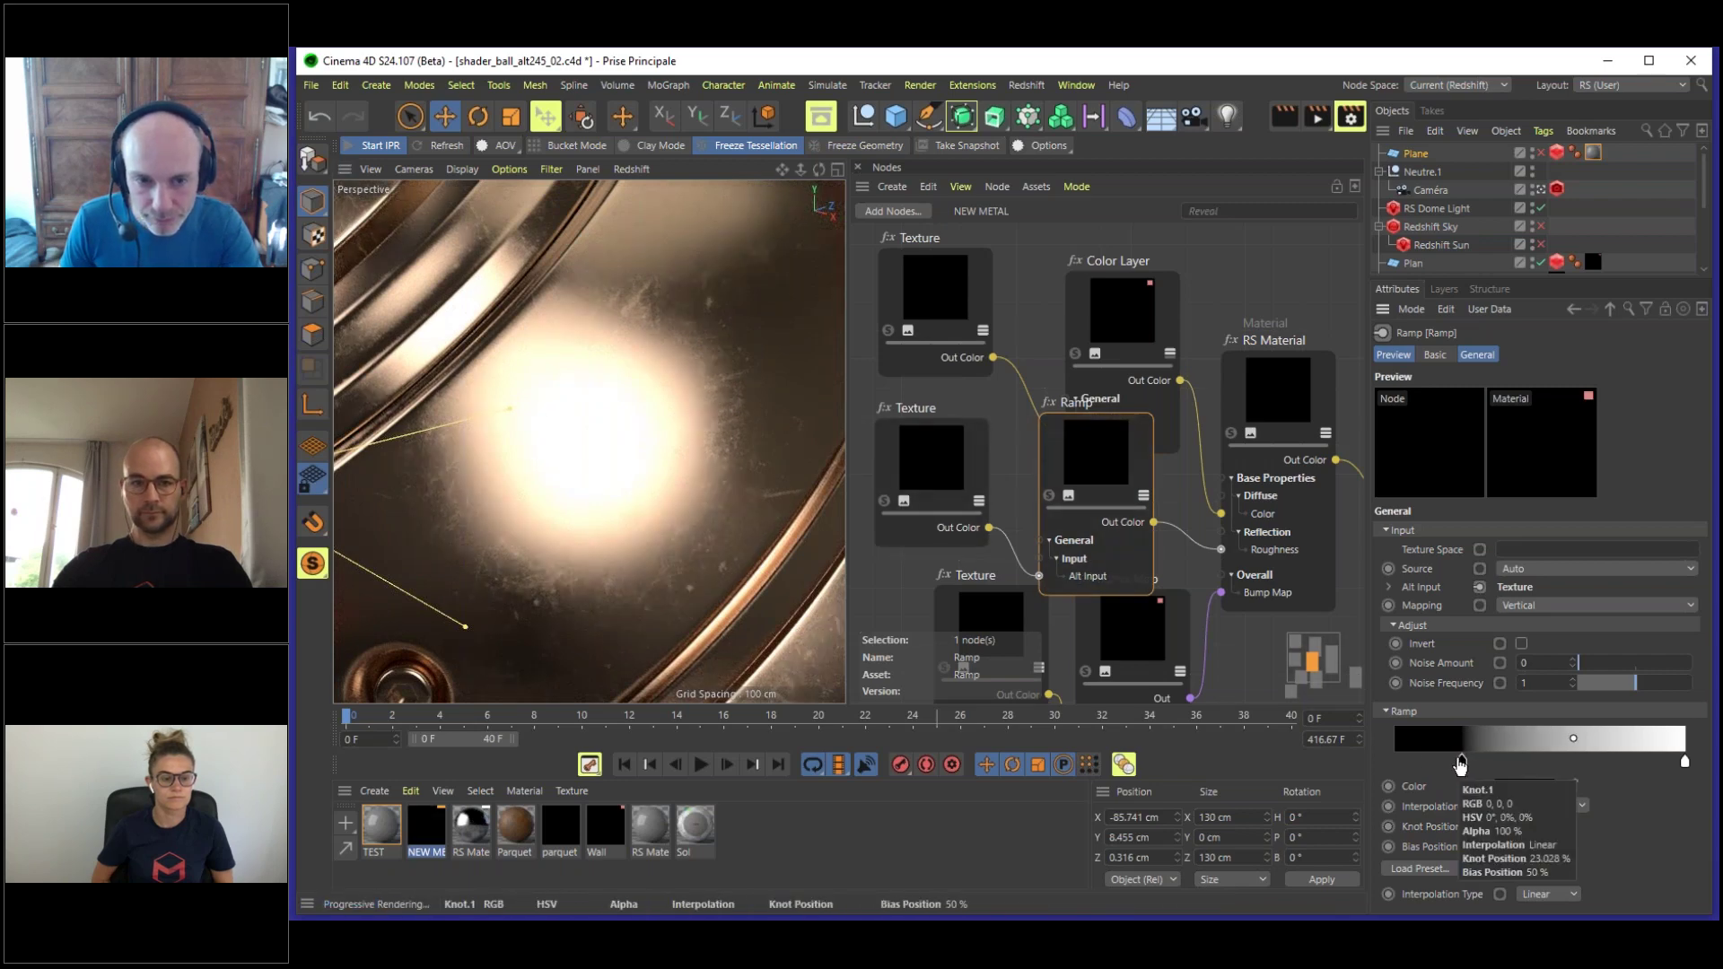
{"action": "left_click_drag", "start_coordinate": [1460, 764], "coordinate": [1448, 764]}
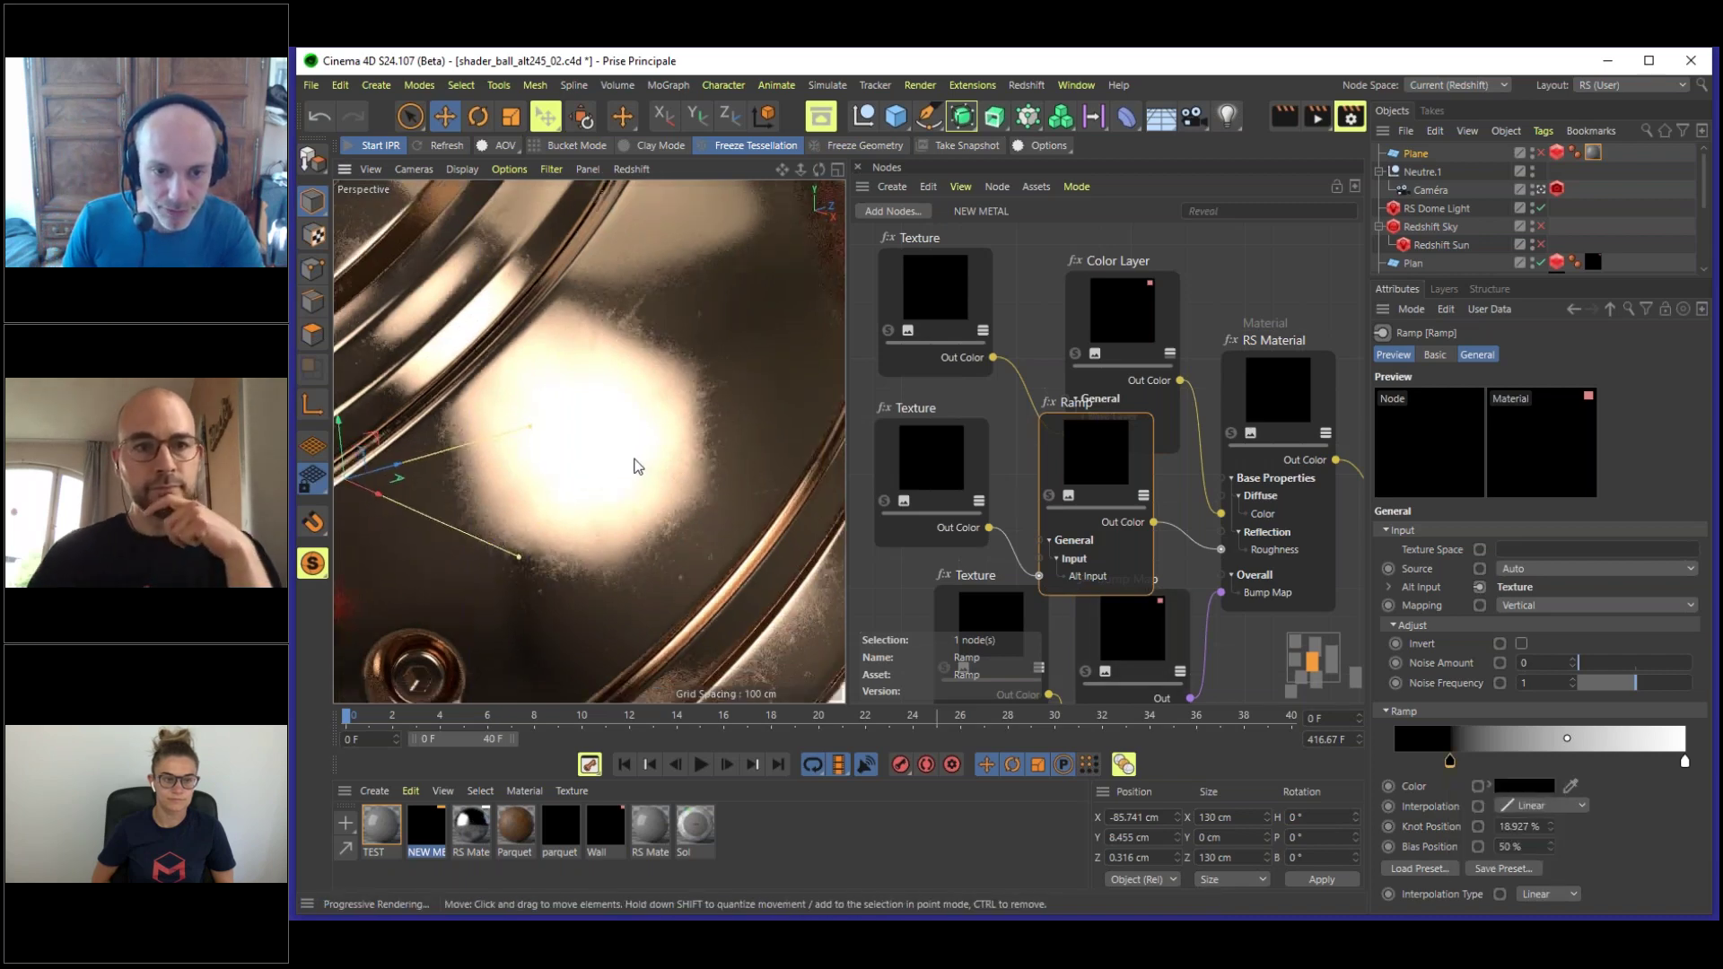
{"action": "scroll", "coordinate": [639, 434], "scroll_direction": "down", "scroll_amount": 1}
{"action": "scroll", "coordinate": [639, 434], "scroll_direction": "up", "scroll_amount": 1}
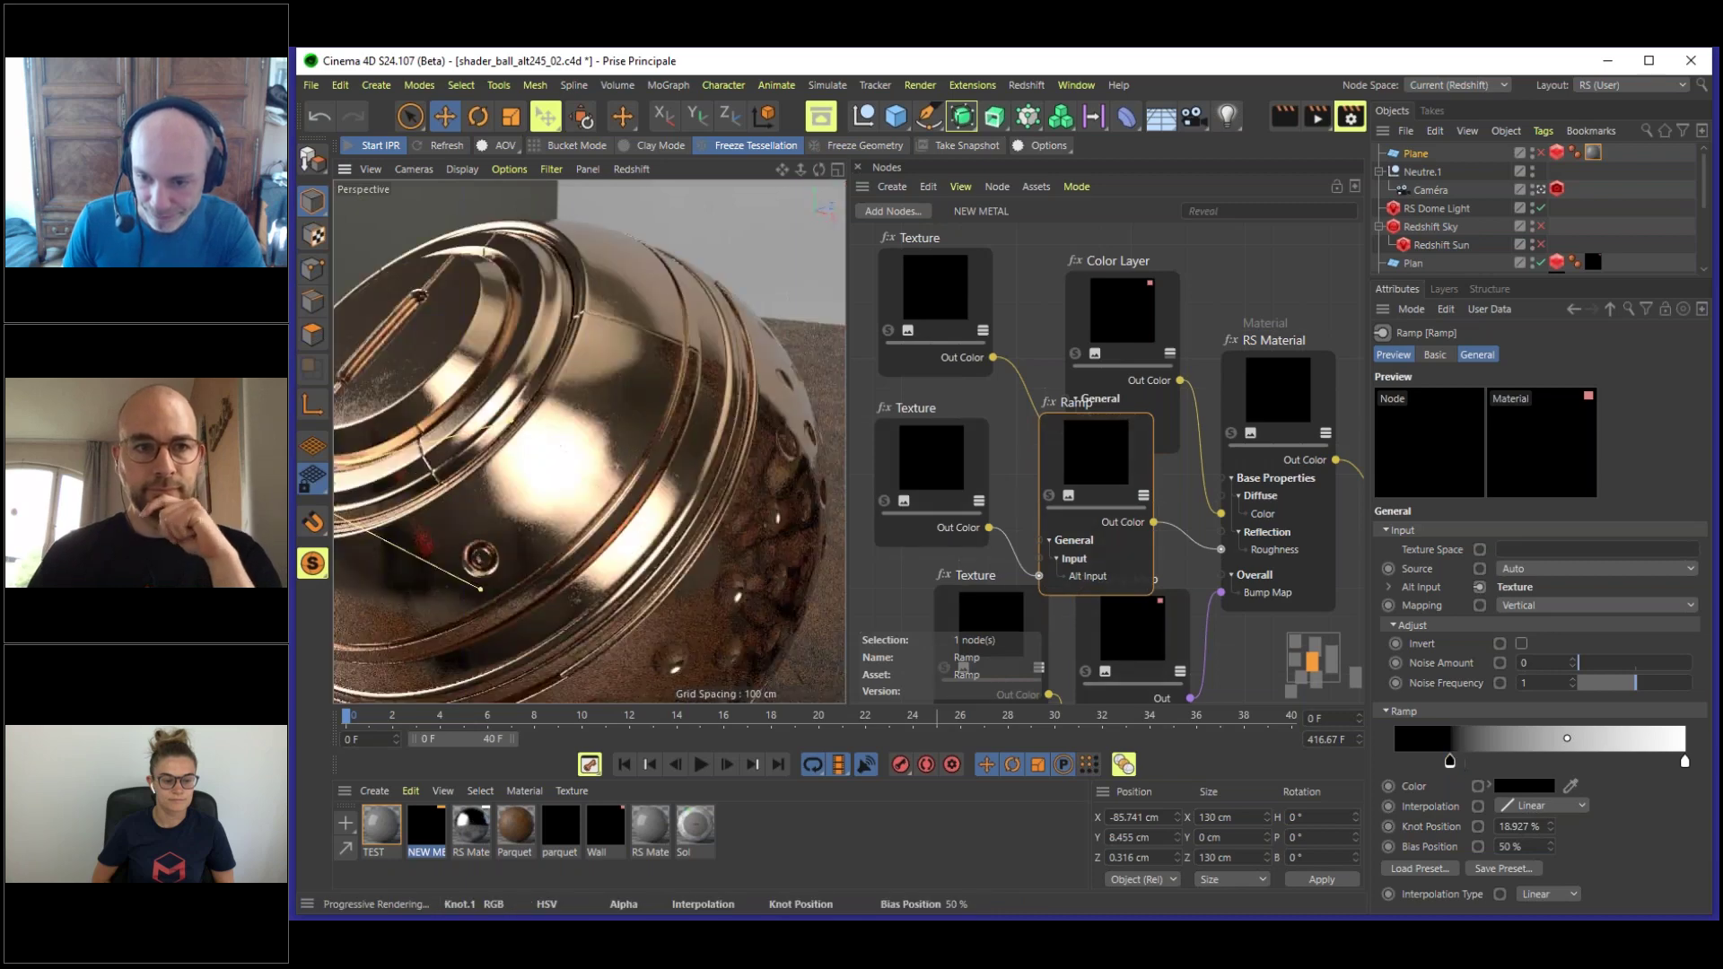
{"action": "left_click_drag", "start_coordinate": [1449, 761], "coordinate": [1394, 763]}
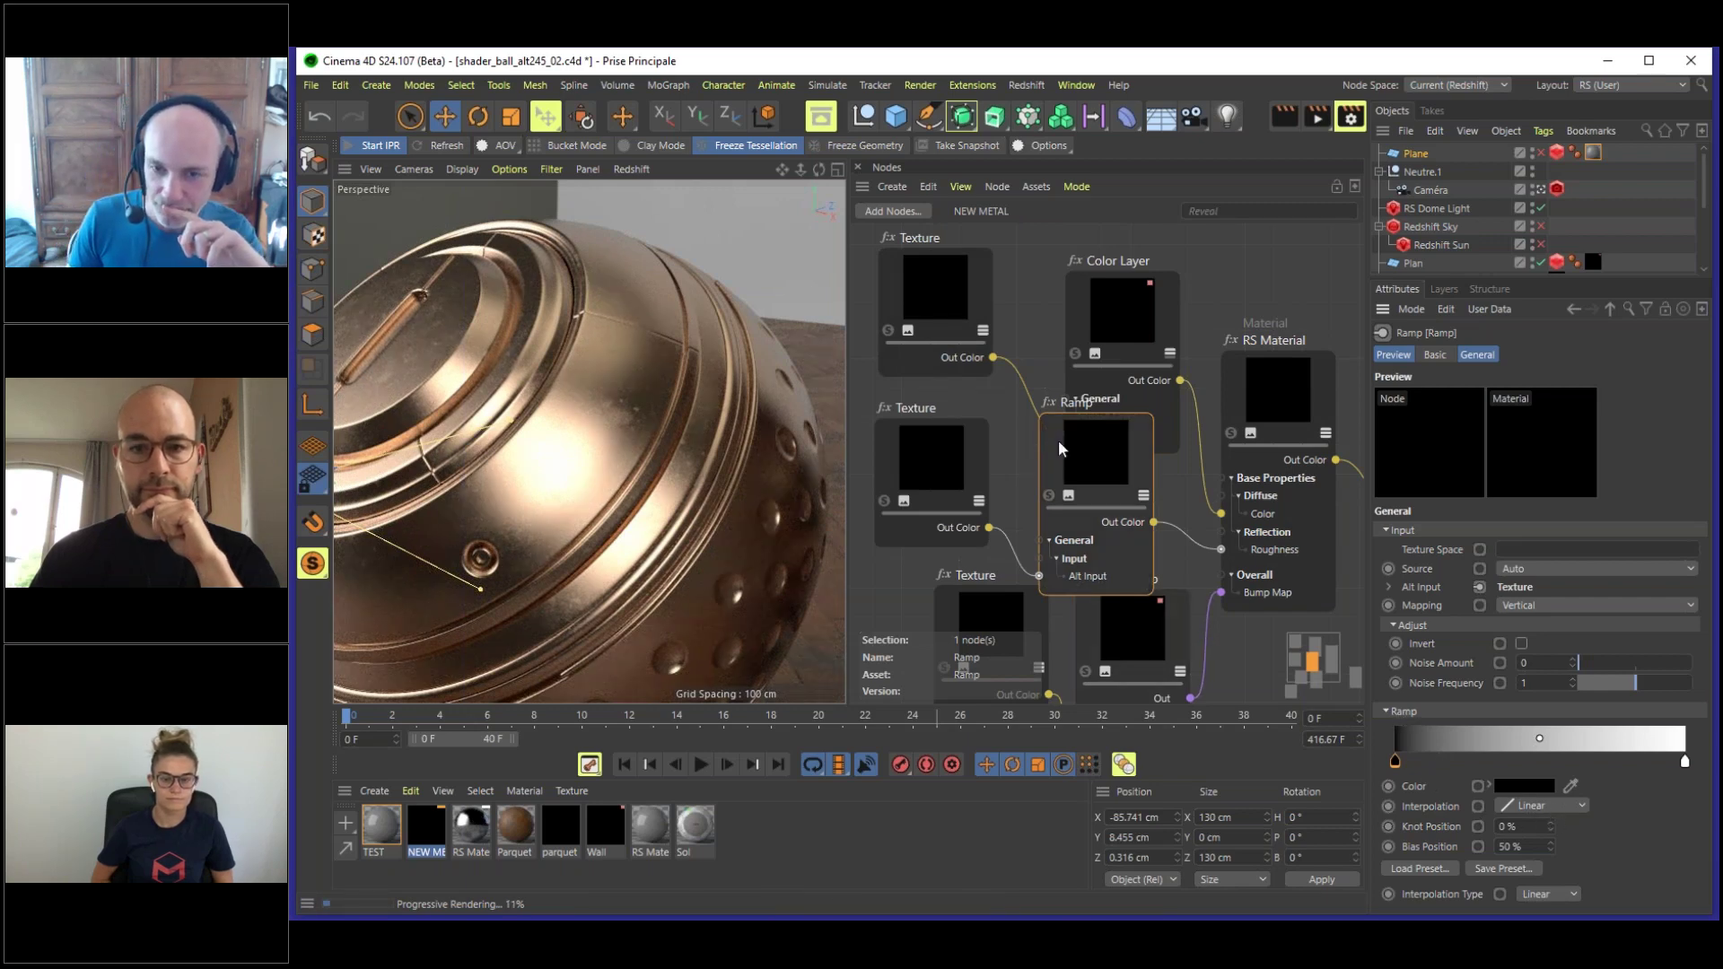
{"action": "scroll", "coordinate": [1104, 463], "scroll_direction": "down", "scroll_amount": 3}
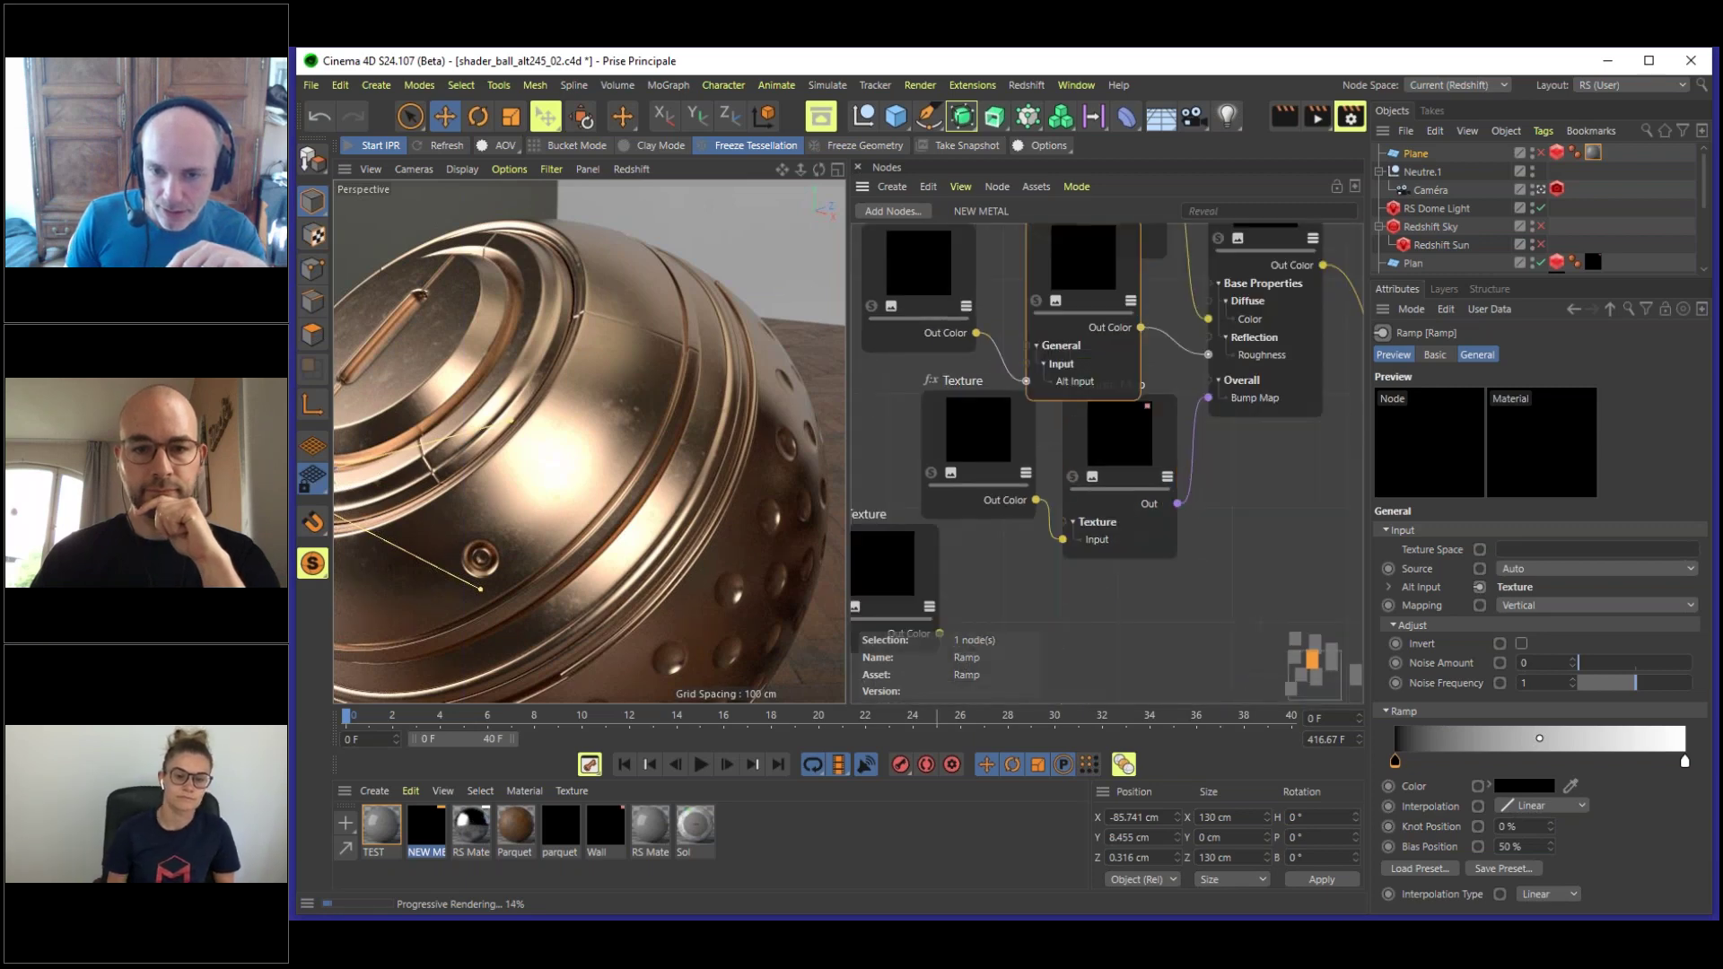
- Nudge the Bump Map and second Texture nodes into place, then open the Window menu
{"action": "left_click", "coordinate": [1113, 521]}
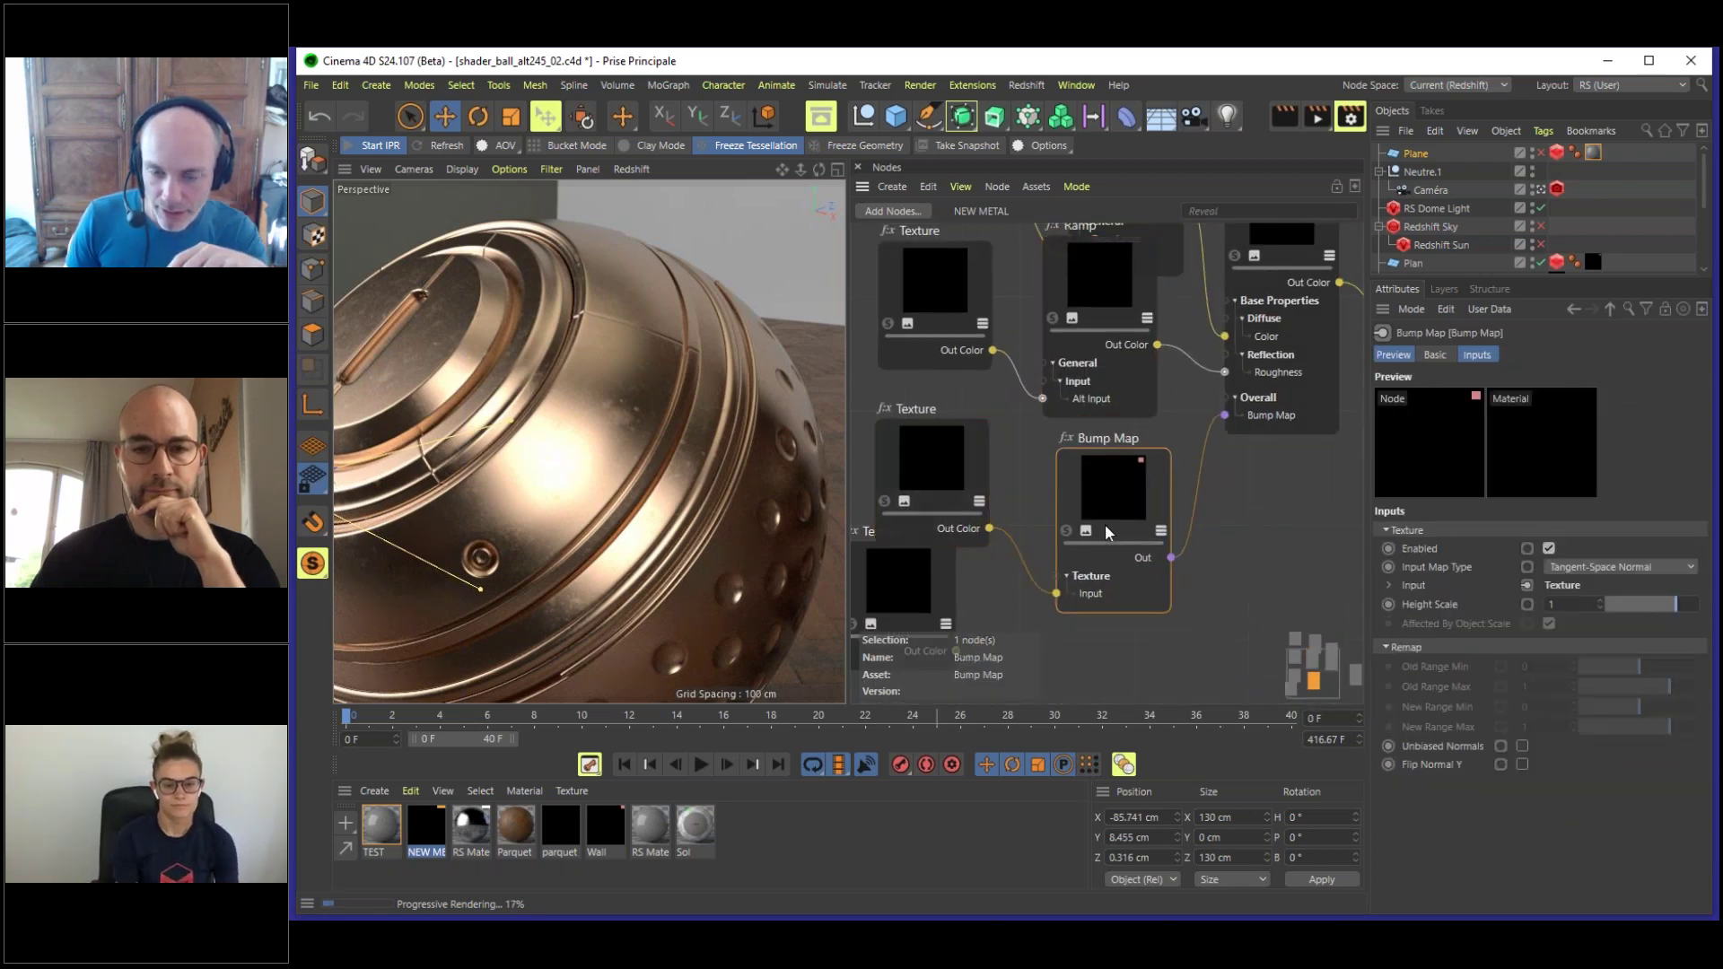
{"action": "left_click_drag", "start_coordinate": [950, 463], "coordinate": [945, 474]}
{"action": "left_click_drag", "start_coordinate": [1118, 479], "coordinate": [1145, 488]}
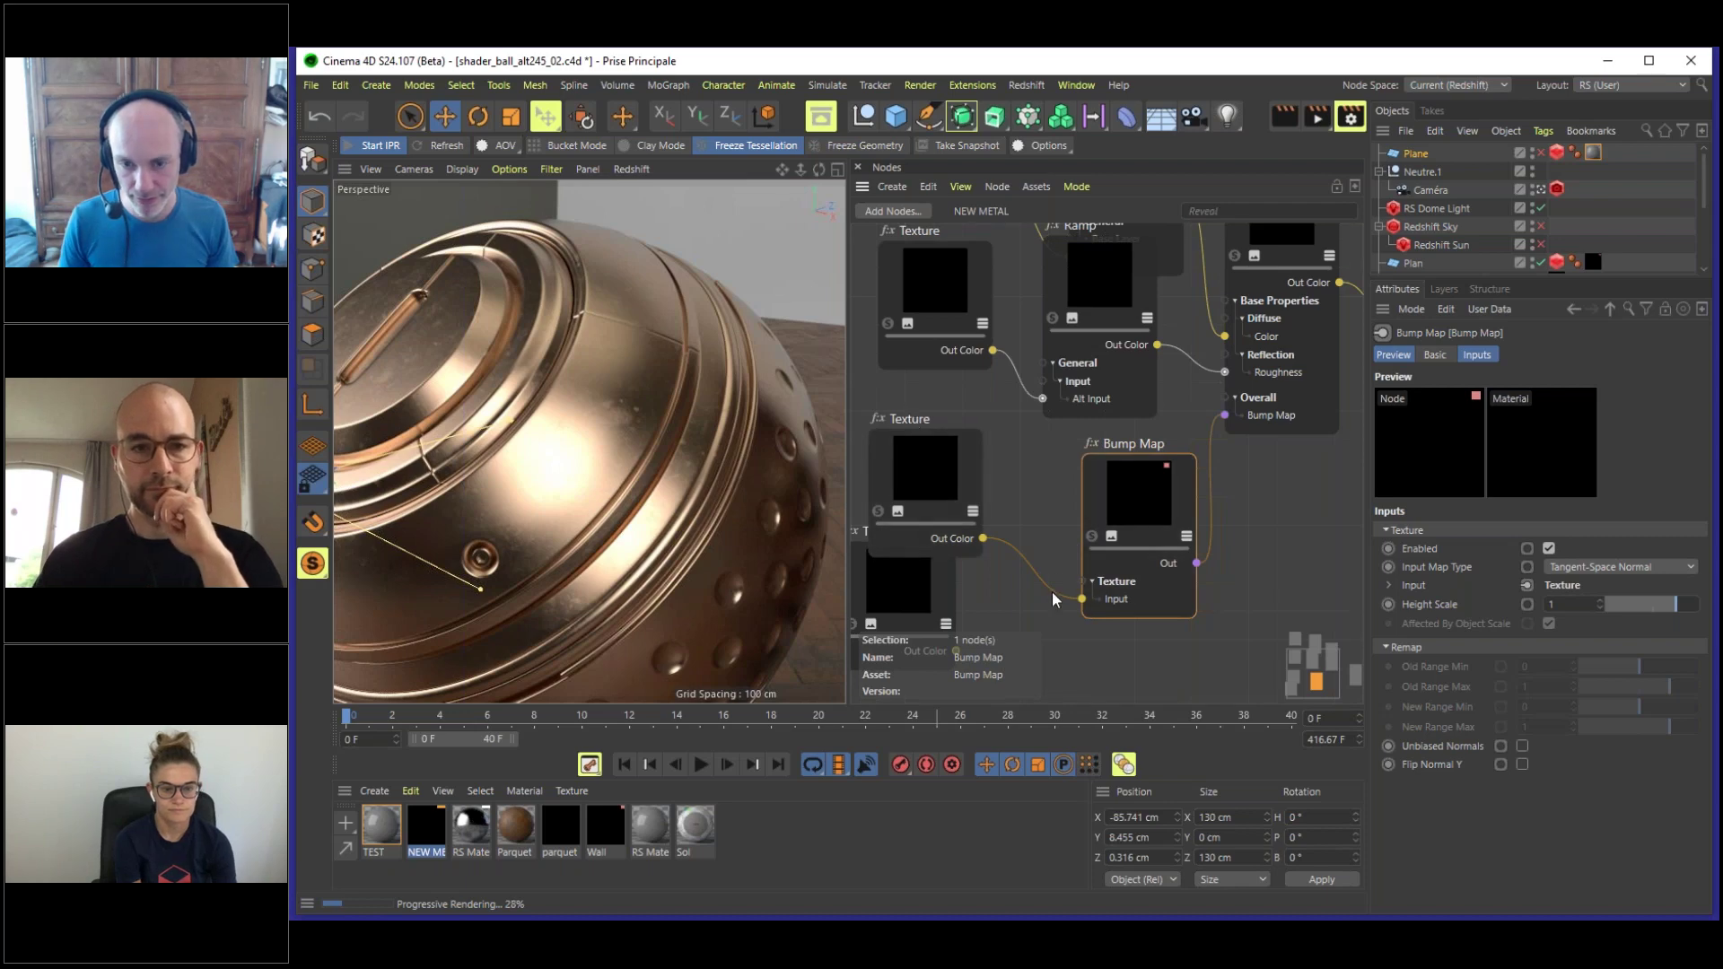
{"action": "middle_click_drag", "start_coordinate": [1053, 599], "coordinate": [1090, 556]}
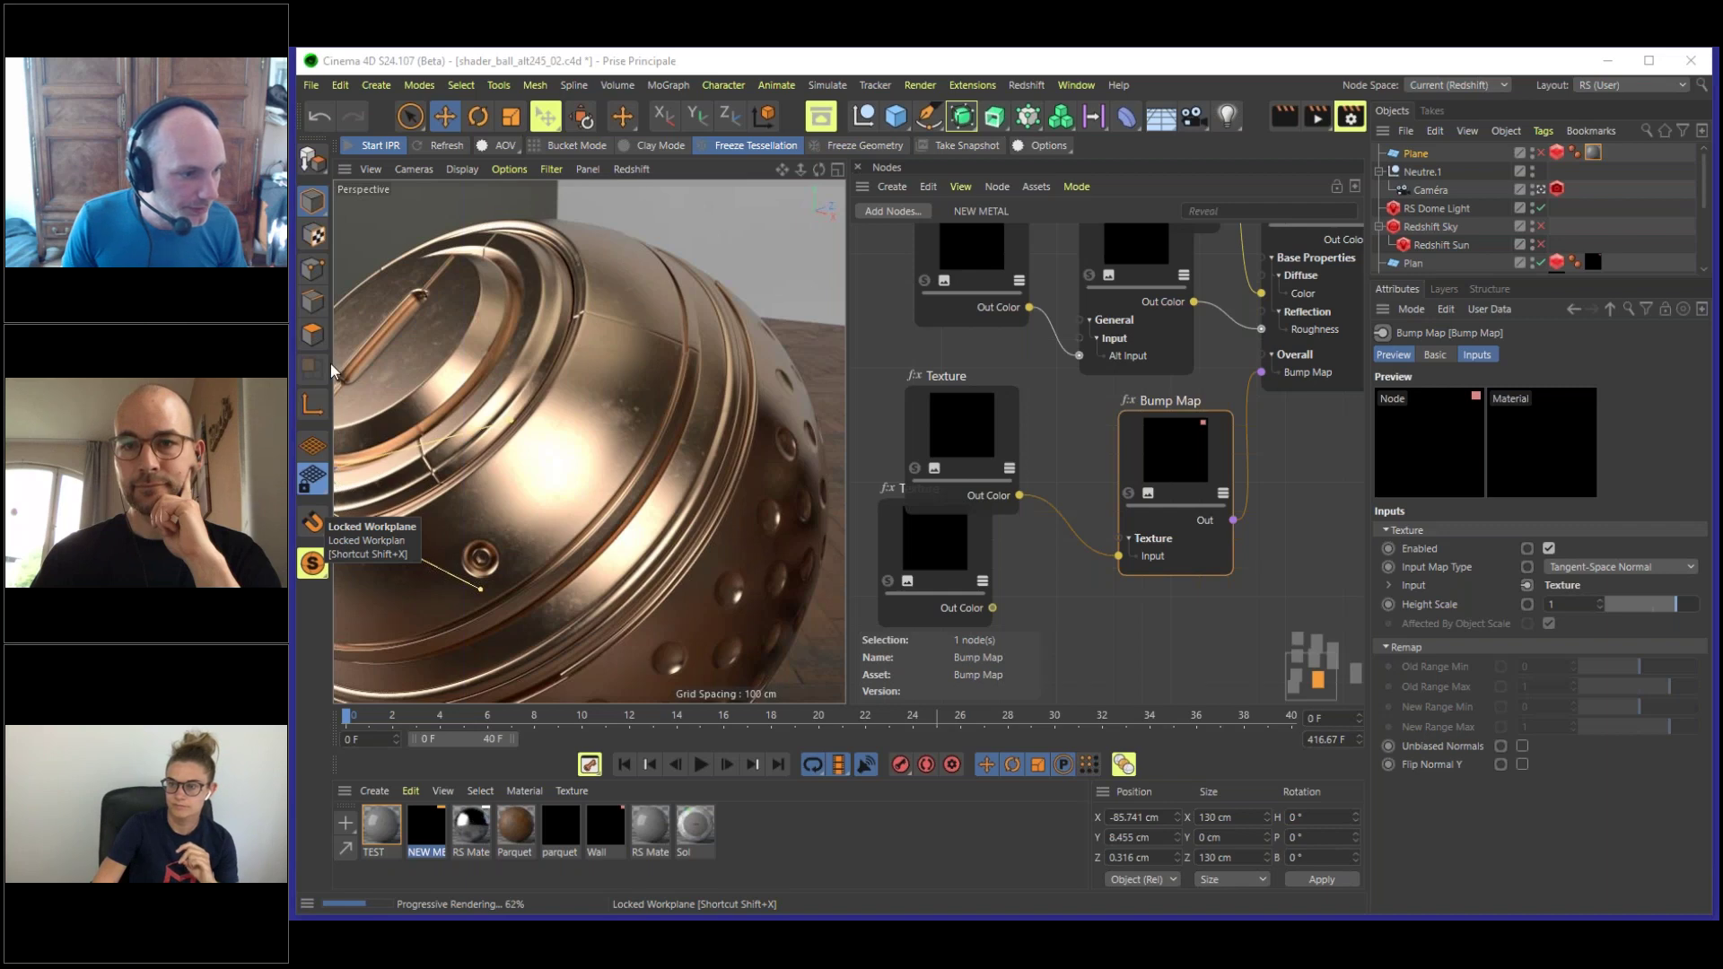
{"action": "left_click", "coordinate": [1079, 86]}
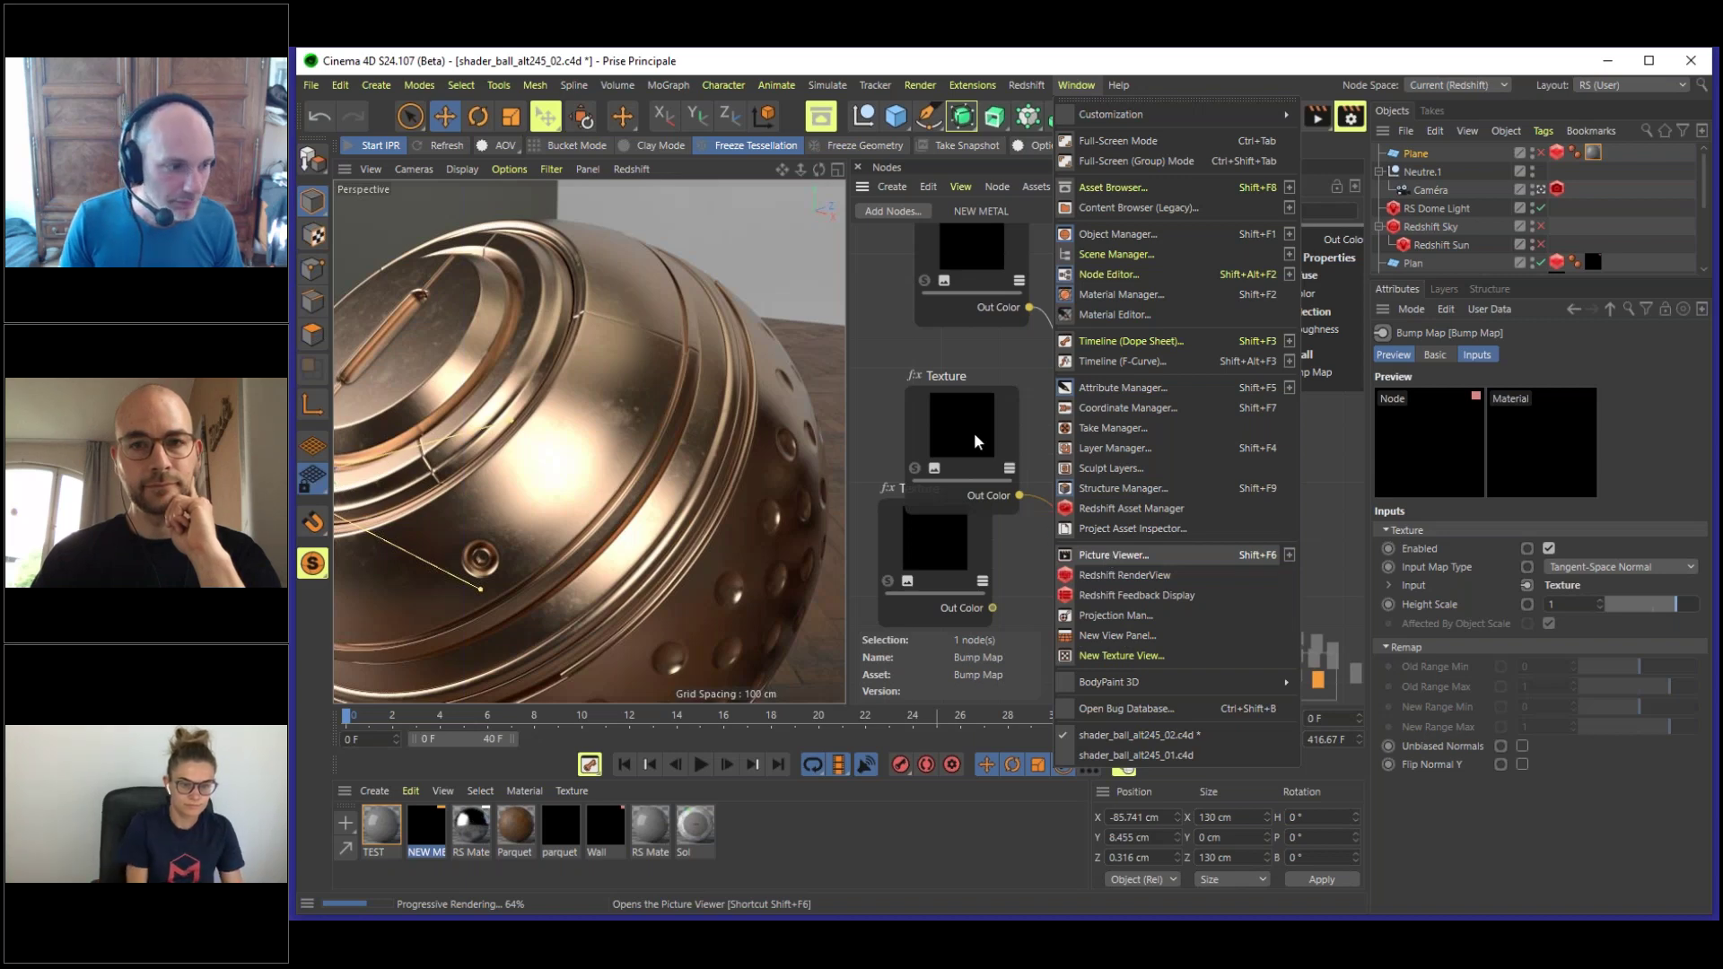
- Drag 43_scratches.jpg from the Picture Viewer history toward the node editor and close the viewer
{"action": "key", "text": "Return"}
{"action": "left_click_drag", "start_coordinate": [973, 432], "coordinate": [958, 479]}
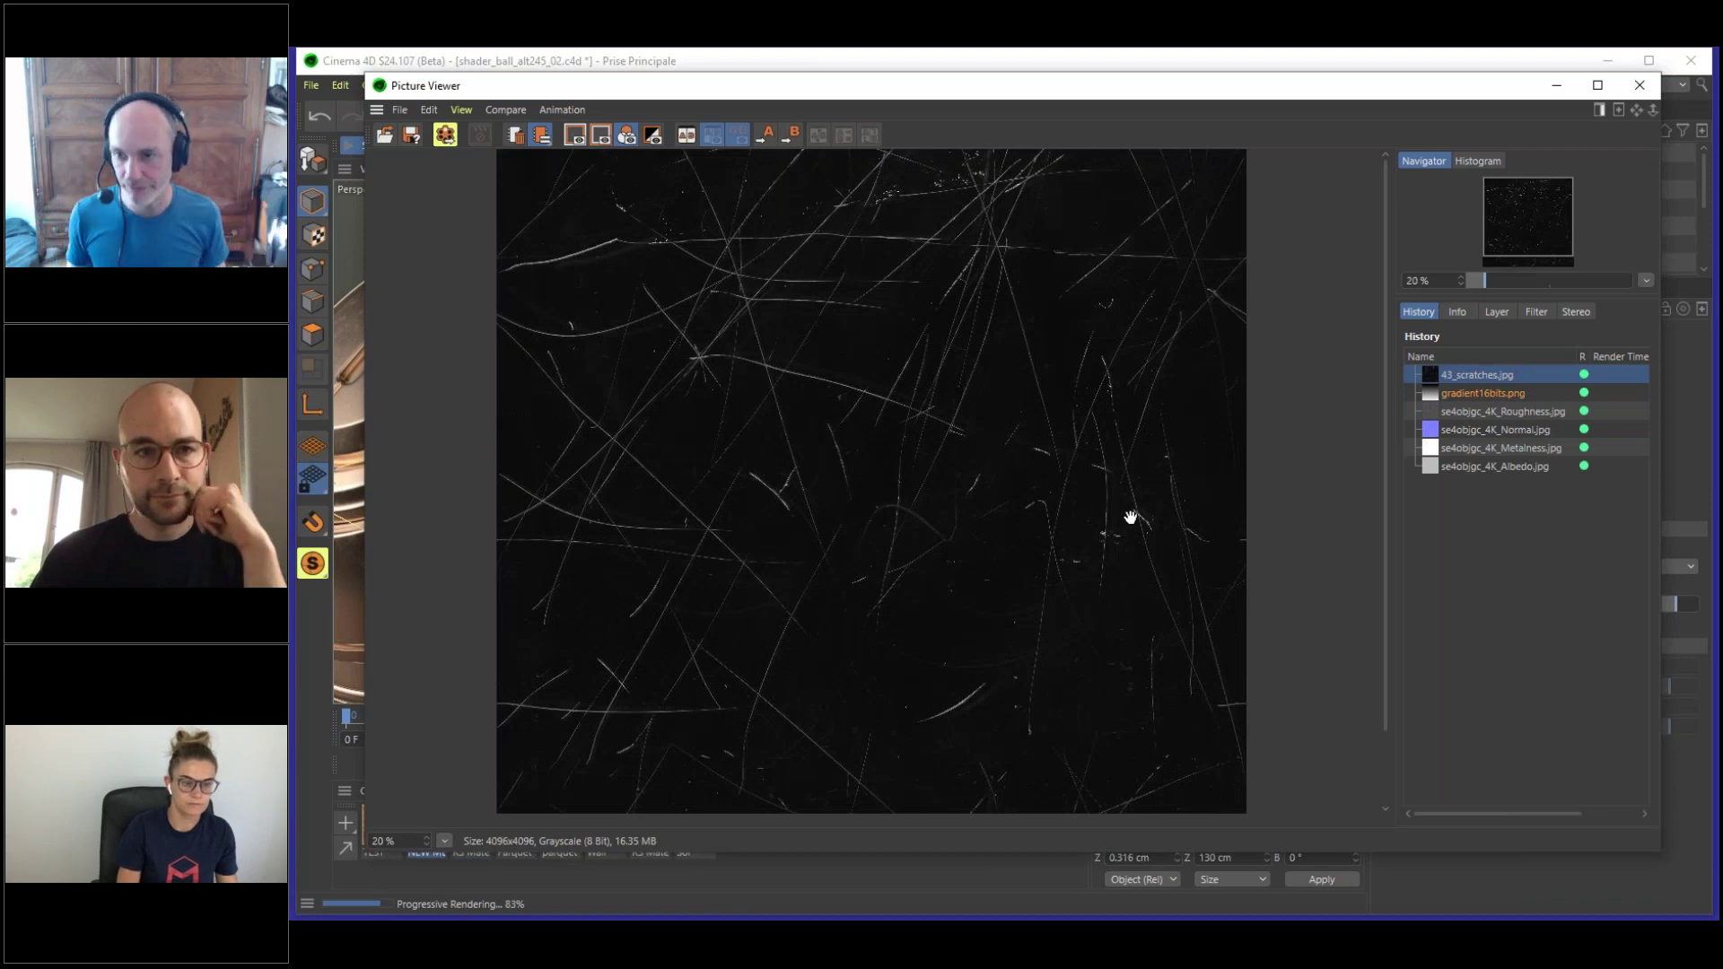
{"action": "left_click", "coordinate": [1639, 84]}
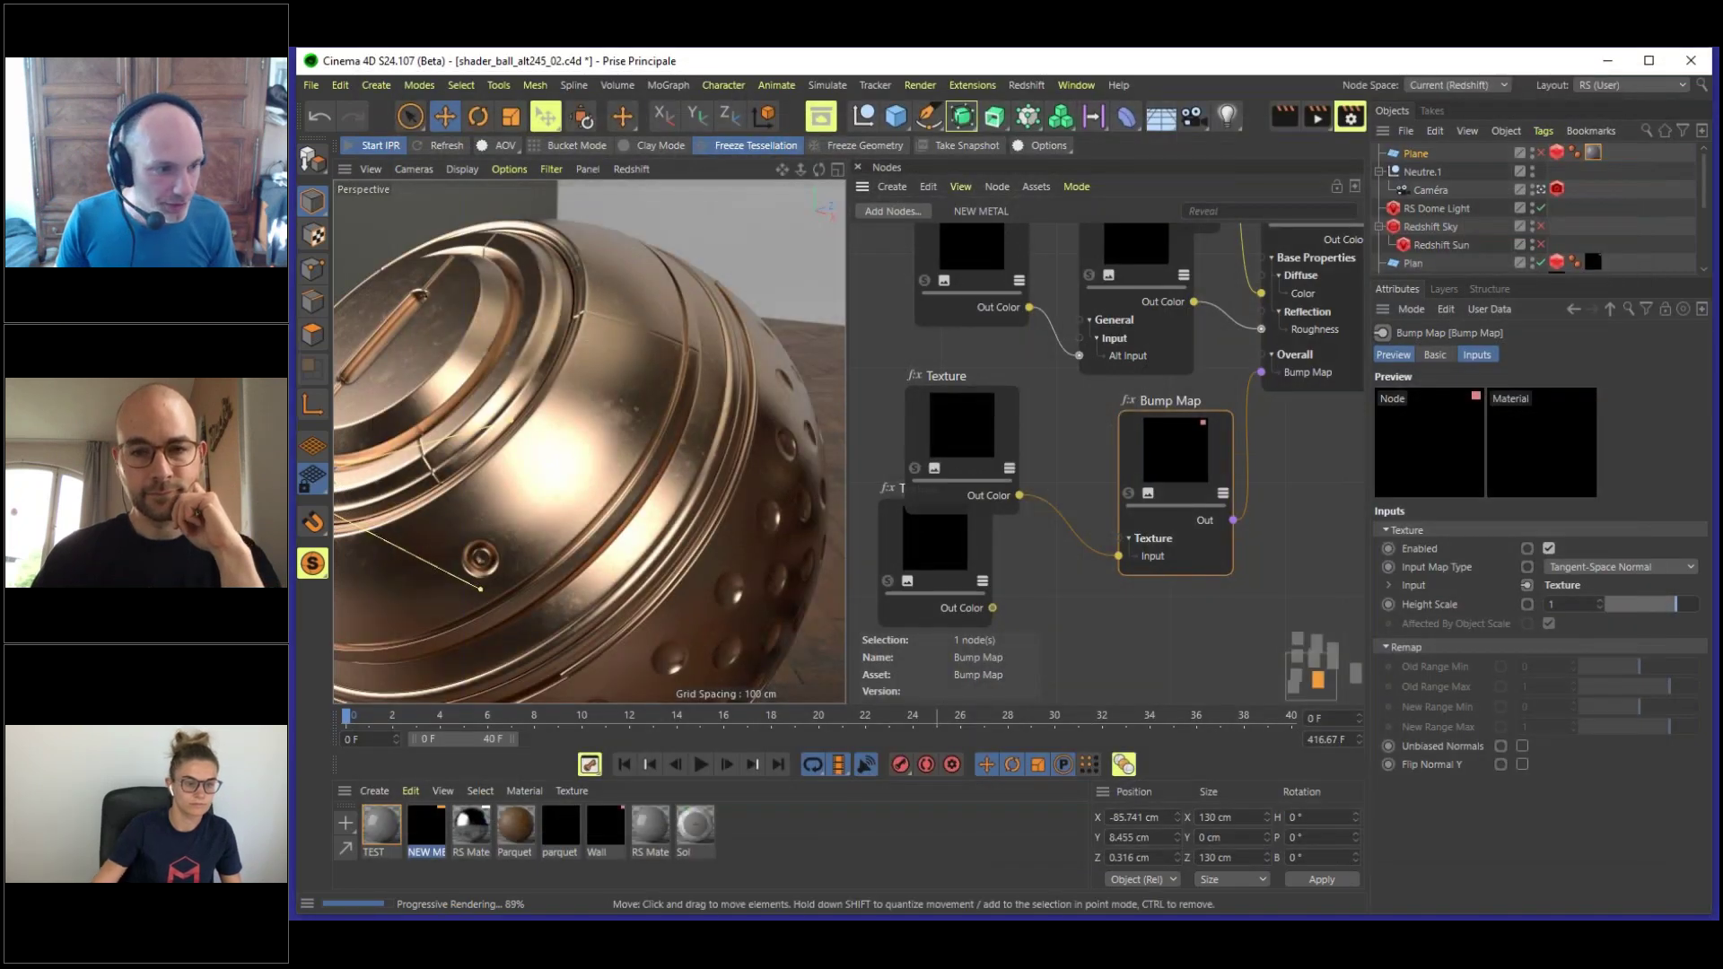
- Drop the scratches image in as a Texture node, remove the duplicate, and arrange the Texture nodes
{"action": "left_click_drag", "start_coordinate": [934, 539], "coordinate": [1038, 644]}
{"action": "middle_click_drag", "start_coordinate": [1037, 645], "coordinate": [1140, 512]}
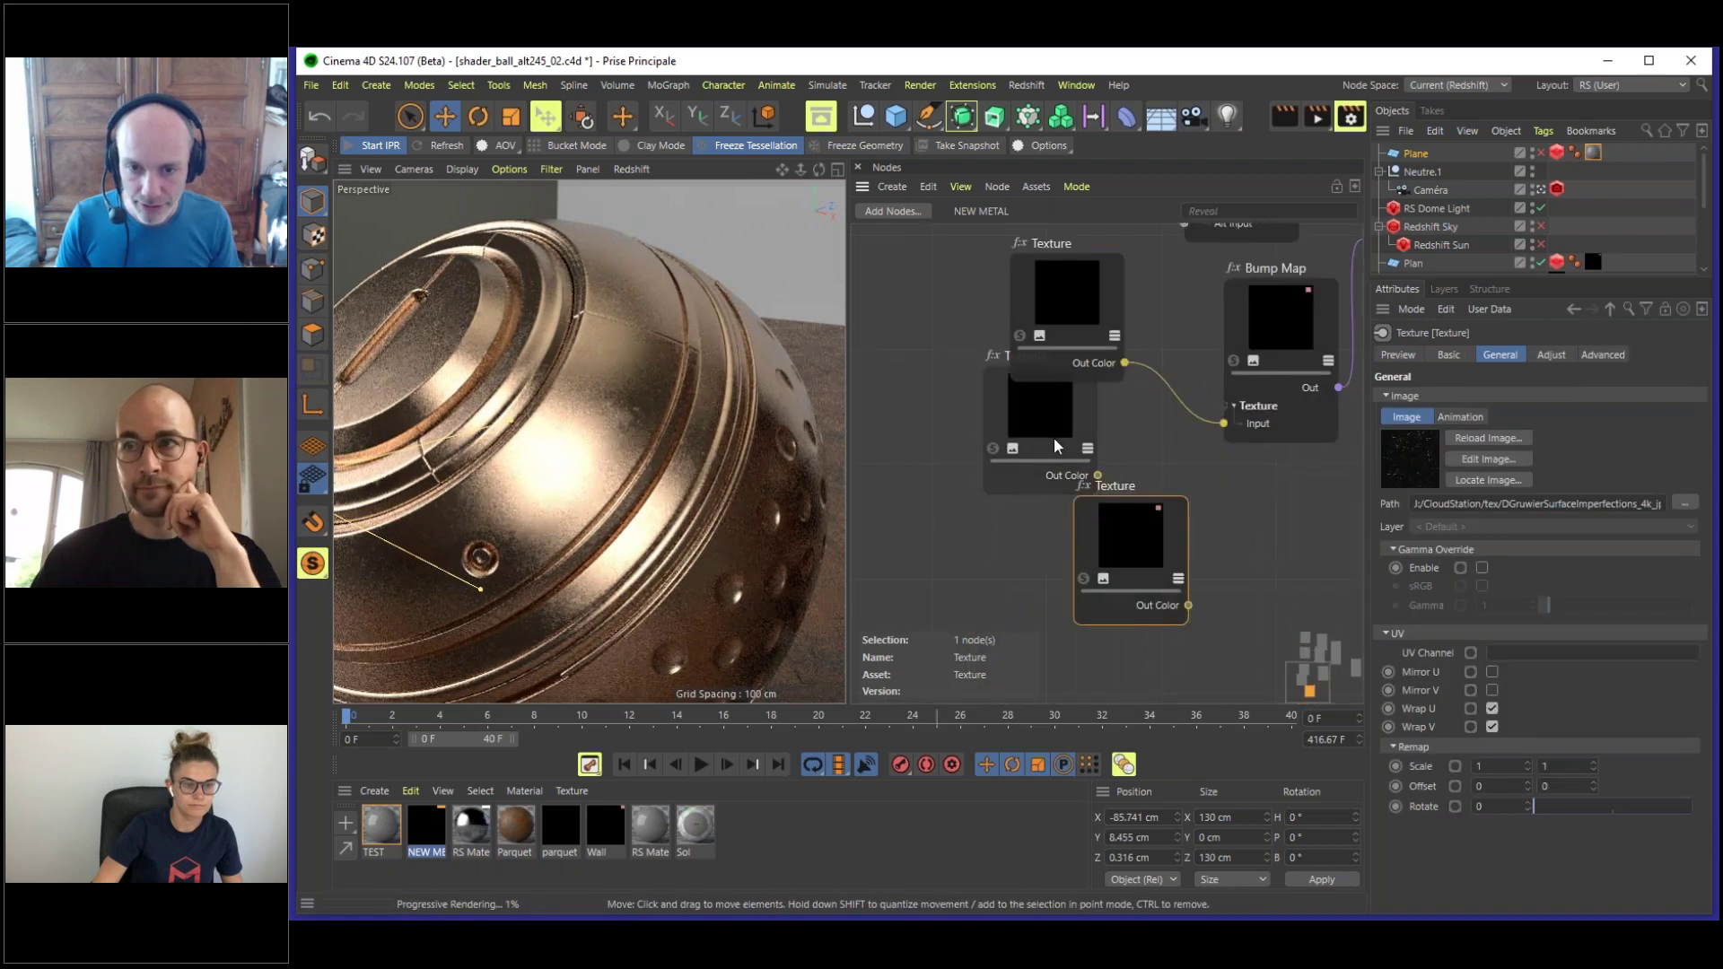
{"action": "left_click_drag", "start_coordinate": [1054, 438], "coordinate": [930, 529]}
{"action": "key", "text": "ctrl+z"}
{"action": "key", "text": "ctrl+z"}
{"action": "key", "text": "ctrl+z"}
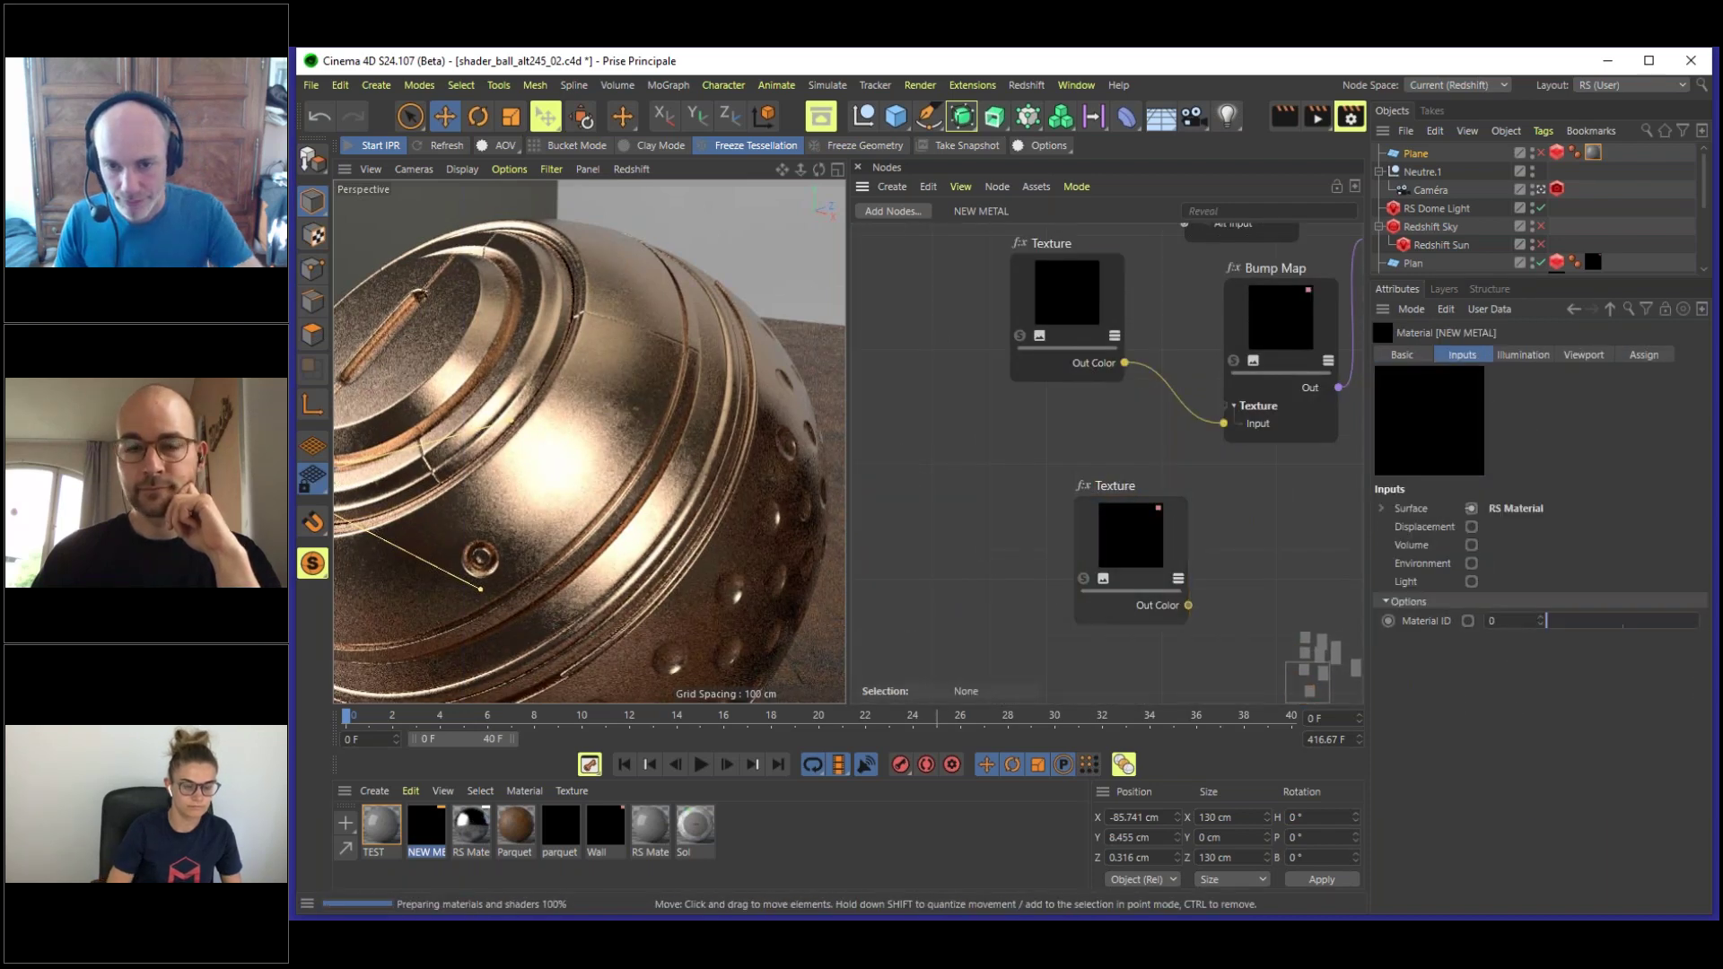
{"action": "left_click_drag", "start_coordinate": [1025, 307], "coordinate": [941, 305]}
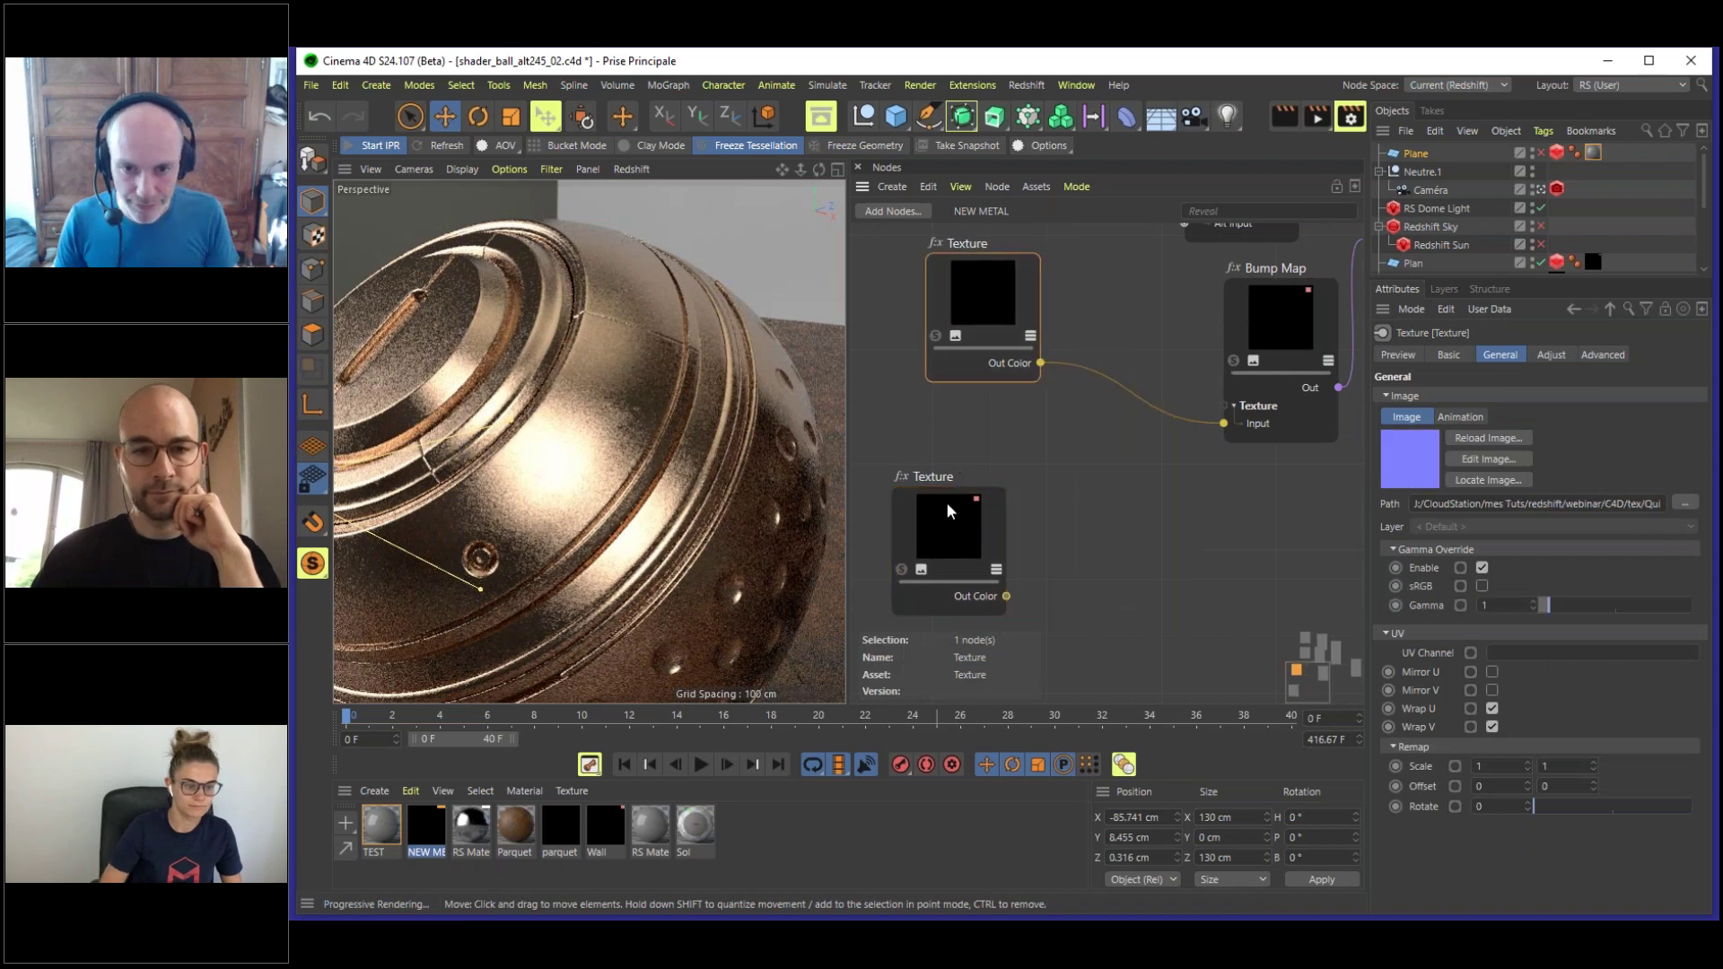
{"action": "left_click_drag", "start_coordinate": [946, 502], "coordinate": [929, 499]}
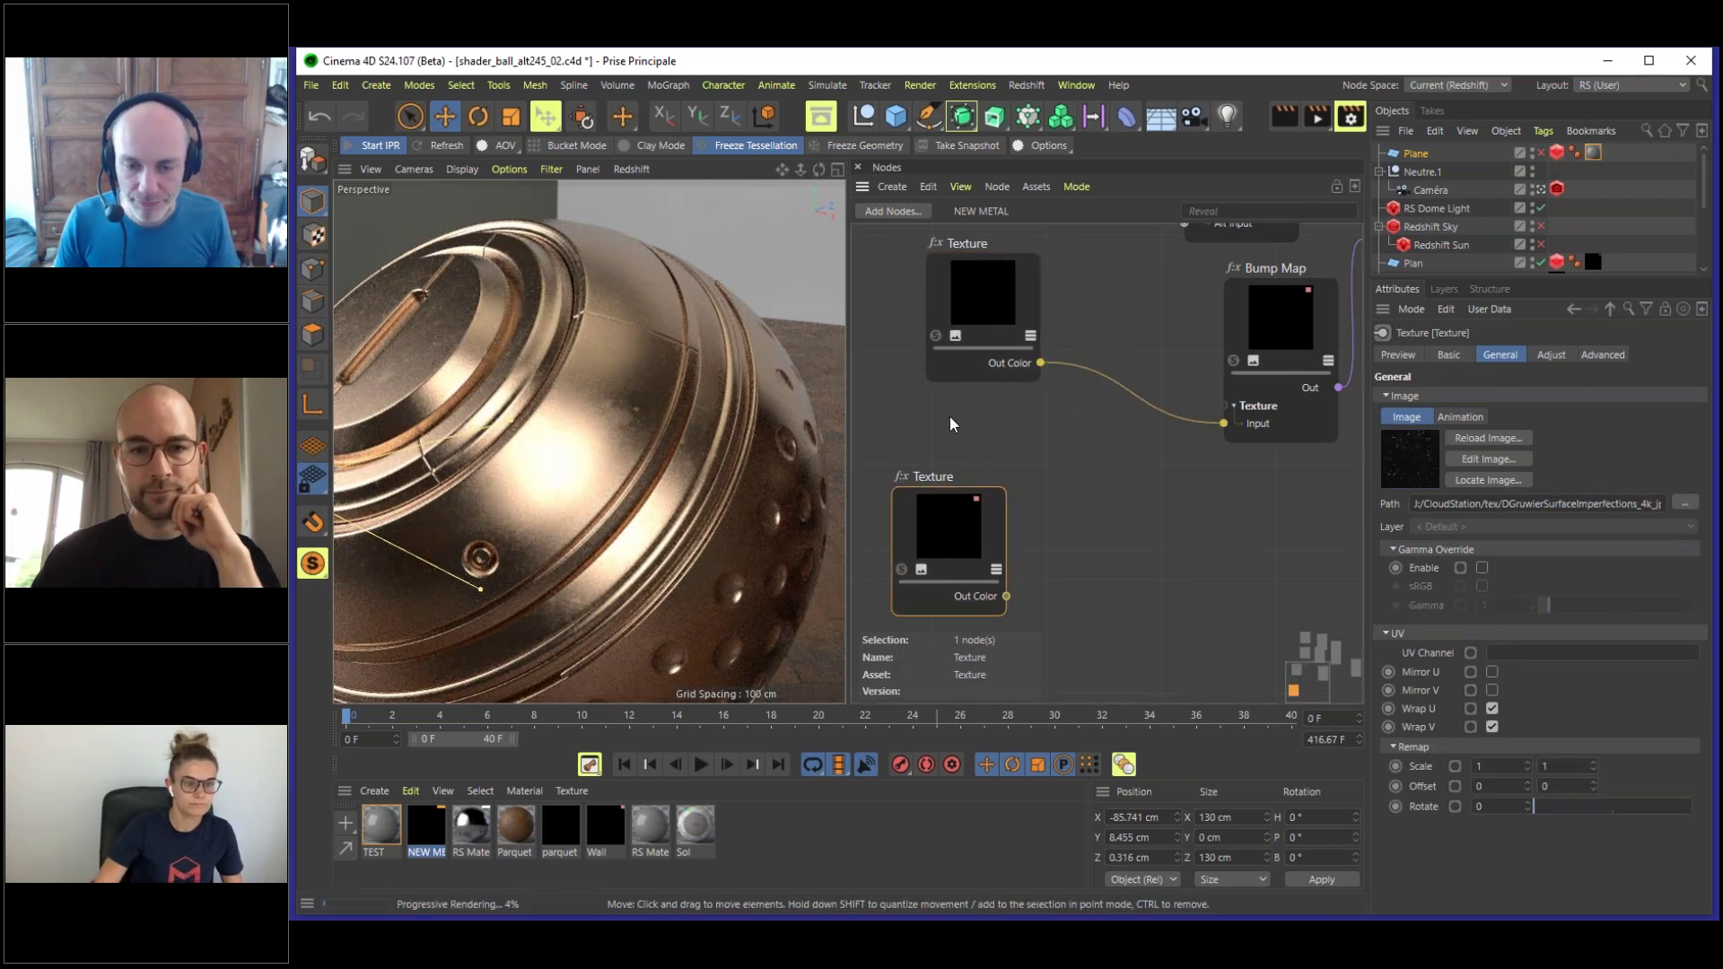
{"action": "right_click", "coordinate": [974, 420]}
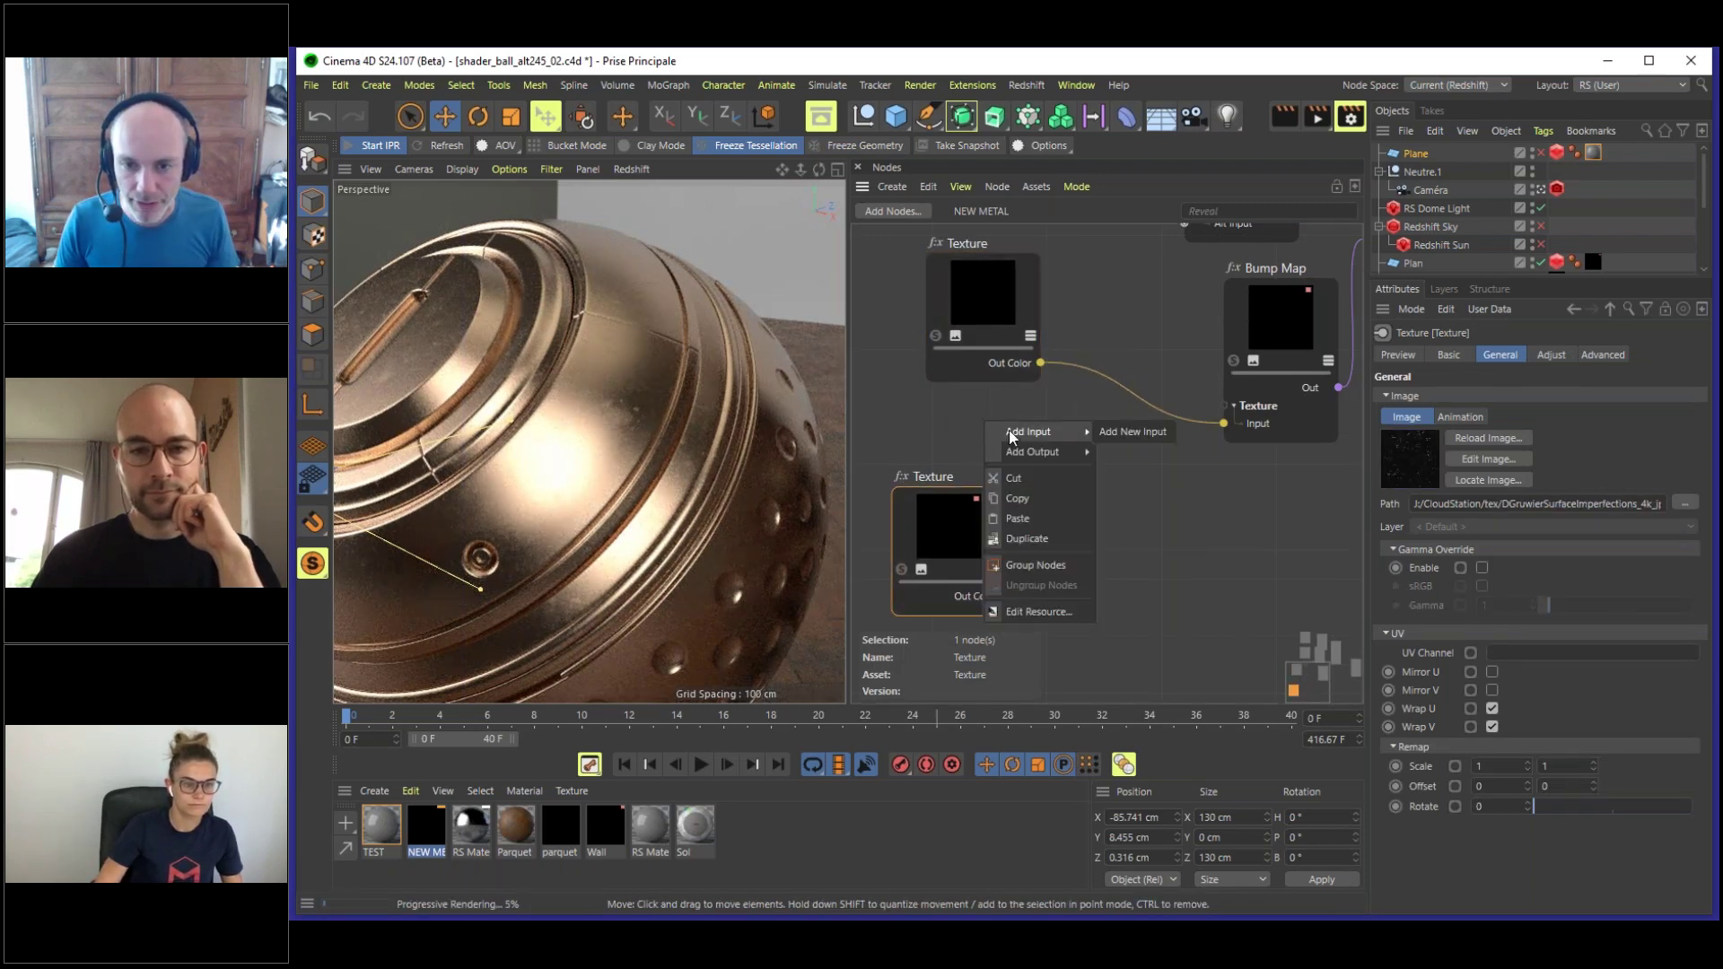
{"action": "left_click", "coordinate": [936, 430]}
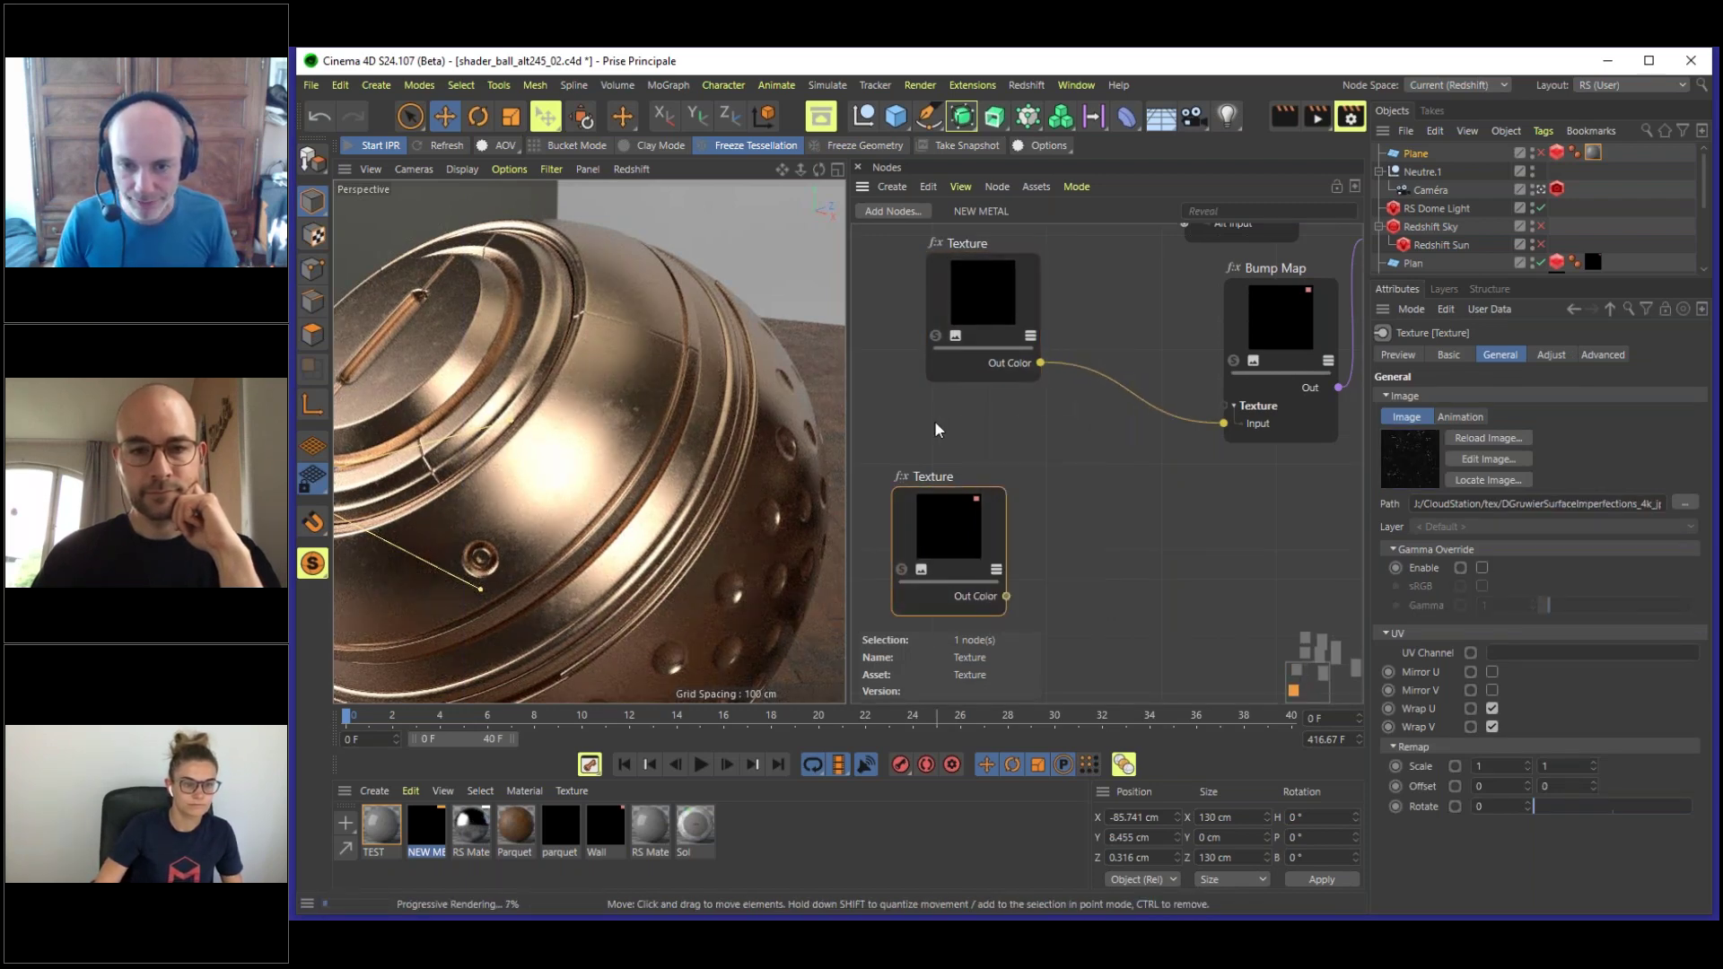
- Search 'bump' and add a new Bump Map node lower in the graph
{"action": "double_click", "coordinate": [1070, 487]}
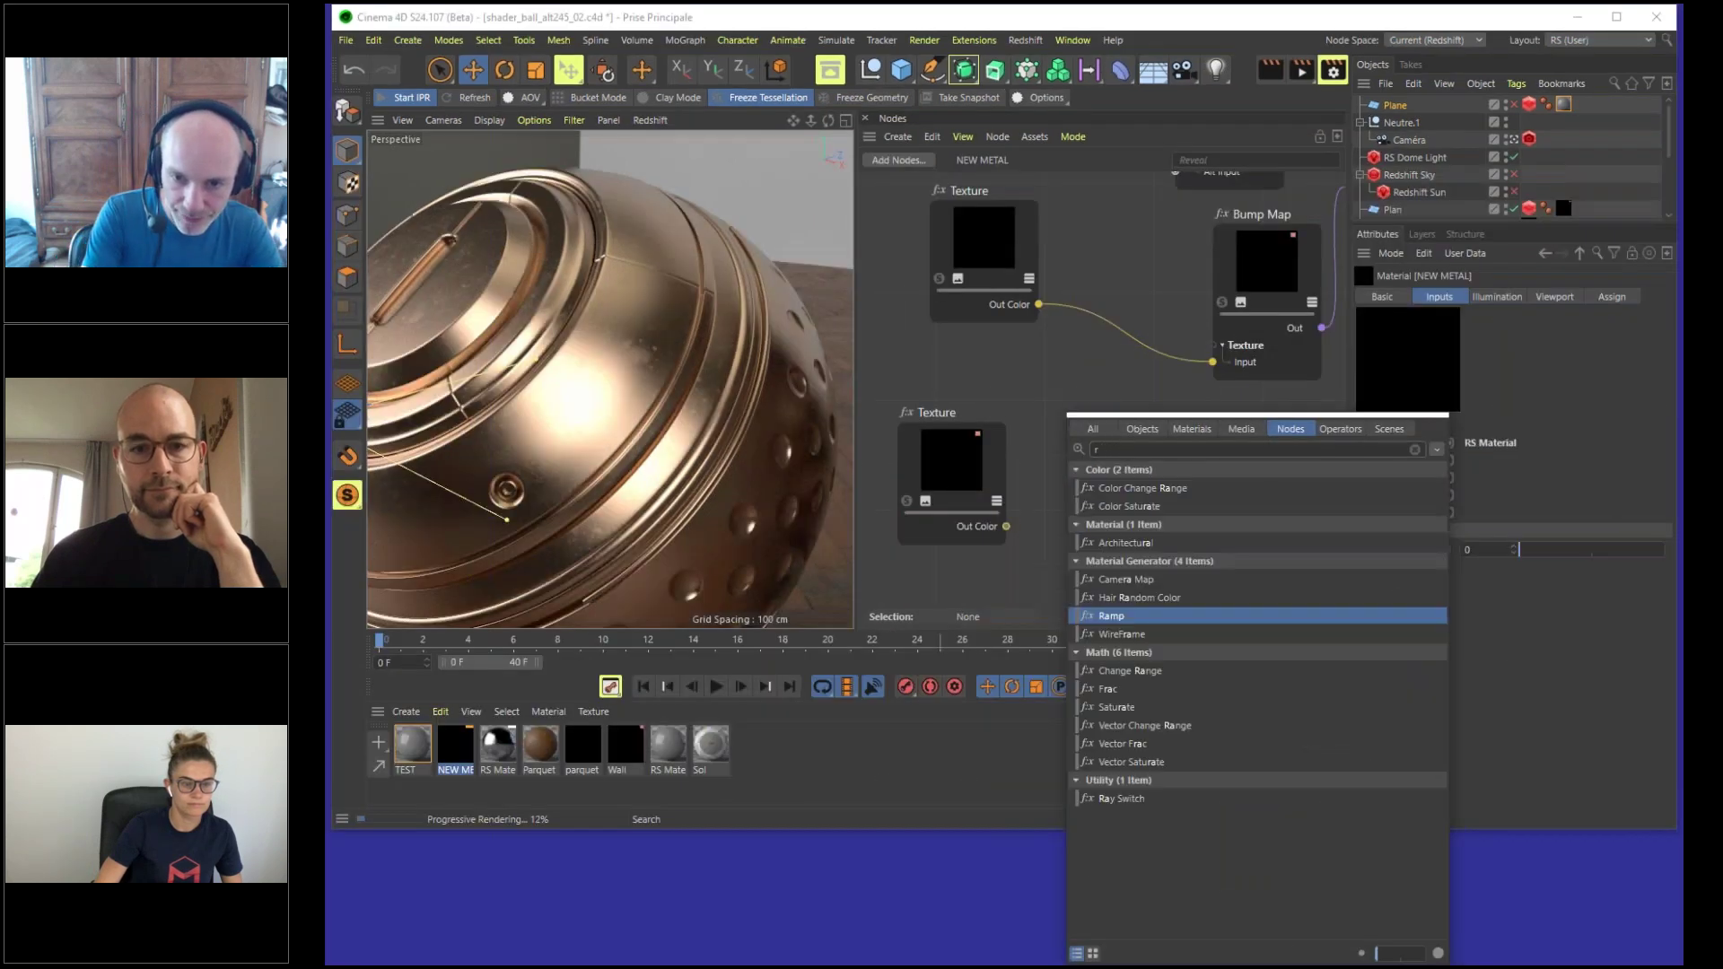
{"action": "type", "text": "bump"}
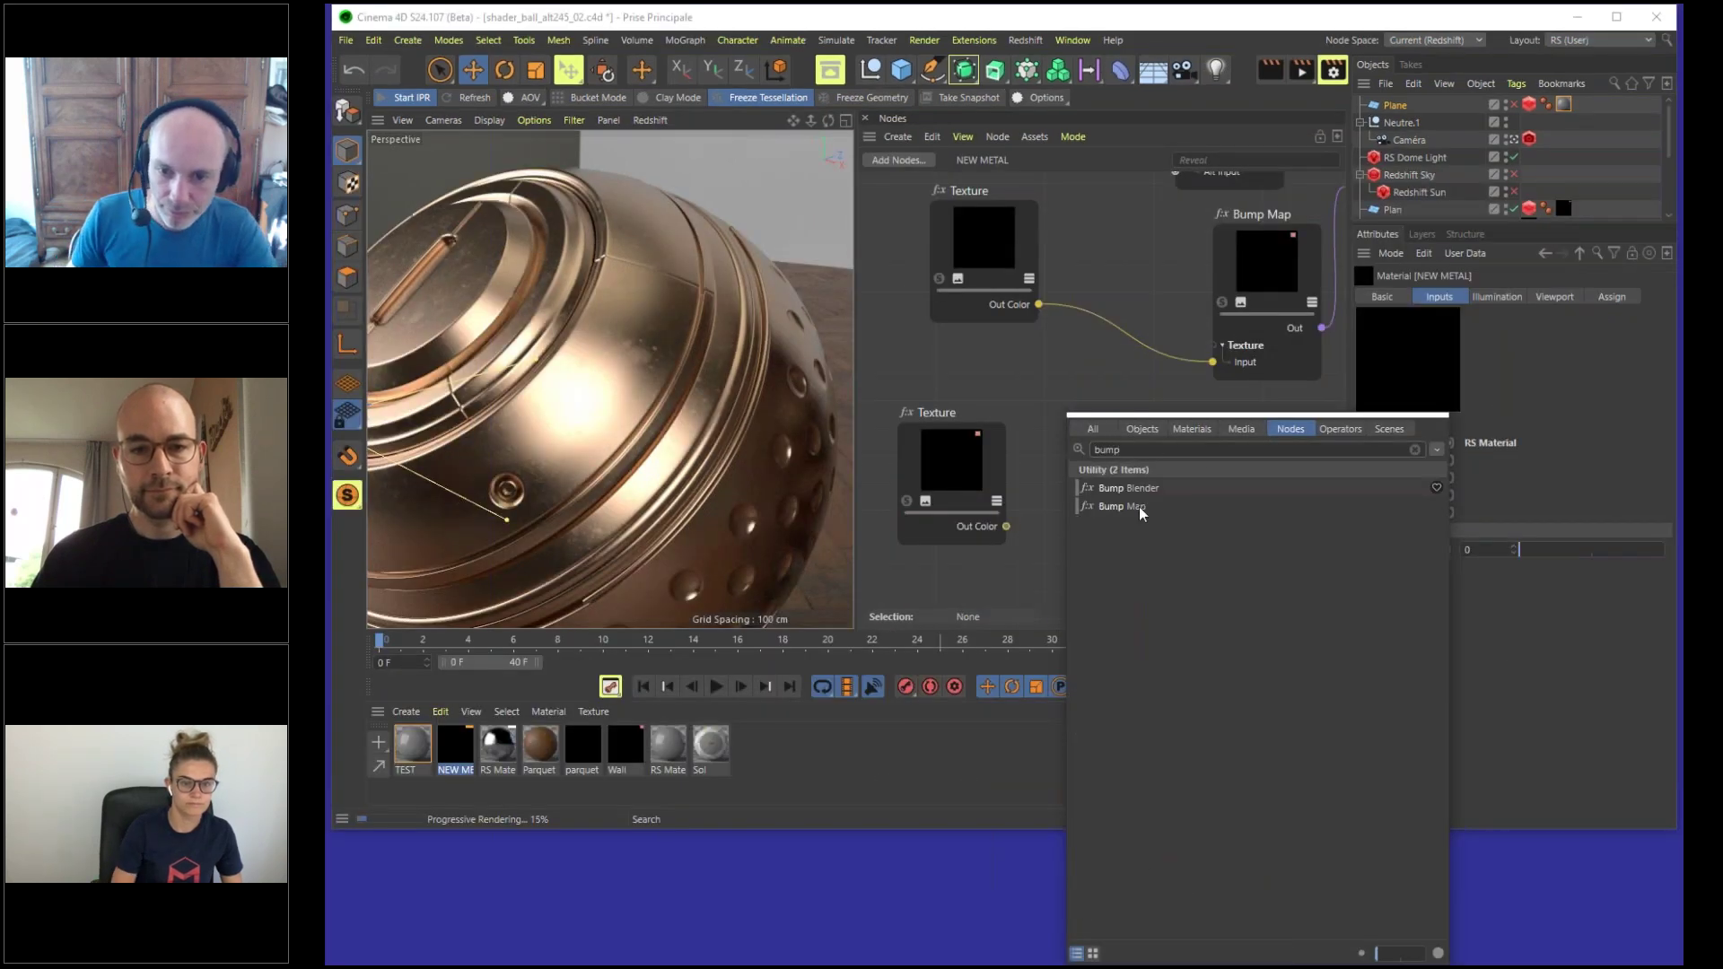
{"action": "double_click", "coordinate": [1127, 510]}
{"action": "left_click_drag", "start_coordinate": [1057, 452], "coordinate": [1107, 531]}
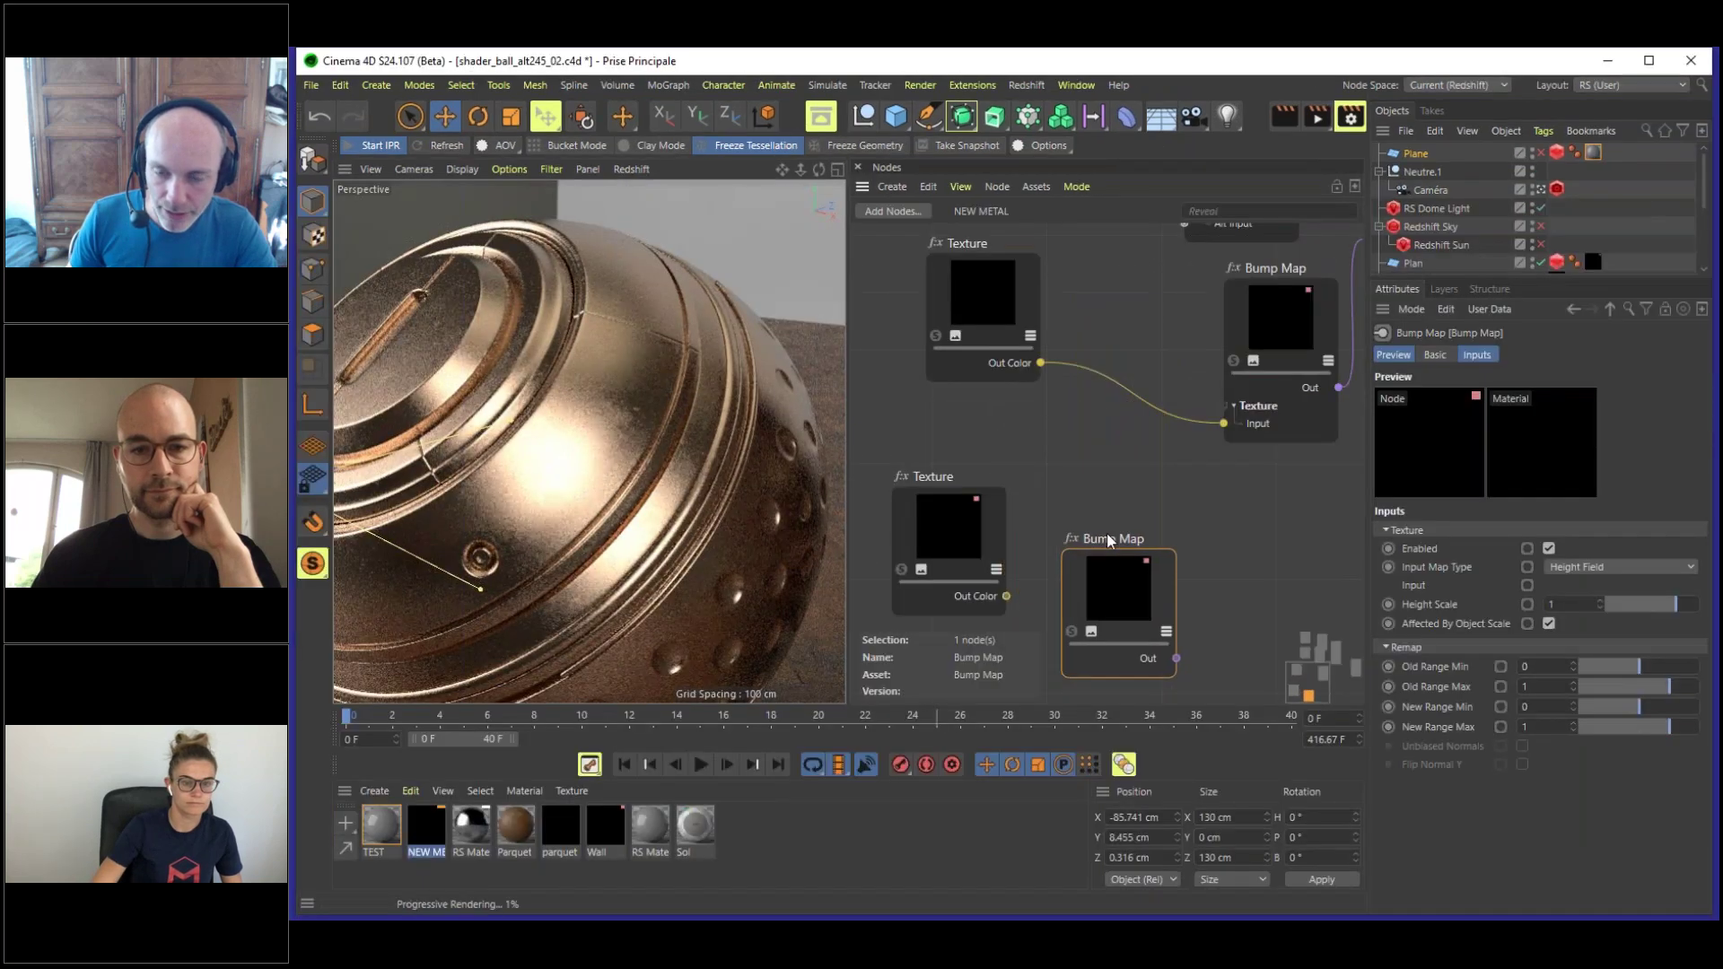
- Add a Bump Blender node and arrange it with the Bump Maps and scratch Texture
{"action": "double_click", "coordinate": [1226, 488]}
{"action": "double_click", "coordinate": [1243, 487]}
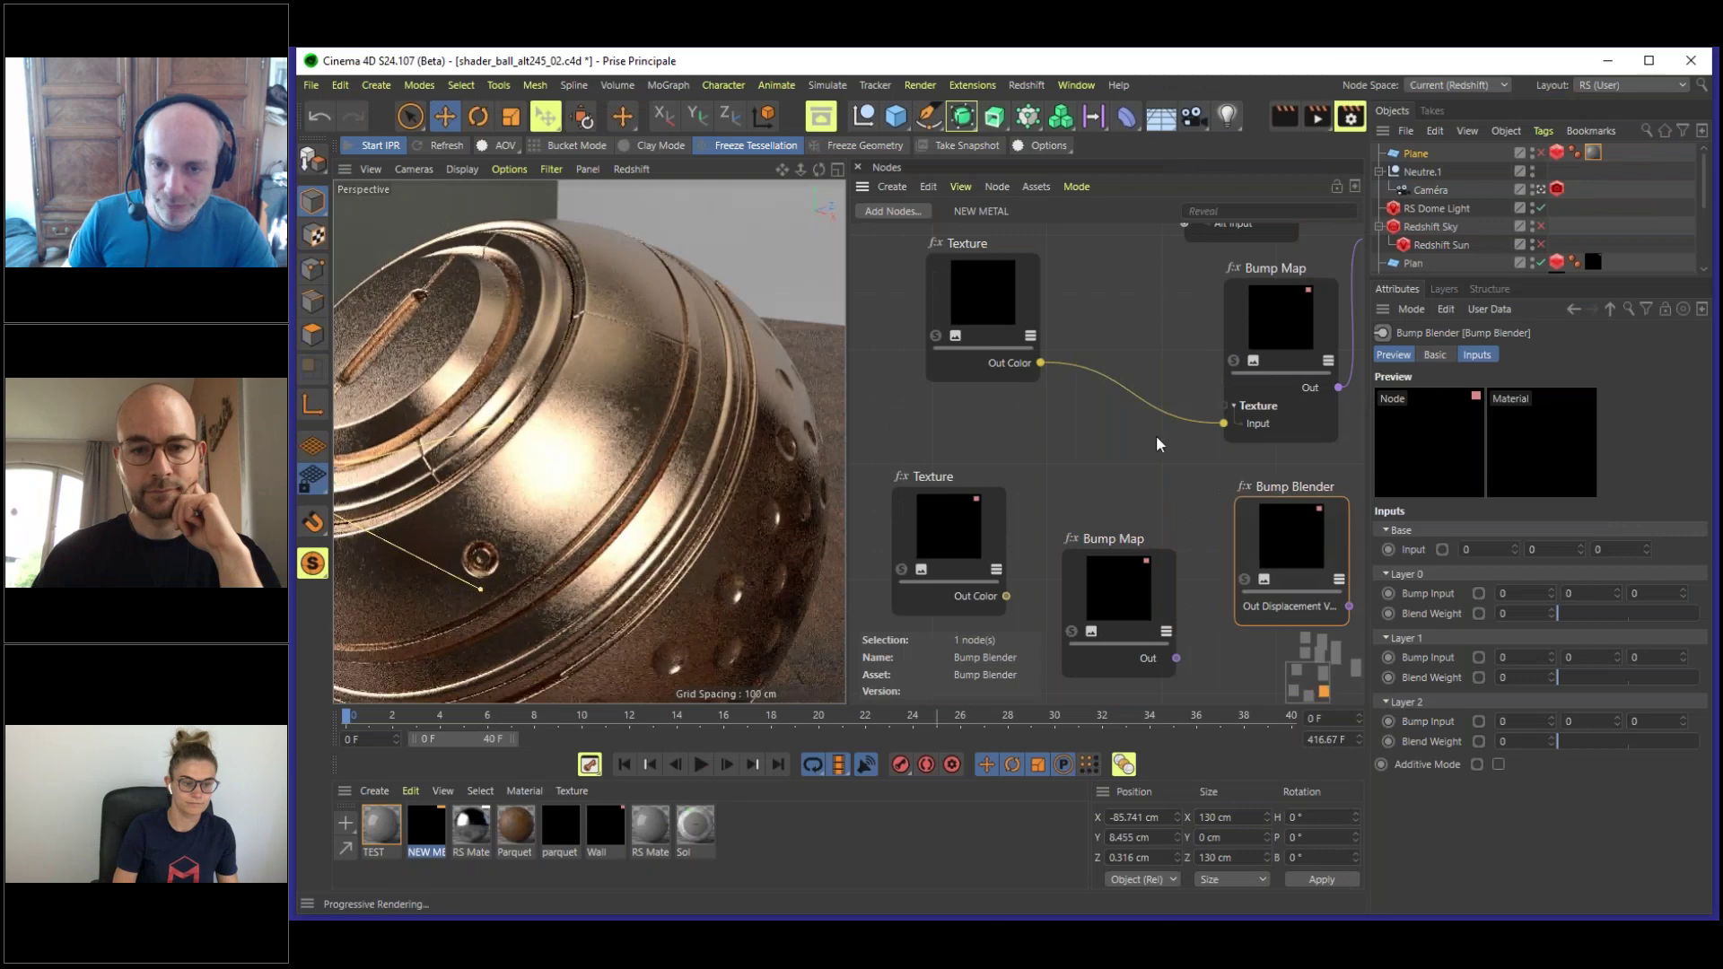
{"action": "middle_click_drag", "start_coordinate": [1156, 443], "coordinate": [1073, 441]}
{"action": "left_click_drag", "start_coordinate": [1197, 310], "coordinate": [1082, 352]}
{"action": "left_click_drag", "start_coordinate": [1195, 516], "coordinate": [1243, 510]}
{"action": "left_click_drag", "start_coordinate": [1091, 535], "coordinate": [1146, 501]}
{"action": "left_click_drag", "start_coordinate": [911, 556], "coordinate": [1206, 612]}
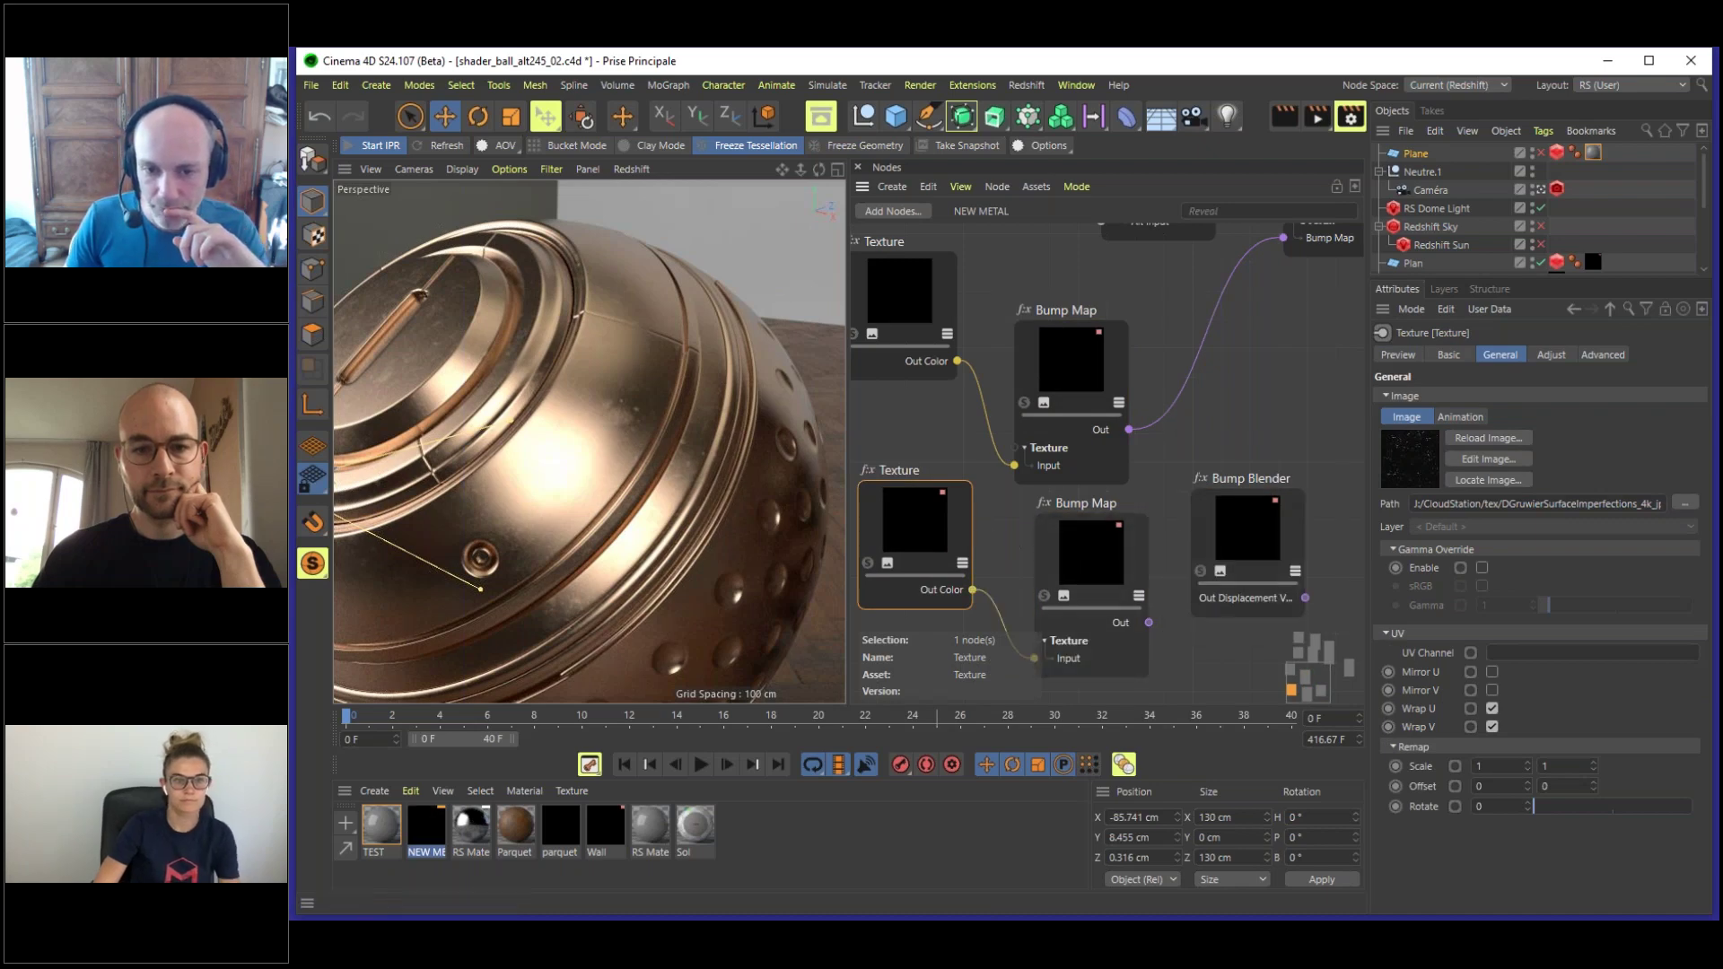
- Connect the scratch Texture into the new Bump Map and enable its gamma override
{"action": "left_click_drag", "start_coordinate": [916, 507], "coordinate": [914, 513]}
{"action": "left_click", "coordinate": [1482, 568]}
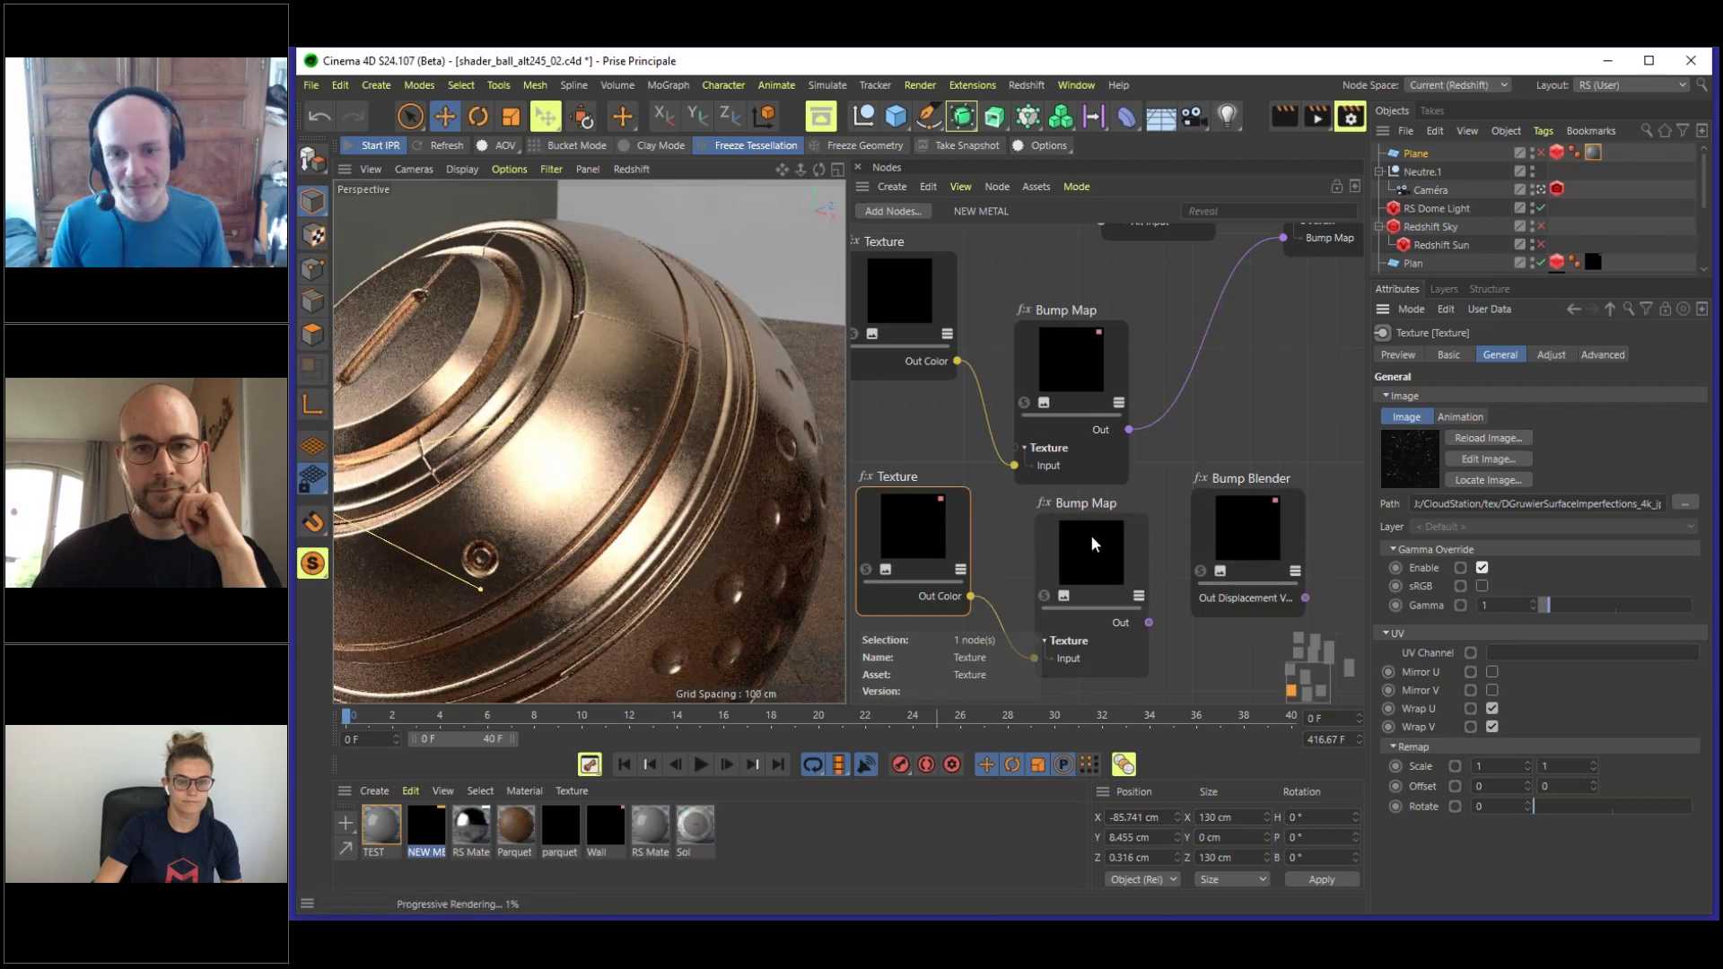
{"action": "left_click_drag", "start_coordinate": [1089, 539], "coordinate": [1071, 545]}
- Feed the original Bump Map into the Bump Blender's Base and the scratch Bump Map into Layer 0
{"action": "left_click_drag", "start_coordinate": [1240, 529], "coordinate": [1268, 412]}
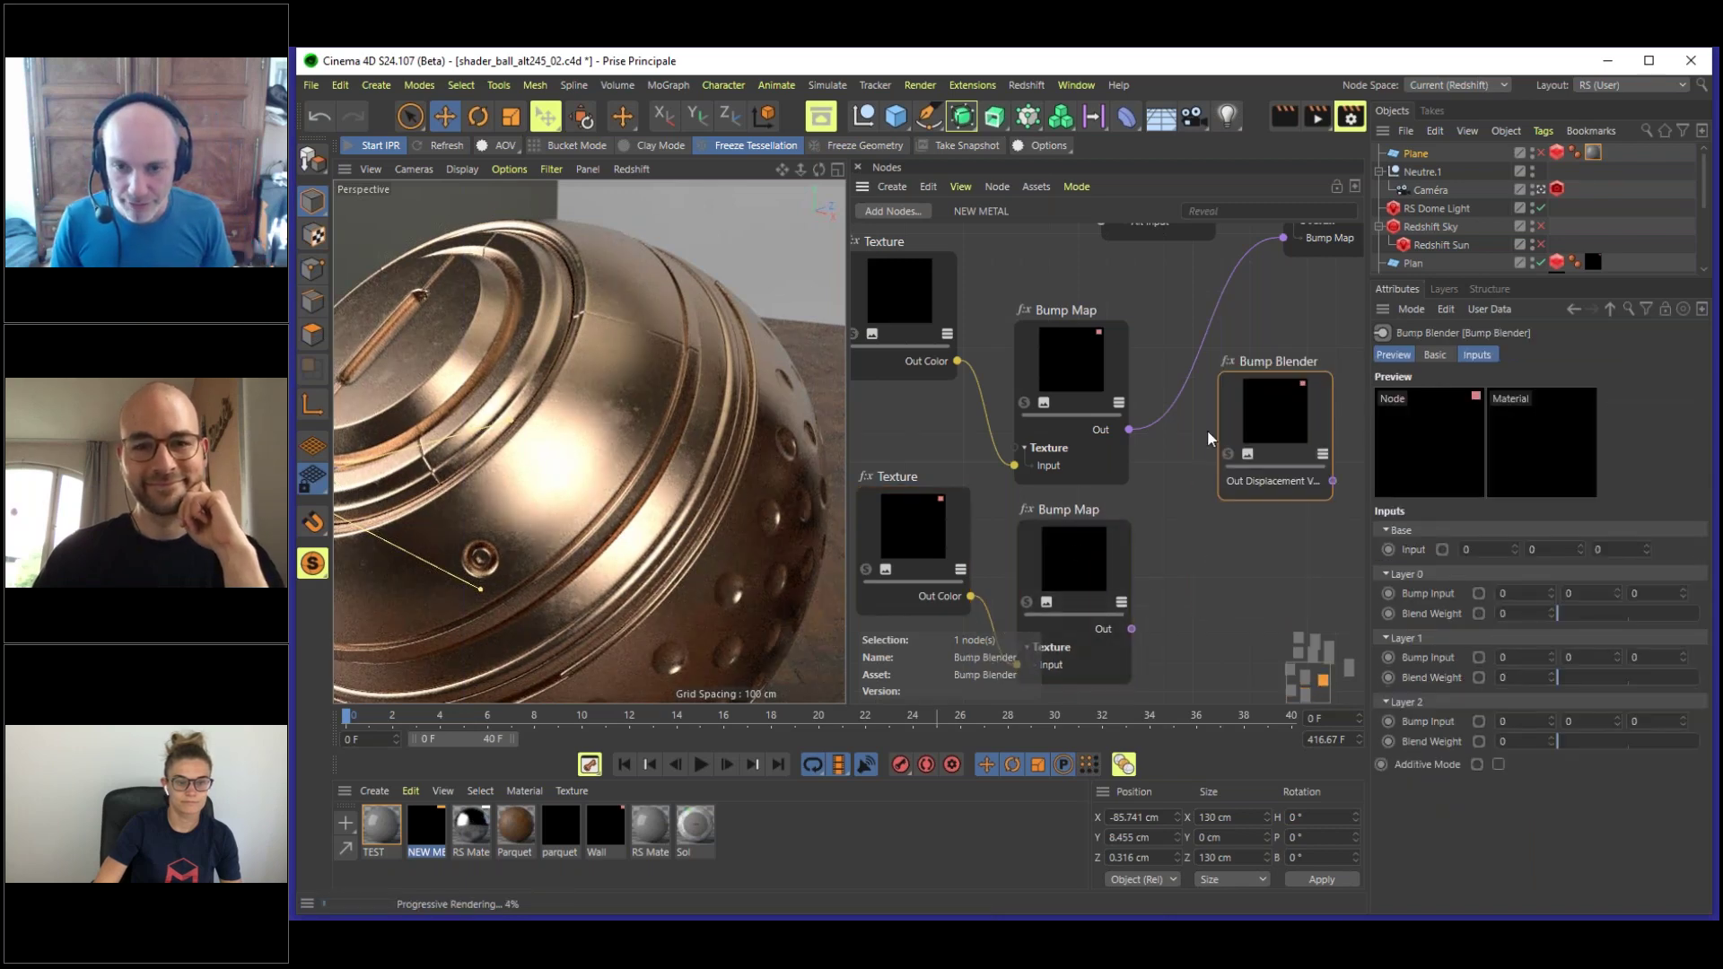
{"action": "left_click_drag", "start_coordinate": [1129, 430], "coordinate": [1280, 411]}
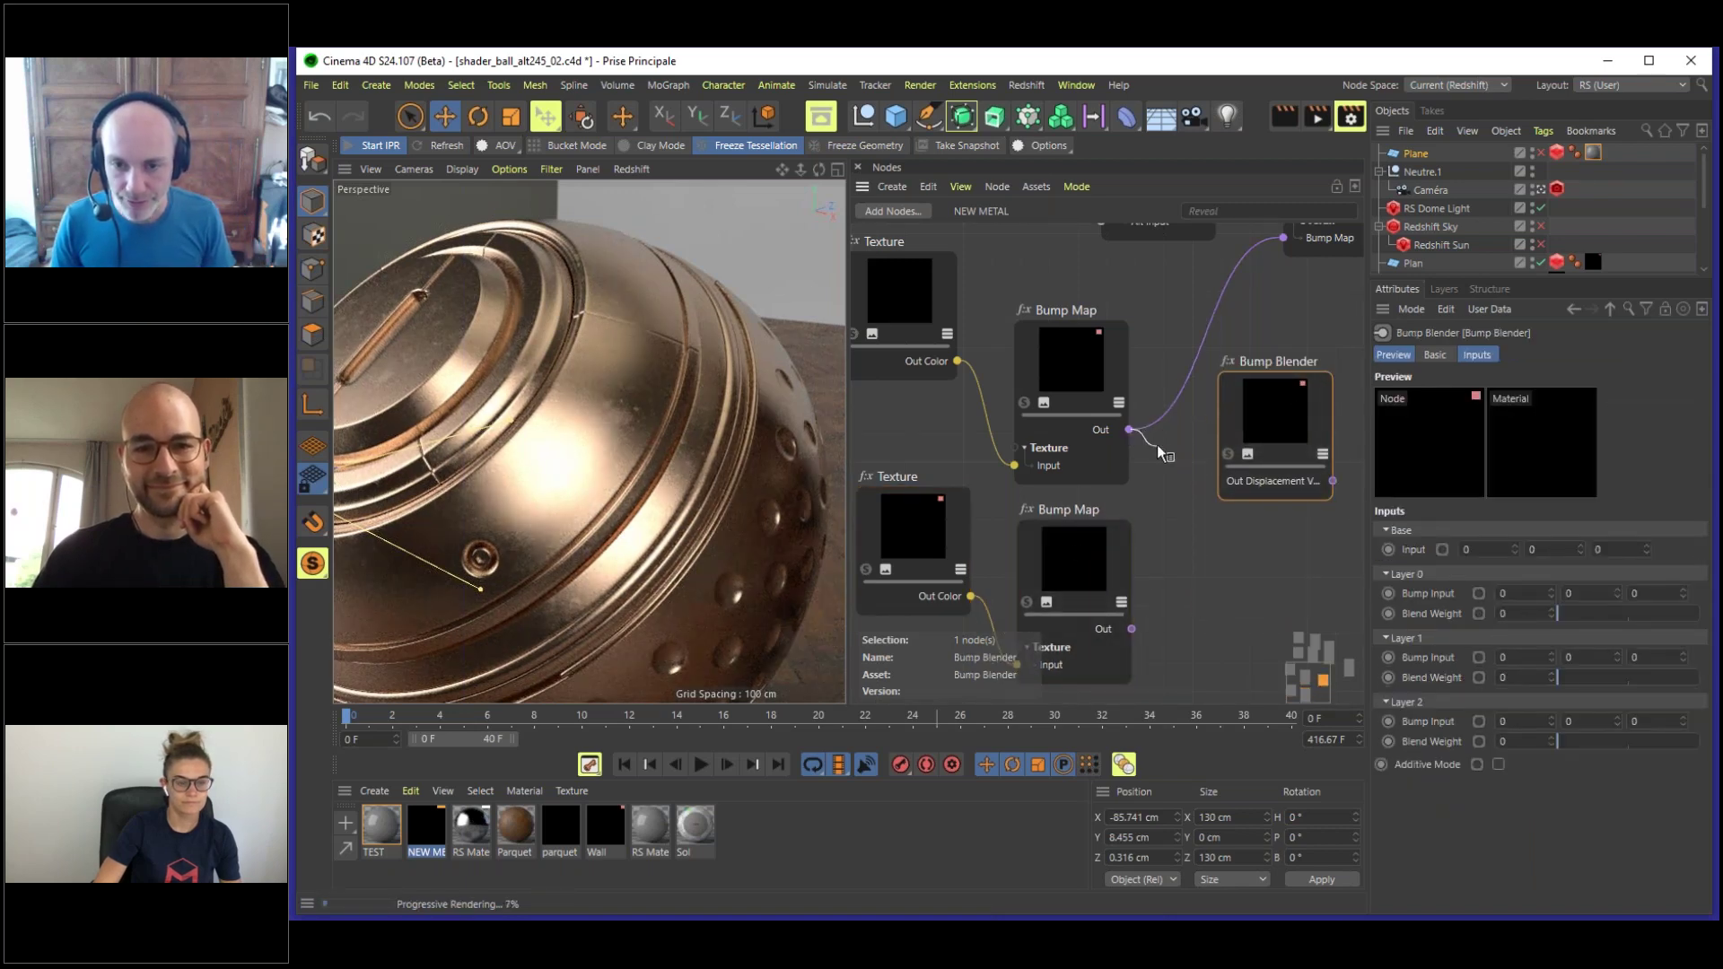
{"action": "left_click_drag", "start_coordinate": [1130, 431], "coordinate": [982, 358]}
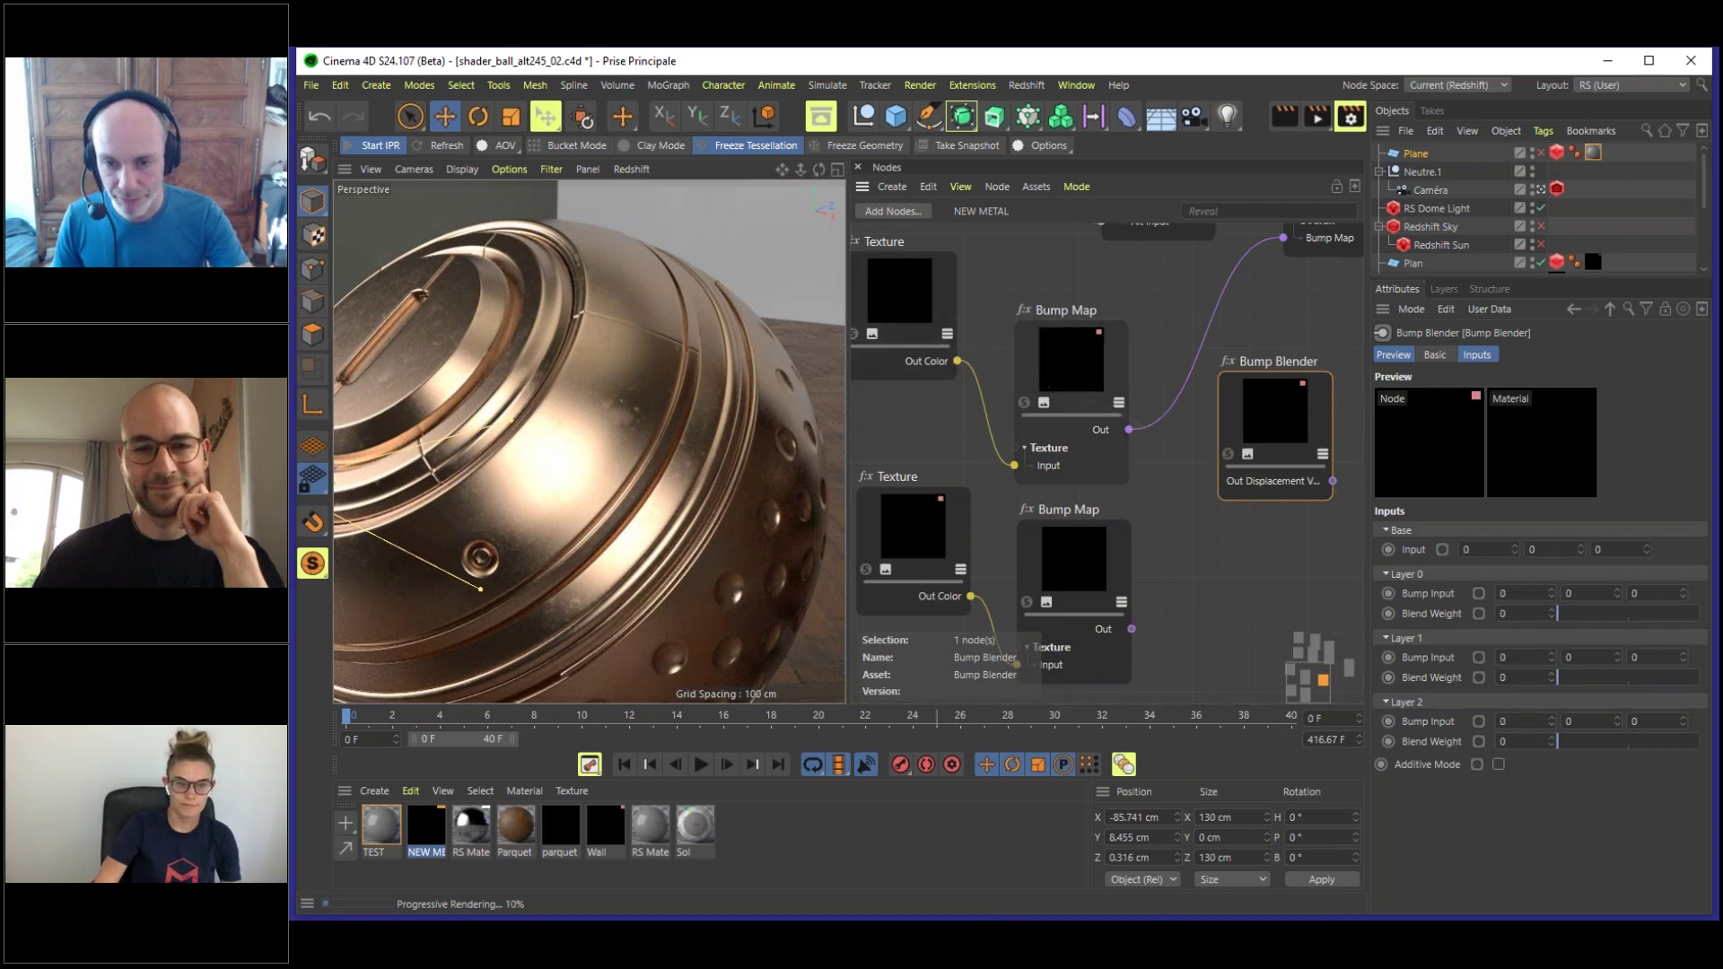
{"action": "left_click_drag", "start_coordinate": [1129, 429], "coordinate": [1368, 414]}
{"action": "left_click", "coordinate": [1127, 592]}
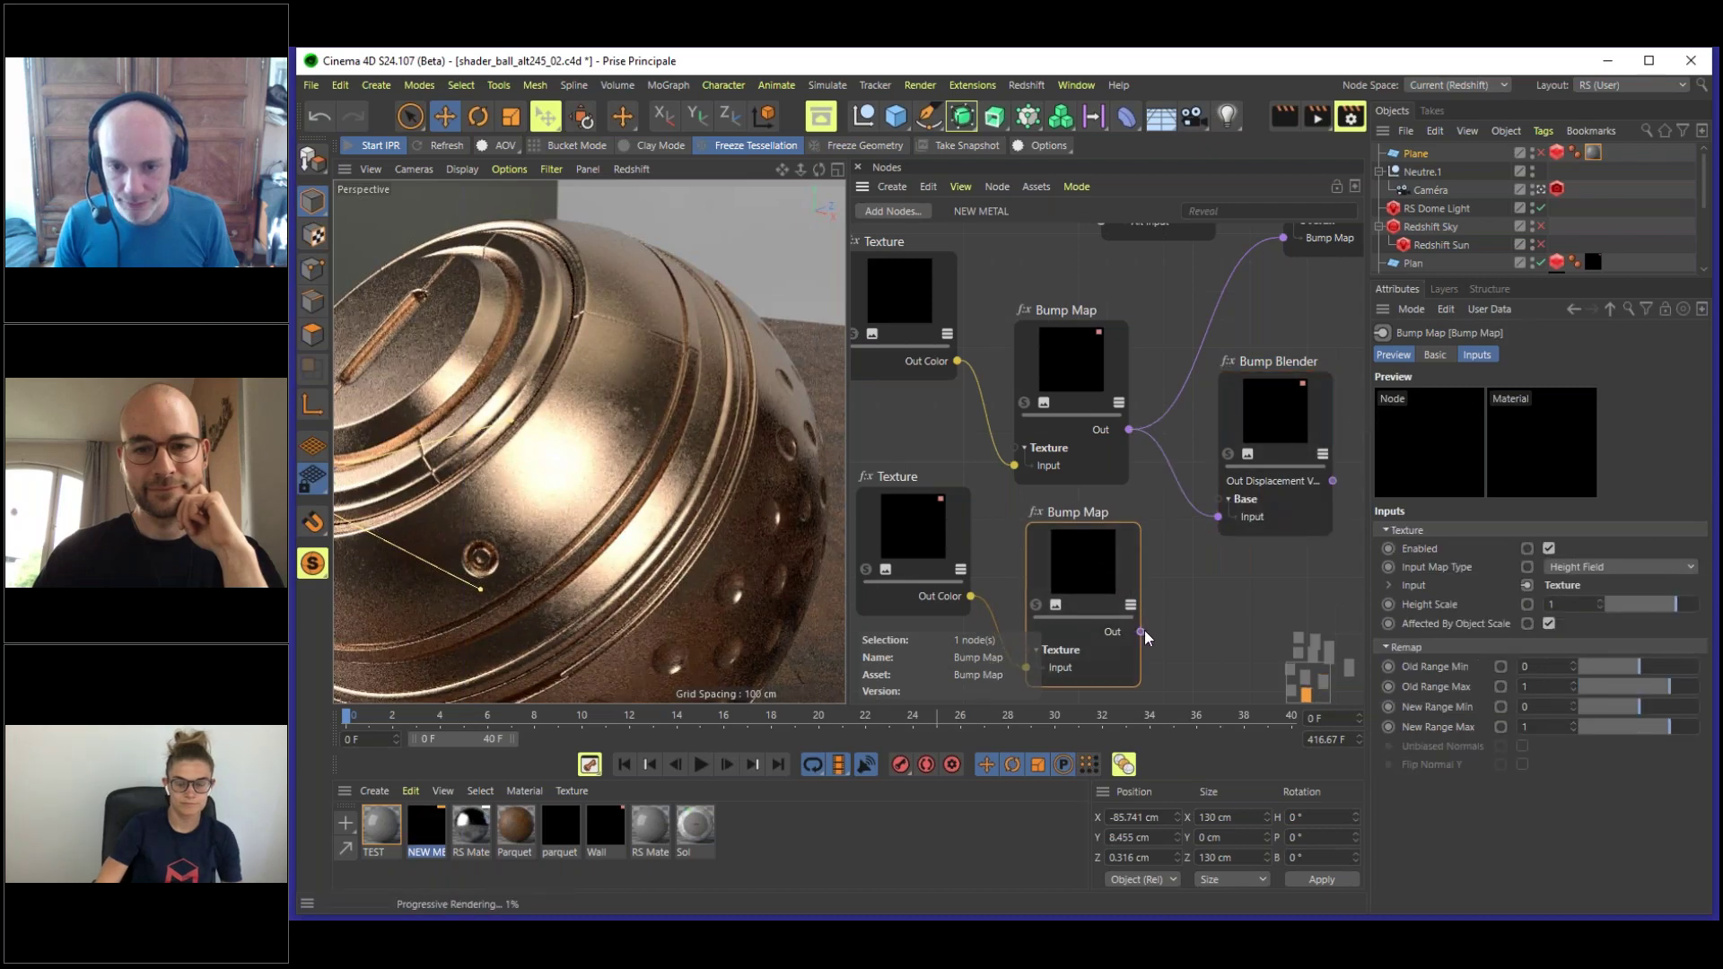
{"action": "left_click_drag", "start_coordinate": [1142, 630], "coordinate": [1387, 443]}
{"action": "left_click_drag", "start_coordinate": [1262, 424], "coordinate": [1248, 437]}
- Route the Bump Blender output into the material's Bump Map and set Layer 0 weight to 1
{"action": "middle_click_drag", "start_coordinate": [1357, 513], "coordinate": [1265, 564]}
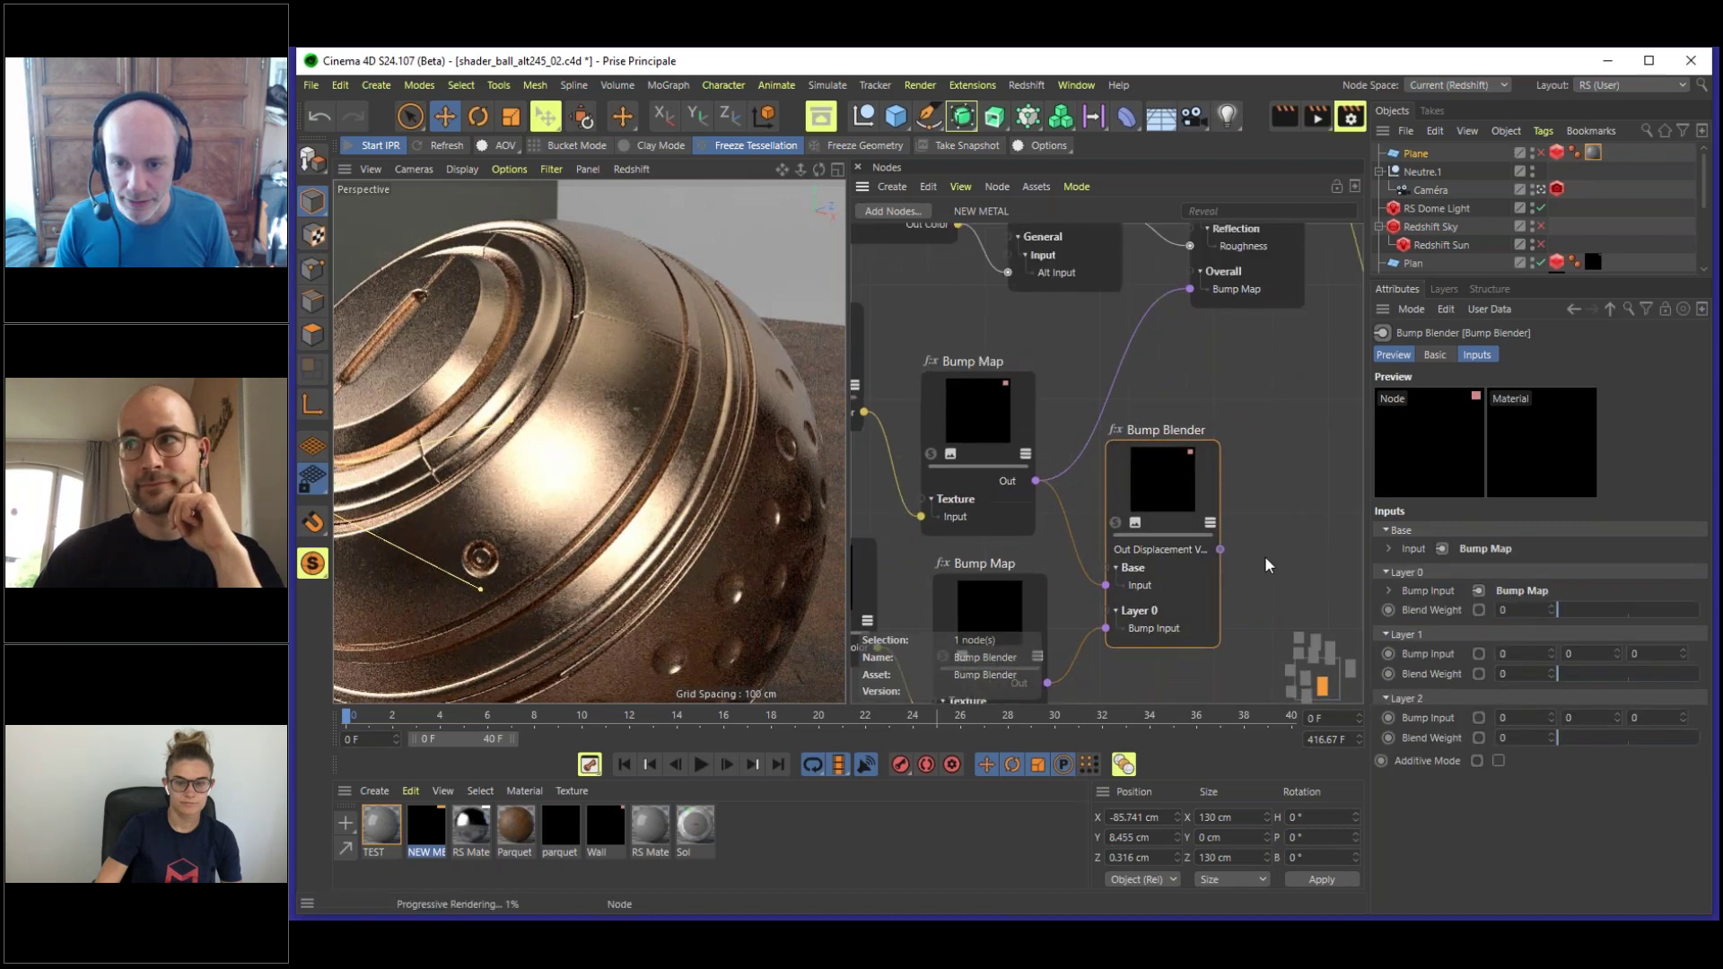
{"action": "left_click_drag", "start_coordinate": [1221, 549], "coordinate": [1190, 289]}
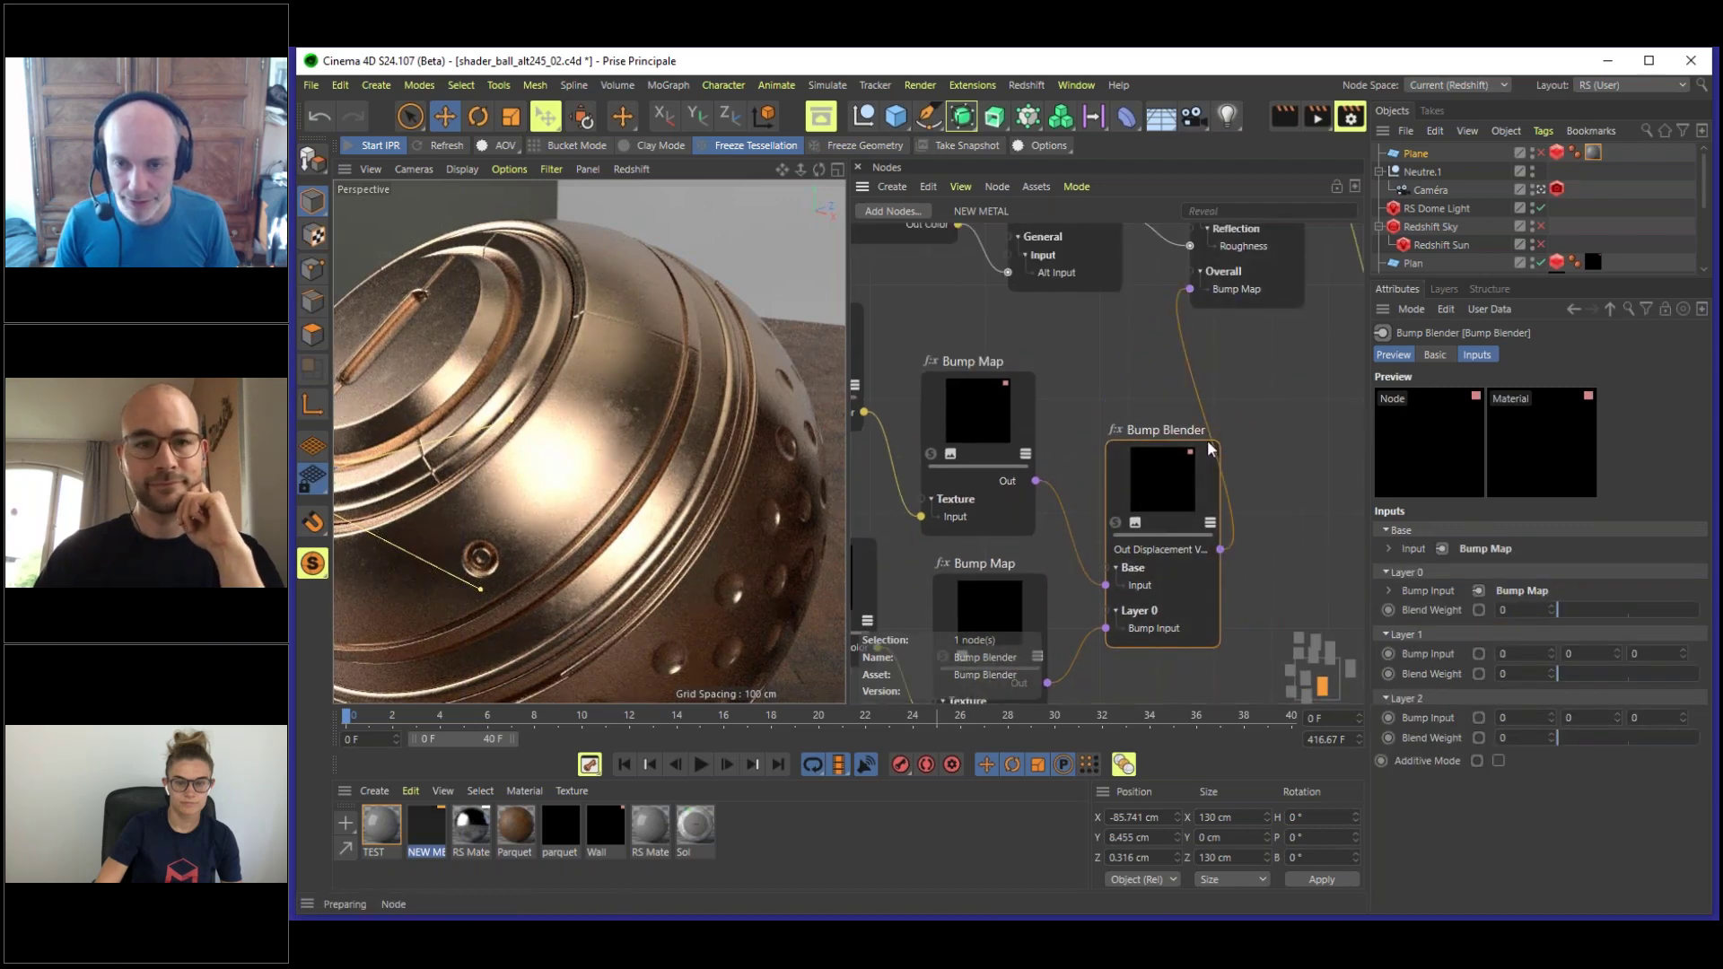
{"action": "left_click_drag", "start_coordinate": [1188, 450], "coordinate": [1177, 400]}
{"action": "middle_click_drag", "start_coordinate": [1253, 476], "coordinate": [1314, 433]}
{"action": "left_click_drag", "start_coordinate": [1210, 449], "coordinate": [1189, 459]}
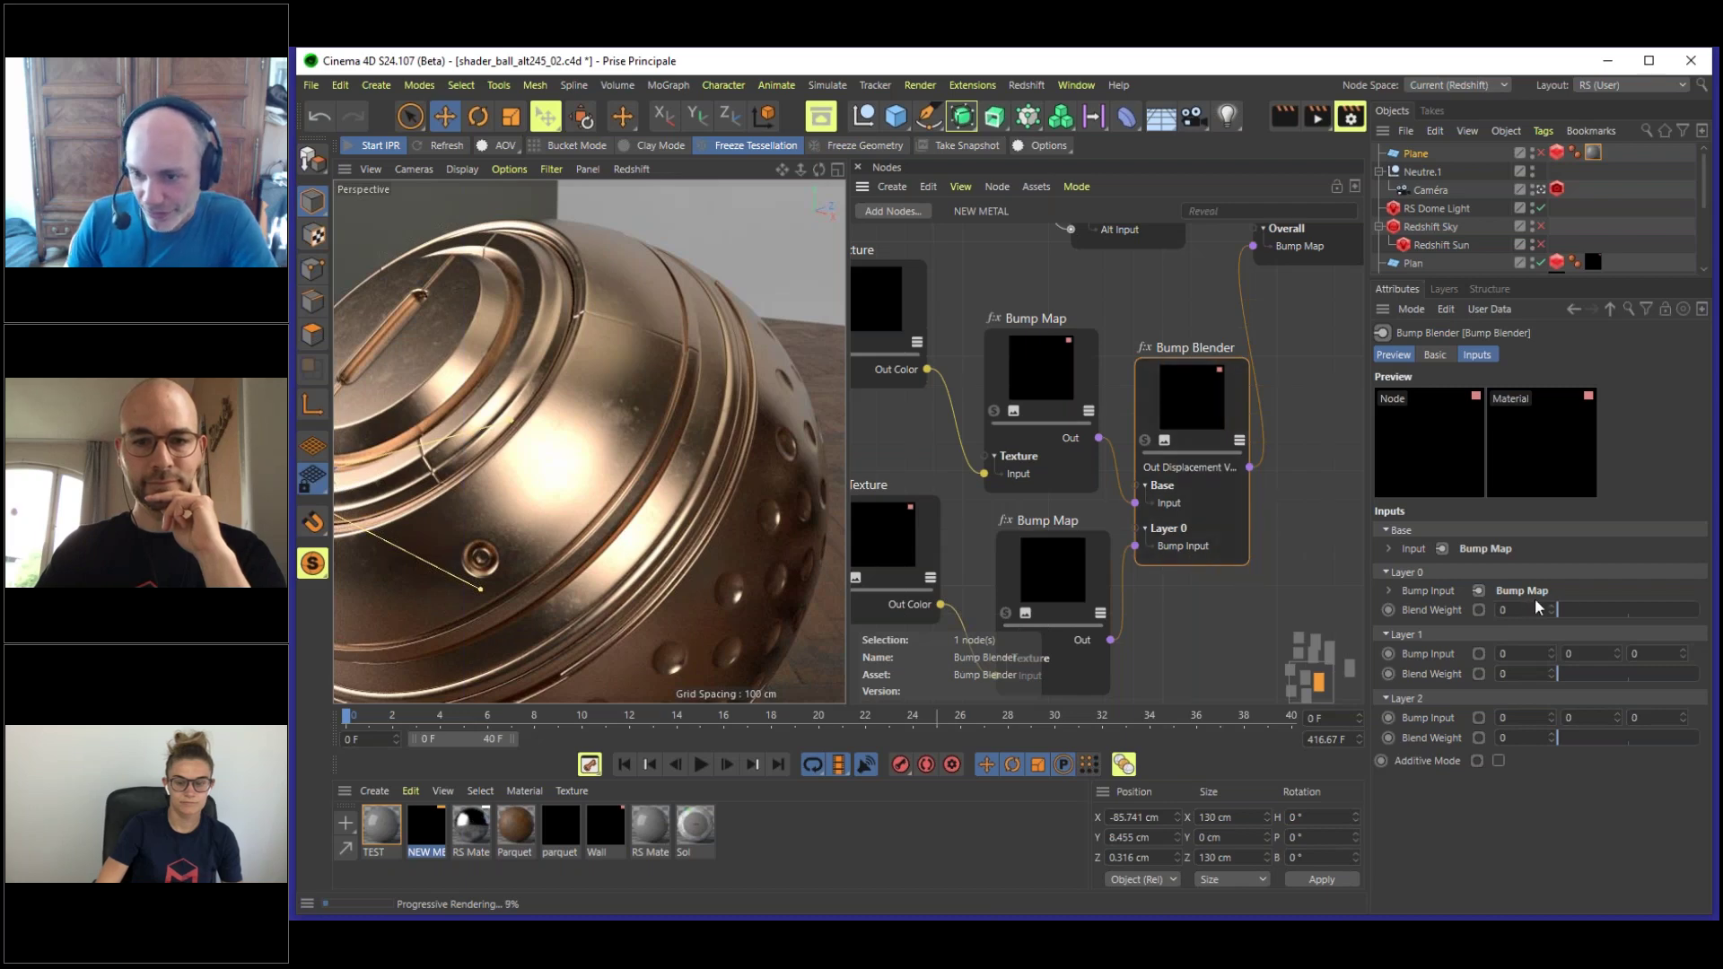
{"action": "left_click_drag", "start_coordinate": [1570, 609], "coordinate": [1696, 609]}
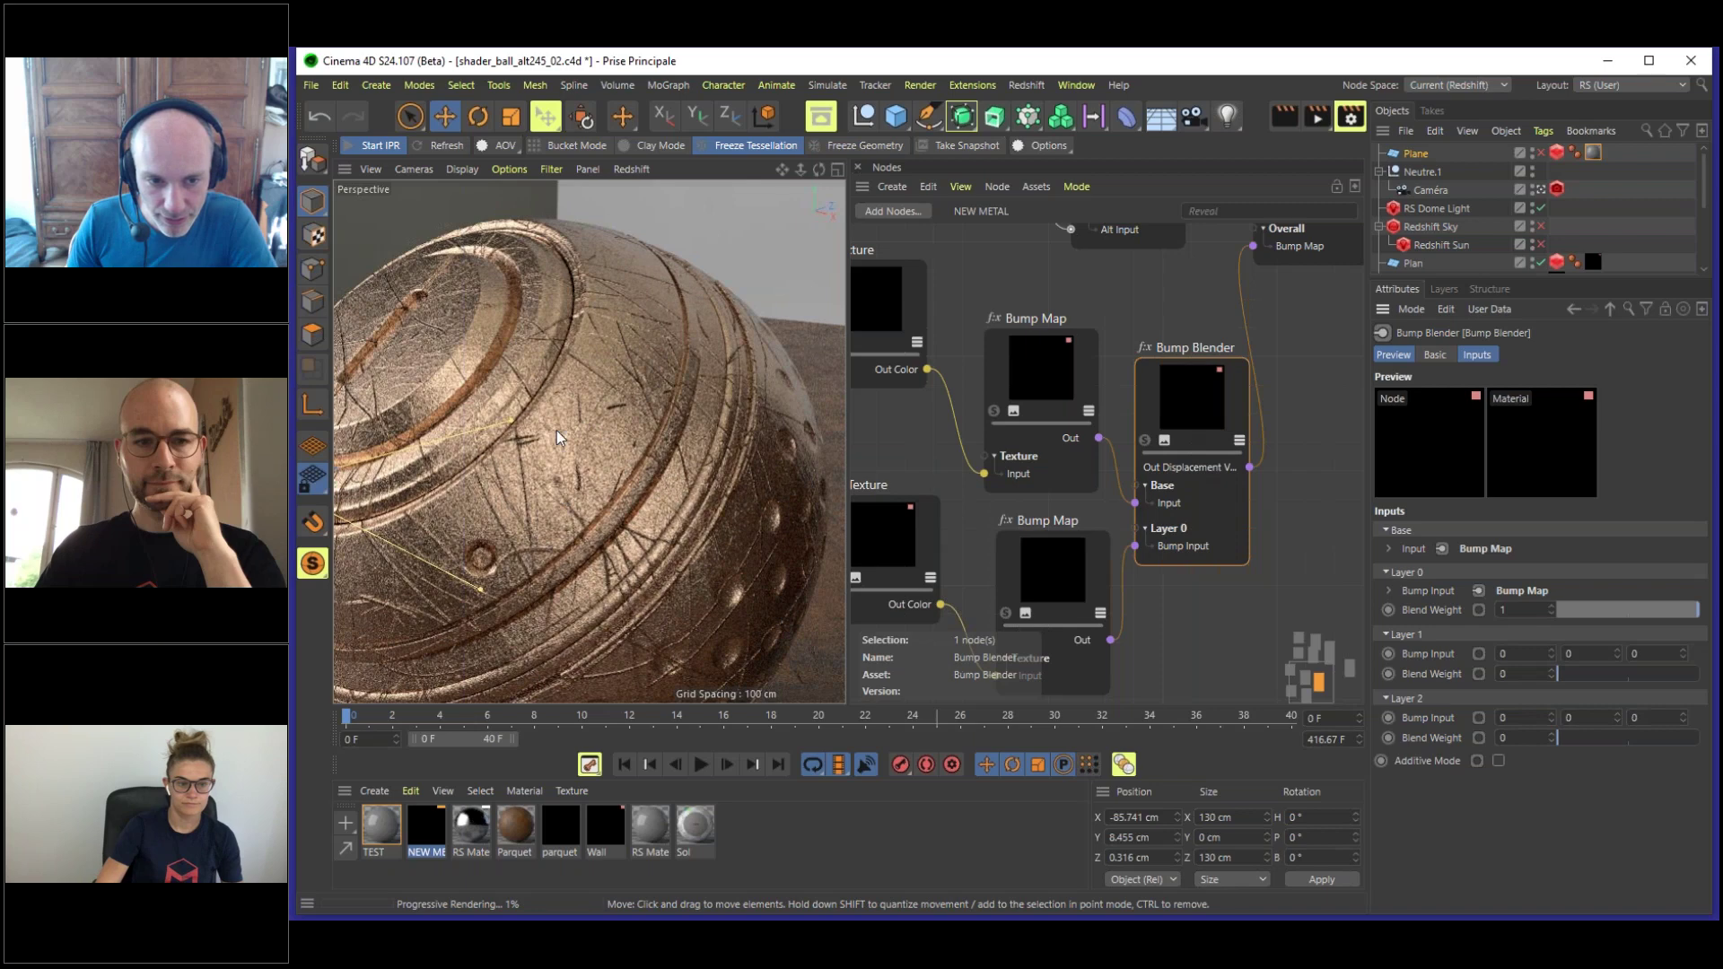
- Set the scratch texture's UV scale to 3 in both U and V
{"action": "middle_click_drag", "start_coordinate": [1170, 587], "coordinate": [1233, 521]}
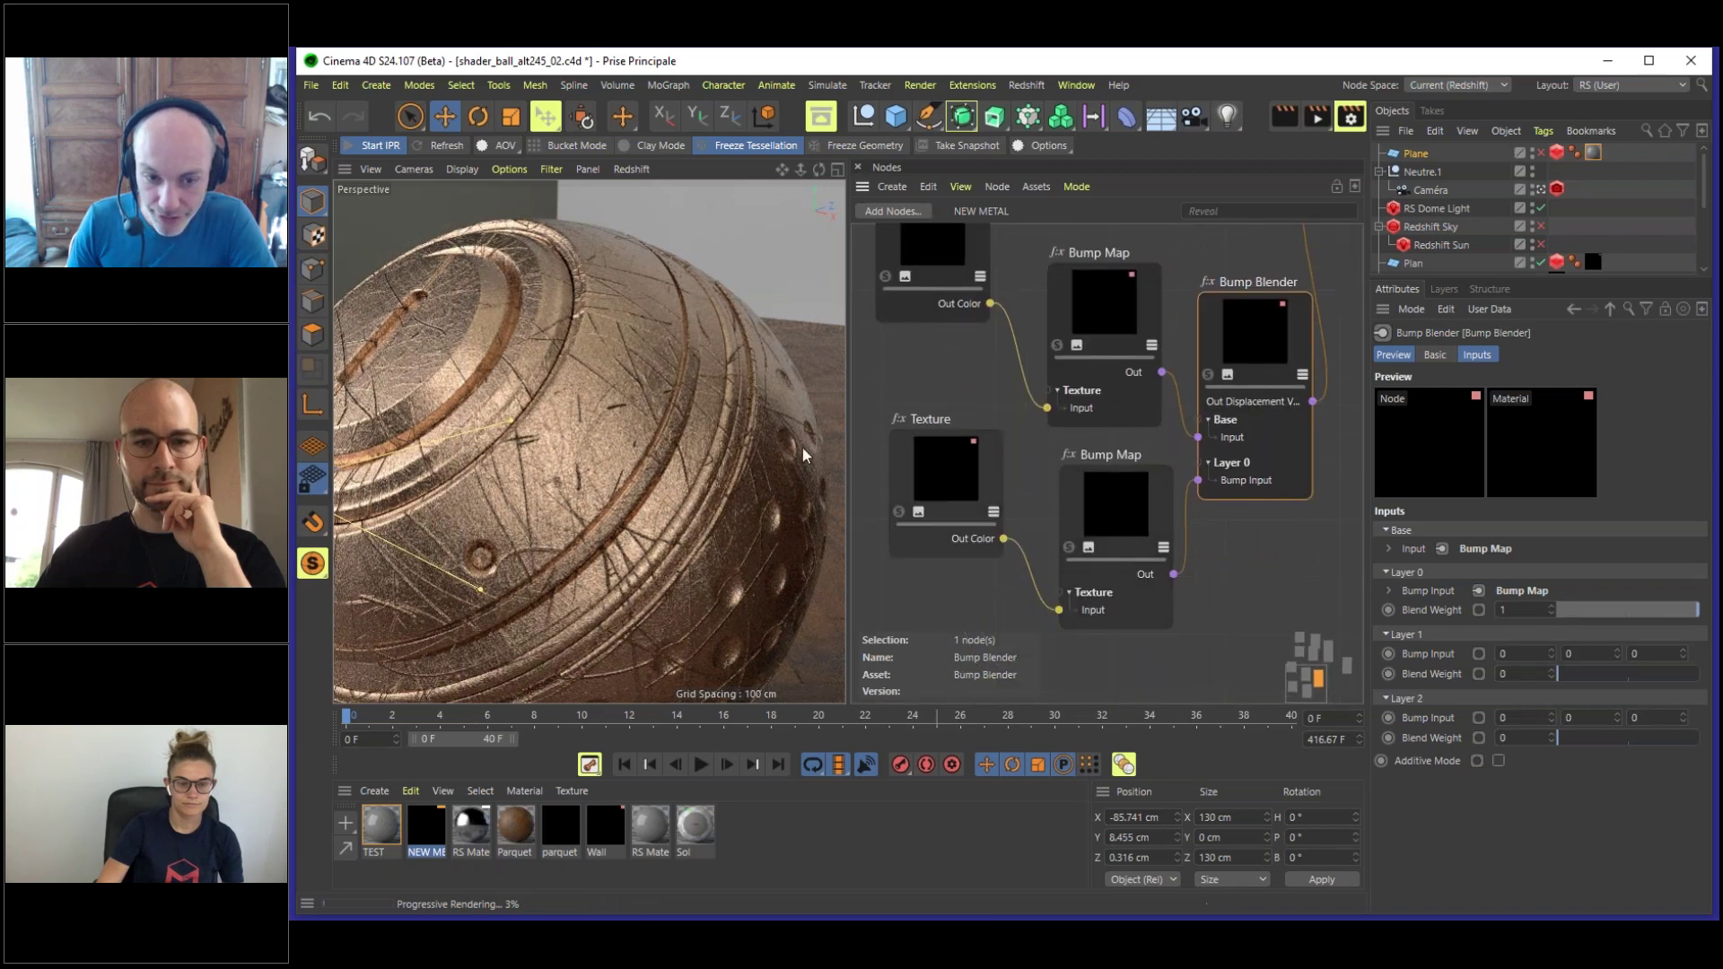
{"action": "left_click", "coordinate": [923, 431]}
{"action": "left_click_drag", "start_coordinate": [924, 430], "coordinate": [912, 441]}
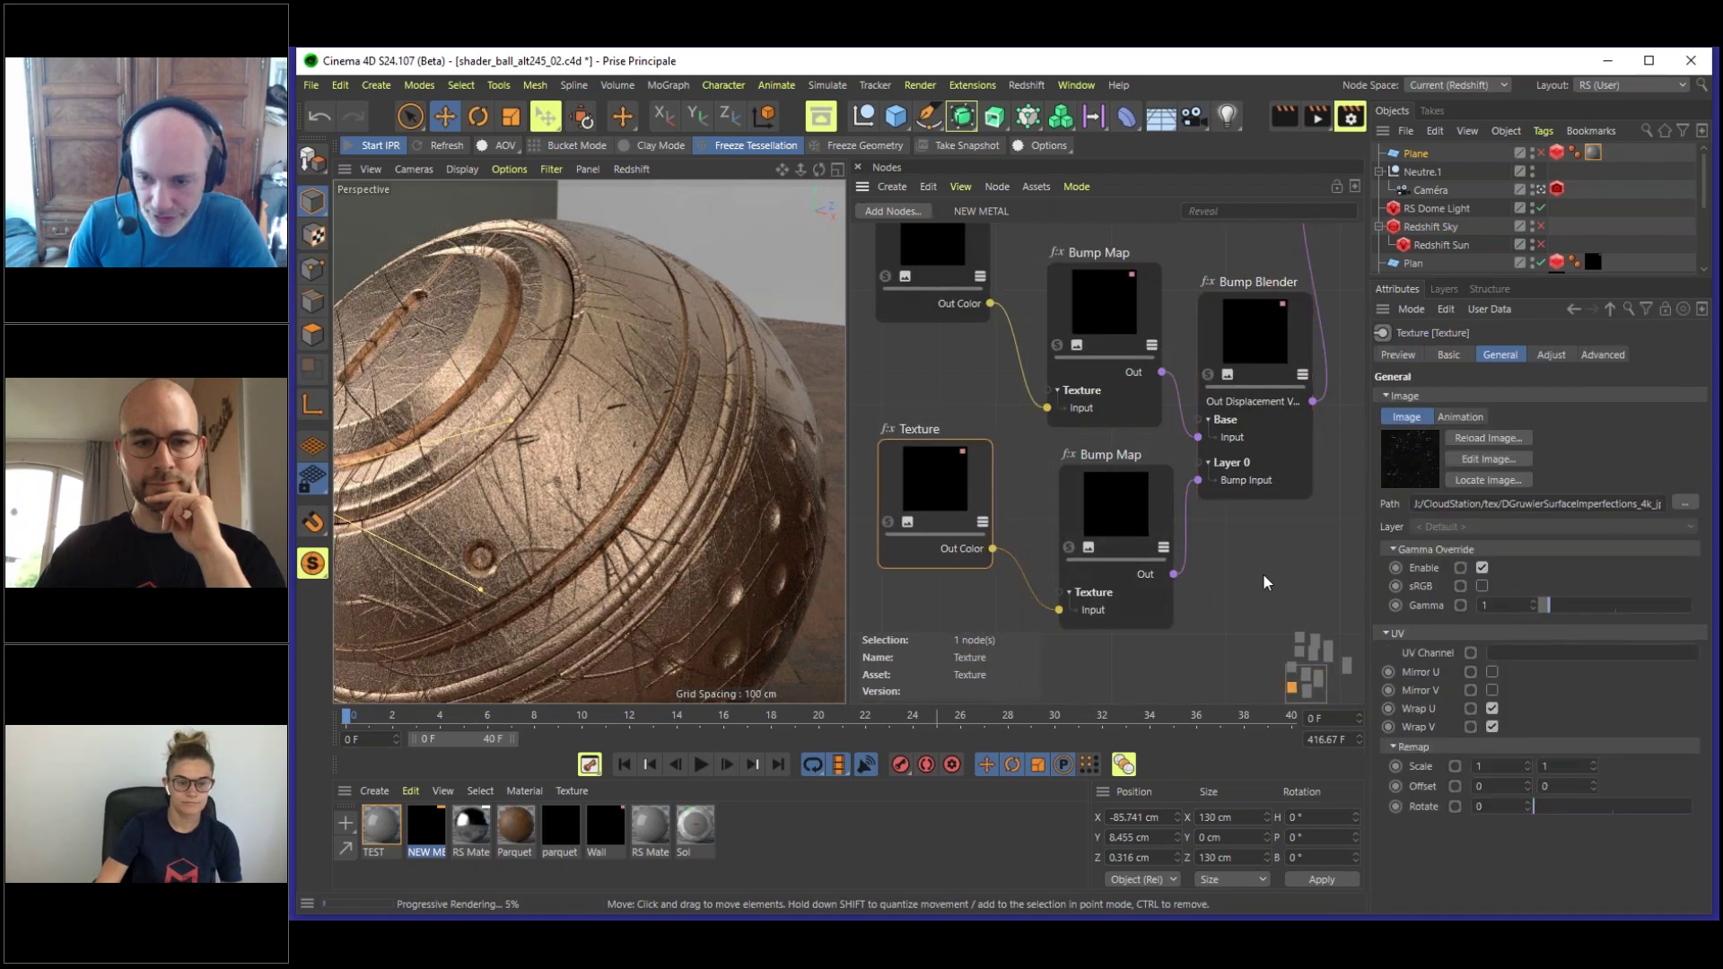
{"action": "left_click", "coordinate": [1481, 766]}
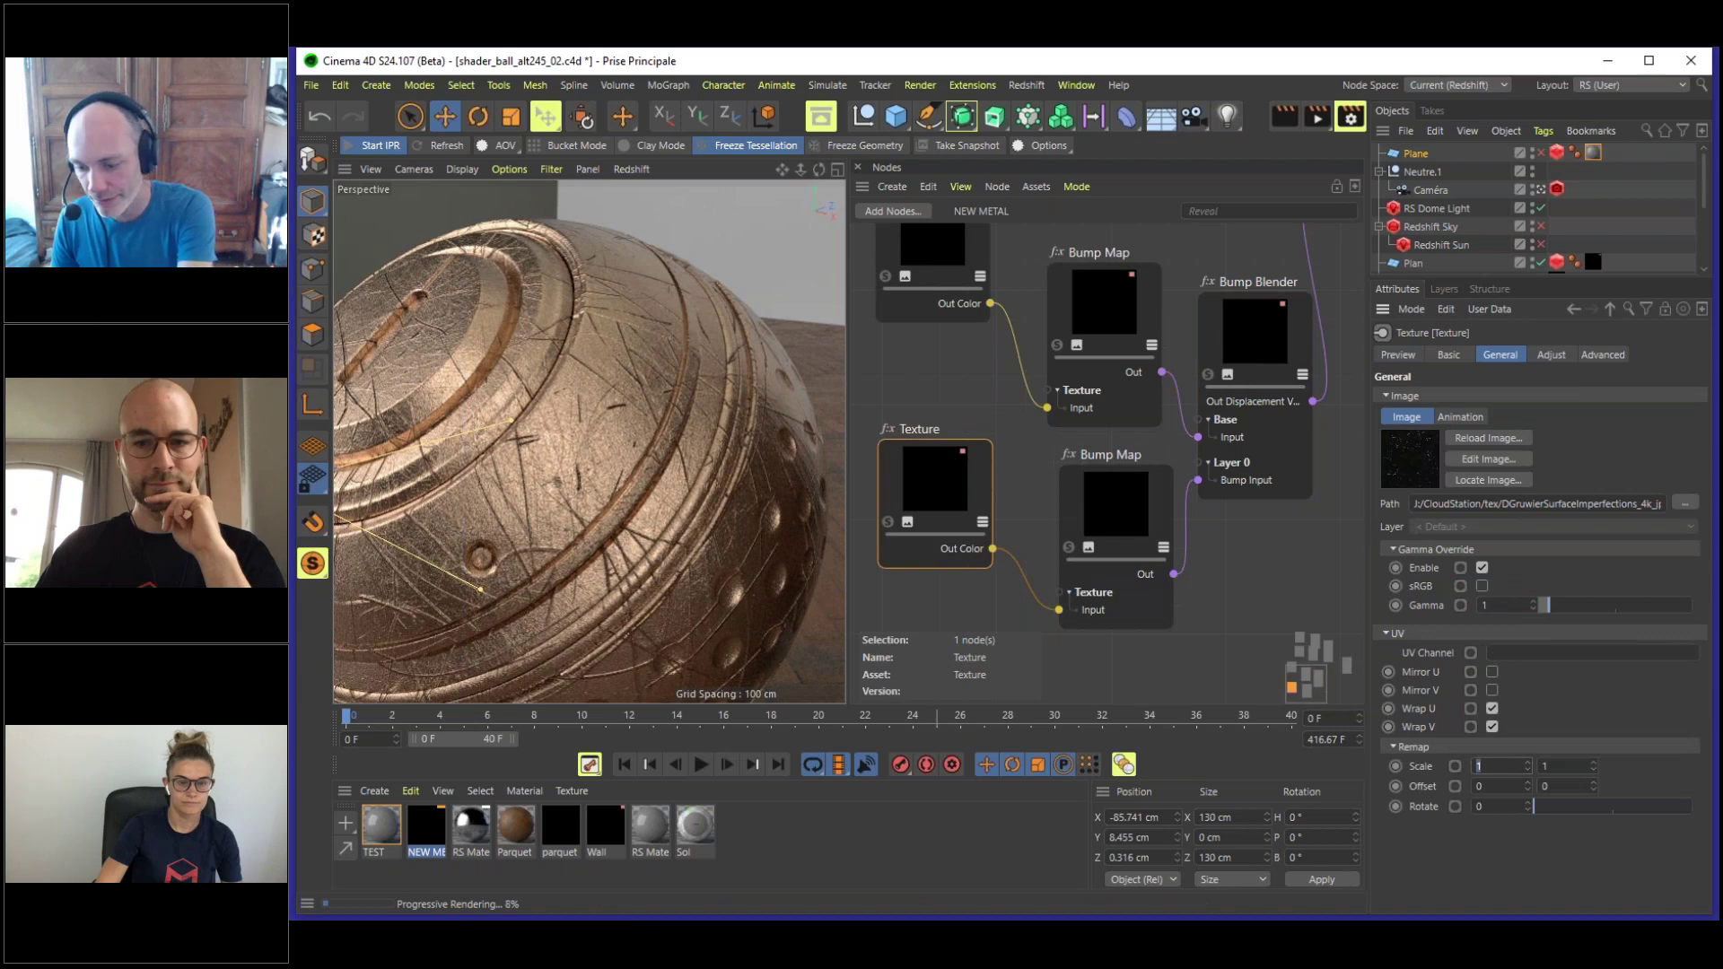
{"action": "key", "text": "Tab"}
{"action": "type", "text": "3"}
{"action": "key", "text": "Return"}
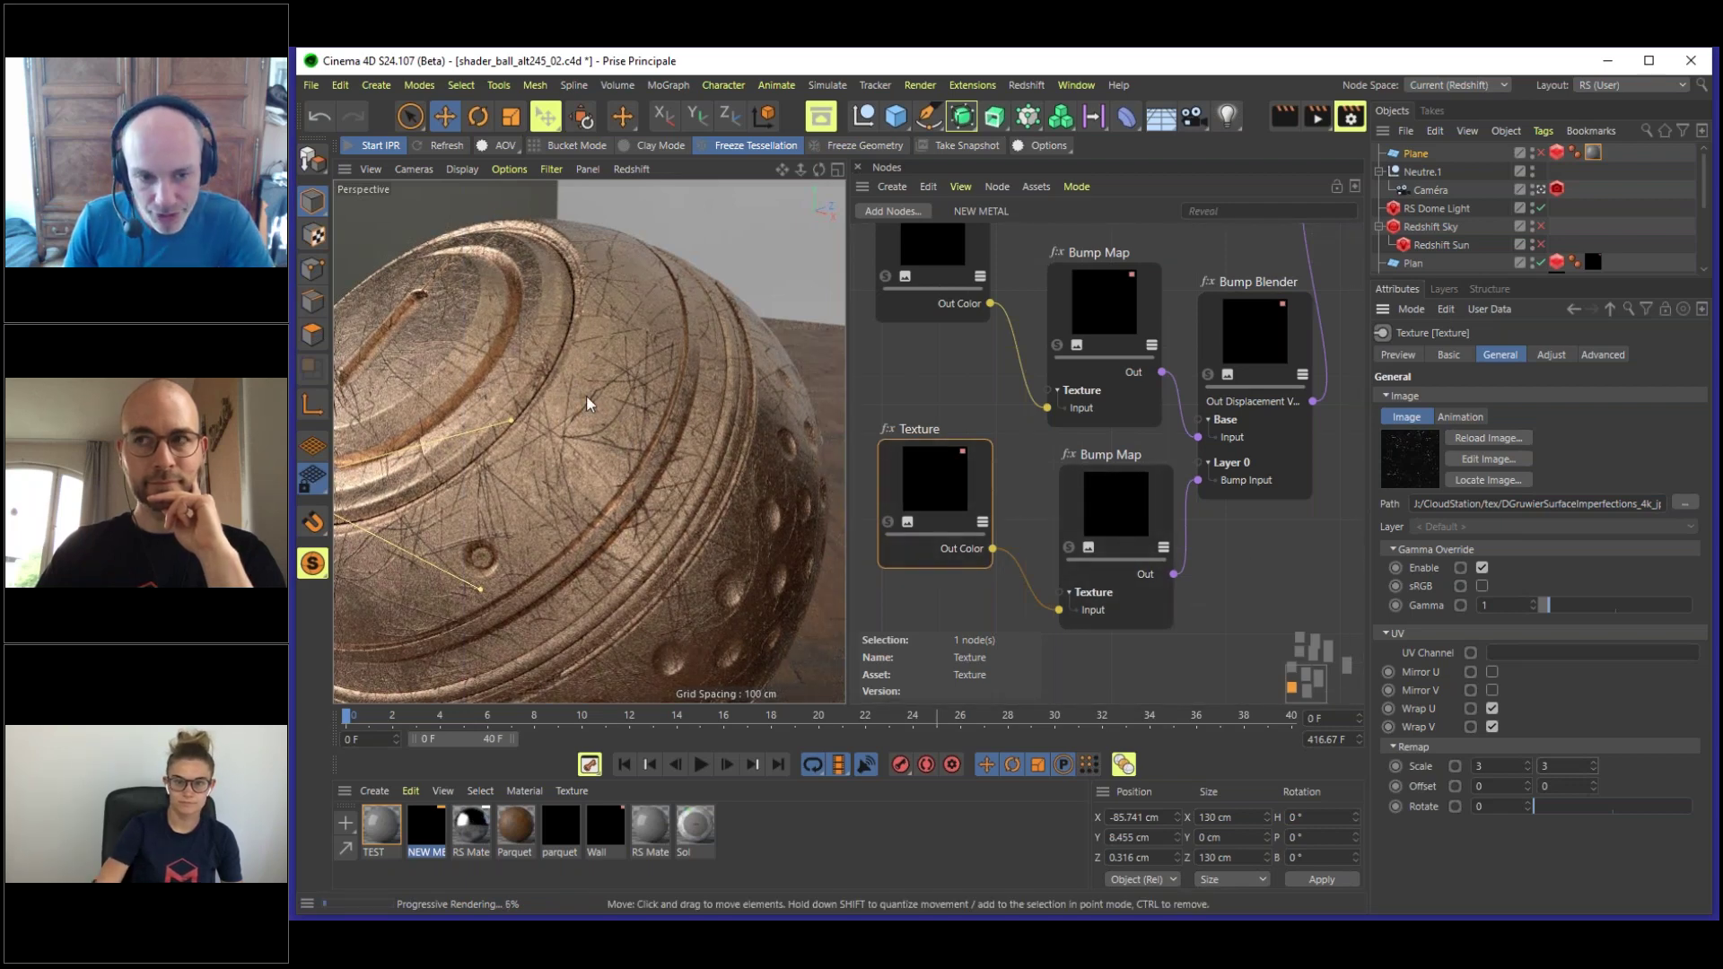
- Set the scratch Bump Map's Height Scale to -0.04, then select the Bump Blender
{"action": "left_click", "coordinate": [1113, 481]}
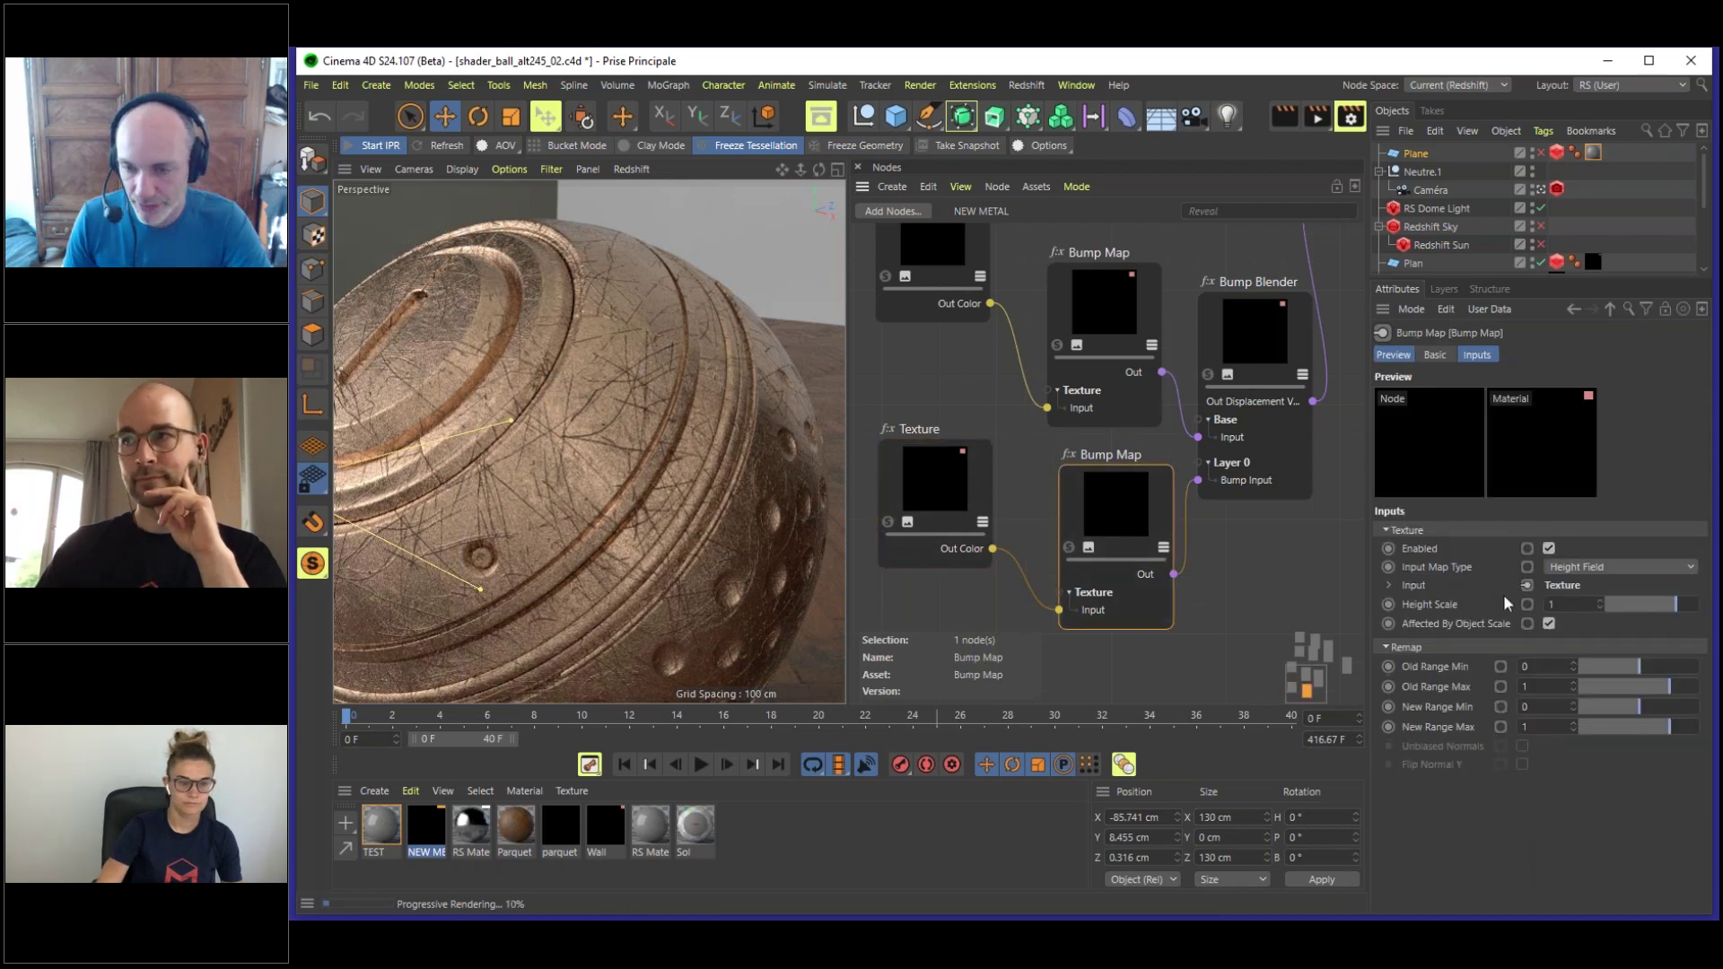
{"action": "left_click", "coordinate": [1656, 604]}
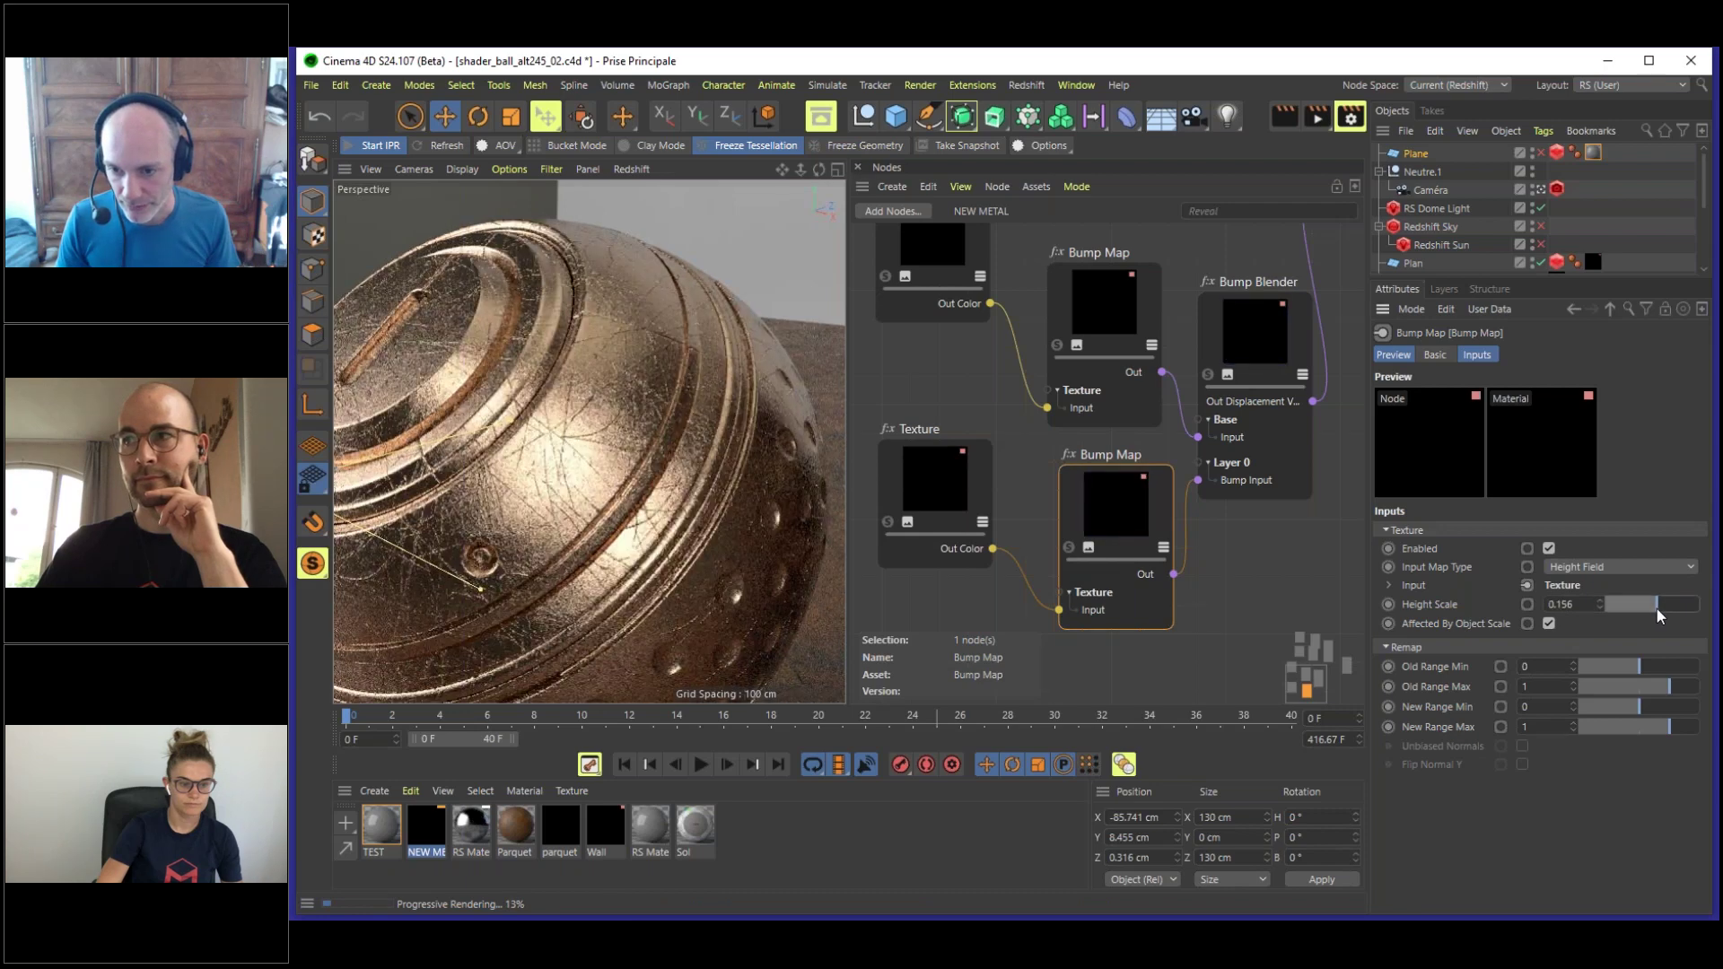
{"action": "left_click", "coordinate": [1653, 608]}
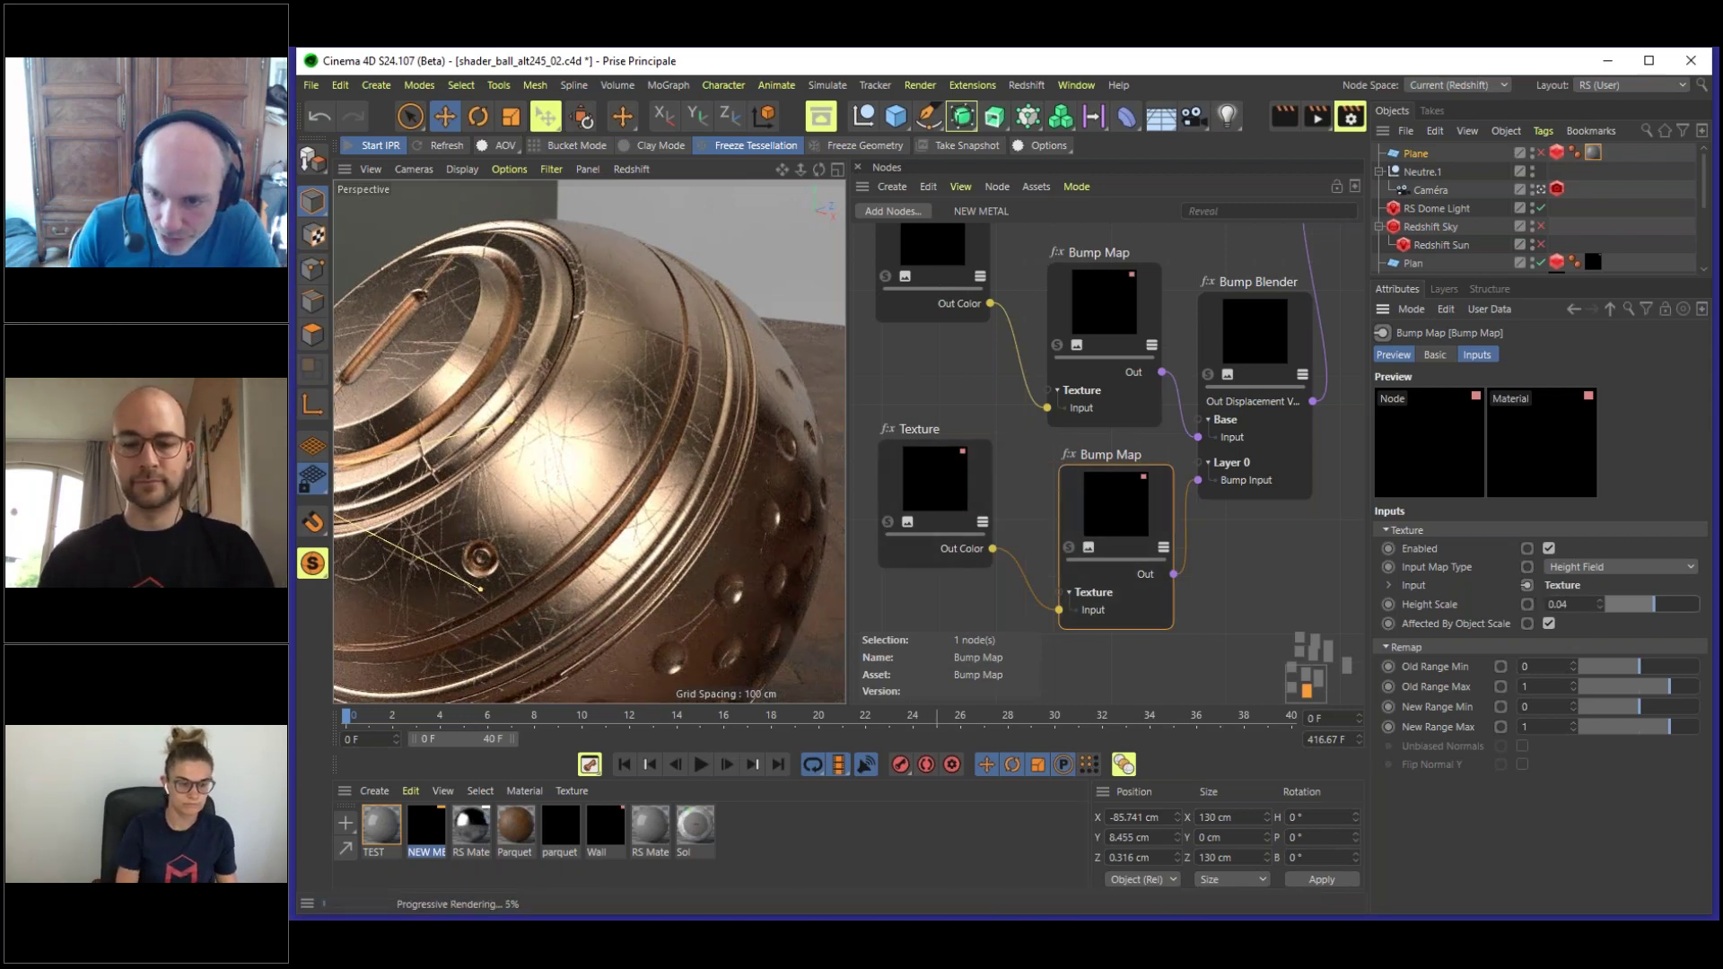
{"action": "left_click", "coordinate": [1550, 604]}
{"action": "type", "text": "-"}
{"action": "key", "text": "Return"}
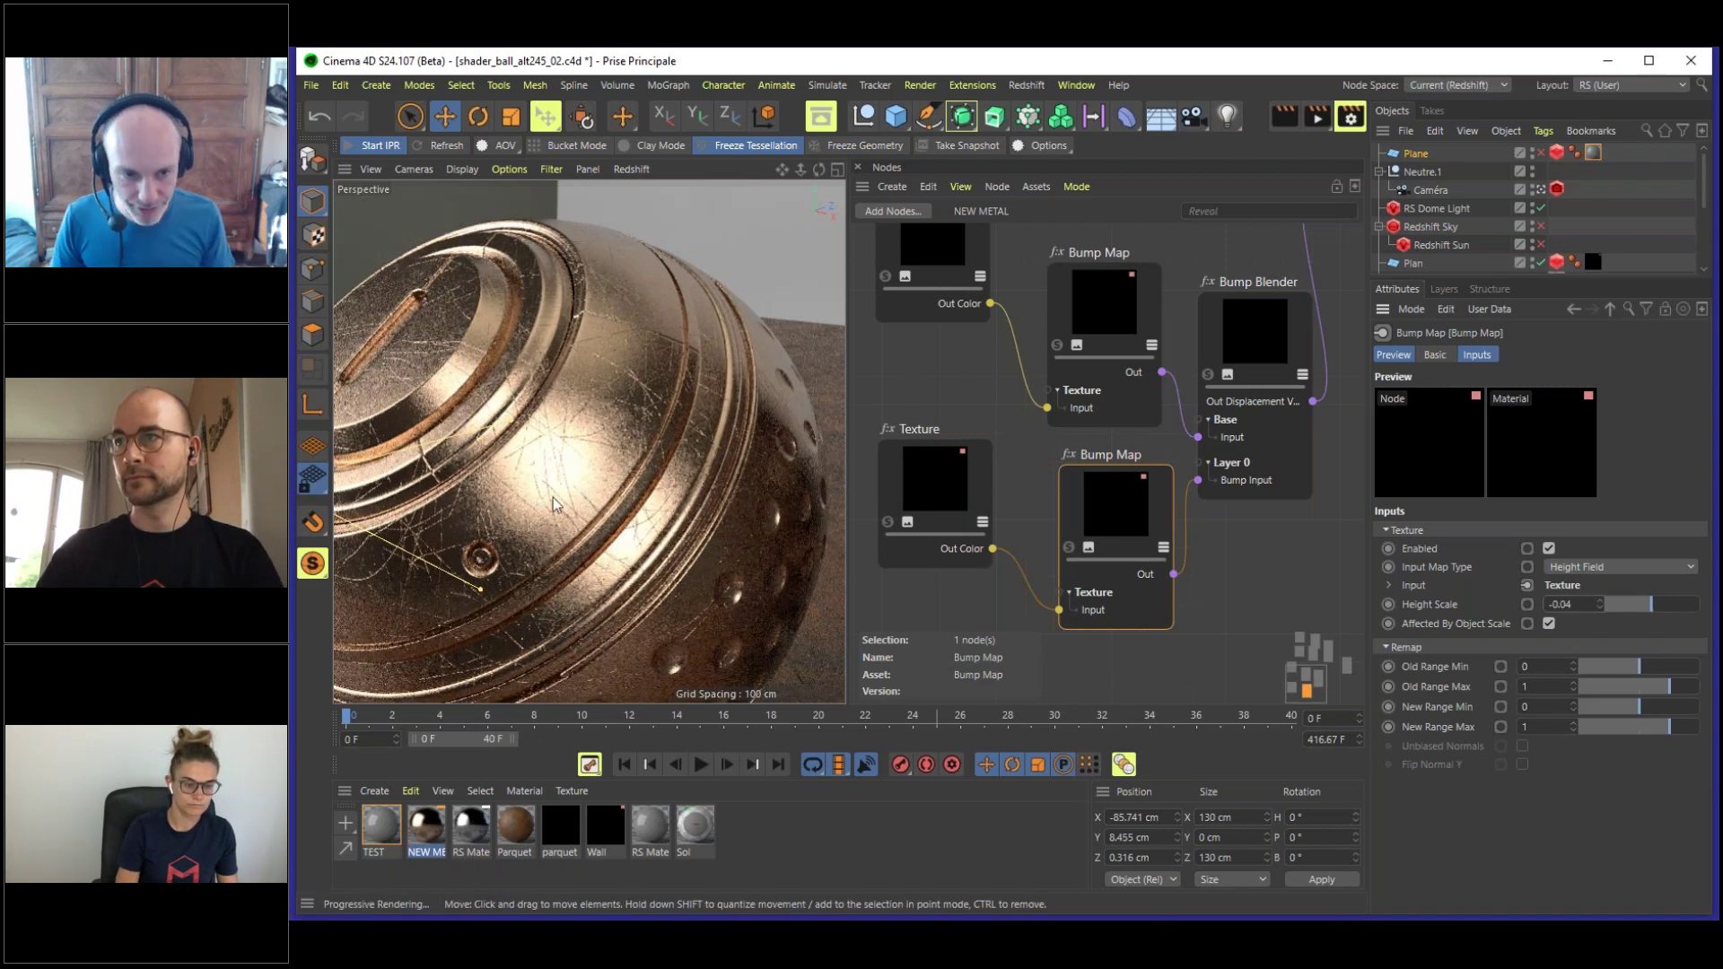
{"action": "left_click", "coordinate": [1253, 330]}
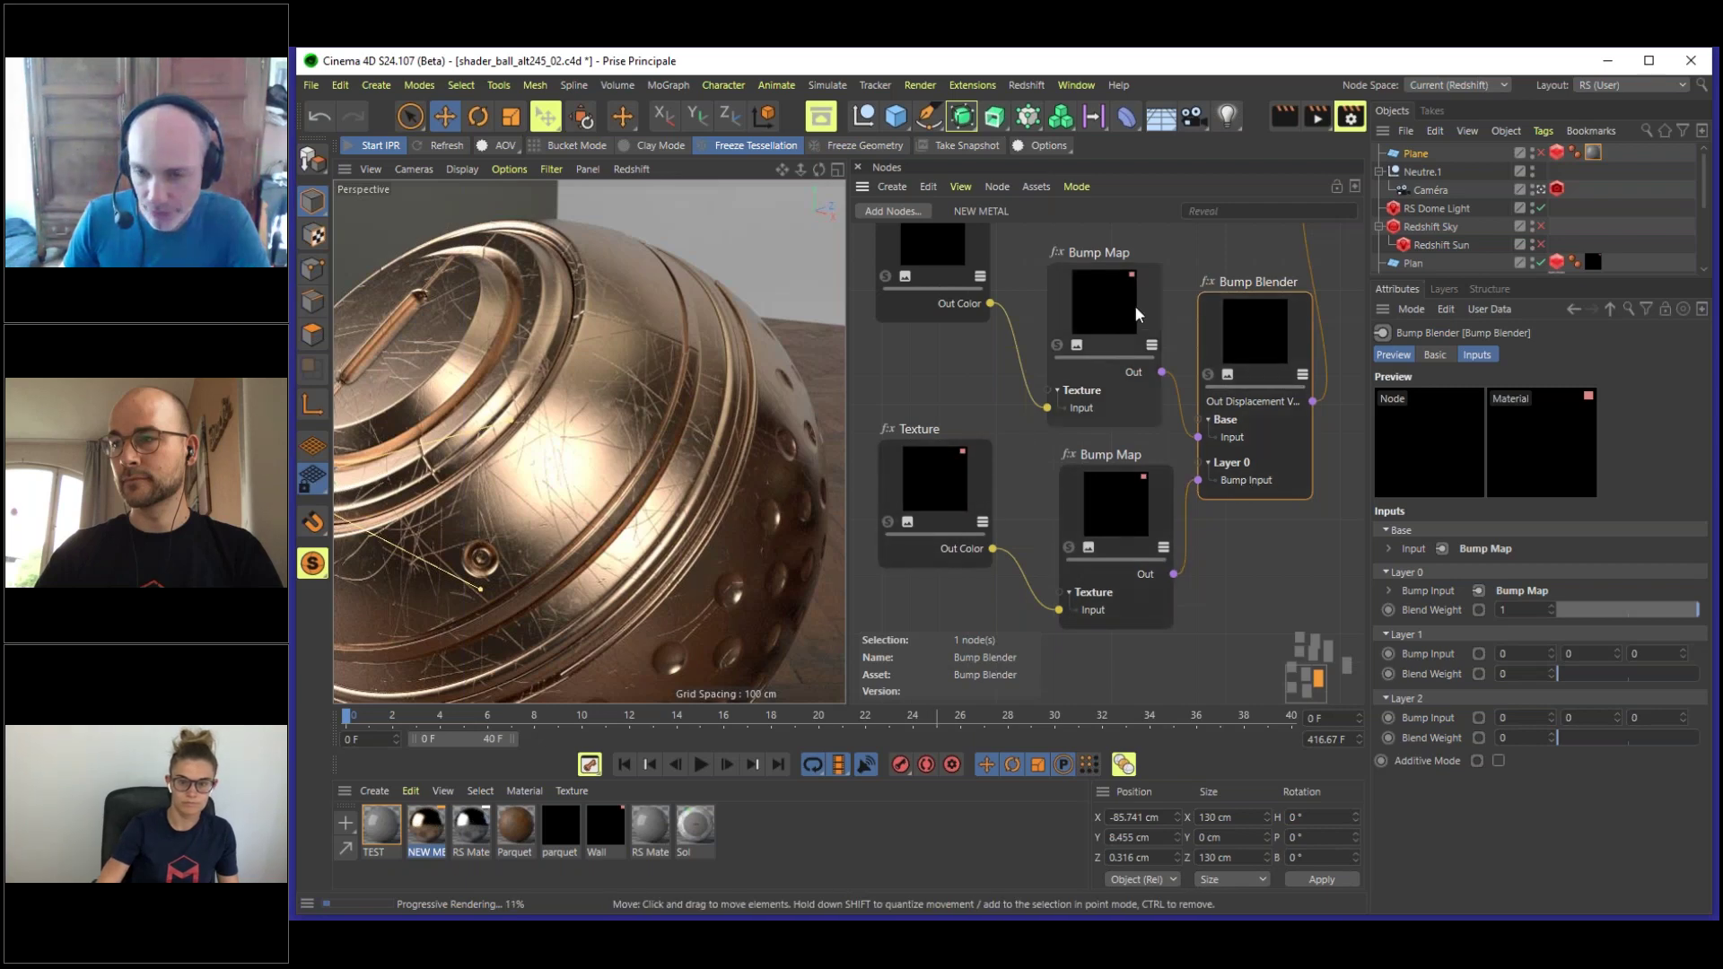
- Turn on Additive Mode in the Bump Blender
{"action": "left_click_drag", "start_coordinate": [1091, 280], "coordinate": [1071, 280]}
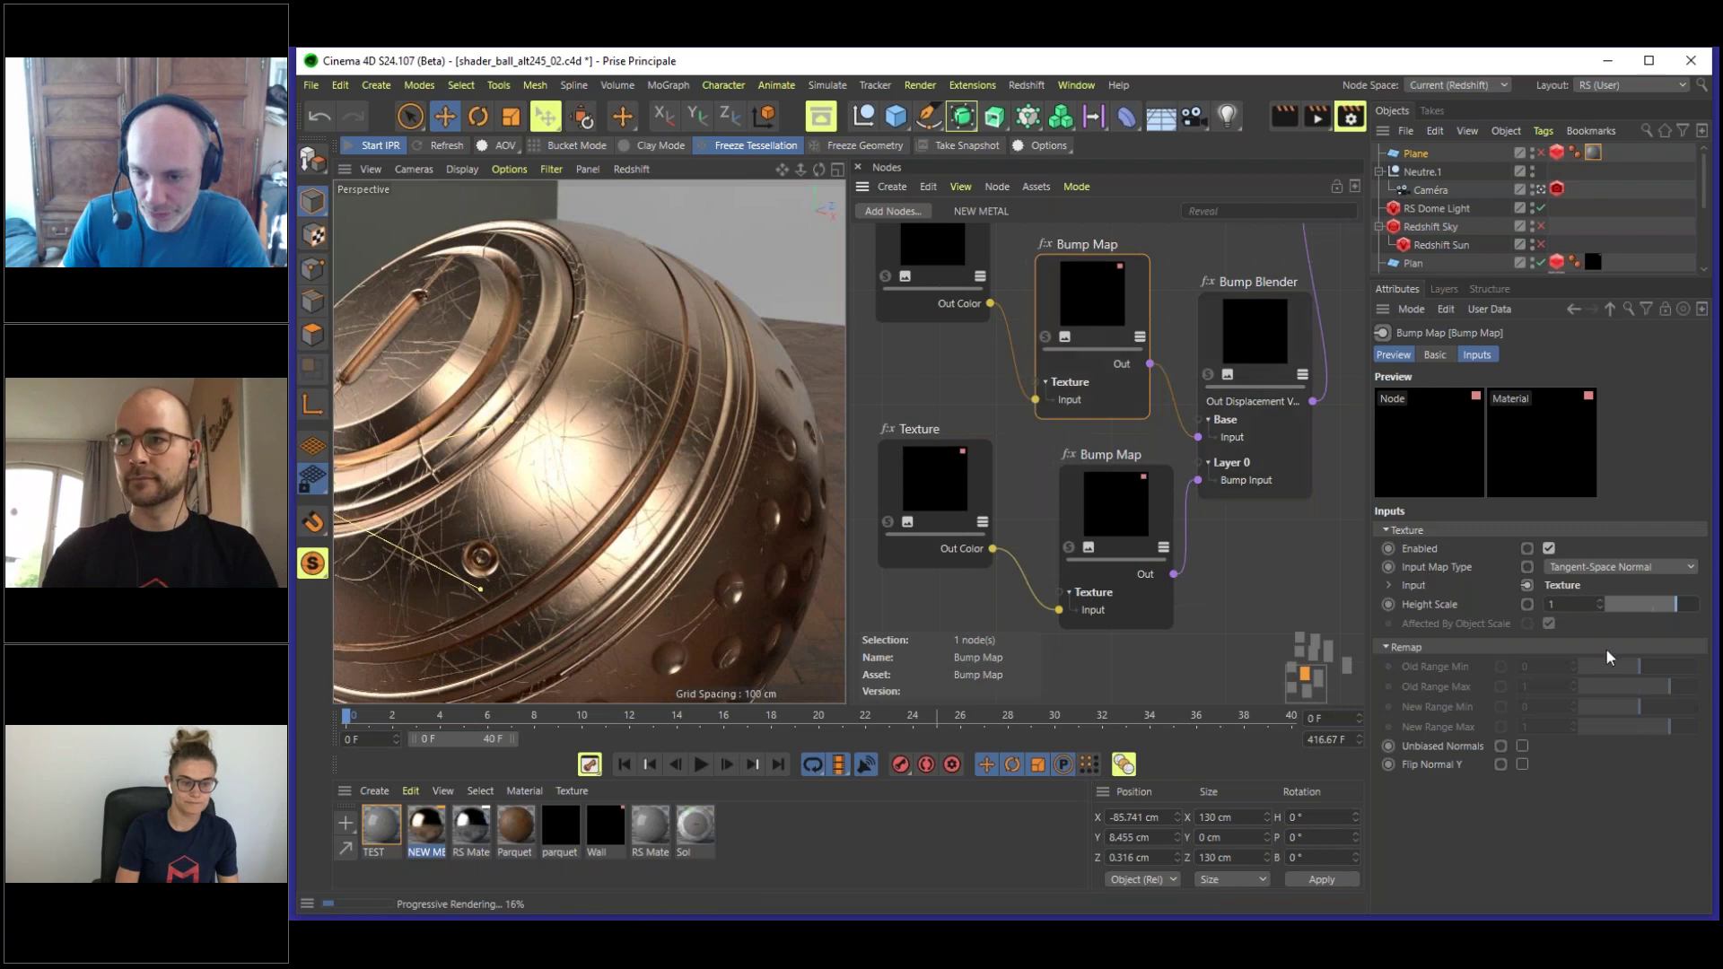
{"action": "left_click", "coordinate": [1251, 330]}
{"action": "left_click", "coordinate": [1499, 762]}
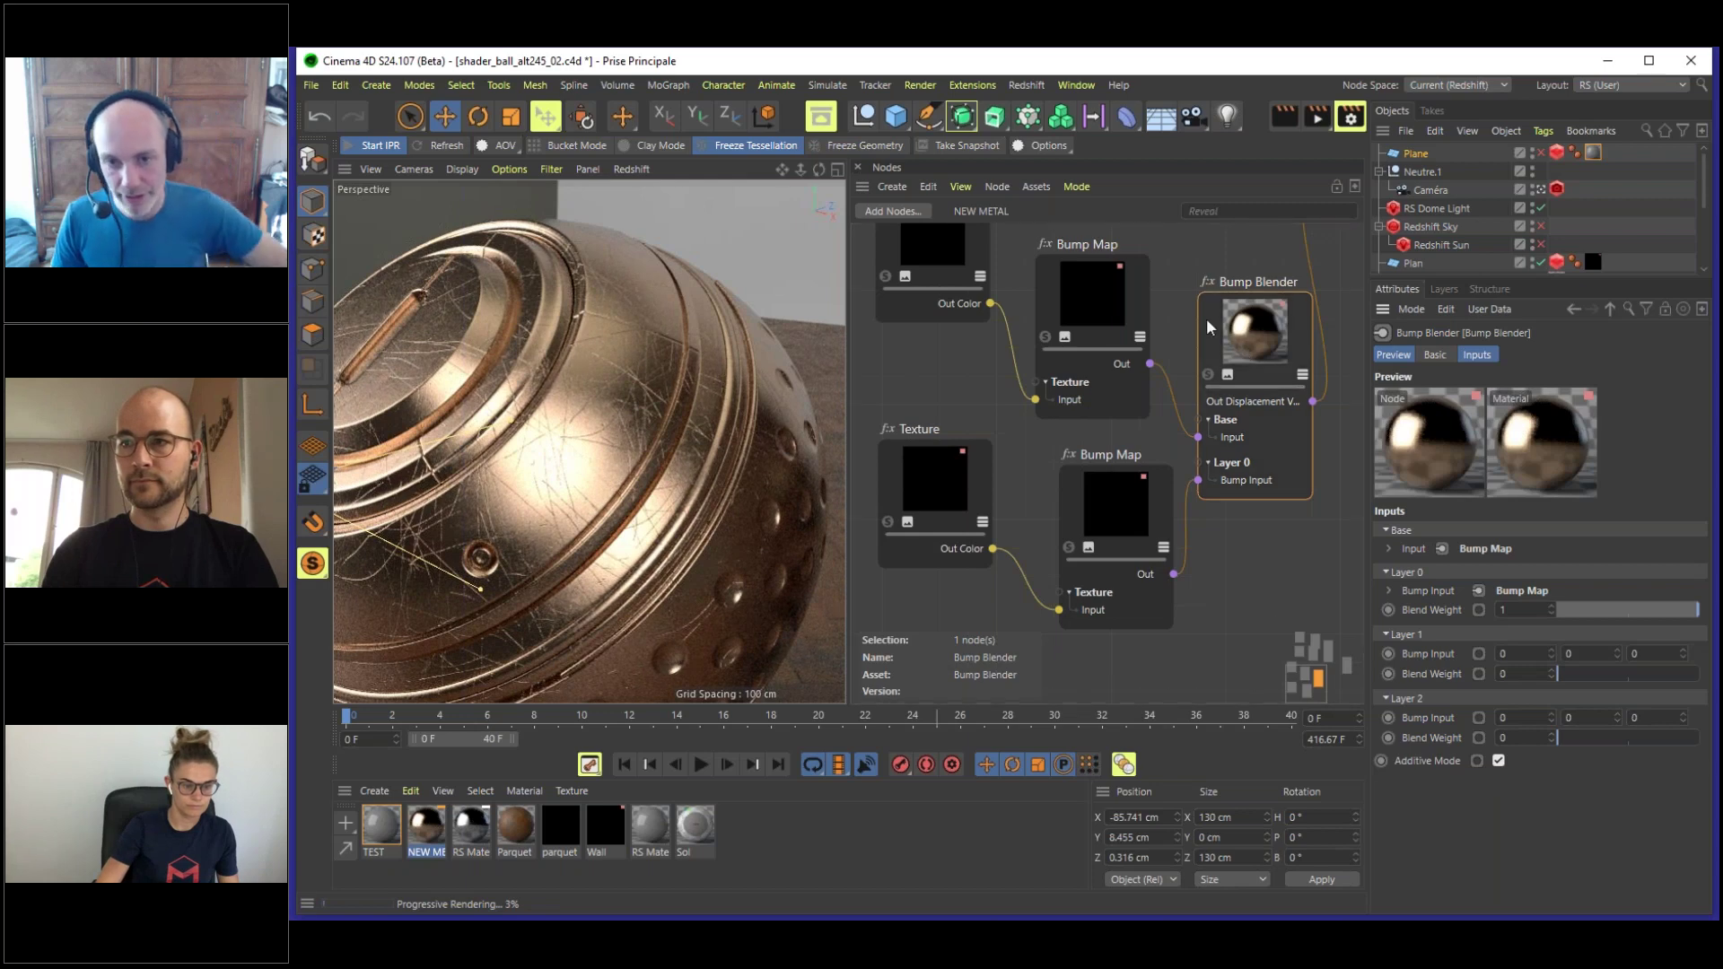
- Set the upper Bump Map's Height Scale to 4
{"action": "left_click", "coordinate": [1085, 277]}
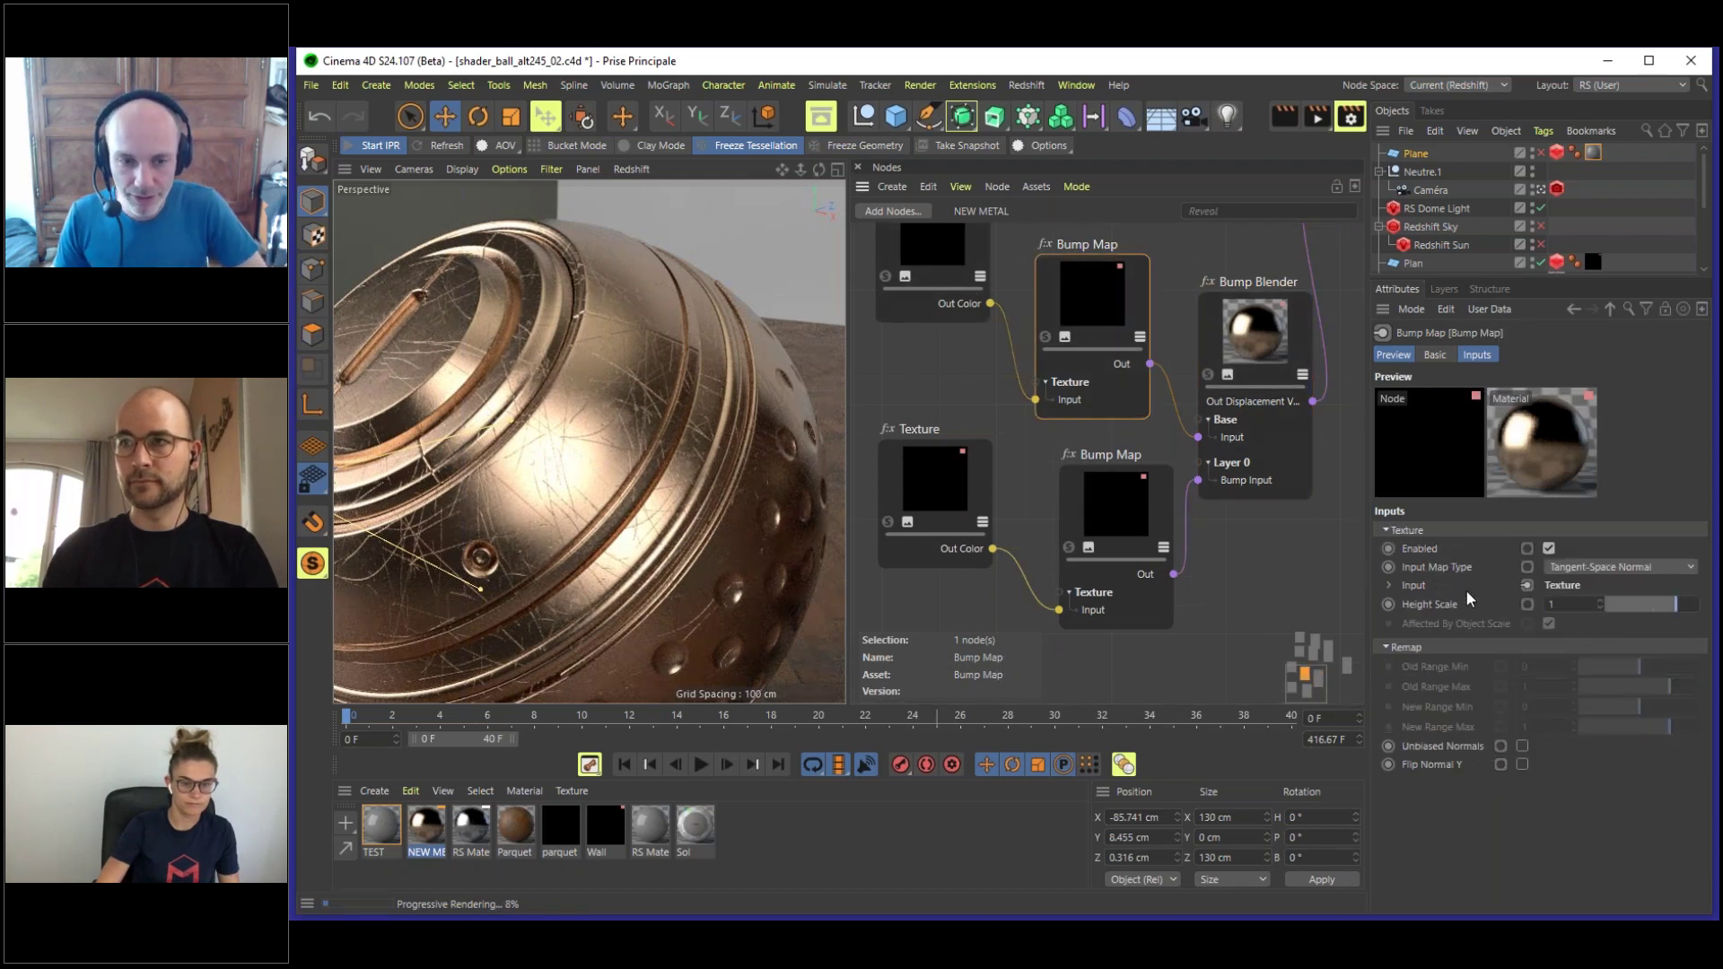
{"action": "left_click", "coordinate": [1267, 357]}
{"action": "left_click", "coordinate": [1081, 293]}
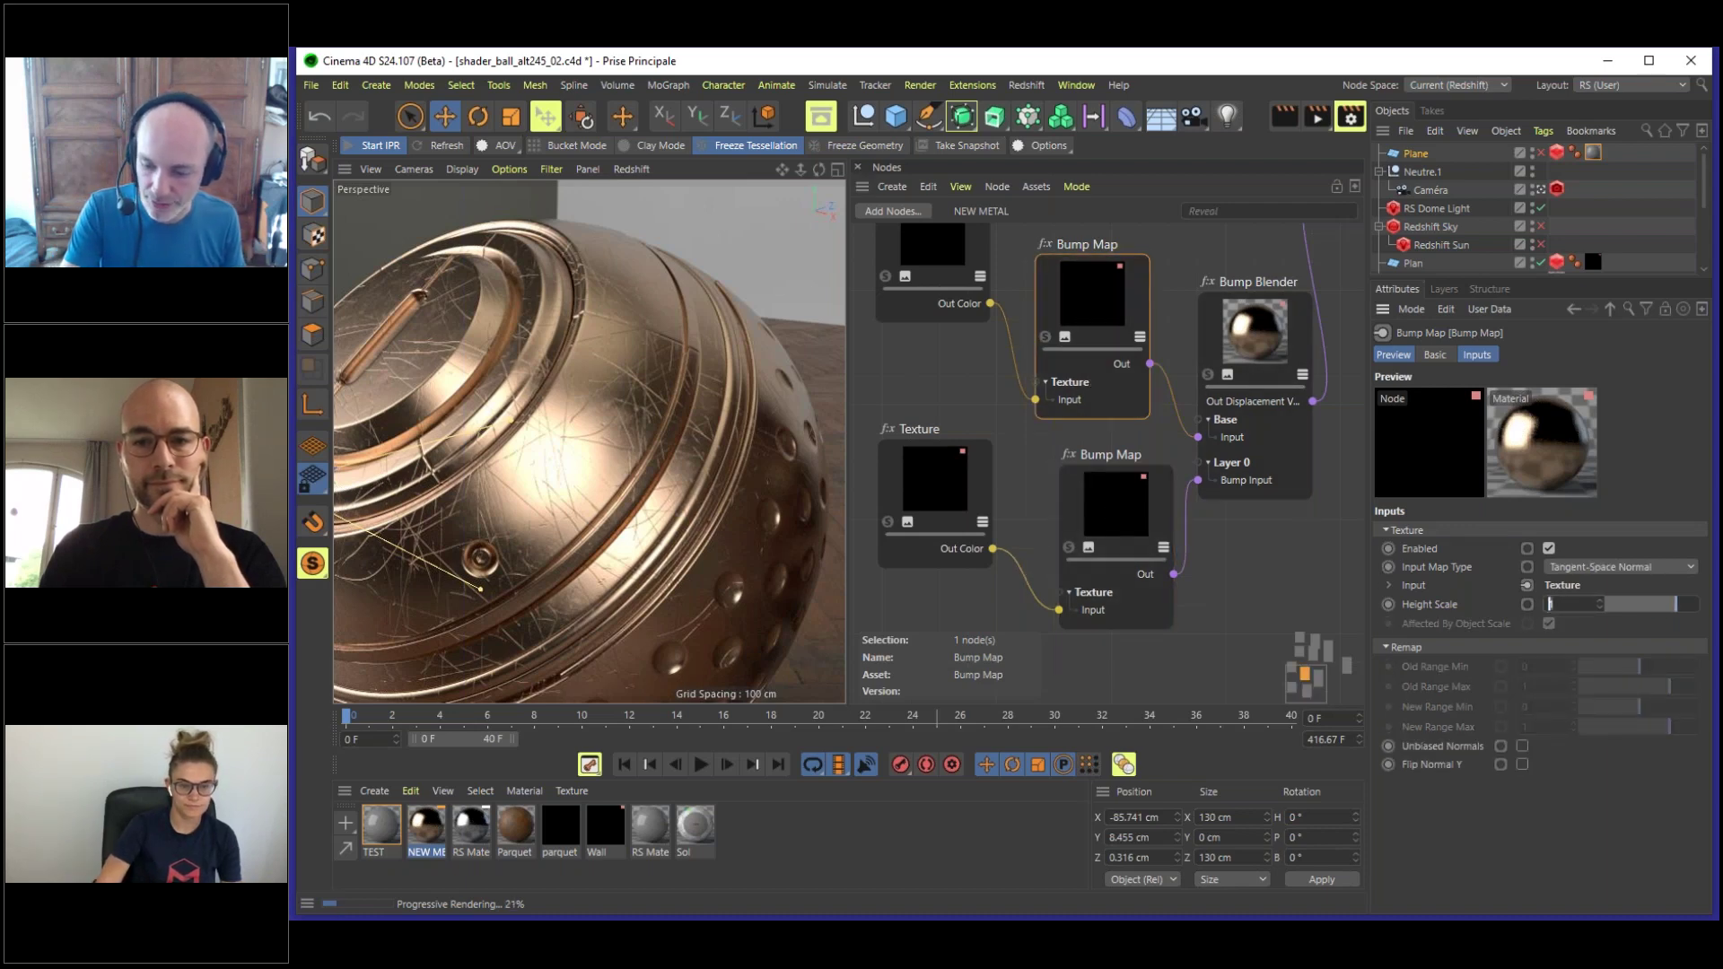
{"action": "double_click", "coordinate": [1550, 604]}
{"action": "type", "text": "4"}
{"action": "key", "text": "Return"}
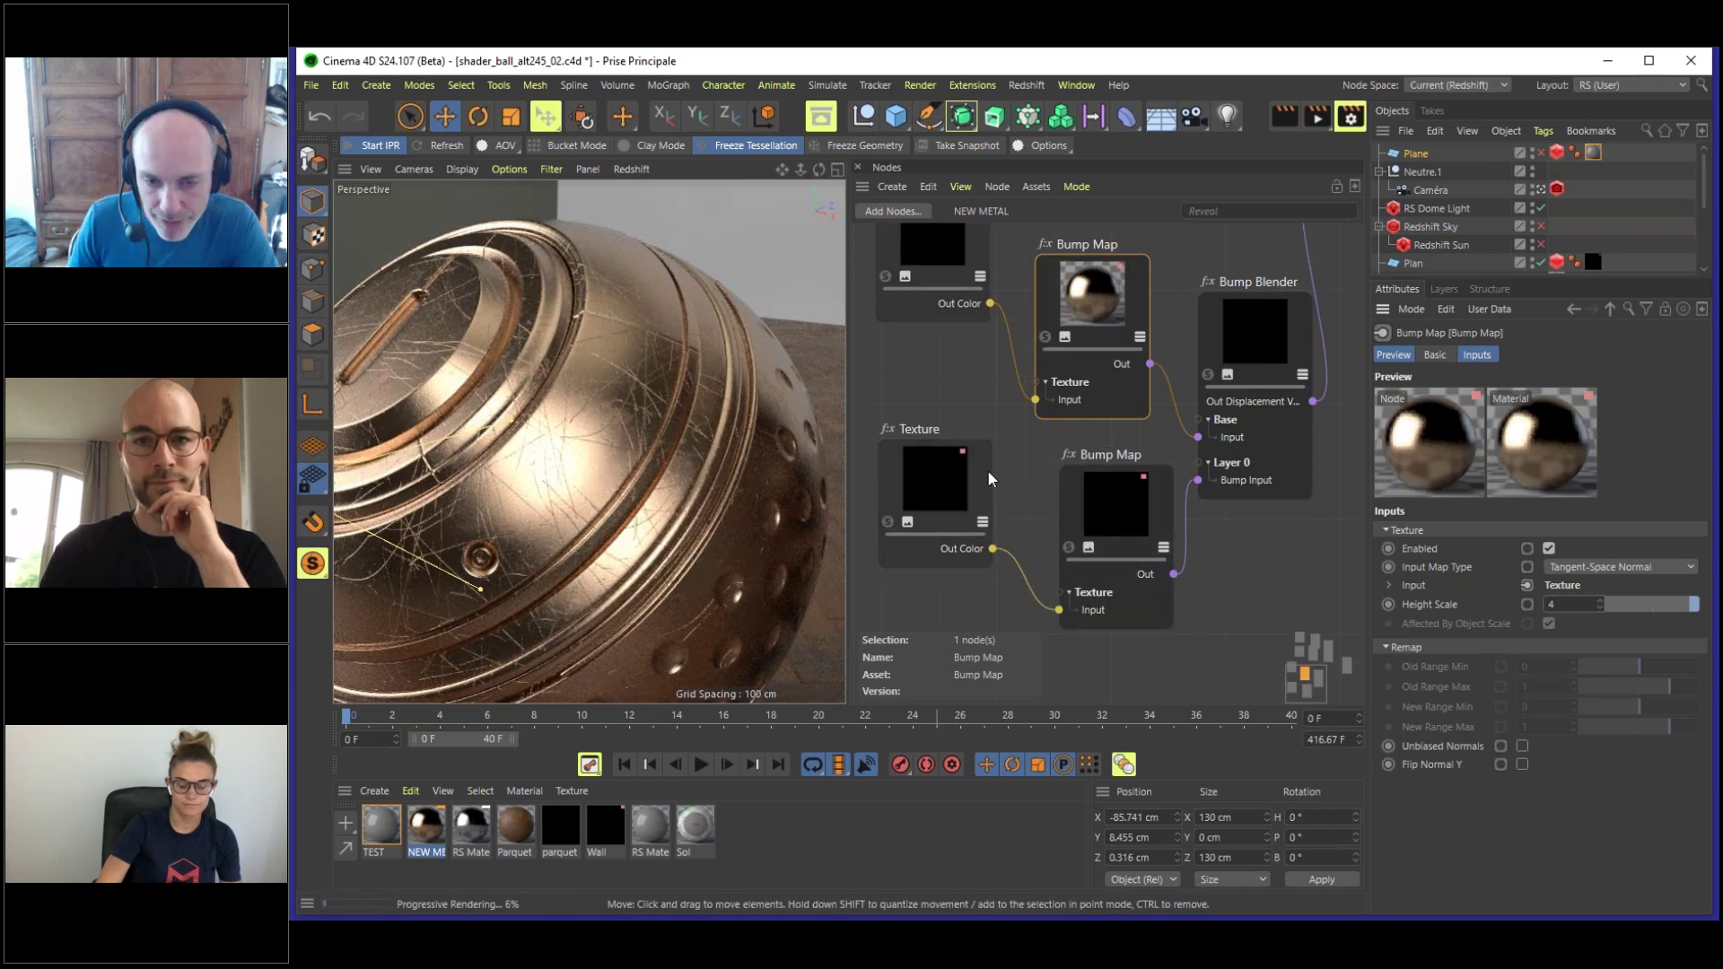
- Inspect the bumps up close, move the lower Texture node slightly down, then orbit to a higher view
{"action": "scroll", "coordinate": [573, 481], "scroll_direction": "up", "scroll_amount": 5}
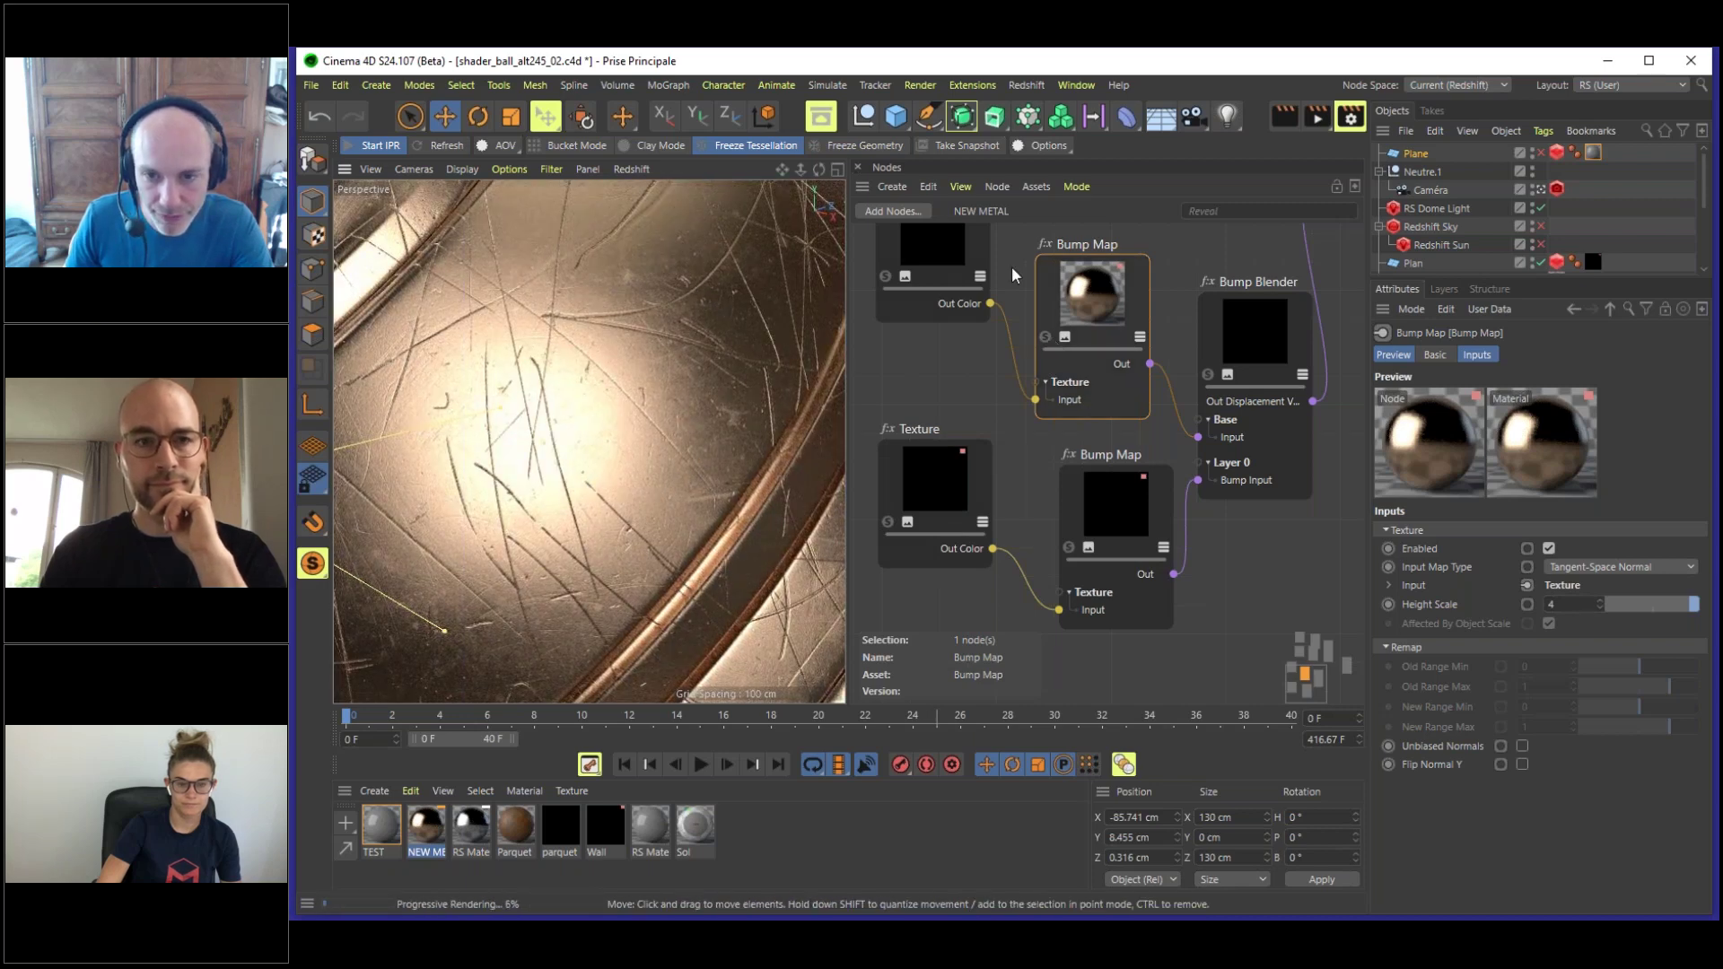
{"action": "left_click", "coordinate": [1122, 498]}
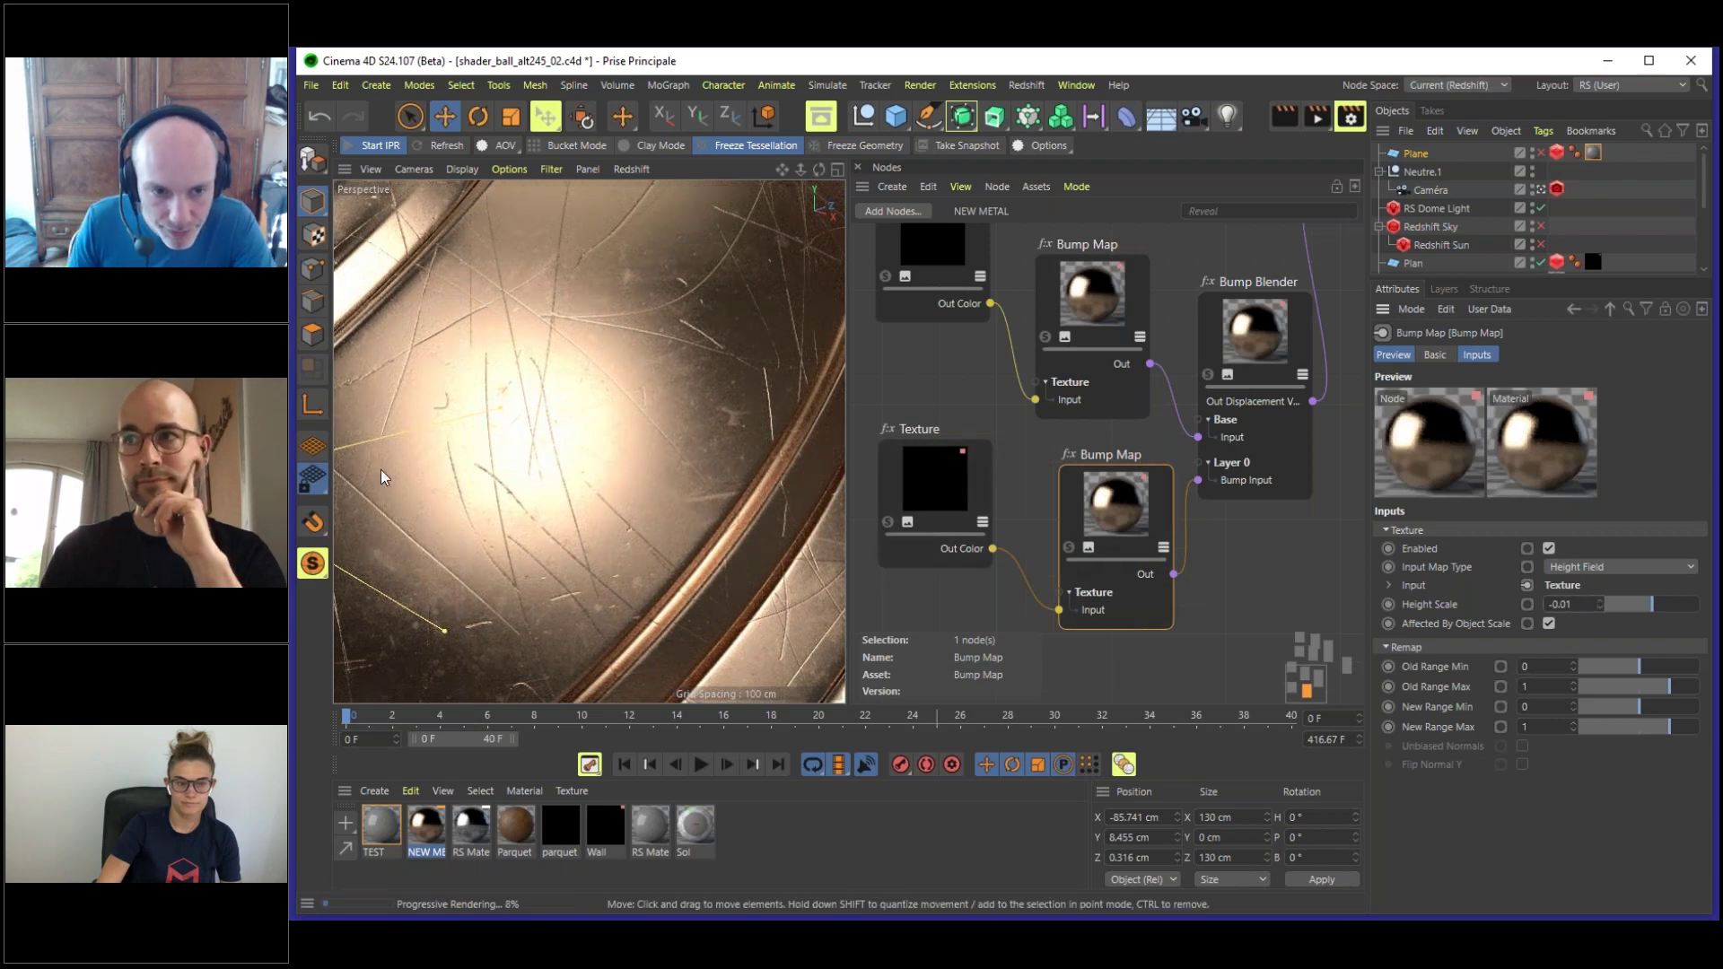
{"action": "left_click_drag", "start_coordinate": [908, 478], "coordinate": [907, 492]}
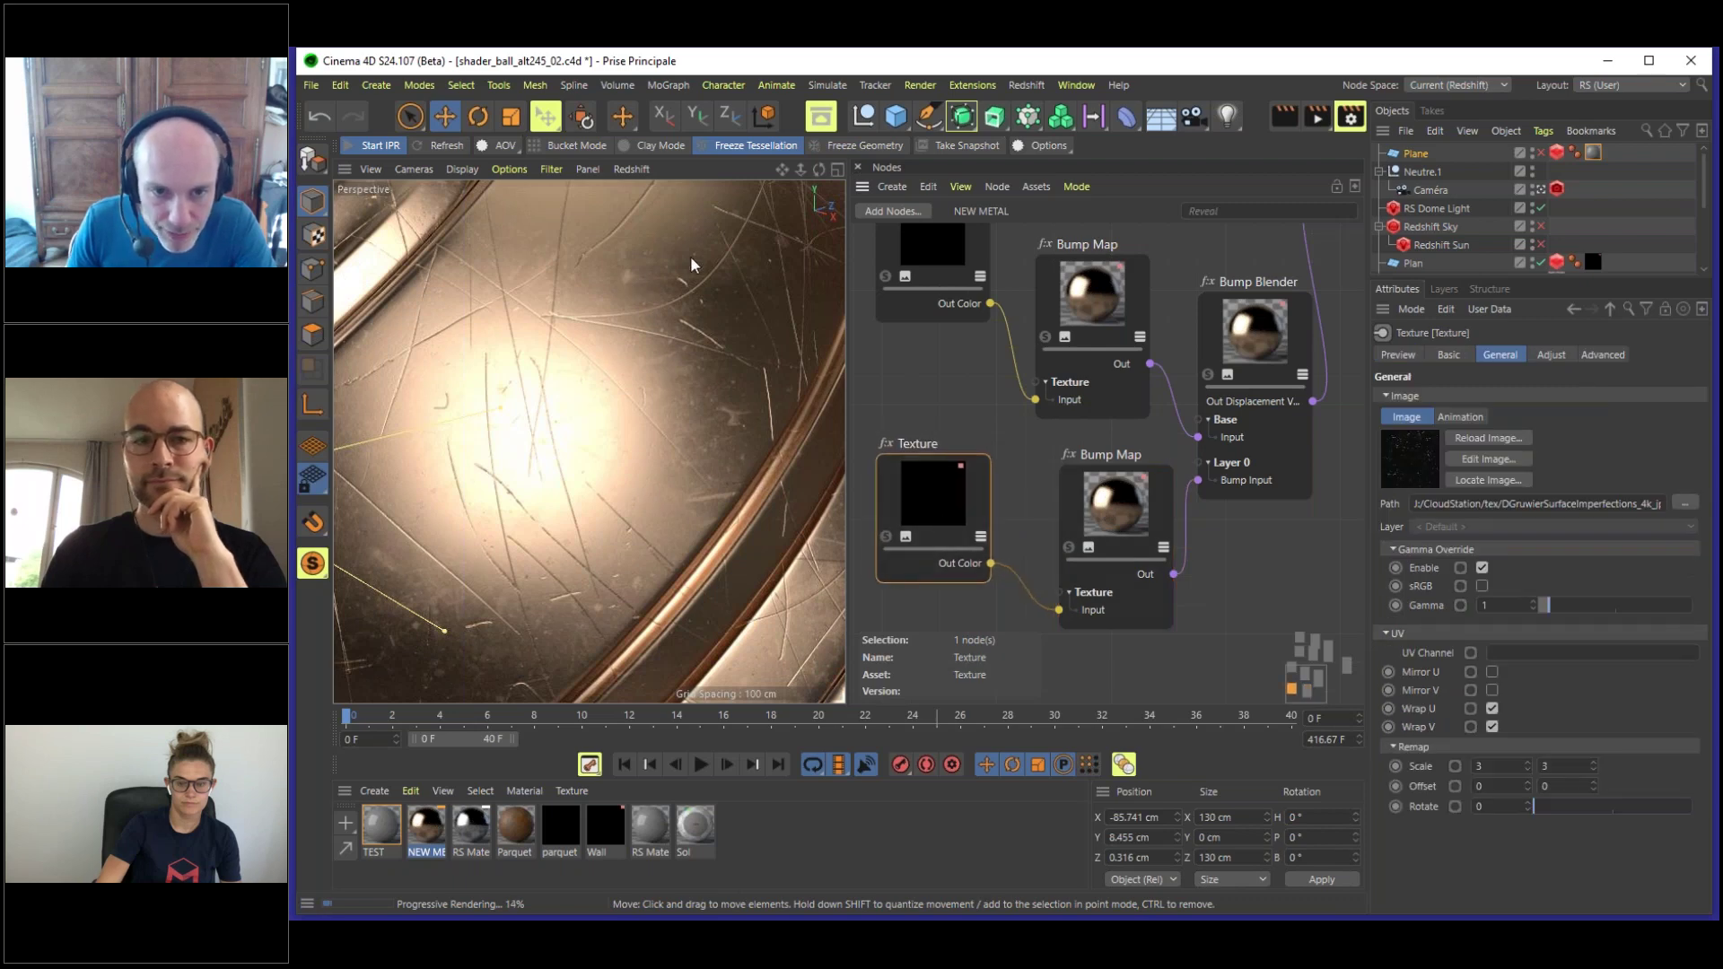
{"action": "left_click", "coordinate": [1091, 305]}
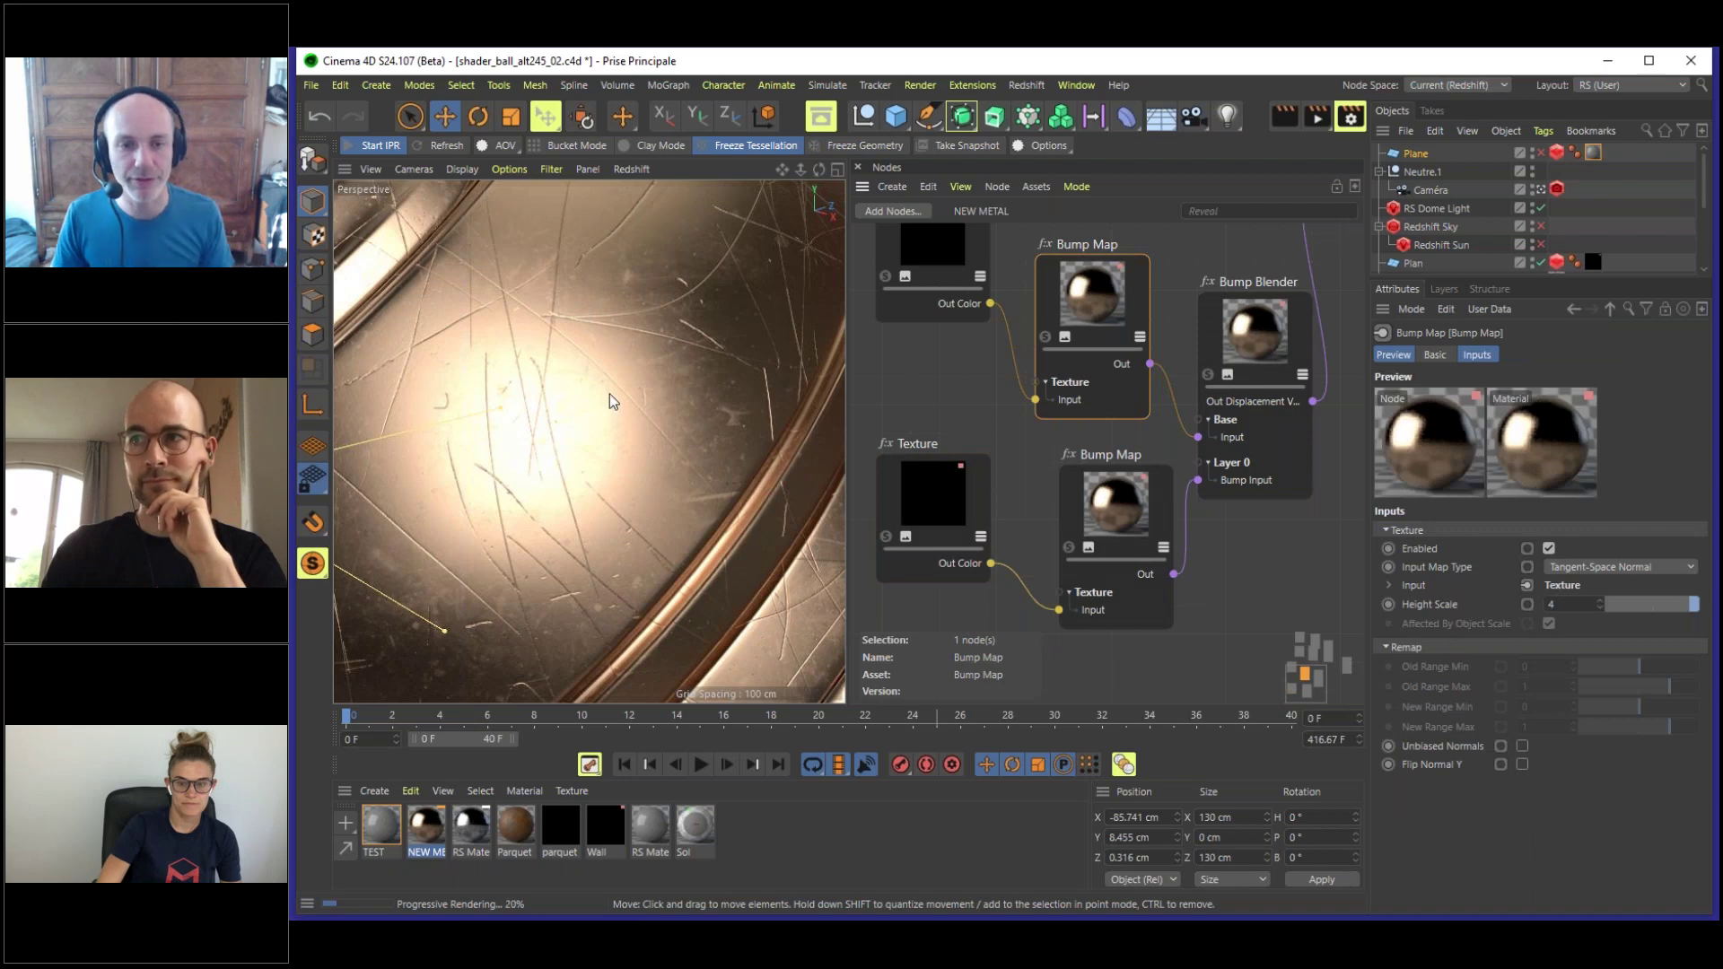
{"action": "scroll", "coordinate": [617, 393], "scroll_direction": "down", "scroll_amount": 2}
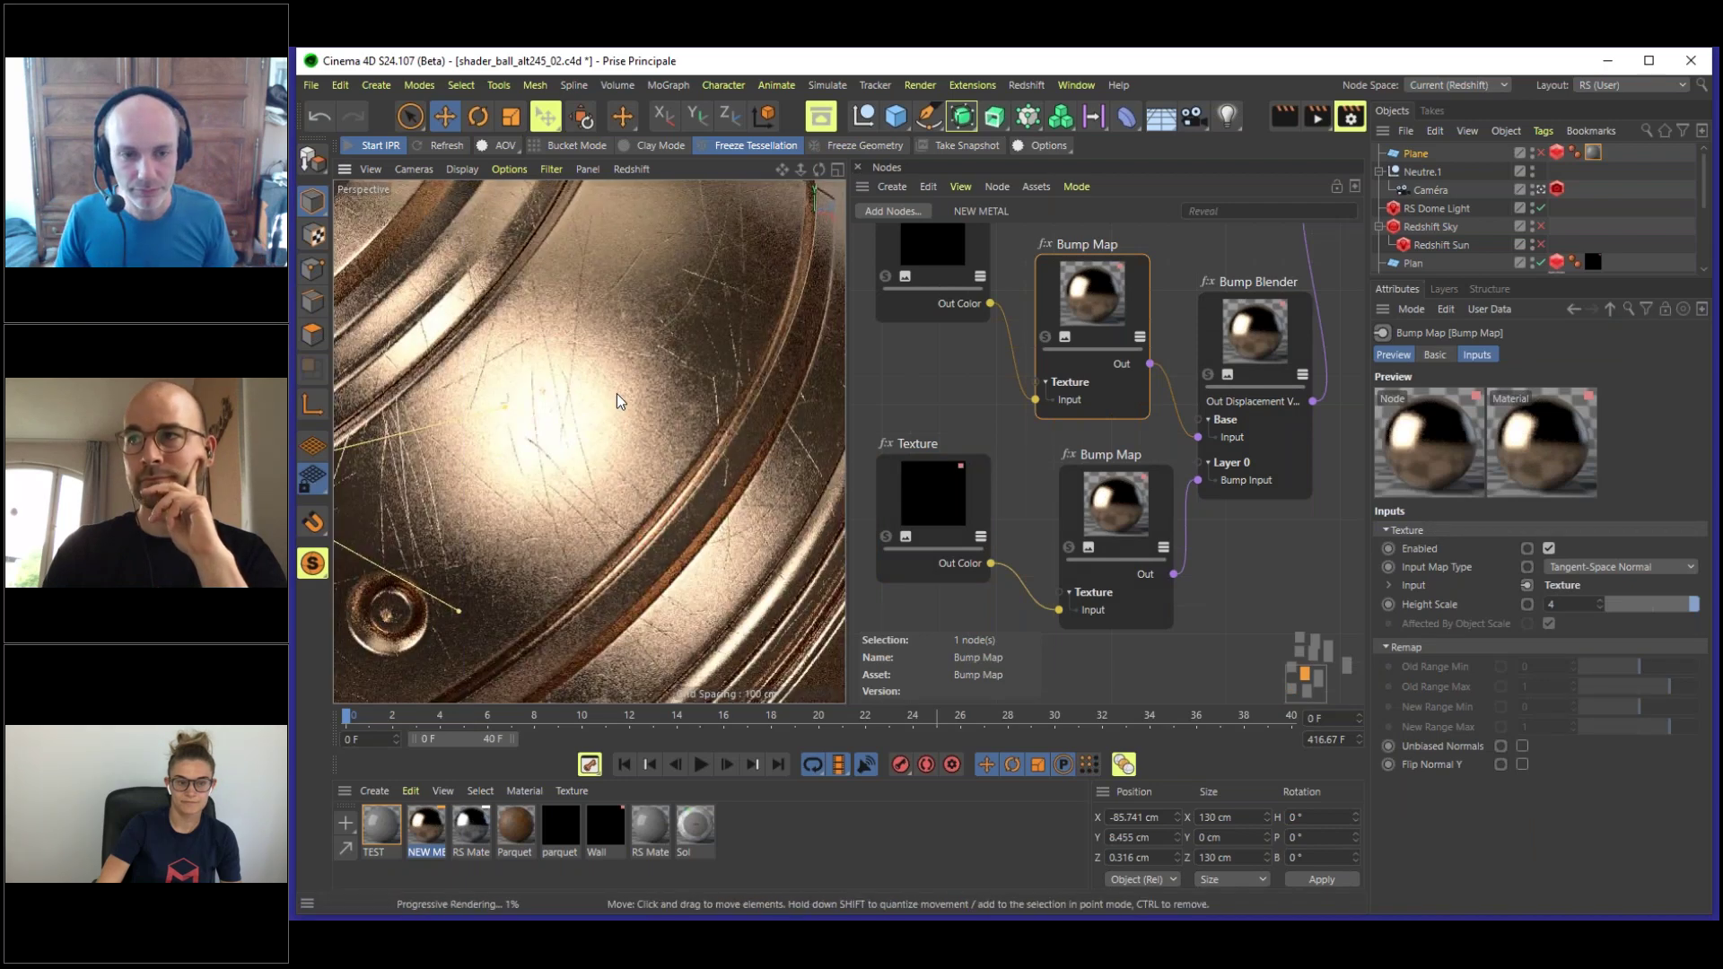
{"action": "scroll", "coordinate": [607, 364], "scroll_direction": "down", "scroll_amount": 2}
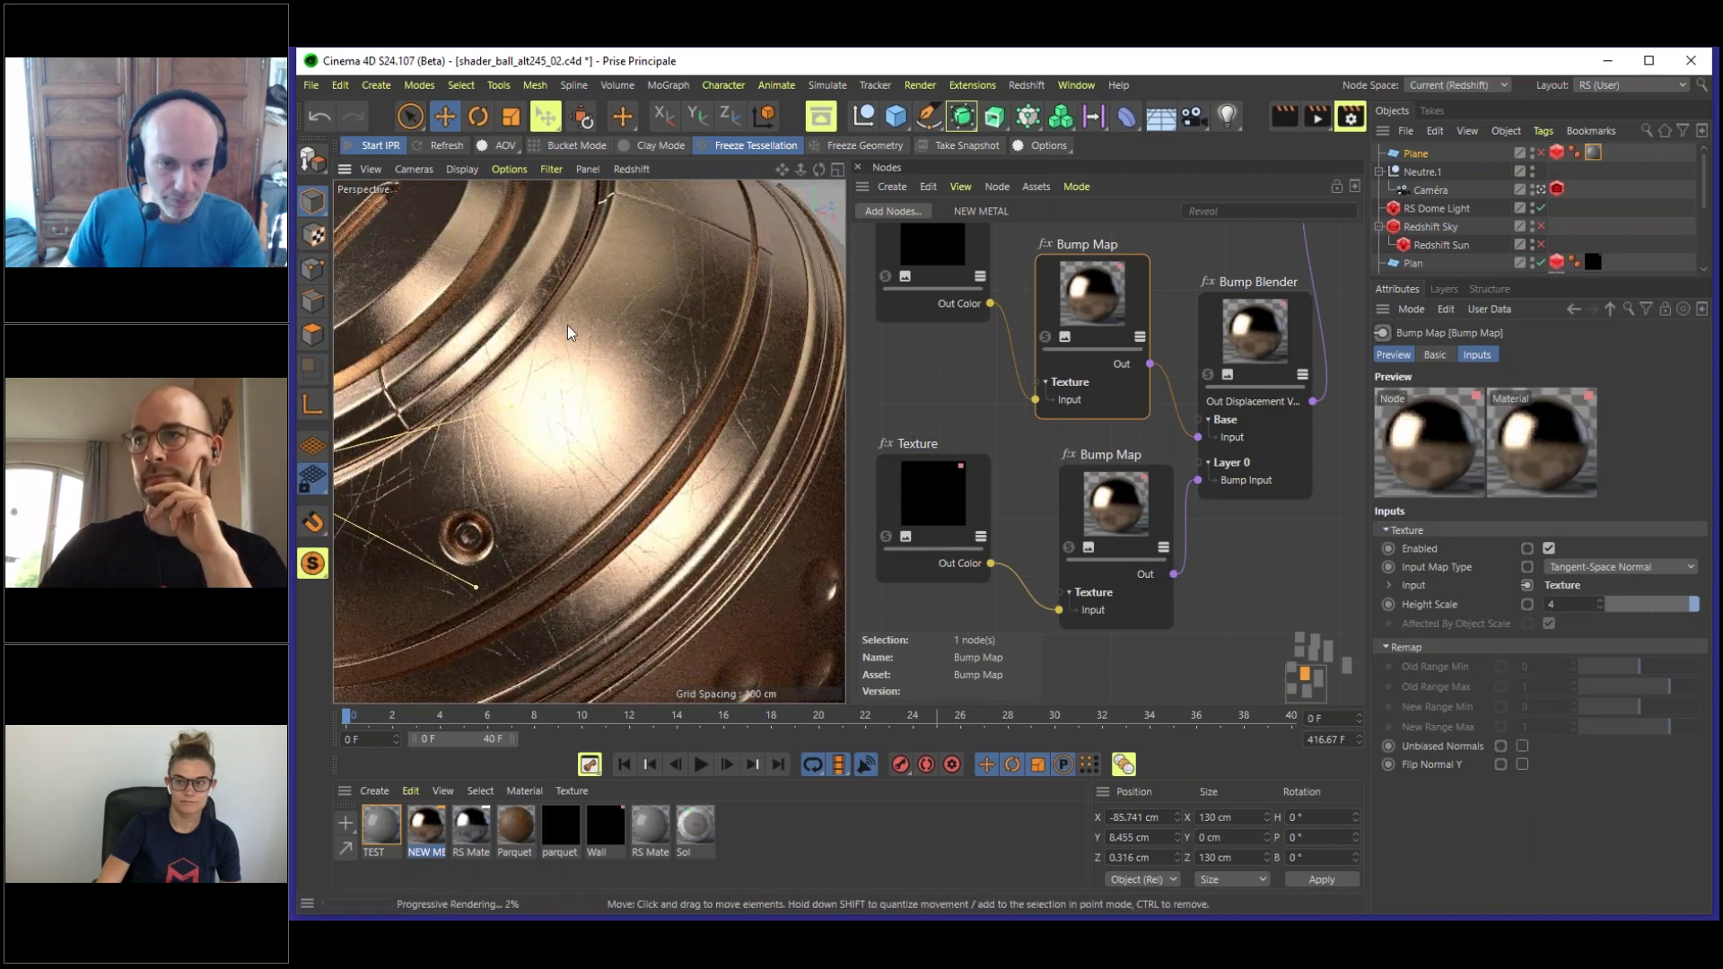
{"action": "left_click_drag", "start_coordinate": [691, 385], "coordinate": [631, 386], "text": "alt"}
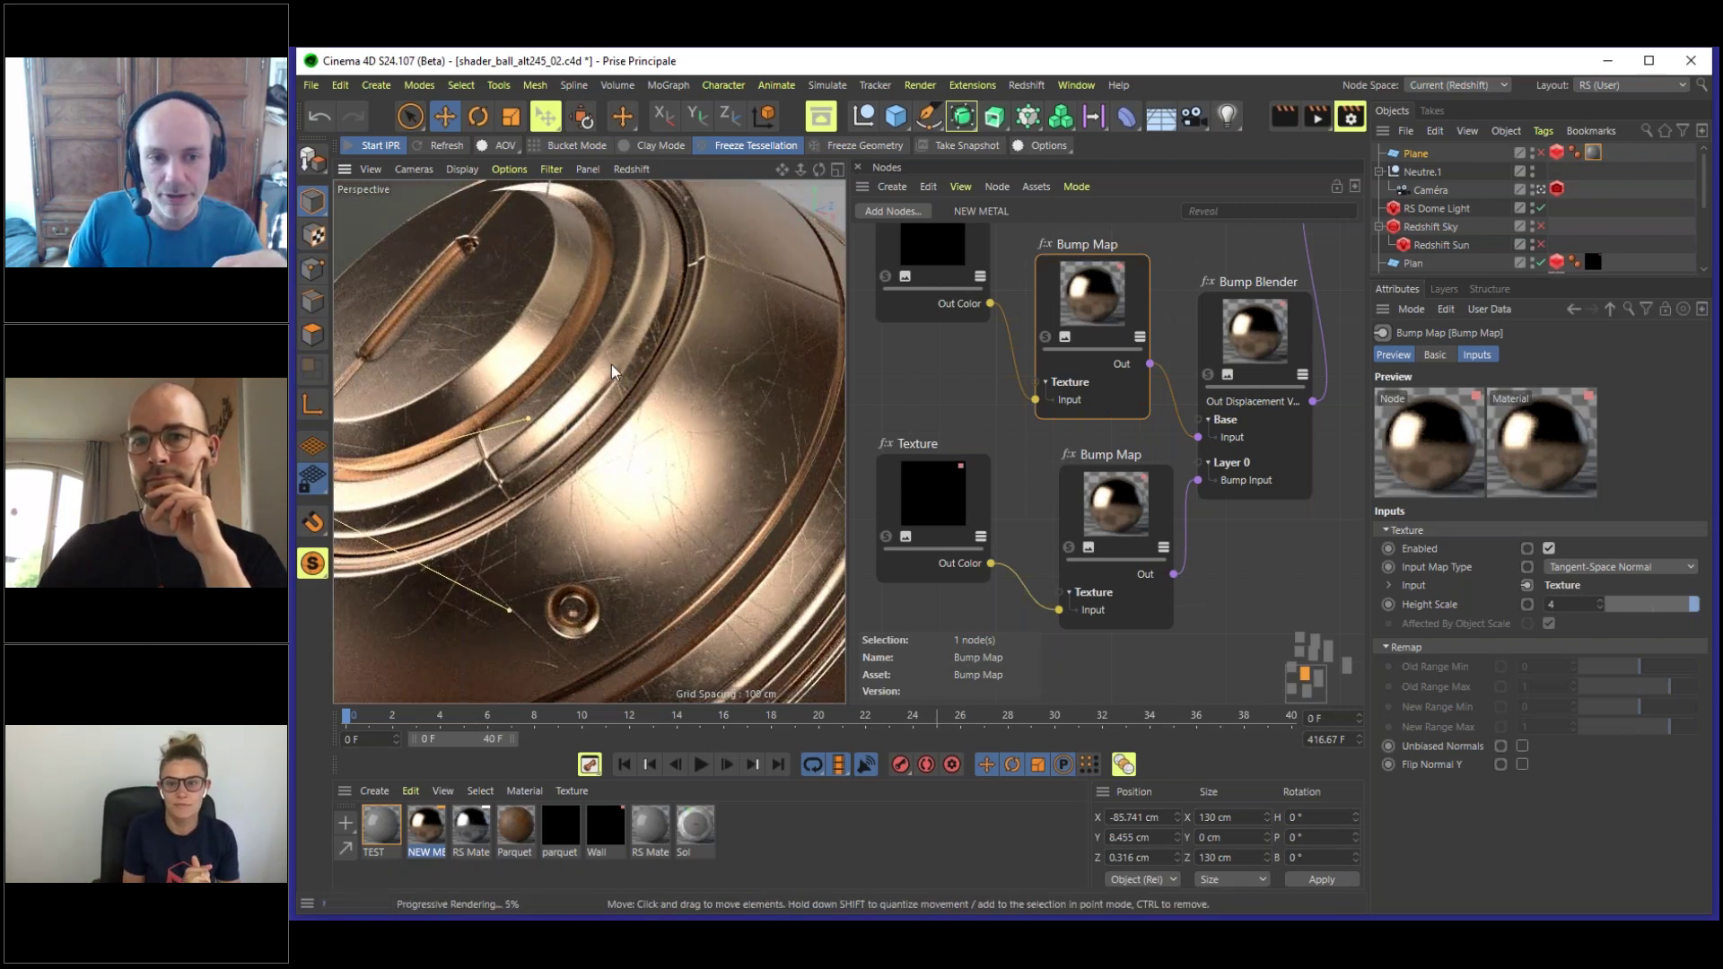
{"action": "left_click_drag", "start_coordinate": [623, 398], "coordinate": [625, 406], "text": "alt"}
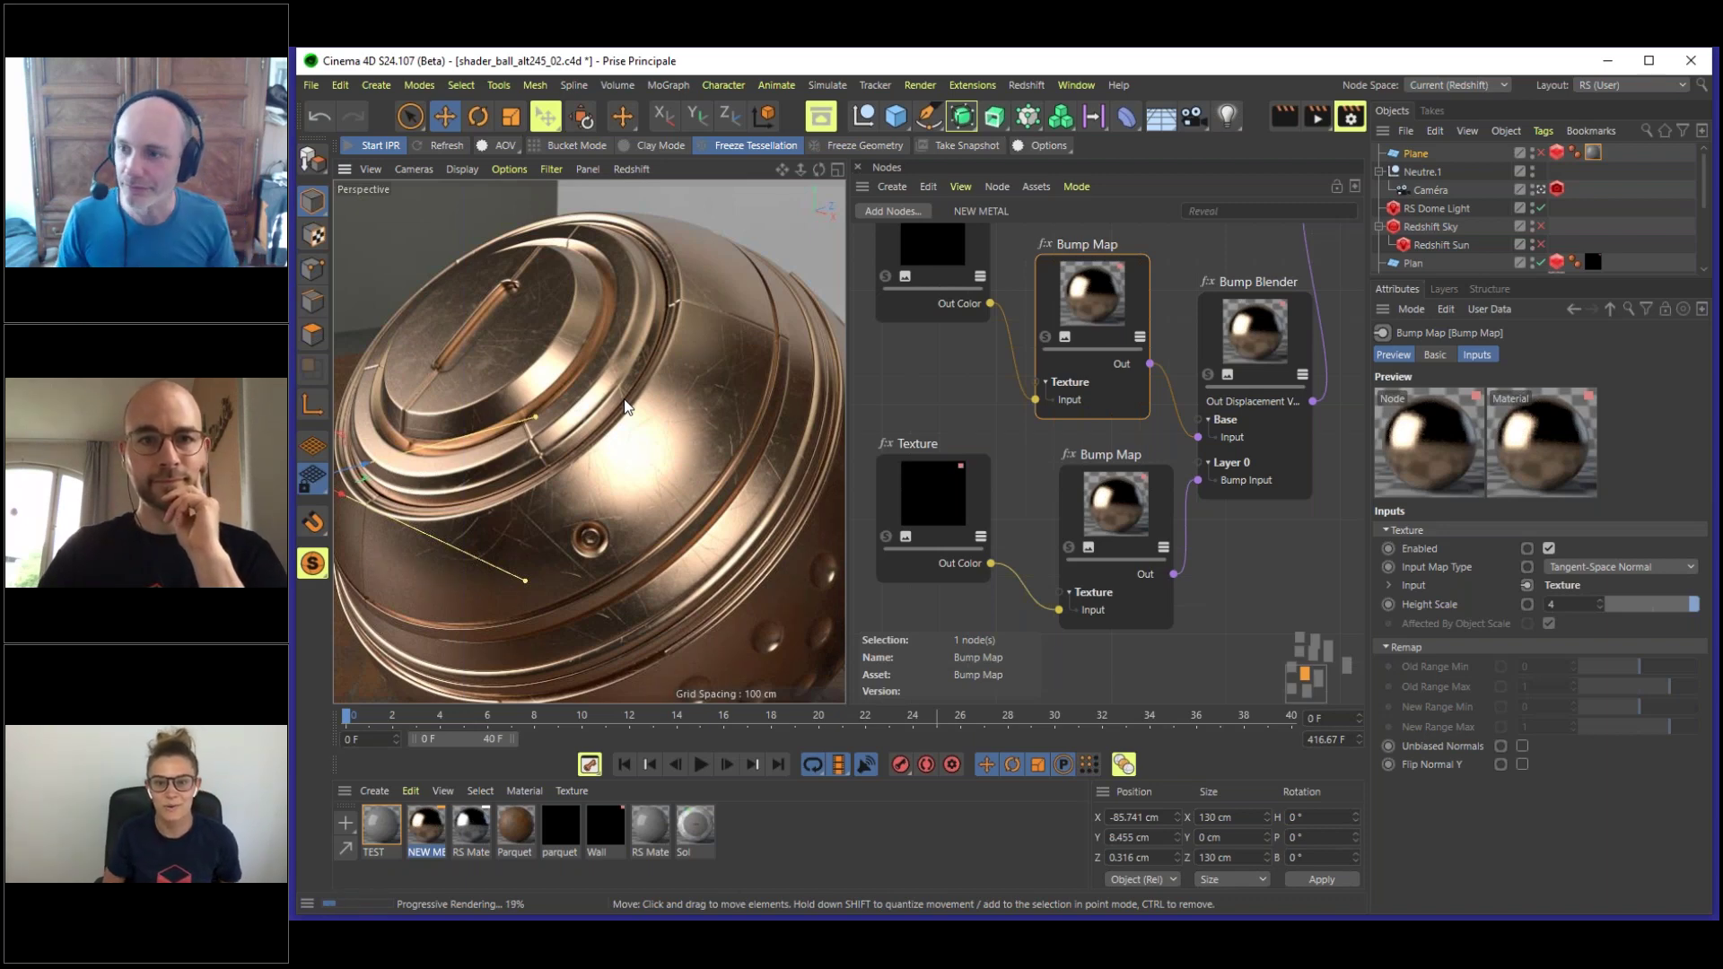
- Move the lower Bump Map node up-left beside its Texture node, then review the Bump Map and Texture nodes' settings
{"action": "left_click_drag", "start_coordinate": [1128, 503], "coordinate": [1095, 493]}
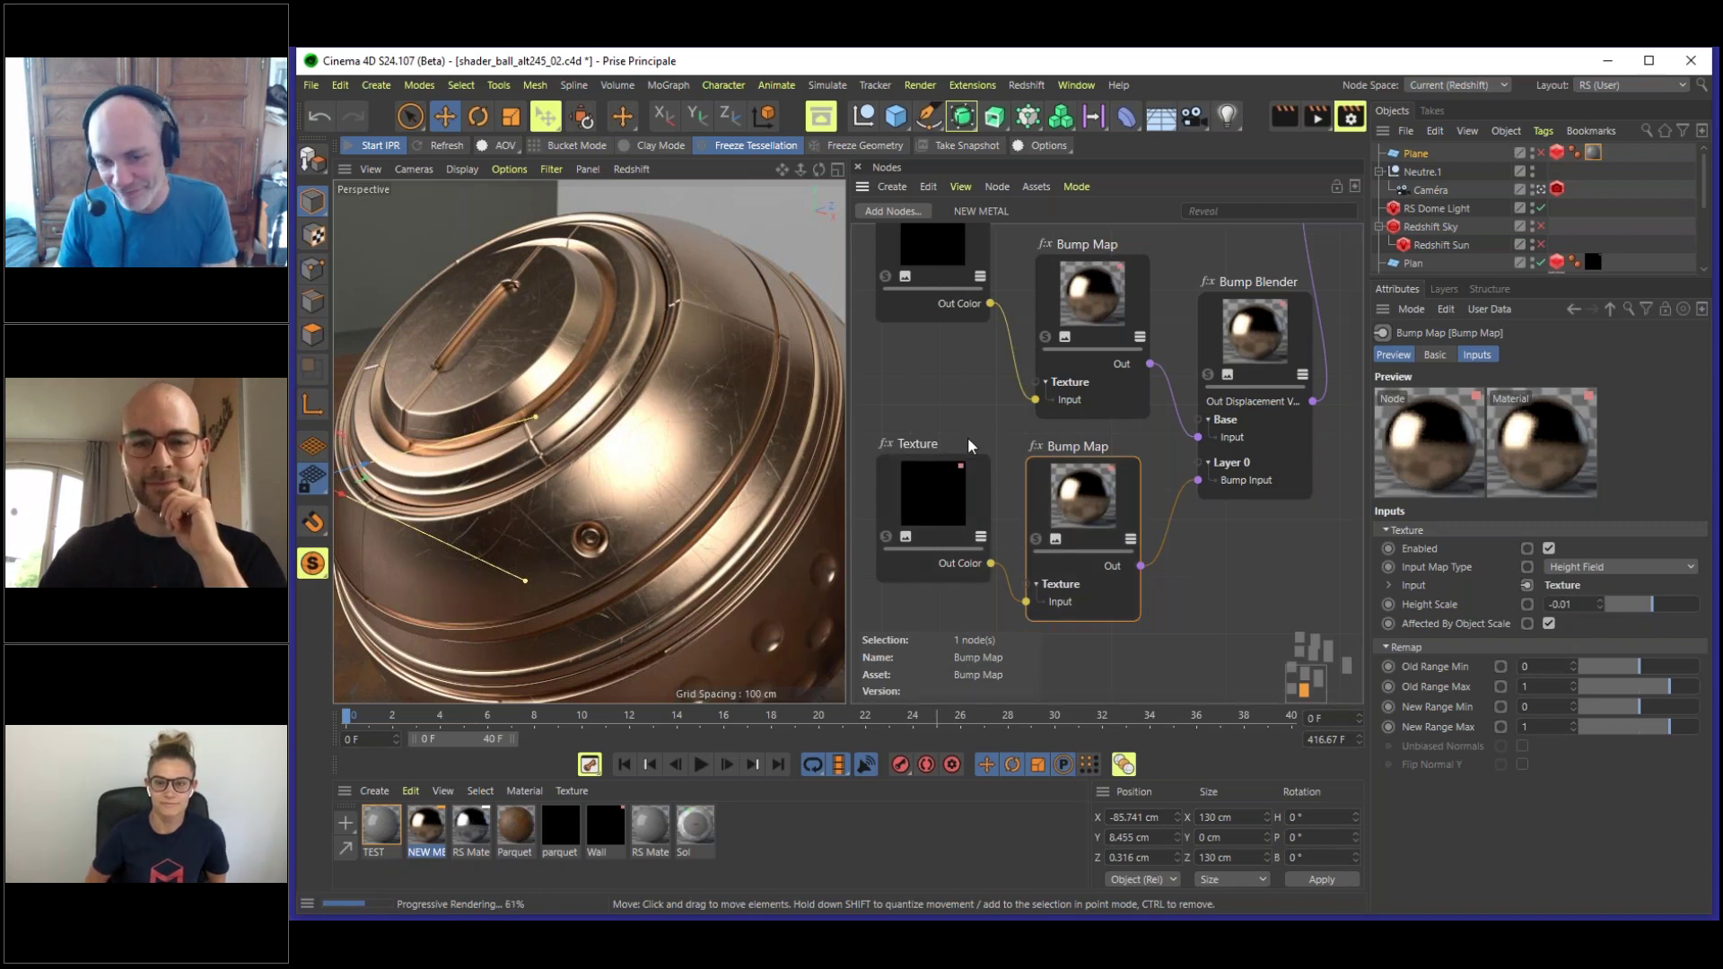
{"action": "left_click", "coordinate": [1080, 284]}
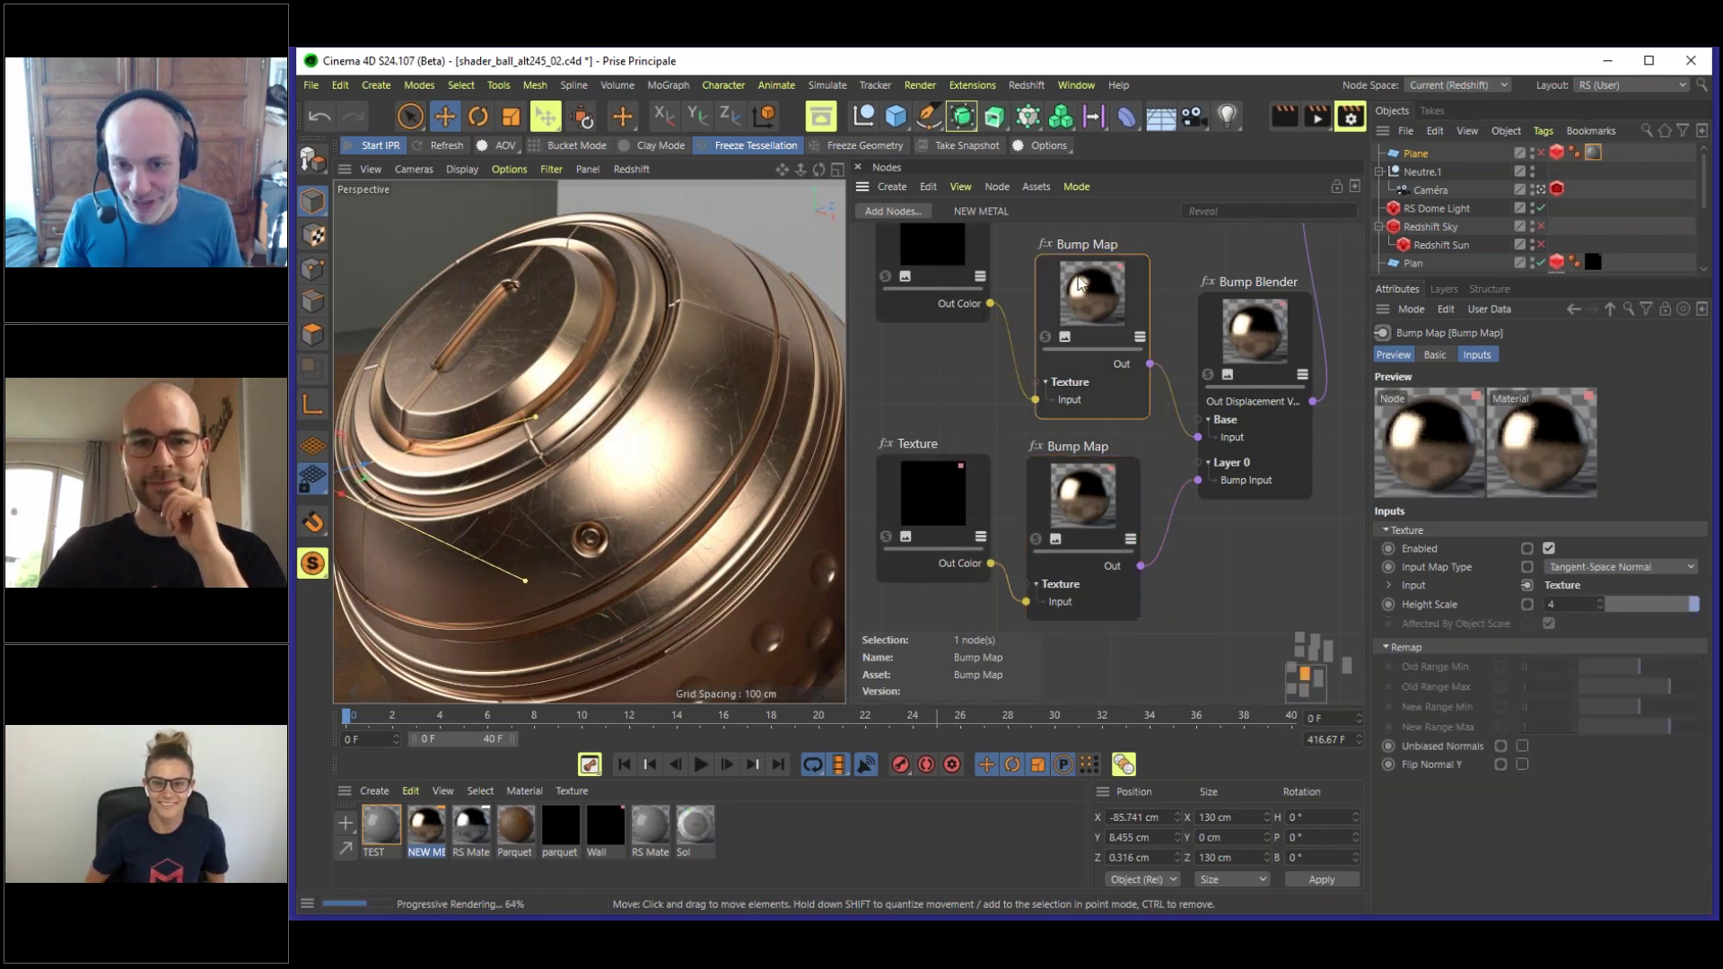
{"action": "left_click", "coordinate": [1080, 464]}
{"action": "left_click", "coordinate": [985, 478]}
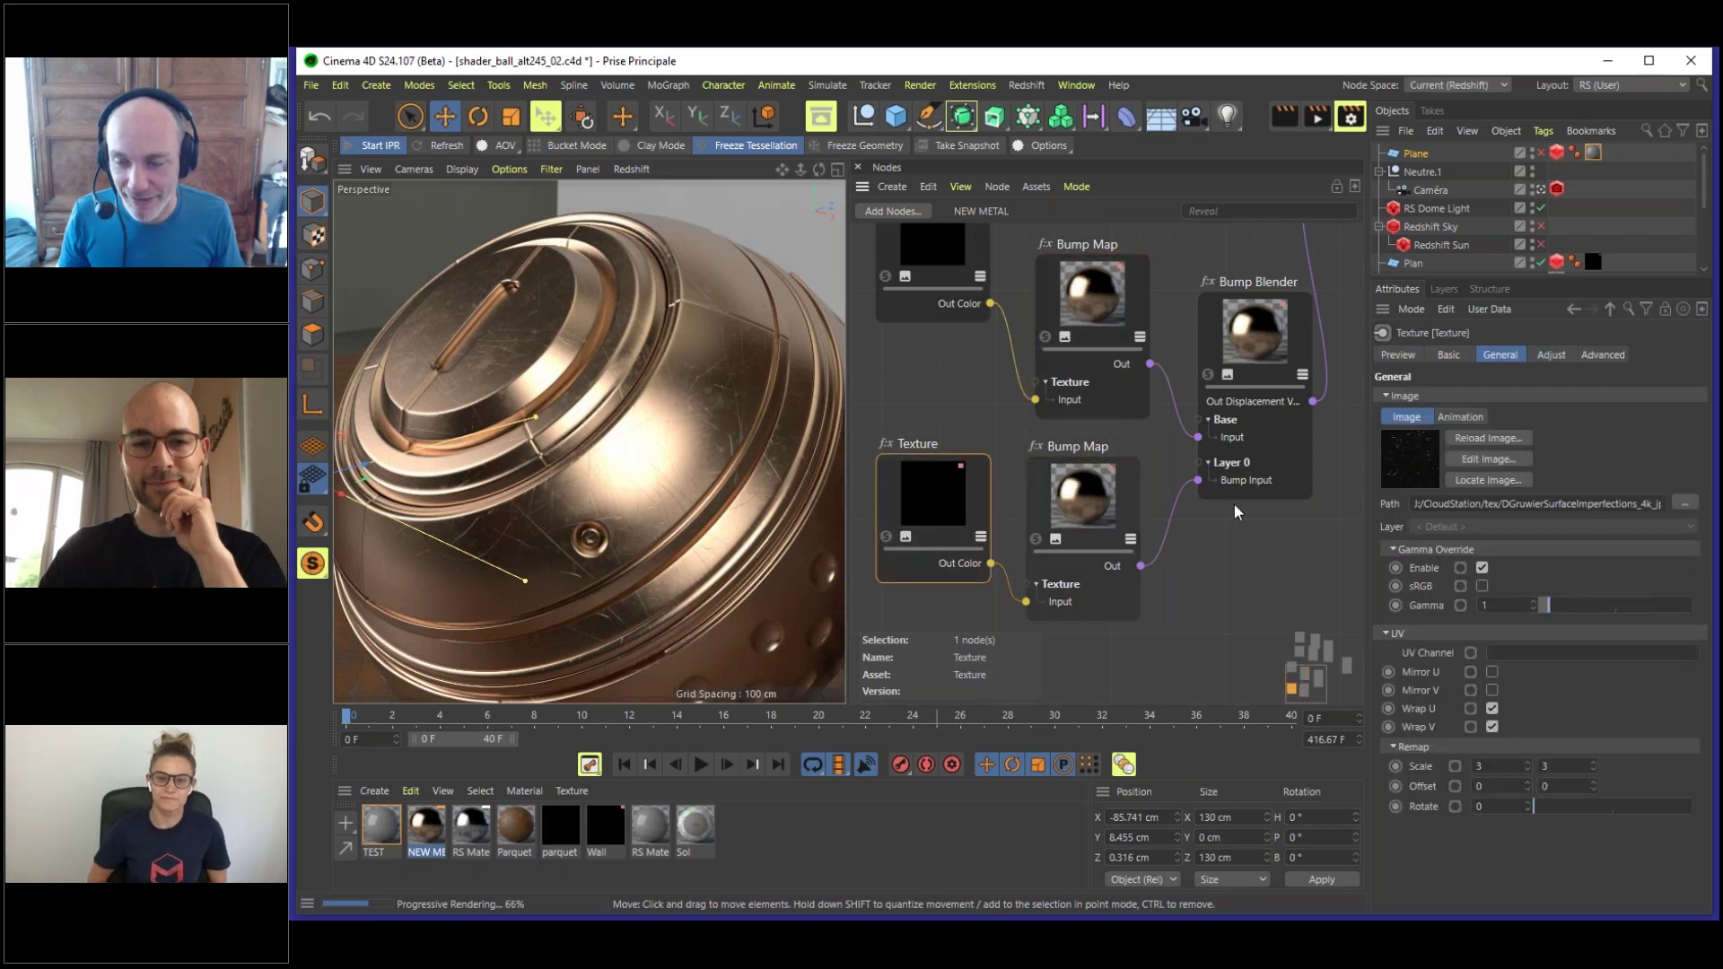
{"action": "left_click", "coordinate": [1121, 514]}
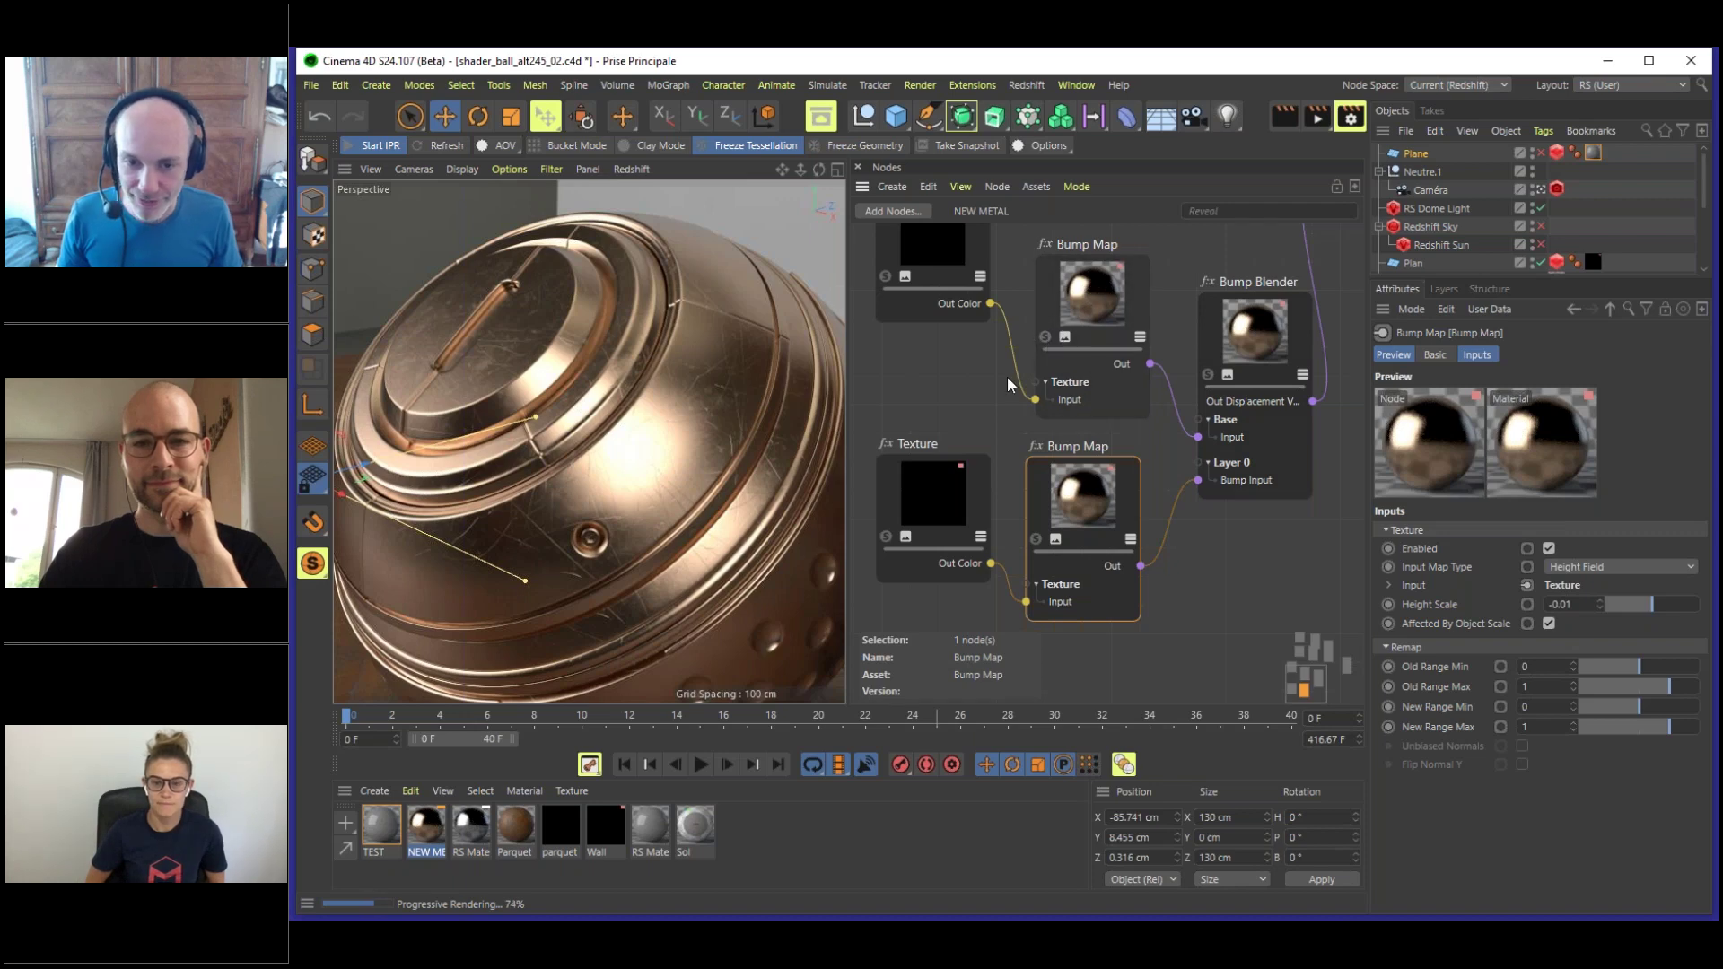
{"action": "left_click", "coordinate": [947, 483]}
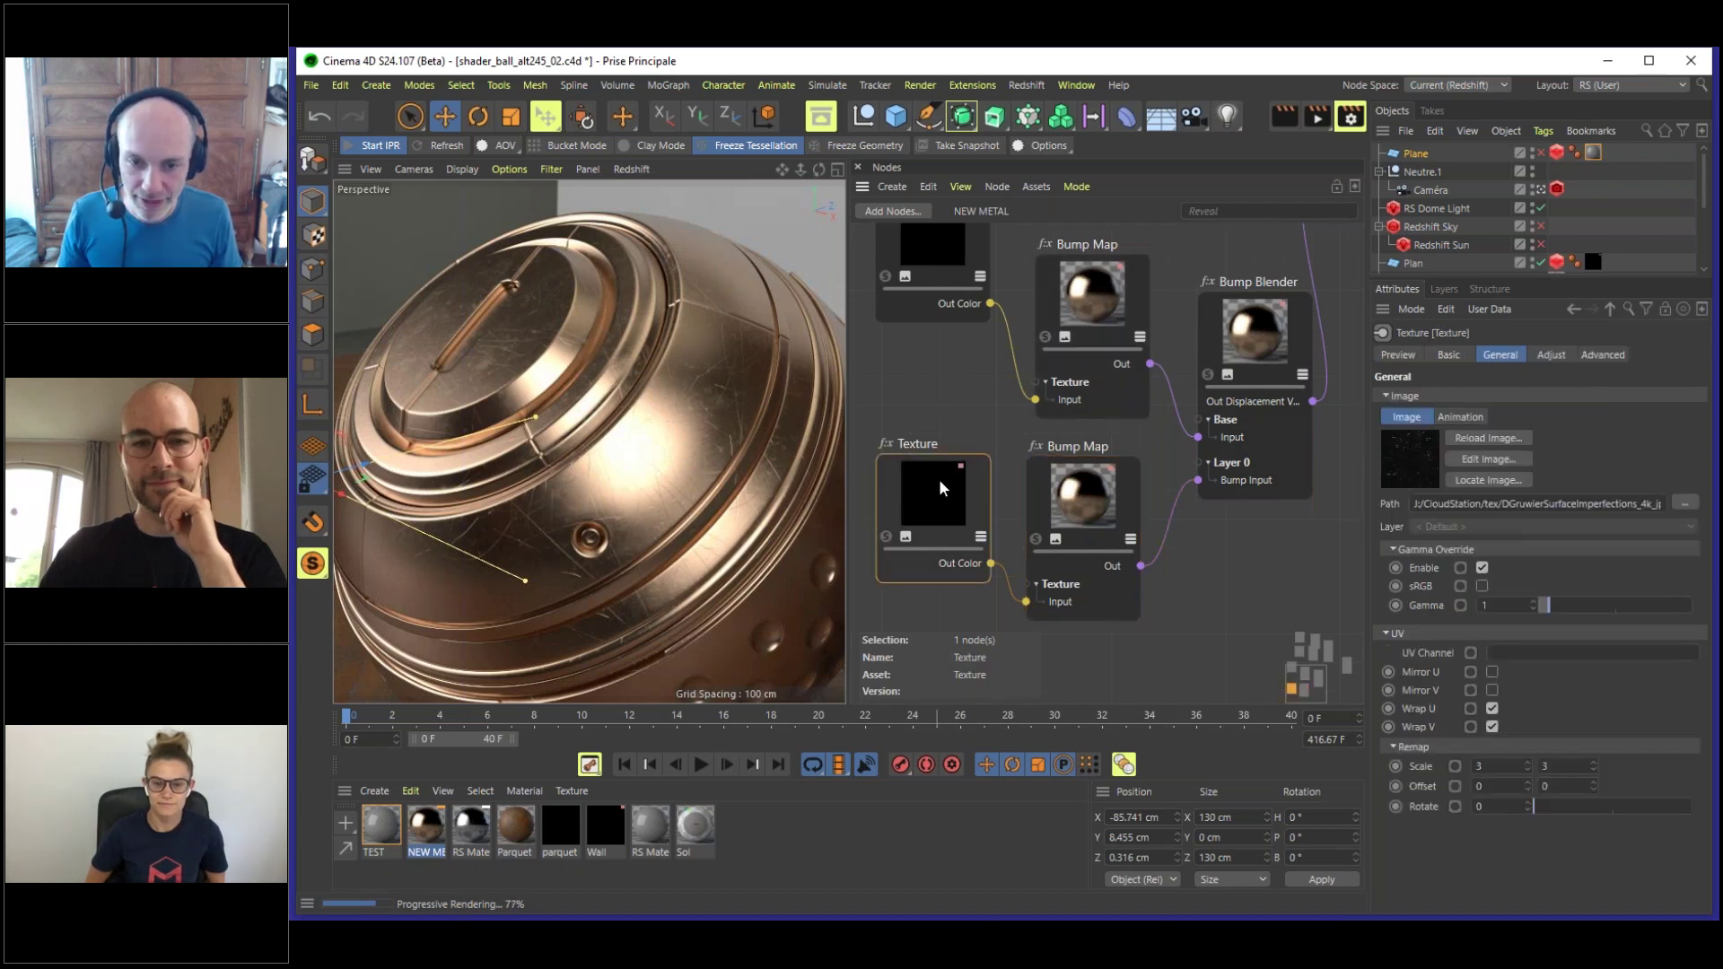
- Solo the lower Texture node so the render shows only its grey scratch map
{"action": "left_click", "coordinate": [996, 188]}
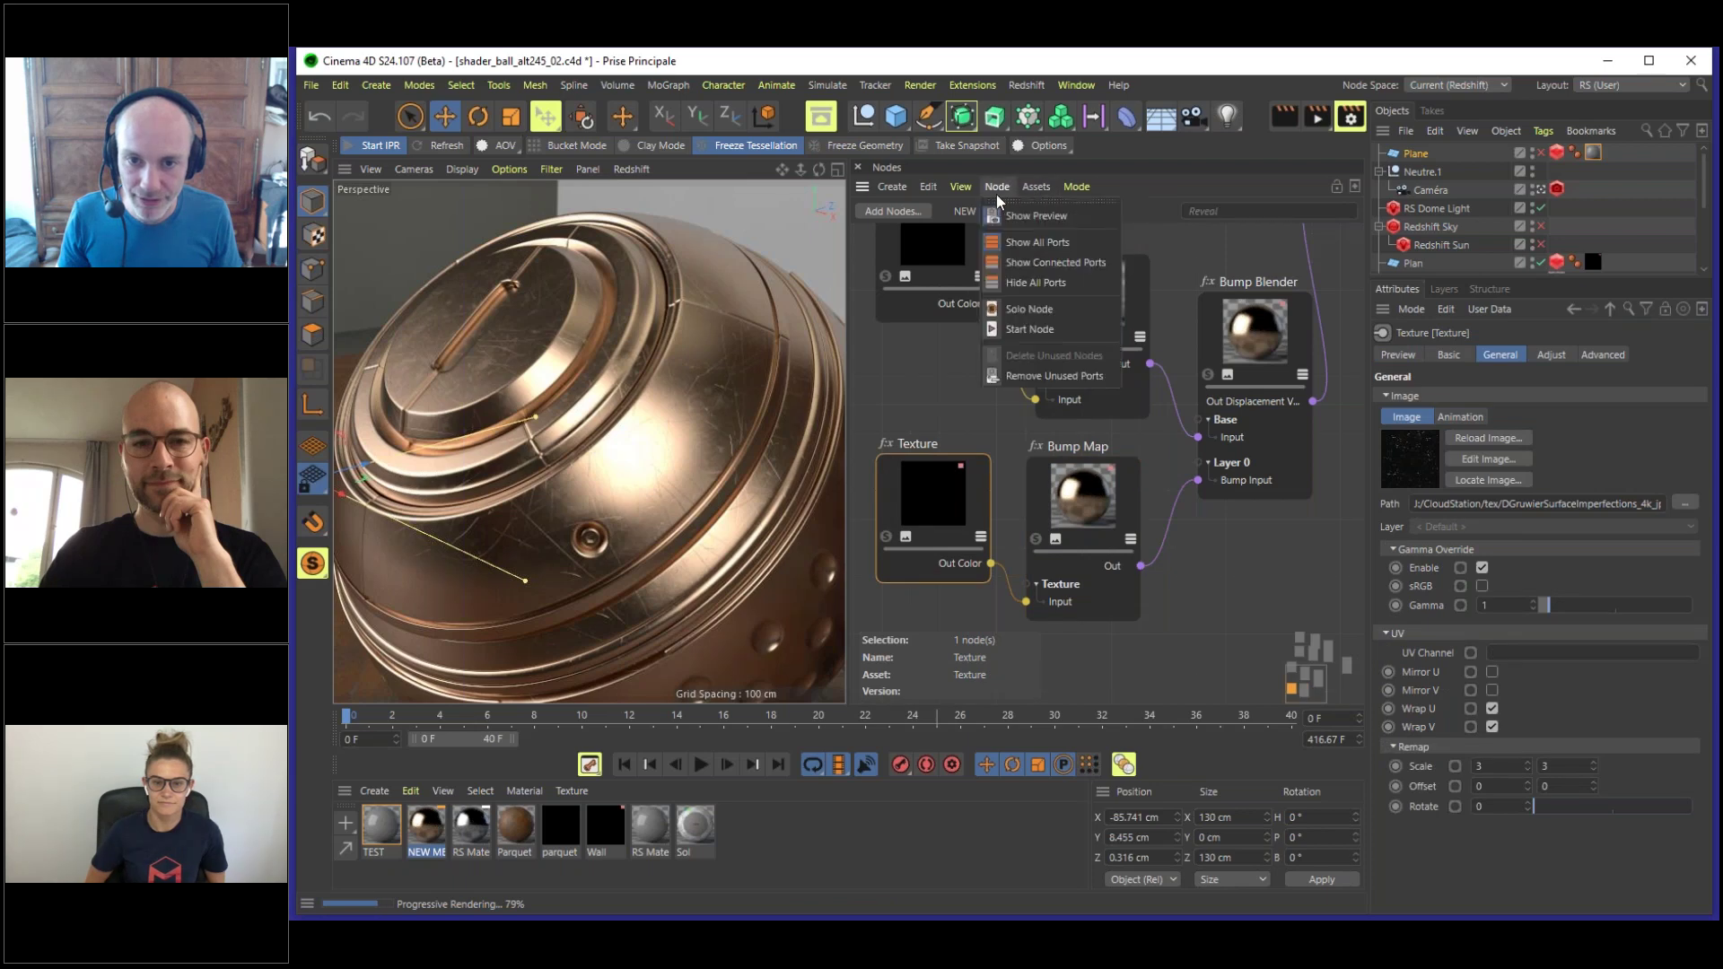
{"action": "mouse_move", "coordinate": [1027, 189]}
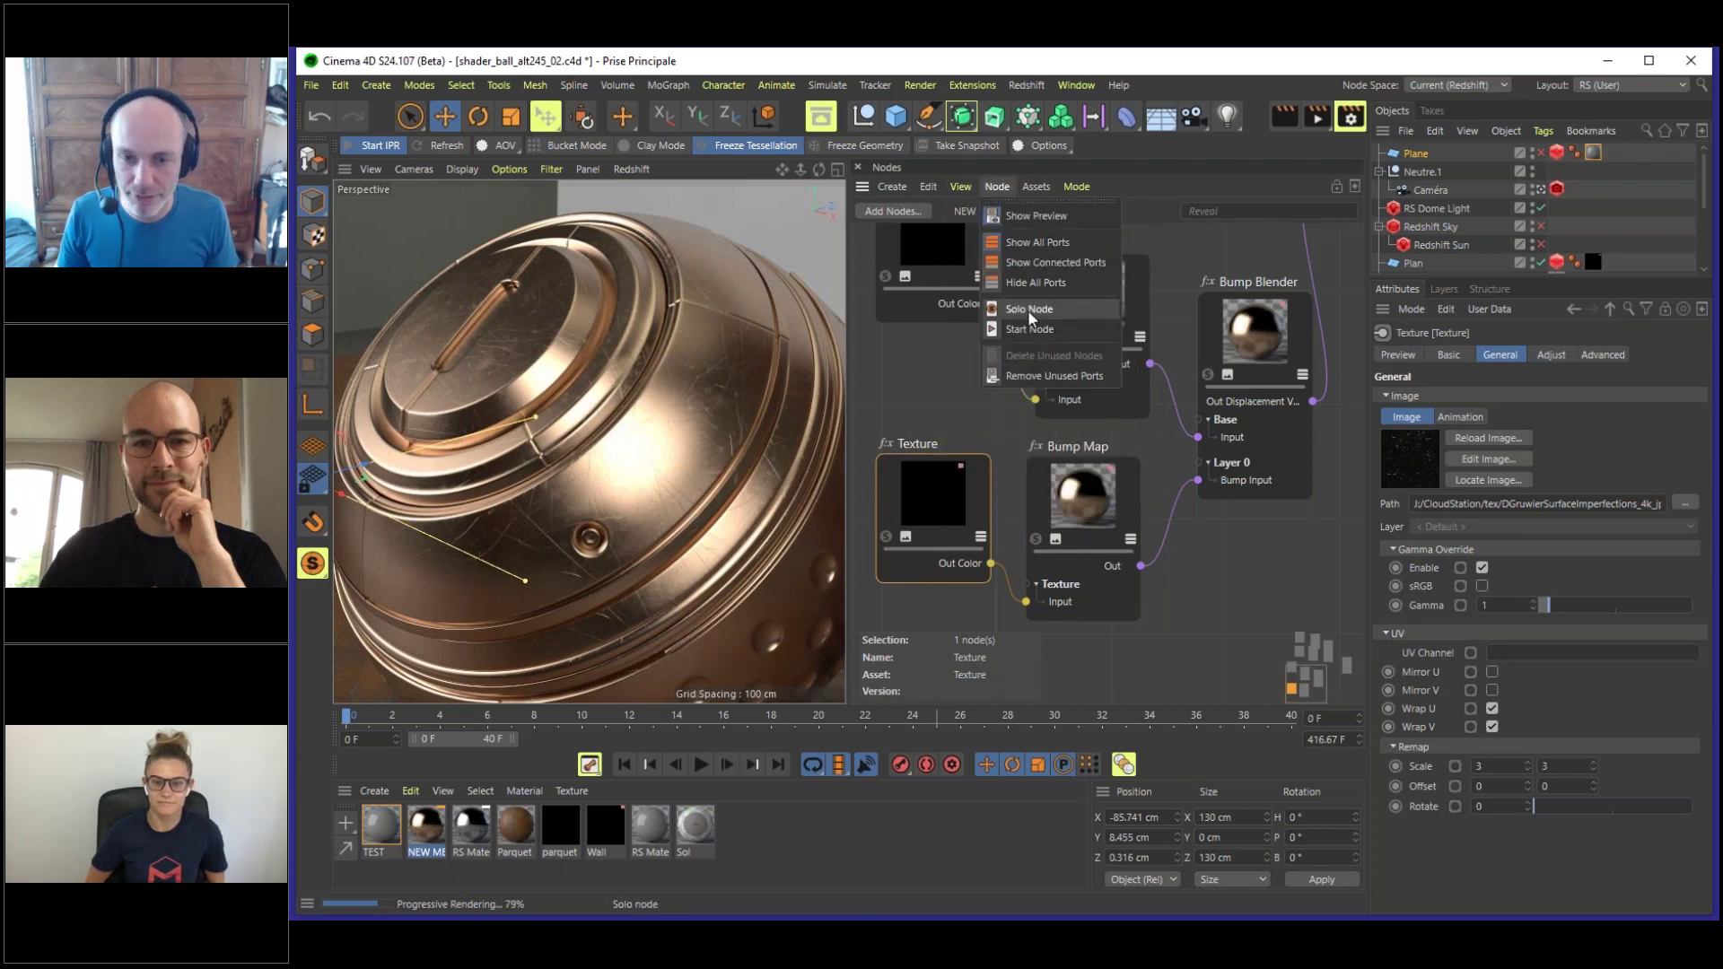
{"action": "left_click", "coordinate": [1027, 310]}
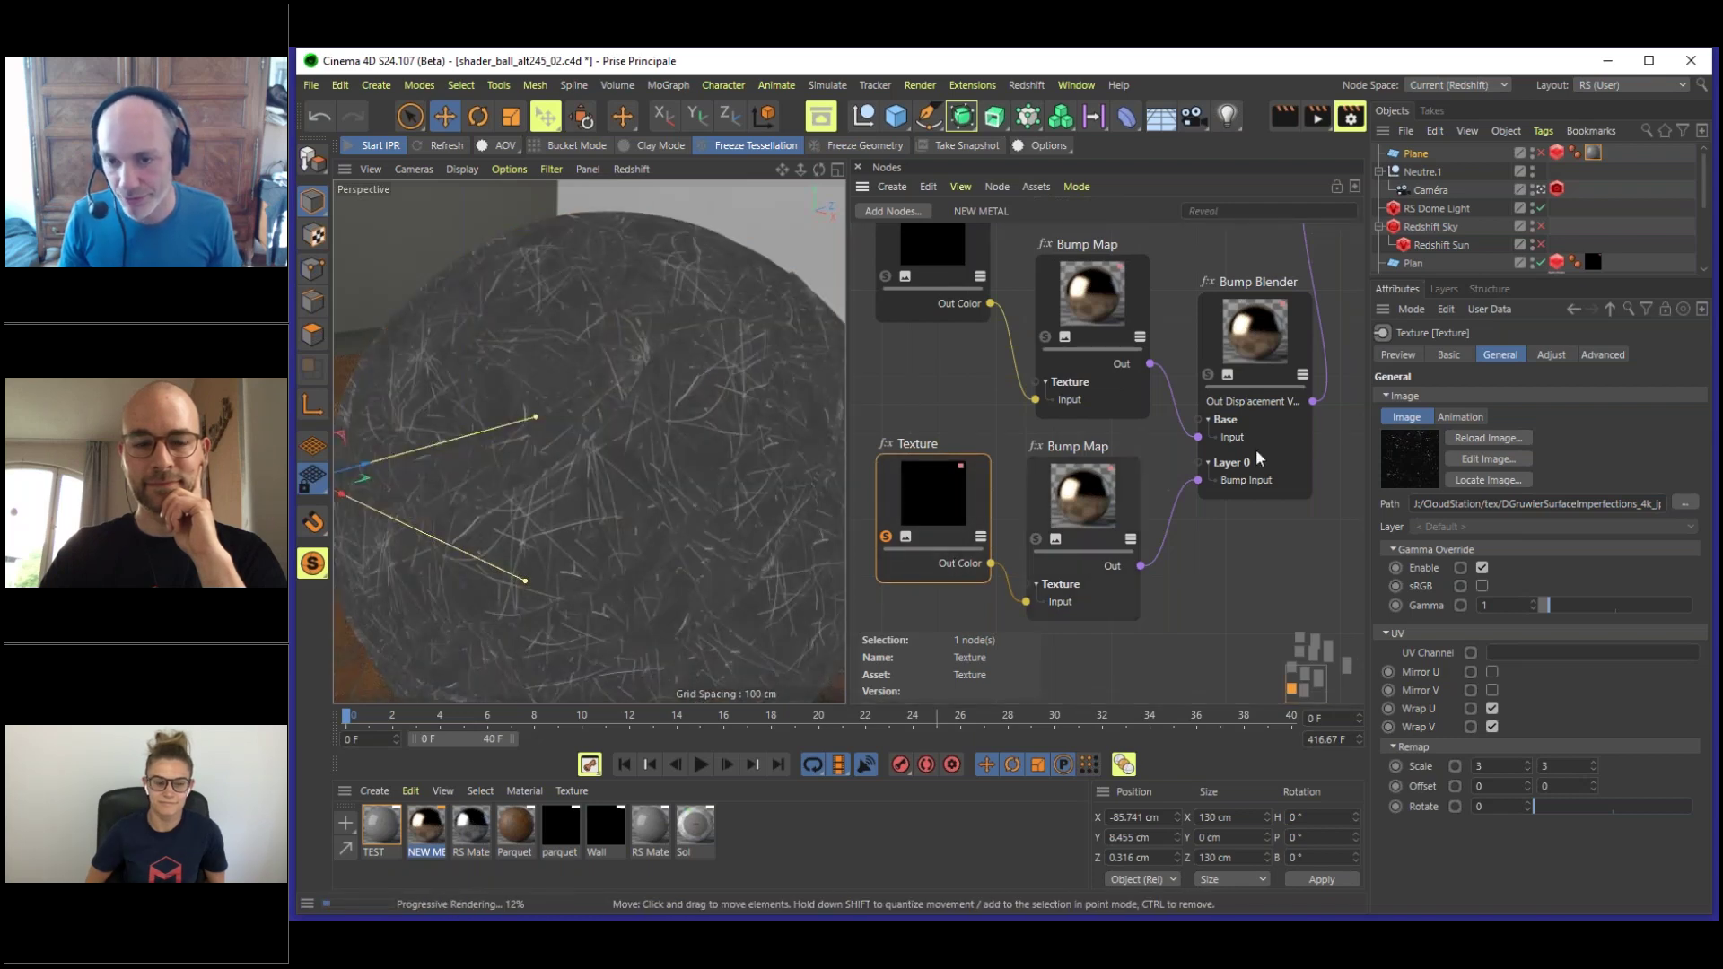
{"action": "left_click_drag", "start_coordinate": [990, 566], "coordinate": [1342, 543]}
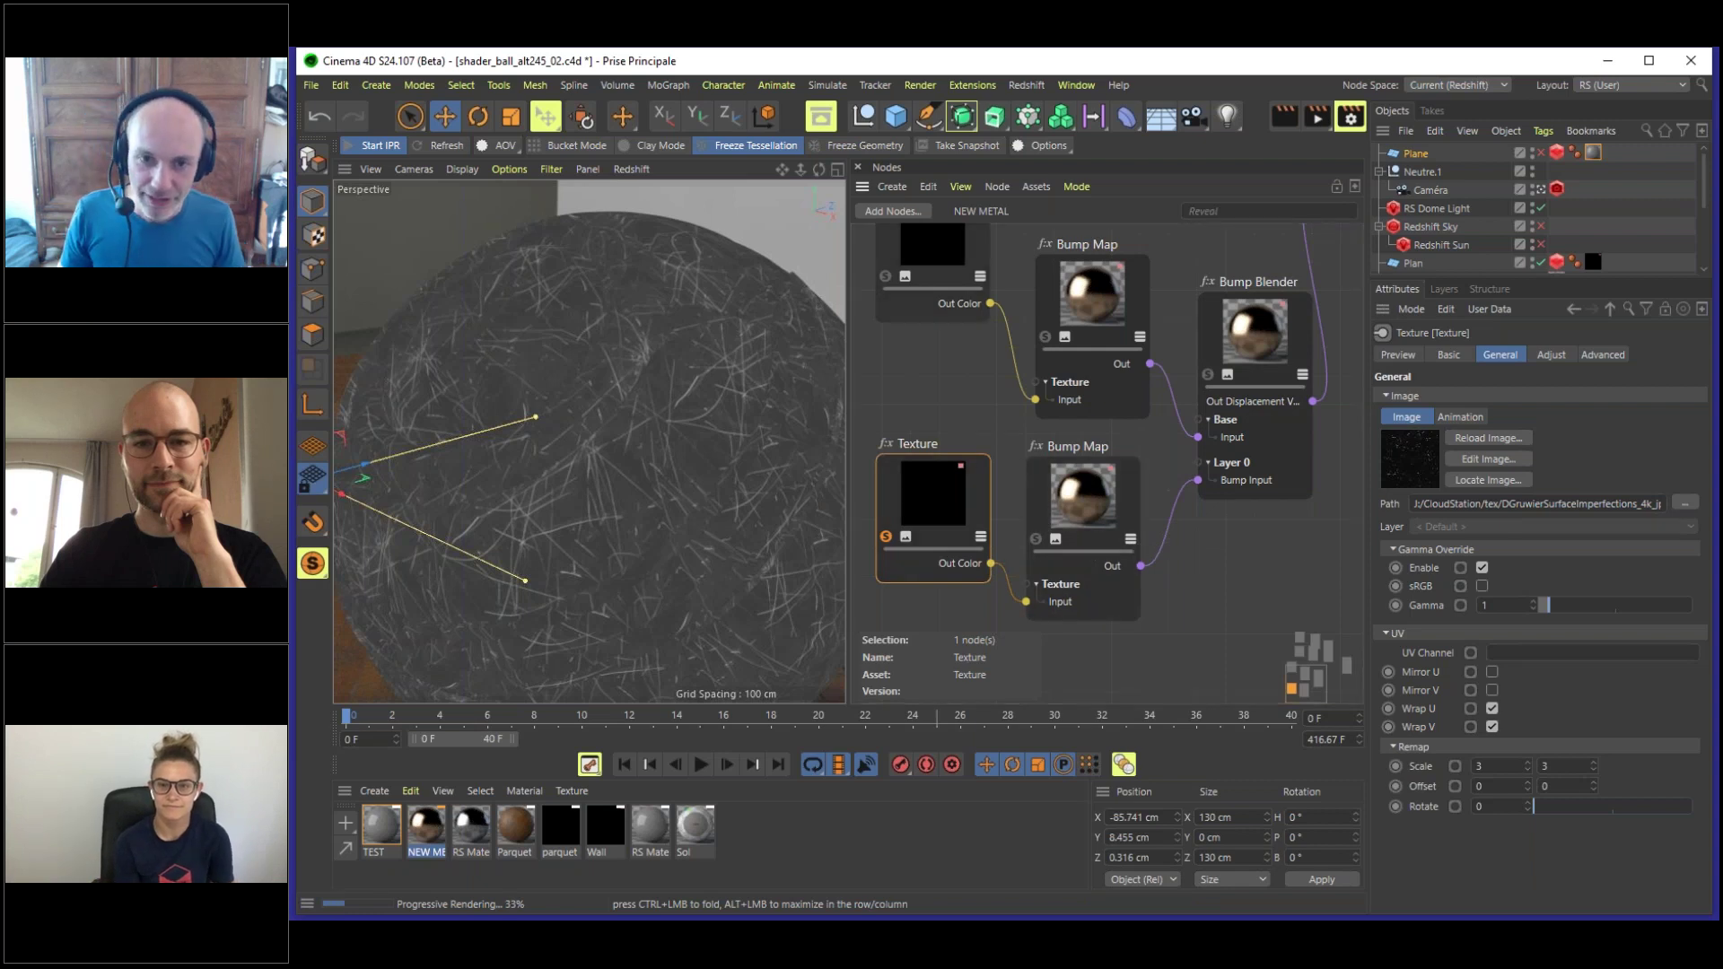
- Look through the Node Editor's view and editing options, closing the list unchanged
{"action": "left_click", "coordinate": [957, 190]}
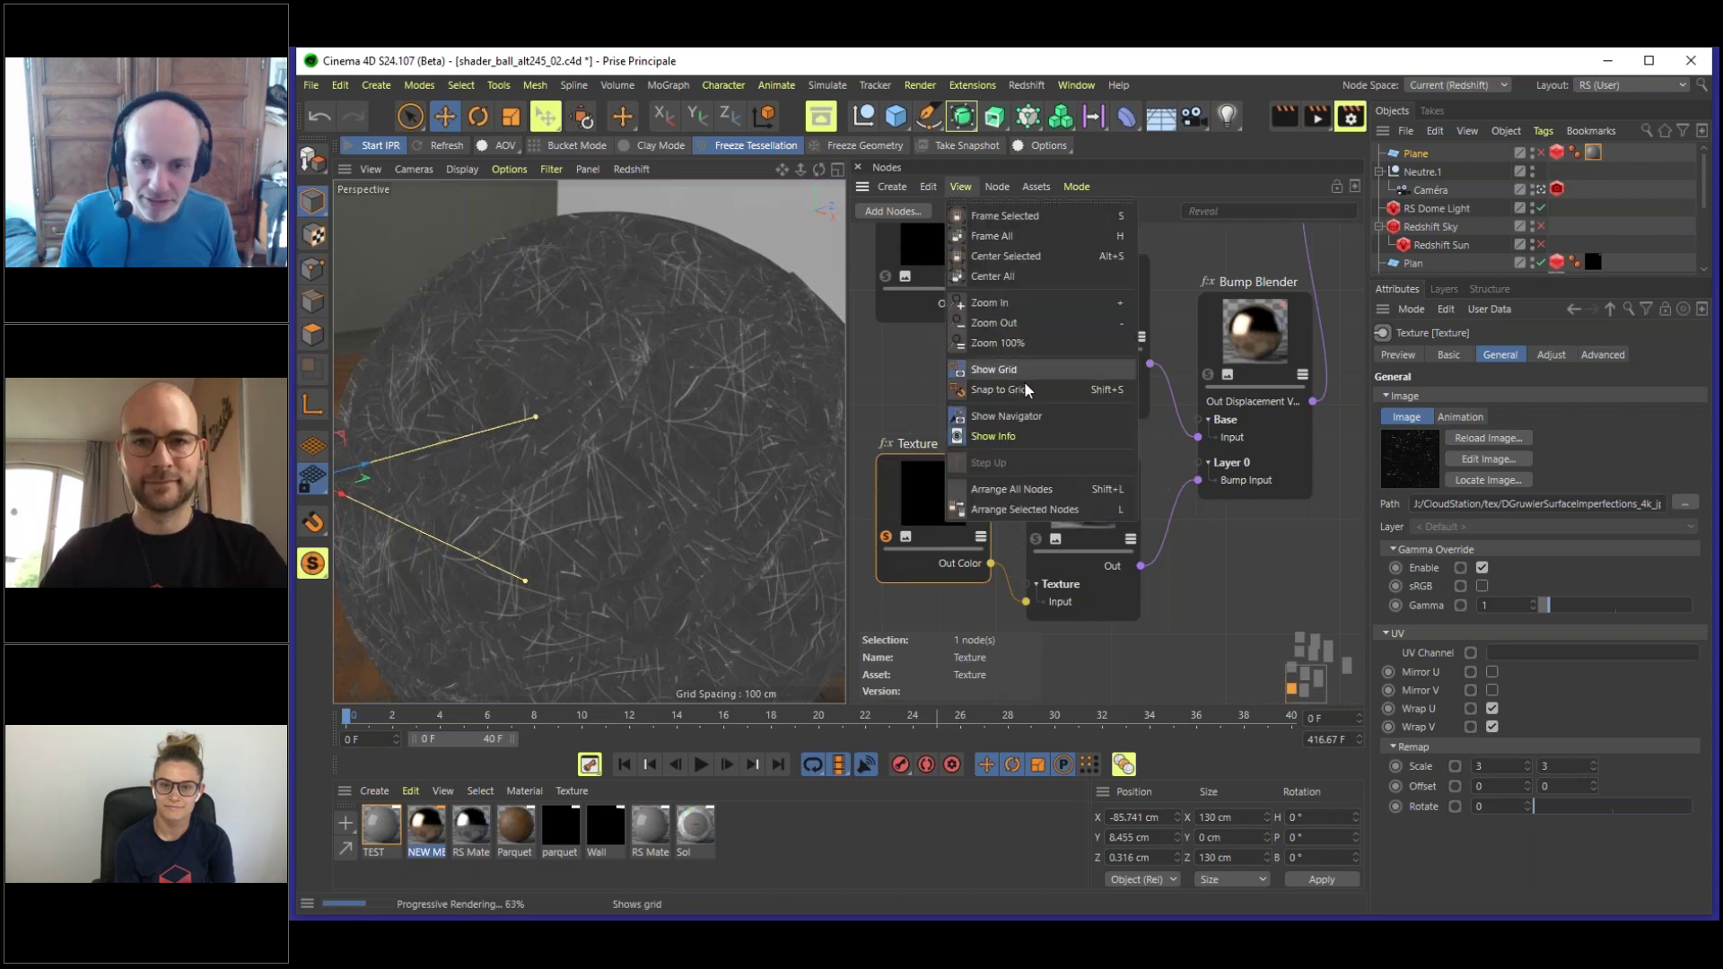
{"action": "left_click", "coordinate": [930, 189]}
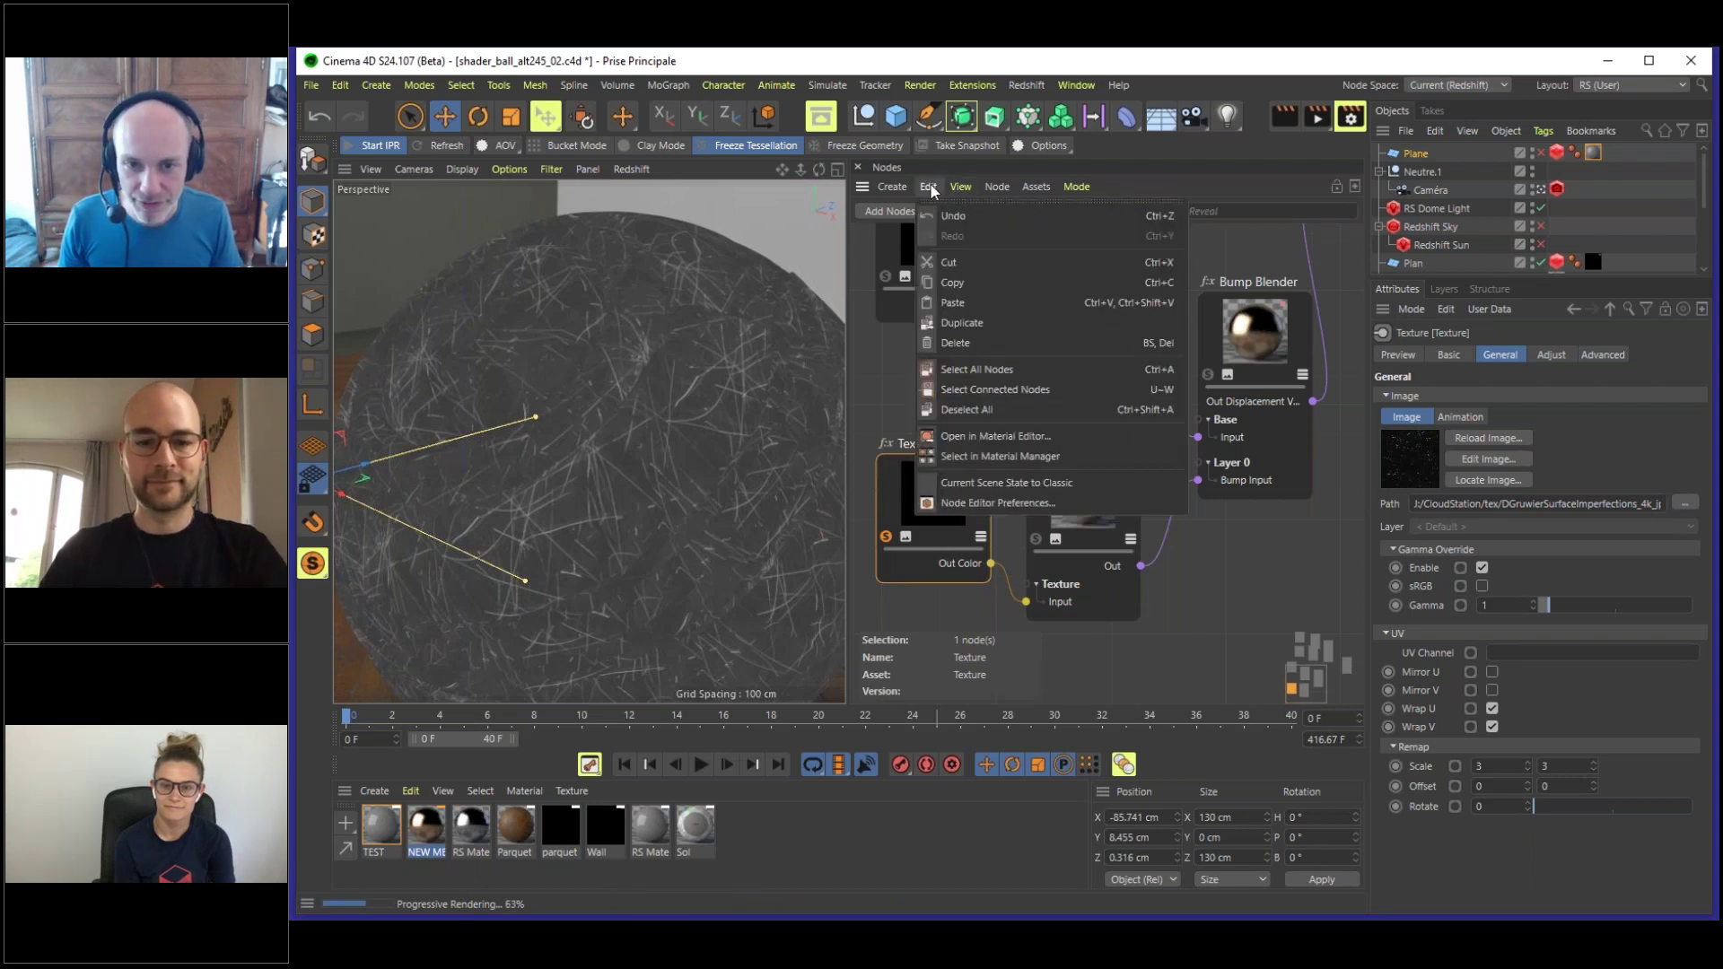
{"action": "left_click", "coordinate": [1197, 167]}
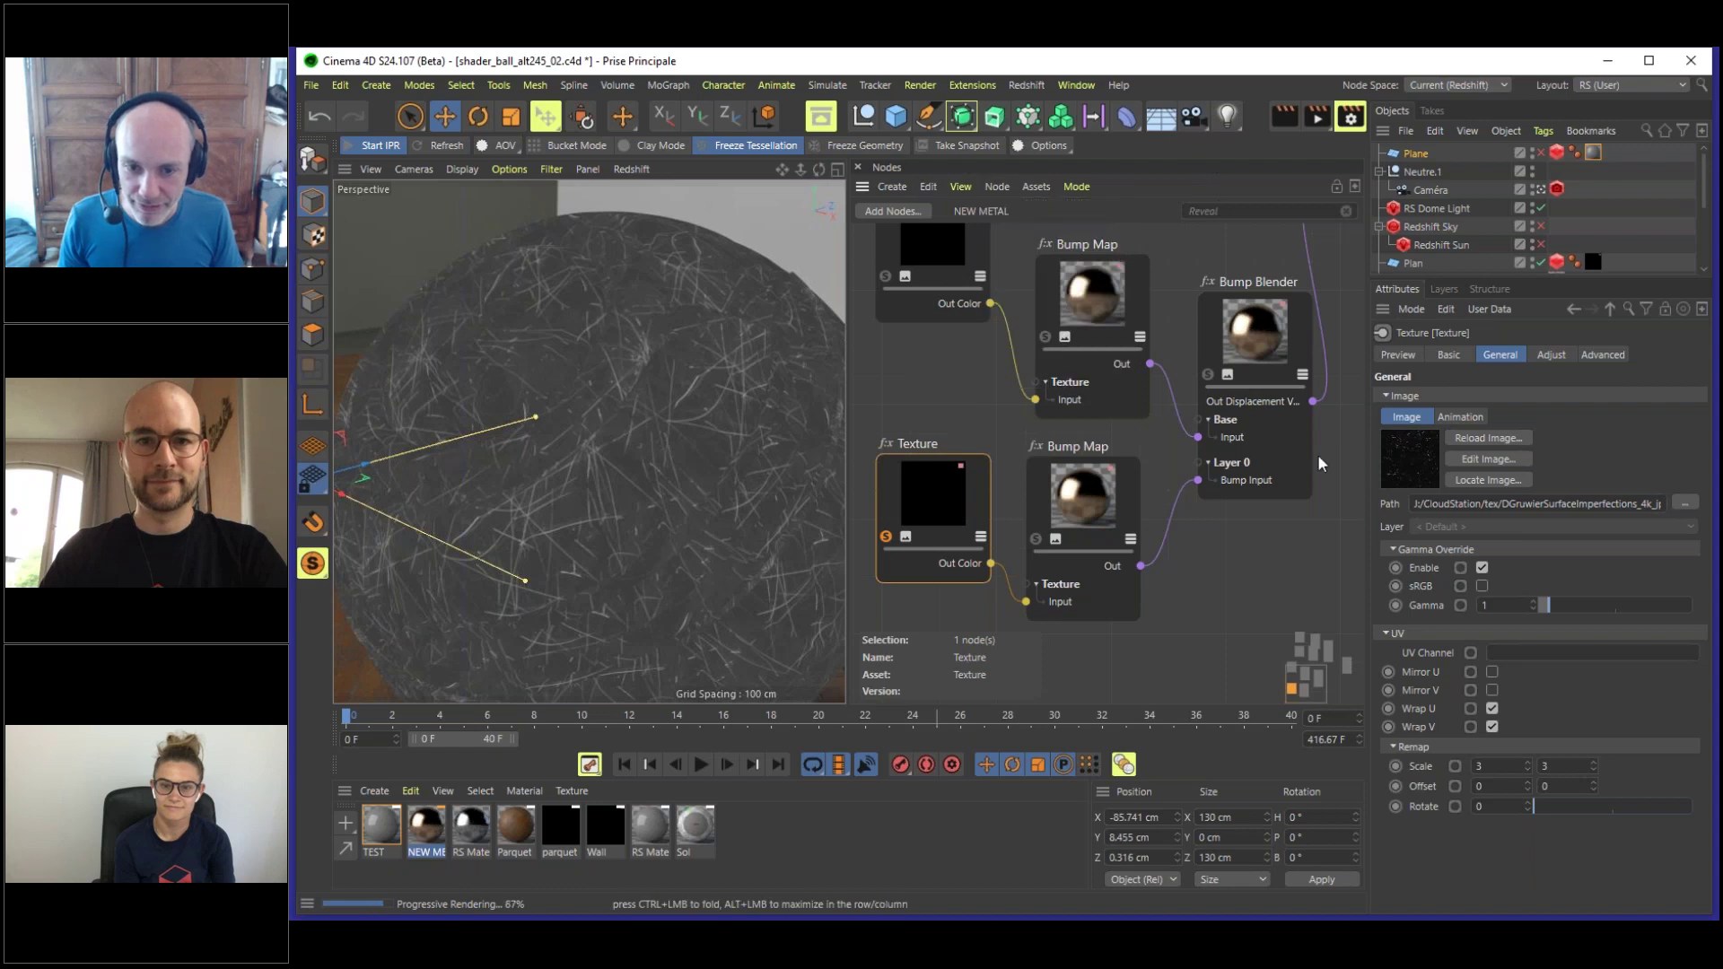
- Reframe the node graph, nudge the lower Texture node left, and turn off its solo
{"action": "middle_click_drag", "start_coordinate": [1010, 391], "coordinate": [956, 428]}
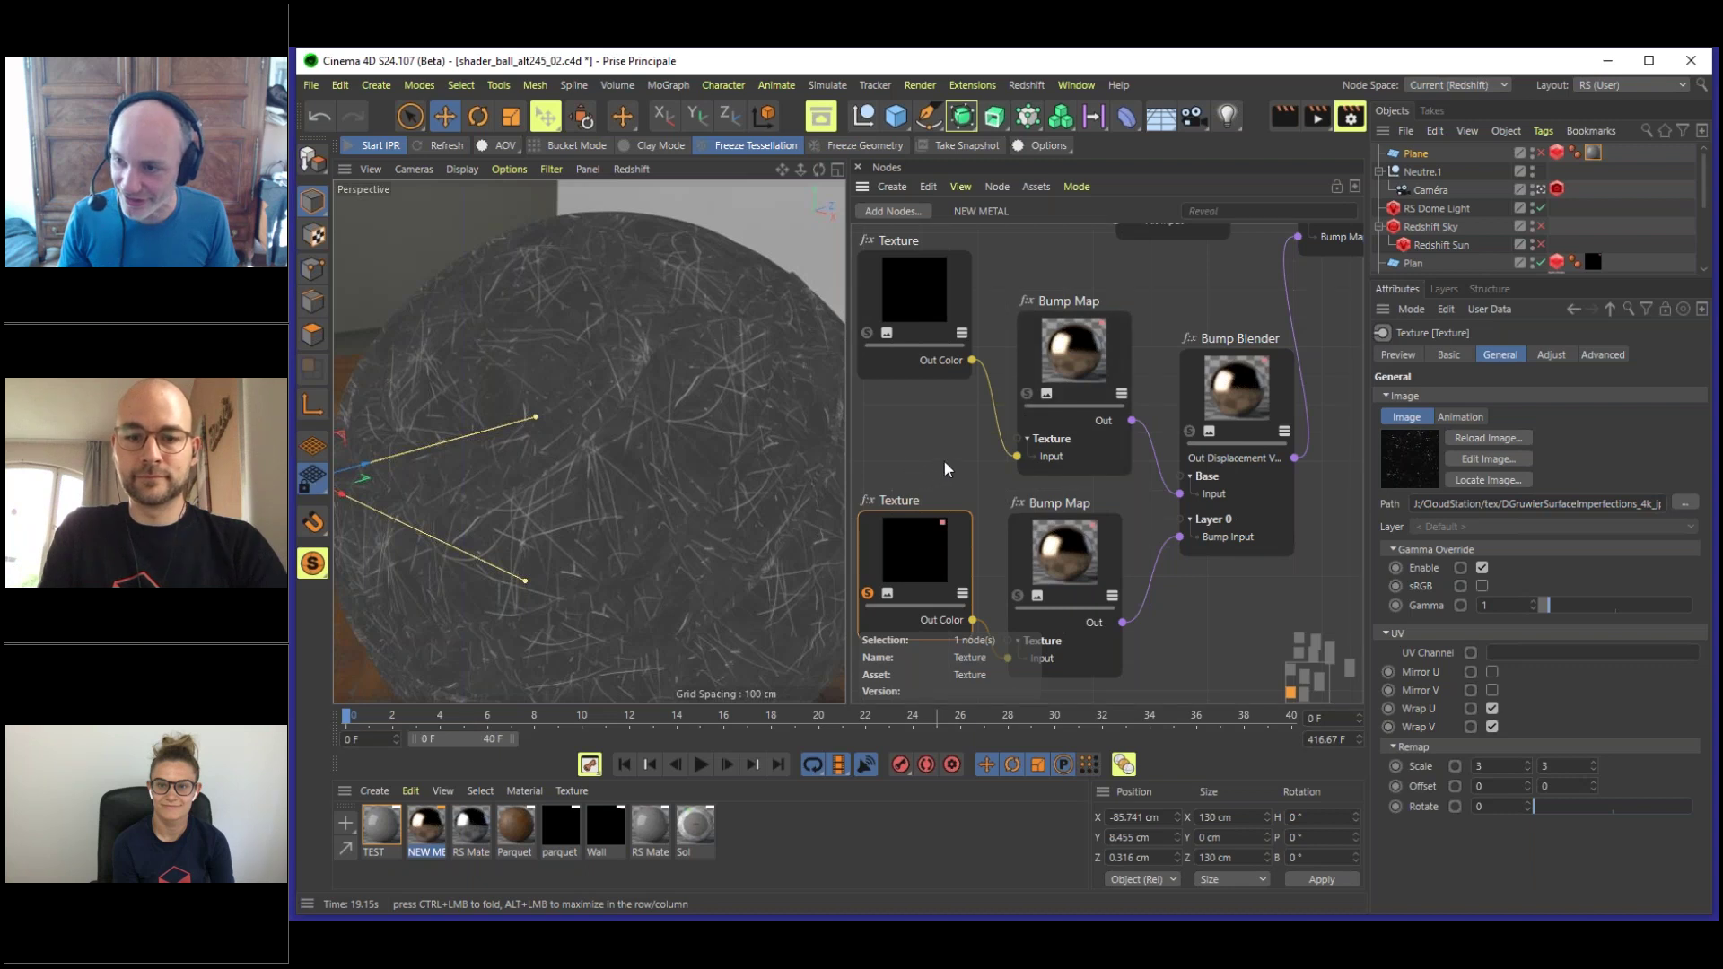
{"action": "middle_click_drag", "start_coordinate": [952, 459], "coordinate": [1014, 452]}
{"action": "left_click_drag", "start_coordinate": [946, 497], "coordinate": [936, 500]}
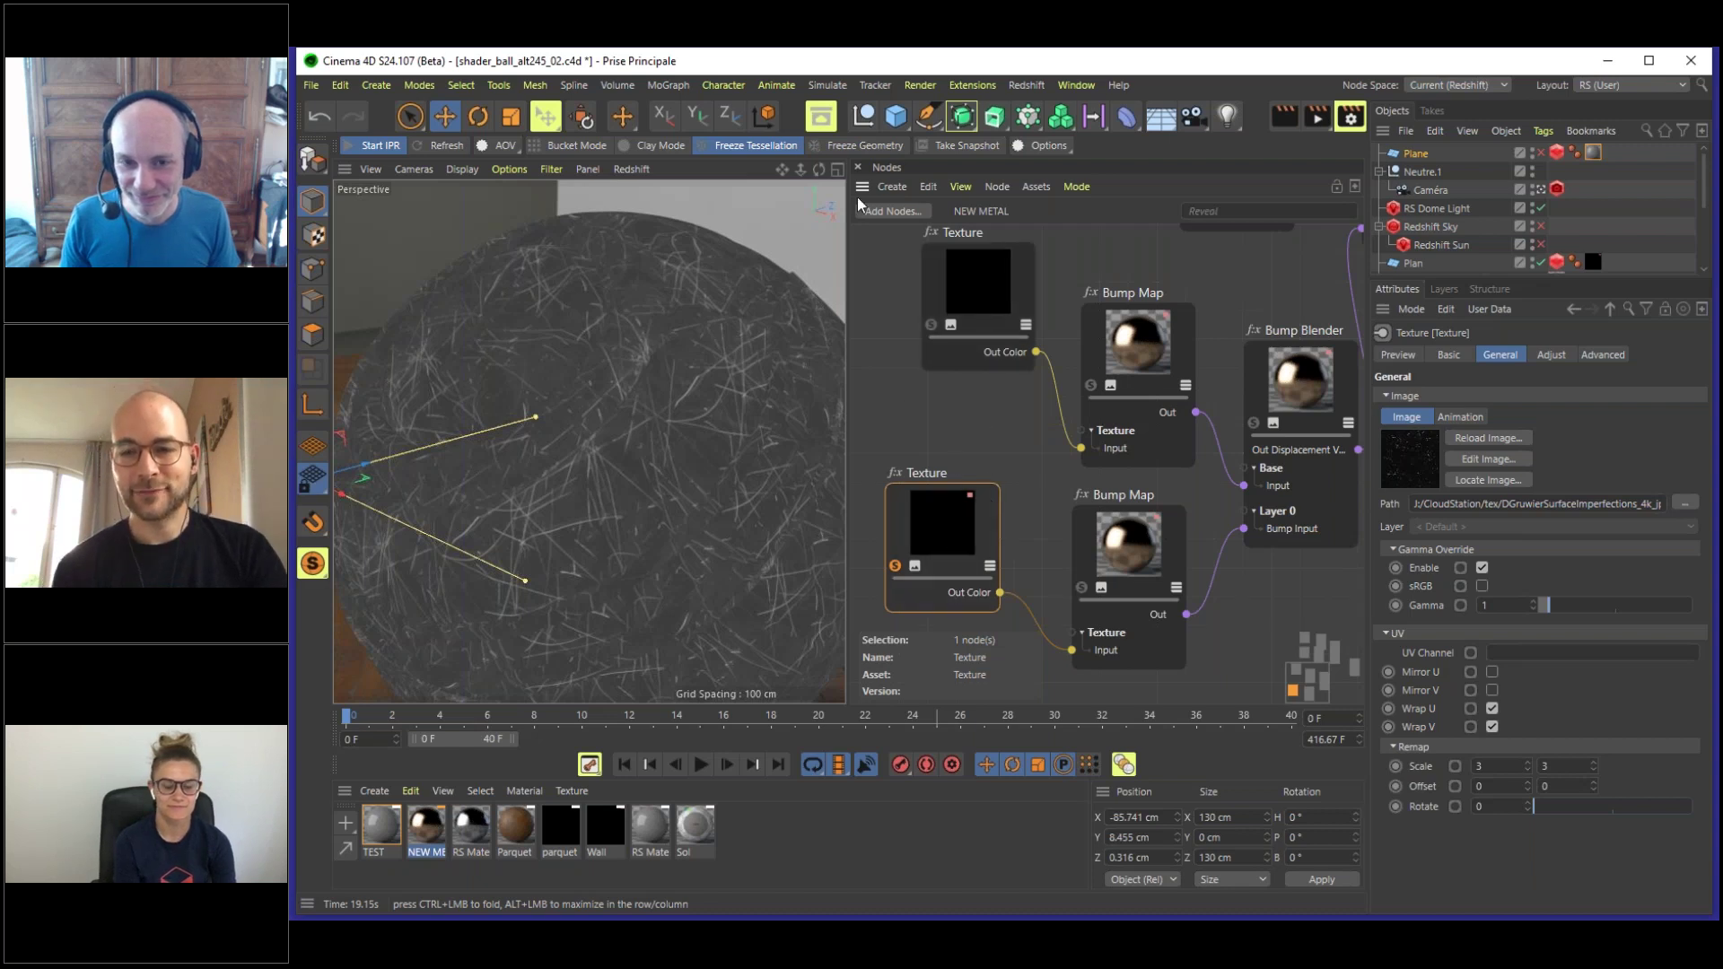
{"action": "left_click", "coordinate": [997, 187]}
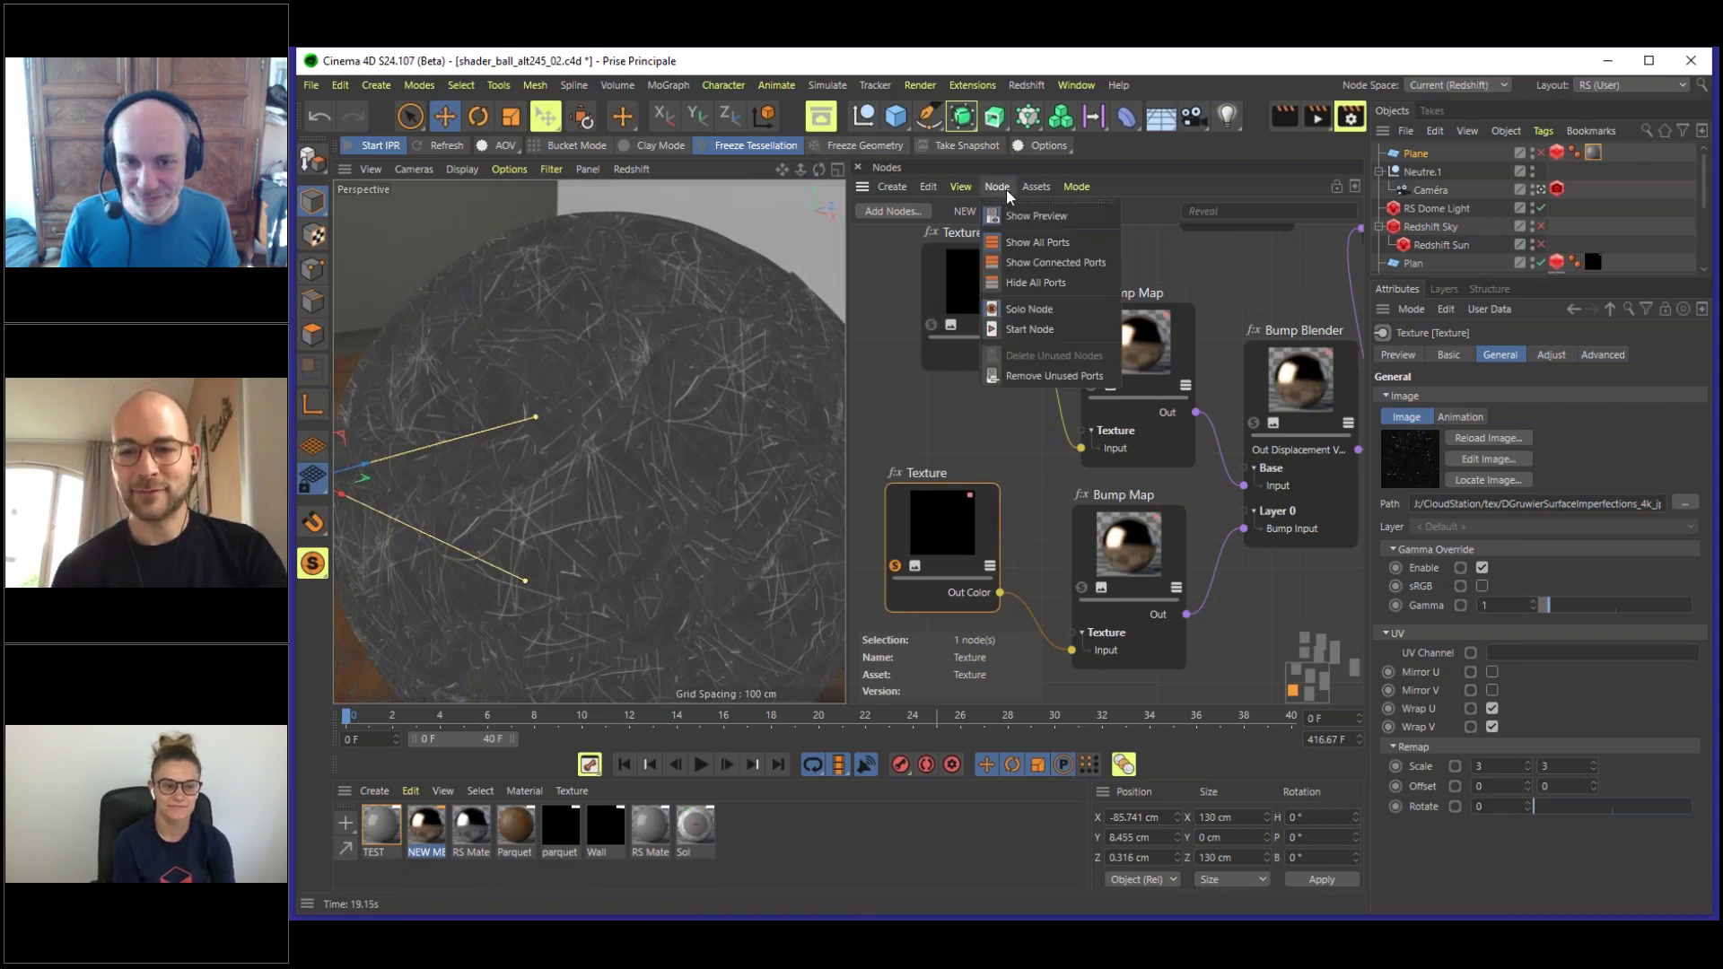
{"action": "left_click", "coordinate": [1025, 308]}
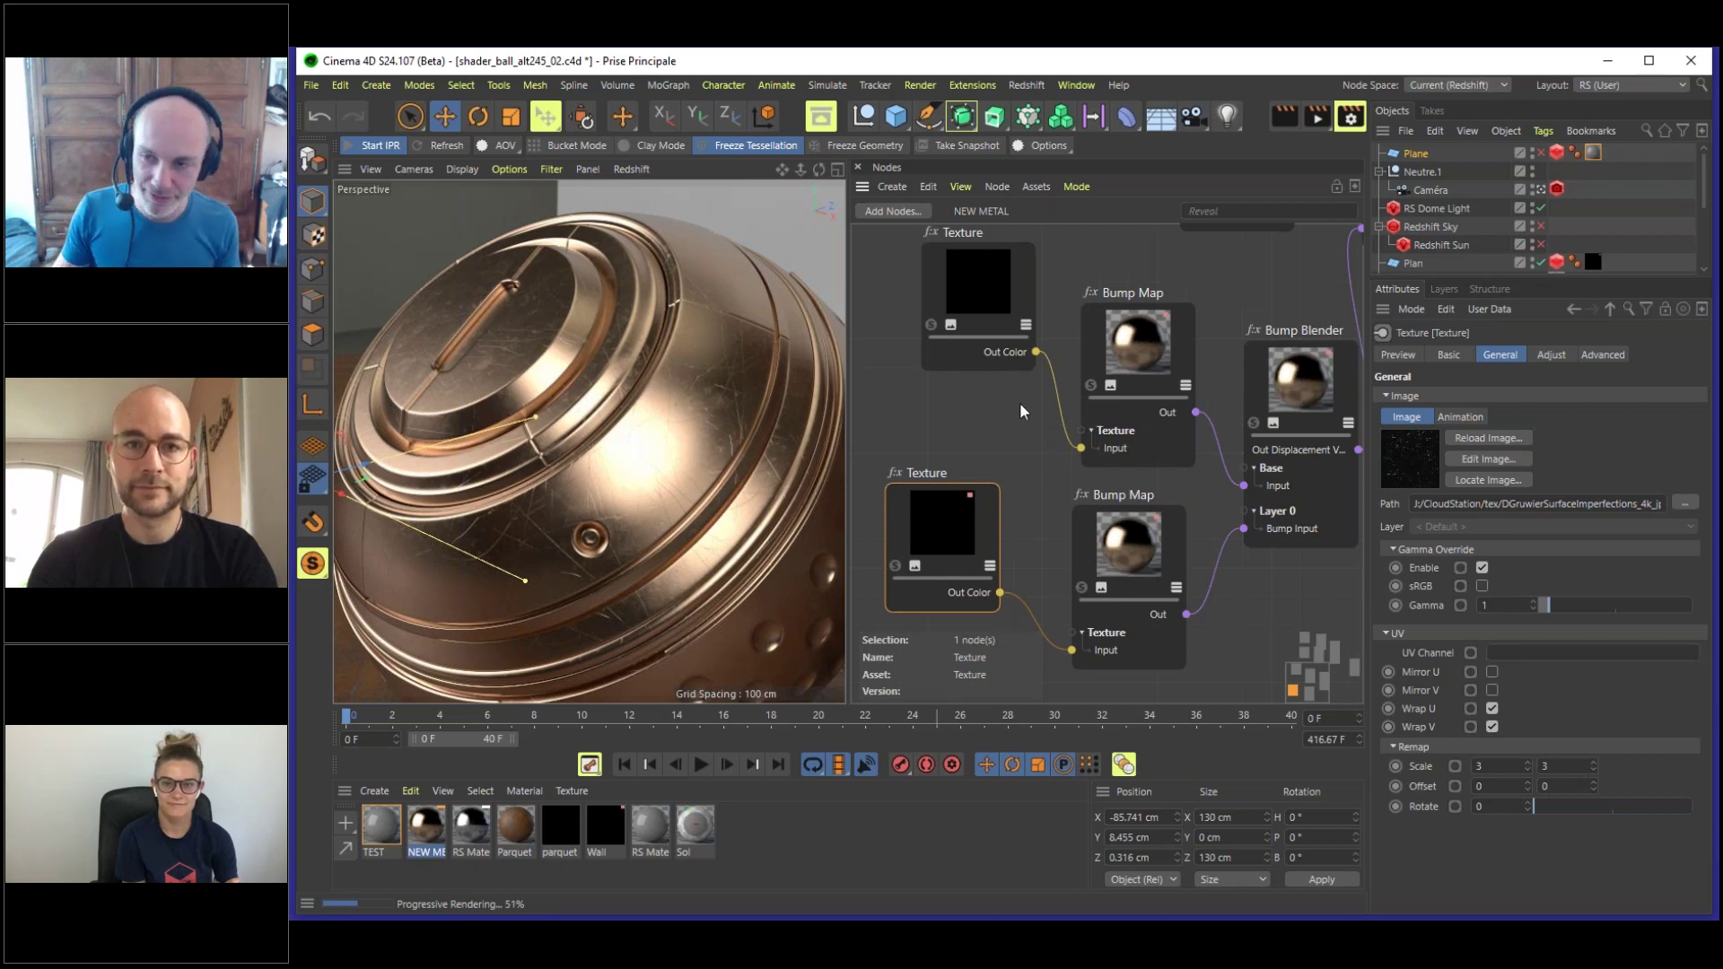
{"action": "left_click_drag", "start_coordinate": [937, 505], "coordinate": [948, 471]}
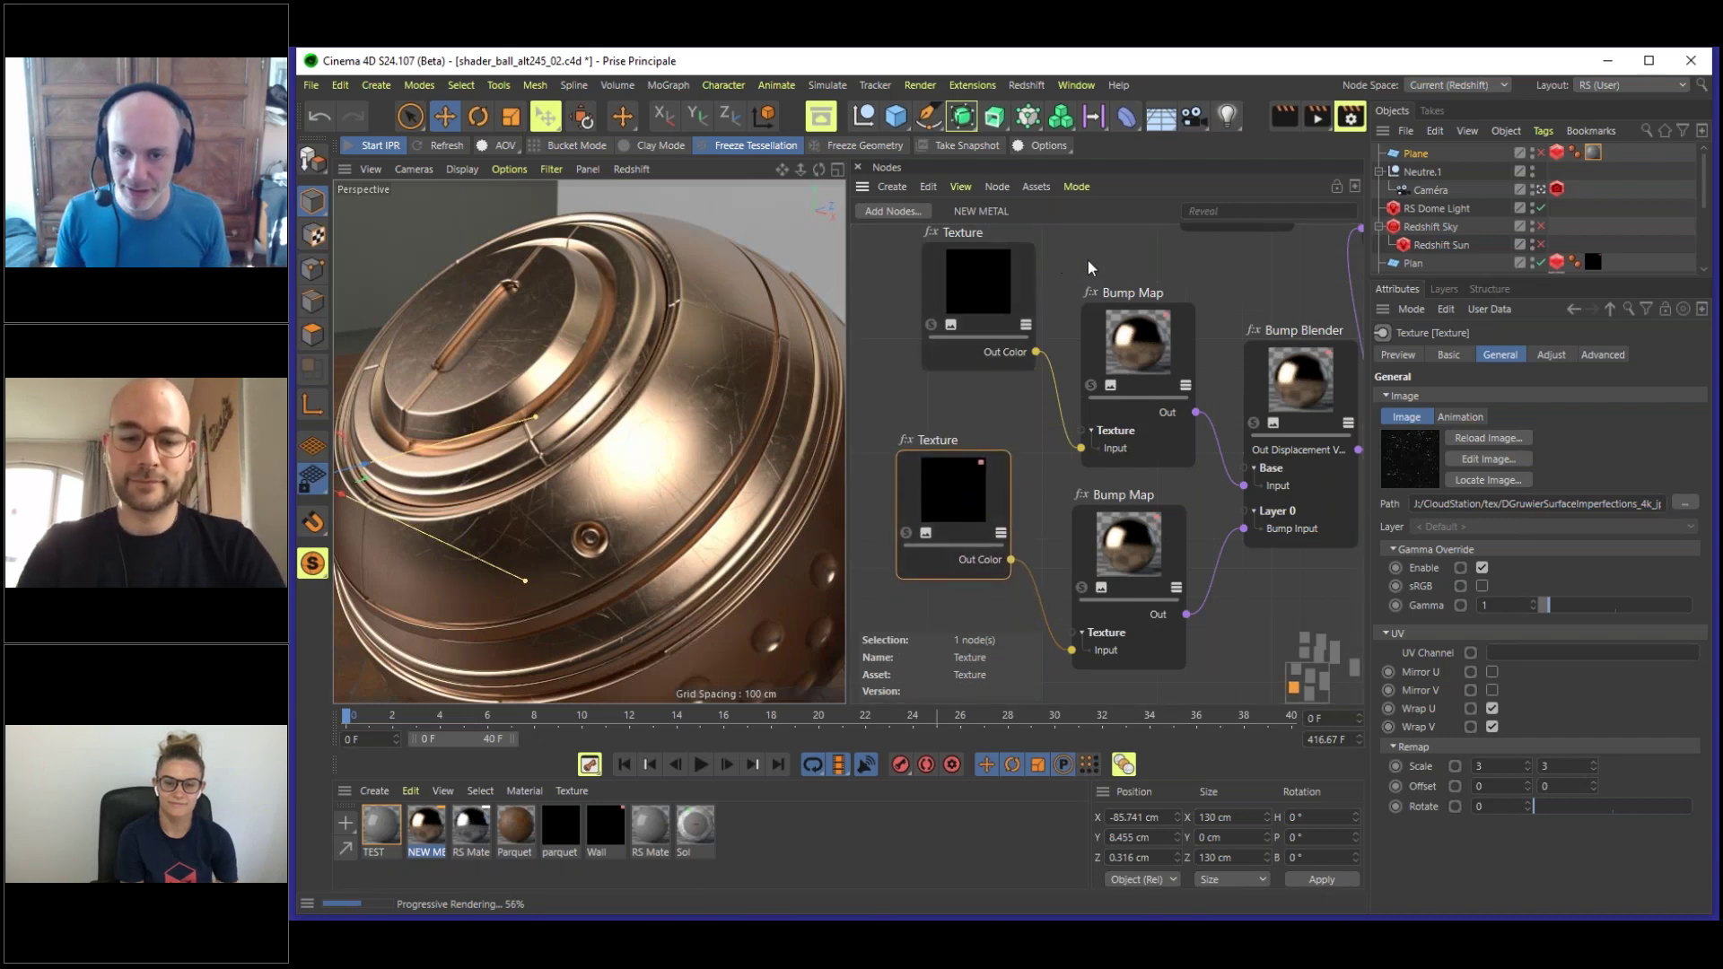
{"action": "left_click", "coordinate": [1038, 186]}
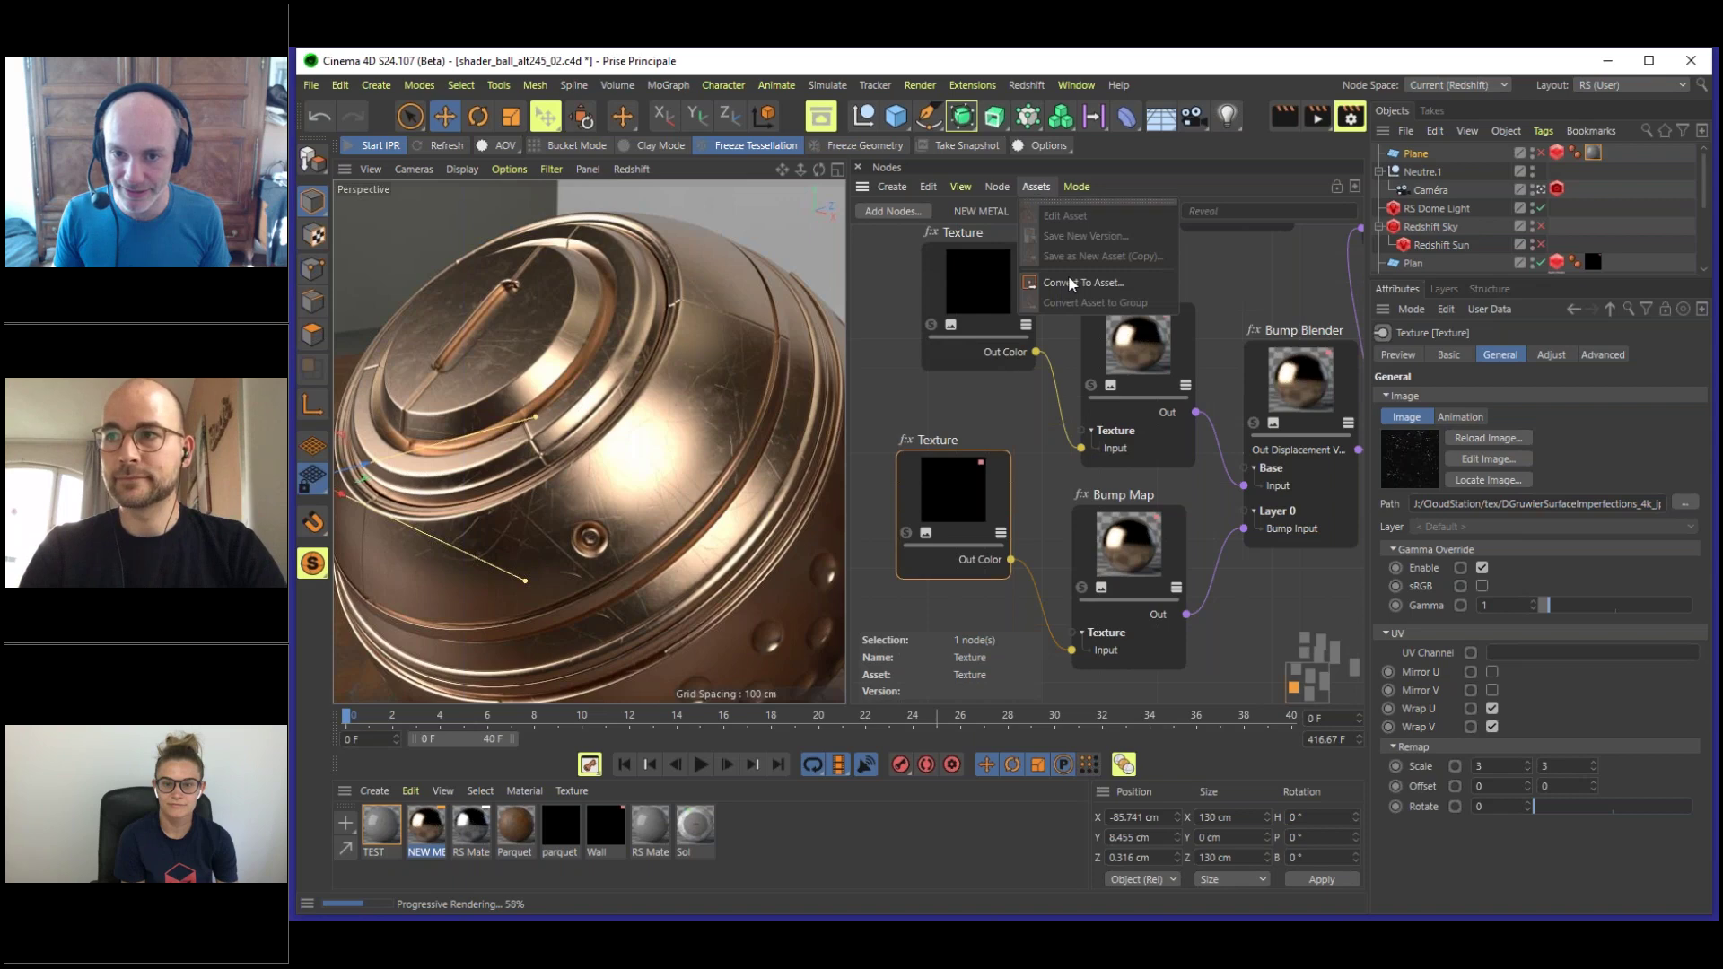
{"action": "left_click", "coordinate": [1225, 274]}
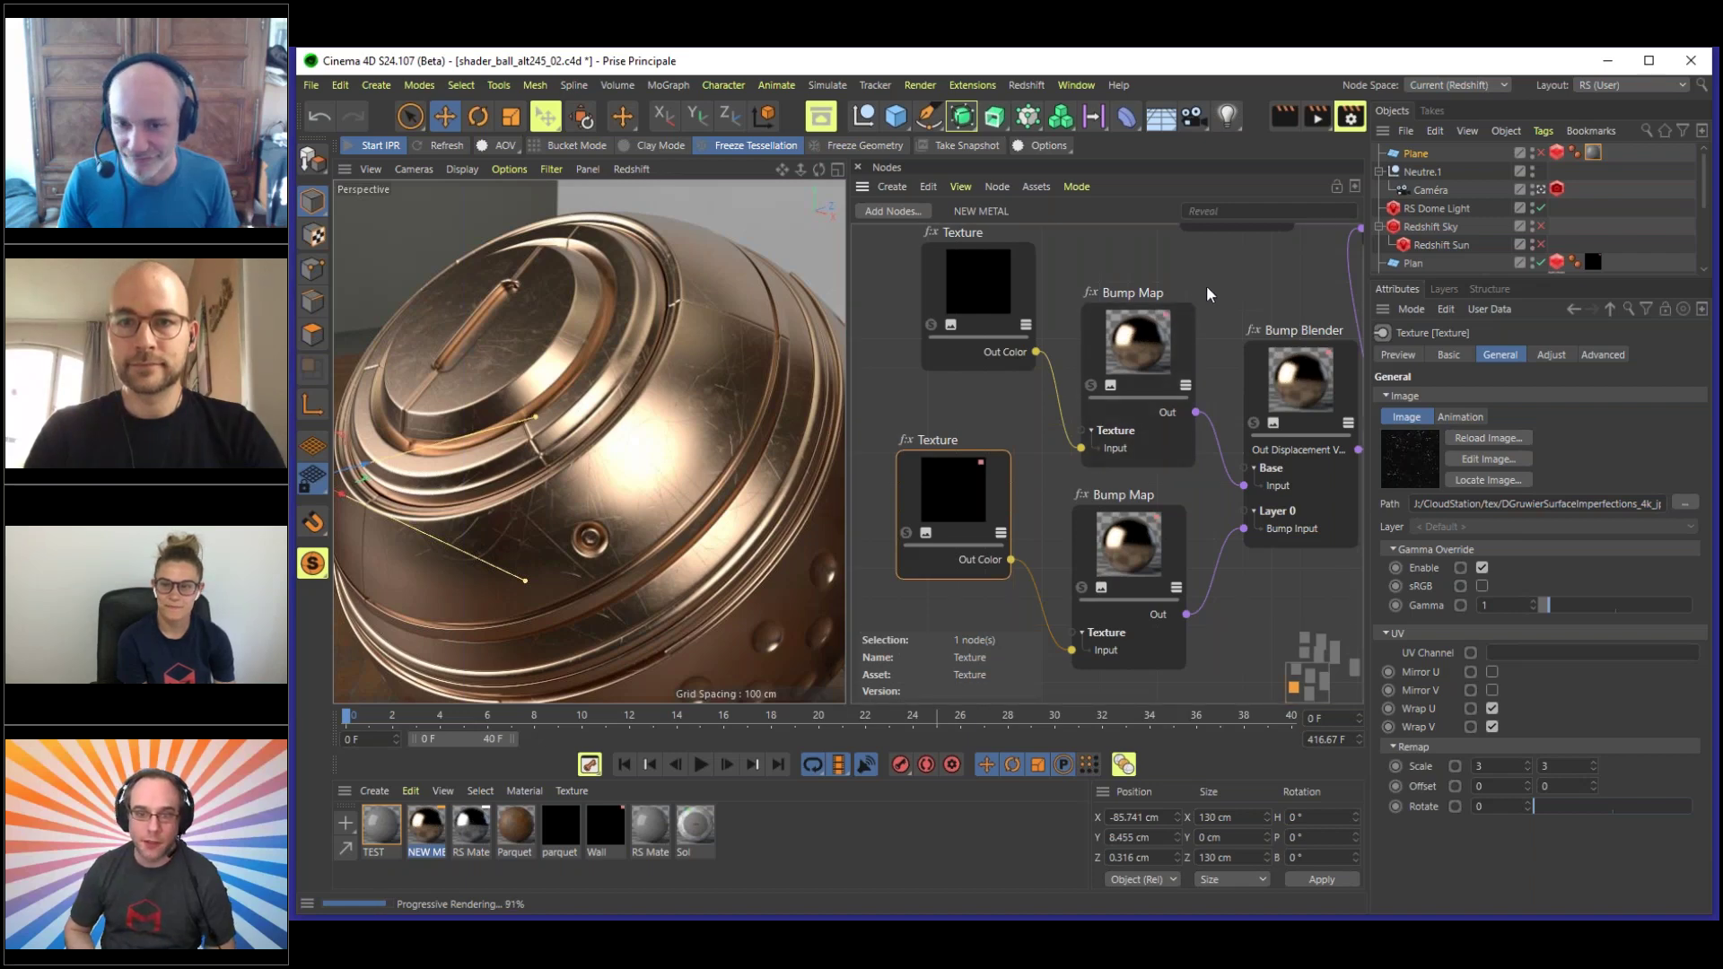
{"action": "middle_click_drag", "start_coordinate": [1263, 289], "coordinate": [1200, 408]}
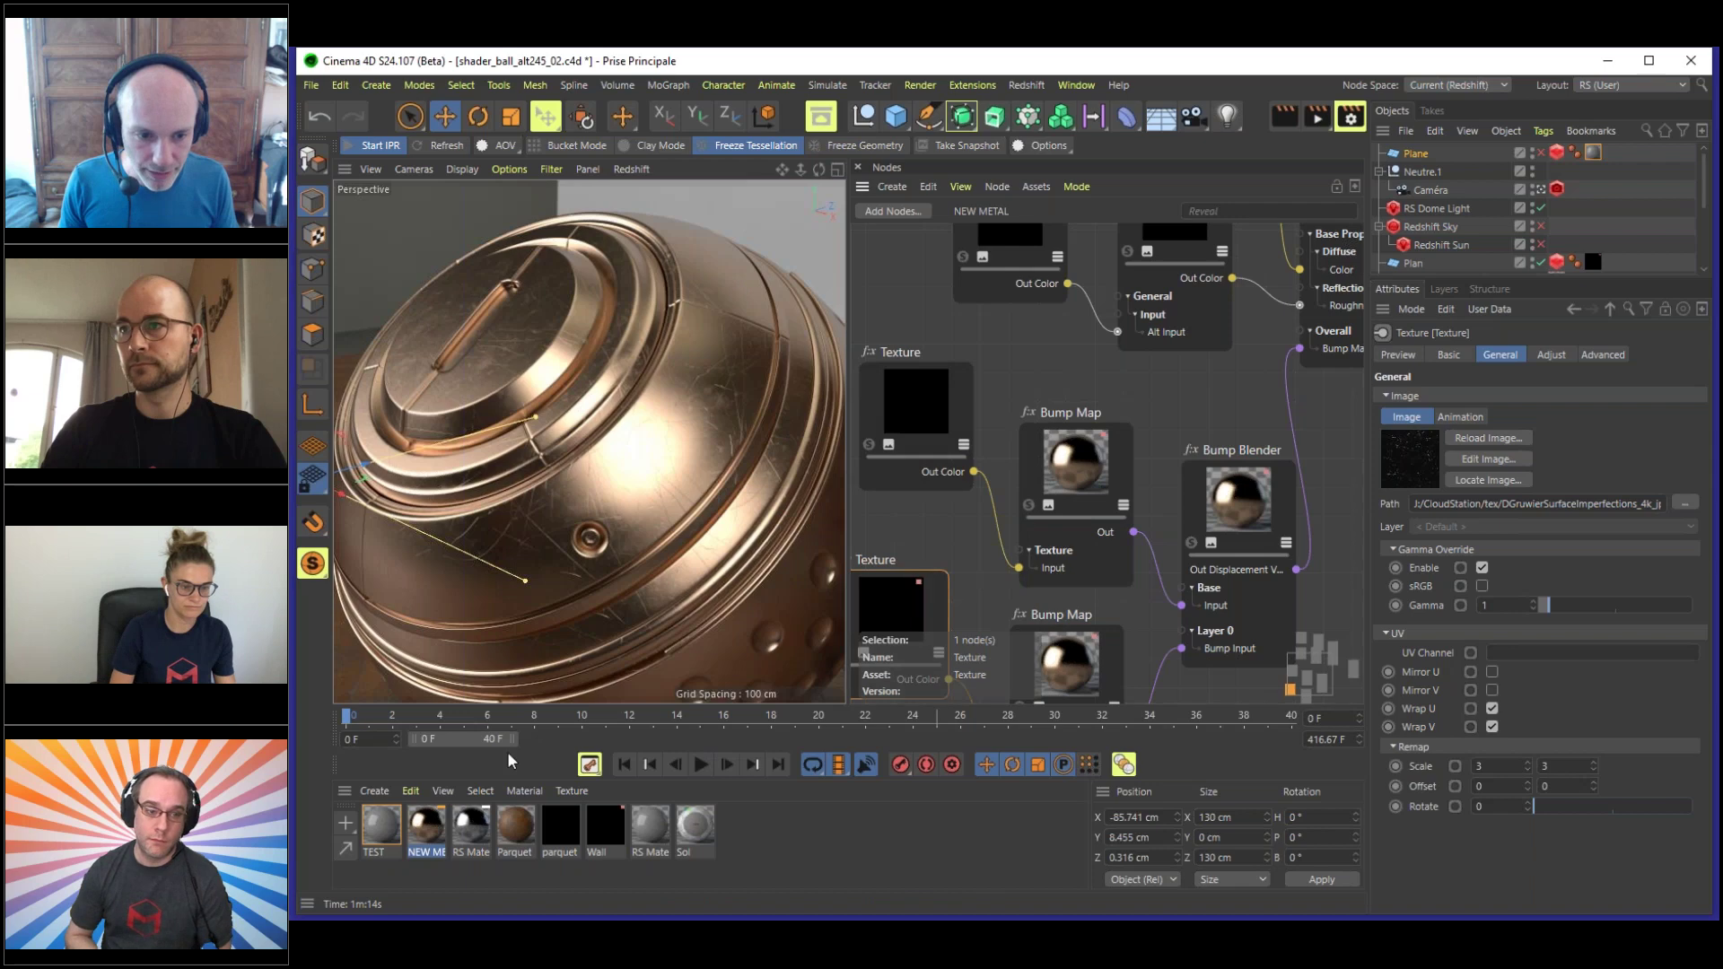
- Create a new Redshift material and name it 'dialectric'
{"action": "left_click", "coordinate": [385, 790]}
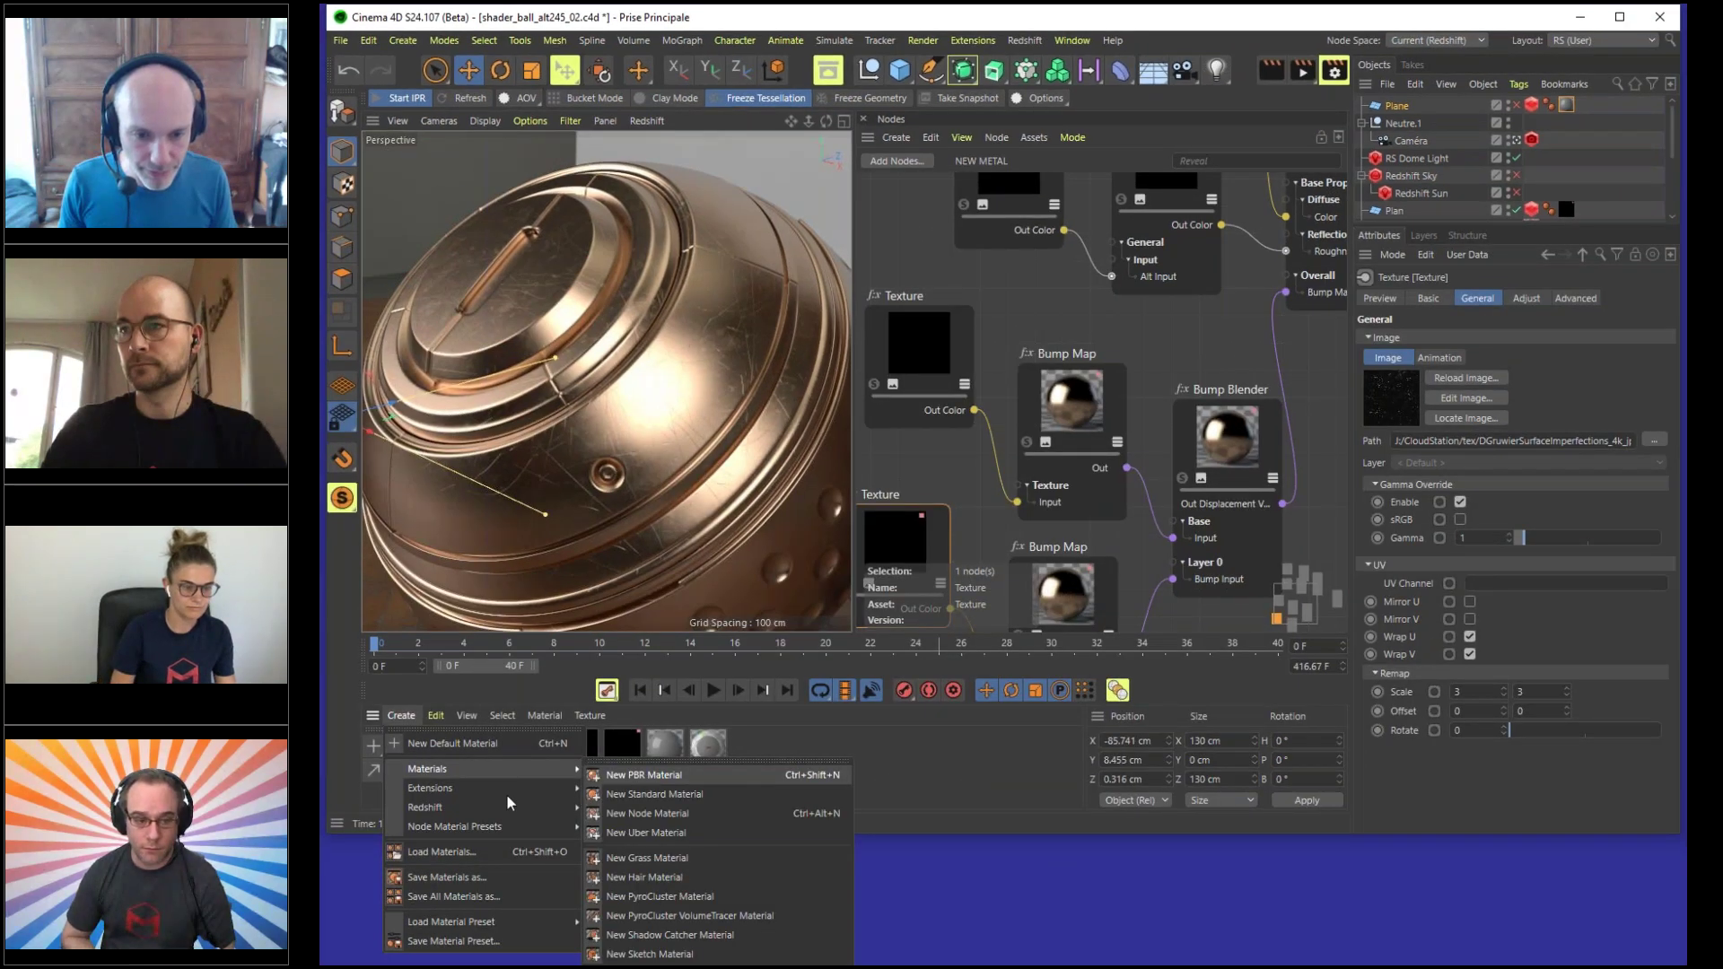
{"action": "mouse_move", "coordinate": [466, 807]}
{"action": "mouse_move", "coordinate": [611, 807]}
{"action": "left_click", "coordinate": [691, 744]}
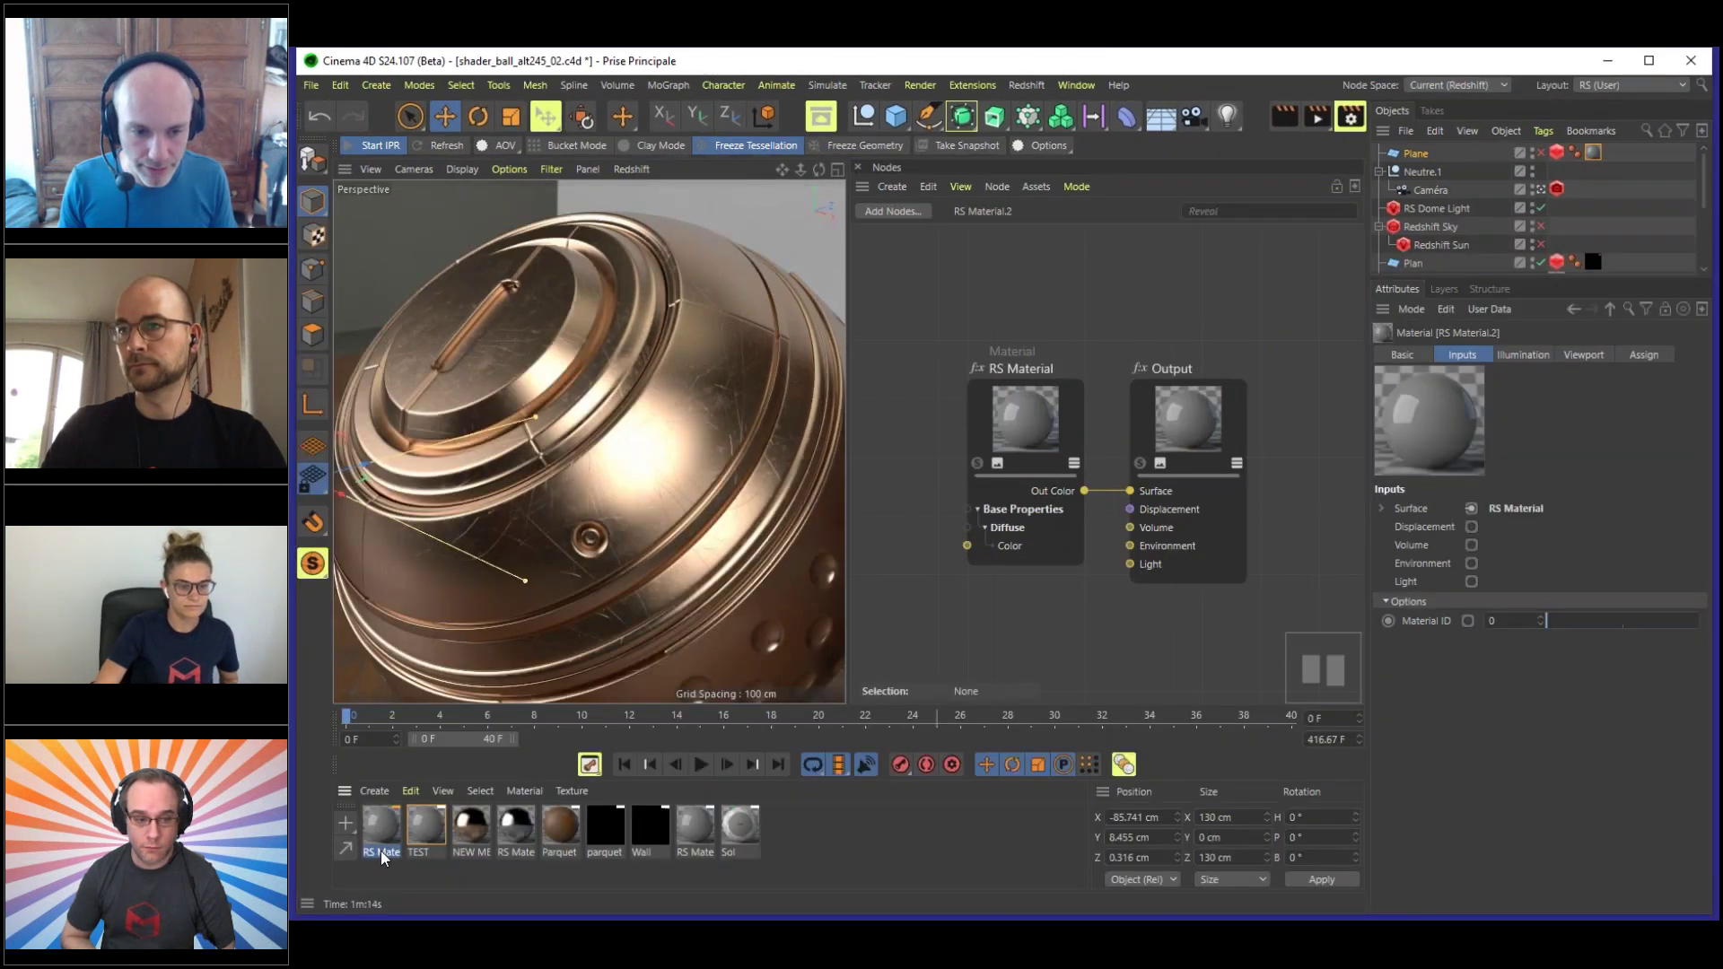
{"action": "double_click", "coordinate": [385, 852]}
{"action": "type", "text": "d"}
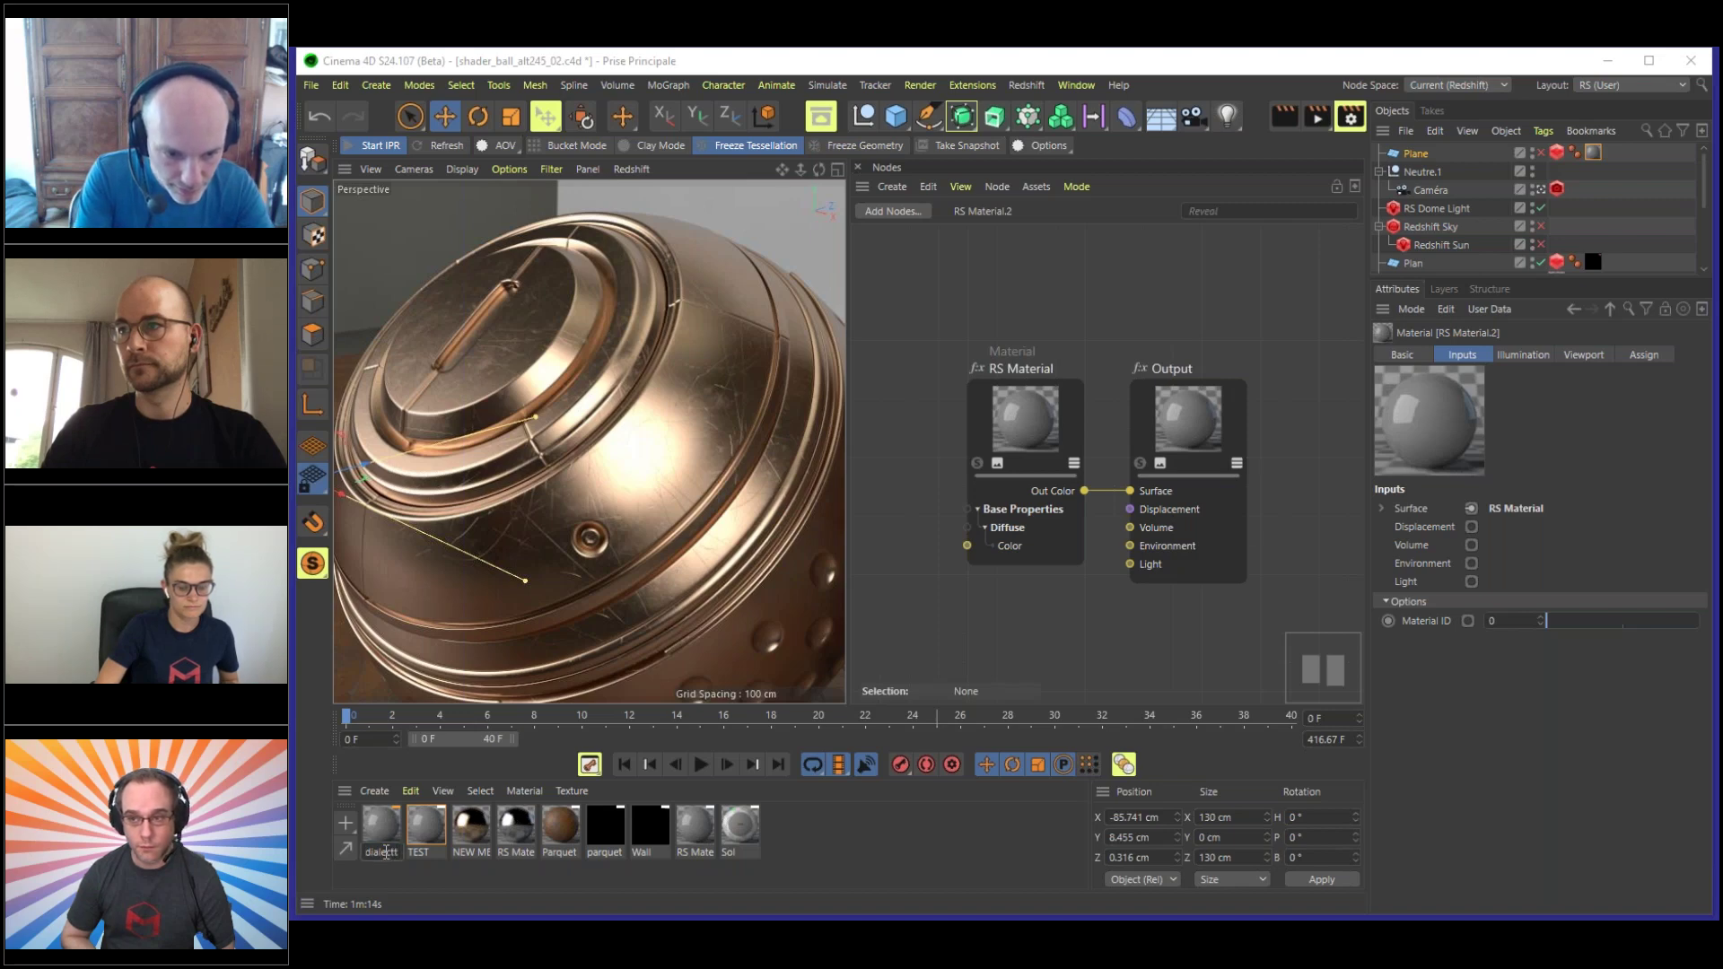
{"action": "type", "text": "ialectric"}
{"action": "key", "text": "Return"}
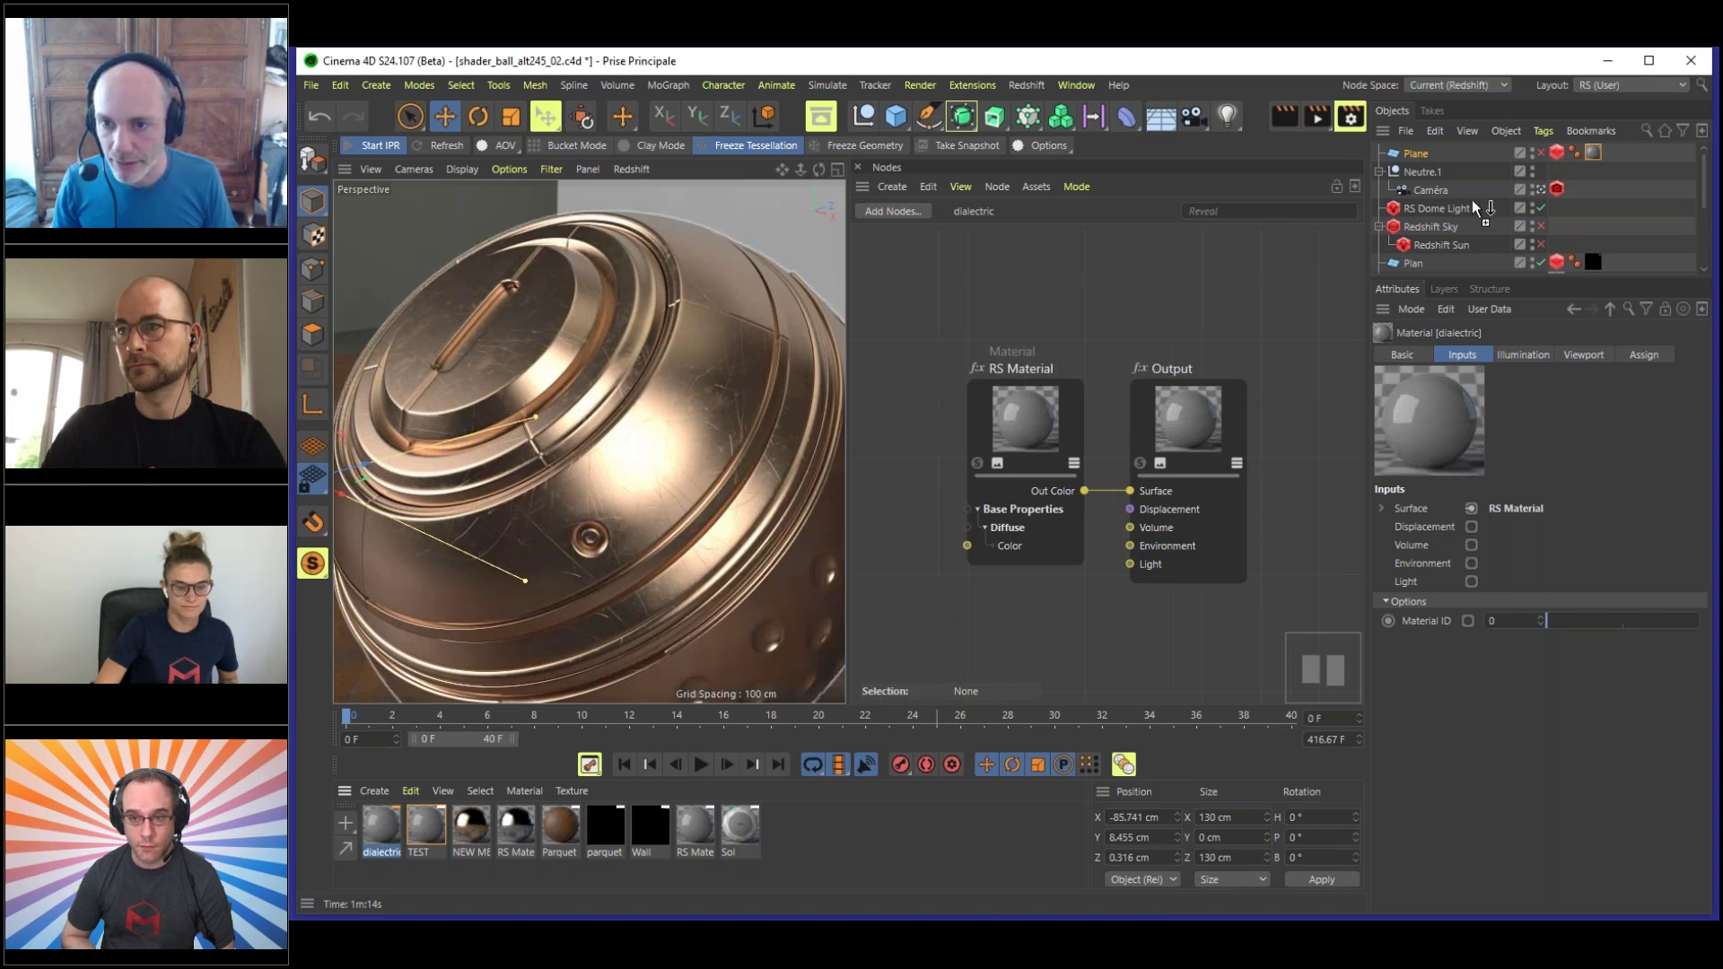
- Apply the dialectric material to the shader ball and show its RS Material properties
{"action": "left_click_drag", "start_coordinate": [1479, 264], "coordinate": [1431, 152]}
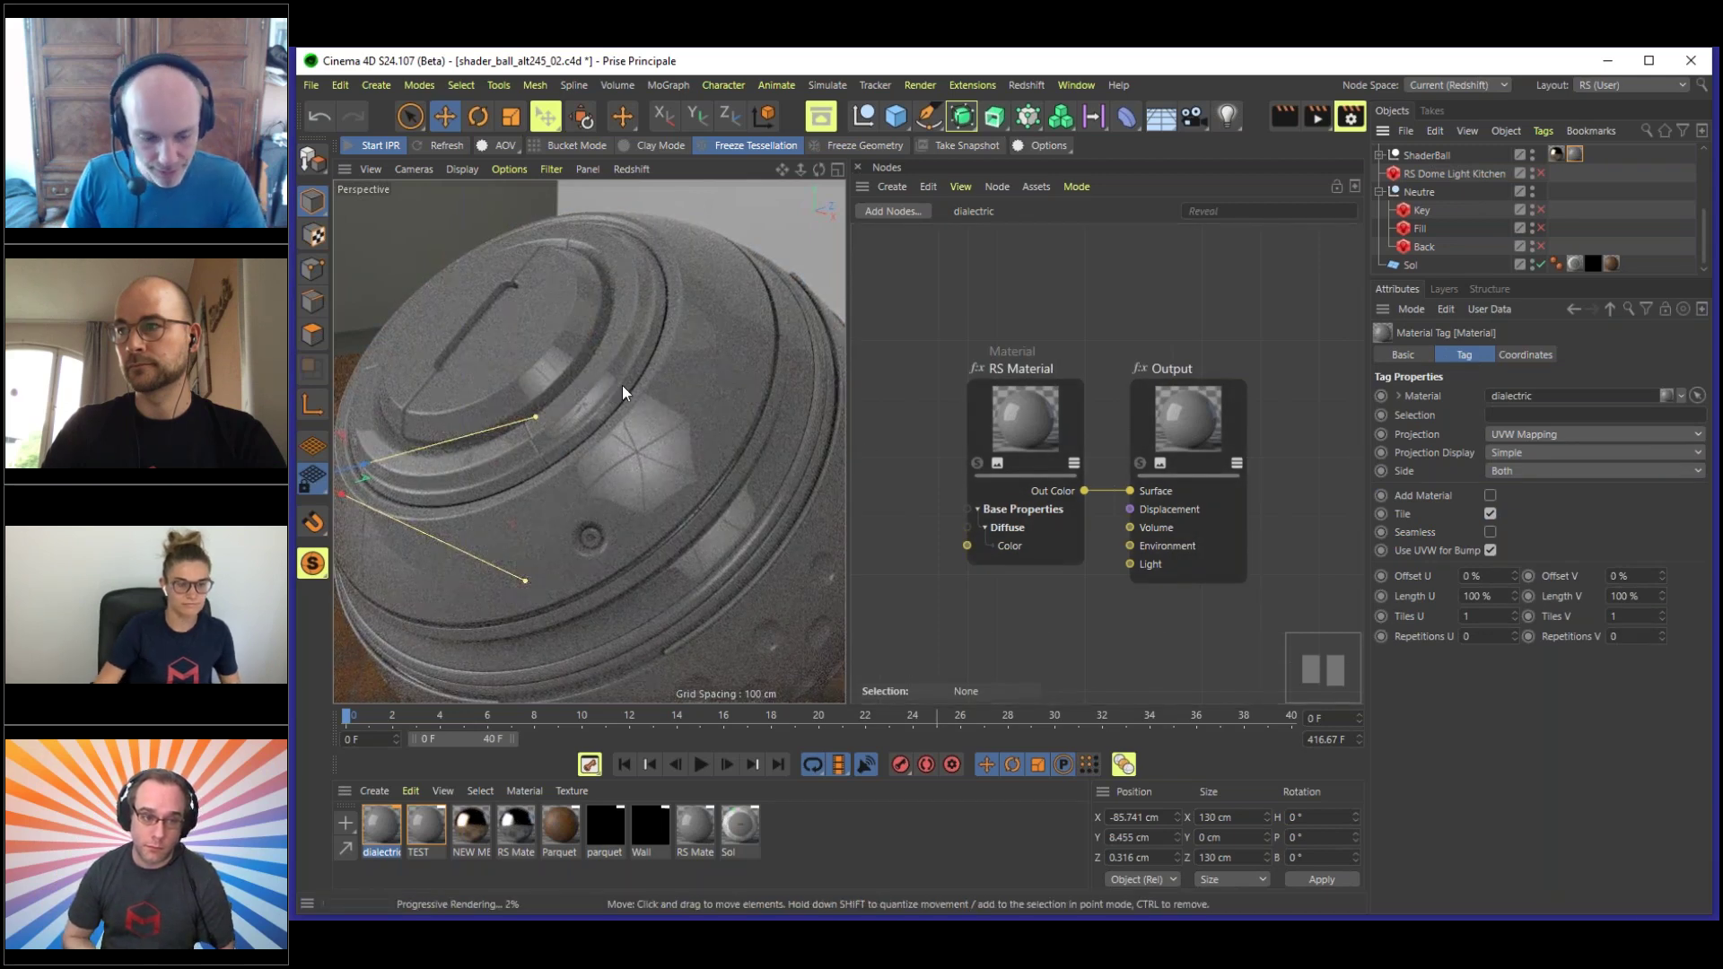
{"action": "scroll", "coordinate": [627, 363], "scroll_direction": "down", "scroll_amount": 5}
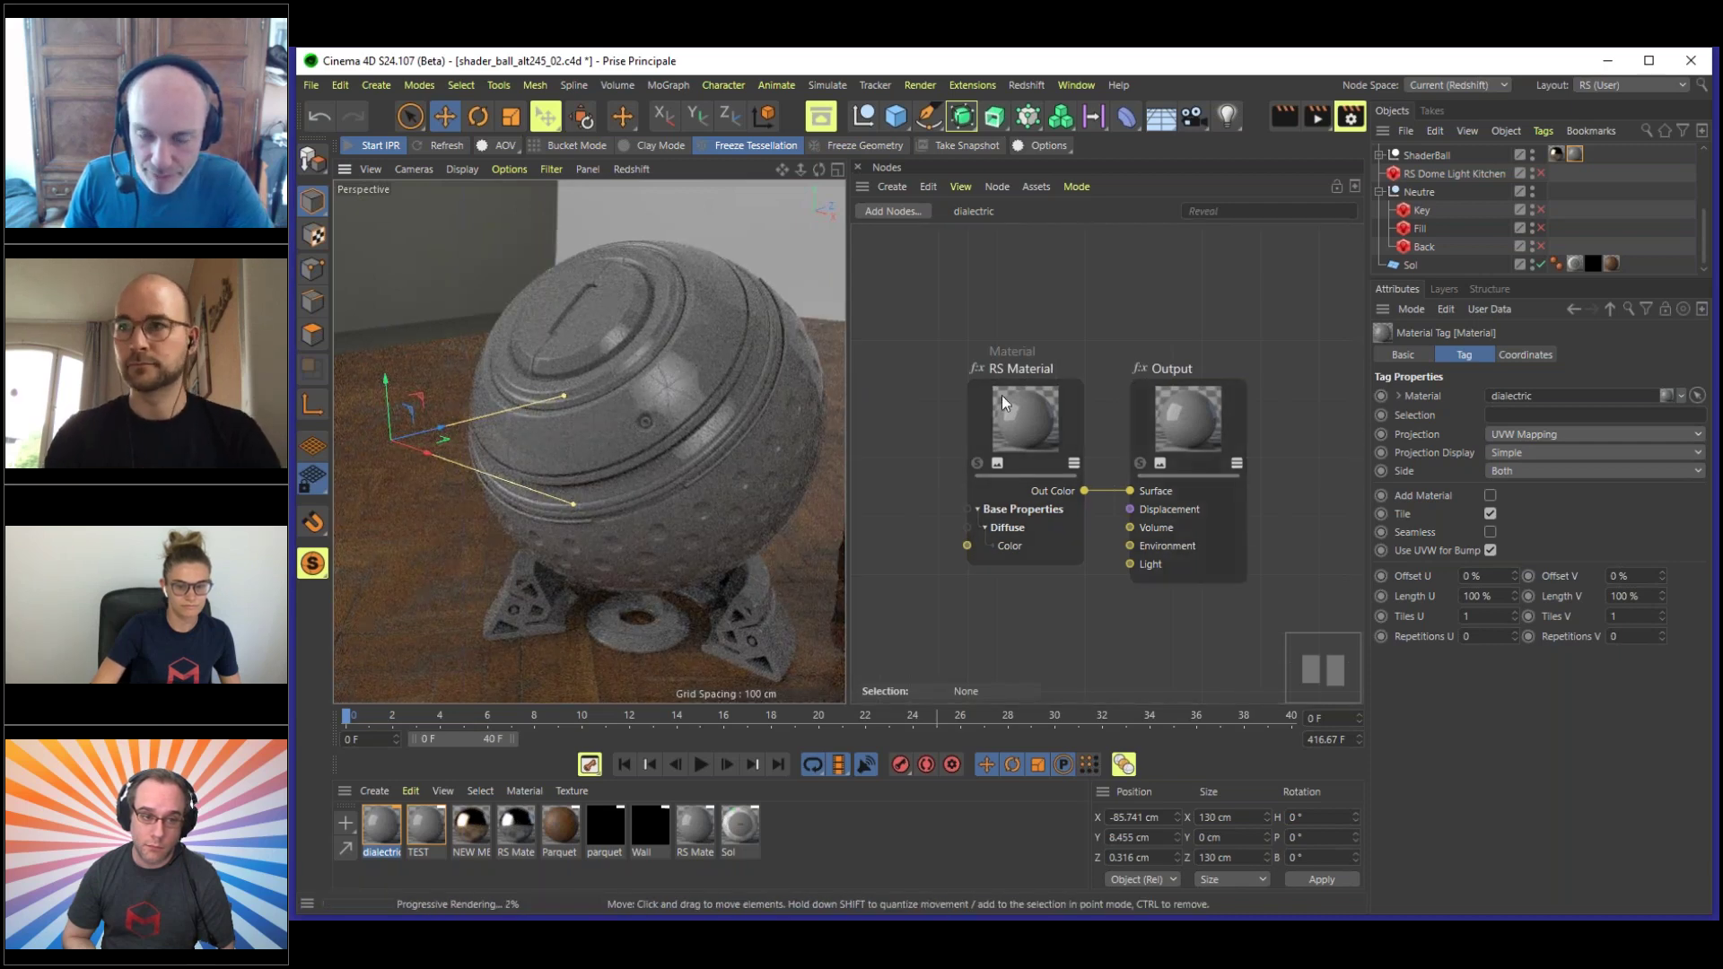
{"action": "left_click", "coordinate": [1032, 398]}
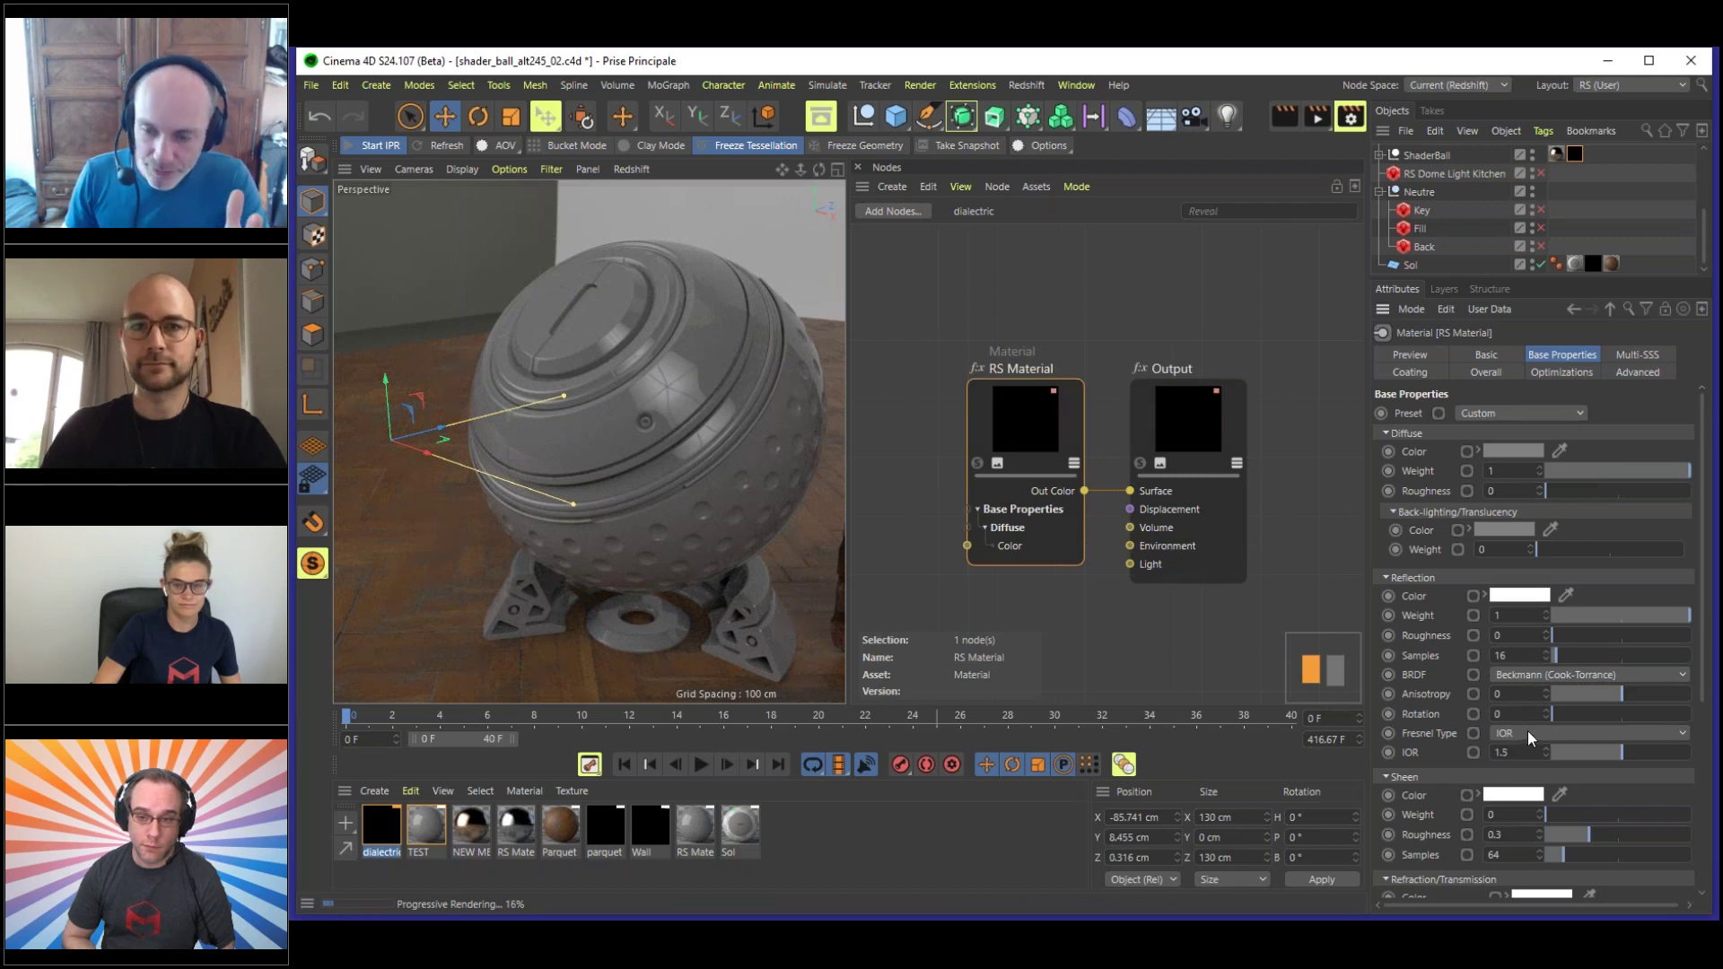
- Set the dialectric material's reflection IOR to 20 and its diffuse weight to 0
{"action": "double_click", "coordinate": [1504, 752]}
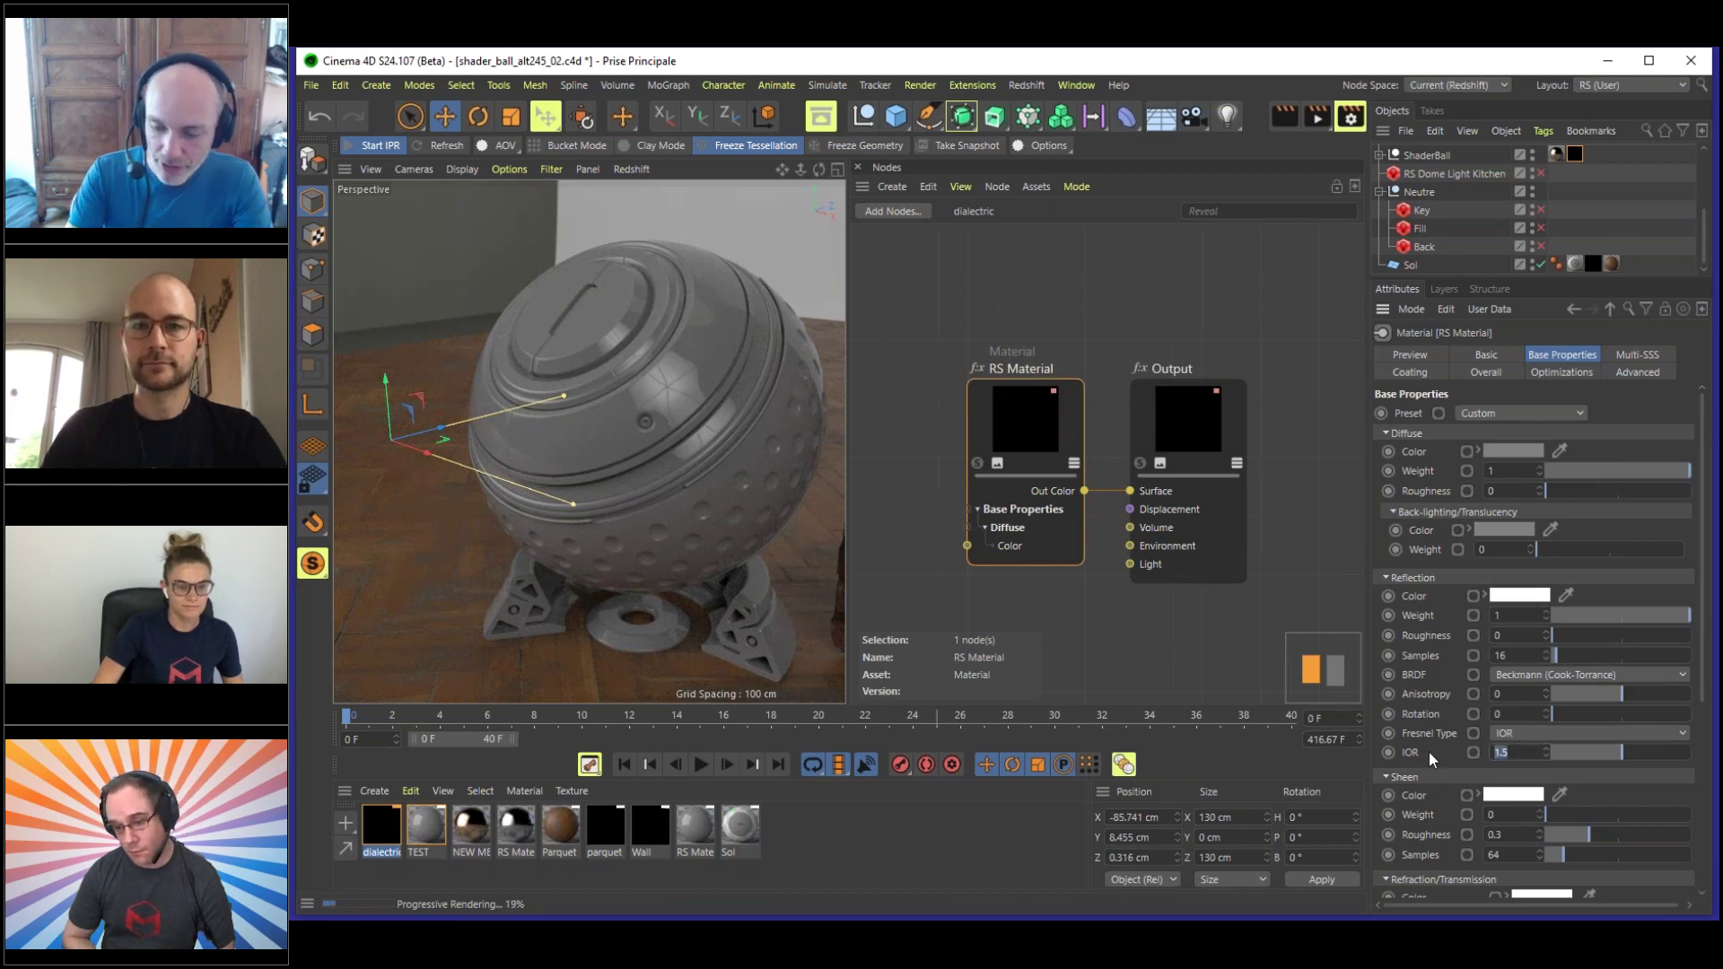
{"action": "type", "text": "2"}
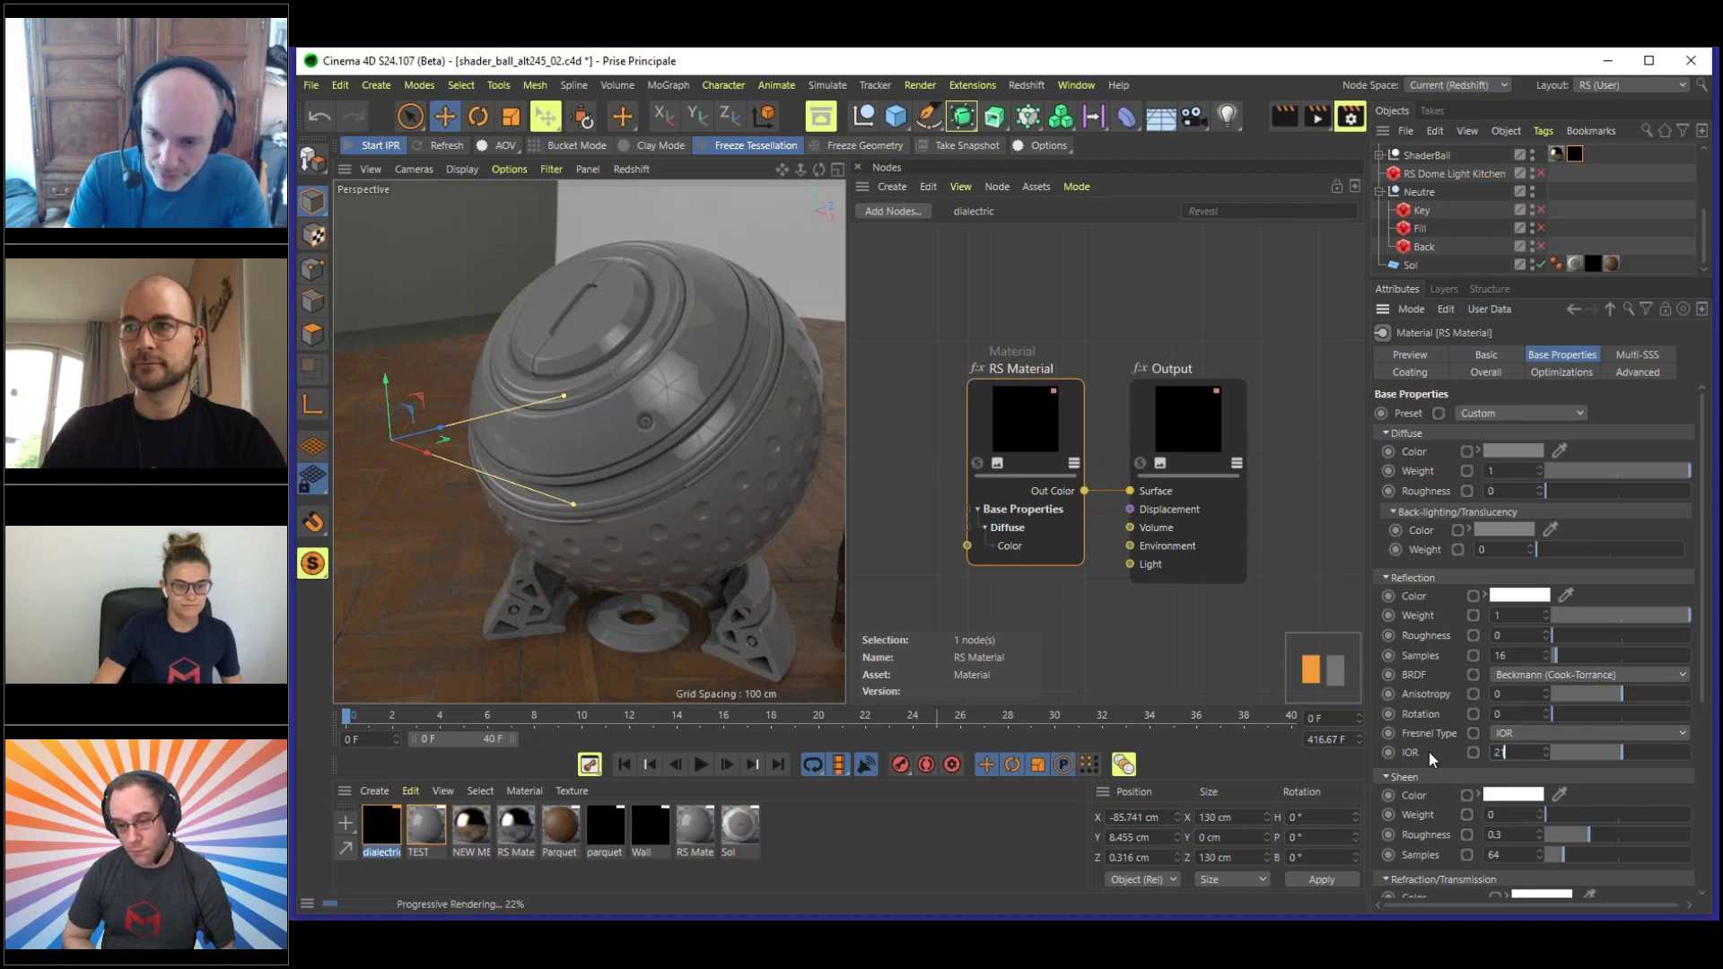
{"action": "type", "text": "0"}
{"action": "key", "text": "Return"}
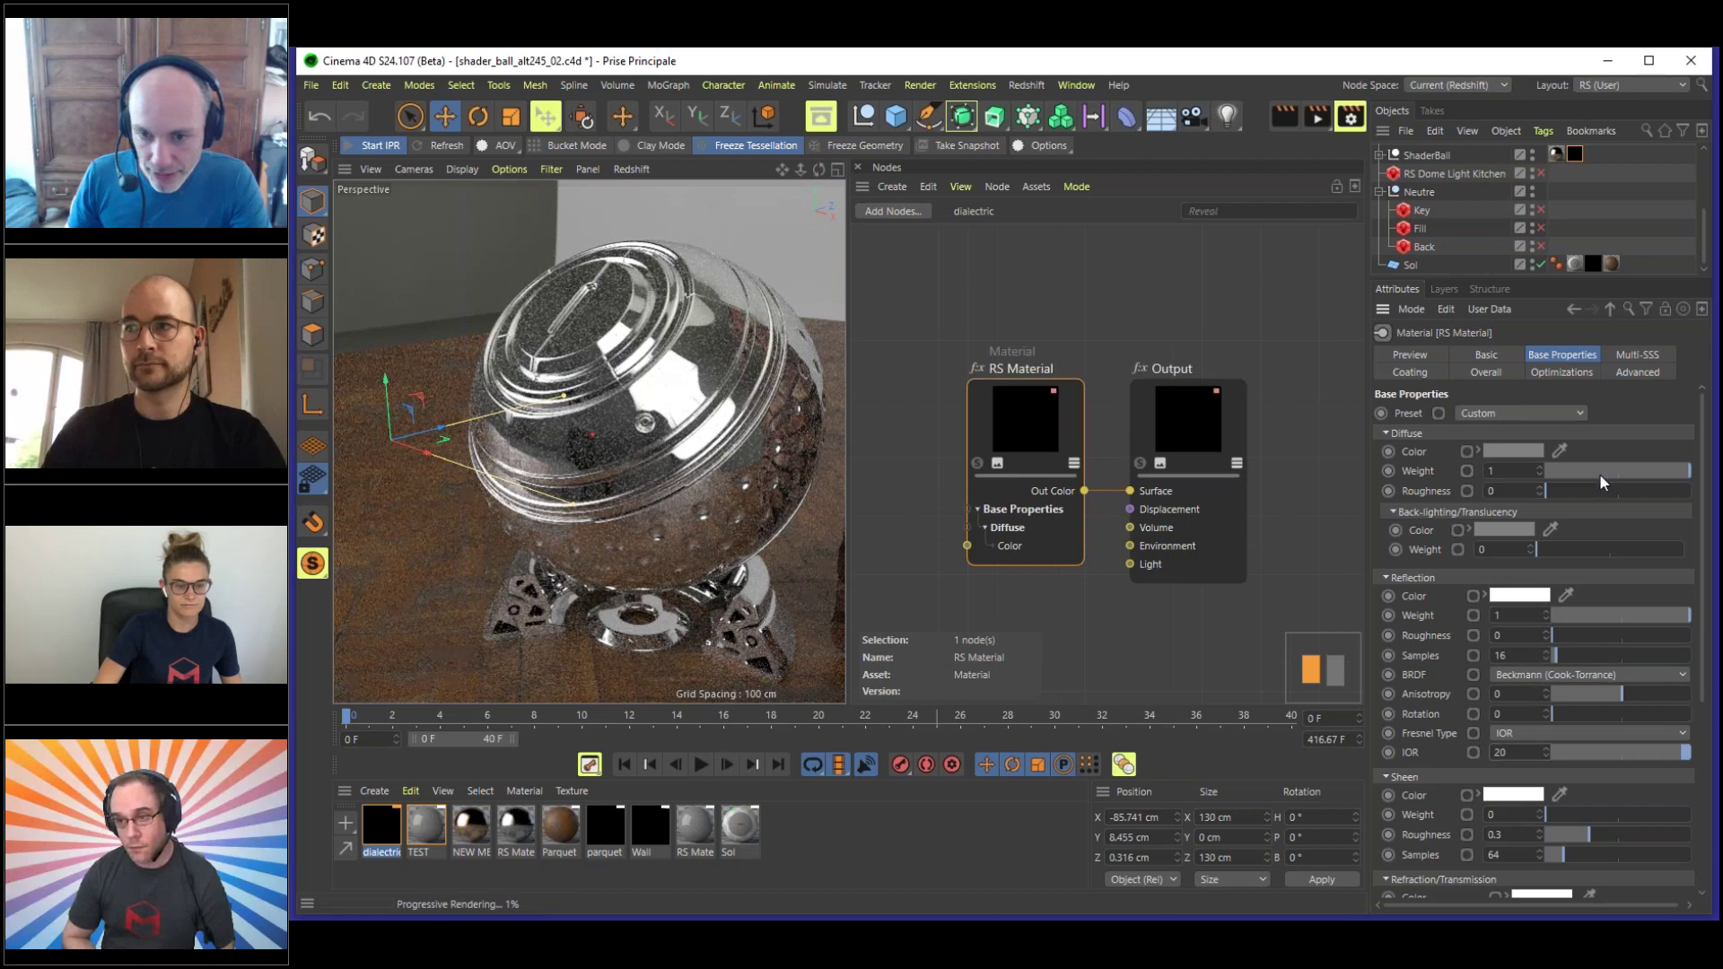
{"action": "left_click_drag", "start_coordinate": [1511, 471], "coordinate": [1529, 608]}
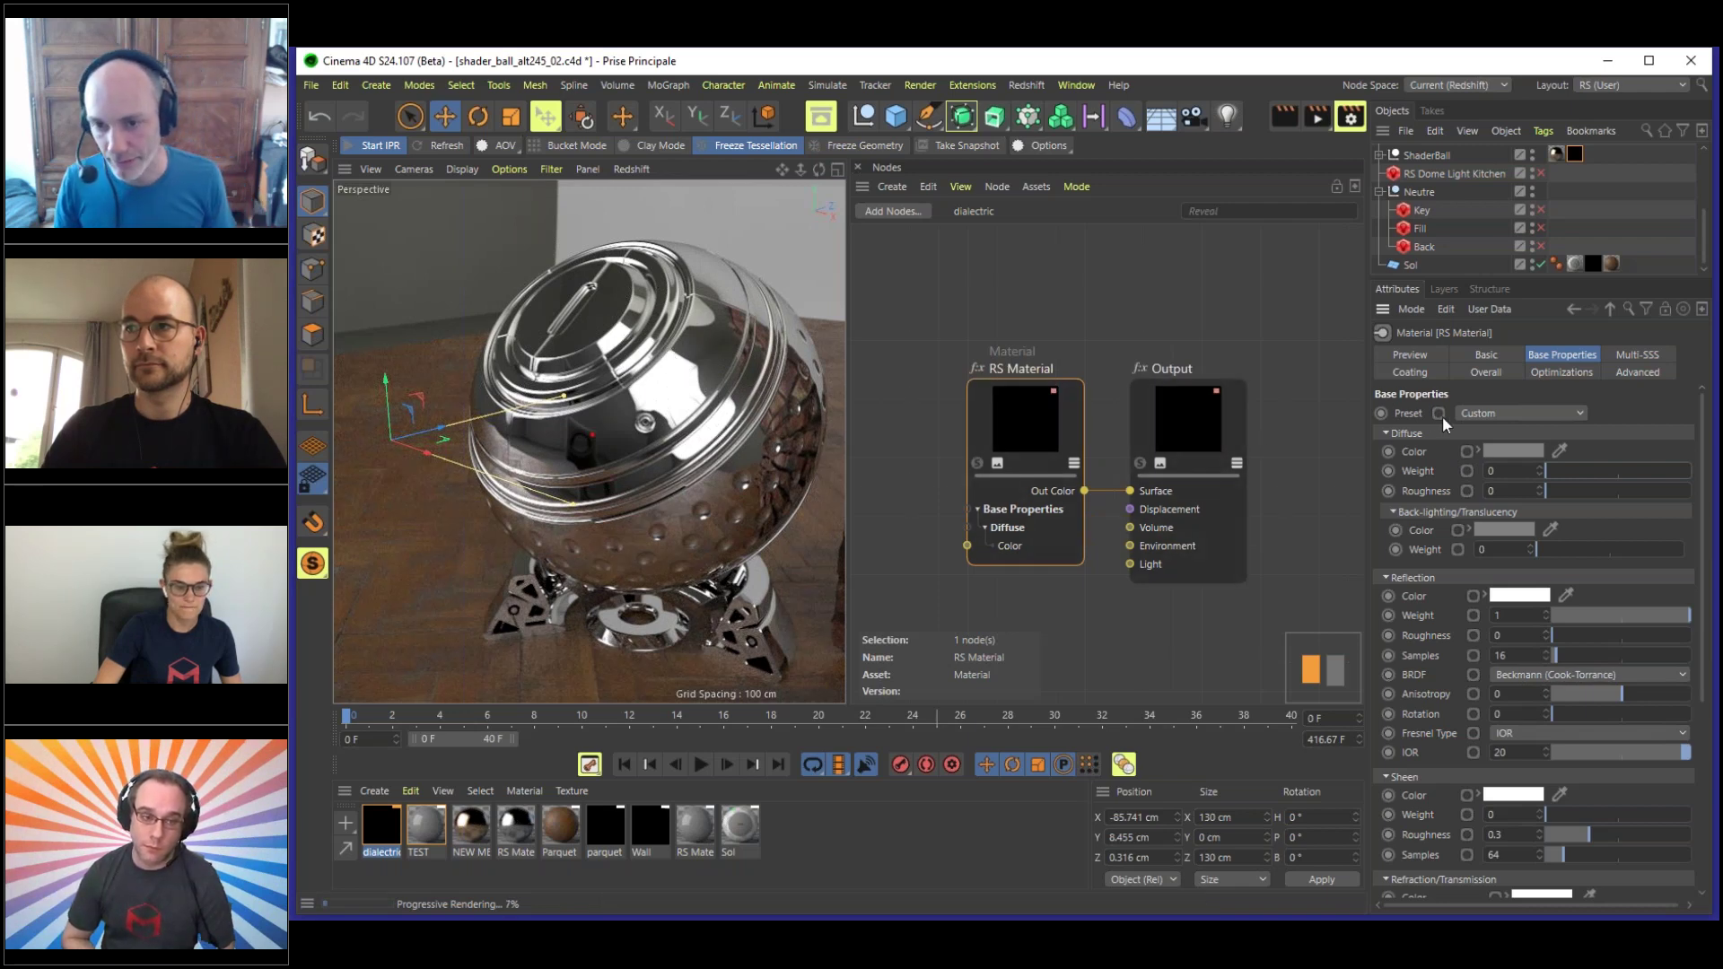
- Switch the Fresnel type to Metalness and raise the diffuse weight back to 1
{"action": "left_click", "coordinate": [1526, 733]}
{"action": "left_click", "coordinate": [1532, 820]}
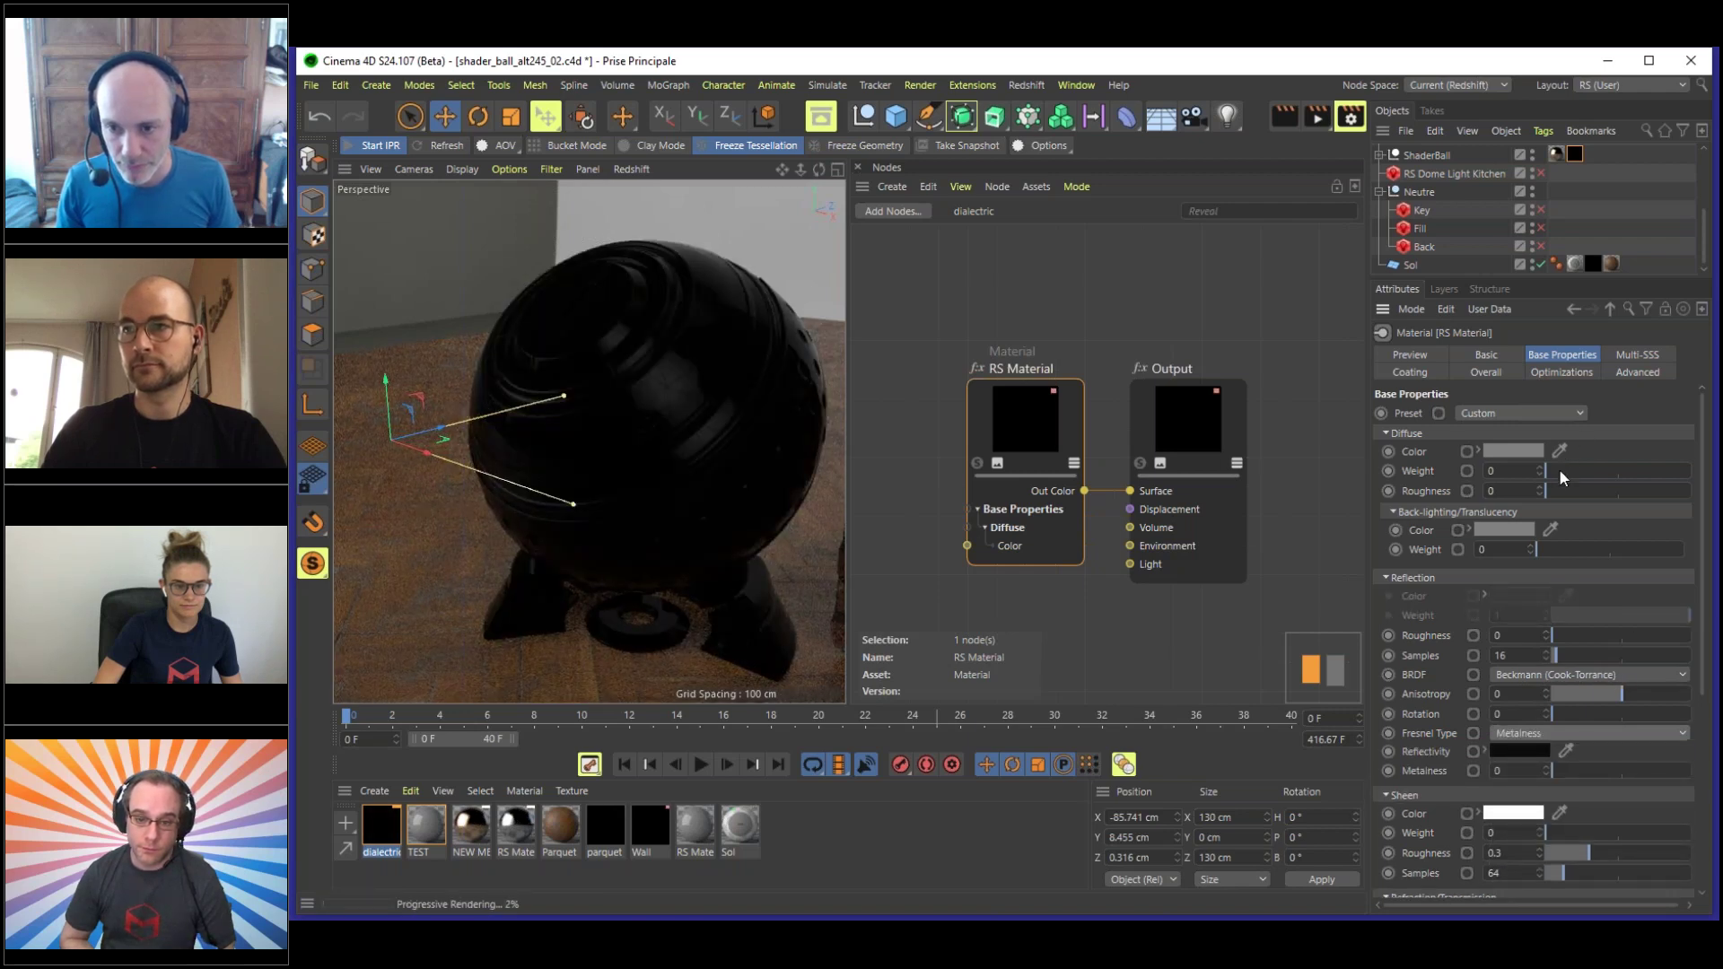
{"action": "left_click_drag", "start_coordinate": [1558, 472], "coordinate": [1691, 471]}
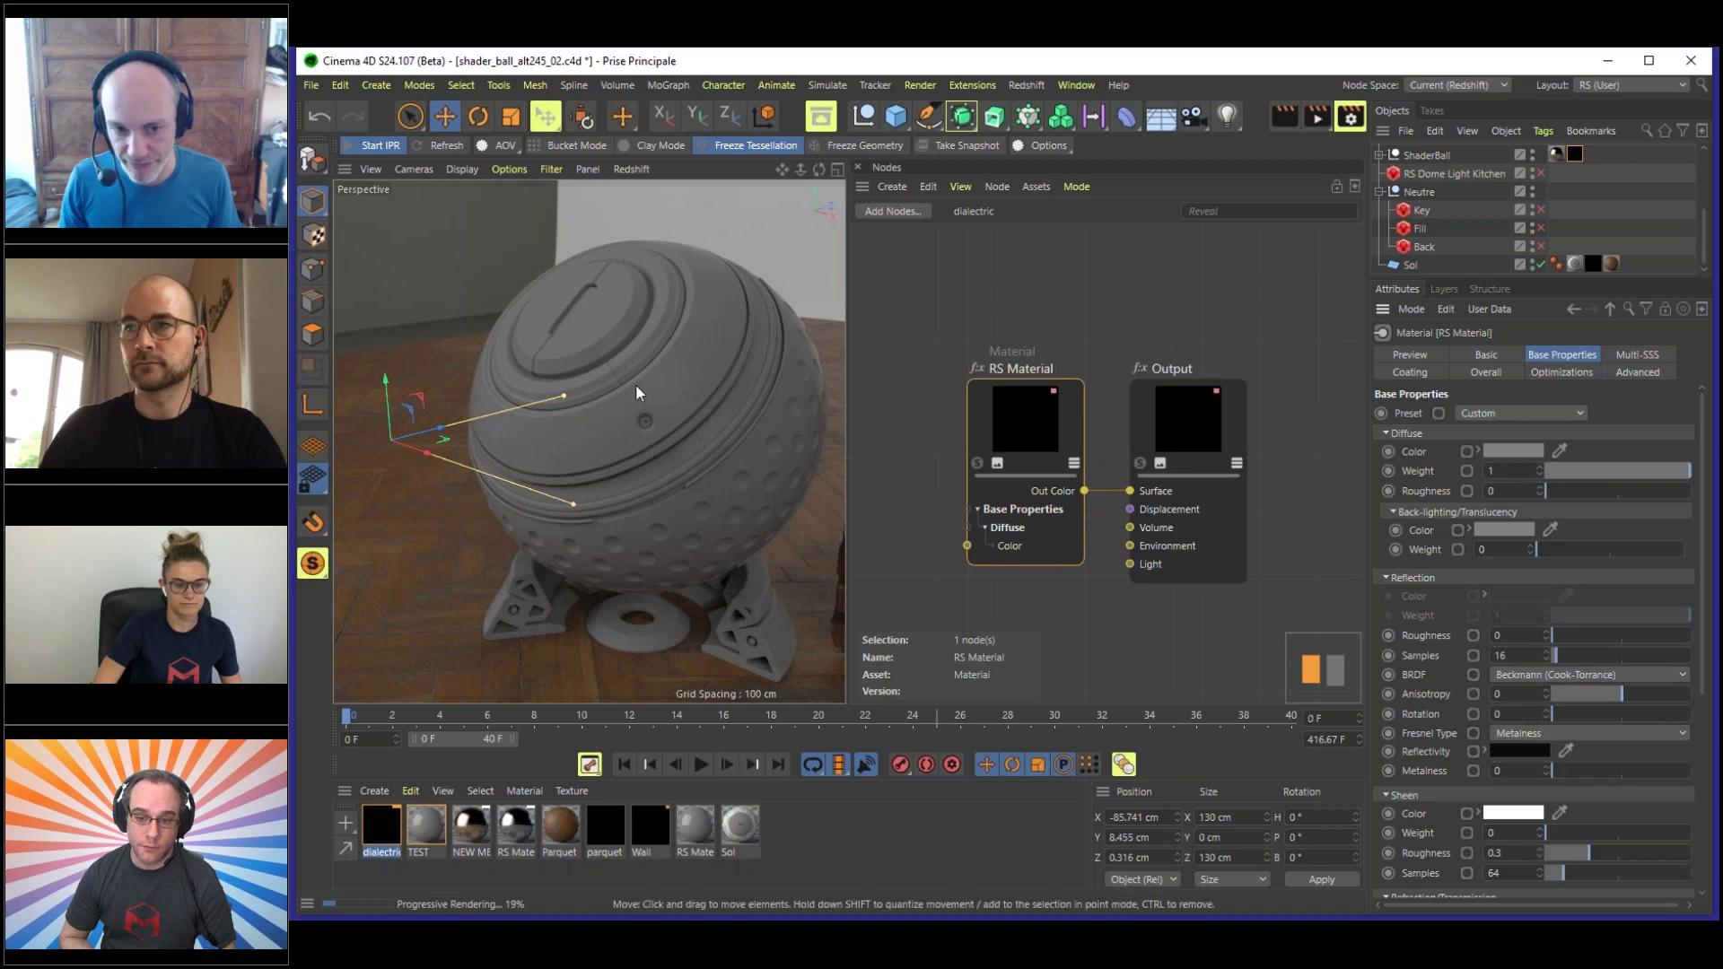
- Test metalness at 1 and back at 0 twice, leaving it at 0
{"action": "left_click_drag", "start_coordinate": [1609, 770], "coordinate": [1691, 771]}
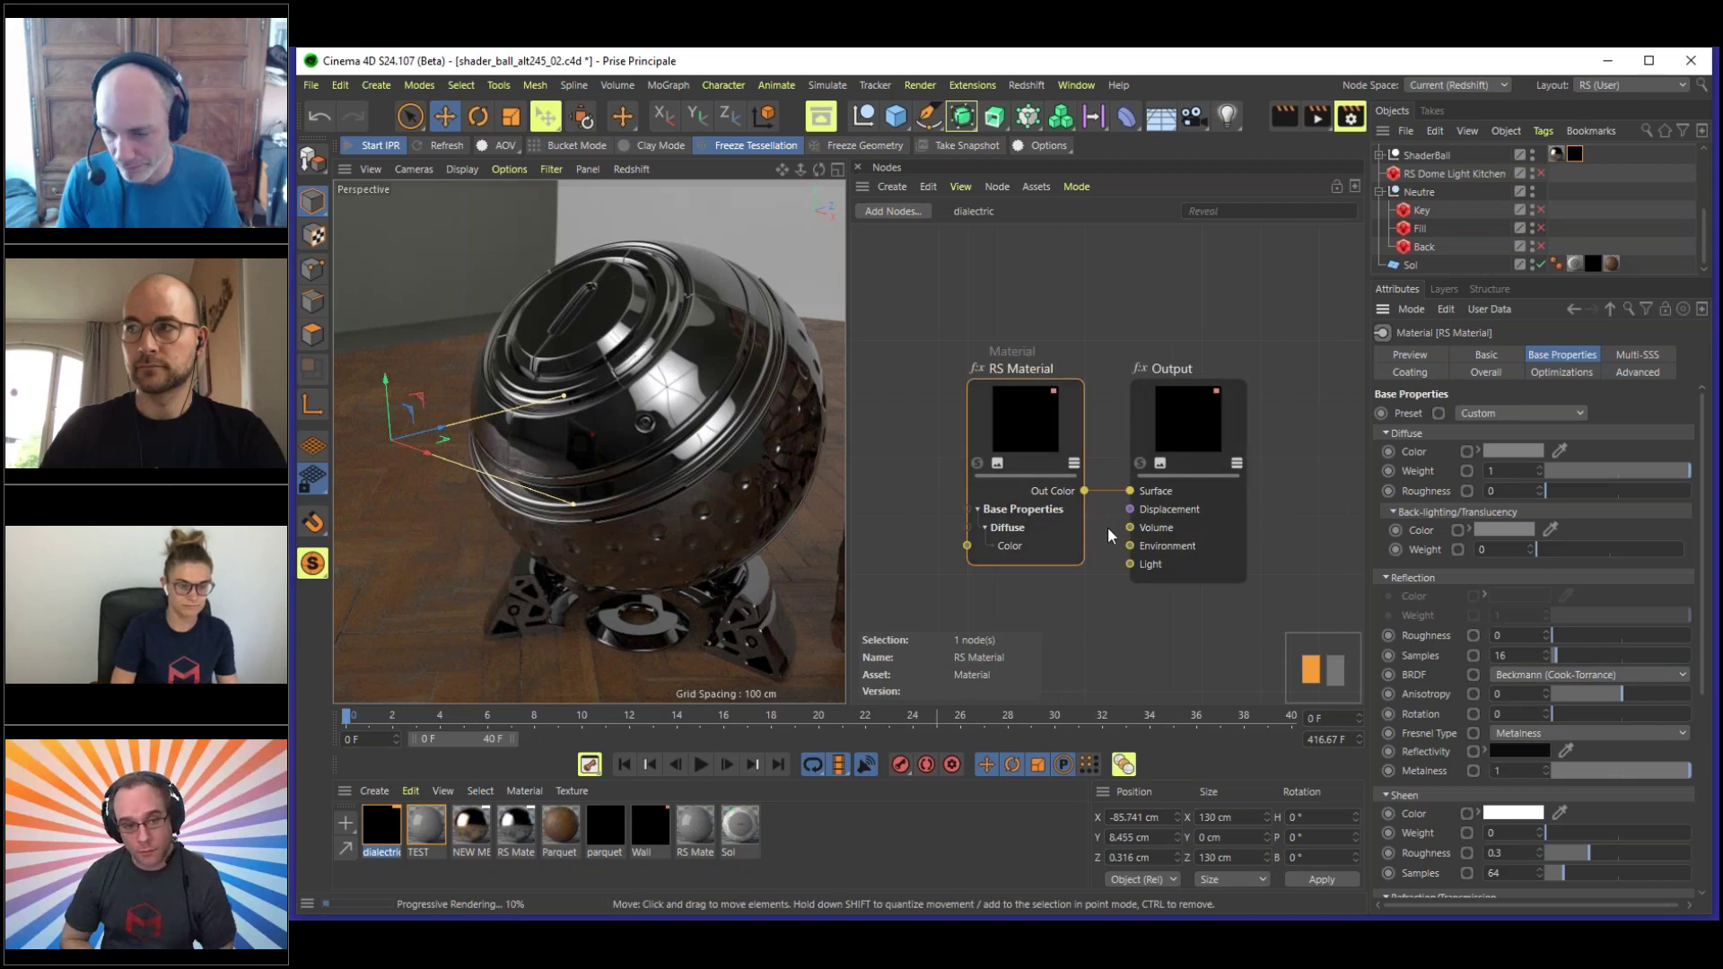
{"action": "left_click_drag", "start_coordinate": [1661, 766], "coordinate": [1427, 751]}
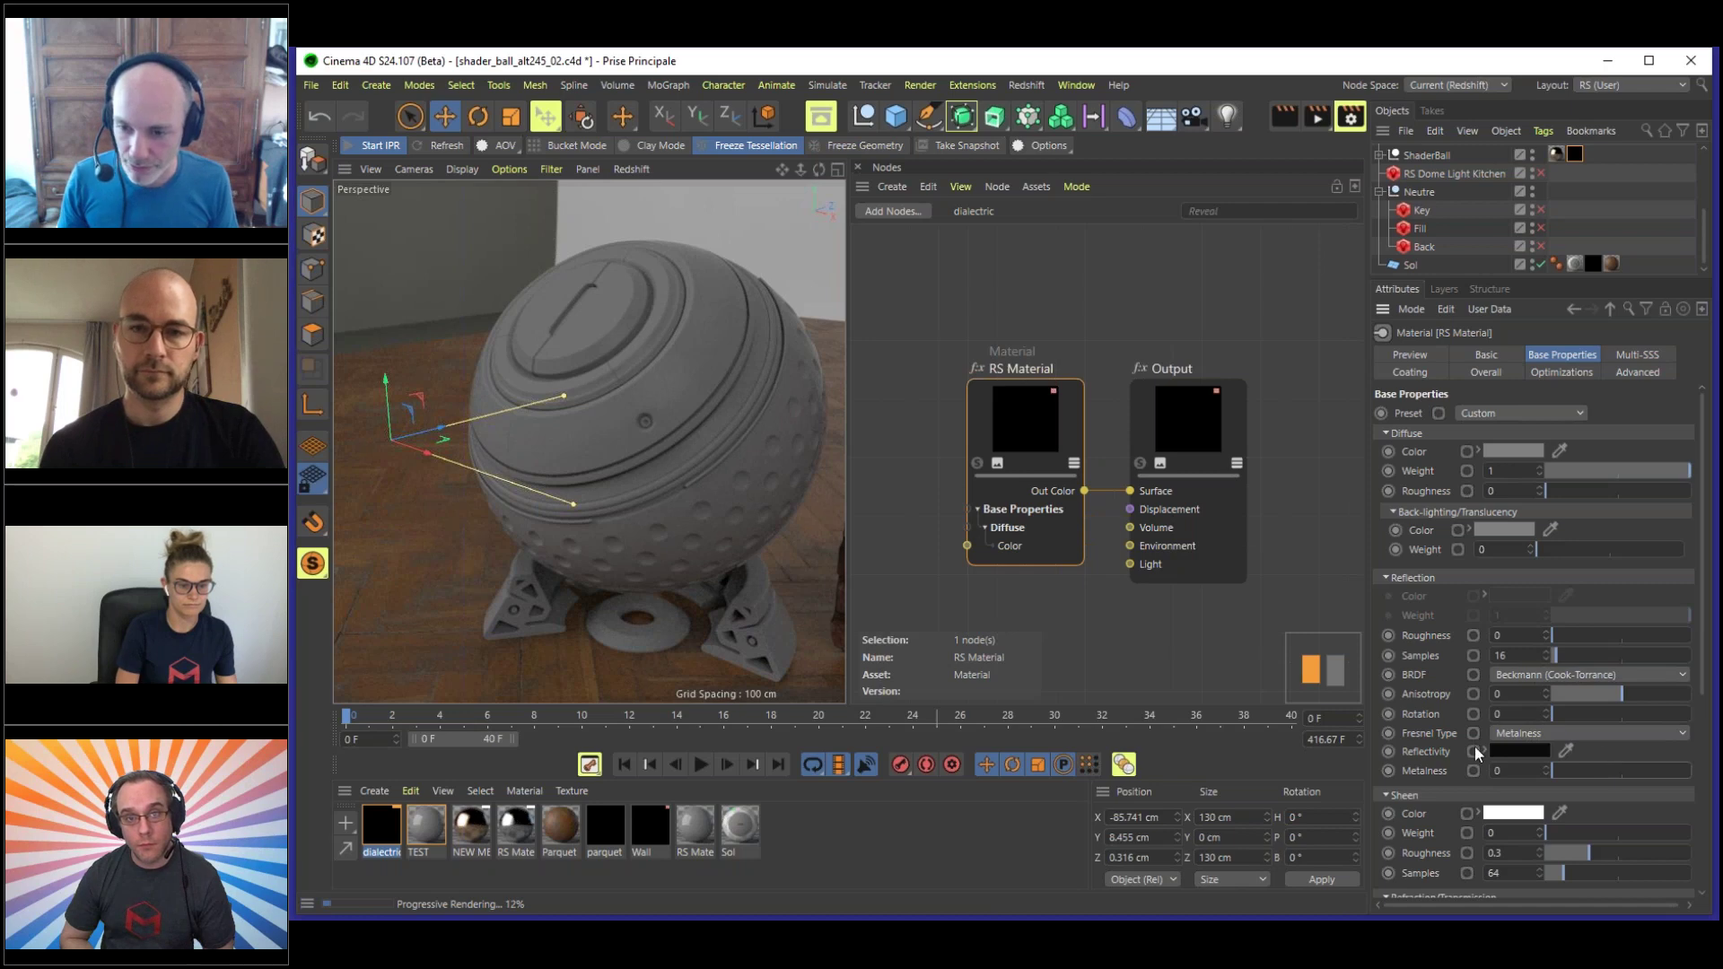
{"action": "left_click_drag", "start_coordinate": [1580, 772], "coordinate": [1691, 770]}
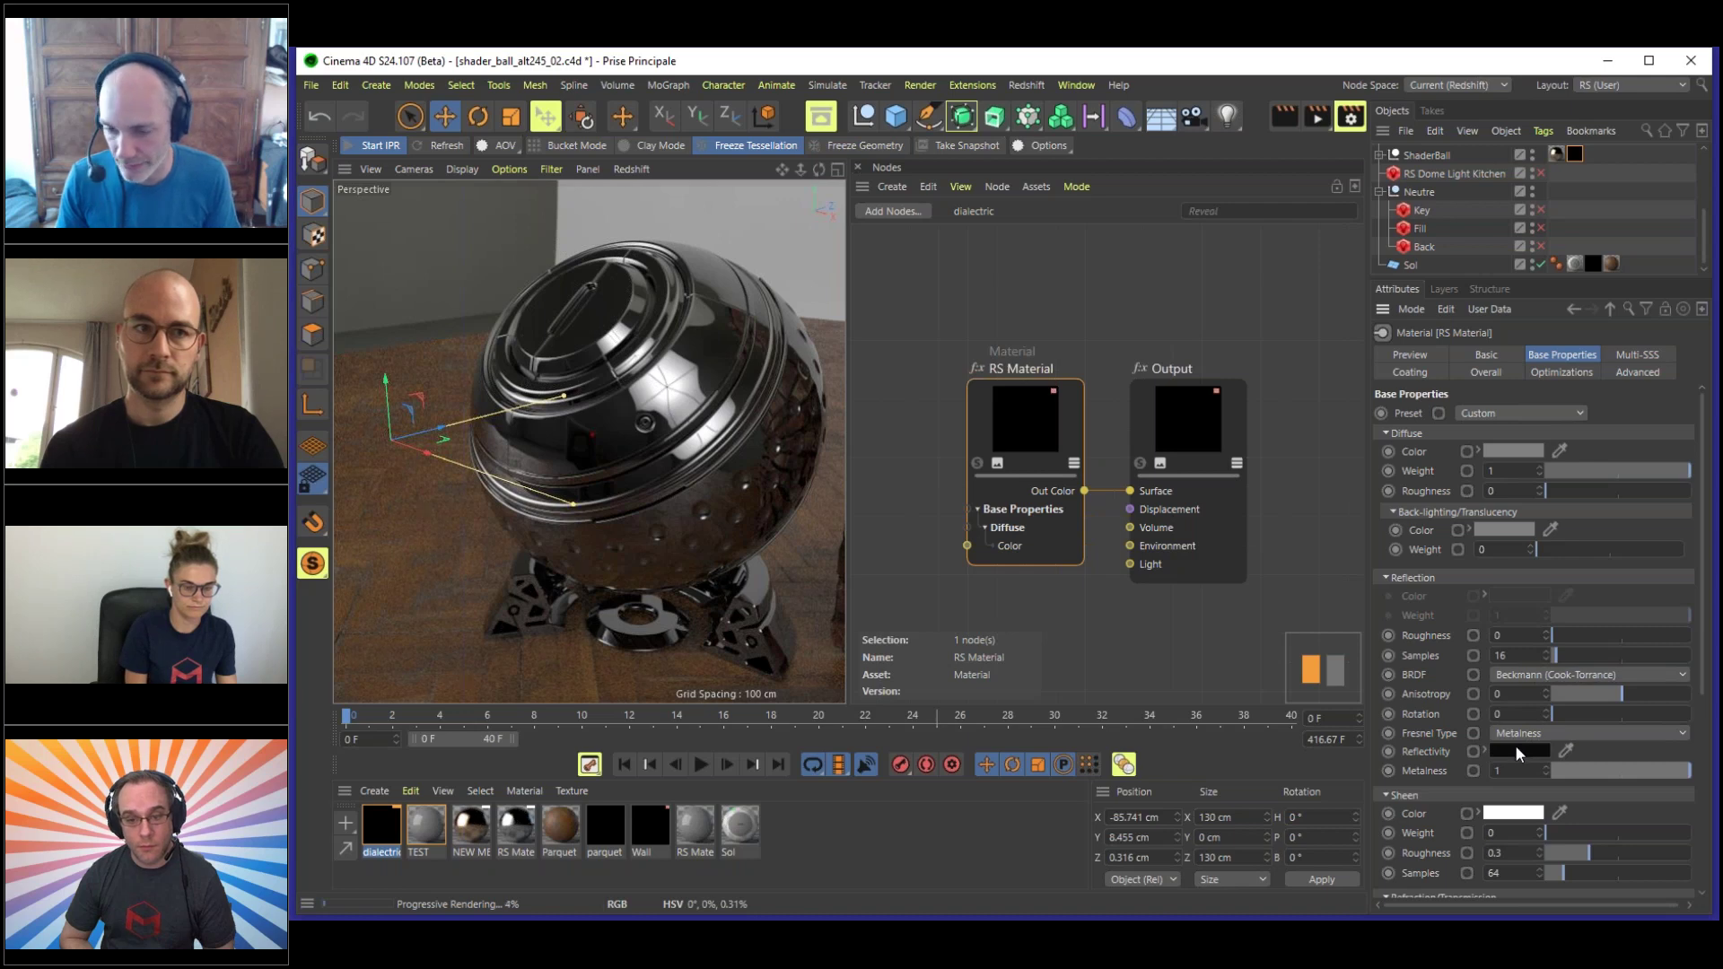
{"action": "left_click_drag", "start_coordinate": [1644, 769], "coordinate": [1466, 763]}
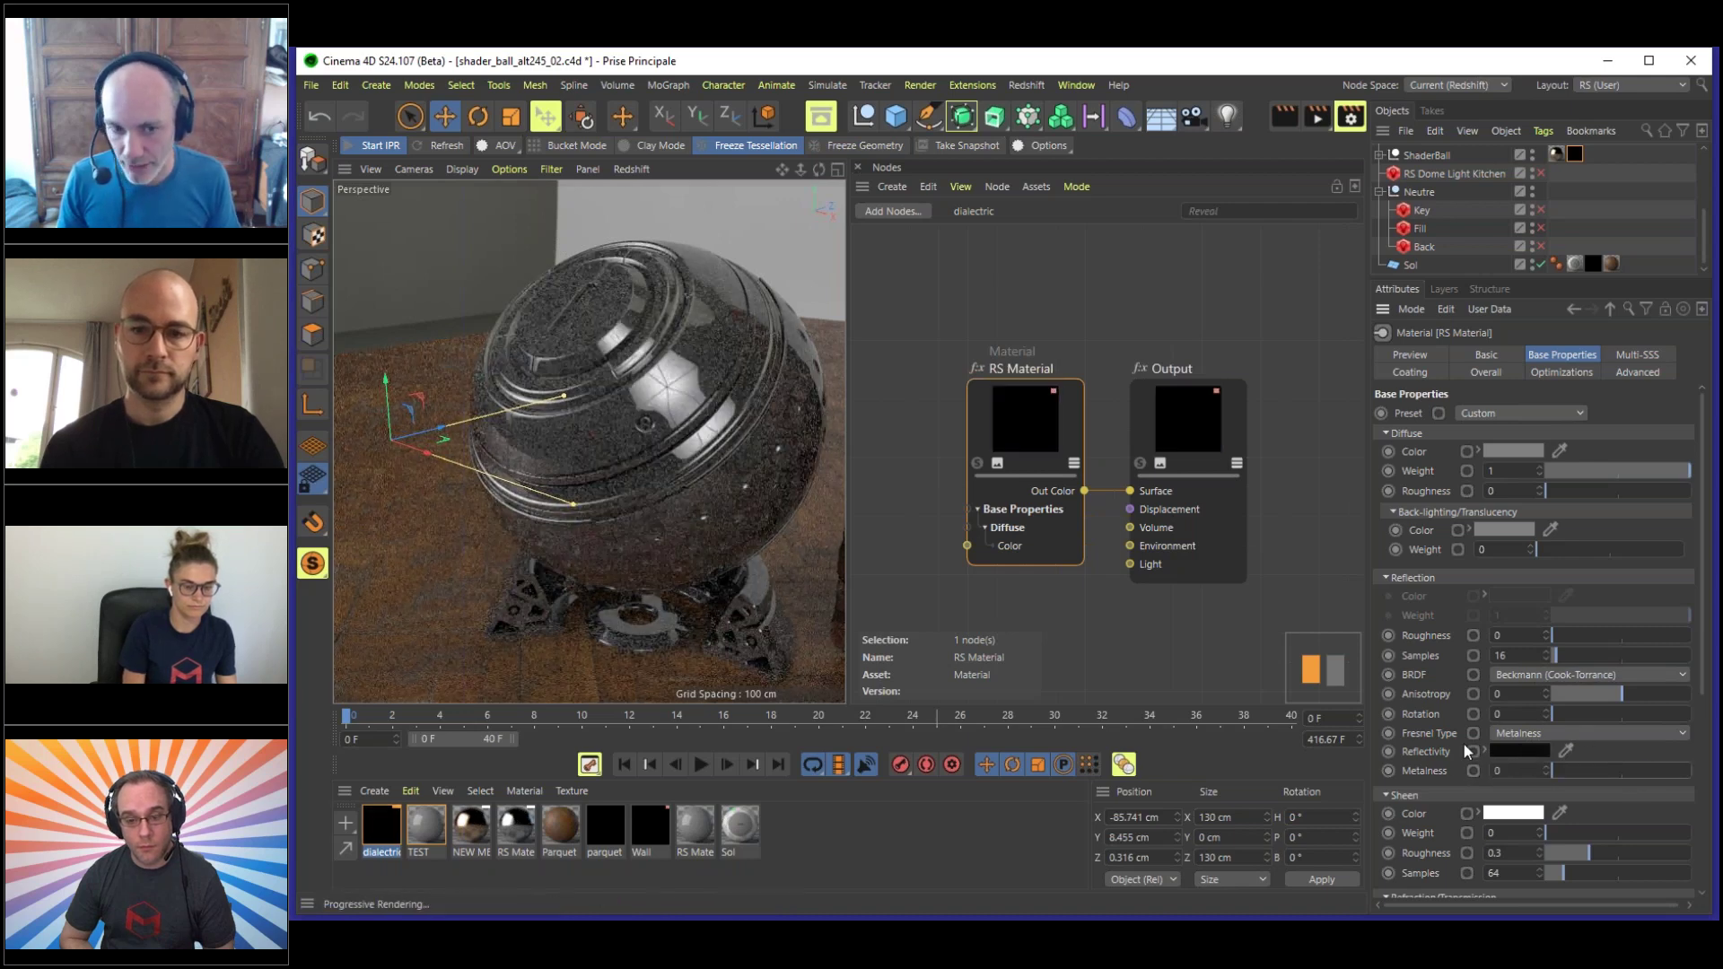
{"action": "left_click", "coordinate": [1485, 751]}
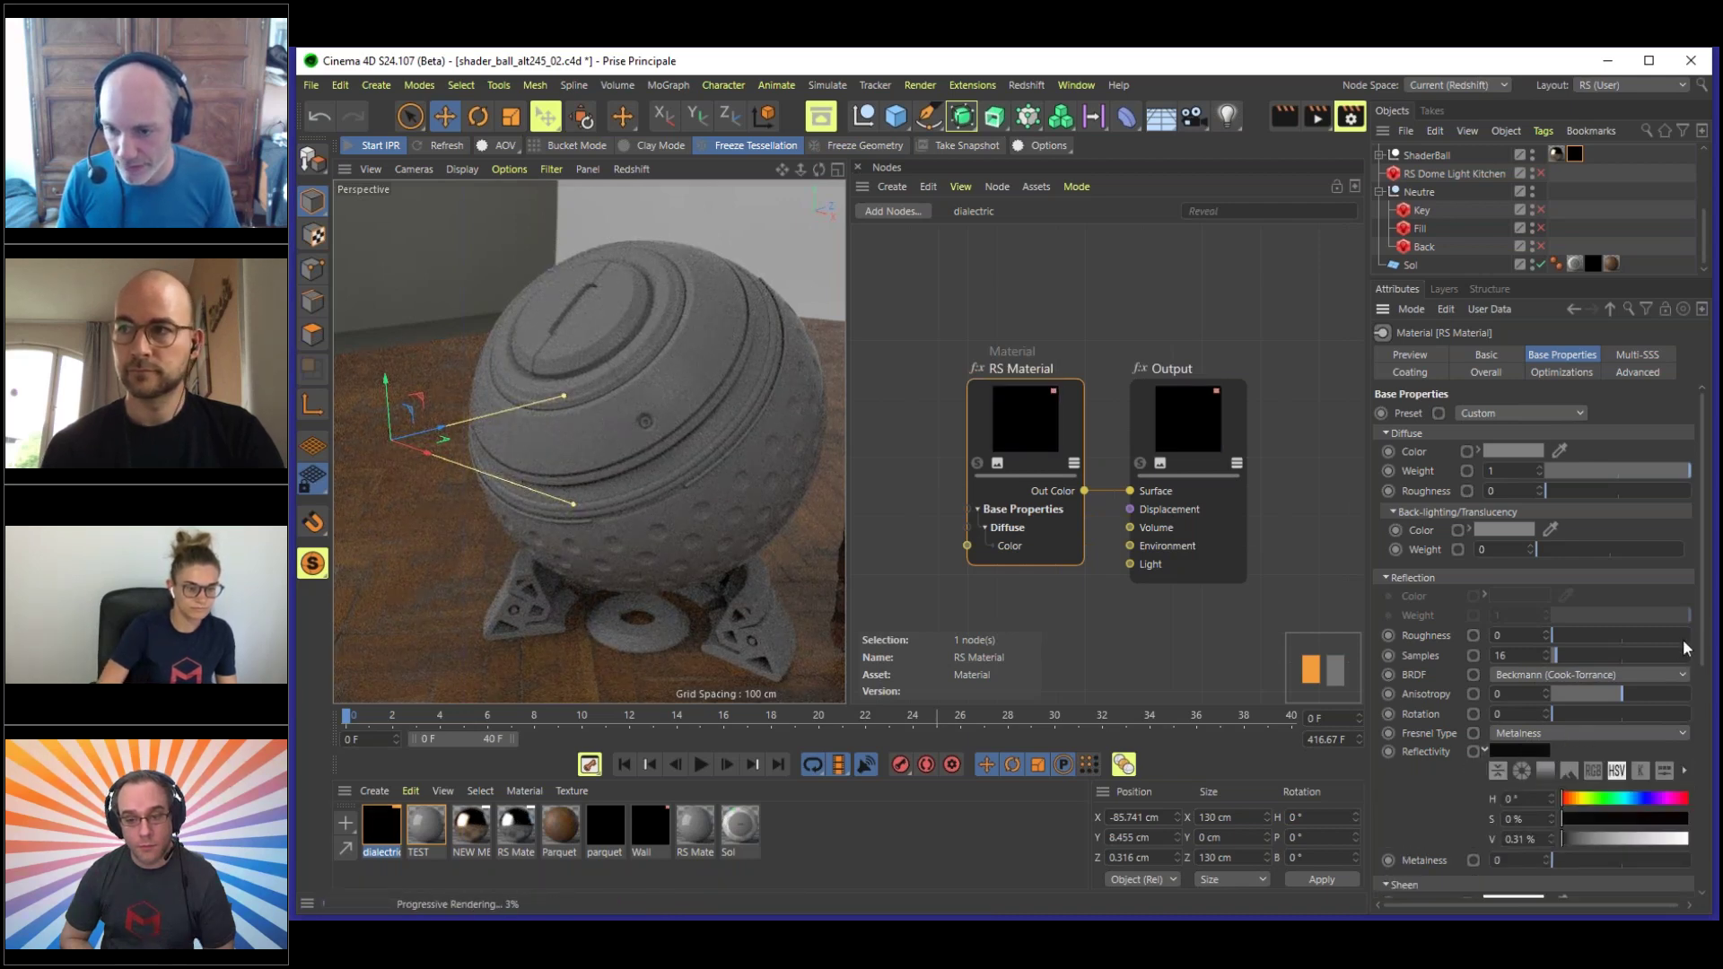
- Raise the Reflectivity brightness from 0.31% to 4%, then 39%, then 63%
{"action": "scroll", "coordinate": [1682, 639], "scroll_direction": "down", "scroll_amount": 3}
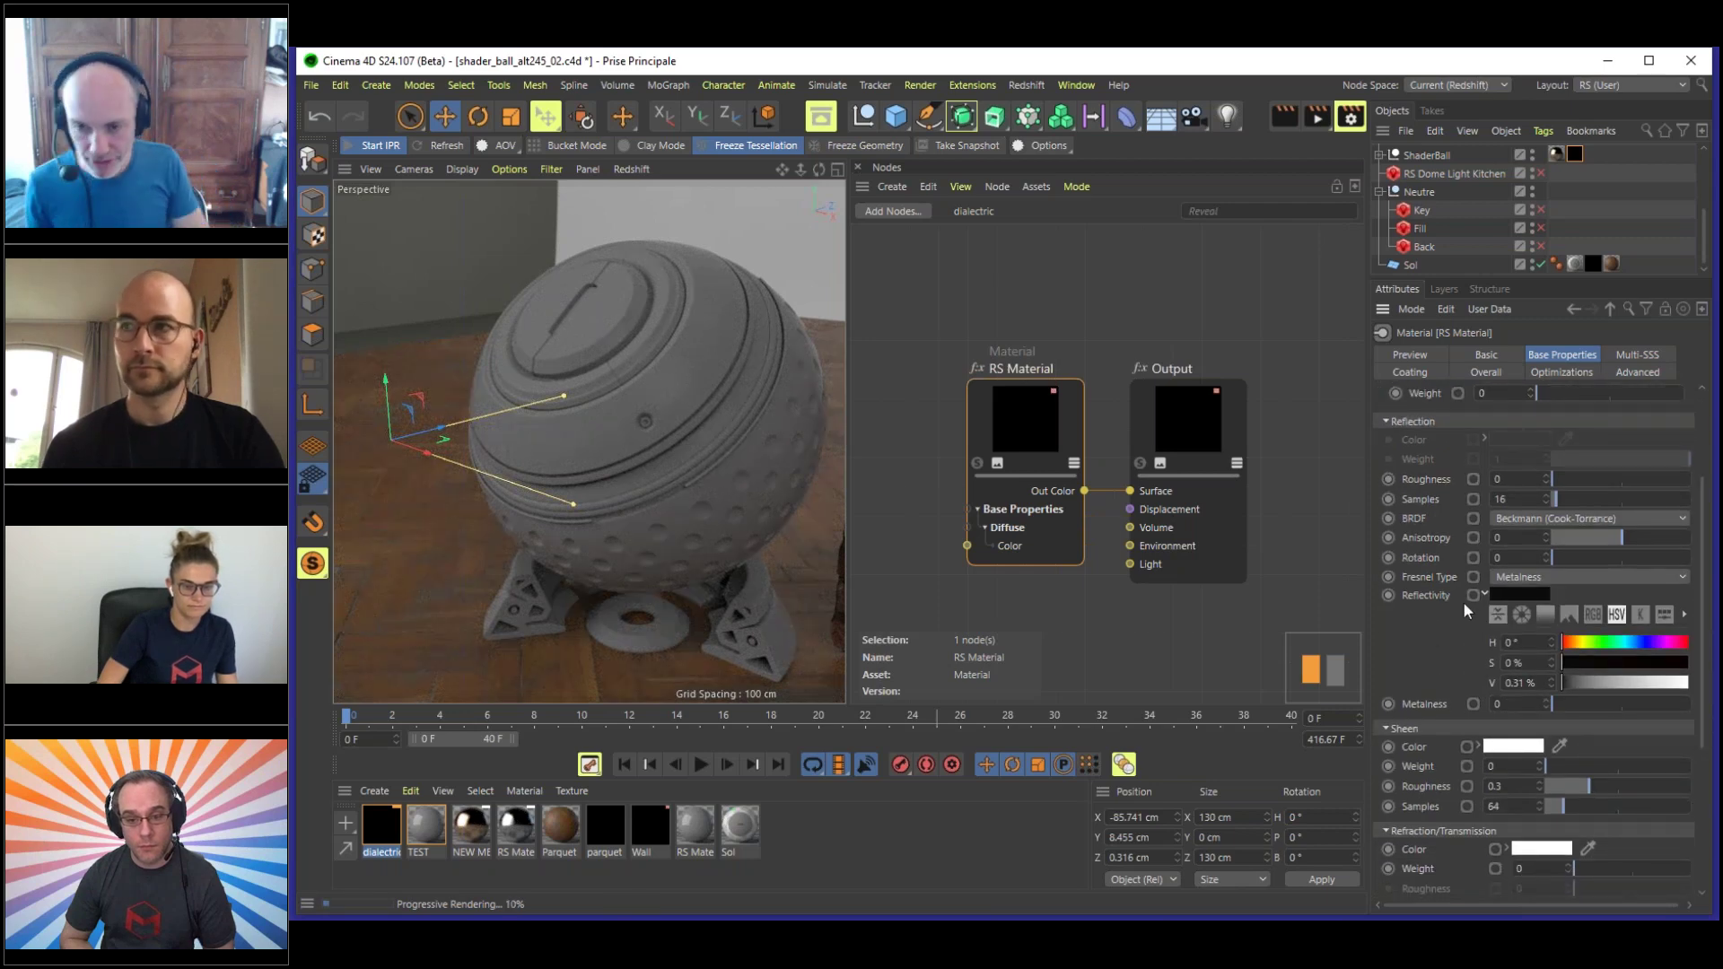
{"action": "left_click_drag", "start_coordinate": [1565, 681], "coordinate": [1572, 680]}
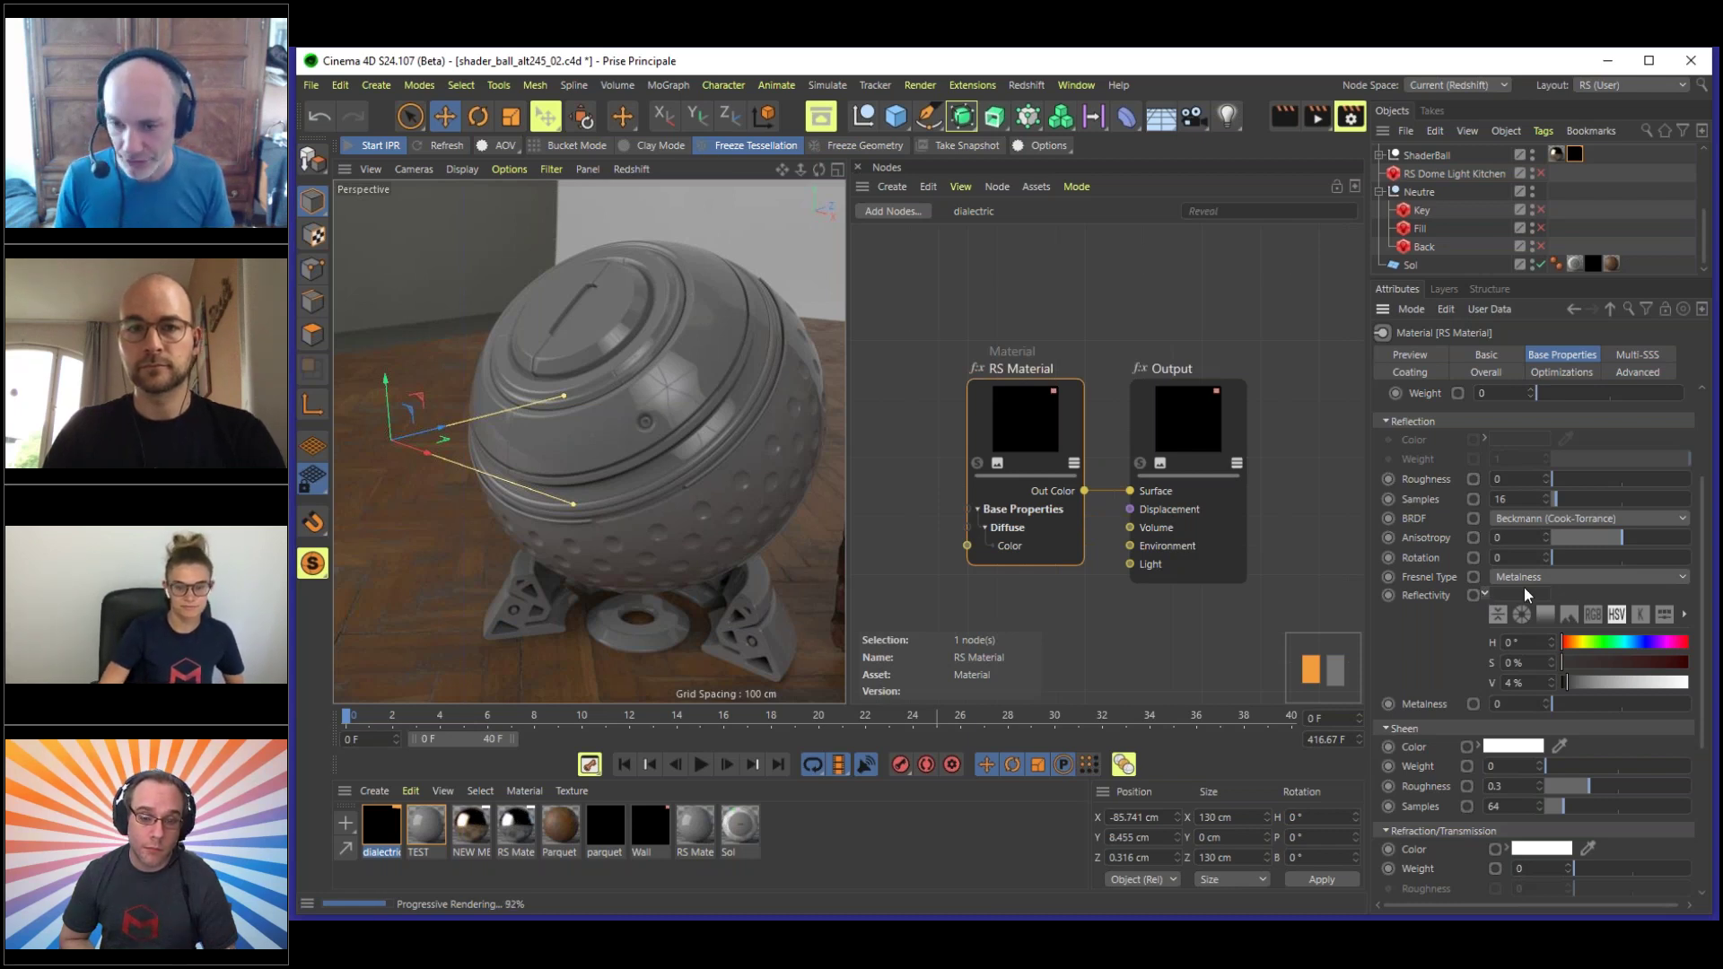
{"action": "left_click", "coordinate": [1612, 682]}
{"action": "left_click", "coordinate": [1643, 684]}
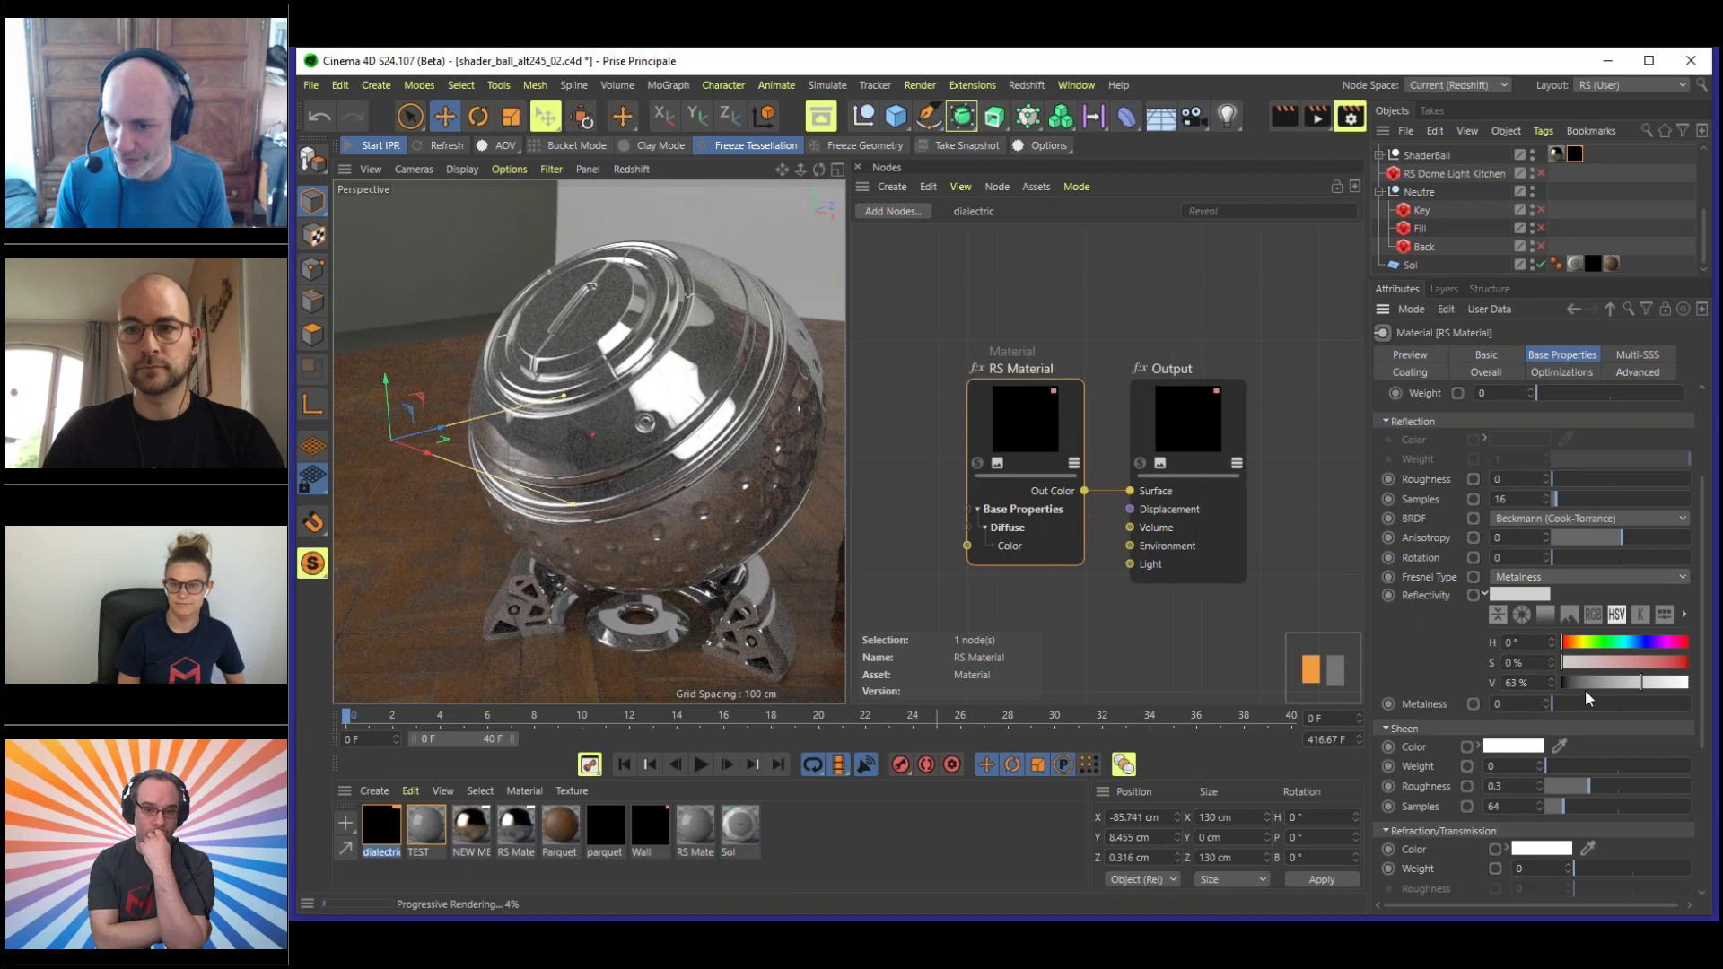
- Drop the Reflectivity brightness to 0, set it to 1%, and collapse the colour picker
{"action": "left_click_drag", "start_coordinate": [1590, 678], "coordinate": [1564, 693]}
{"action": "left_click", "coordinate": [1516, 682]}
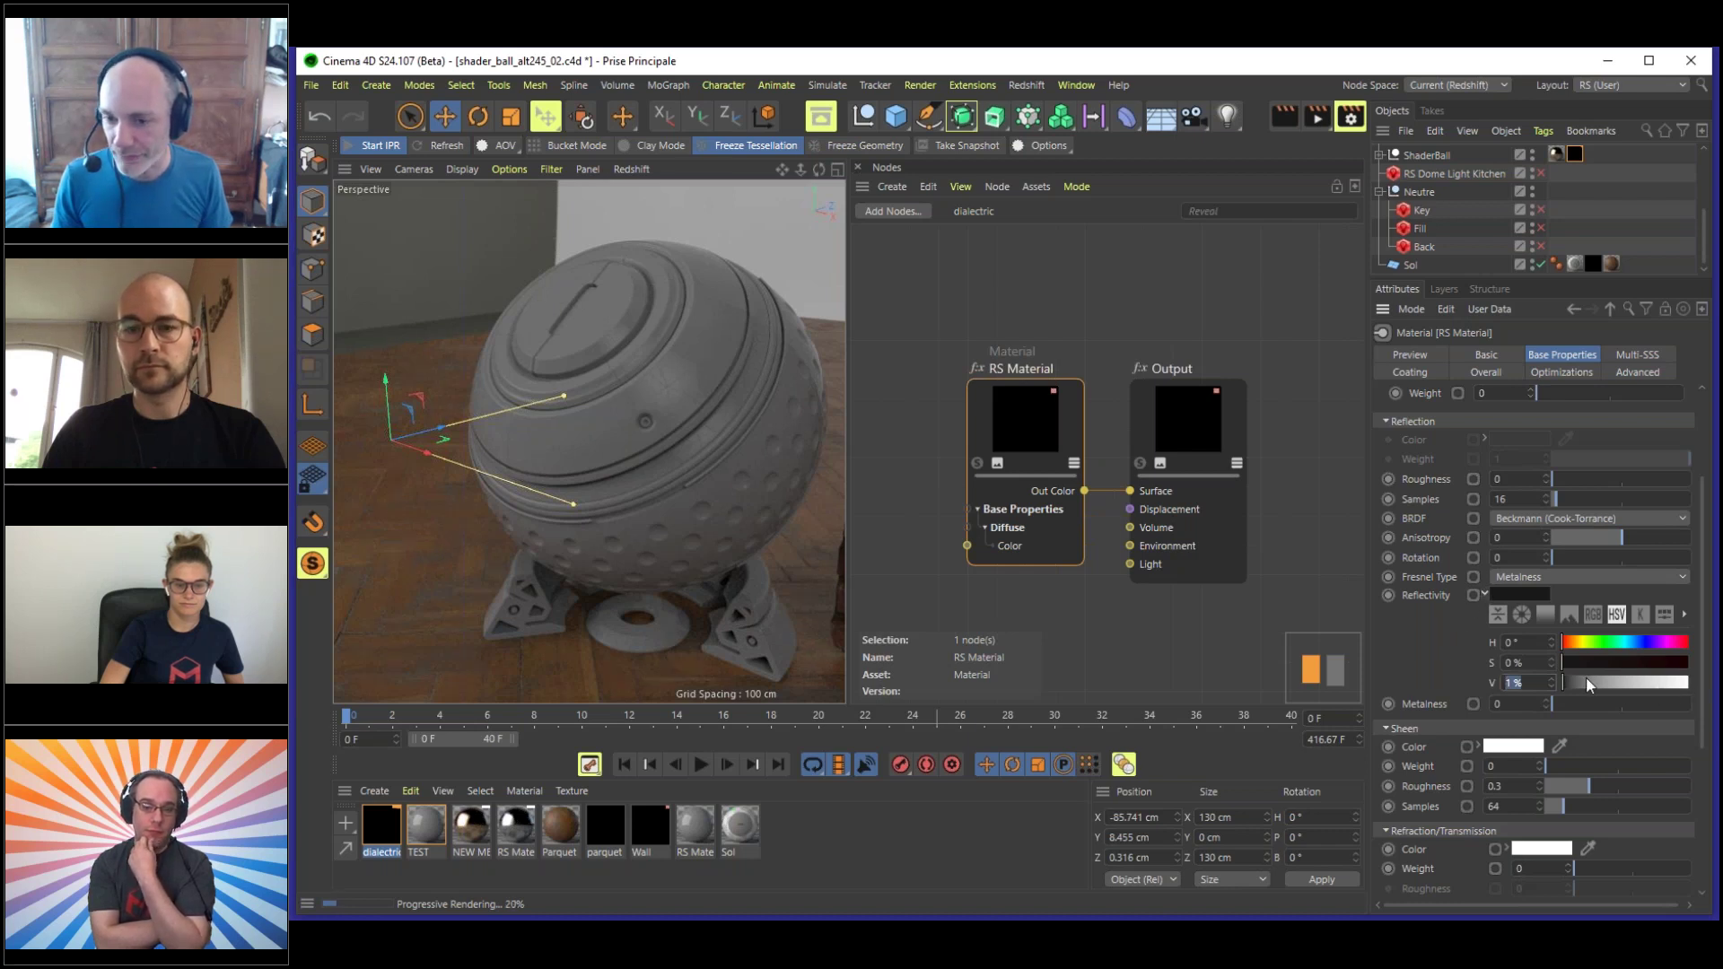
{"action": "left_click", "coordinate": [1528, 684]}
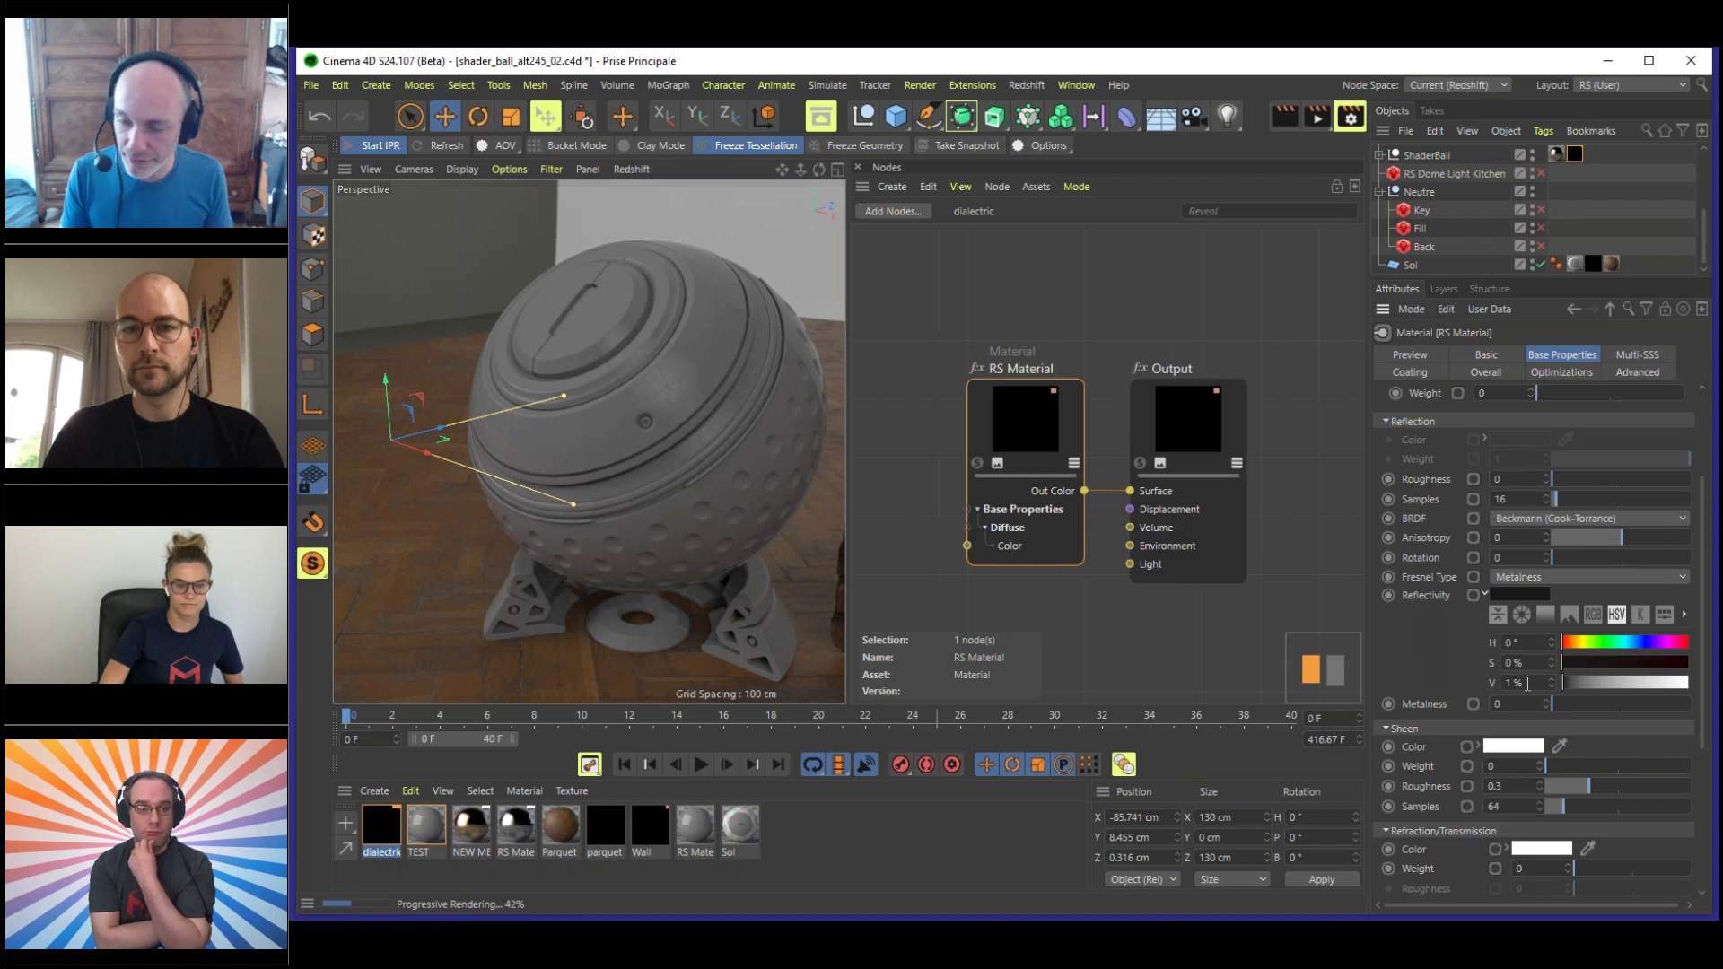
{"action": "left_click", "coordinate": [1484, 595]}
{"action": "scroll", "coordinate": [1699, 485], "scroll_direction": "up", "scroll_amount": 1}
{"action": "scroll", "coordinate": [1698, 480], "scroll_direction": "up", "scroll_amount": 1}
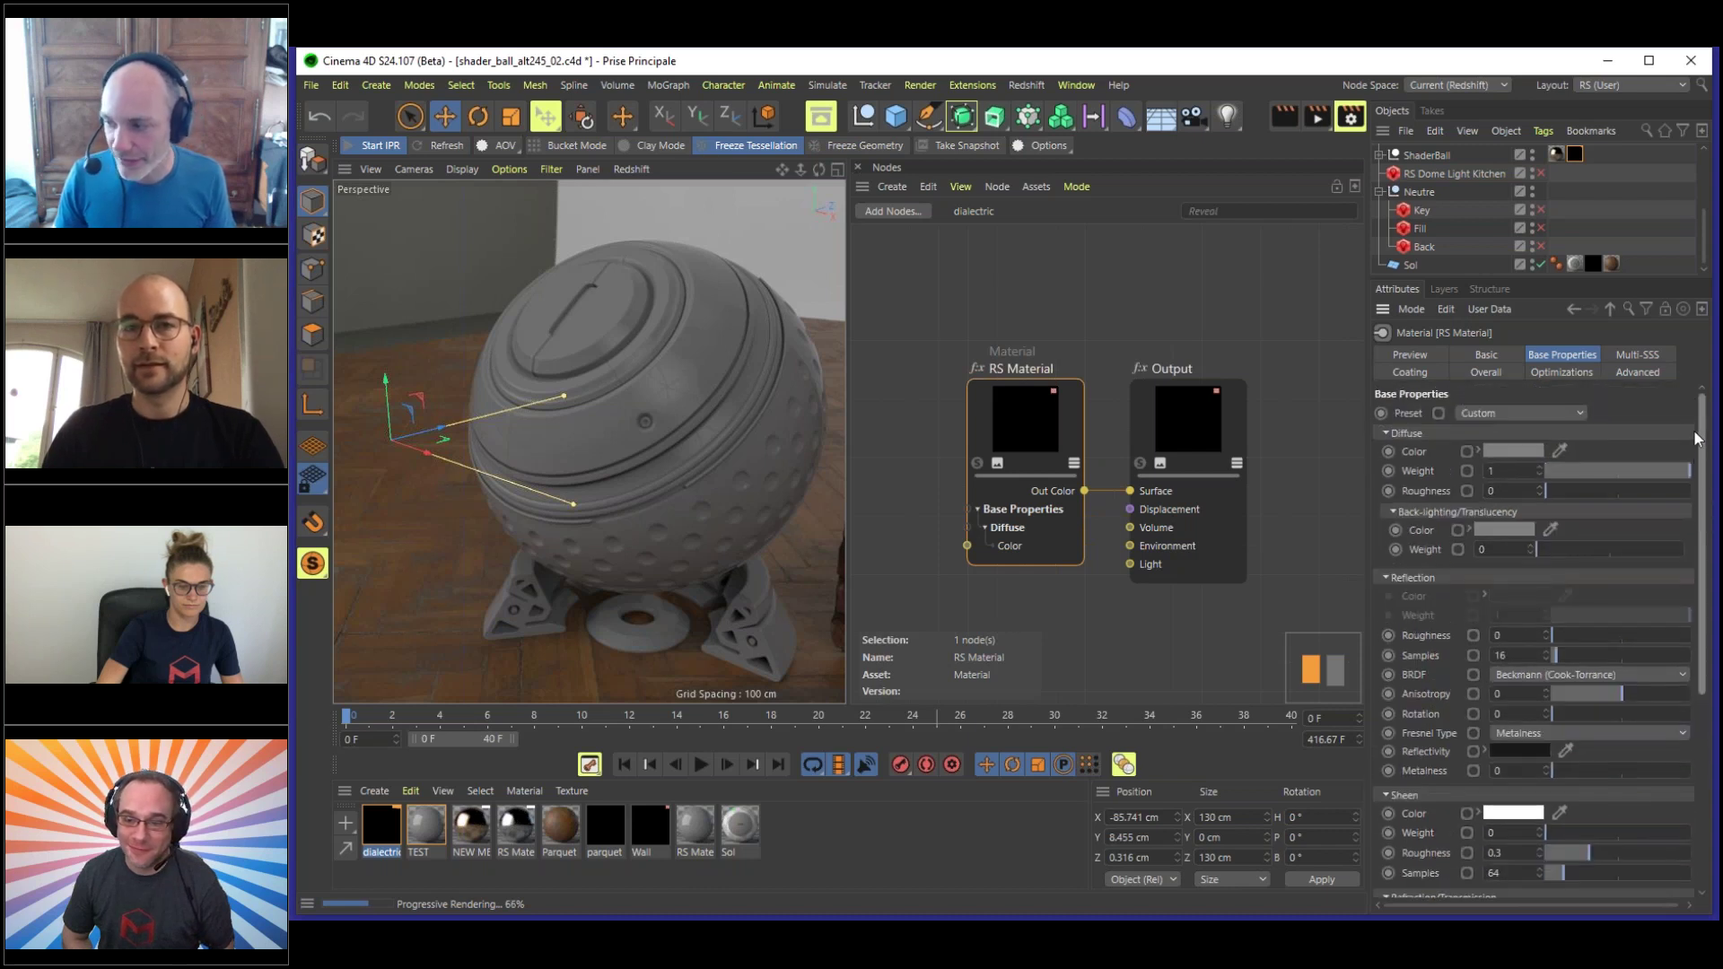
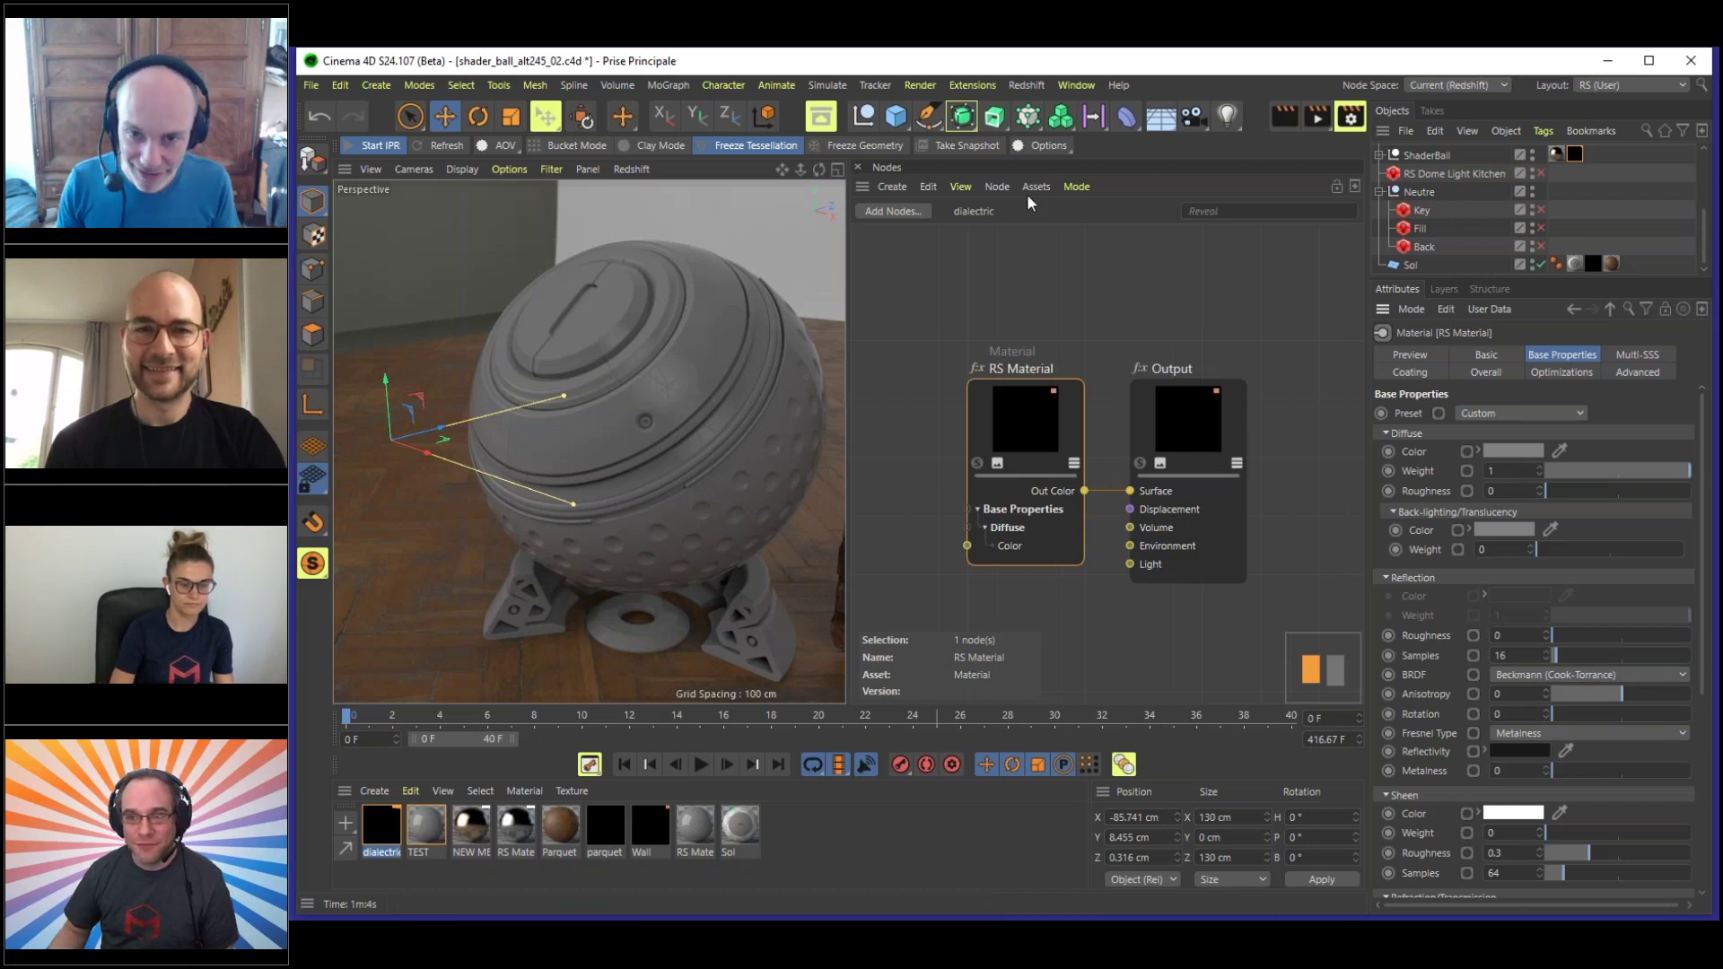
- Set the Redshift IPR preview scale to 10 percent
{"action": "left_click", "coordinate": [1045, 146]}
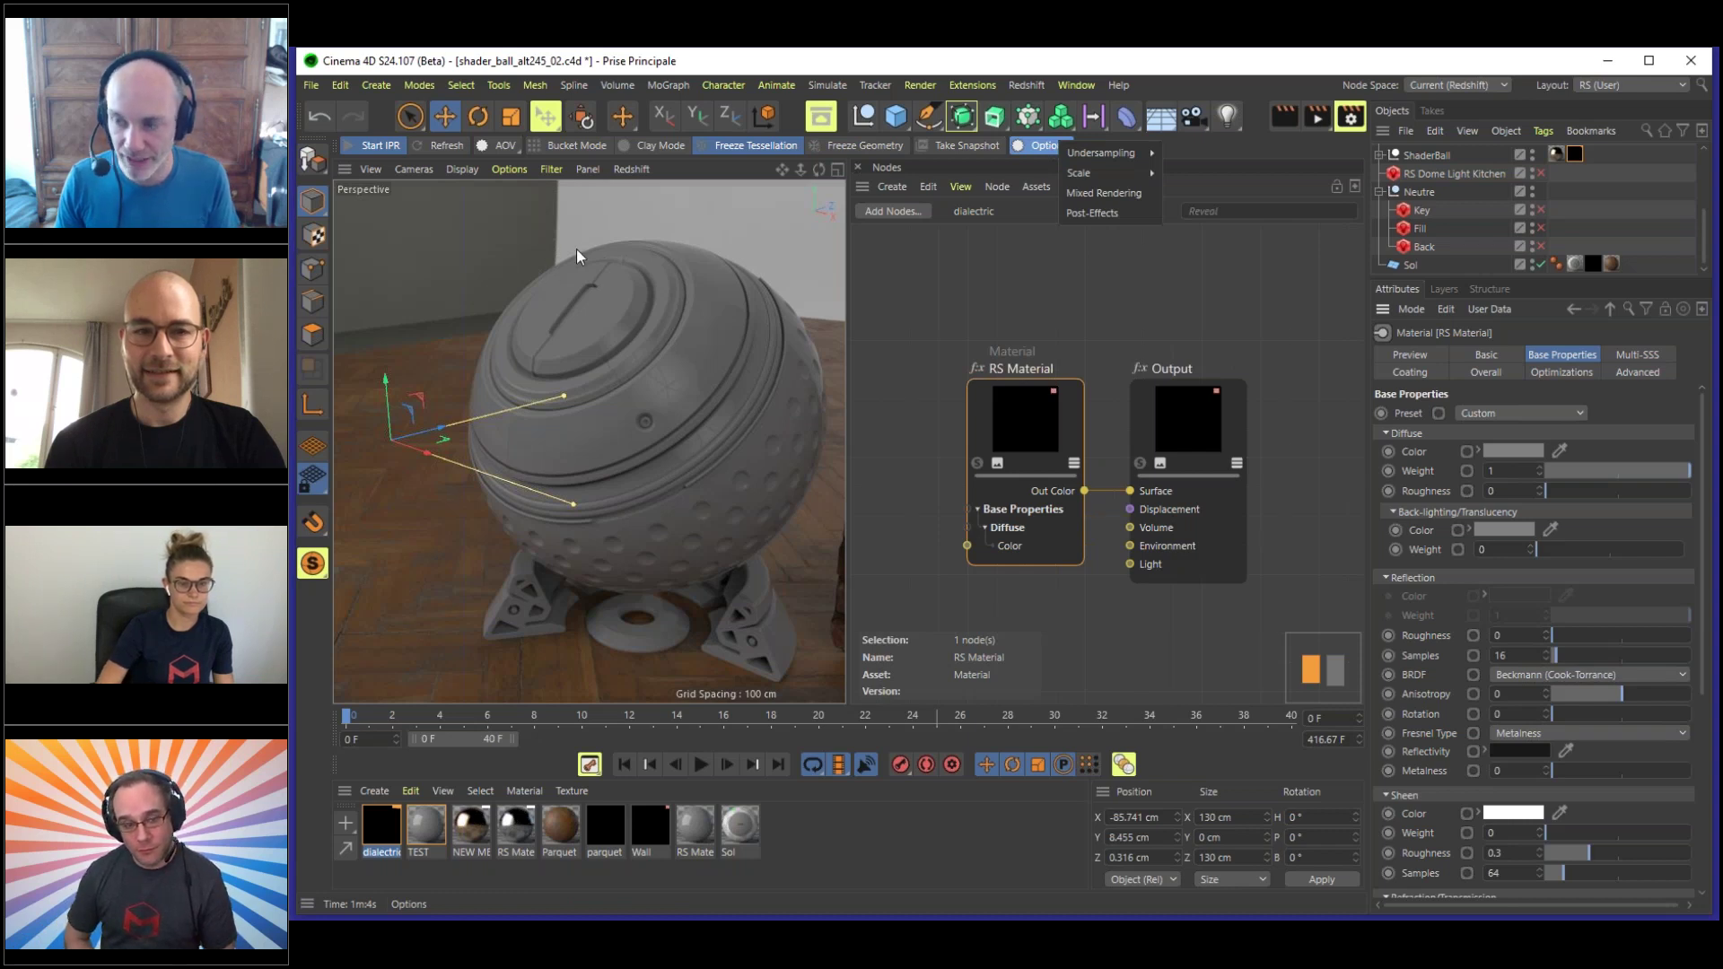
{"action": "left_click", "coordinate": [1024, 84]}
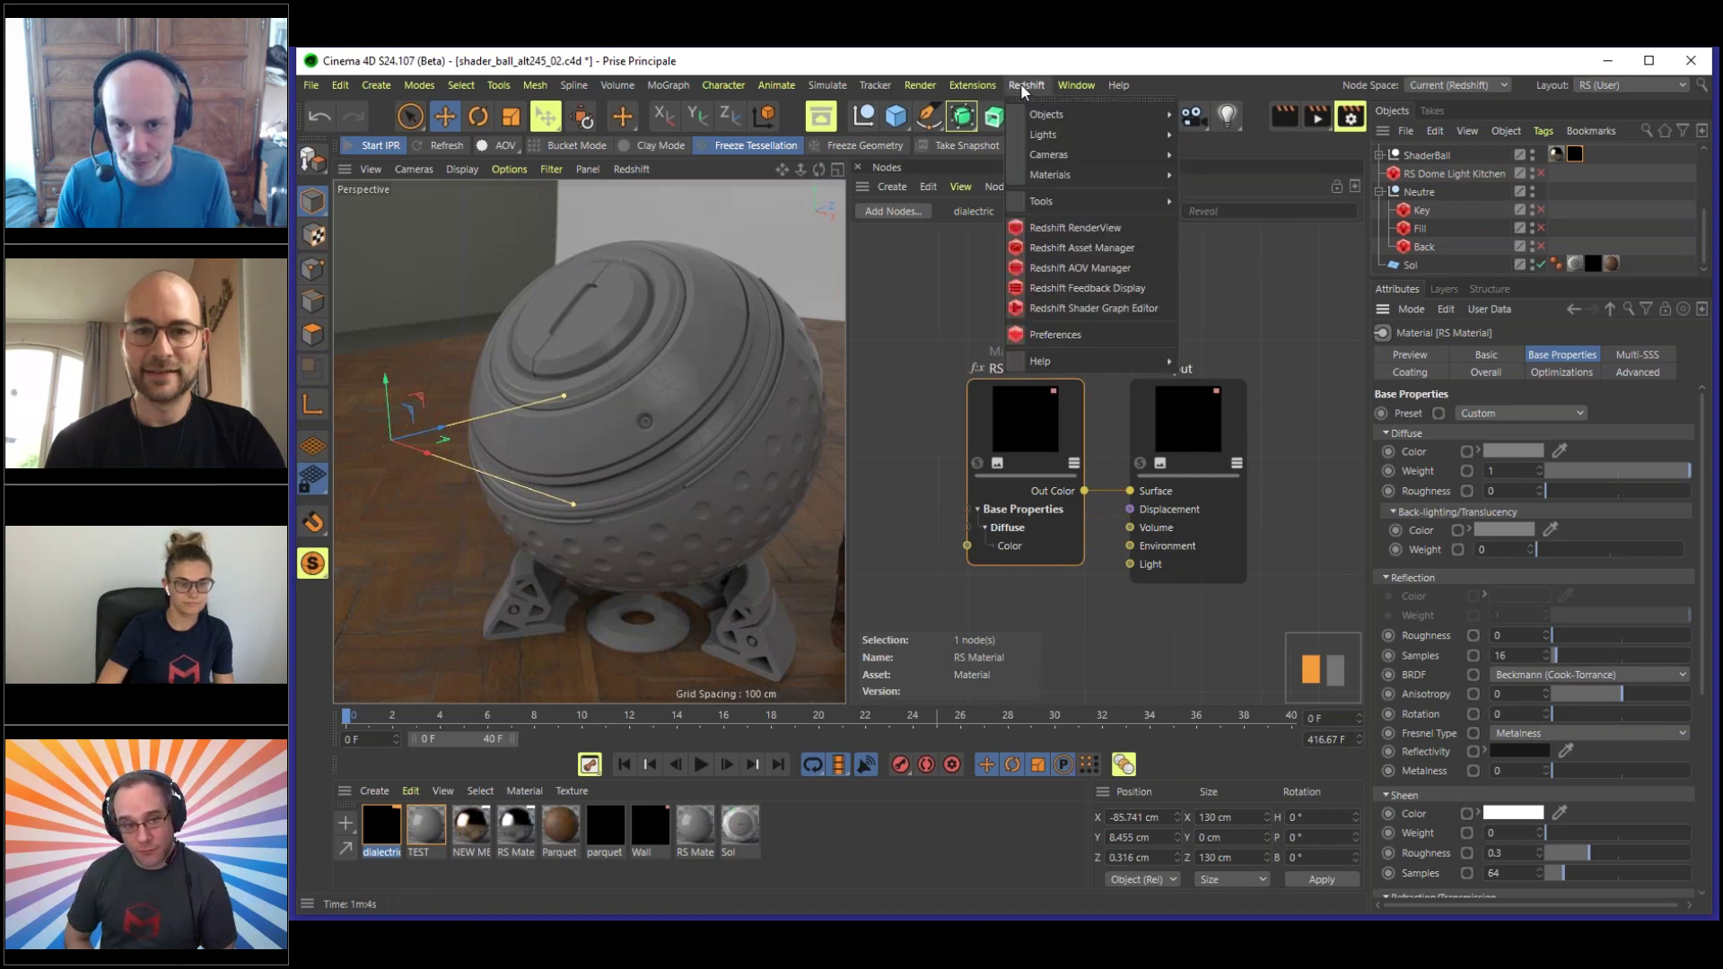
{"action": "left_click", "coordinate": [1084, 226]}
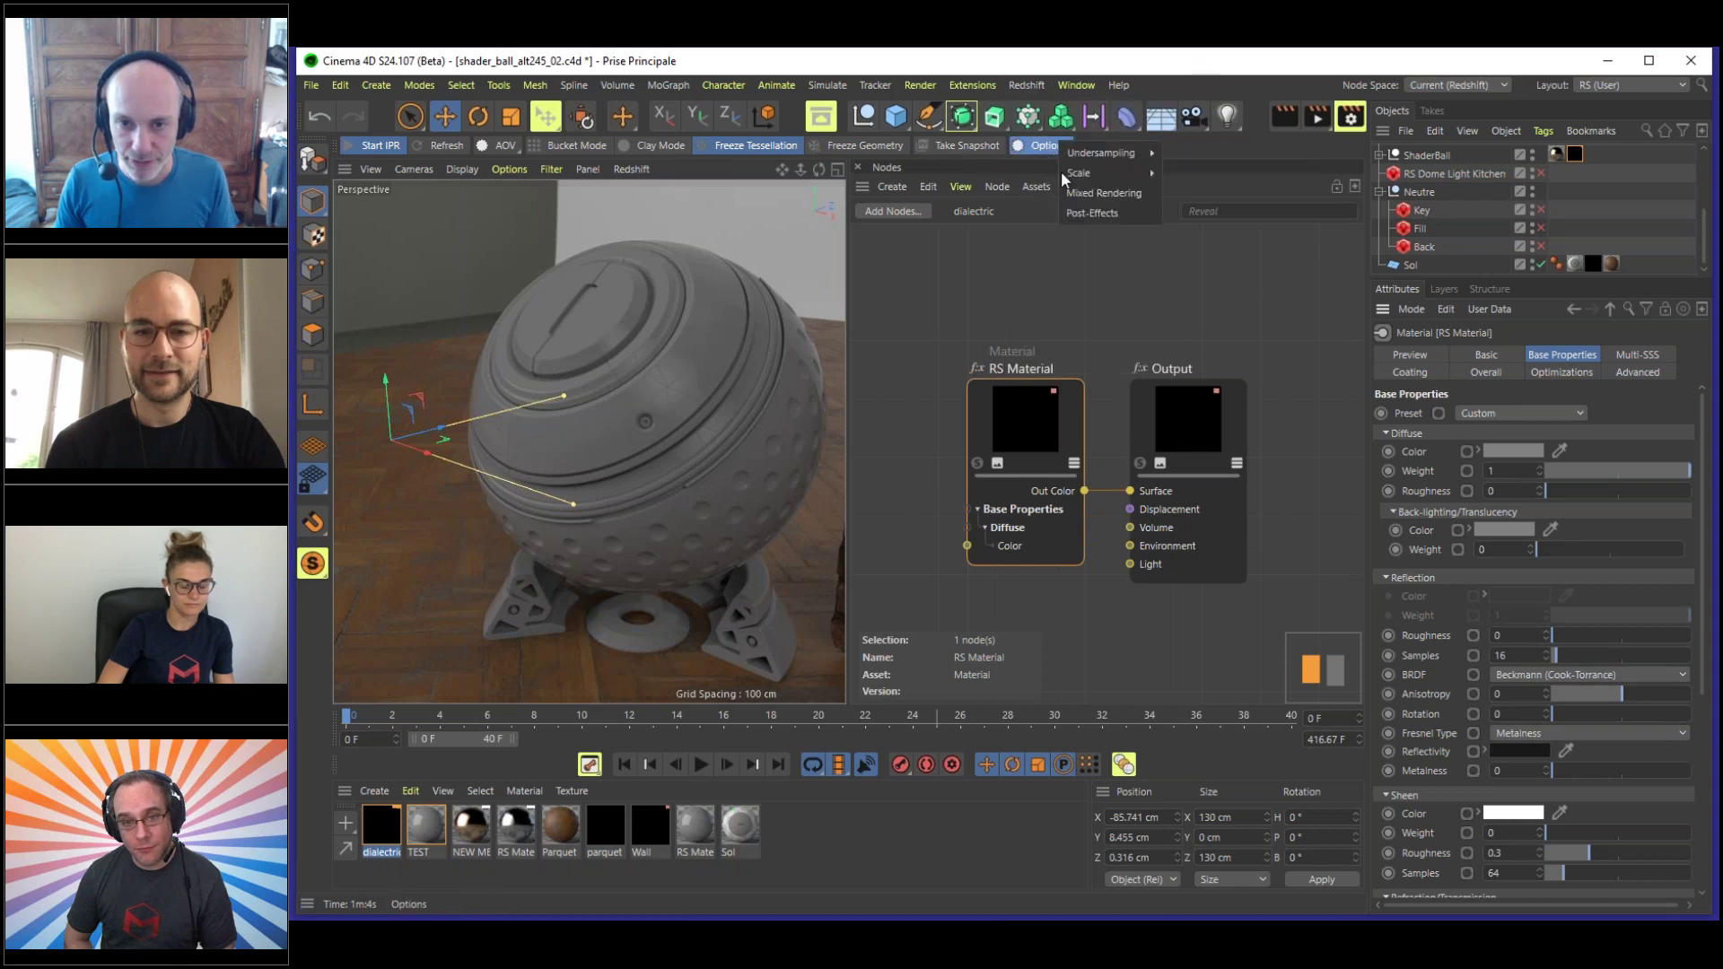
{"action": "mouse_move", "coordinate": [1103, 172]}
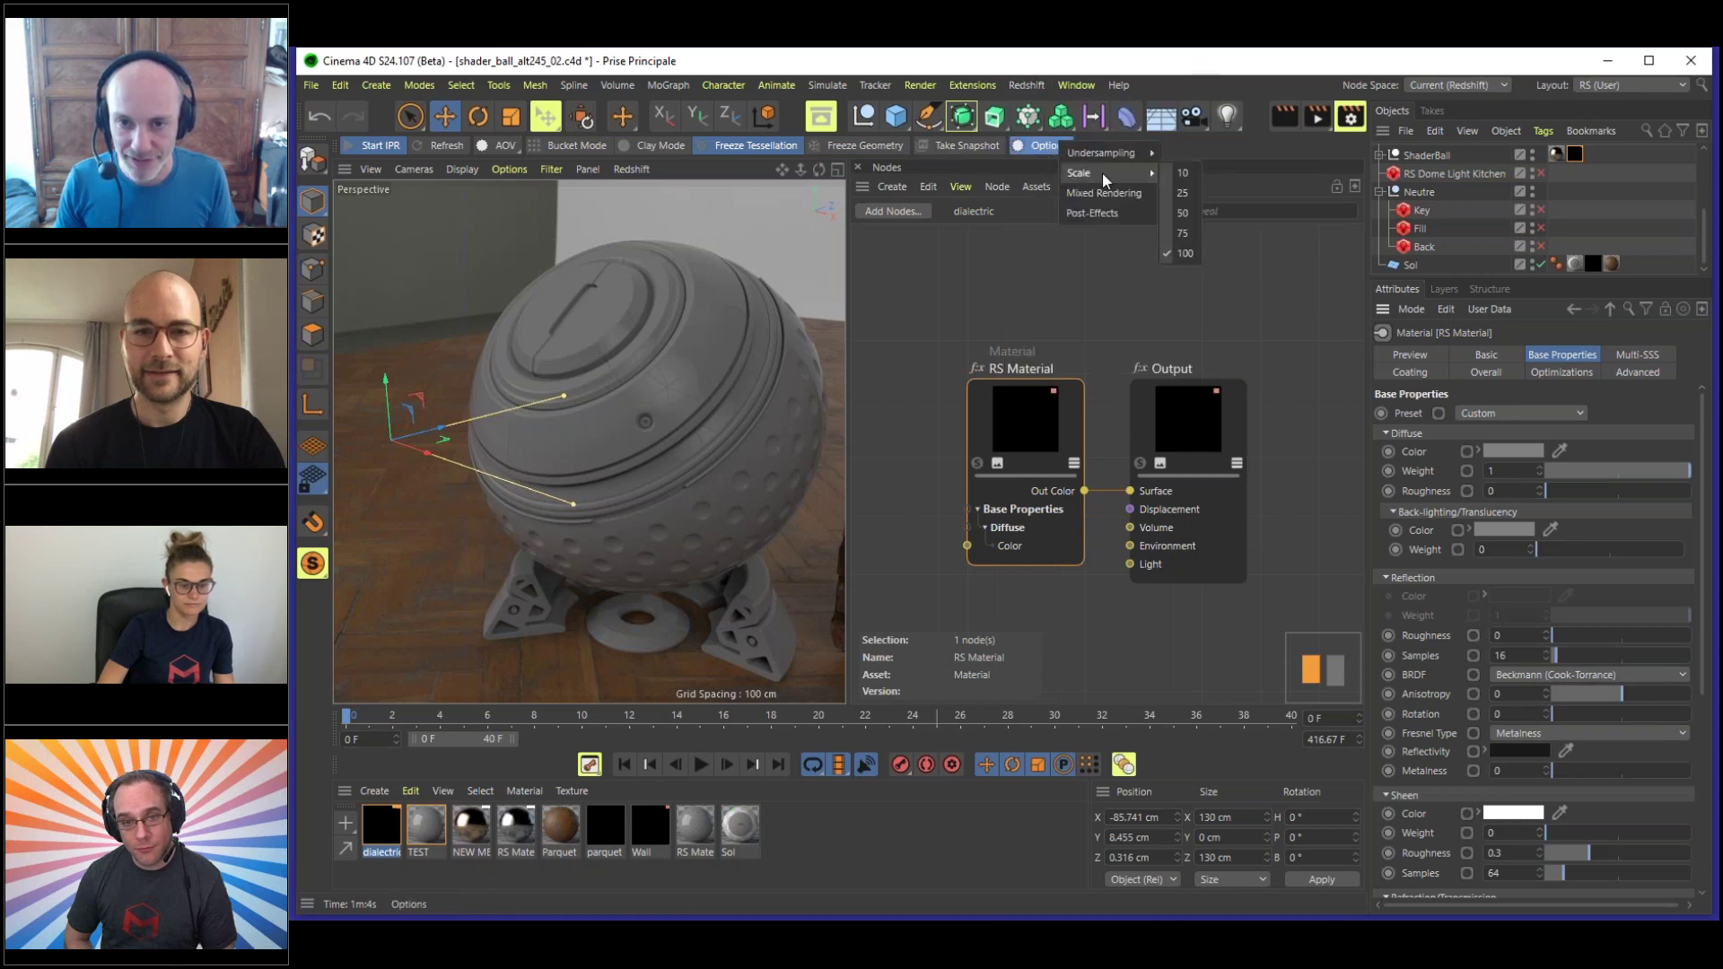
{"action": "left_click", "coordinate": [1185, 173]}
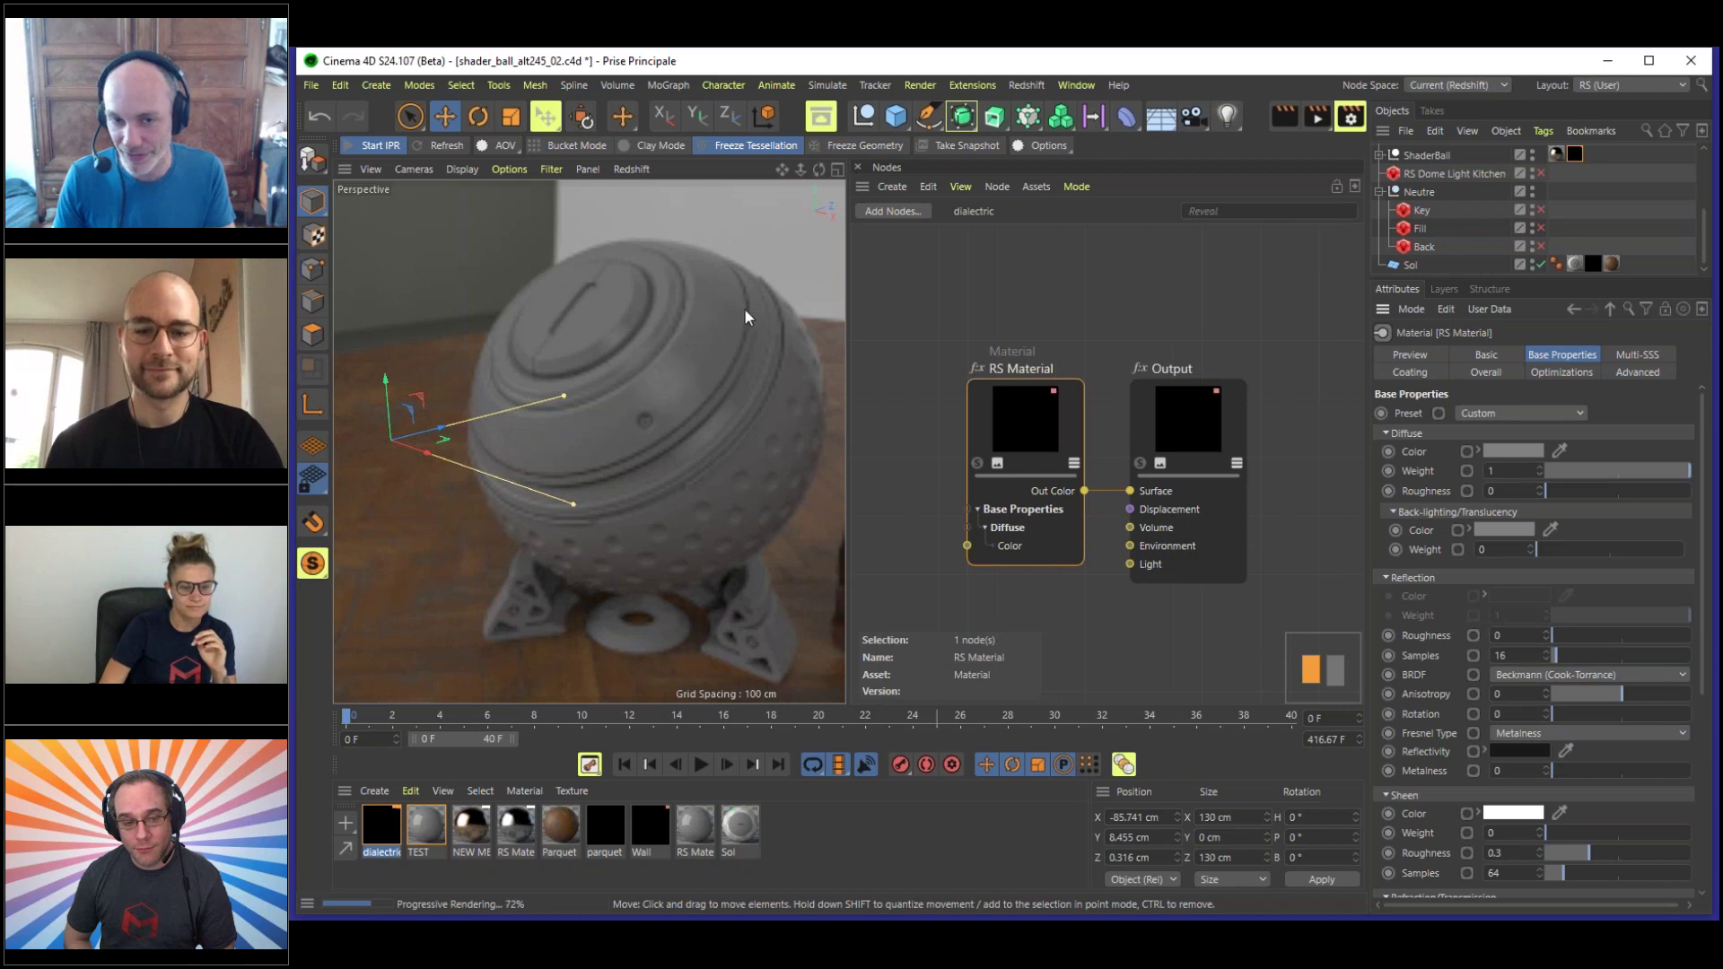
- Change the IPR preview scale to 50 percent, then back to 100 percent
{"action": "left_click", "coordinate": [1046, 145]}
{"action": "mouse_move", "coordinate": [1119, 182]}
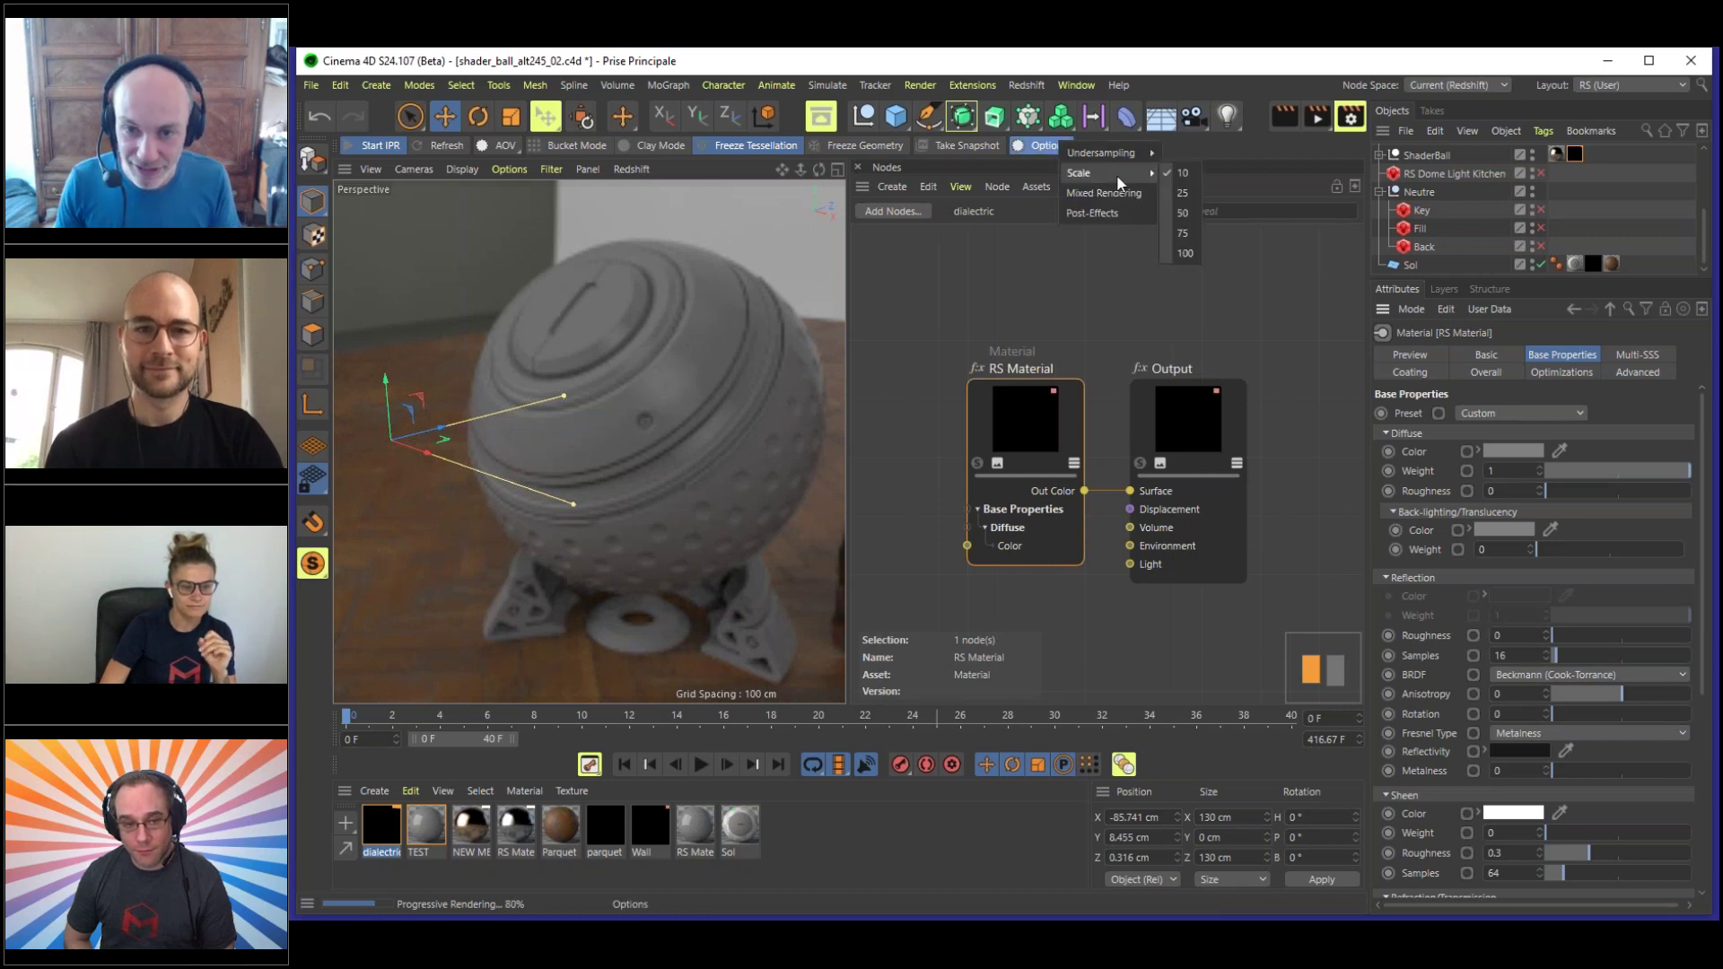
{"action": "left_click", "coordinate": [1183, 215]}
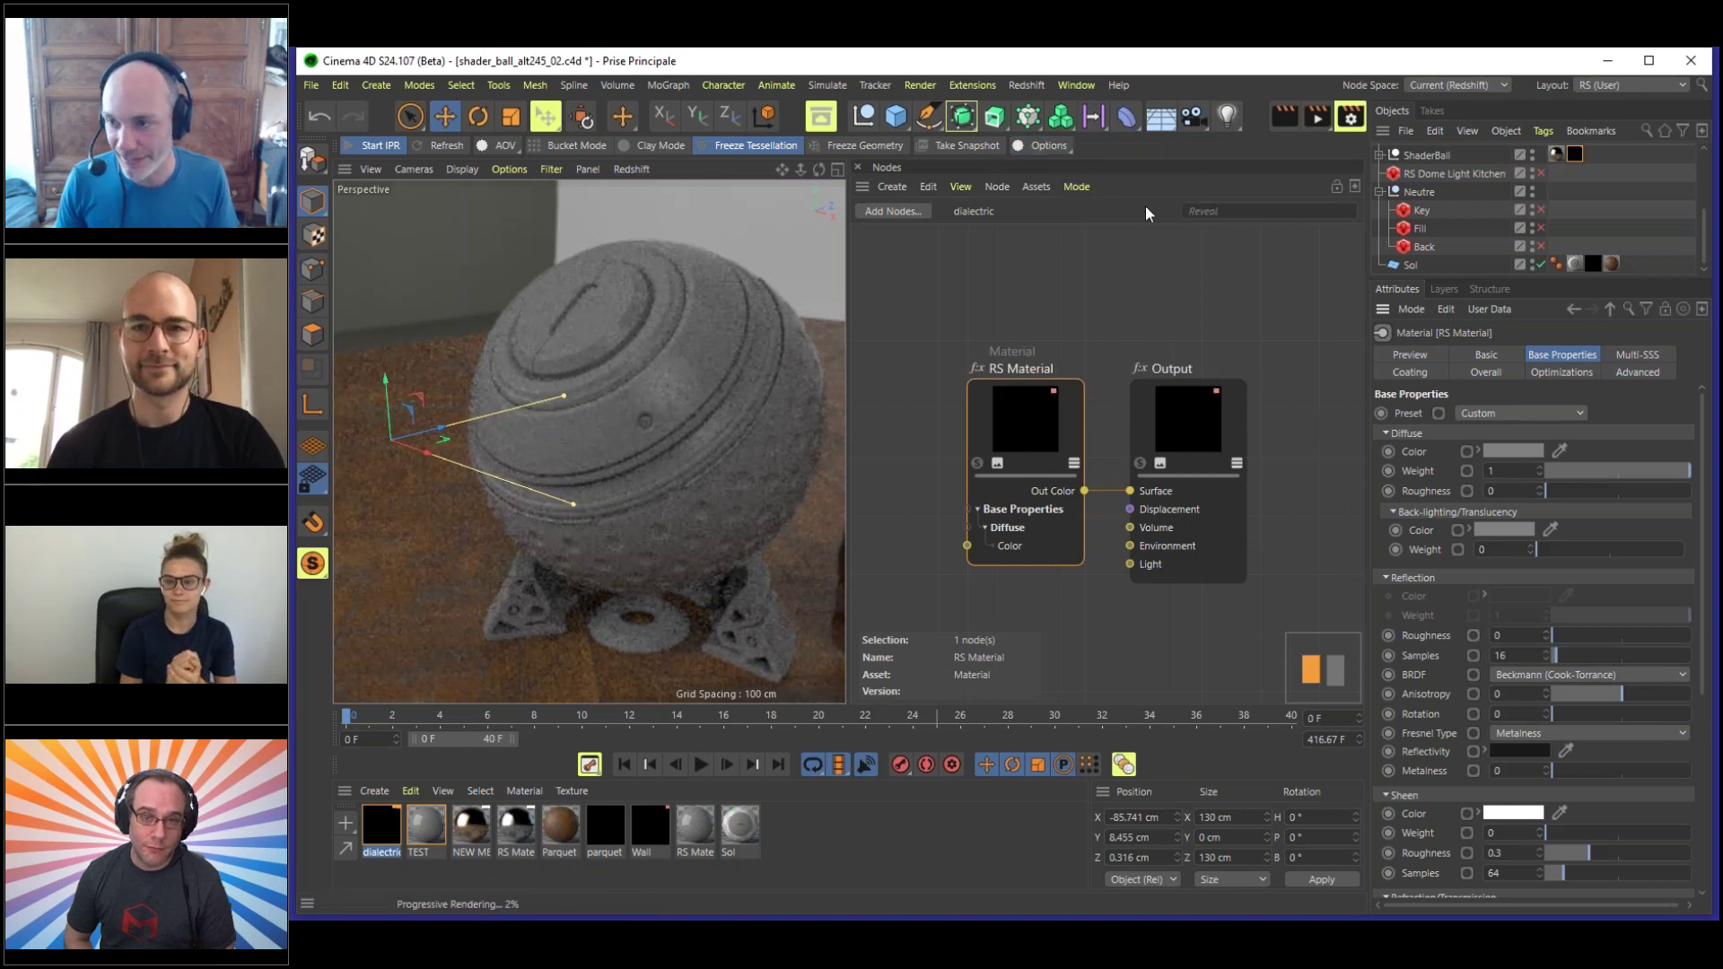
{"action": "left_click", "coordinate": [1056, 149]}
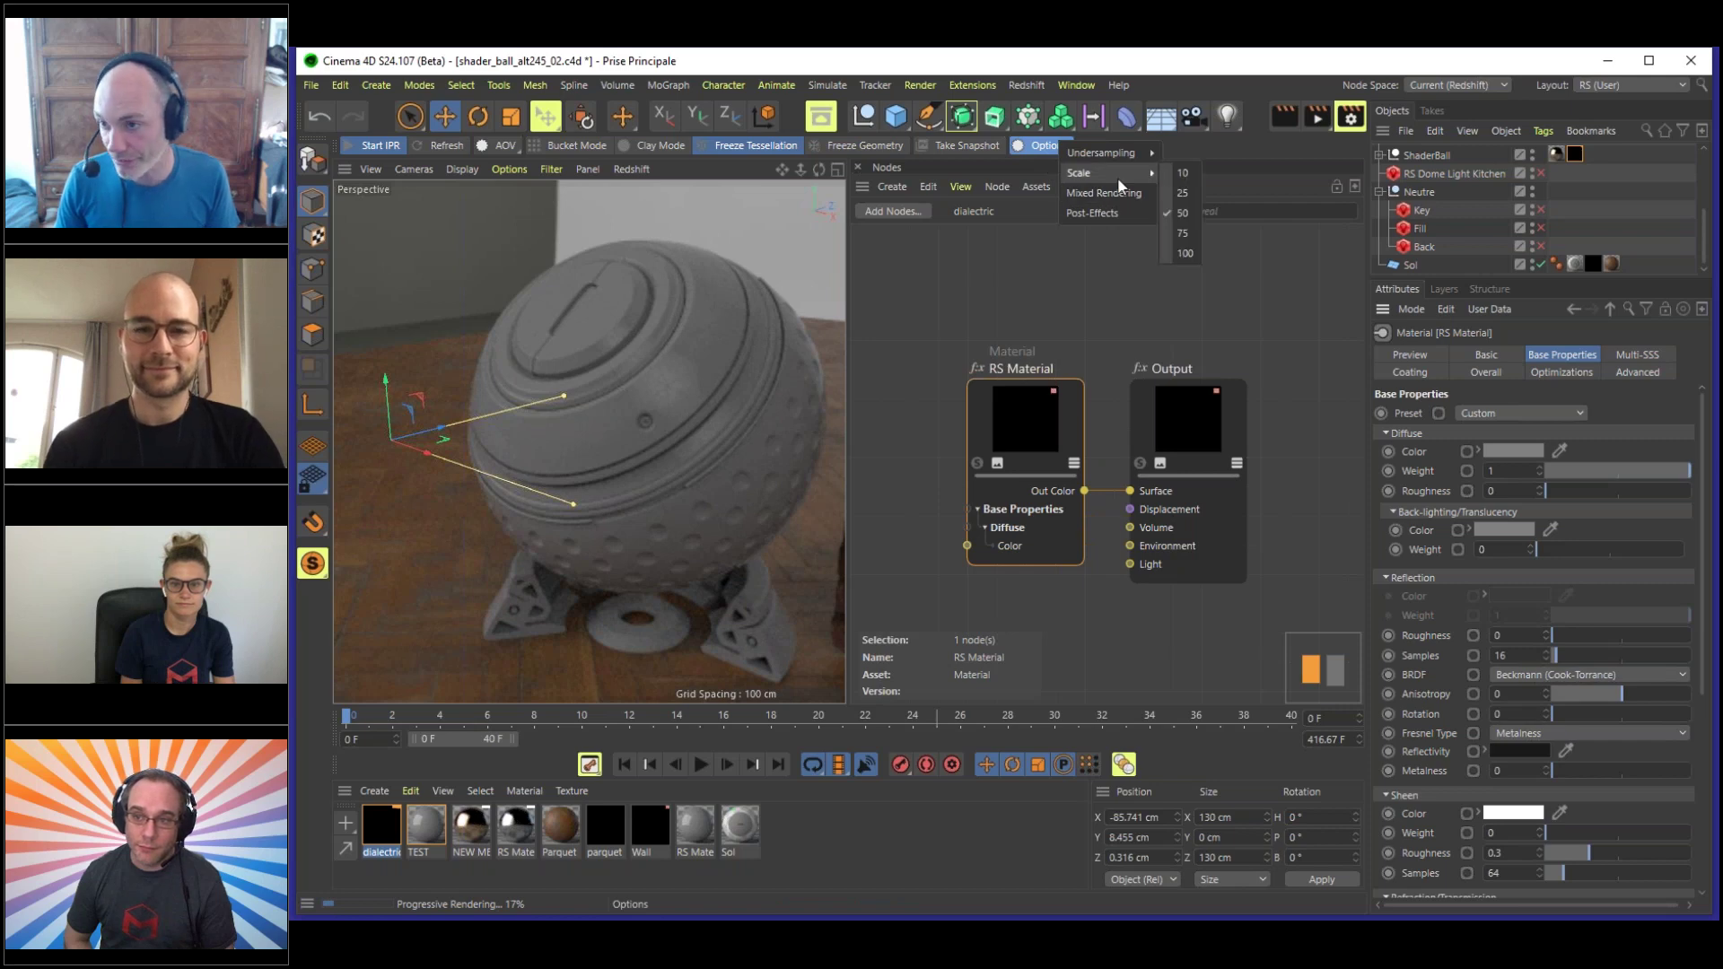
{"action": "left_click", "coordinate": [1185, 253]}
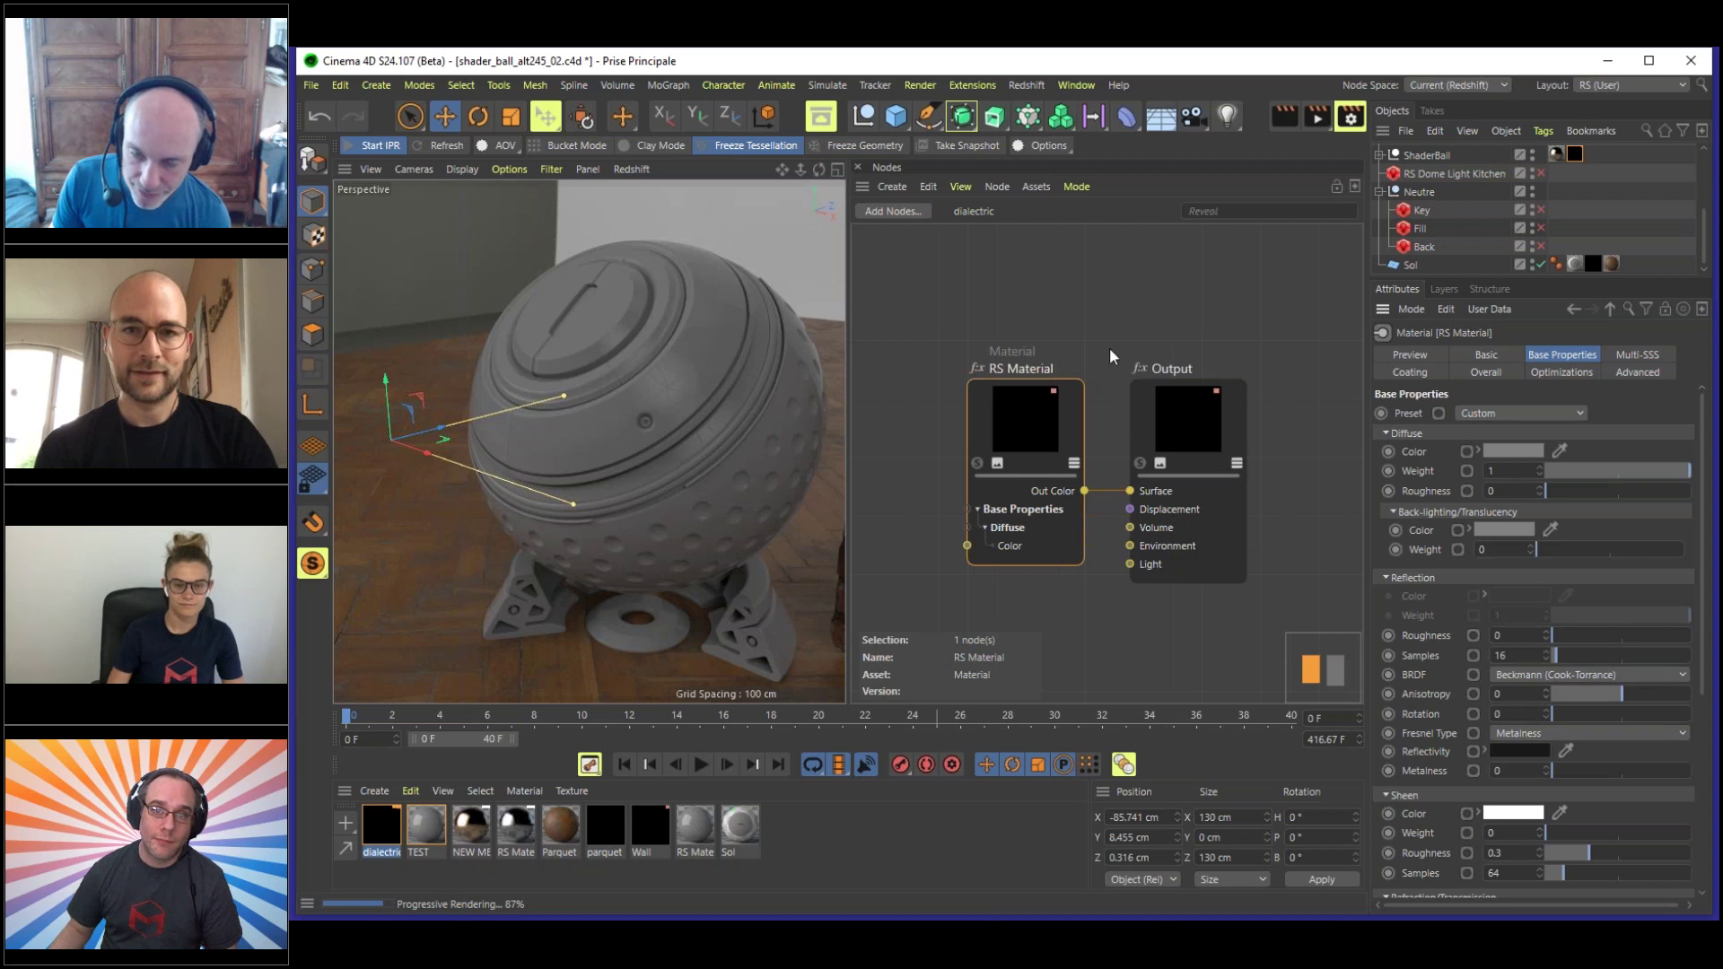
- Move the RS Material and Output nodes down-right and add the DGruwierSurfaceImperfections image as a Texture node
{"action": "left_click_drag", "start_coordinate": [1236, 337], "coordinate": [930, 476]}
{"action": "left_click_drag", "start_coordinate": [1147, 404], "coordinate": [1292, 483]}
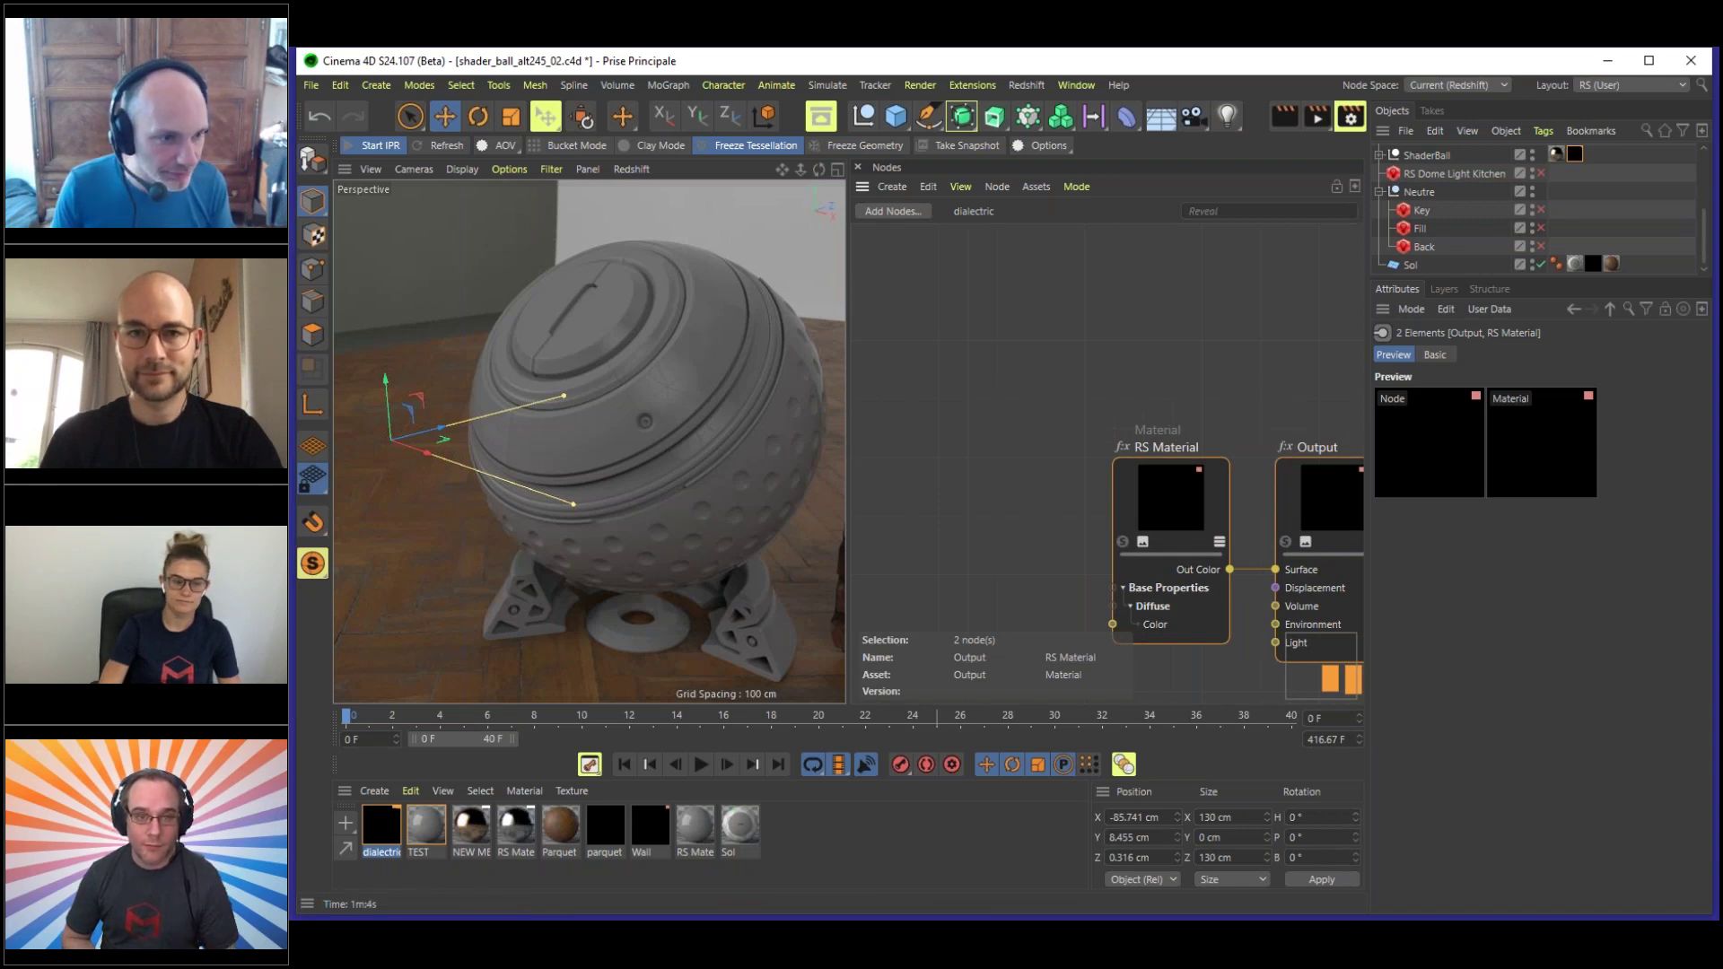
{"action": "left_click_drag", "start_coordinate": [989, 315], "coordinate": [955, 341]}
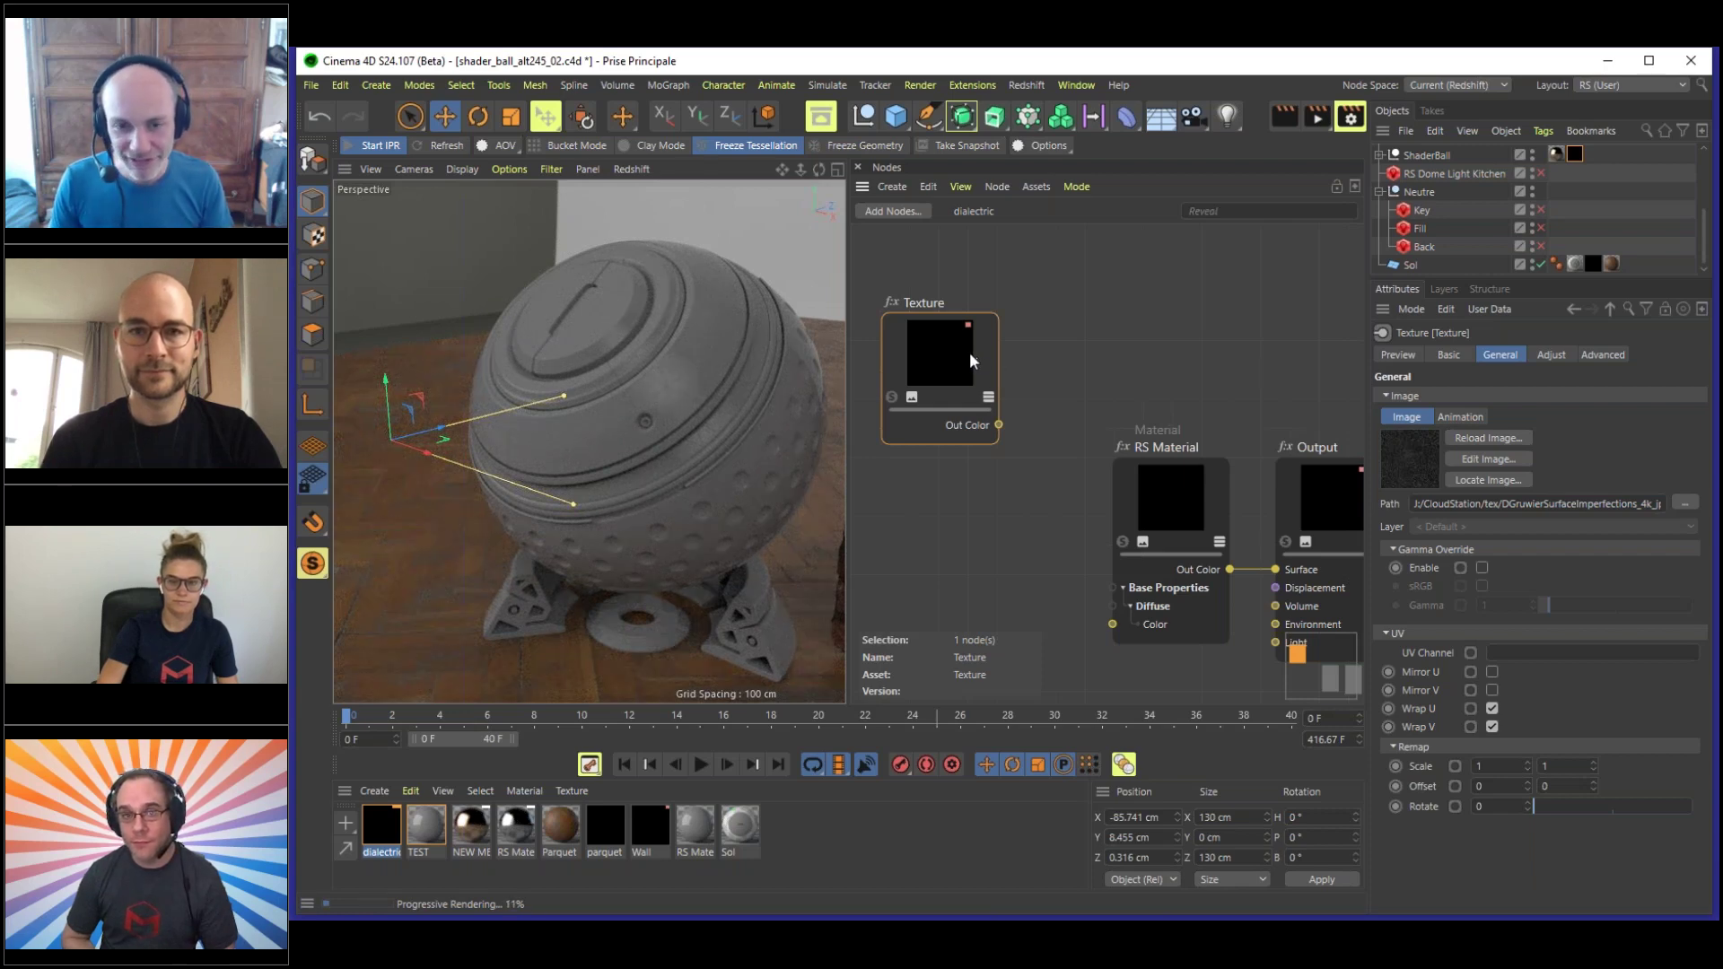
{"action": "double_click", "coordinate": [1108, 261]}
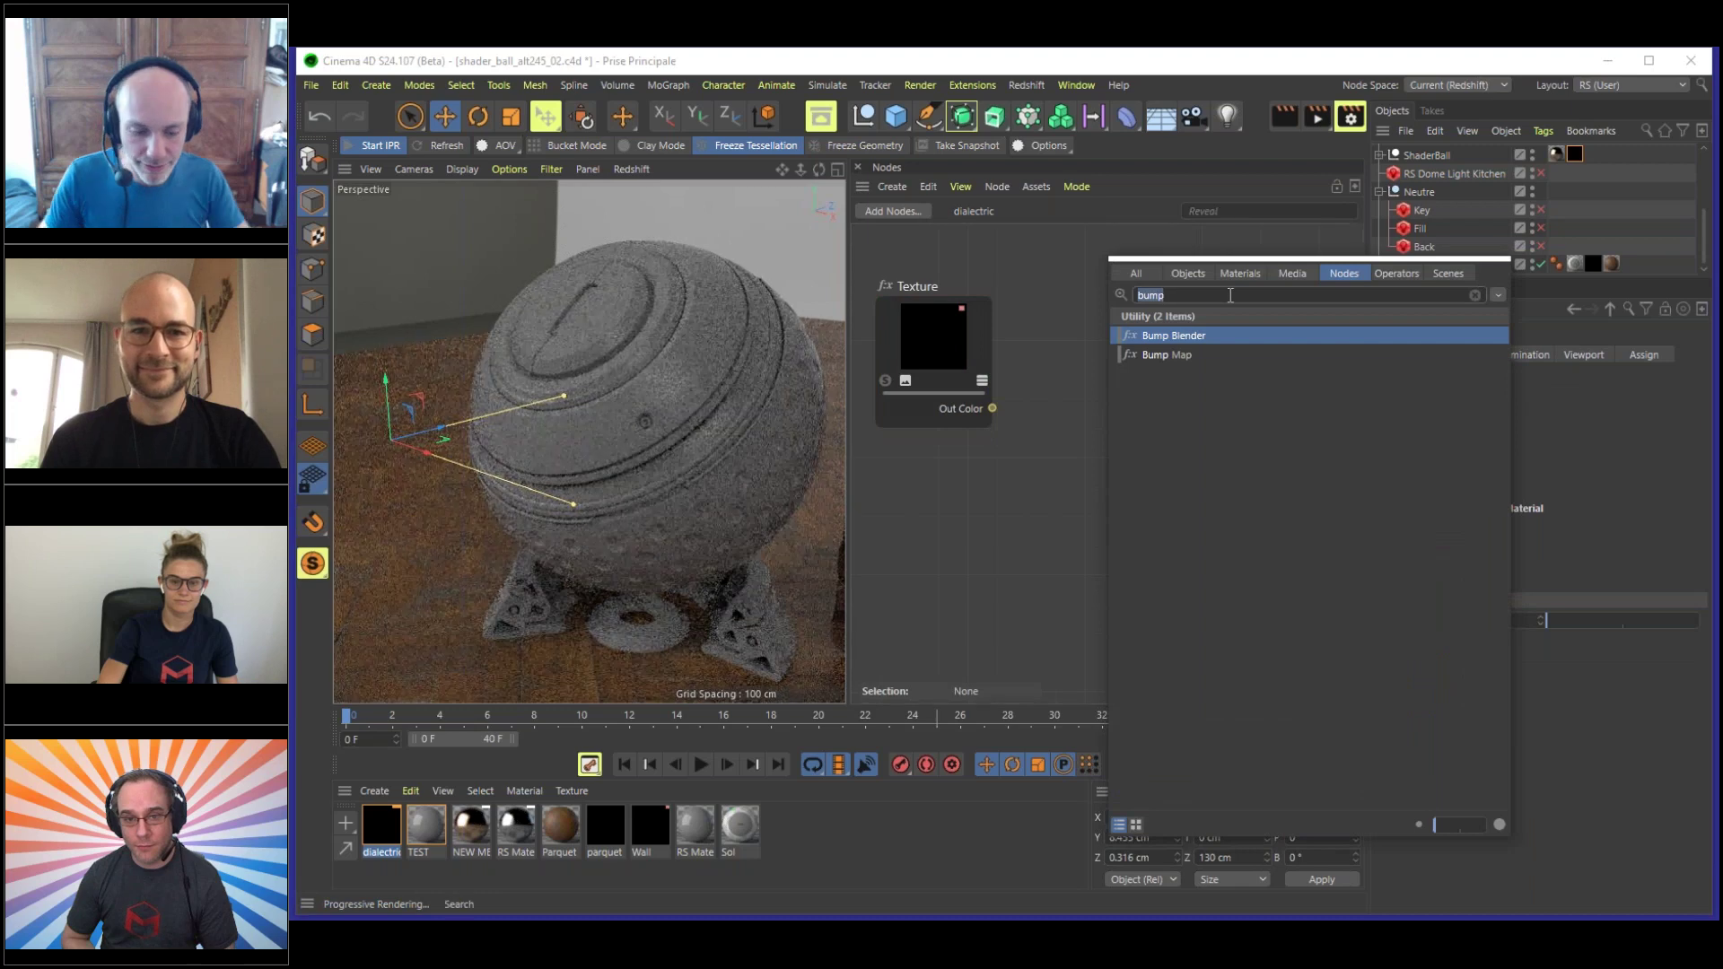
- Add a Color Splitter node from a 'spli' search and place it lower in the graph
{"action": "type", "text": "sp"}
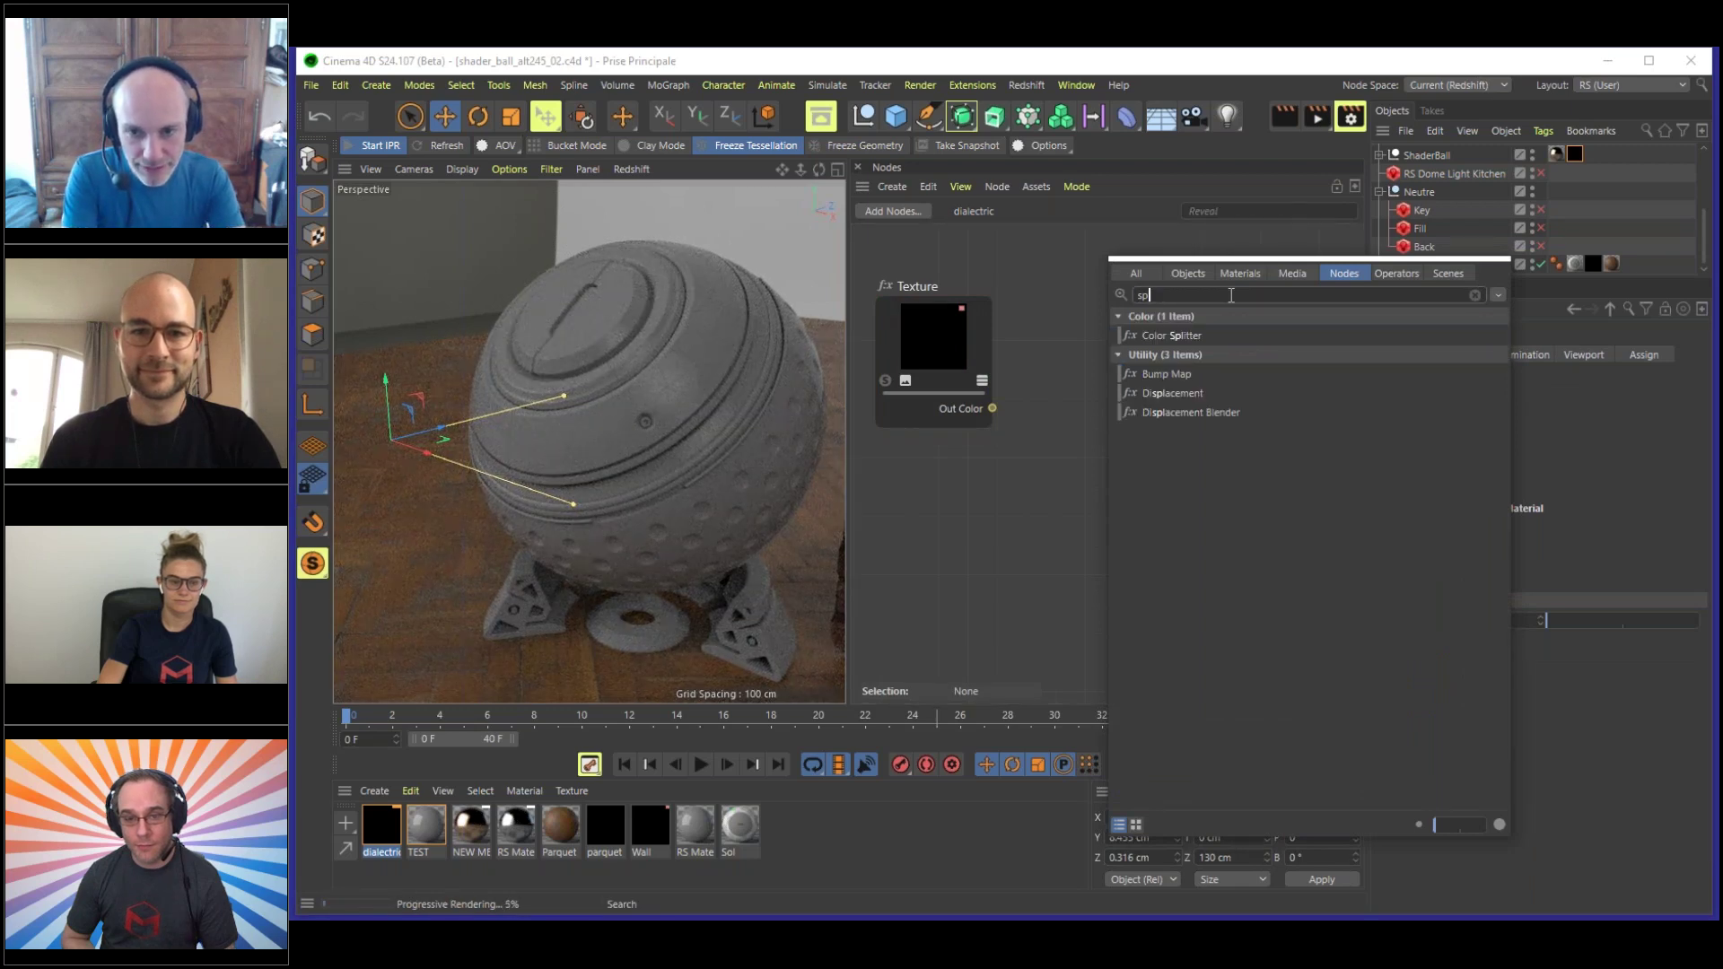
{"action": "type", "text": "l"}
{"action": "key", "text": "BackSpace"}
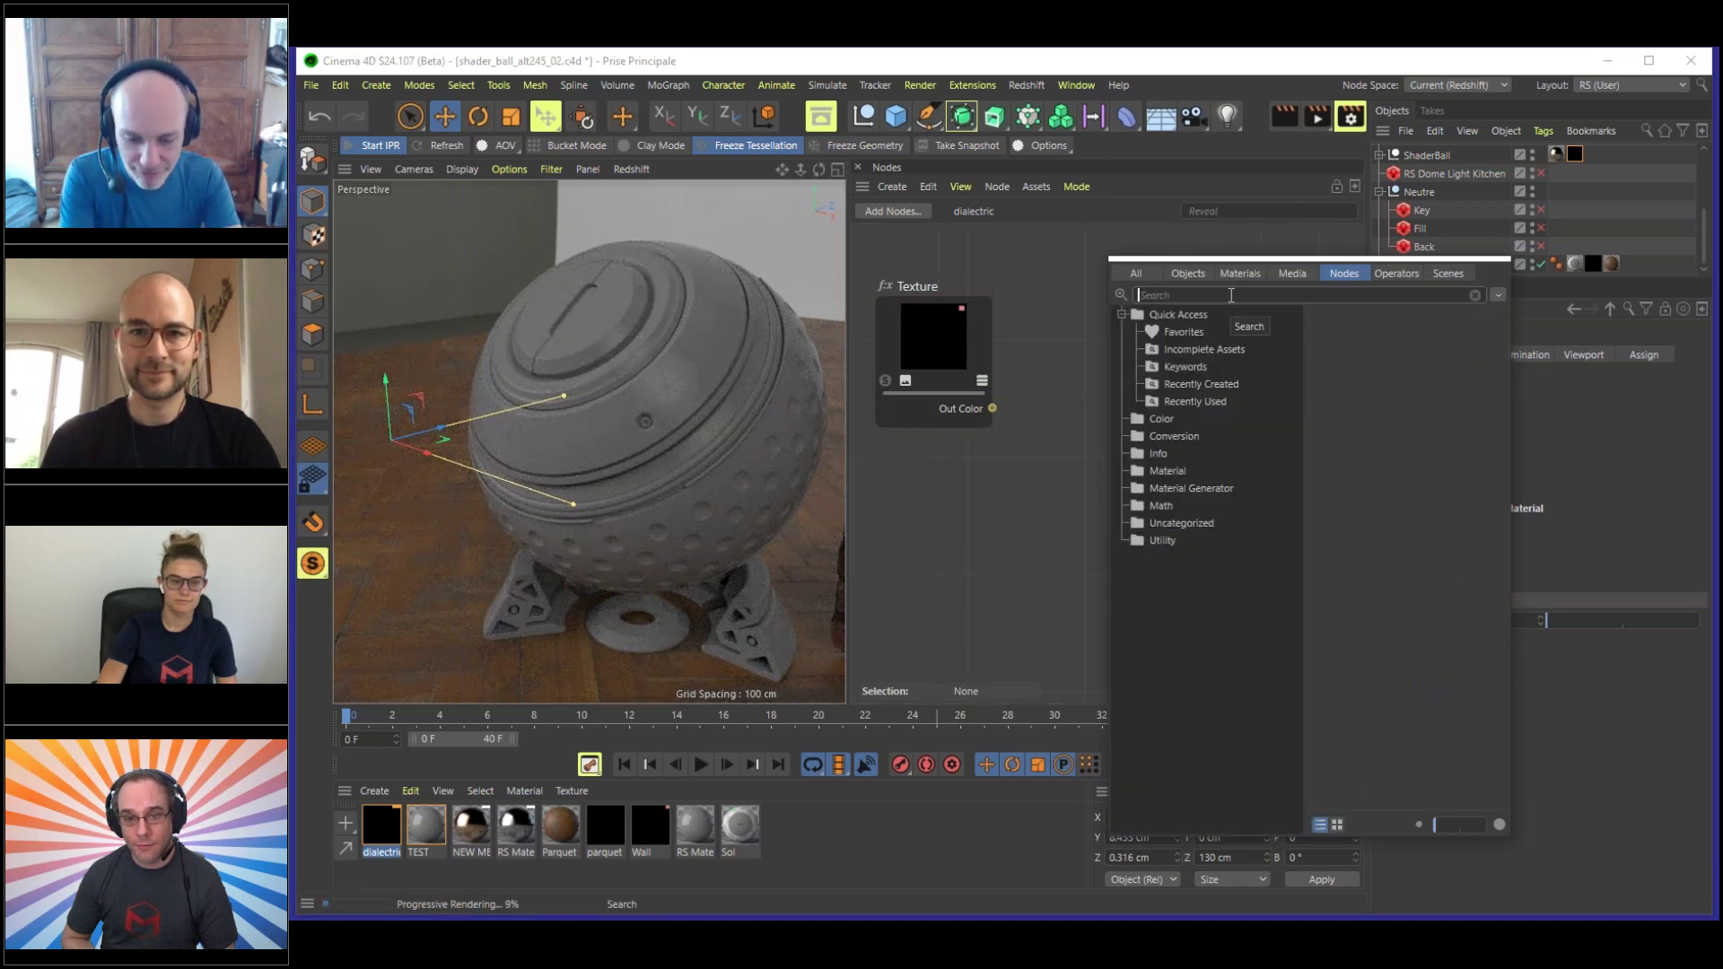
{"action": "type", "text": "li"}
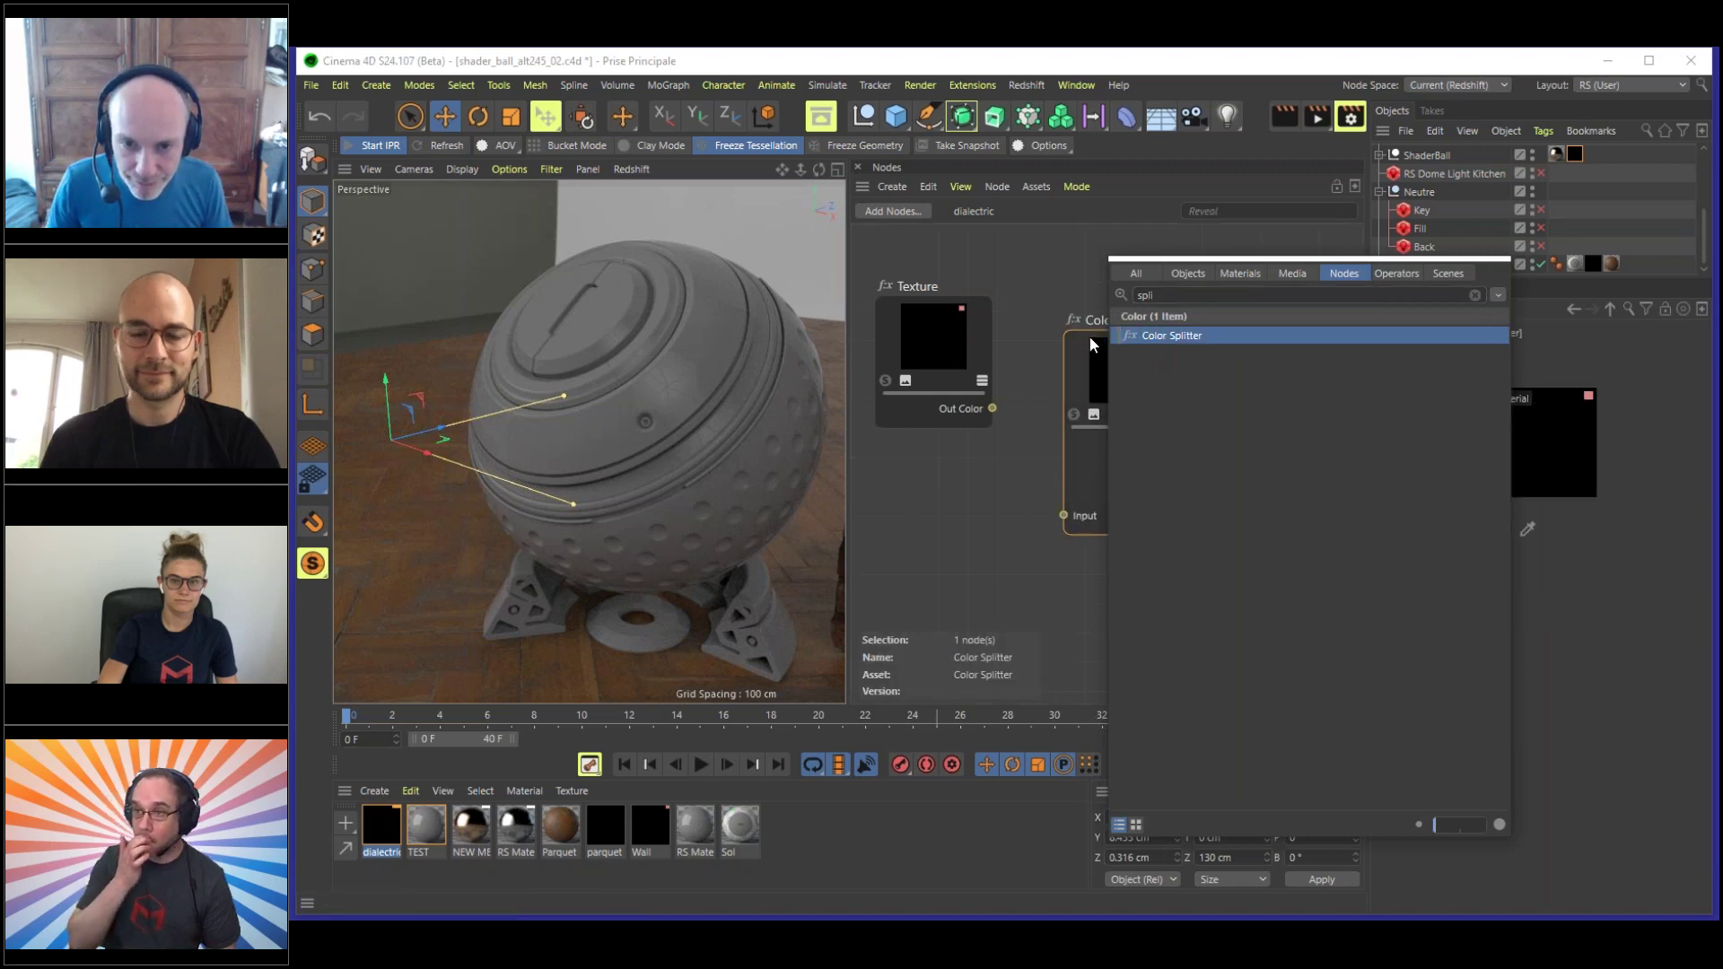
{"action": "key", "text": "Return"}
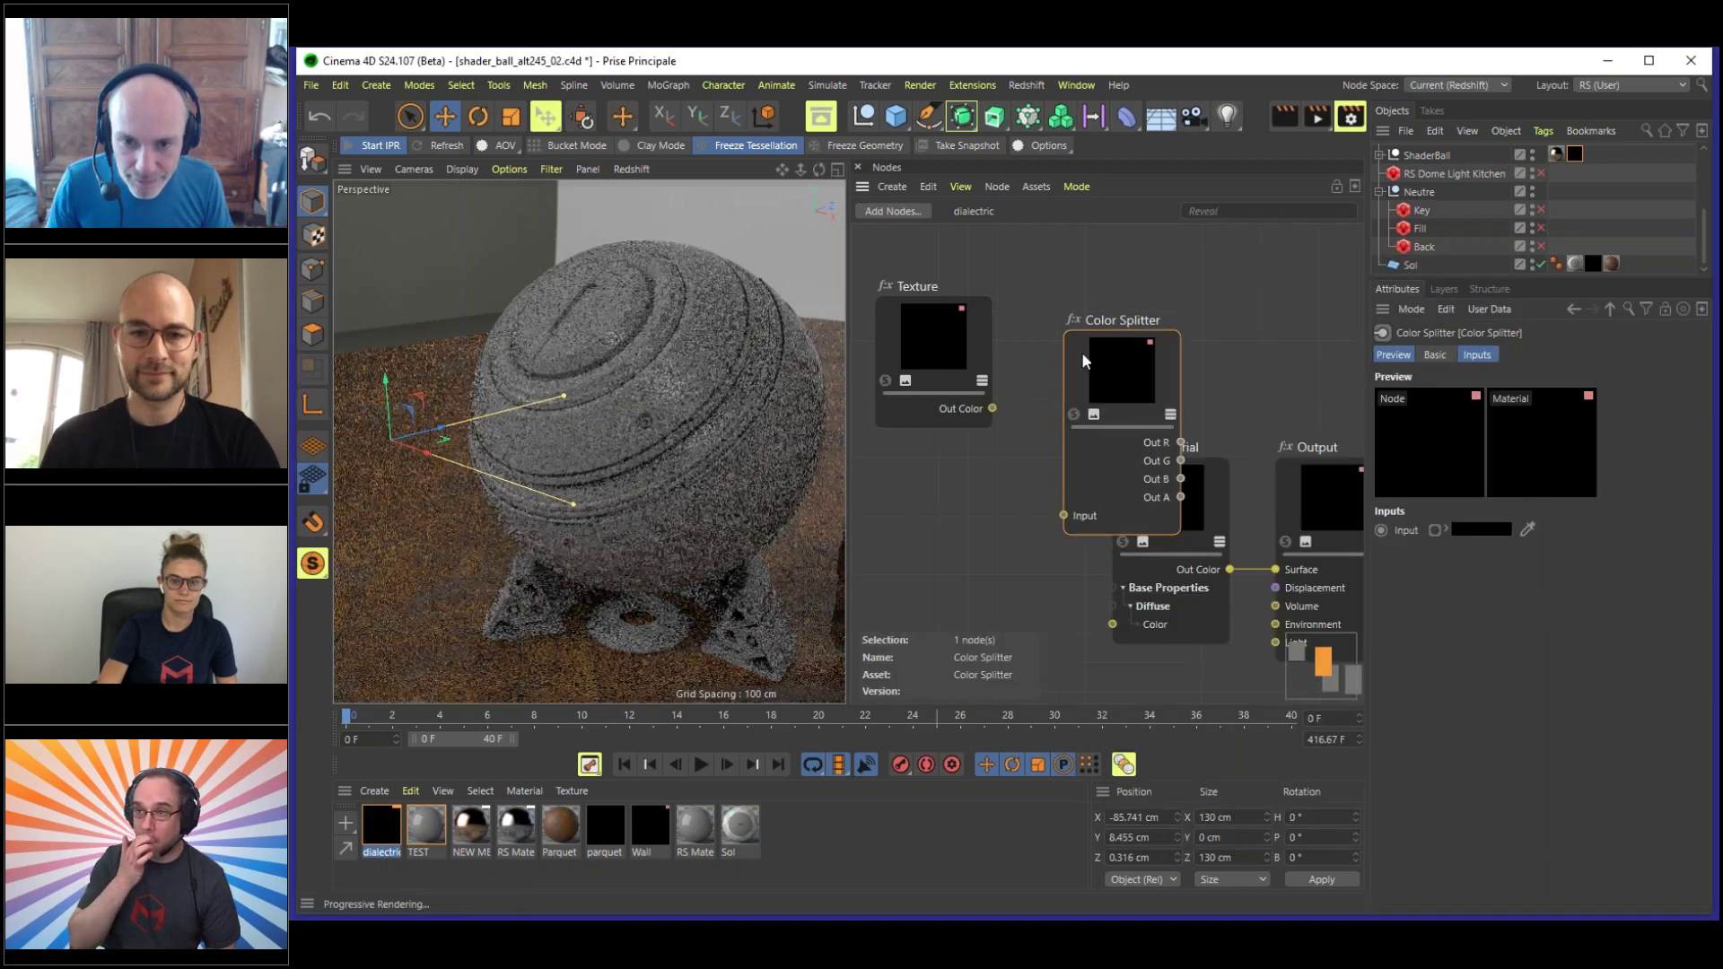
{"action": "left_click_drag", "start_coordinate": [1035, 381], "coordinate": [945, 515]}
- Stop the interactive preview and reposition the Texture and Color Splitter nodes
{"action": "left_click_drag", "start_coordinate": [958, 345], "coordinate": [933, 305]}
{"action": "left_click", "coordinate": [381, 145]}
{"action": "left_click_drag", "start_coordinate": [953, 530], "coordinate": [979, 519]}
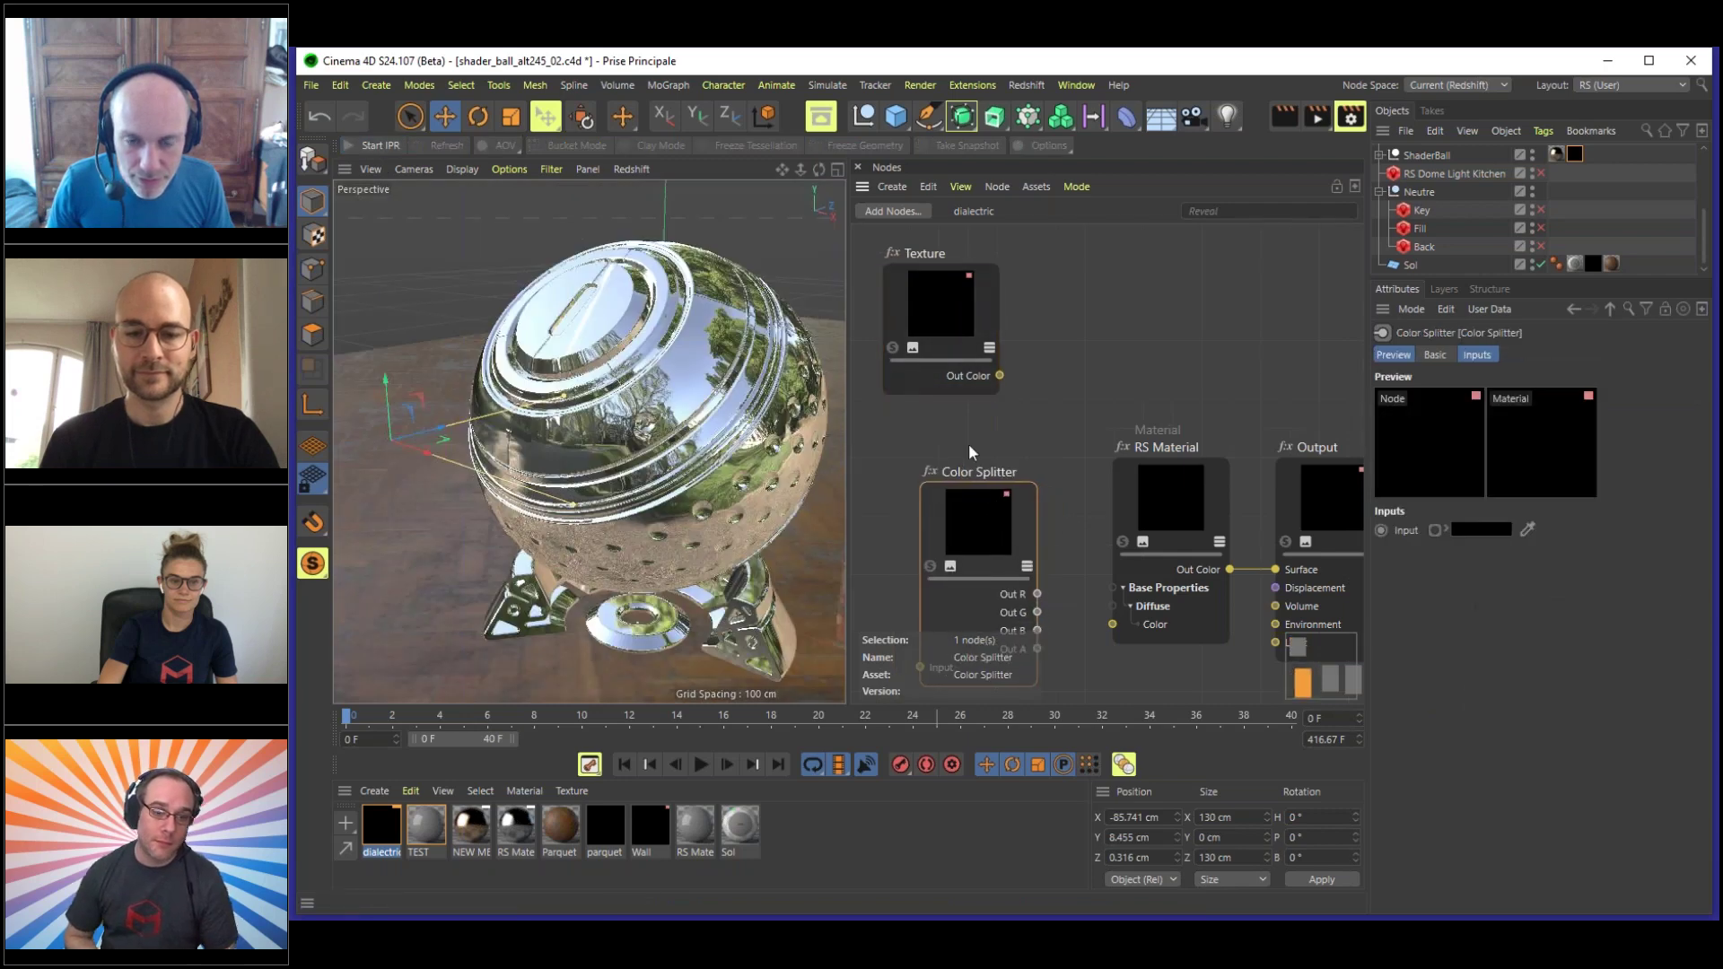
{"action": "left_click_drag", "start_coordinate": [944, 287], "coordinate": [934, 280]}
- Feed the texture into Diffuse Color and the Color Splitter's Input, then drop Out A onto RS Material
{"action": "left_click_drag", "start_coordinate": [988, 369], "coordinate": [1113, 625]}
{"action": "left_click_drag", "start_coordinate": [987, 508], "coordinate": [1139, 261]}
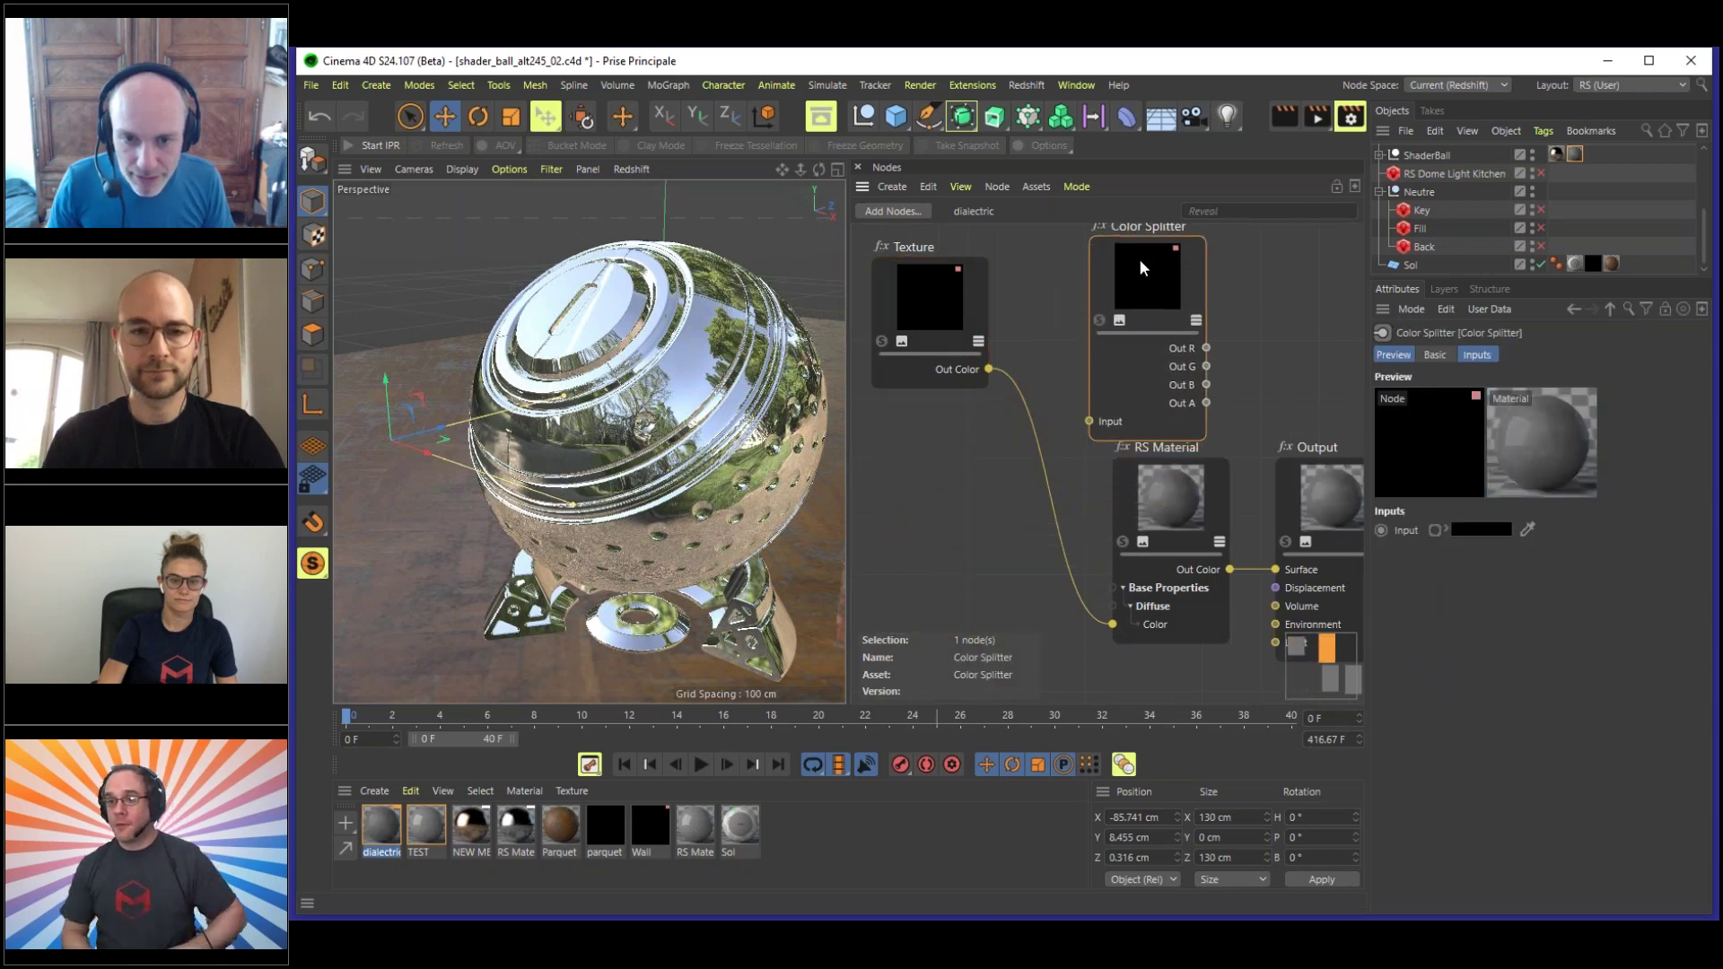
{"action": "left_click_drag", "start_coordinate": [989, 368], "coordinate": [1086, 420]}
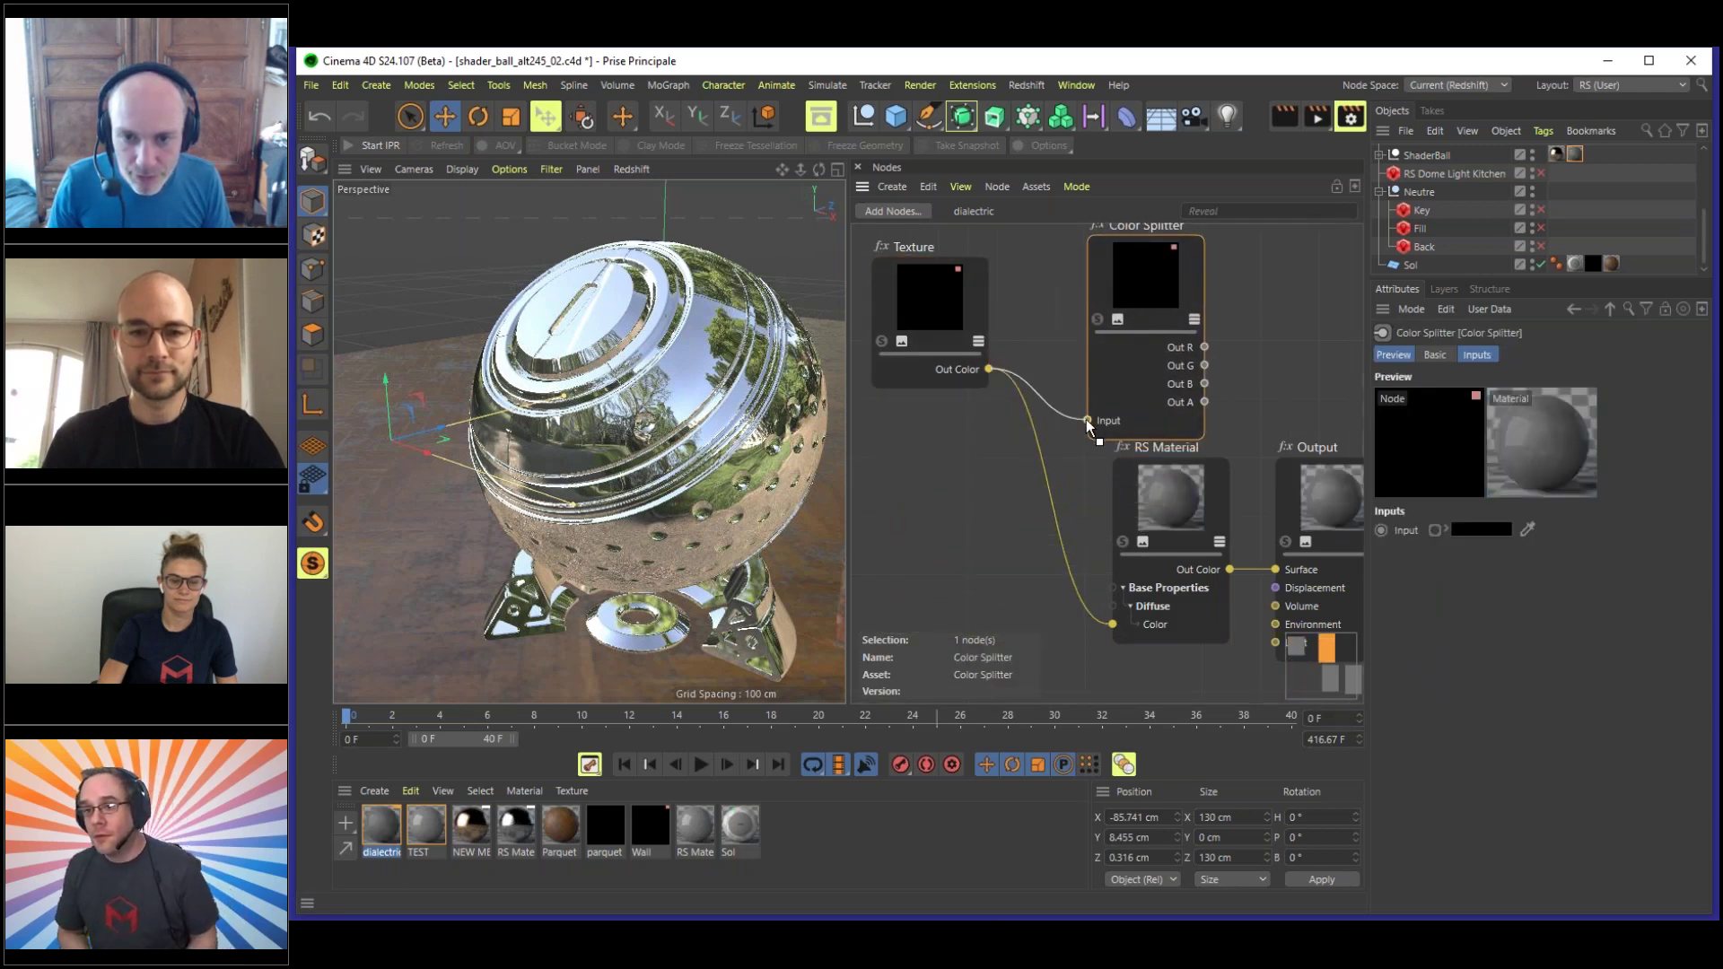
{"action": "left_click_drag", "start_coordinate": [1143, 281], "coordinate": [1073, 269]}
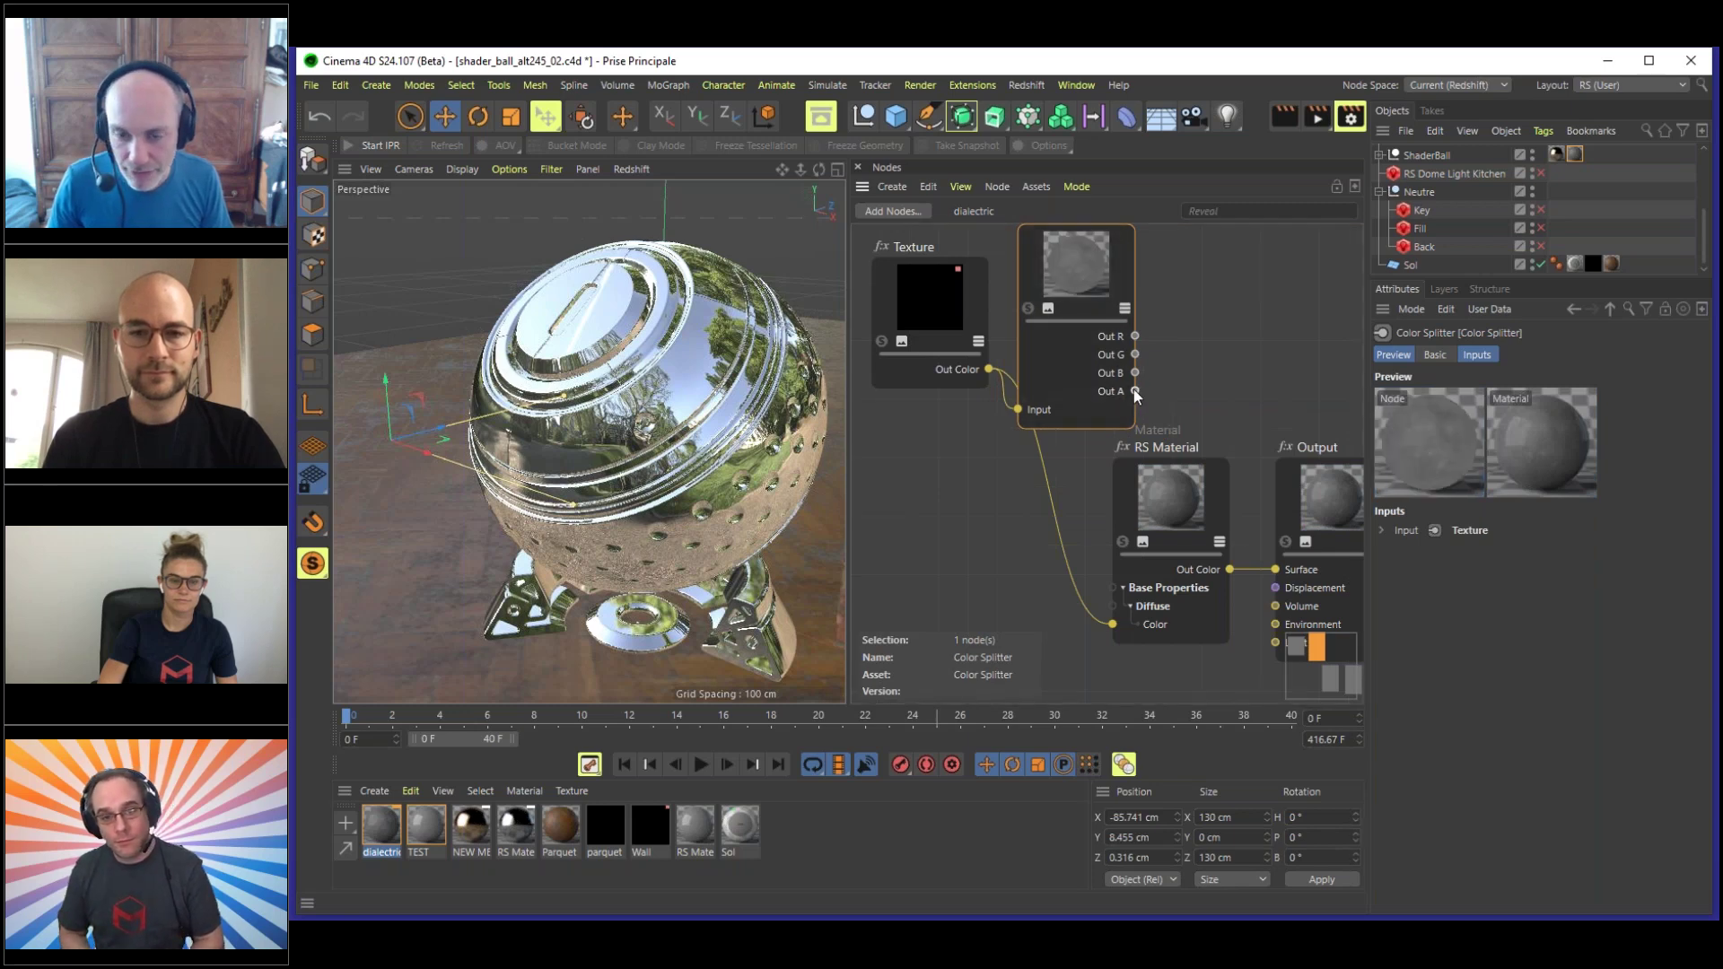
{"action": "left_click_drag", "start_coordinate": [1193, 452], "coordinate": [1169, 491]}
{"action": "mouse_move", "coordinate": [1226, 537]}
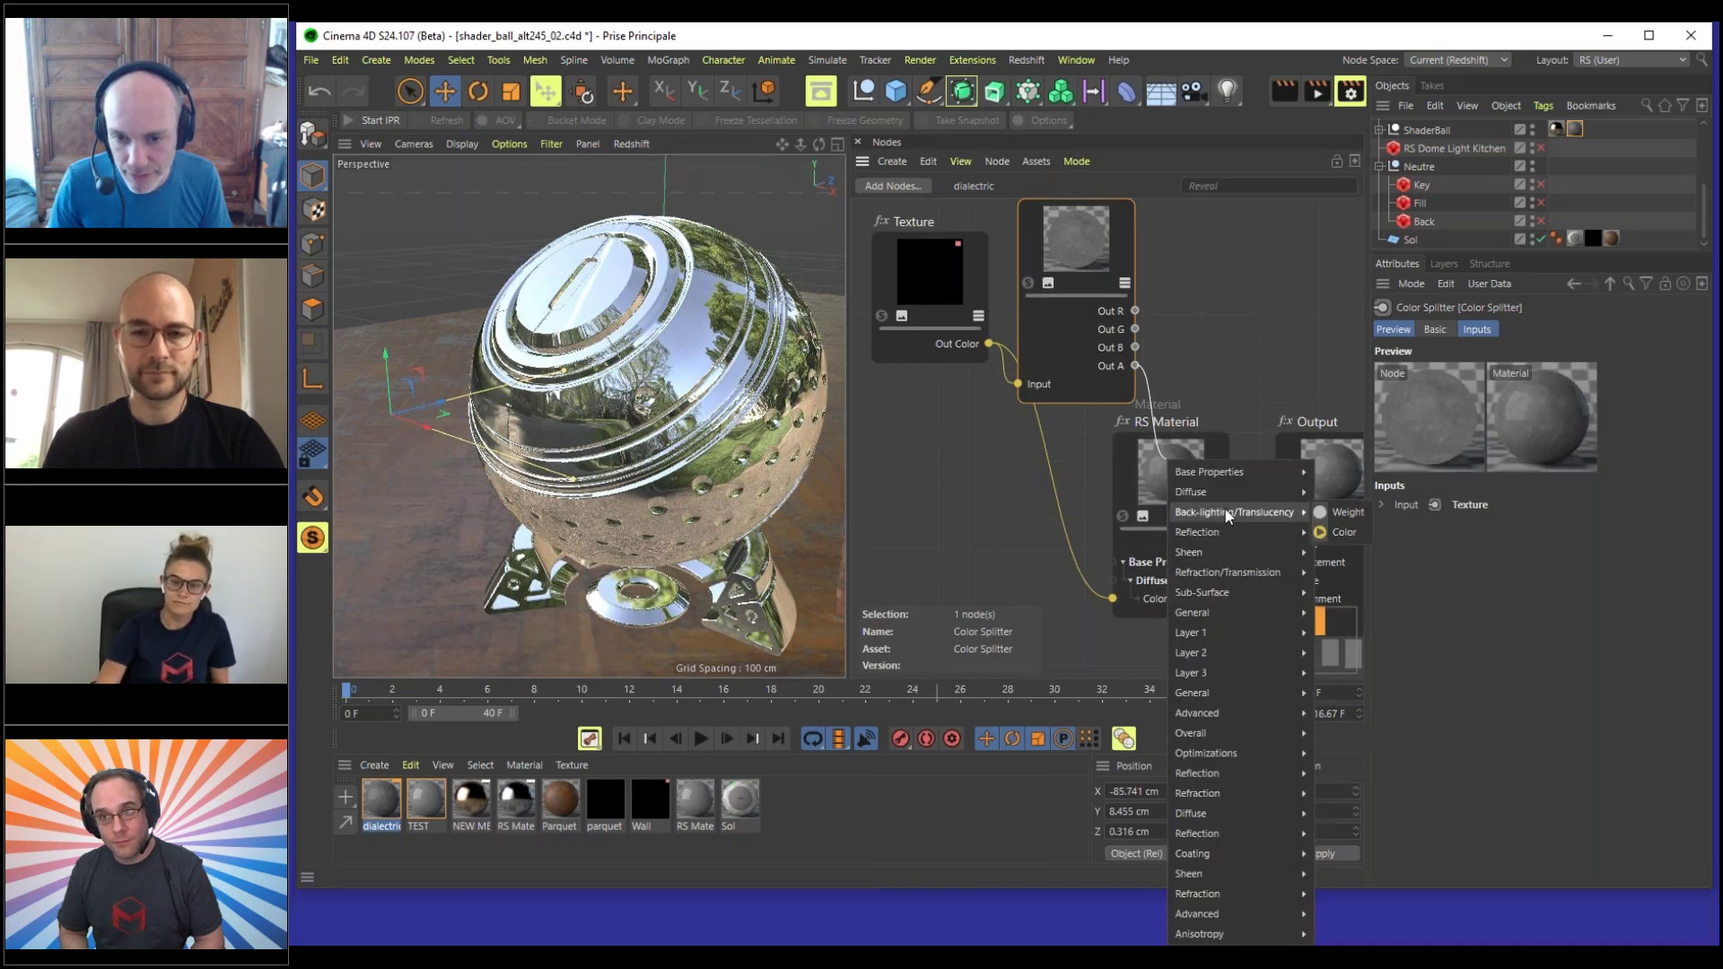
{"action": "mouse_move", "coordinate": [1219, 731]}
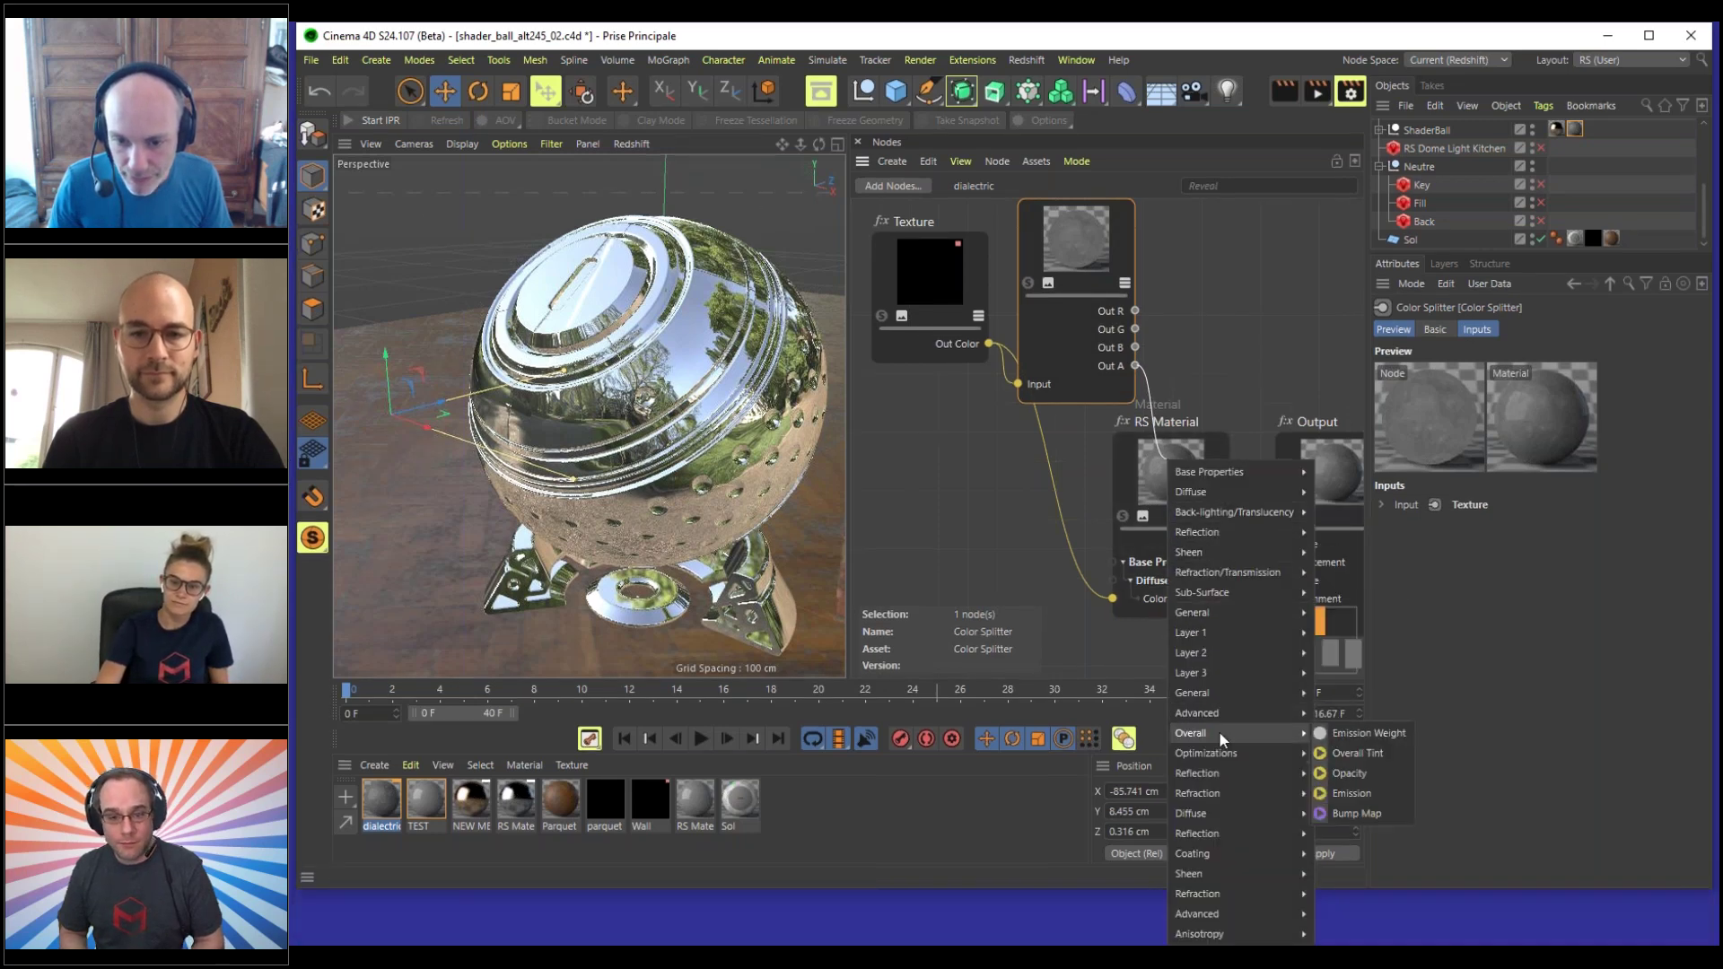
- Wire Out A into the RS Material's Overall Opacity and tidy the Texture and Color Splitter nodes
{"action": "left_click", "coordinate": [1333, 772]}
{"action": "left_click_drag", "start_coordinate": [1085, 242], "coordinate": [1020, 510]}
{"action": "left_click_drag", "start_coordinate": [934, 292], "coordinate": [923, 277]}
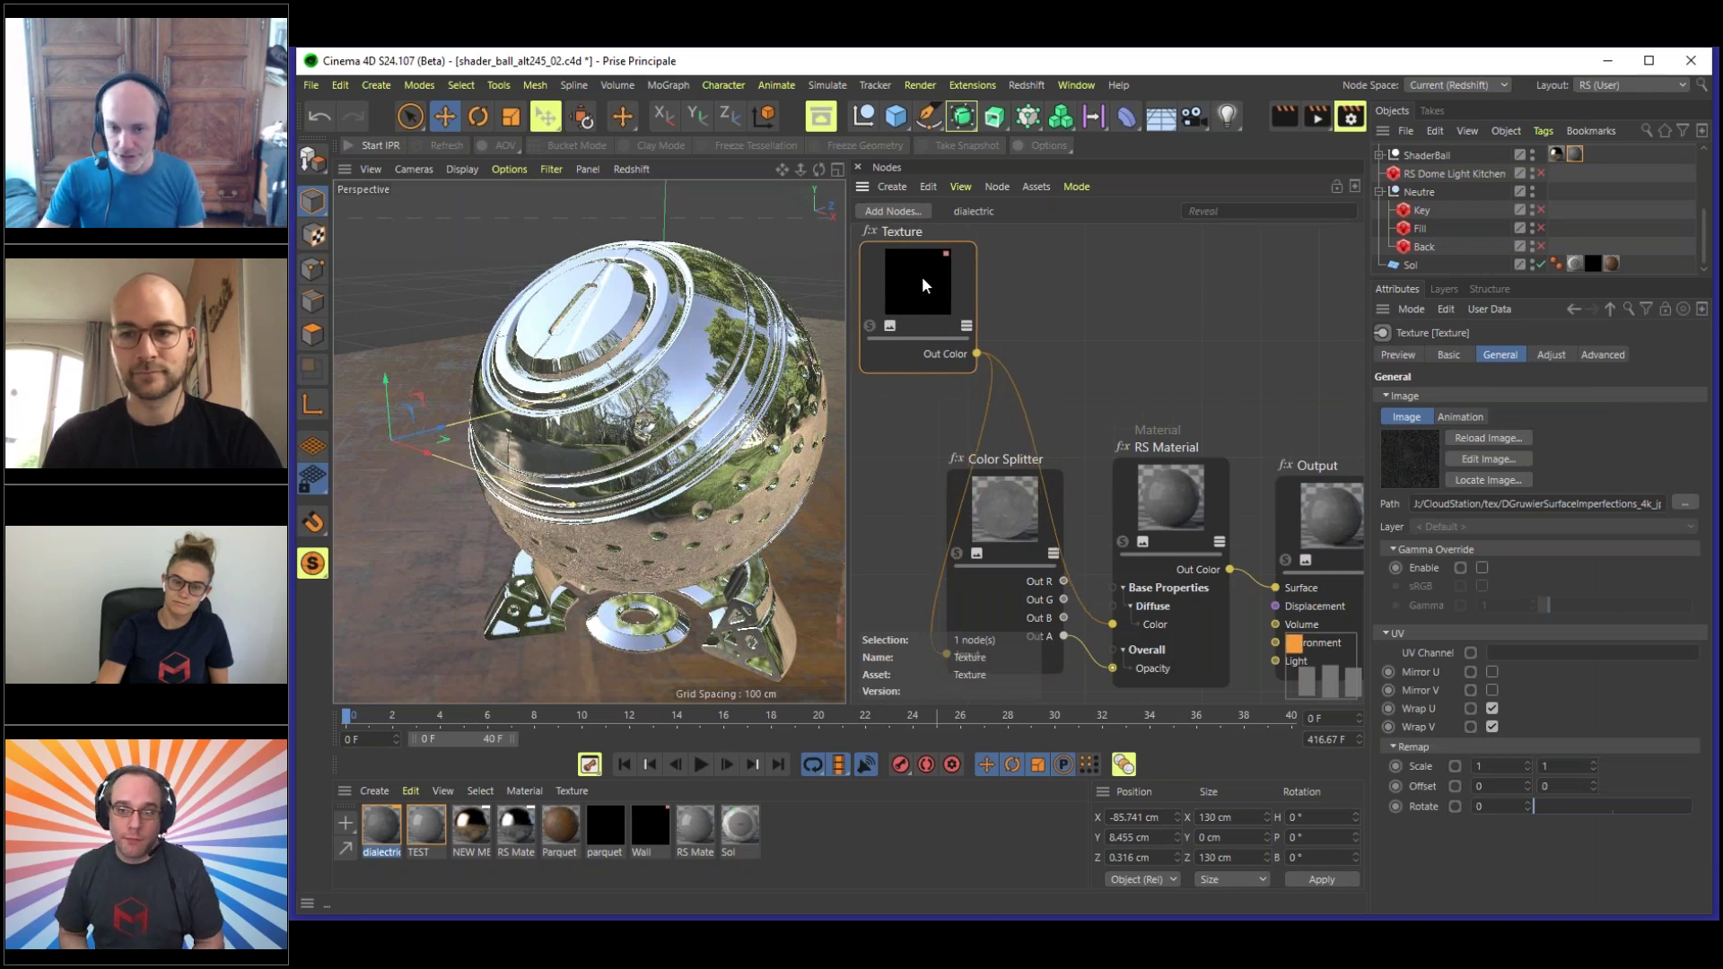
{"action": "left_click_drag", "start_coordinate": [996, 510], "coordinate": [944, 448]}
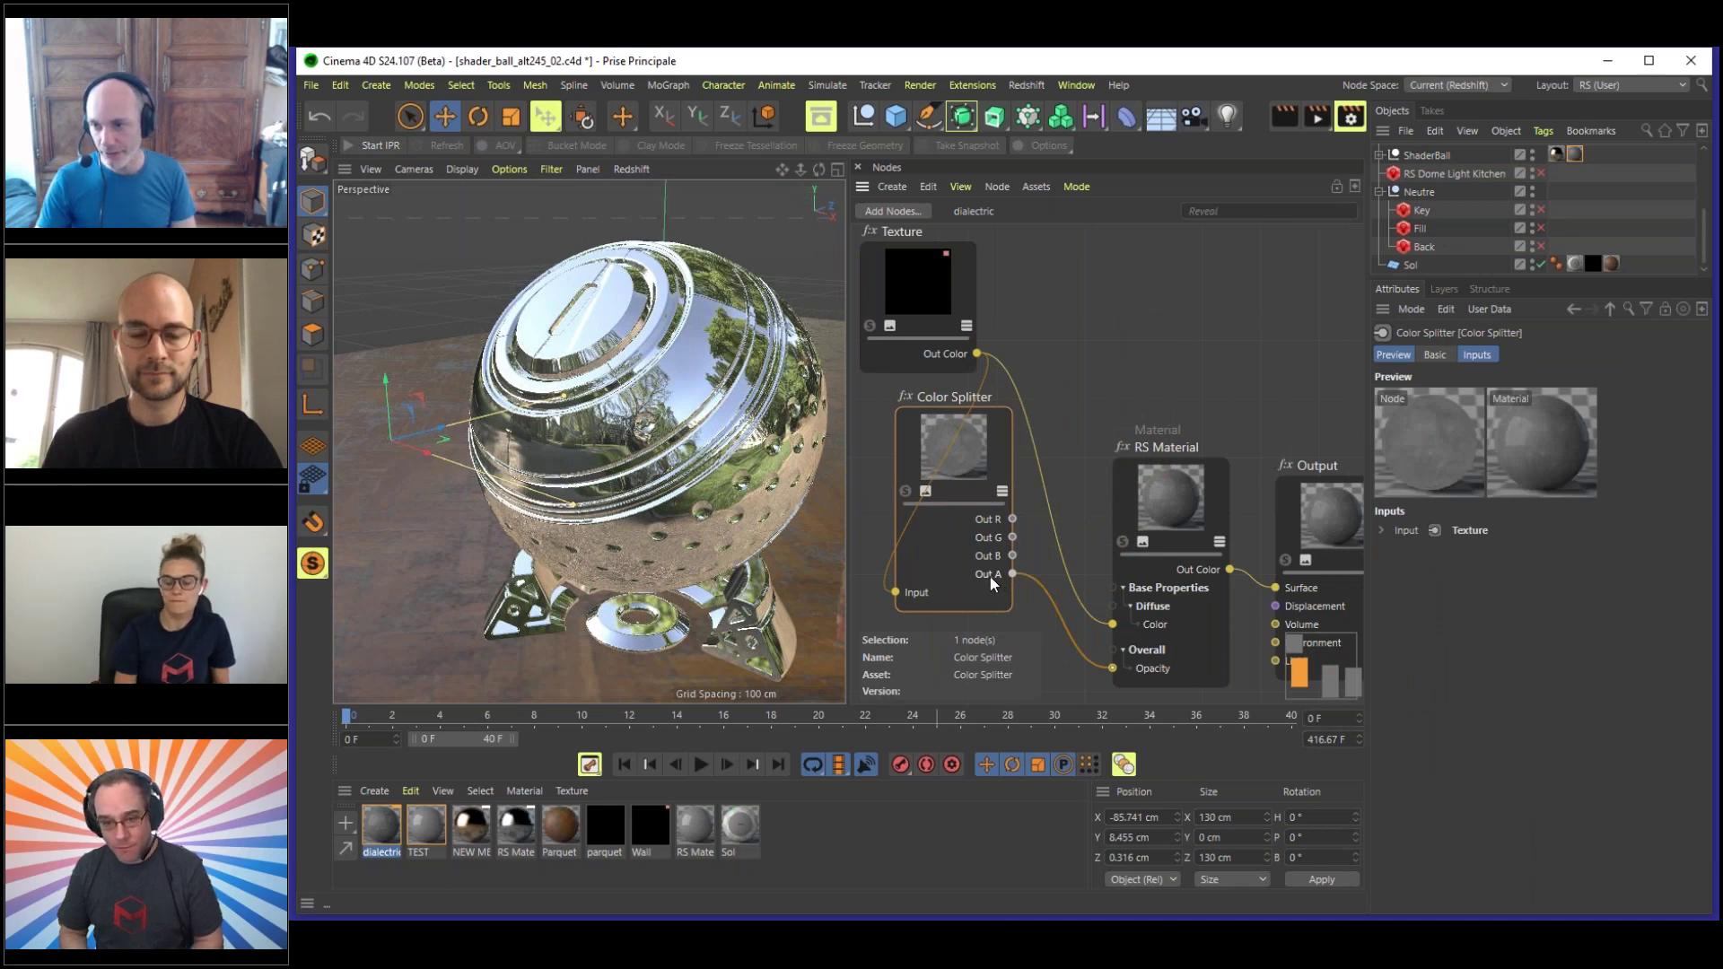
{"action": "left_click_drag", "start_coordinate": [988, 571], "coordinate": [993, 579]}
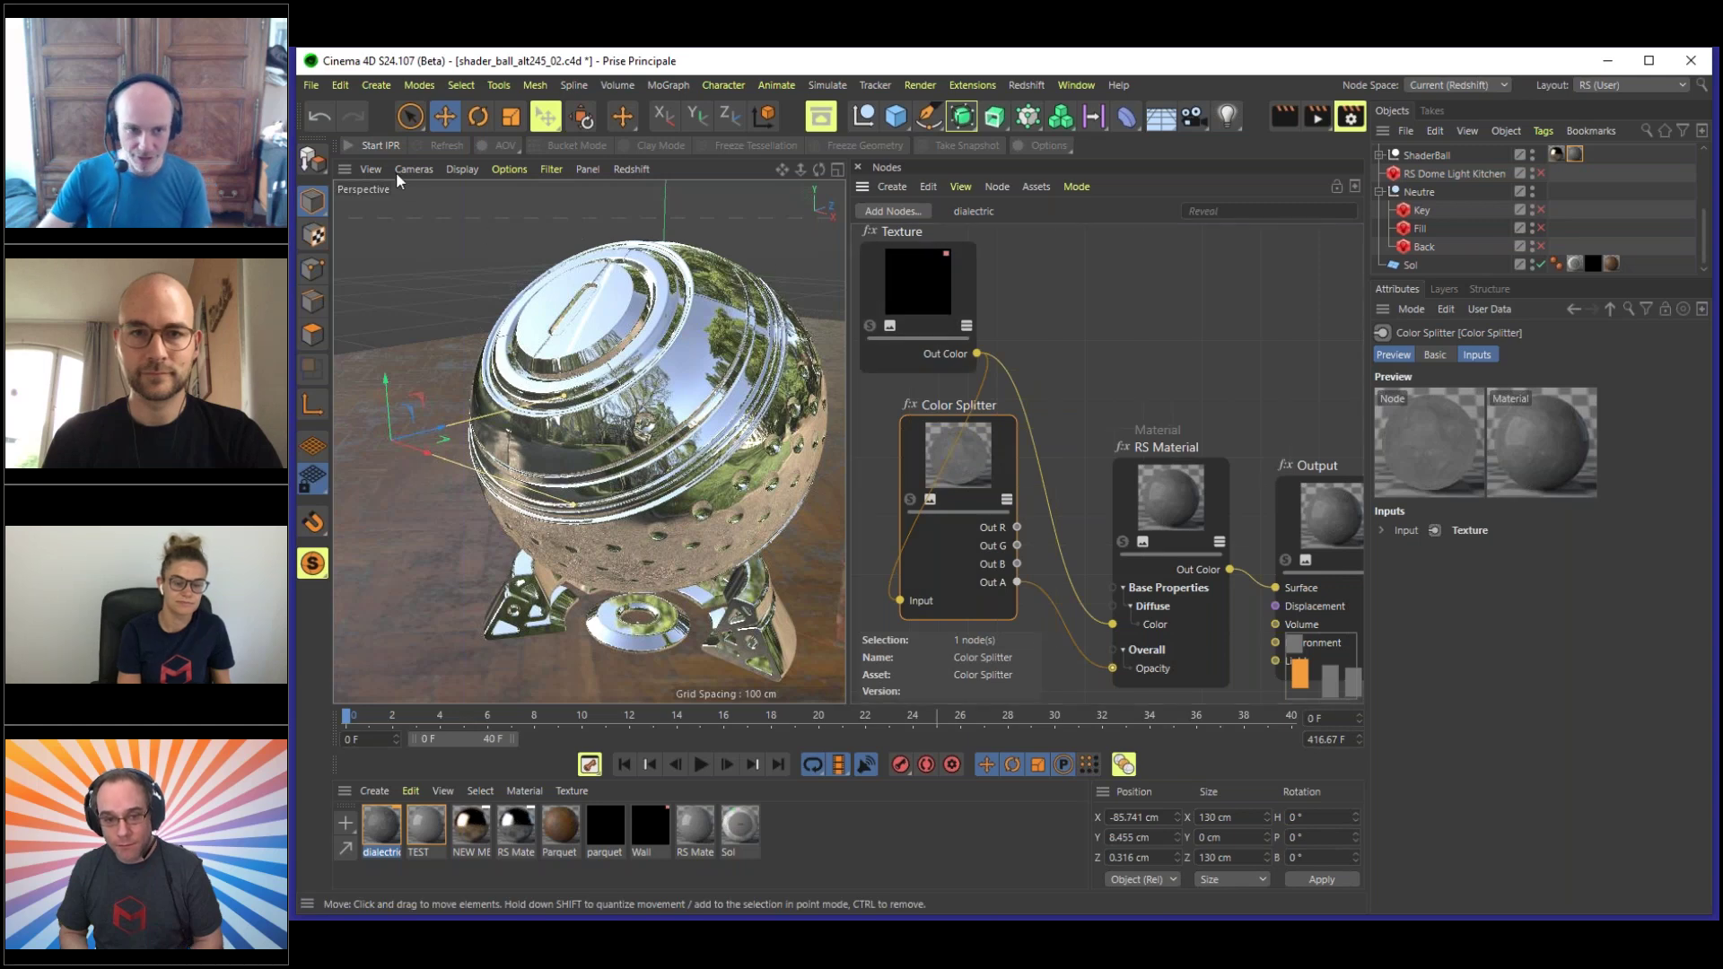
{"action": "left_click_drag", "start_coordinate": [929, 270], "coordinate": [921, 266]}
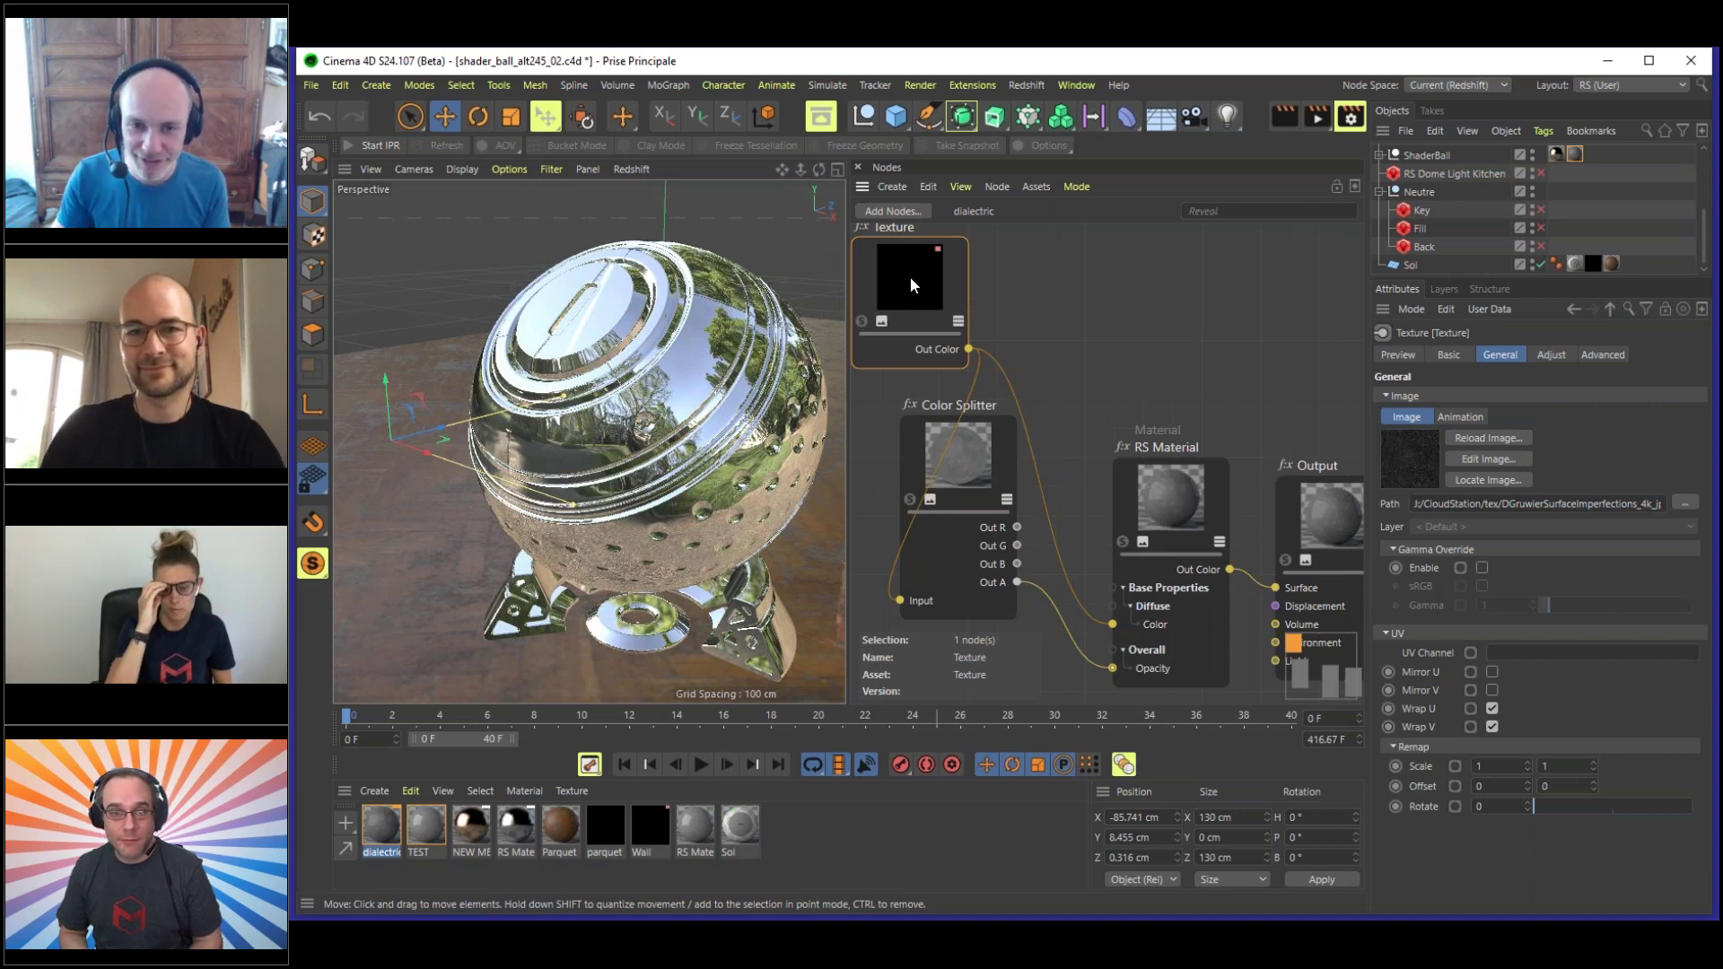
{"action": "left_click_drag", "start_coordinate": [910, 277], "coordinate": [914, 269]}
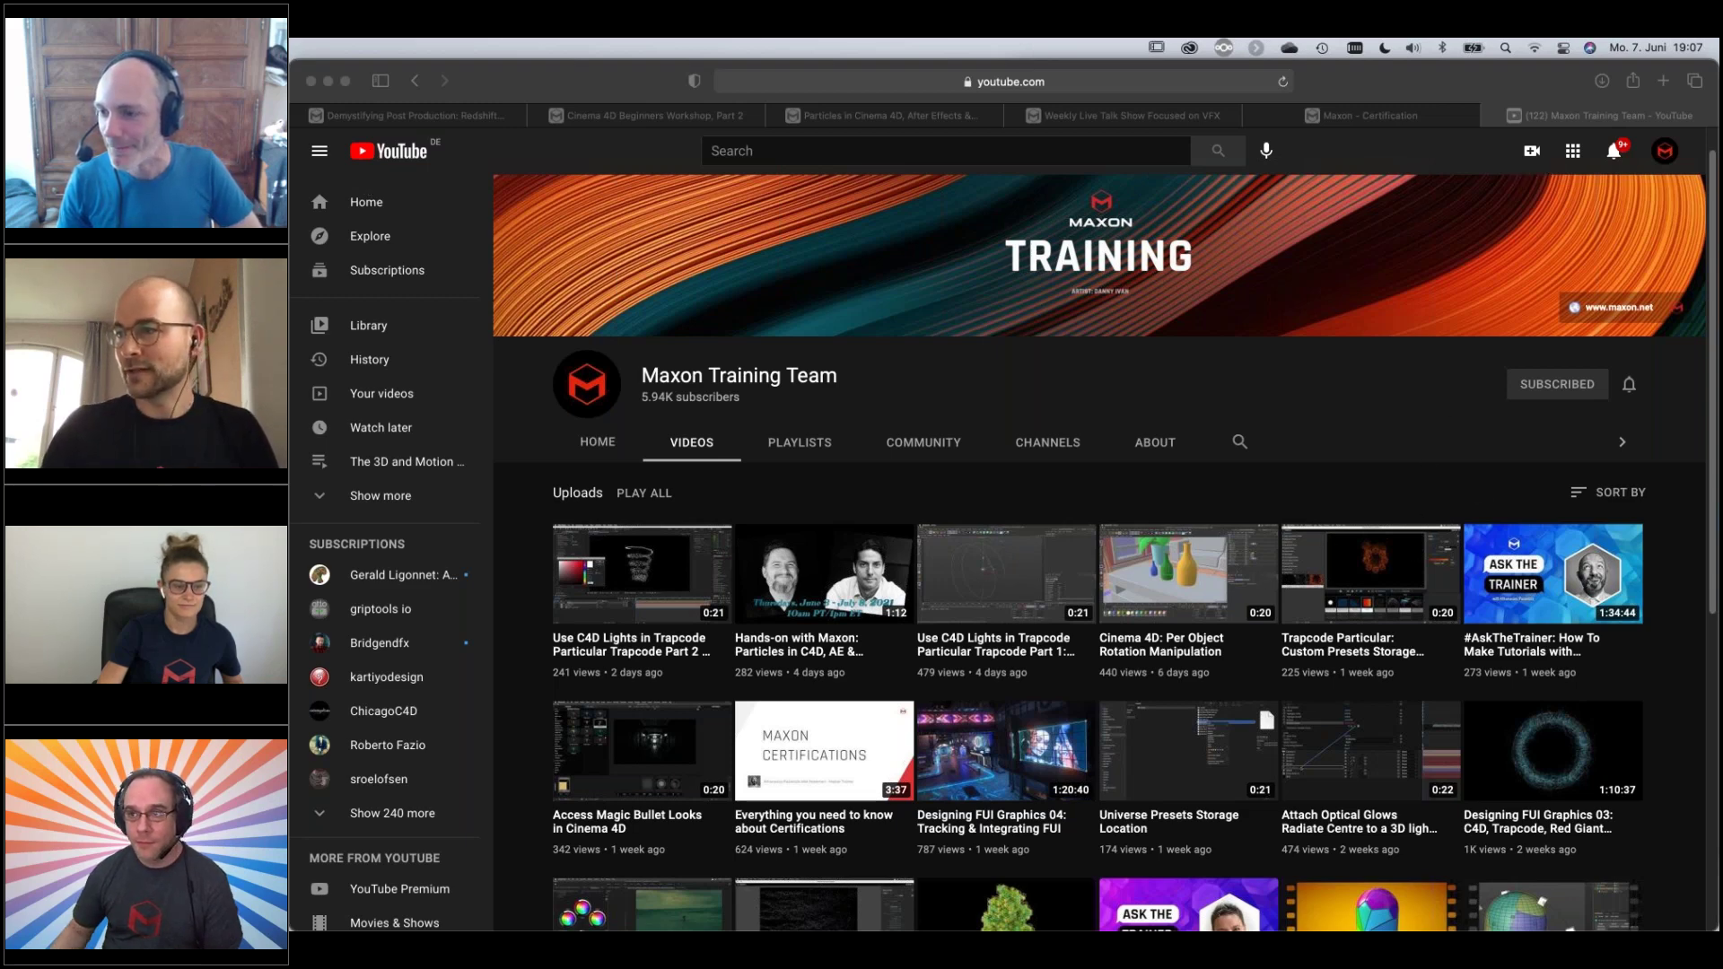
- Browse the Maxon Training Team's YouTube uploads, then switch to the maxon.net Redshift training page
{"action": "left_click", "coordinate": [1370, 81]}
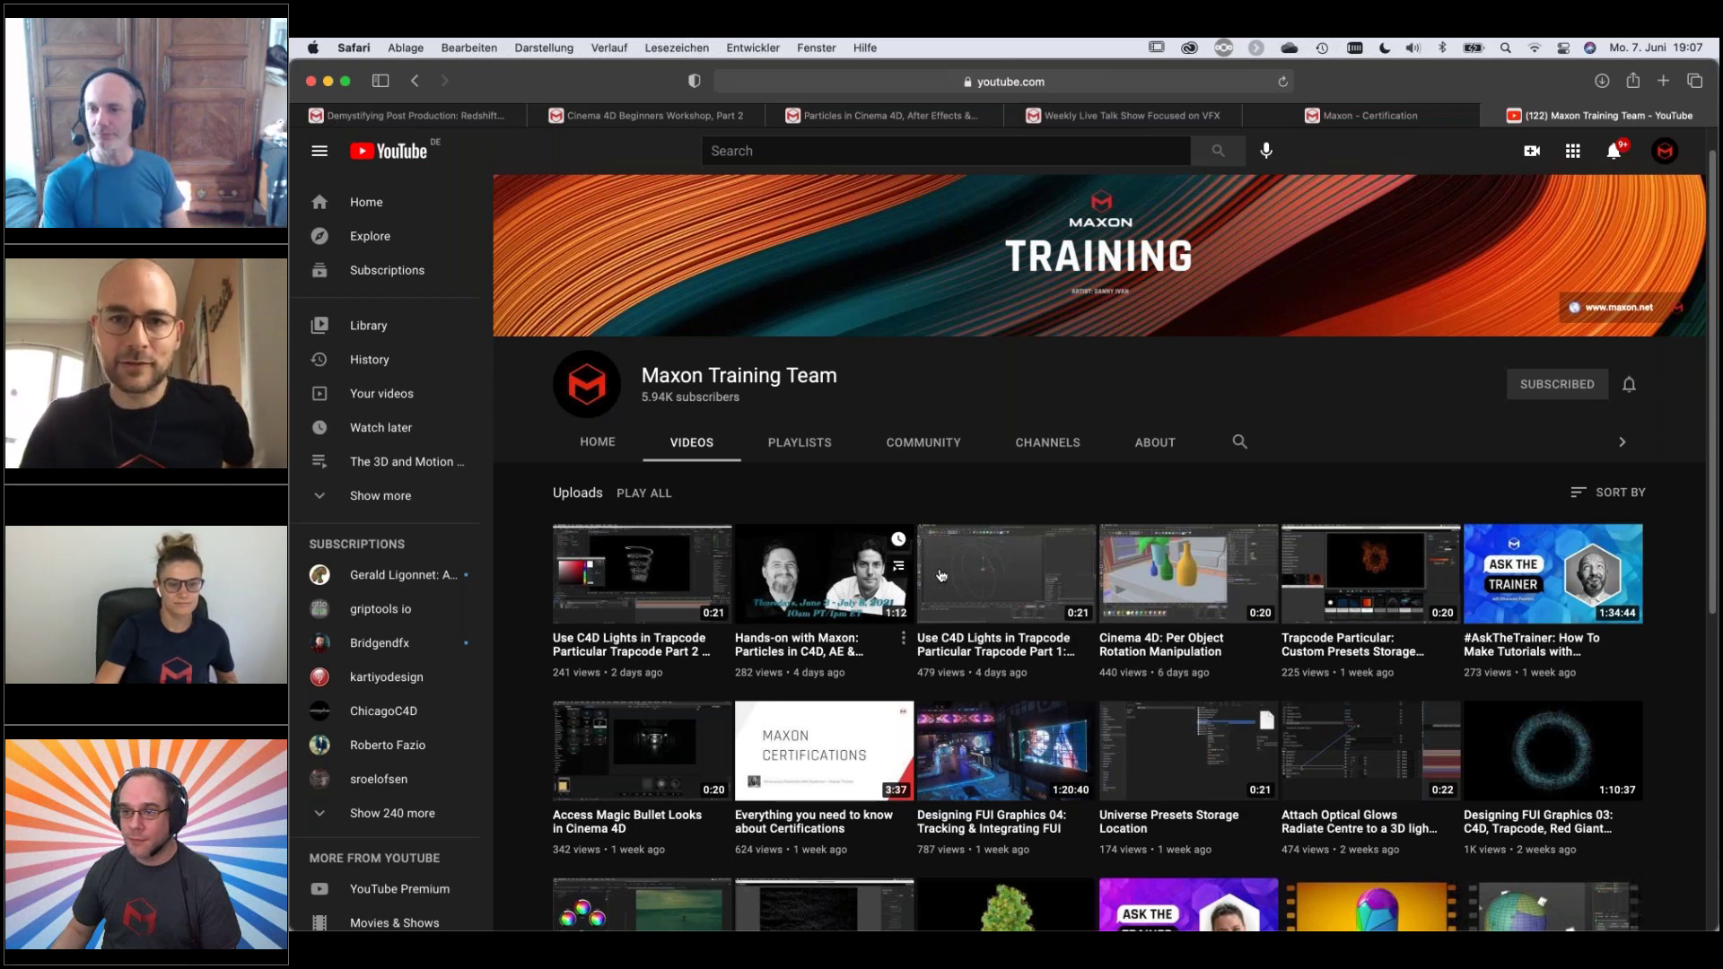
{"action": "scroll", "coordinate": [897, 502], "scroll_direction": "down", "scroll_amount": 1}
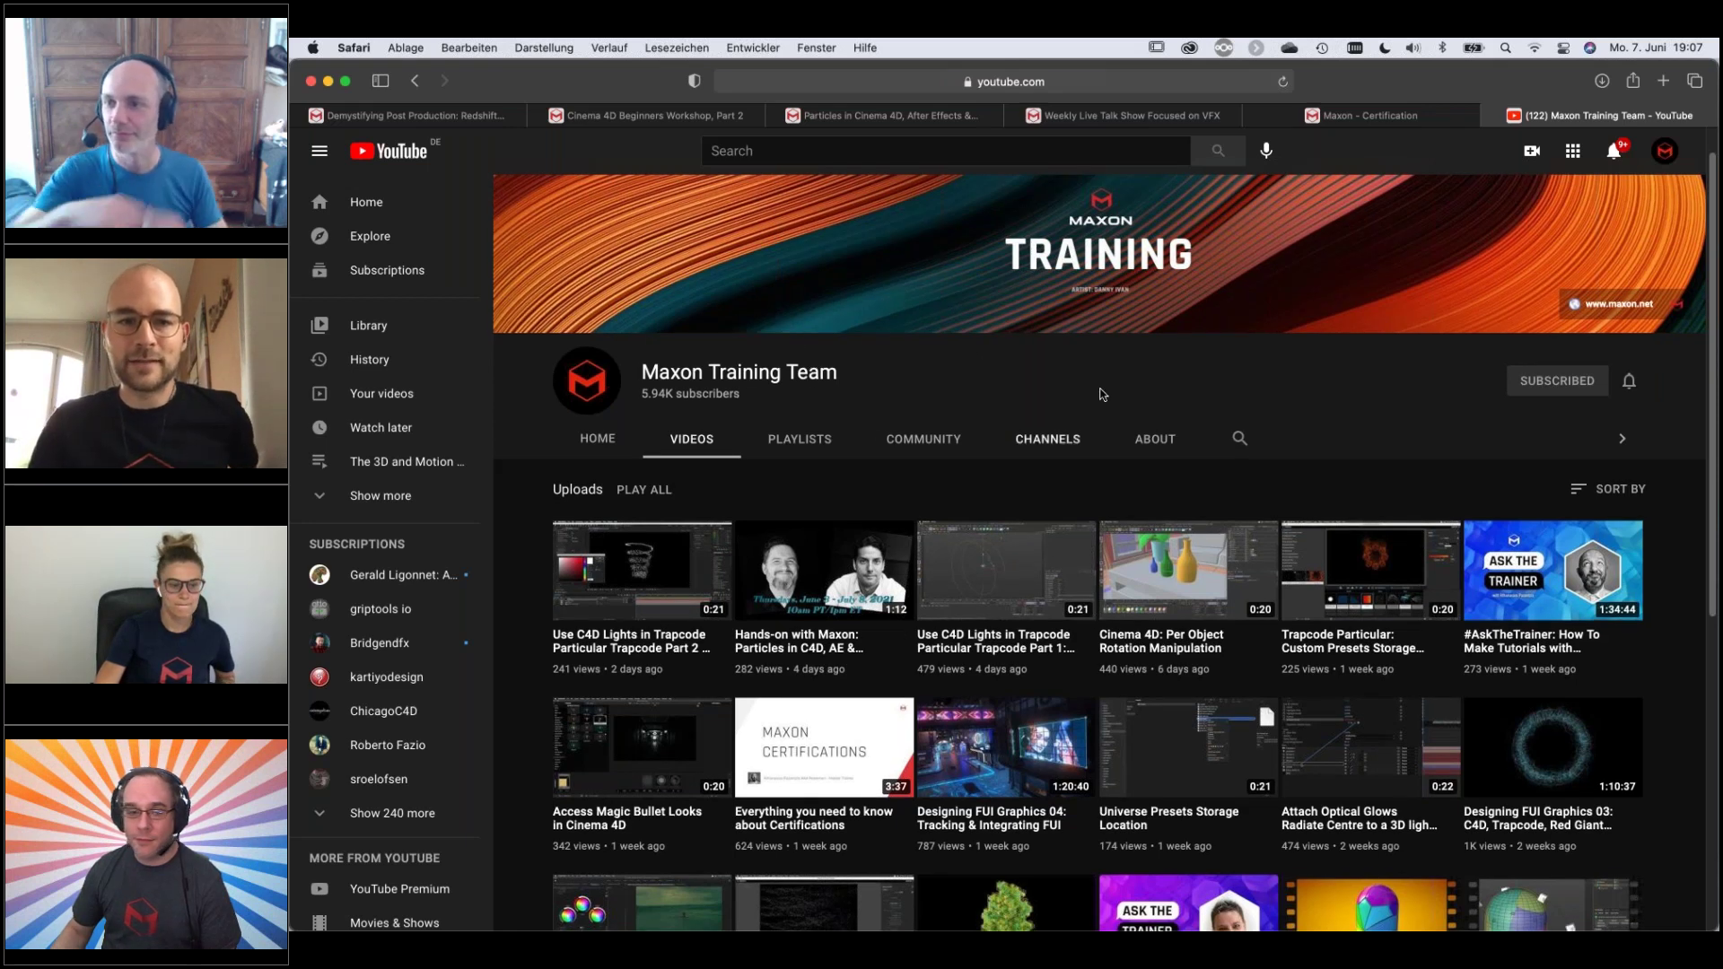
{"action": "scroll", "coordinate": [1140, 385], "scroll_direction": "down", "scroll_amount": 1}
{"action": "scroll", "coordinate": [1167, 431], "scroll_direction": "down", "scroll_amount": 5}
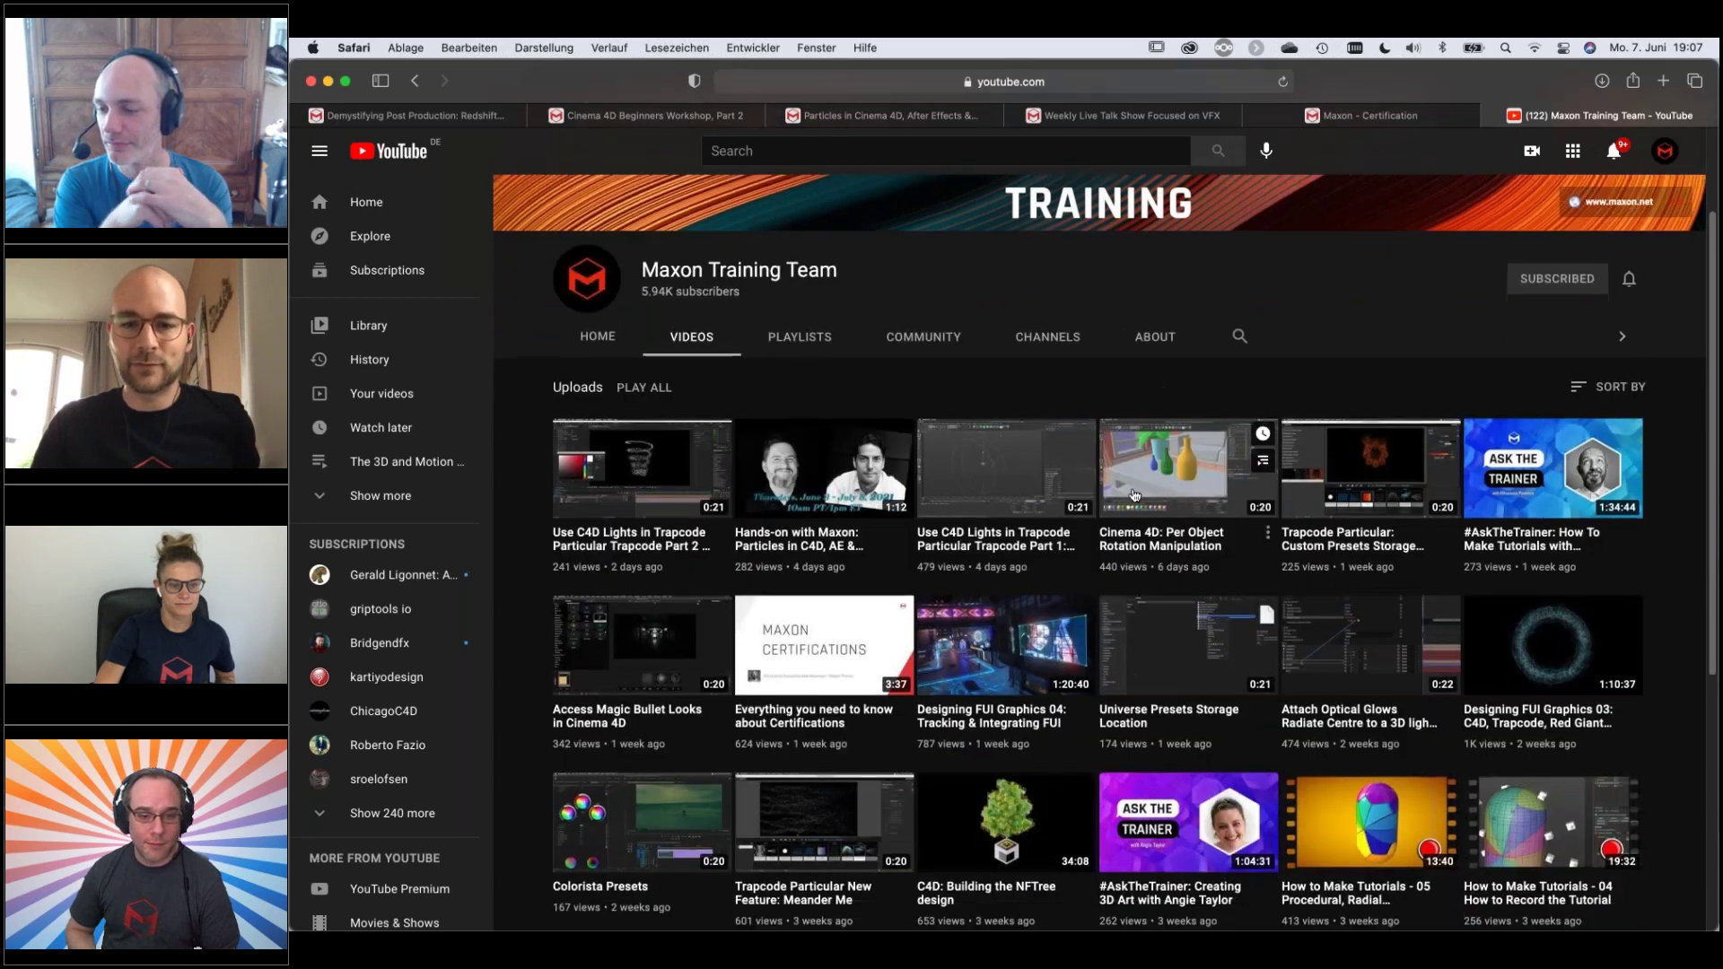
{"action": "scroll", "coordinate": [1032, 597], "scroll_direction": "down", "scroll_amount": 1}
{"action": "scroll", "coordinate": [1005, 606], "scroll_direction": "down", "scroll_amount": 2}
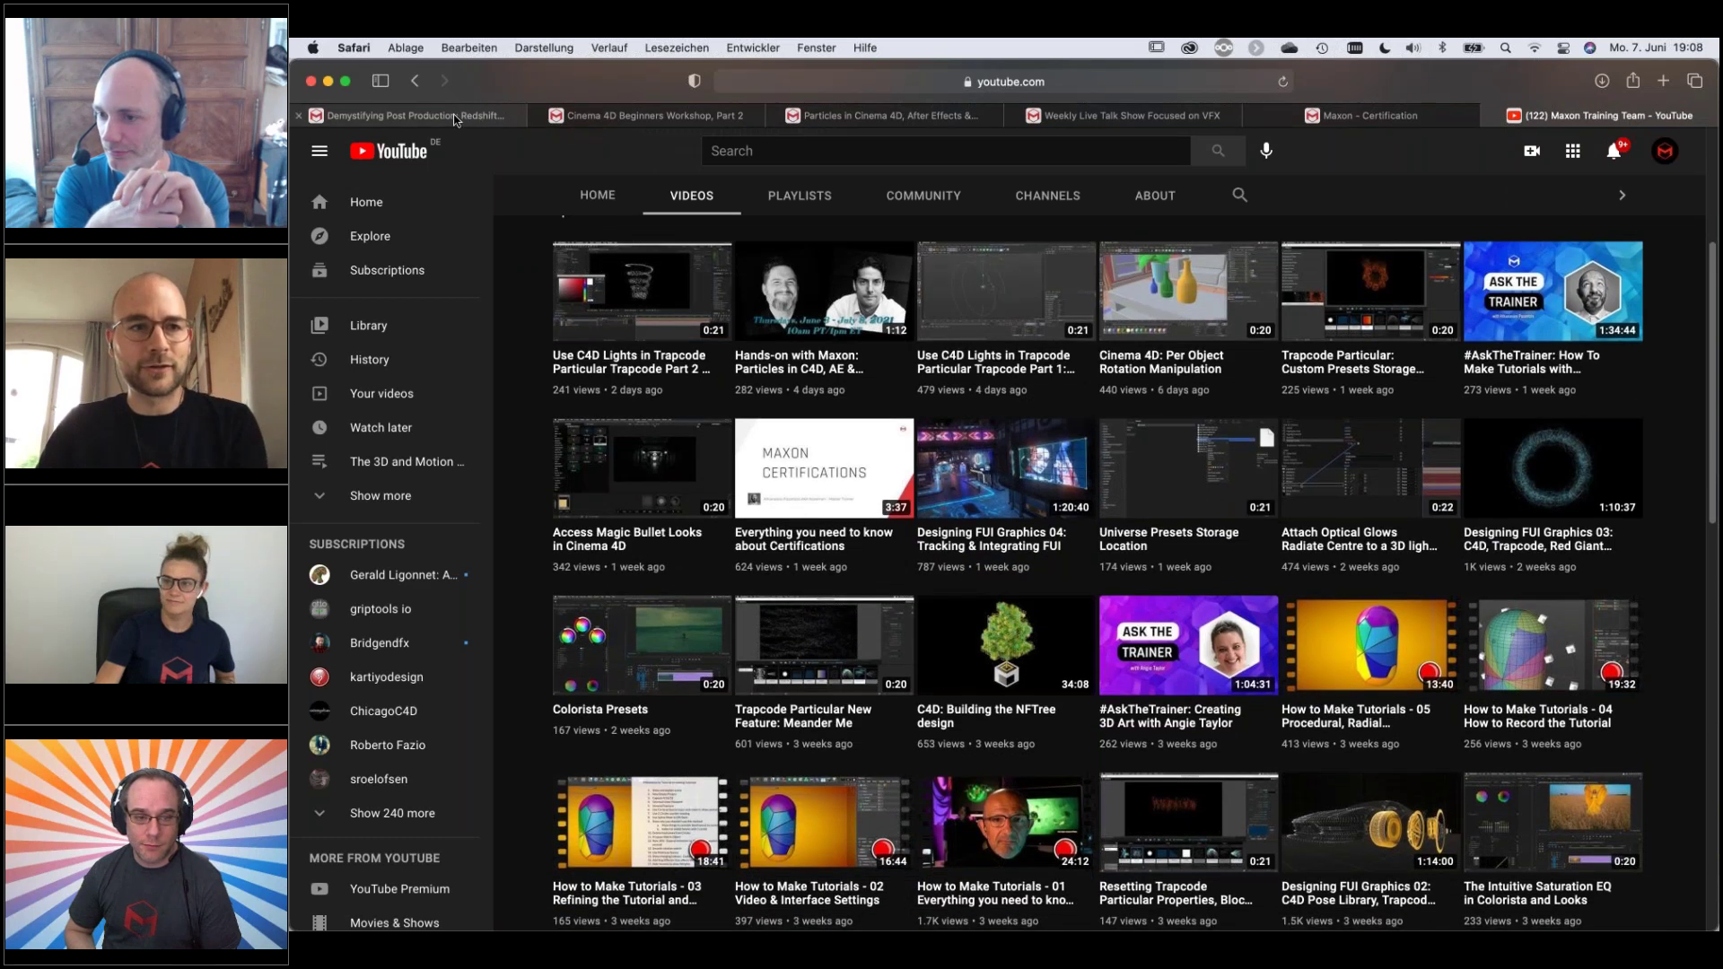
{"action": "left_click", "coordinate": [456, 114]}
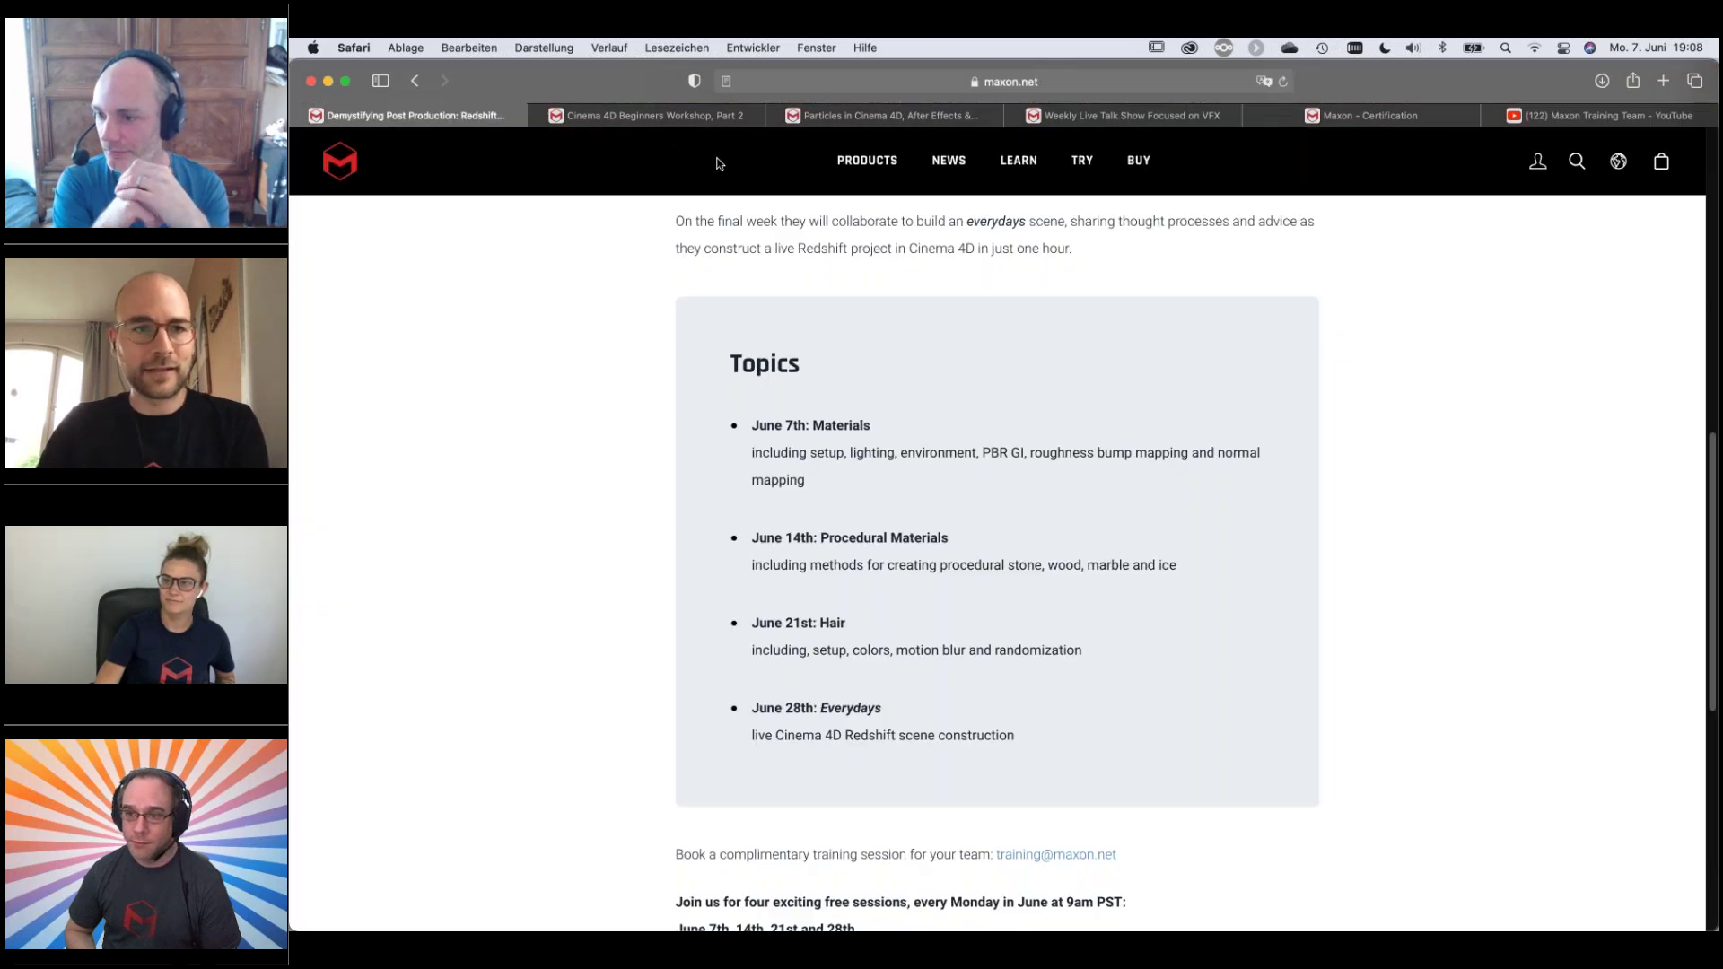
- Scroll through the Maxon Events page's June 2021 webinar cards and back to the top of the grid
{"action": "scroll", "coordinate": [694, 236], "scroll_direction": "up", "scroll_amount": 1}
{"action": "scroll", "coordinate": [694, 236], "scroll_direction": "up", "scroll_amount": 3}
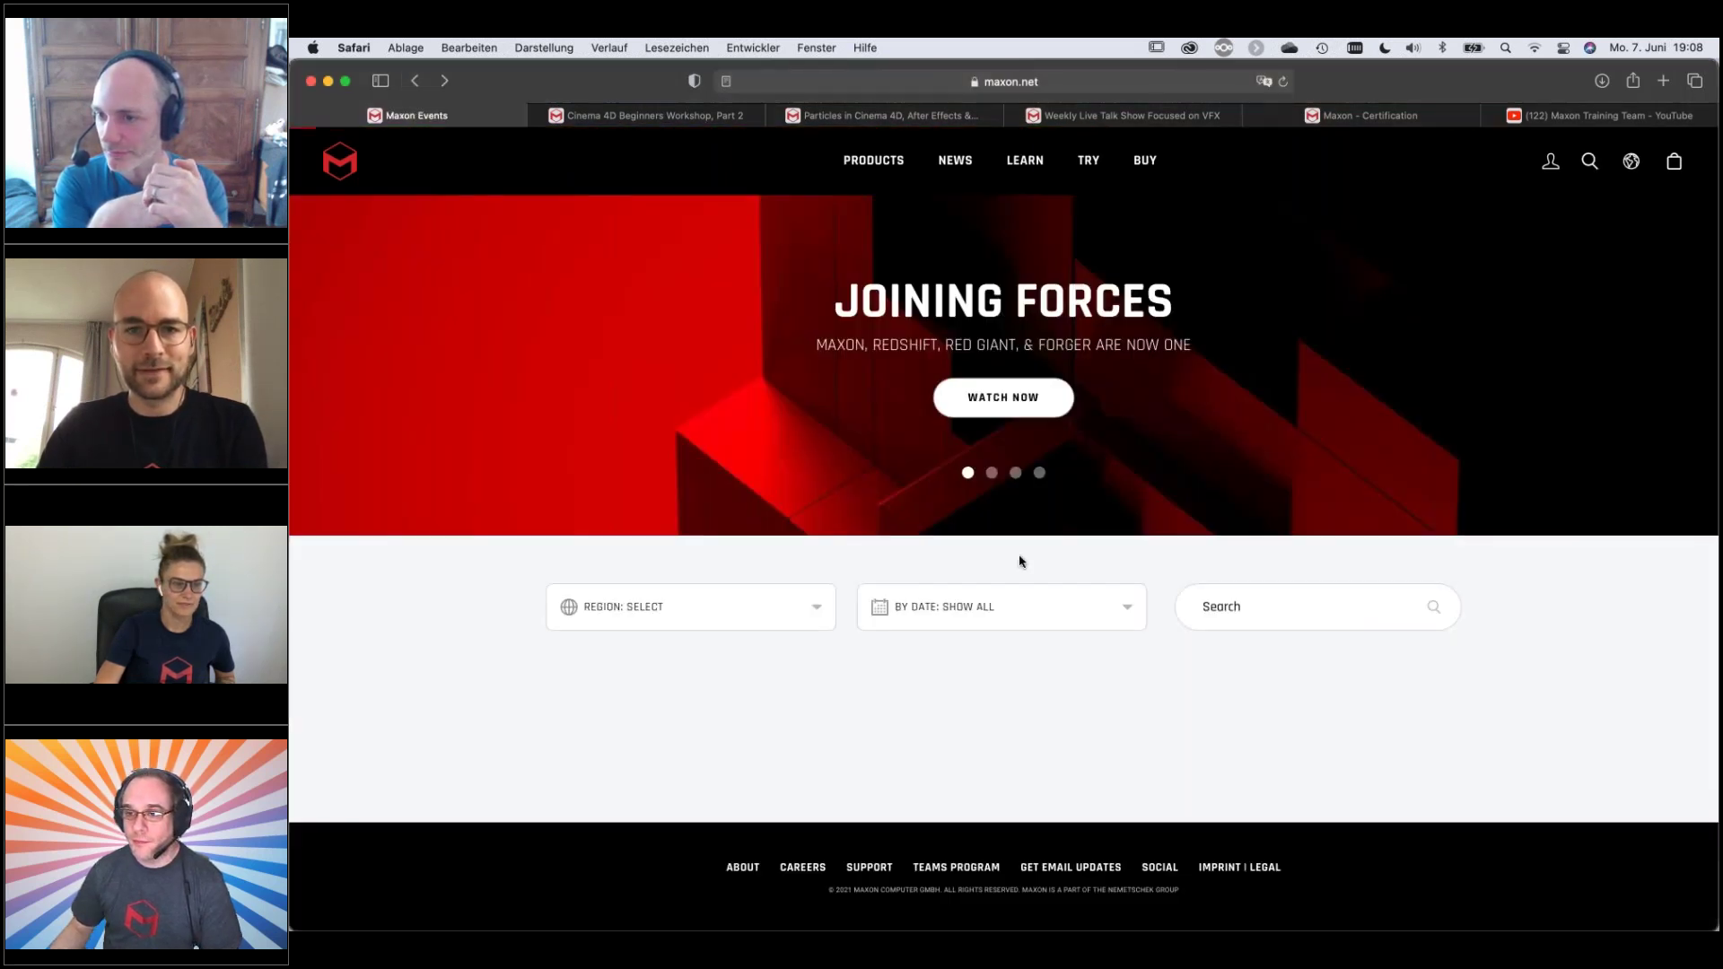
{"action": "scroll", "coordinate": [524, 500], "scroll_direction": "down", "scroll_amount": 6}
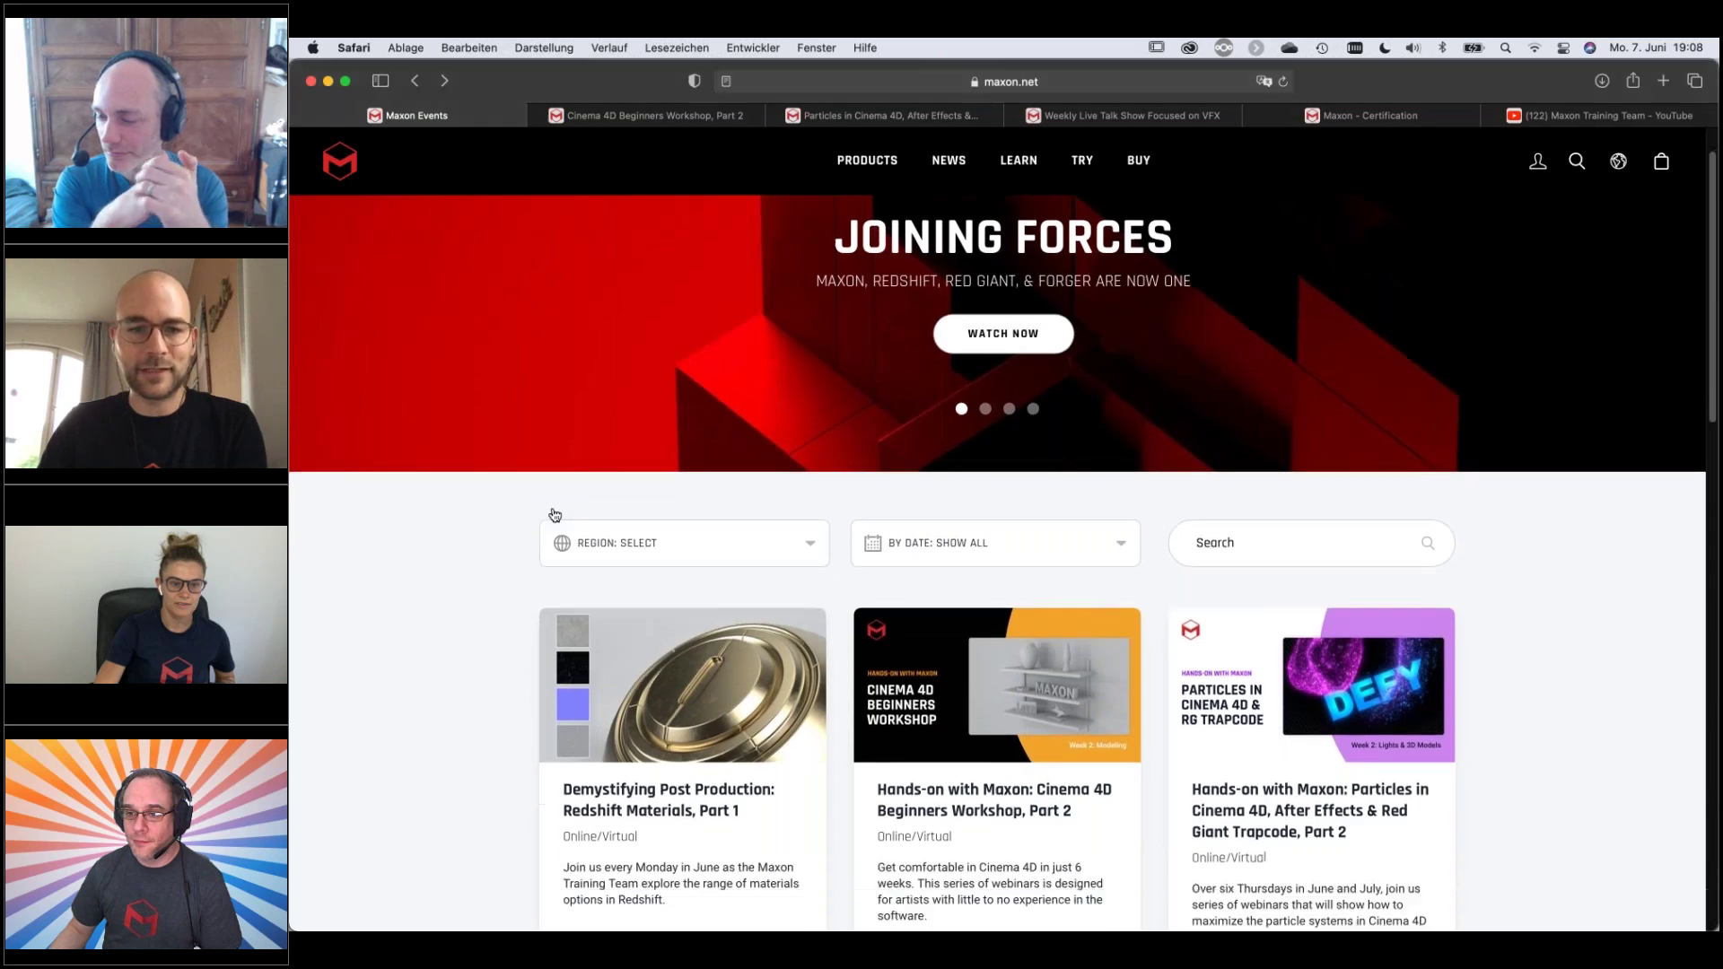
{"action": "scroll", "coordinate": [546, 532], "scroll_direction": "down", "scroll_amount": 1}
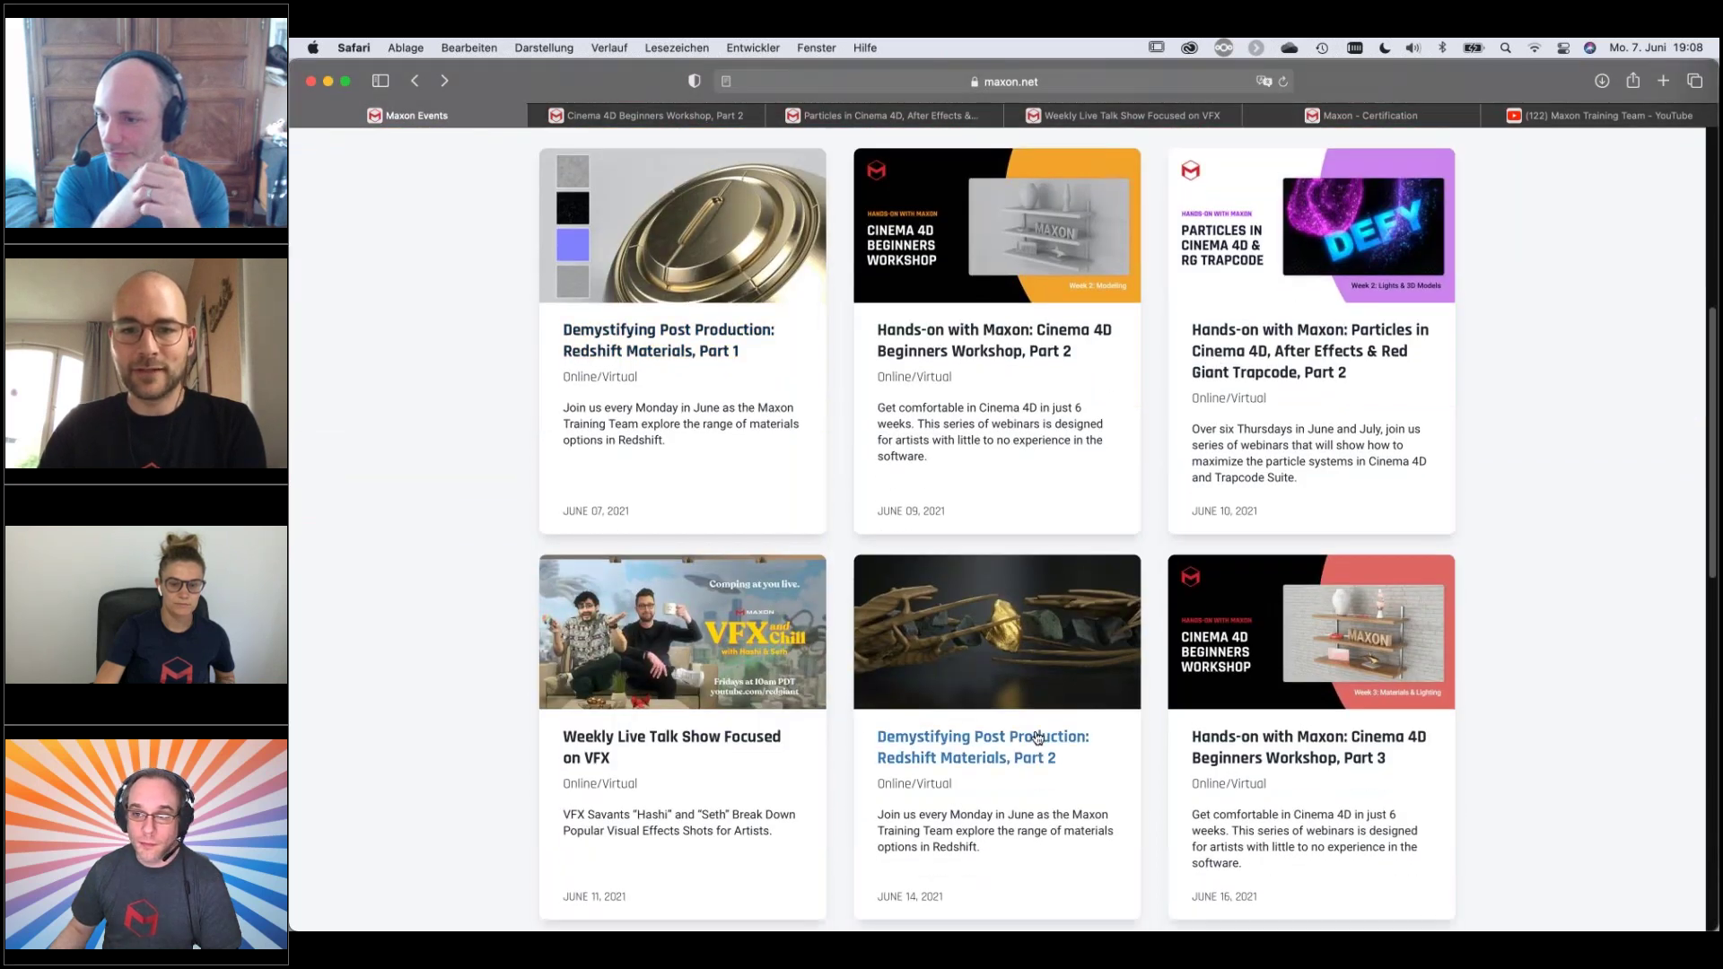
{"action": "scroll", "coordinate": [1466, 644], "scroll_direction": "down", "scroll_amount": 3}
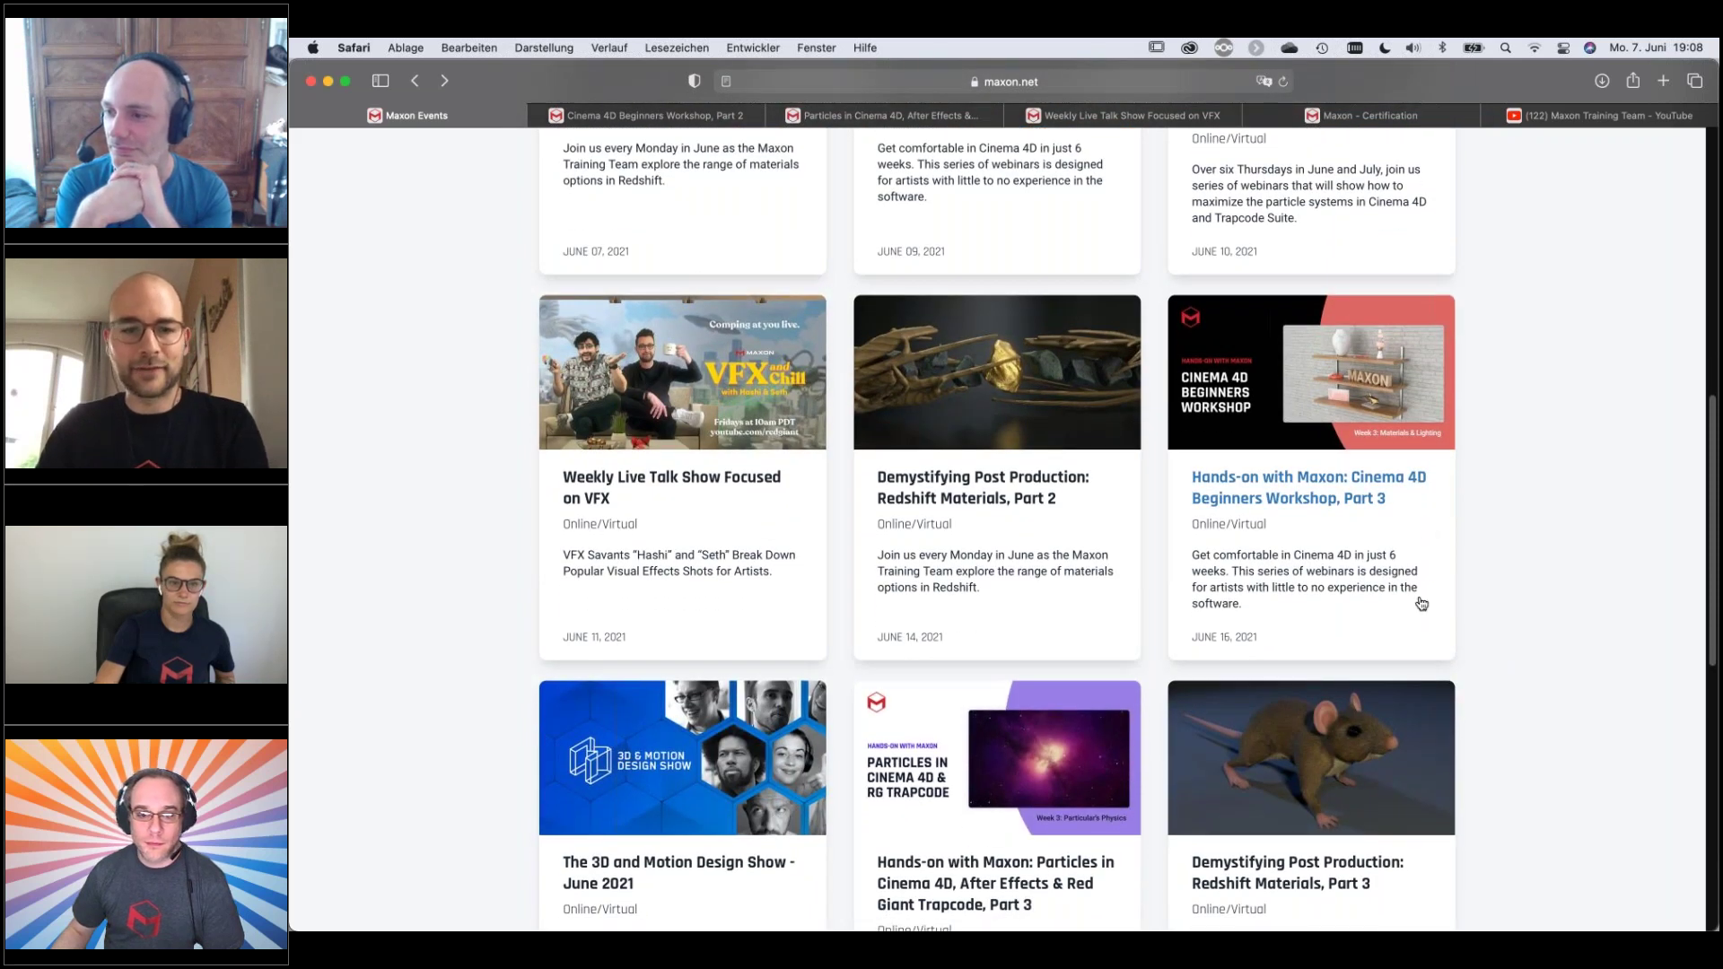
{"action": "scroll", "coordinate": [1050, 628], "scroll_direction": "down", "scroll_amount": 2}
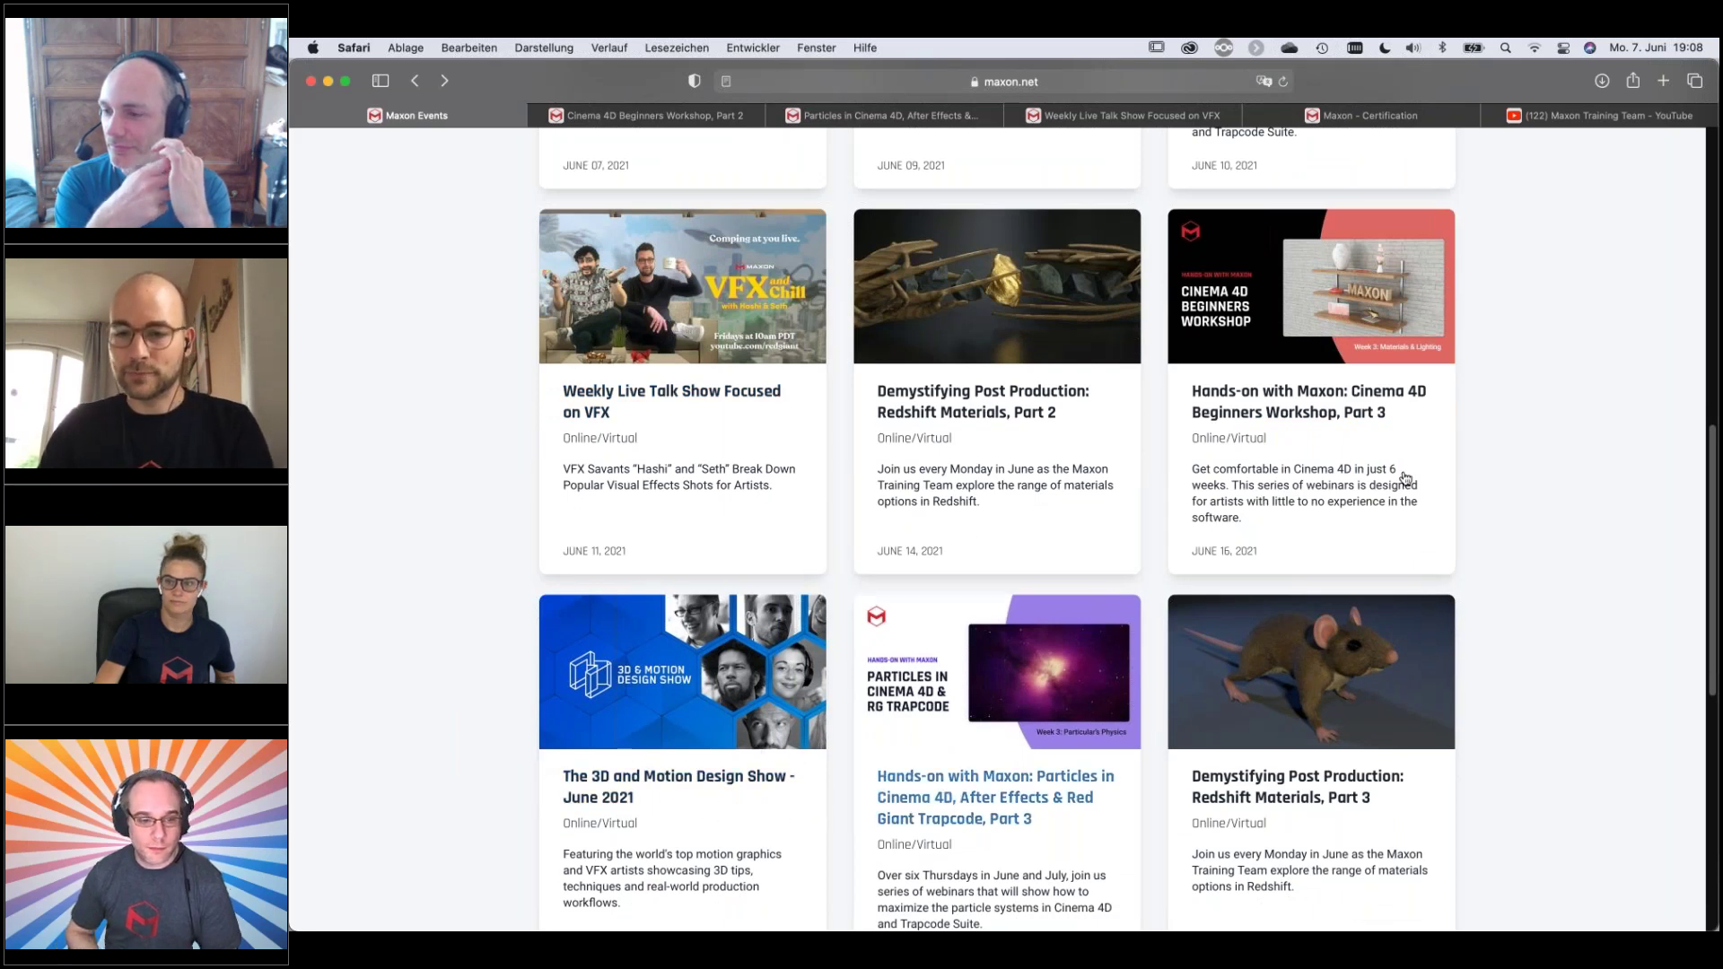
{"action": "scroll", "coordinate": [1497, 497], "scroll_direction": "up", "scroll_amount": 6}
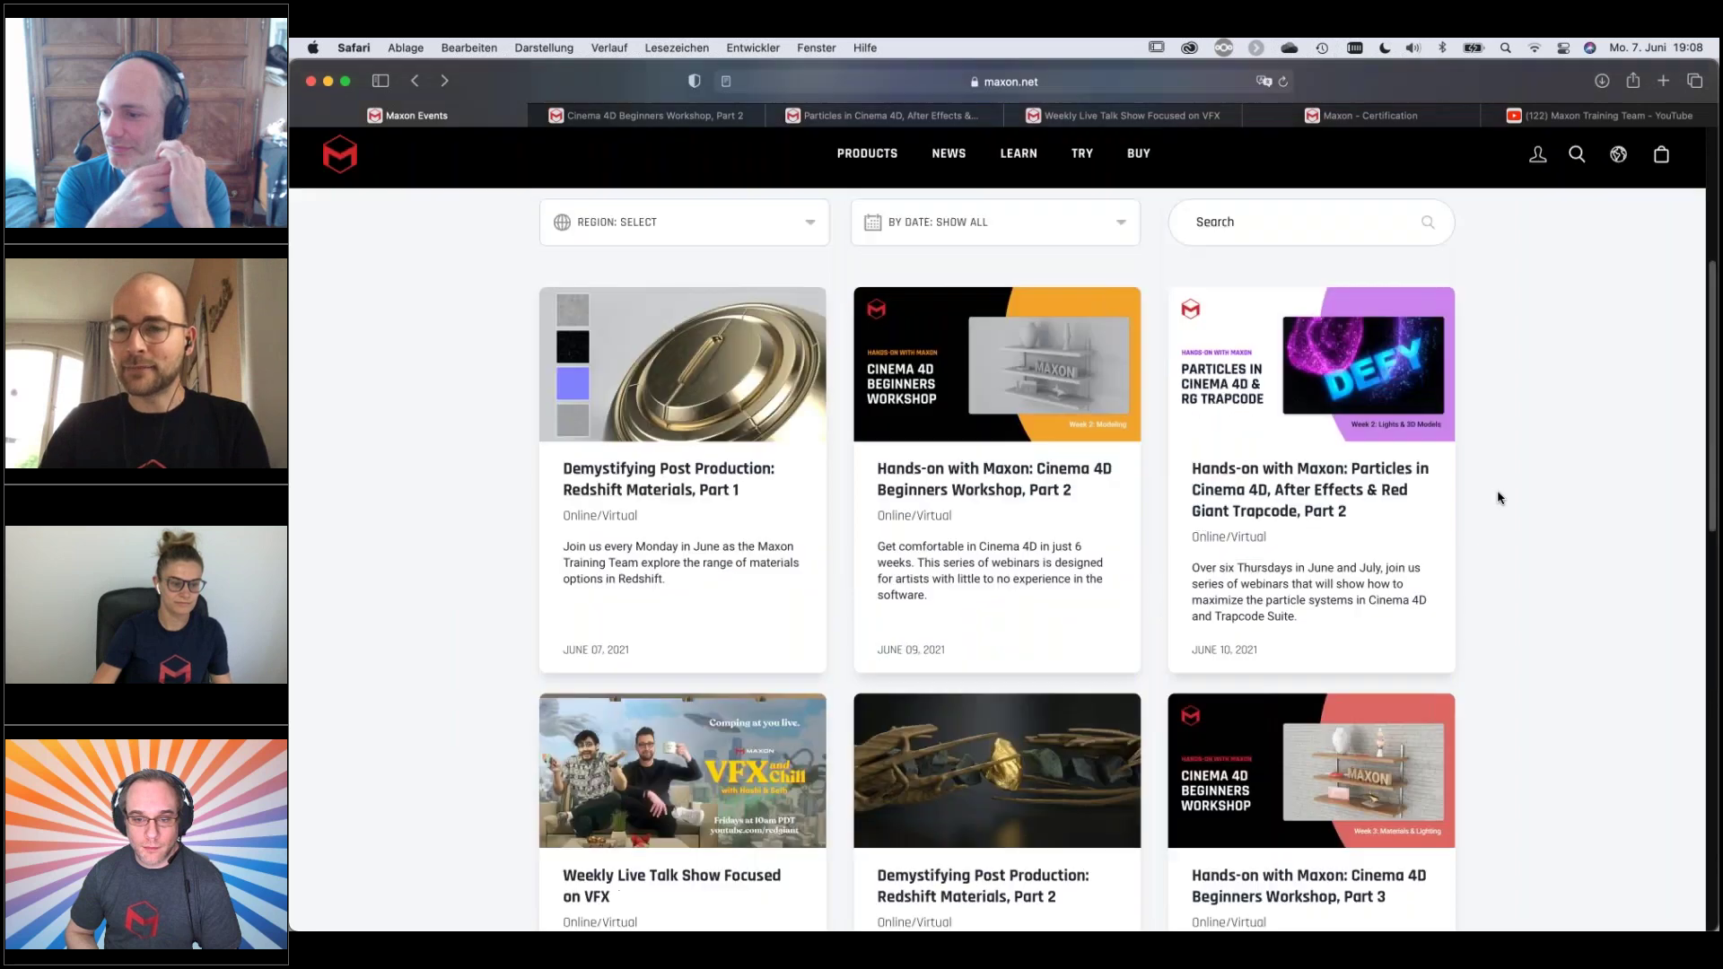
{"action": "scroll", "coordinate": [1497, 498], "scroll_direction": "up", "scroll_amount": 2}
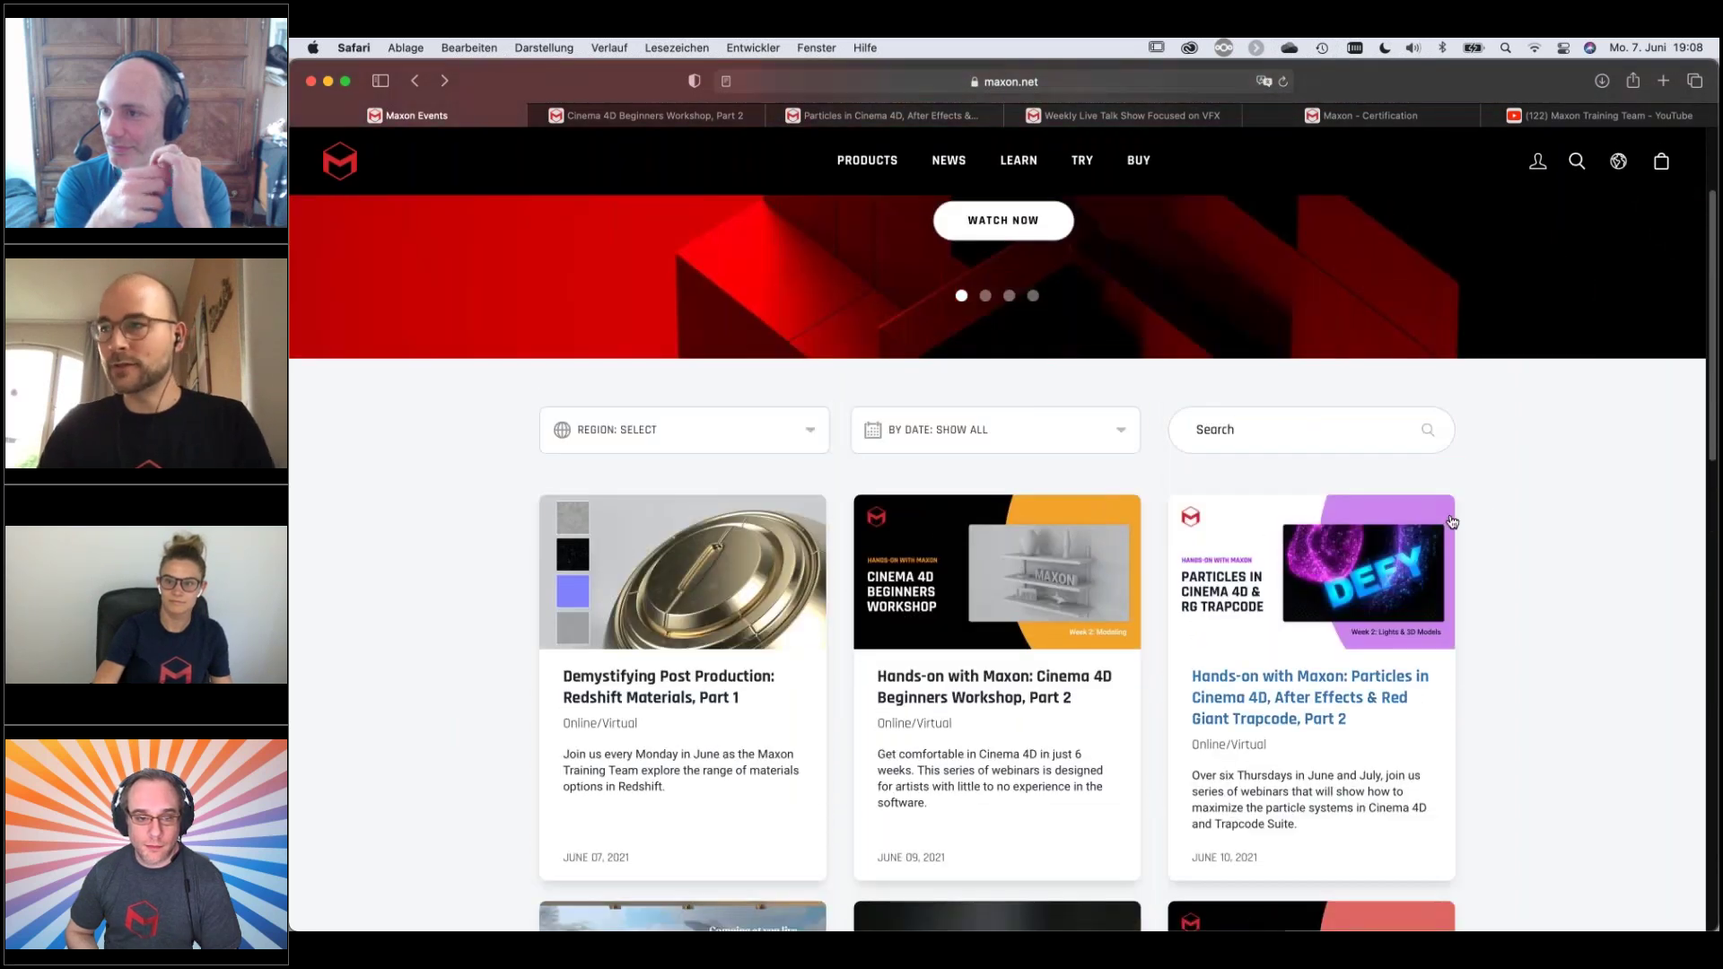